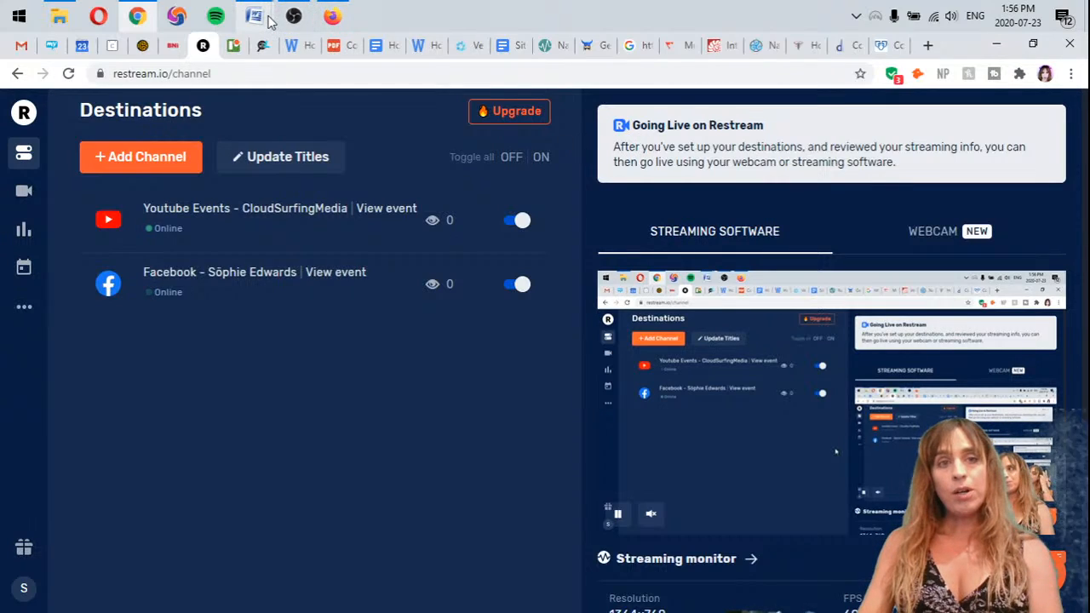
mouse_move(254, 15)
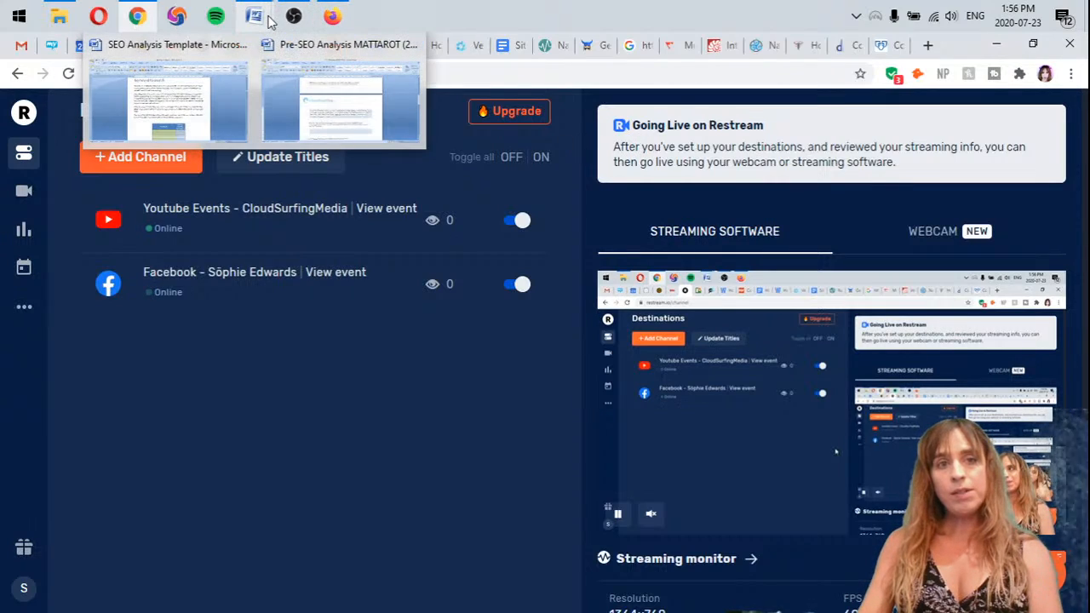
left_click(548, 7)
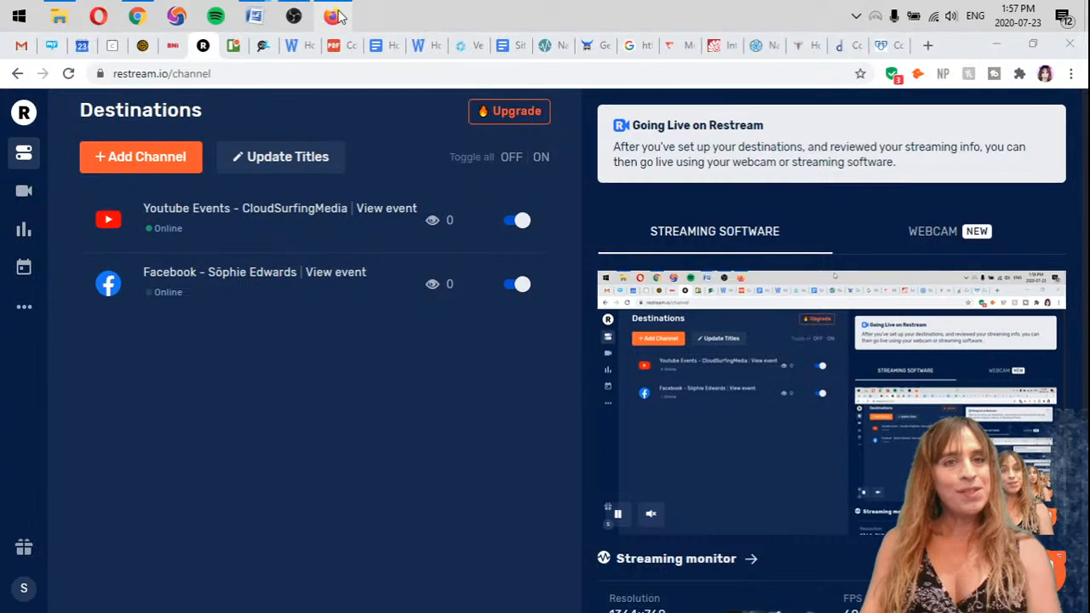
mouse_move(334, 15)
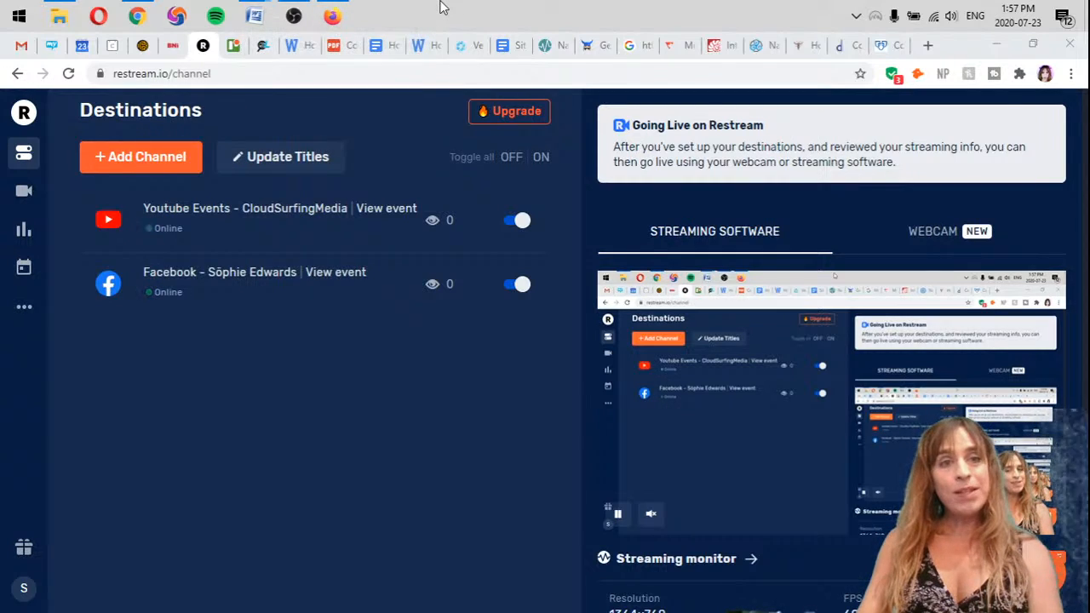
Switch to the Pre-SEO Analysis MATTAROT (2) document in Word and review the desired search terms listed under question 6
mouse_move(255, 16)
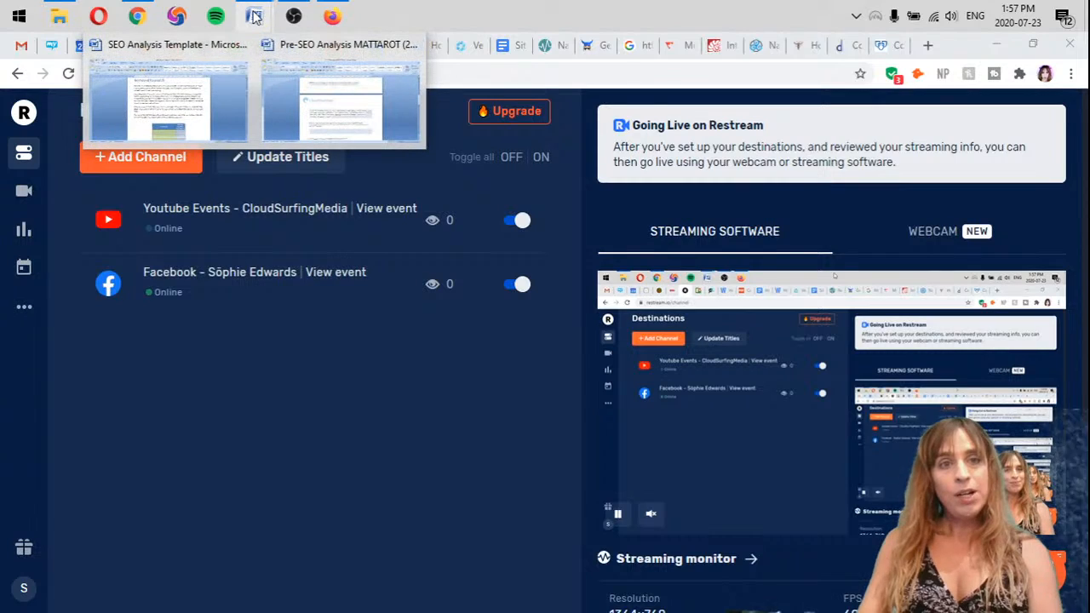
left_click(335, 111)
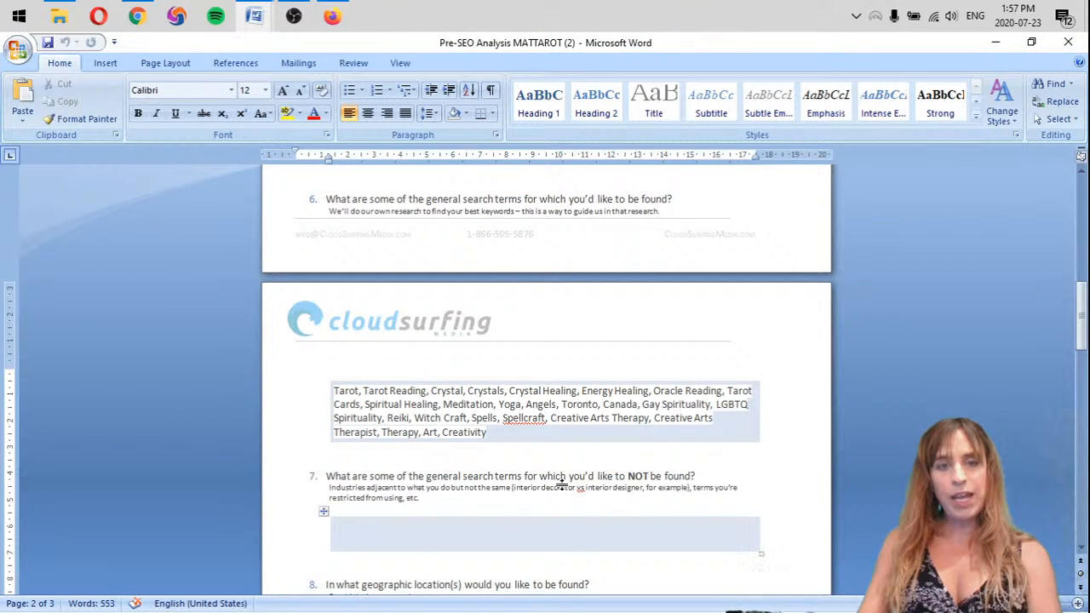
left_click(522, 460)
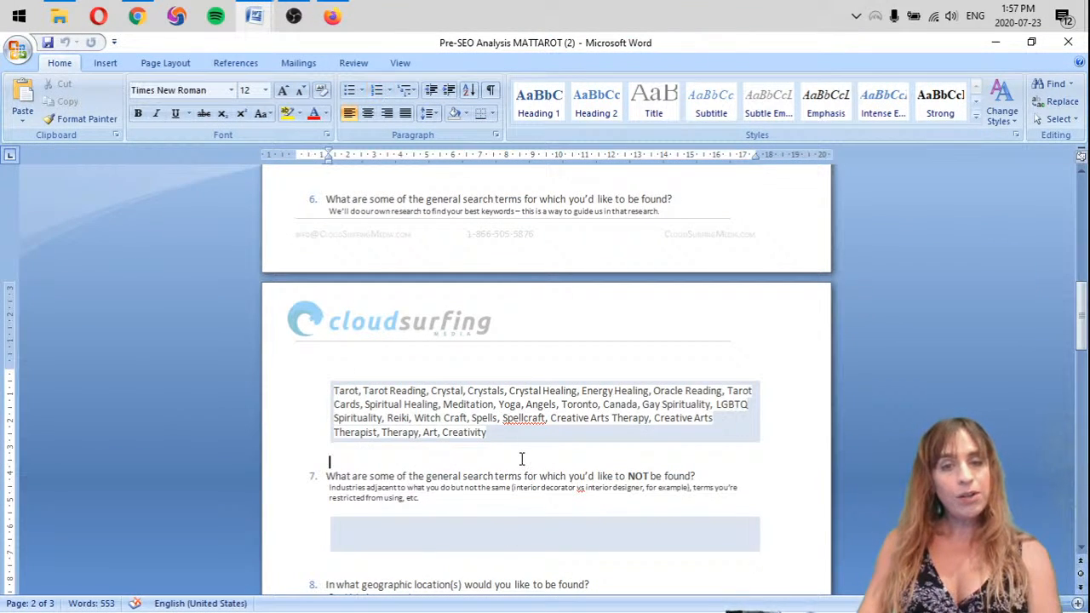
left_click(541, 452)
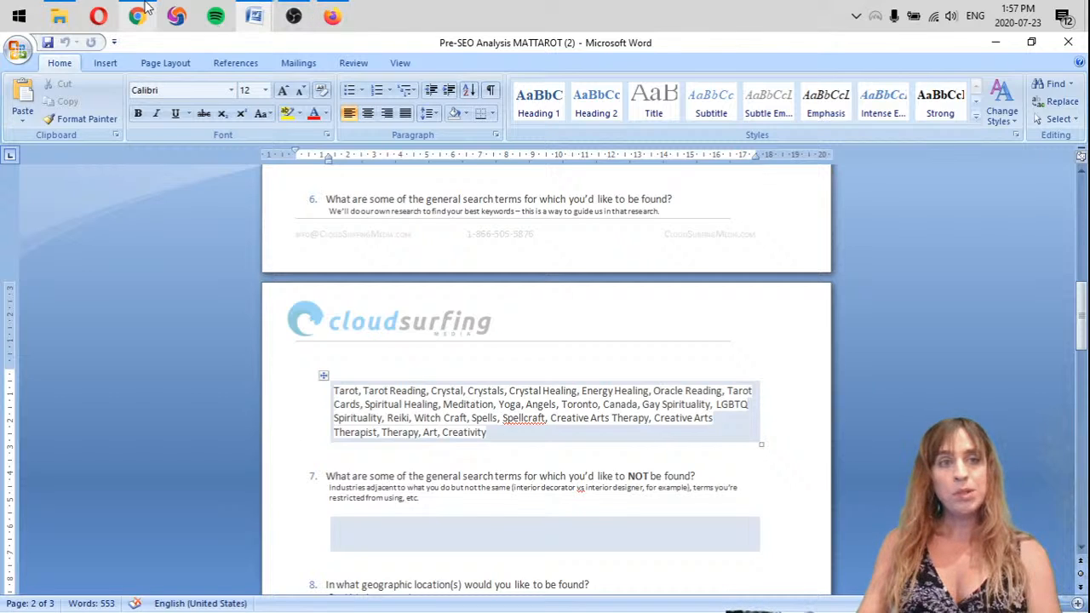
Return to Chrome and search Google for "keyword planner" in a new tab
mouse_move(137, 15)
left_click(139, 92)
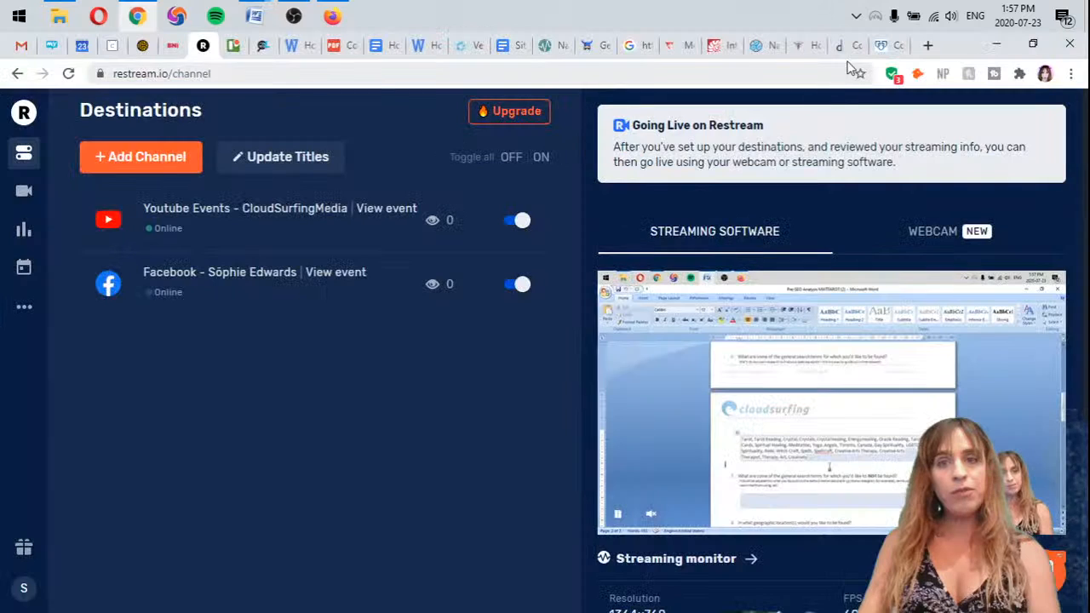
left_click(928, 45)
left_click(707, 75)
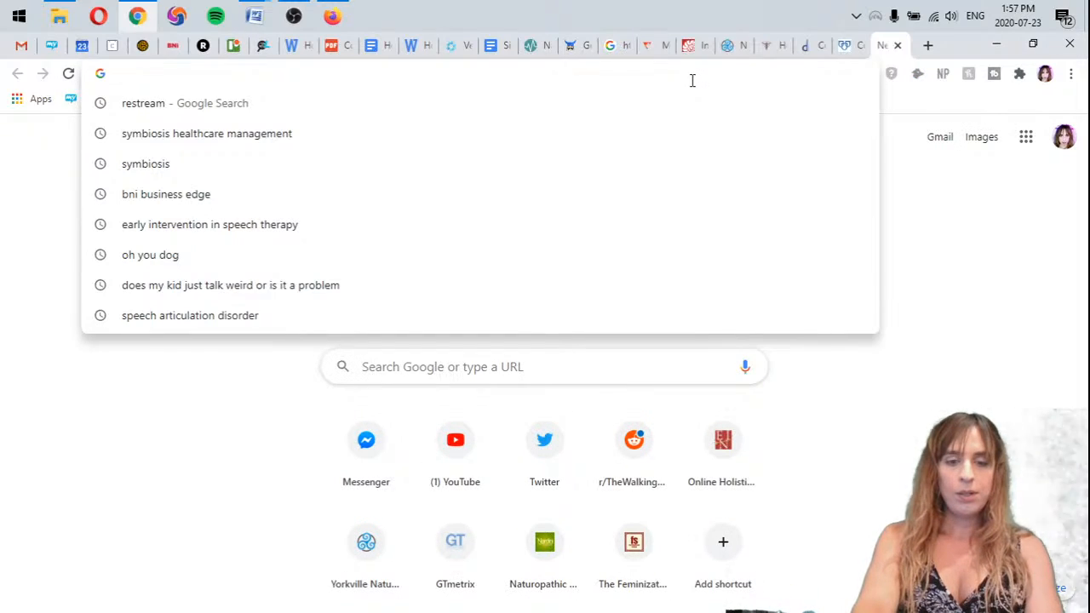
type("ad")
key("BackSpace")
key("BackSpace")
key("BackSpace")
type("key")
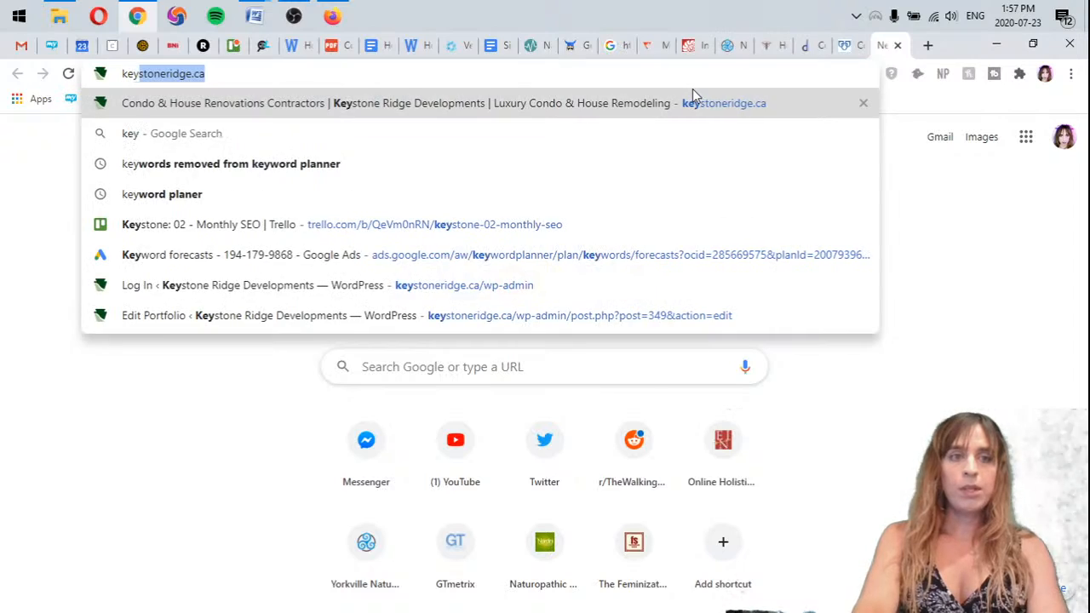
type("word planner")
key("Return")
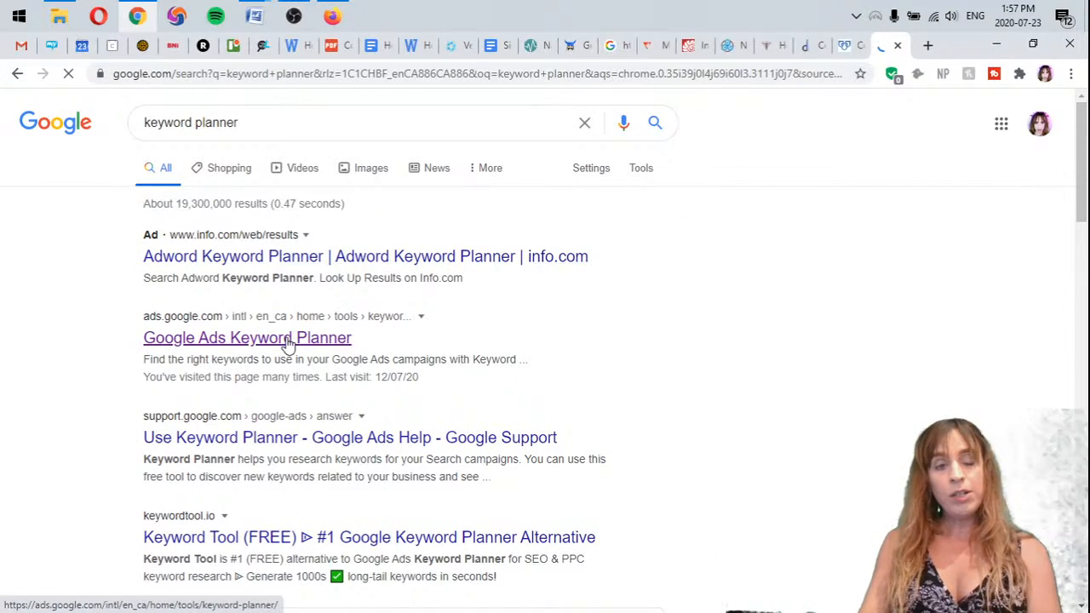
Open the Google Ads Keyword Planner result, sign in, and start the Discover new keywords option
left_click(288, 341)
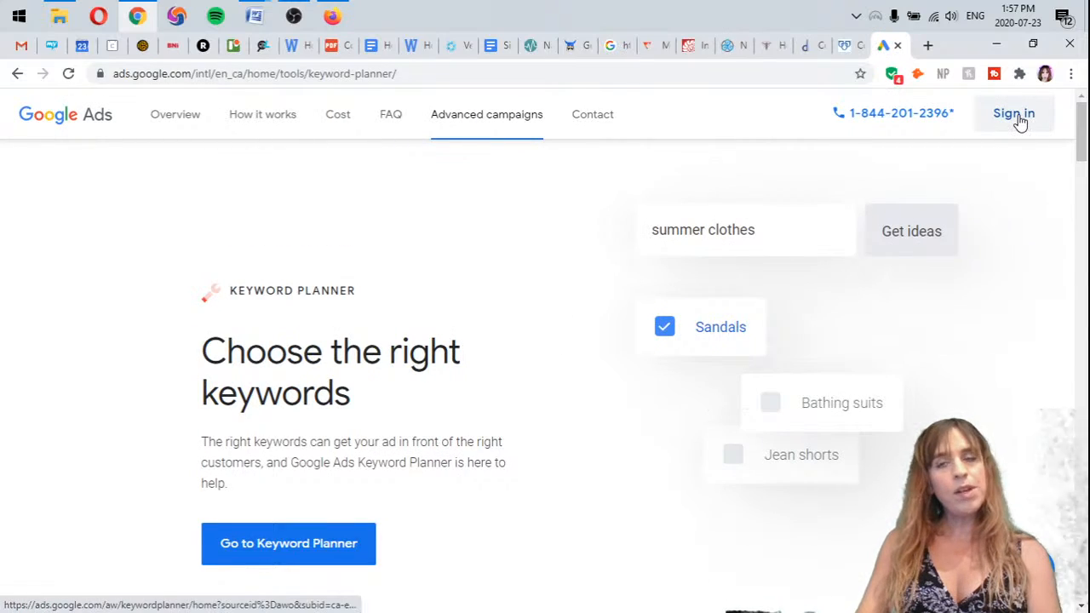
left_click(1018, 117)
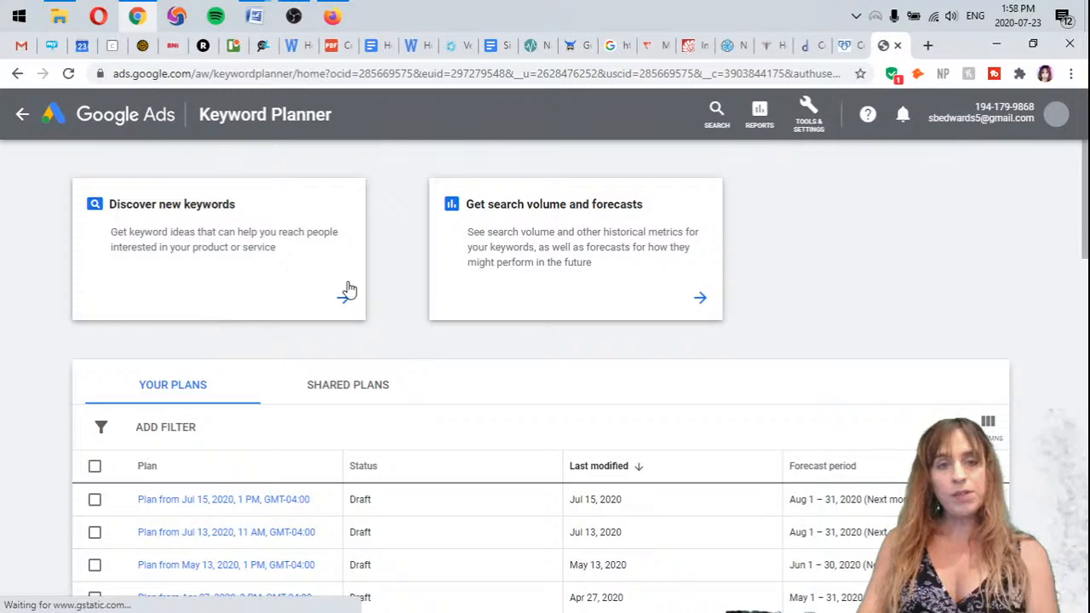
left_click(339, 310)
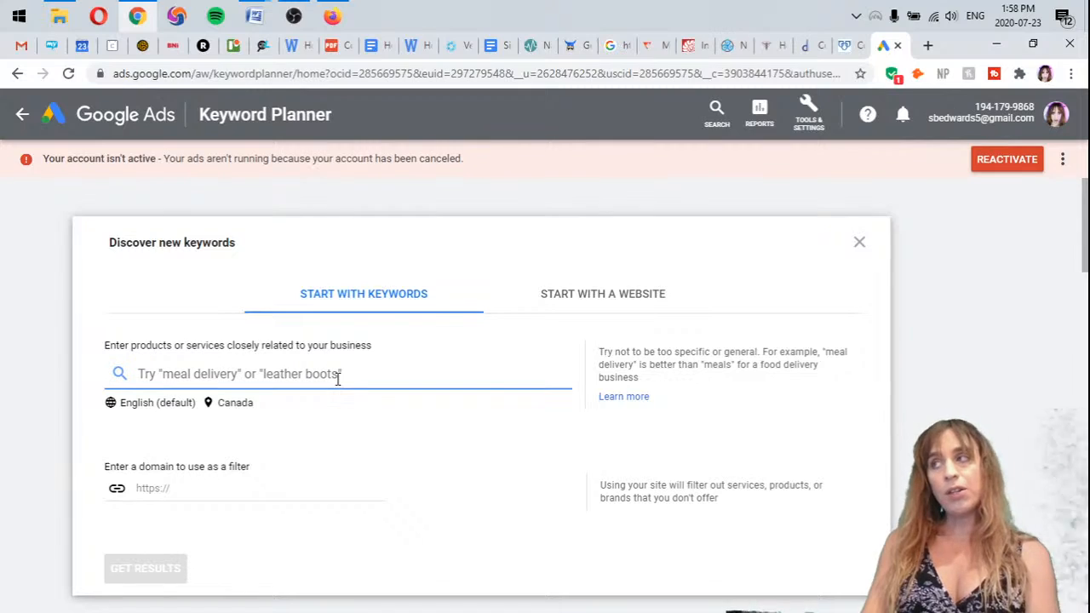
Copy the full answer listing search terms under question 6 of the Pre-SEO Analysis Word document, and return to Keyword Planner in Chrome
left_click(254, 15)
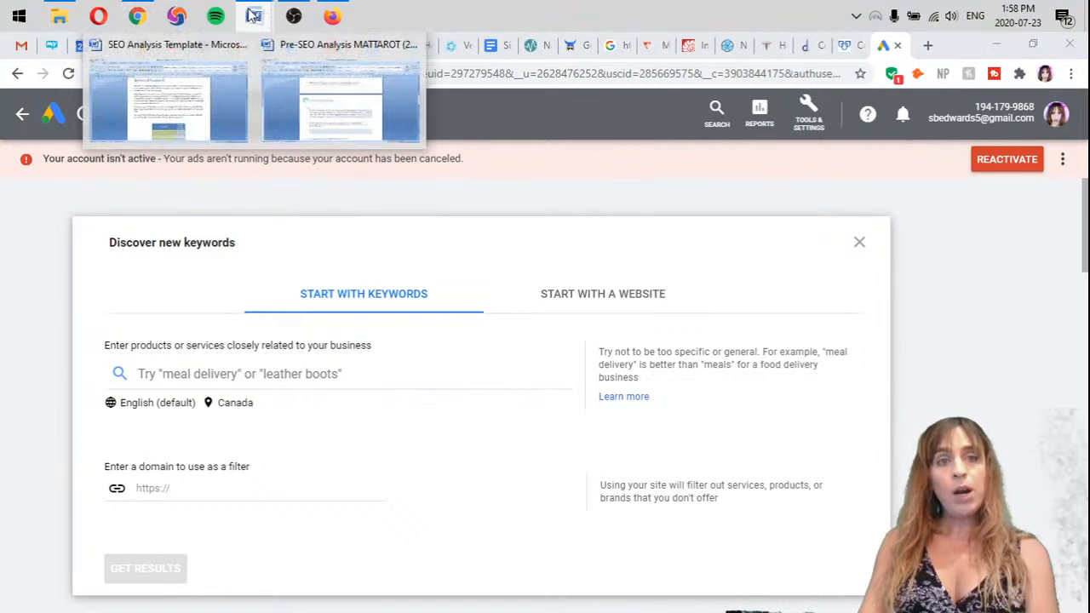
left_click(287, 115)
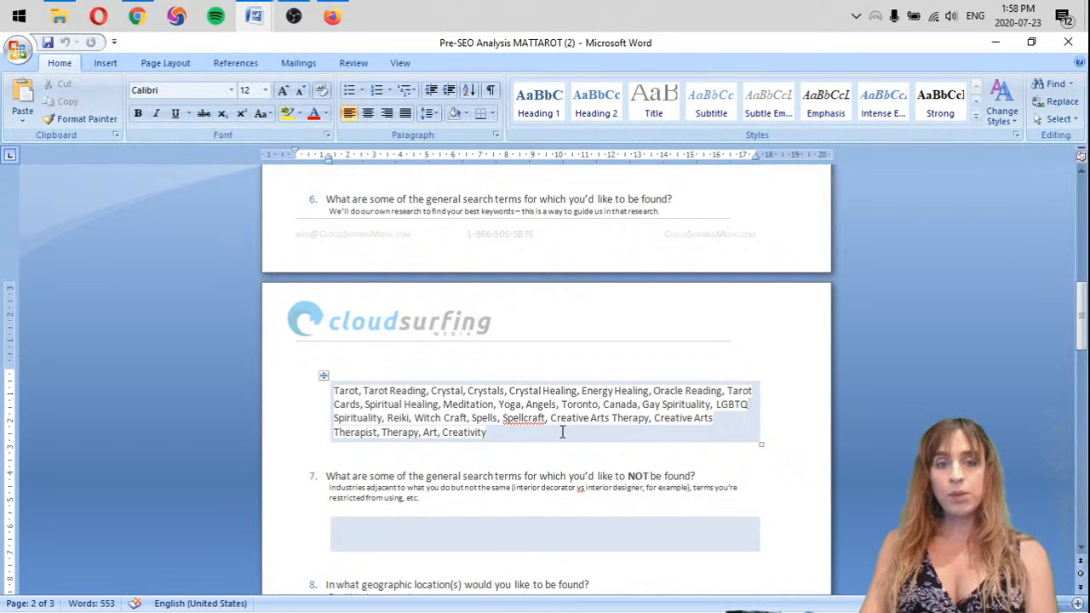
left_click_drag(489, 433, 328, 397)
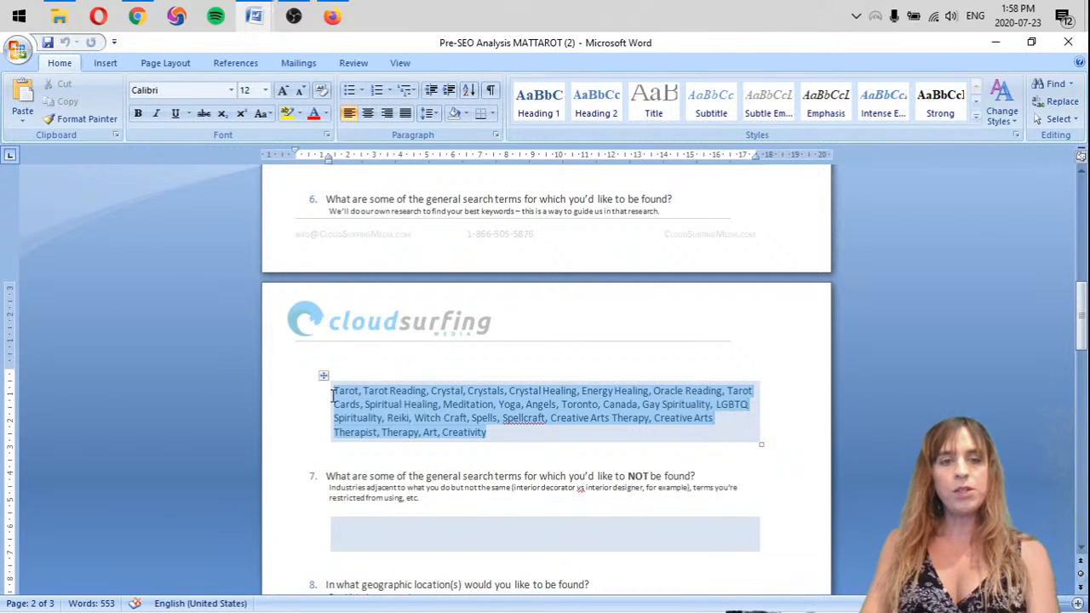
key("ctrl+c")
key("alt+Tab")
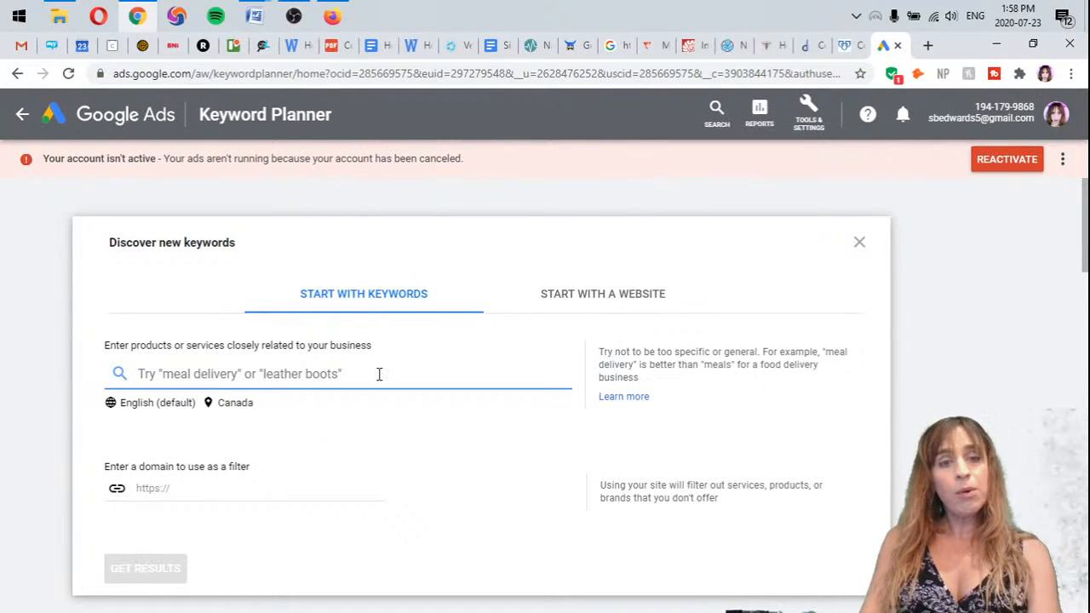
left_click(387, 161)
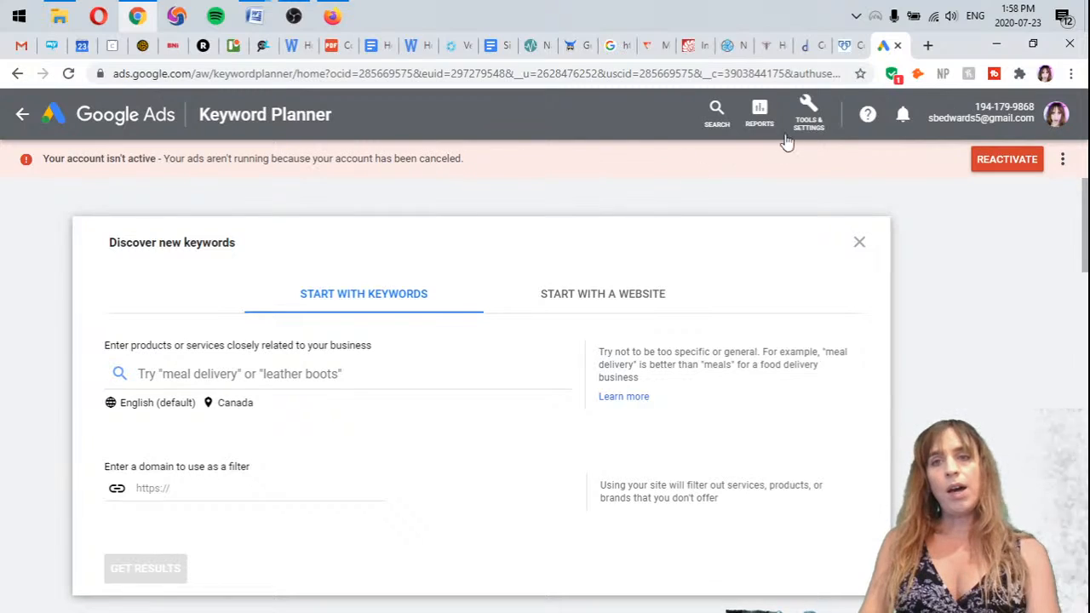
Search Google for "naturopathic doctor in toronto" in a new tab, examine the ads, map listings and organic results, and return to Keyword Planner's keyword entry
left_click(927, 45)
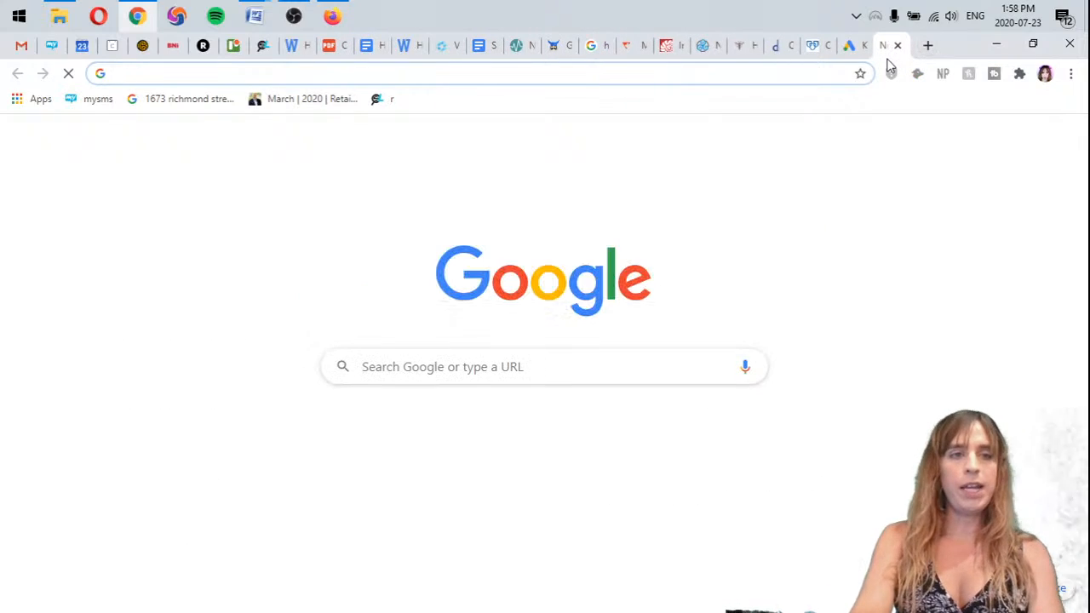
type("naturopathic doct")
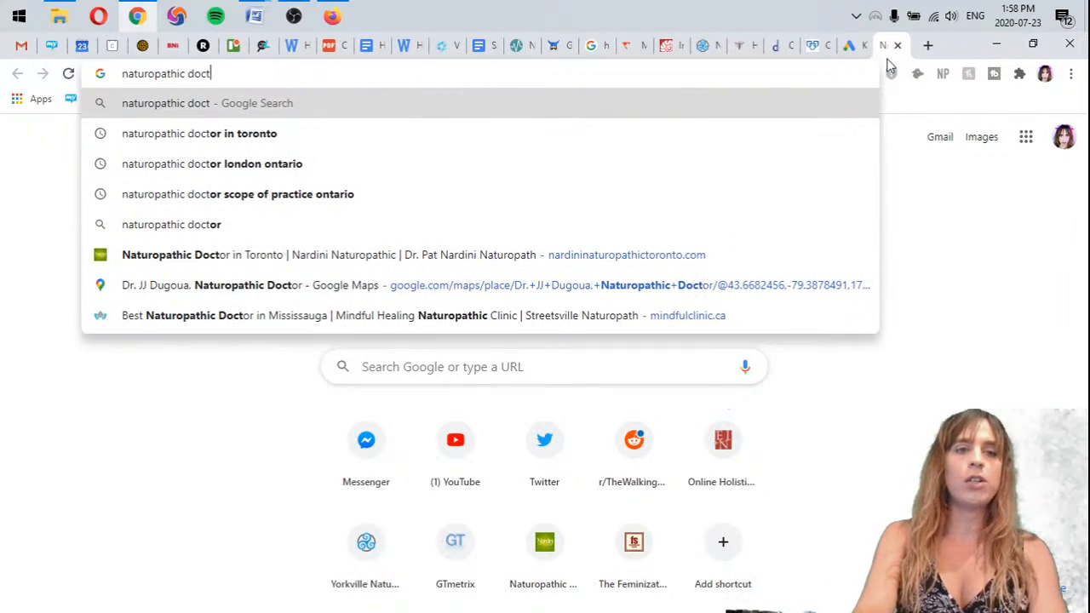
type("or in toronto")
key("Return")
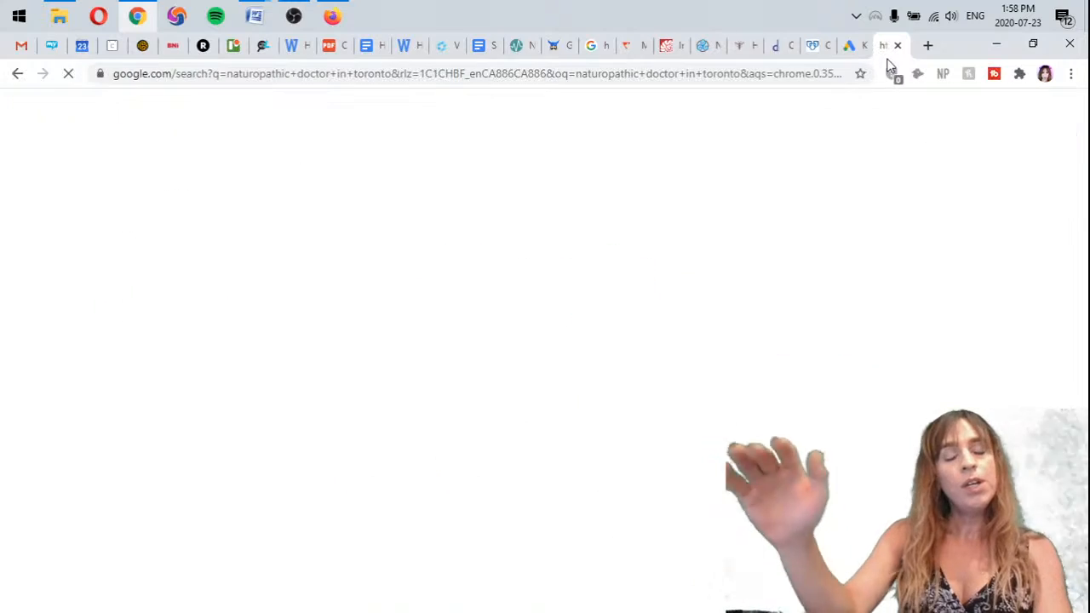
scroll(207, 382, "down", 3)
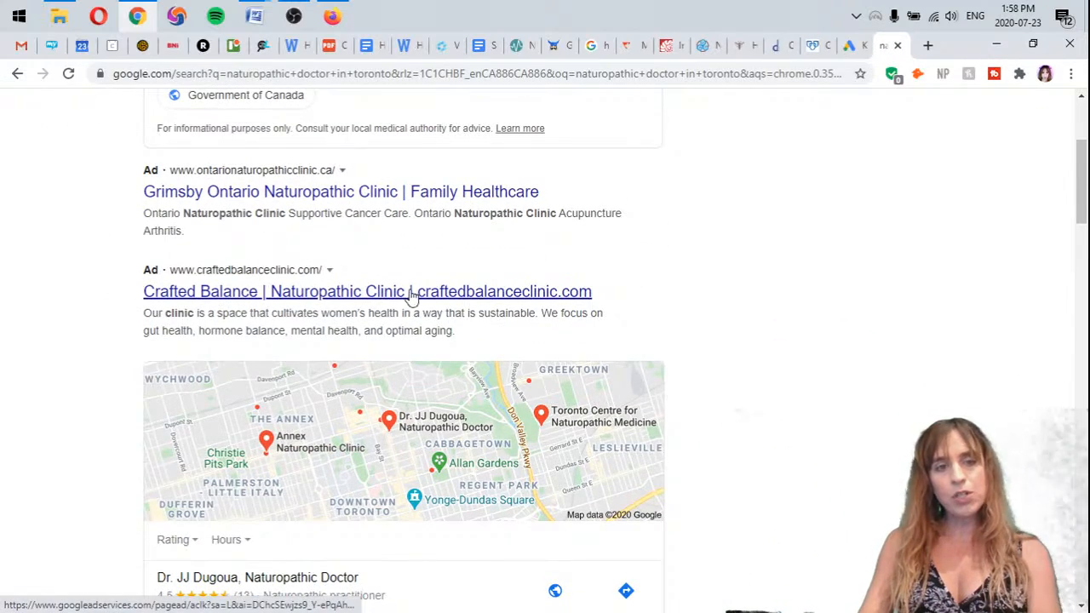
scroll(205, 342, "down", 1)
scroll(205, 343, "down", 1)
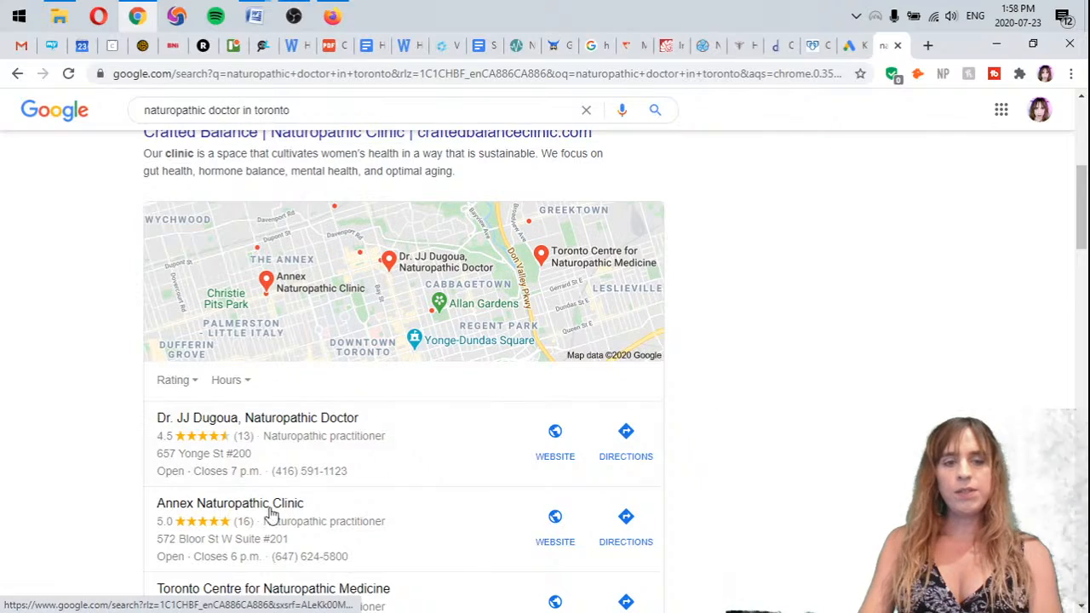
scroll(417, 412, "down", 6)
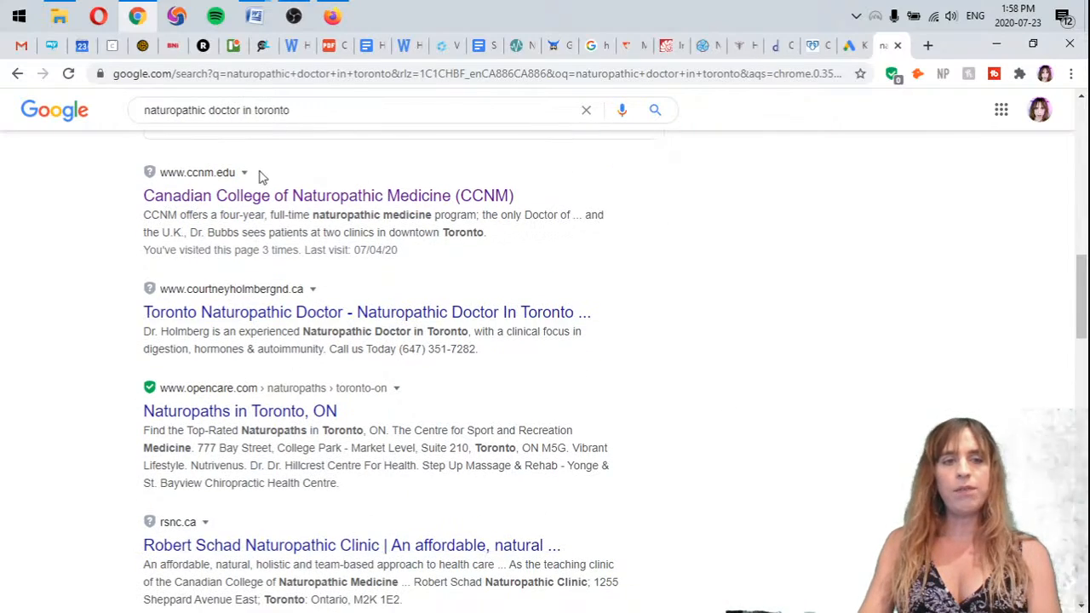
scroll(85, 394, "up", 8)
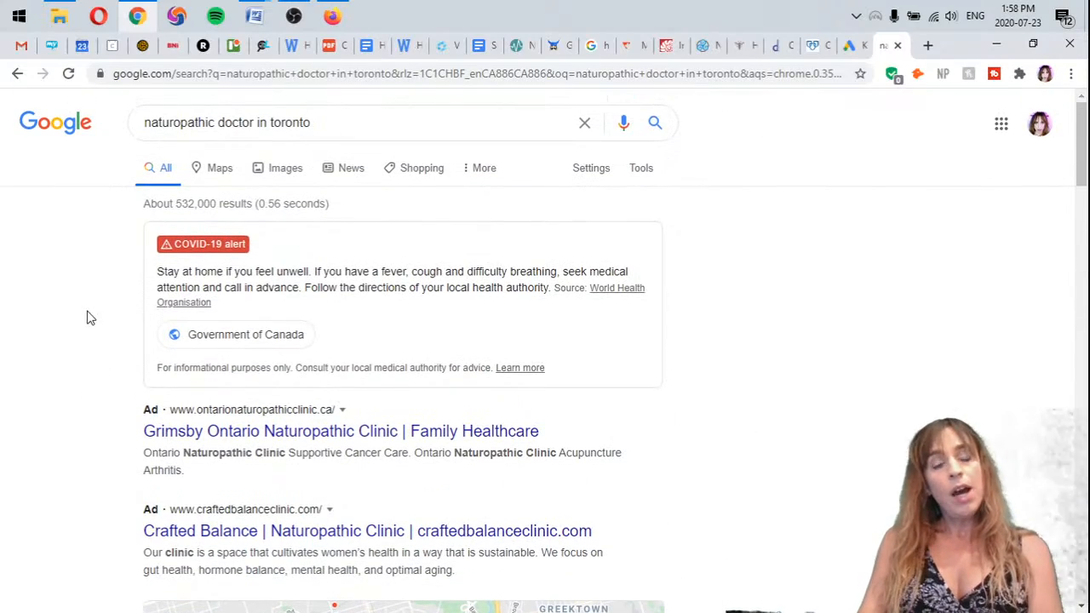
scroll(213, 358, "down", 1)
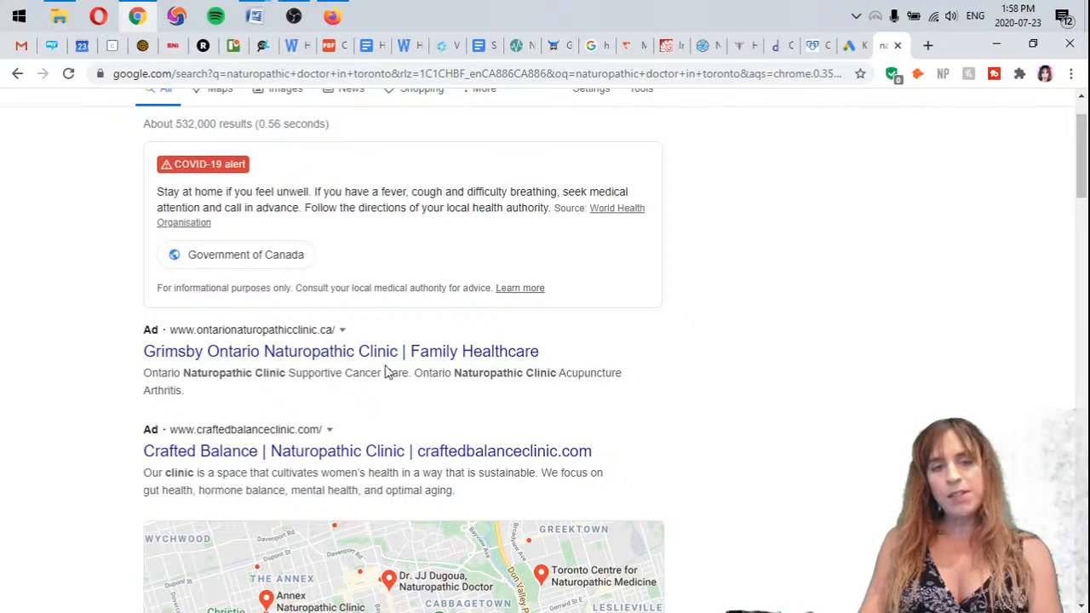
left_click(848, 46)
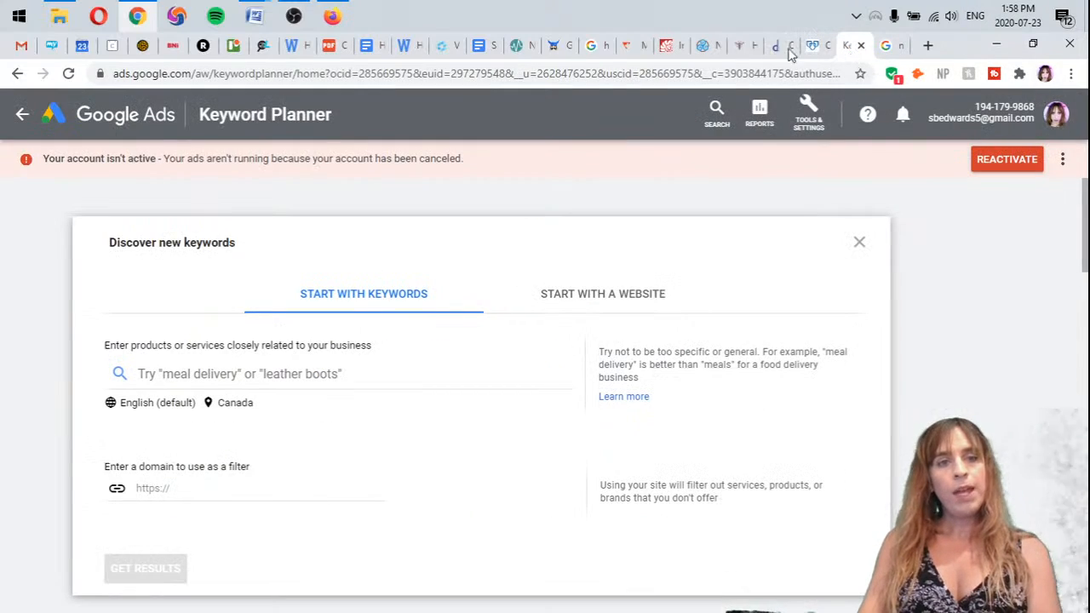
left_click(331, 374)
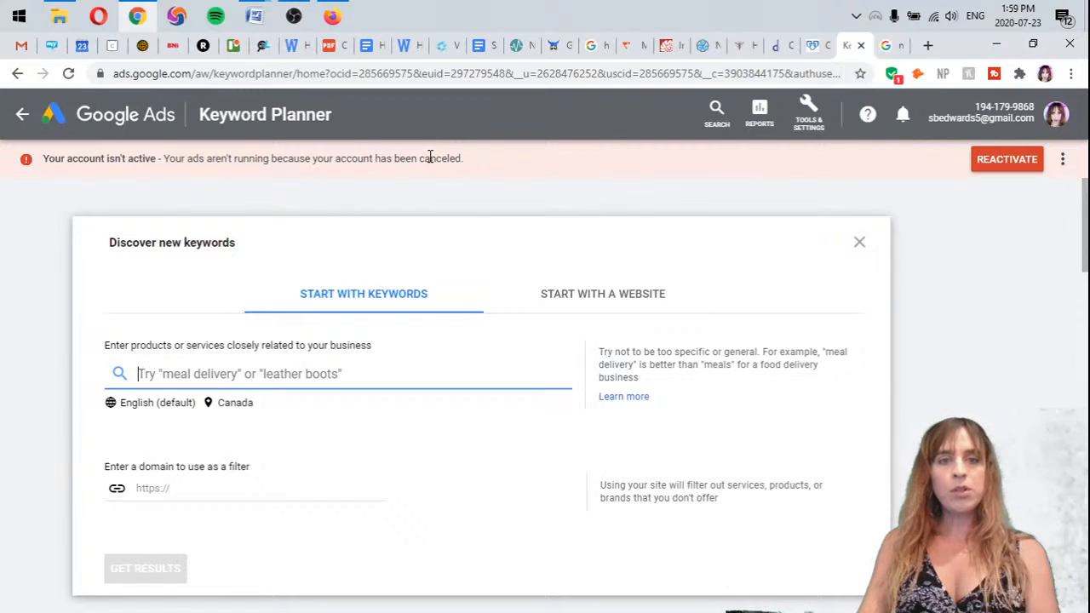
Open a blank Notepad document and paste the copied list of search terms into it
left_click(18, 15)
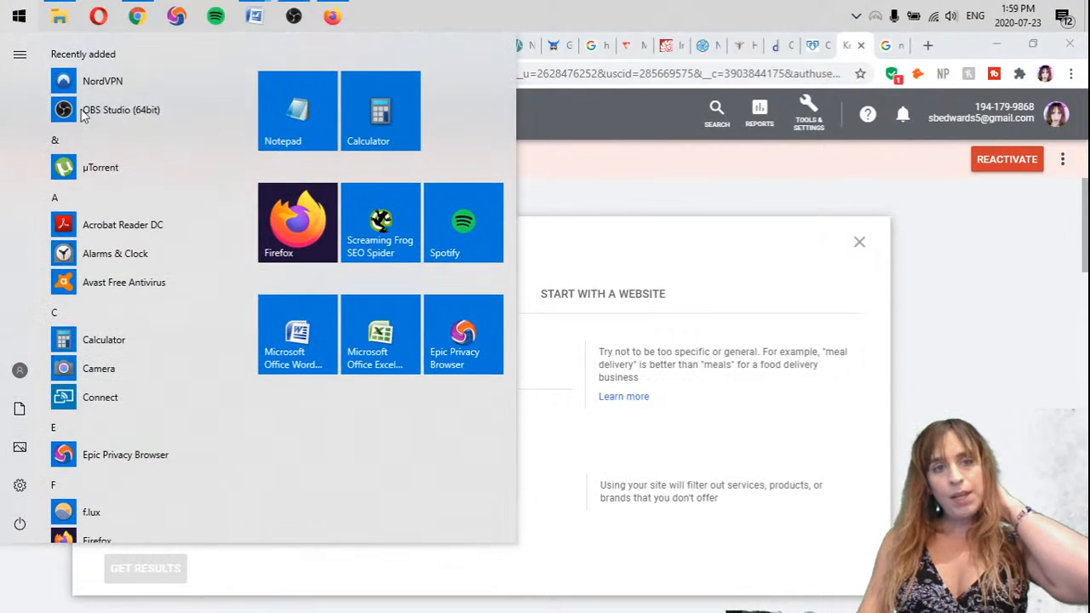
left_click(292, 122)
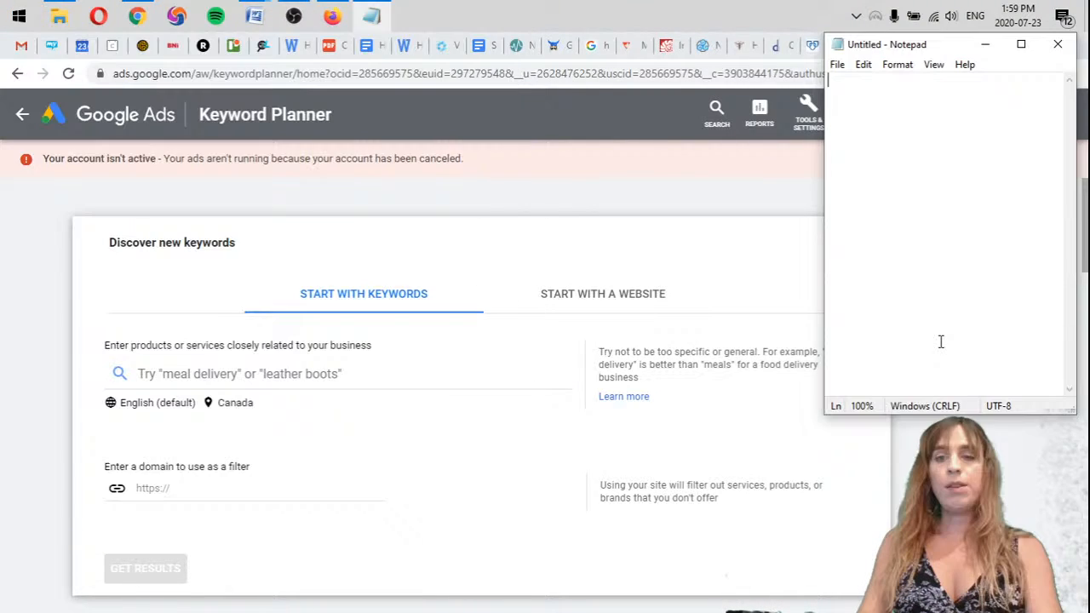
type("Tarot, Tarot Reading, Crystal, Crystals, Crystal Healing, Energy Healing, Oracle Reading, Tarot Cards, Spiritual Healing, Meditation, Yoga, Angels, Toronto, Canada, Gay Spirituality, LGBTQ Spirituality, Reiki, Witch Craft, Spells, Spellcraft, Creative Arts Therapy, Creative Arts Therapist, Therapy, Art, Creativity")
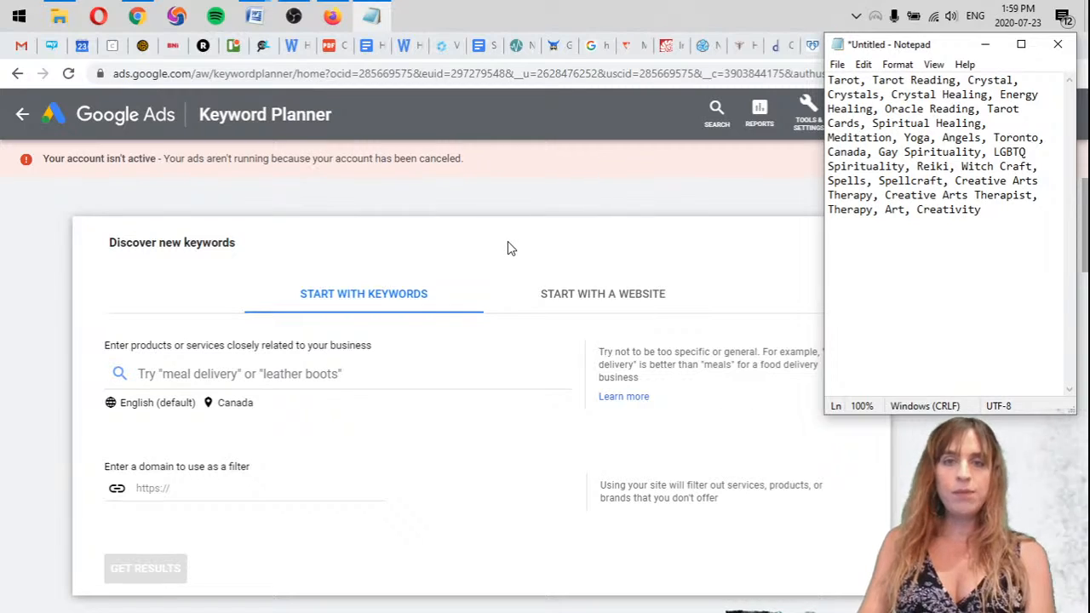
left_click_drag(872, 80, 814, 75)
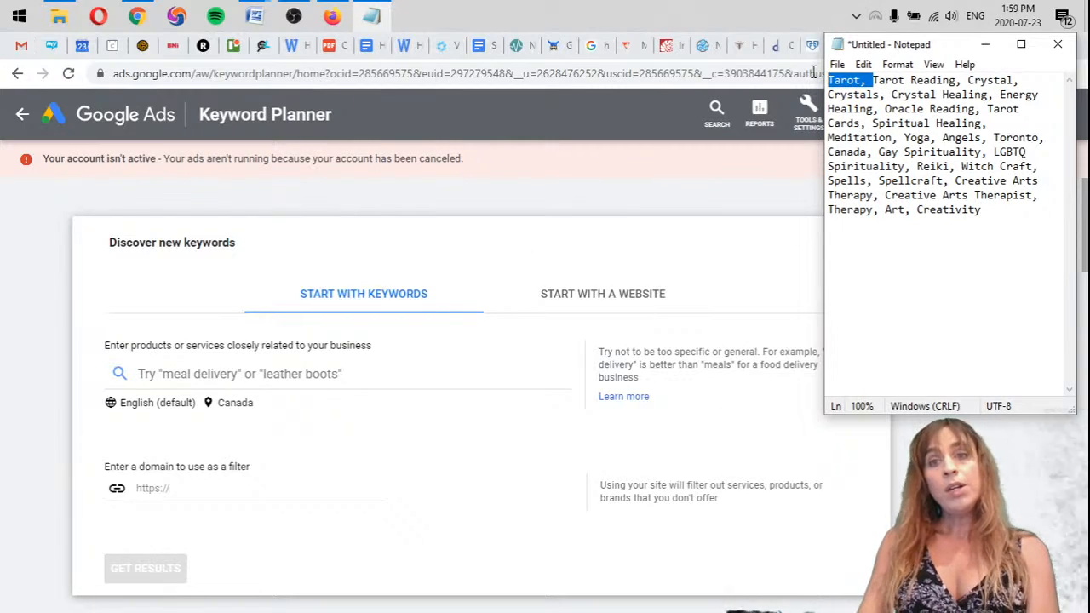
left_click(969, 80)
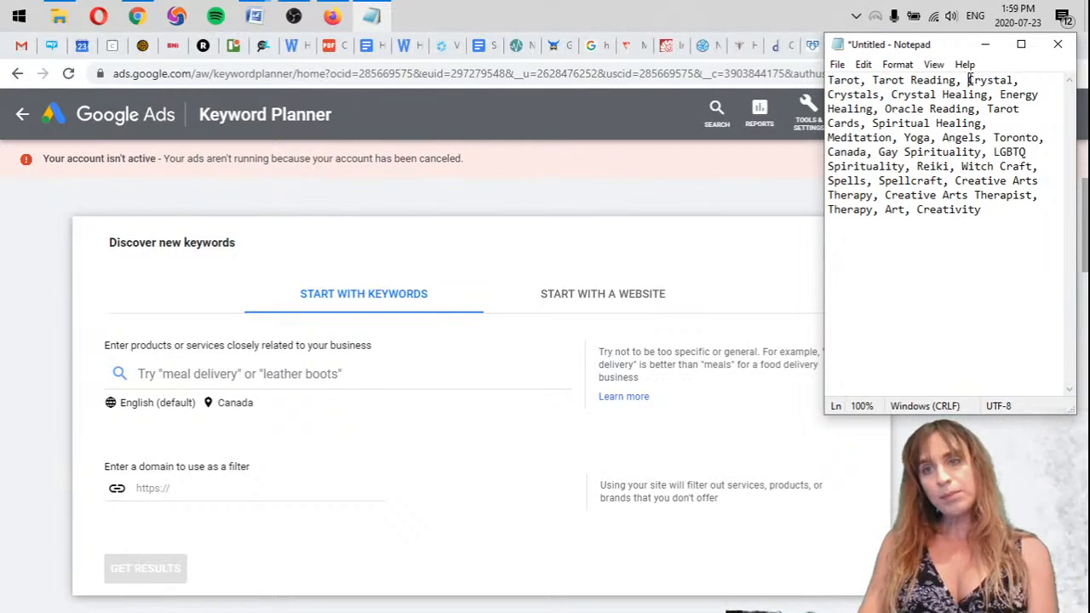
left_click(1025, 295)
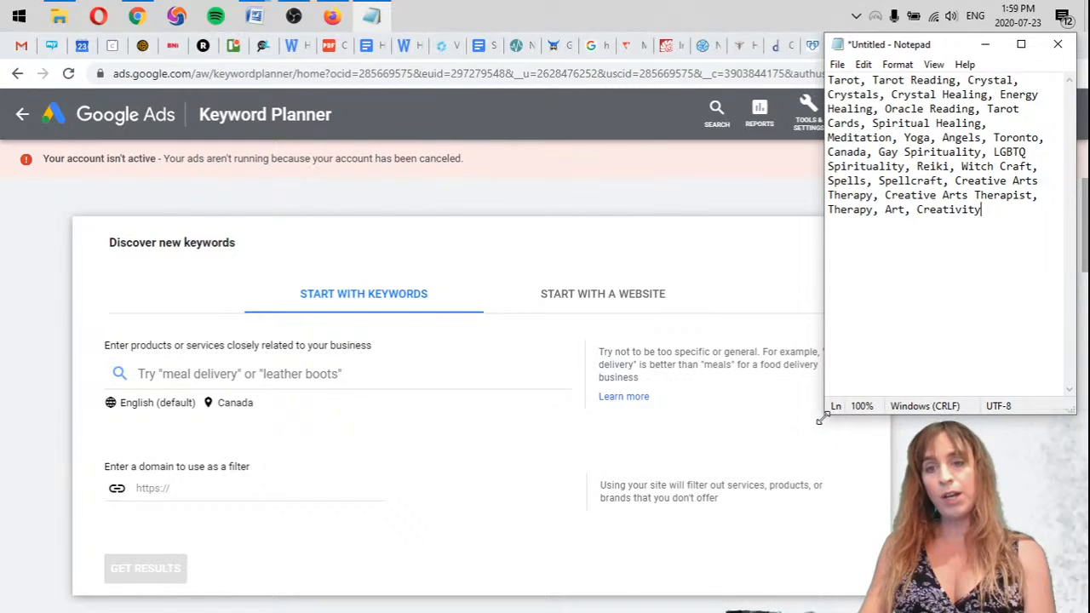
Make the Notepad window wider and shorter, and delete the single-word terms "Crystal" and "Crystals" from the list
left_click_drag(824, 415, 738, 368)
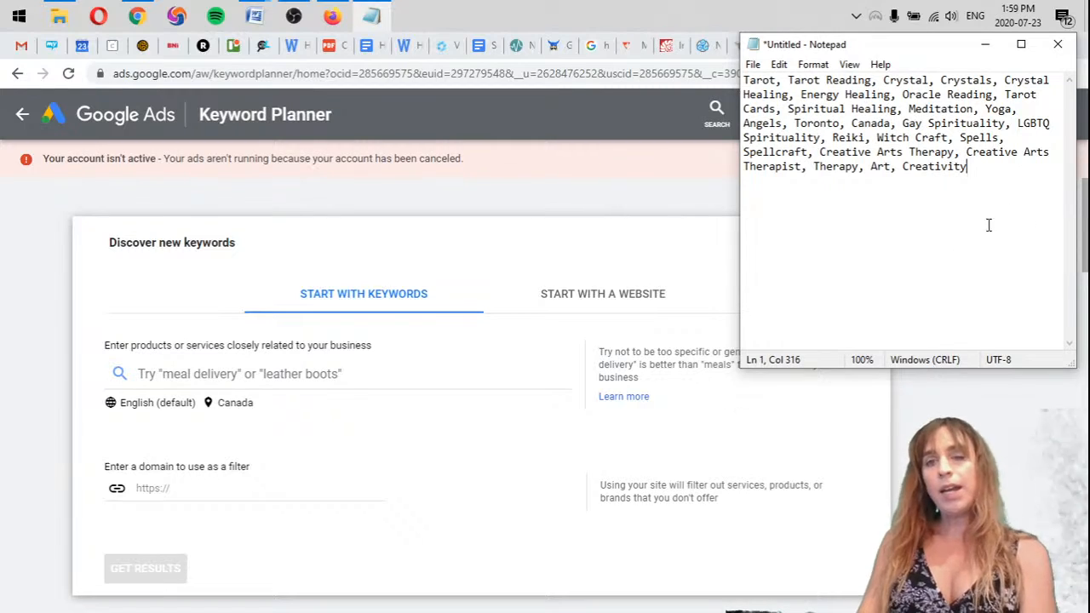
key("Left")
key("Left")
key("Left")
key("Left")
key("Left")
key("Left")
key("Left")
key("Left")
key("Left")
key("Left")
key("Left")
key("Left")
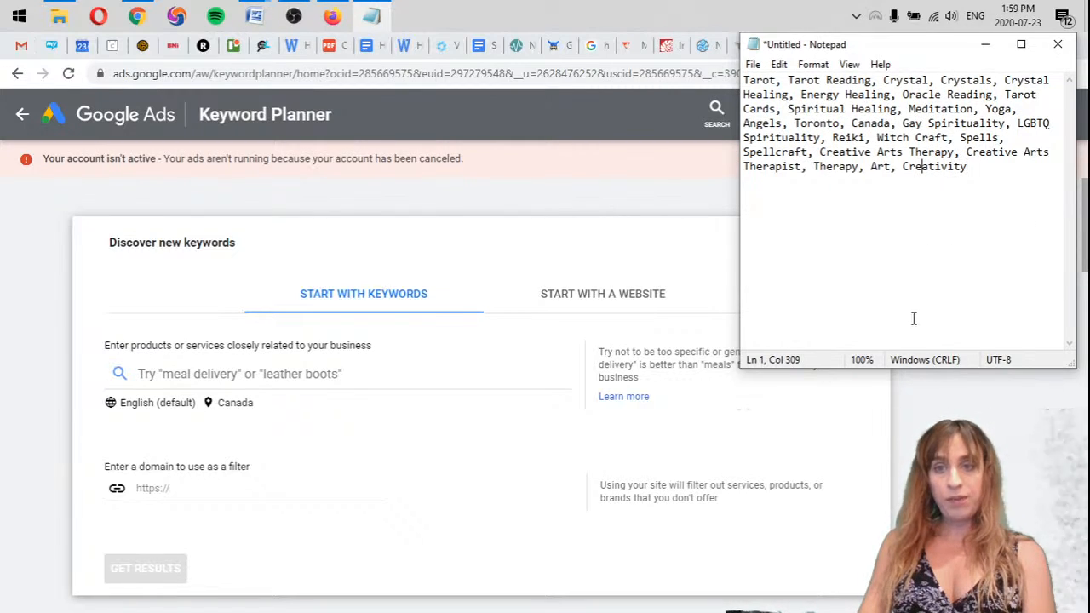
key("Right")
key("Right")
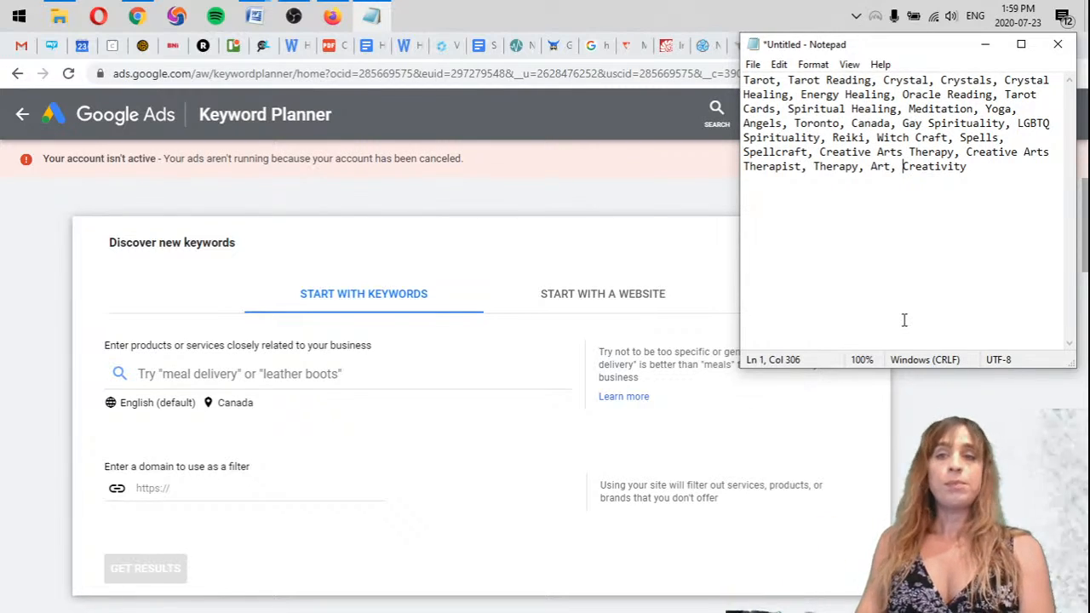
left_click_drag(884, 79, 1005, 79)
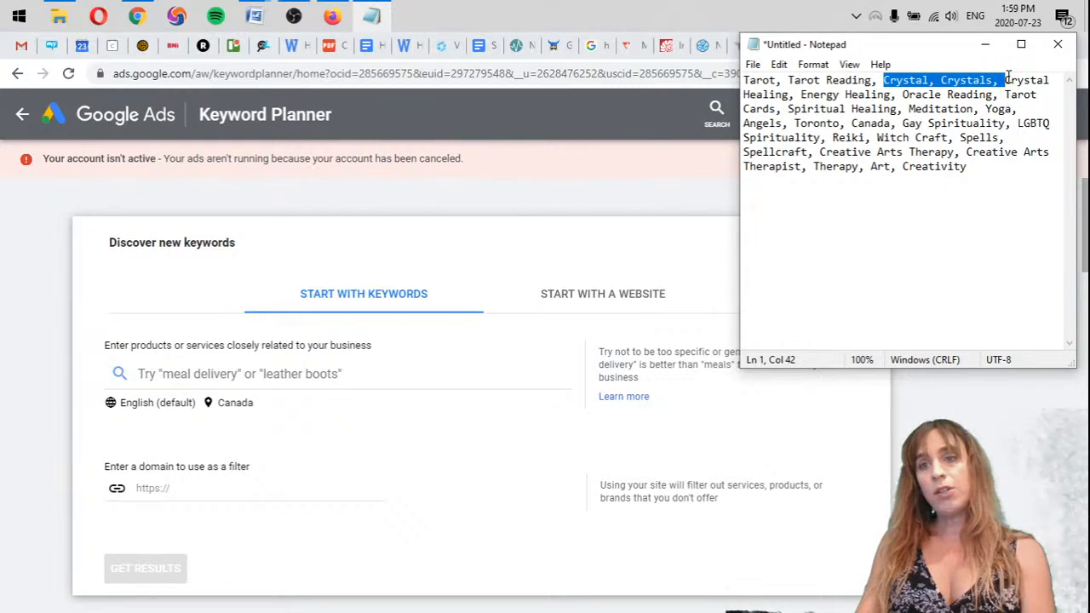
key("Delete")
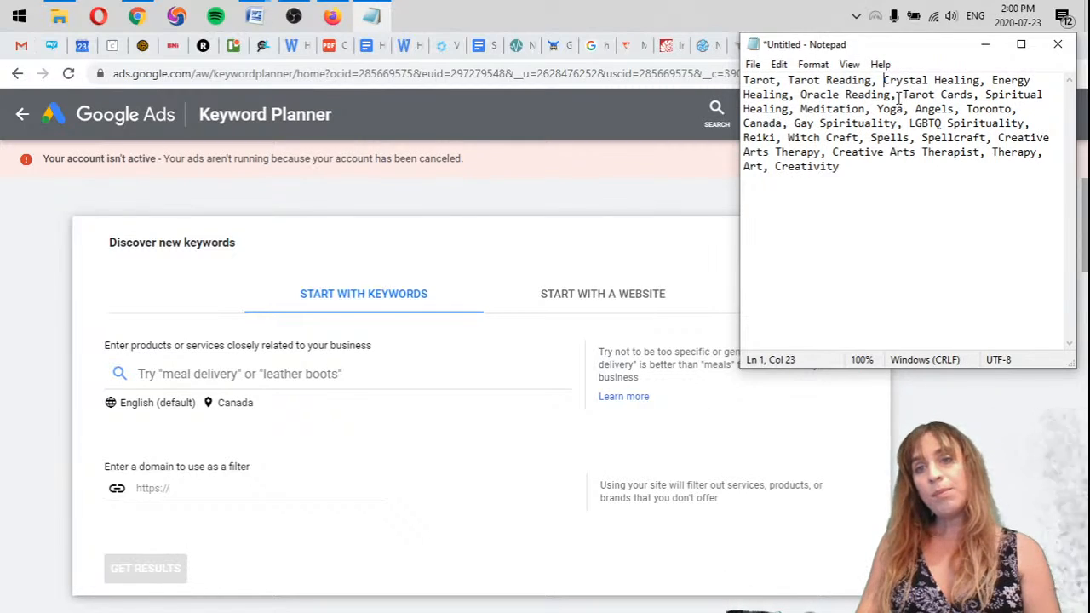
Remove the terms "Tarot Cards" and the standalone "Tarot" from the search term list in Notepad
left_click_drag(902, 95, 985, 95)
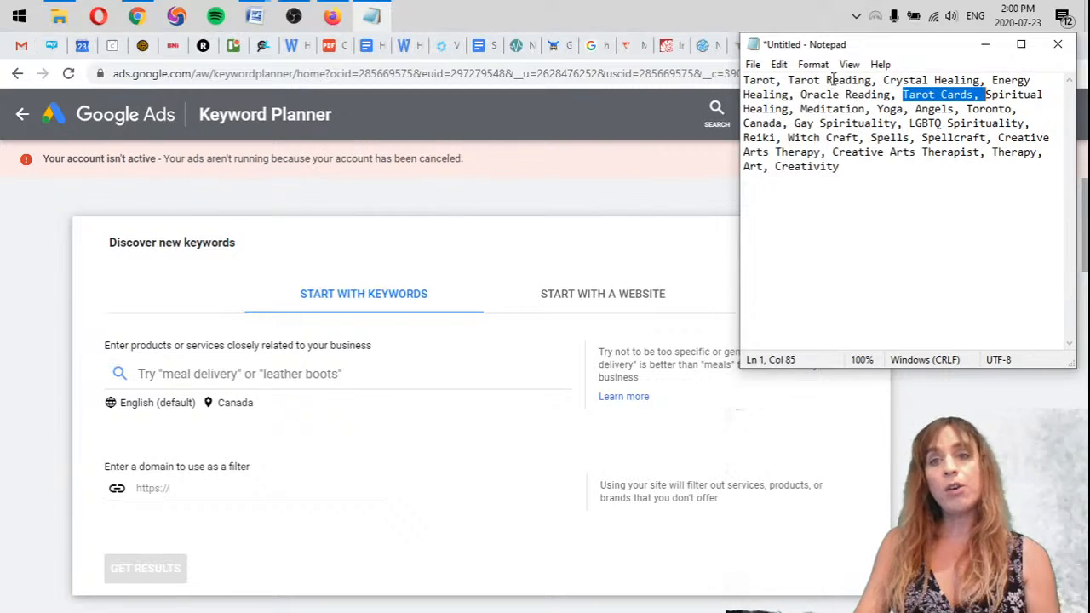
key("BackSpace")
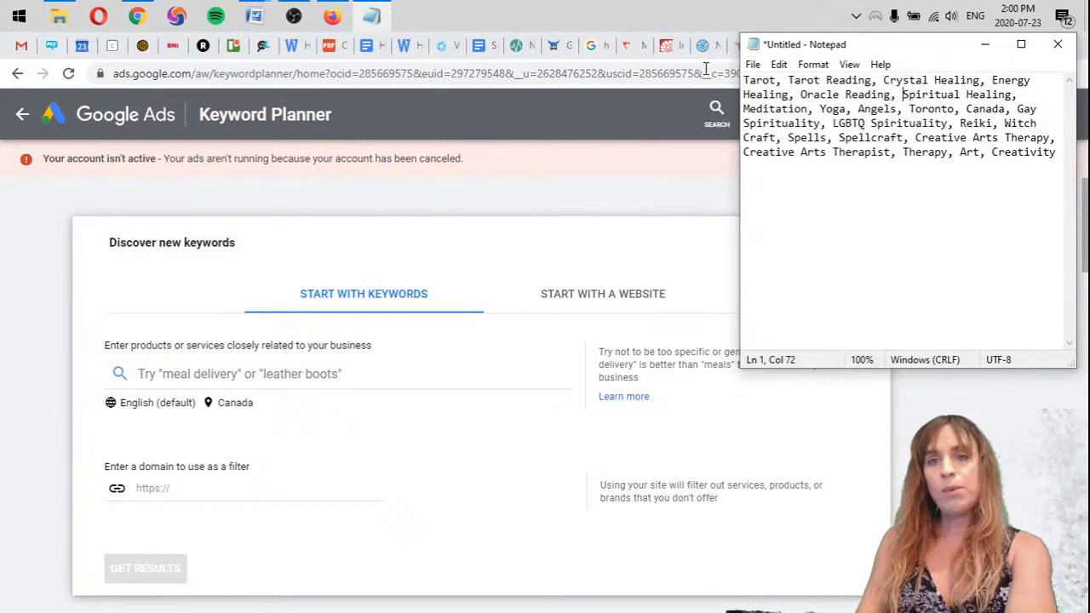
double_click(763, 81)
key("BackSpace")
left_click(989, 221)
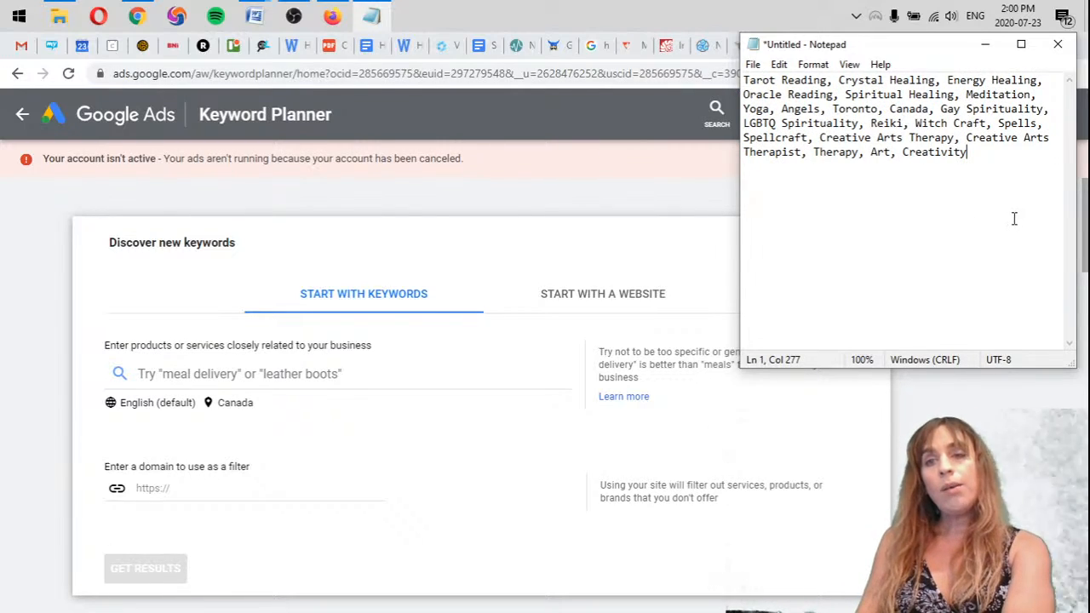
Remove the terms "Meditation", "Yoga" and "Angels" that follow "Spiritual Healing" in the list
double_click(1005, 95)
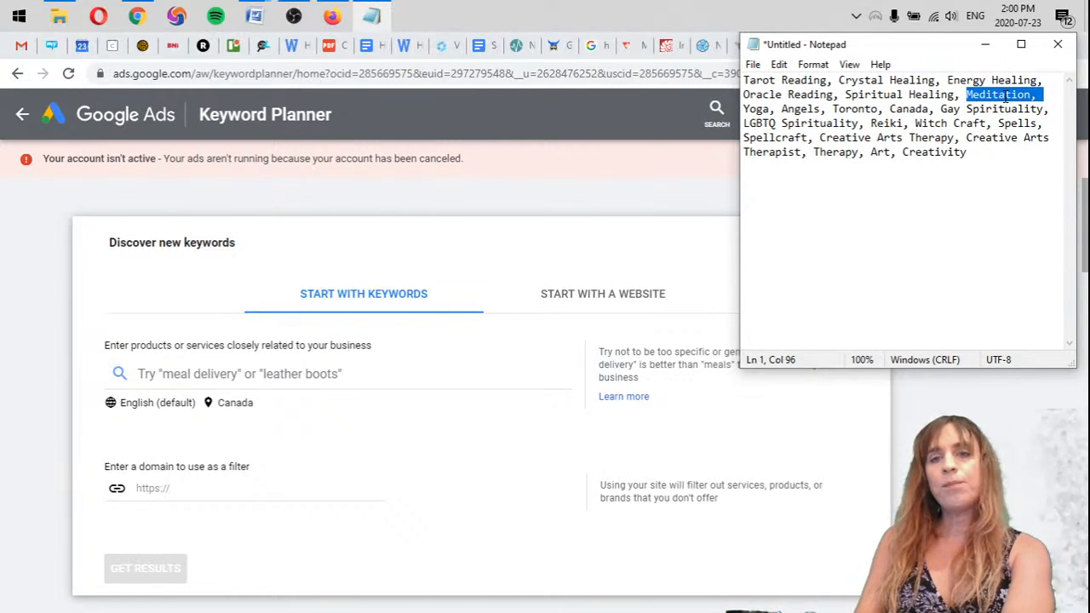
key("BackSpace")
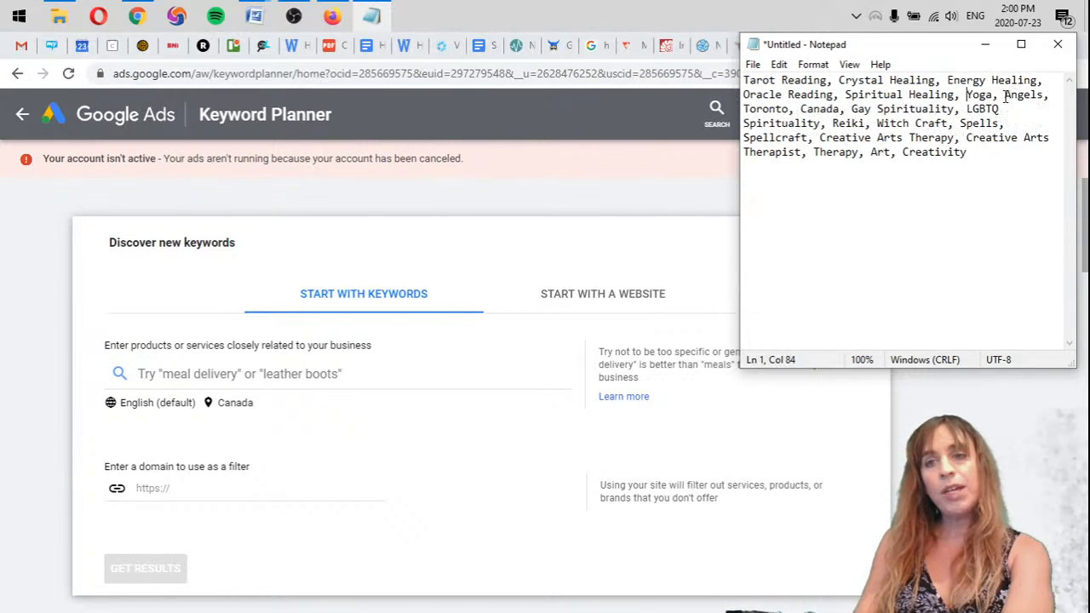
double_click(978, 95)
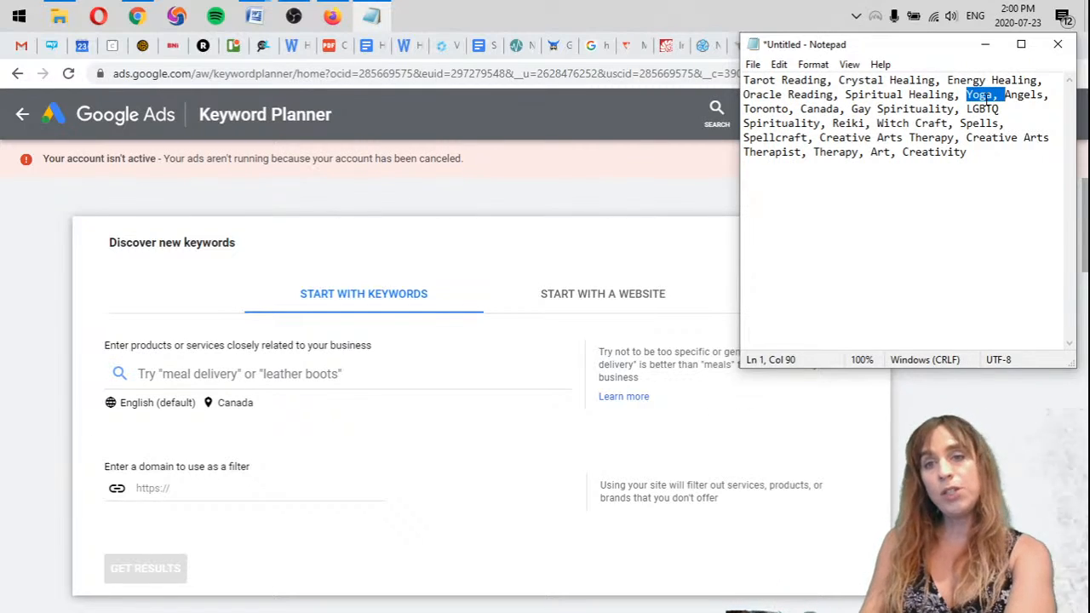
key("BackSpace")
double_click(986, 94)
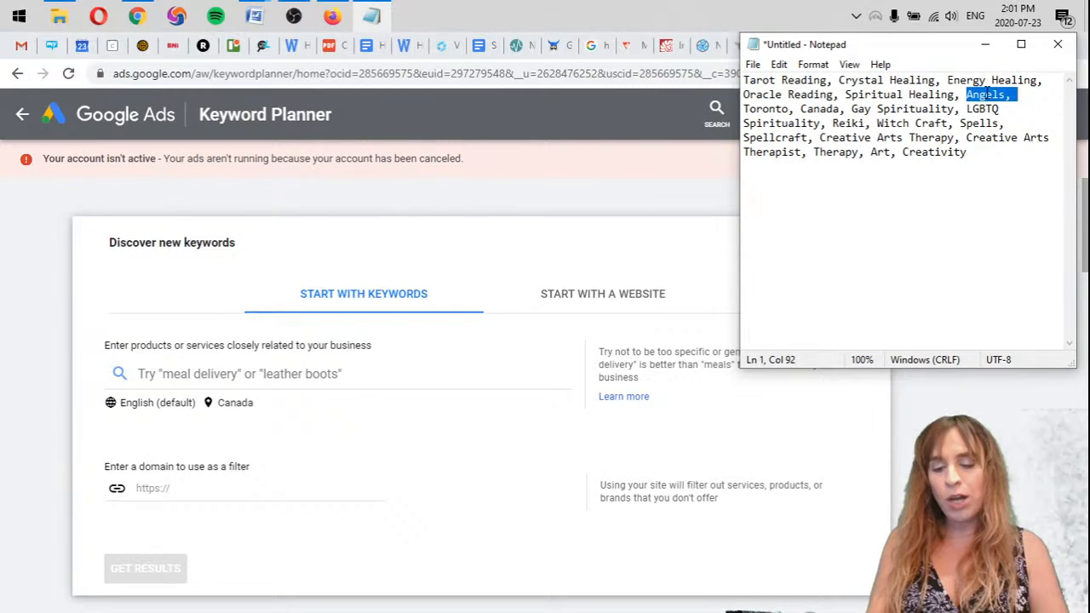
key("Delete")
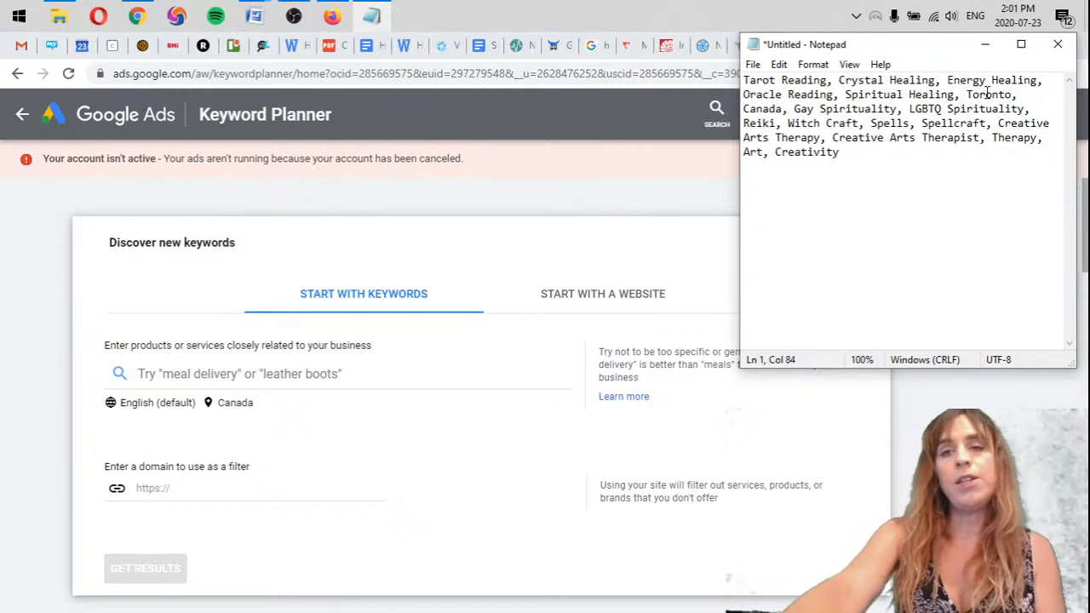
Delete the place names "Toronto" and "Canada" from the search term list
key("ctrl+shift+Right")
key("ctrl+shift+Right")
key("ctrl+shift+Right")
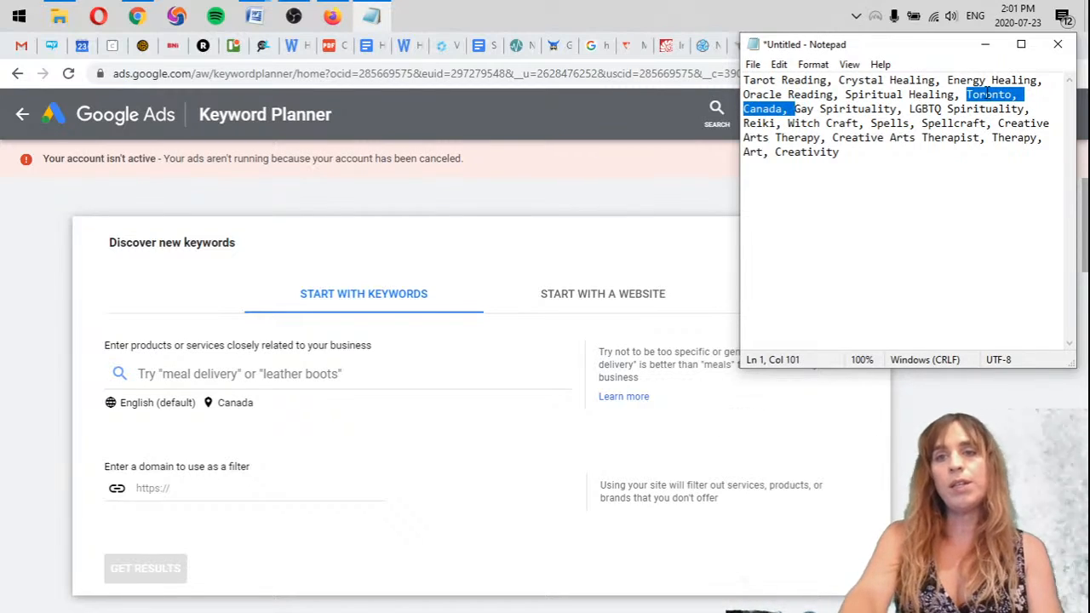
key("Delete")
Delete the terms "Witch Craft", "Spells" and "Spellcraft" that follow "Reiki" in the list
key("ctrl+Right")
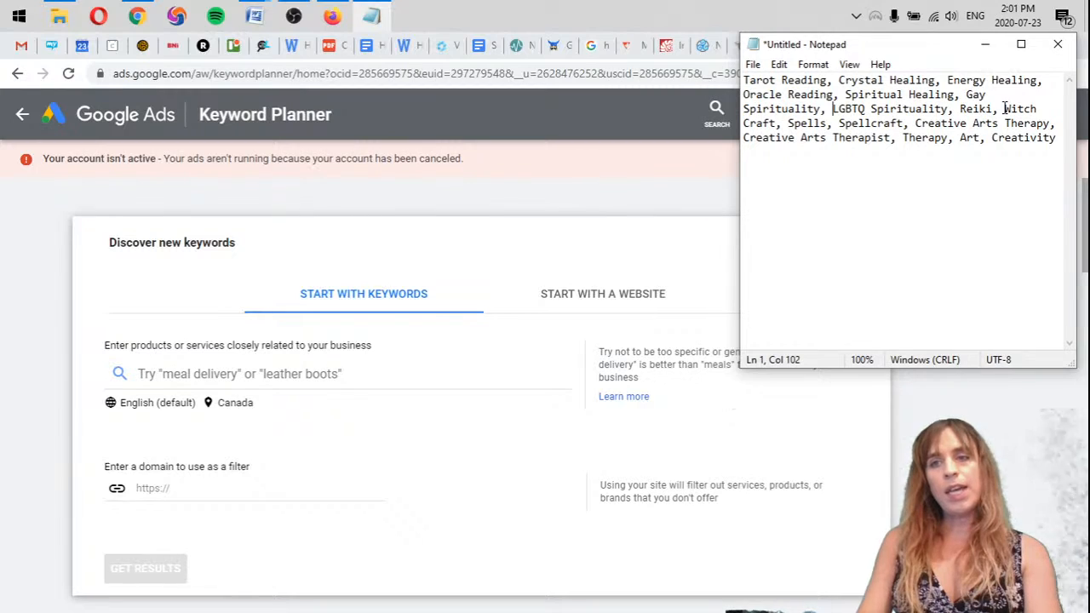
left_click(1004, 109)
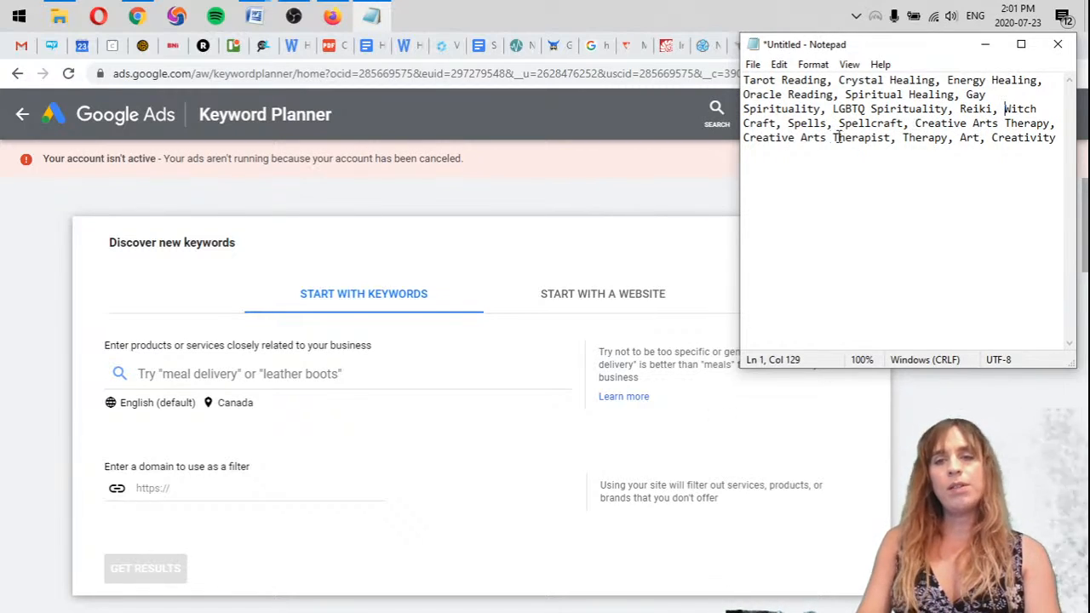
left_click(914, 124, "shift")
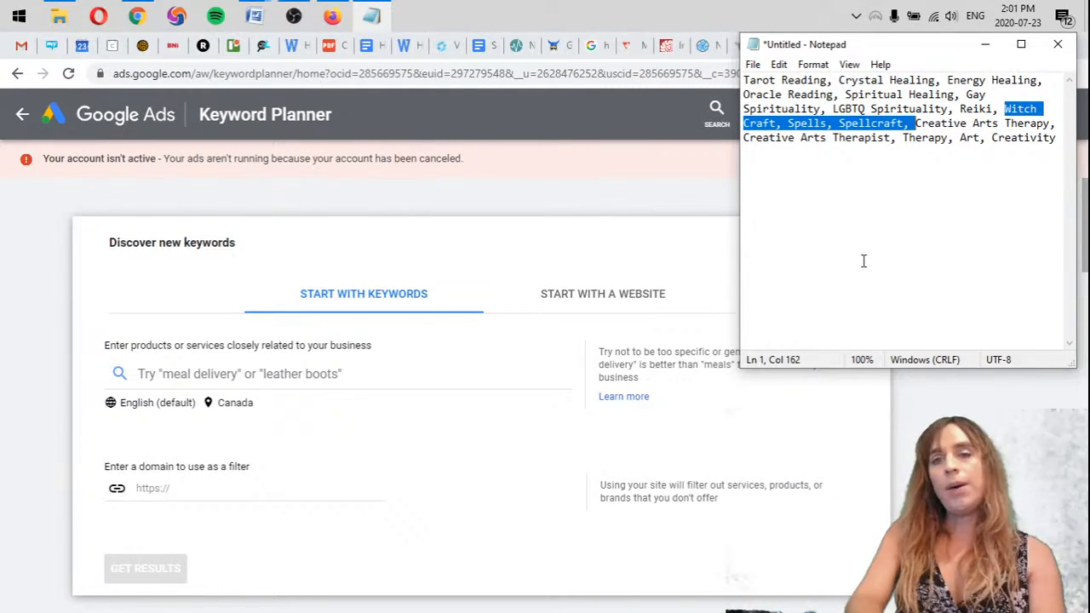
key("BackSpace")
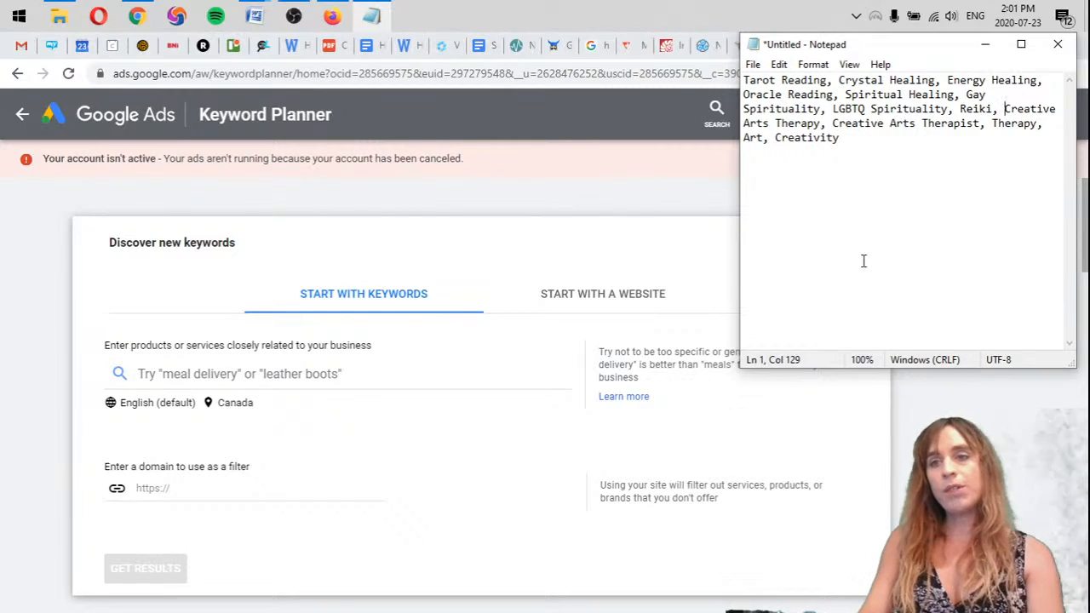
Delete "Therapy", "Art" and "Creativity" so the list ends with "Creative Arts Therapist", without a trailing comma
left_click_drag(832, 124, 983, 124)
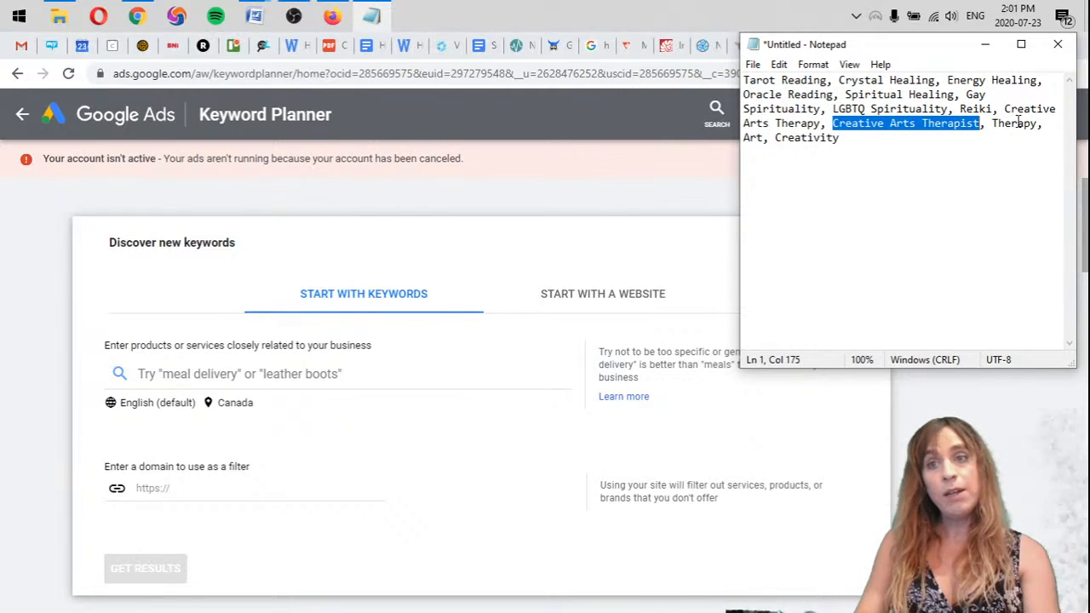
left_click(993, 124)
left_click_drag(993, 123, 1060, 121)
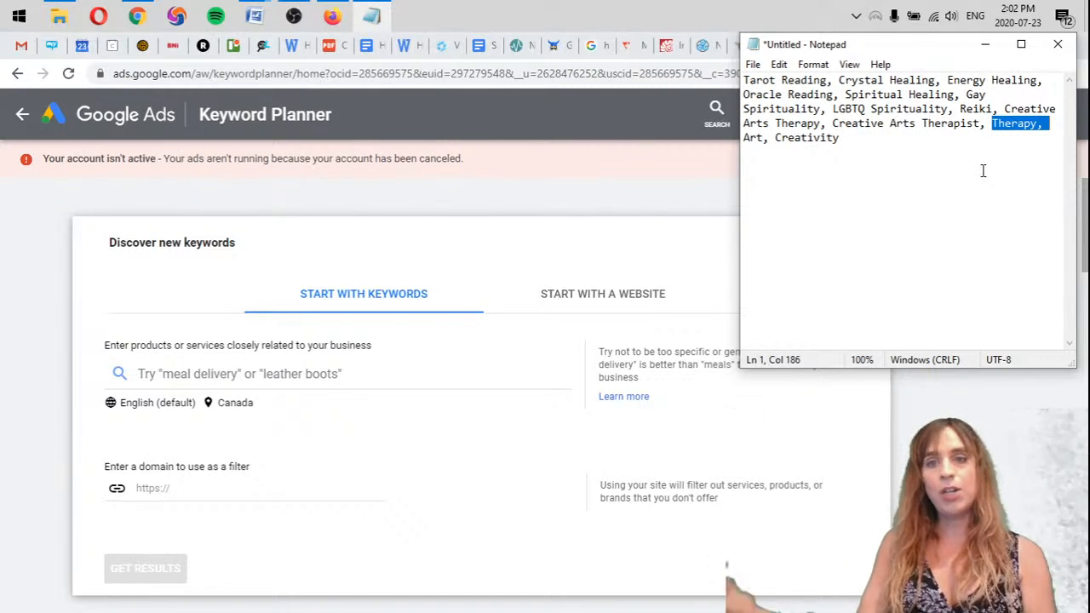
key("Delete")
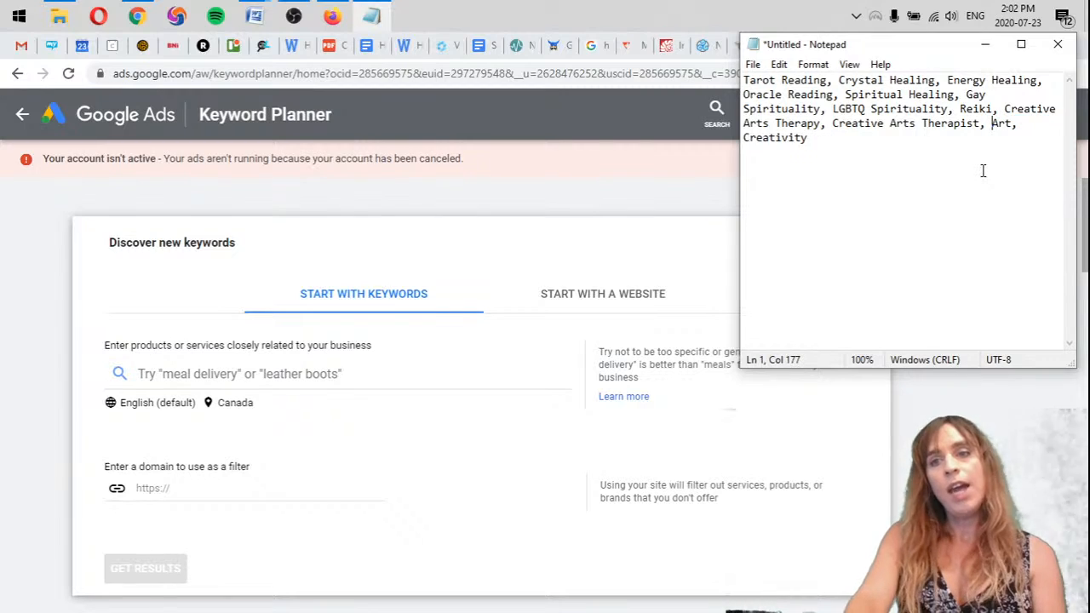
key("ctrl+shift+End")
key("BackSpace")
key("BackSpace")
key("BackSpace")
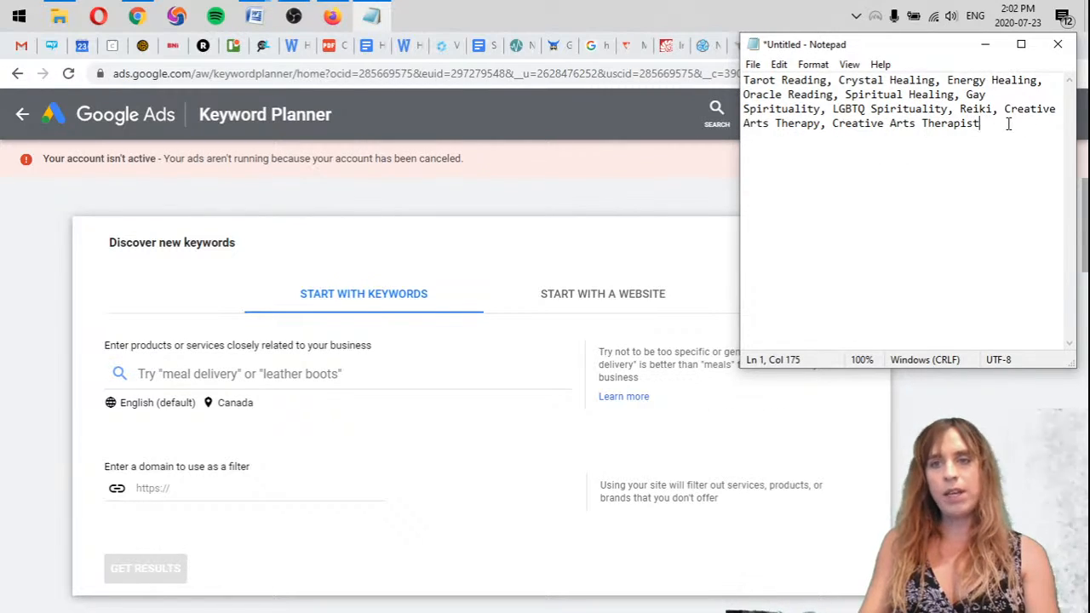
Copy the whole trimmed list from Notepad into Keyword Planner's products or services entry in Chrome and get the keyword results
key("ctrl+a")
key("ctrl+c")
left_click(350, 374)
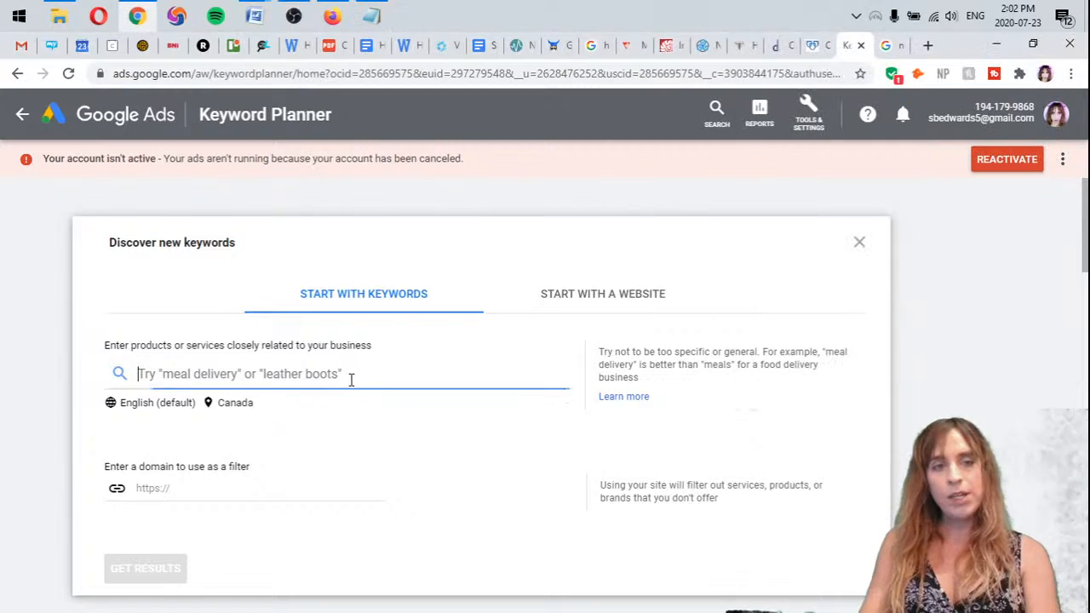
key("ctrl+v")
scroll(350, 406, "down", 1)
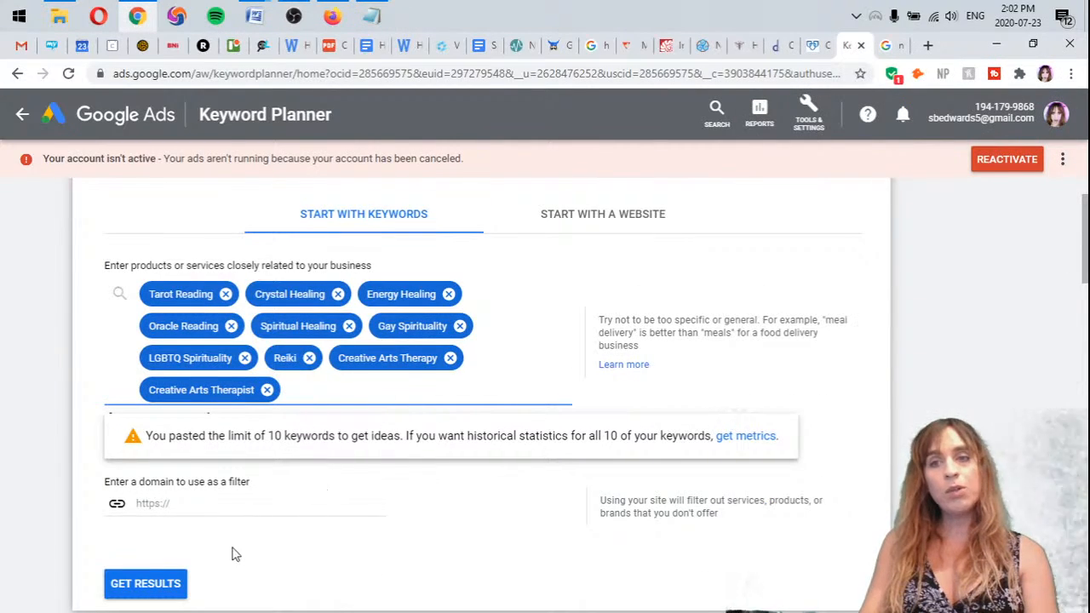
left_click(146, 586)
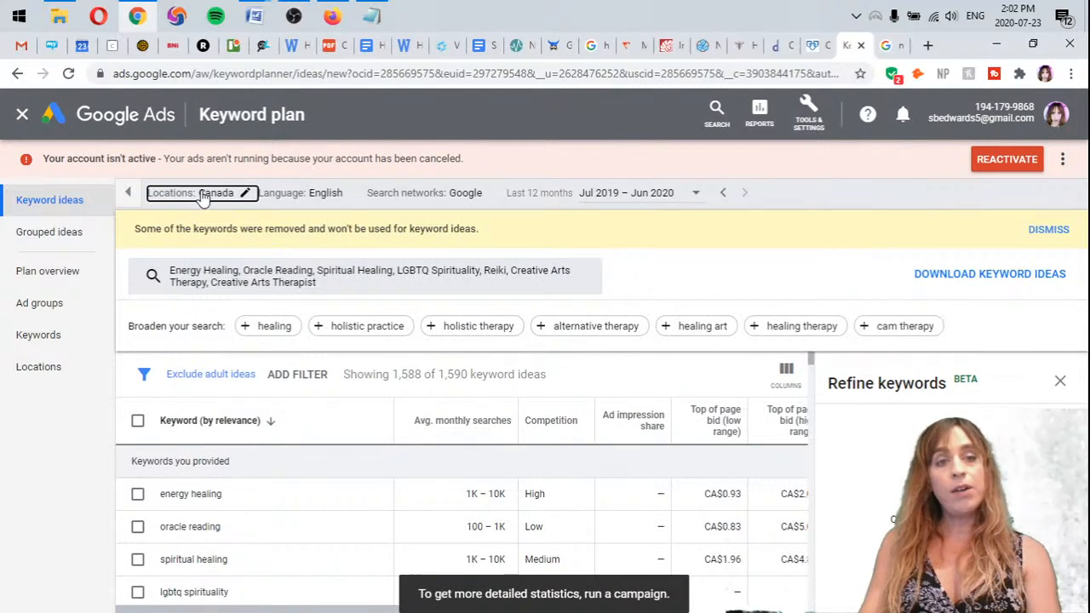
Replace the targeted location Canada with the city of Toronto, Ontario, Canada and save the location setting
left_click(205, 194)
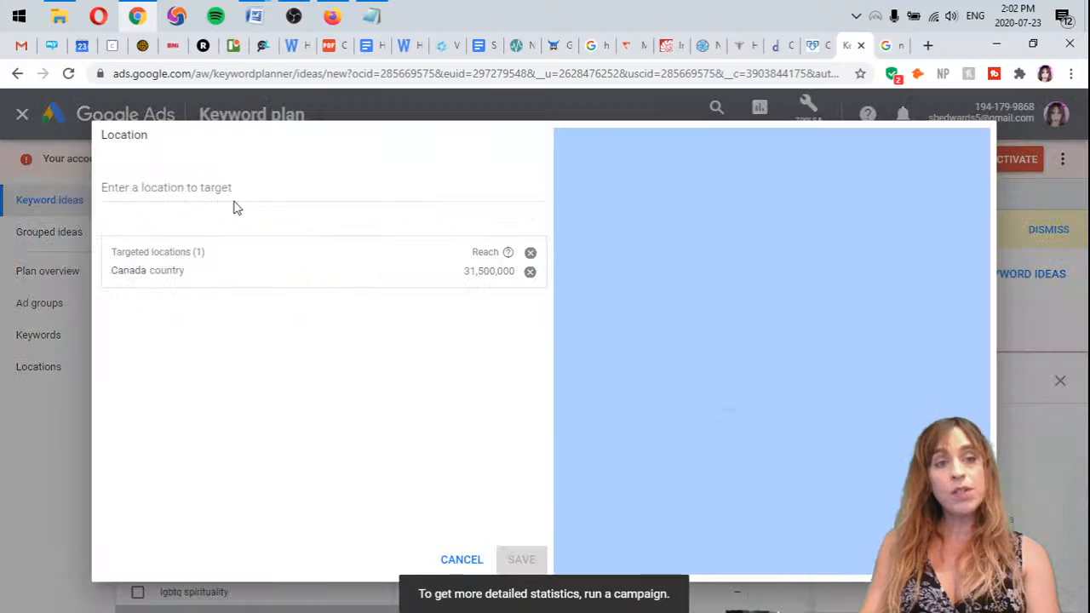
left_click(530, 272)
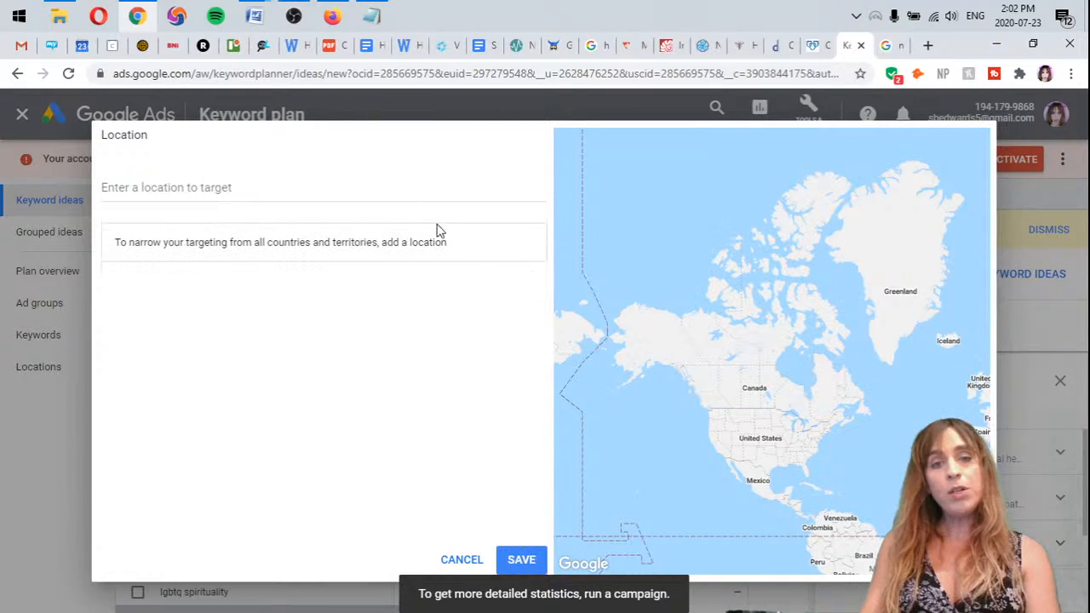
type("Tor")
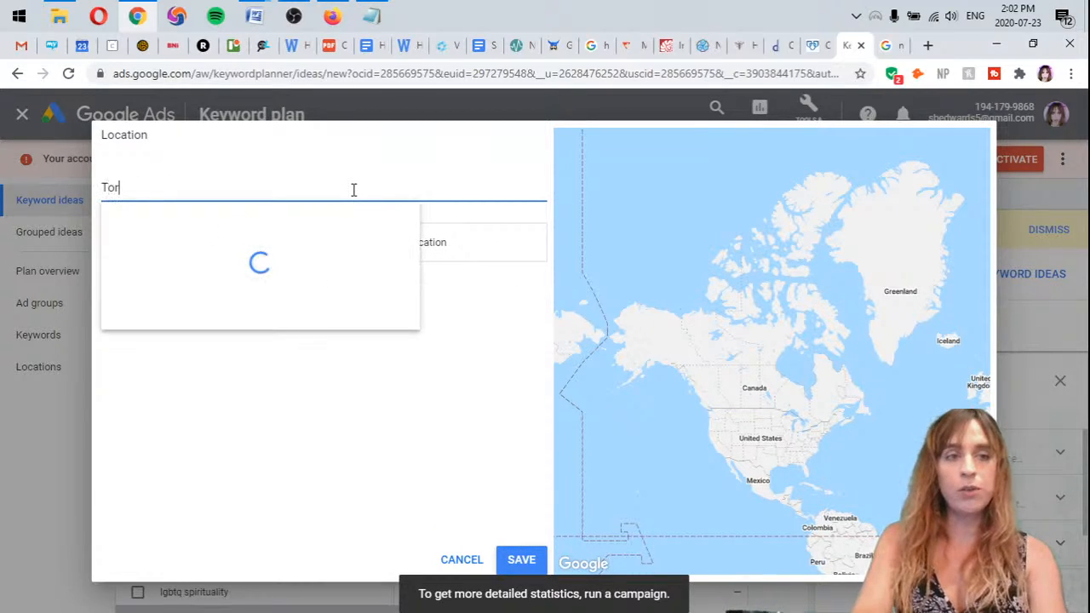
type("onto")
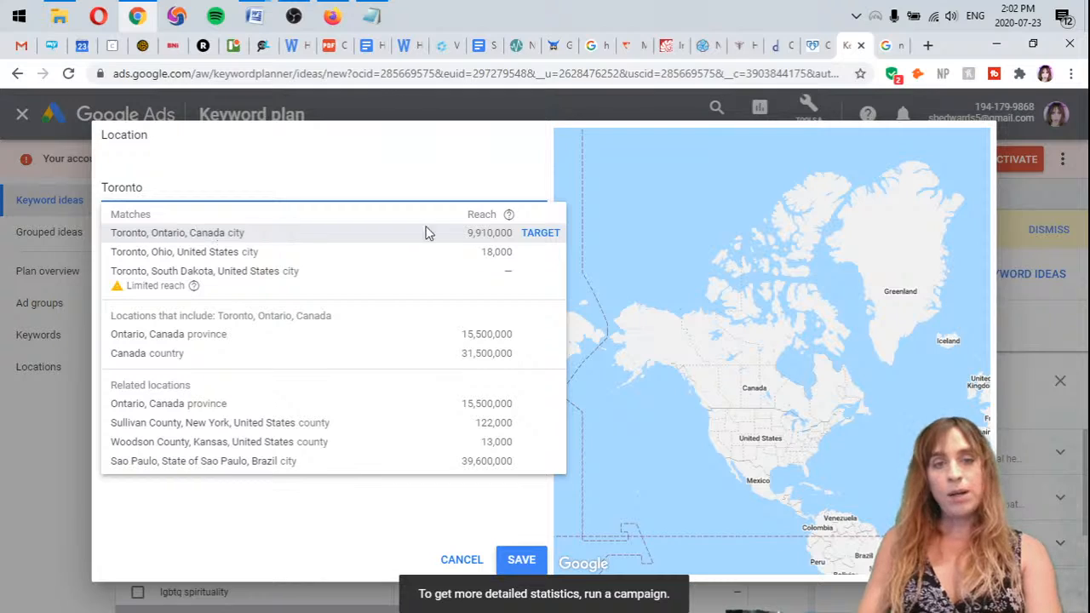
left_click(541, 236)
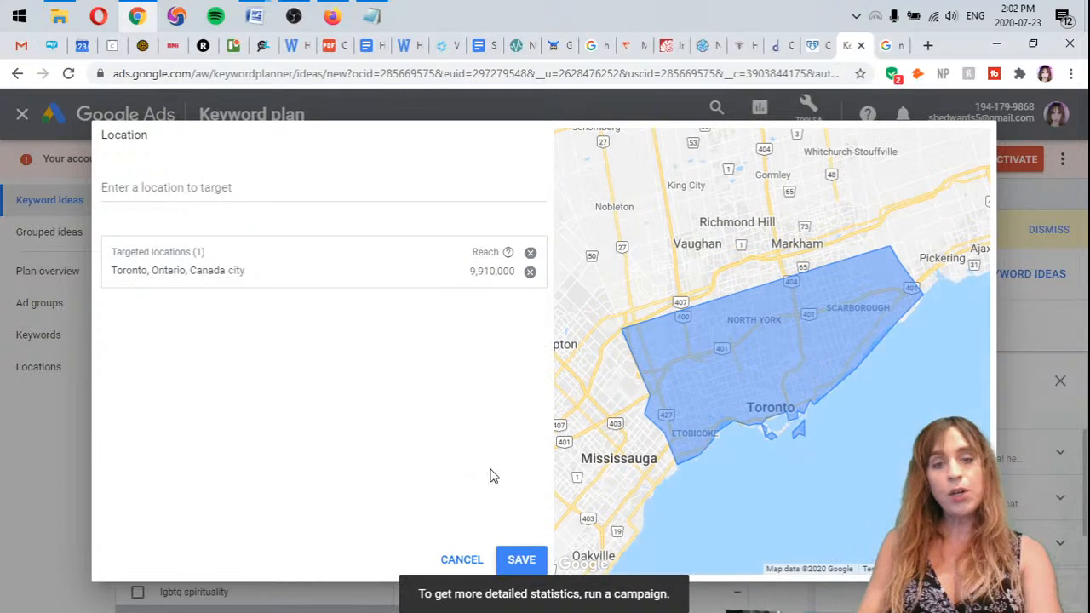
left_click(521, 559)
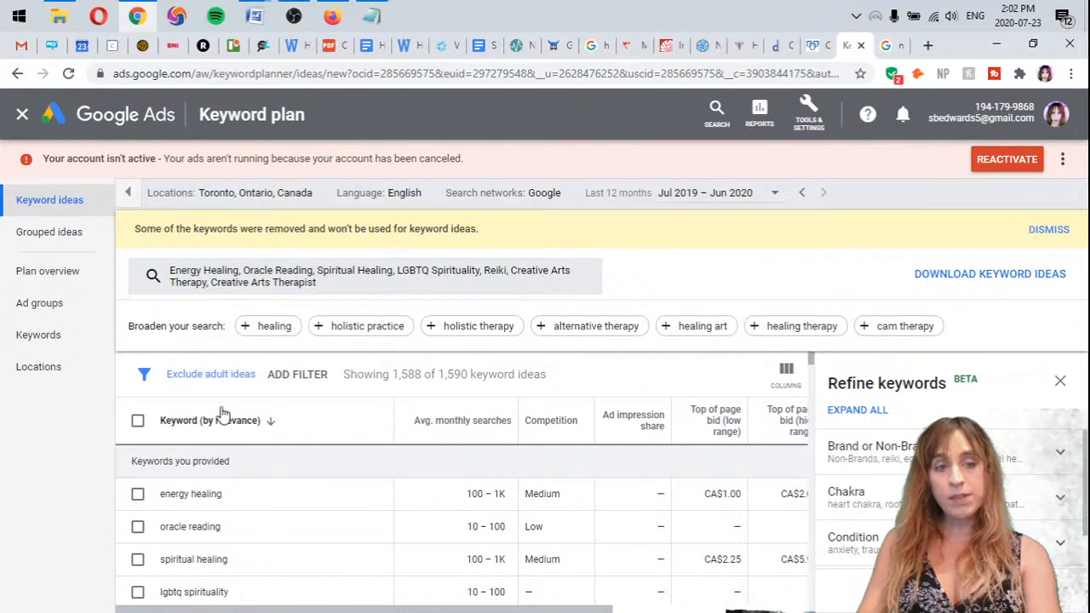
Select all keyword ideas, not just the first page, add them to the plan, and open the plan's keyword forecasts
left_click(138, 425)
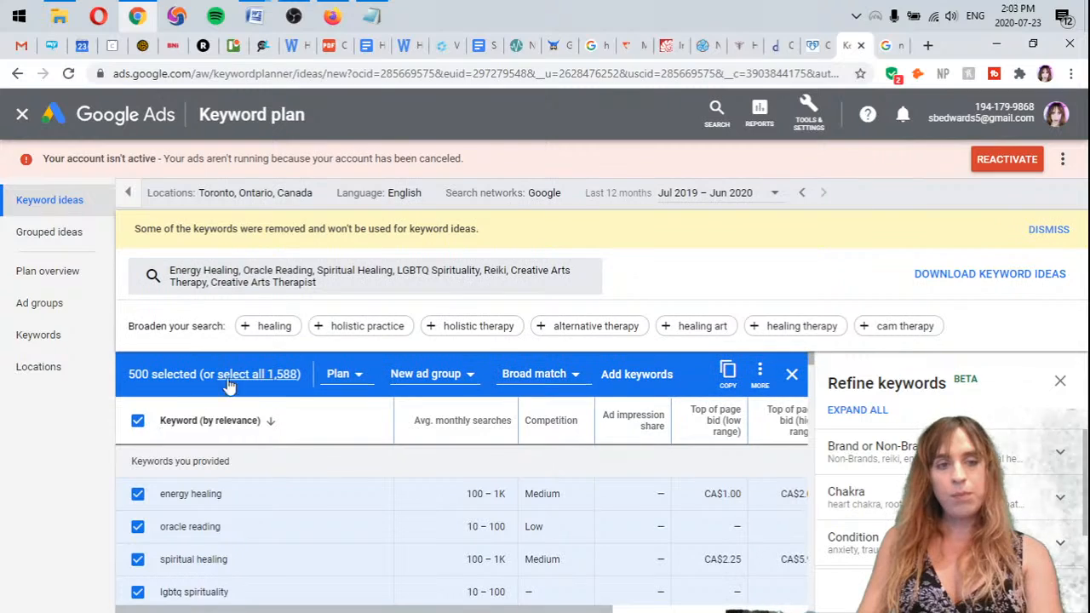
left_click(263, 375)
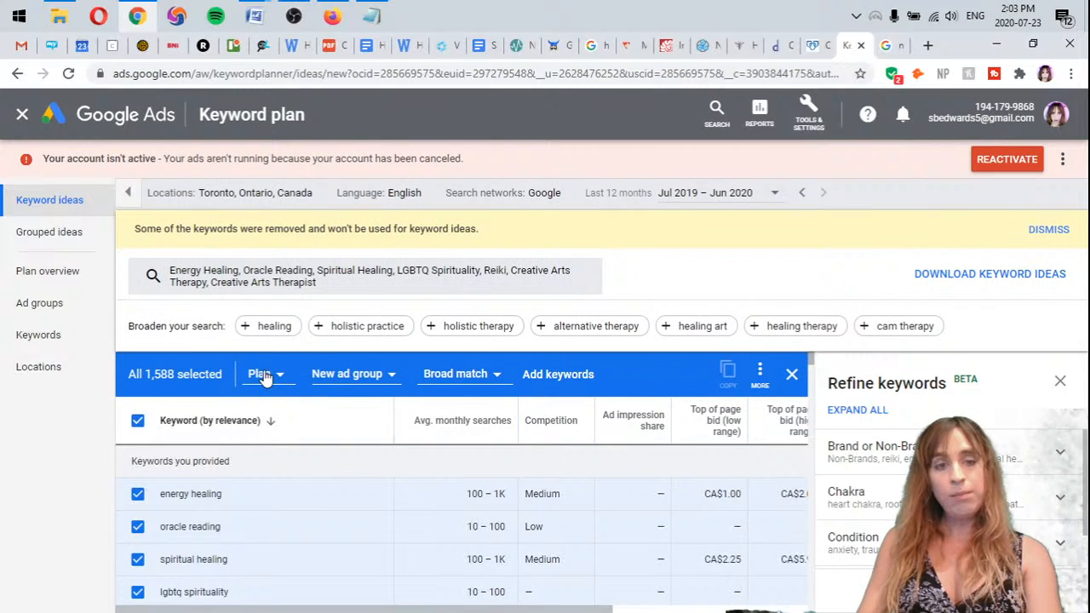
left_click(558, 382)
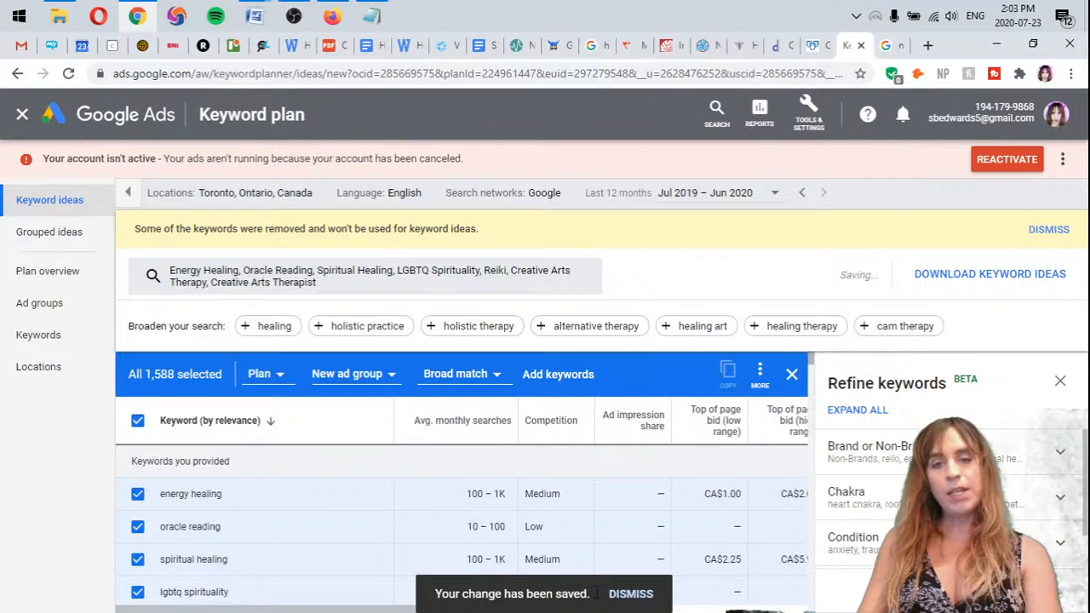
left_click(53, 341)
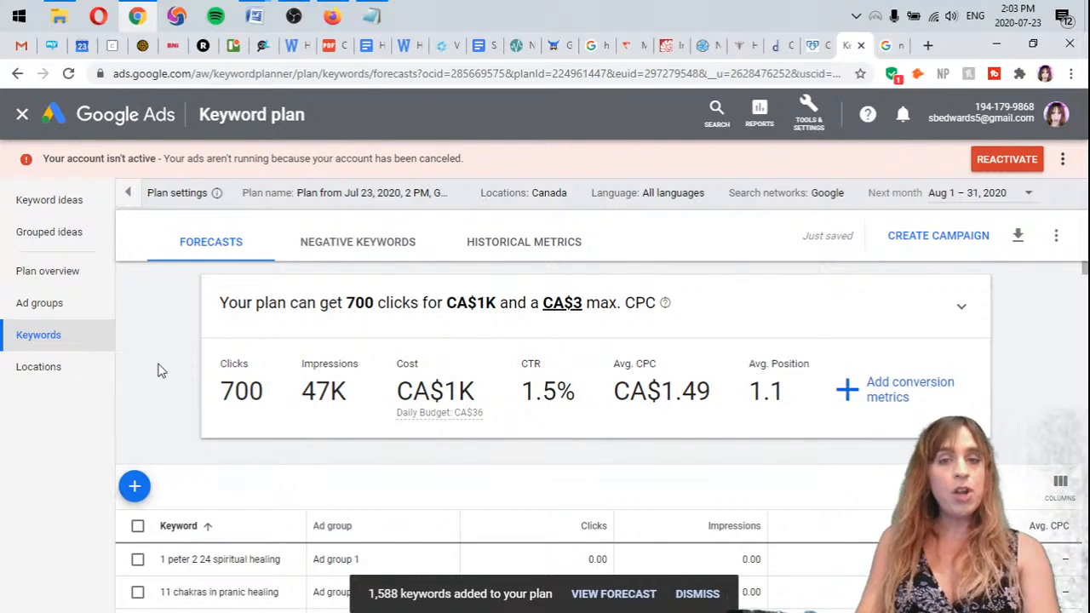
Download the plan forecasts for all selected keywords as a .csv file and open the file full-size in Excel
scroll(165, 371, "down", 1)
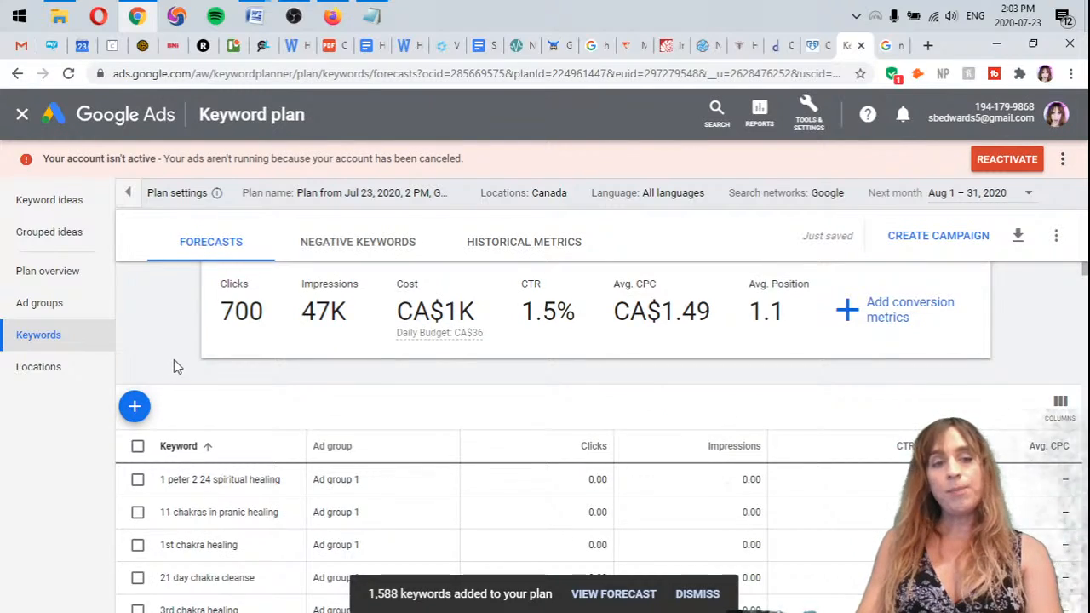
scroll(173, 365, "down", 1)
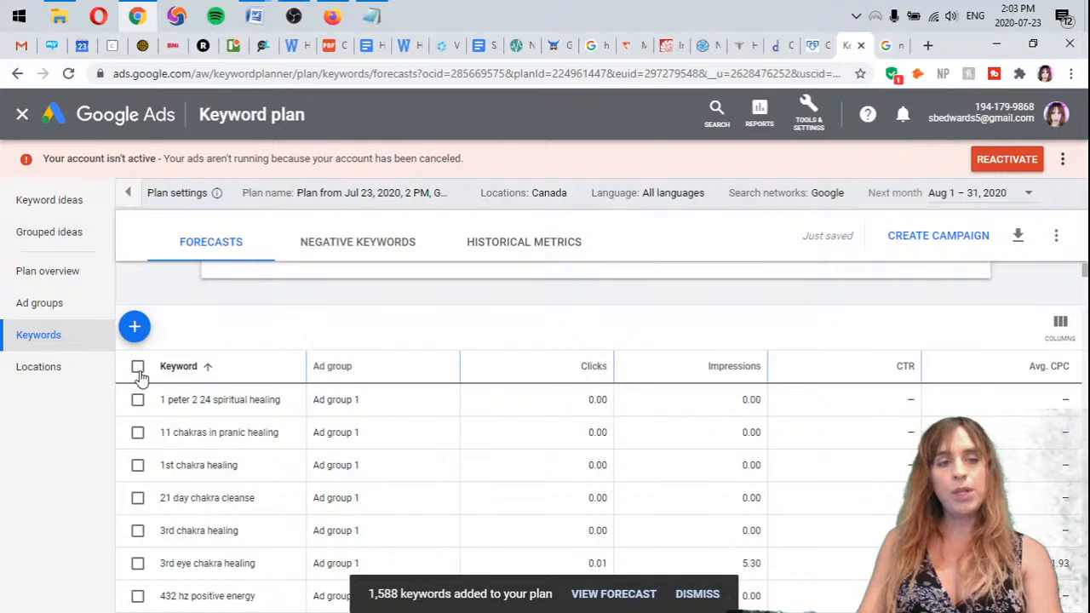
left_click(137, 366)
left_click(272, 328)
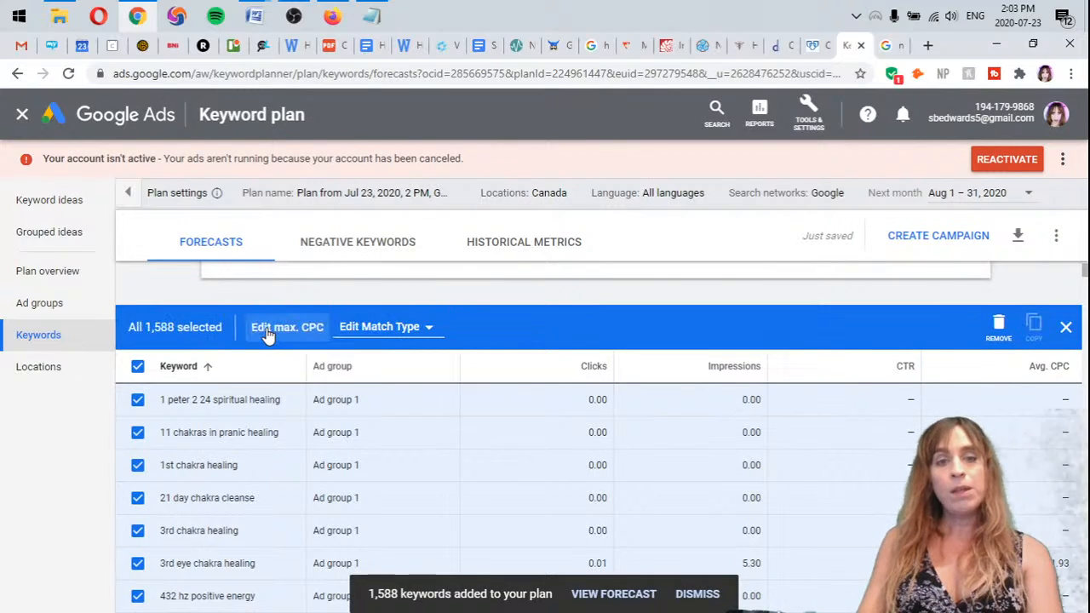
scroll(775, 356, "up", 2)
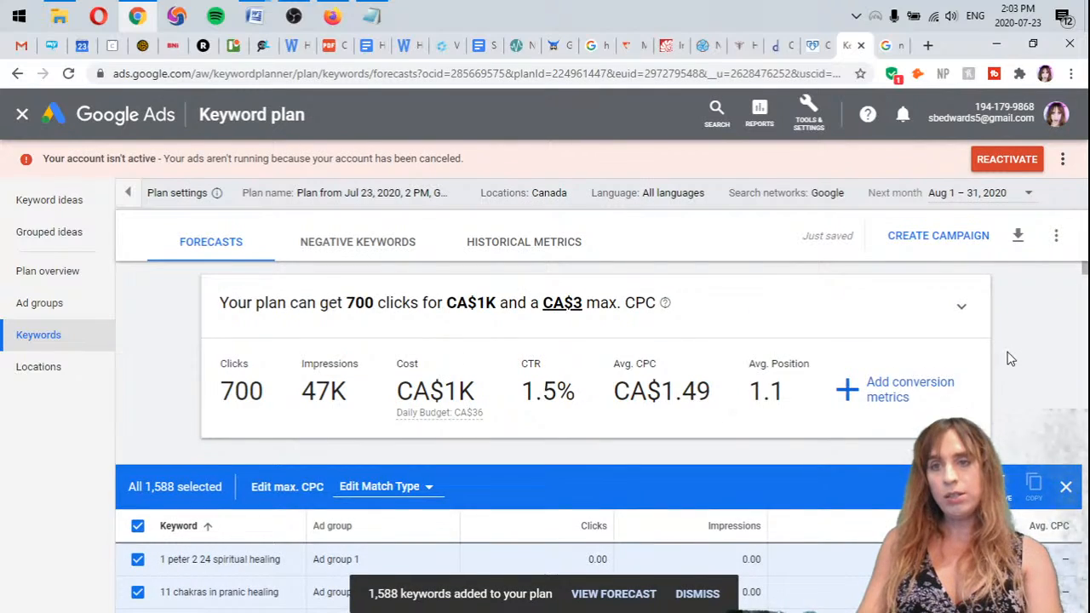
left_click(1019, 238)
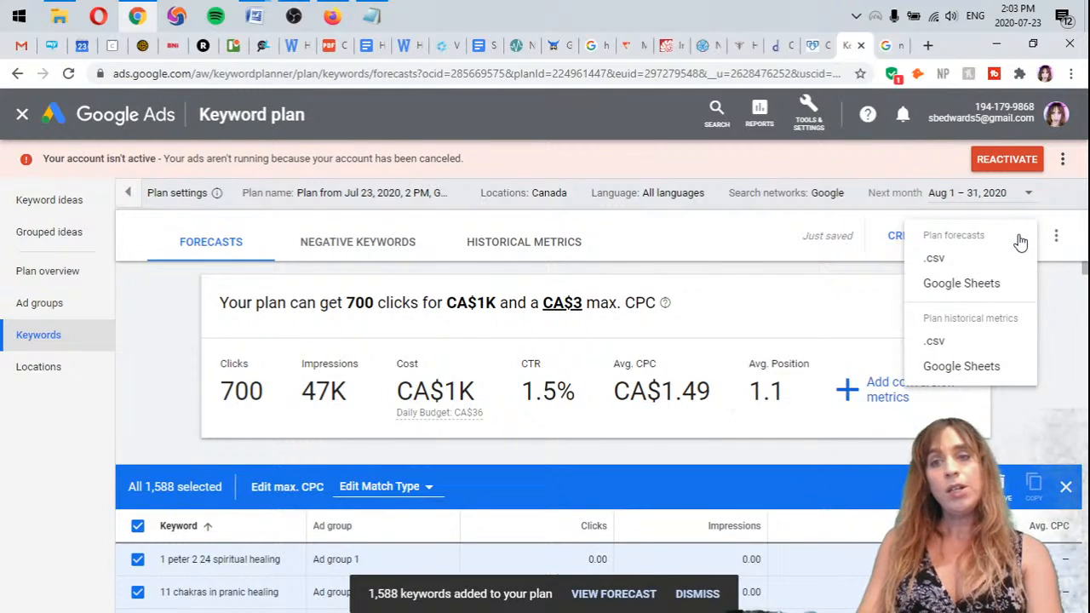
left_click(940, 264)
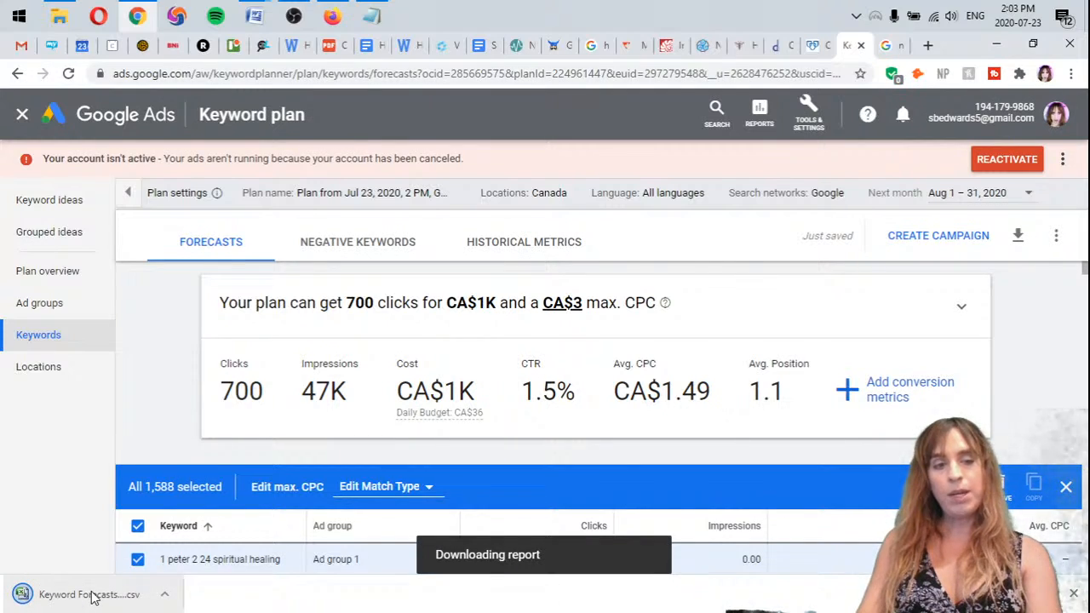
left_click(24, 597)
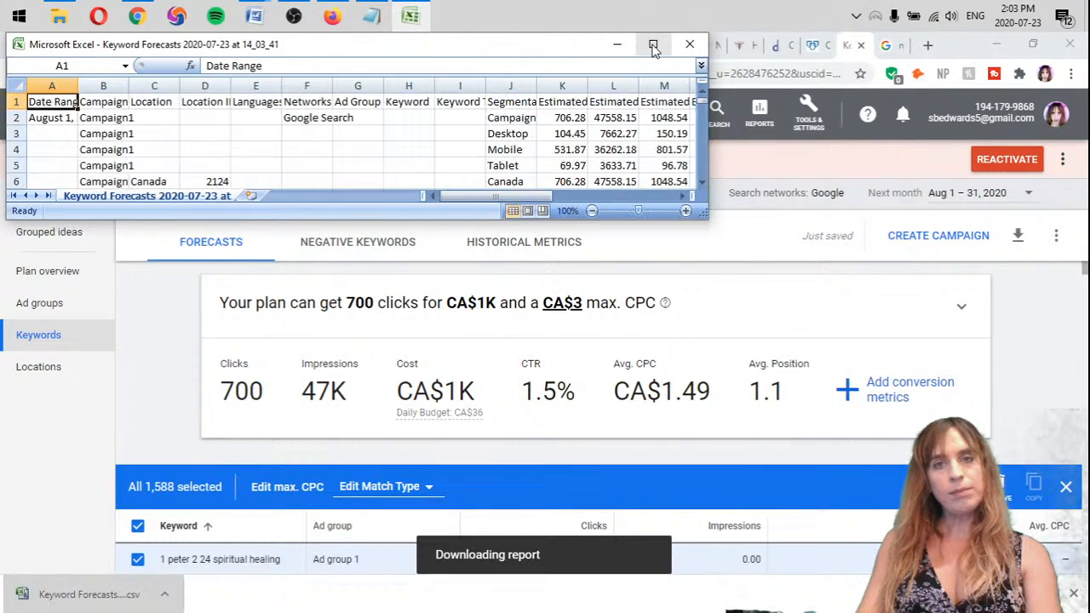
left_click(650, 43)
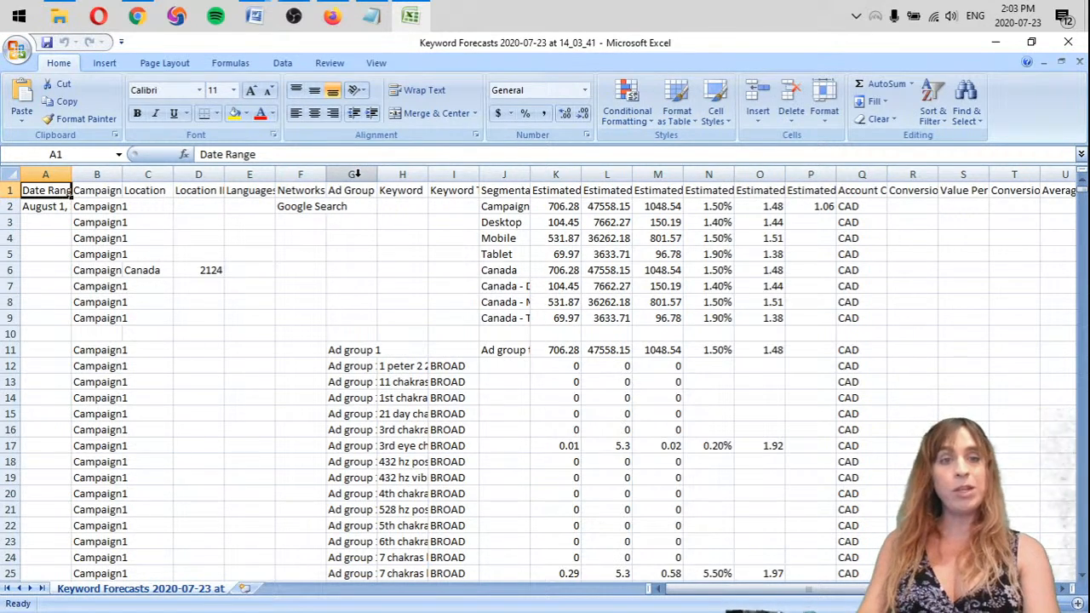
Delete columns A to G, from "Date Range" through "Ad Group", so the sheet starts with the Keyword column
left_click_drag(356, 173, 43, 175)
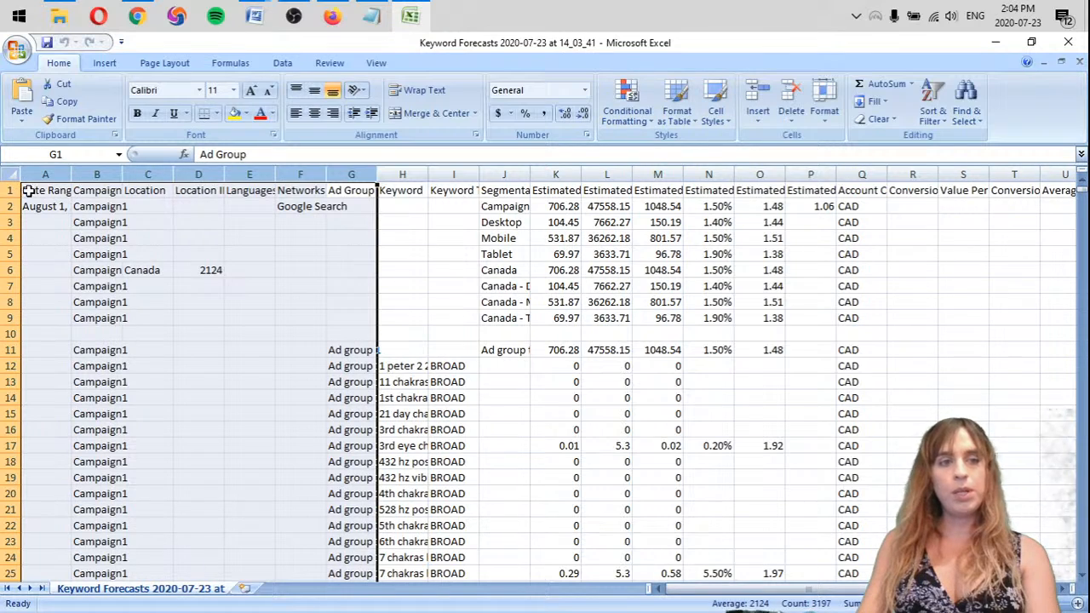
right_click(349, 176)
left_click(427, 283)
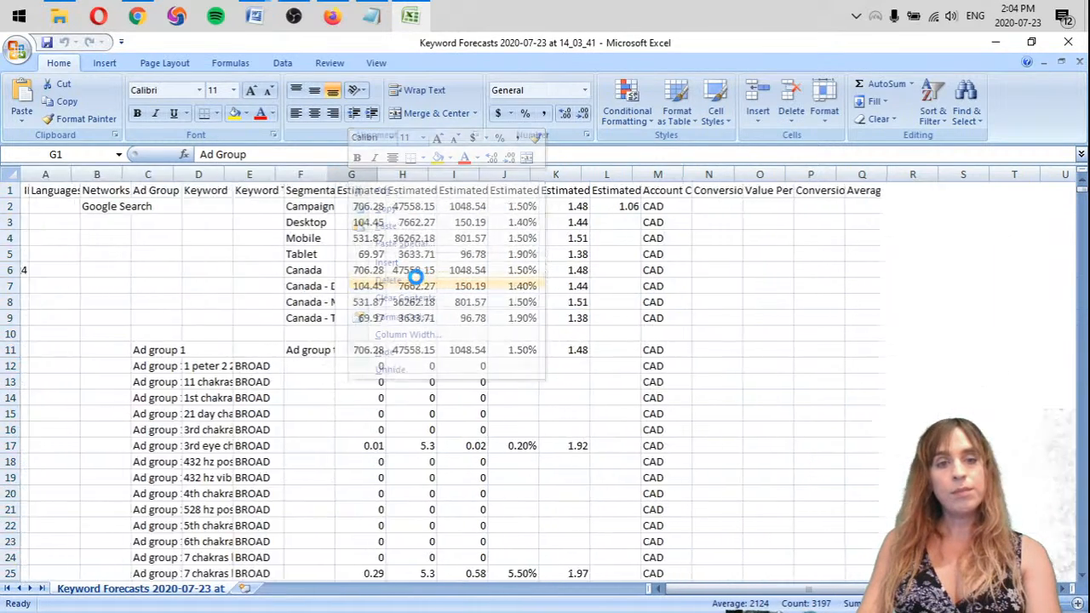
Delete the Keyword Type, Segmentation and Estimated Clicks columns, widening each one to check its header before removing it
left_click(98, 192)
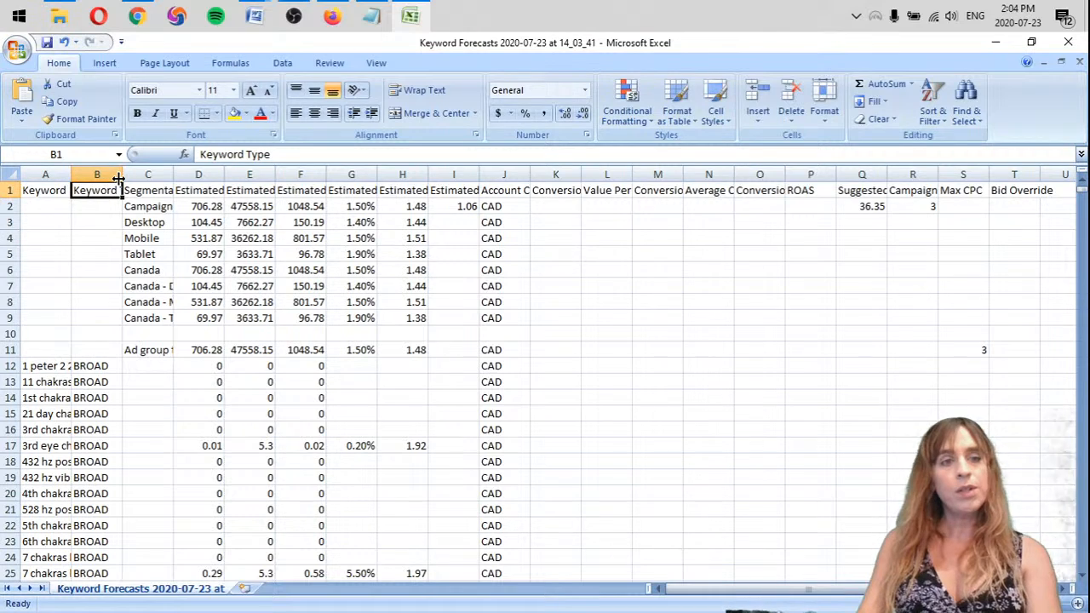
left_click_drag(123, 175, 186, 175)
right_click(127, 170)
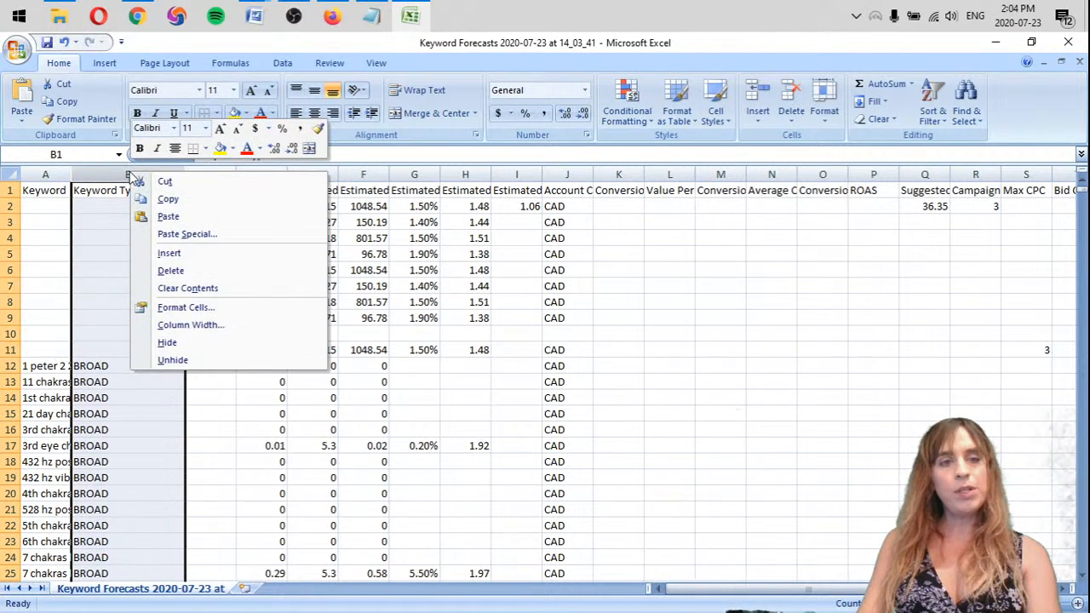
left_click(174, 270)
left_click_drag(116, 173, 177, 173)
right_click(134, 177)
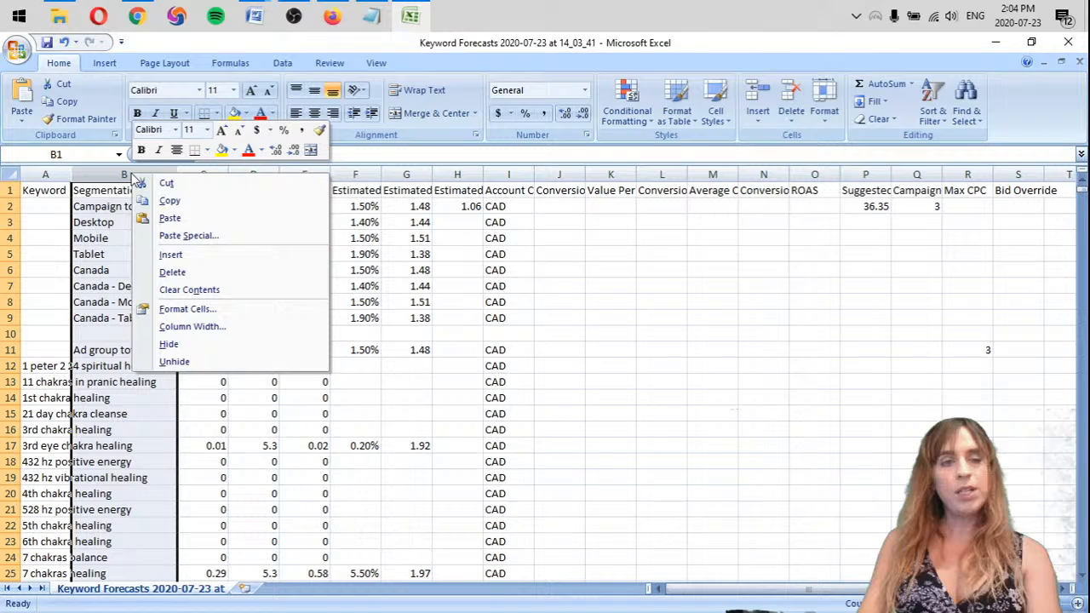
left_click(172, 272)
left_click_drag(123, 174, 179, 177)
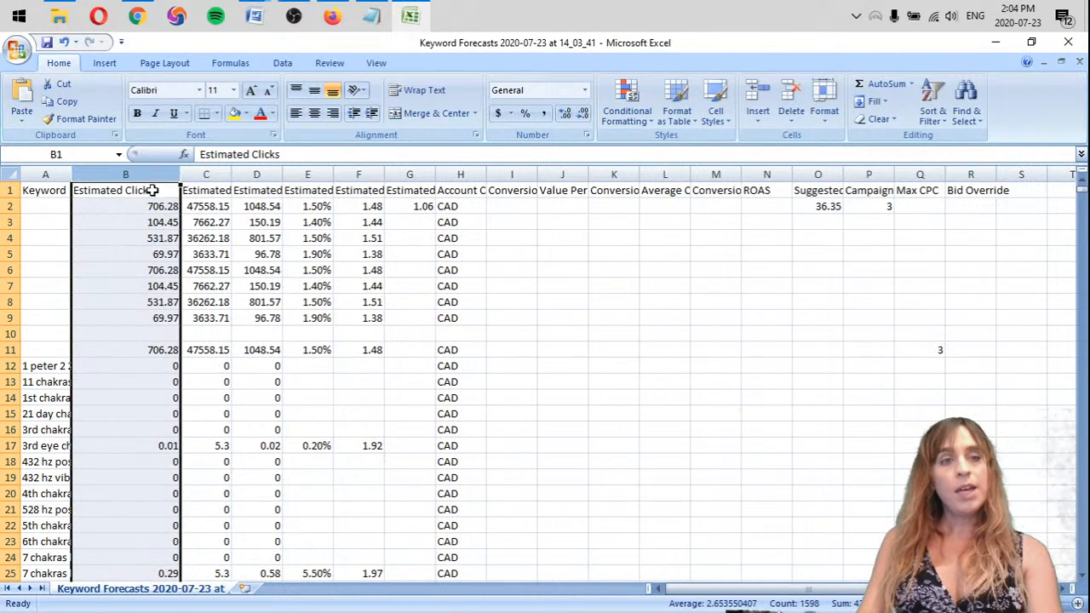
right_click(151, 178)
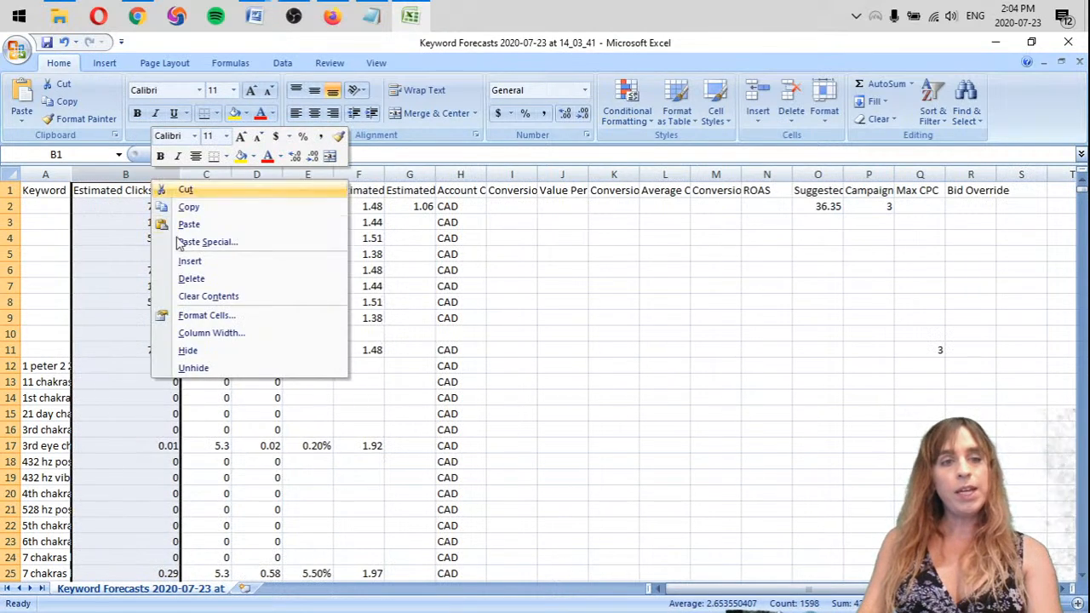
left_click(198, 282)
Widen the estimate columns to read their headers and delete the campaign and ad group summary rows 2 to 11
left_click_drag(122, 175, 364, 179)
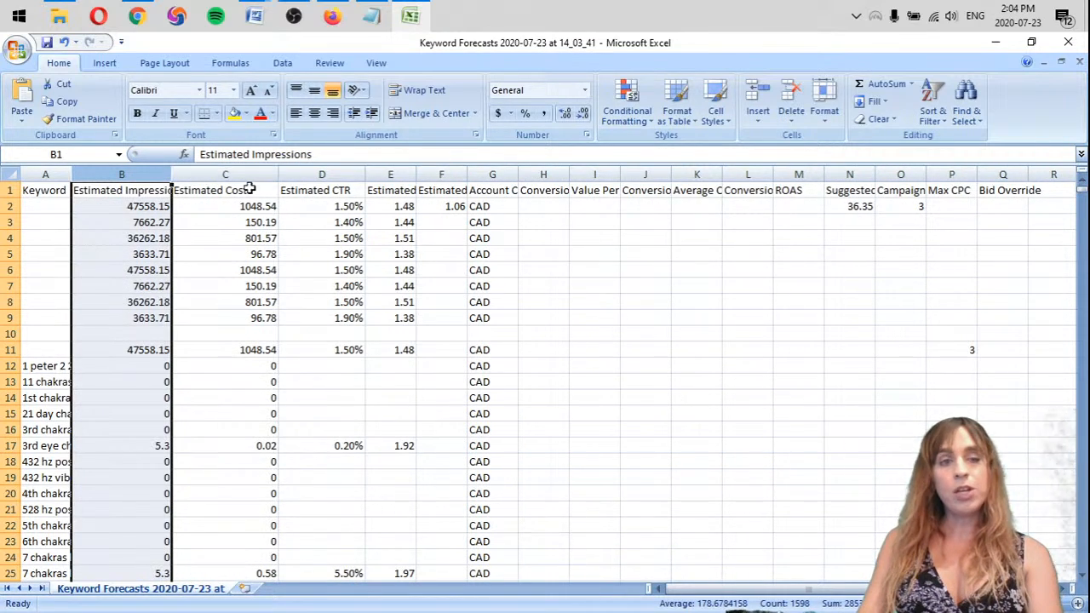
left_click_drag(416, 178, 576, 176)
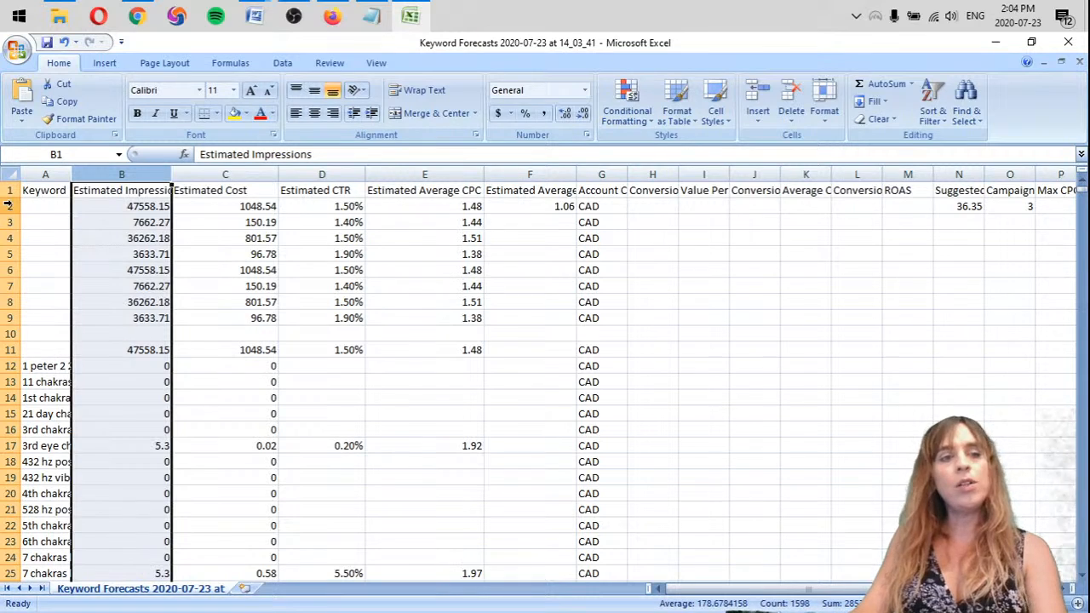
left_click_drag(10, 207, 9, 359)
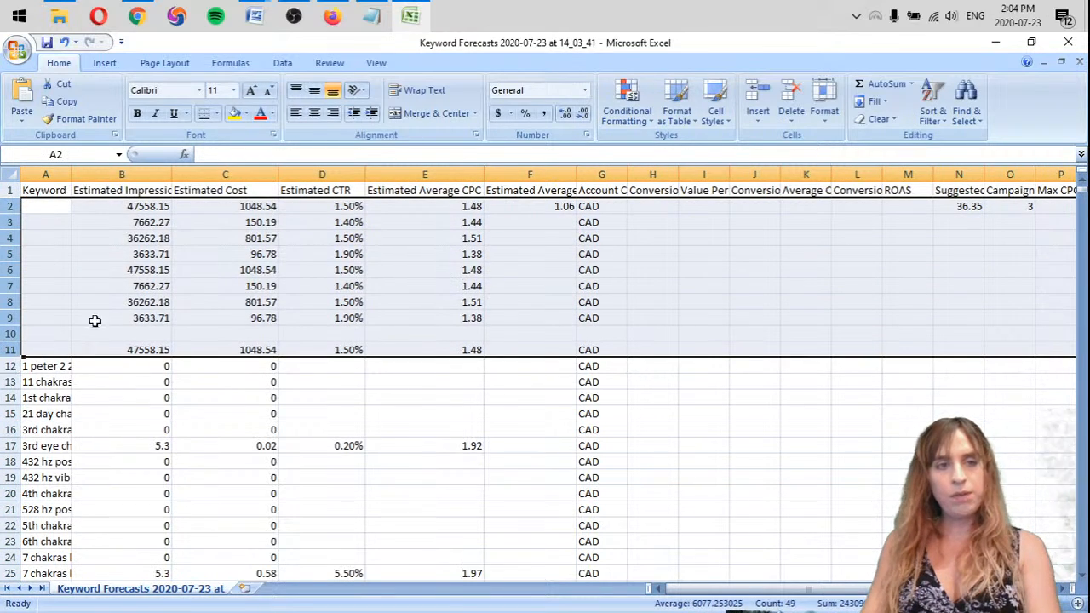
right_click(10, 237)
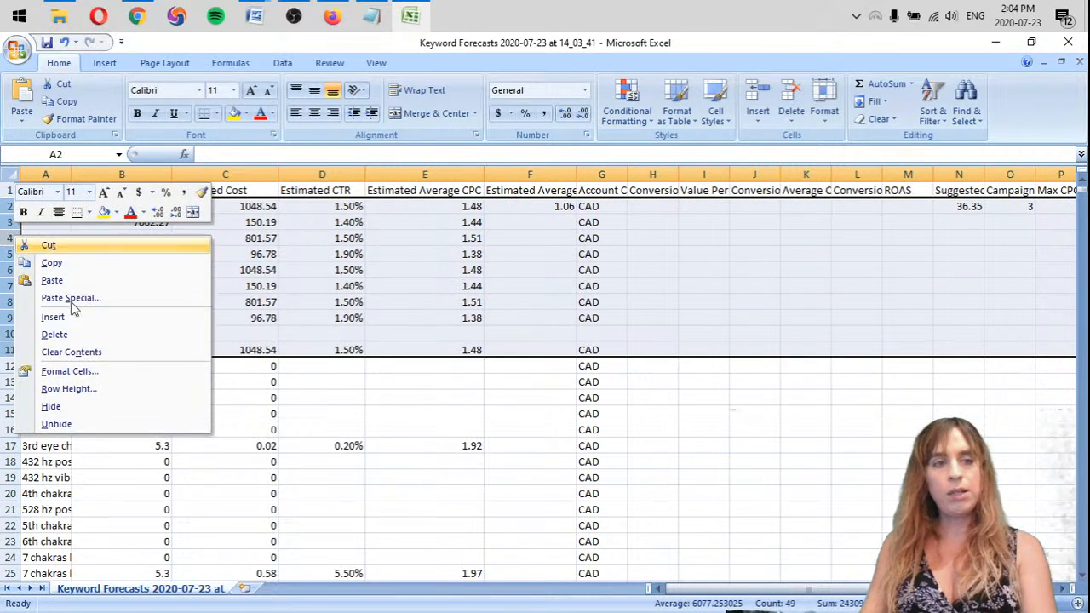
left_click(85, 334)
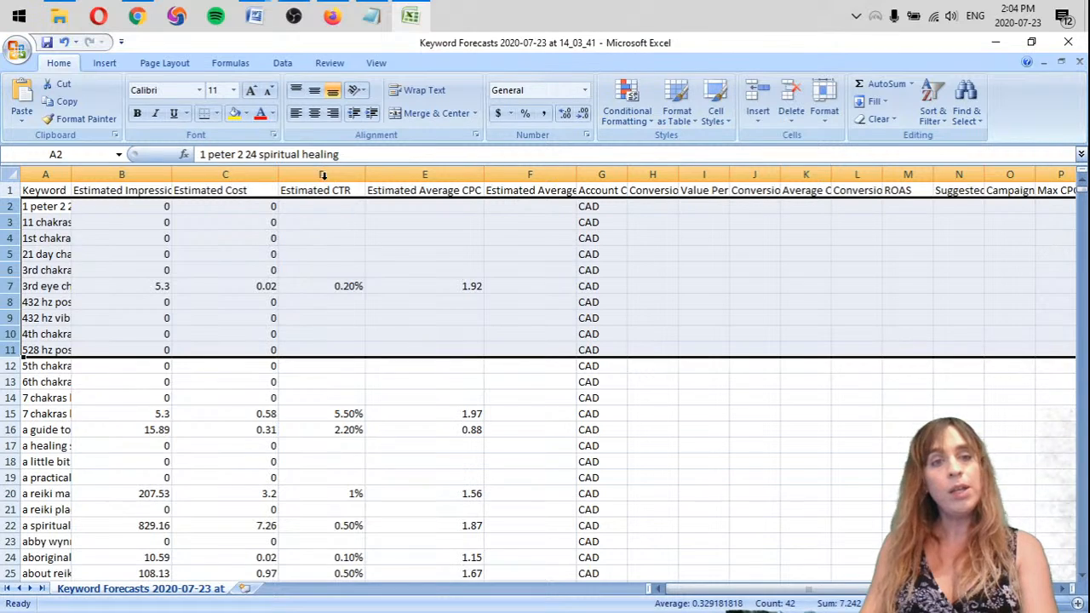
Delete all columns from Estimated CTR onward, keeping only Keyword, Estimated Impressions and Estimated Cost
left_click_drag(323, 174, 979, 174)
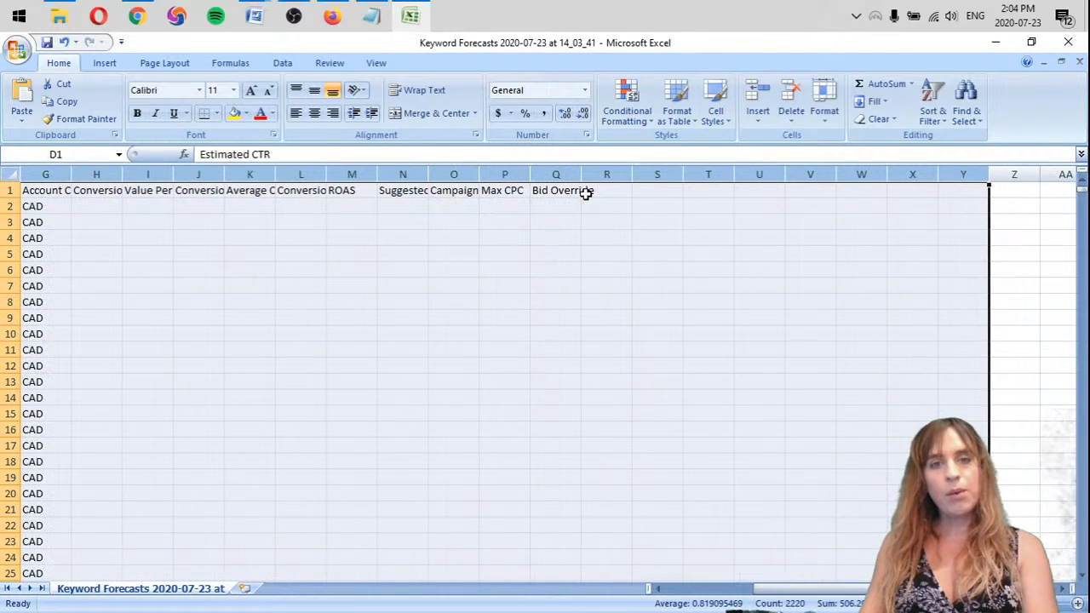
right_click(554, 175)
left_click(635, 281)
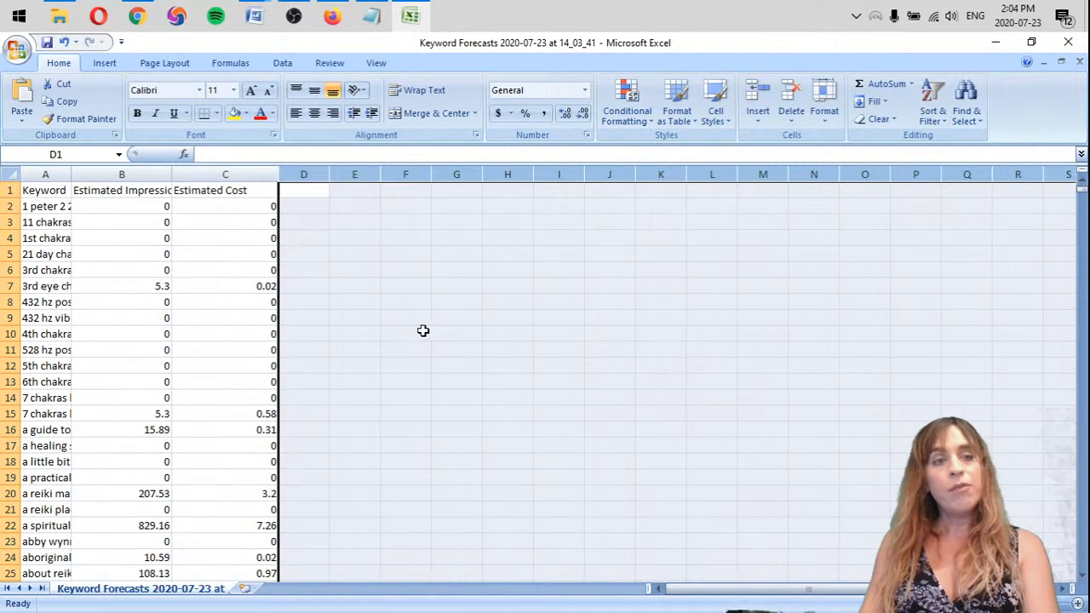
Fit the widths of the Keyword and Estimated Impressions columns to their contents
left_click(83, 270)
double_click(72, 175)
left_click(226, 343)
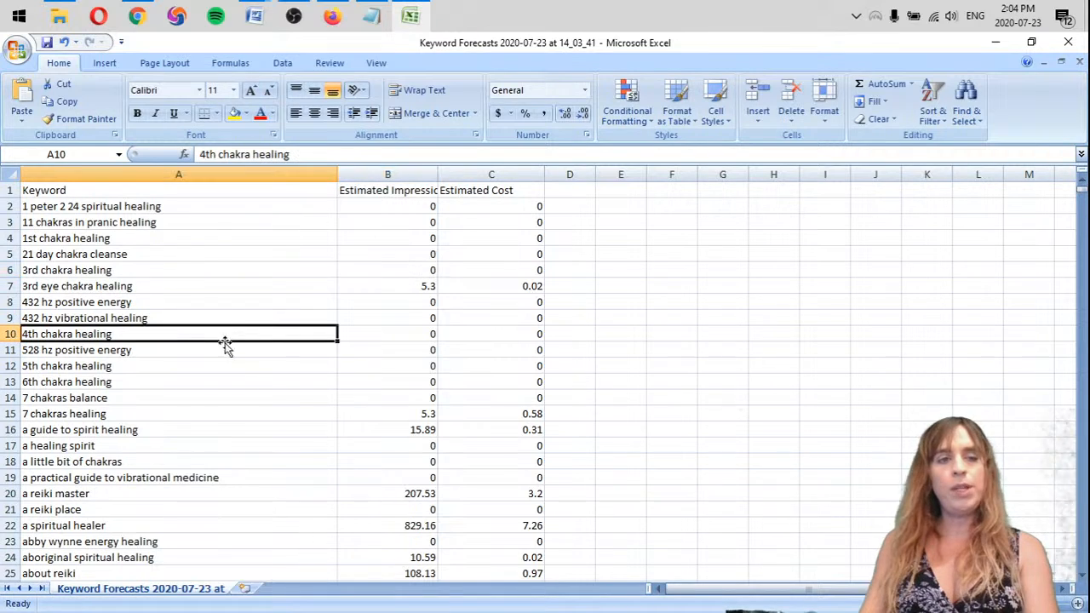
double_click(437, 174)
left_click(375, 316)
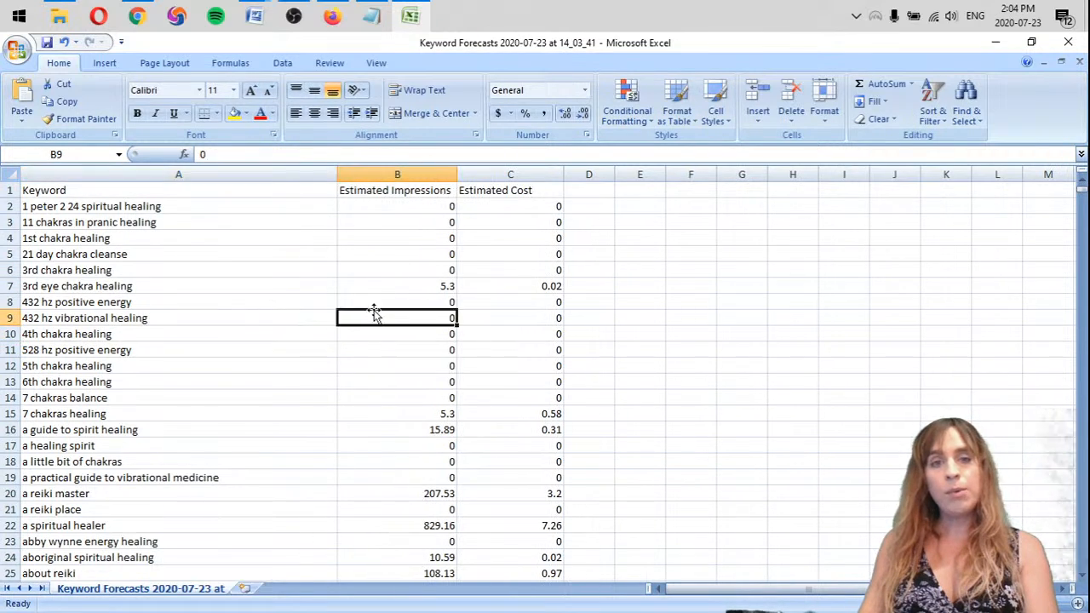
Format the entire keyword data range as a table with headers, using the dark blue table style
key("ctrl+a")
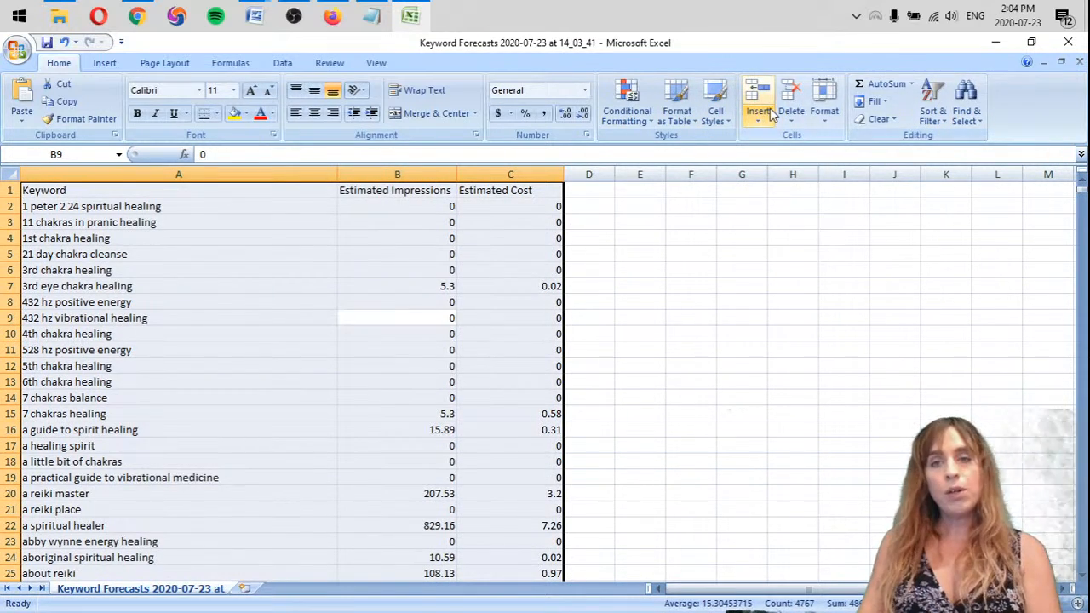
left_click(685, 106)
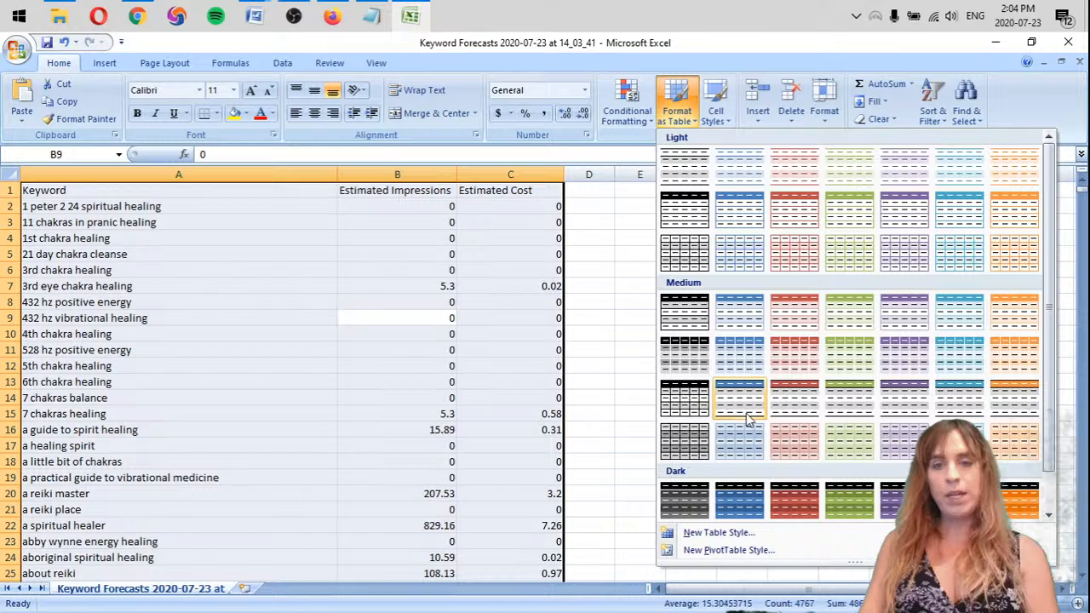
left_click(739, 506)
left_click(597, 354)
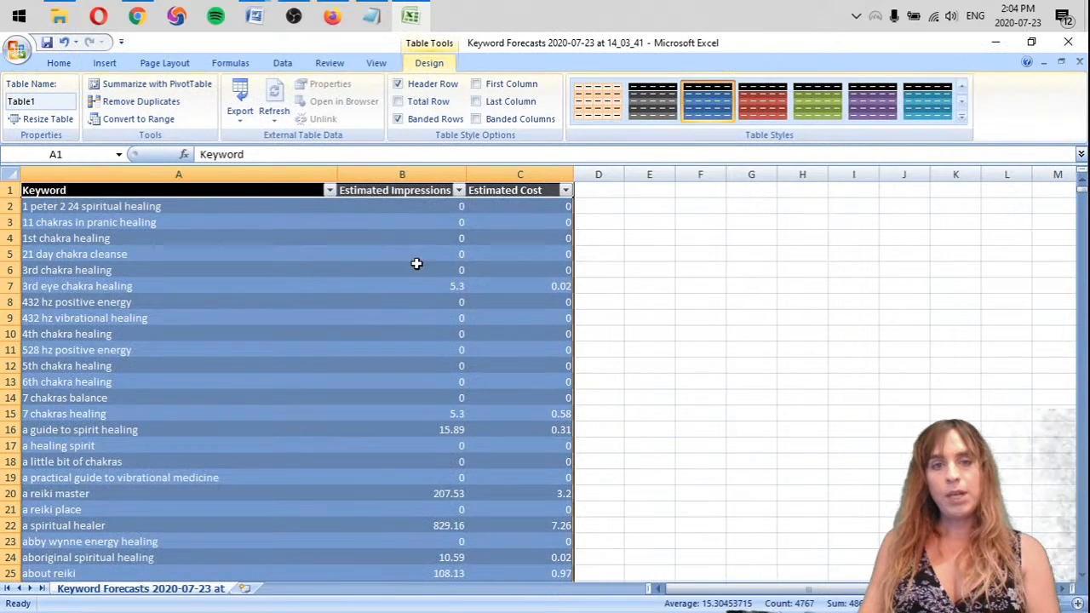
Sort the table by Estimated Impressions from largest to smallest
left_click(415, 220)
left_click(460, 190)
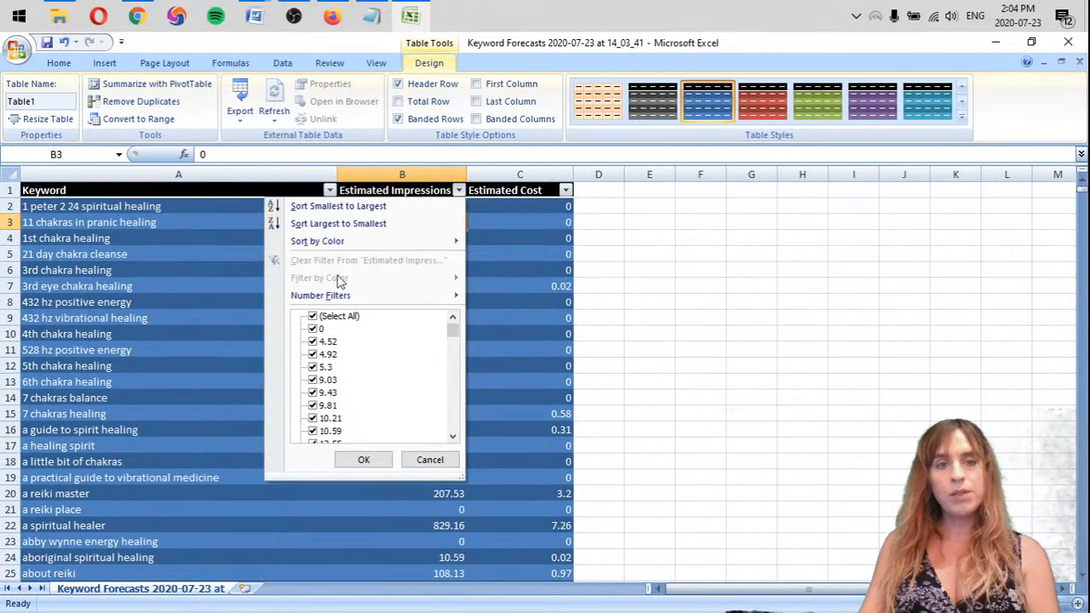
left_click(346, 223)
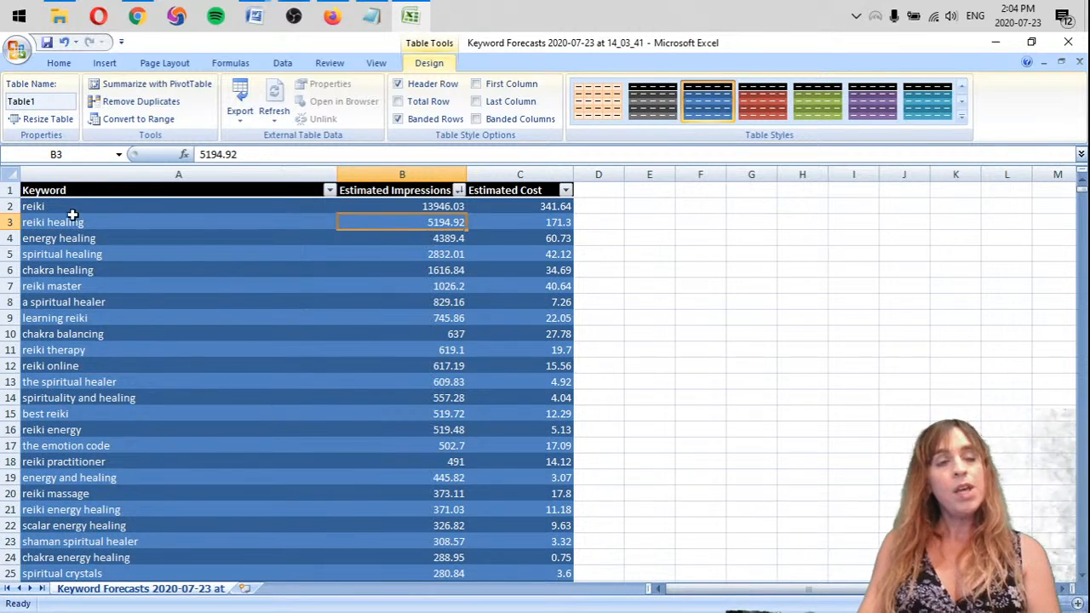
Highlight the "reiki master" keyword cell with a light green fill
left_click(255, 206)
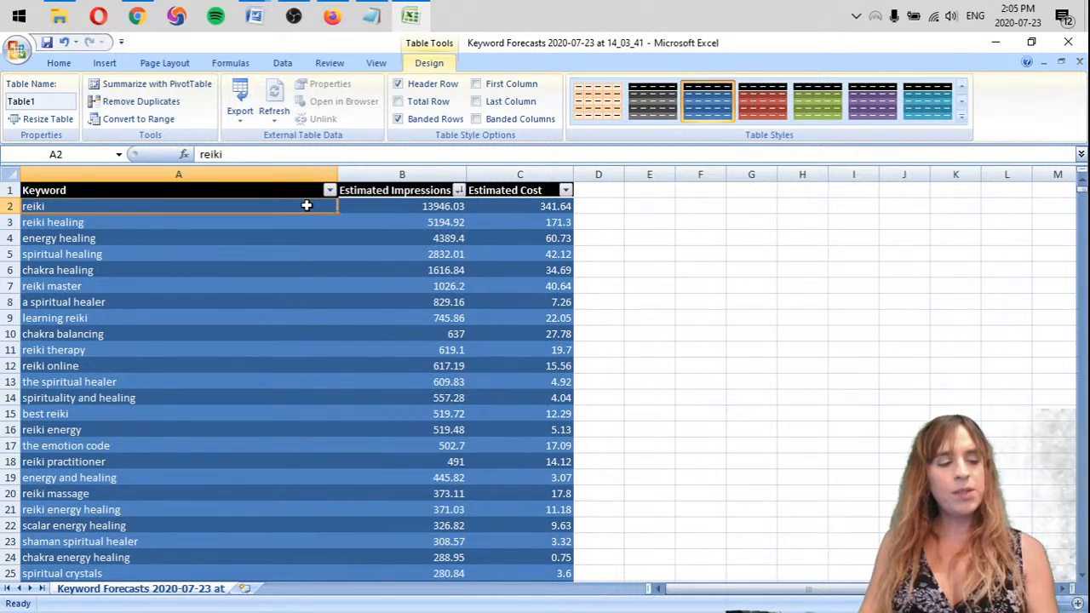
left_click(142, 222)
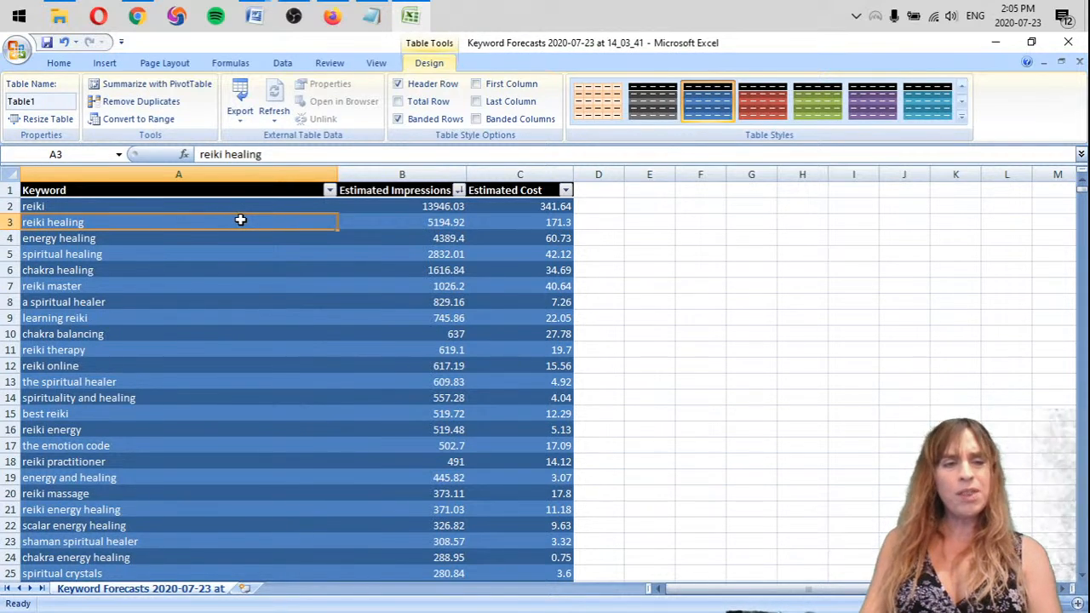
left_click(132, 241)
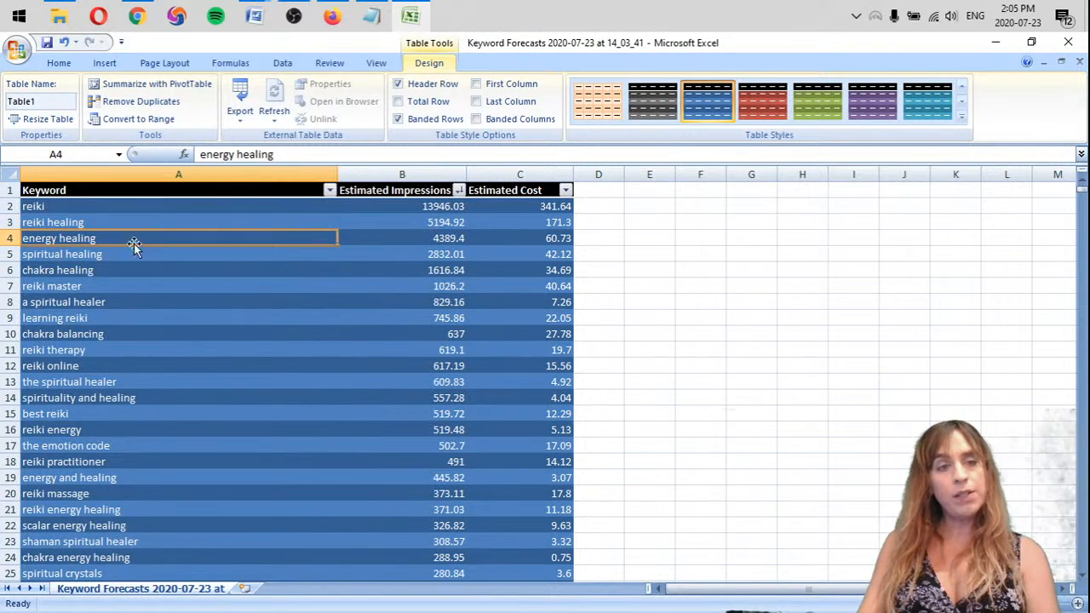
left_click(145, 254)
left_click(149, 270)
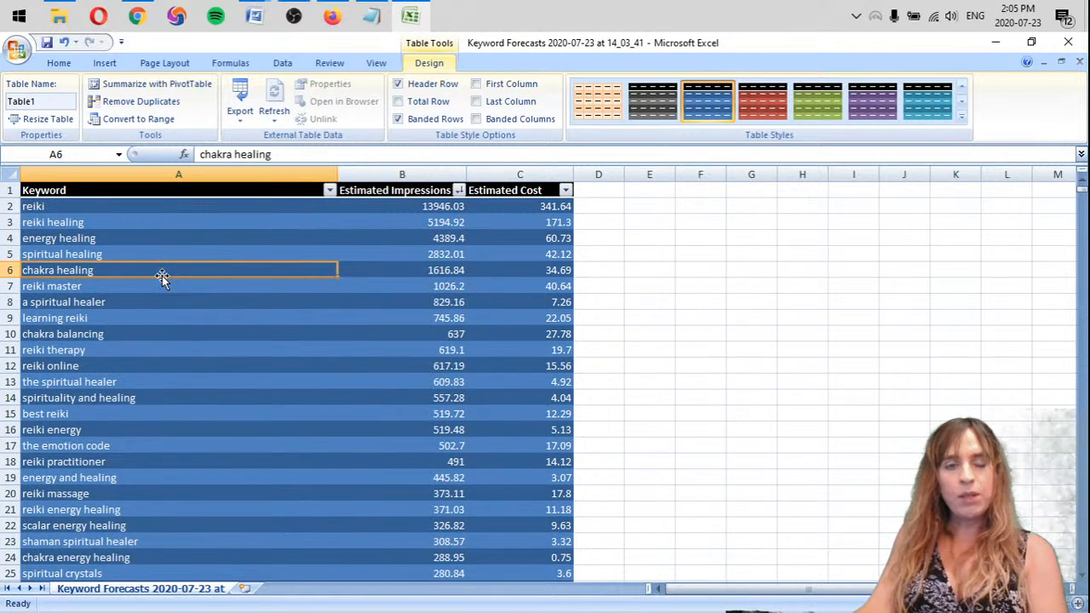
left_click(97, 289)
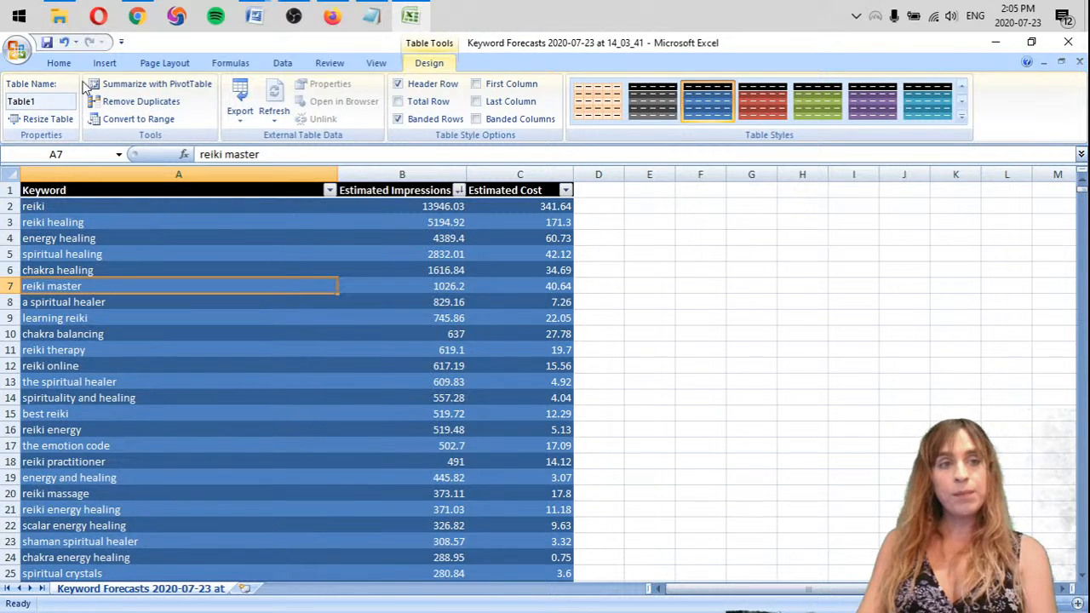
left_click(59, 63)
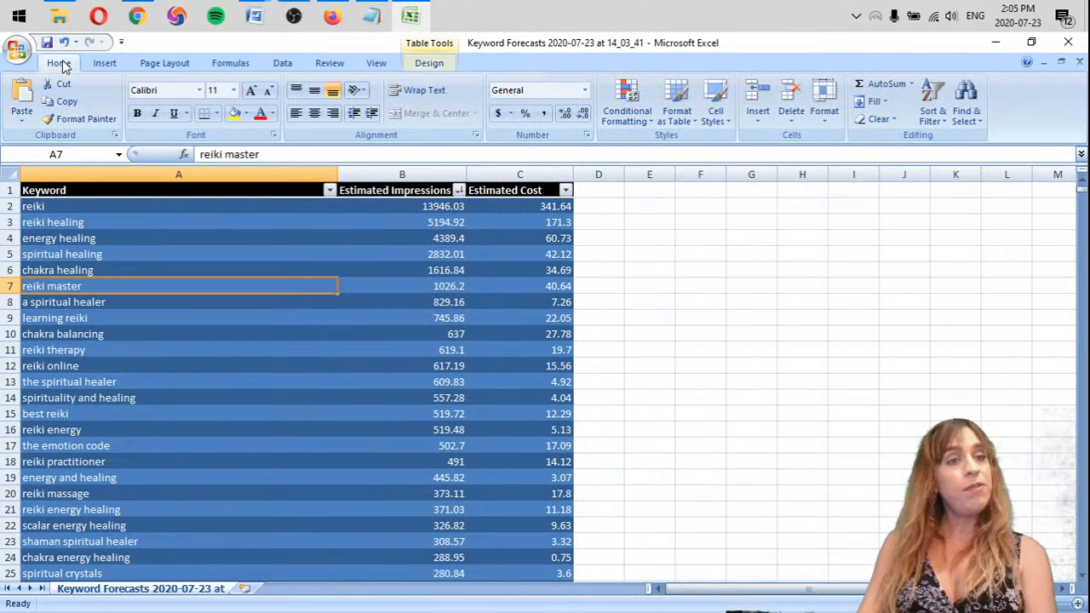
left_click(245, 113)
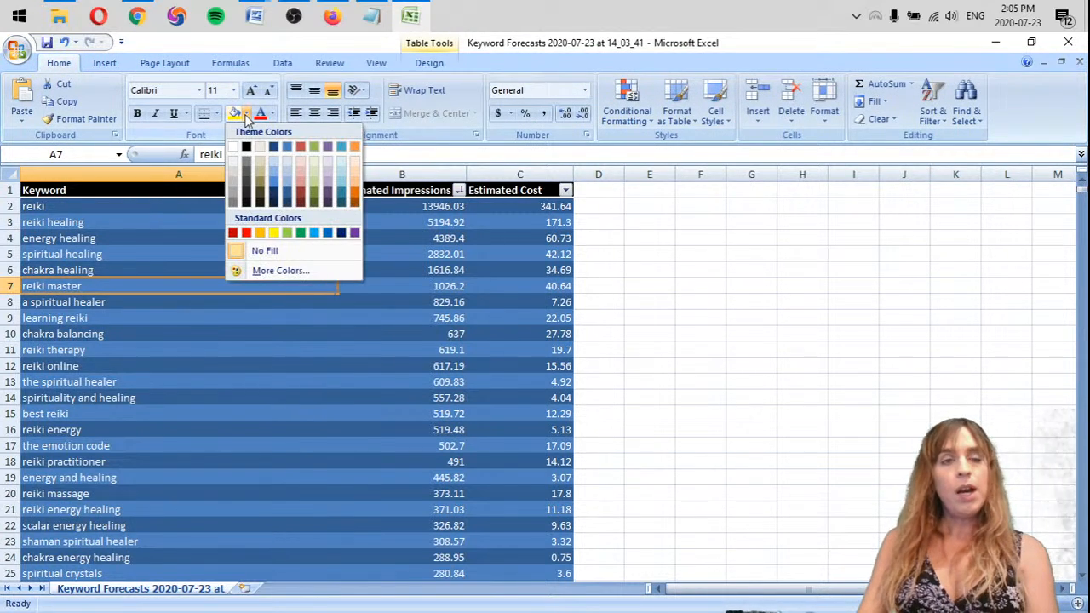
left_click(287, 239)
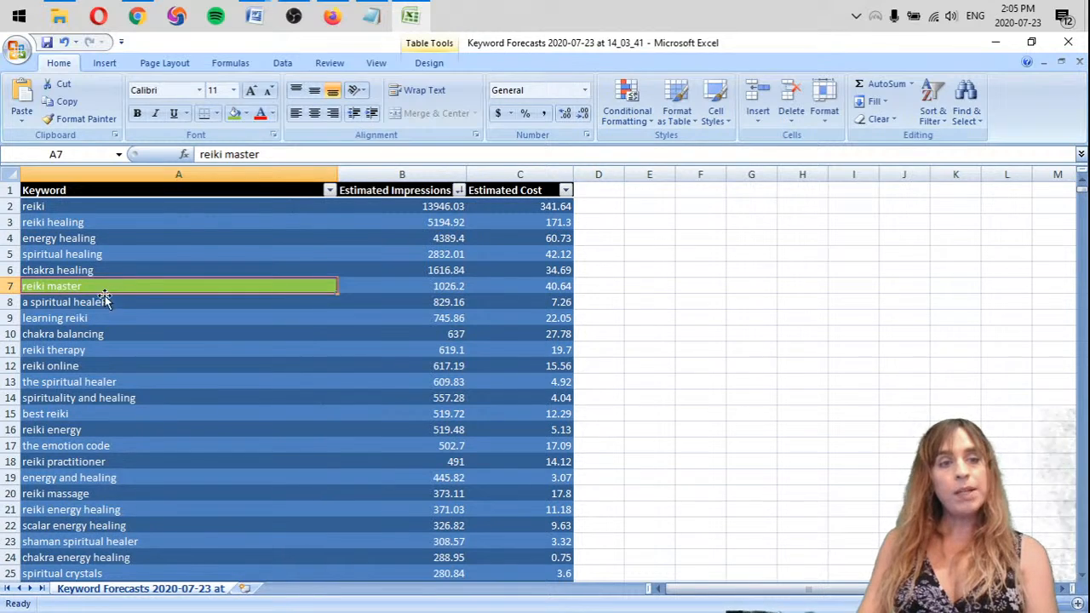
Widen the Estimated Impressions column slightly
left_click(106, 307)
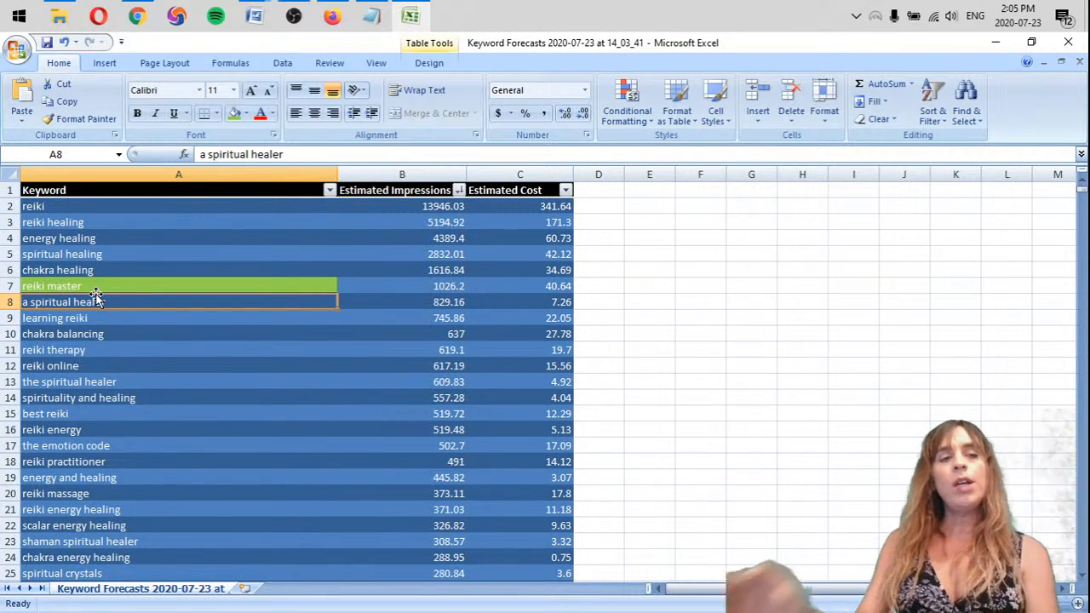
left_click(112, 204)
left_click(115, 226)
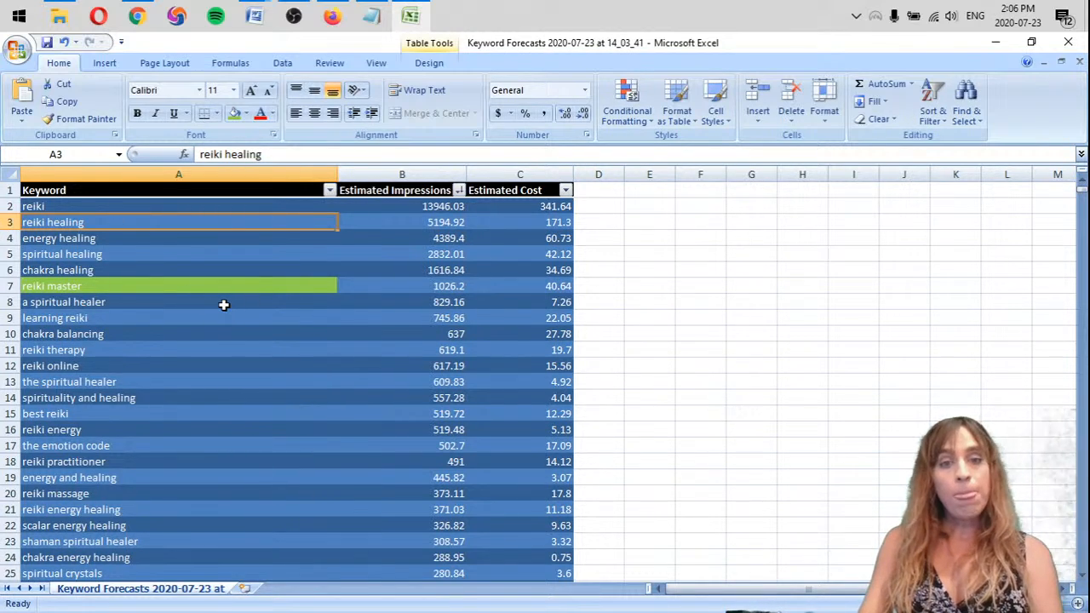
left_click(409, 285)
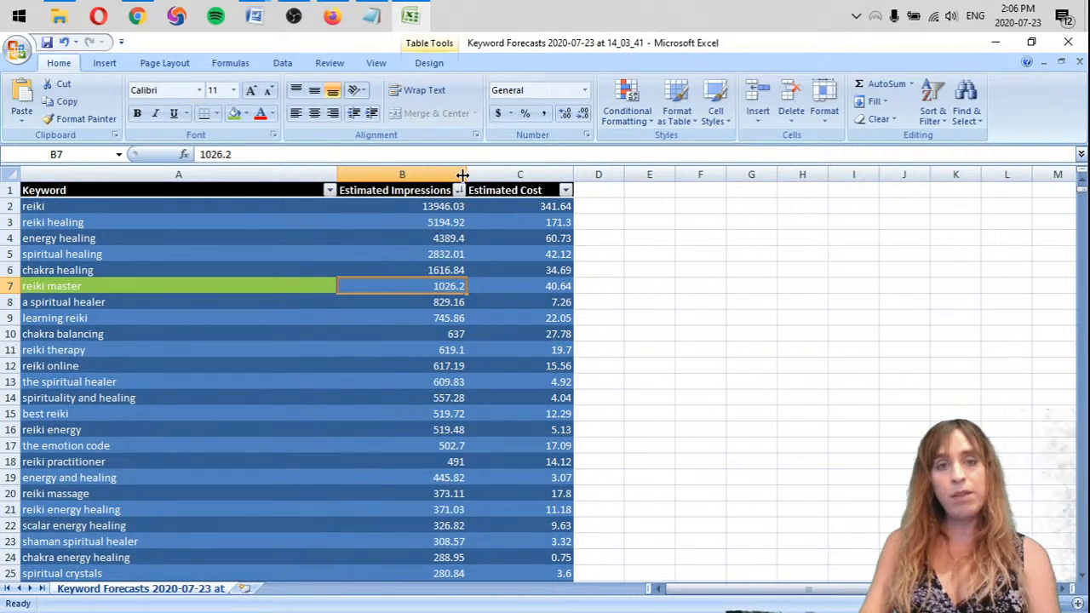
left_click_drag(463, 174, 484, 174)
left_click(417, 190)
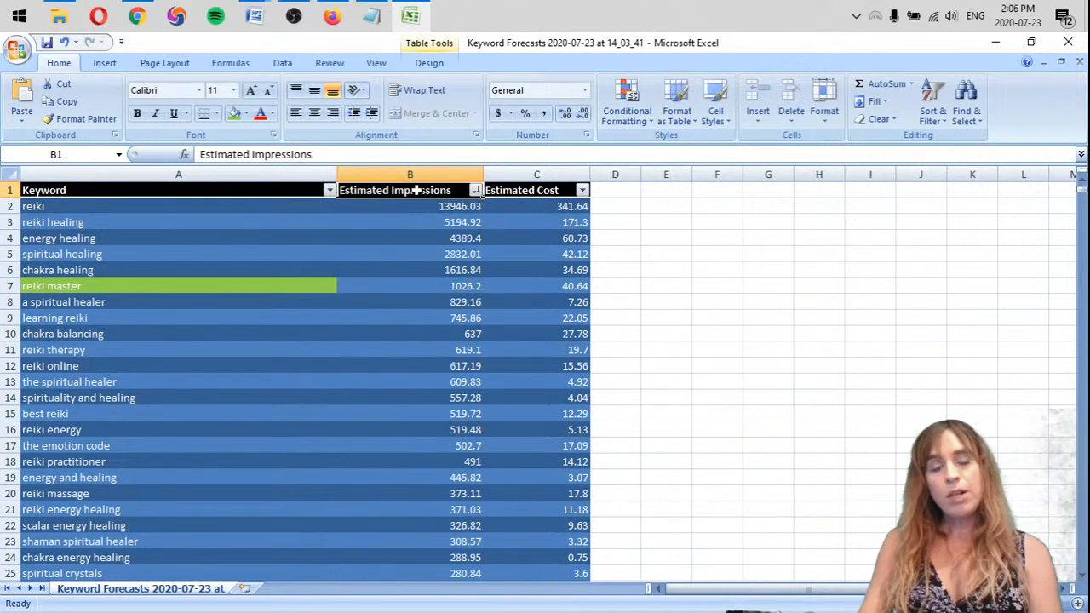
Highlight the "a spiritual healer" keyword cell with the same light green fill
left_click(282, 282)
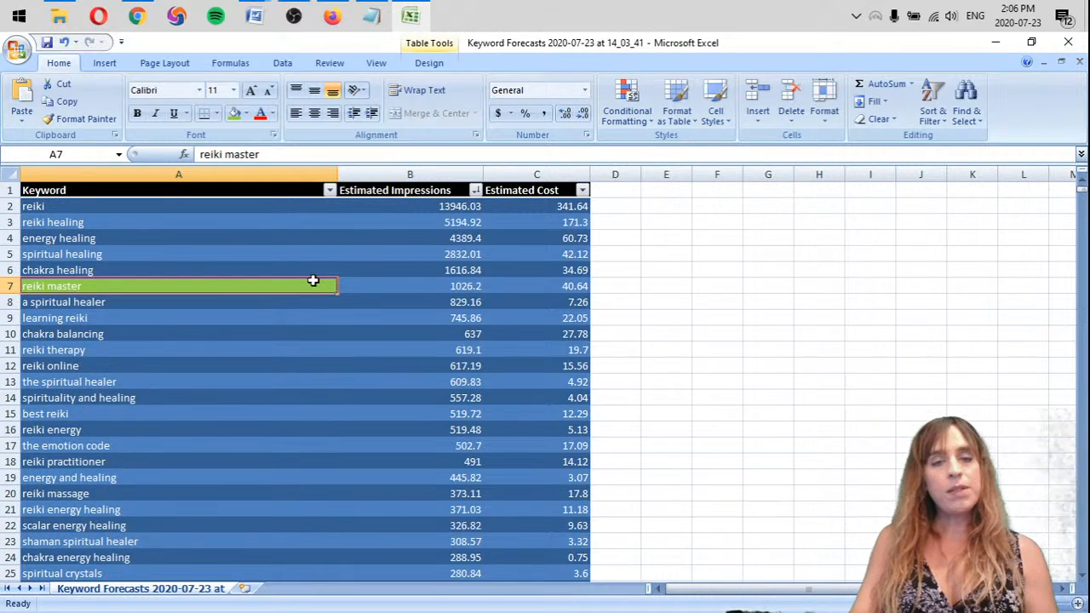
left_click(418, 287)
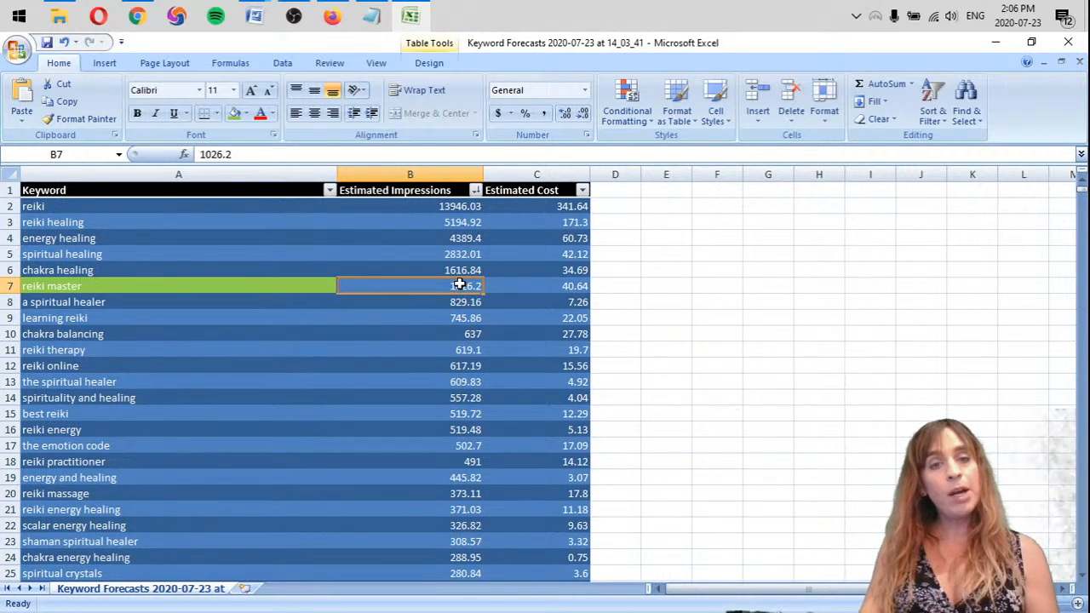
left_click(223, 300)
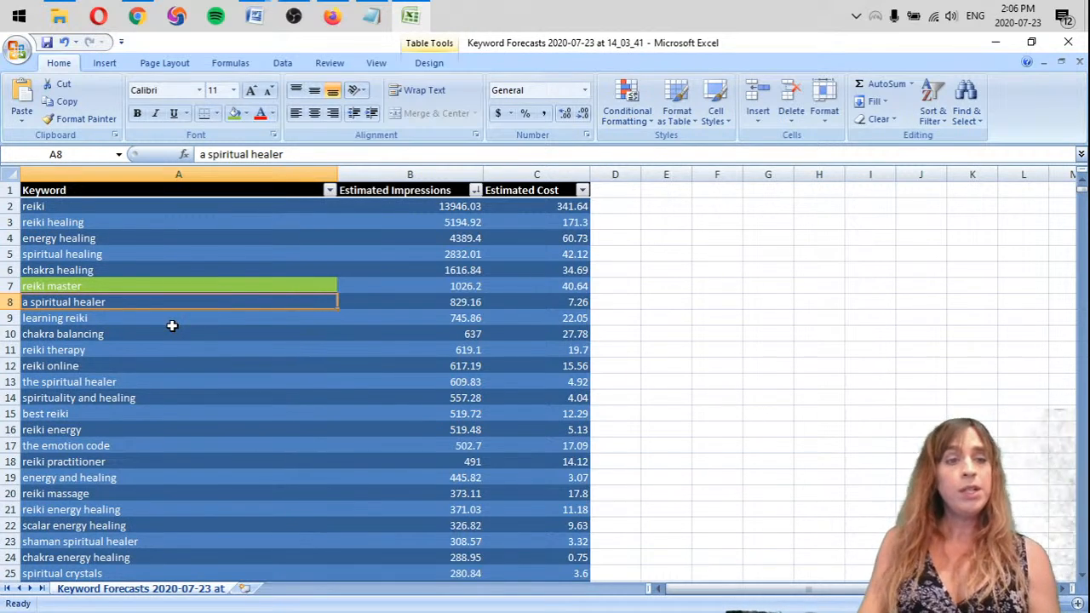
left_click(231, 116)
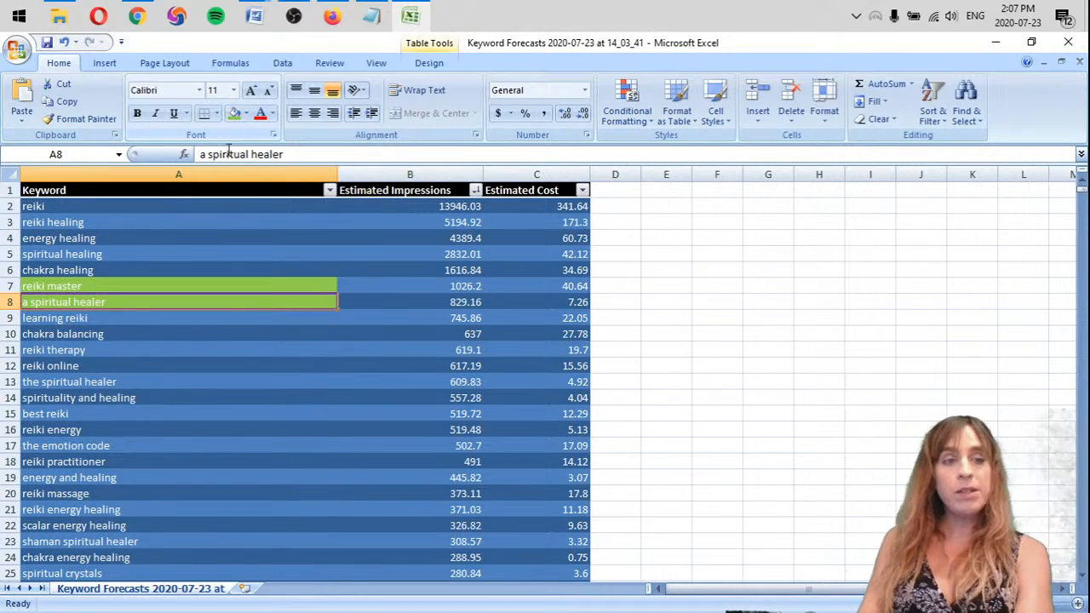
Delete the entire "learning reiki" row and highlight the "reiki therapy" keyword cell in light green
left_click(92, 315)
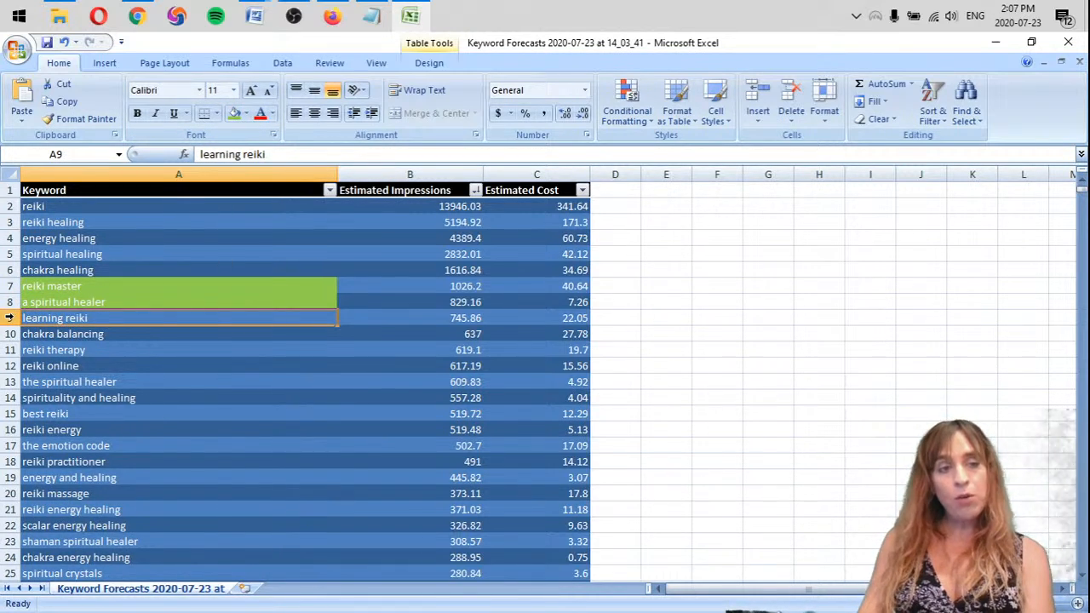
left_click(104, 335)
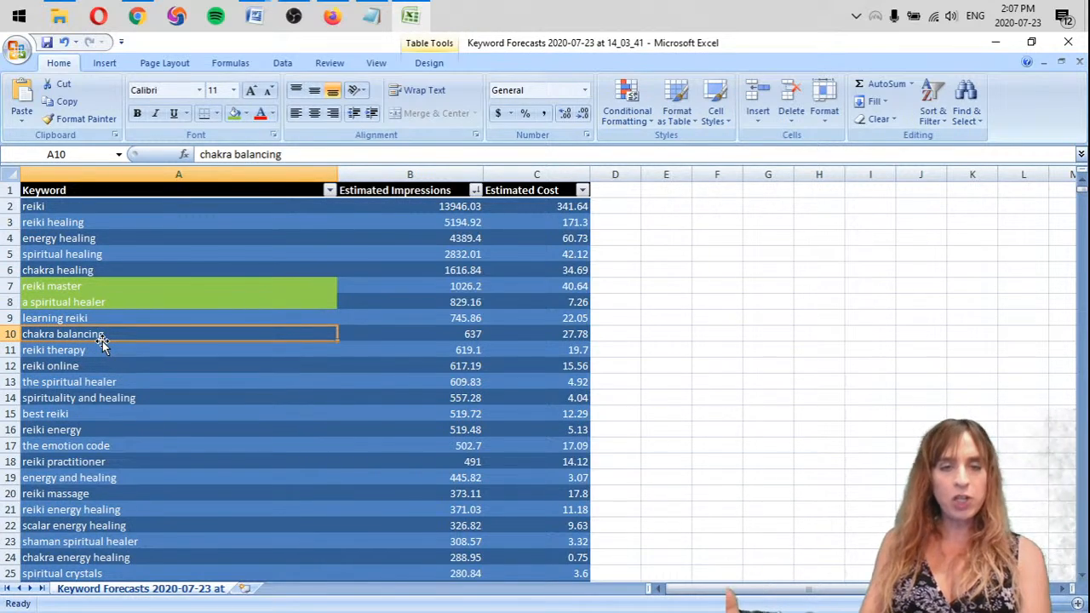
right_click(11, 318)
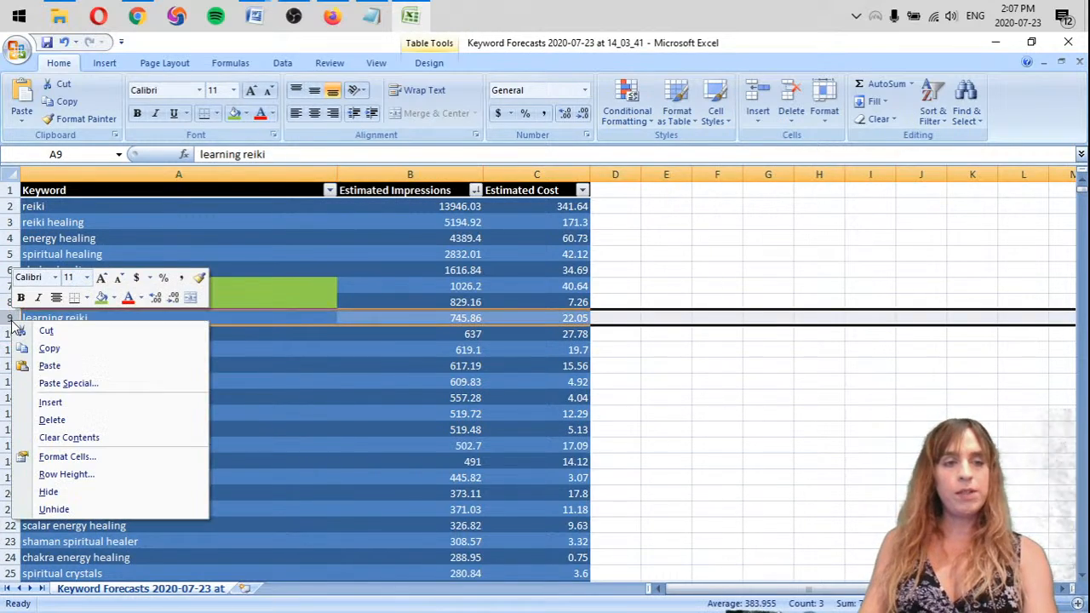
left_click(76, 421)
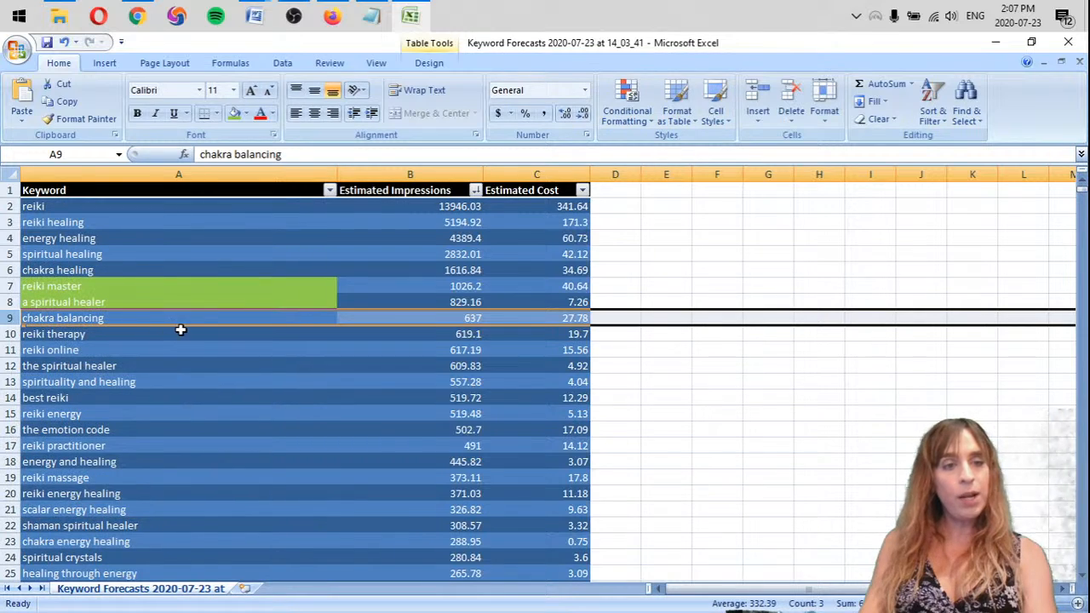
left_click(189, 333)
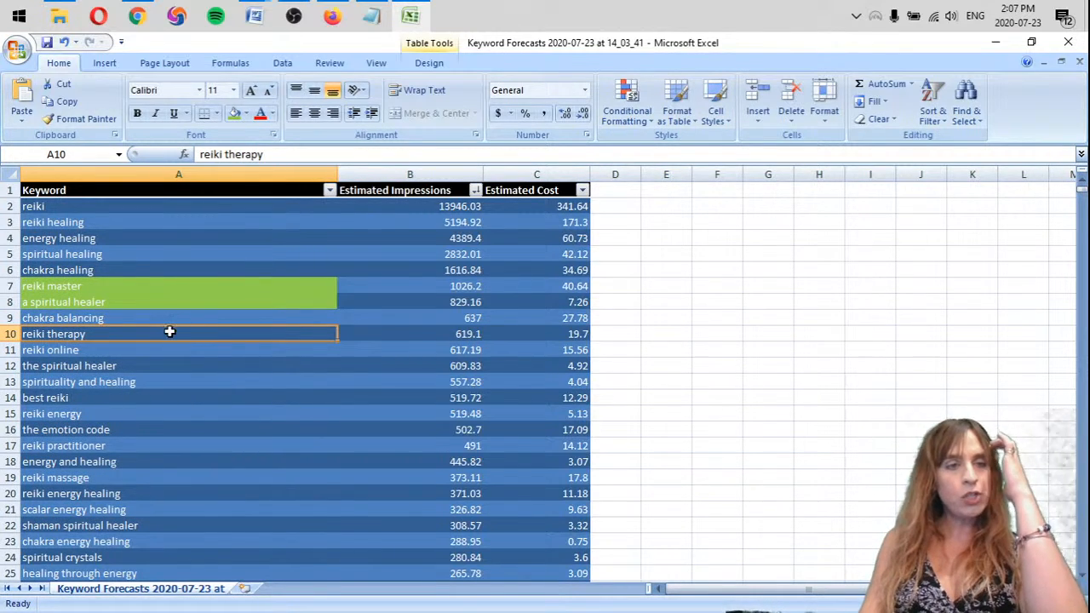
left_click(233, 114)
Delete the entire row of the keyword "the emotion code" from the table
left_click(98, 350)
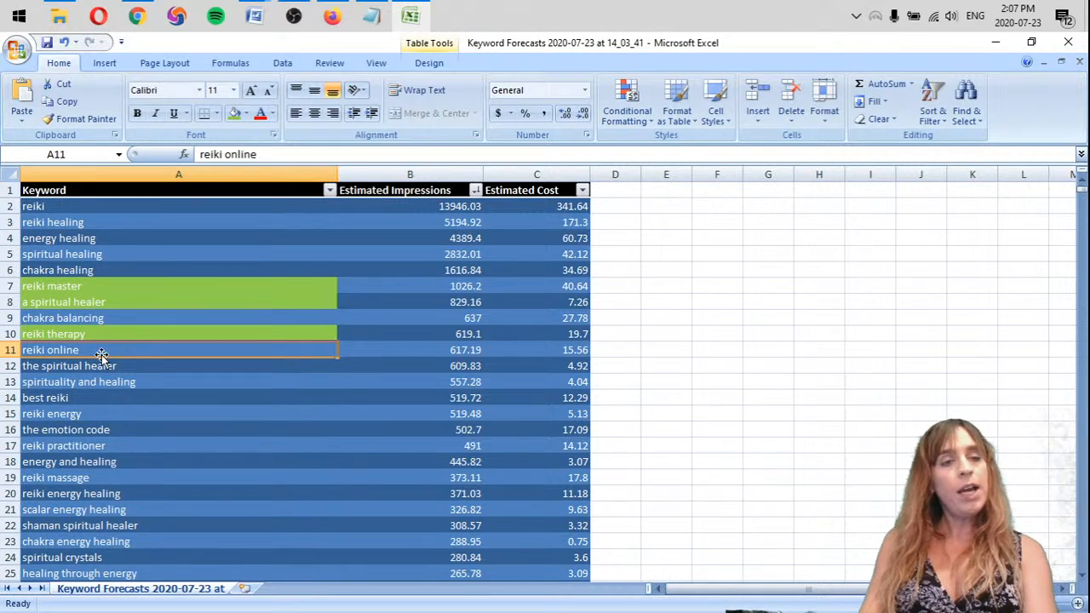
left_click(108, 366)
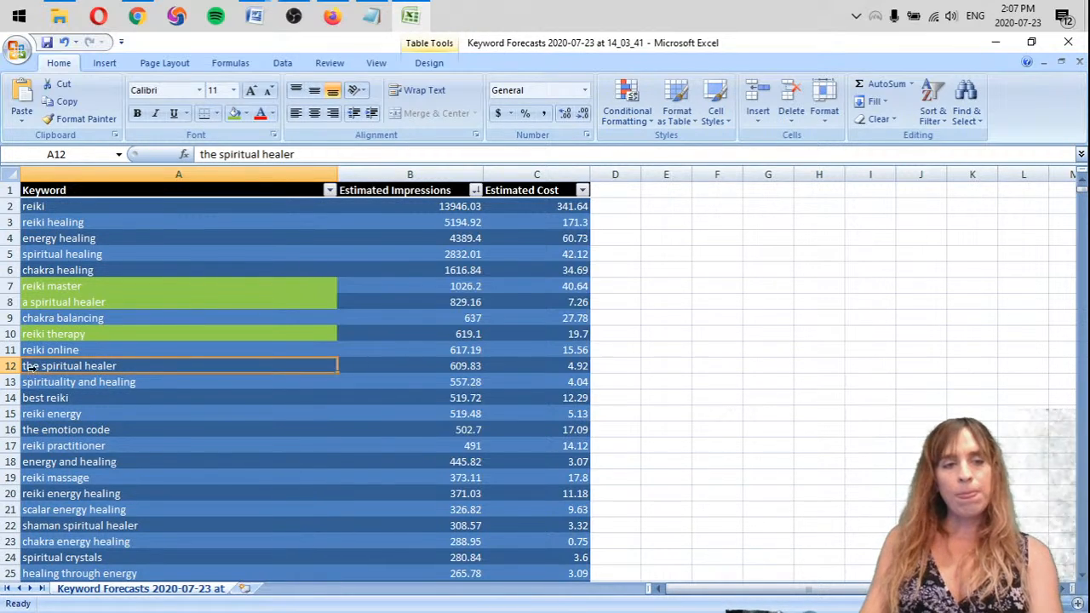
left_click(164, 382)
left_click(119, 365)
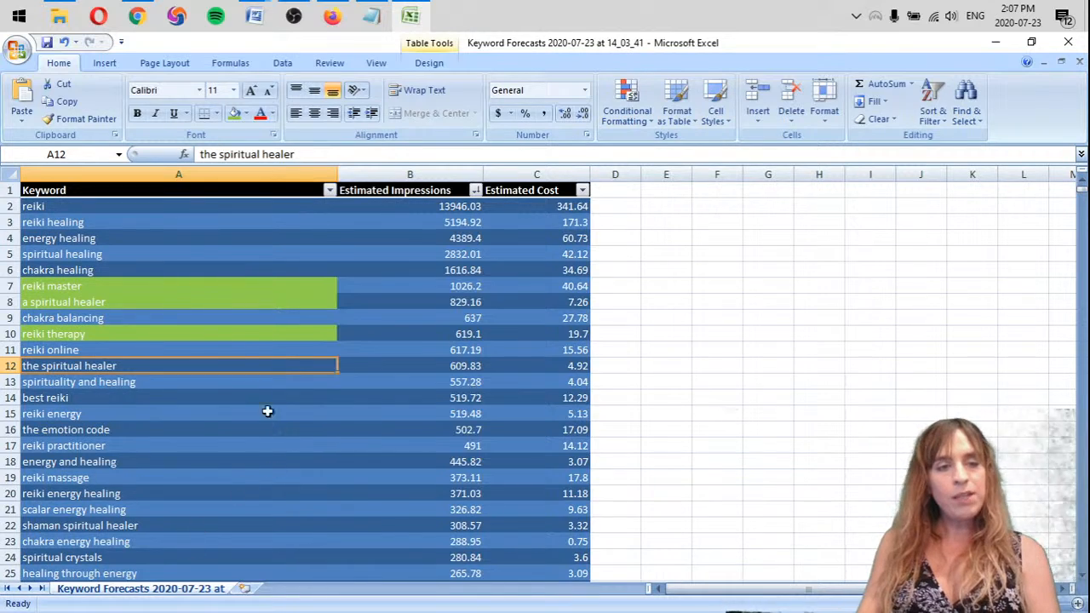
left_click(141, 383)
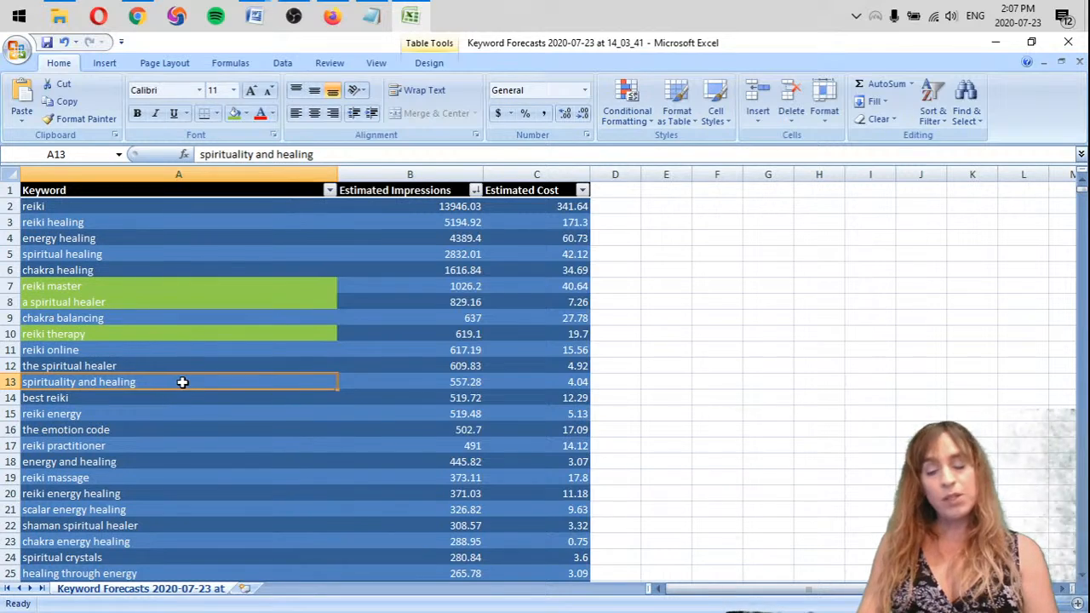
left_click(110, 432)
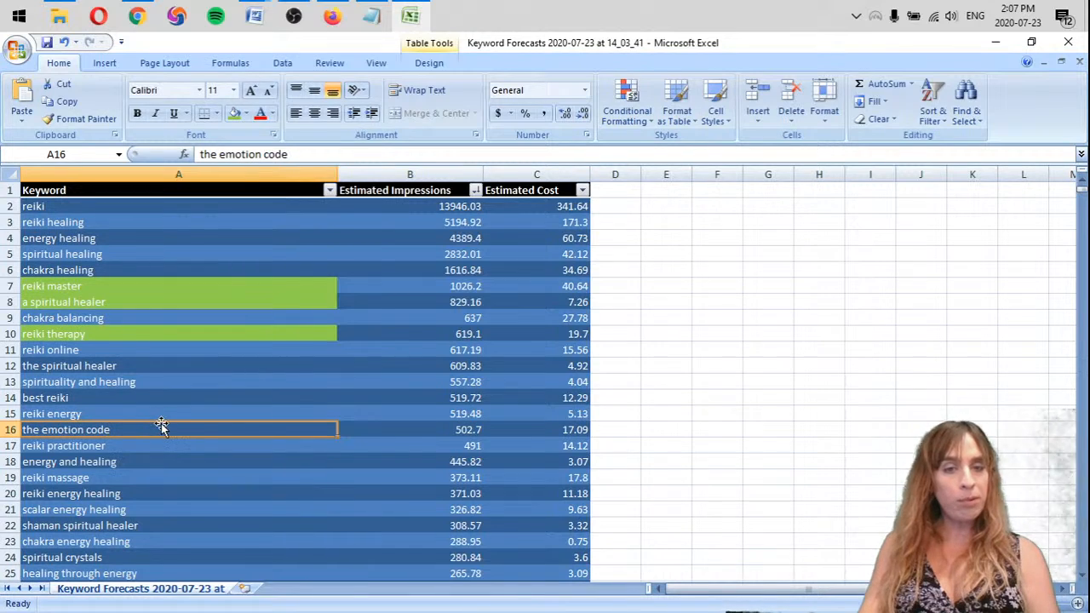
right_click(9, 431)
left_click(96, 332)
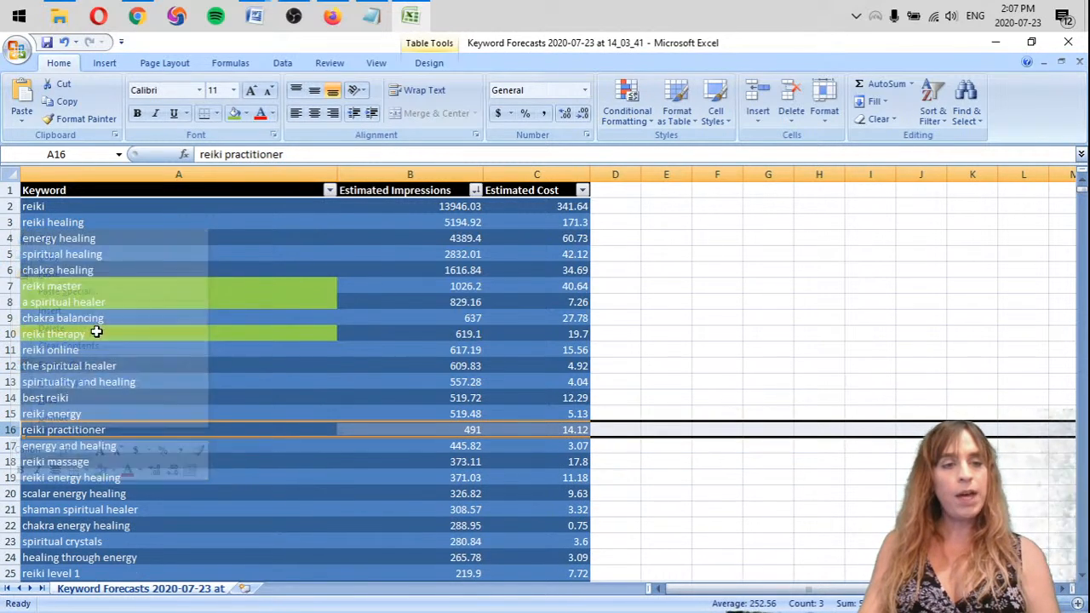
Highlight the "reiki practitioner" keyword cell in light green and delete the entire "reiki massage" row
left_click(147, 429)
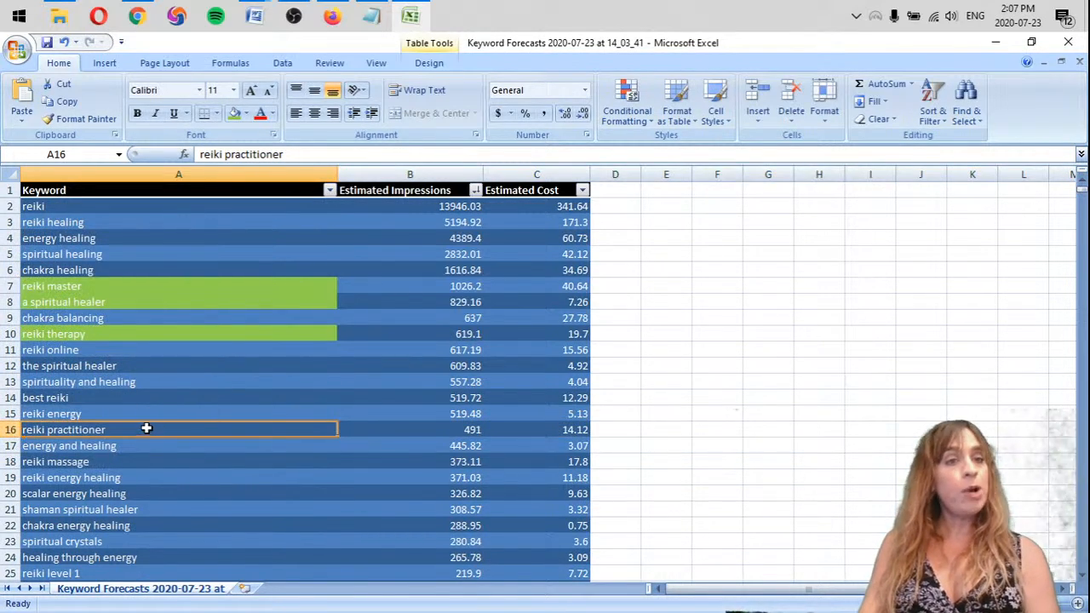
left_click(235, 116)
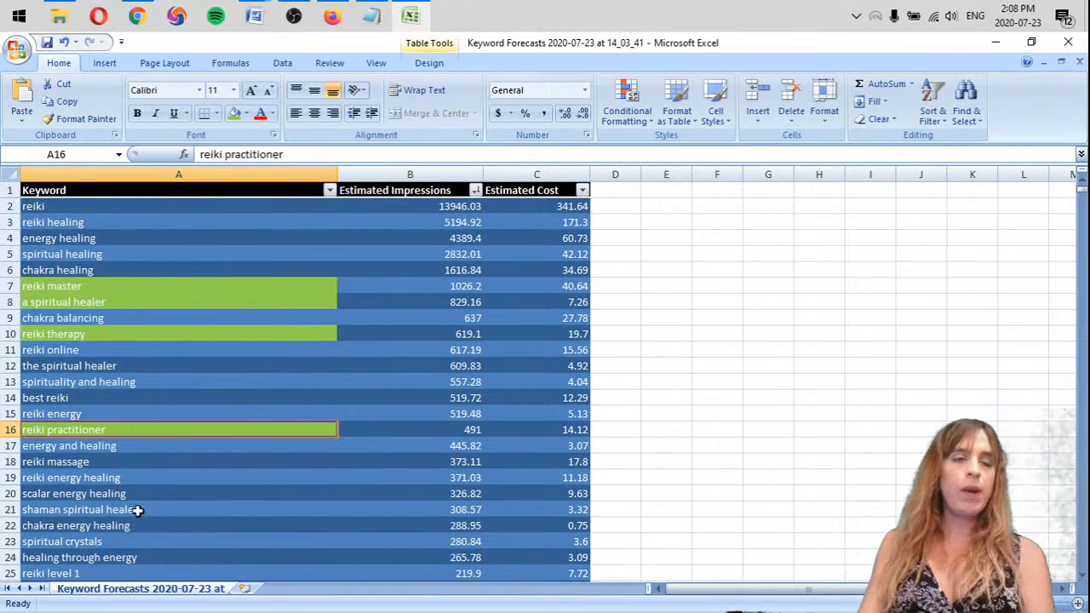
left_click(196, 451)
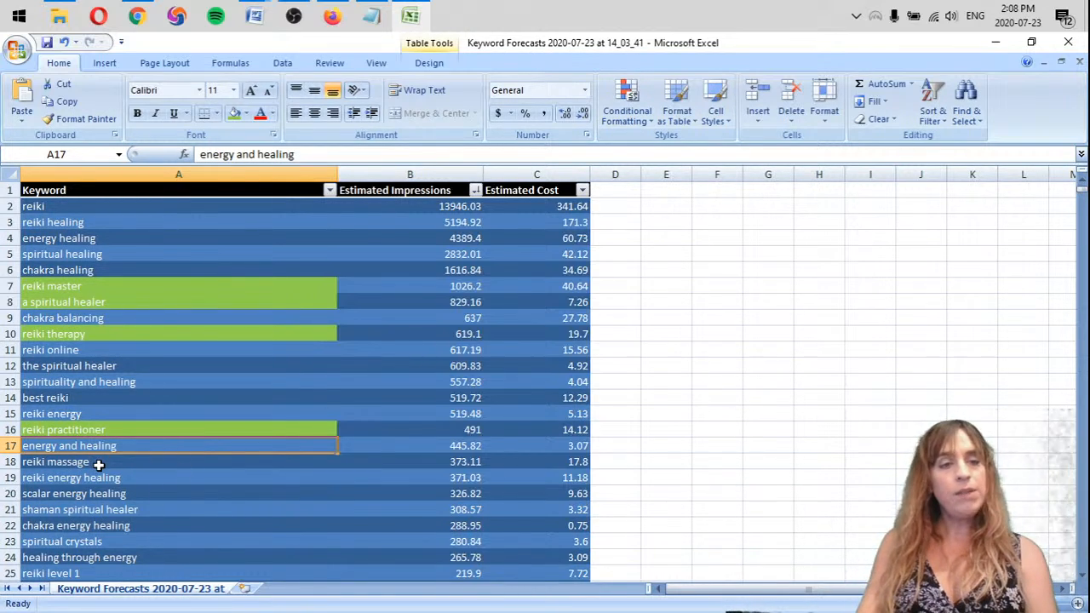
left_click(152, 462)
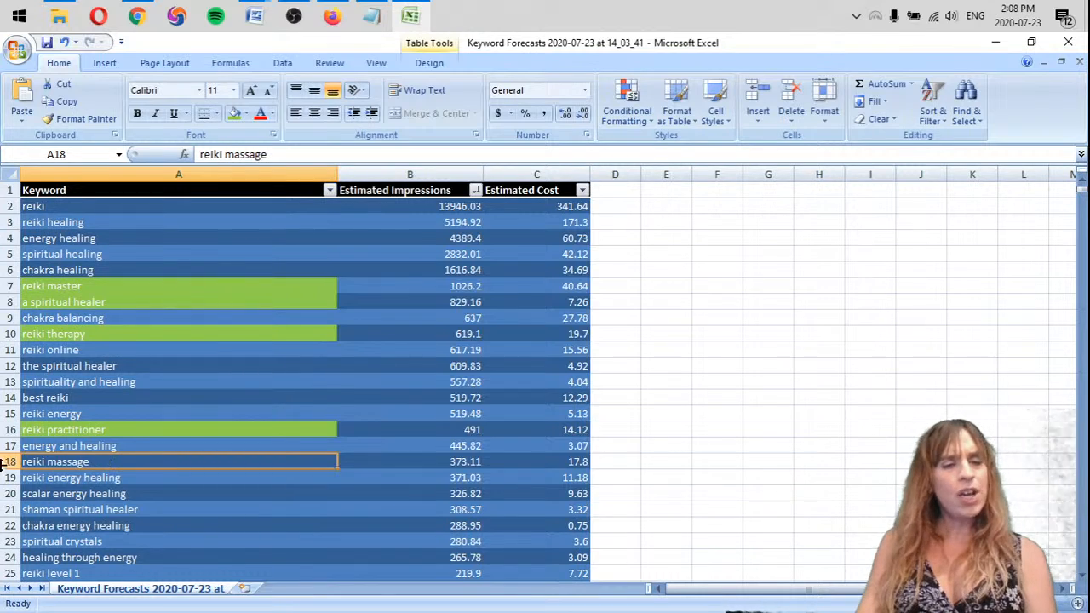
right_click(7, 461)
key("d")
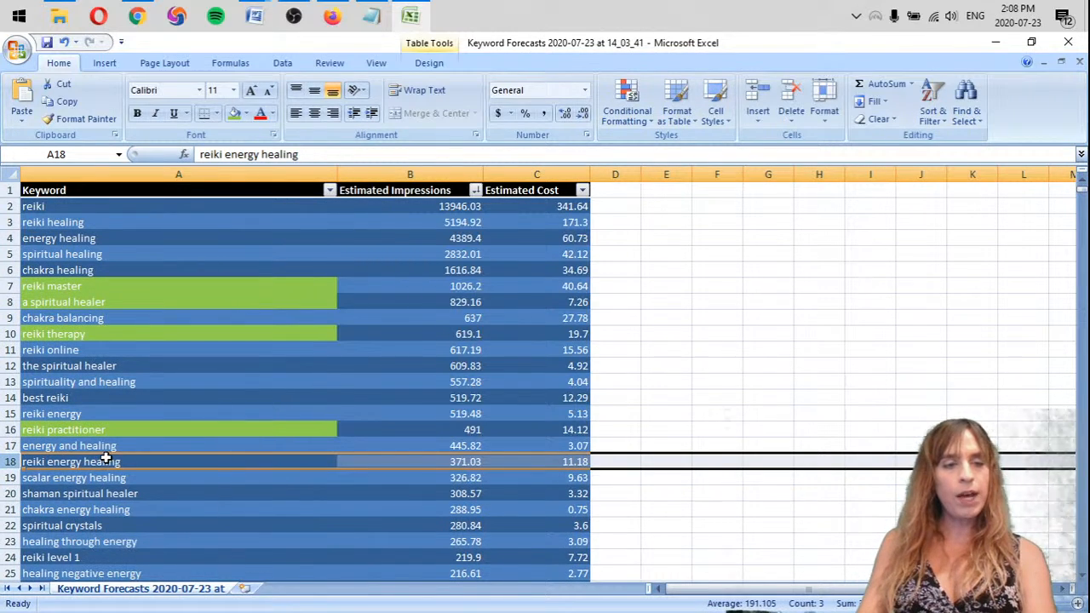
Check the "reiki energy healing" and "scalar energy healing" keywords, including the estimated impressions for "scalar energy healing"
left_click(97, 462)
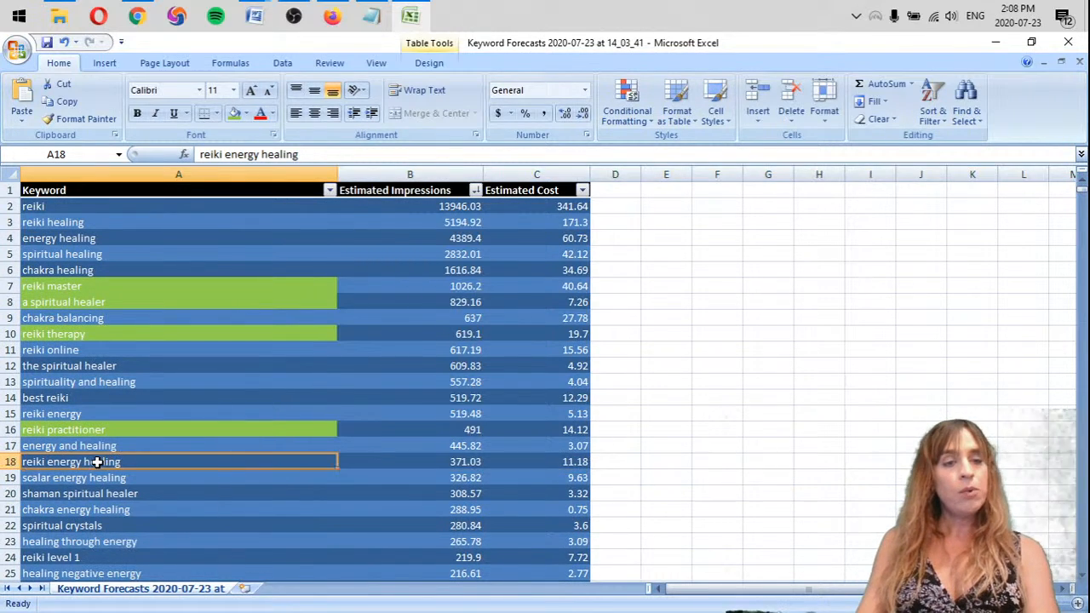
left_click(158, 477)
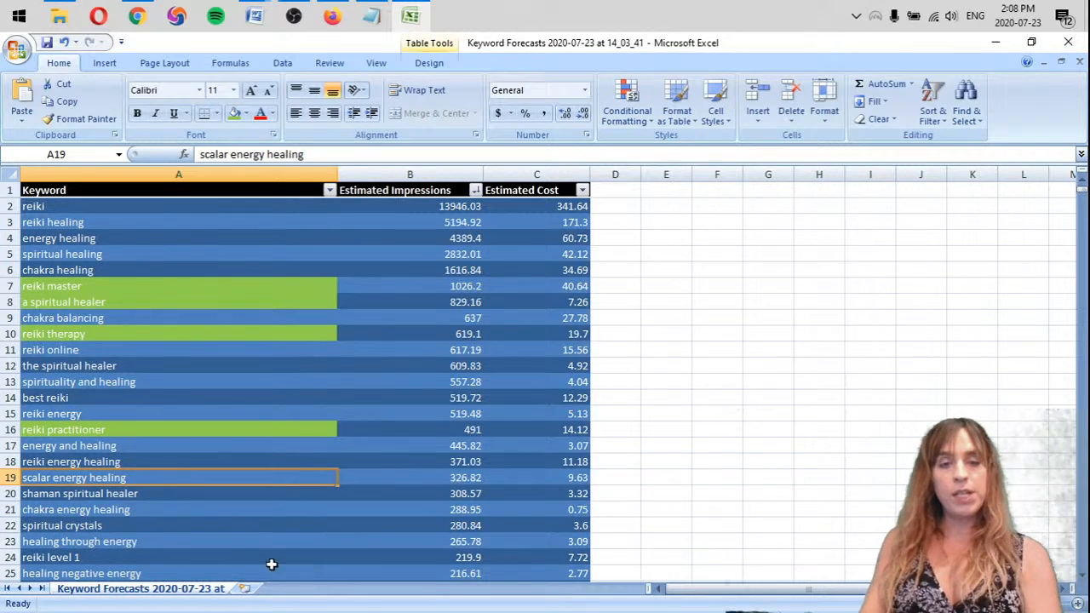
left_click(426, 479)
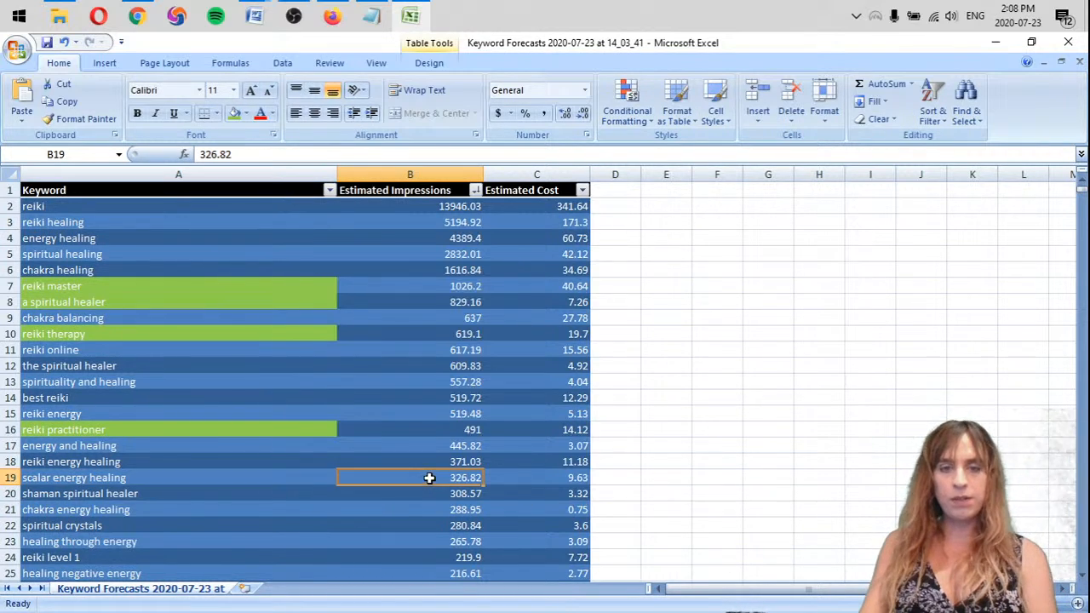
Highlight the "scalar energy healing" keyword cell in orange
left_click(182, 479)
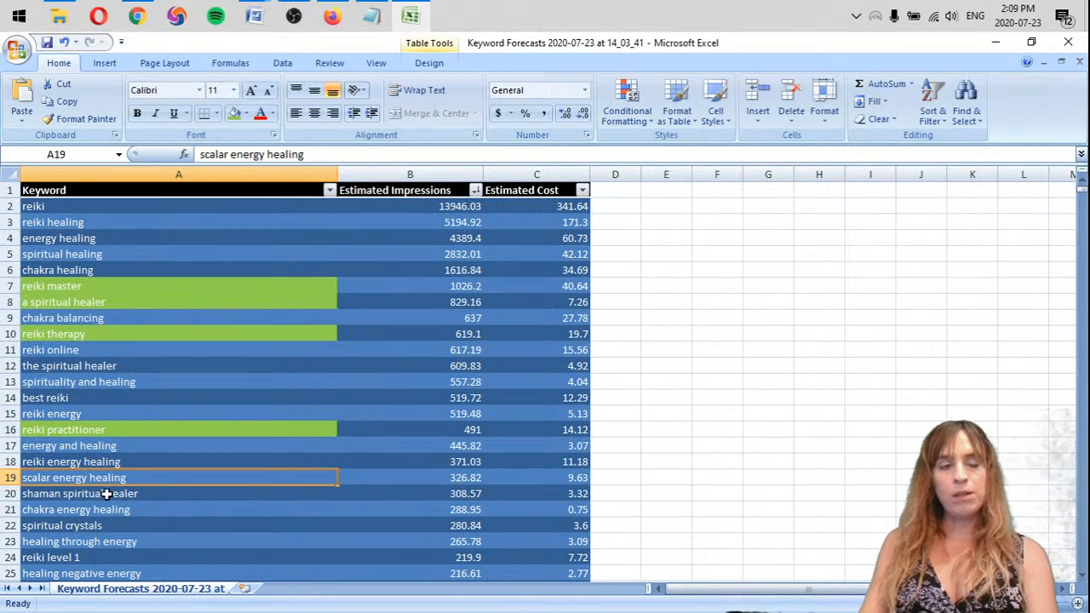
left_click(178, 489)
left_click(151, 478)
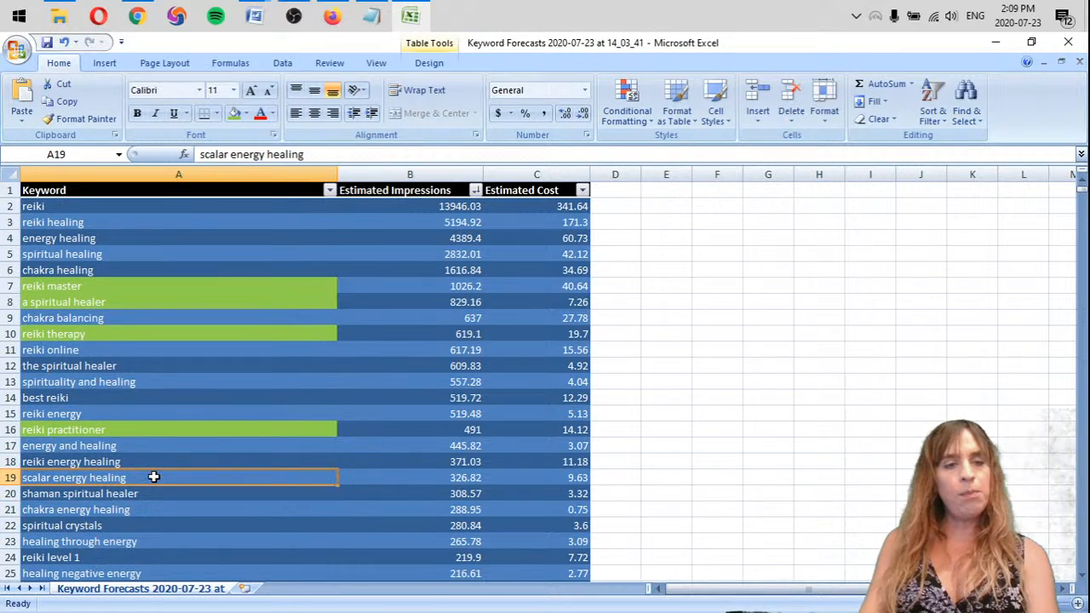
left_click(248, 115)
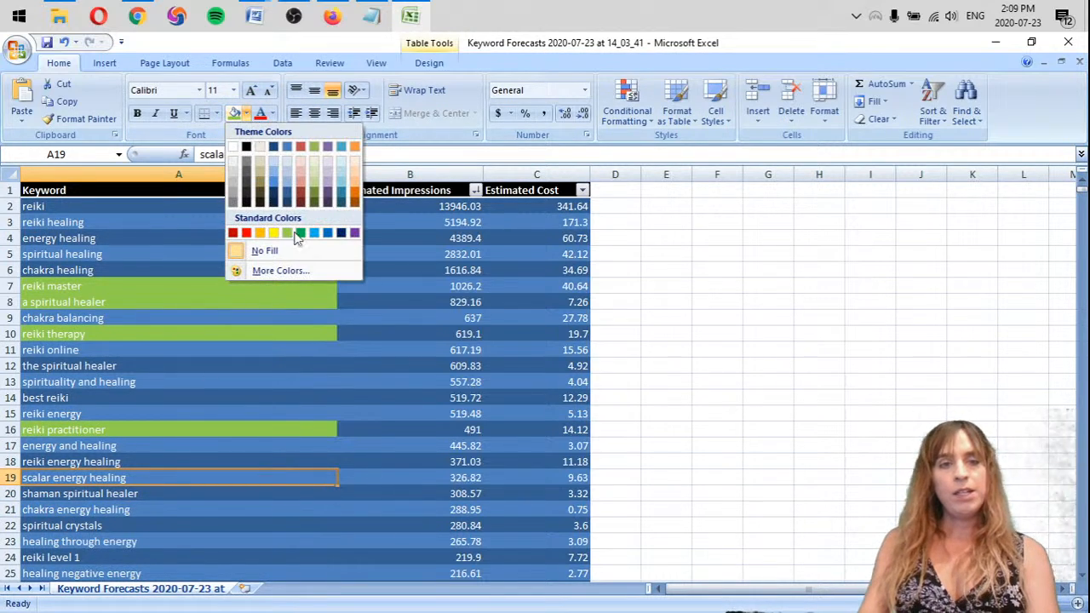
left_click(259, 234)
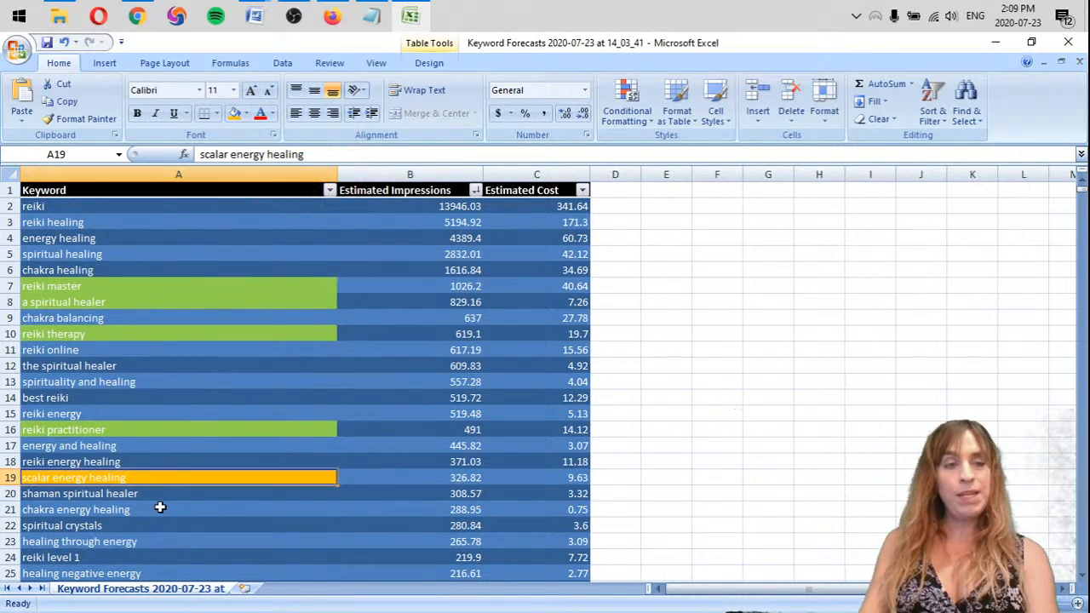
Delete the entire rows of the keywords "shaman spiritual healer" and "spiritual crystals"
left_click(155, 492)
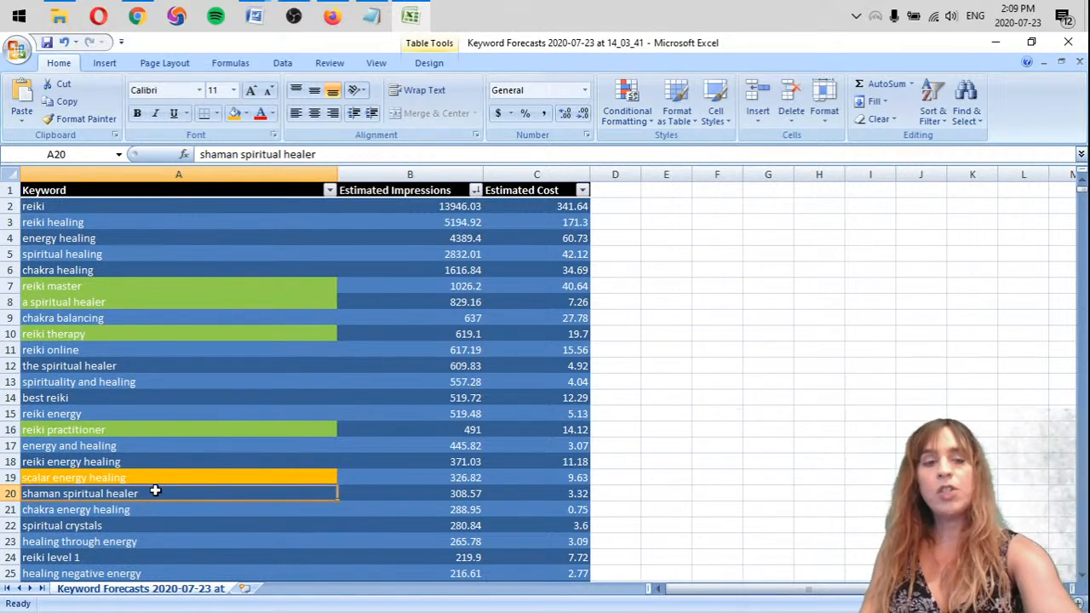
right_click(12, 496)
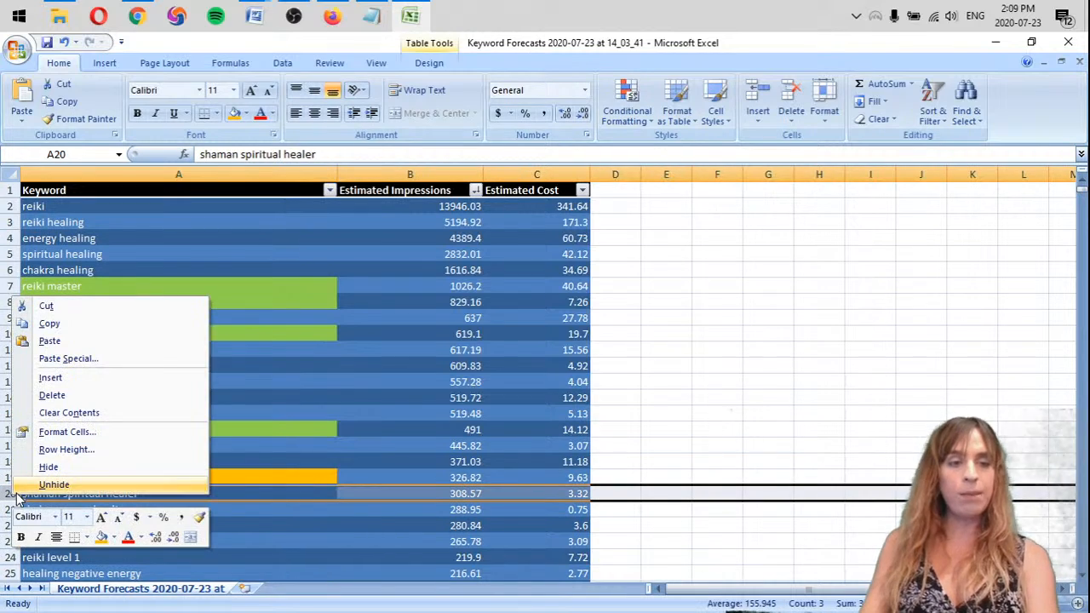
left_click(51, 395)
scroll(176, 492, "down", 1)
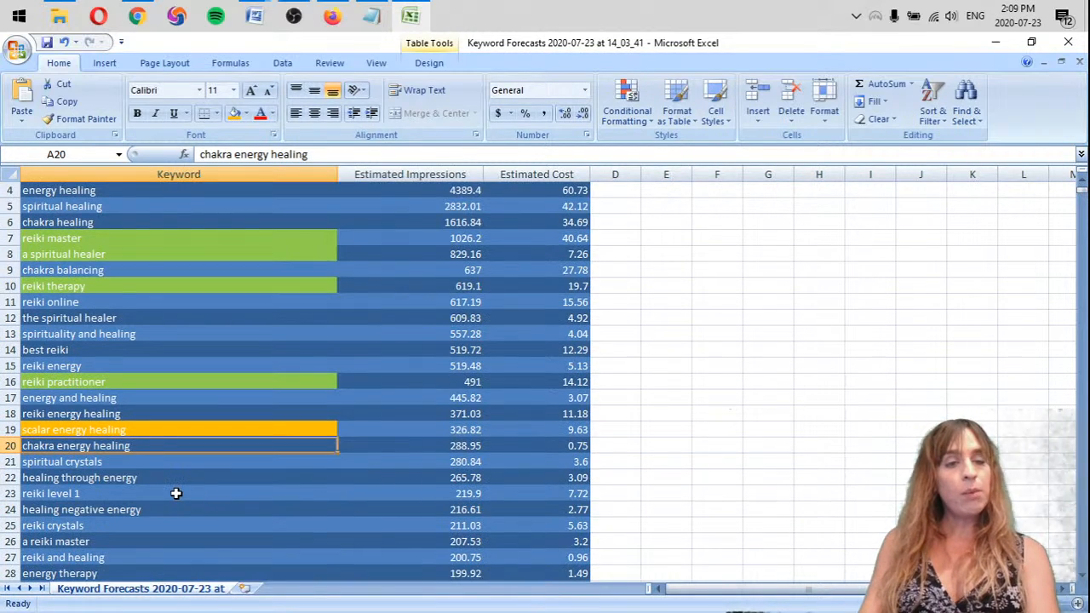
left_click(119, 467)
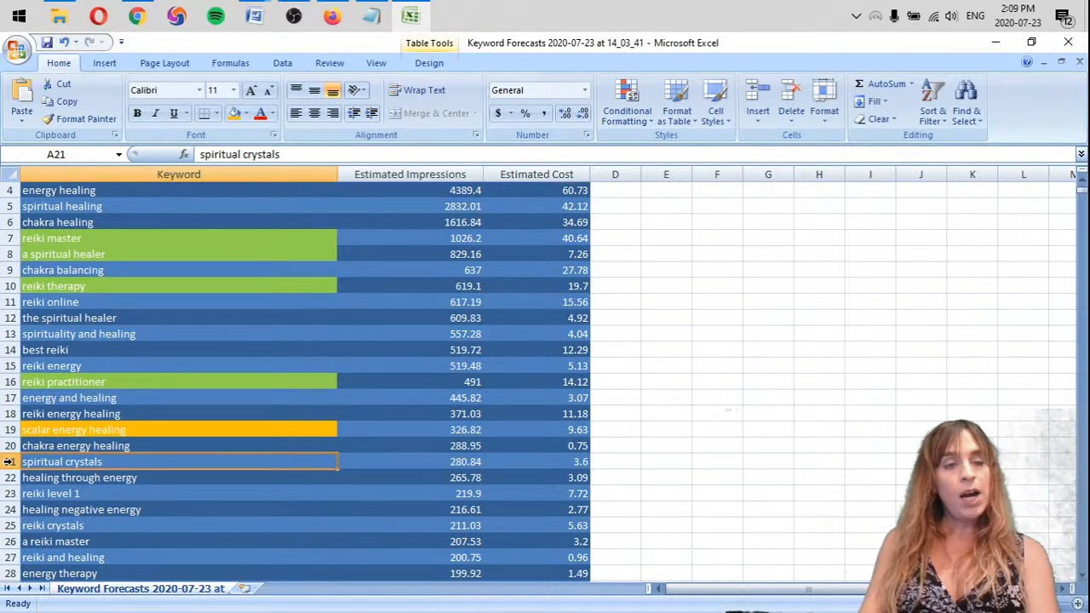
right_click(12, 464)
key("d")
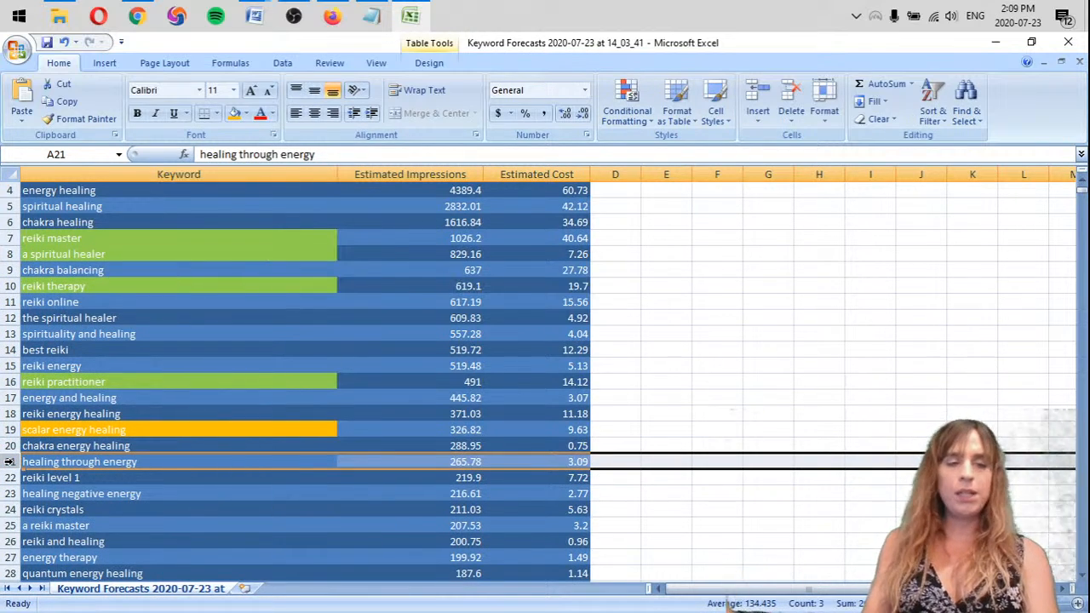
Delete the entire row of the keyword "reiki level 1" from the table
scroll(111, 445, "down", 1)
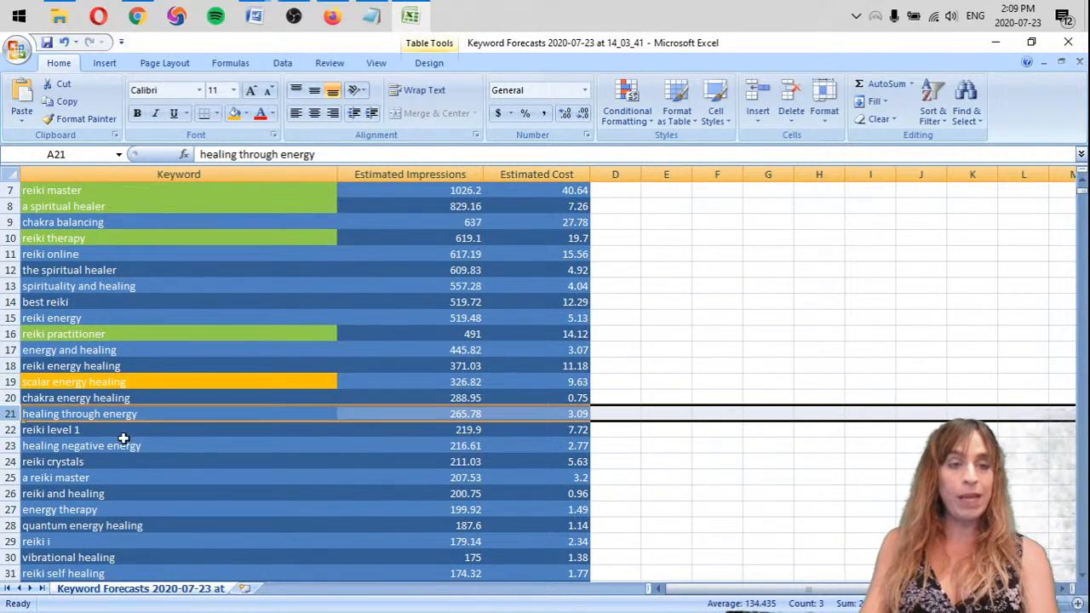
left_click(218, 415)
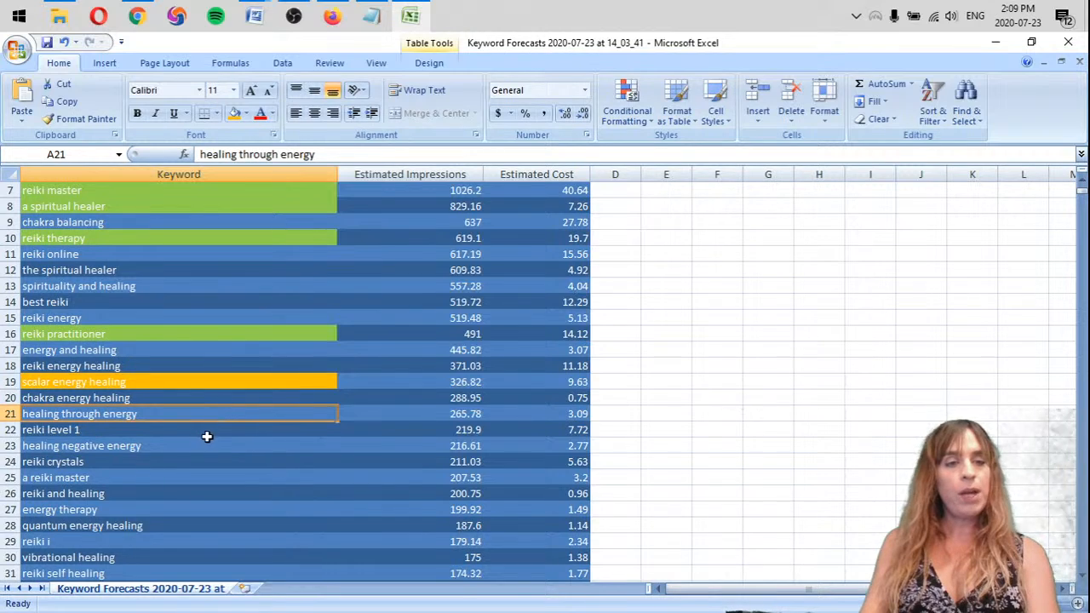
left_click(195, 435)
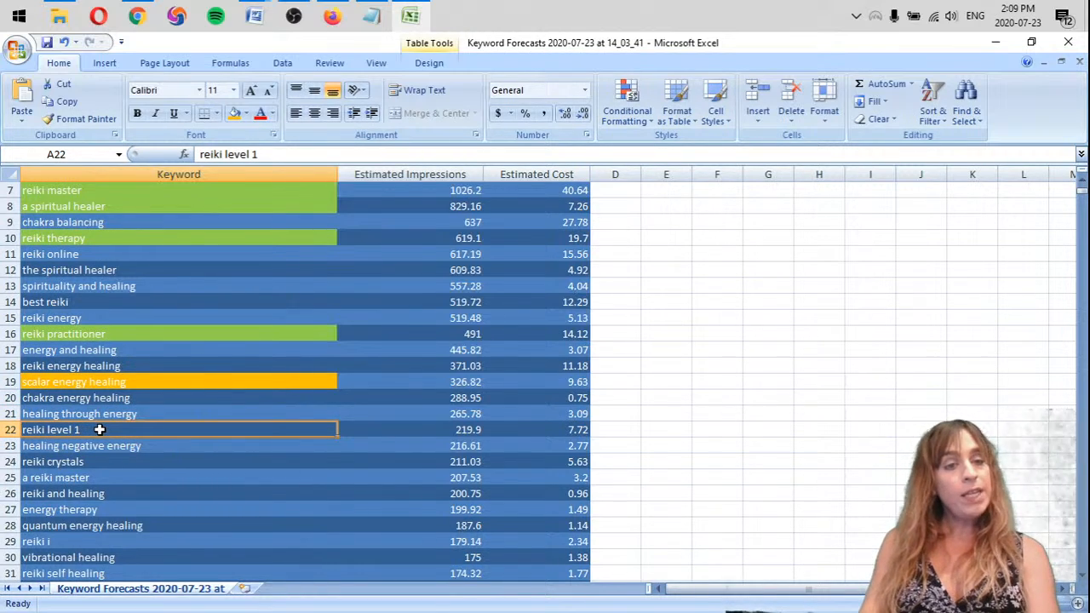
right_click(7, 430)
left_click(49, 326)
left_click(203, 434)
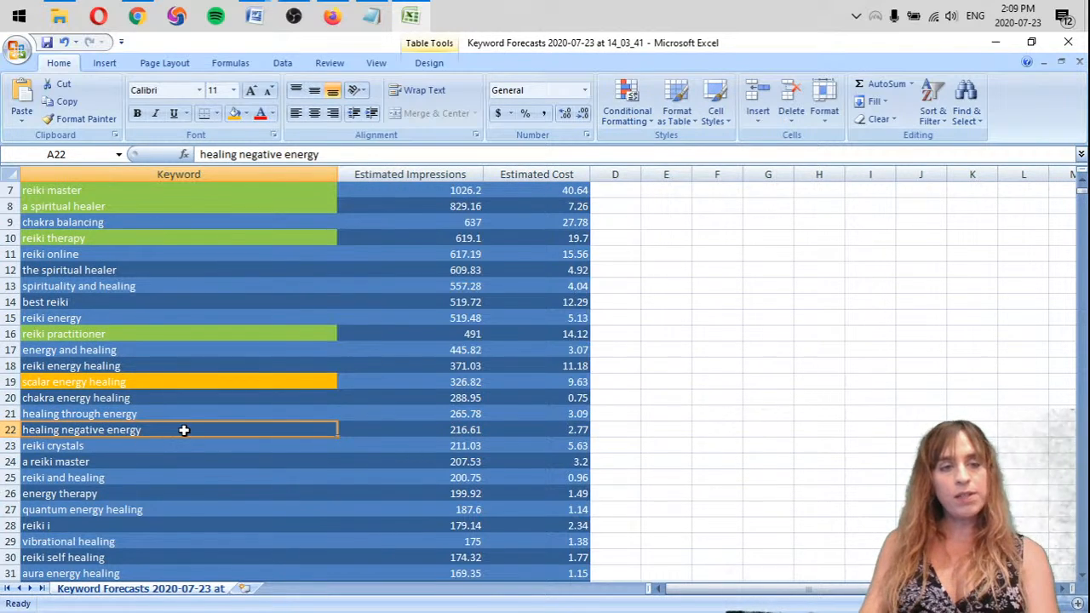
Delete the entire row of the keyword "reiki crystals" from the table
scroll(182, 430, "up", 2)
scroll(170, 439, "down", 3)
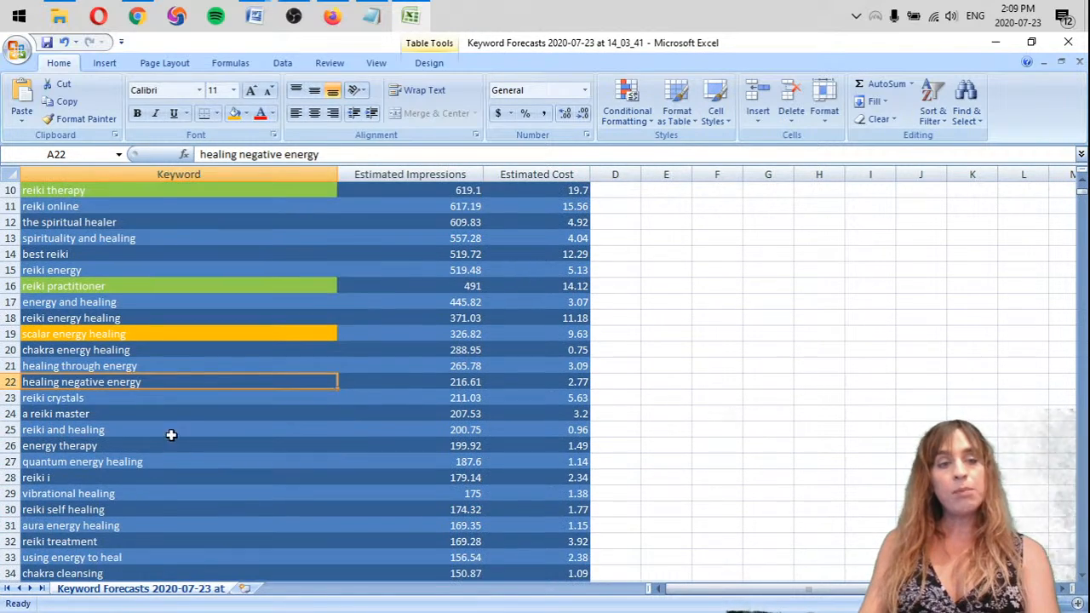
left_click_drag(128, 398, 115, 389)
left_click(194, 383)
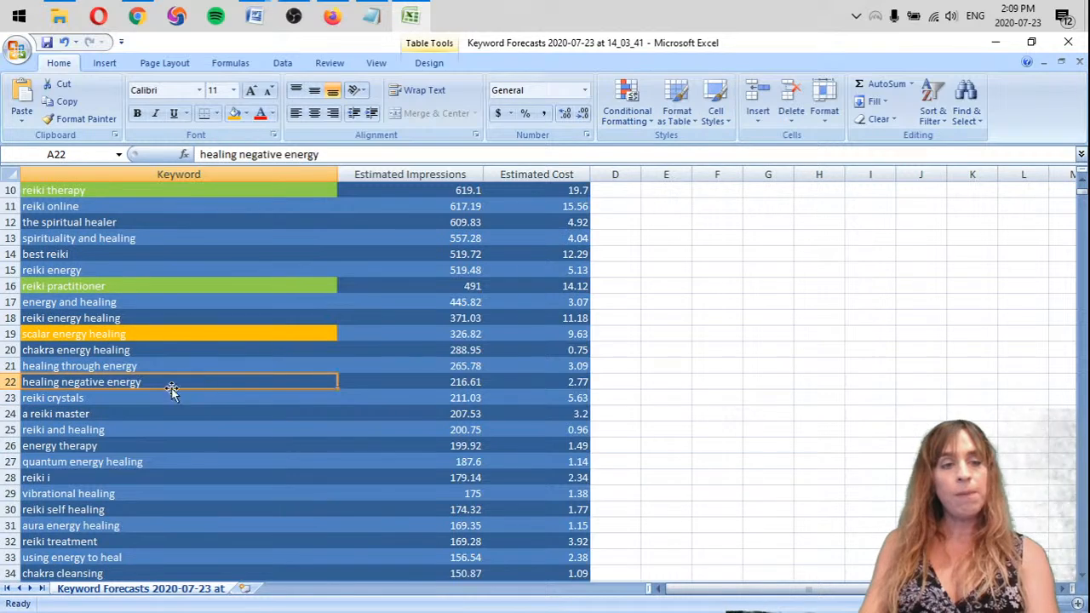
right_click(7, 398)
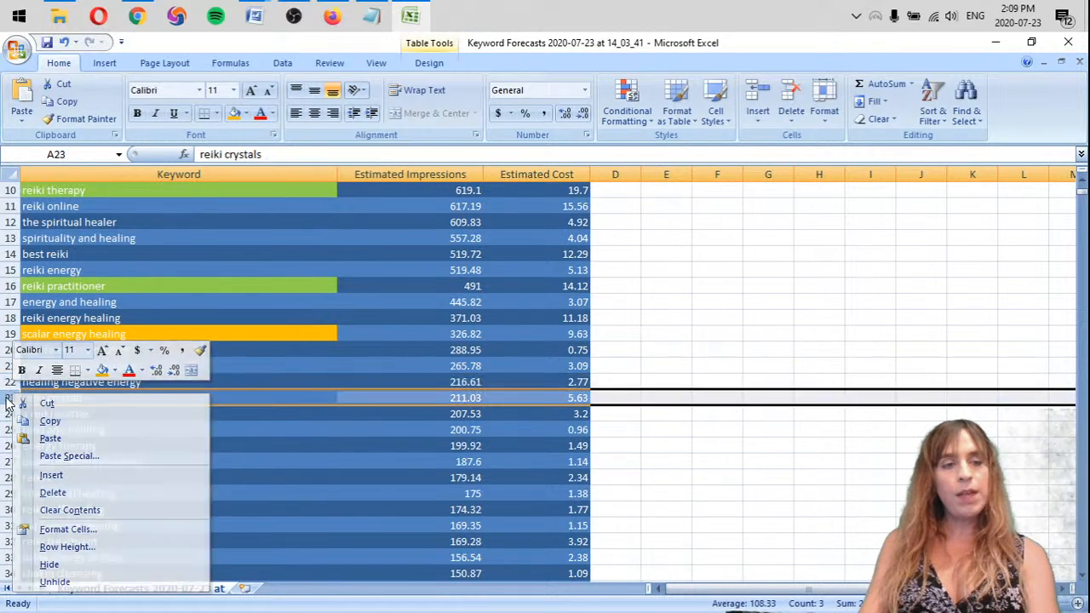
key("d")
Highlight the "a reiki master" and "energy therapy" keyword cells in light green
left_click(100, 399)
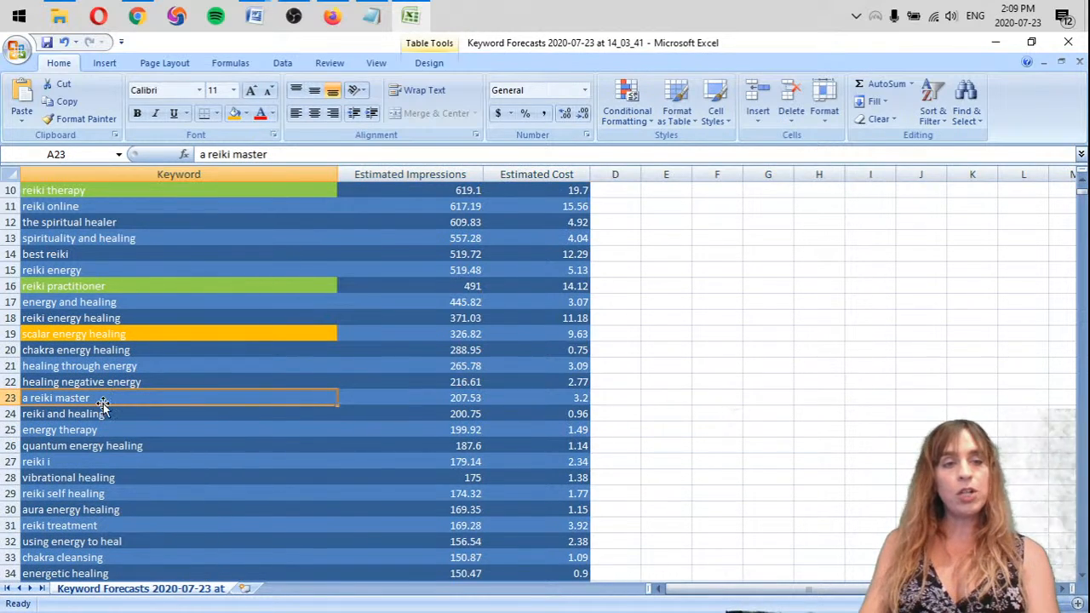
left_click(246, 113)
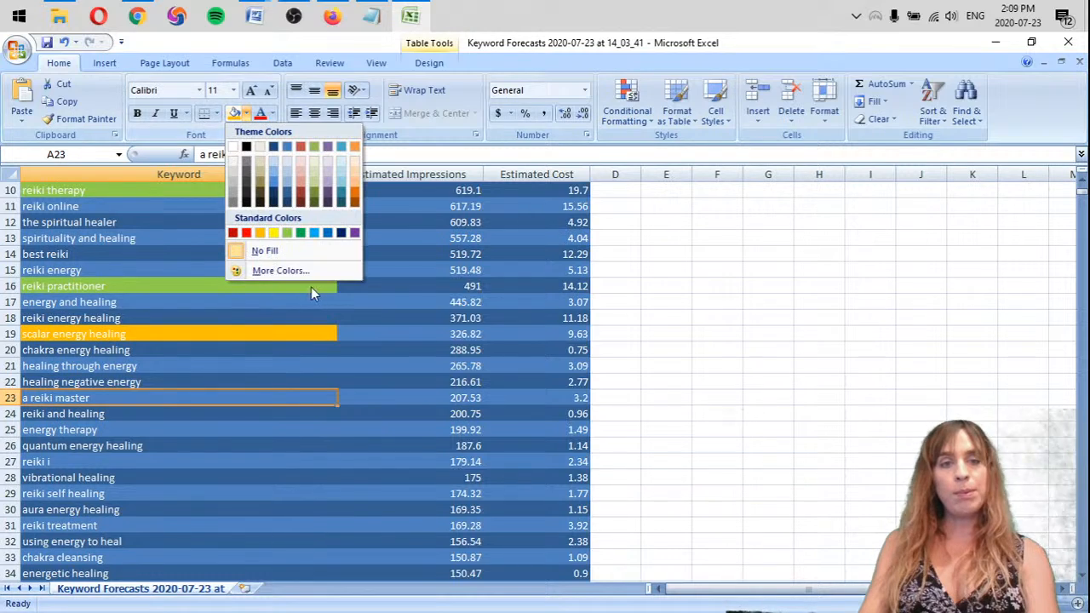
left_click(287, 233)
scroll(145, 304, "up", 3)
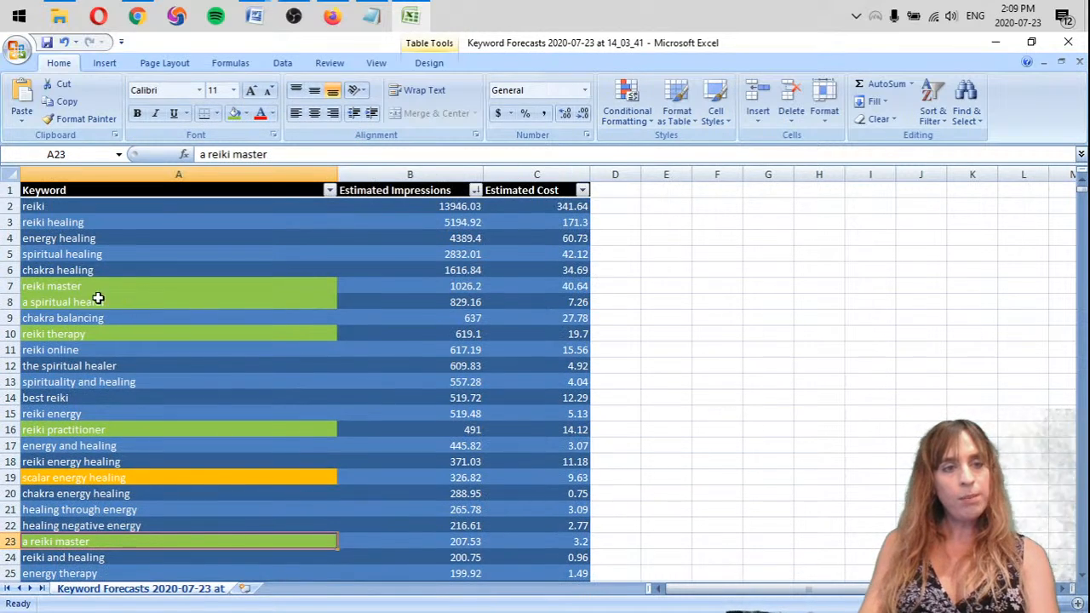
scroll(60, 402, "down", 4)
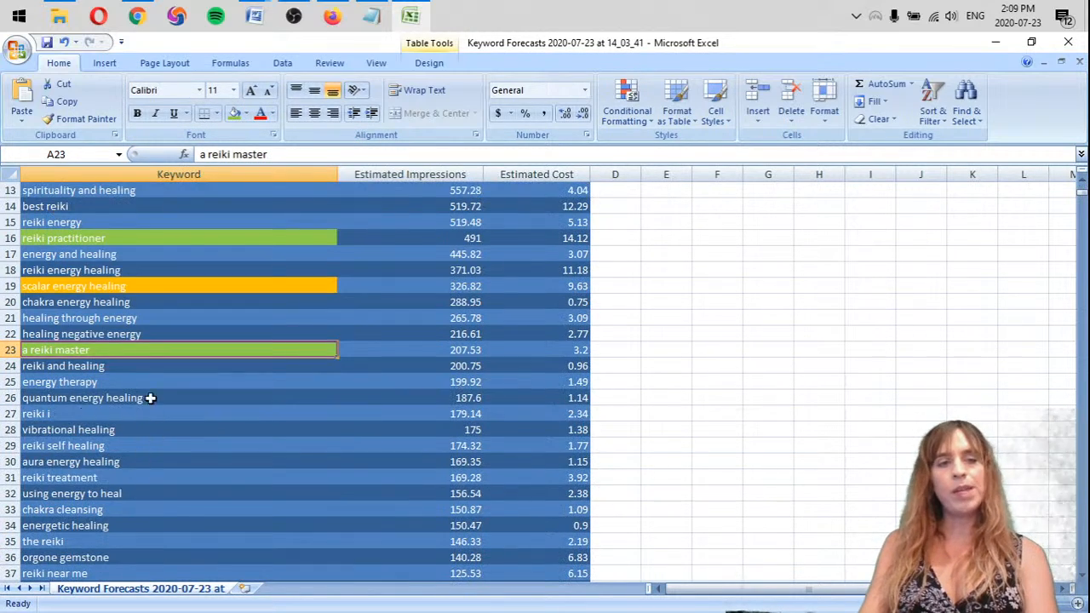
left_click(136, 365)
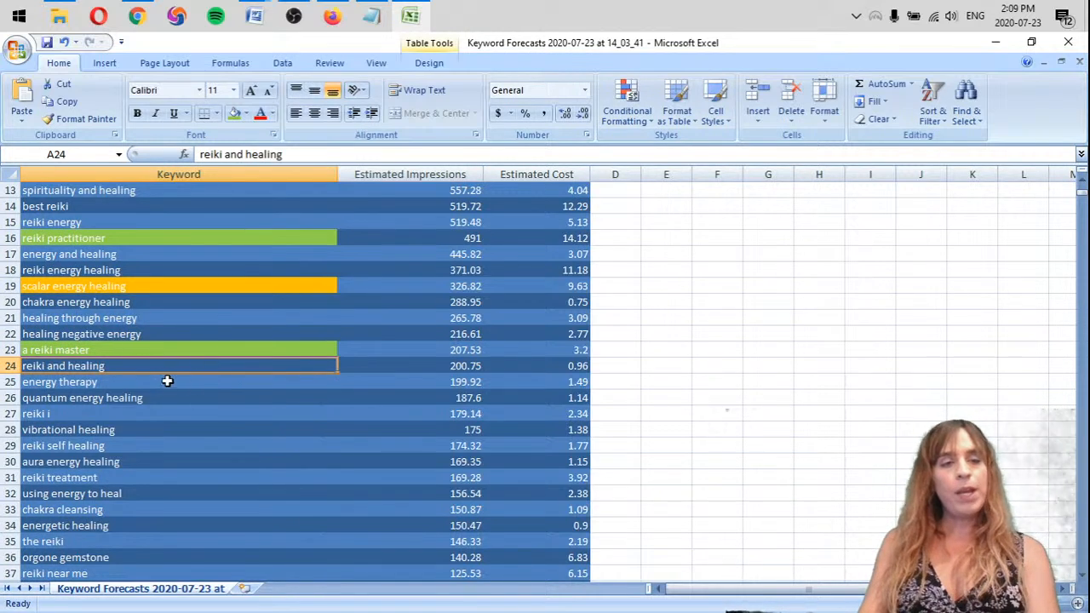
left_click(147, 385)
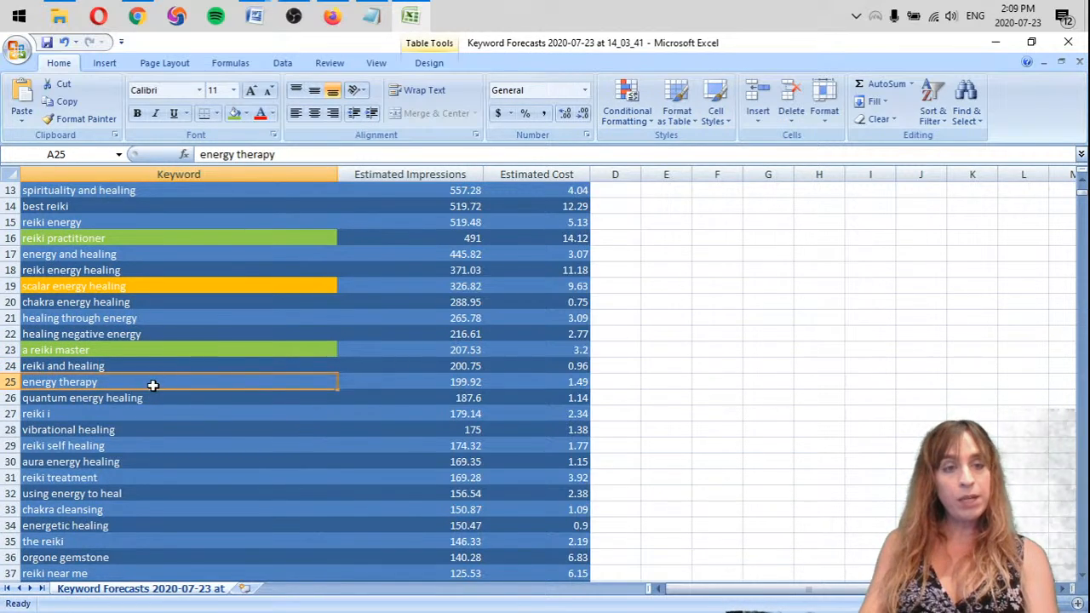
left_click(234, 113)
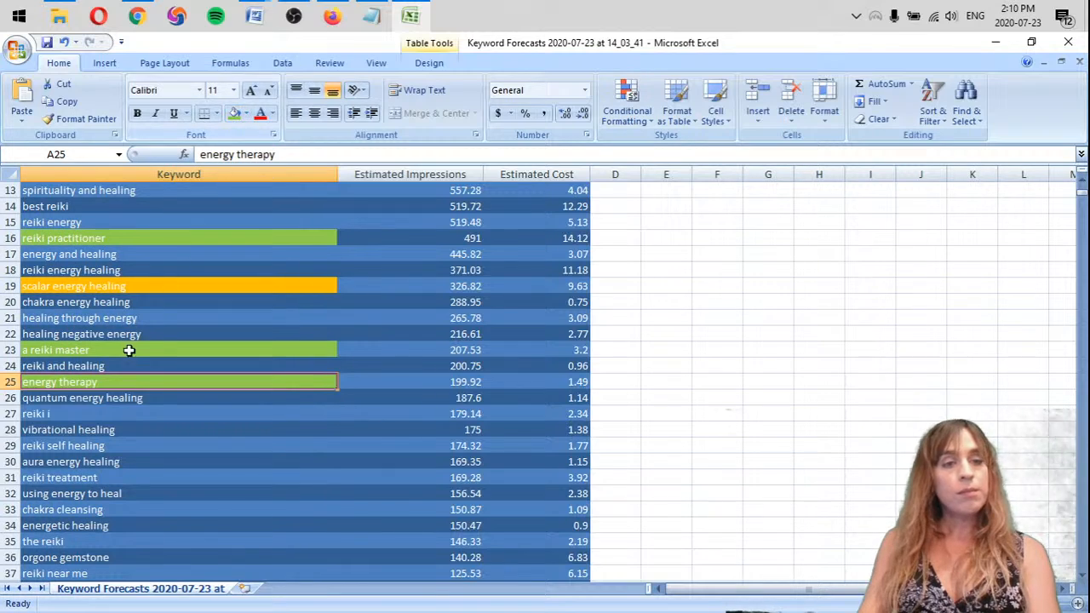
Highlight the "quantum energy healing" keyword cell in orange
scroll(180, 397, "down", 2)
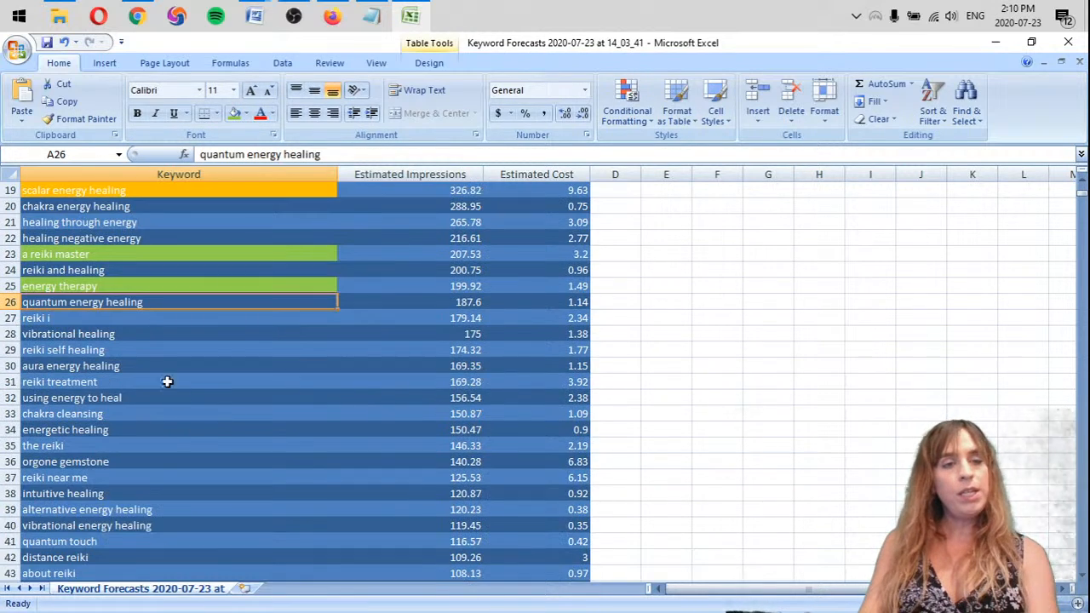
left_click(246, 115)
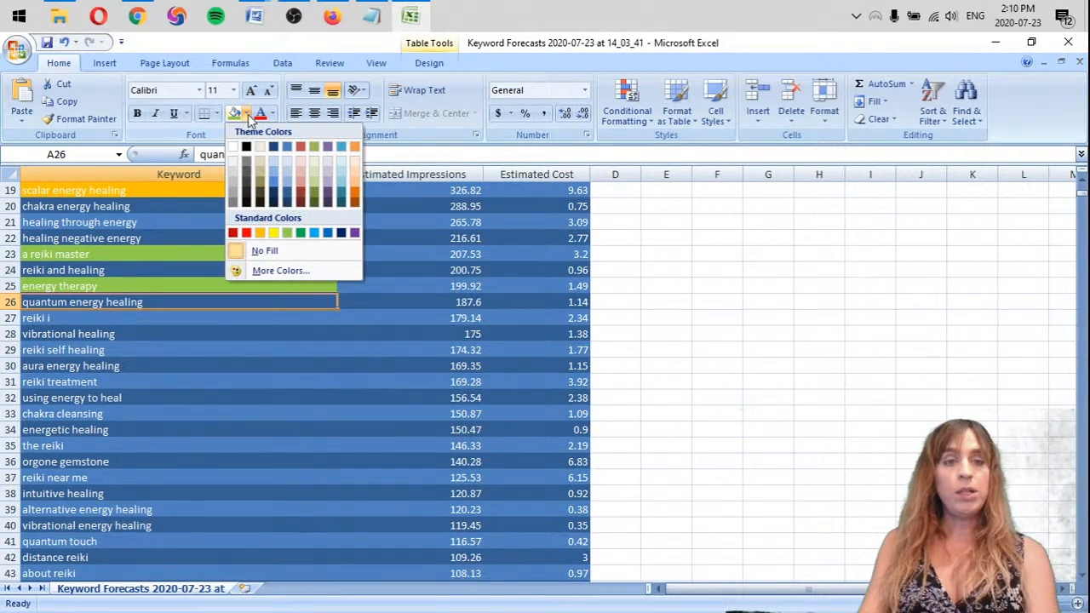
left_click(260, 233)
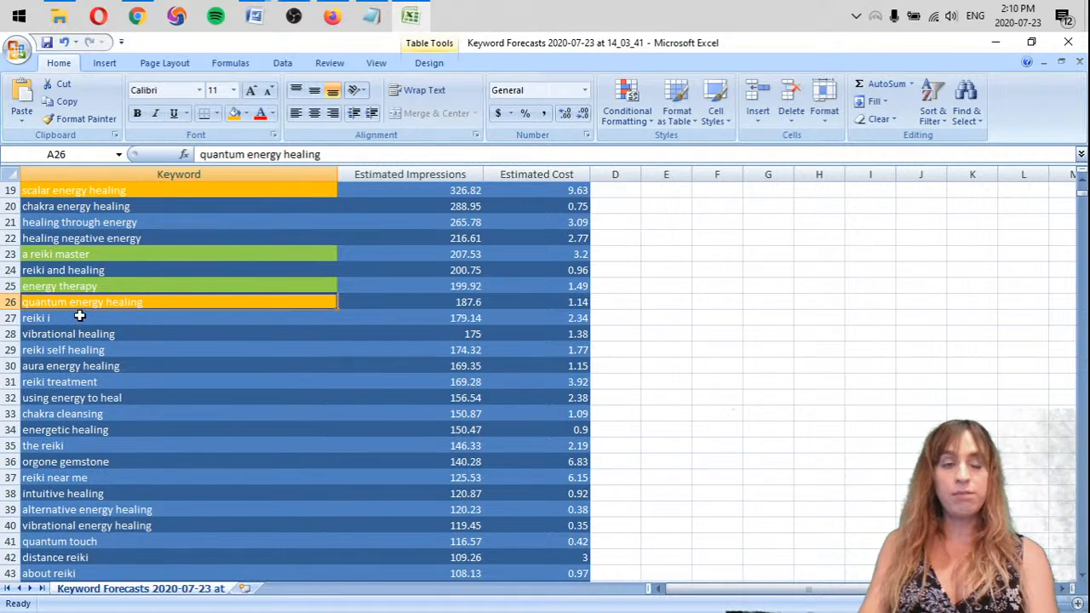
Delete the entire rows of the keywords "reiki i" and "reiki self healing"
left_click(79, 316)
right_click(11, 318)
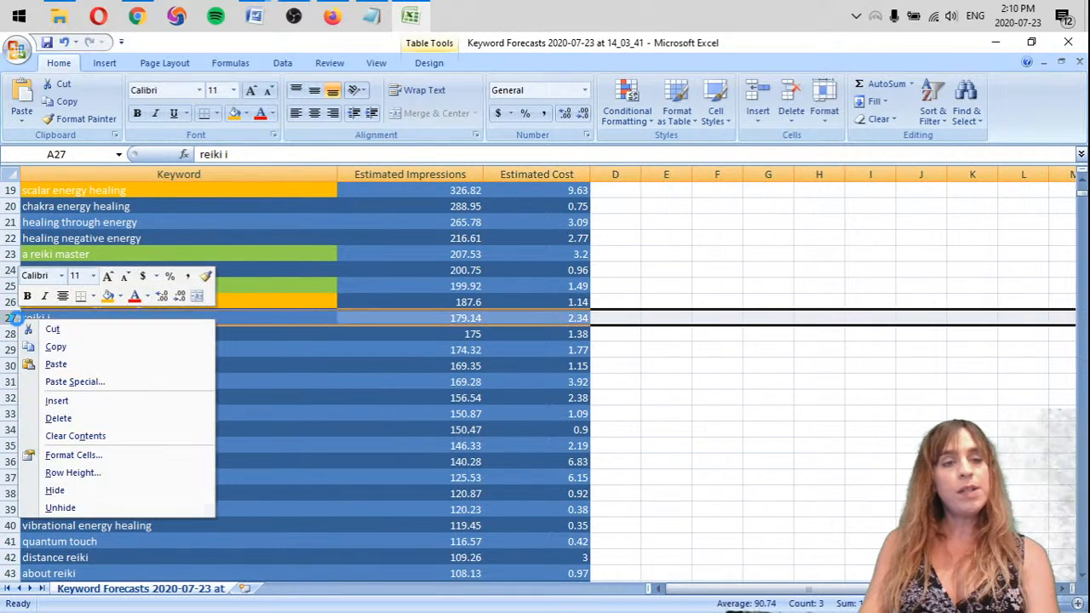
left_click(47, 420)
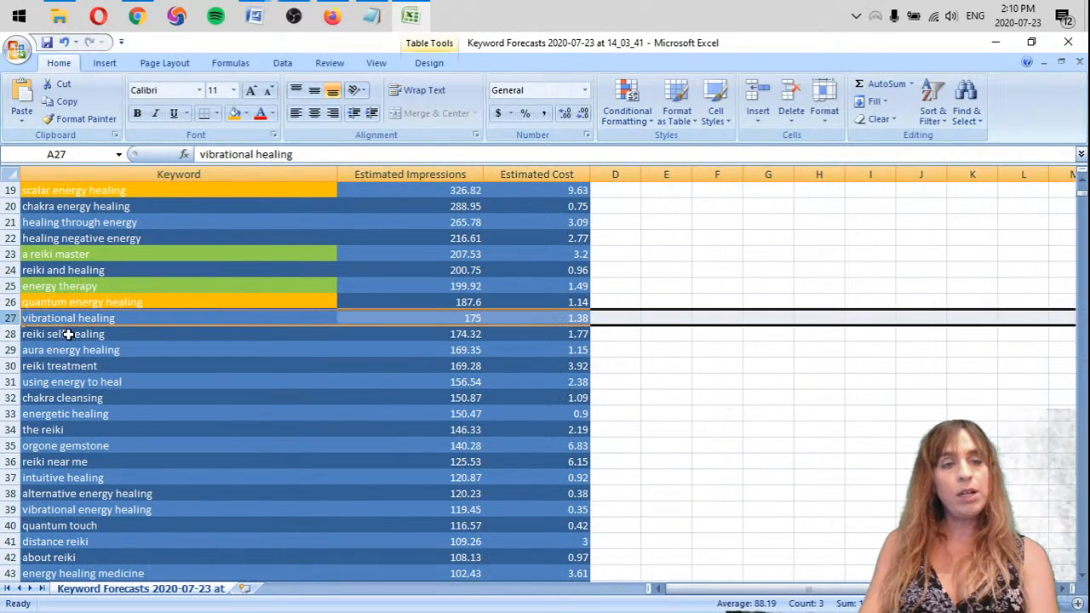
left_click(147, 337)
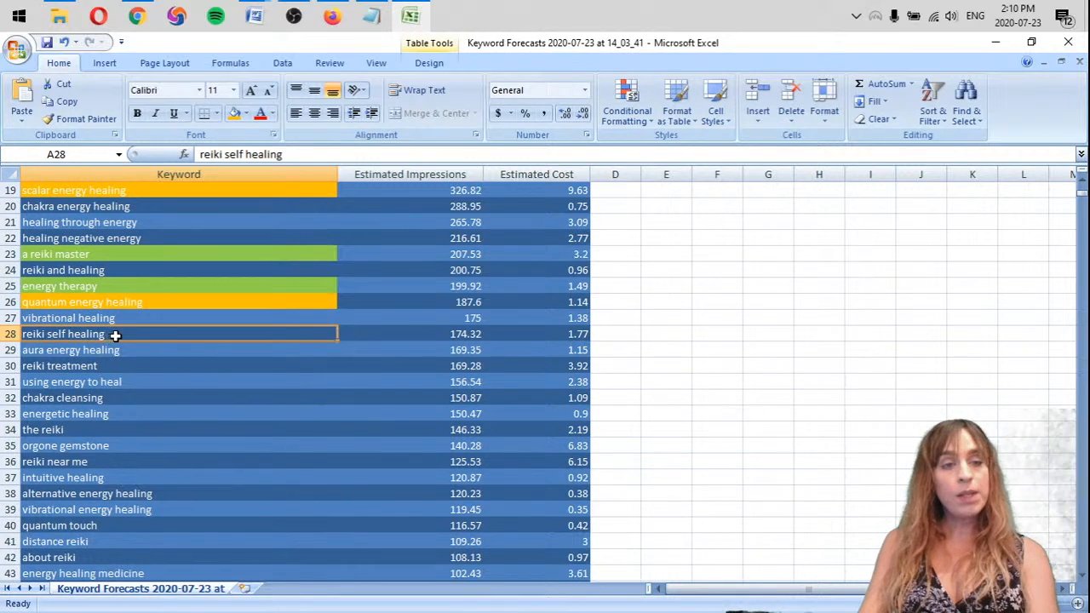
right_click(12, 336)
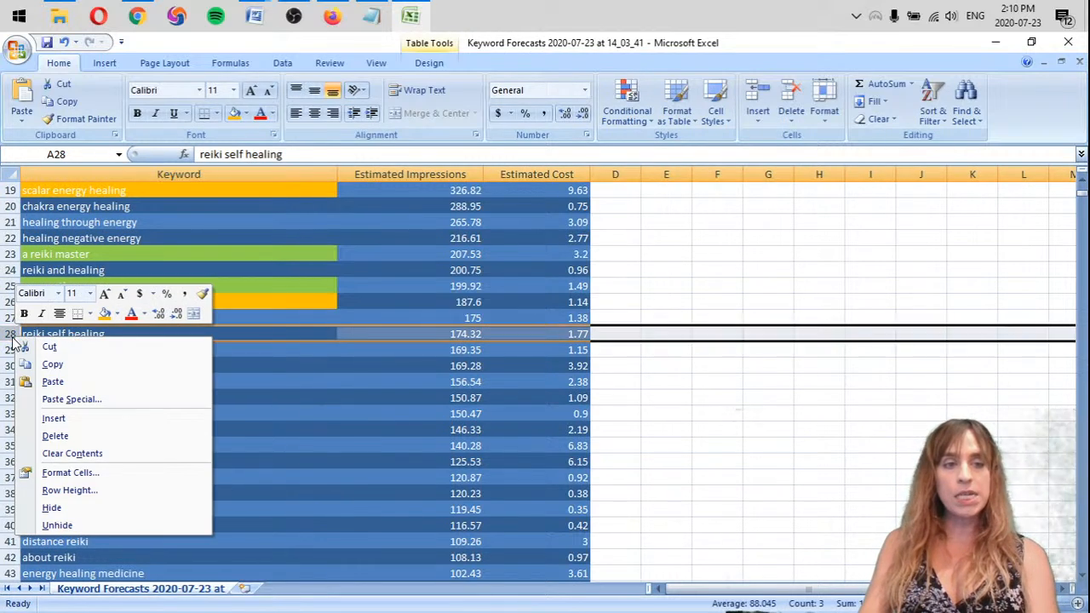
left_click(78, 436)
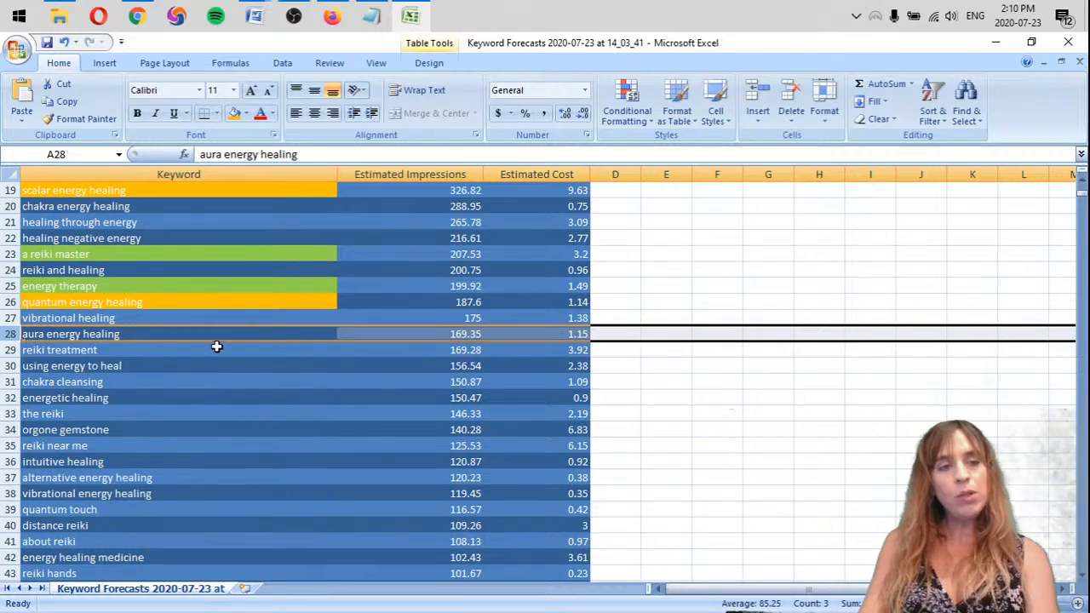
Look through the lowest-ranked keywords at the end of the table and return to the "vibrational healing" keyword
key("ctrl+Down")
scroll(219, 341, "up", 20)
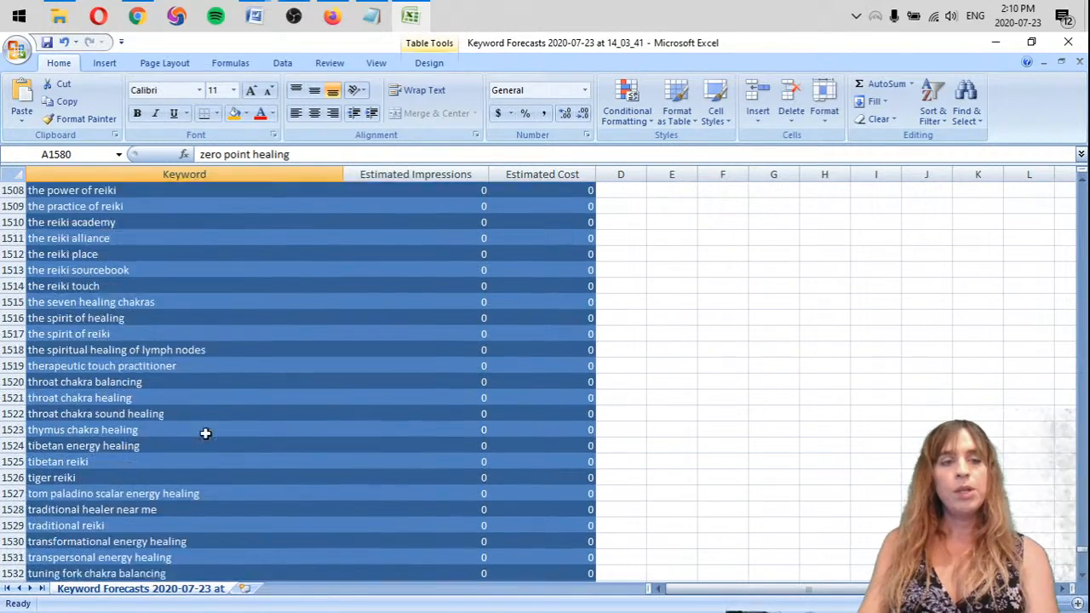
scroll(117, 433, "up", 20)
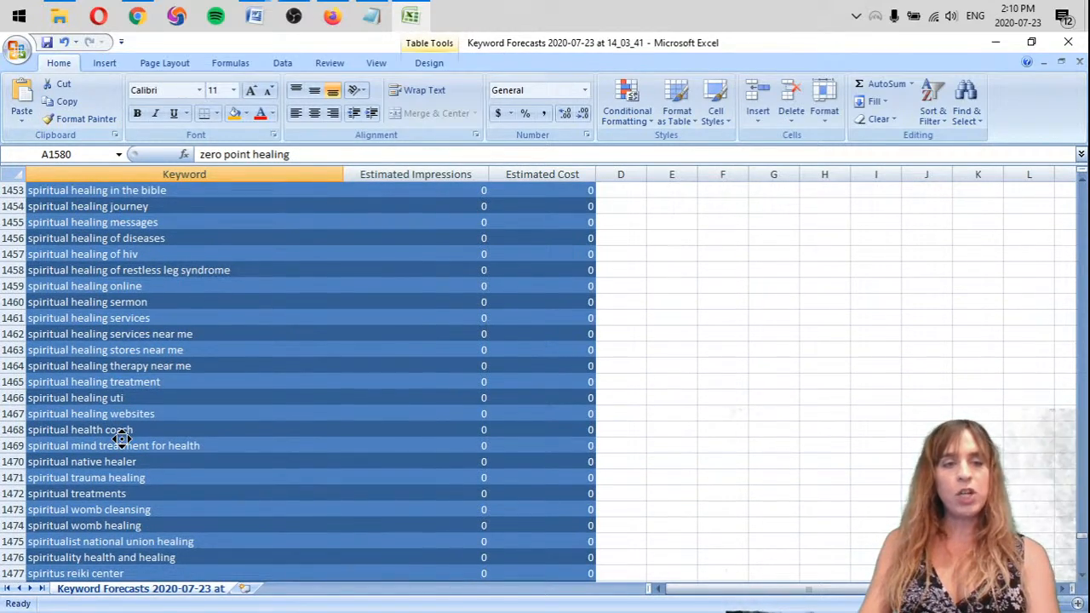
scroll(73, 284, "up", 20)
scroll(70, 428, "down", 8)
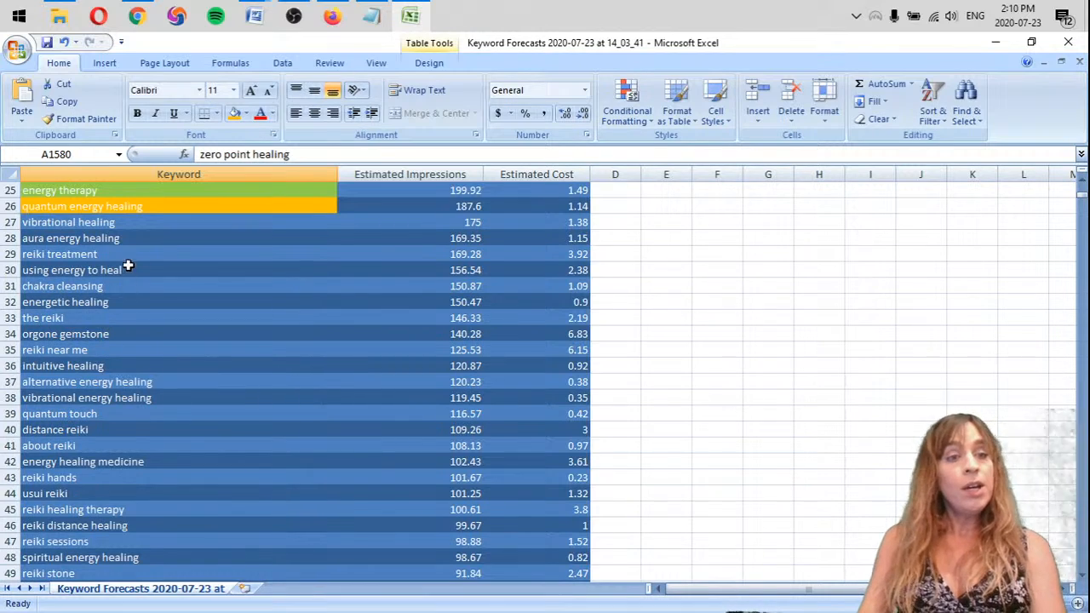
left_click(160, 220)
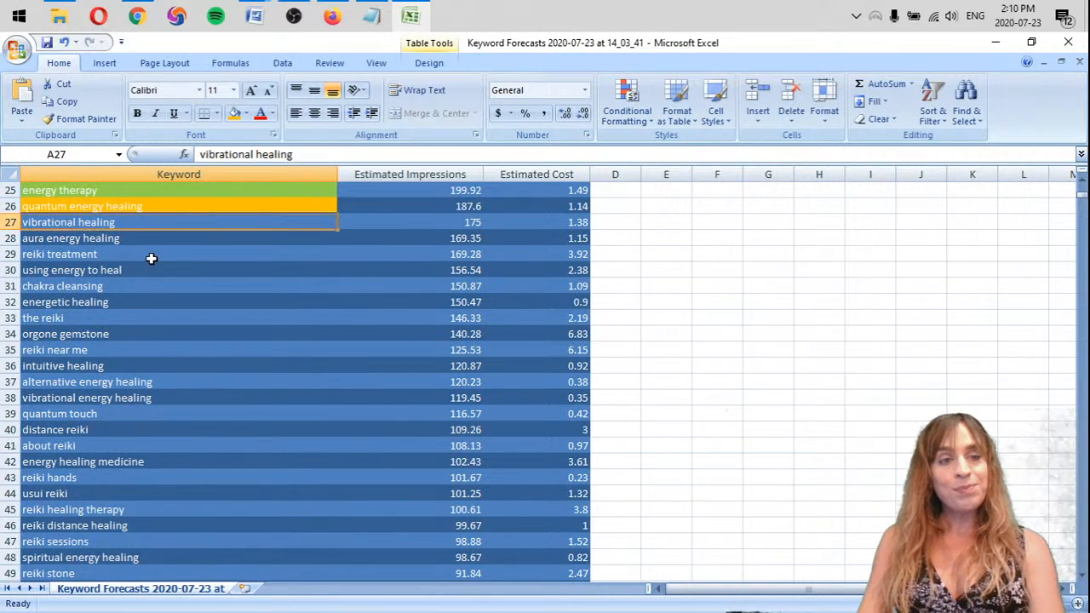
Delete the entire row of the keyword "orgone gemstone"
left_click(128, 299)
left_click(110, 286)
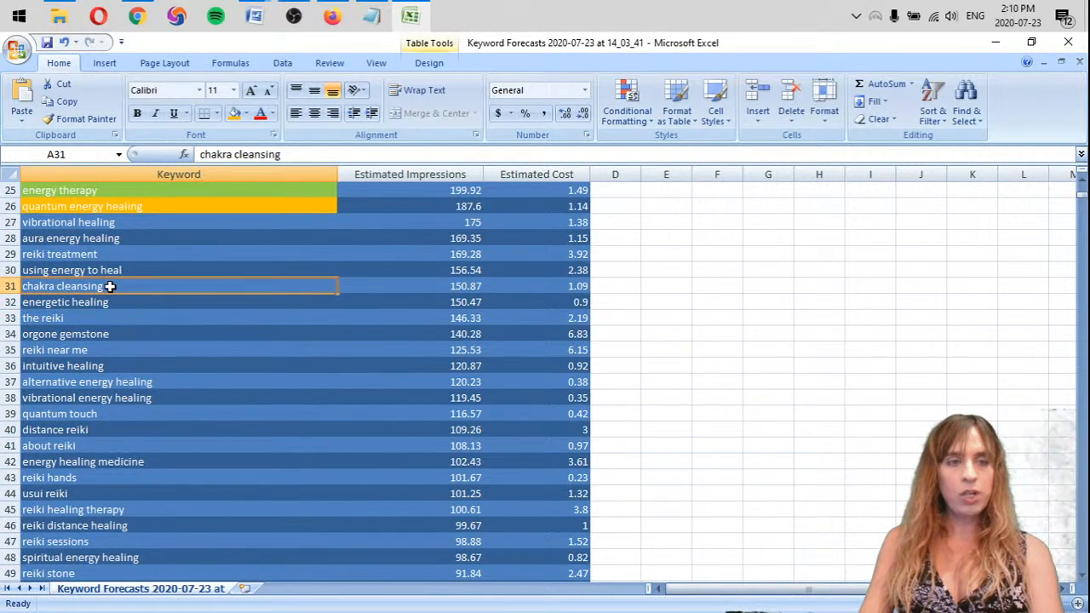
left_click(136, 270)
left_click(114, 254)
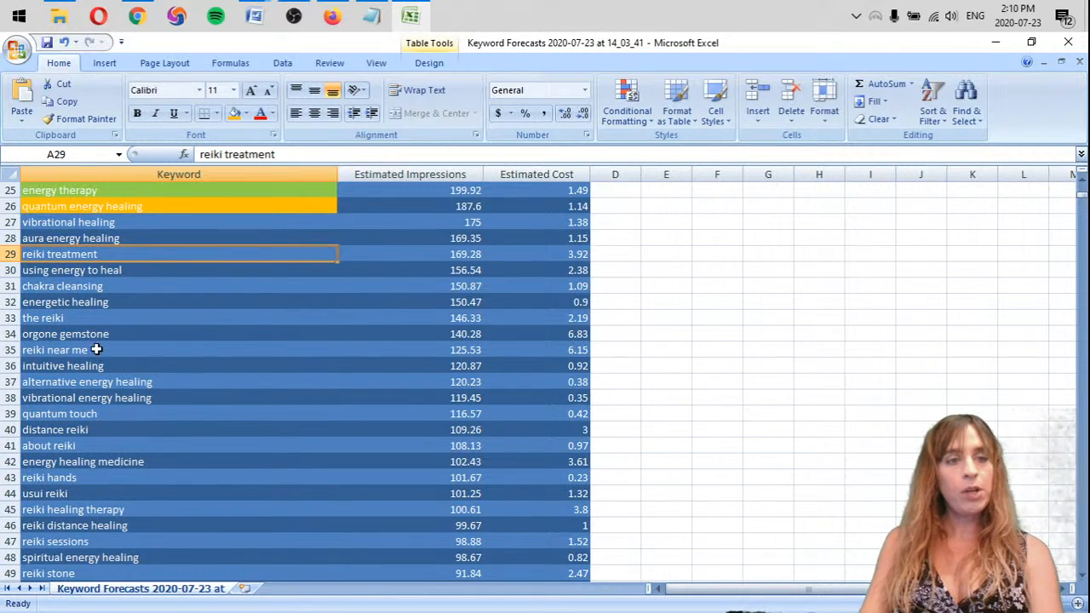
left_click(89, 318)
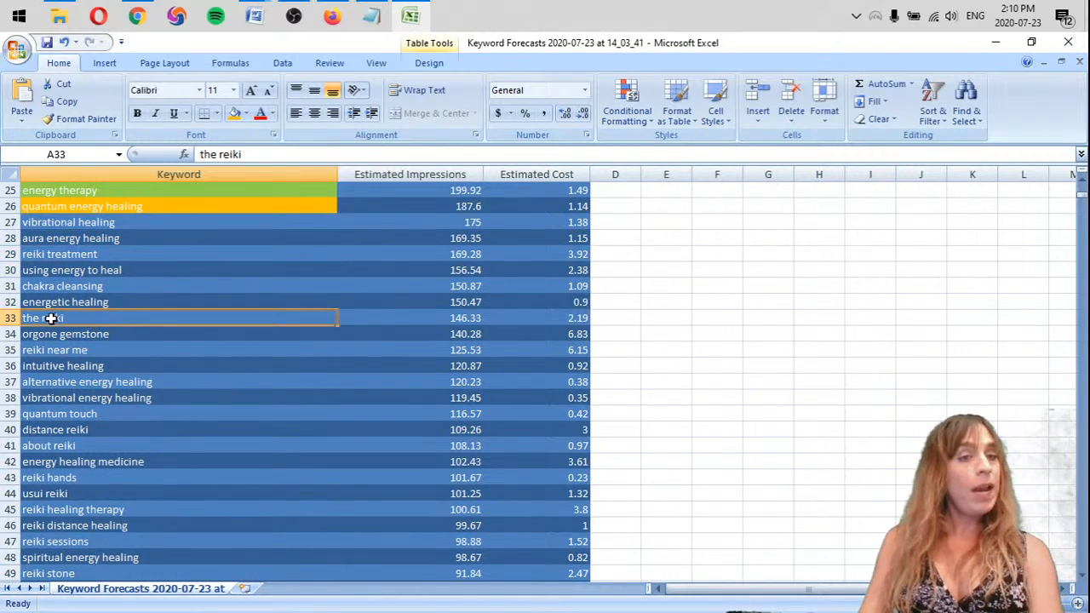
left_click(109, 332)
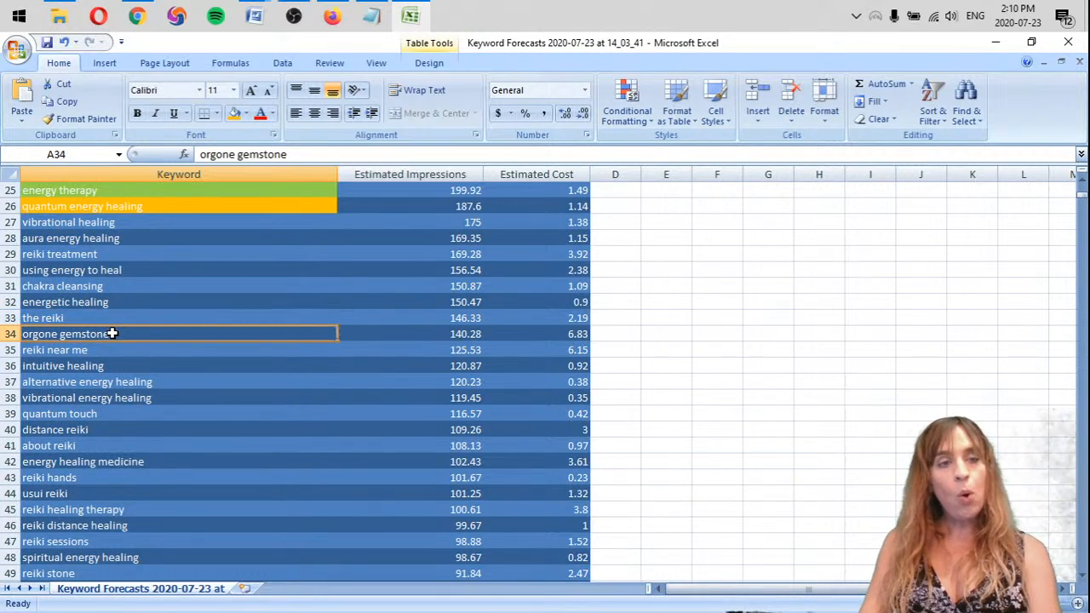
right_click(6, 333)
key("d")
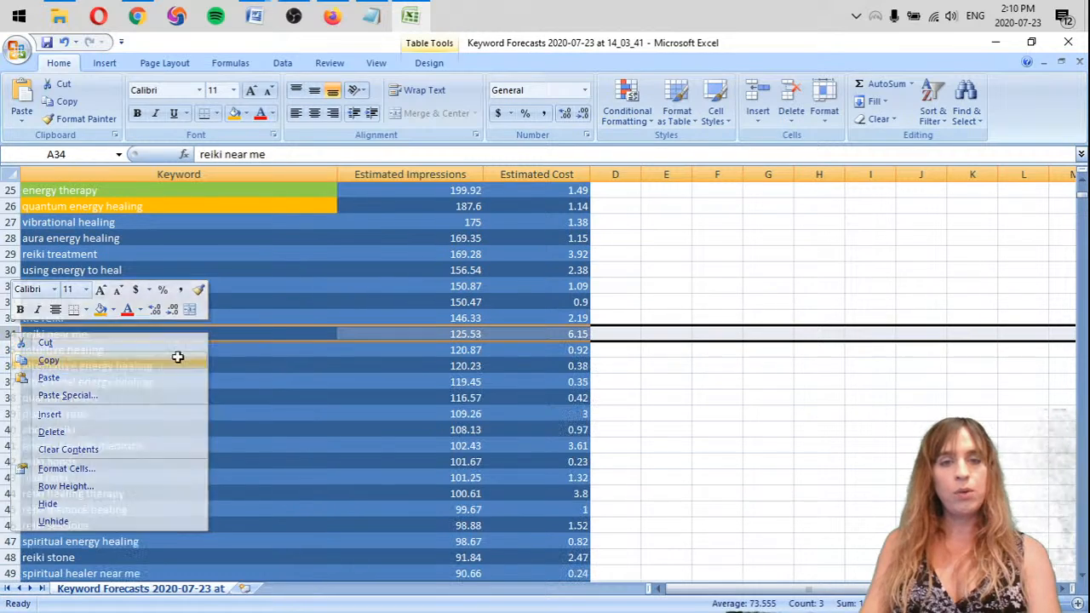
Highlight the "reiki near me" keyword cell in light green
left_click(85, 334)
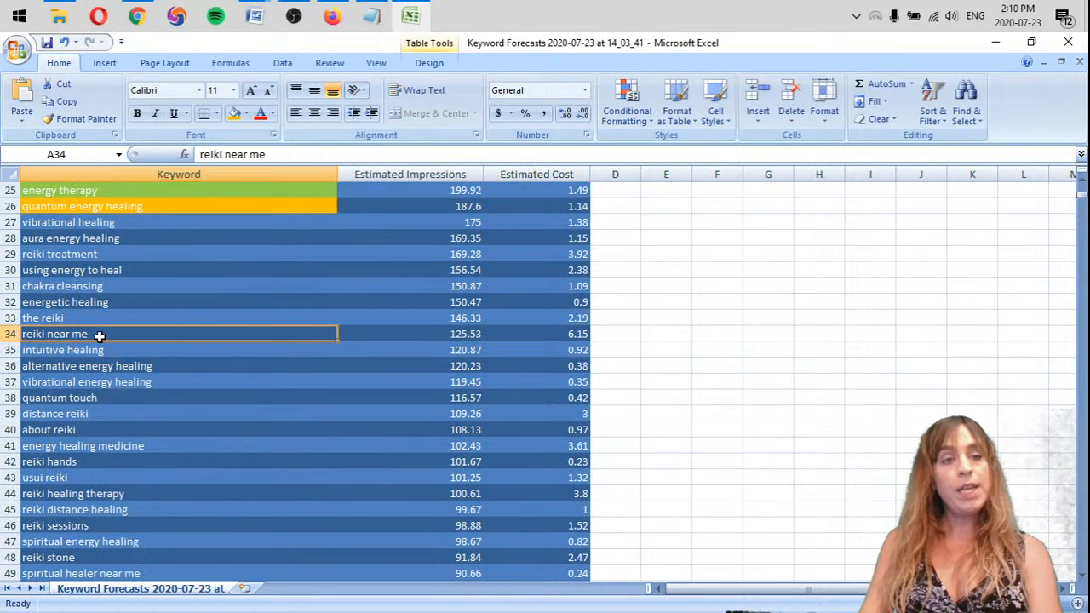
left_click(245, 113)
left_click(287, 233)
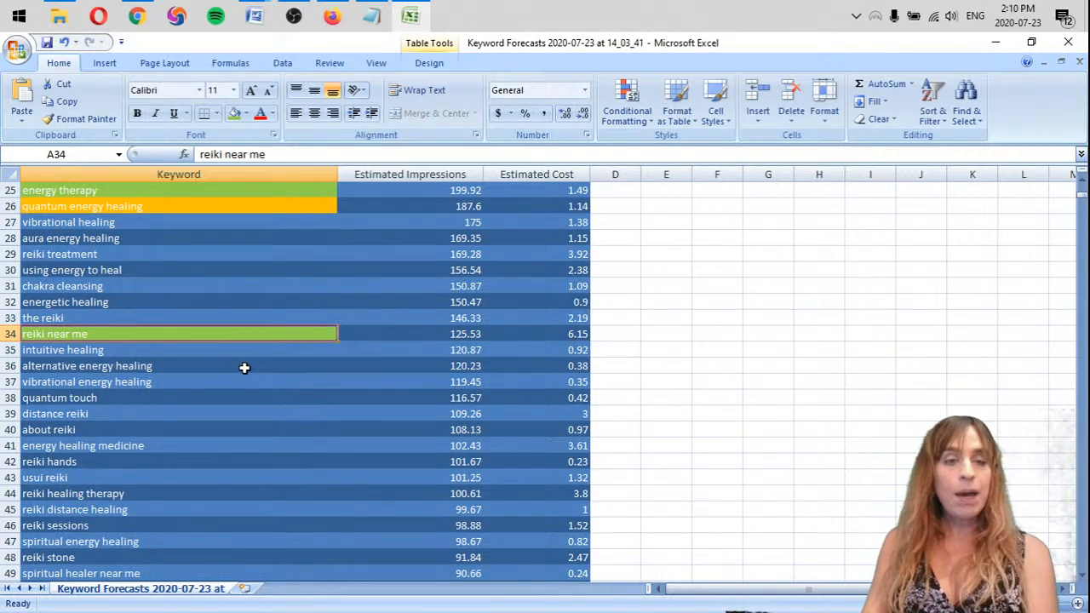
Highlight the "quantum touch" keyword cell in orange
left_click(190, 351)
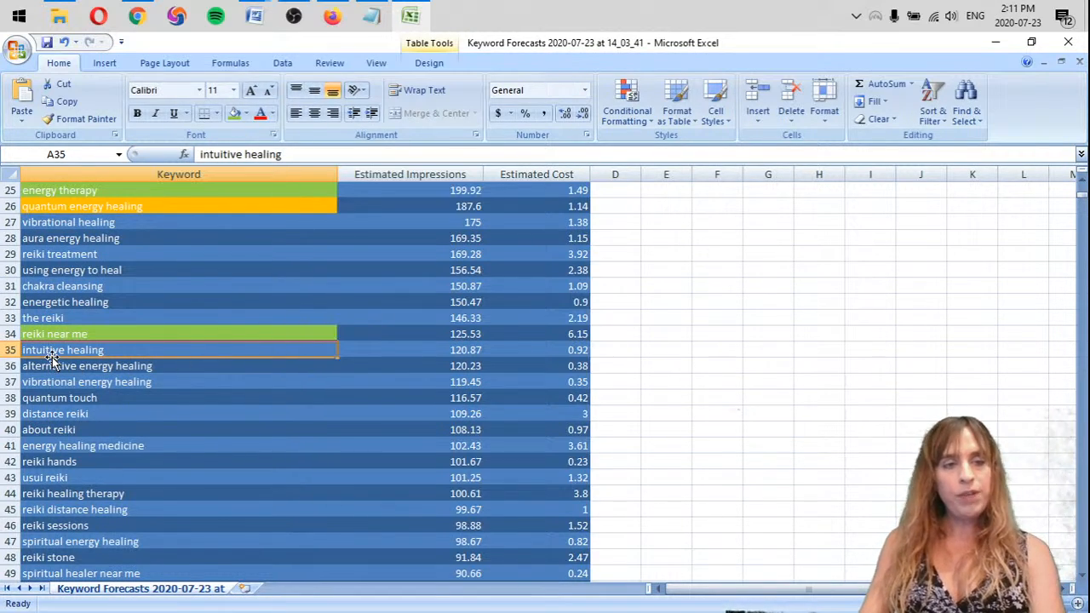
left_click(198, 364)
left_click(103, 353)
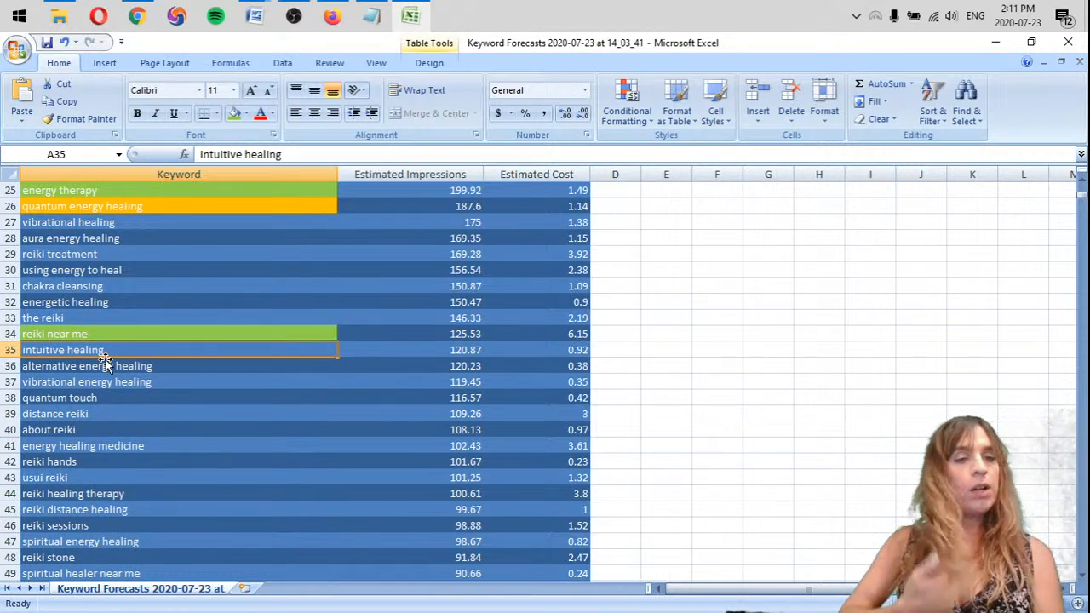
left_click(170, 367)
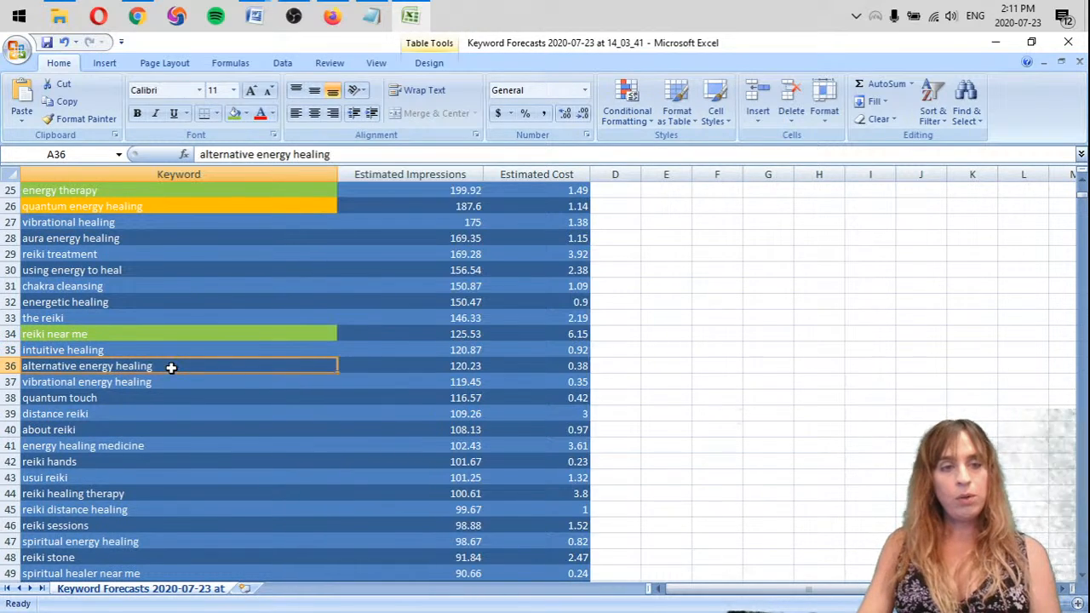
left_click(180, 379)
left_click(160, 396)
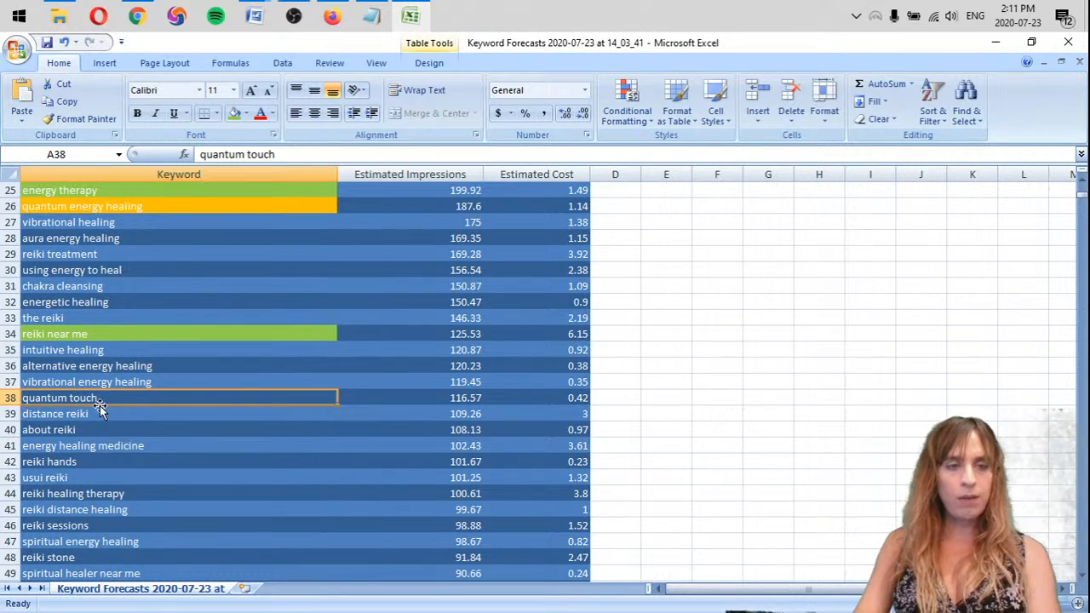
left_click(247, 113)
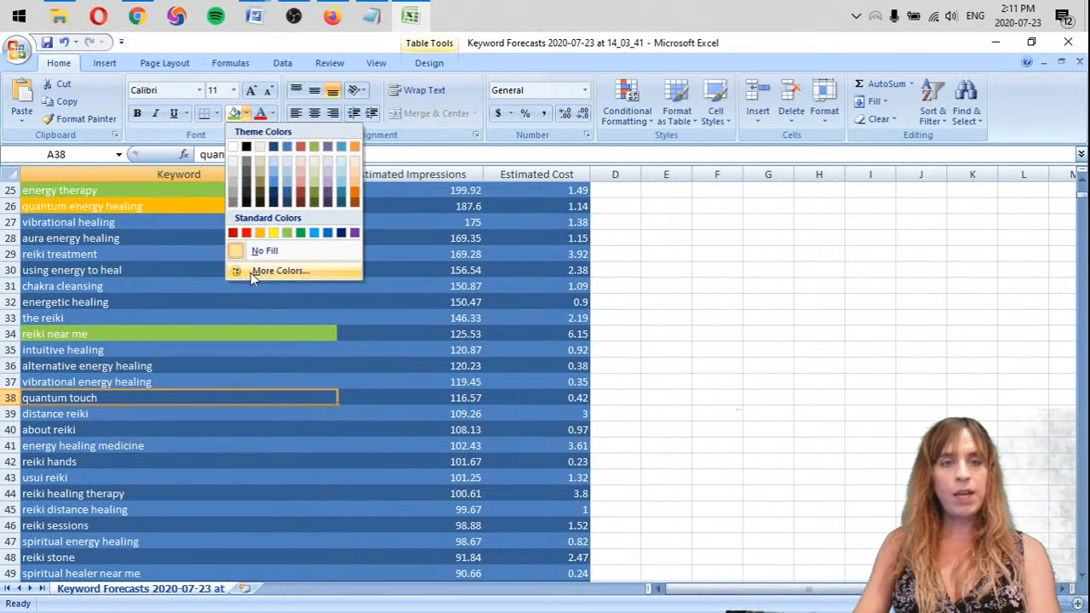
left_click(260, 234)
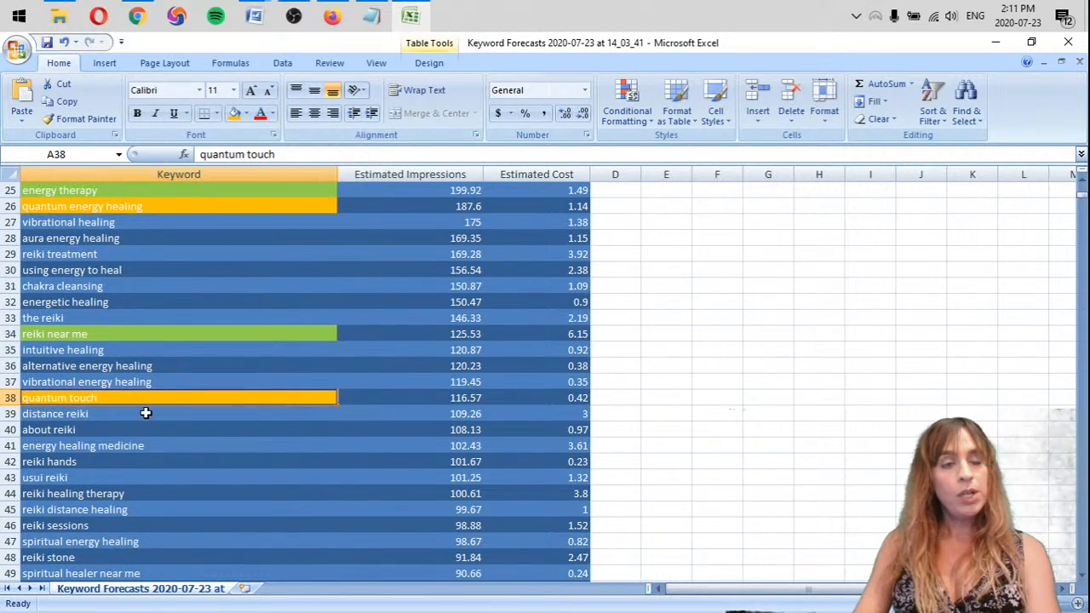
Highlight the "distance reiki" keyword cell in light green
left_click(145, 415)
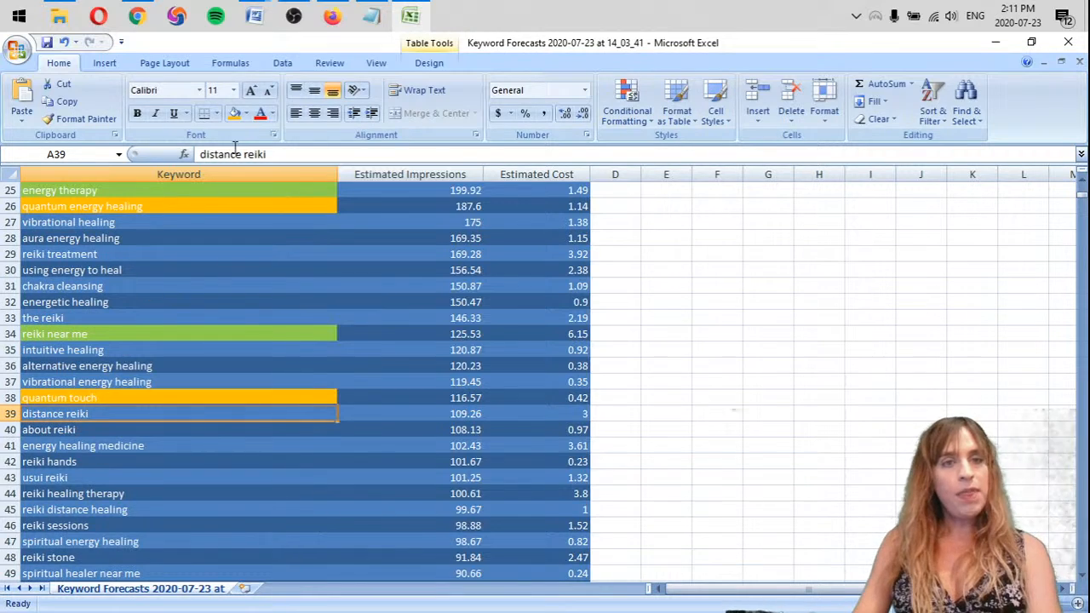
left_click(247, 113)
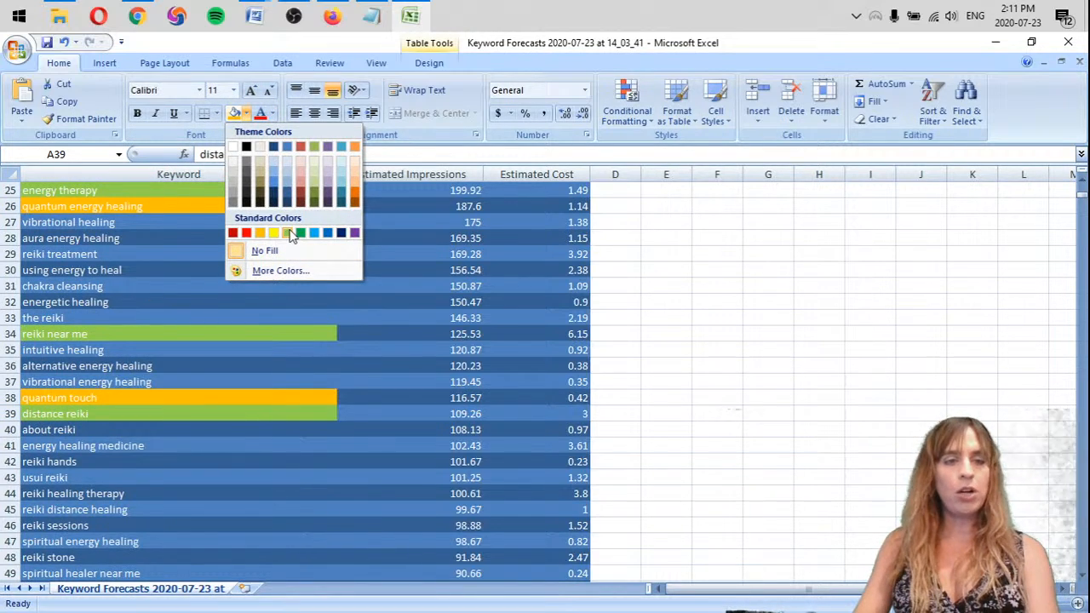
left_click(291, 234)
Review the keywords between "intuitive healing" and "energy healing medicine" for relevance to the client
left_click(227, 381)
left_click(225, 351)
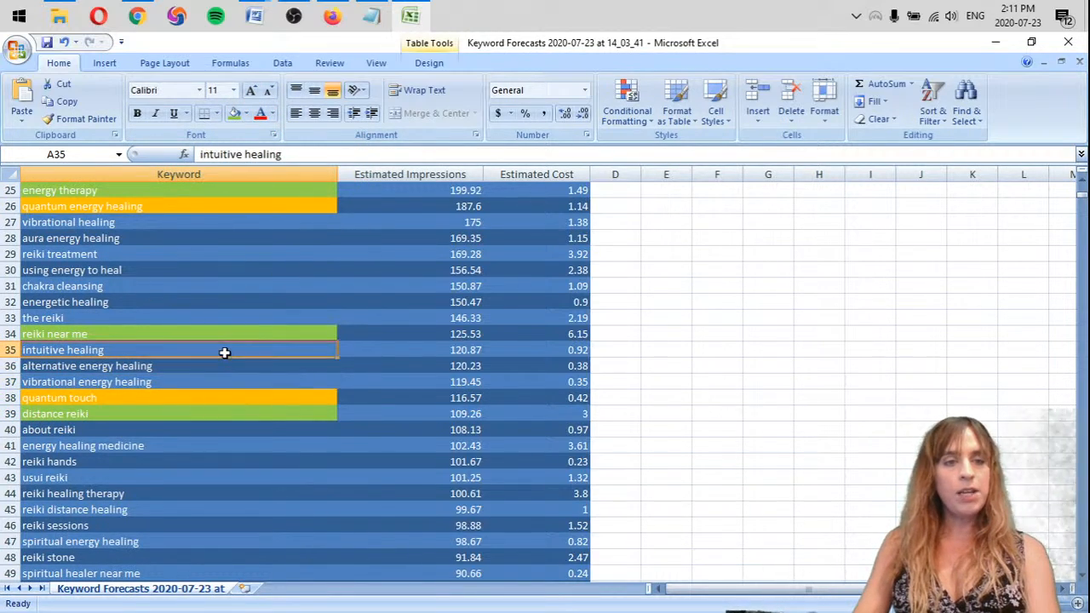
left_click(222, 367)
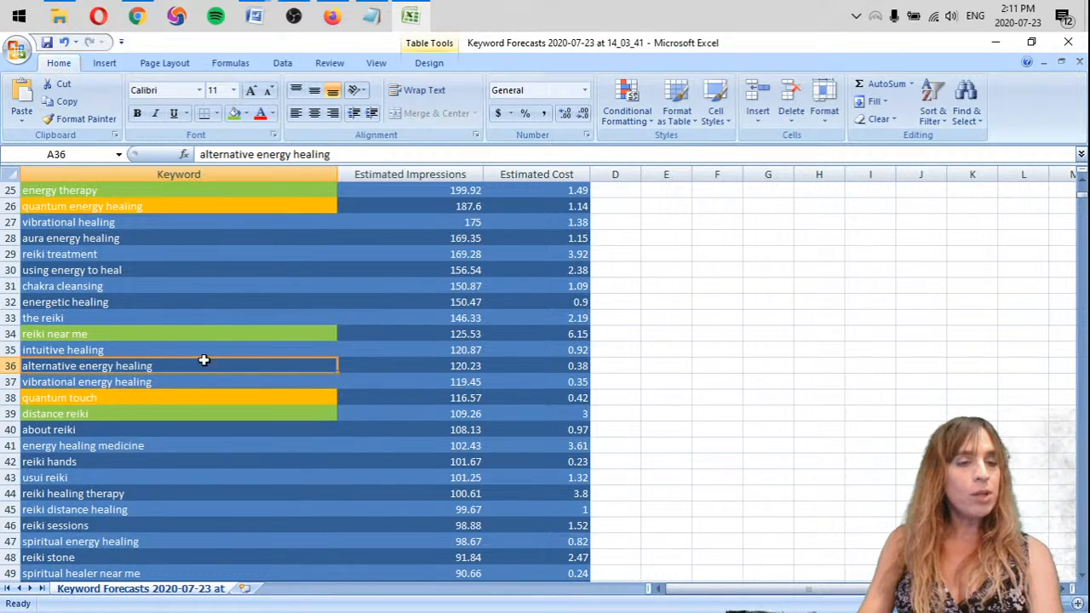
left_click(214, 446)
left_click(201, 415)
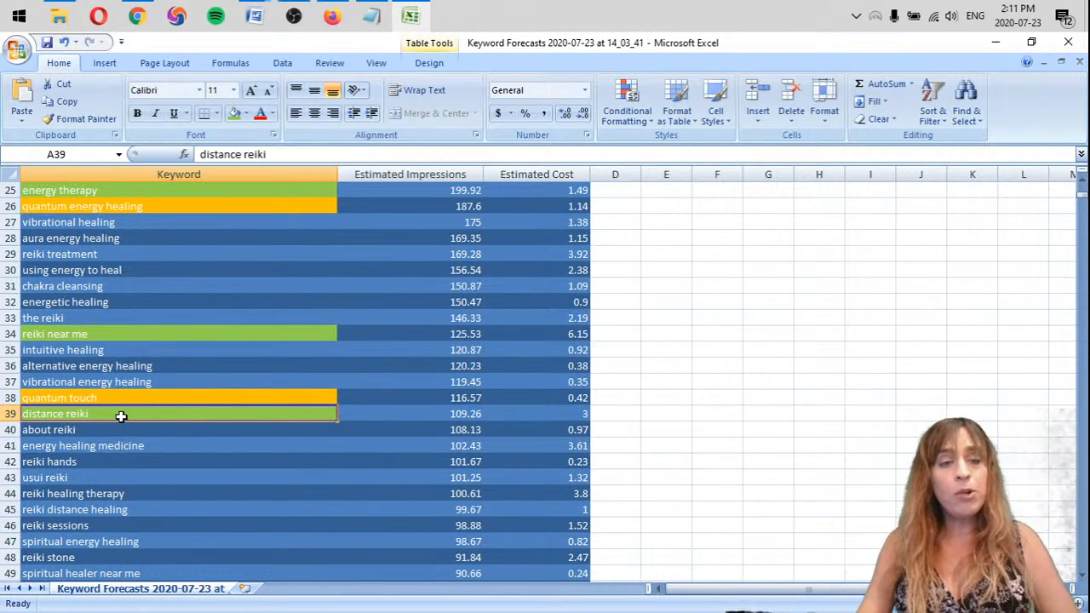
scroll(177, 420, "down", 1)
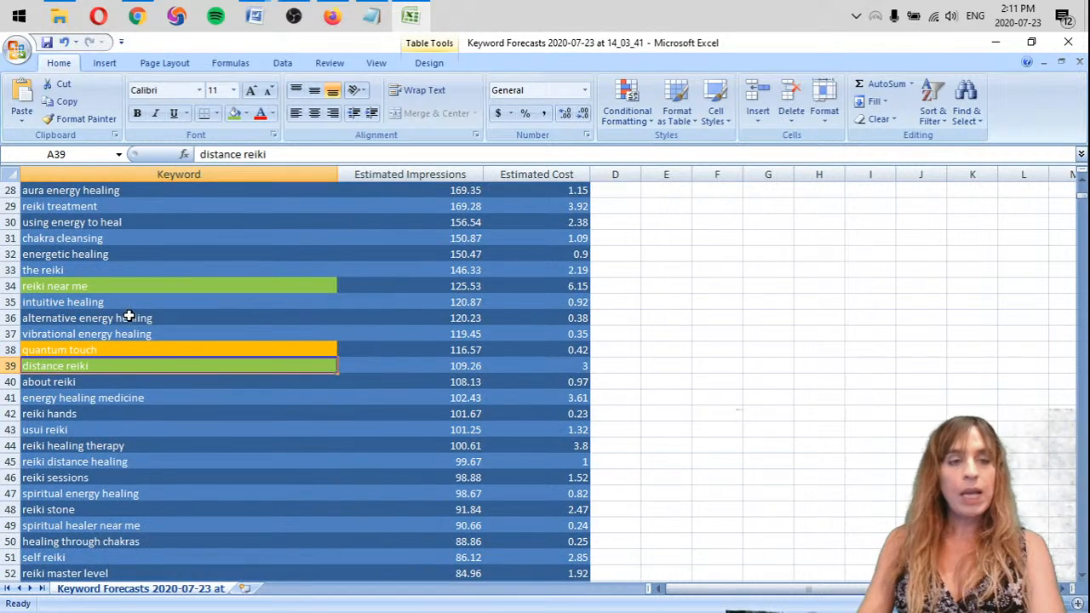
Delete the entire row of the keyword "about reiki"
left_click(78, 382)
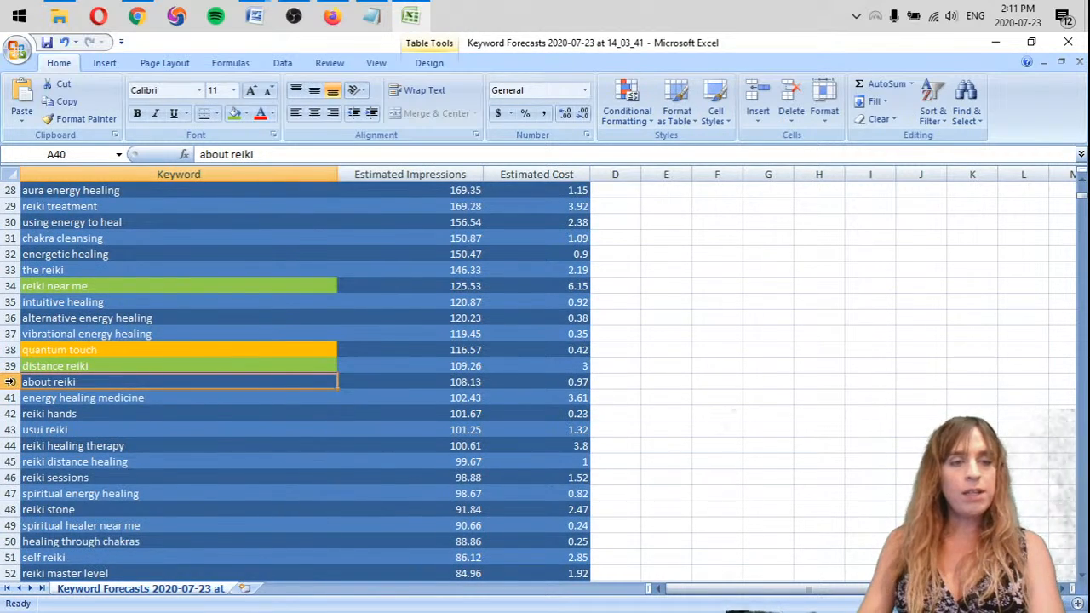
right_click(10, 384)
left_click(56, 480)
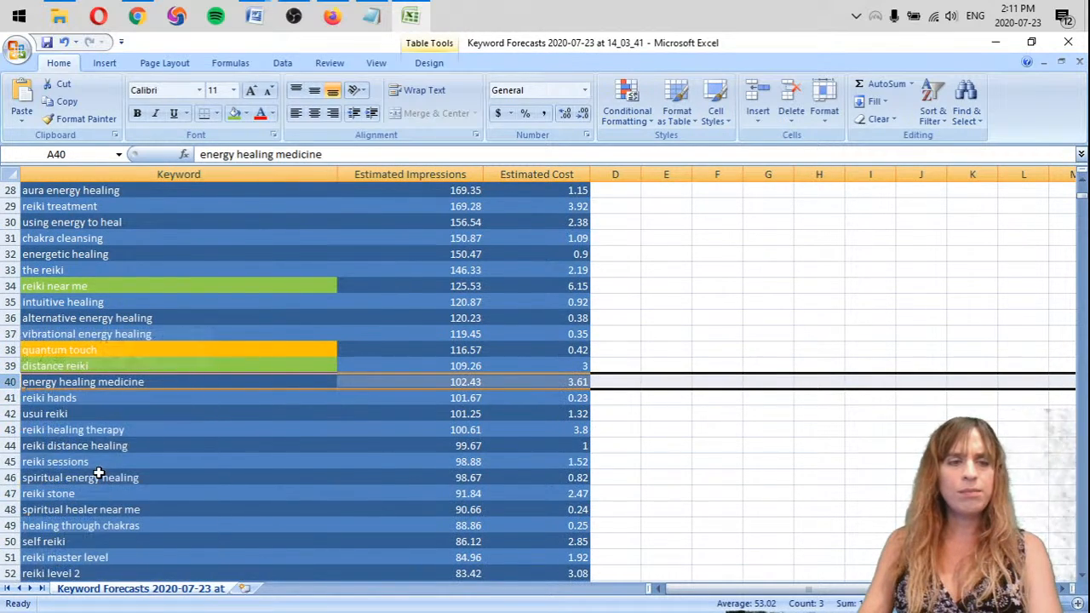
Undo the deletion of the "about reiki" row
left_click(278, 384)
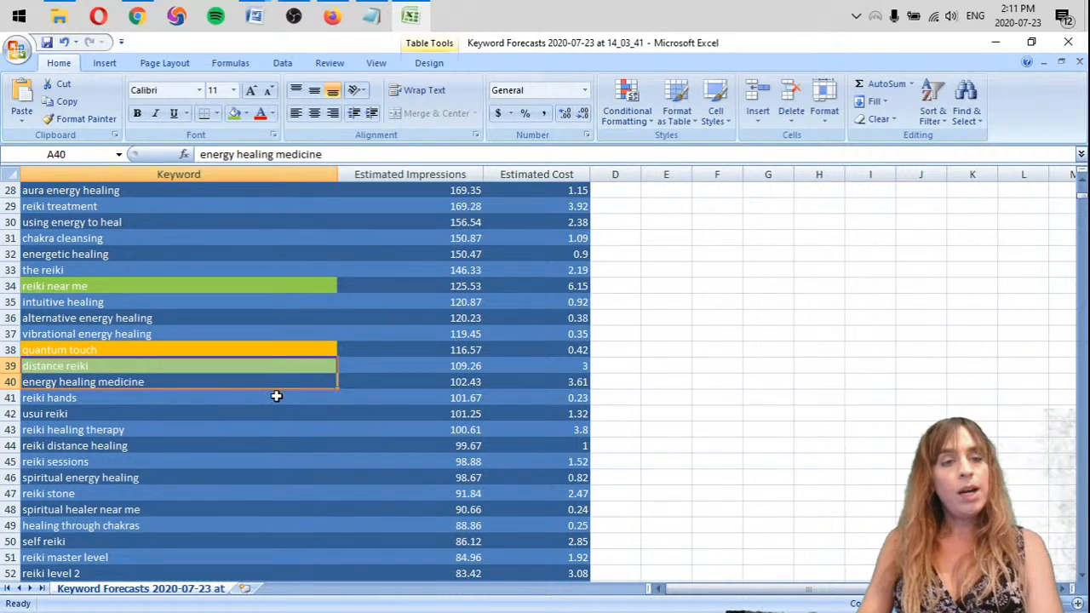
left_click(276, 396)
key("ctrl+z")
left_click(268, 377)
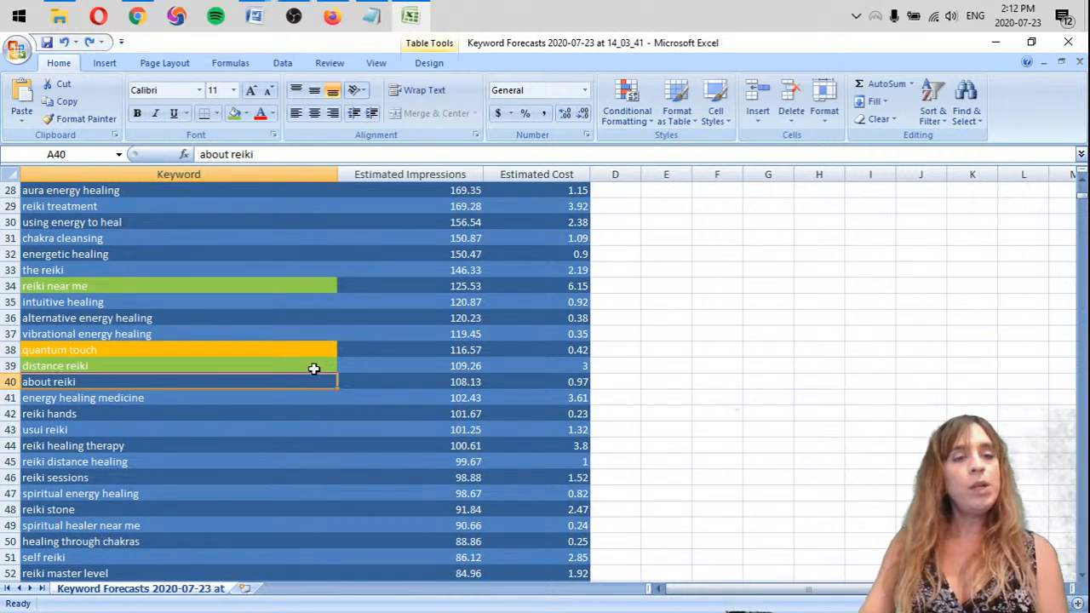
left_click(68, 429)
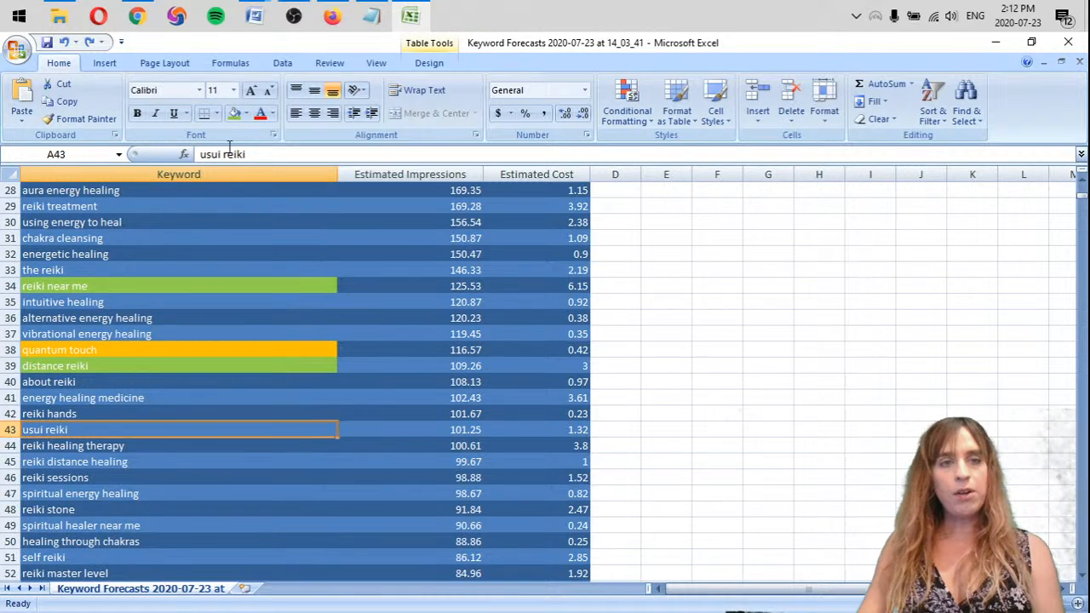
left_click(246, 114)
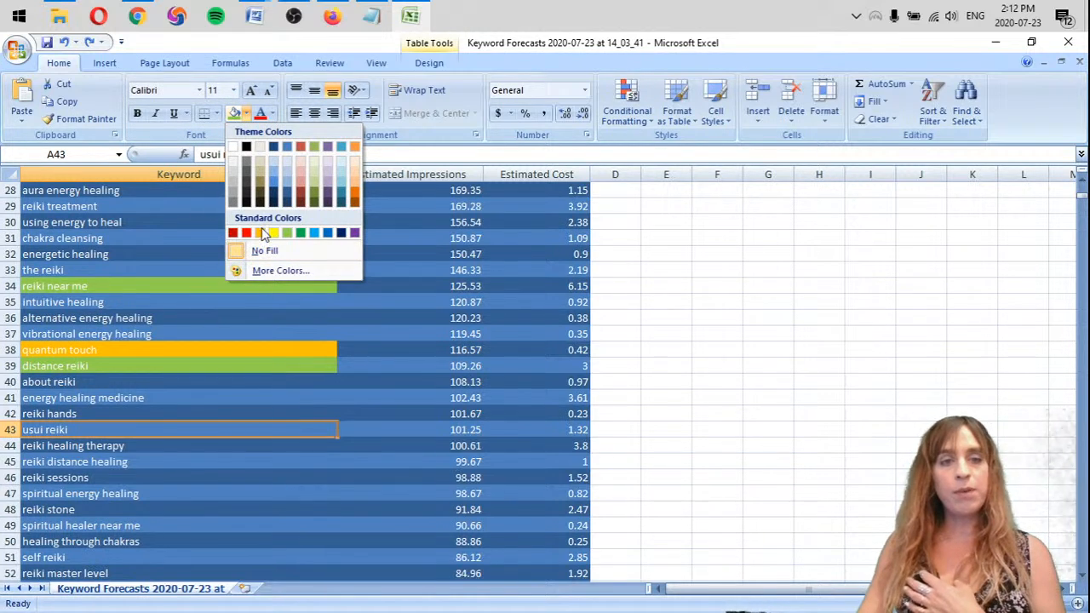
left_click(109, 463)
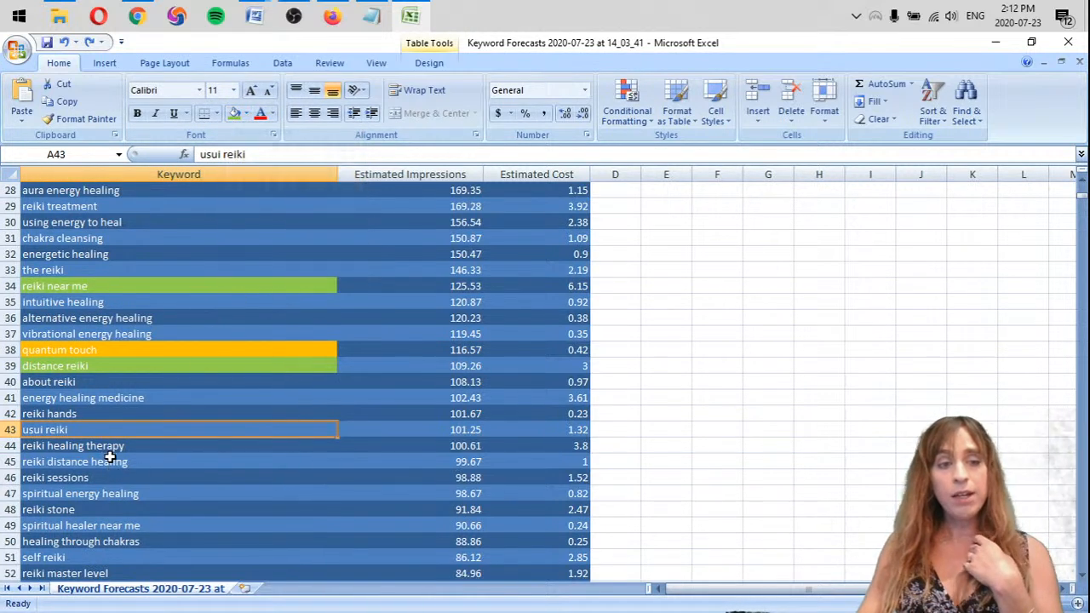
Look through the lower-ranked keywords further down the table and return to the highlighted keywords
scroll(151, 426, "down", 5)
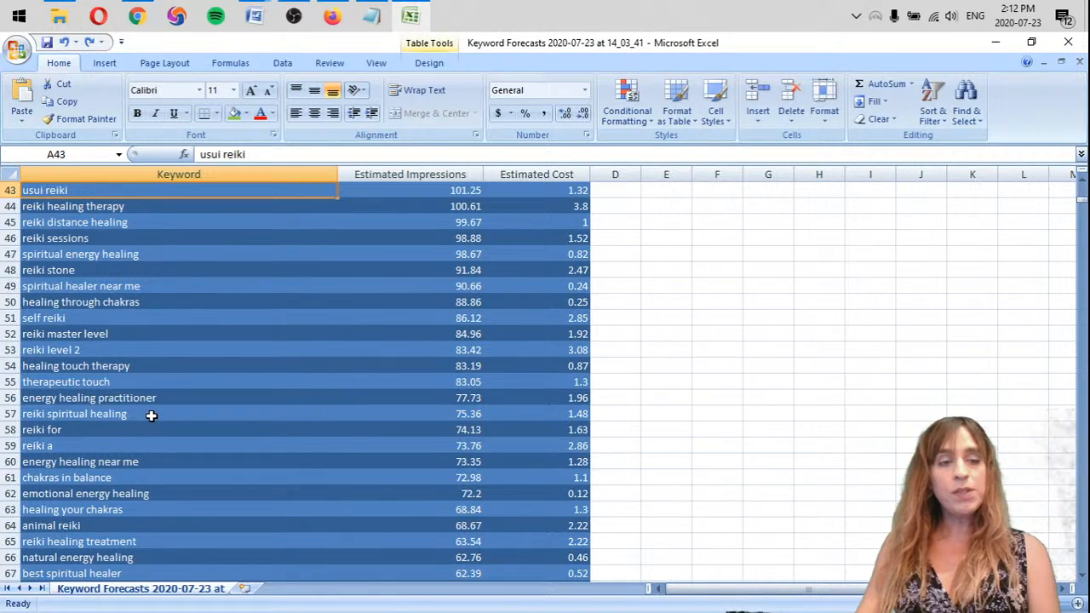
scroll(151, 415, "down", 11)
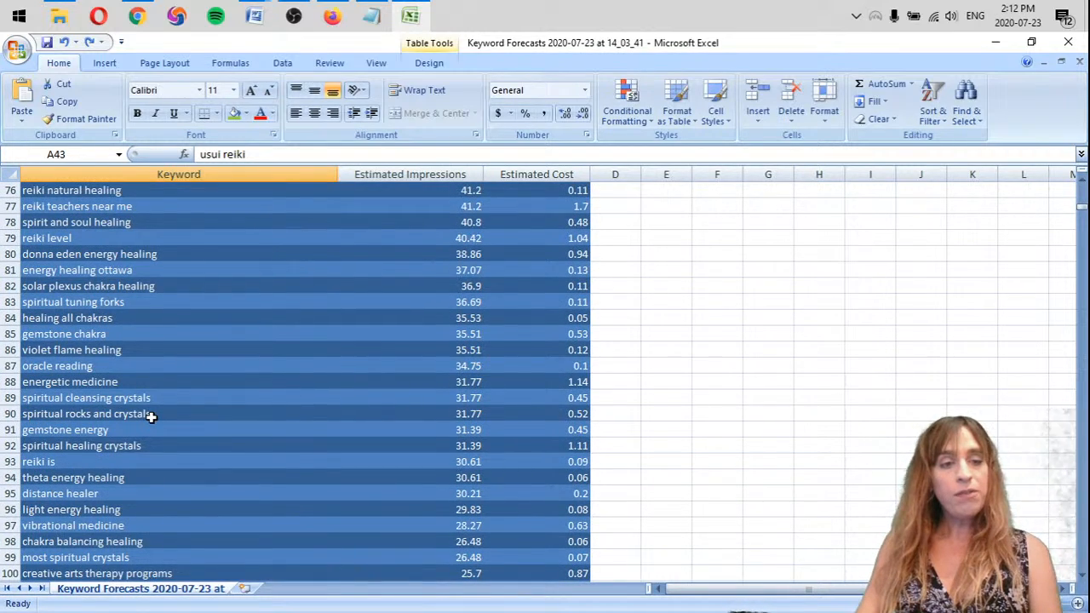
scroll(150, 416, "down", 10)
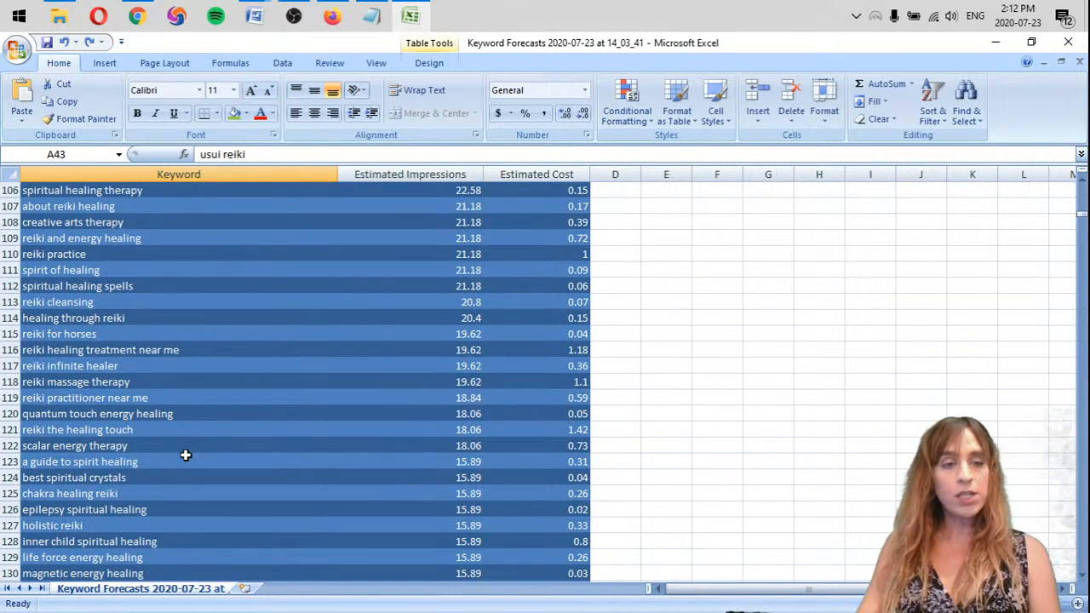
scroll(155, 438, "down", 13)
scroll(155, 439, "up", 6)
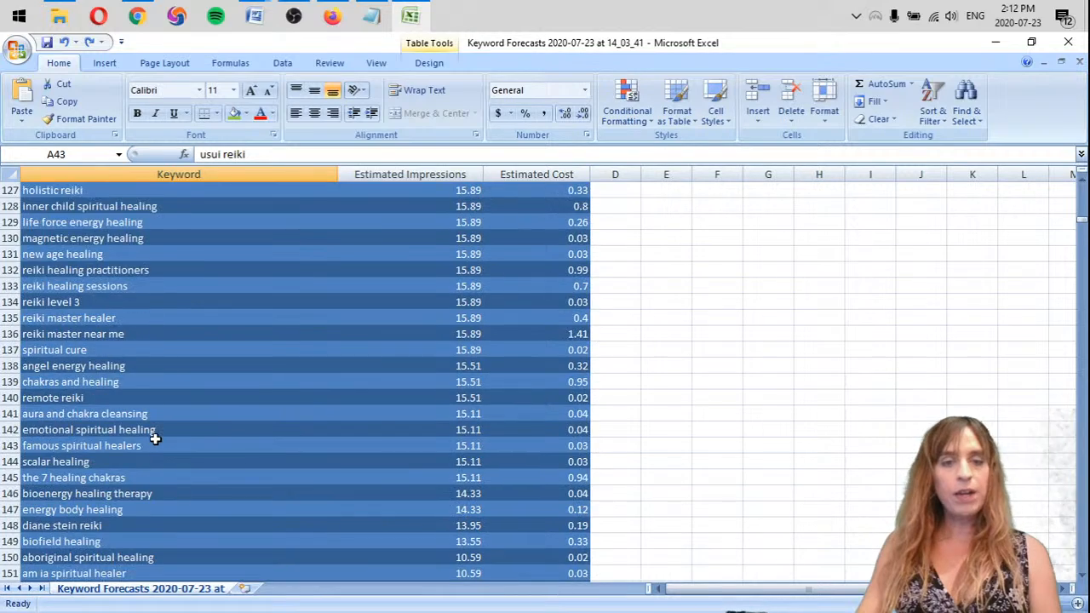
scroll(155, 439, "up", 20)
scroll(142, 370, "down", 3)
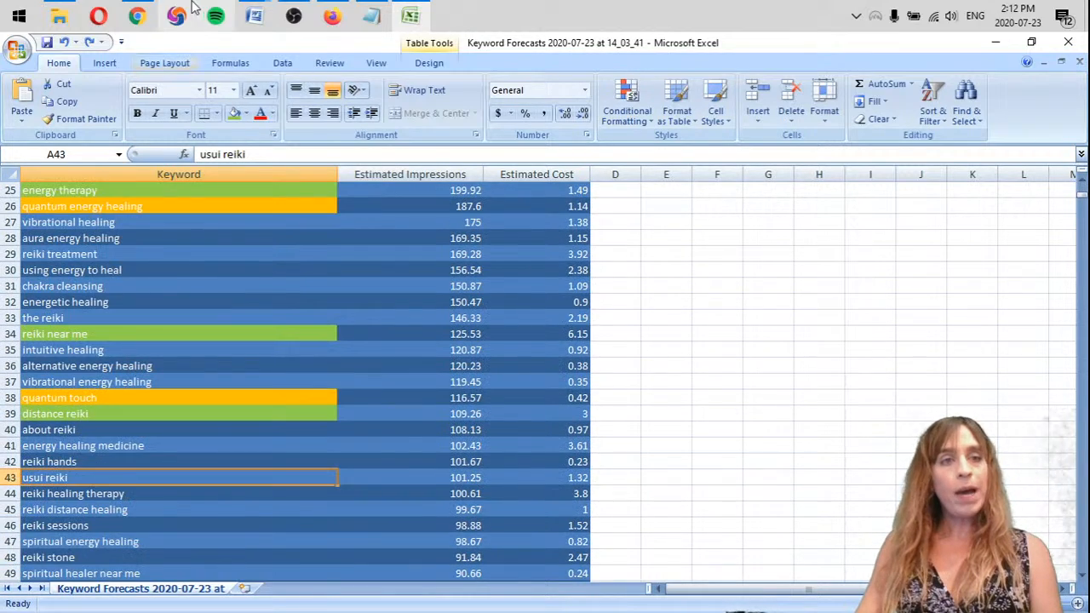
Switch to the Google Ads keyword plan in Chrome, search the page for "tar" and open the keyword ideas
left_click(137, 15)
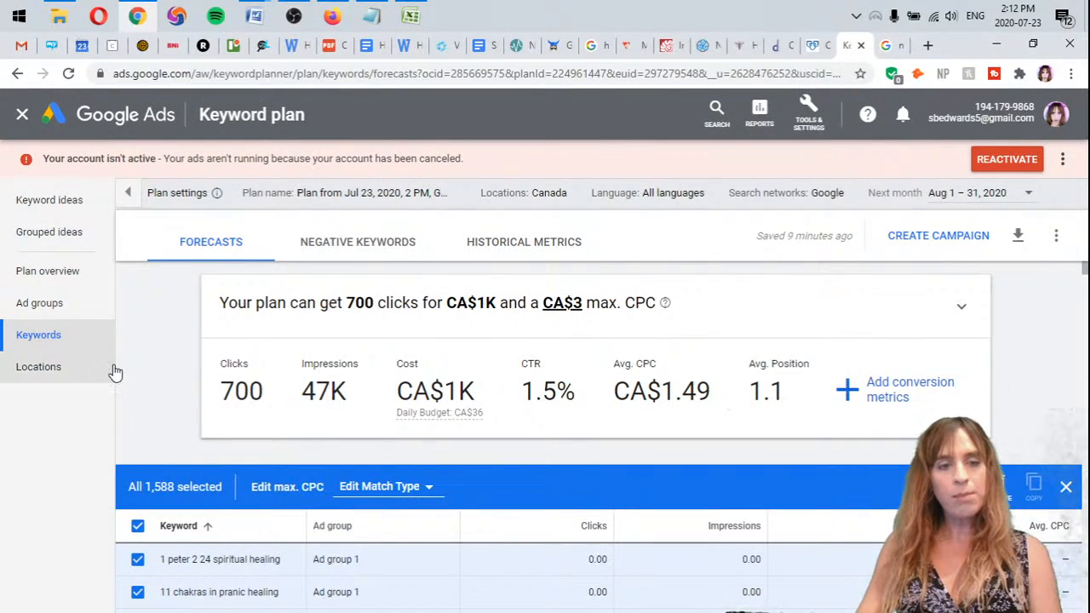
key("ctrl+f")
type("t")
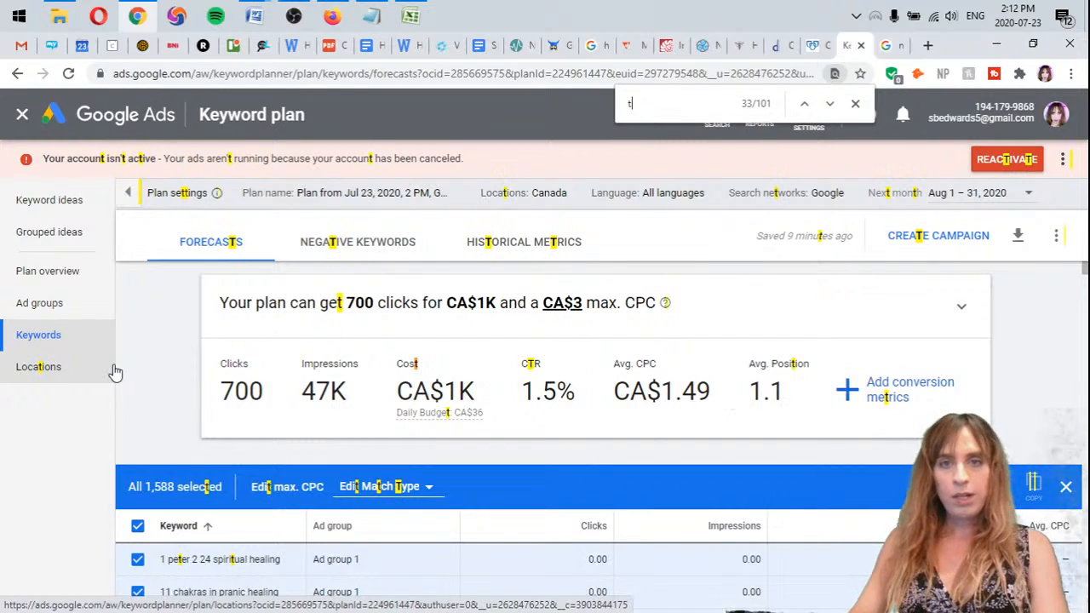
type("ar")
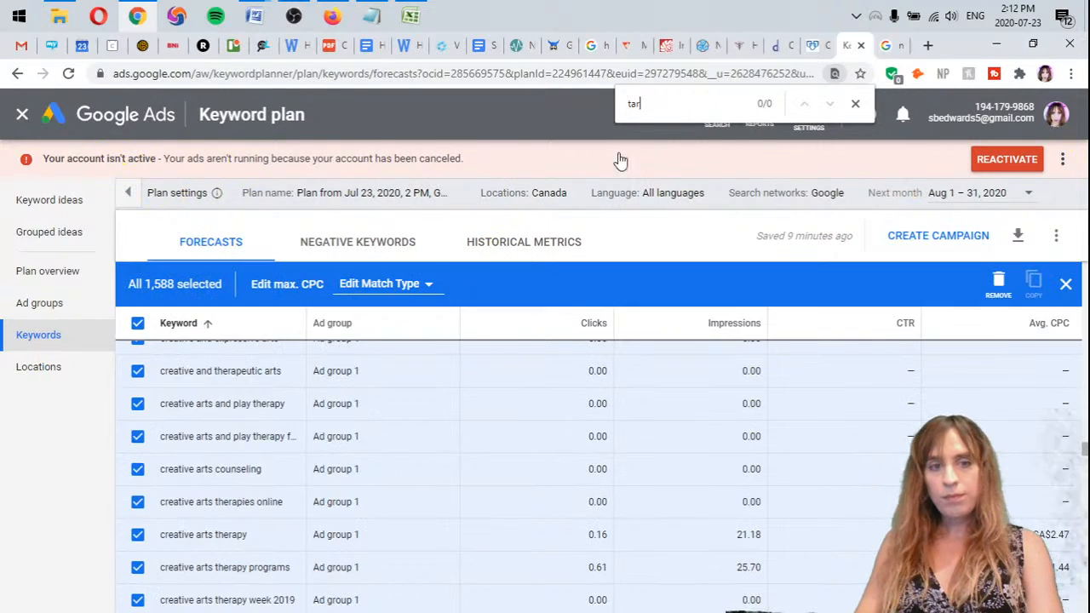
left_click(58, 203)
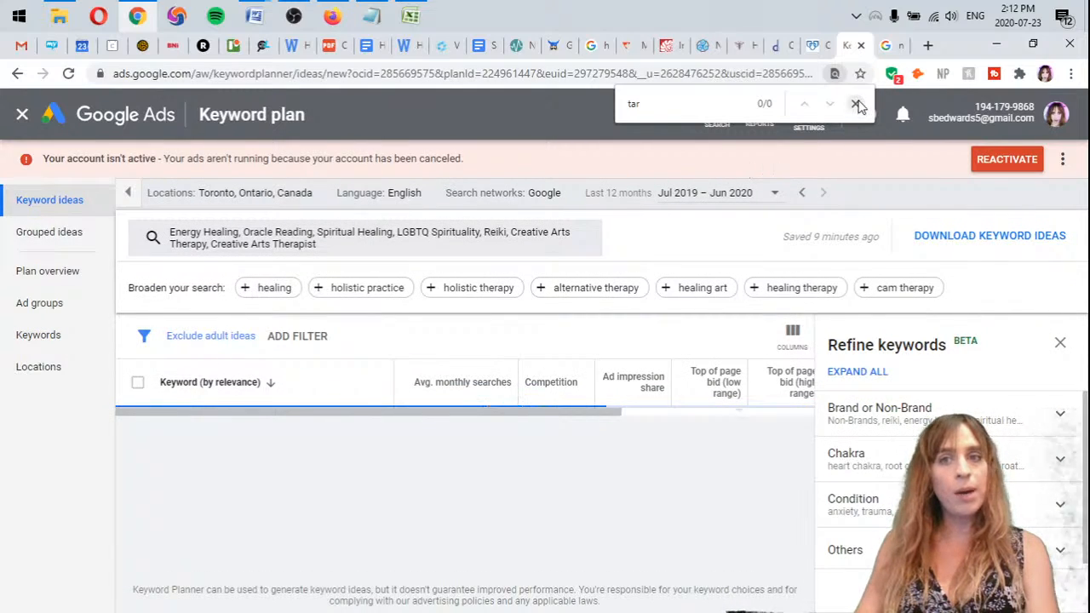
Search the keyword ideas page for "taro" and look through the listed ideas
key("Escape")
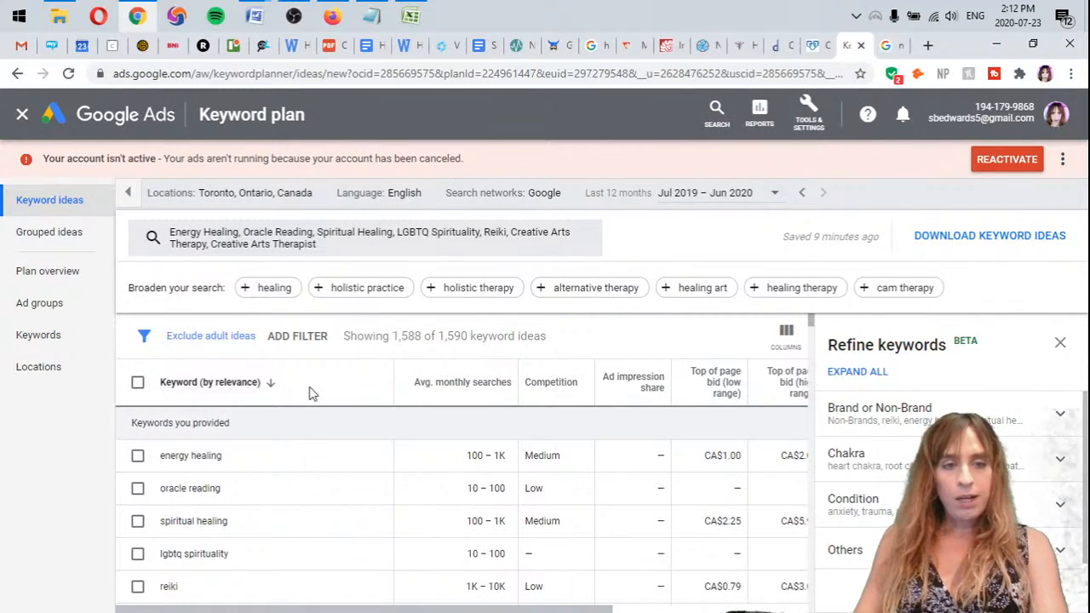
key("ctrl+f")
type("arot")
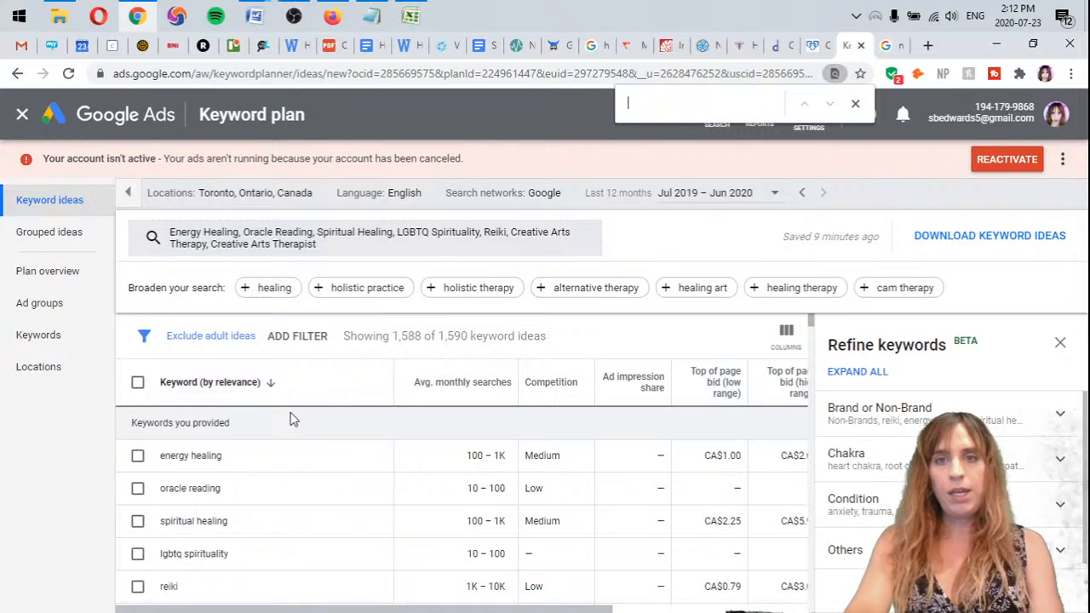
key("ctrl+plus")
type("tar")
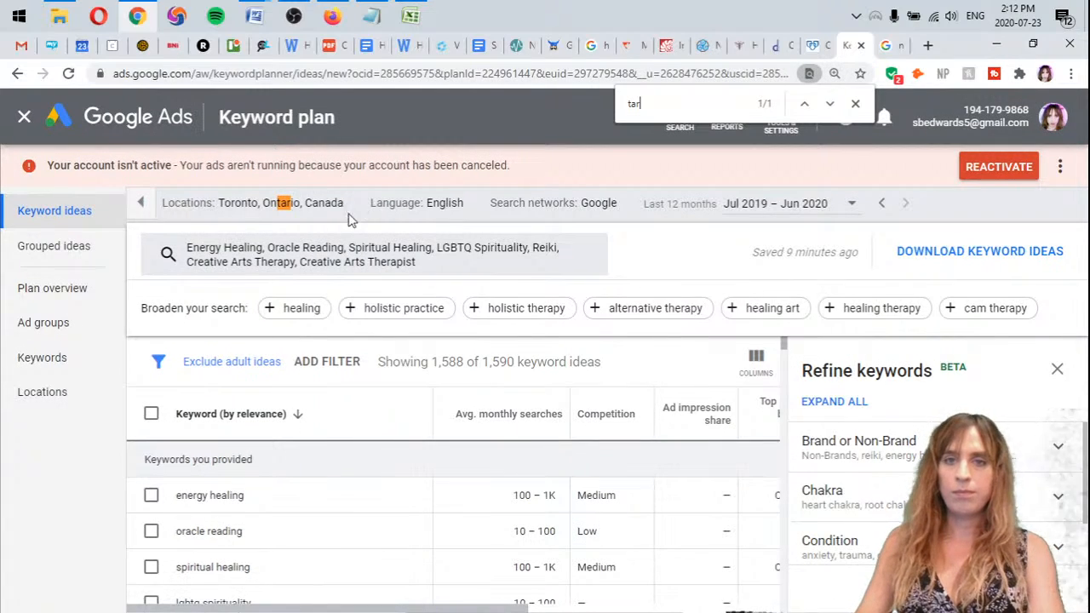
type("o")
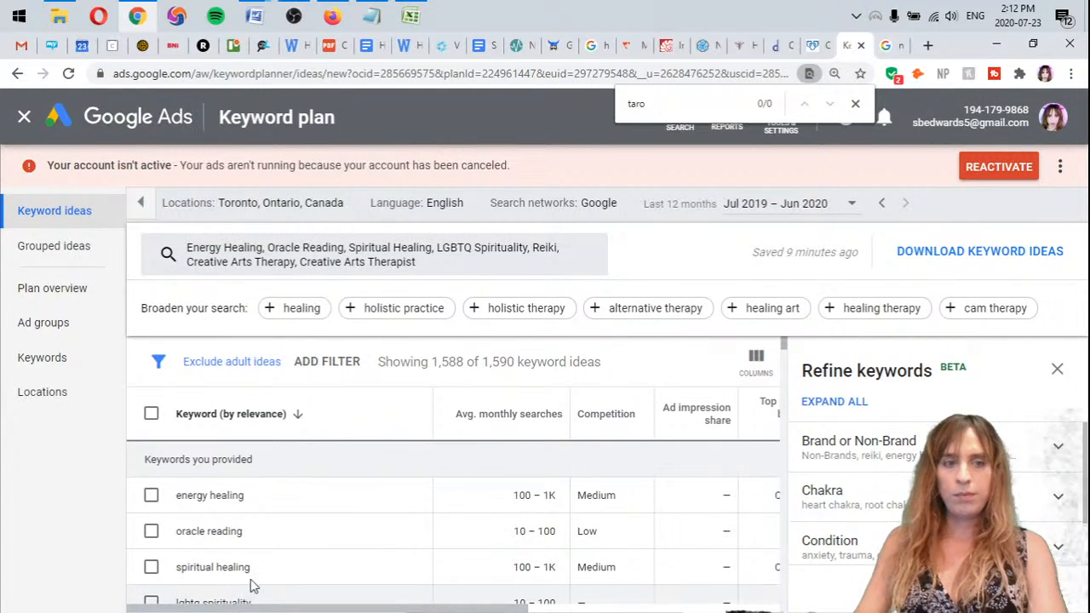
scroll(396, 469, "down", 5)
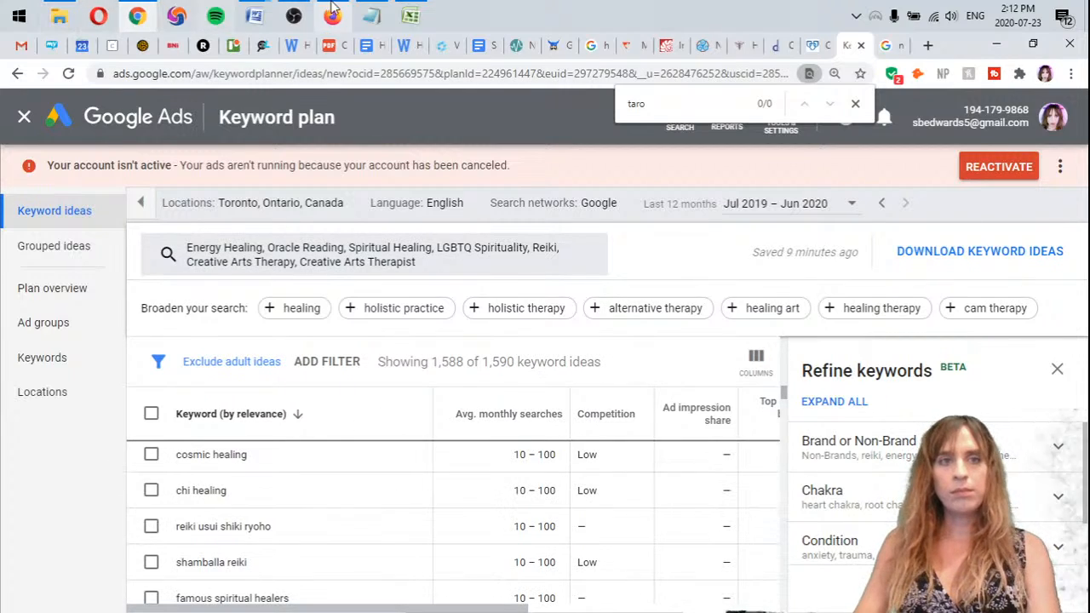
Switch to the Keyword Forecasts workbook in Excel, find "tarot" among the keywords and return to the start of the table
left_click(412, 17)
left_click(656, 363)
key("ctrl+f")
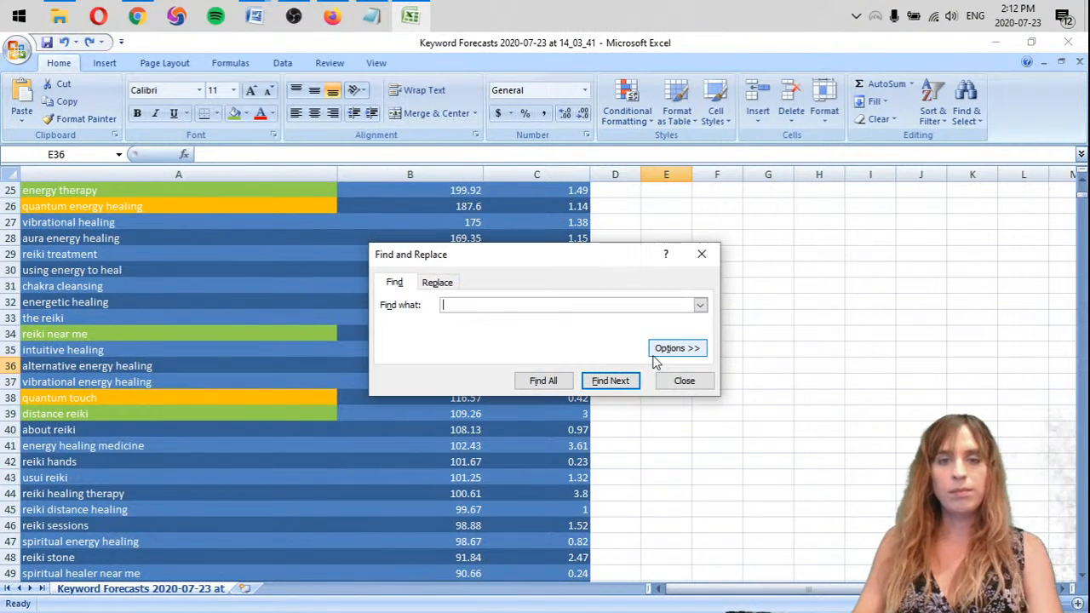
type("tarot")
key("Return")
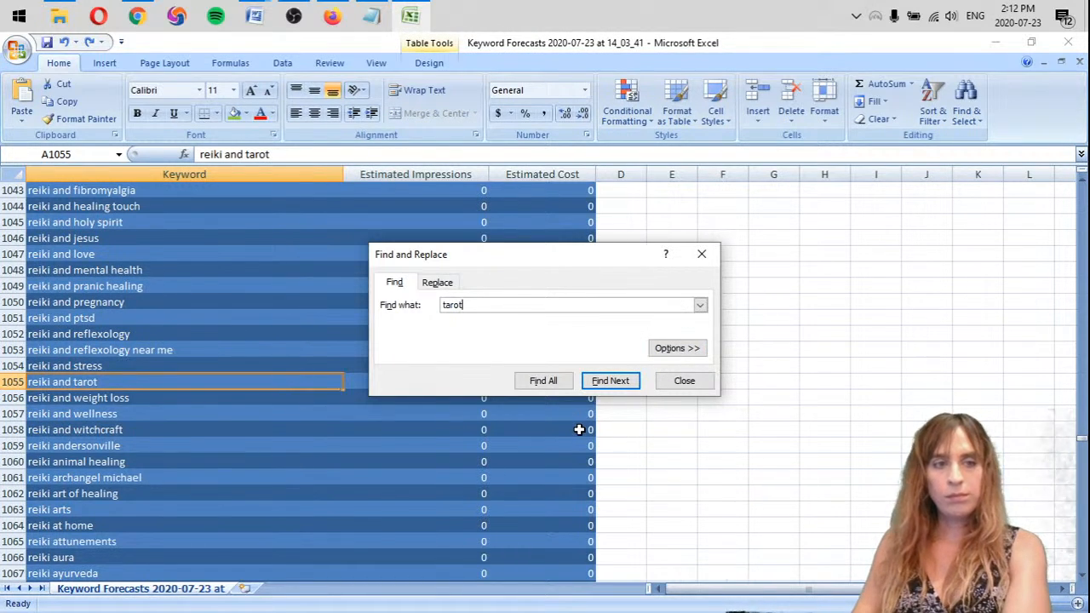
left_click(684, 381)
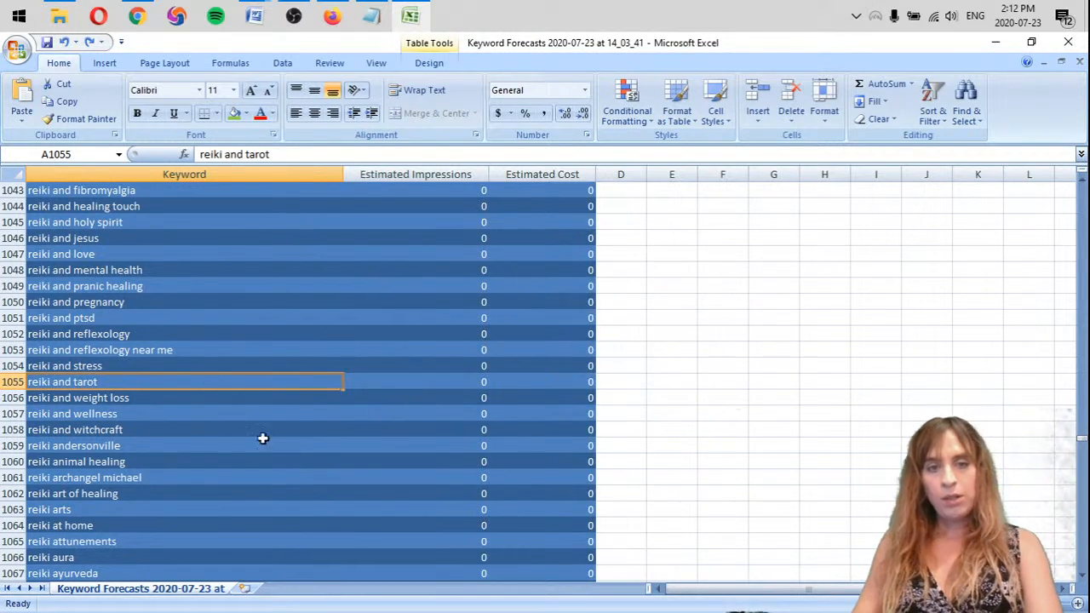
scroll(291, 458, "up", 20)
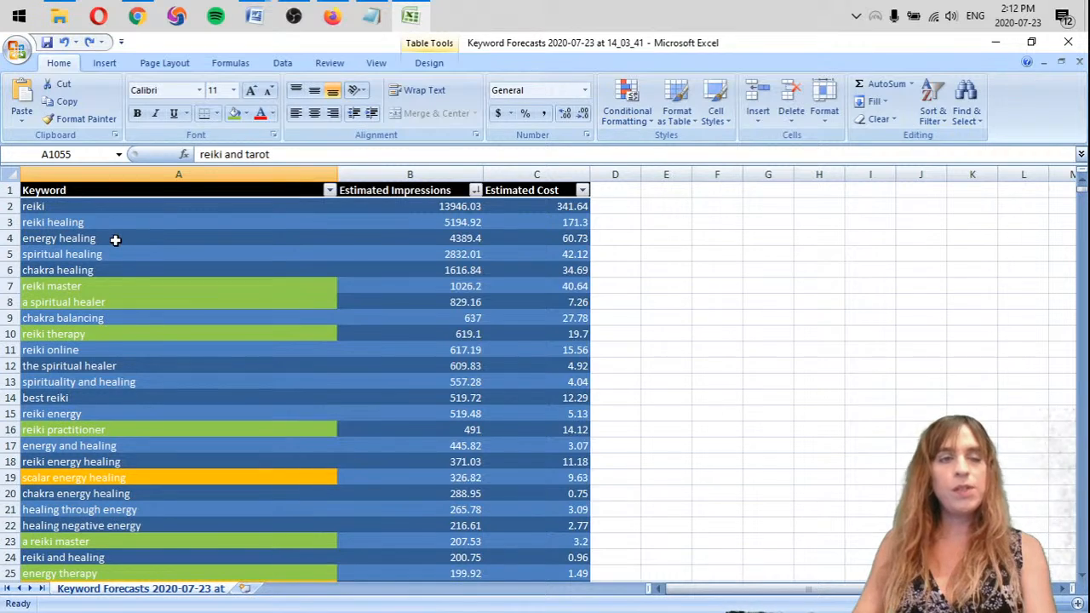
Switch back to the Google Ads keyword plan and remove all seven search keywords, from Energy Healing to Creative Arts Therapist
key("alt+Tab")
left_click(443, 218)
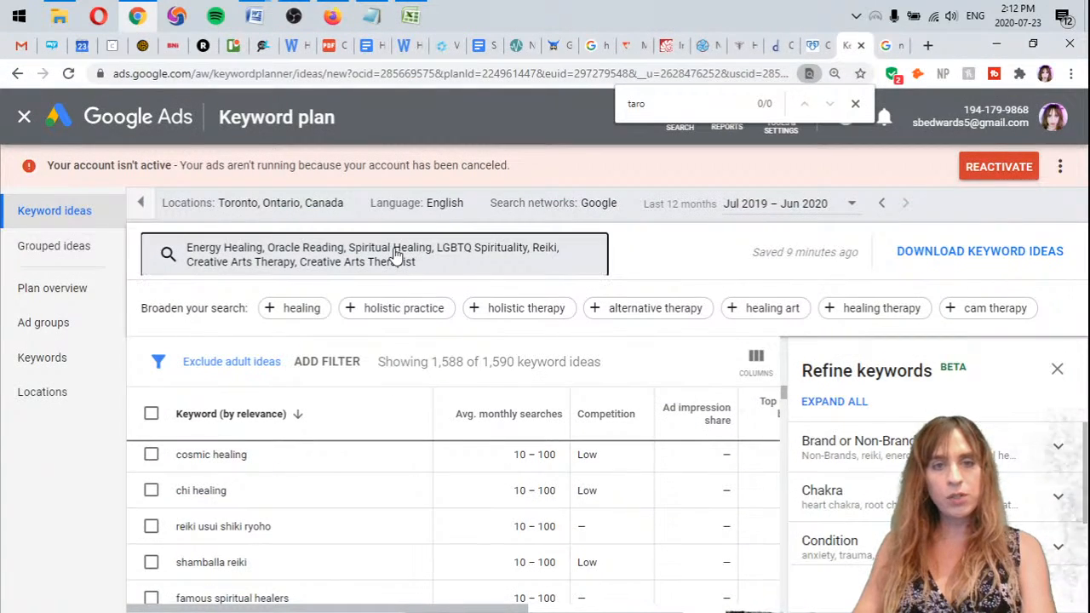
left_click(396, 256)
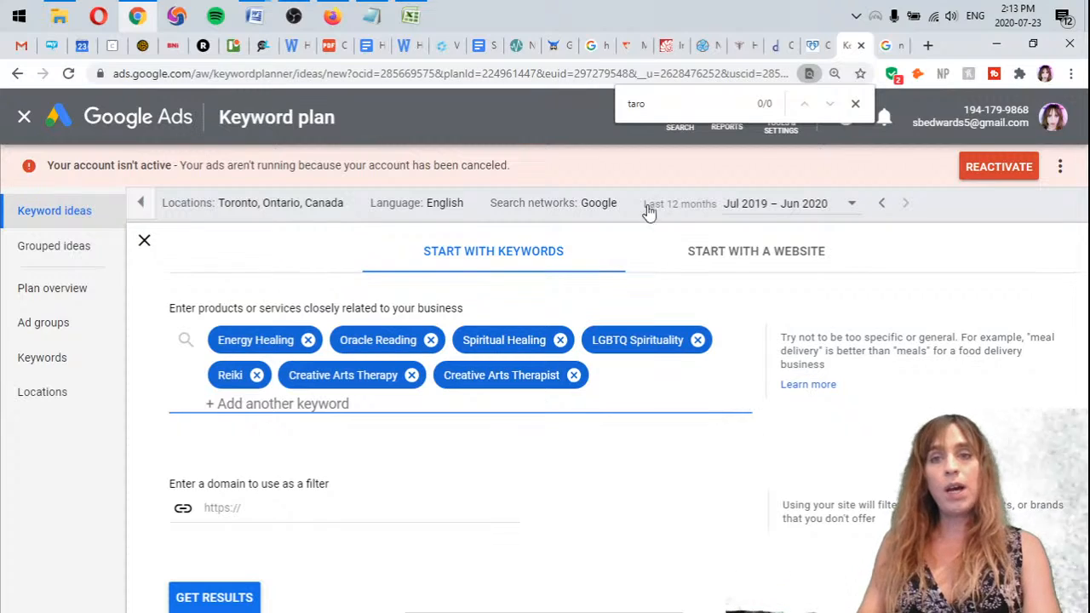
left_click(855, 103)
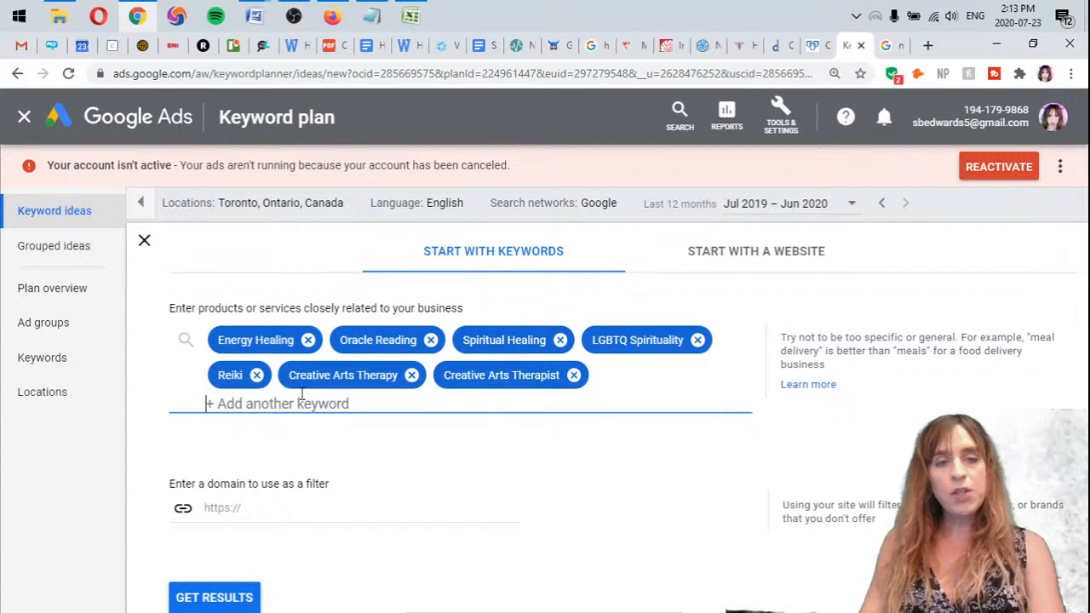
left_click(308, 339)
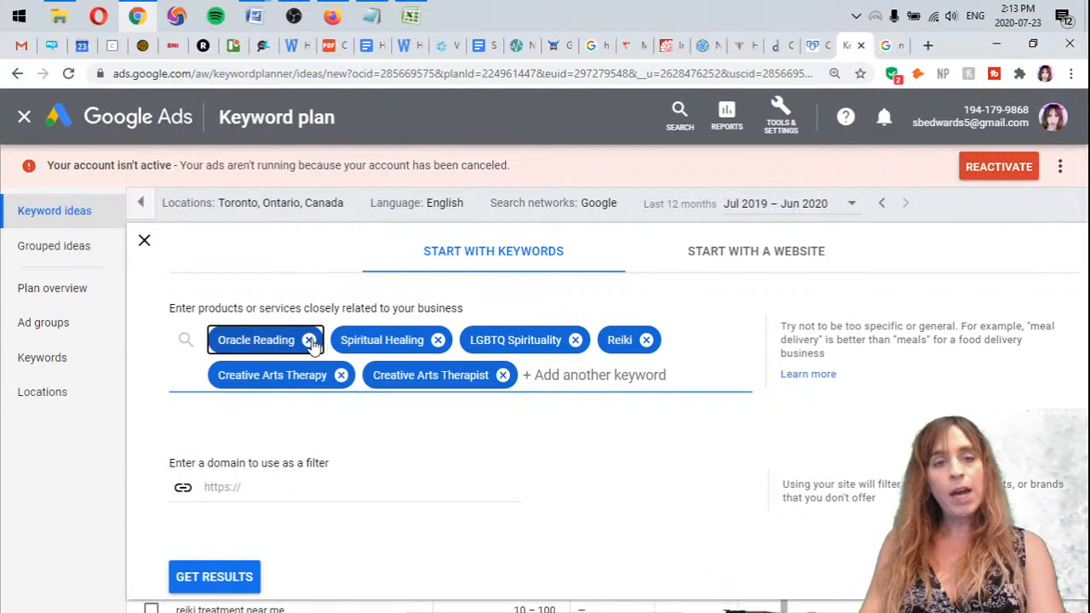
left_click(309, 340)
left_click(314, 340)
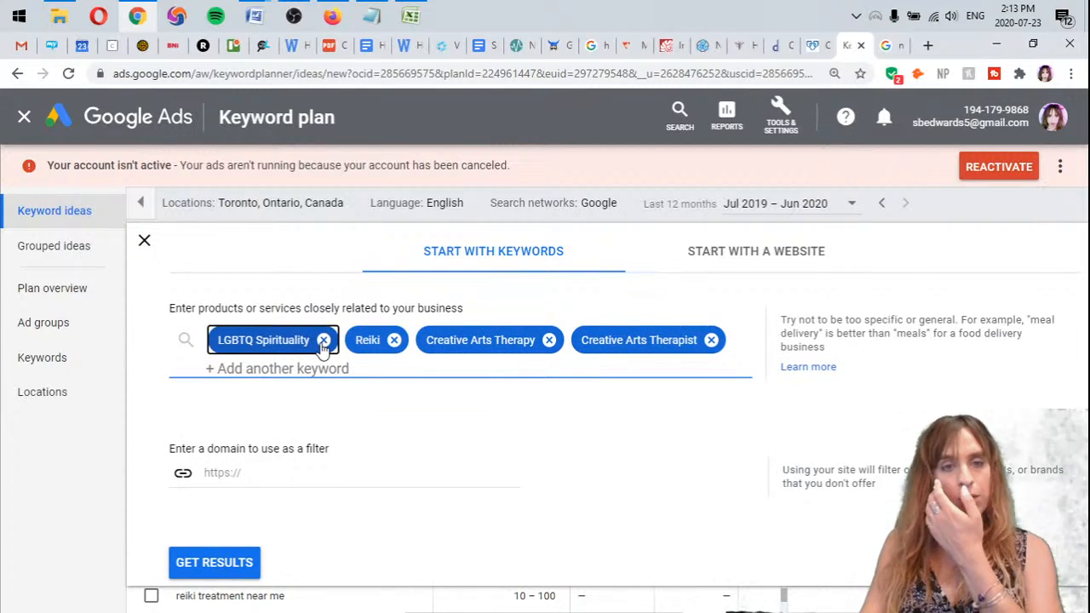
left_click(324, 341)
left_click(260, 340)
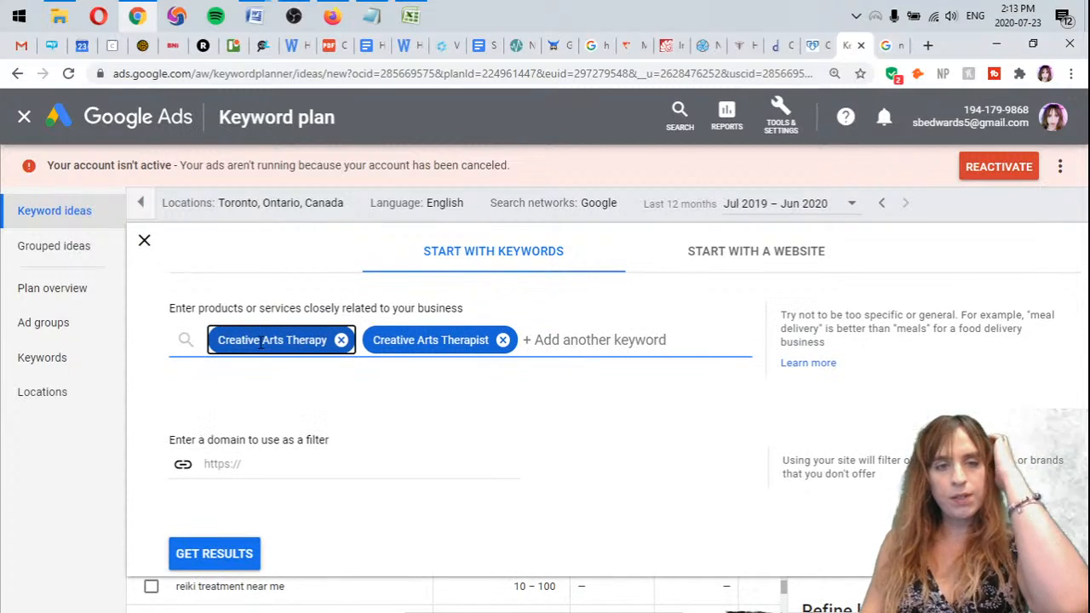
left_click(340, 341)
left_click(348, 340)
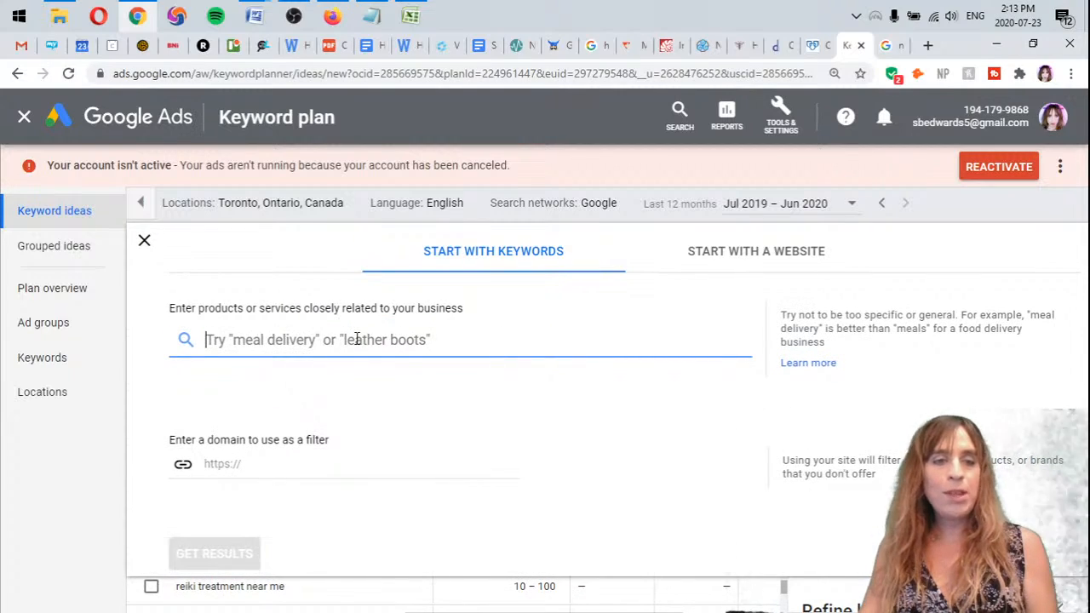
Request keyword ideas for "tarot card reading"
type("tarot card r")
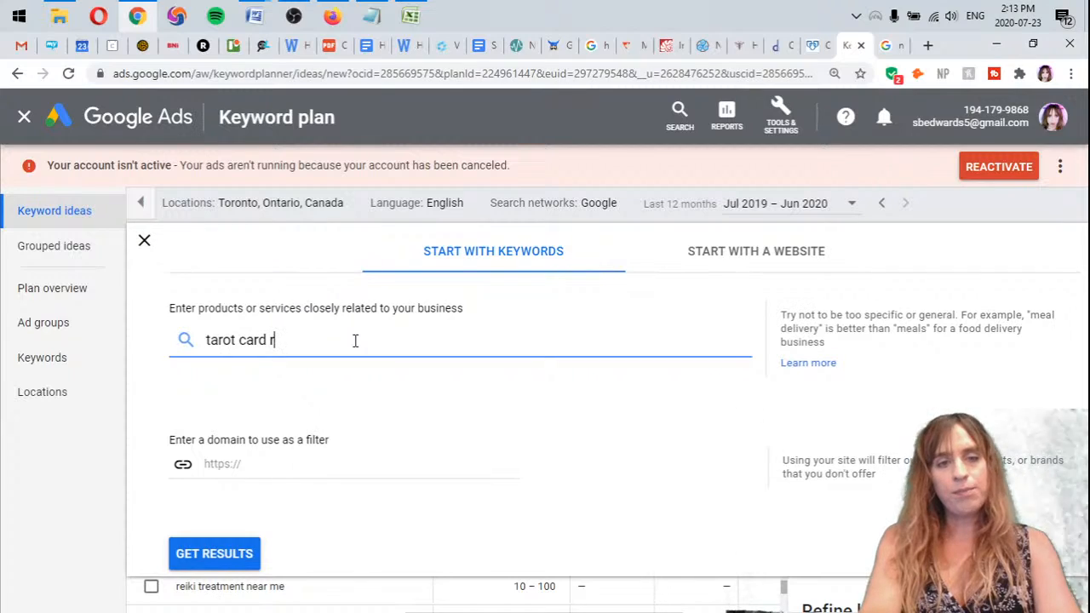
type("eading")
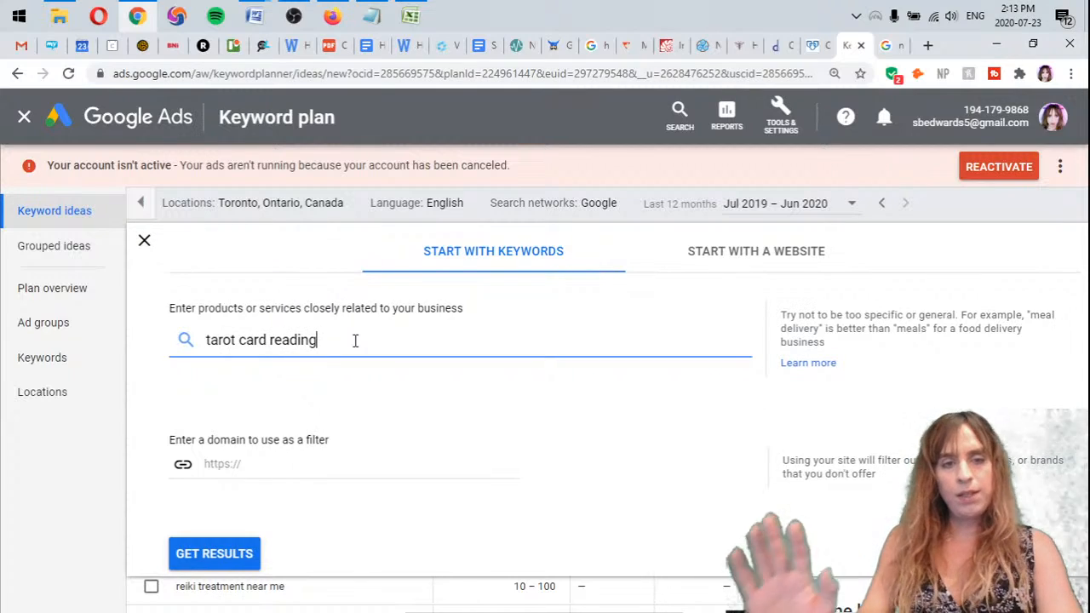
left_click(237, 564)
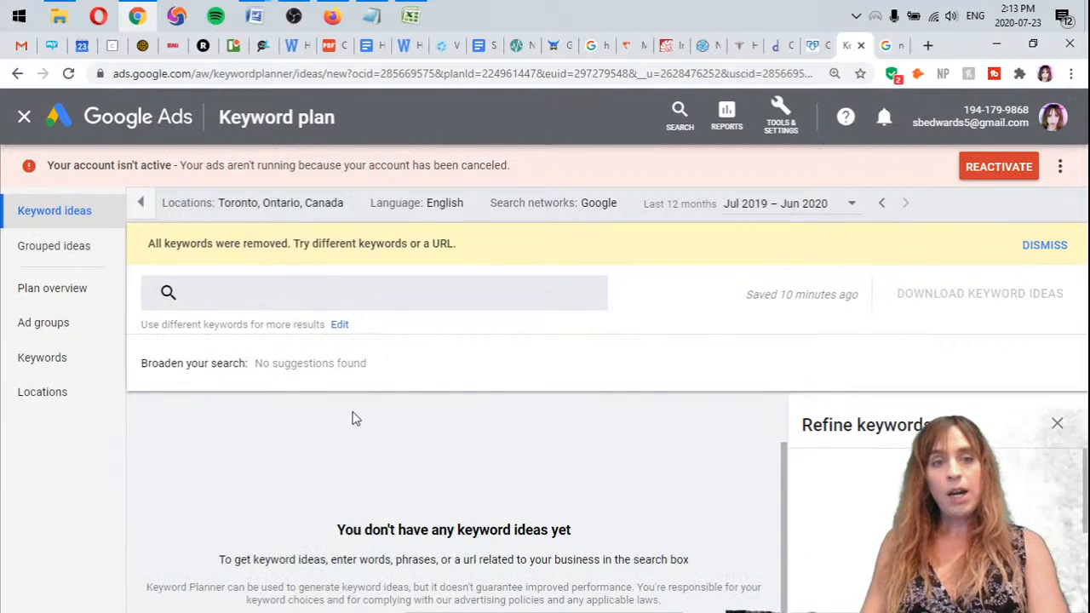
left_click_drag(204, 244, 452, 245)
left_click(452, 244)
left_click_drag(338, 243, 151, 247)
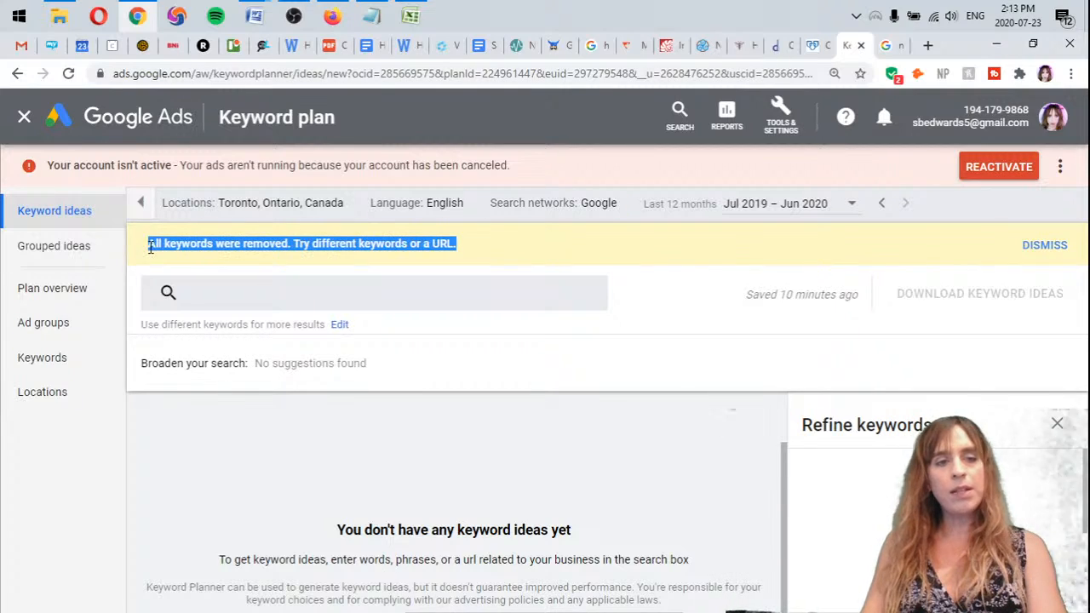
left_click(312, 247)
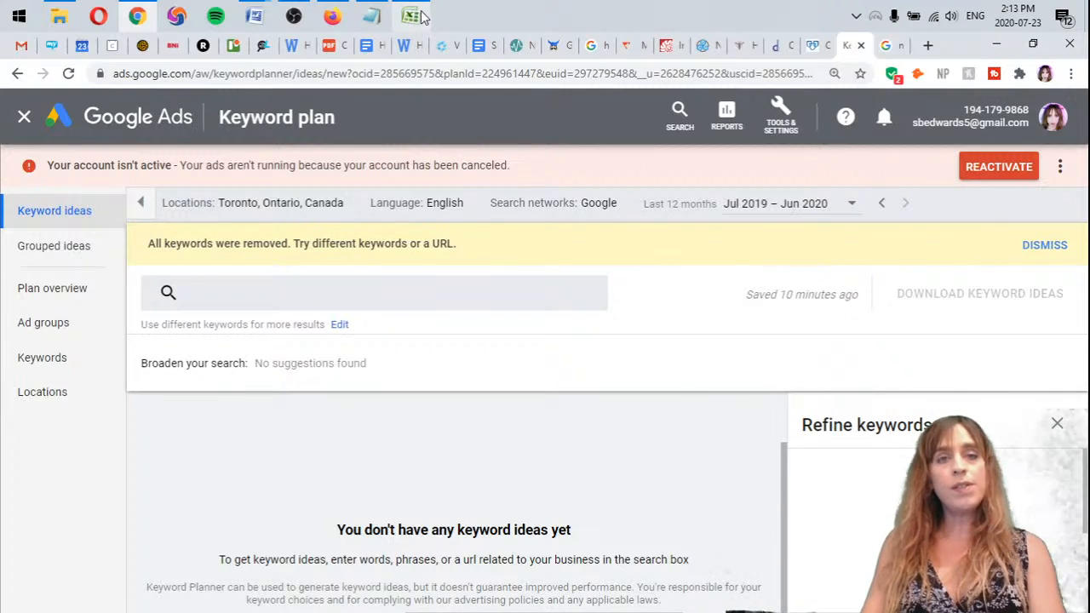
mouse_move(420, 14)
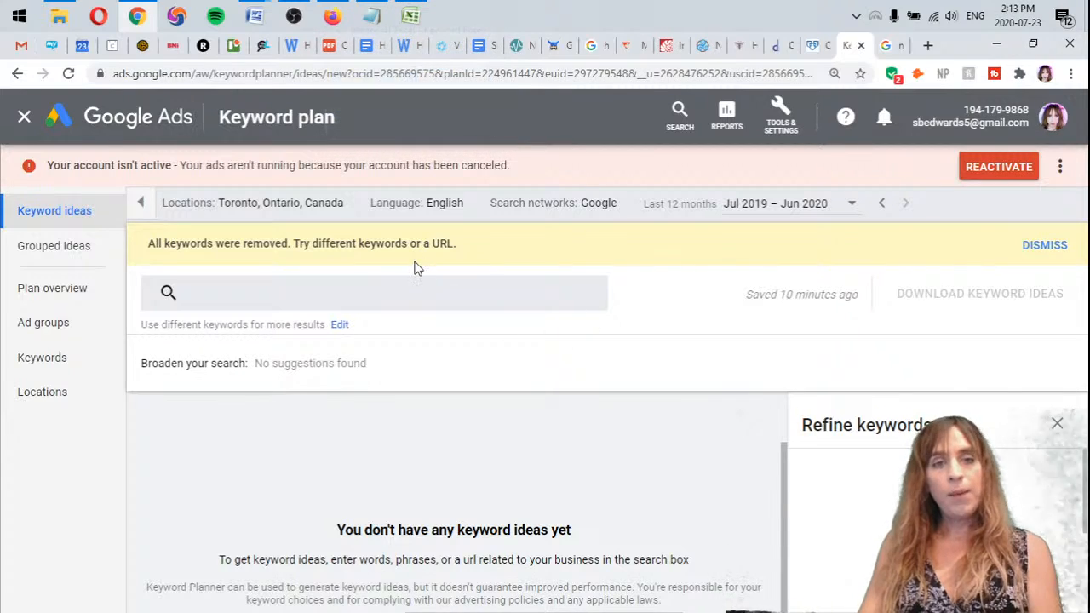
Get keyword ideas for "bitcoin" and clear that keyword from the search again
left_click(249, 294)
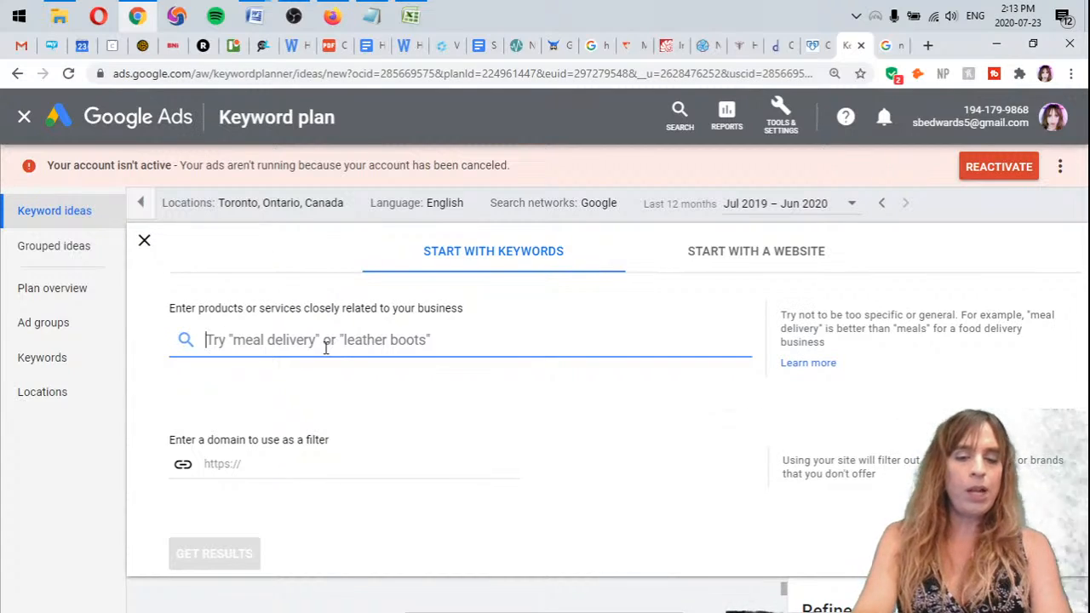
type("bitcoin")
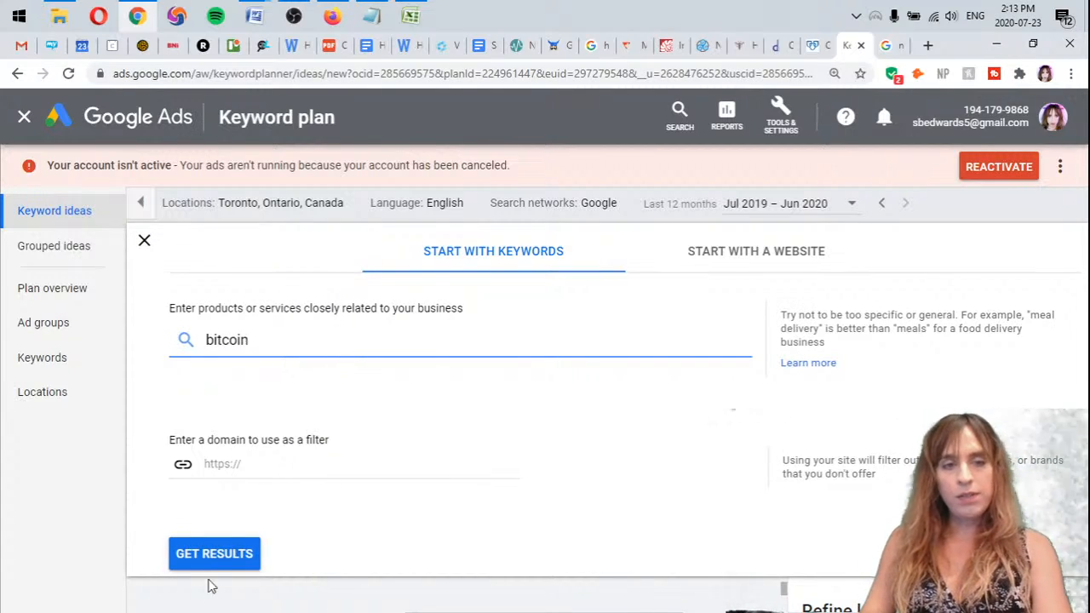
left_click(224, 553)
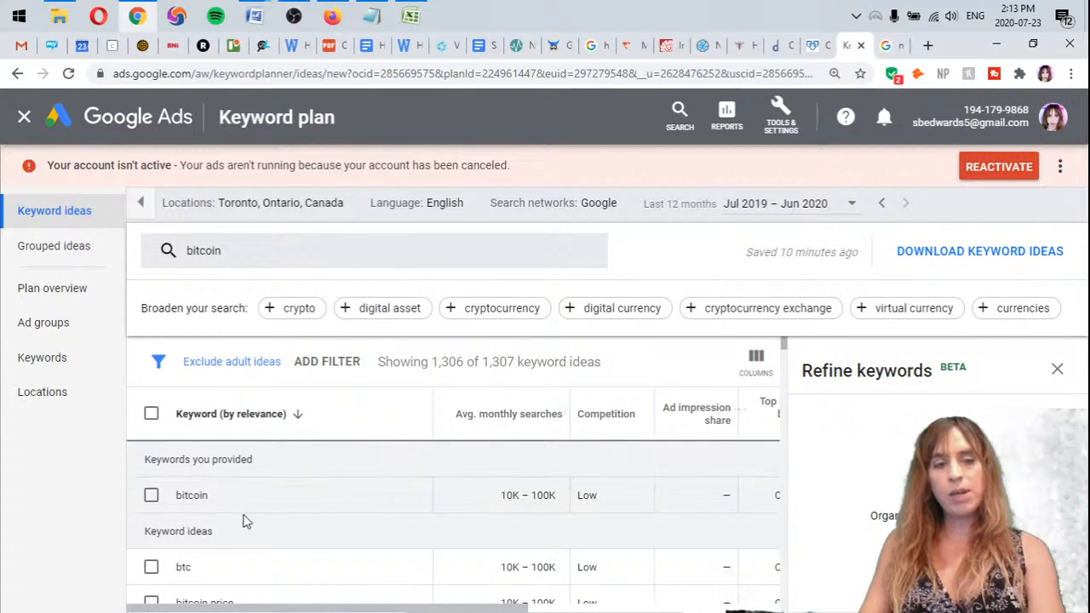
left_click(266, 266)
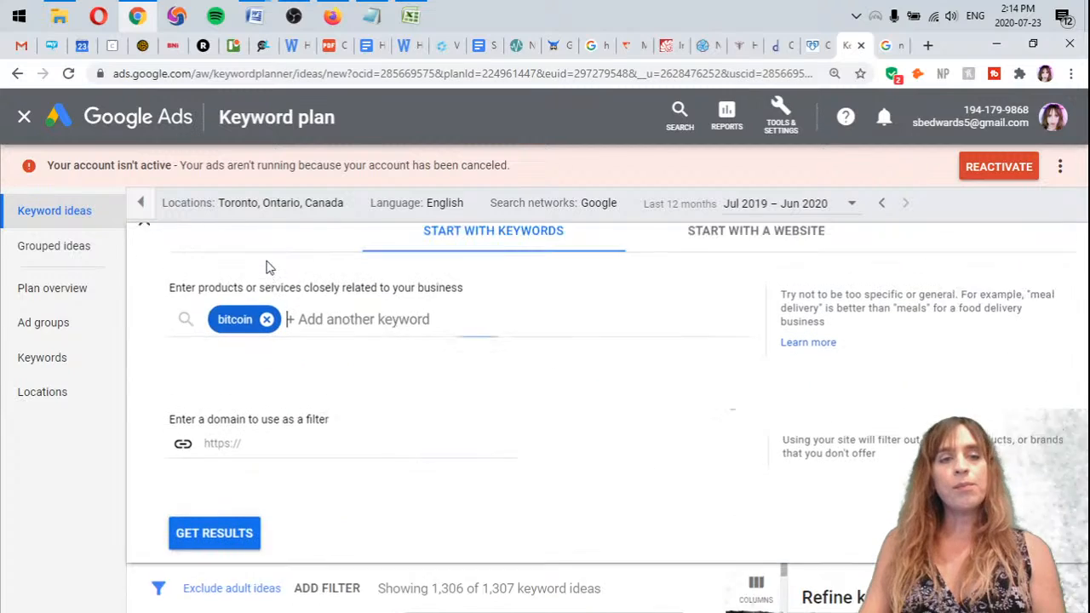
left_click(266, 339)
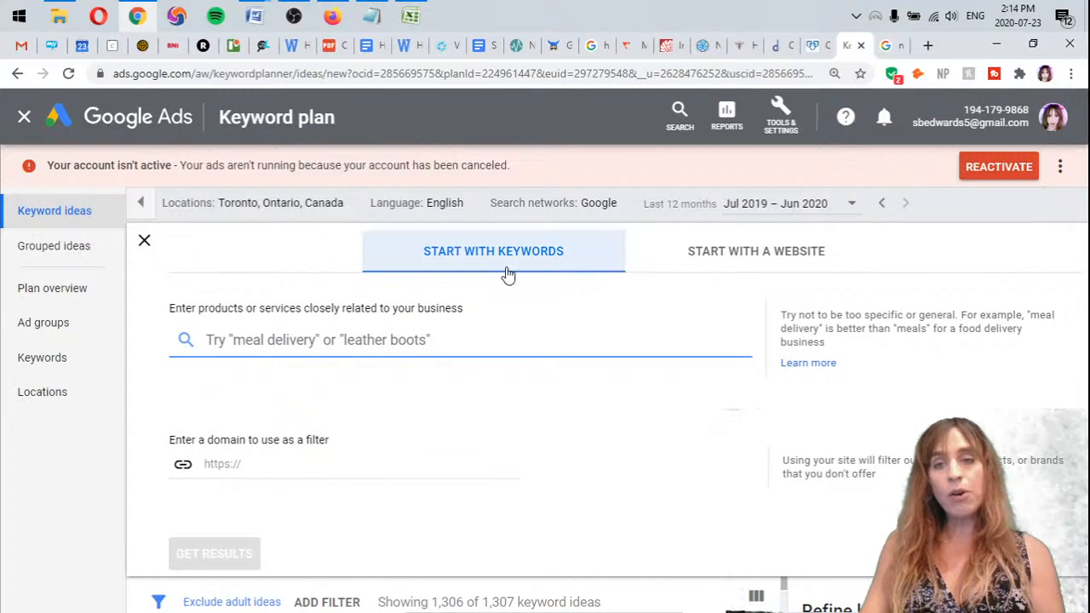
Switch to the Keyword Forecasts workbook in Excel and examine the unhighlighted keywords from "about reiki" onward
left_click(419, 16)
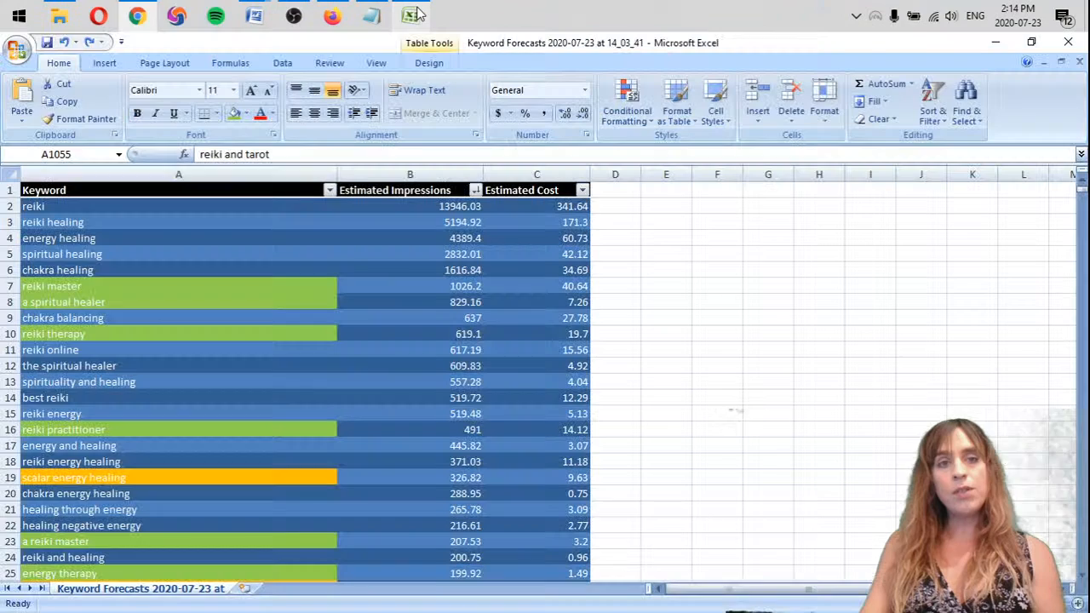
scroll(149, 487, "down", 12)
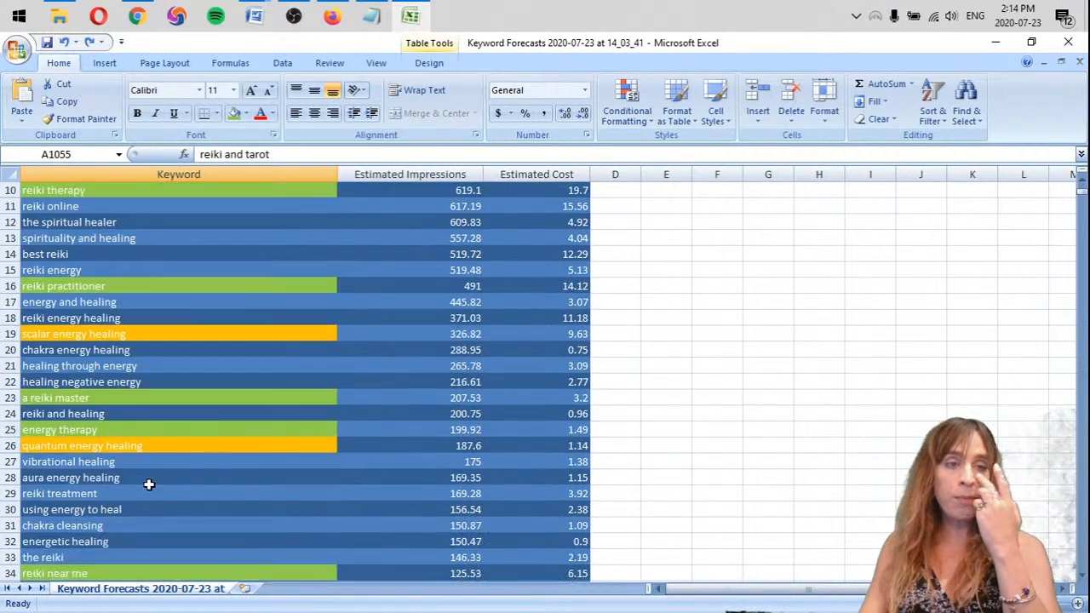
scroll(149, 492, "up", 5)
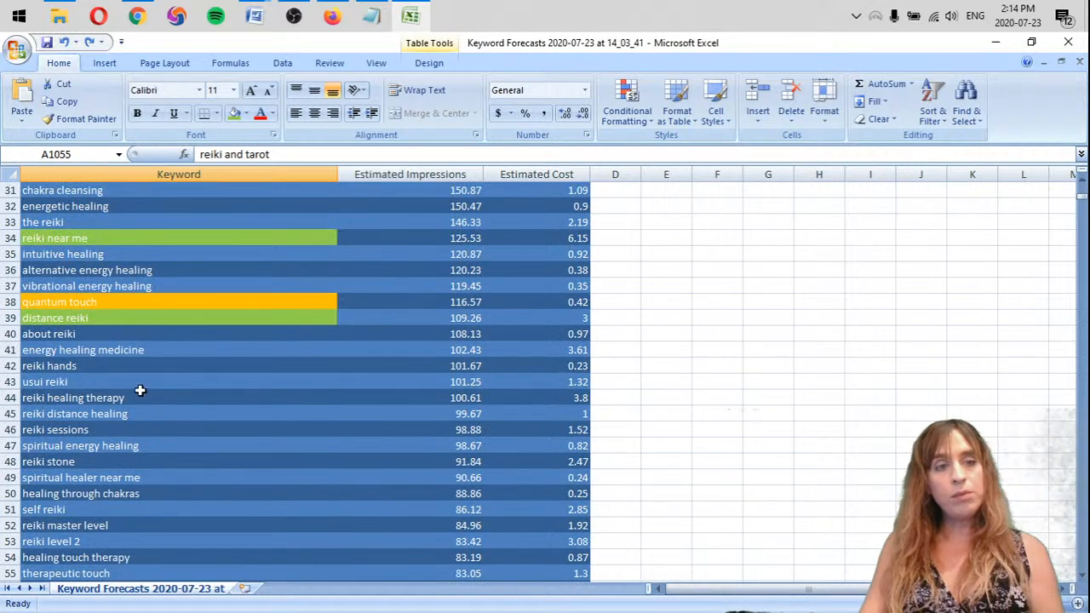
left_click(177, 329)
scroll(178, 332, "down", 5)
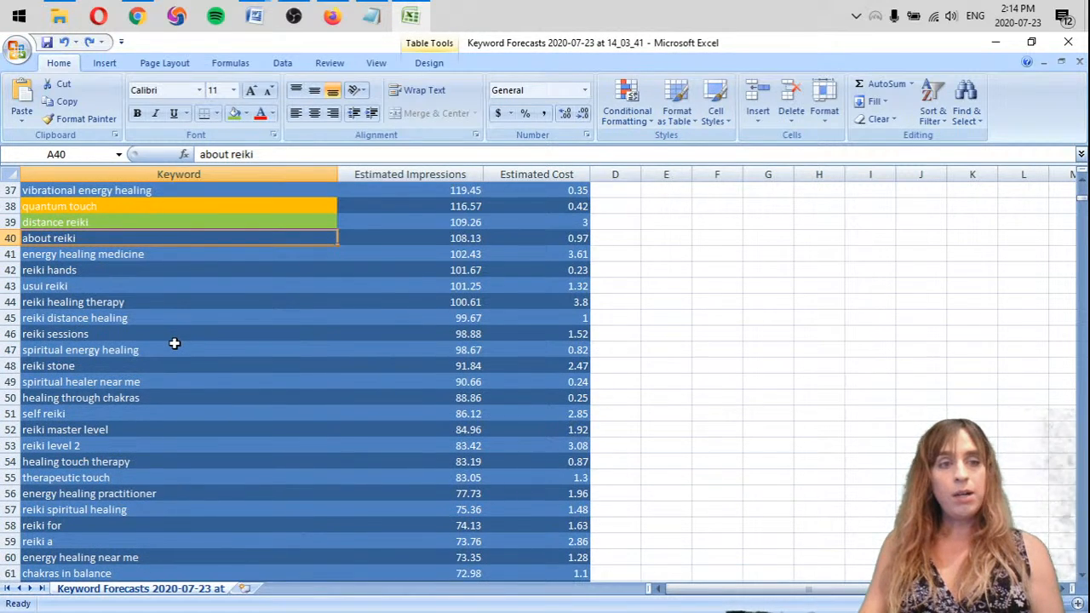
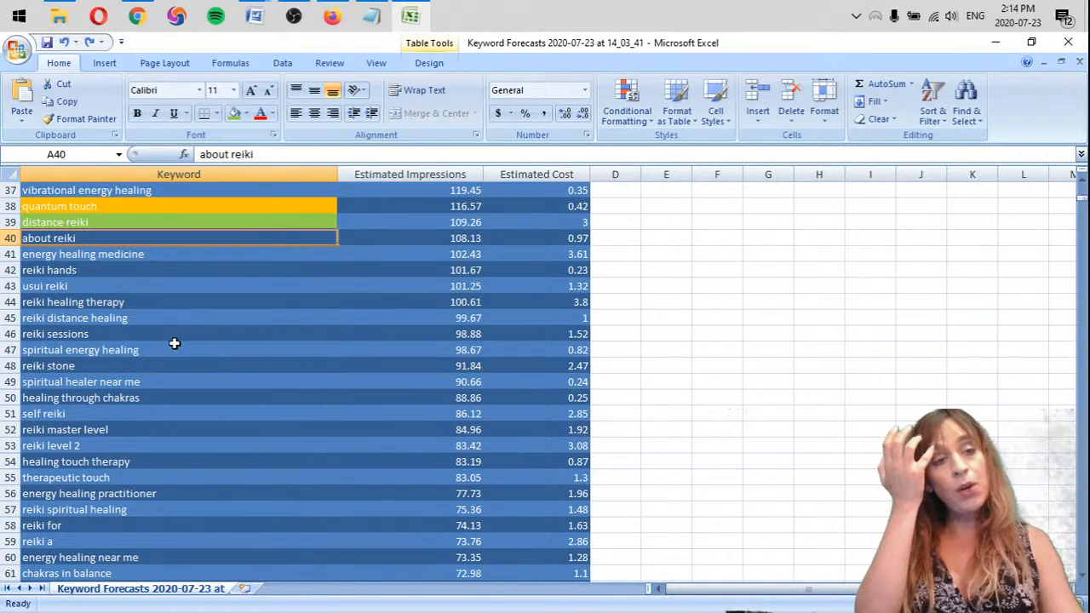
Highlight the keyword "usui reiki" with an orange fill
left_click(57, 286)
left_click(234, 114)
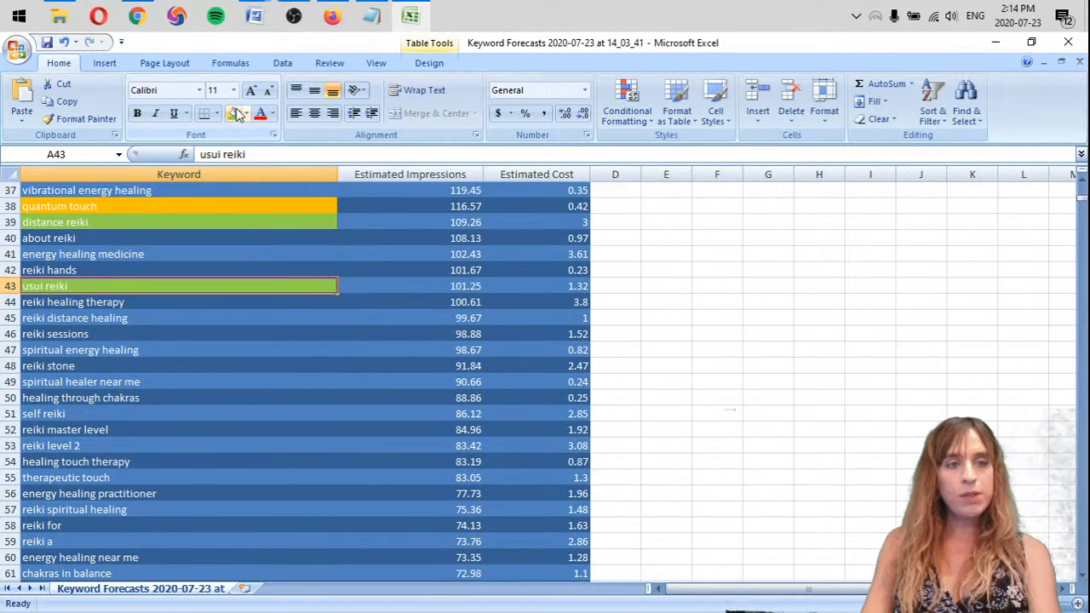
left_click(246, 114)
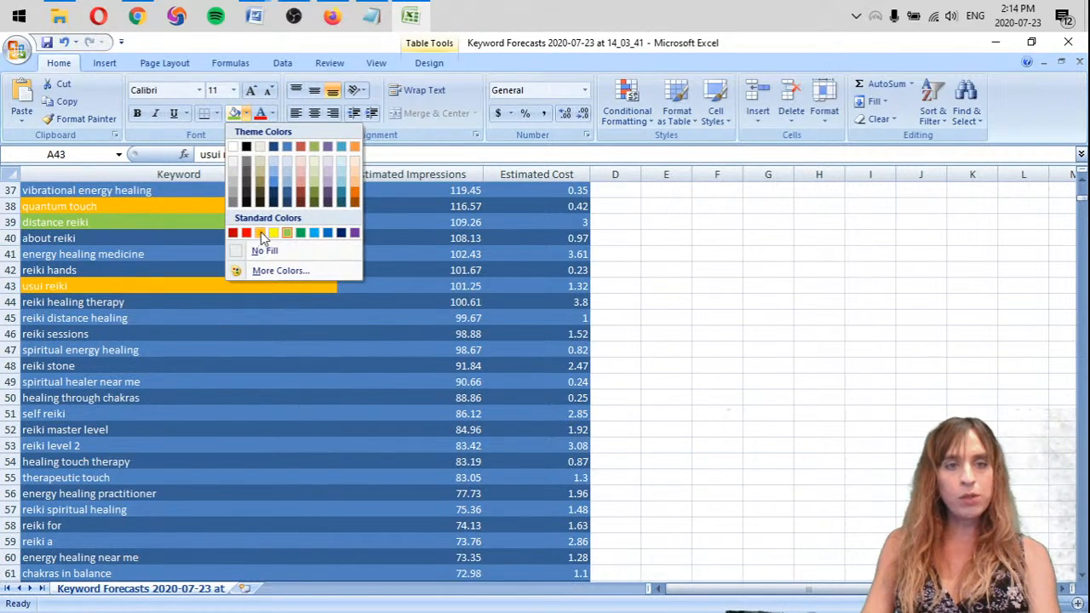
left_click(260, 233)
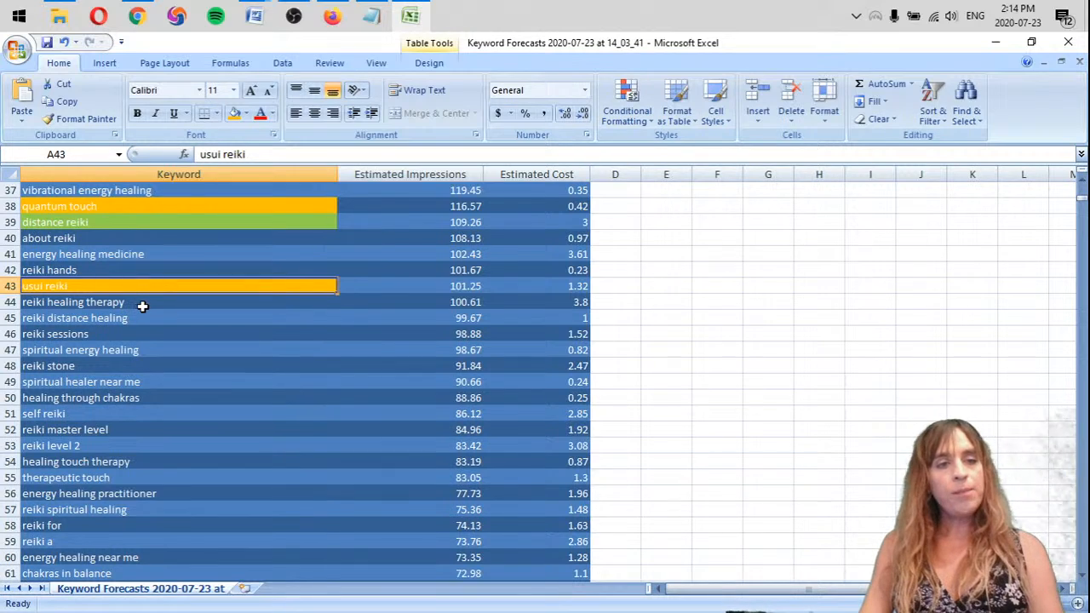
Fill the keywords "reiki distance healing" and "reiki sessions" with light green
left_click(142, 305)
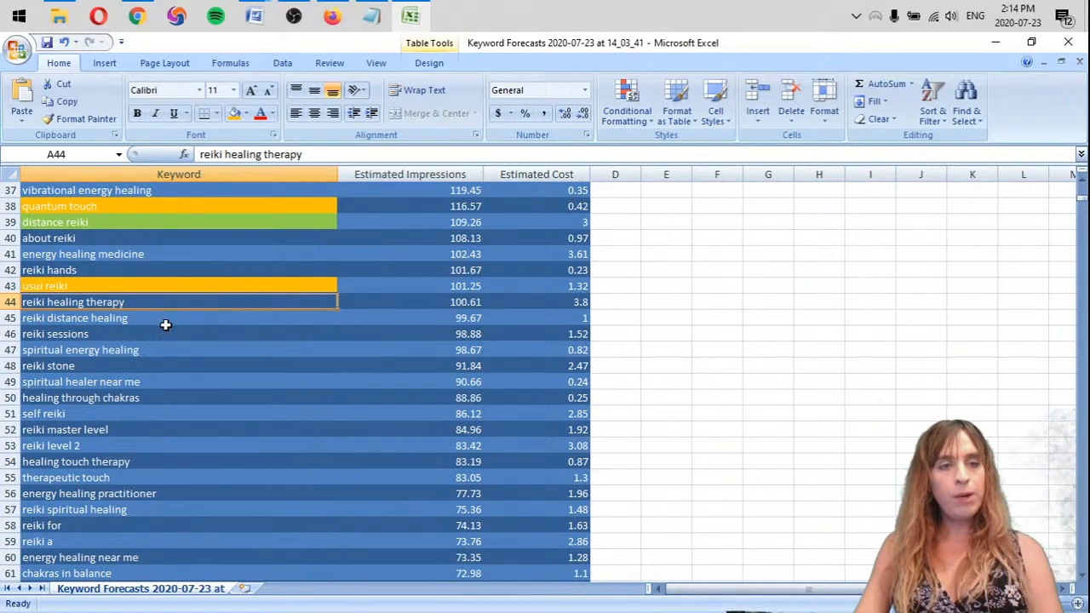
left_click(141, 318)
scroll(149, 320, "up", 2)
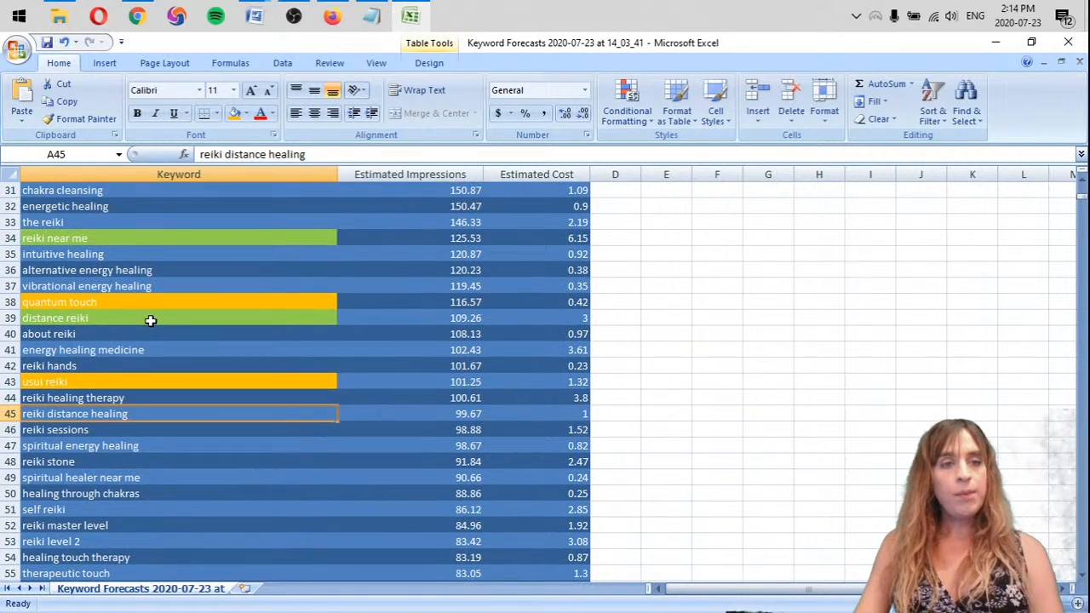
scroll(151, 320, "up", 2)
scroll(146, 258, "up", 2)
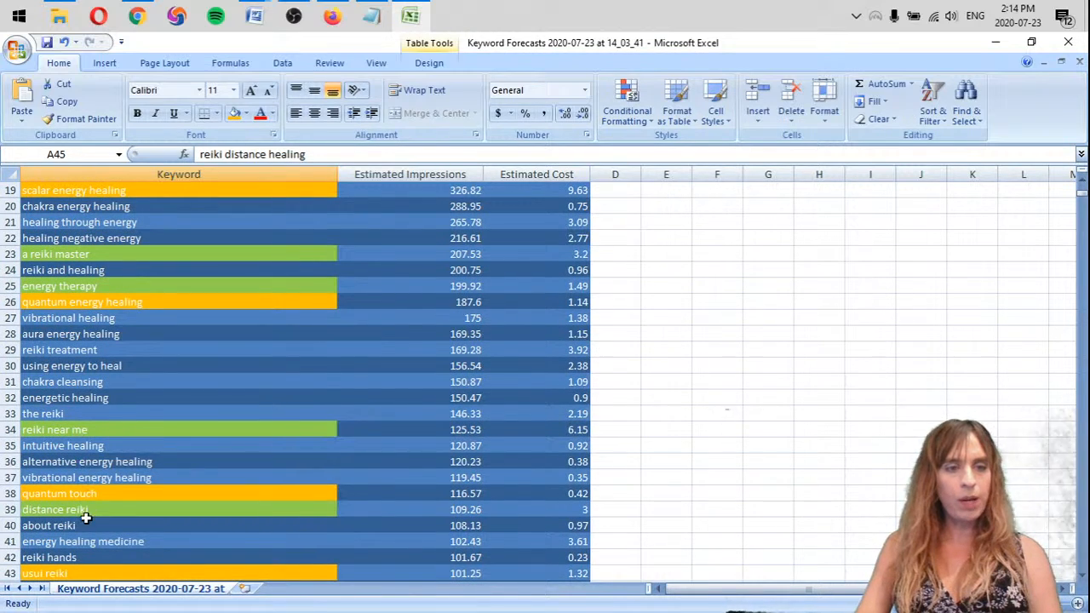
scroll(83, 541, "down", 4)
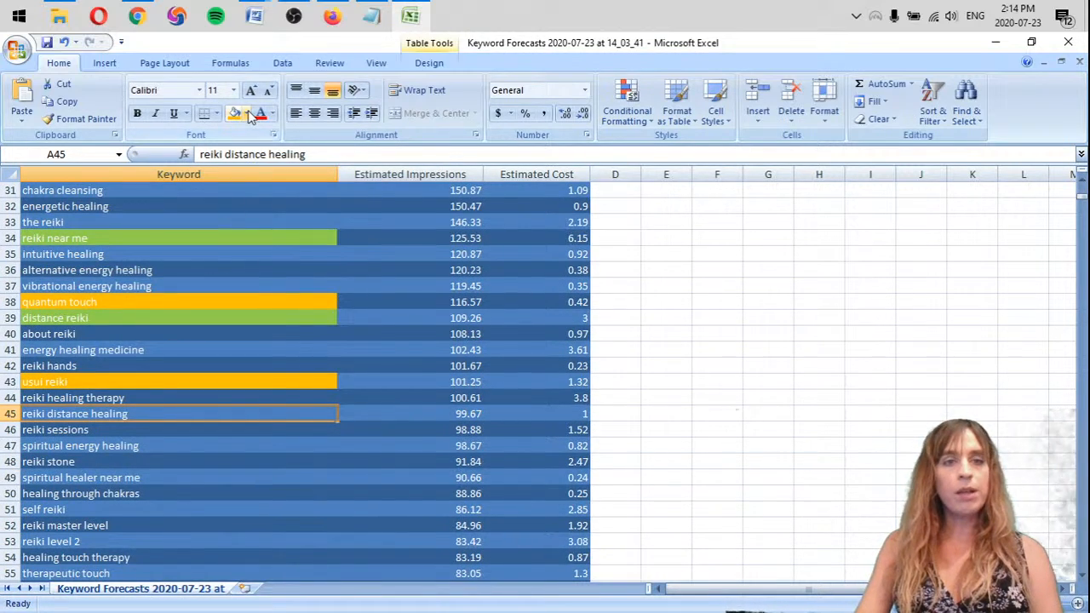
left_click(246, 113)
left_click(287, 232)
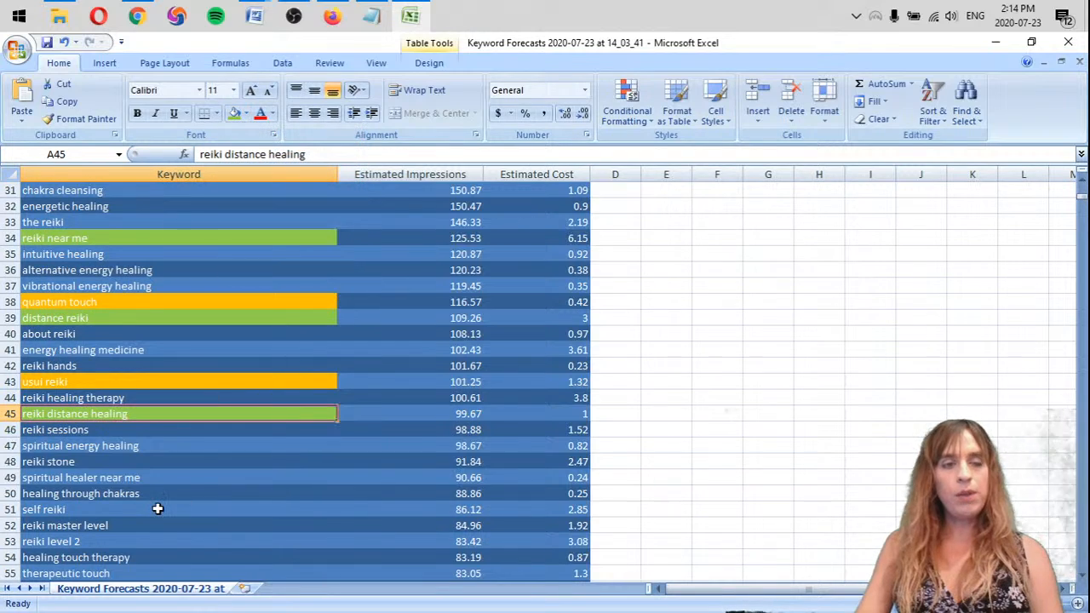
left_click(169, 431)
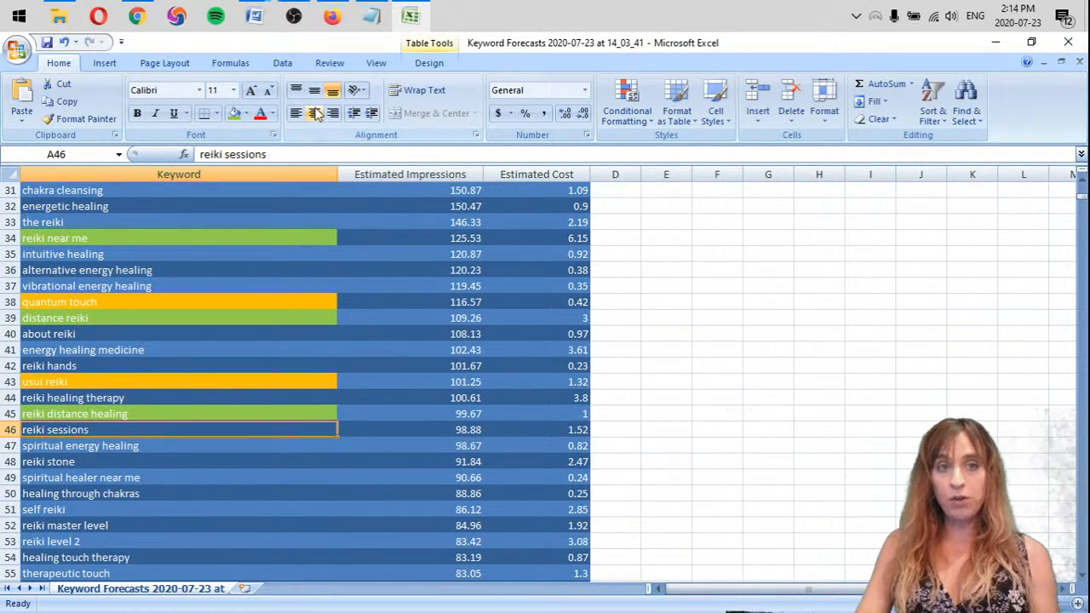
left_click(234, 114)
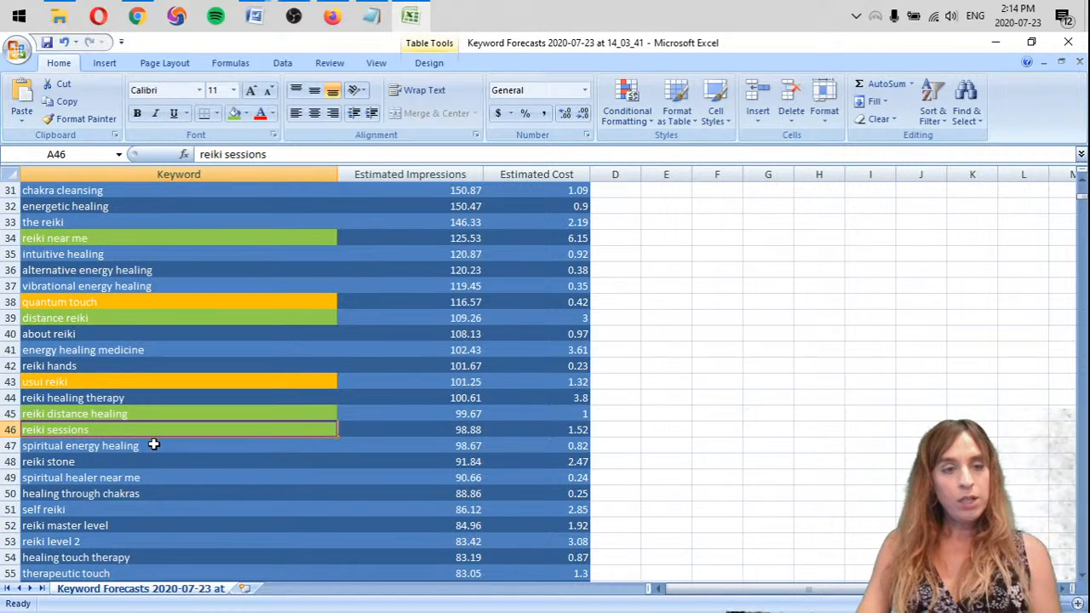
Delete the "reiki stone" row and fill the keyword "spiritual healer near me" with light green
left_click(120, 466)
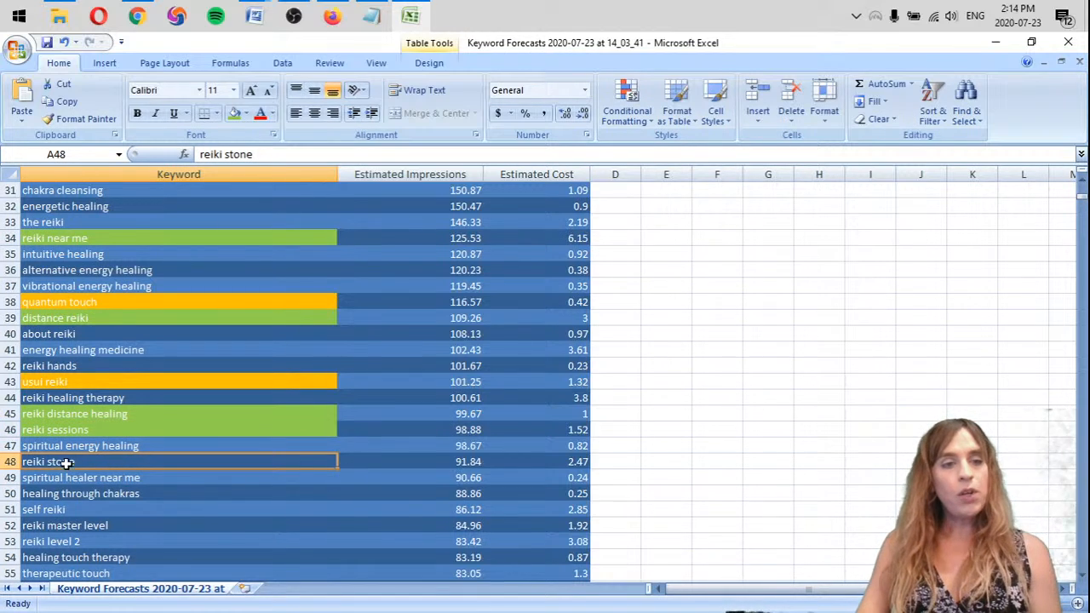
right_click(11, 463)
left_click(52, 364)
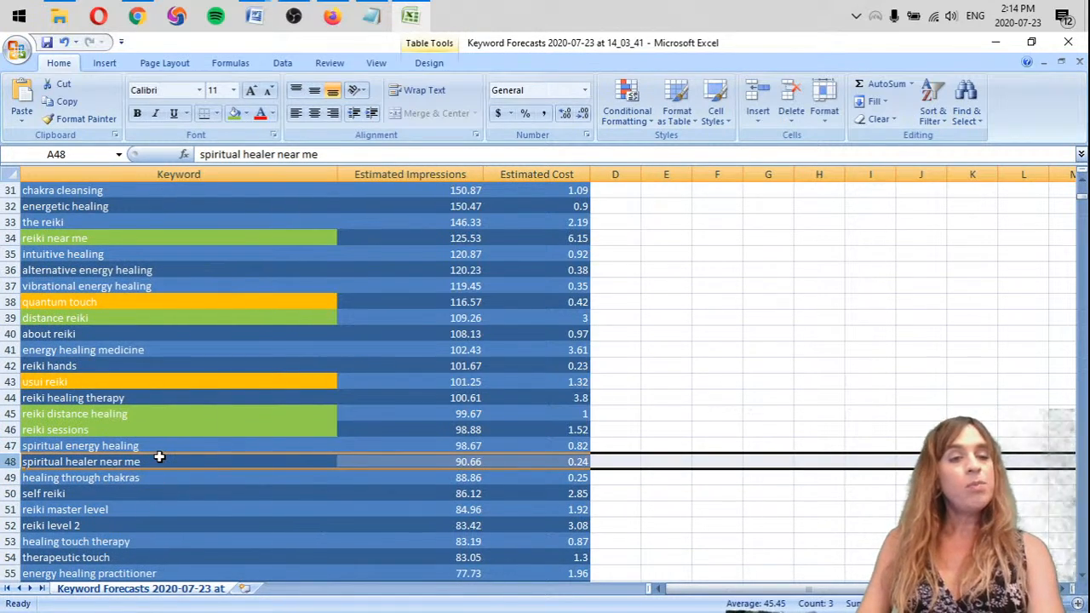
left_click(234, 113)
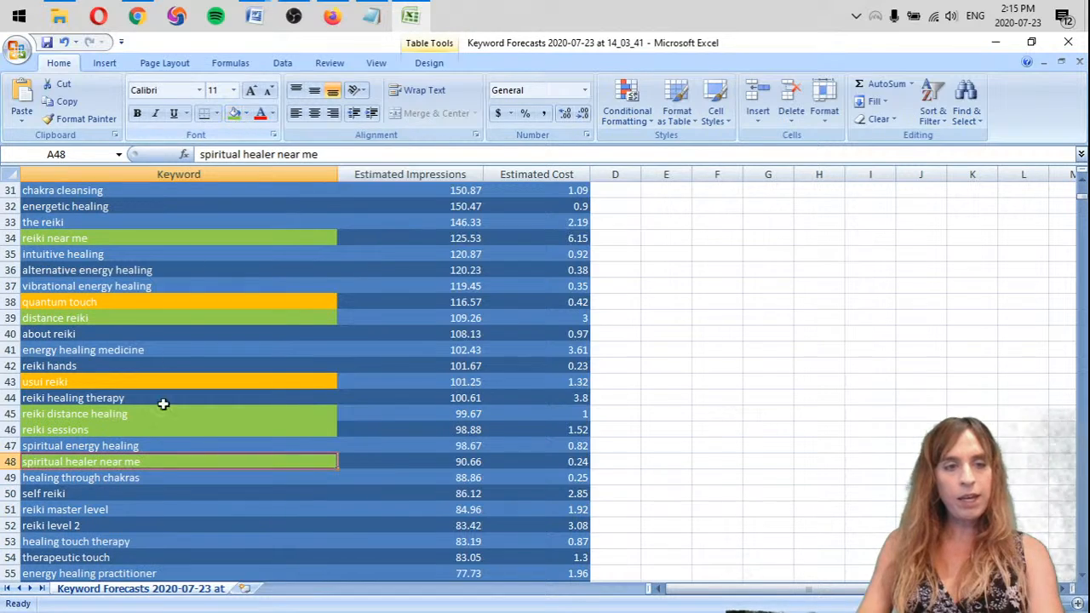
Delete the rows for "self reiki", "reiki master level" and "reiki level 2" from the keyword table
left_click(139, 477)
scroll(139, 477, "down", 3)
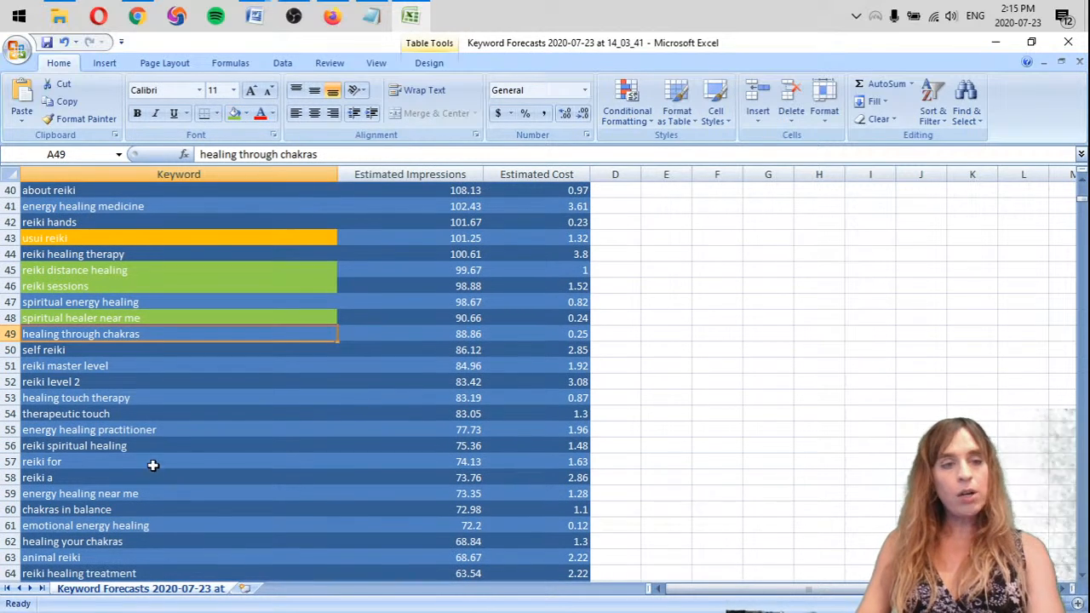
left_click(67, 351)
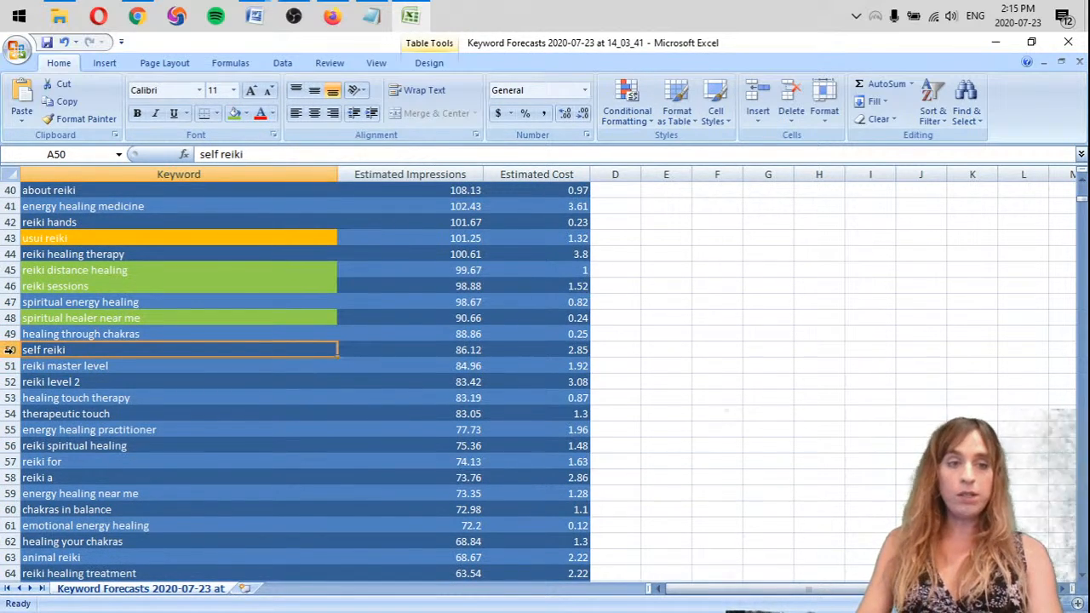
left_click(11, 350)
right_click(10, 350)
key("d")
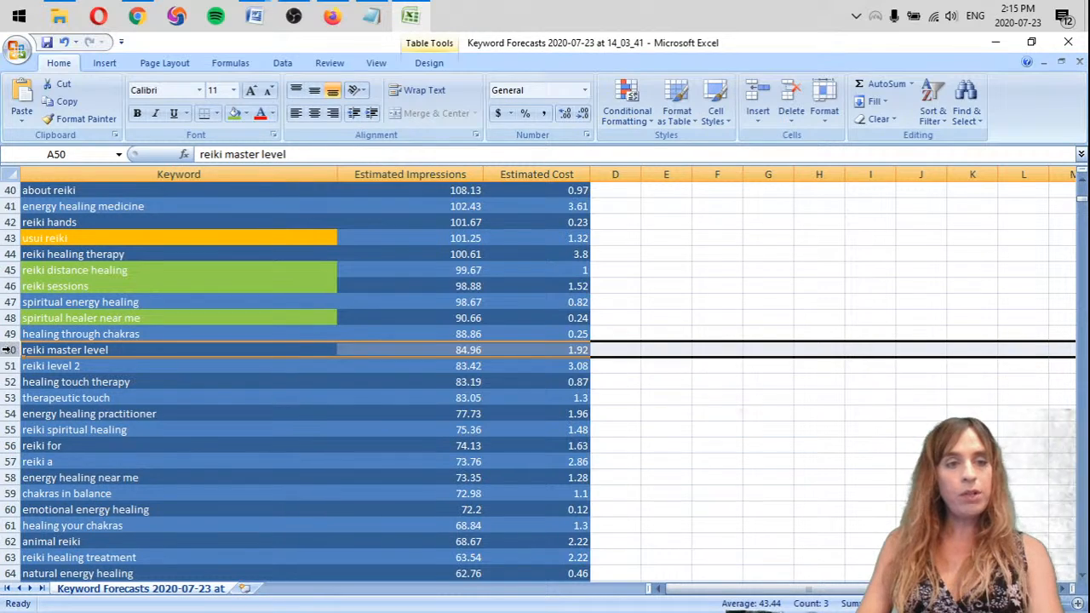
left_click_drag(7, 350, 8, 366)
right_click(9, 366)
key("d")
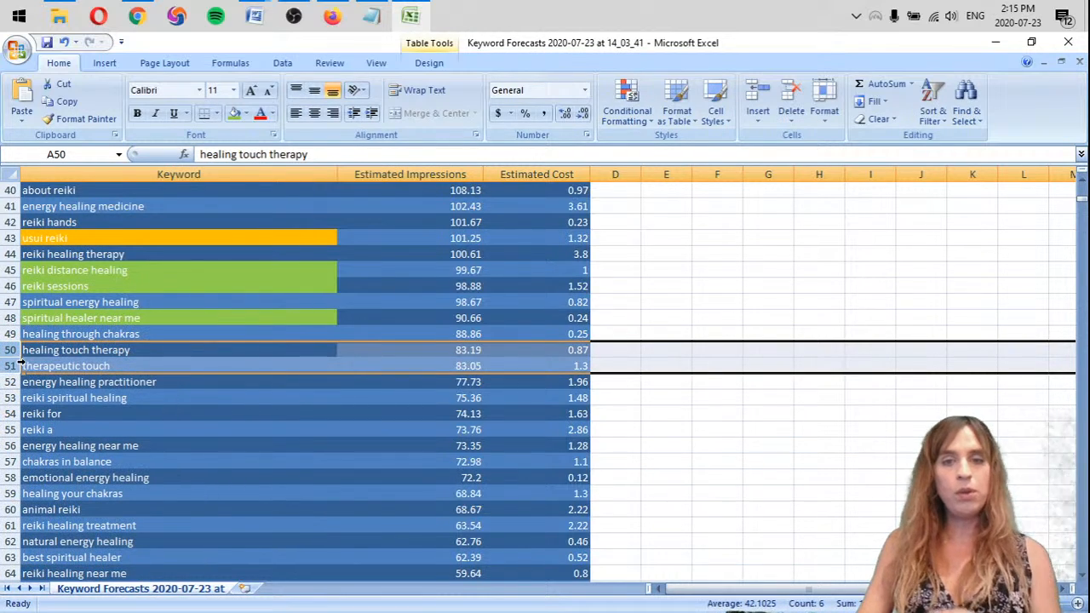
Highlight the keyword "healing touch therapy" with an orange fill
left_click(133, 351)
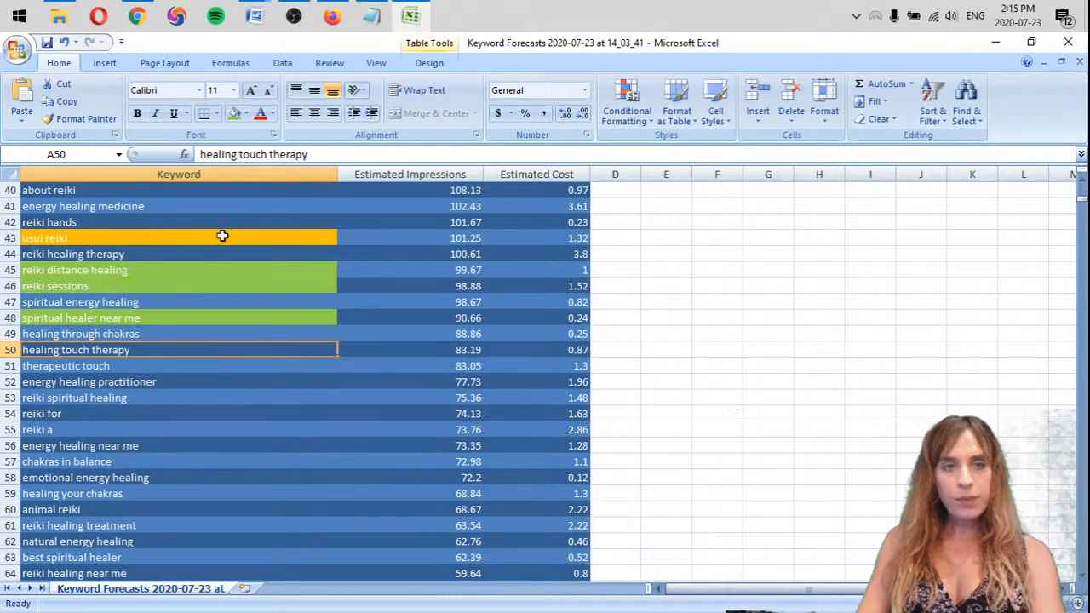
left_click(247, 113)
left_click(260, 234)
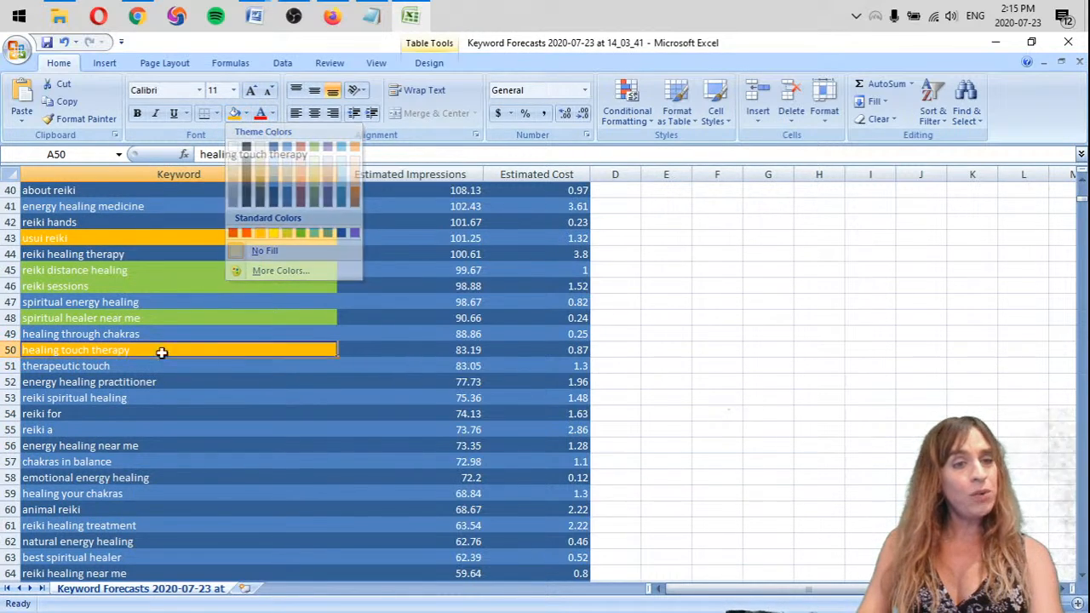
Fill the keyword "energy healing practitioner" with light green
left_click(121, 365)
scroll(121, 367, "down", 1)
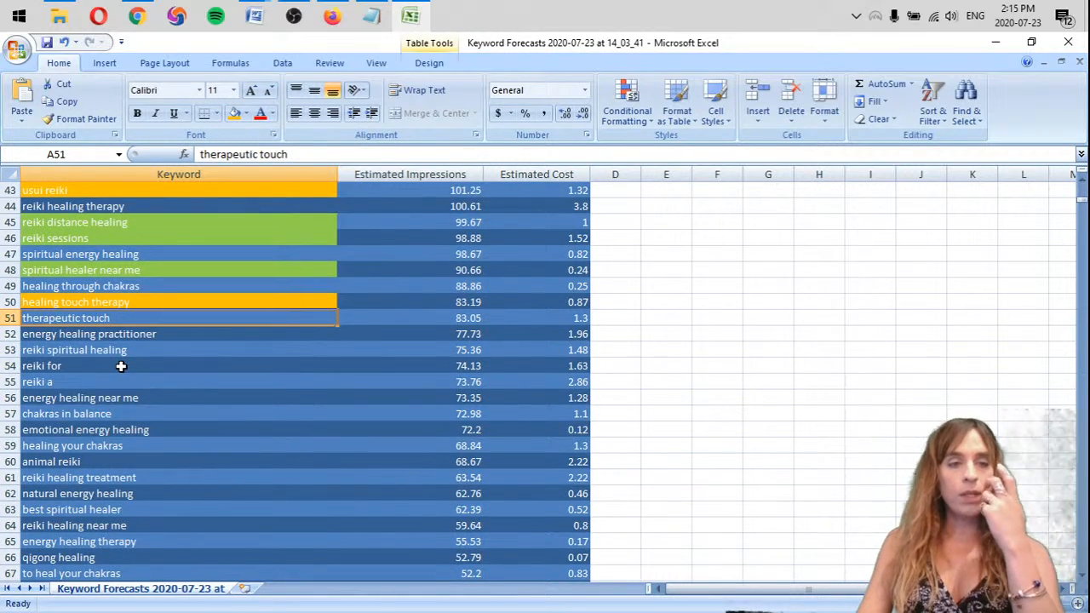
left_click(198, 336)
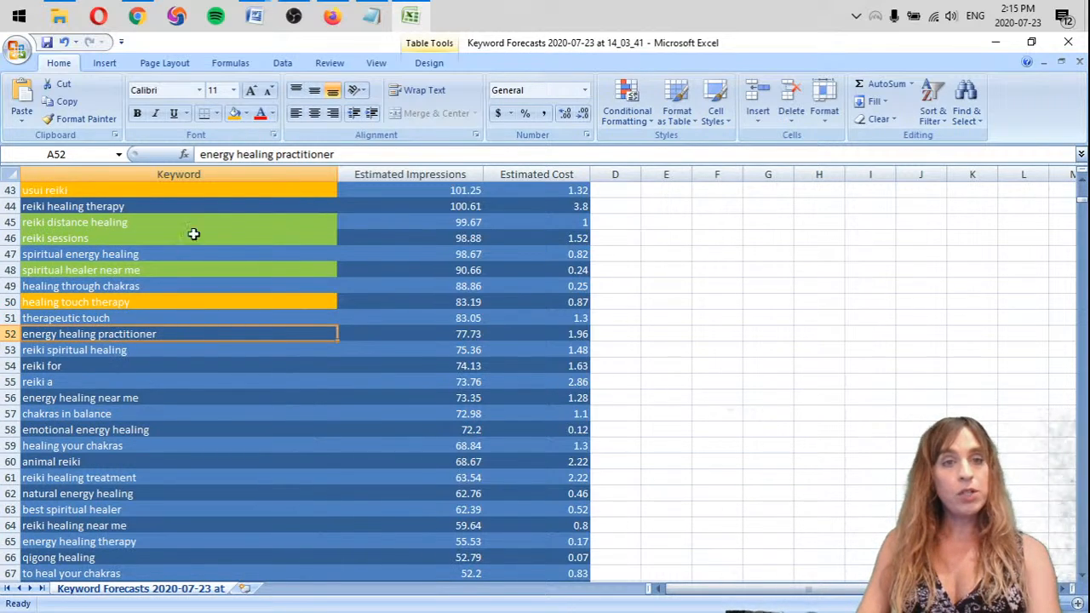
left_click(247, 113)
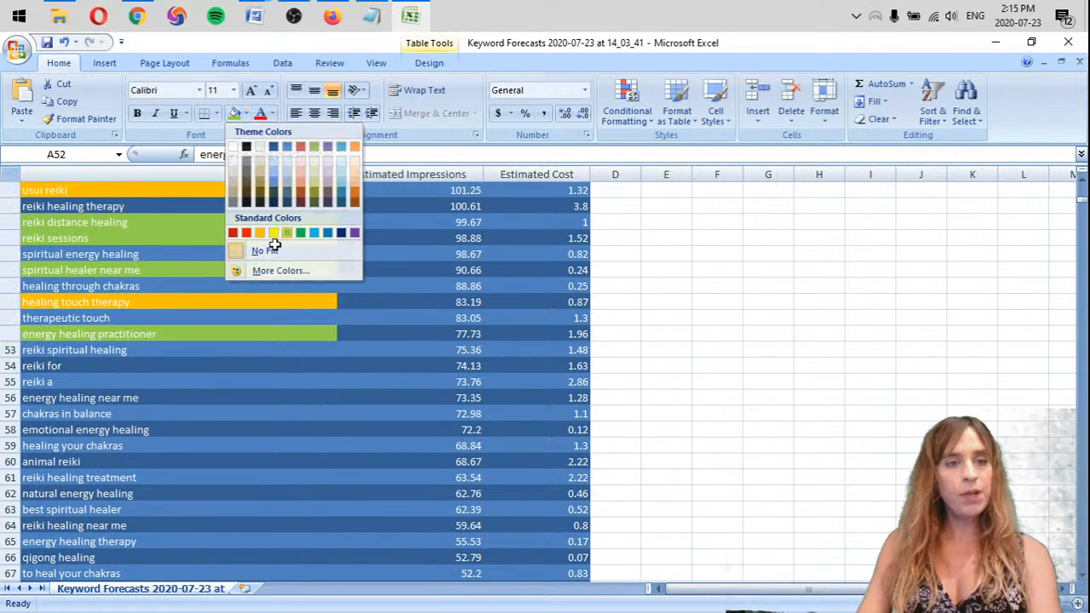
left_click(287, 234)
left_click(134, 352)
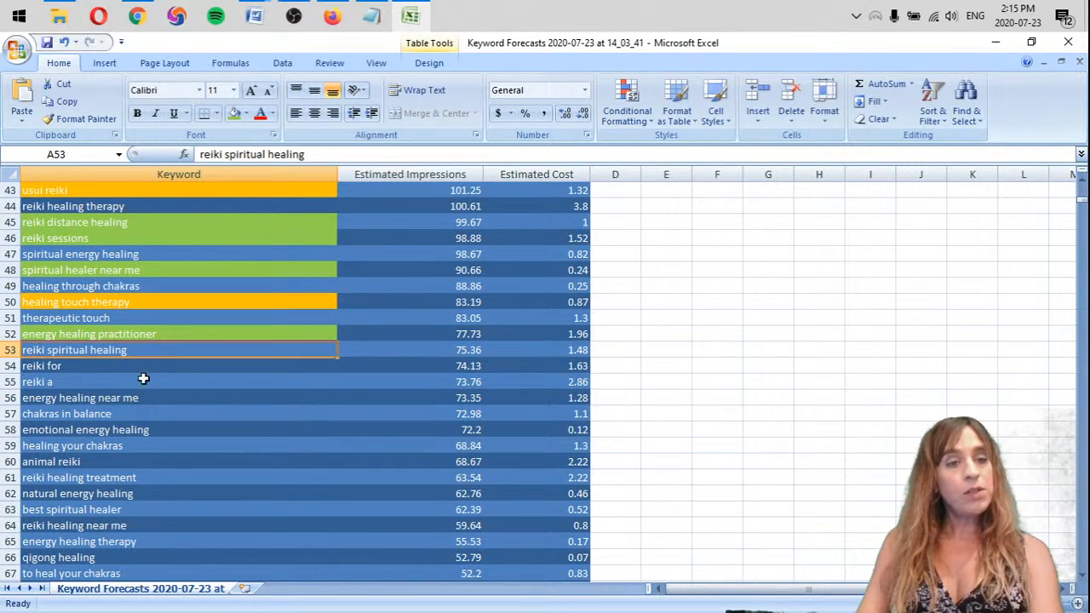
Switch to Firefox, open google.com and examine the search suggestions and results for "reiki for"
left_click(117, 371)
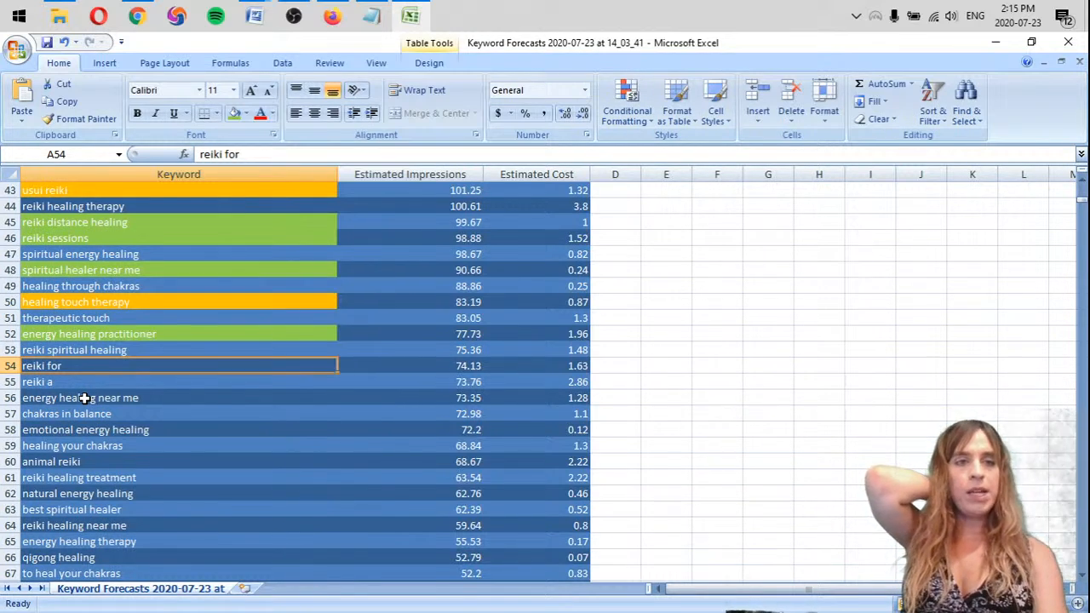
left_click(332, 15)
left_click(404, 81)
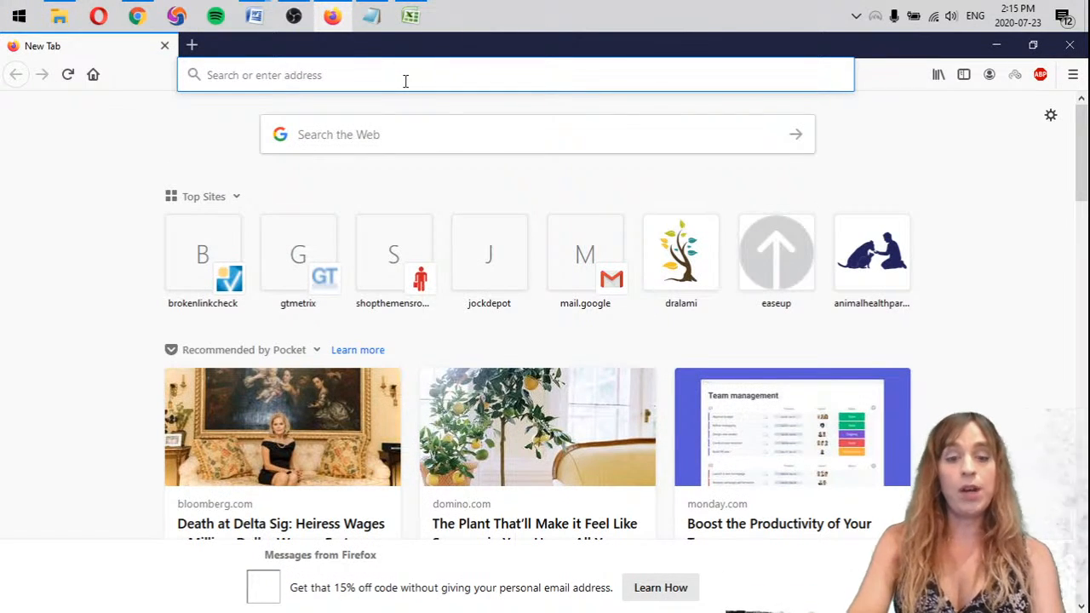
type("google.com/")
key("Return")
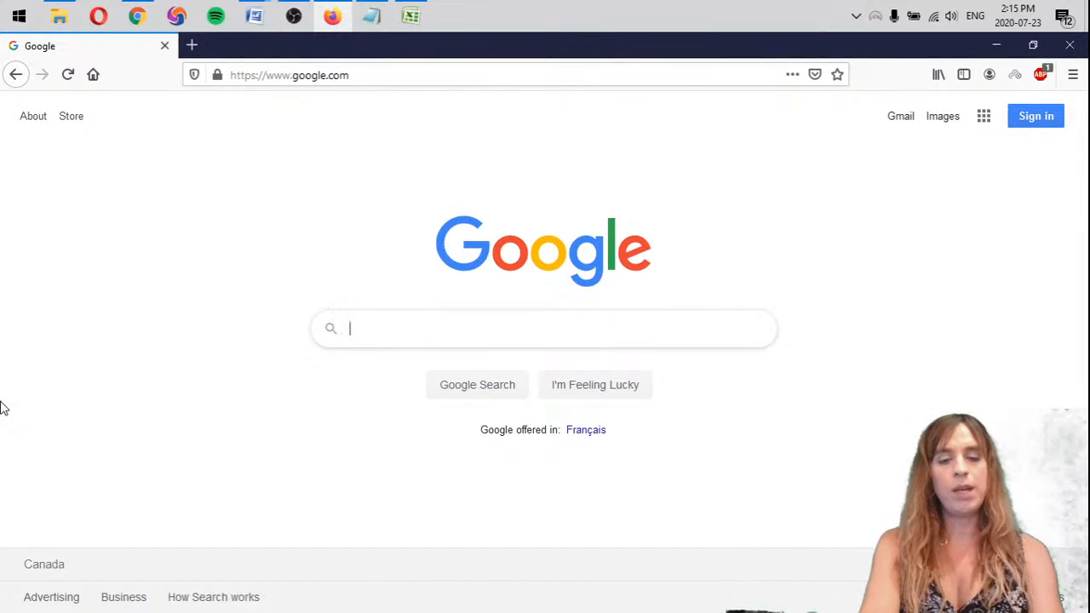
type("reiki for")
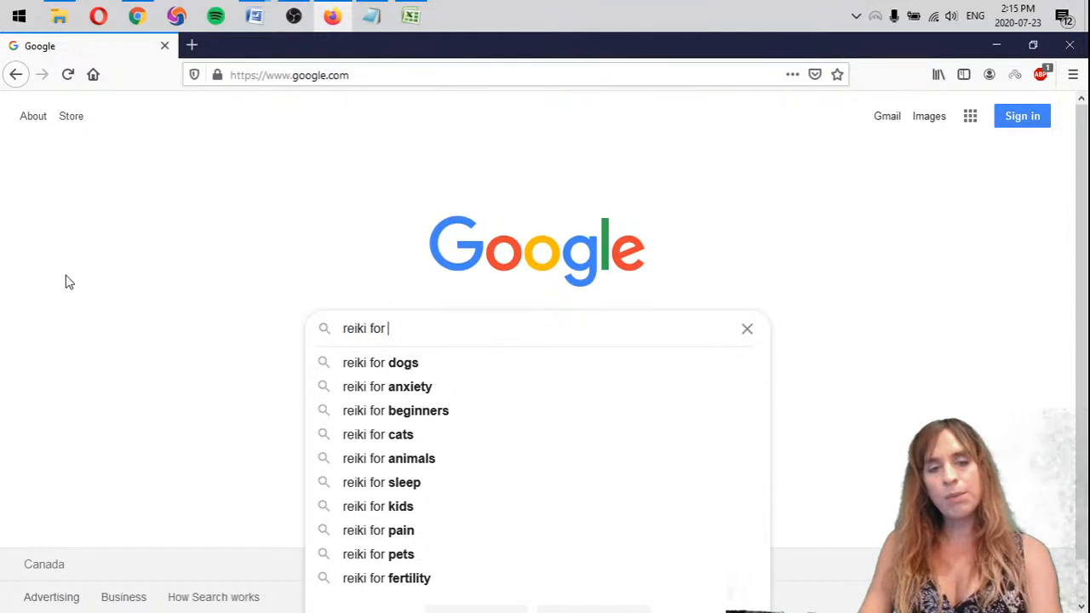
key("Return")
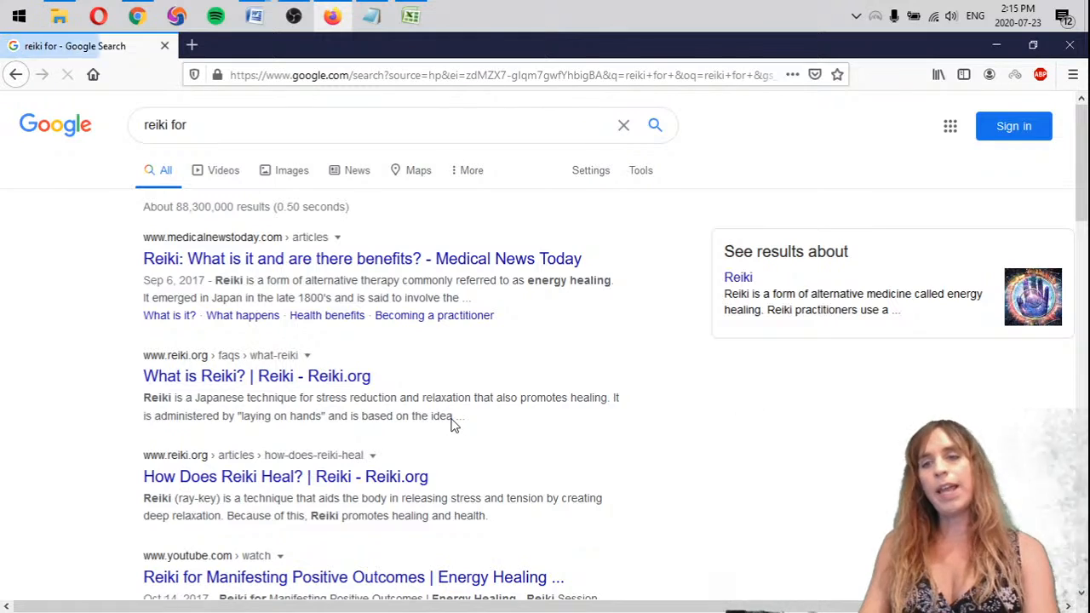
left_click(17, 75)
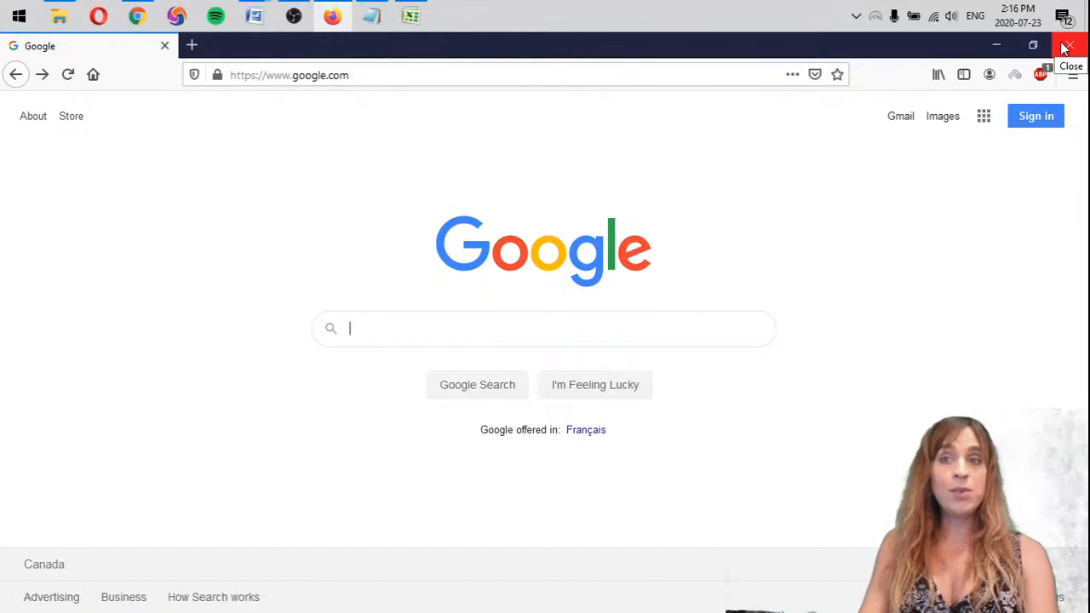
Return to the Keyword Forecasts workbook in Excel and fill the keyword "energy healing near me" with light green
left_click(998, 46)
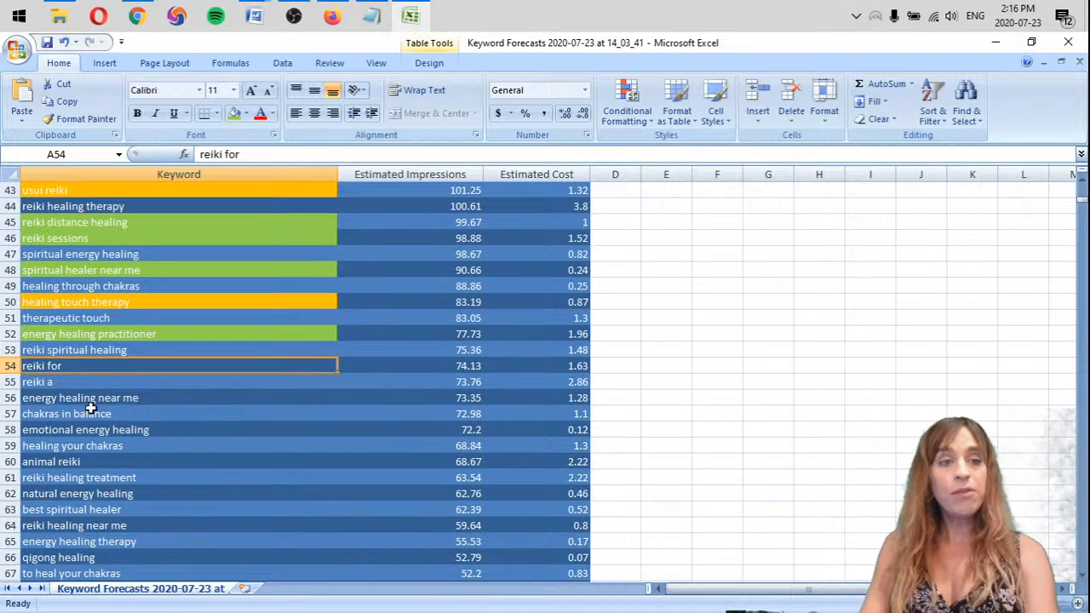
left_click(87, 382)
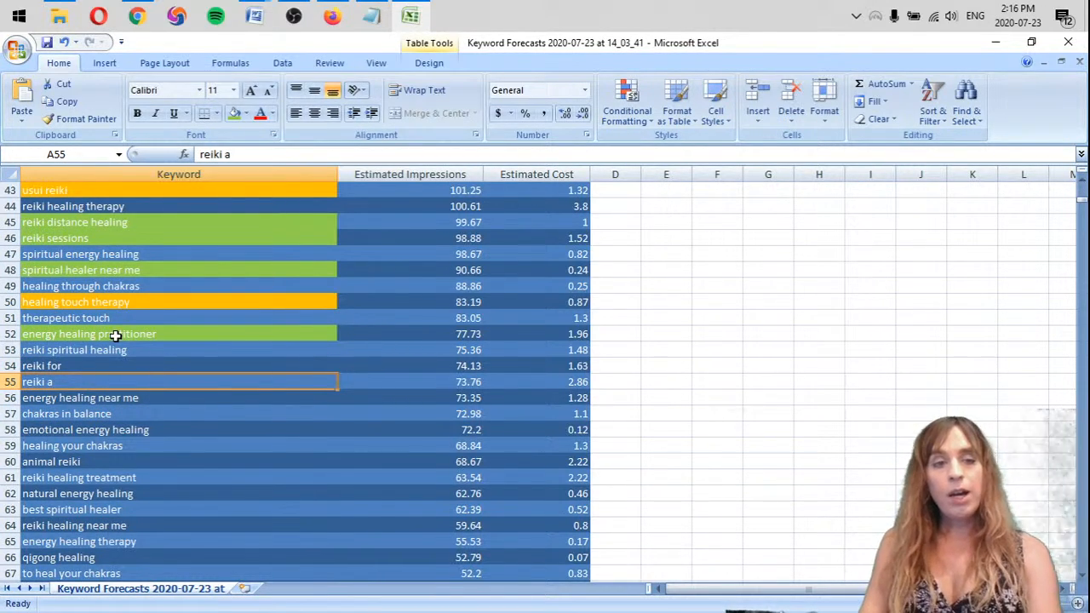
left_click(65, 366)
left_click(100, 383)
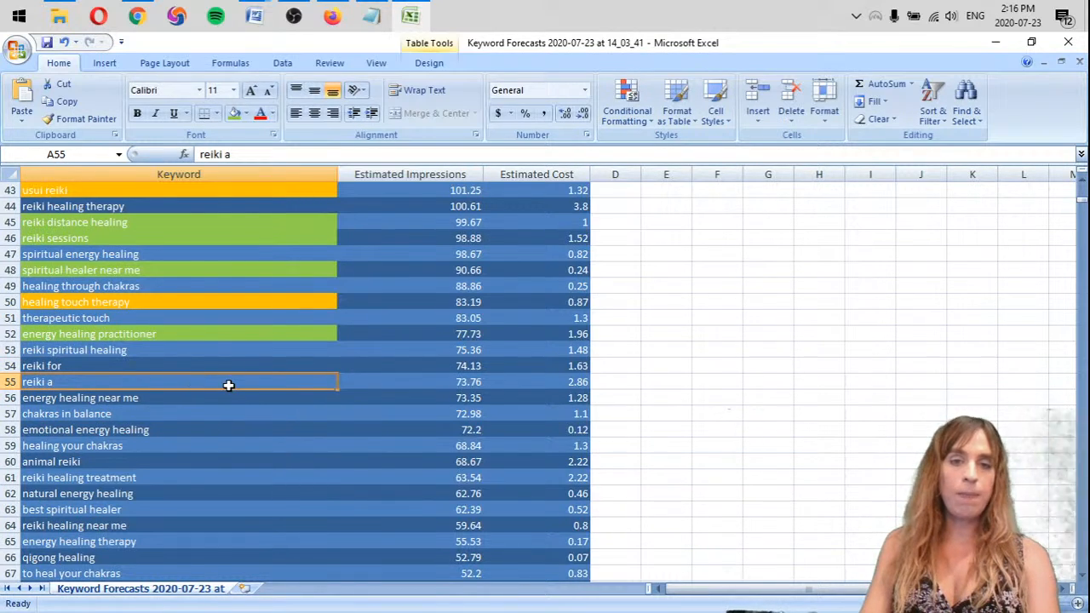
scroll(228, 385, "down", 1)
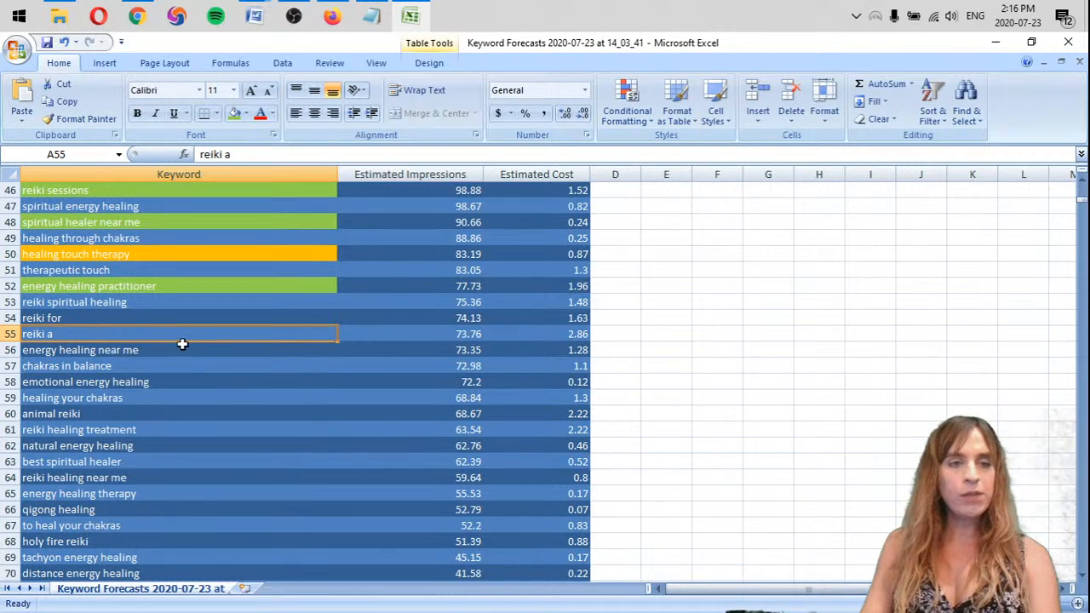
left_click(208, 351)
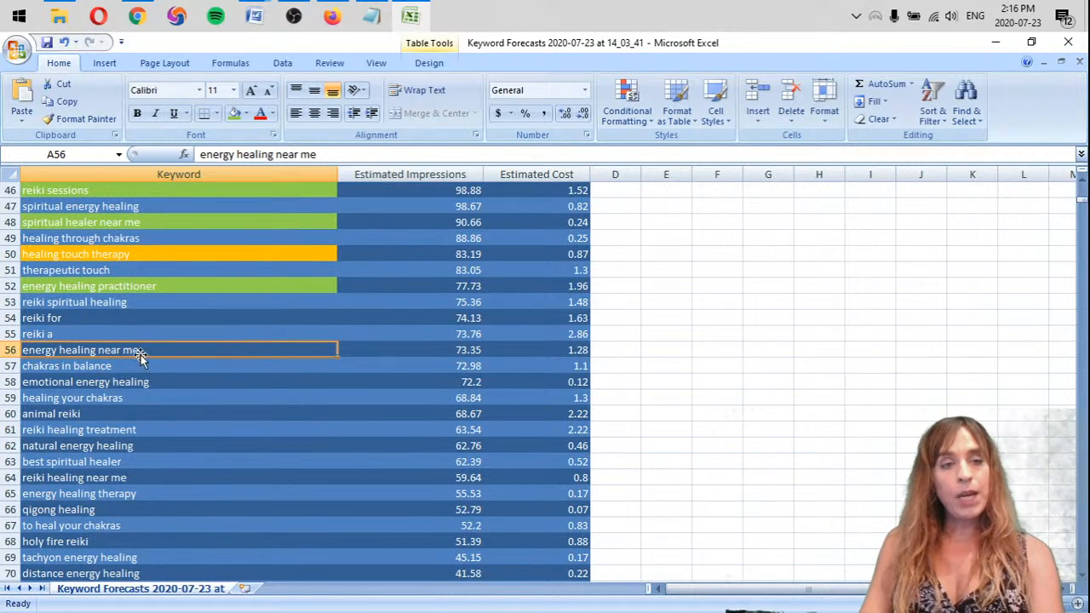
scroll(140, 358, "down", 1)
left_click(234, 114)
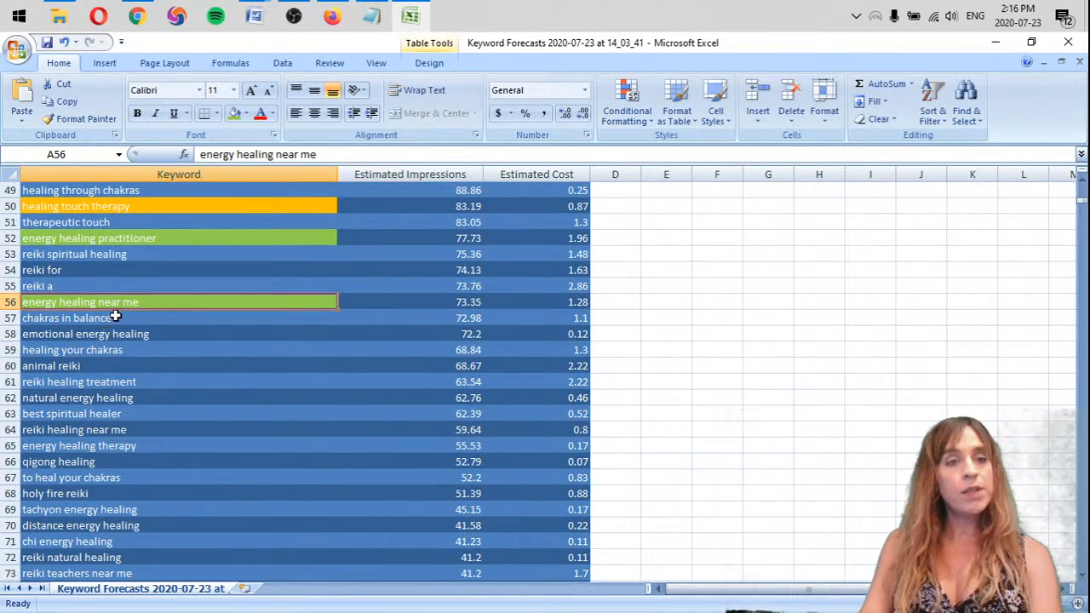
Review the keywords below "energy healing near me" and fill "reiki healing treatment" with light green
left_click(193, 317)
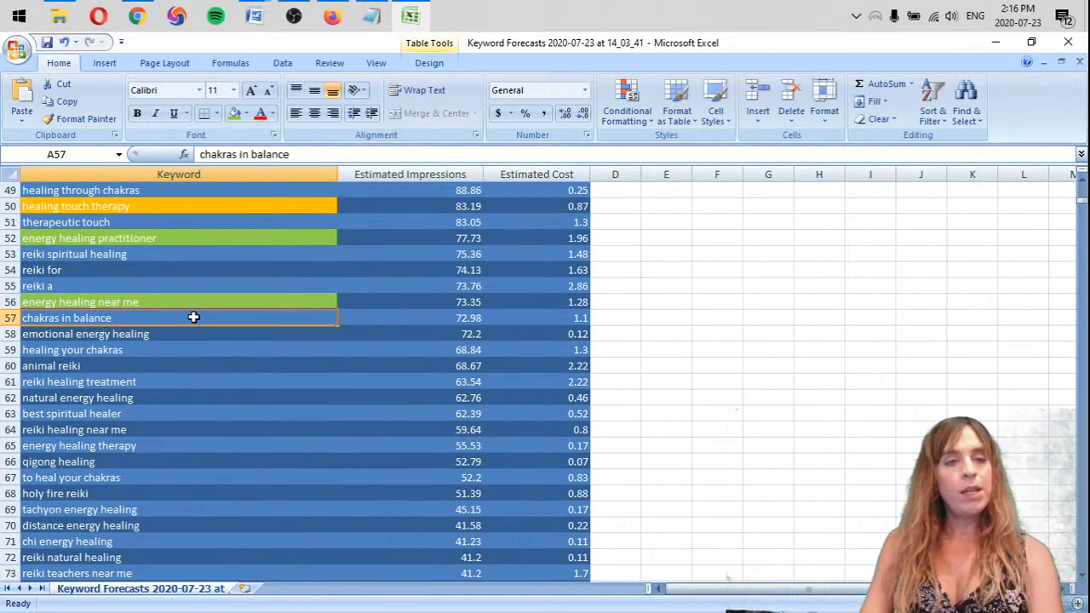
left_click(146, 336)
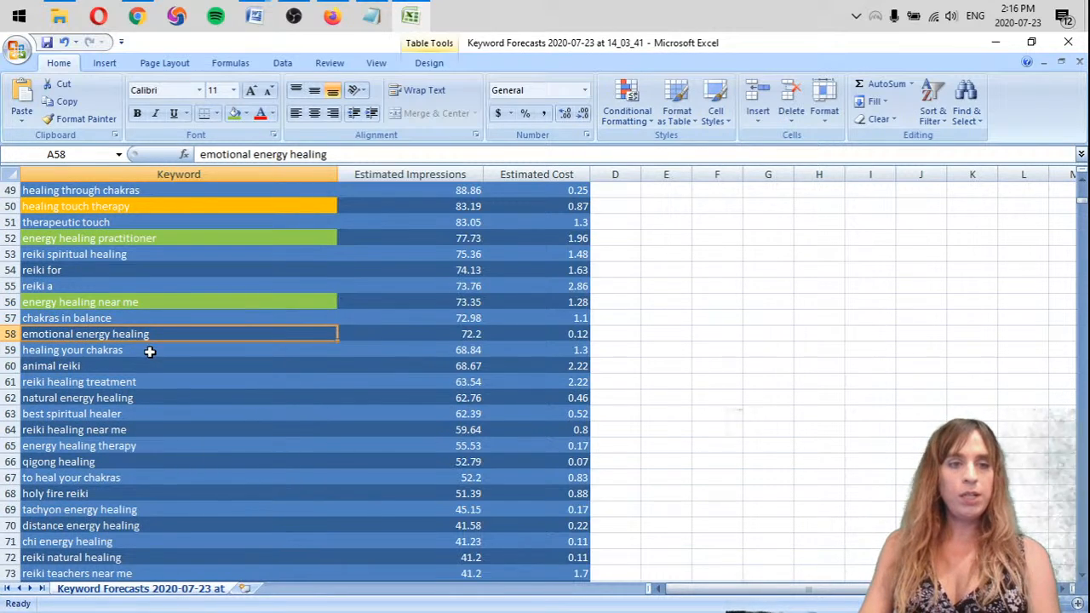
left_click(149, 352)
left_click(153, 368)
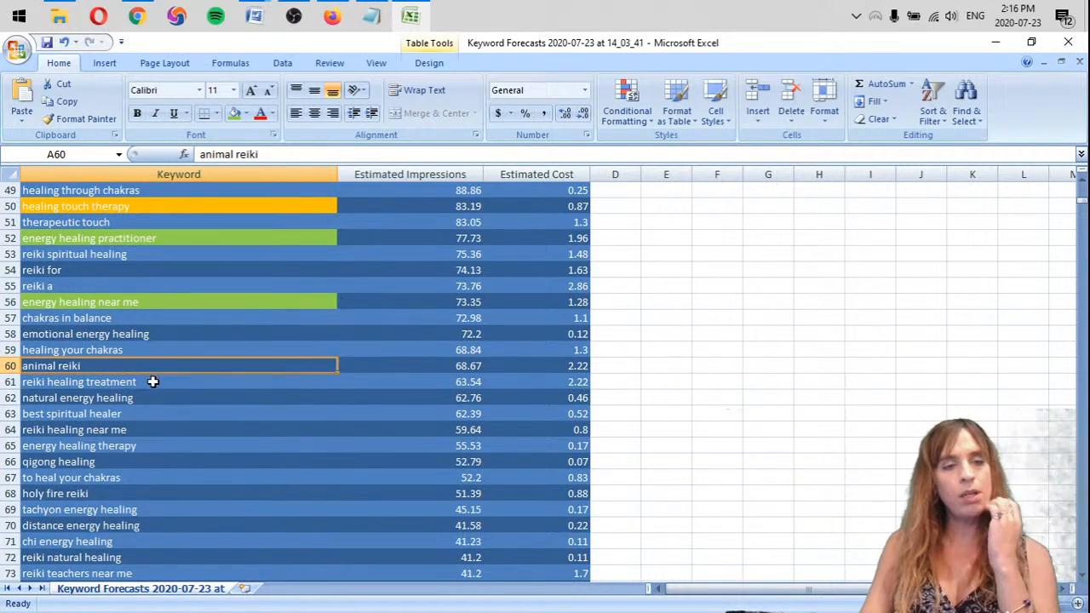
left_click(152, 381)
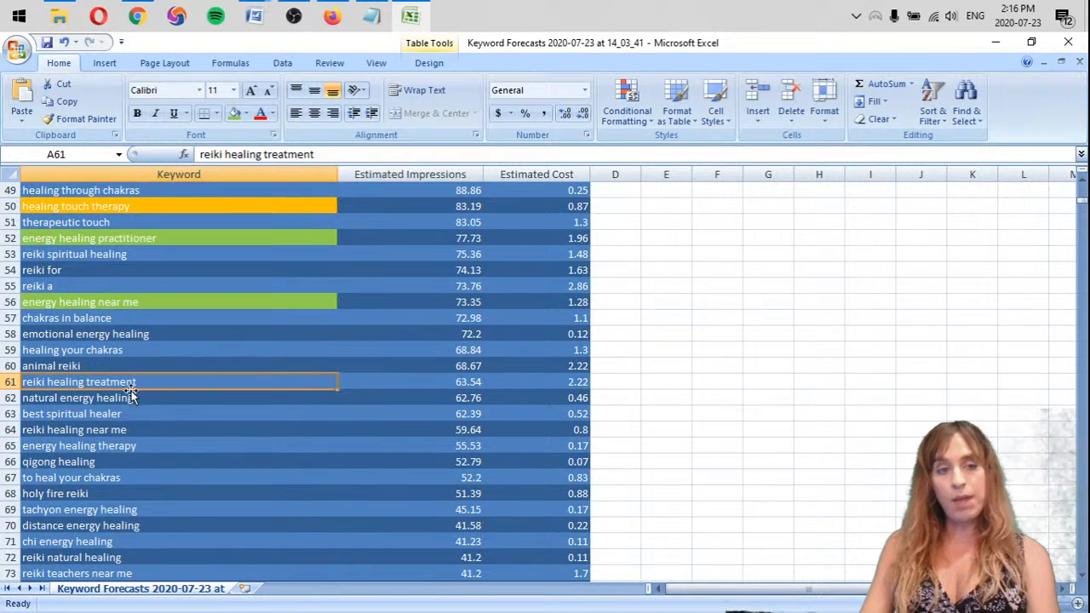
left_click(234, 113)
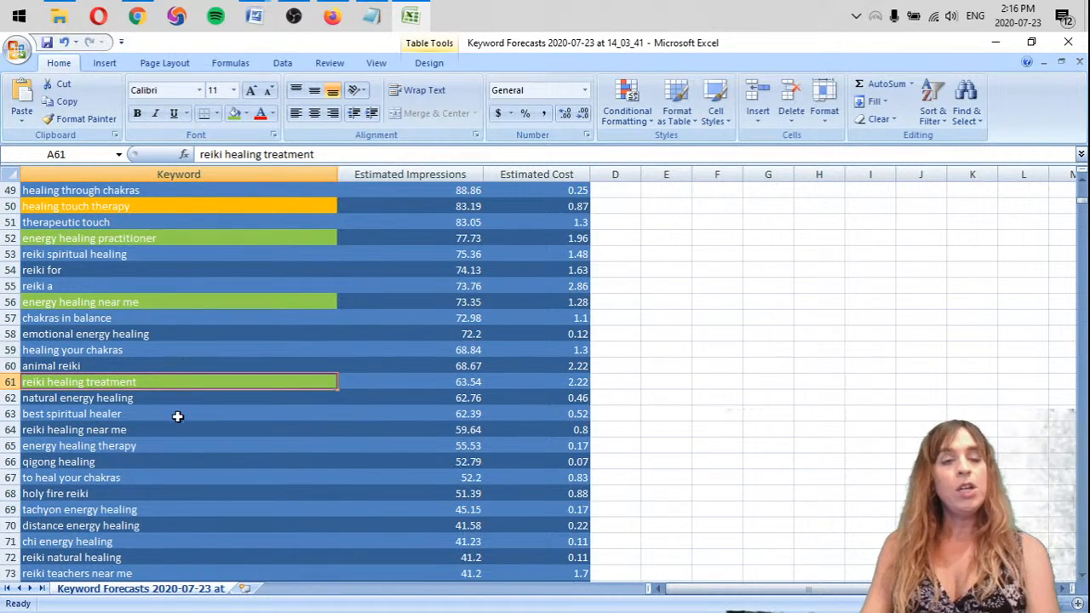
Fill the keywords "best spiritual healer" and "reiki healing near me" with light green
left_click(145, 397)
scroll(167, 381, "down", 2)
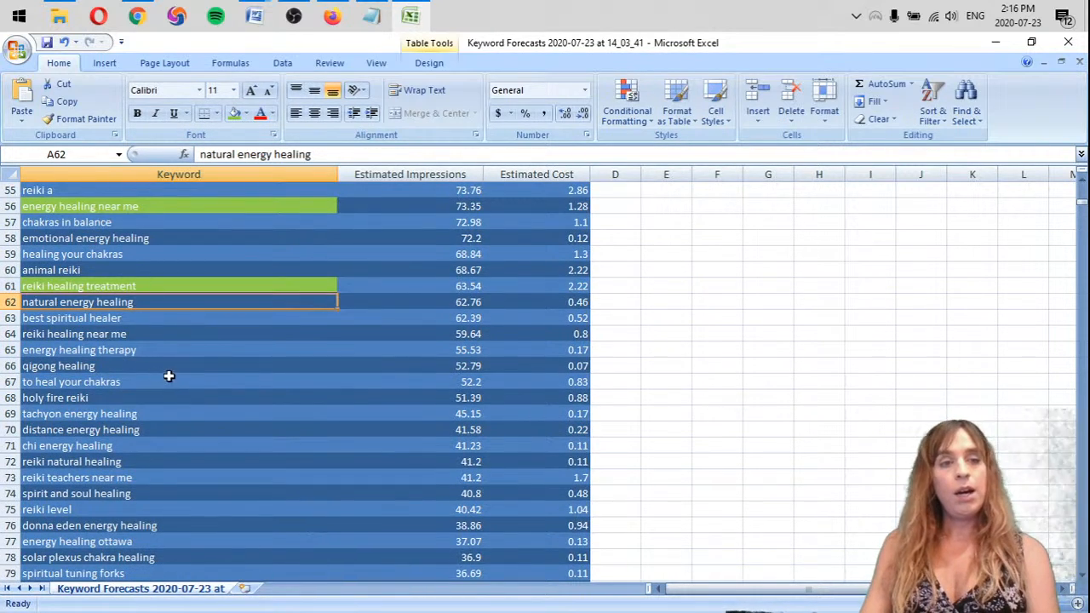
left_click(90, 318)
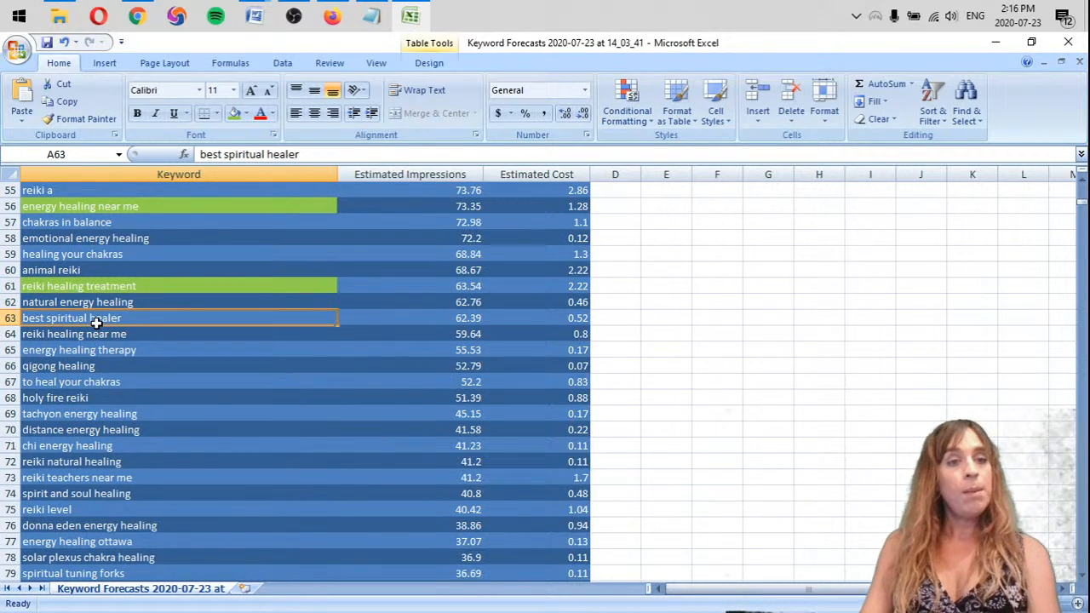
left_click(234, 115)
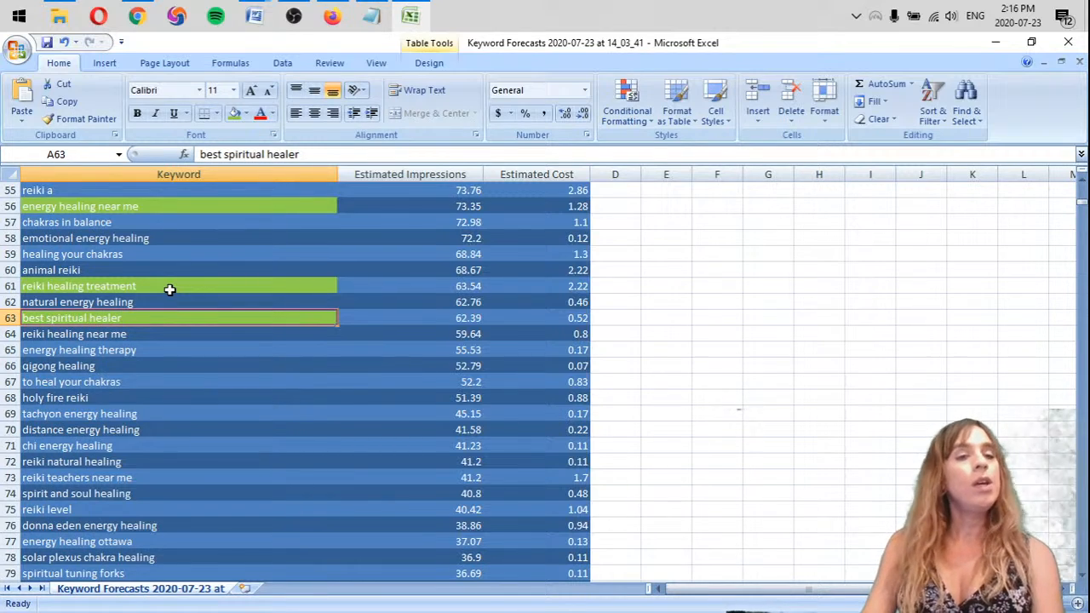
left_click(183, 334)
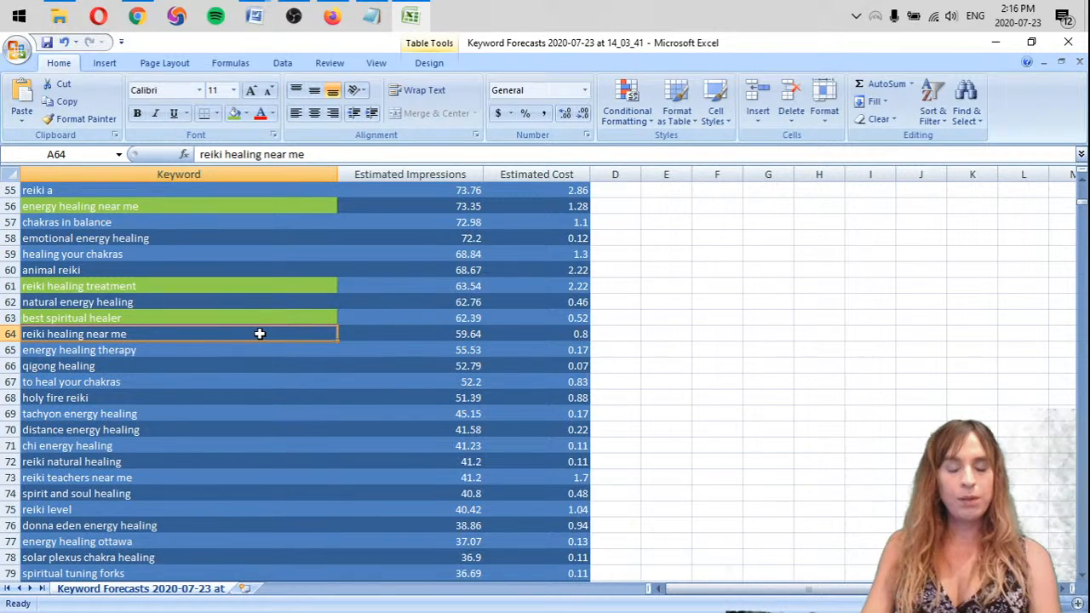
left_click(233, 114)
Delete the entire row of the keyword "qigong healing" from the table
left_click(139, 350)
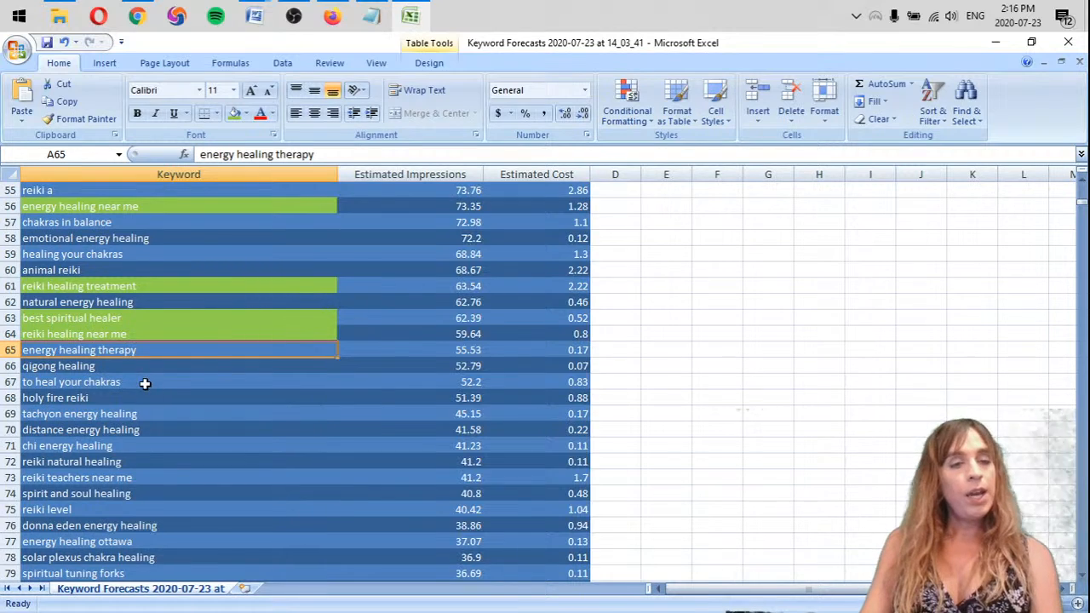
left_click(70, 368)
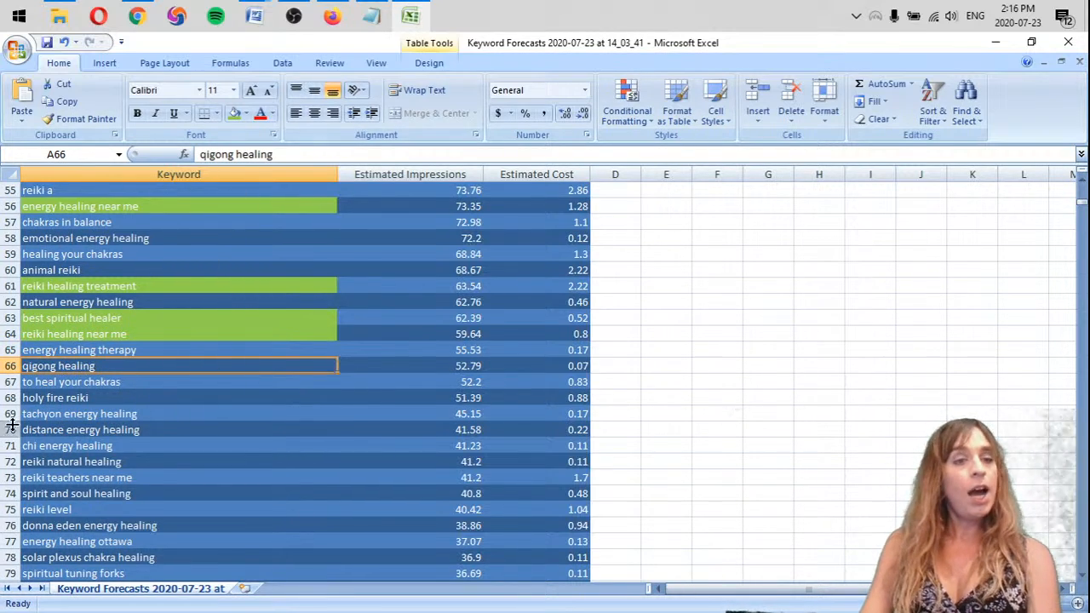
right_click(10, 367)
left_click(72, 475)
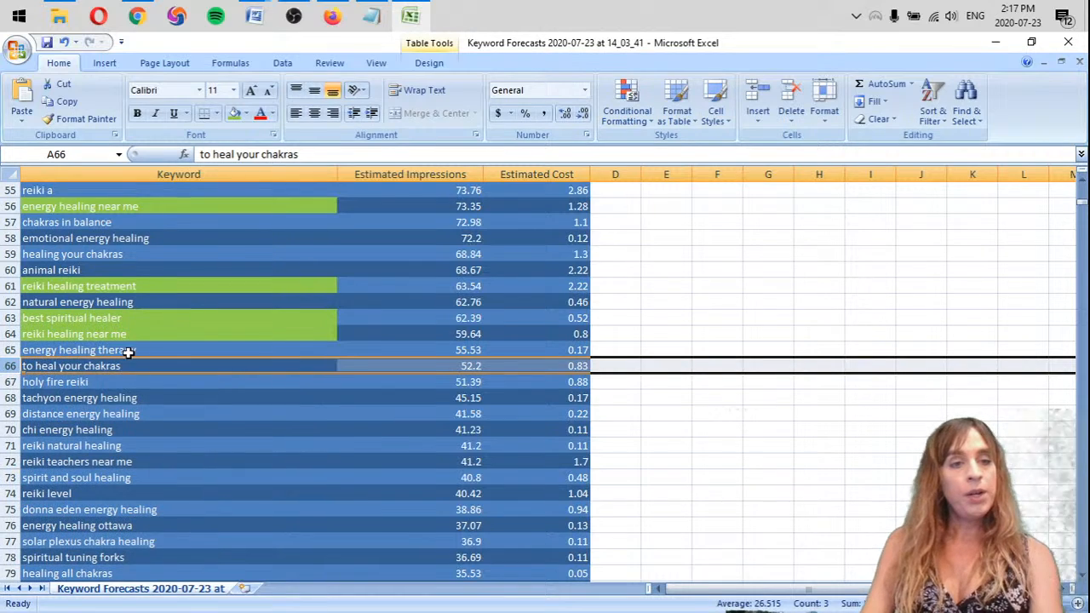
Highlight the keywords "holy fire reiki" and "tachyon energy healing" with an orange fill
left_click(177, 383)
left_click(98, 367)
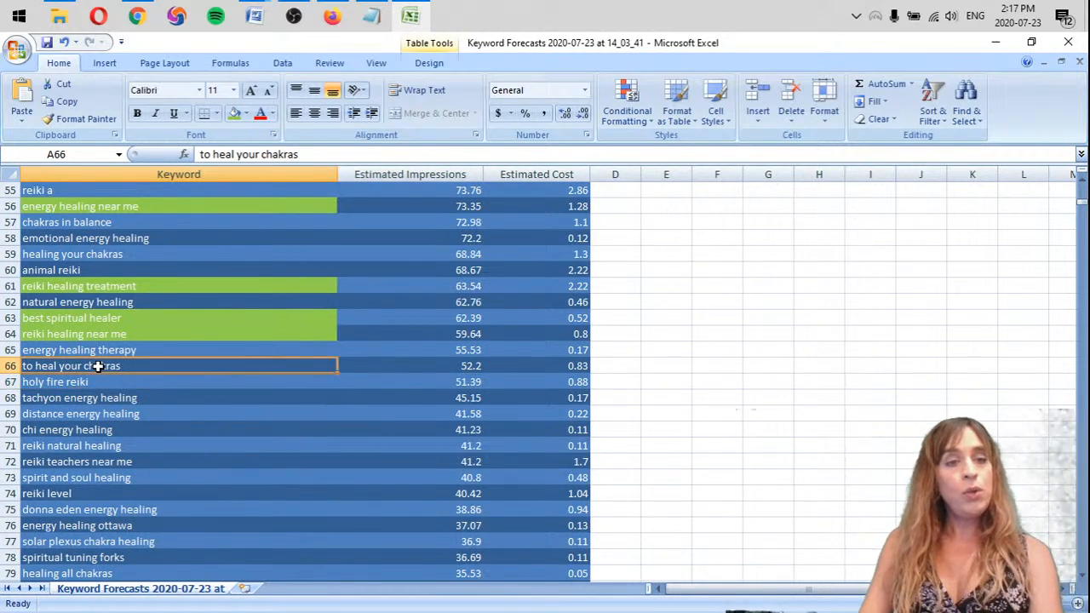
left_click(183, 380)
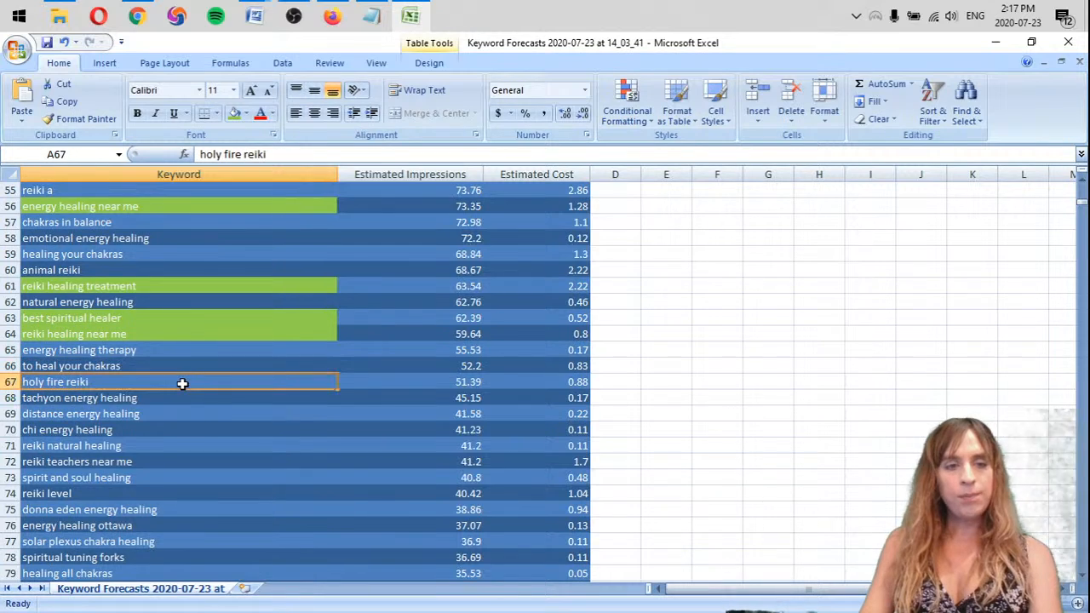
left_click(180, 364)
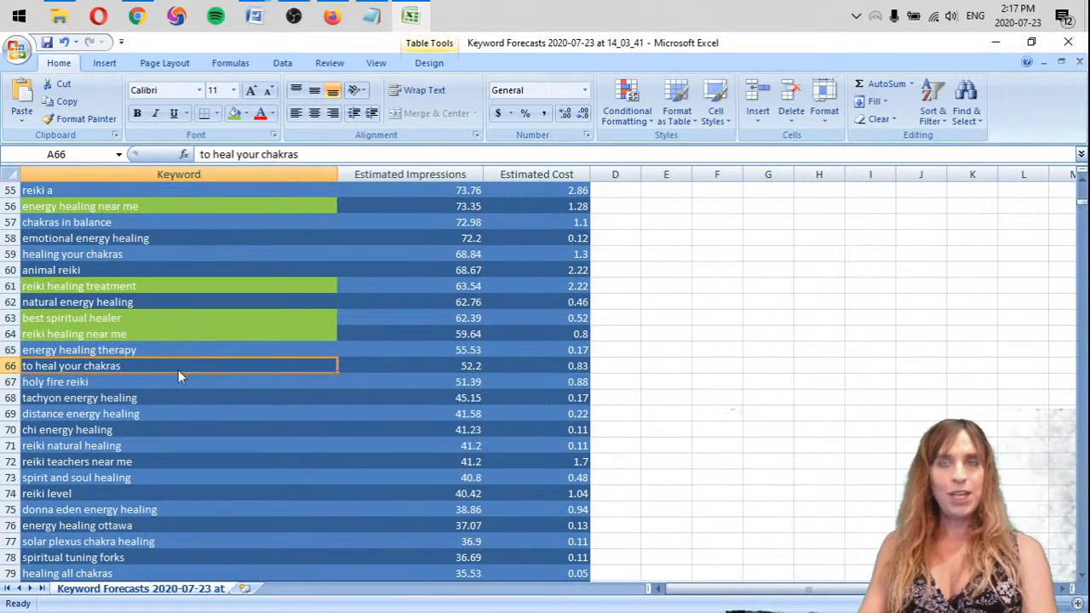
scroll(158, 375, "down", 1)
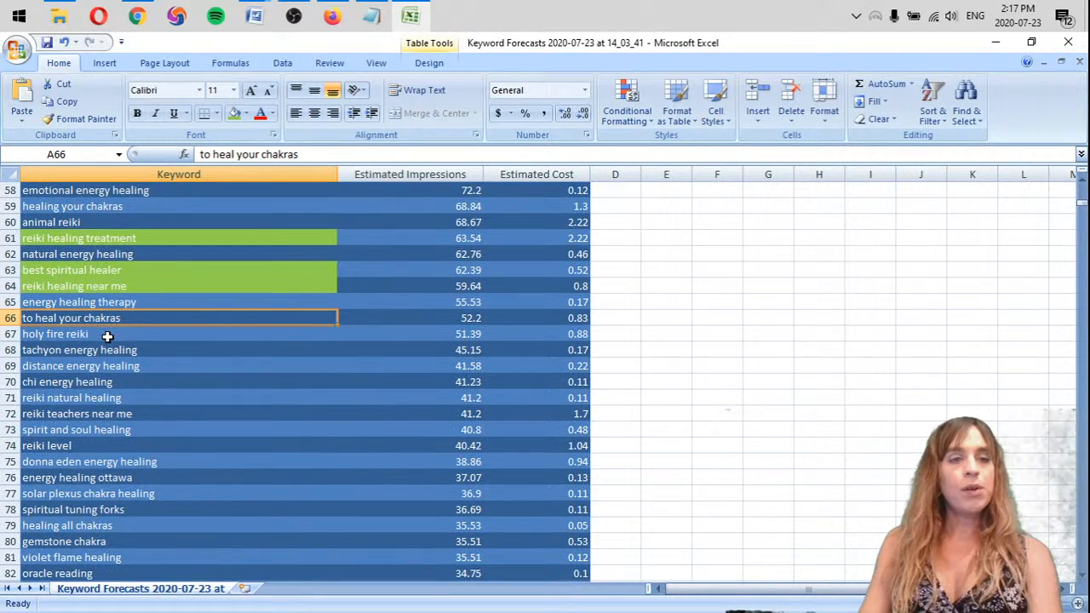
left_click(141, 334)
left_click(246, 113)
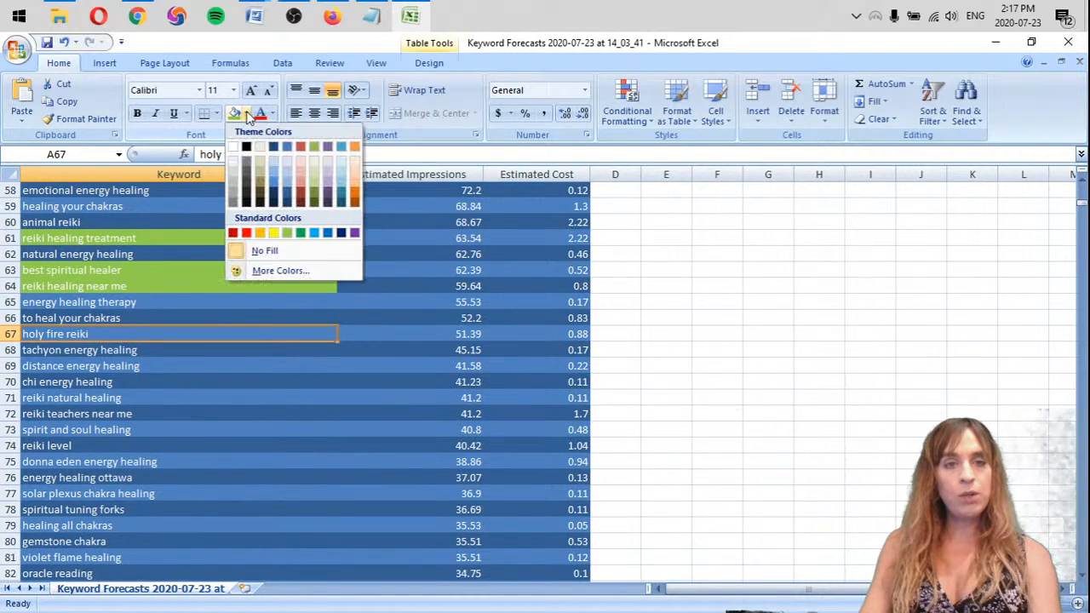
left_click(260, 233)
left_click(117, 350)
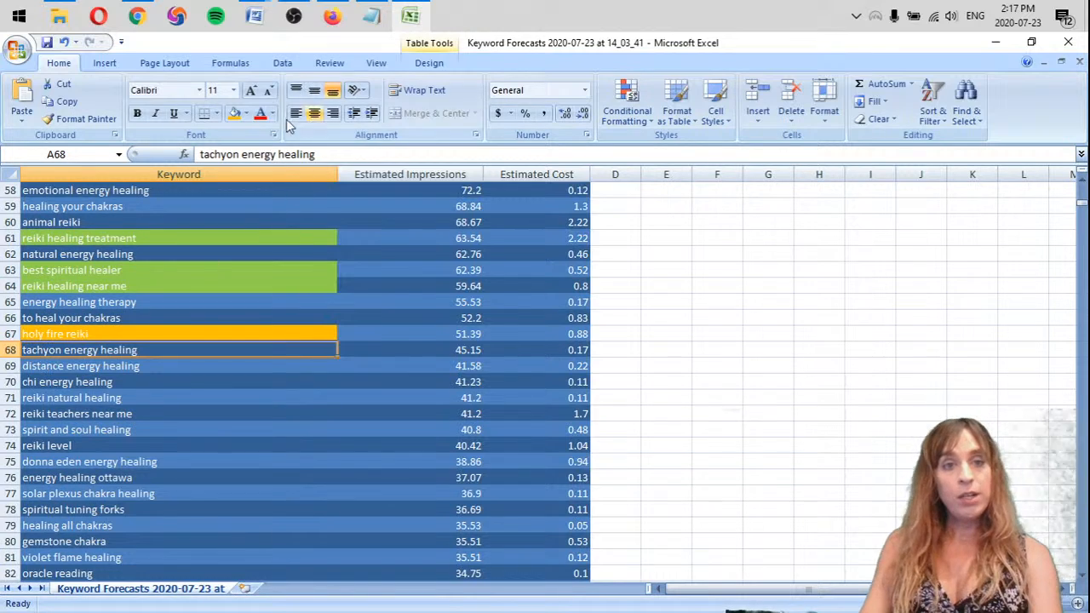
left_click(233, 117)
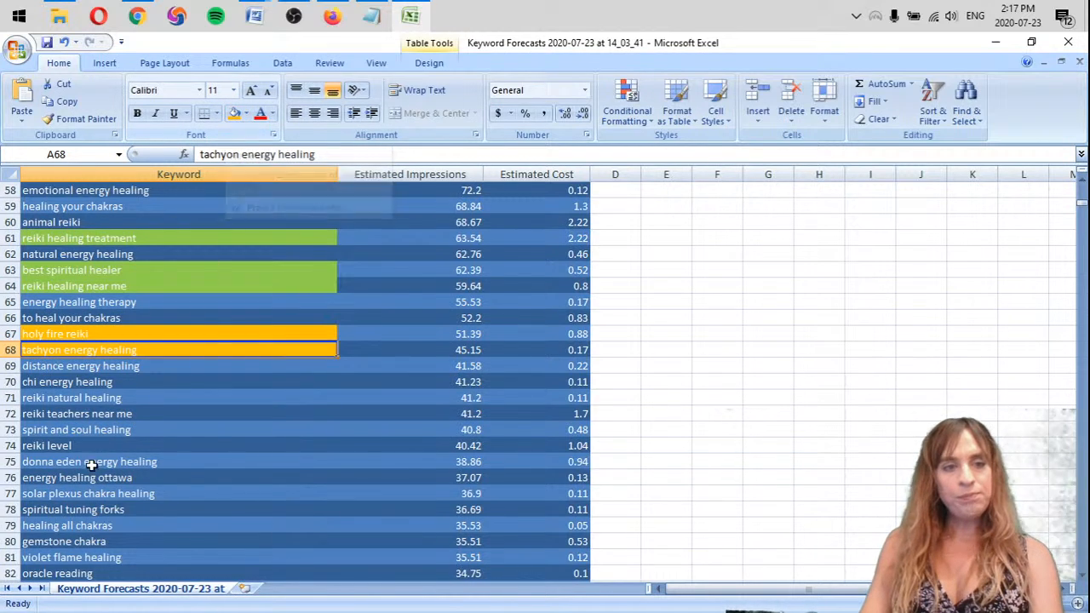
Fill the keyword "distance energy healing" with light green
left_click(127, 365)
left_click(245, 113)
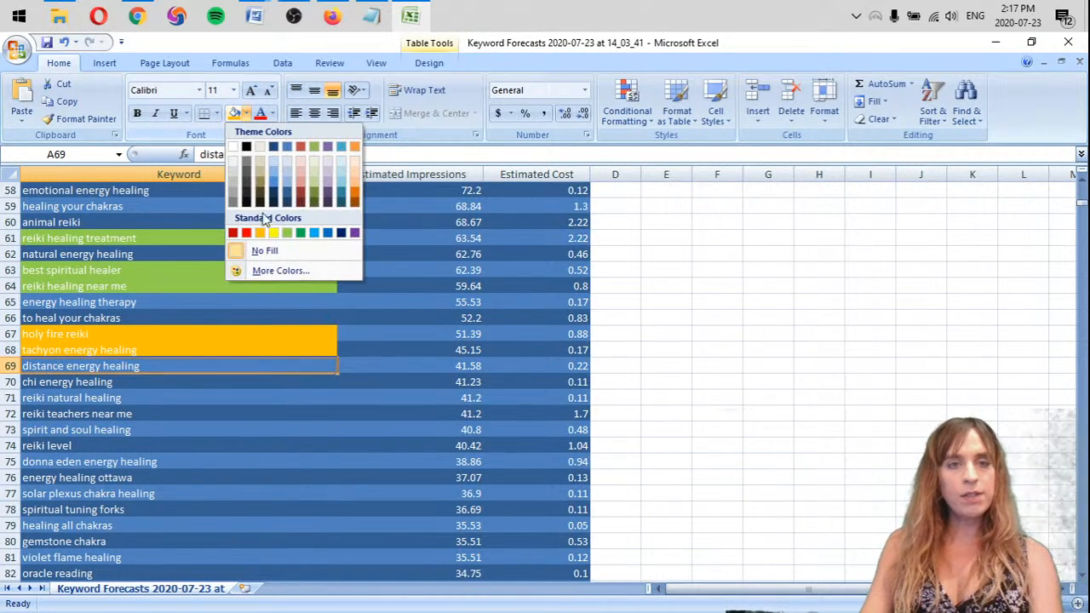
left_click(287, 233)
Delete the entire row of the keyword "chi energy healing"
left_click(96, 382)
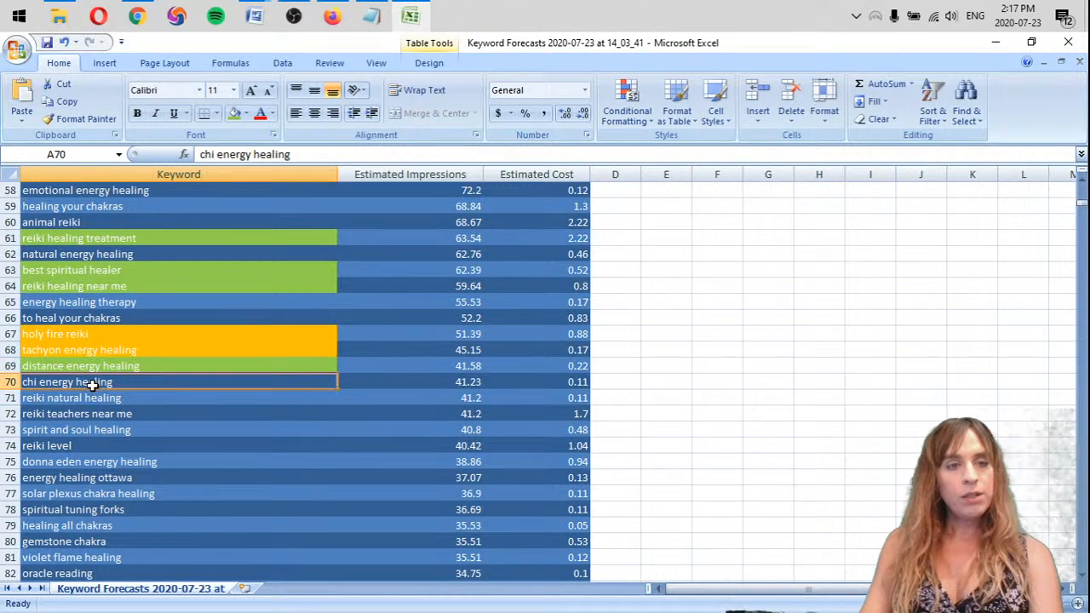
scroll(119, 375, "down", 2)
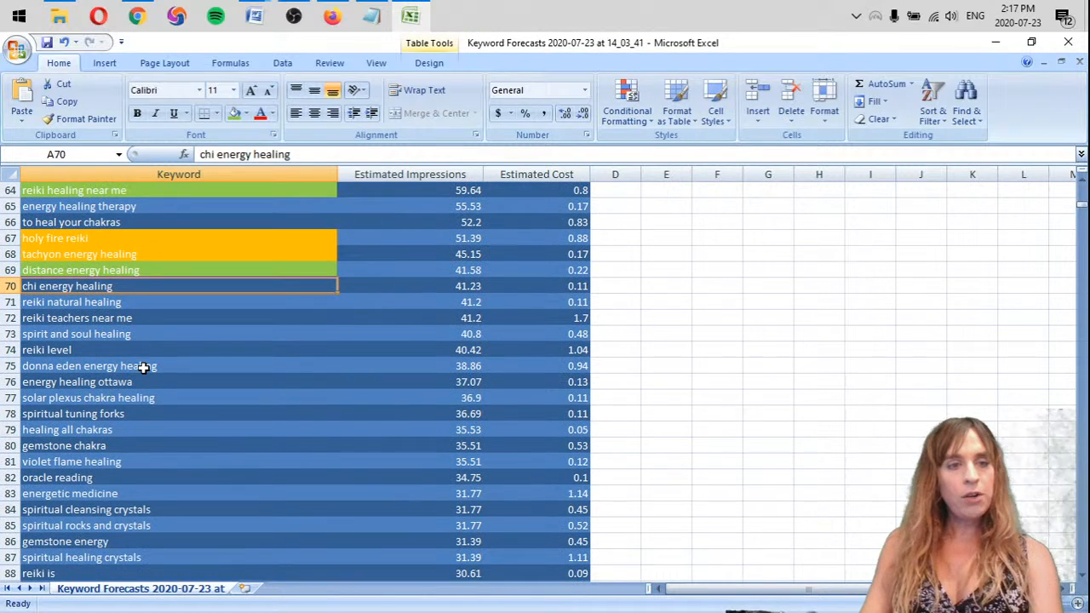
right_click(11, 287)
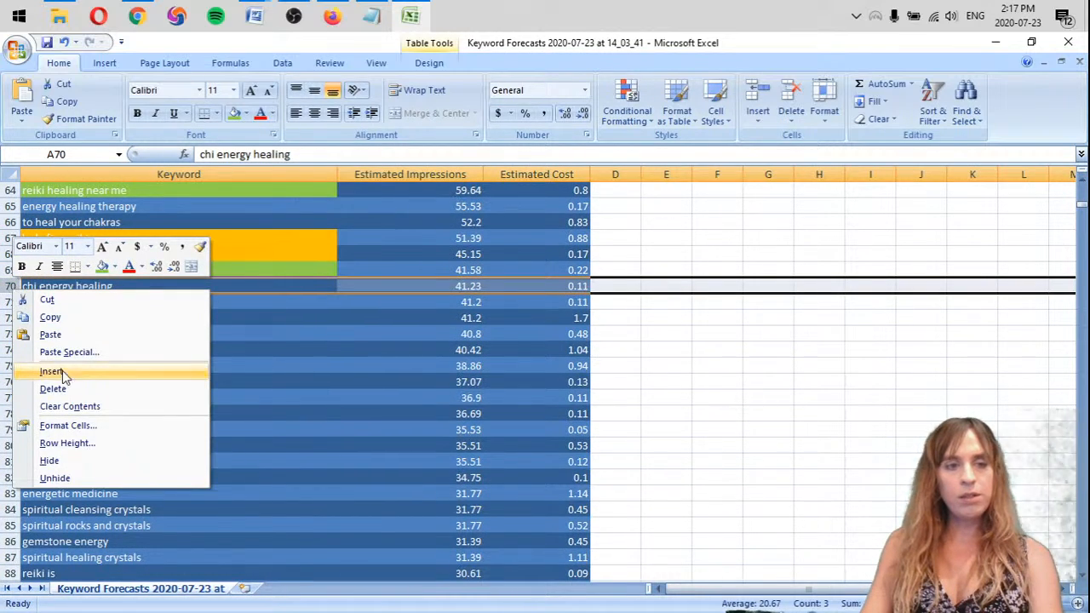
left_click(52, 390)
left_click(161, 285)
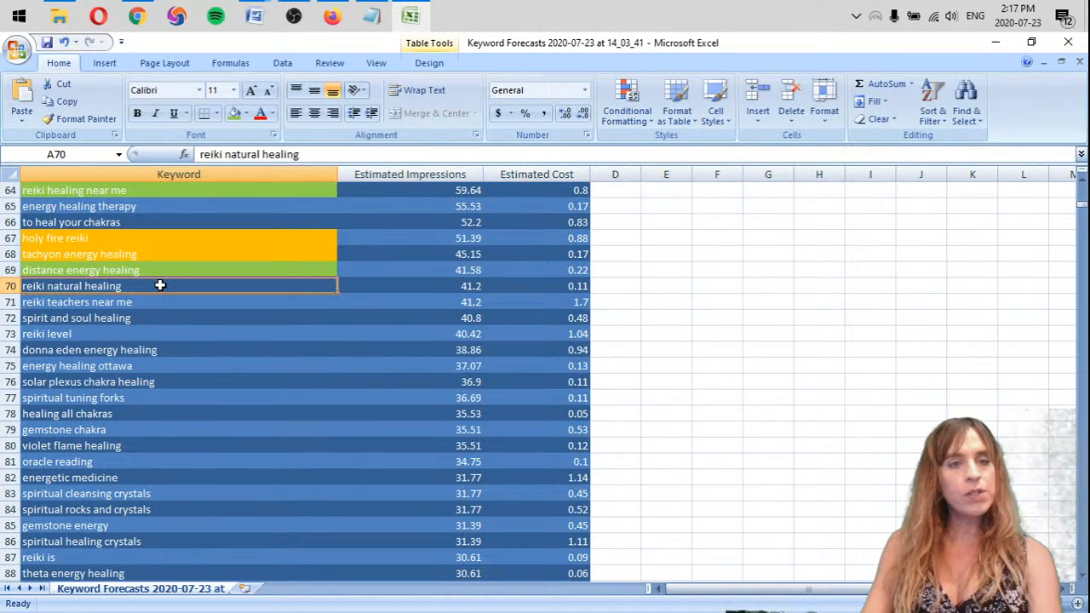
Remove the row containing the keyword "reiki teachers near me"
left_click(92, 302)
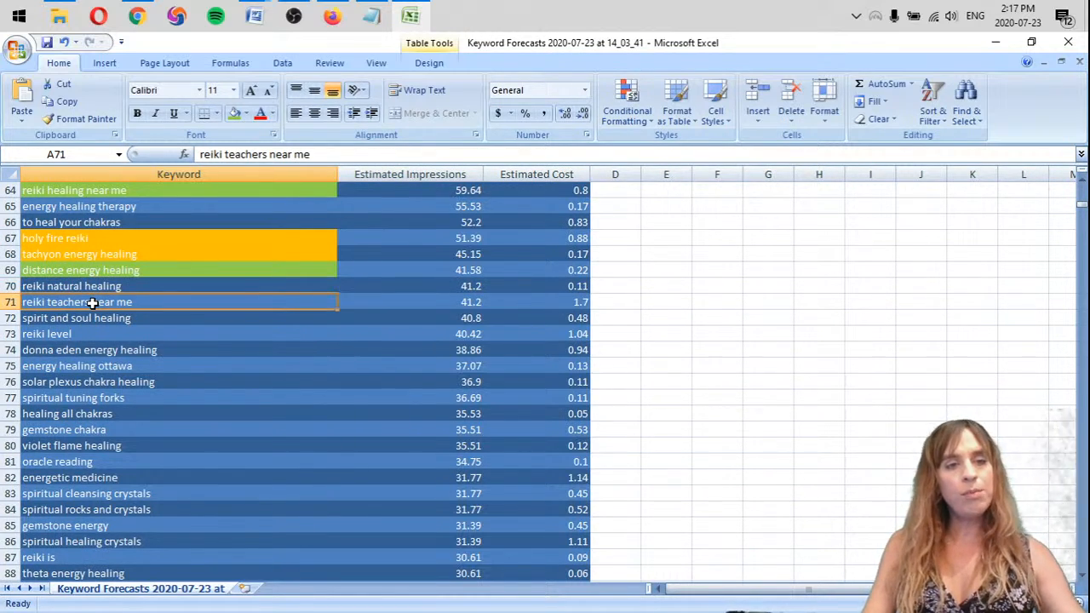
right_click(17, 300)
left_click(54, 401)
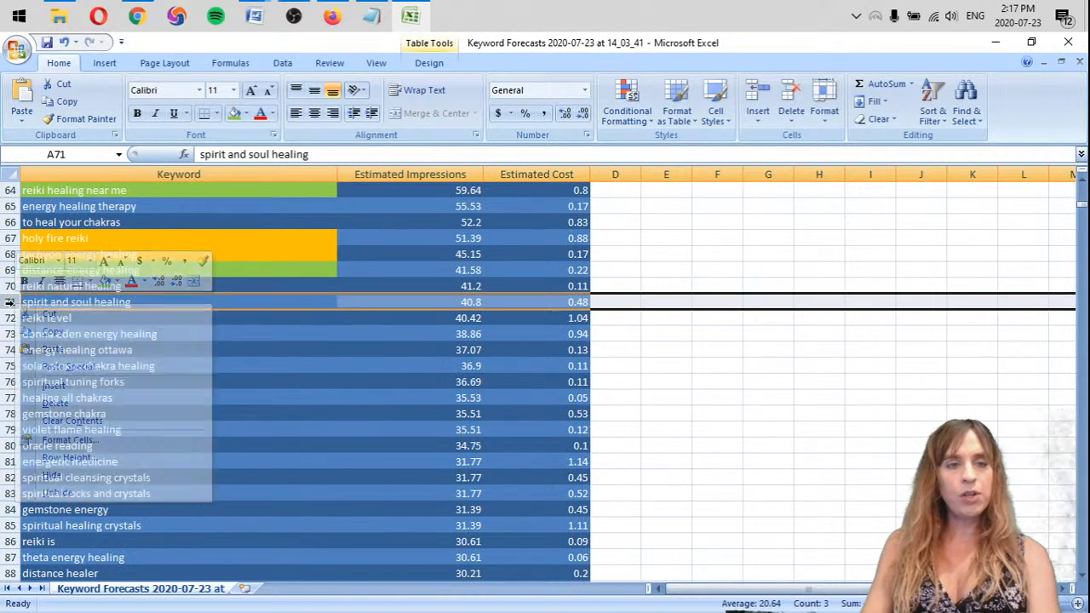
left_click(245, 305)
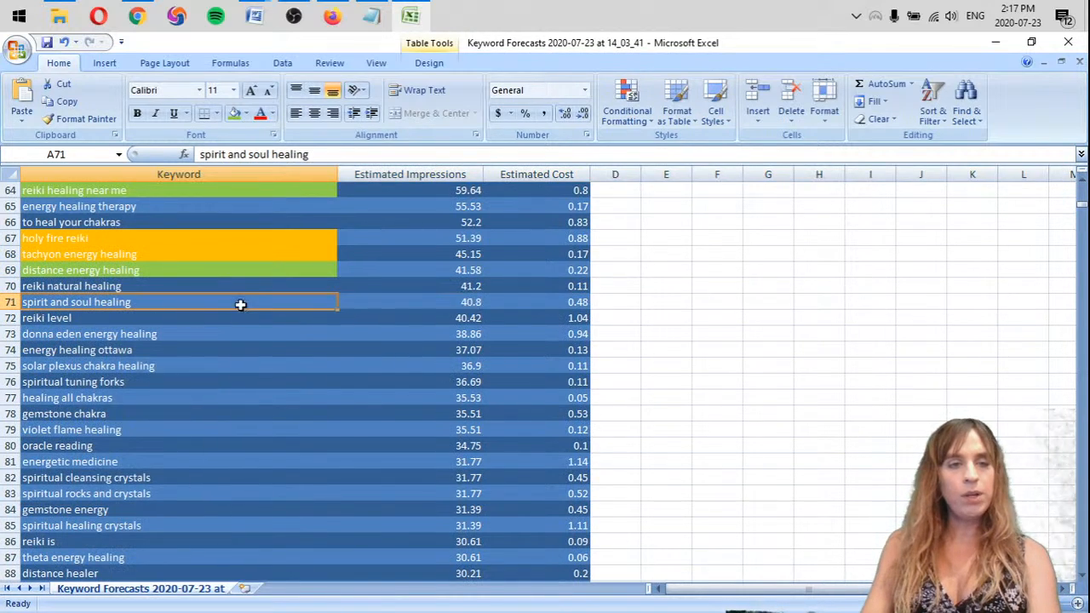
Delete the rows of the keywords "reiki level" and "donna eden energy healing"
left_click(155, 318)
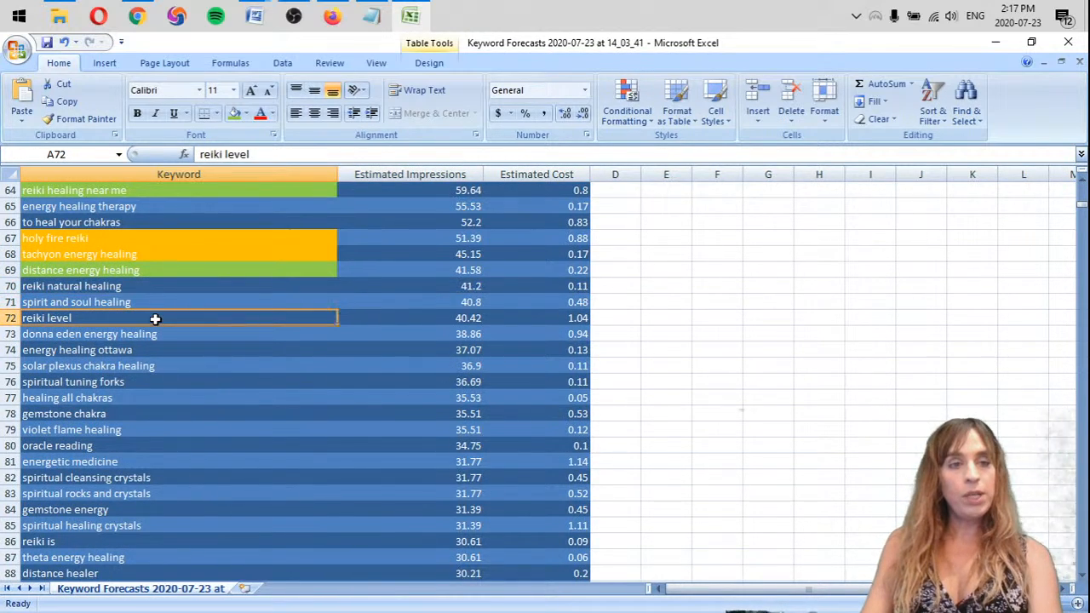
right_click(8, 318)
left_click(52, 416)
right_click(9, 318)
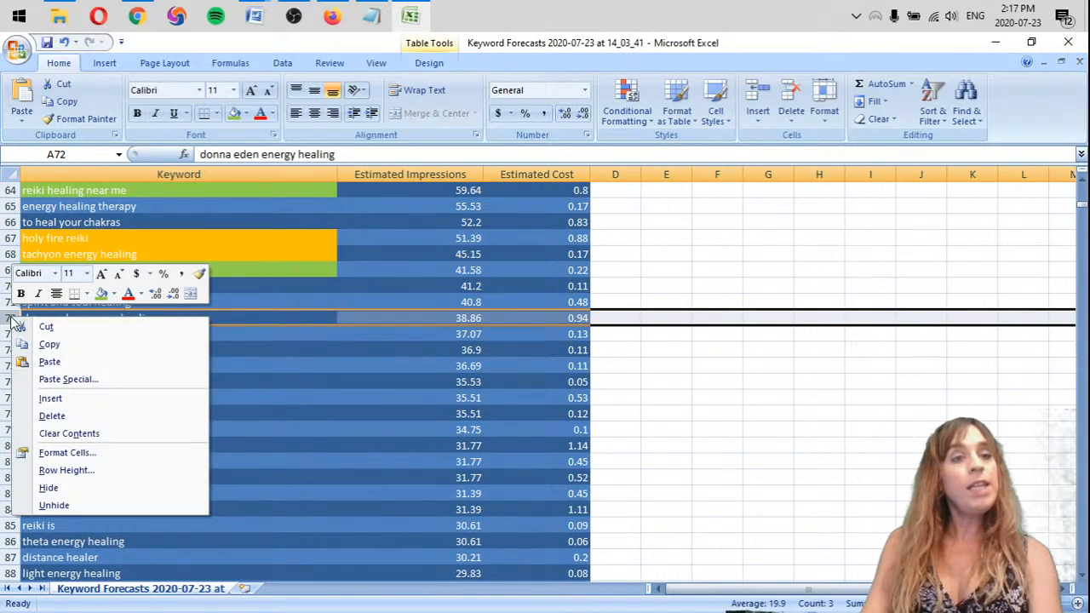
left_click(67, 417)
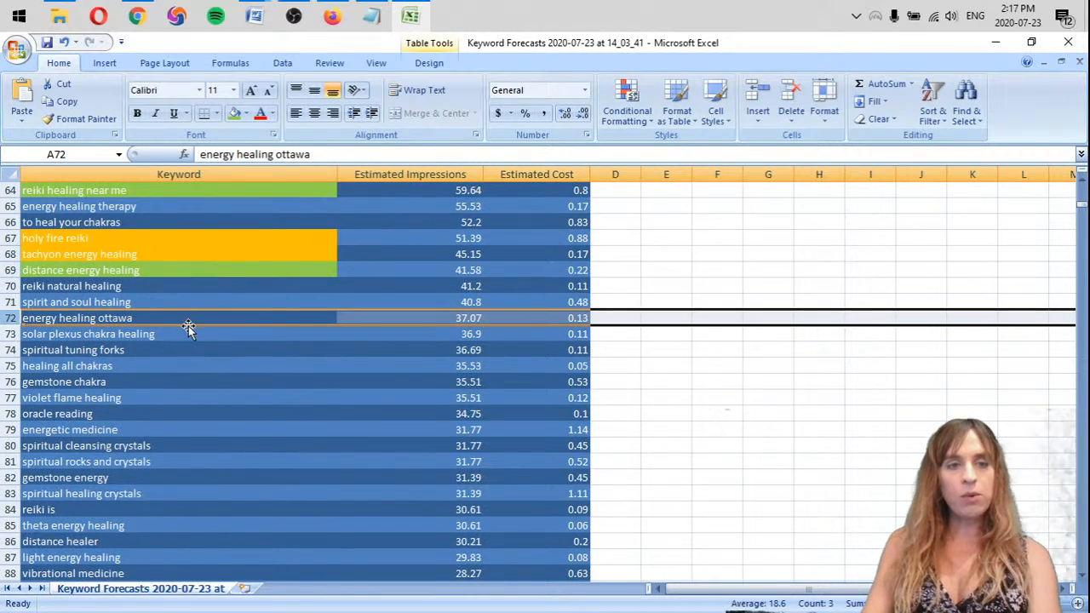
Delete the row of the location-specific keyword "energy healing ottawa"
left_click(206, 316)
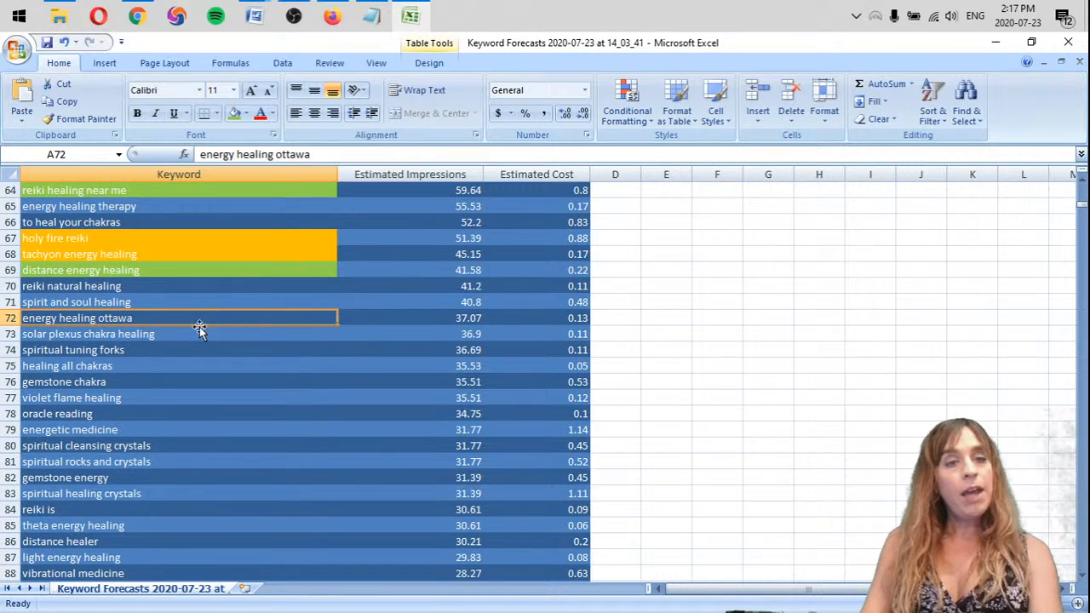
right_click(10, 319)
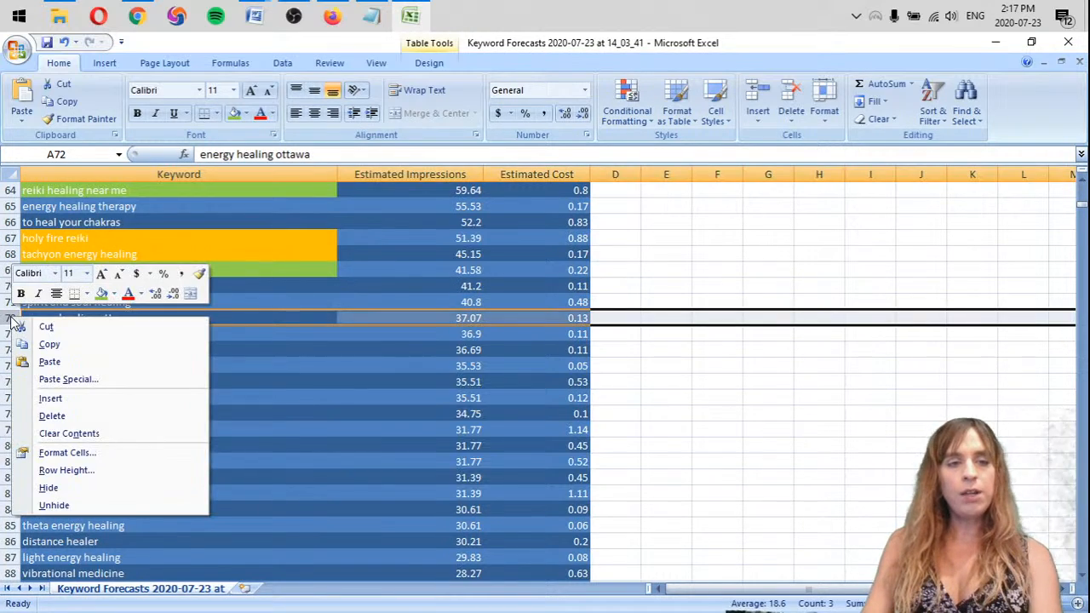
left_click(51, 417)
left_click(265, 317)
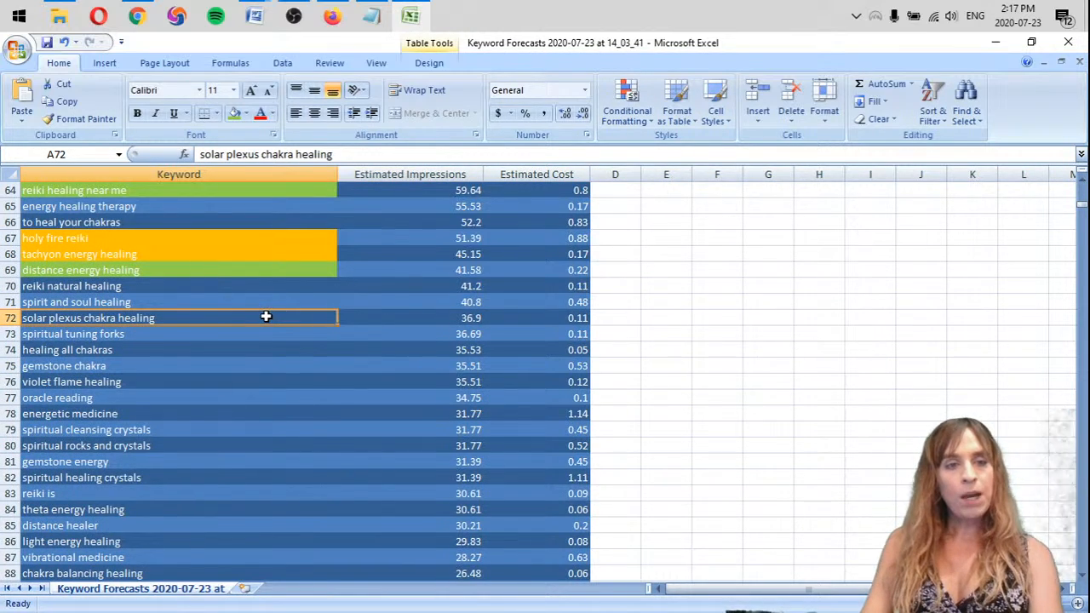
Remove the row of the keyword "spiritual tuning forks" from the list
left_click(169, 333)
right_click(9, 334)
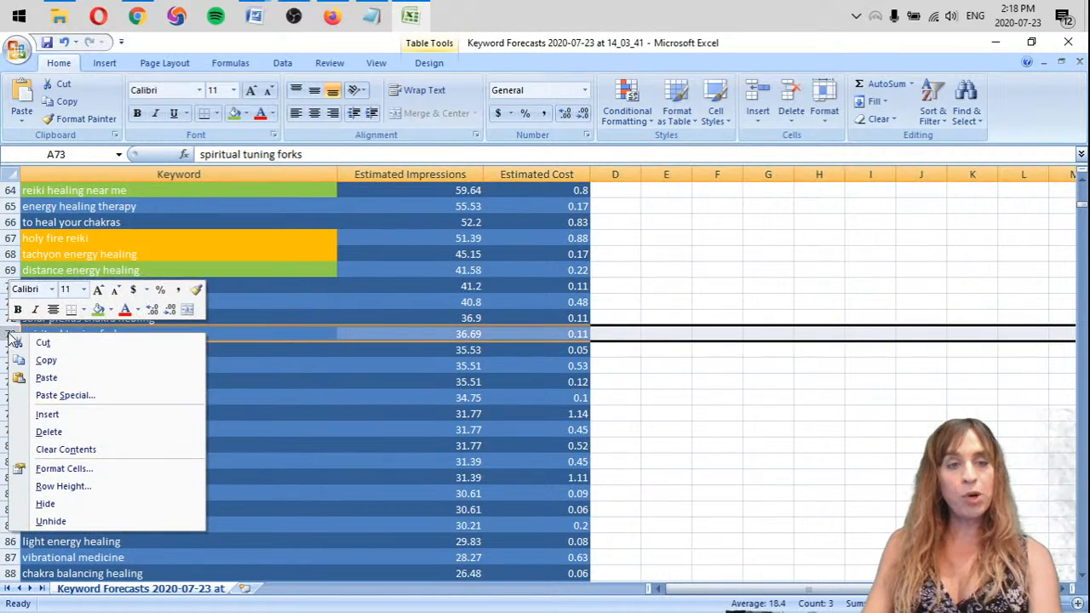
left_click(52, 430)
left_click(276, 334)
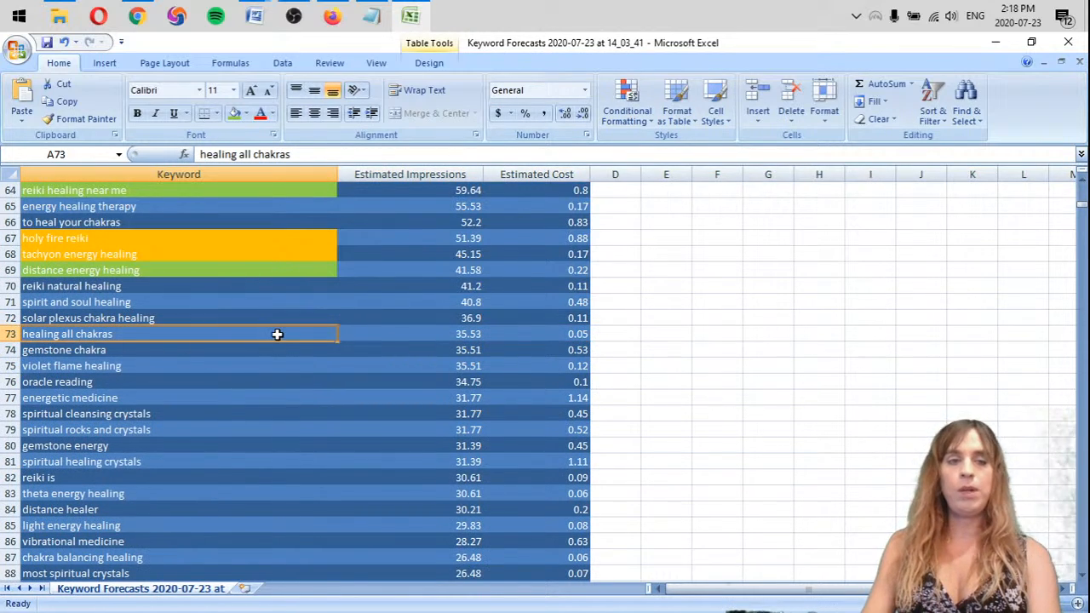
Delete the row of the keyword "gemstone chakra" and highlight "violet flame healing" in orange
left_click(149, 350)
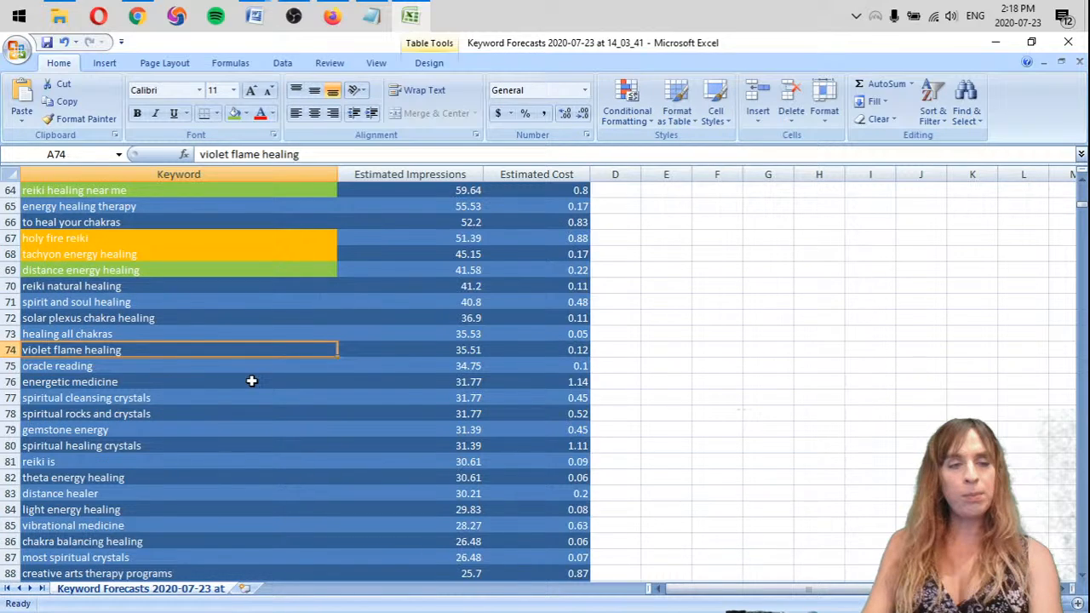
left_click(235, 114)
Highlight the keyword "oracle reading" with the standard light green fill
left_click(141, 365)
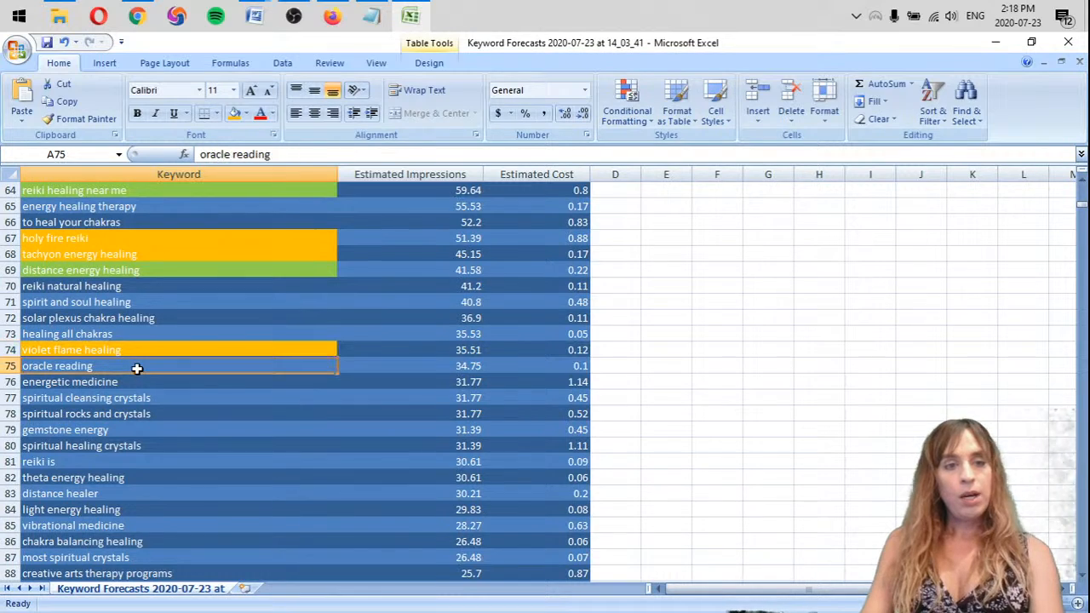
left_click(247, 114)
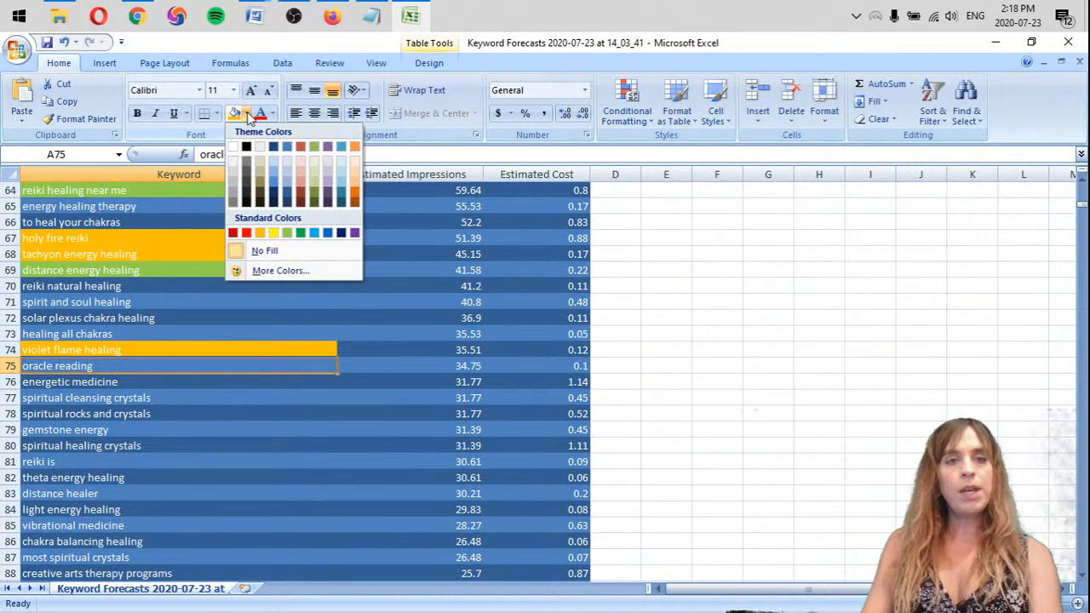
left_click(287, 232)
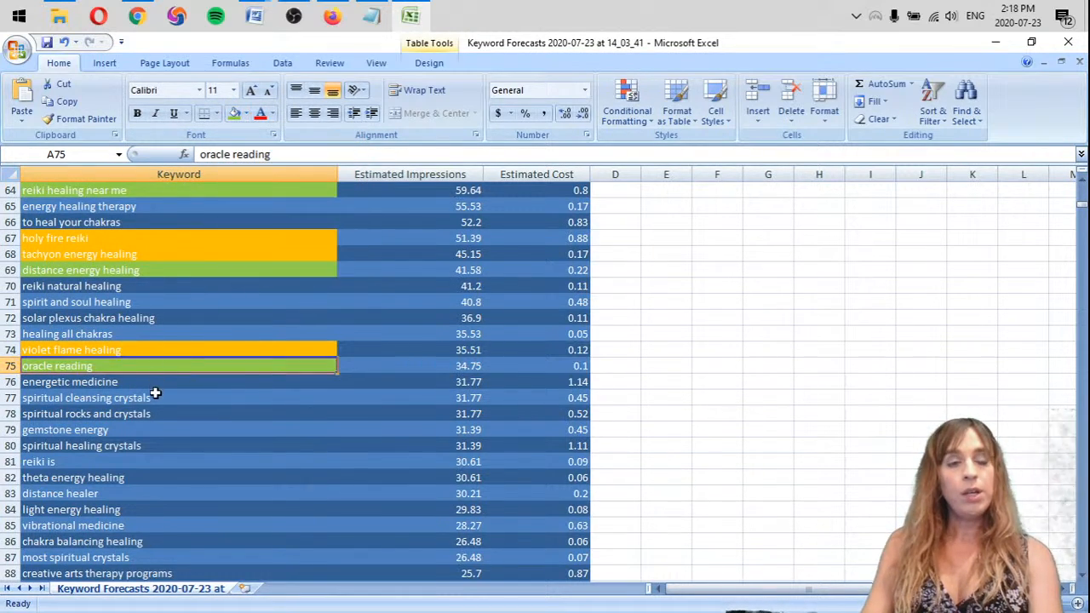
Switch to the Notepad seed keyword list to check the "Oracle Reading" entry, then return to the Excel keyword sheet
left_click(152, 382)
key("alt+Tab")
key("alt+Tab")
key("alt+Tab")
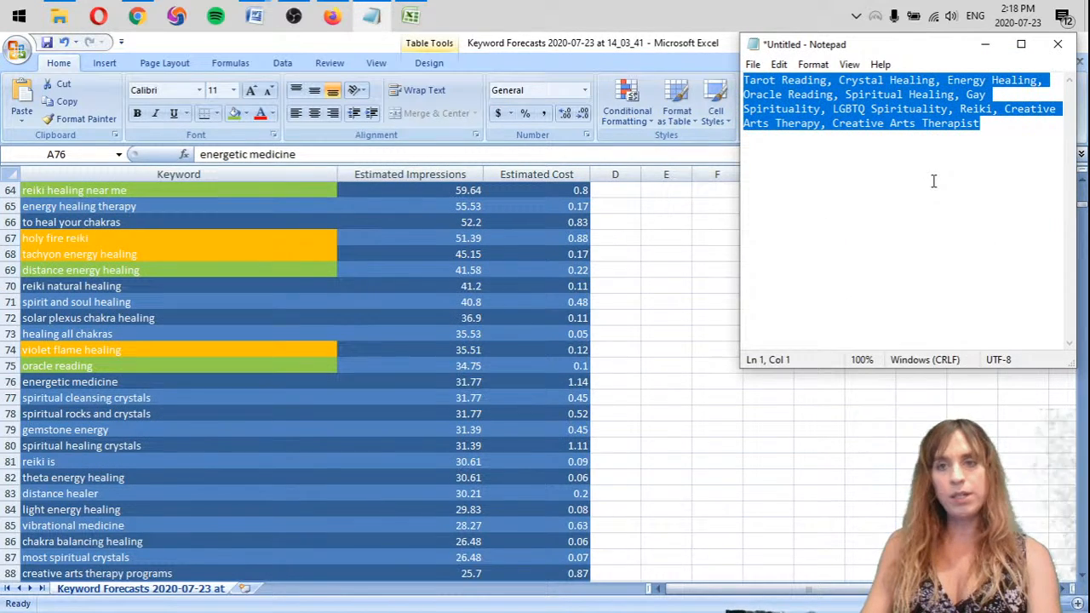
left_click(967, 144)
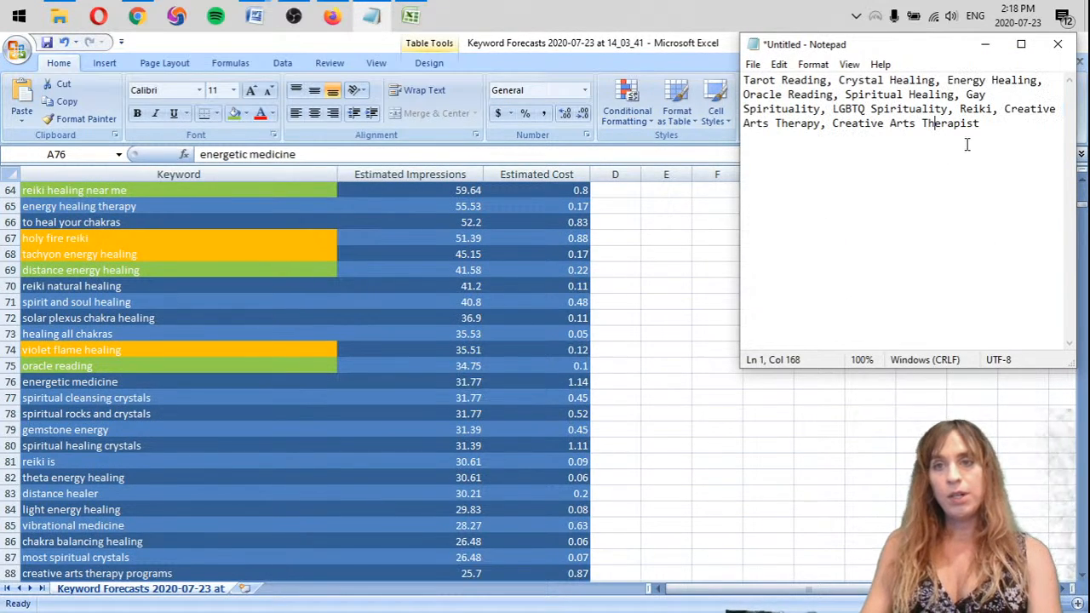
mouse_move(835, 95)
left_mouse_down()
mouse_move(980, 96)
mouse_move(744, 95)
left_mouse_up()
key("alt+Tab")
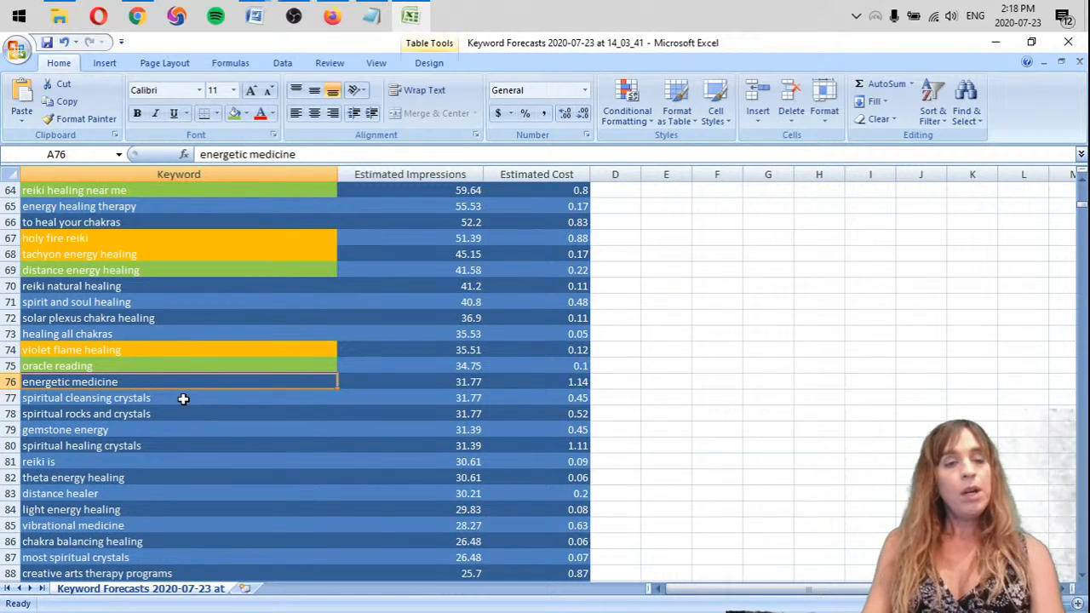
Delete the rows of the keywords "spiritual cleansing crystals" and "spiritual rocks and crystals"
left_click(183, 399)
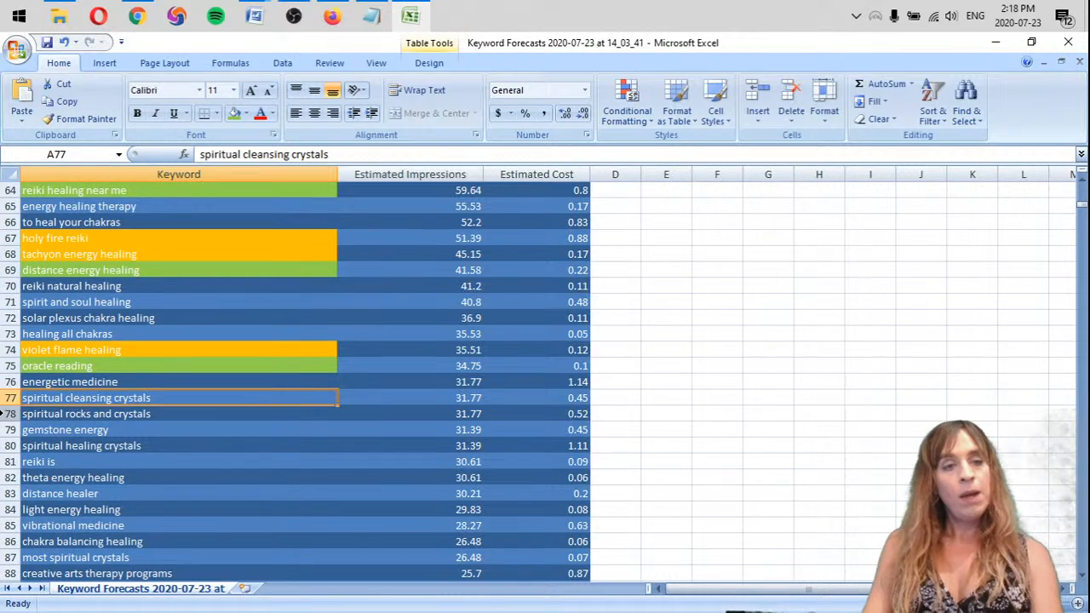
left_click_drag(4, 399, 8, 415)
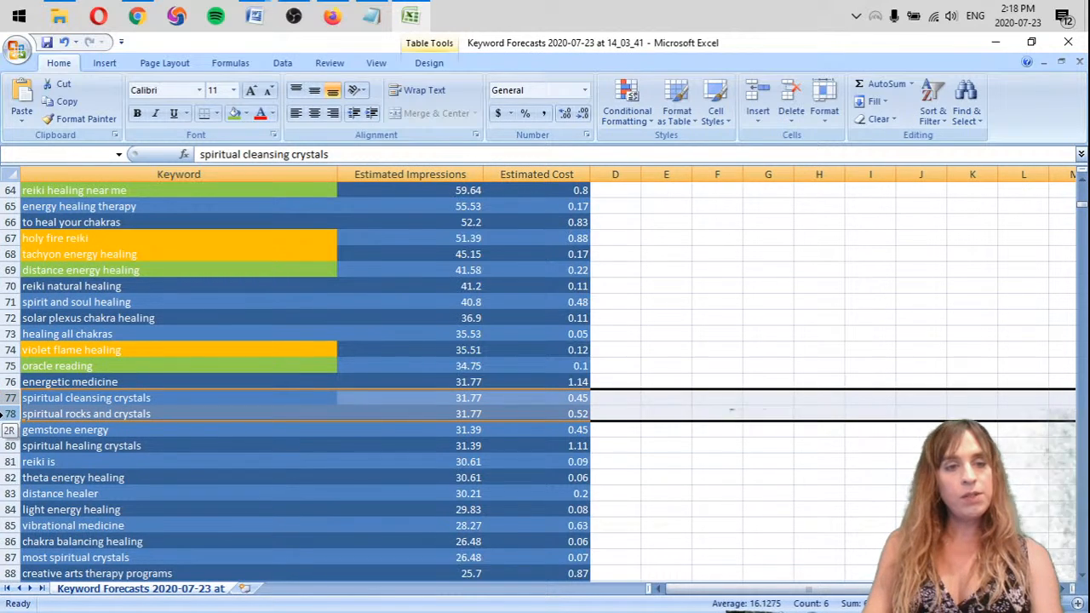
right_click(24, 415)
left_click(52, 314)
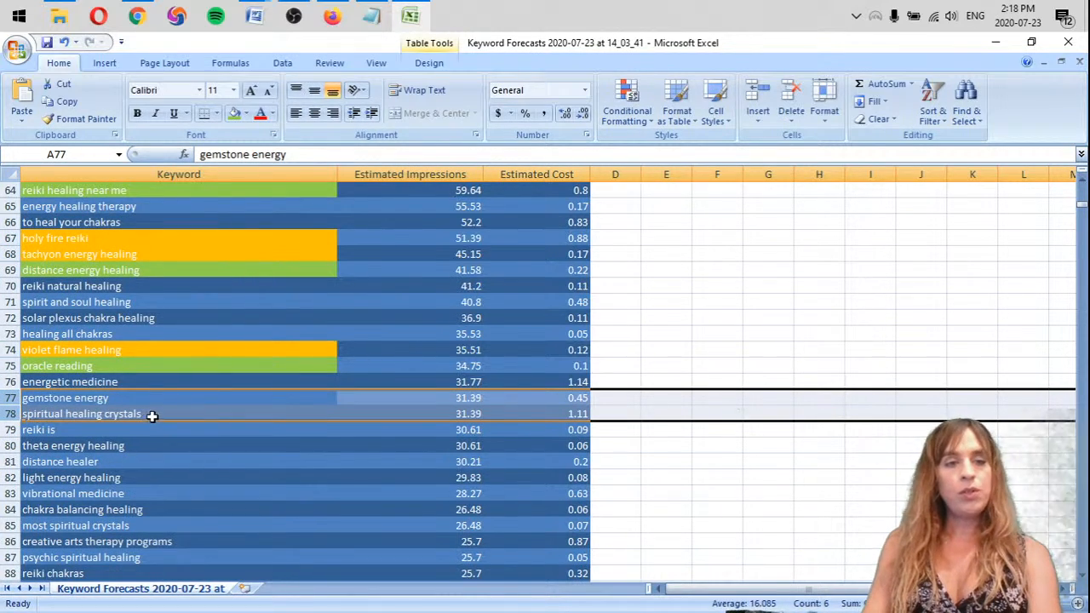
Delete the rows of the keywords "spiritual healing crystals" and "gemstone energy"
left_click(173, 397)
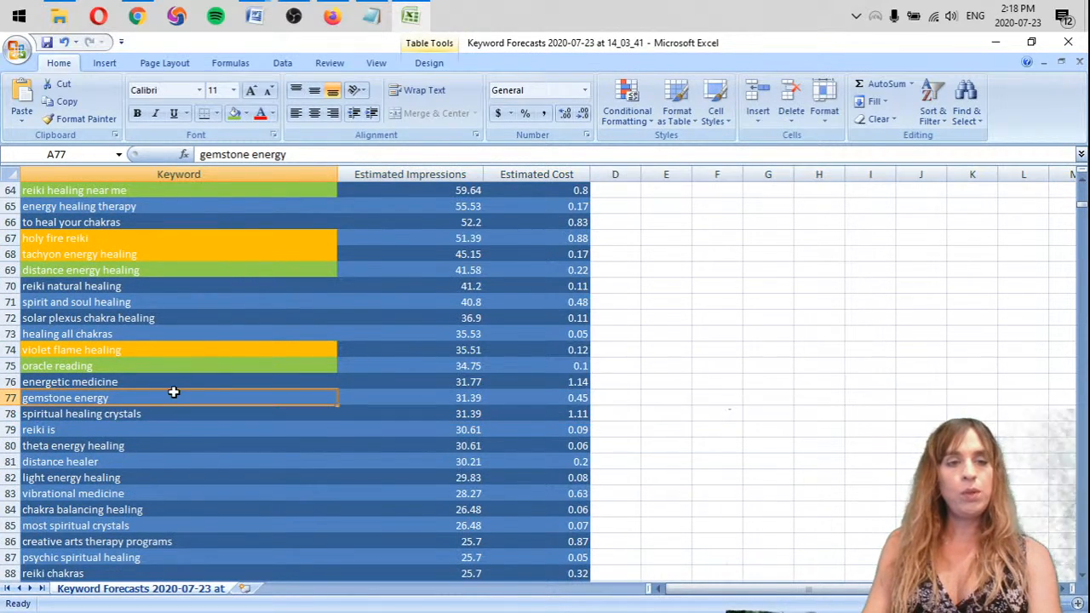
right_click(13, 418)
left_click(49, 319)
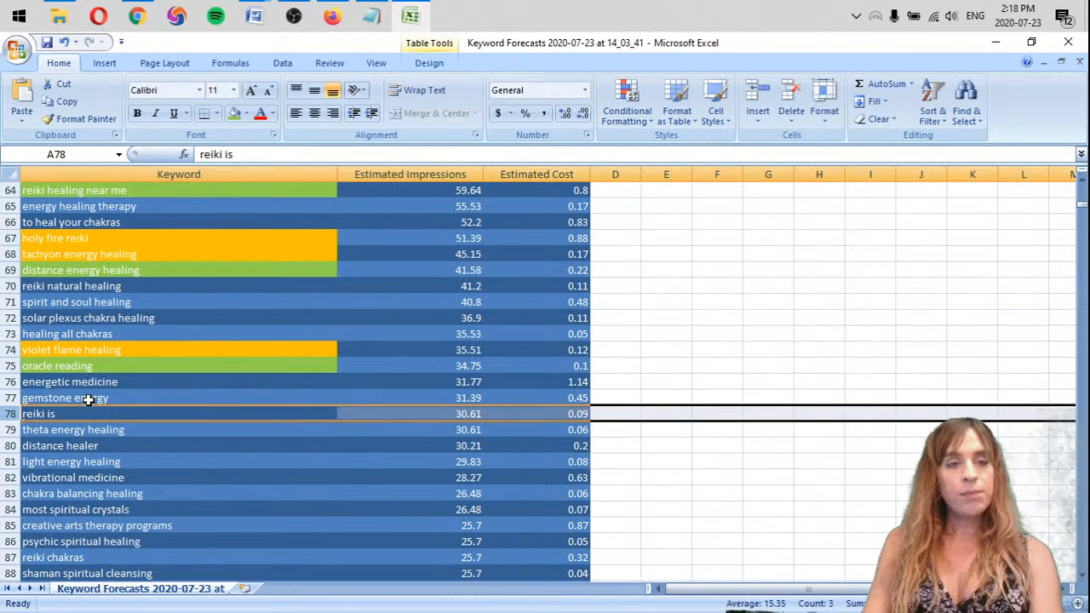
left_click(42, 398)
right_click(12, 400)
key("d")
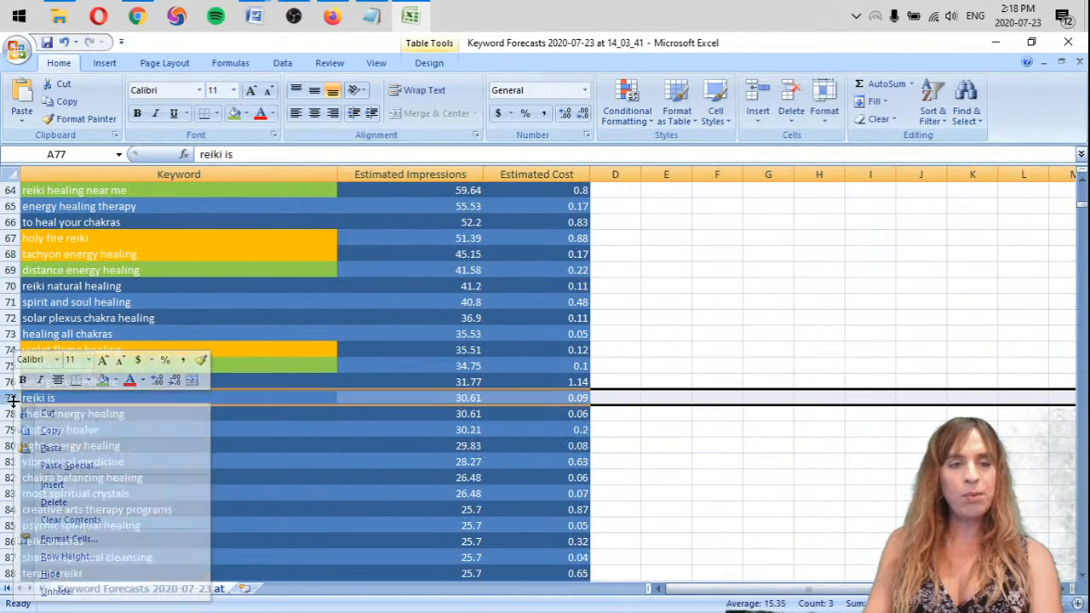
Highlight the keyword "distance healer" in light green
left_click(192, 413)
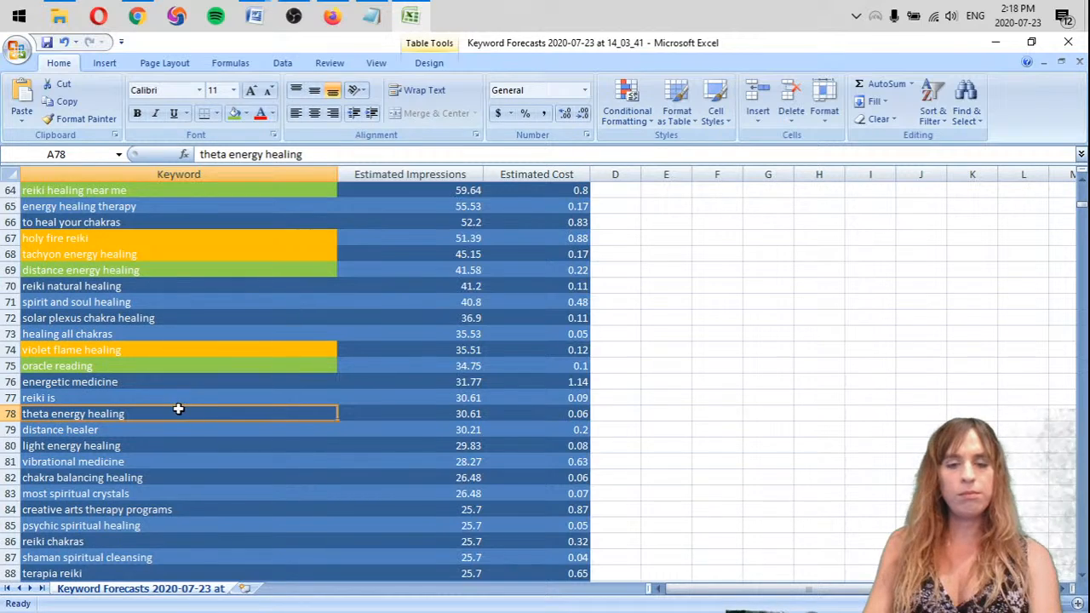
left_click(60, 398)
scroll(150, 397, "down", 4)
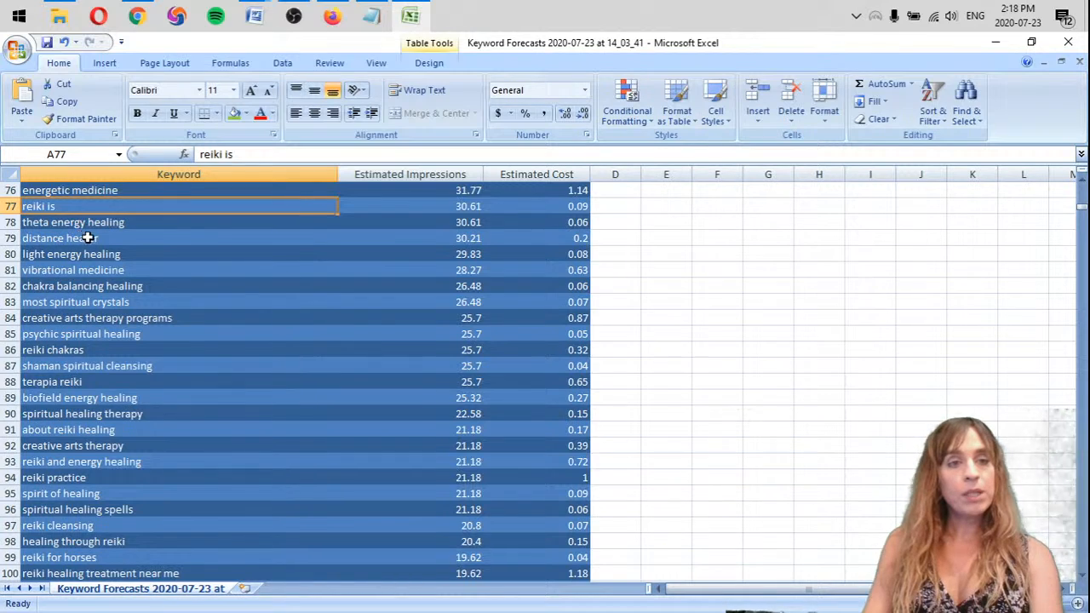
left_click(126, 238)
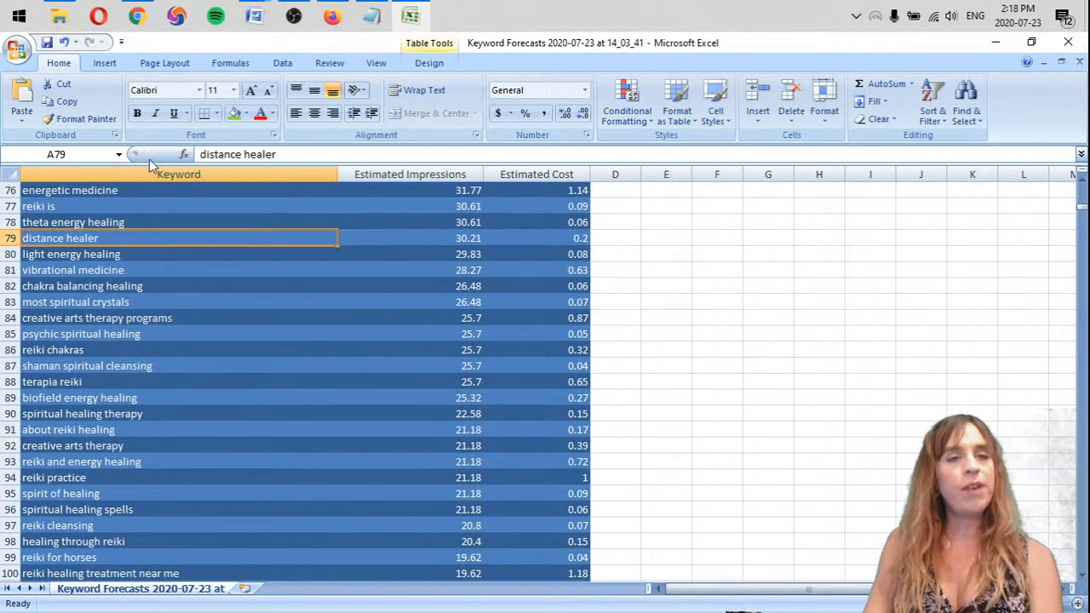
left_click(233, 115)
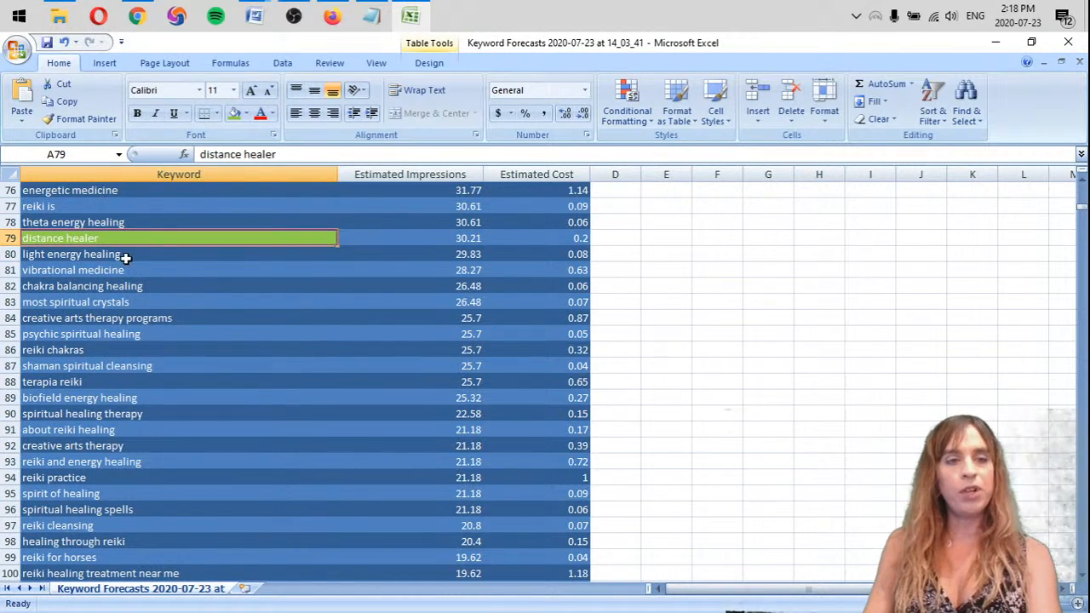
Review the keywords below "distance healer" and delete the row of "most spiritual crystals"
left_click(136, 253)
left_click(158, 274)
left_click(172, 289)
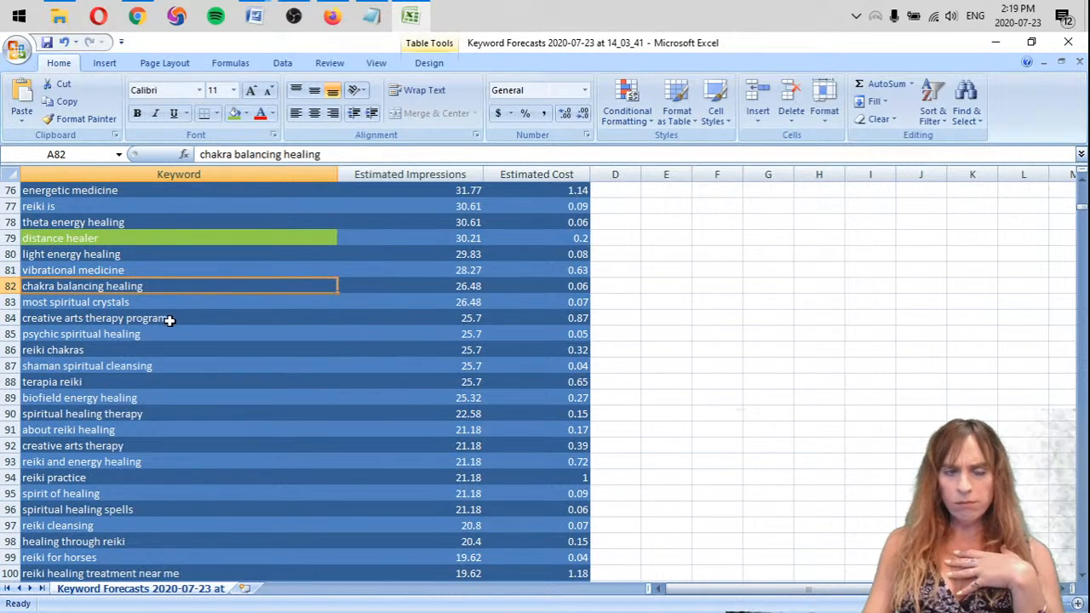
left_click(155, 303)
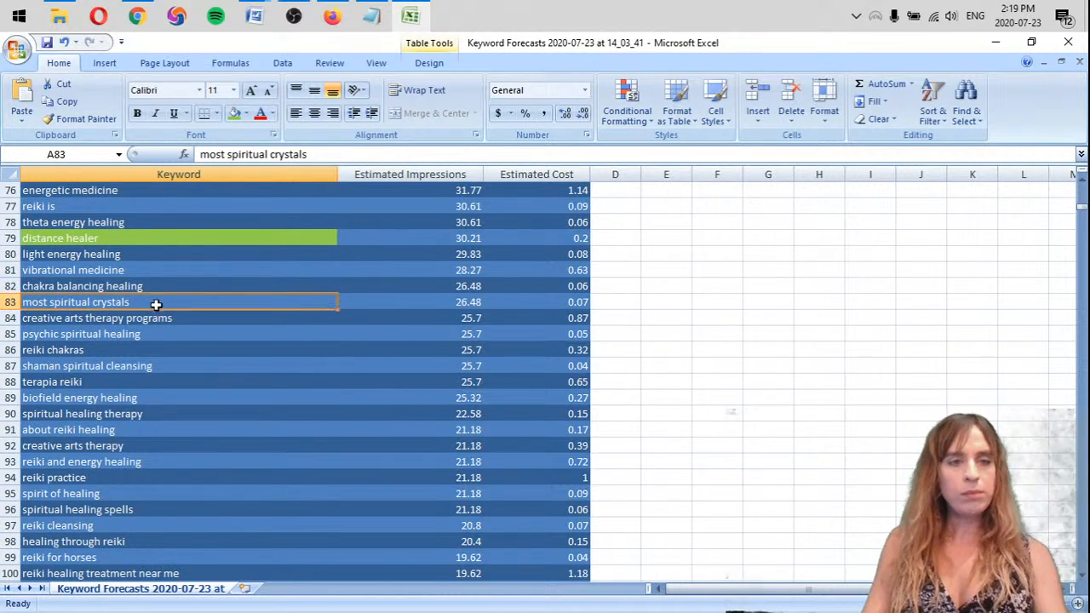
right_click(10, 302)
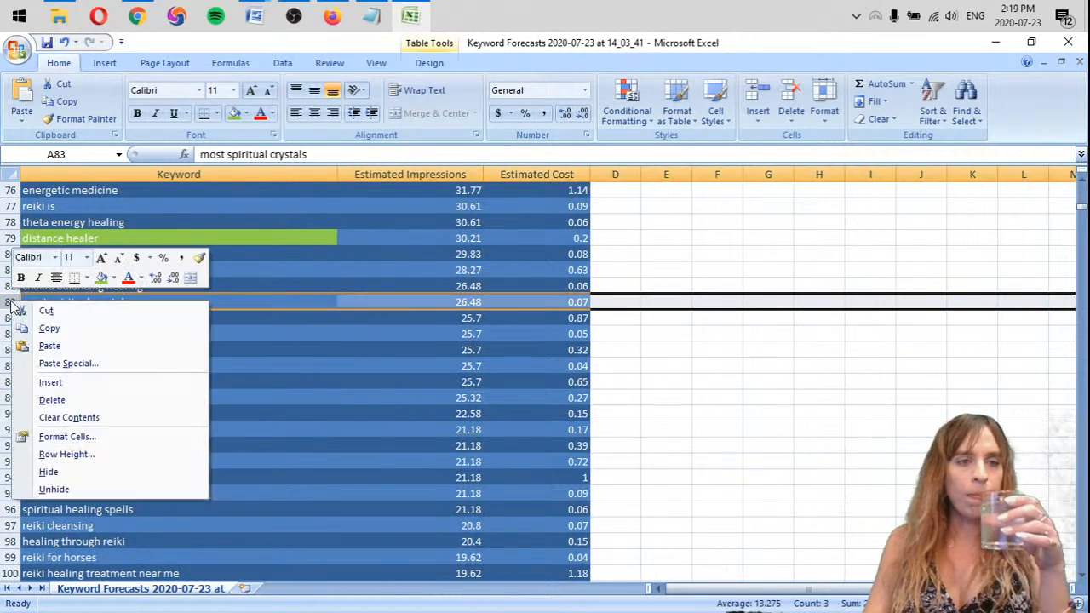
left_click(73, 402)
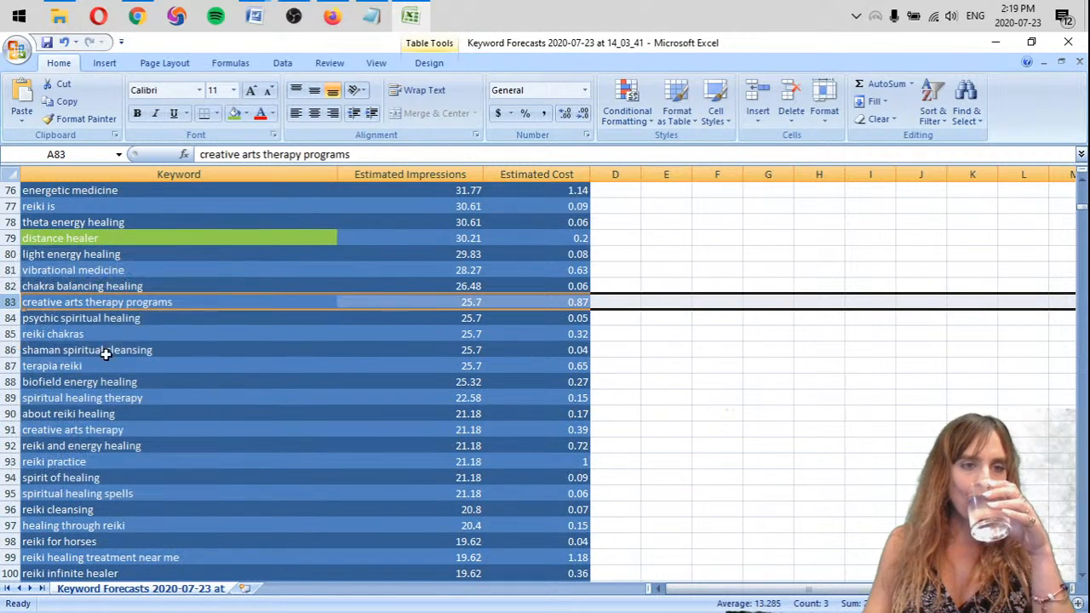
Delete the rows of the keywords "creative arts therapy programs" and "psychic spiritual healing"
left_click(208, 304)
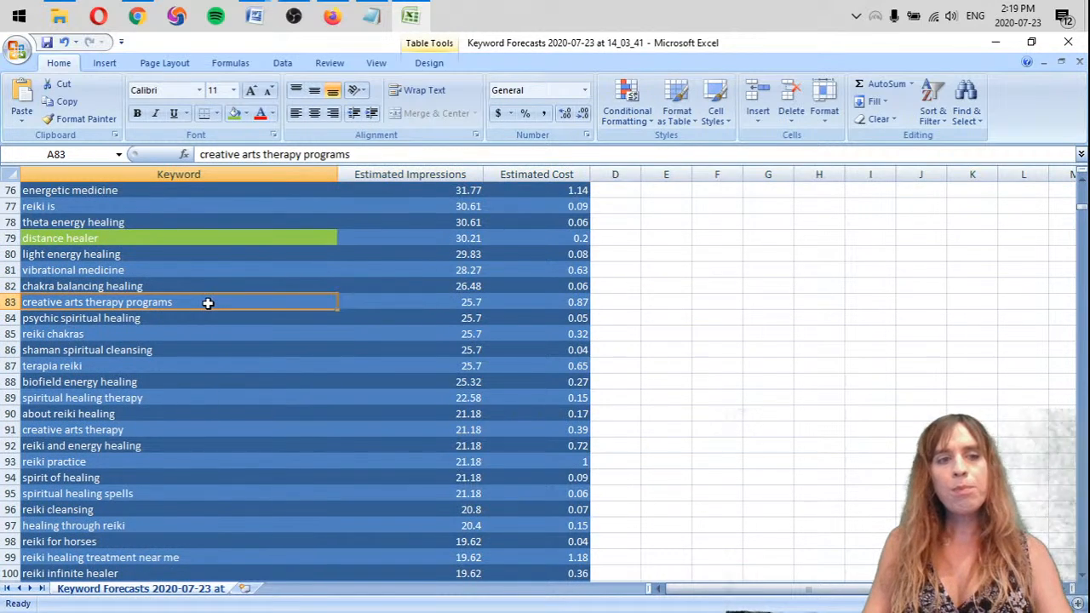
right_click(10, 302)
key("d")
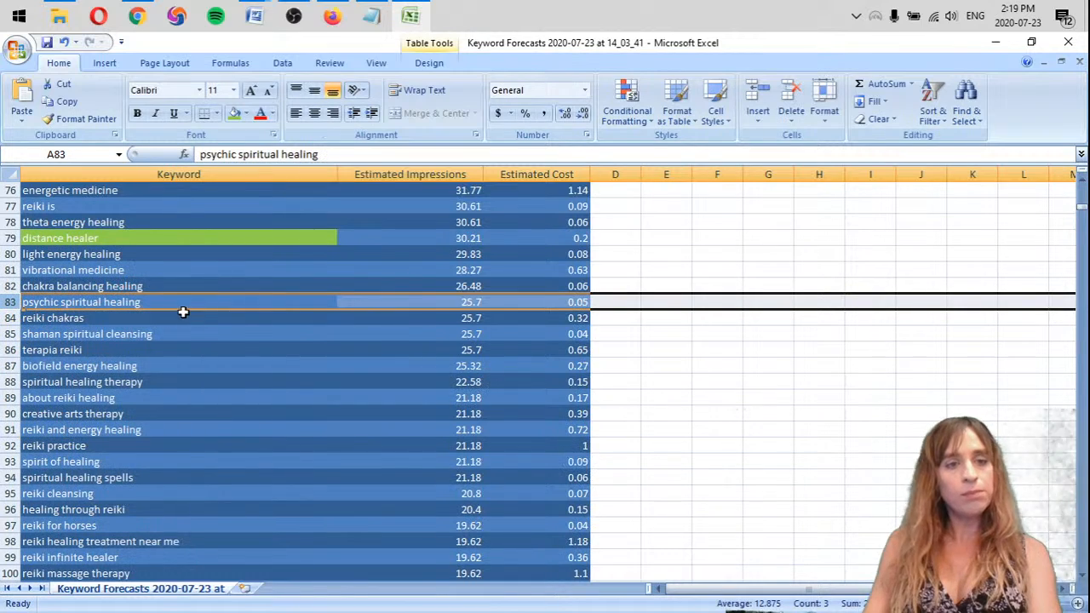
left_click(185, 306)
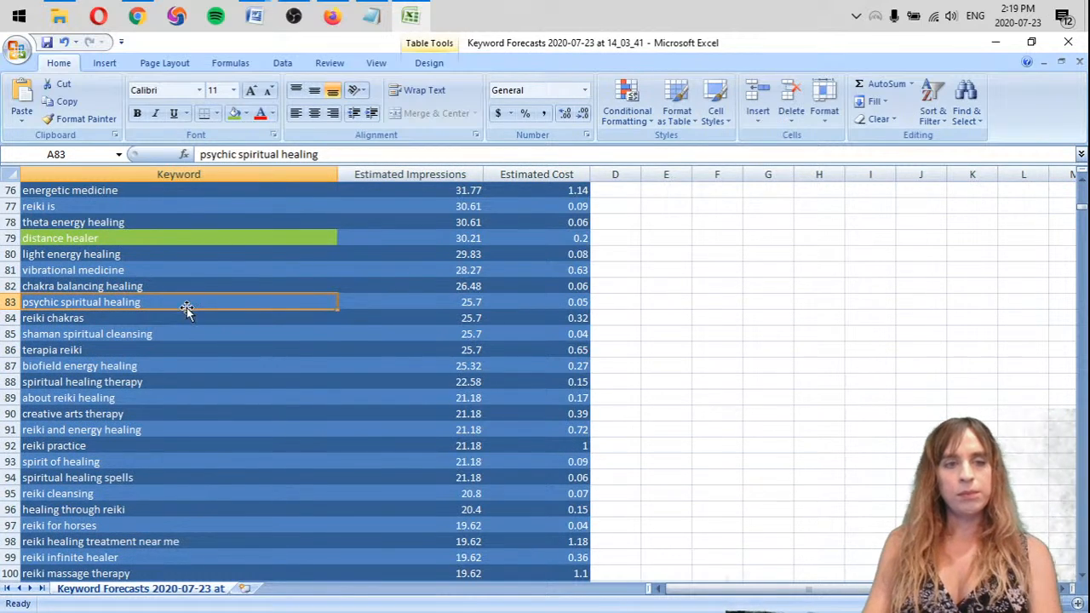
right_click(10, 302)
key("d")
left_click(42, 303)
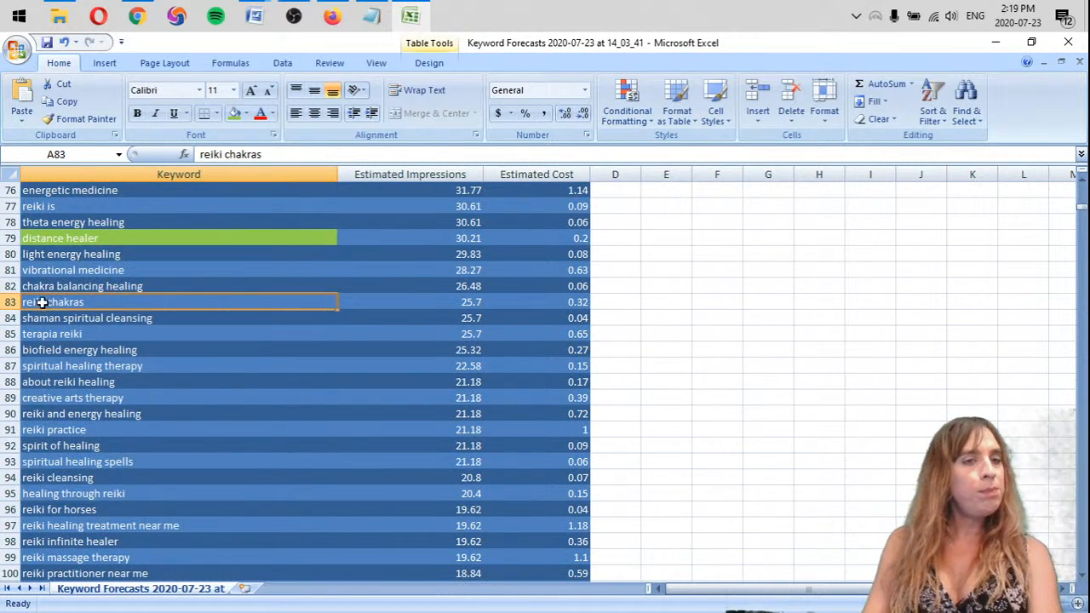
Remove the row of the keyword "shaman spiritual cleansing" from the list
left_click(118, 317)
right_click(10, 319)
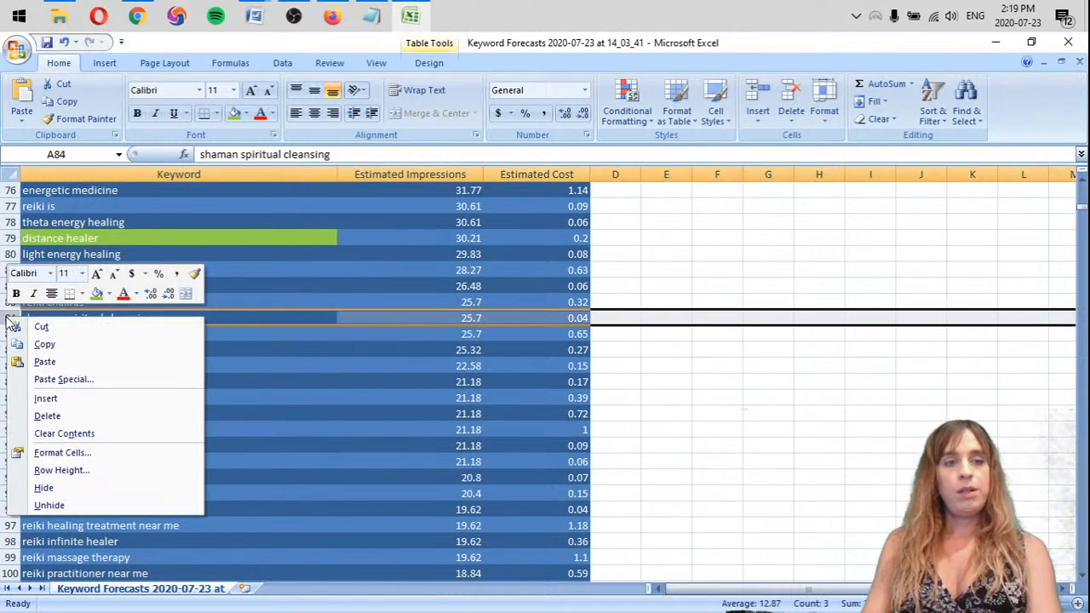
key("d")
Highlight the keywords "terapia reiki" and "biofield energy healing" in orange
left_click(114, 317)
scroll(119, 311, "down", 1)
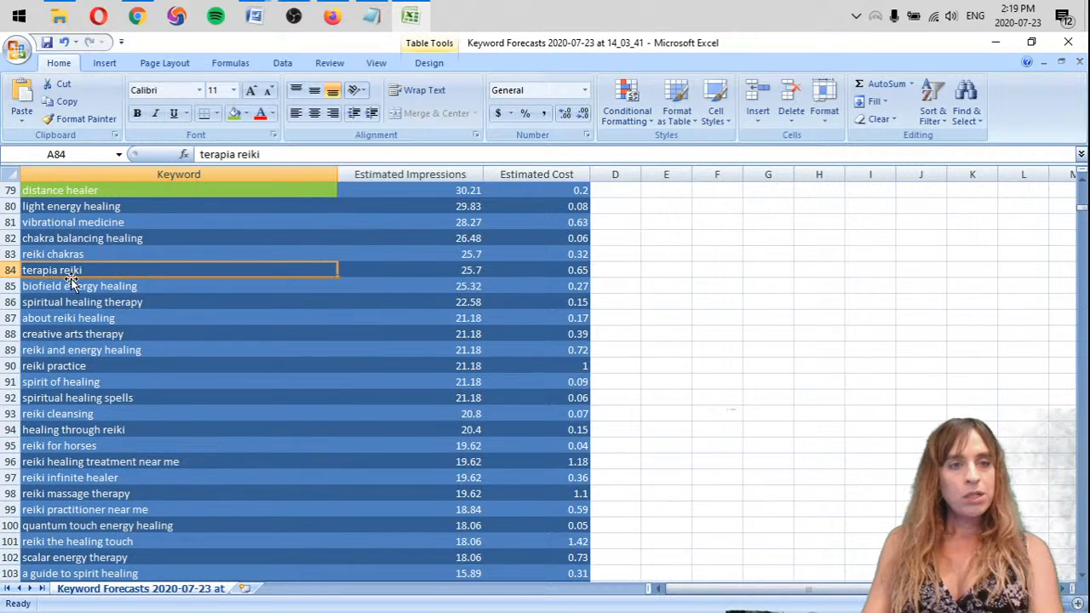
left_click(246, 113)
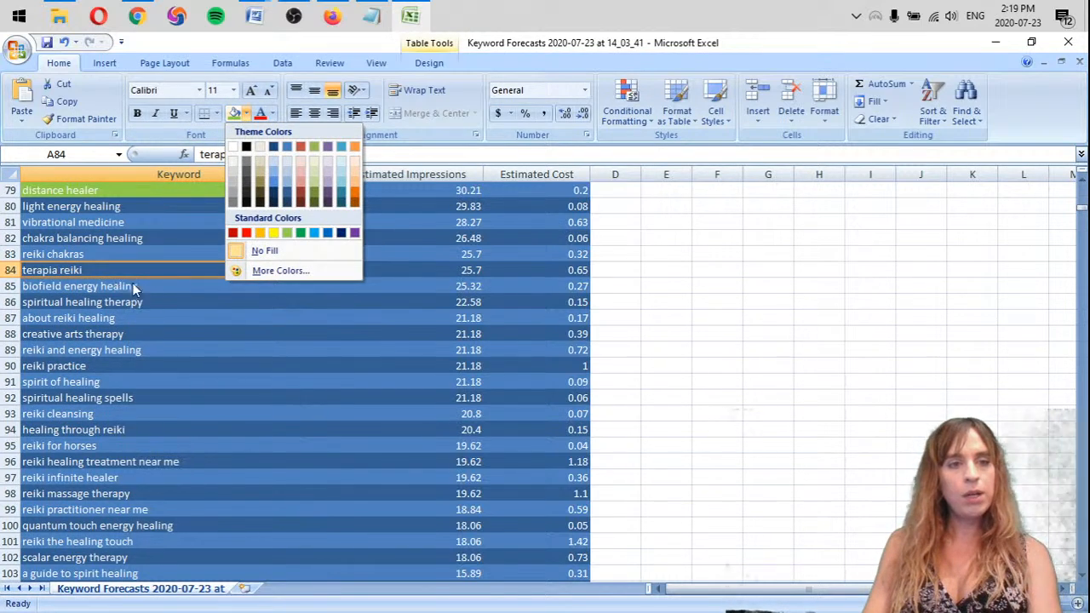
left_click(259, 233)
left_click(111, 290)
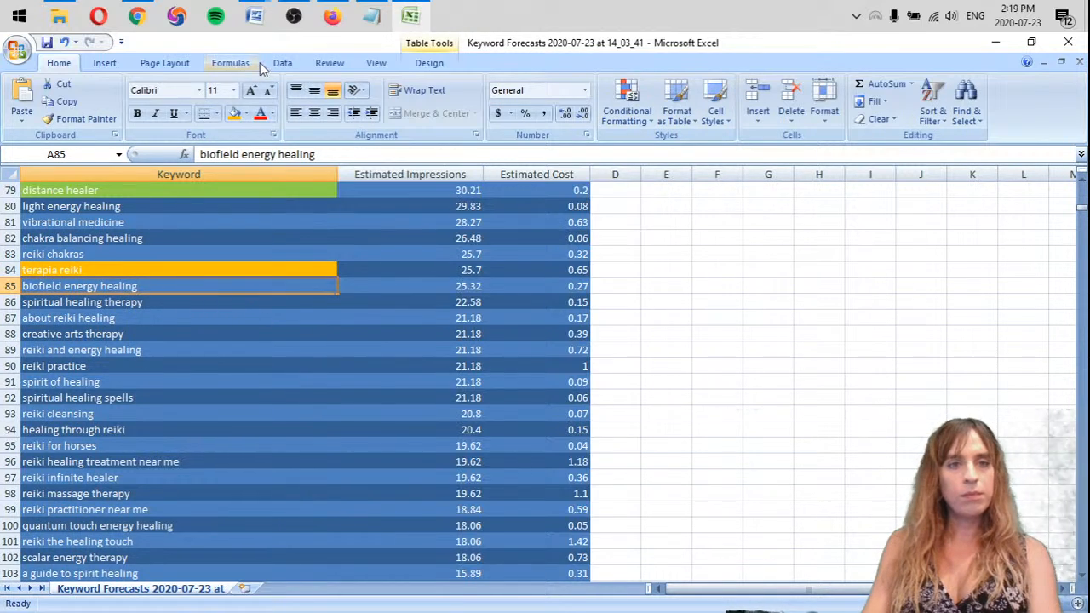
left_click(235, 114)
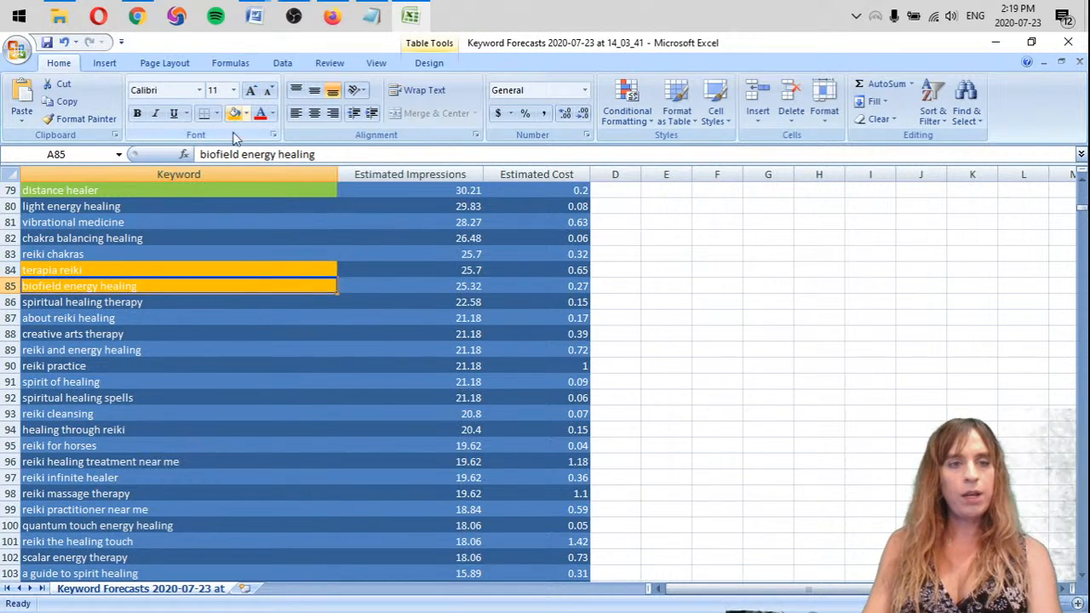
Highlight the keyword "creative arts therapy" with the standard light green fill
left_click(109, 335)
left_click(247, 113)
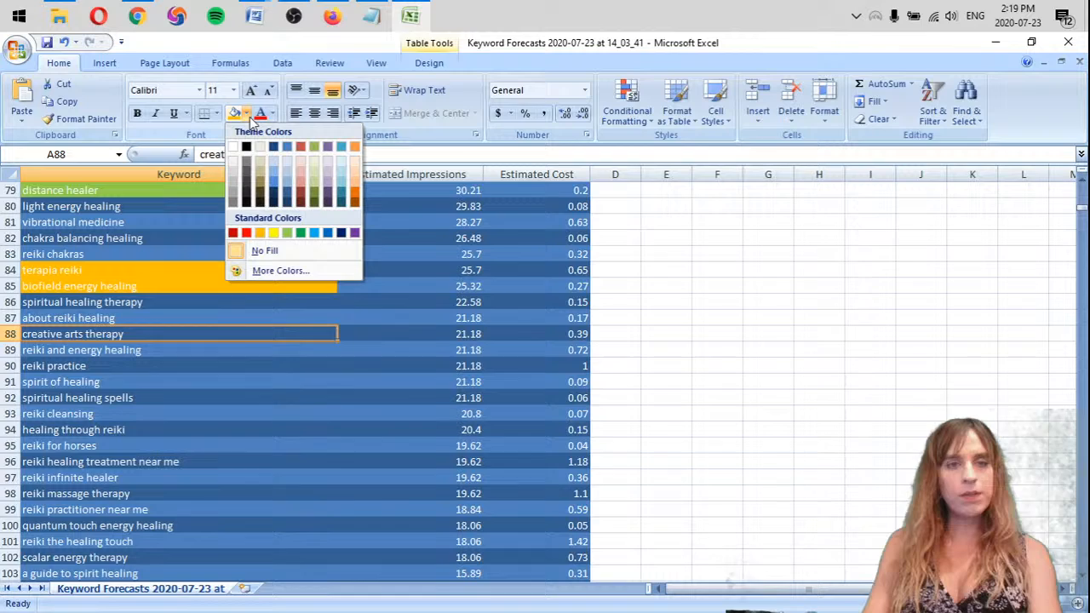
left_click(286, 232)
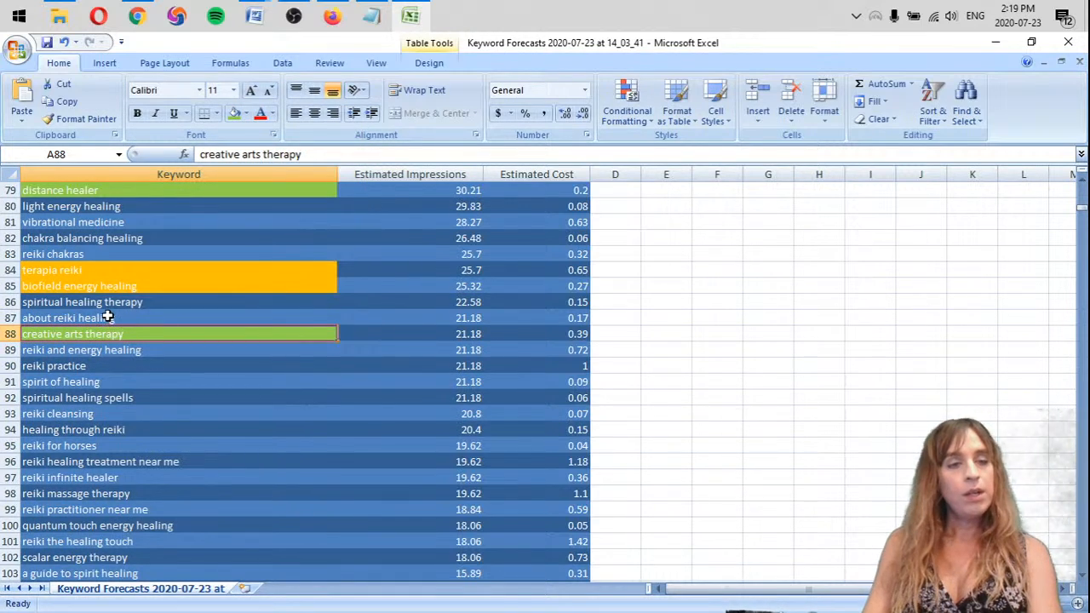
Review the keywords from "spiritual healing therapy" down past "spiritual healing spells" for relevance to the client
left_click(113, 318)
left_click(174, 304)
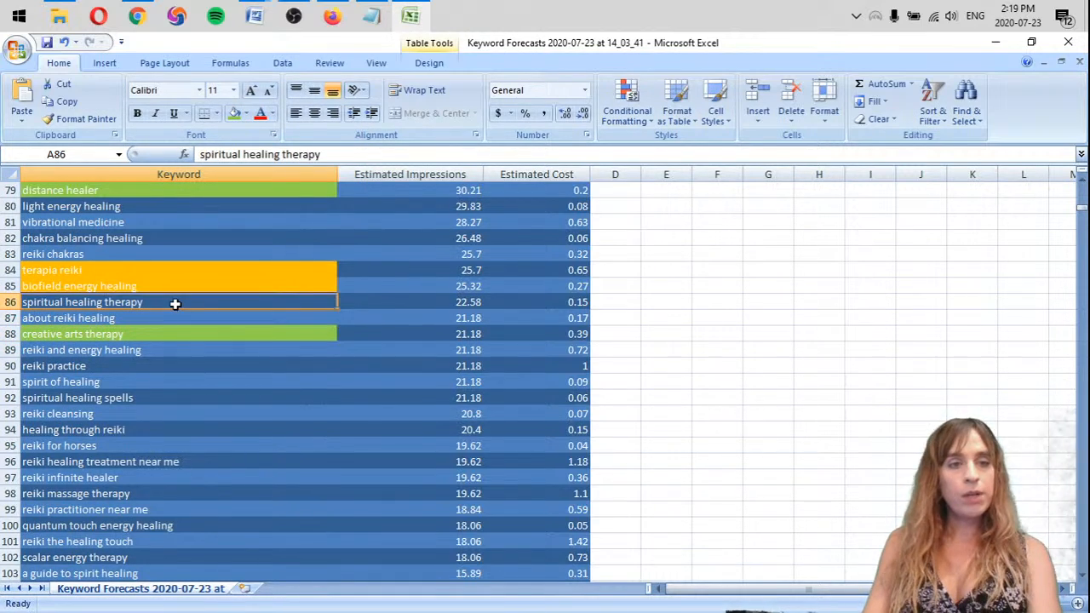
left_click(141, 349)
left_click(128, 372)
left_click(116, 395)
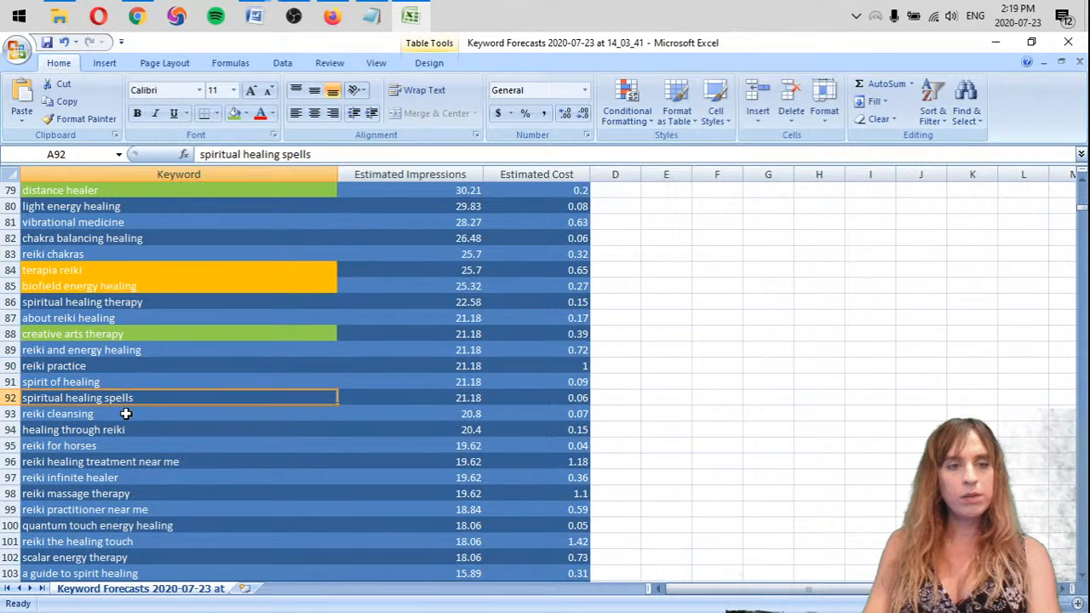
scroll(182, 385, "down", 2)
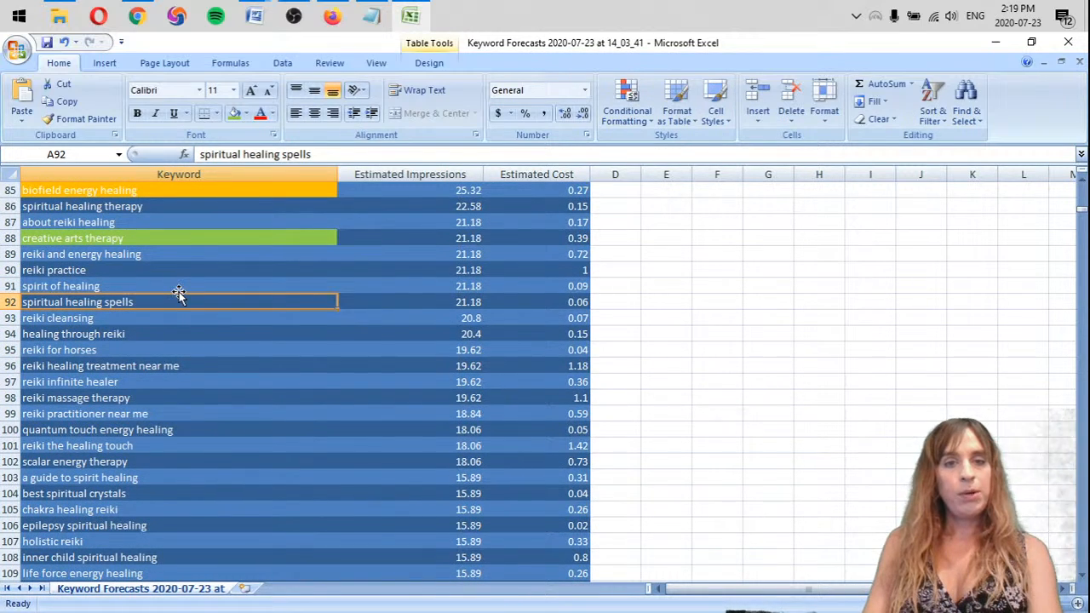
Highlight the keyword "spiritual healing spells" with the light green fill
scroll(183, 281, "down", 1)
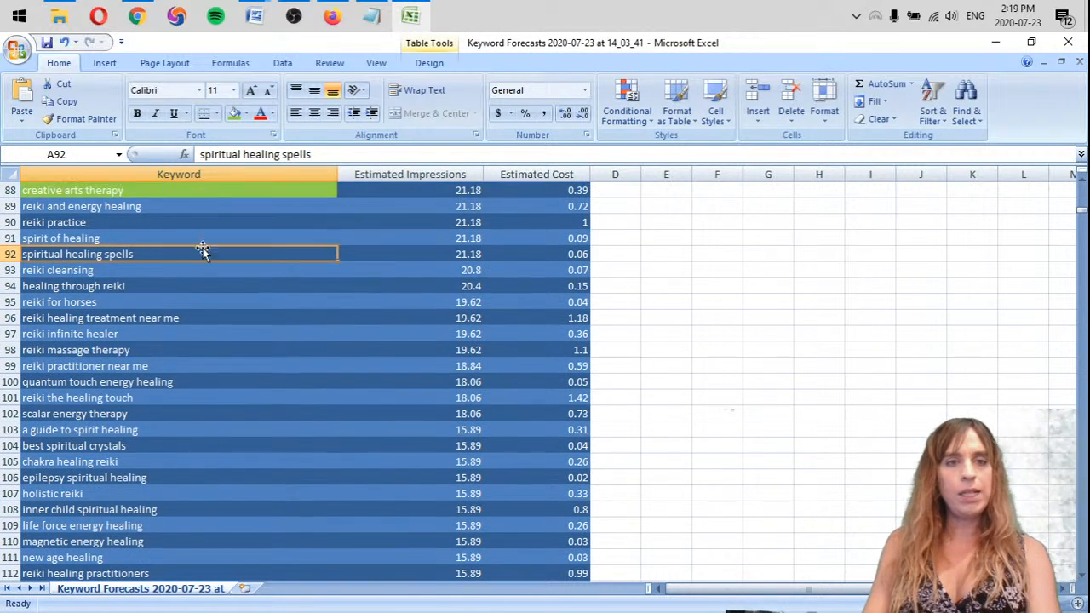
left_click(233, 113)
scroll(131, 267, "down", 1)
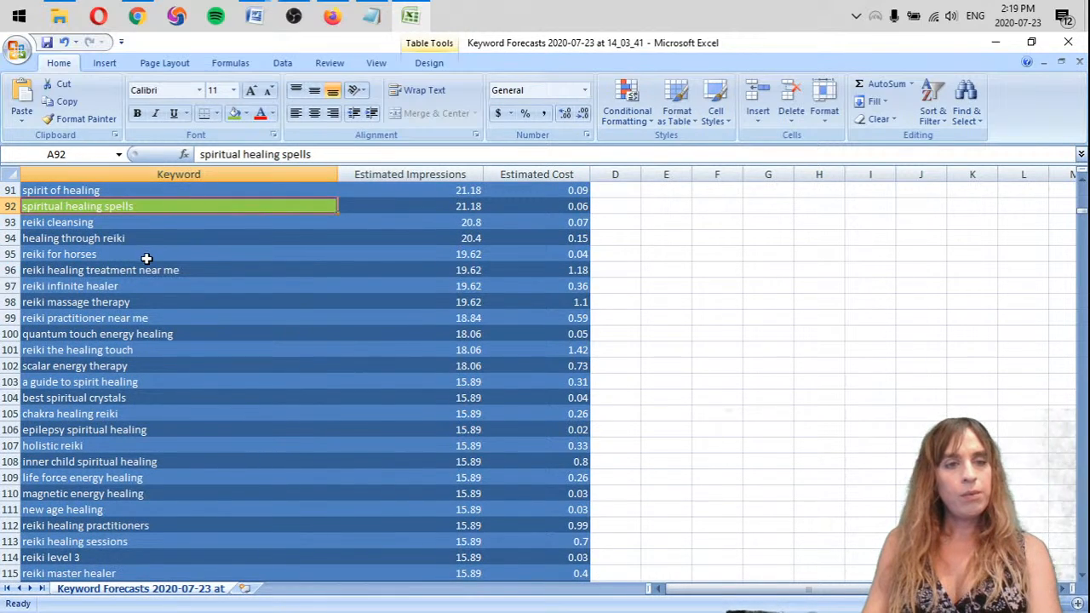
Check the client's services and ideal-client answers in the Pre-SEO Analysis Word document to judge "reiki for horses", and return to the Excel keyword list
left_click(138, 252)
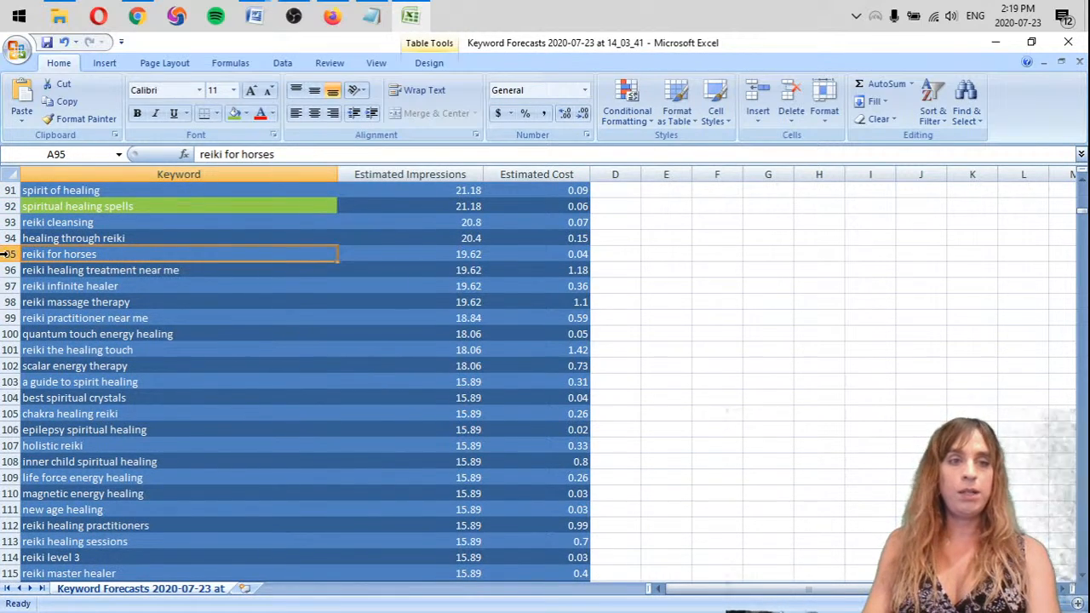
mouse_move(254, 16)
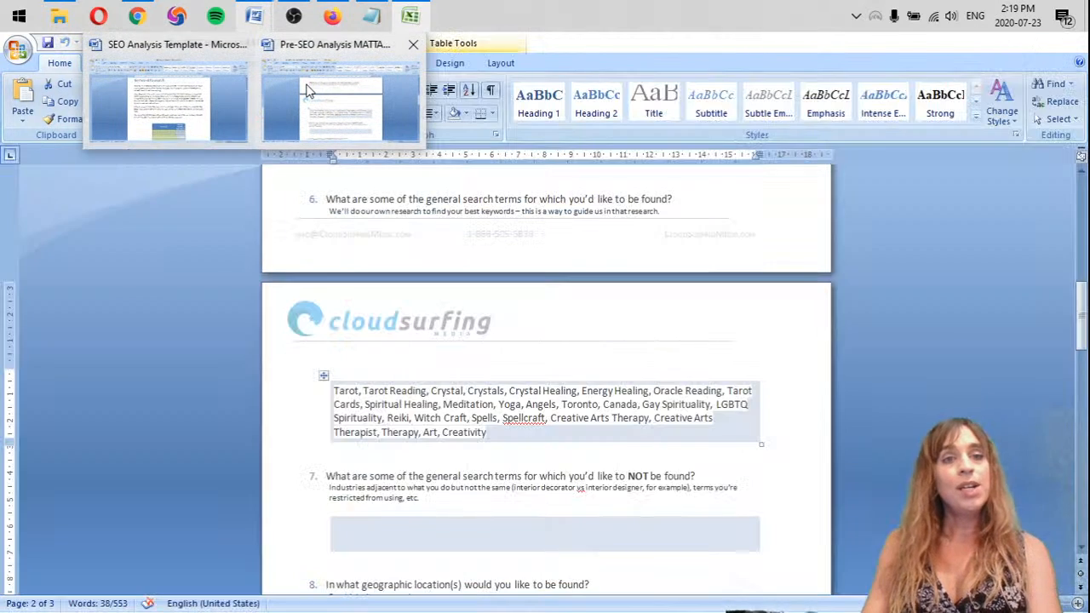
left_click(306, 86)
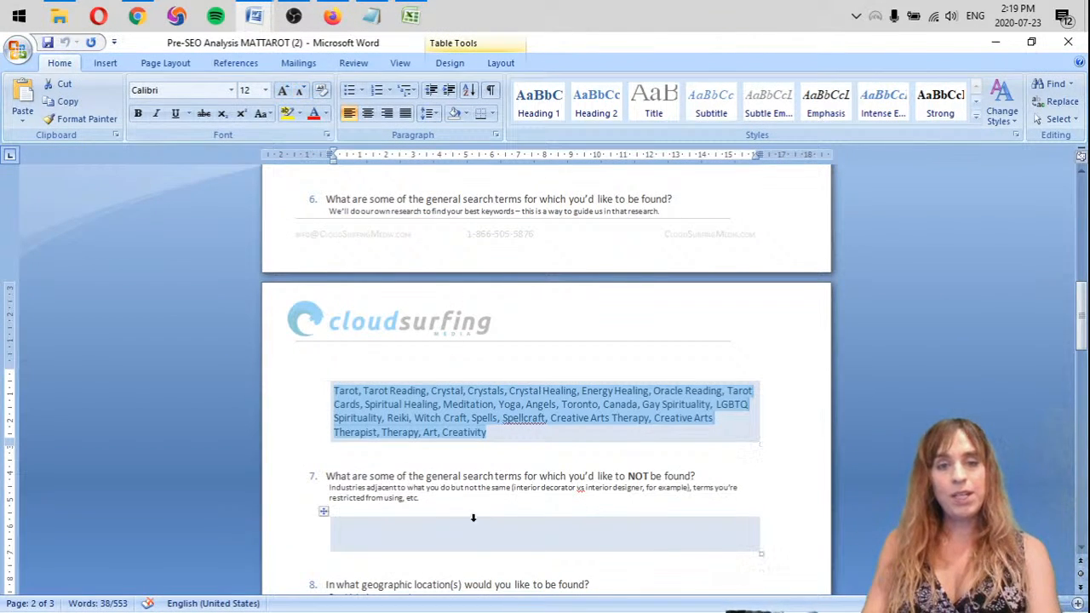
scroll(486, 532, "up", 3)
scroll(486, 532, "up", 6)
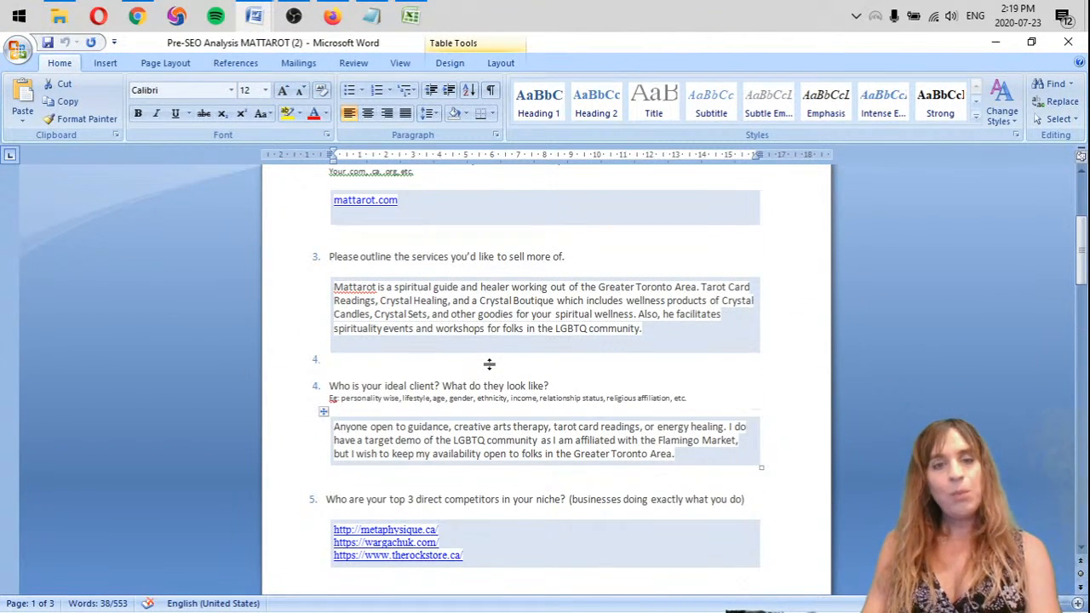
scroll(489, 364, "down", 2)
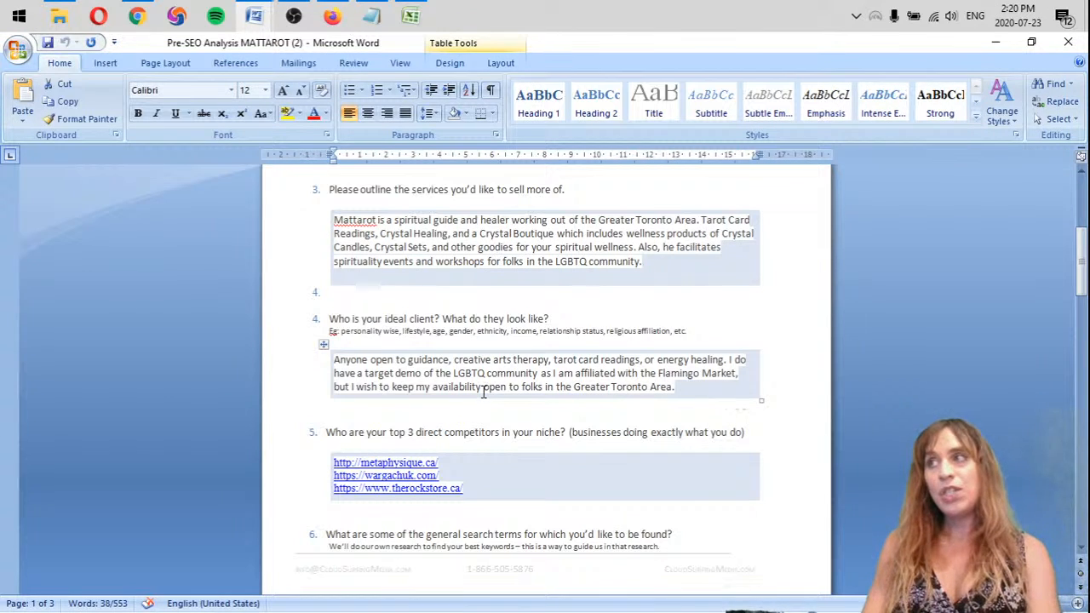
left_click(995, 43)
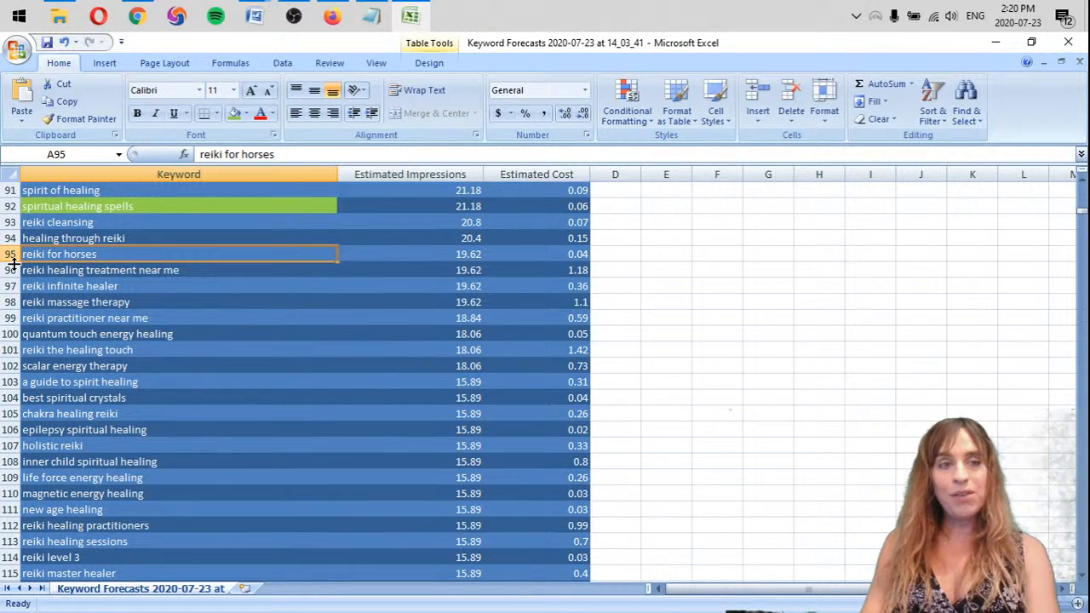
Remove the row of the keyword "reiki for horses" and highlight "reiki healing treatment near me" in light green
left_click(7, 254)
right_click(7, 254)
left_click(43, 351)
left_click(142, 257)
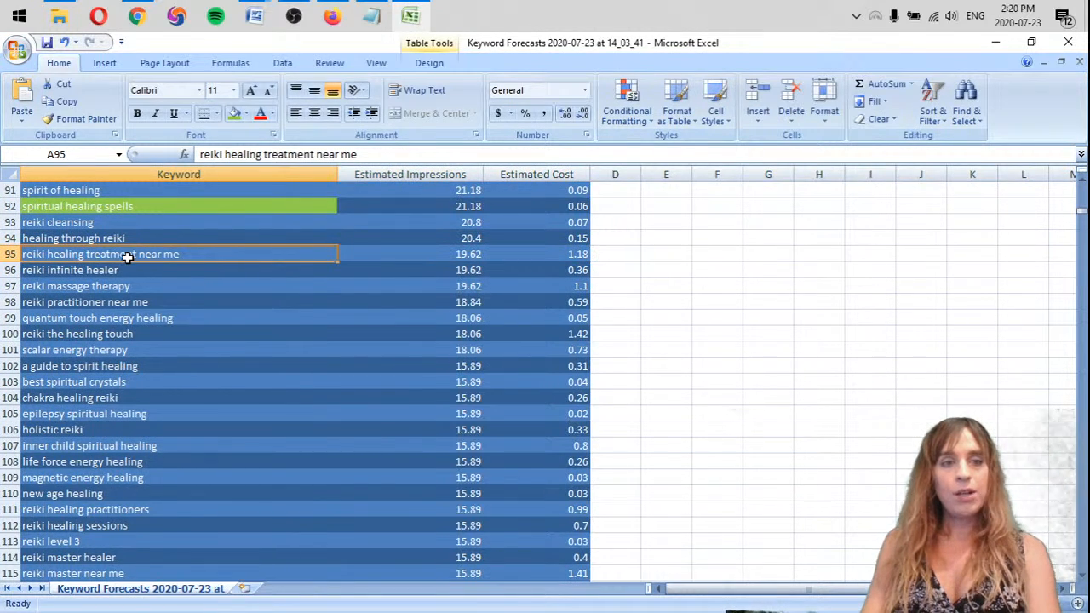
left_click(234, 113)
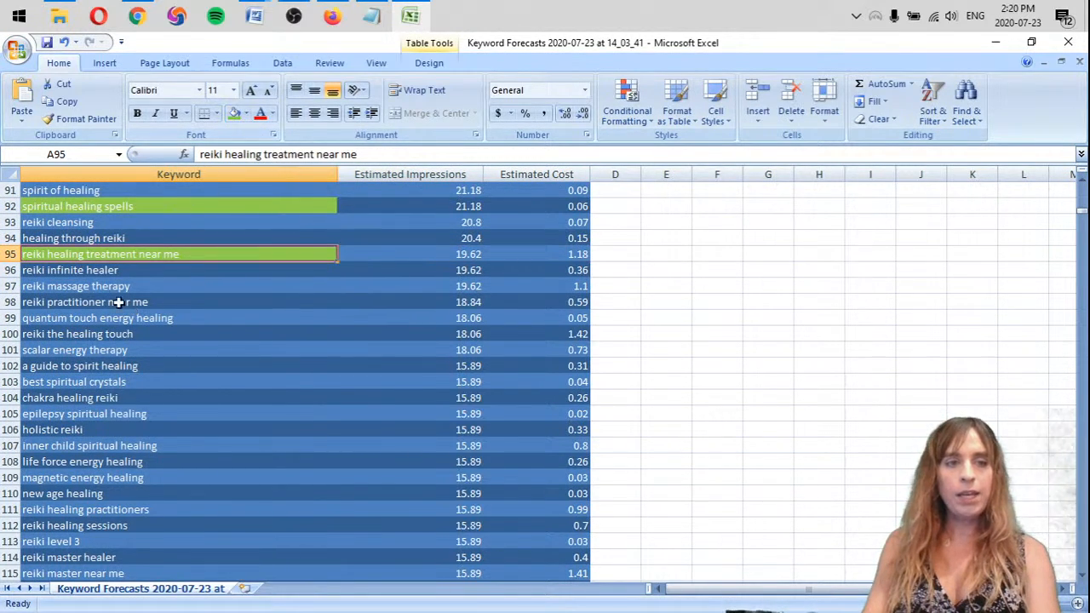
Remove the row of the keyword "reiki massage therapy" and highlight "reiki practitioner near me" in light green
left_click(185, 269)
left_click(147, 288)
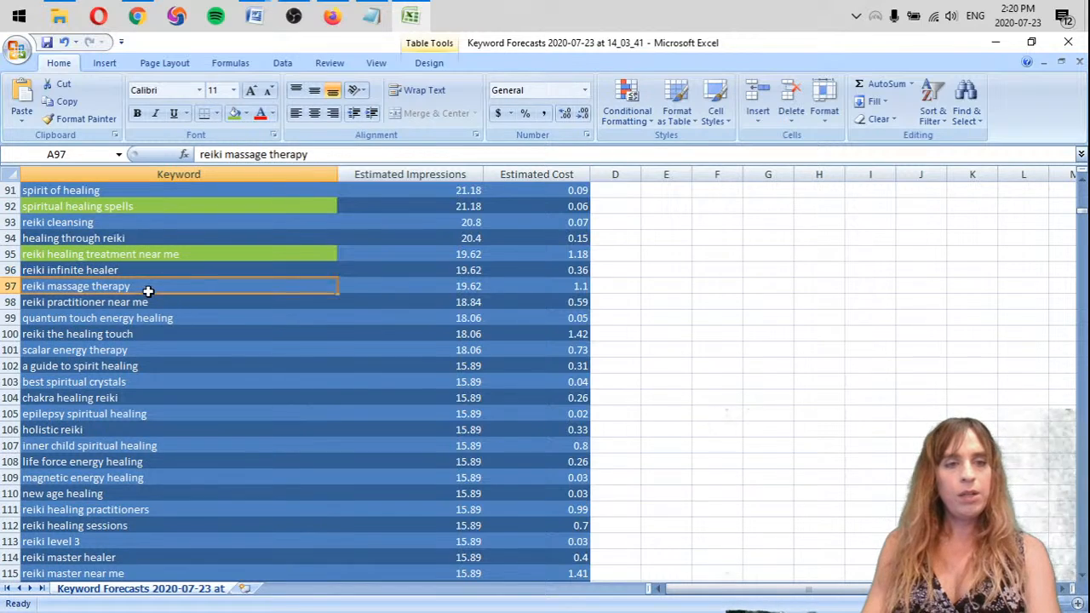
right_click(4, 287)
left_click(42, 383)
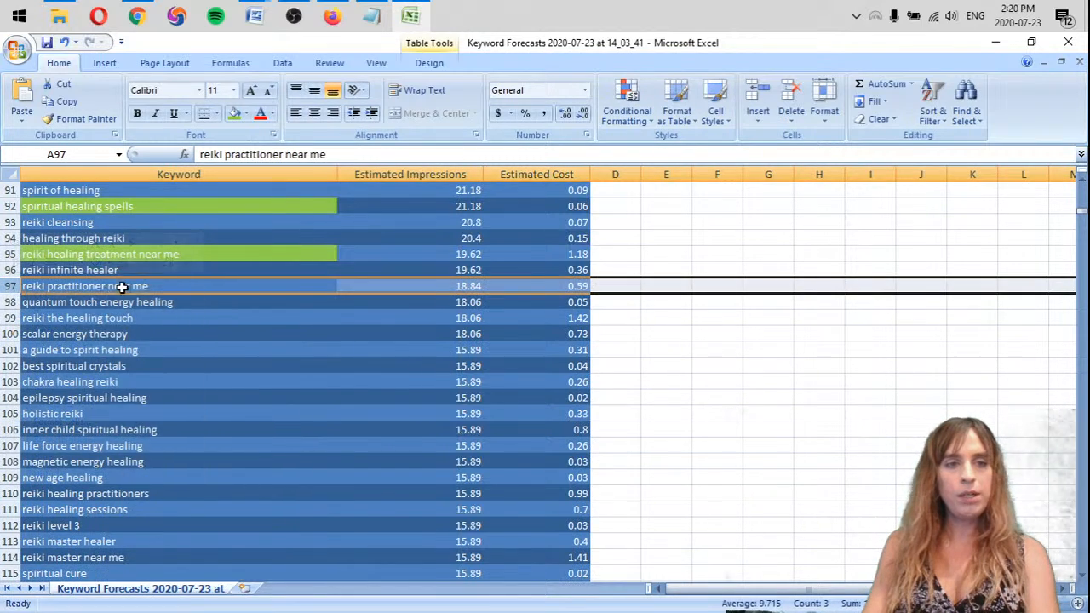
left_click(120, 287)
left_click(235, 113)
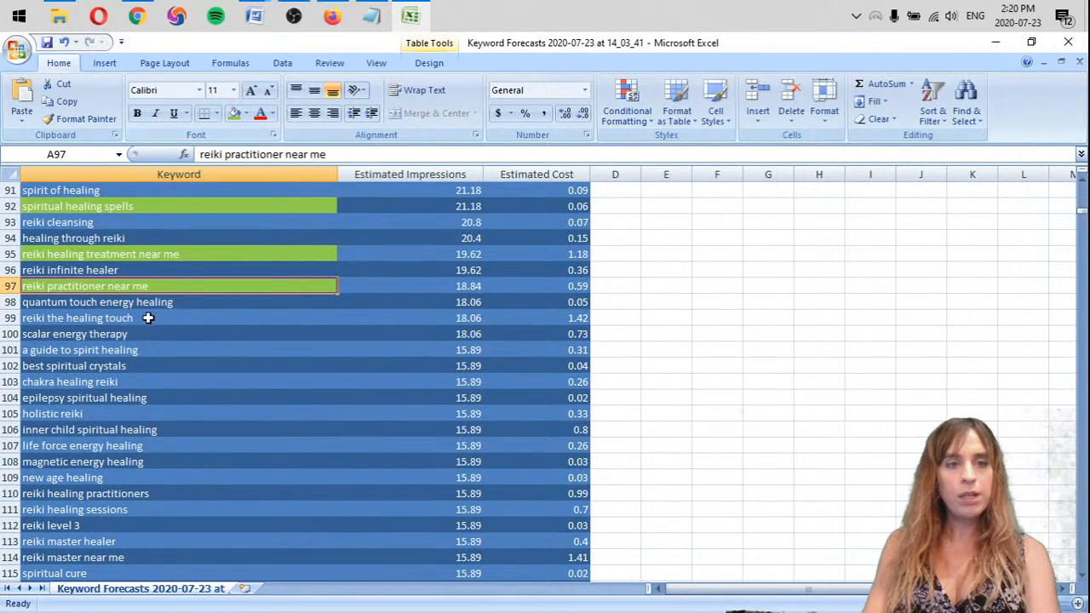
Highlight the keyword "scalar energy therapy" with the standard orange fill
left_click(171, 303)
left_click(155, 319)
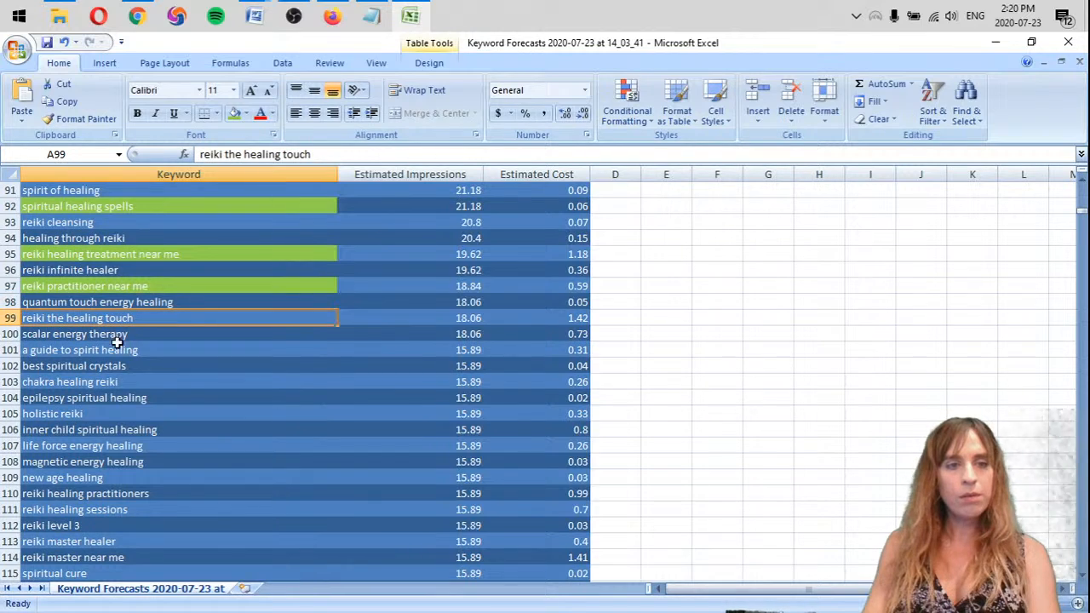
left_click(119, 338)
left_click(152, 349)
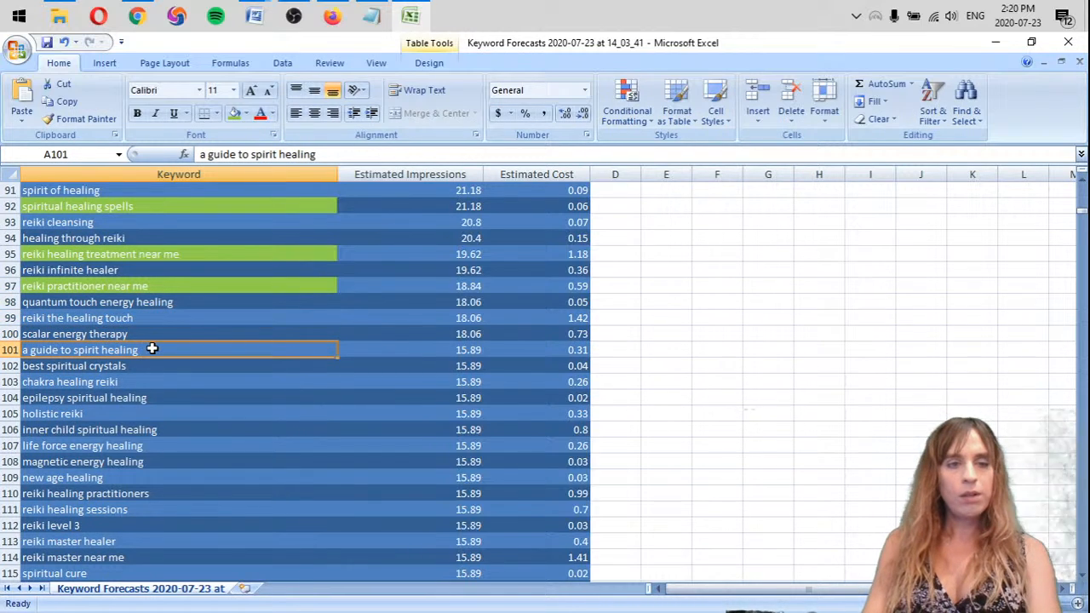
left_click(73, 338)
left_click(247, 114)
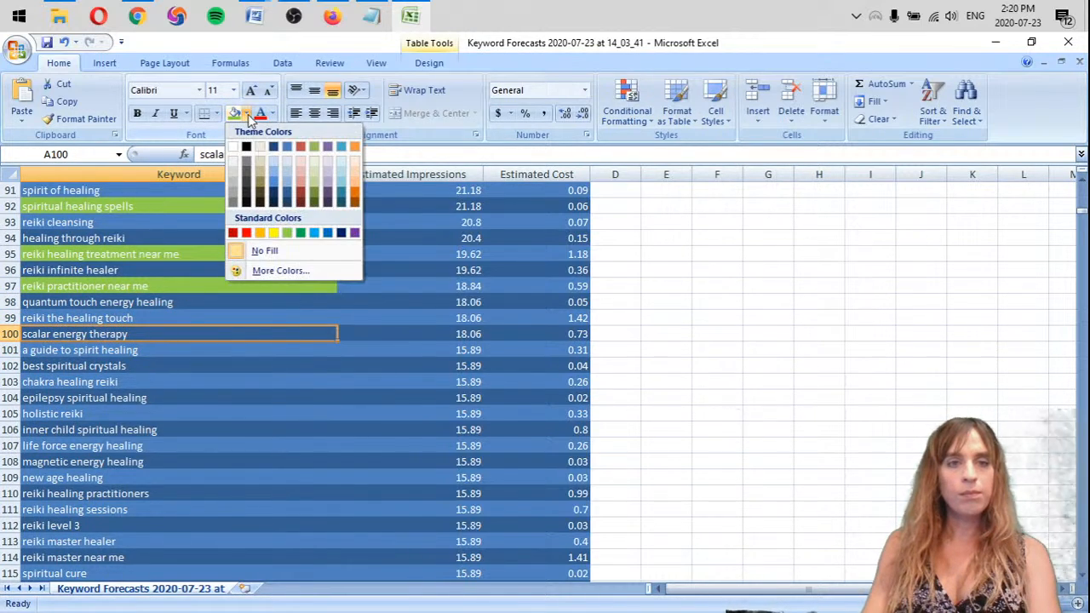
left_click(257, 233)
Remove the row of the keyword "reiki the healing touch" from the list
right_click(10, 318)
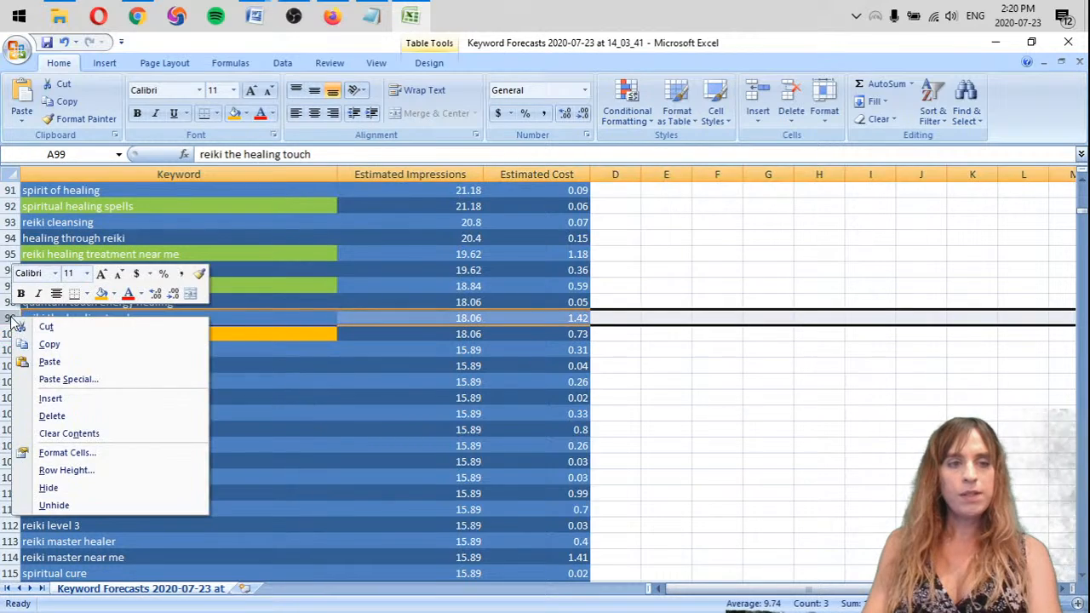
left_click(51, 414)
left_click_drag(205, 349, 215, 341)
Try removing the row of the keyword "a guide to spirit healing", and undo the removal
left_click(130, 334)
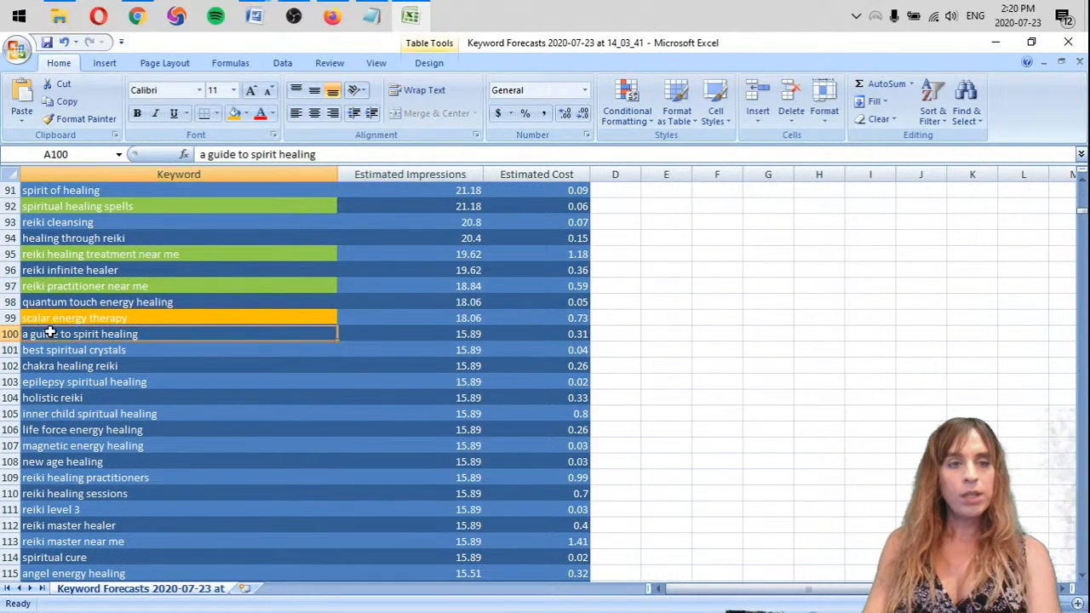
right_click(8, 335)
left_click(45, 431)
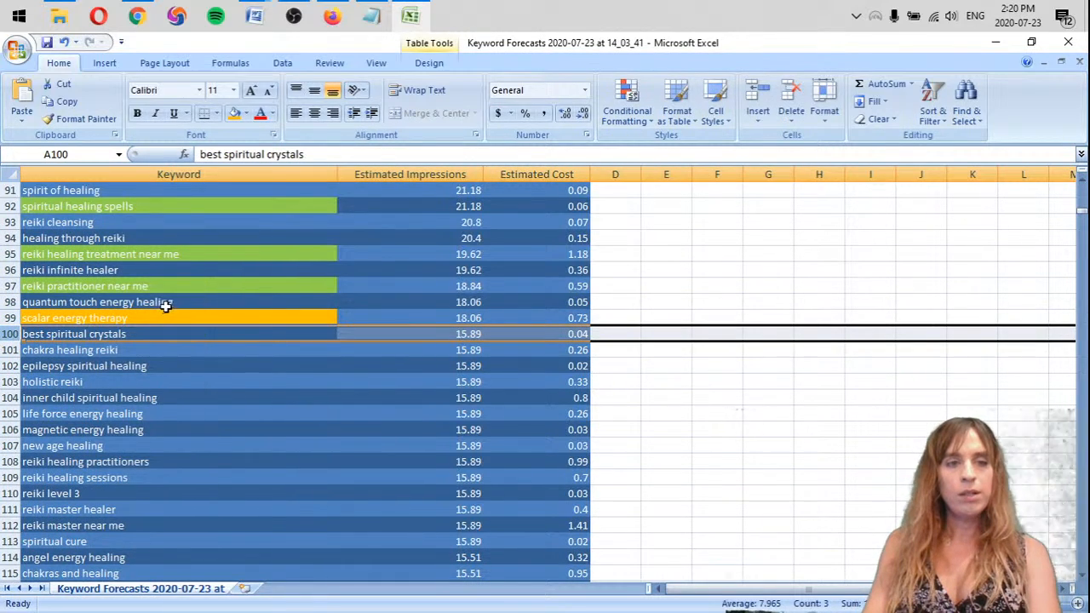
key("ctrl+z")
Remove the row of the keyword "best spiritual crystals" from the list, discarding any stray cell entry
left_click(159, 352)
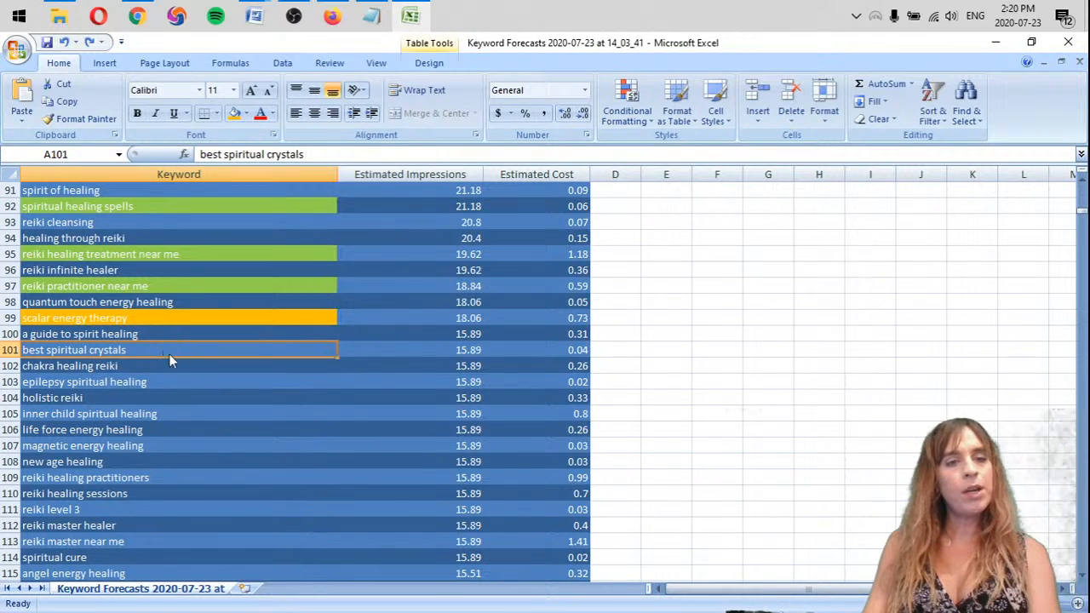
left_click(104, 336)
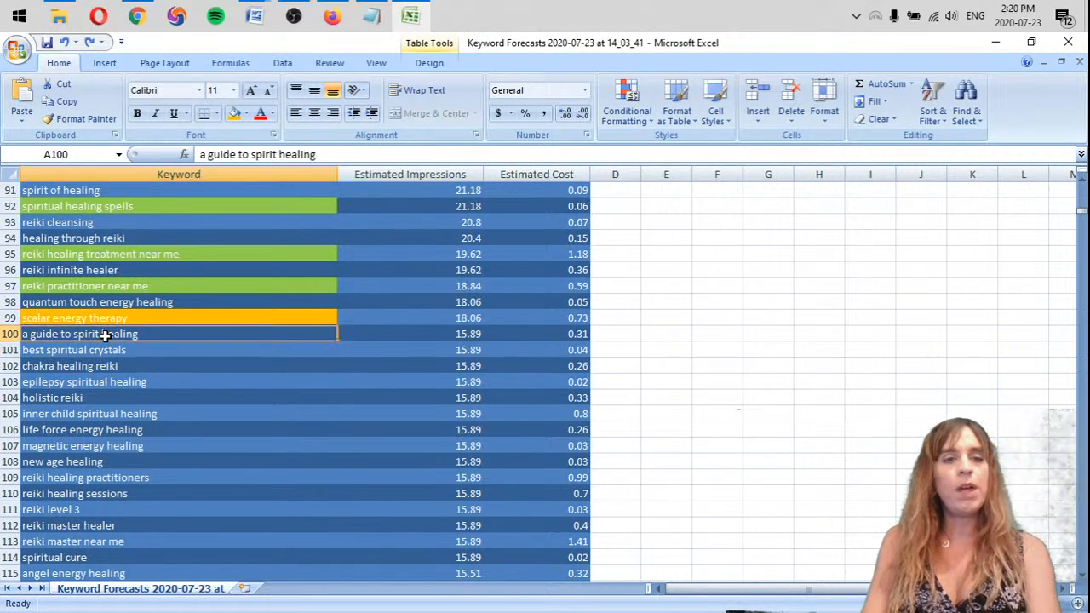
right_click(12, 351)
type("dd")
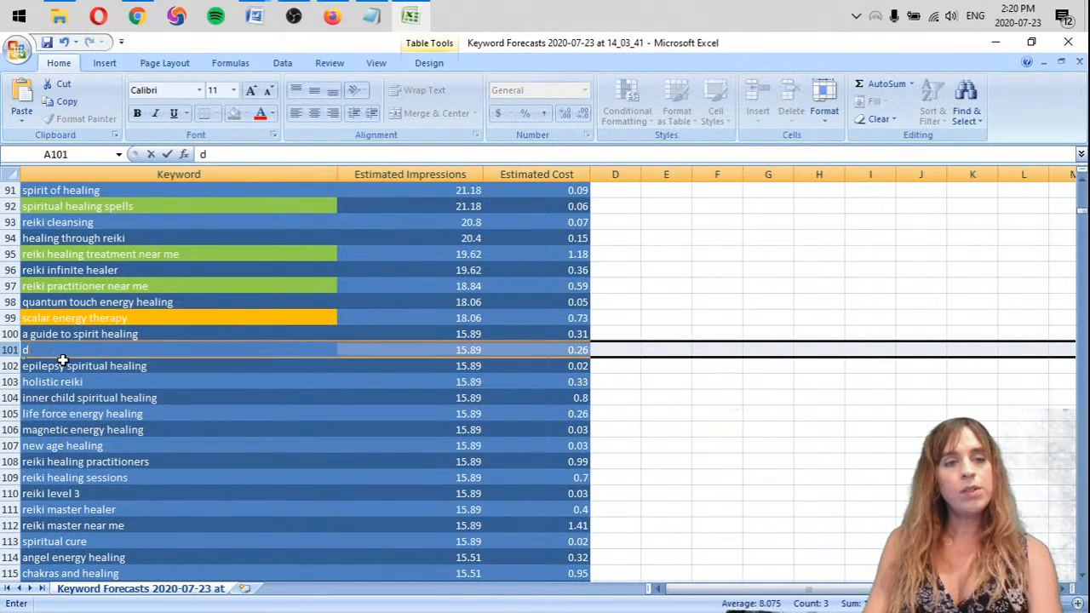
key("ctrl+z")
left_click(223, 380)
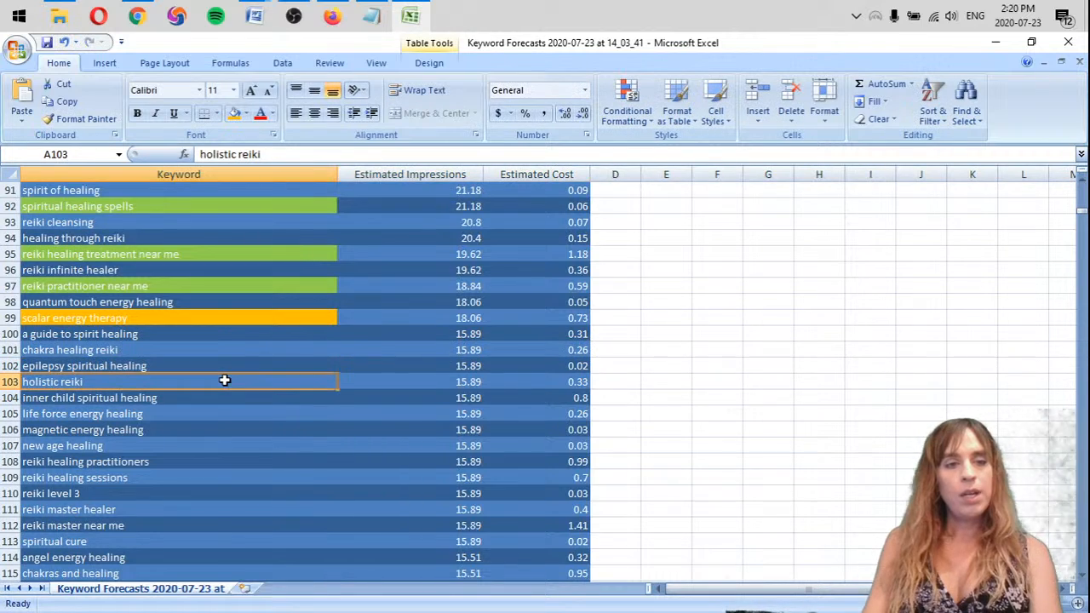
Review the keywords from "epilepsy spiritual healing" downward and highlight "reiki healing practitioners" with the standard light green fill
scroll(224, 372, "down", 2)
left_click(128, 269)
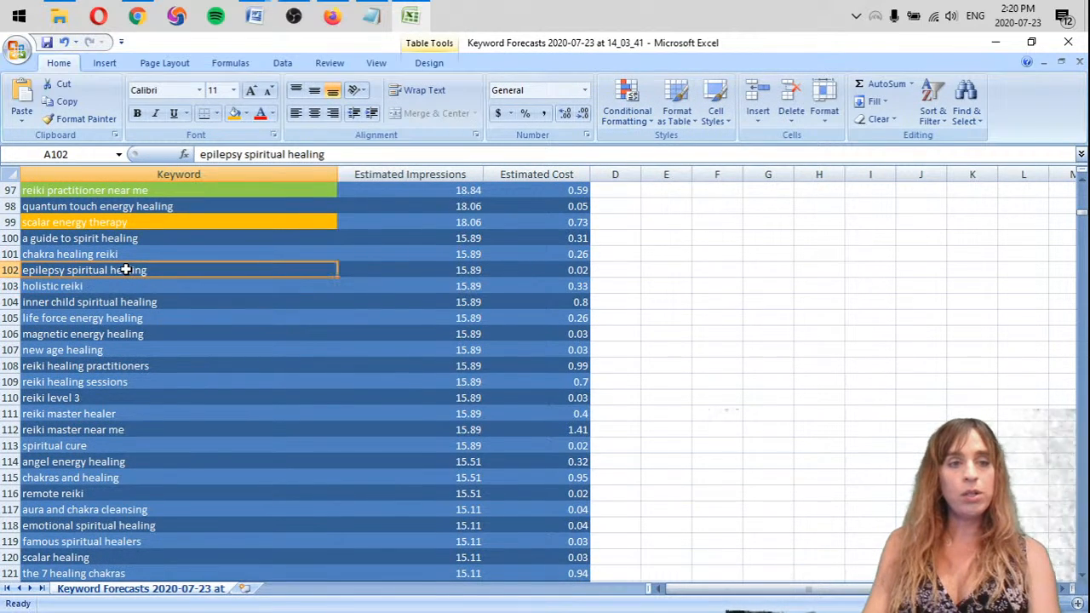
left_click(104, 285)
left_click(176, 302)
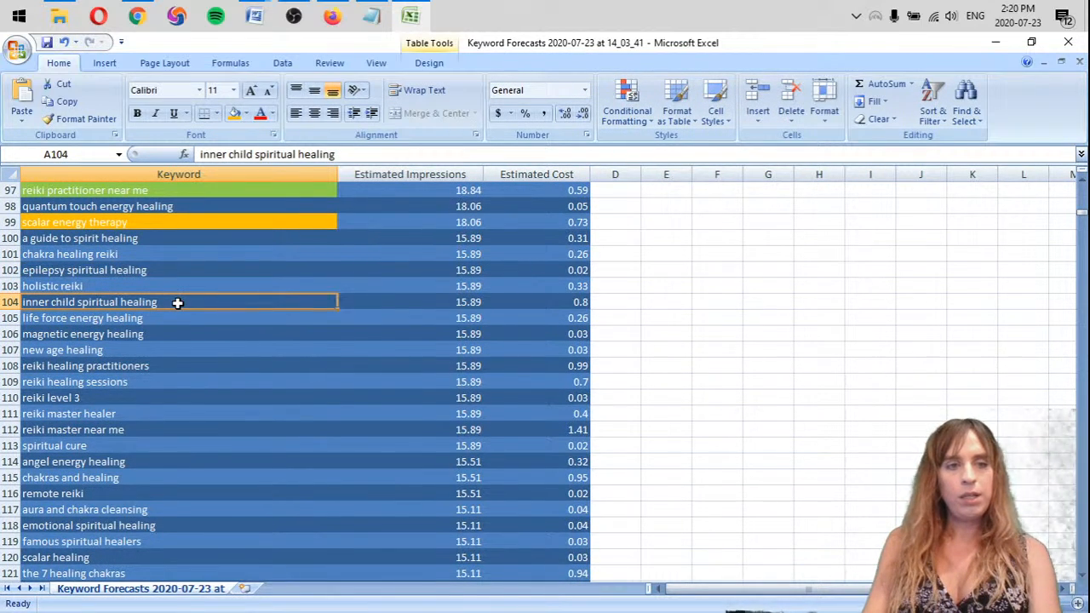
scroll(178, 304, "down", 2)
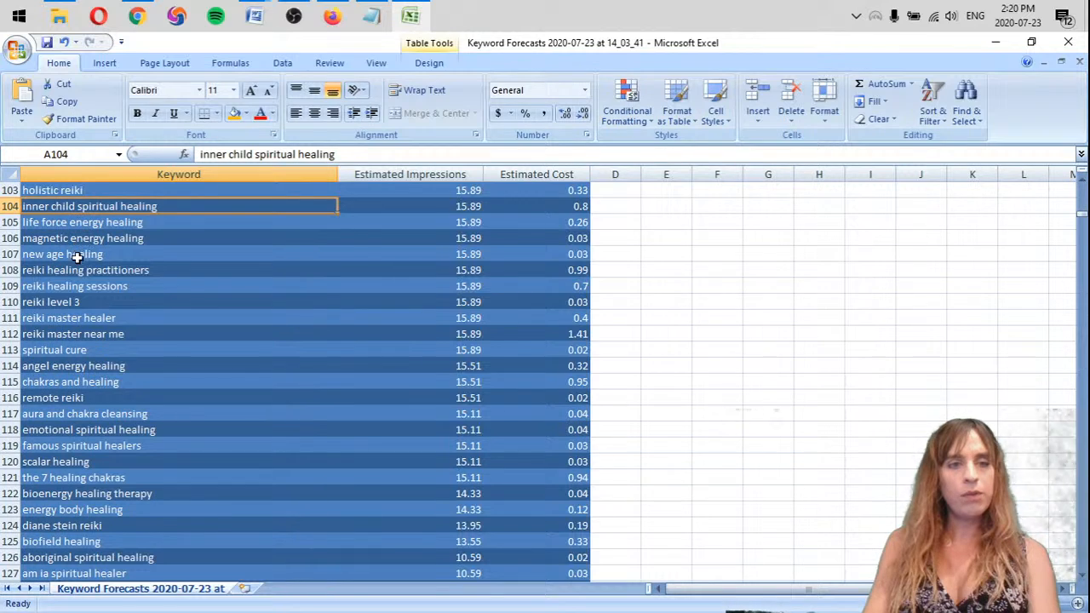
left_click(104, 275)
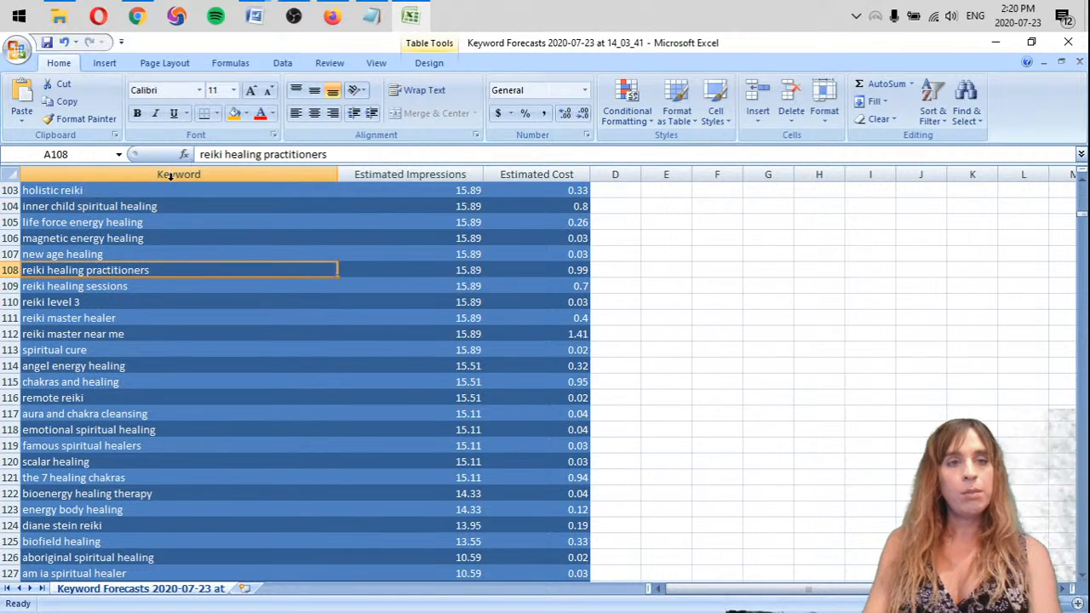
left_click(246, 113)
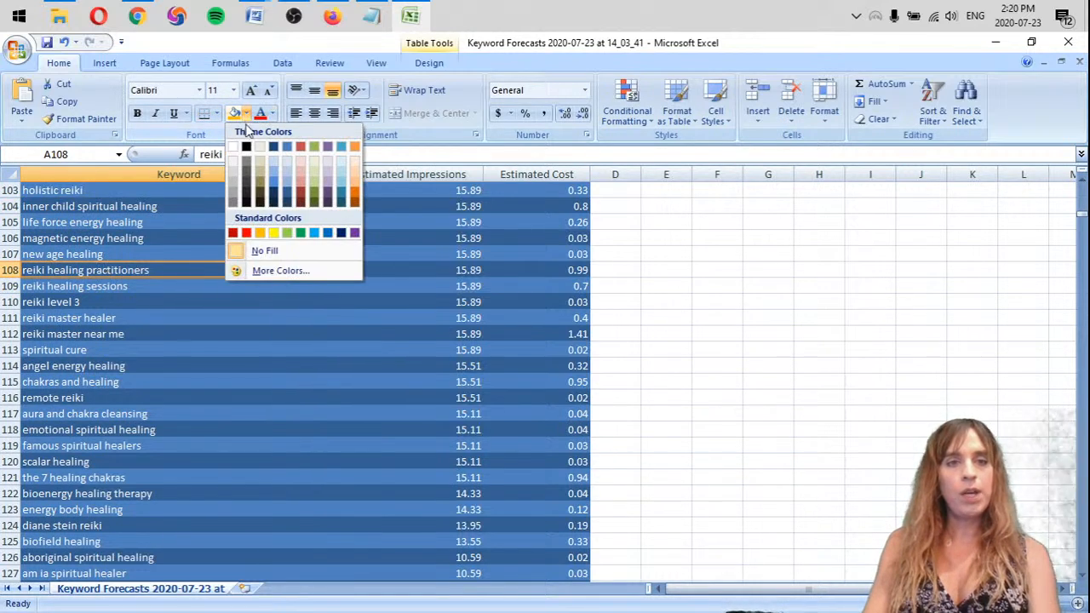
left_click(286, 233)
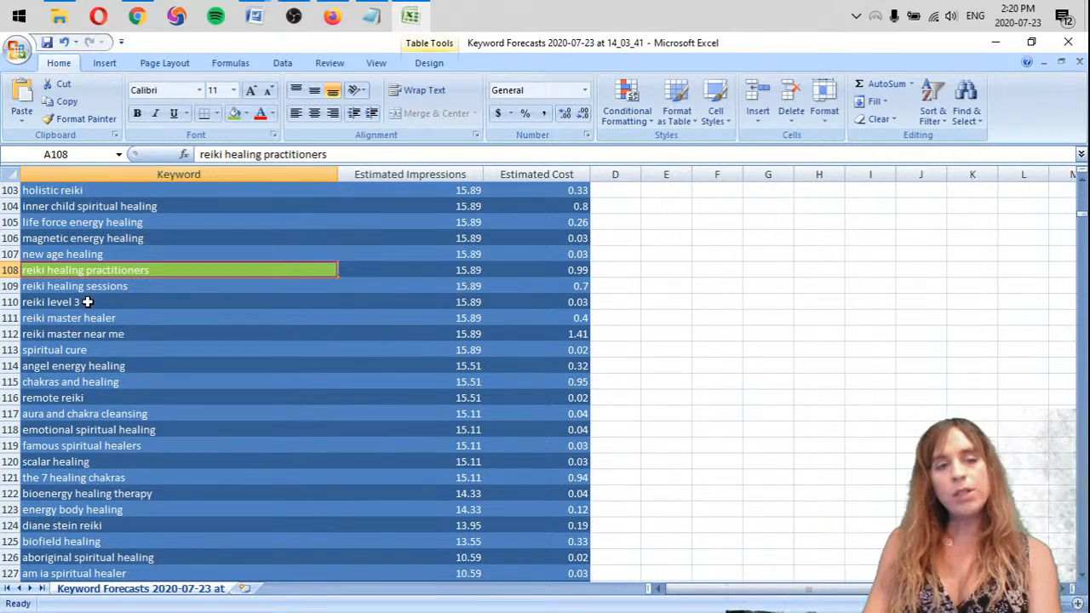
Remove the "reiki level 3" row and highlight the keywords from "reiki healing sessions" through "reiki master near me" in light green
right_click(13, 304)
left_click(51, 404)
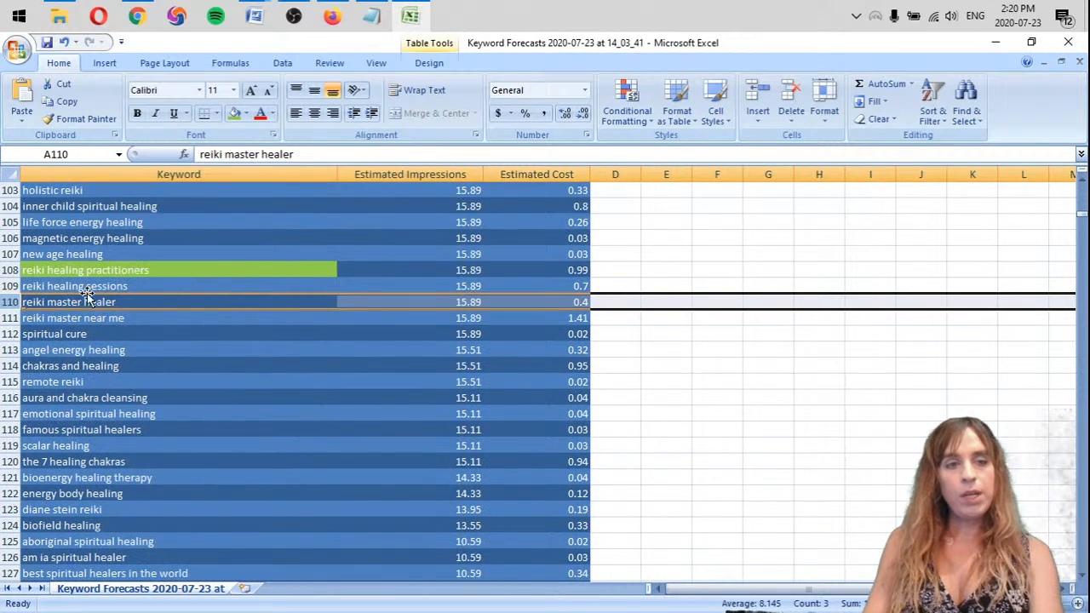
left_click(121, 286)
left_click_drag(130, 302, 127, 318)
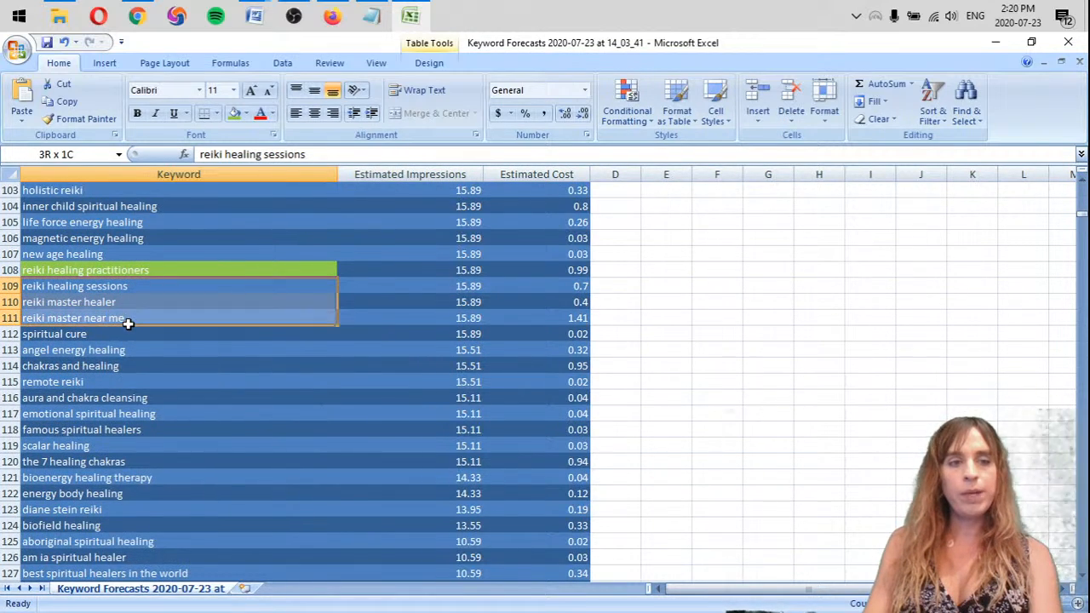
left_click(234, 114)
Highlight the keyword "angel energy healing" with the light green fill
left_click(98, 334)
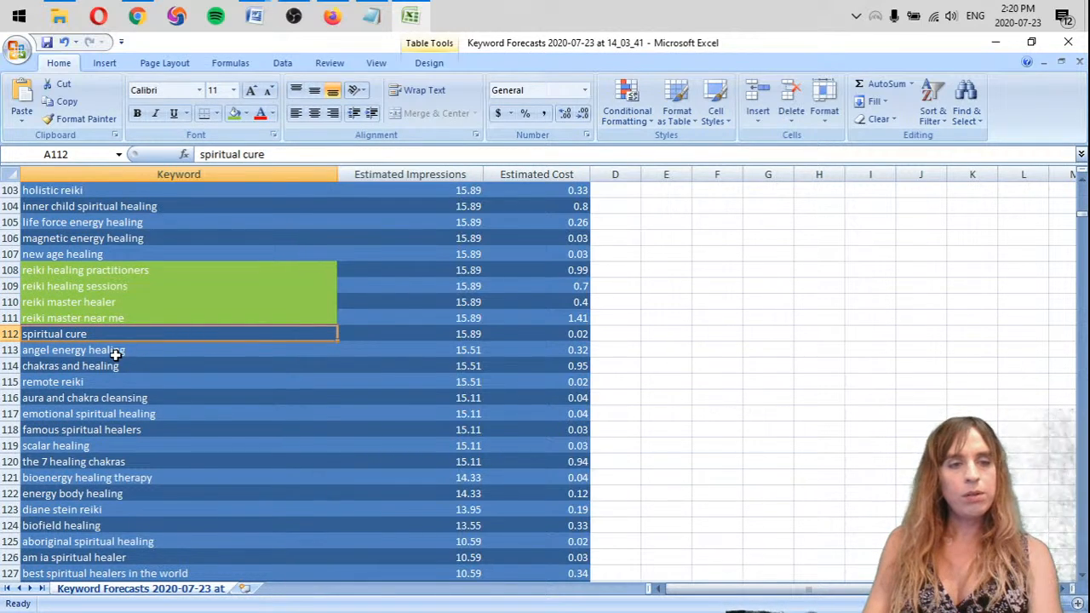
left_click(114, 351)
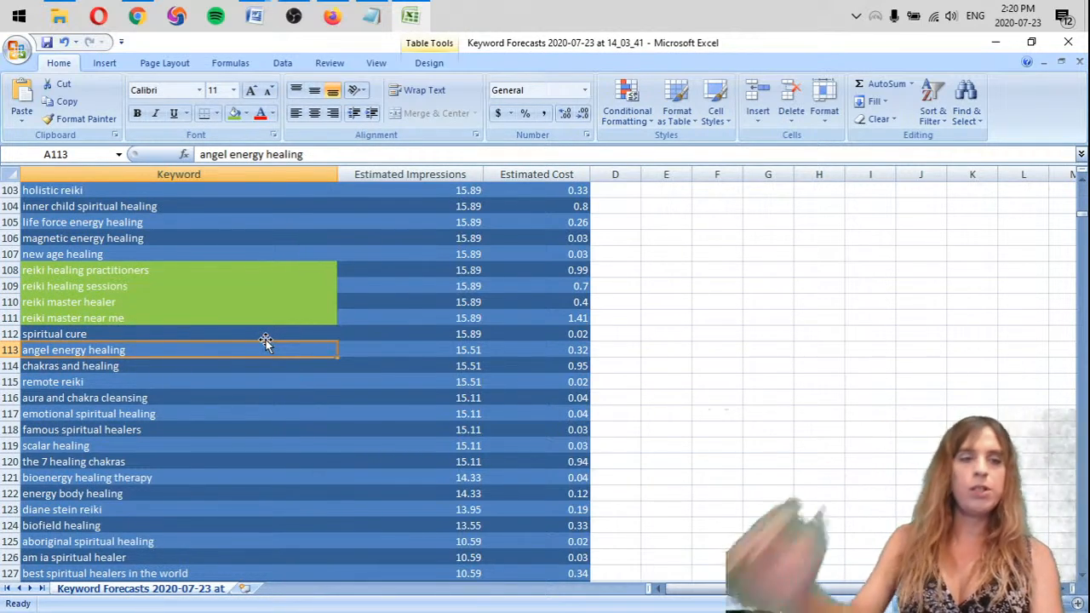
left_click(233, 114)
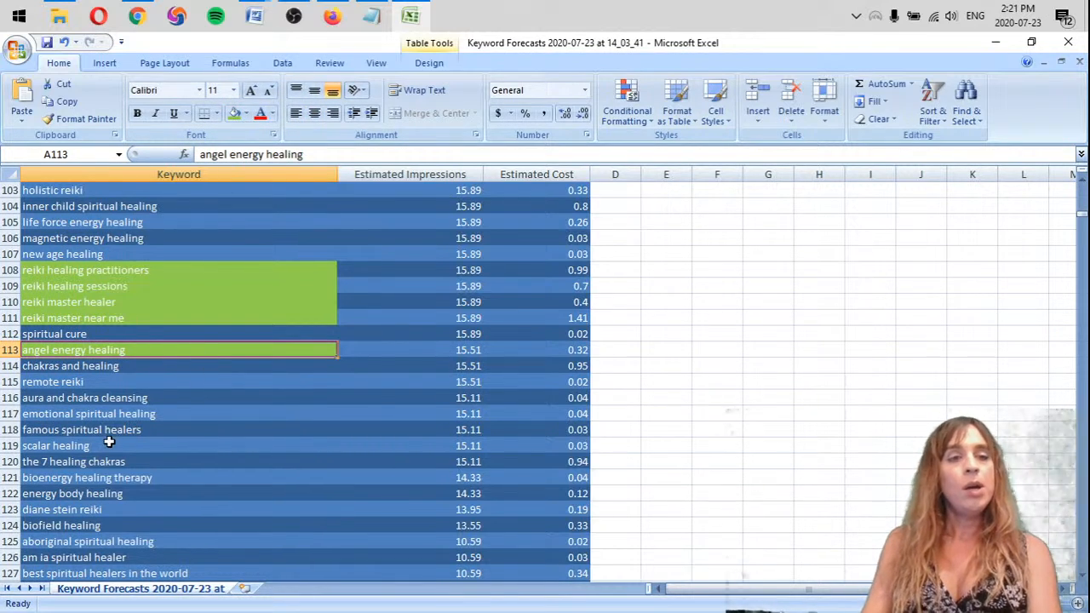
left_click(237, 399)
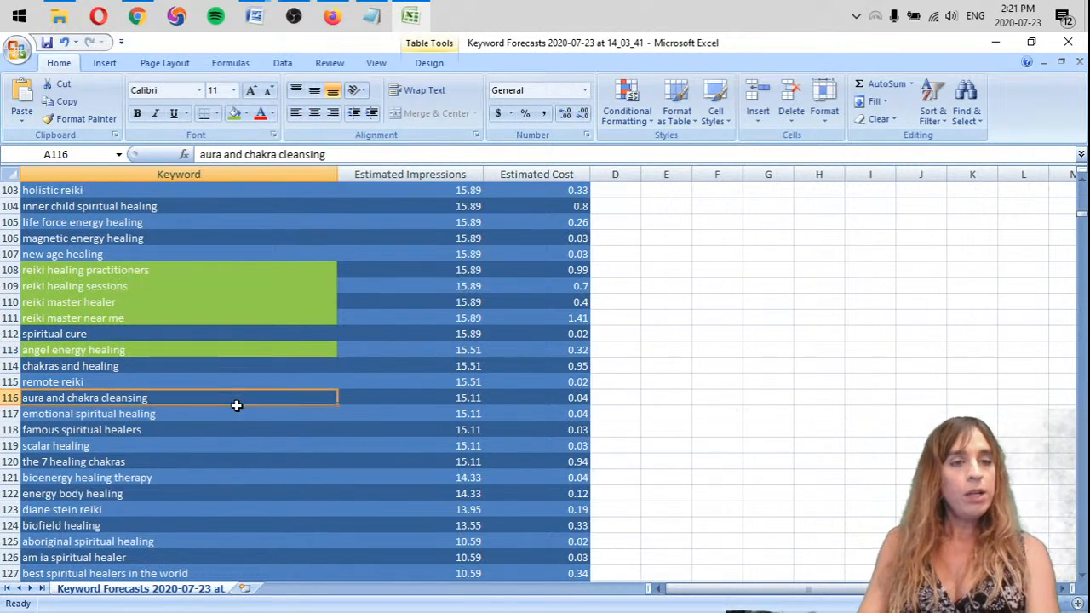
Highlight the keyword "remote reiki" with the light green fill
left_click(92, 383)
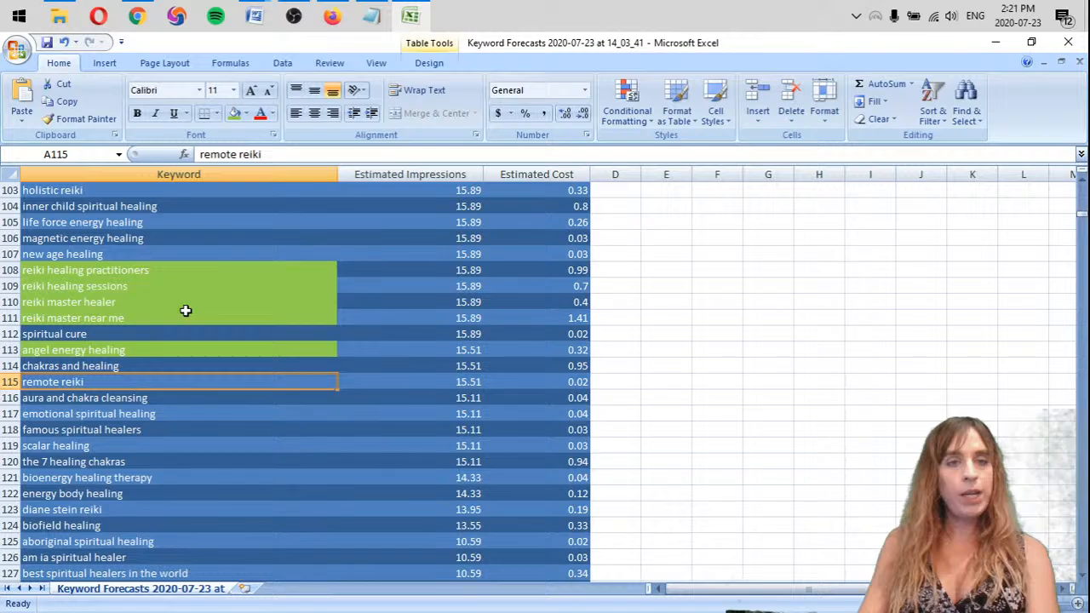
left_click(235, 113)
left_click(203, 399)
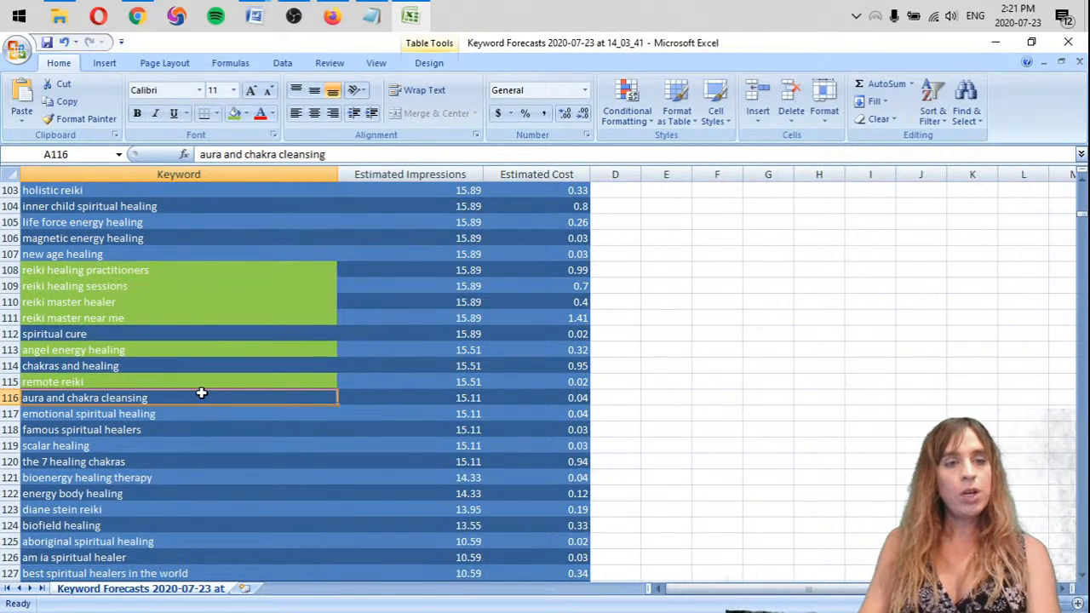
Remove the "famous spiritual healers" row and highlight the keyword "scalar healing" with the standard orange fill
scroll(201, 393, "down", 2)
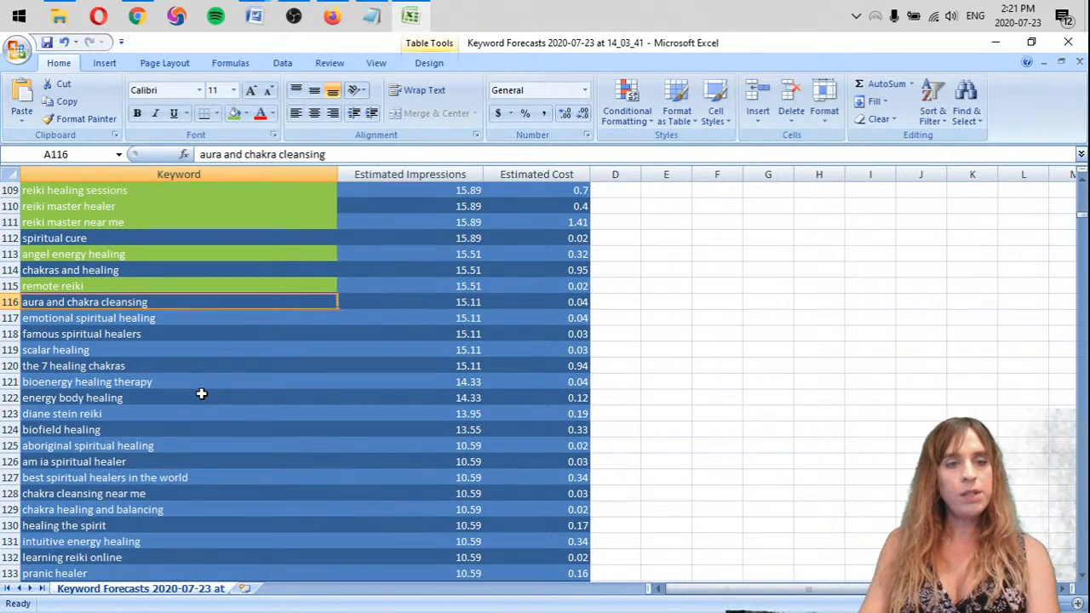
right_click(7, 333)
left_click(48, 432)
left_click(203, 331)
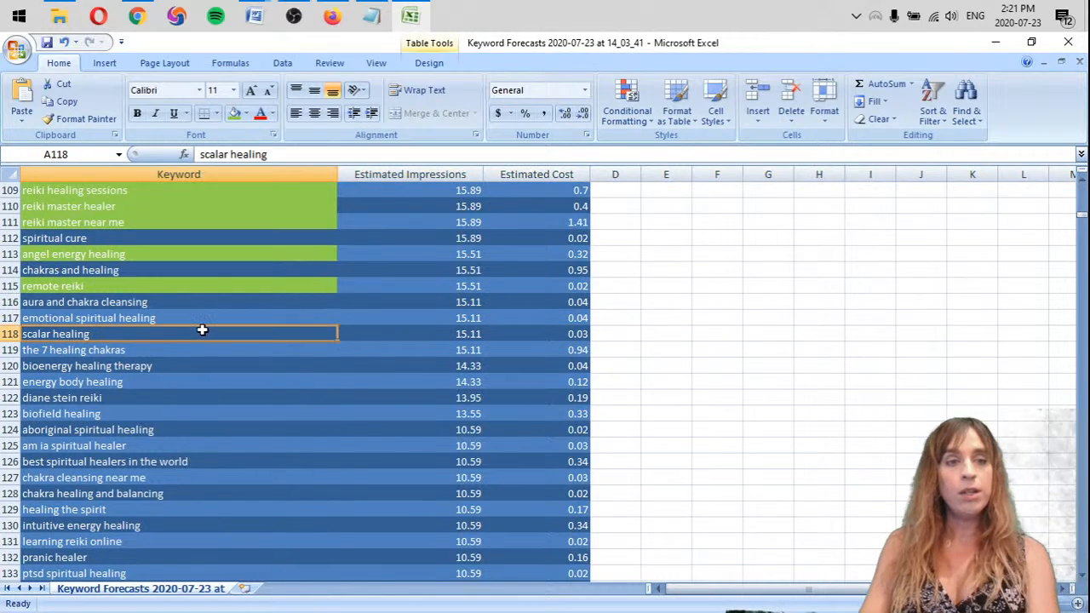
left_click(248, 117)
left_click(264, 238)
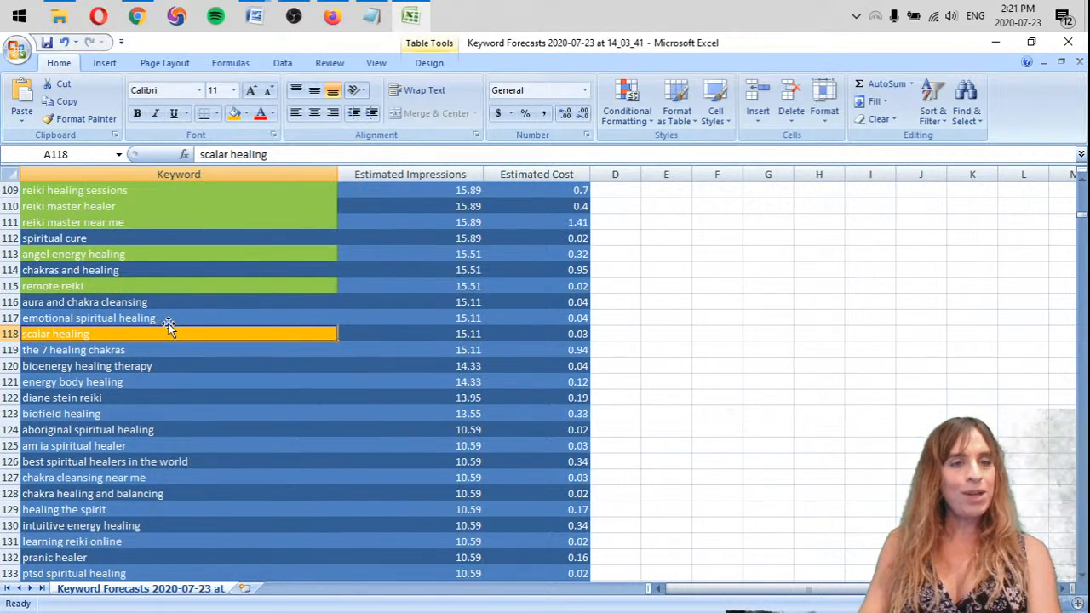
left_click(168, 319)
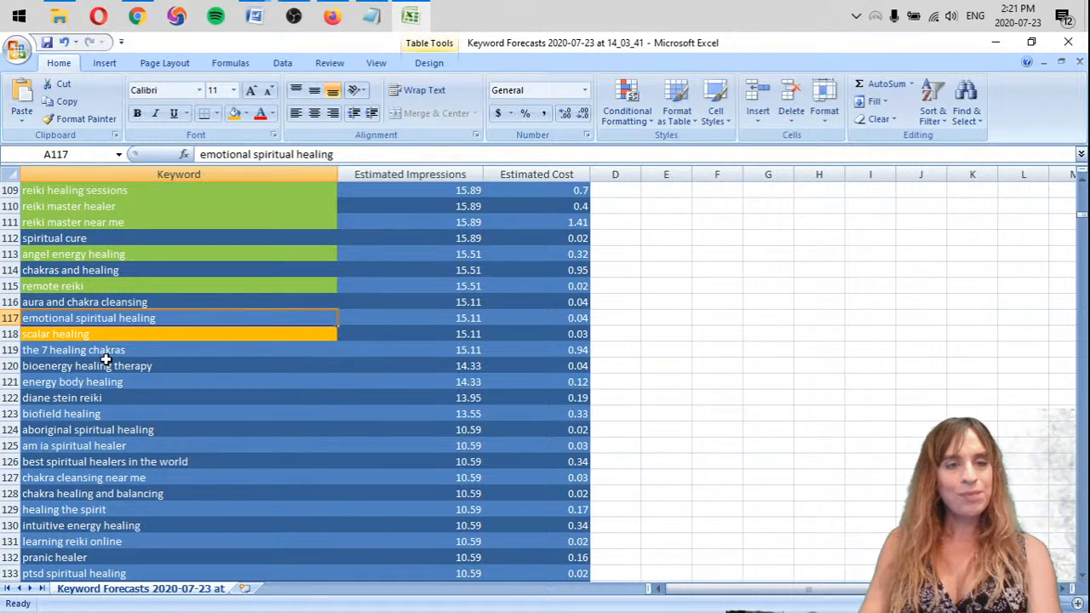
Remove the row of the keyword "diane stein reiki" from the list
scroll(208, 367, "down", 1)
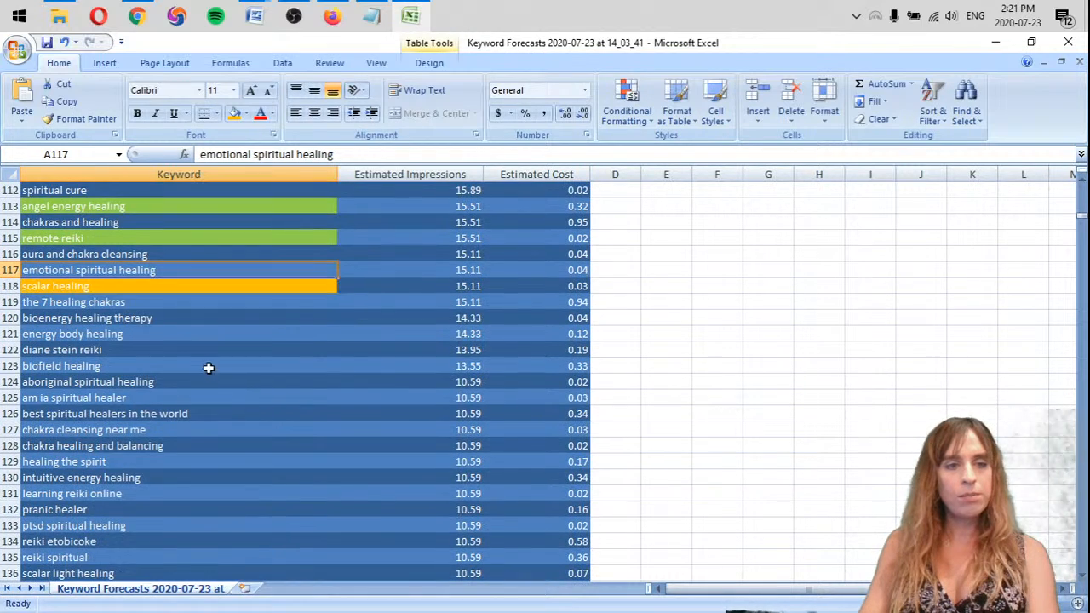
left_click(110, 349)
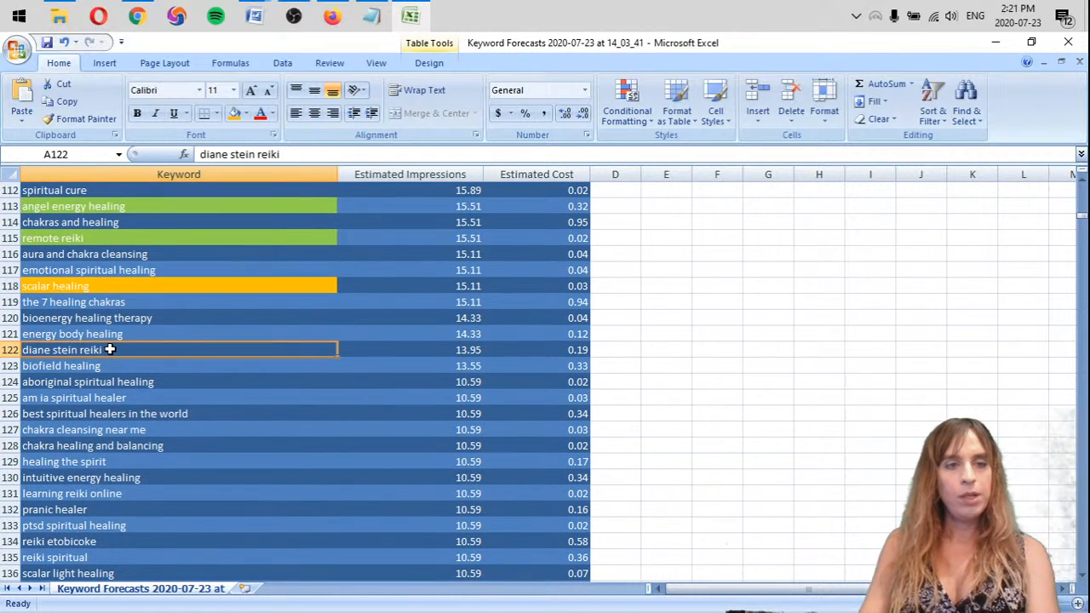
right_click(8, 349)
left_click(51, 450)
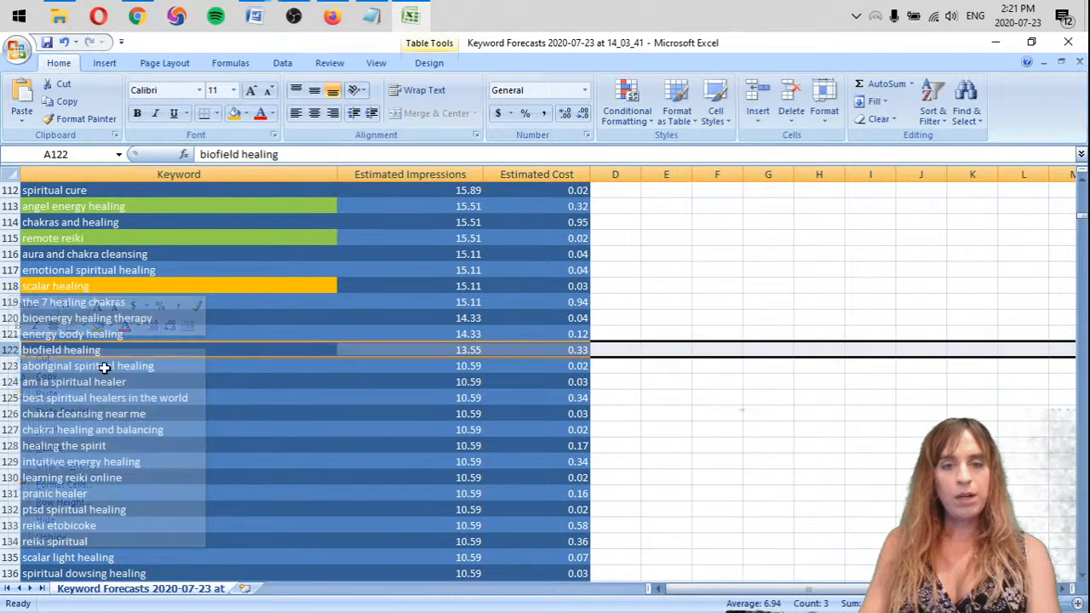
Remove the rows of the keywords "am ia spiritual healer" and "best spiritual healers in the world"
scroll(115, 294, "down", 2)
scroll(115, 294, "down", 2)
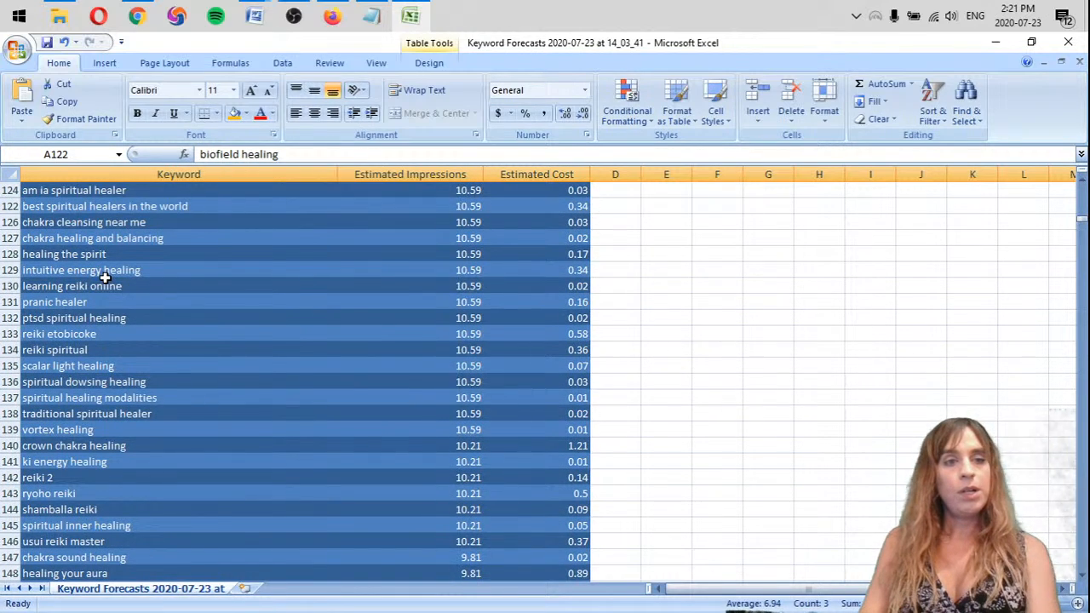
left_click(85, 191)
scroll(77, 226, "up", 1)
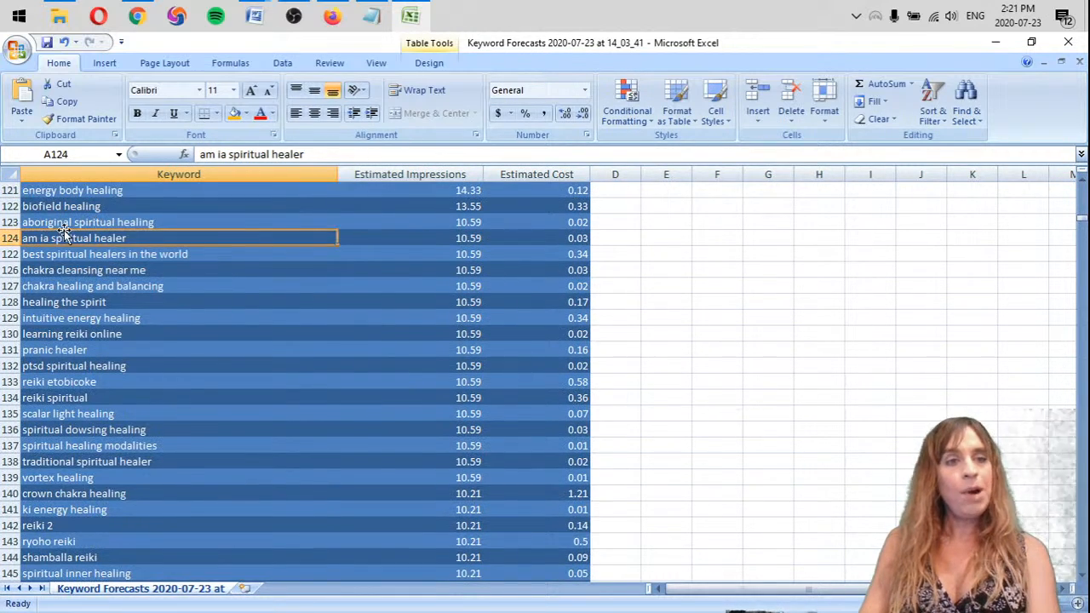
right_click(13, 238)
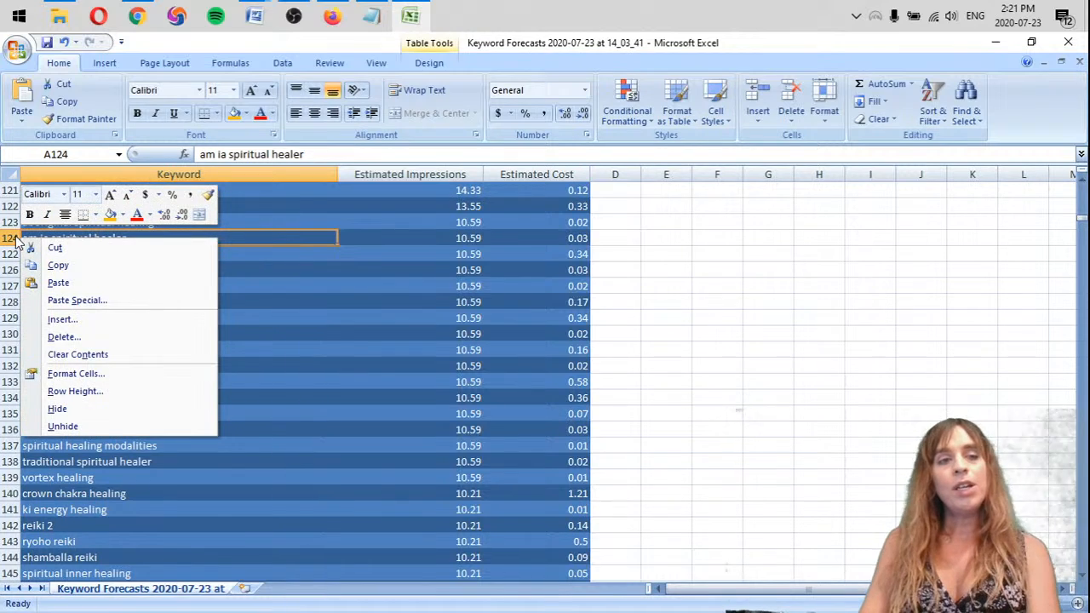
key("d")
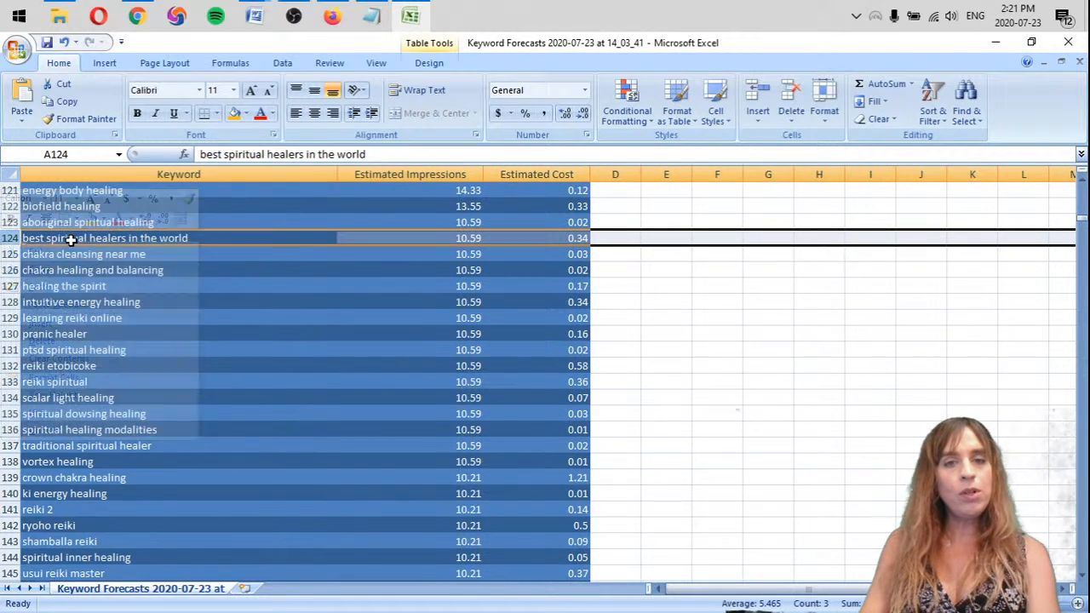
left_click(186, 241)
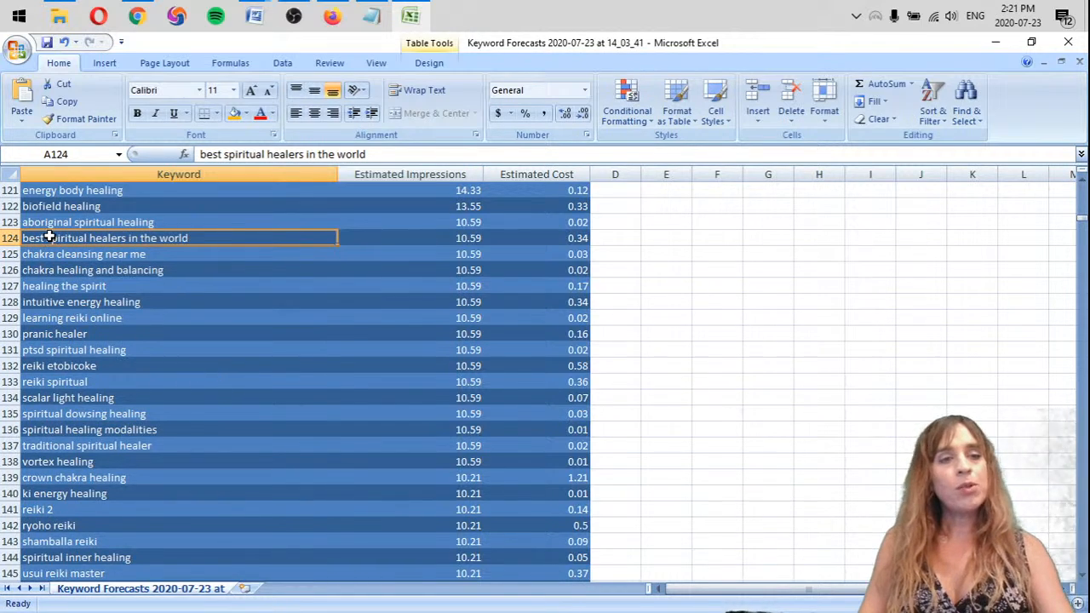
right_click(9, 242)
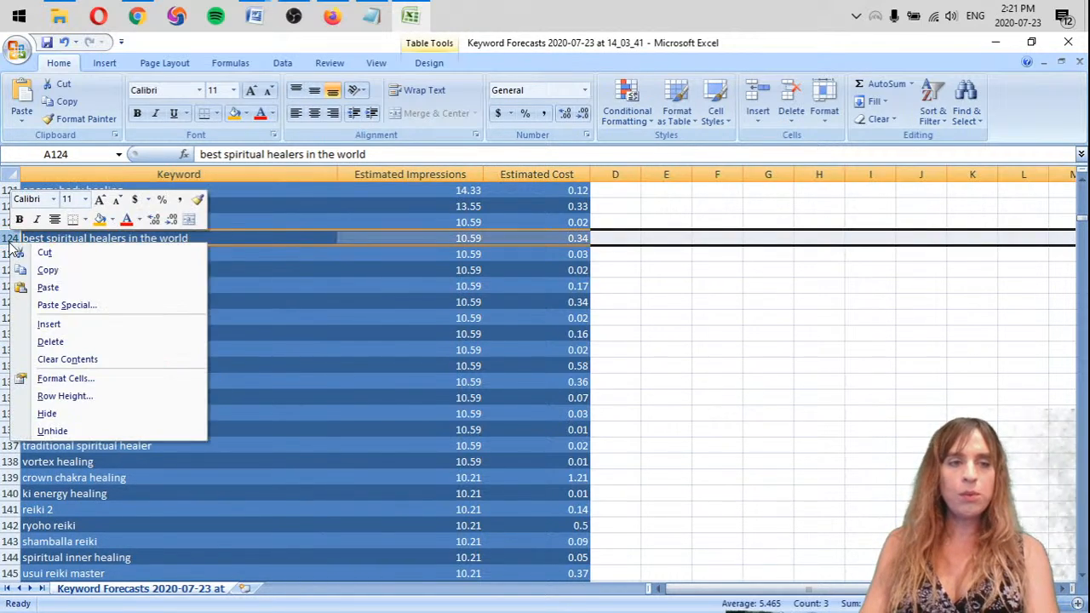
left_click(49, 341)
Highlight the keyword "chakra cleansing near me" with the standard light green fill
left_click(189, 235)
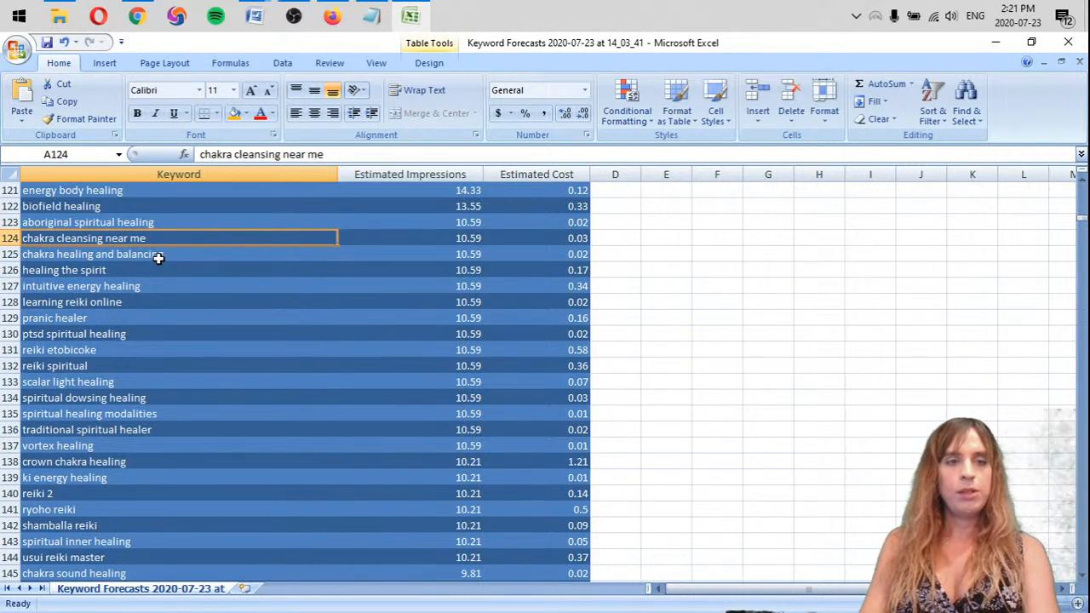
left_click(246, 113)
left_click(287, 233)
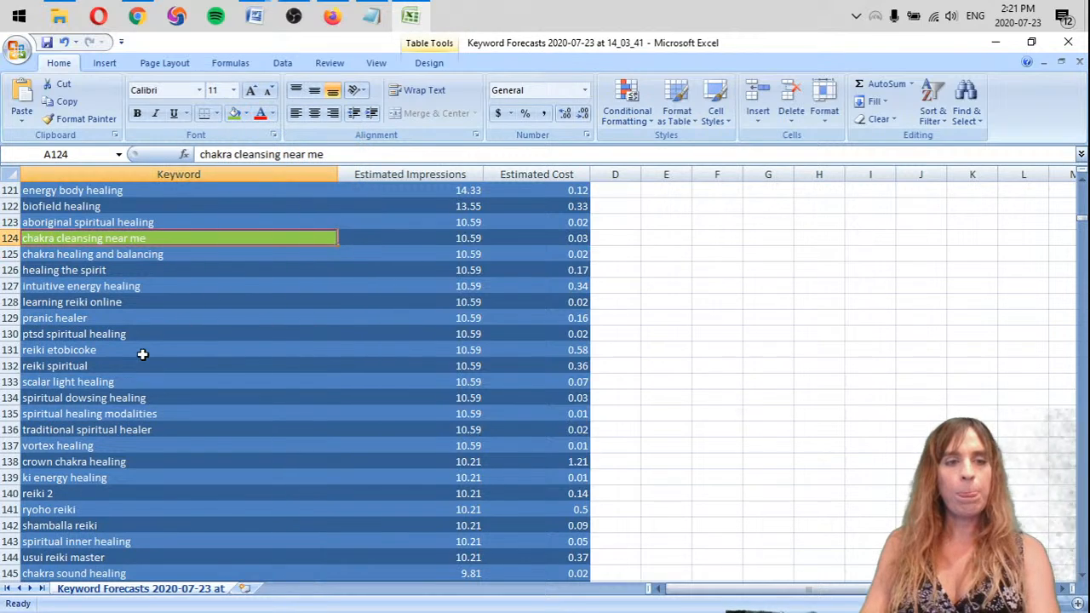
Remove the rows of the keywords "reiki etobicoke" and "learning reiki online"
left_click(141, 356)
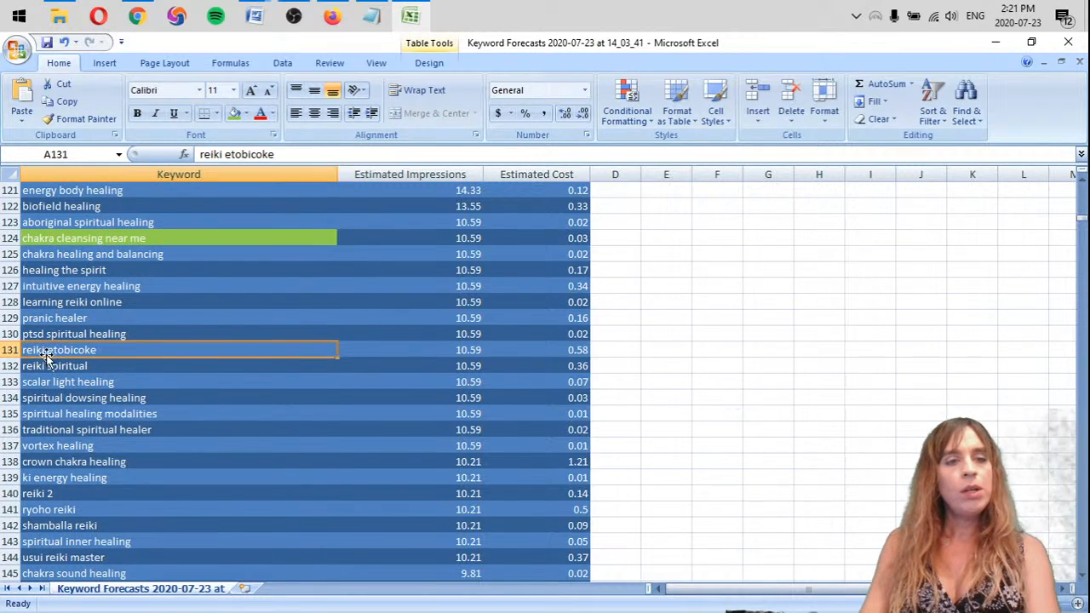
right_click(7, 349)
key("d")
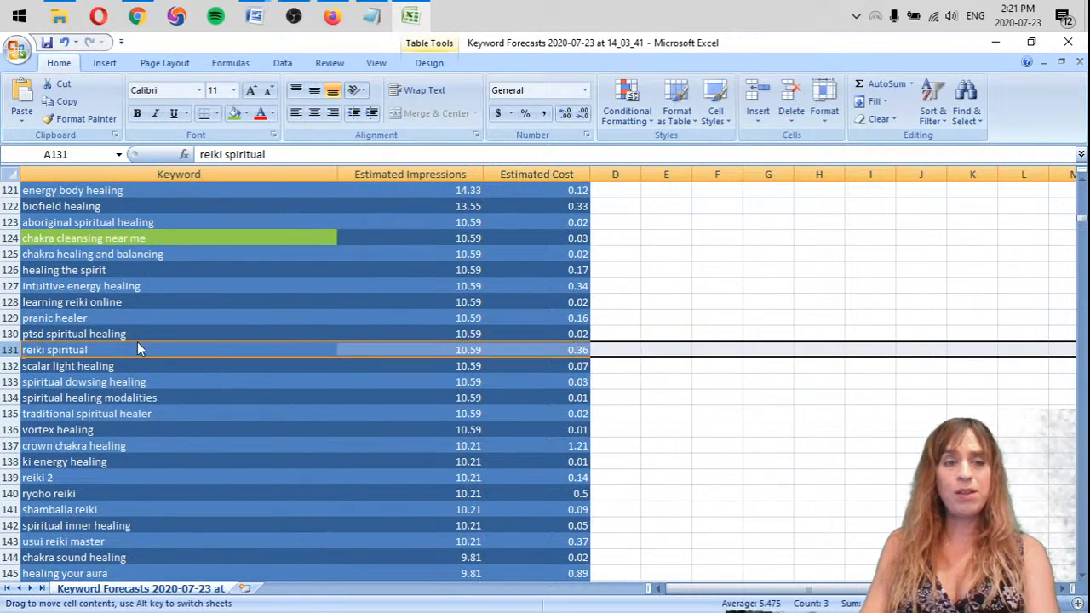
left_click(202, 316)
left_click(114, 304)
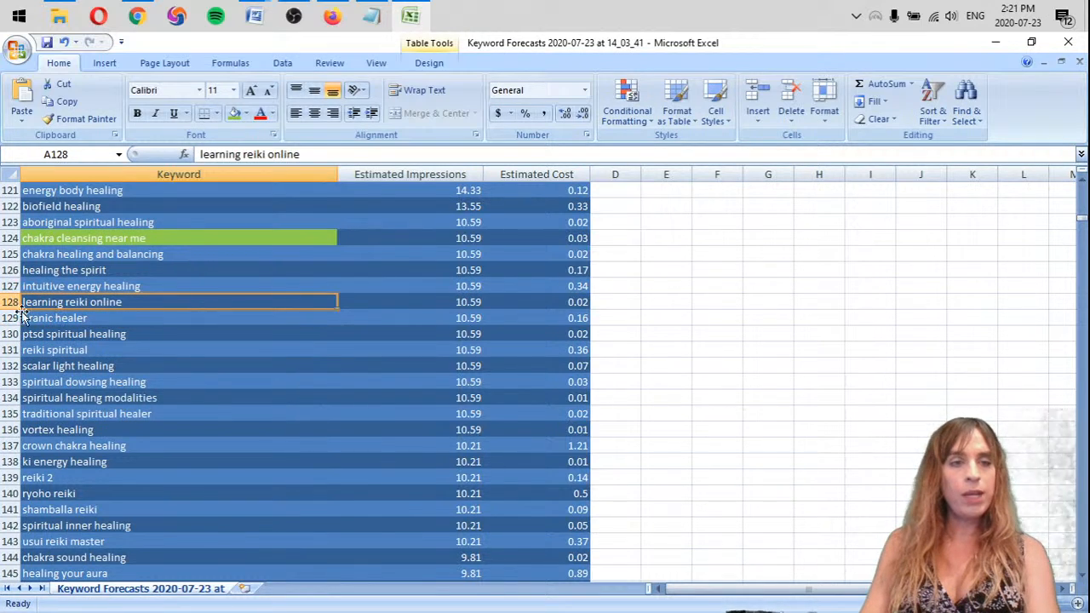
right_click(10, 302)
key("d")
left_click(233, 287)
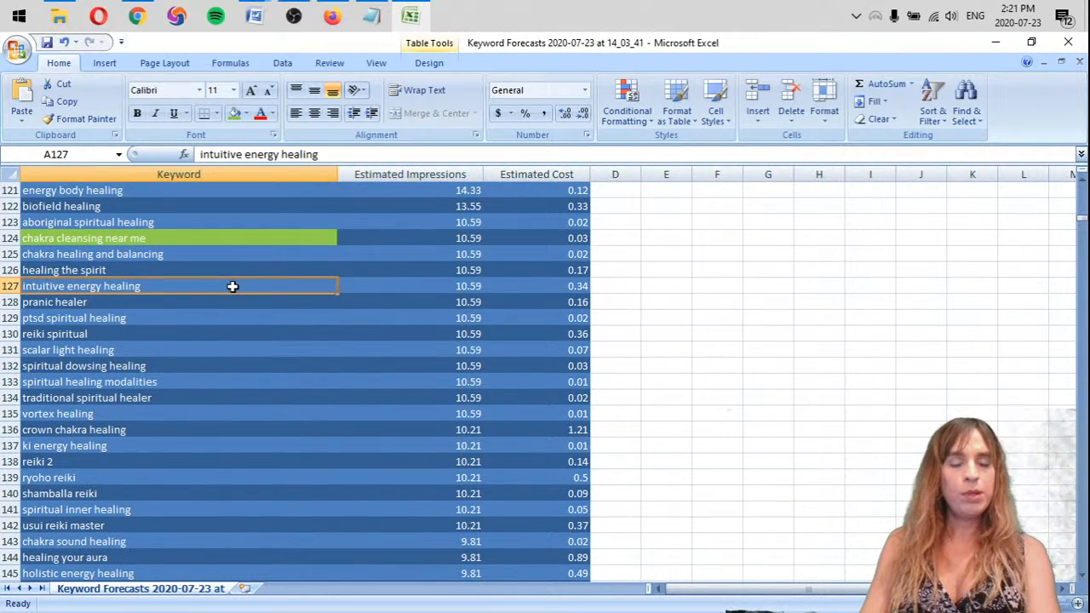
Highlight the keywords "scalar light healing" and "spiritual dowsing healing" with the standard orange fill
left_click(113, 353)
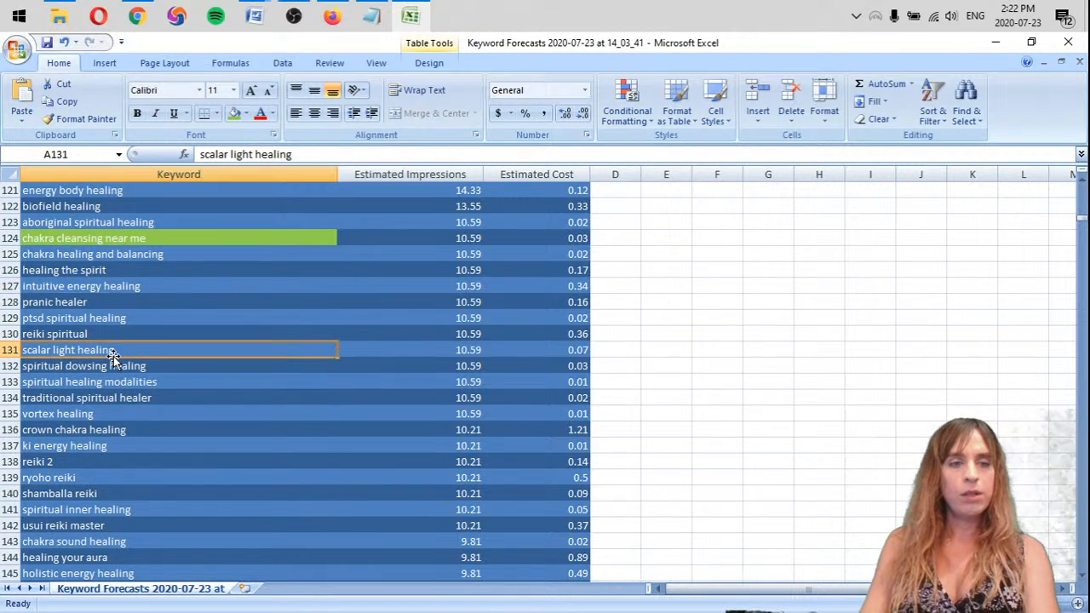
left_click(246, 114)
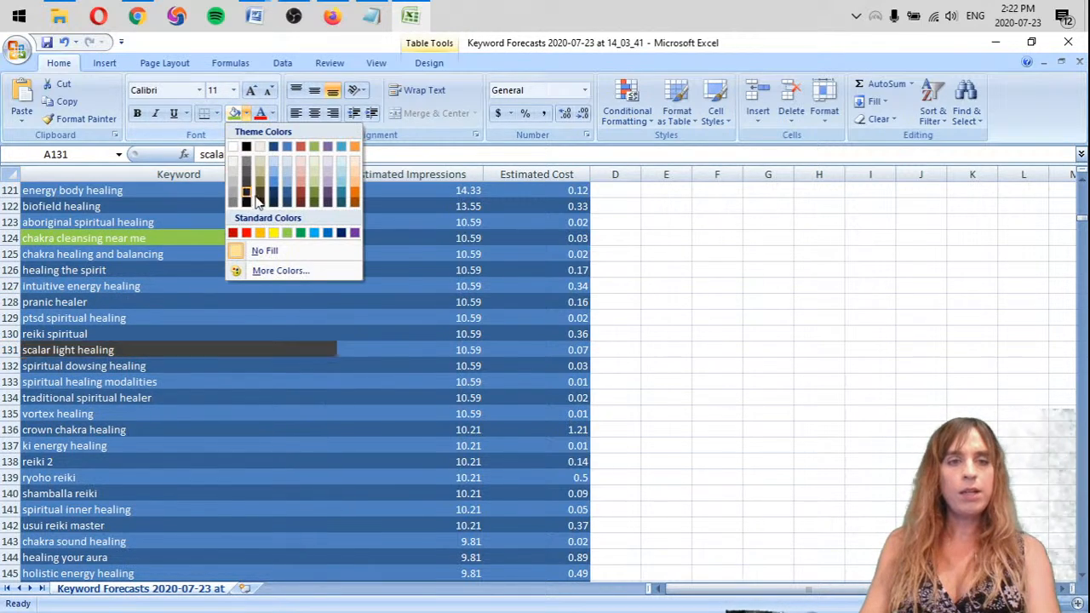
left_click(261, 233)
left_click(188, 366)
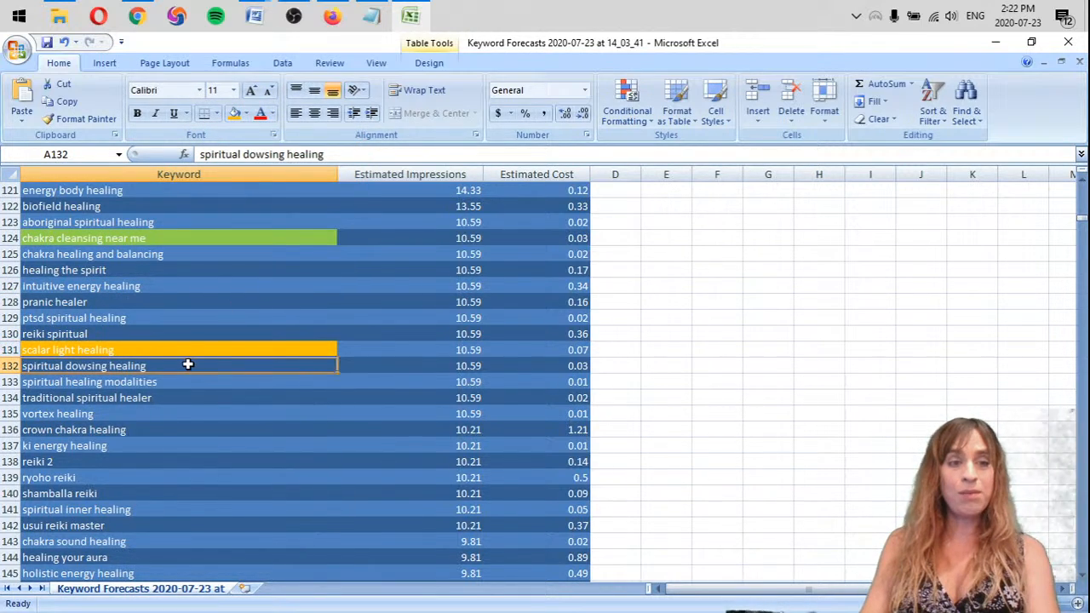
scroll(174, 406, "down", 1)
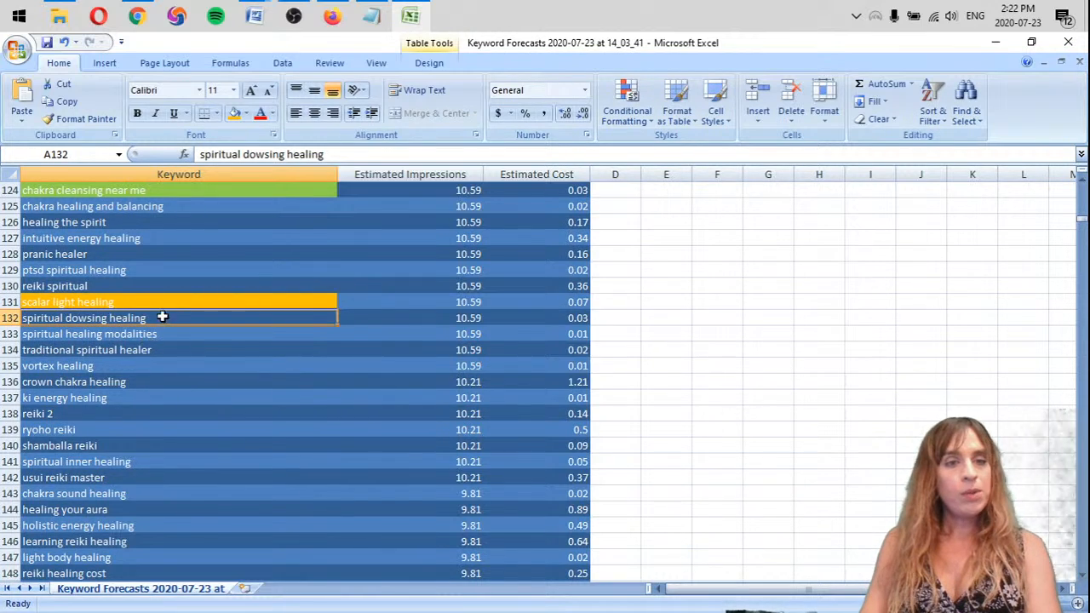
left_click(233, 113)
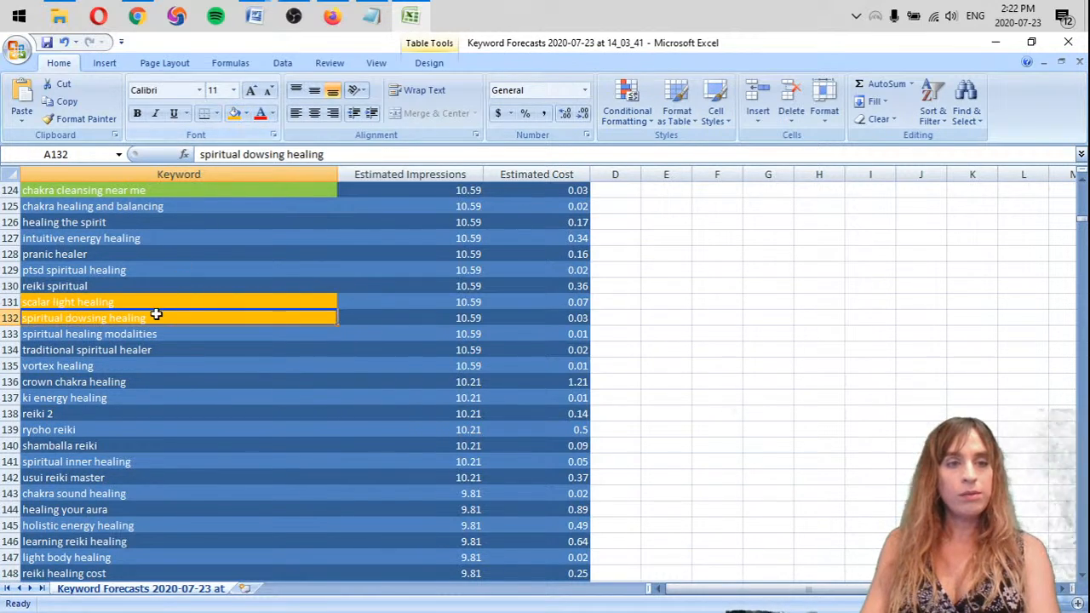
Remove the rows of the keywords "traditional spiritual healer" and "reiki 2" from the list
left_click(163, 339)
left_click(163, 351)
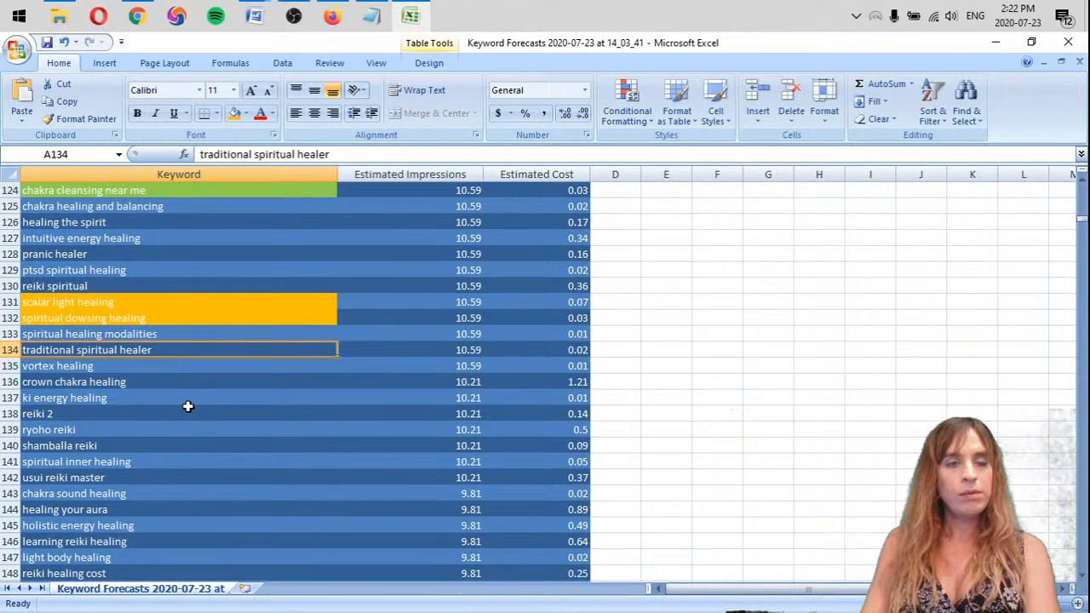
right_click(22, 356)
left_click(71, 455)
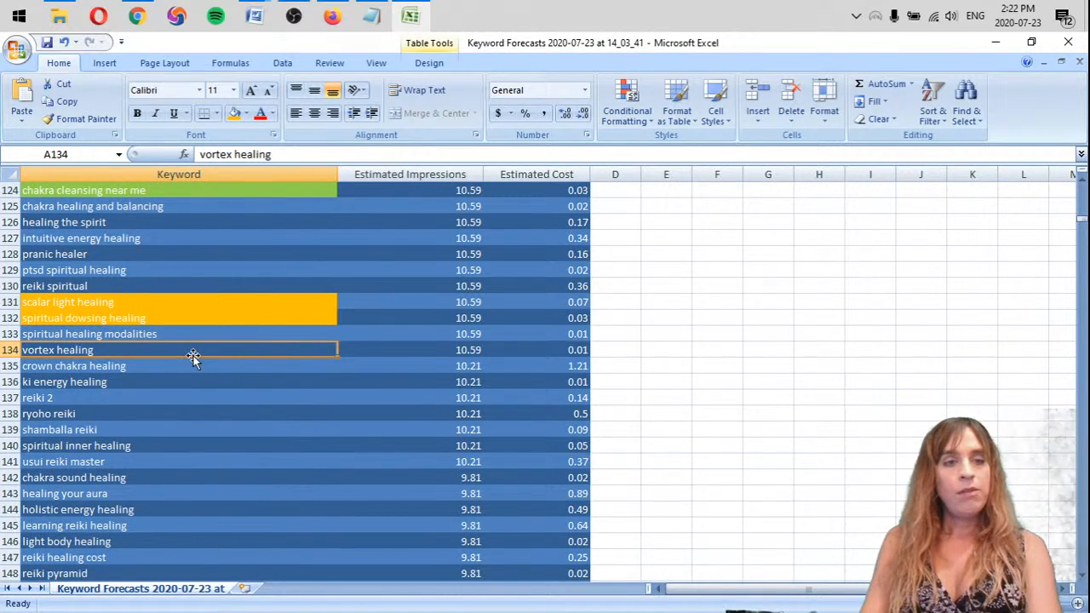
scroll(198, 355, "down", 1)
scroll(198, 354, "down", 2)
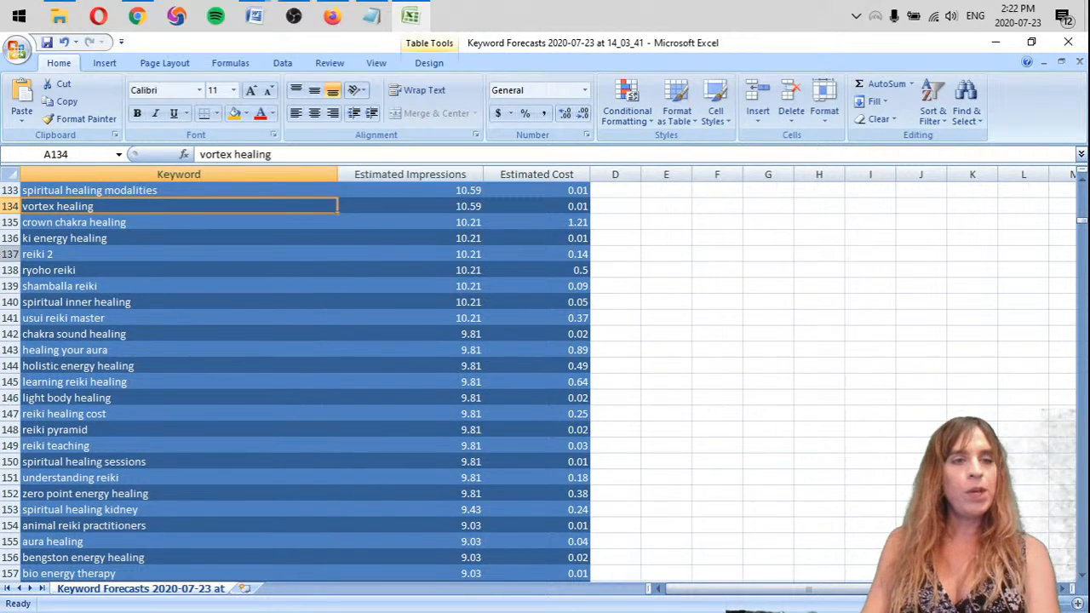
right_click(4, 255)
key("d")
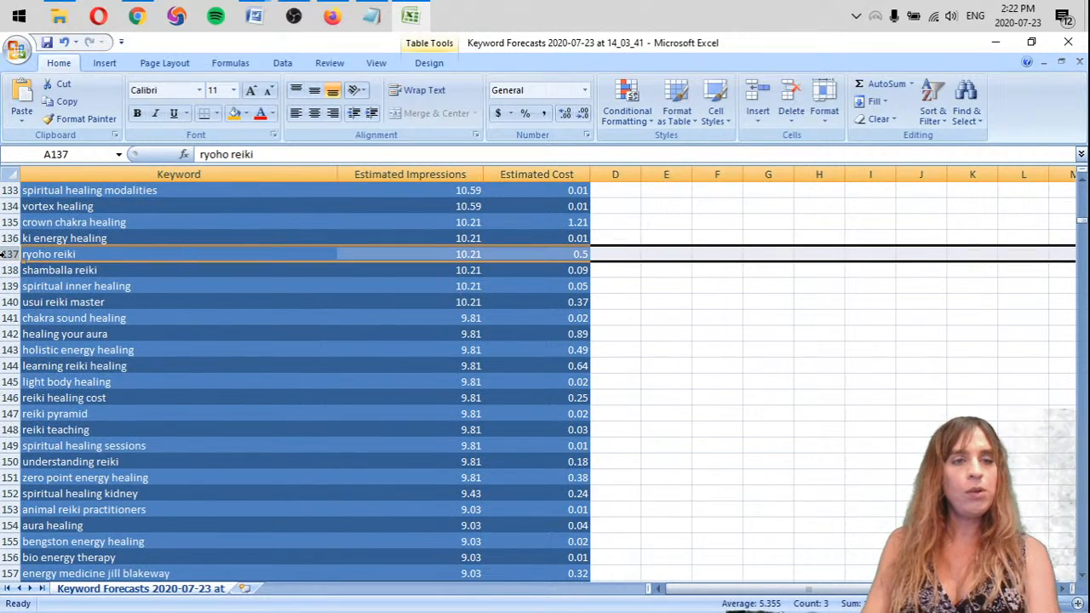
Highlight the keywords "ryoho reiki", "shamballa reiki" and "vortex healing" with the orange fill
left_click(103, 258)
left_click(233, 114)
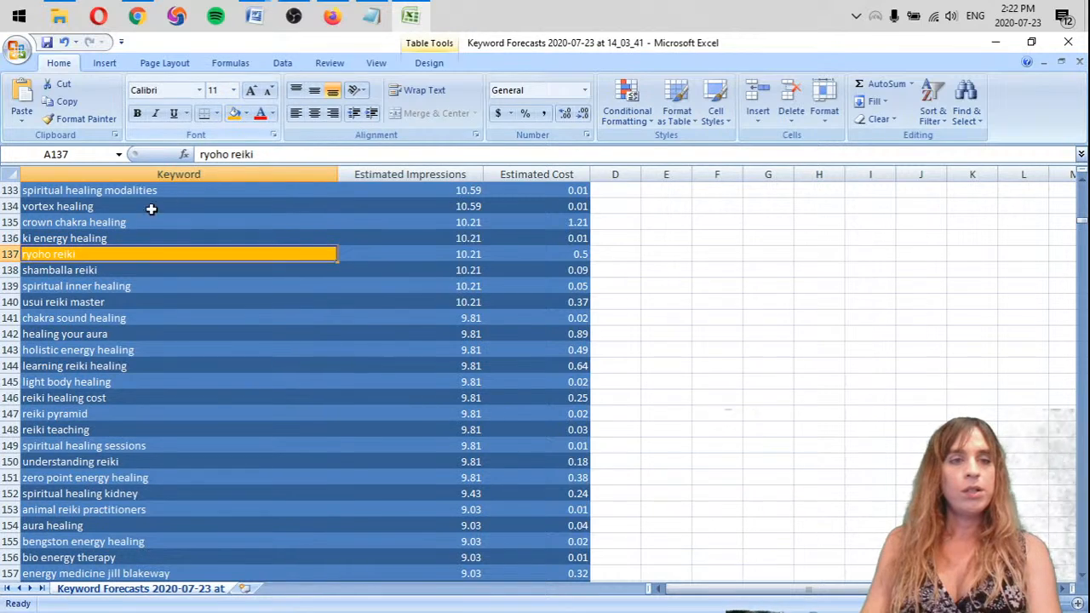
left_click(90, 270)
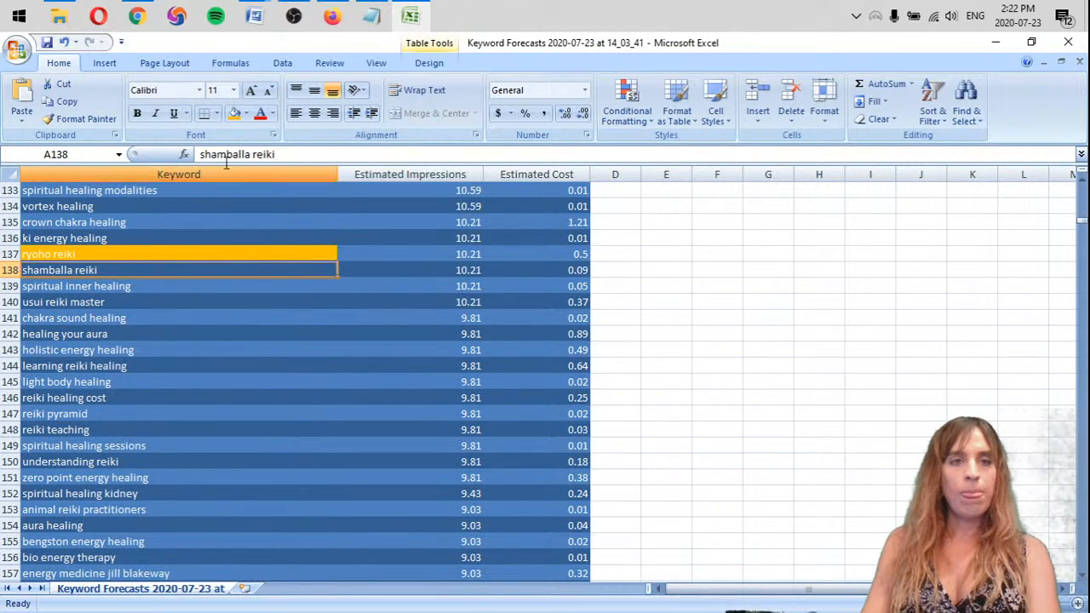
left_click(234, 113)
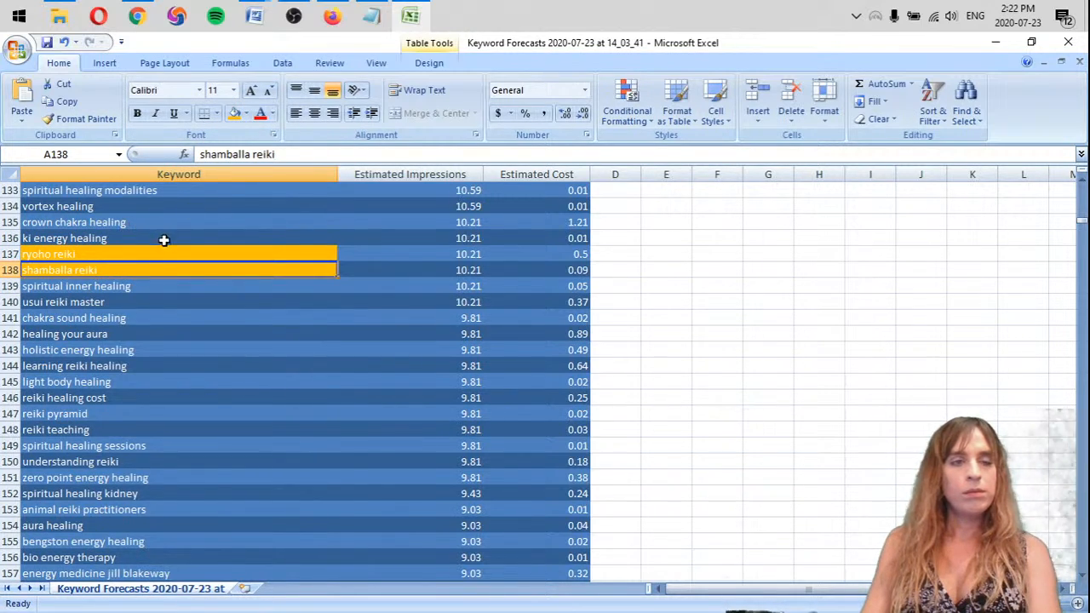
left_click(124, 206)
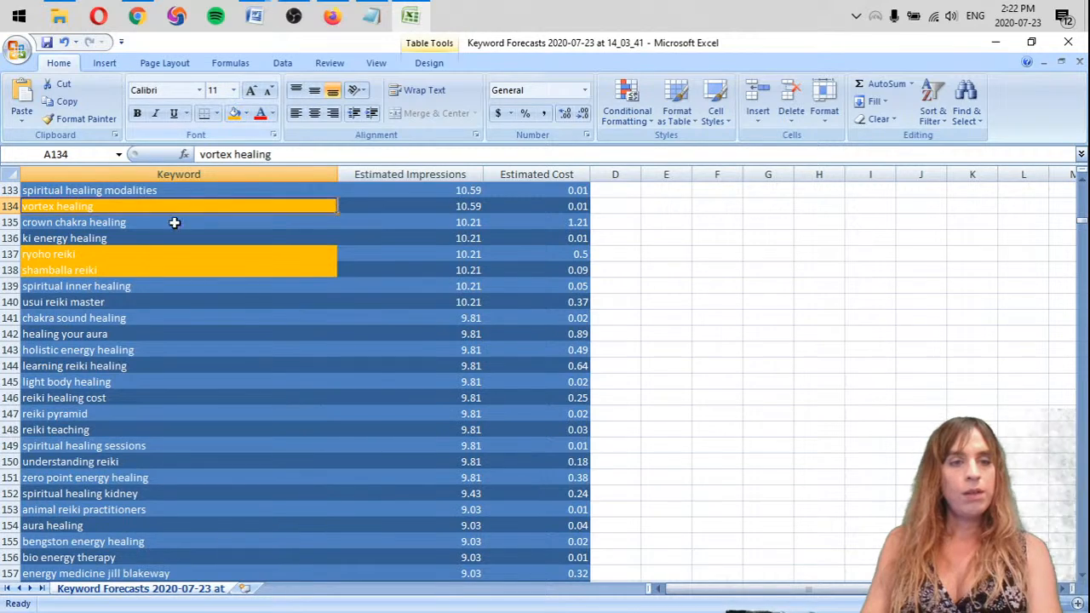
scroll(124, 255, "down", 2)
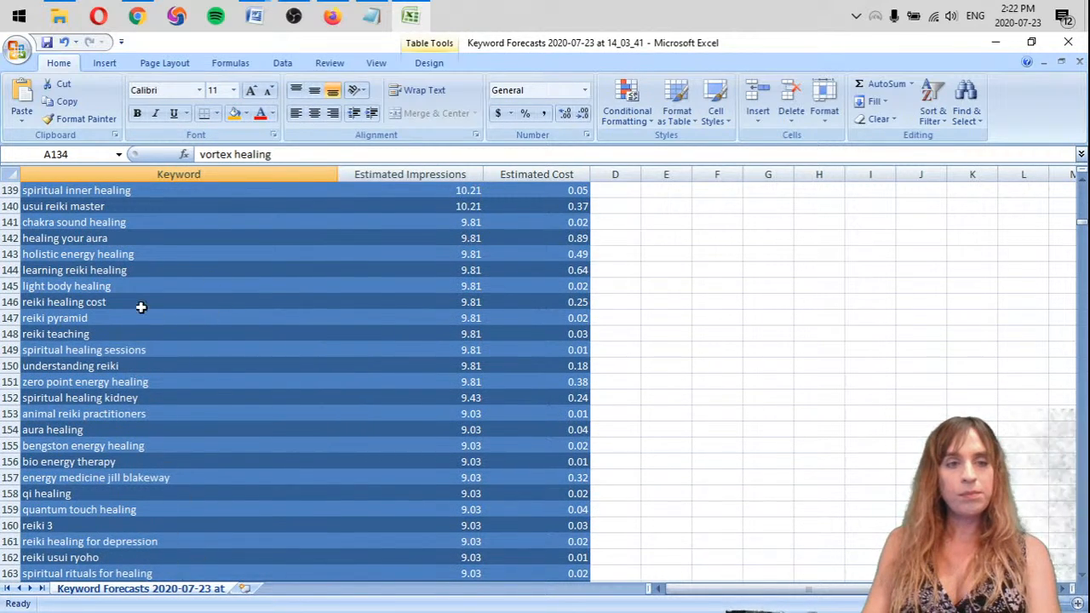
Highlight the keyword "usui reiki master" with the standard orange fill
left_click(147, 192)
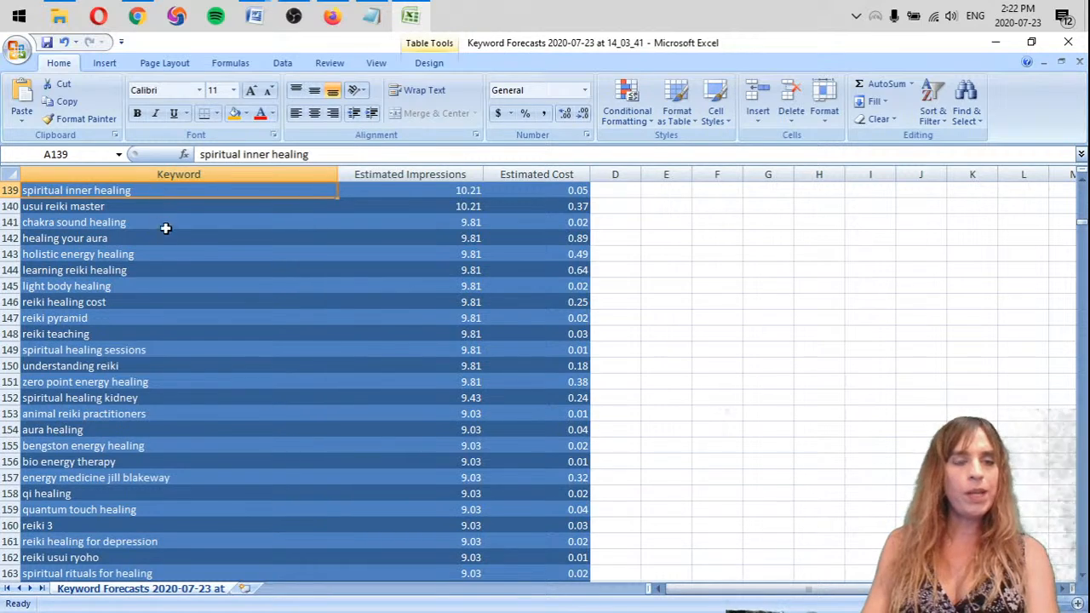
left_click(93, 209)
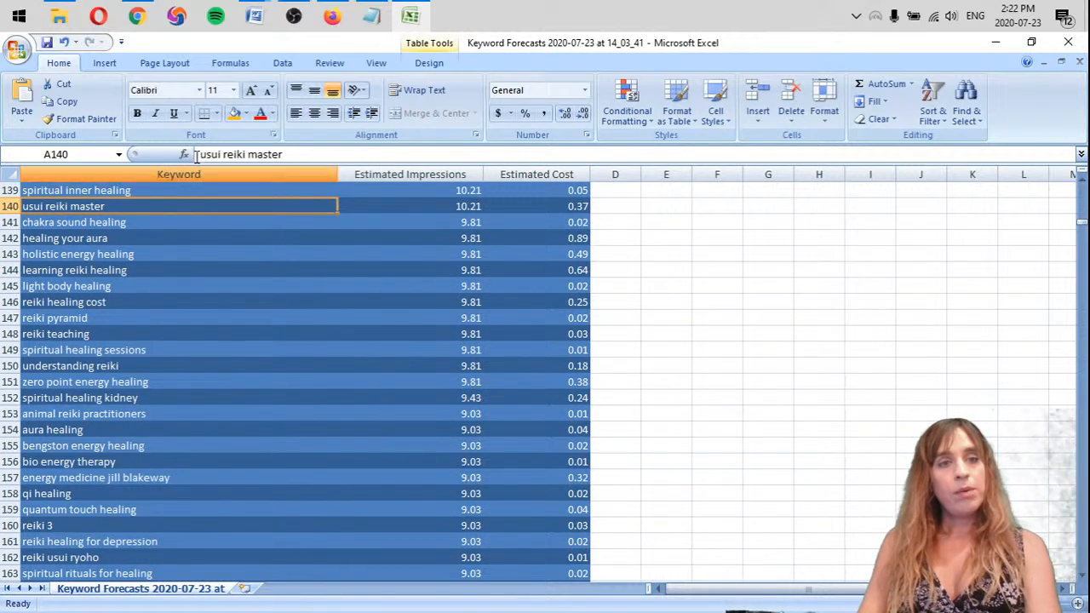
left_click(238, 115)
left_click(113, 221)
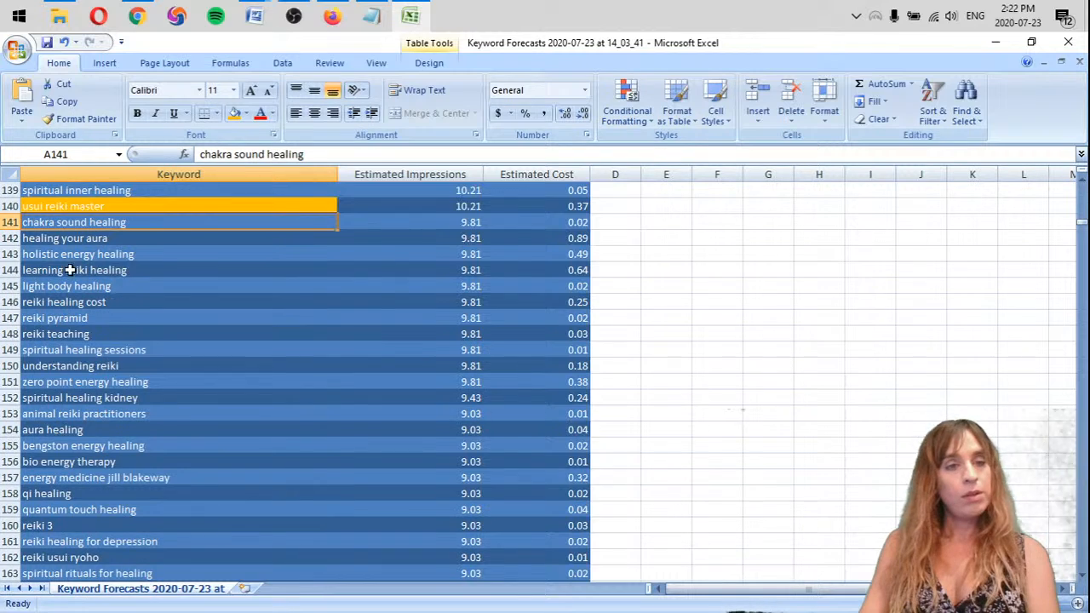
Remove the rows of the keywords "learning reiki healing" and "reiki healing cost"
right_click(12, 270)
left_click(51, 368)
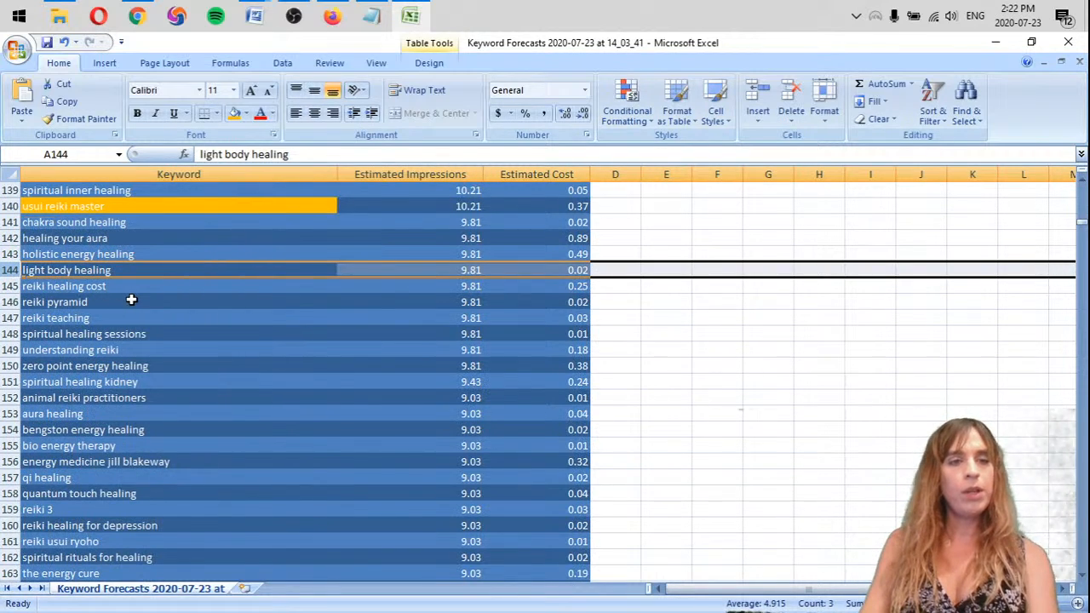
left_click(150, 287)
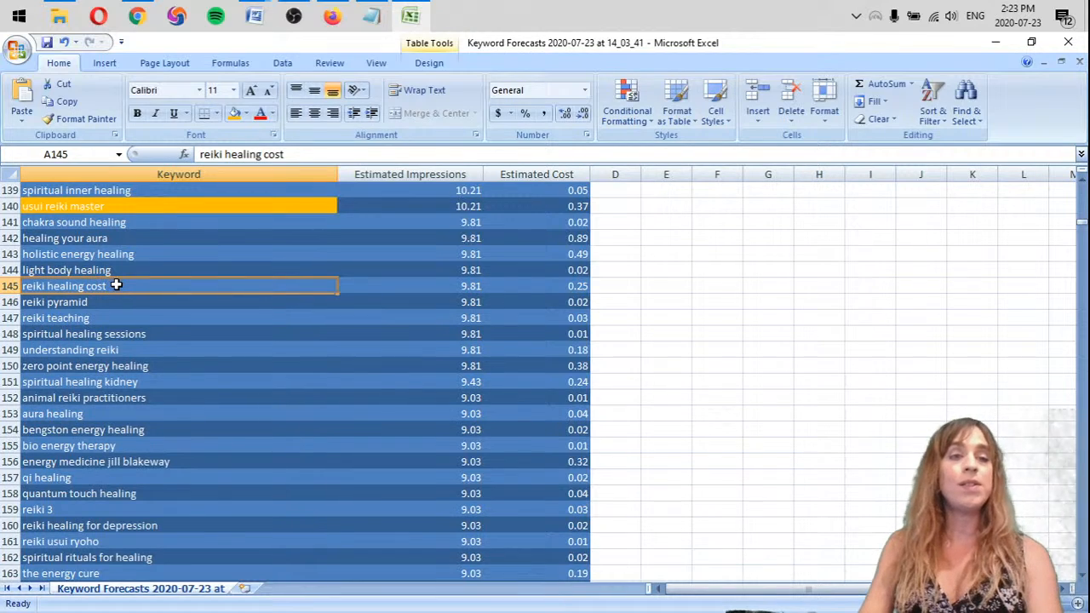
left_click(111, 315)
left_click(83, 288)
left_click(7, 286)
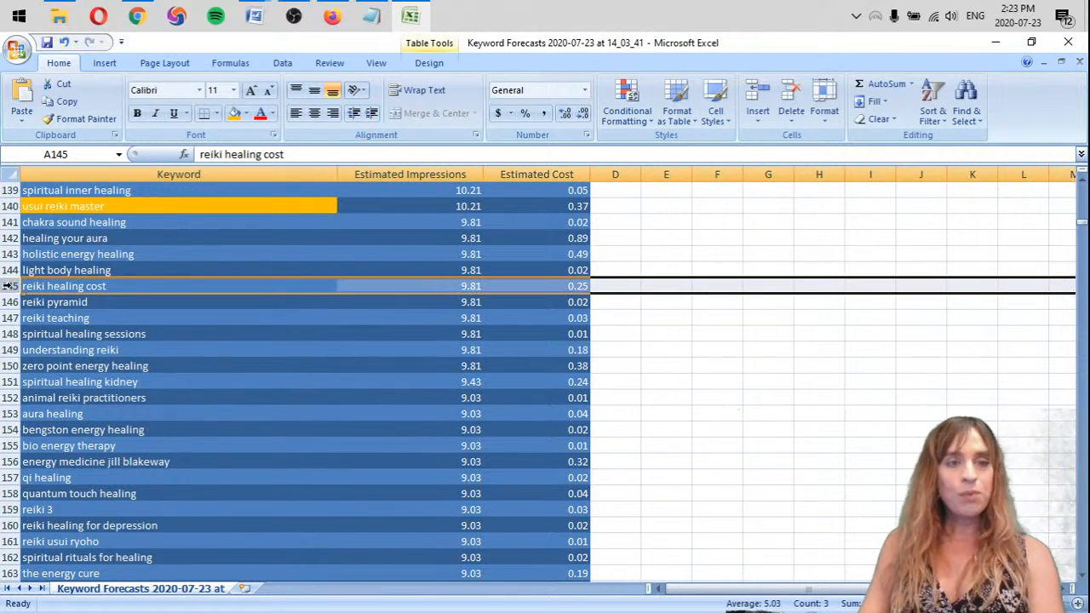
right_click(7, 286)
left_click(69, 384)
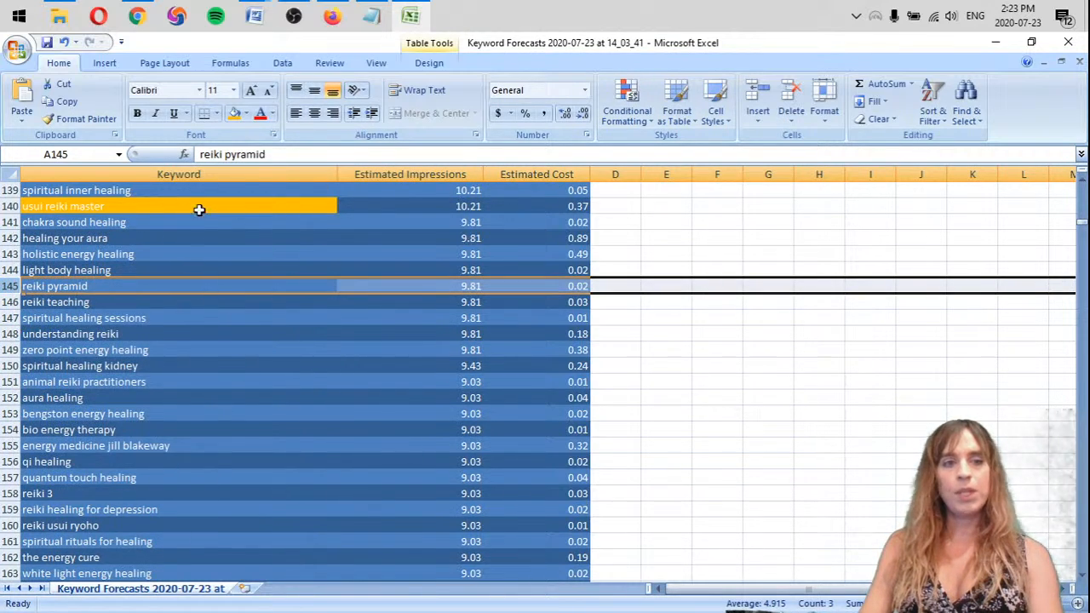
Remove the row of the keyword "reiki teaching" from the list
left_click(133, 286)
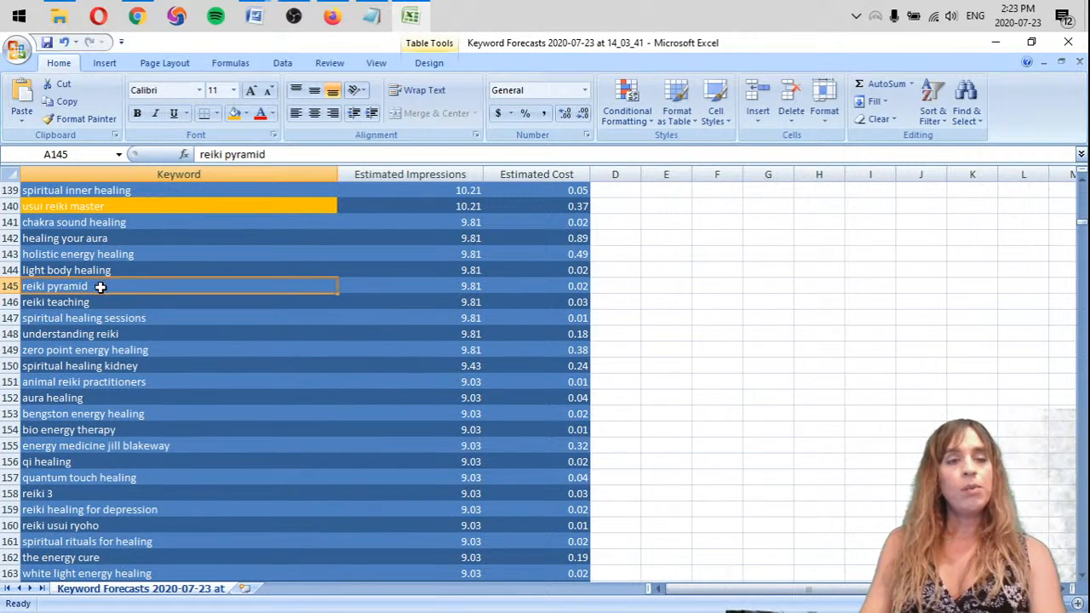
right_click(9, 302)
left_click(51, 398)
left_click(243, 313)
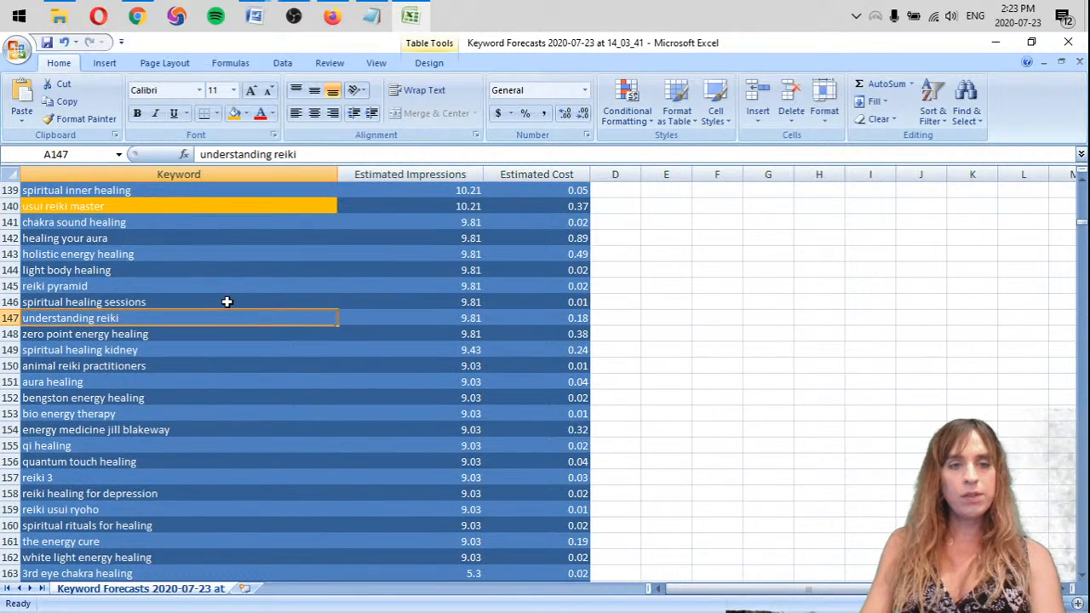
left_click(205, 303)
Fill the keyword "reiki pyramid" with orange and "spiritual healing sessions" with the standard light green
left_click(127, 292)
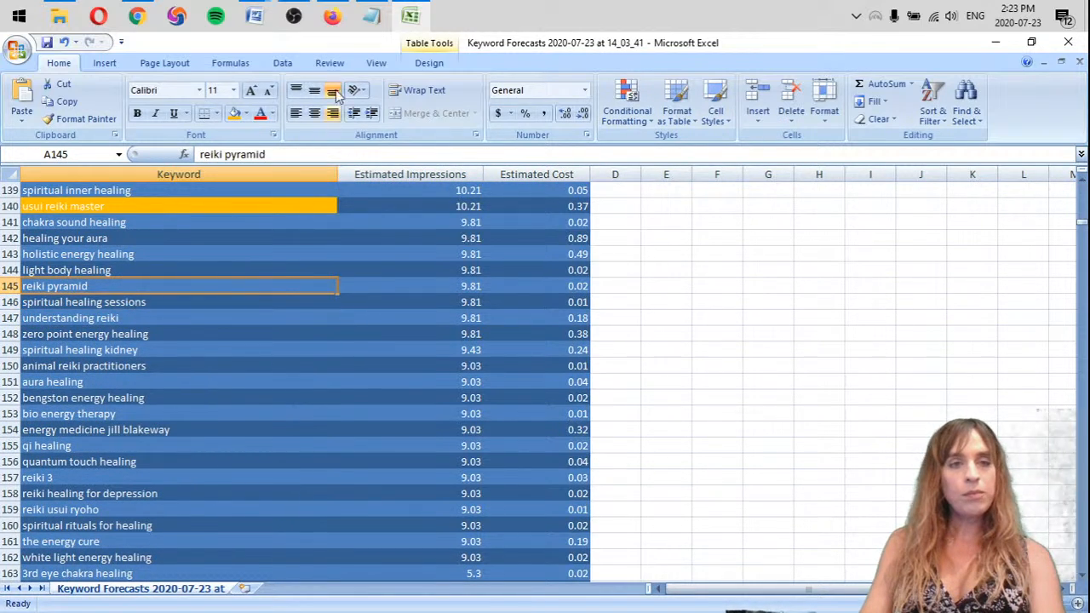
left_click(234, 113)
left_click(150, 303)
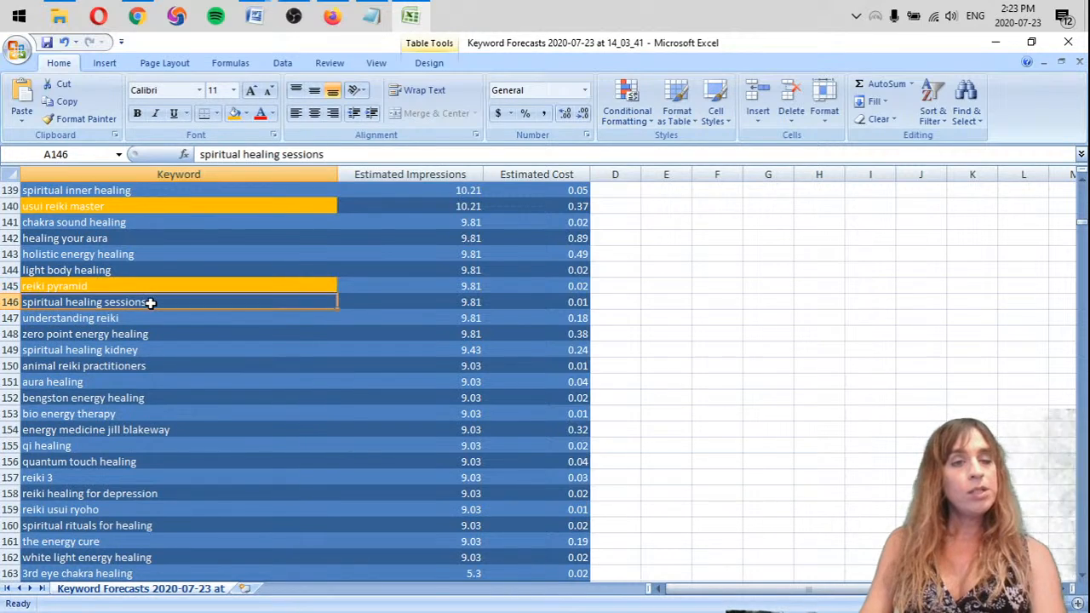
left_click(246, 113)
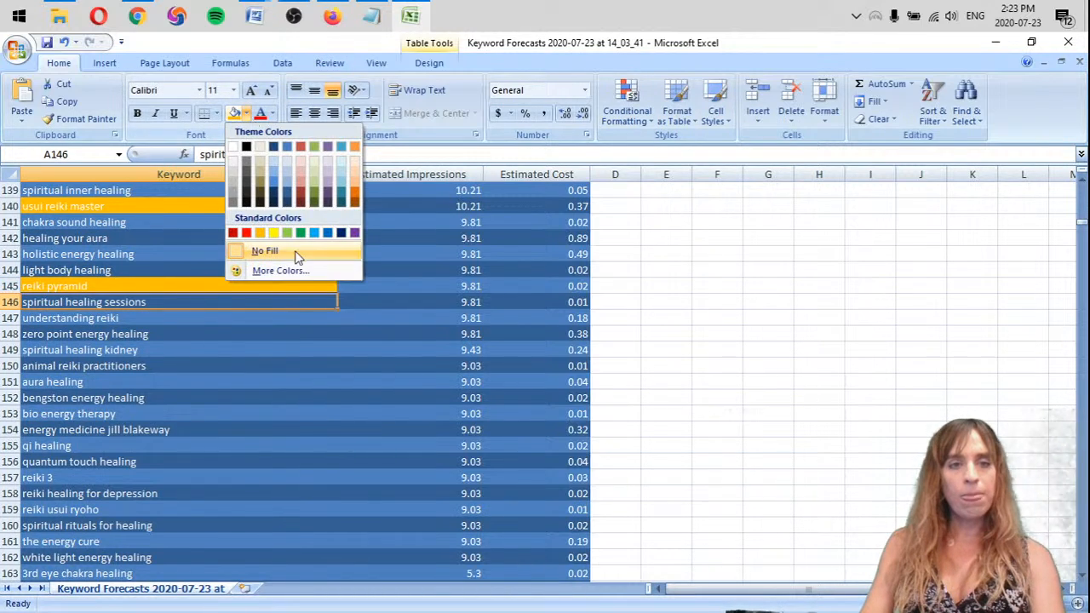
left_click(289, 234)
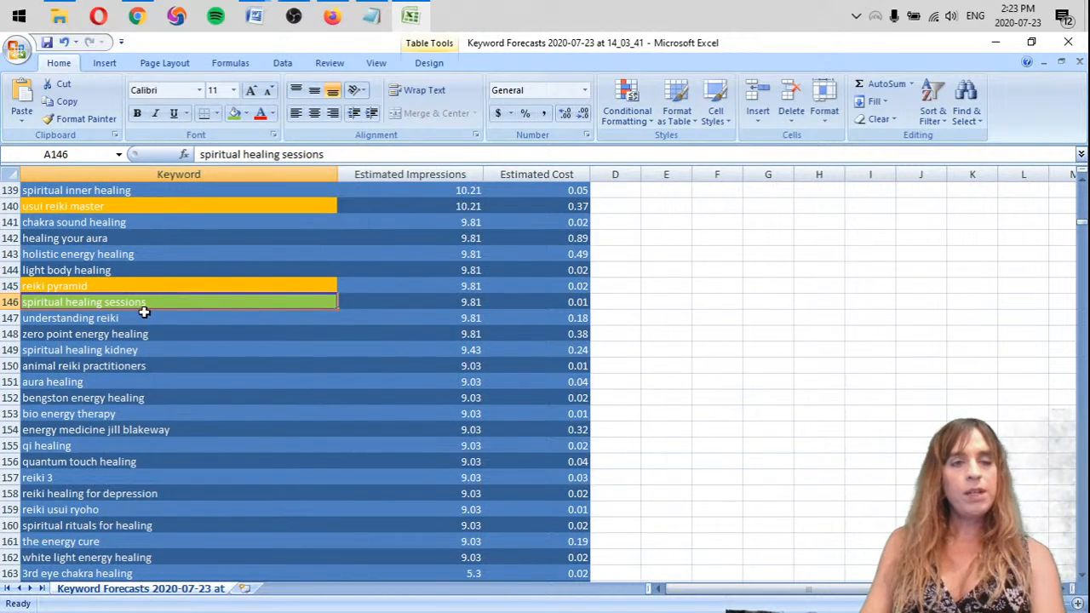
left_click(147, 320)
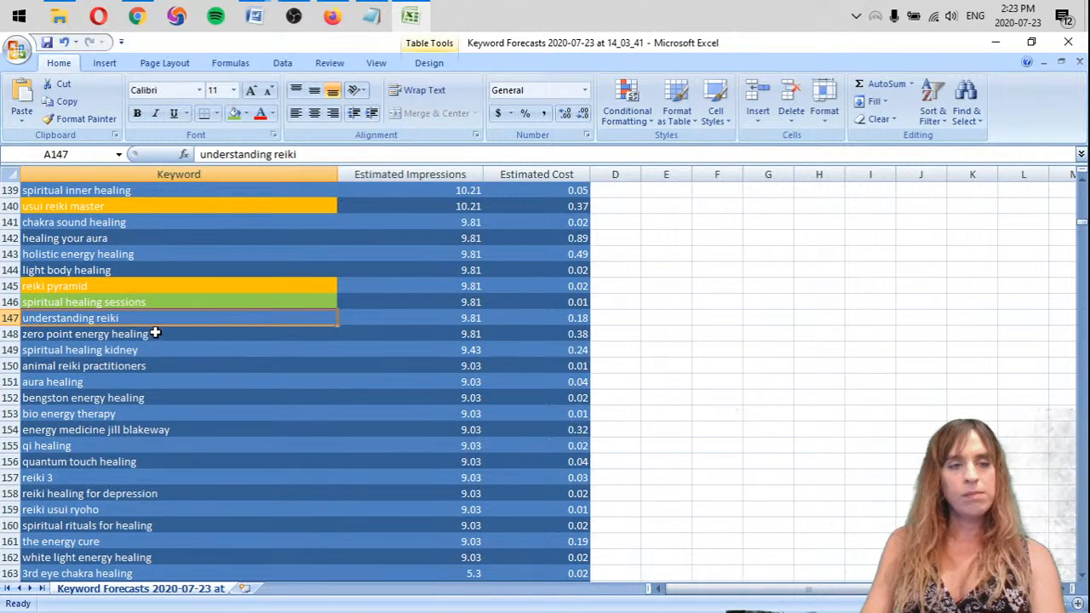
Remove the row of the keyword "animal reiki practitioners"
scroll(219, 315, "down", 2)
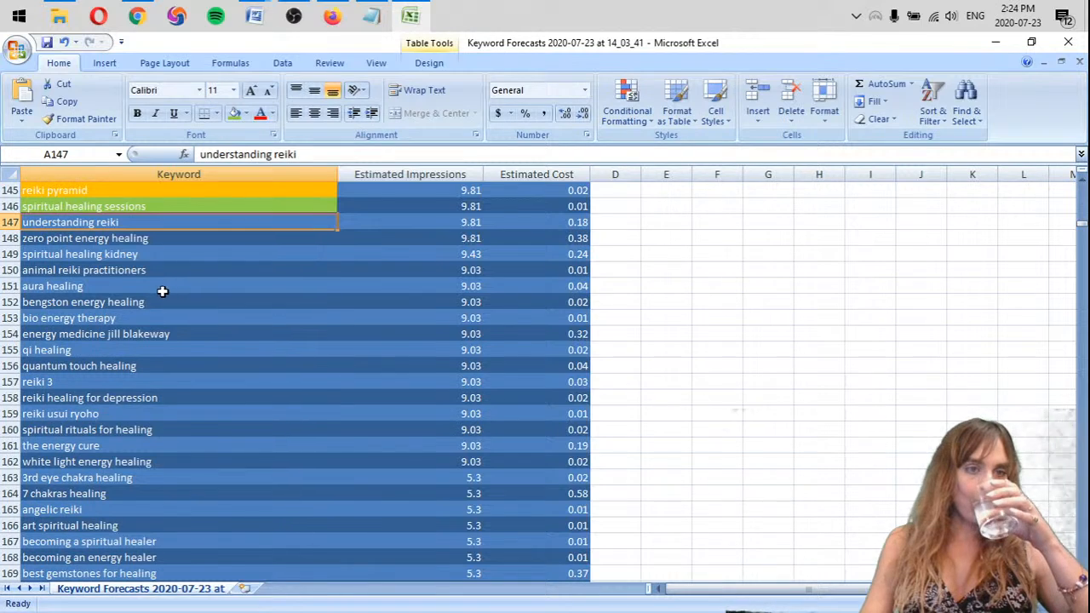
left_click(12, 270)
right_click(11, 271)
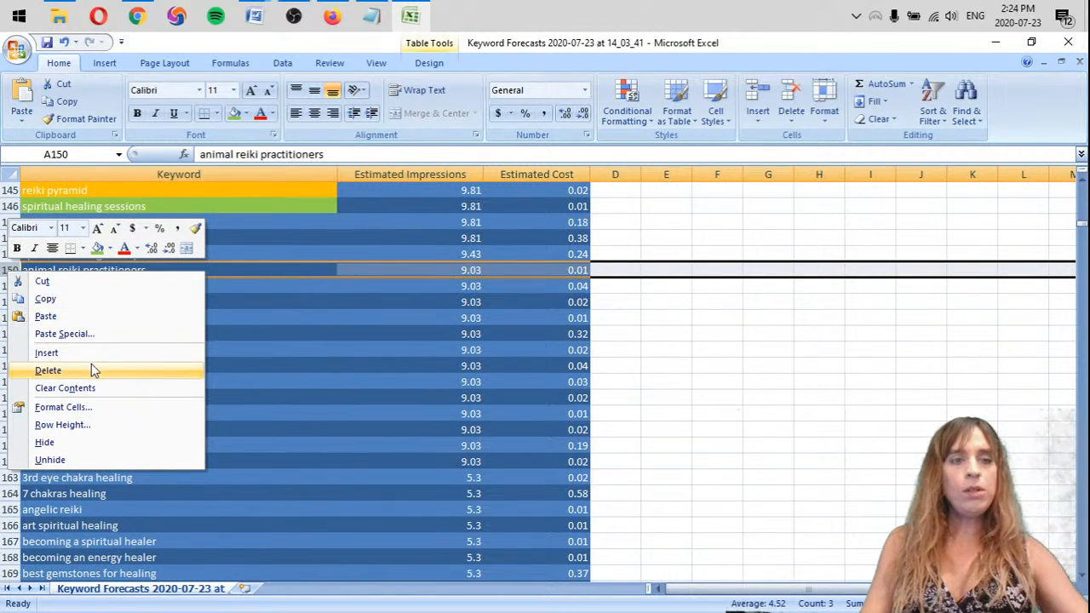
left_click(91, 370)
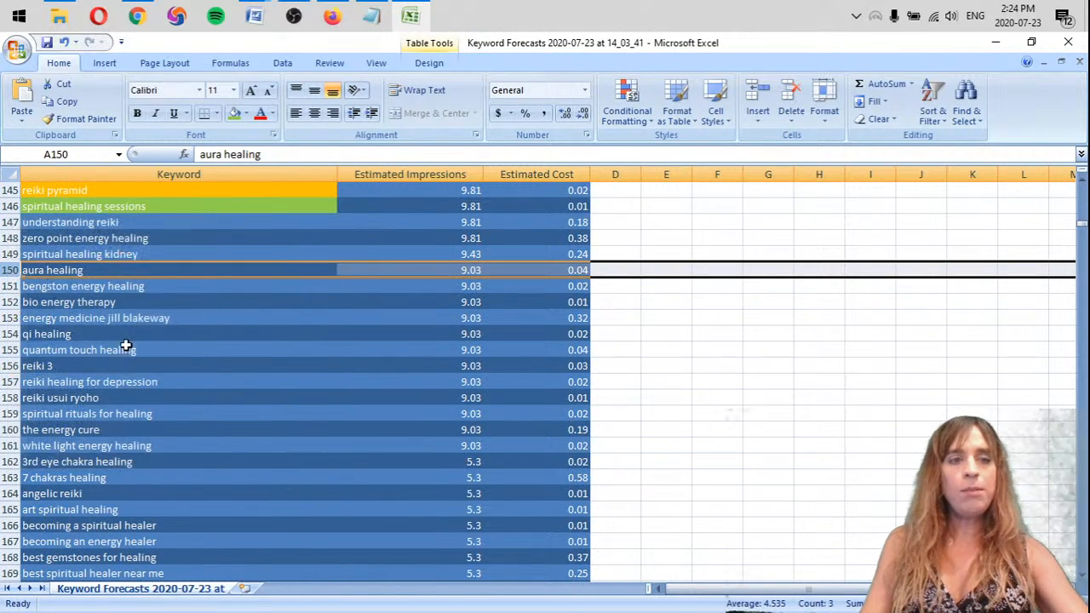
left_click(189, 267)
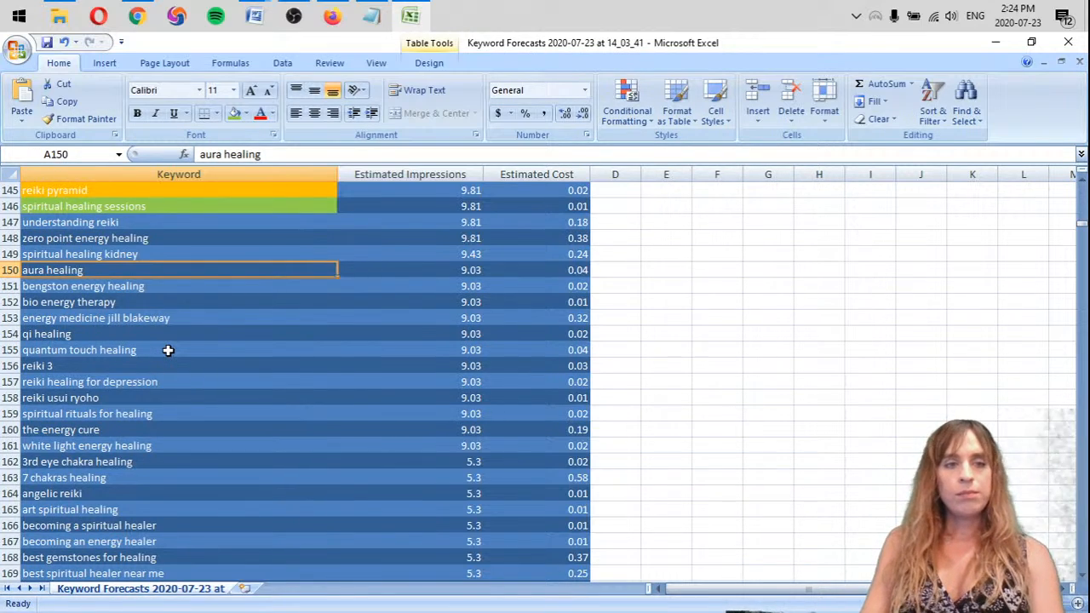
Switch to Notepad and add the note "Some traffic re: reiki for animals - something you're interested in?" below the keyword list
left_click(371, 16)
left_click(977, 306)
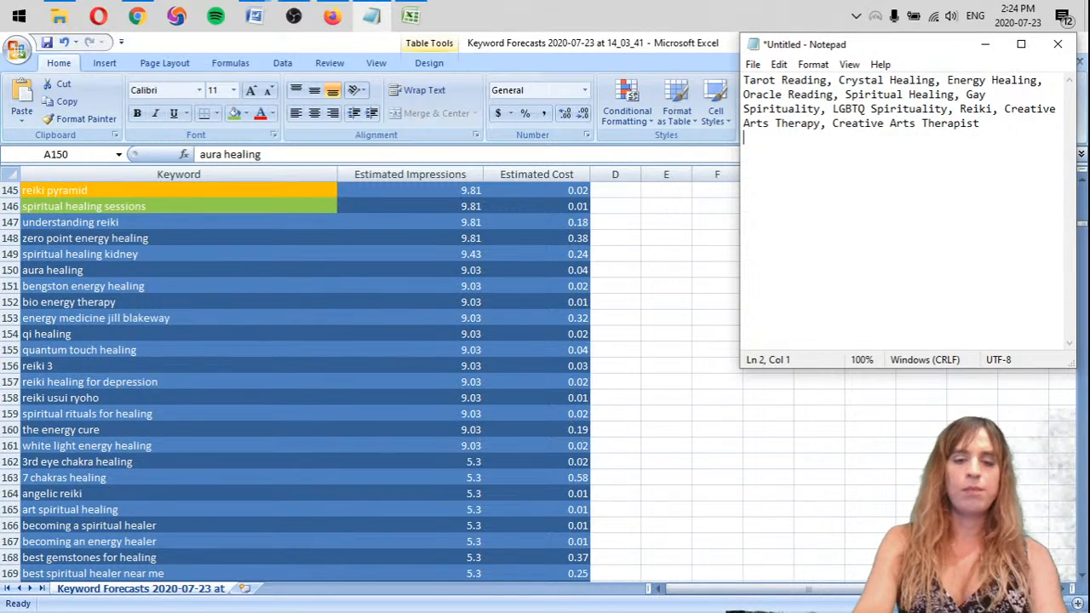
type("sOME TARGE")
key("BackSpace")
key("BackSpace")
key("BackSpace")
key("BackSpace")
key("BackSpace")
key("BackSpace")
key("BackSpace")
key("BackSpace")
key("BackSpace")
key("BackSpace")
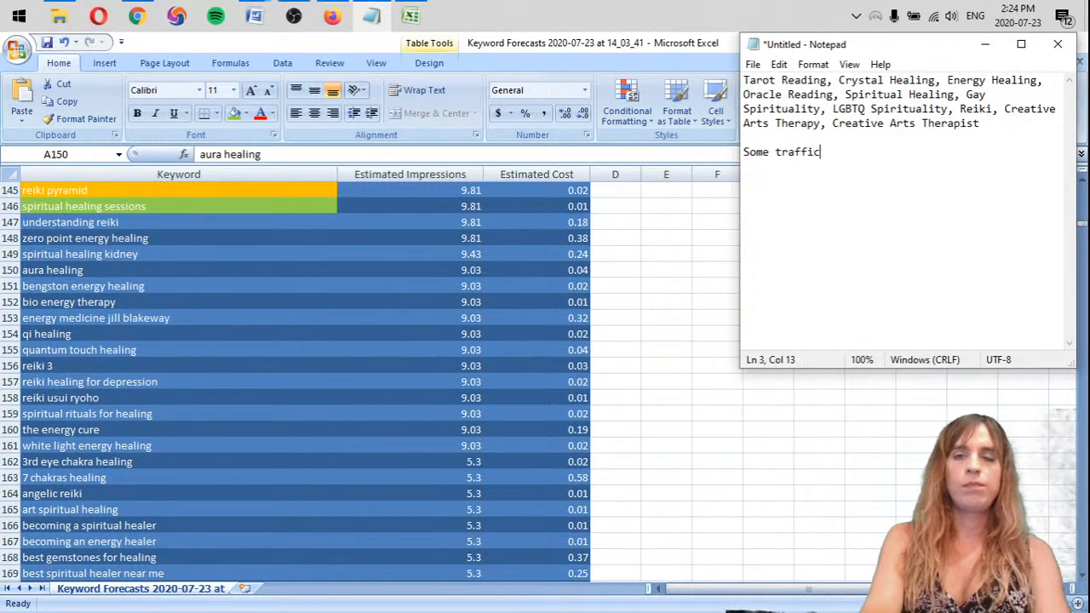
key("BackSpace")
key("BackSpace")
key("BackSpace")
key("BackSpace")
key("BackSpace")
key("BackSpace")
key("BackSpace")
key("BackSpace")
key("BackSpace")
key("BackSpace")
key("BackSpace")
key("BackSpace")
key("BackSpace")
type(":")
key("ctrl+z")
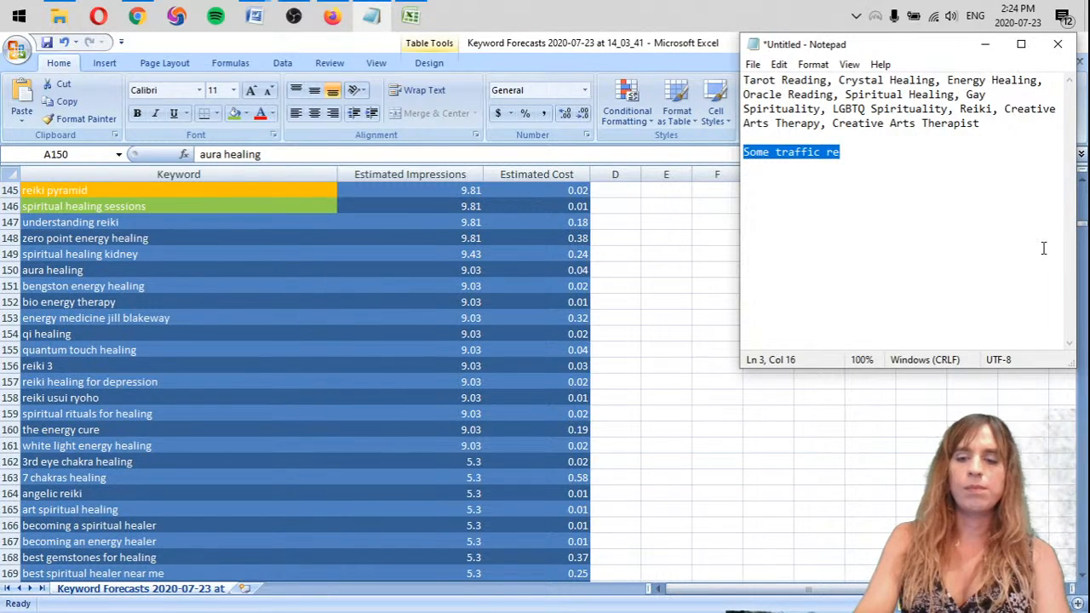
left_click(1044, 249)
type(": ")
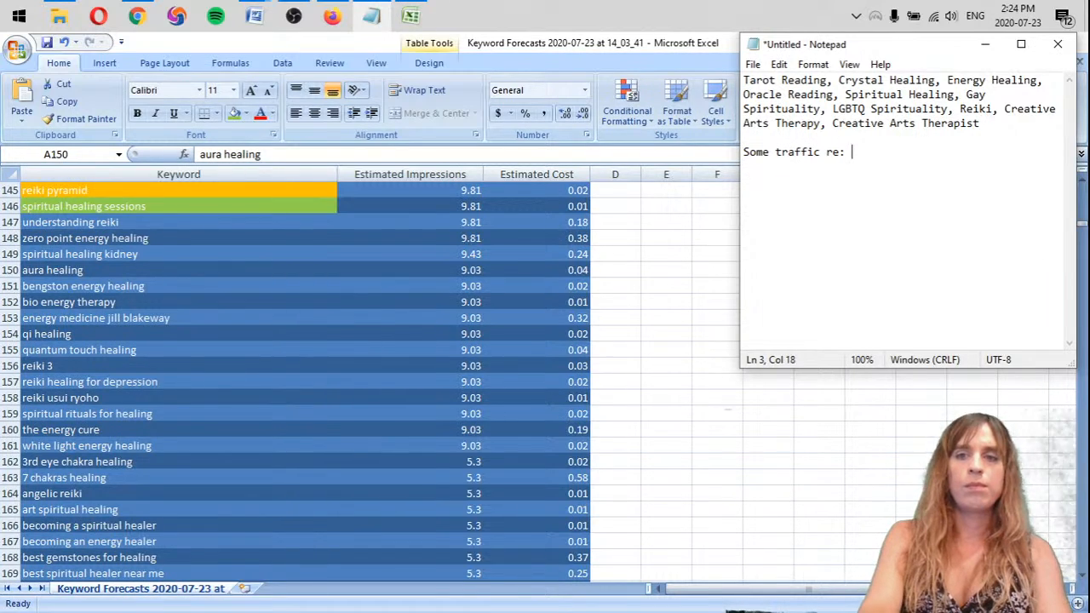
type("reiki for animals - some")
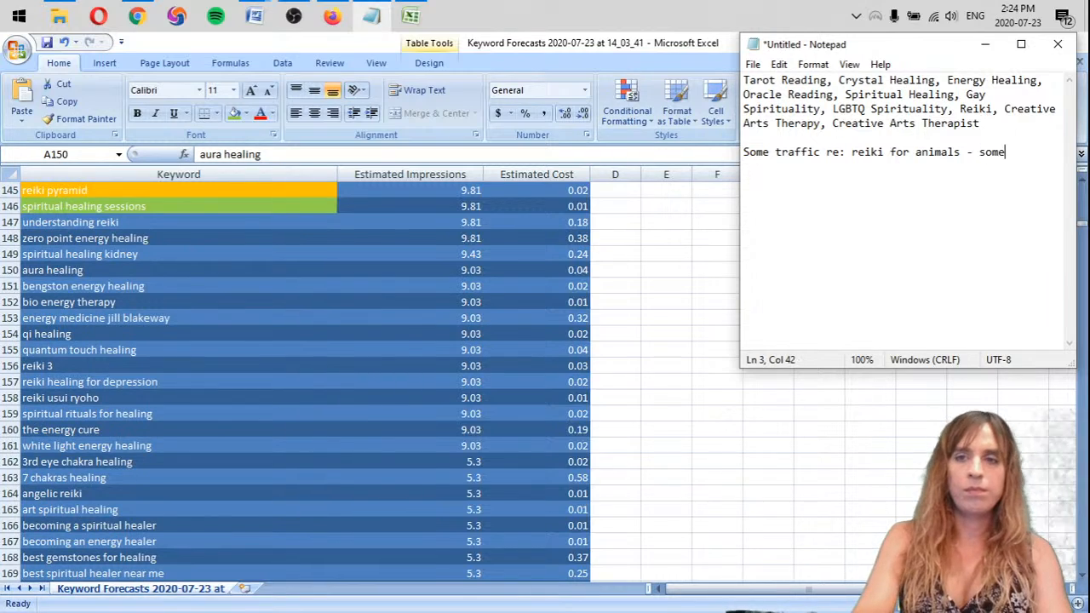
type("thing you're interested in?")
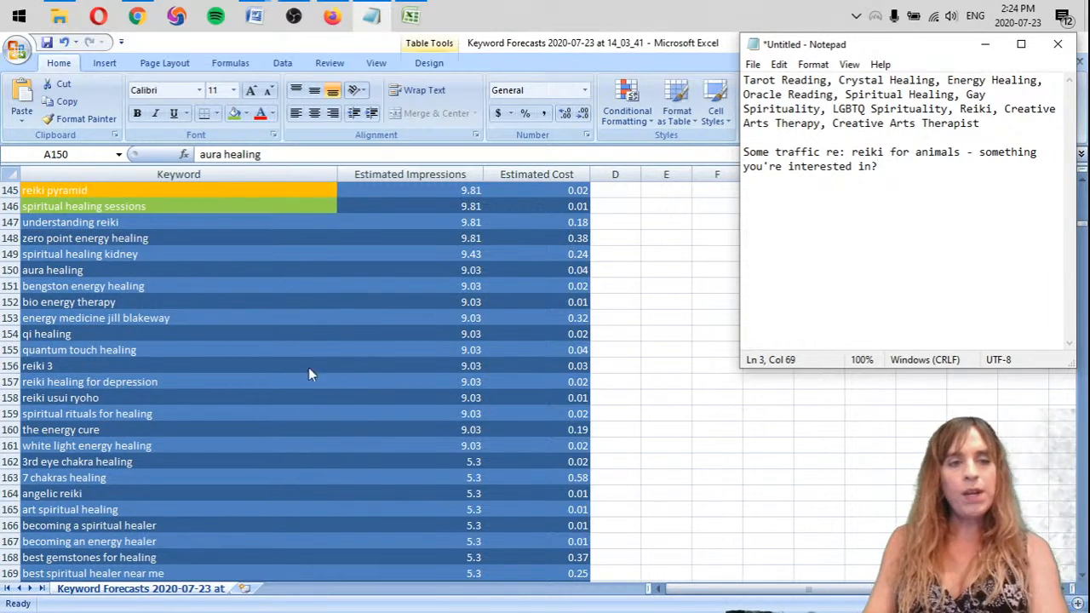
Return to Excel and remove the rows of "reiki 3" and the "energy medicine" keyword that includes a person's name
key("alt+Tab")
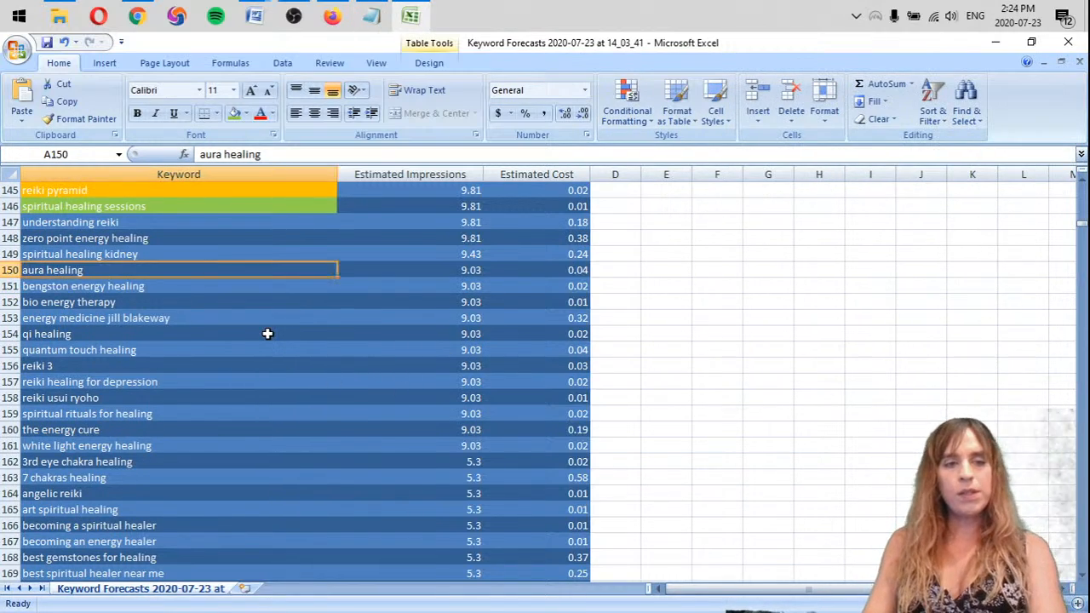
right_click(6, 367)
left_click(49, 467)
left_click(158, 345)
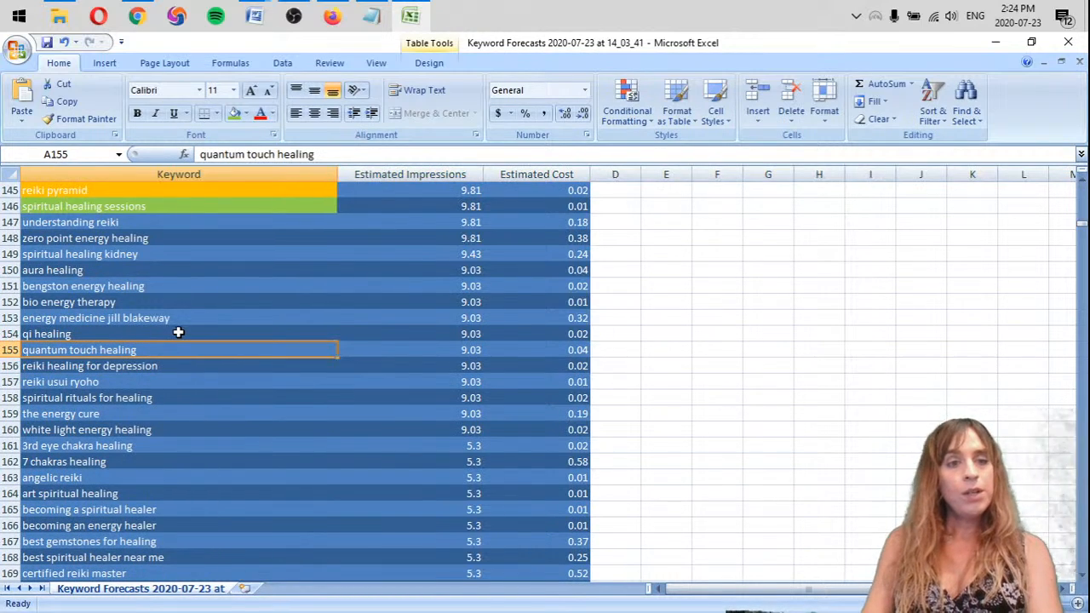
left_click(179, 334)
key("alt+Tab")
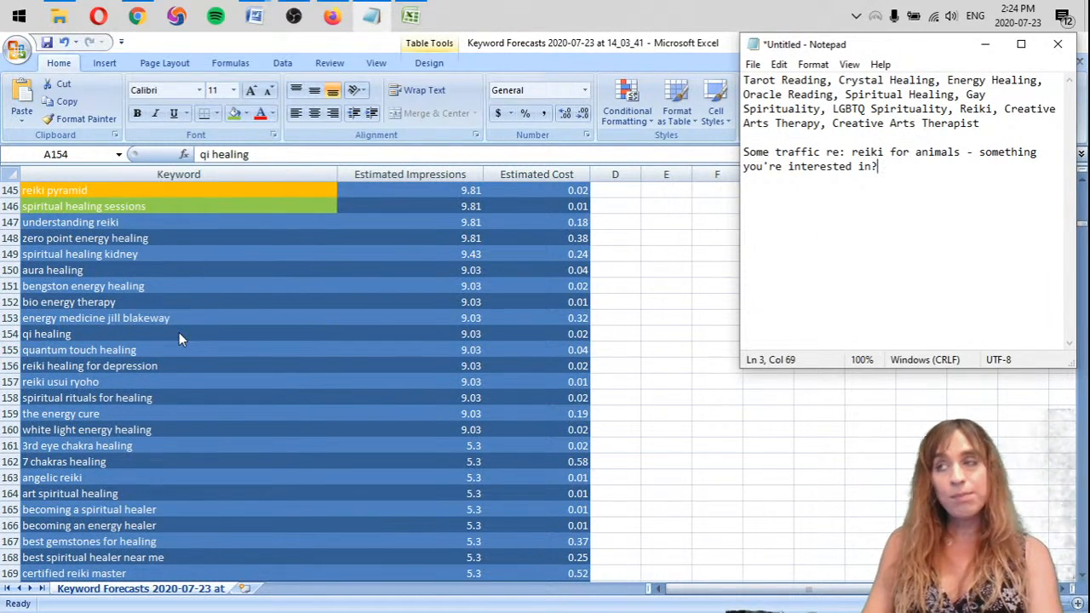
key("alt+Tab")
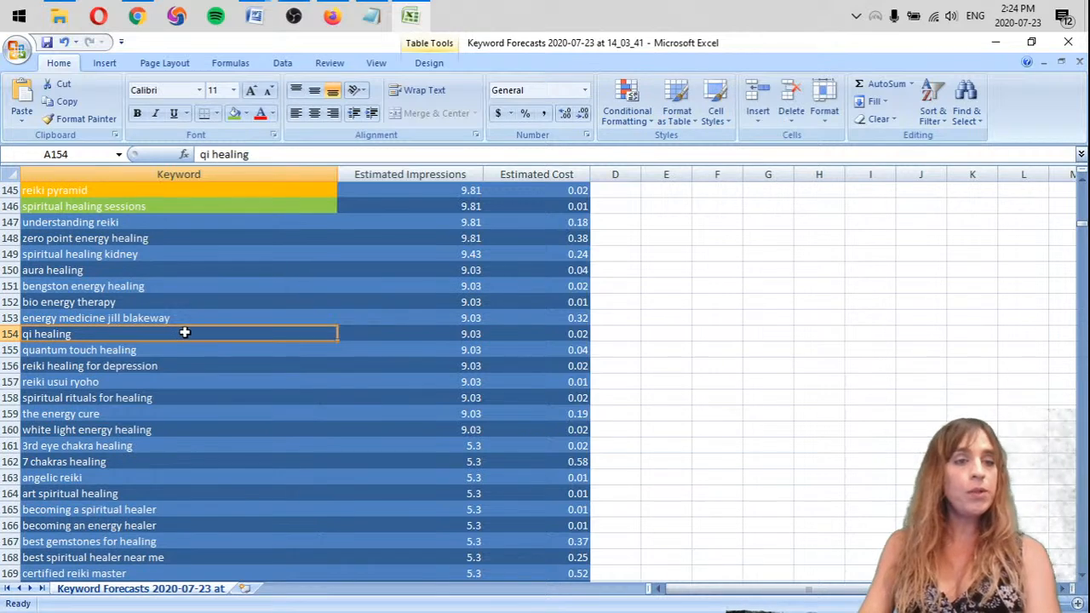
left_click(162, 320)
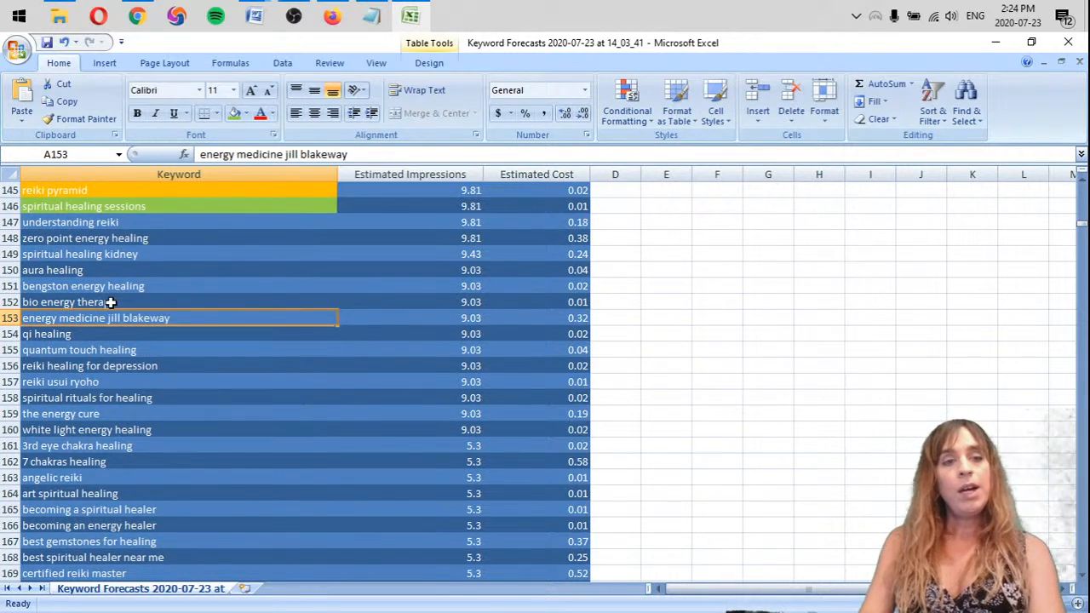
right_click(8, 318)
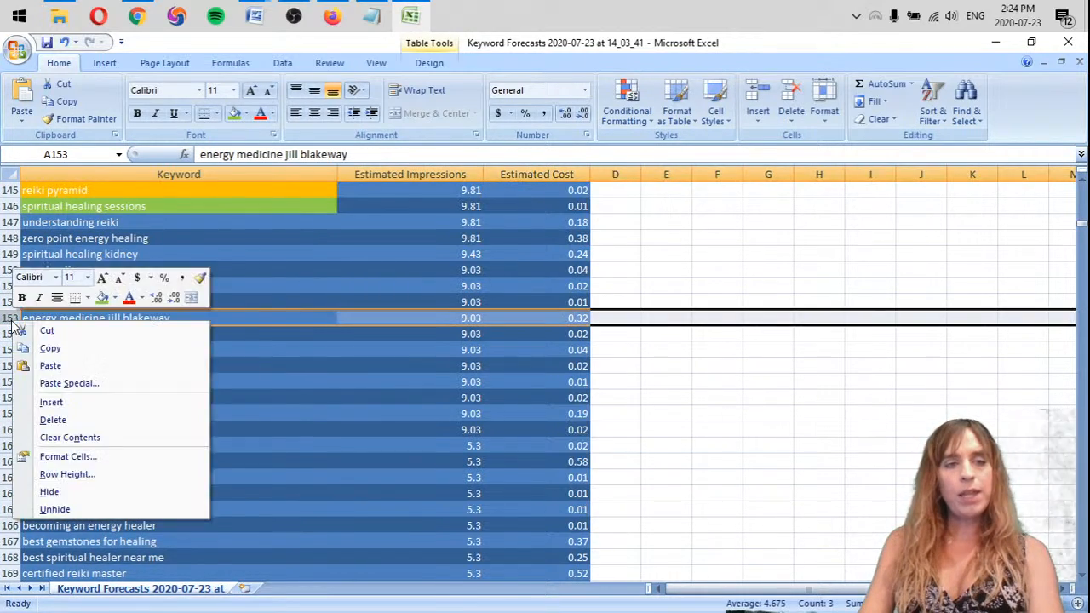
left_click(42, 418)
Highlight the keywords "zero point energy healing" and "bengston energy healing" with the standard orange fill
left_click(149, 235)
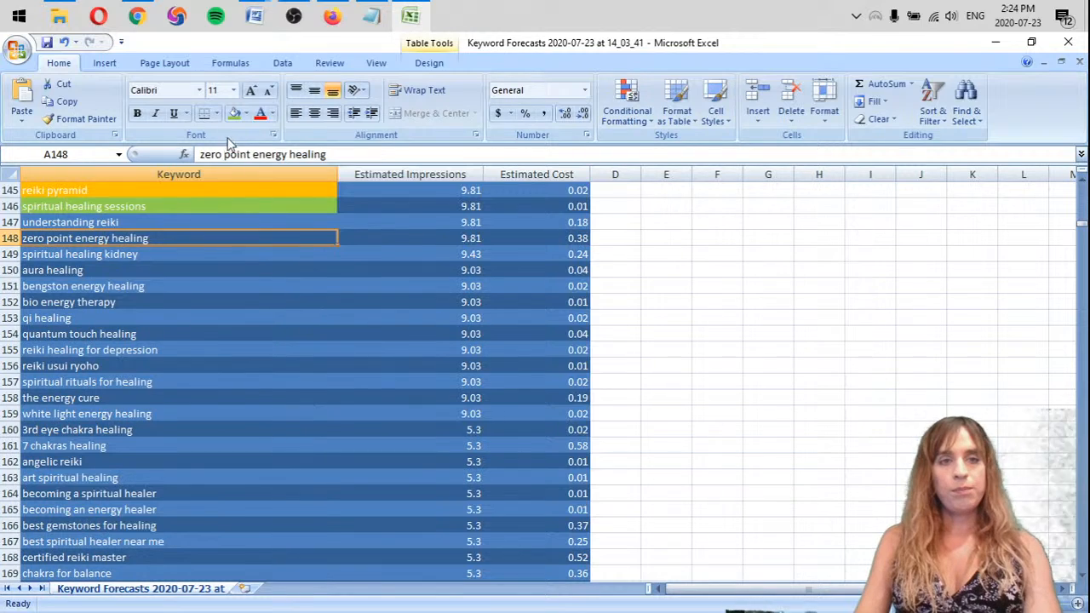
left_click(246, 114)
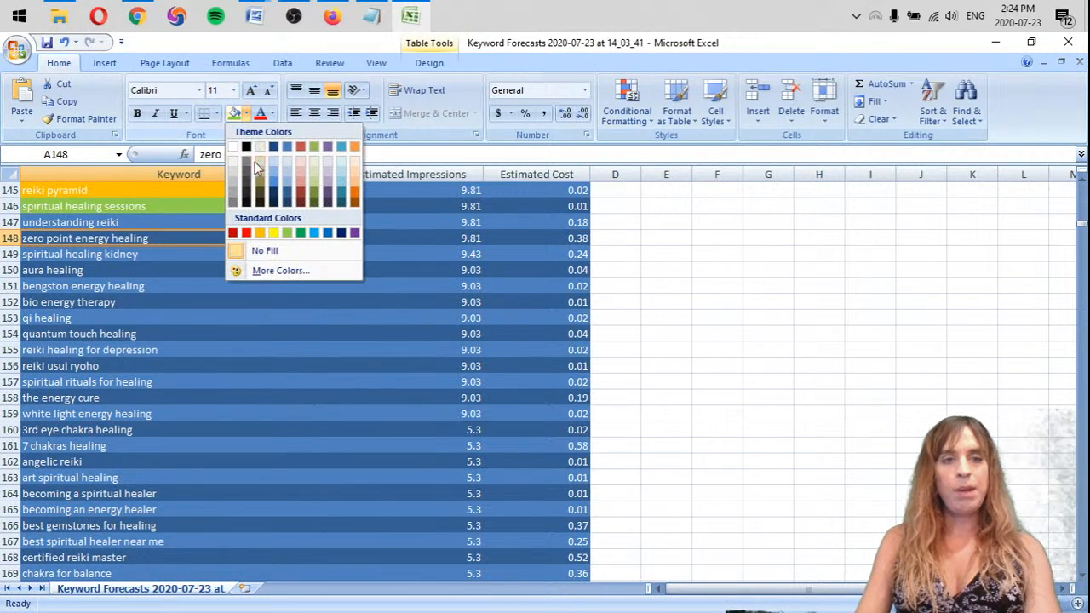
left_click(260, 233)
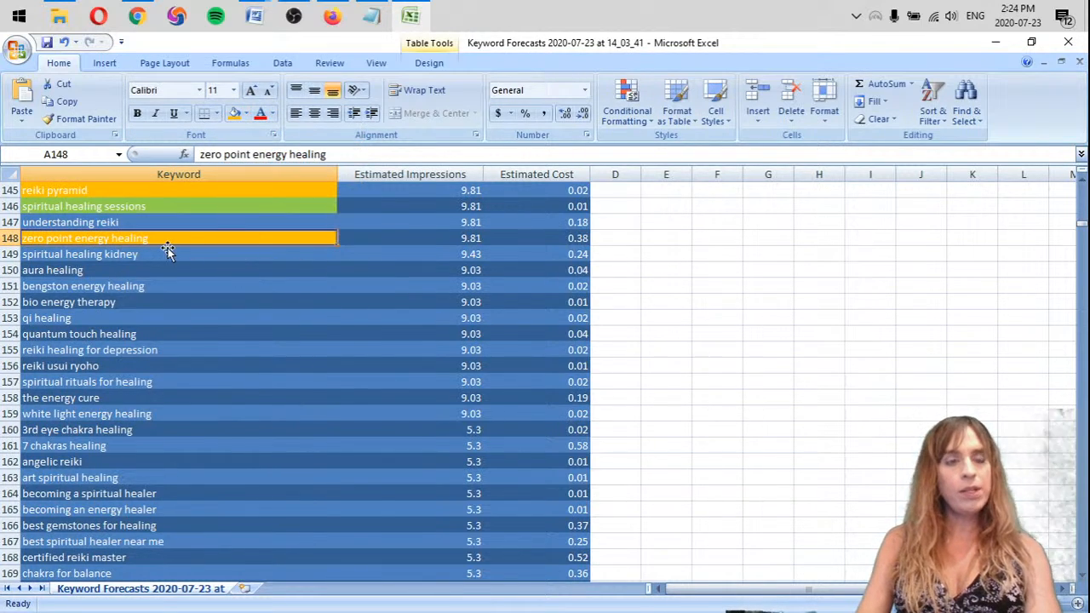
left_click(59, 269)
left_click(138, 287)
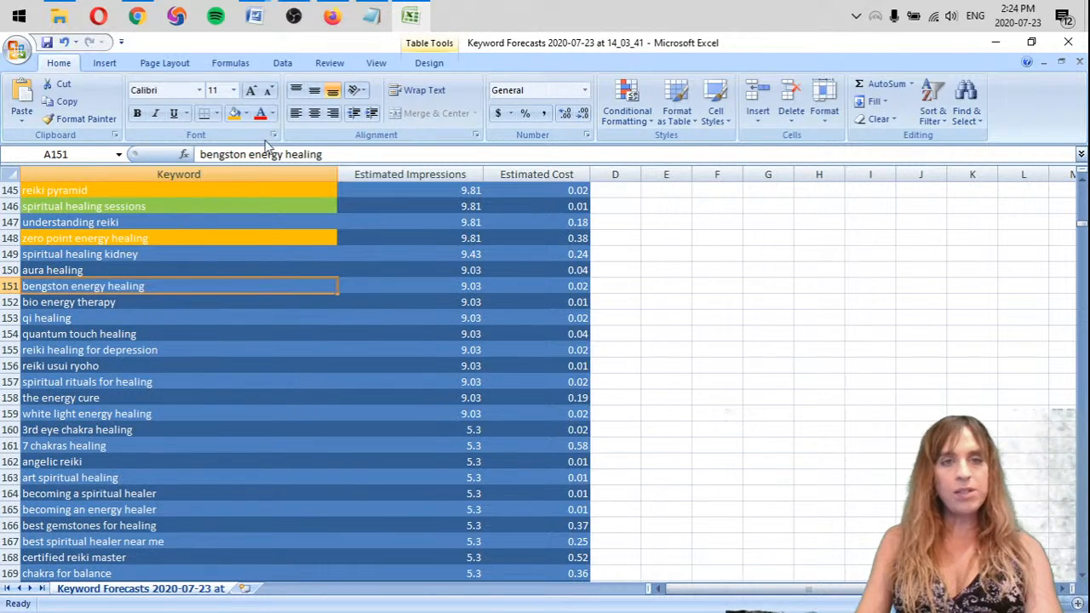
left_click(234, 113)
left_click(110, 302)
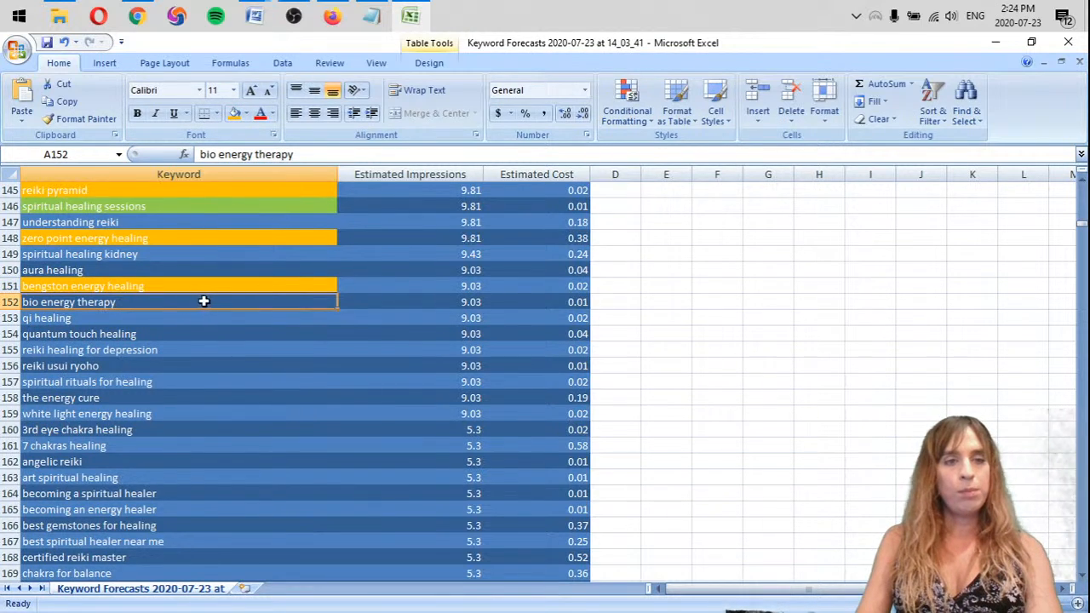
Remove the row of the keyword "qi healing" and highlight "quantum touch healing" with the standard orange fill
scroll(204, 301, "down", 2)
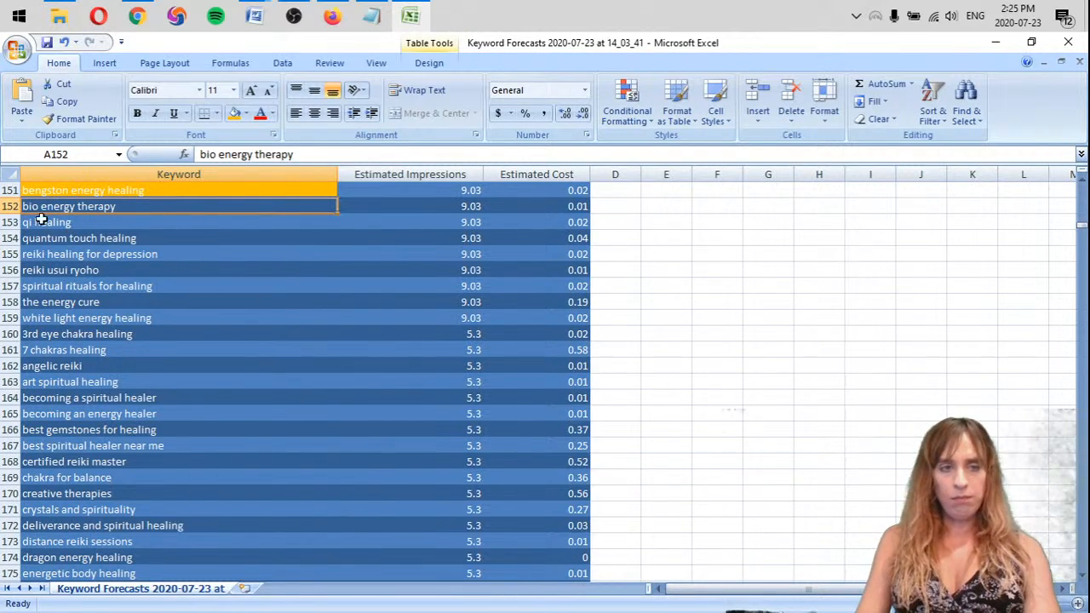
right_click(5, 221)
left_click(52, 318)
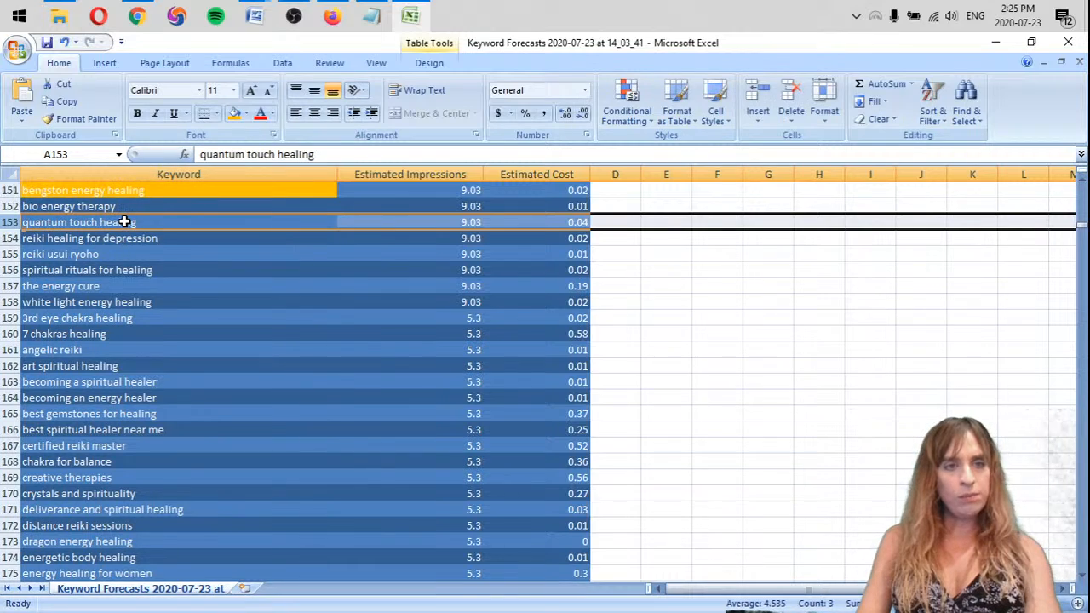
left_click(178, 222)
left_click(182, 239)
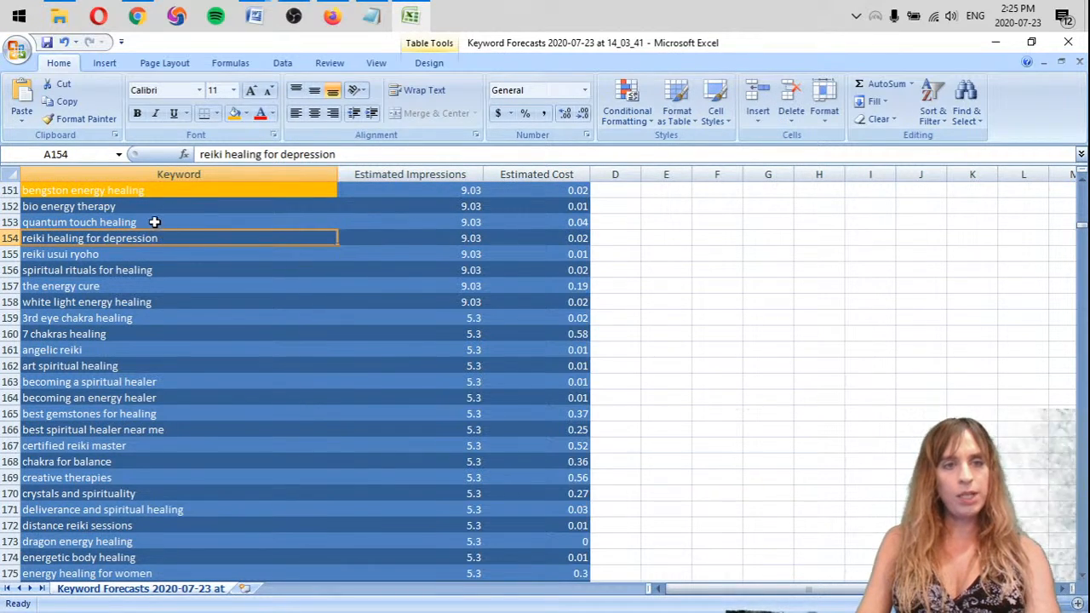
left_click(155, 222)
left_click(234, 116)
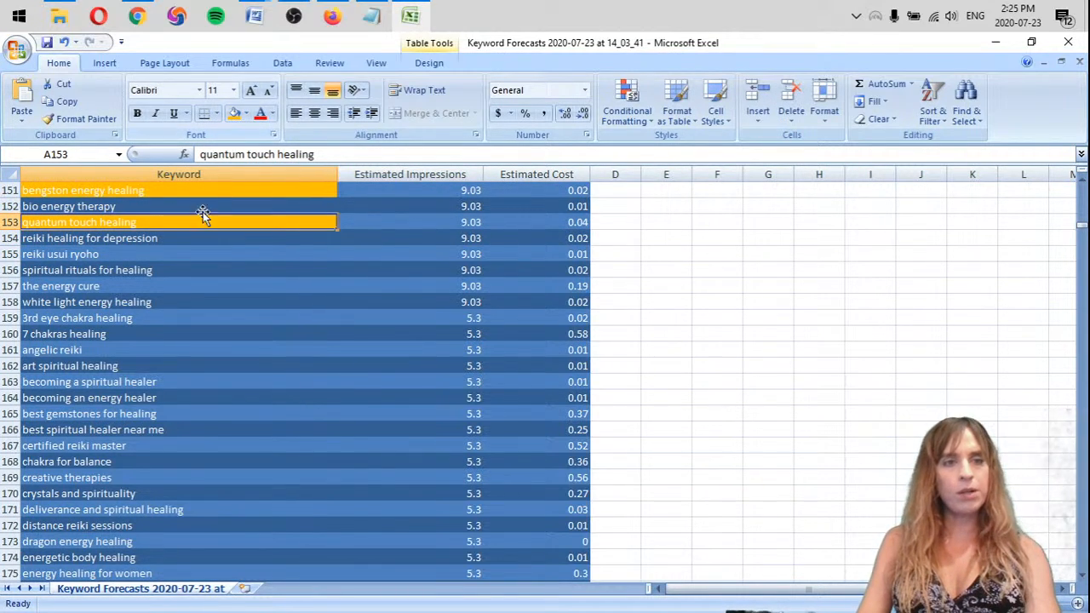
Highlight the keyword "reiki usui ryoho" with the standard orange fill
left_click(170, 239)
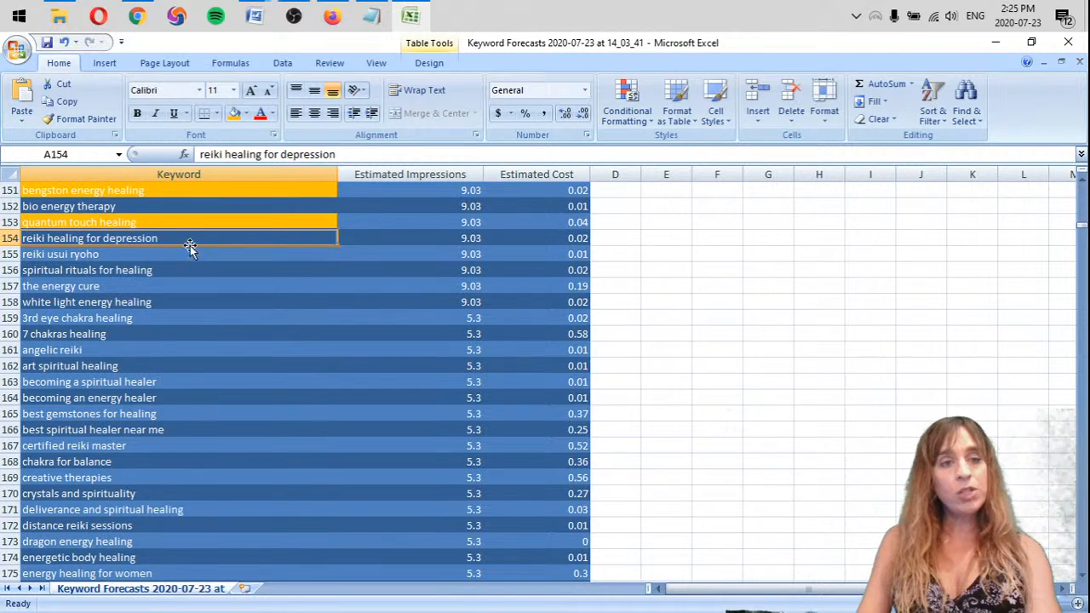
scroll(202, 303, "down", 1)
scroll(205, 297, "up", 2)
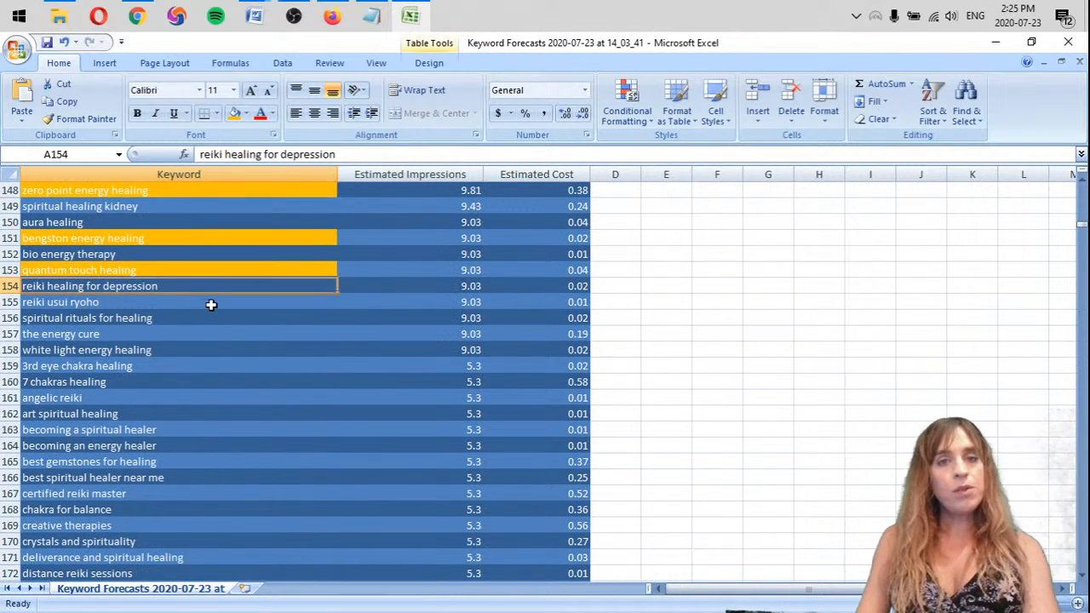
scroll(223, 290, "down", 1)
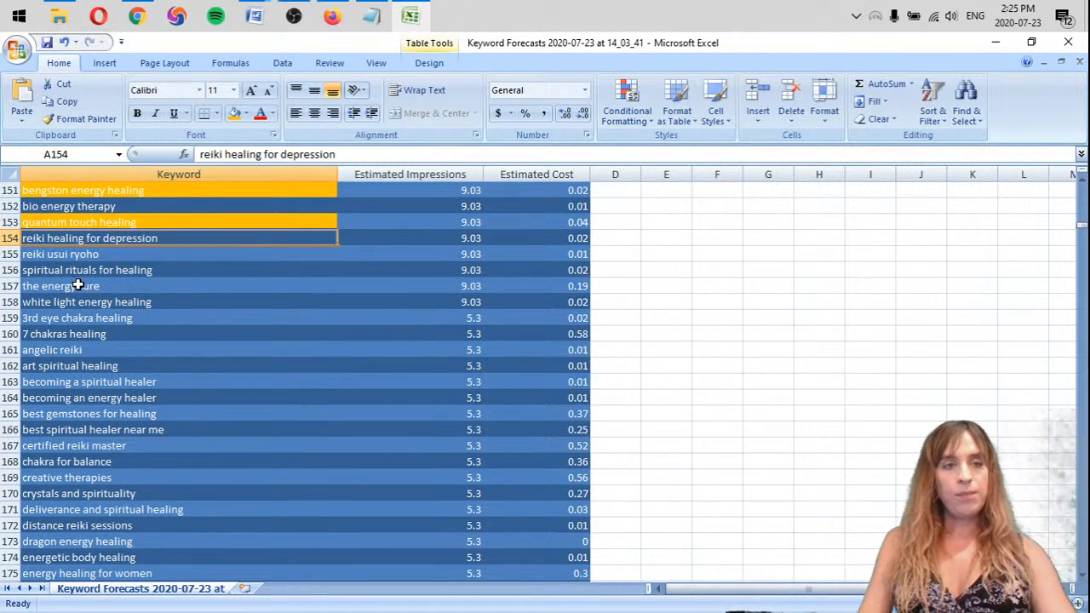
left_click(72, 255)
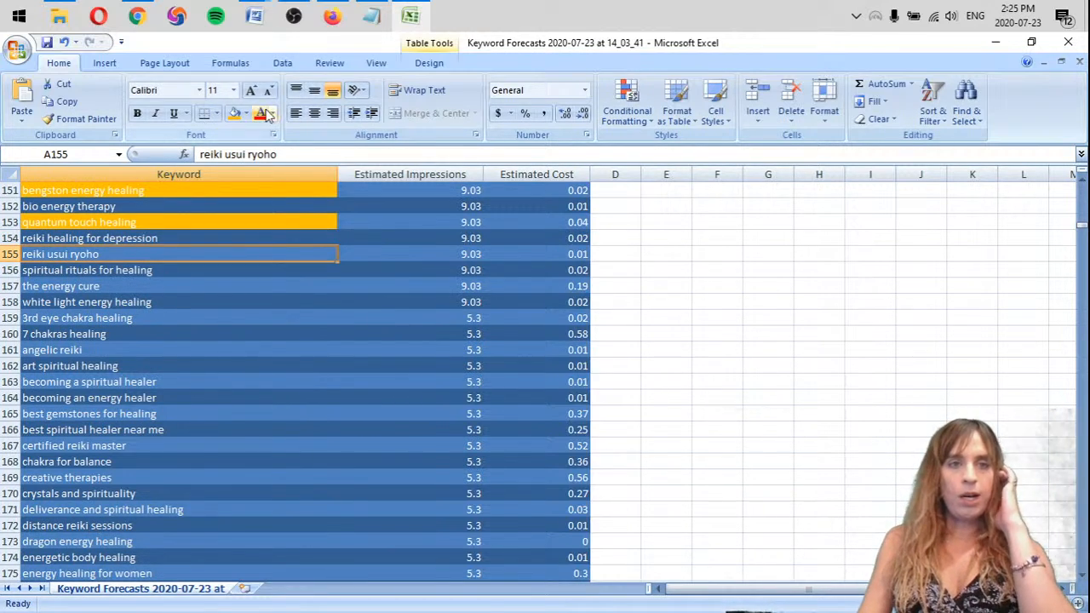
left_click(234, 115)
Remove the rows of "becoming a spiritual healer", "becoming an energy healer" and "best gemstones for healing"
scroll(160, 291, "down", 1)
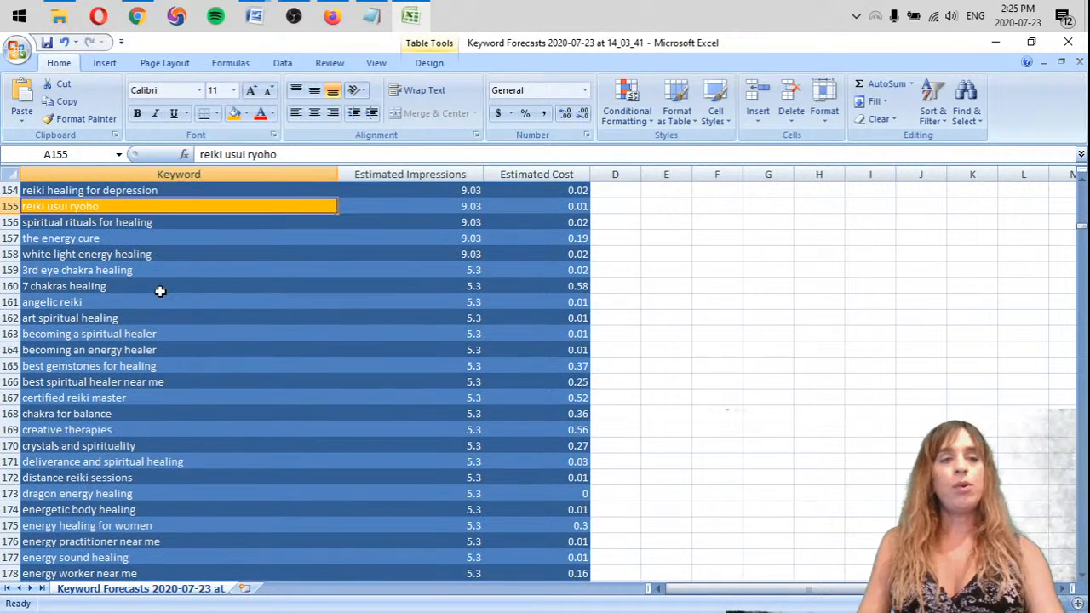
left_click(77, 303)
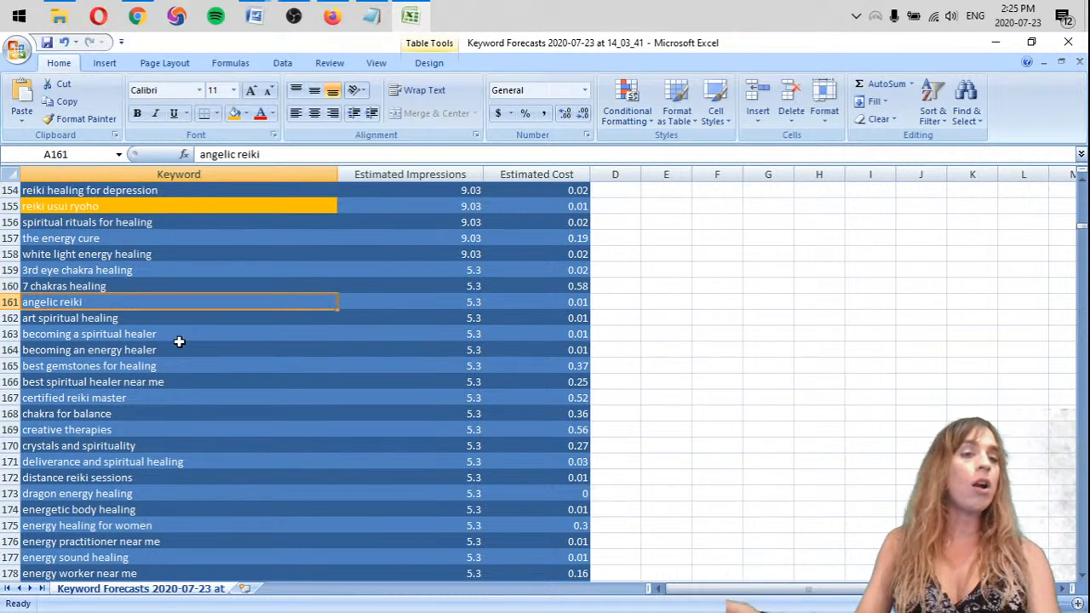
left_click(83, 318)
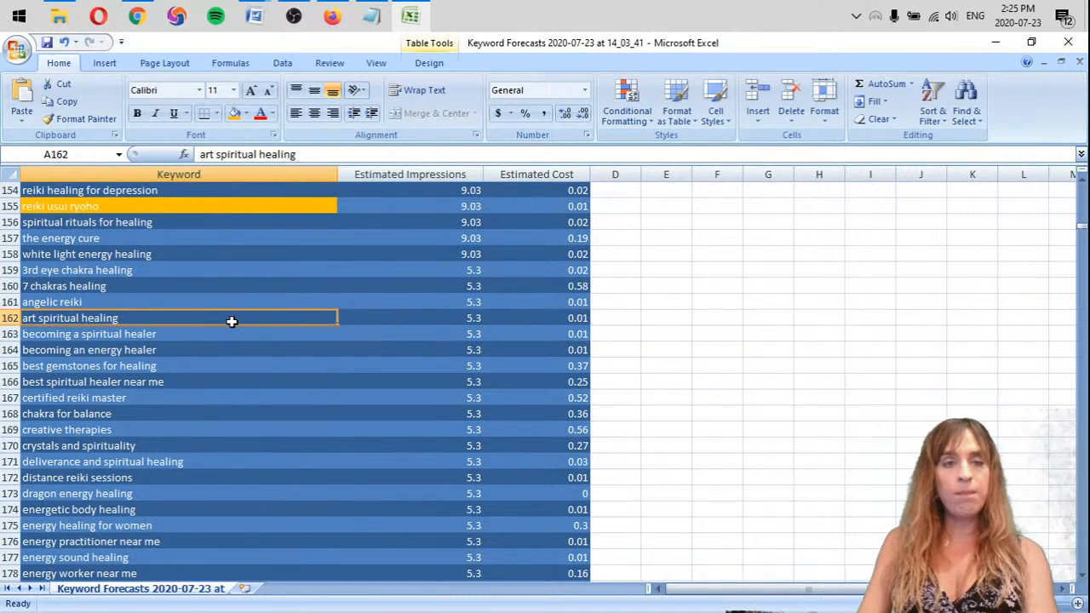
left_click_drag(8, 334, 9, 366)
right_click(8, 349)
left_click(59, 450)
Highlight the keyword "best spiritual healer near me" with the standard light green fill
left_click(133, 337)
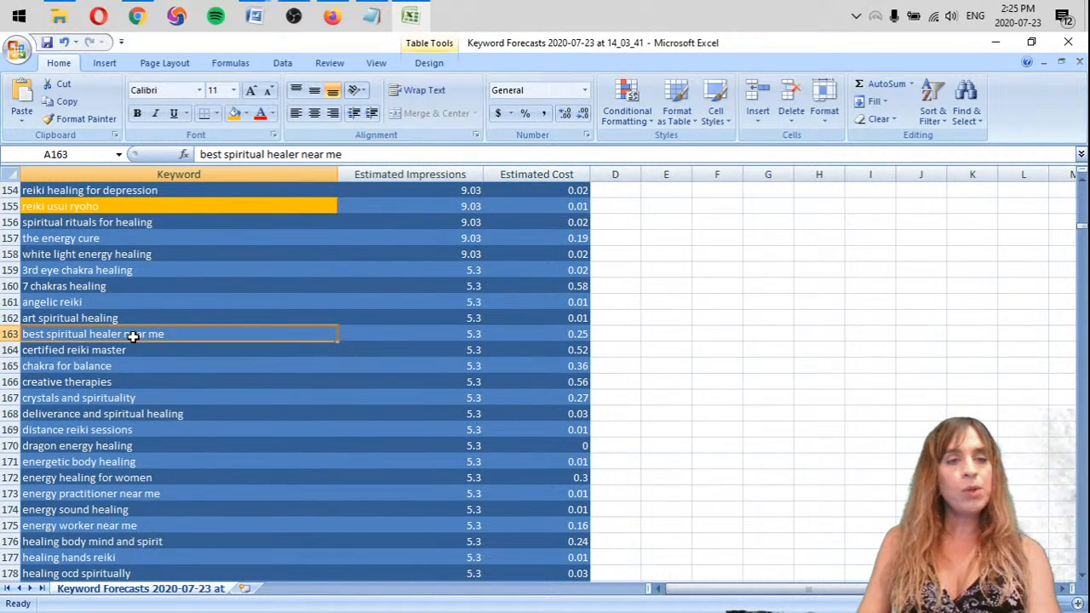
left_click(246, 113)
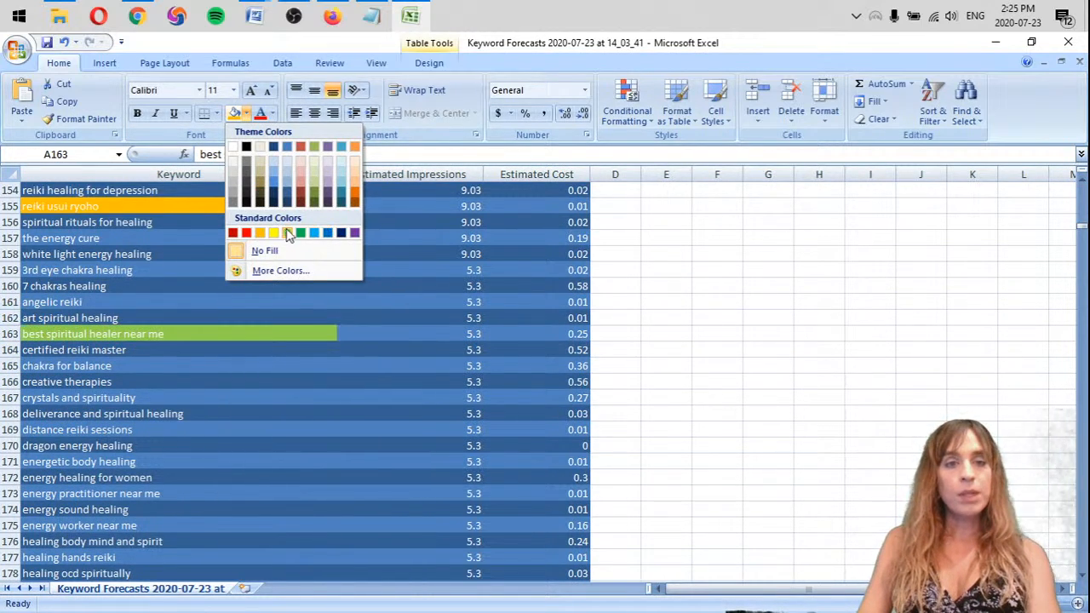
left_click(288, 232)
Remove the row of the keyword "crystals and spirituality"
left_click(103, 350)
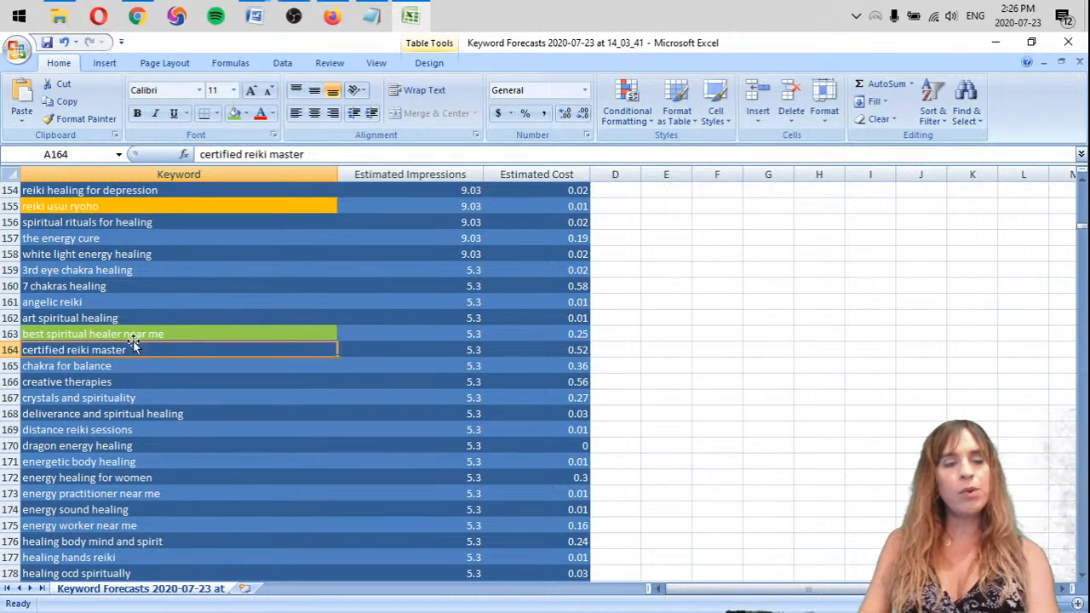
left_click(108, 366)
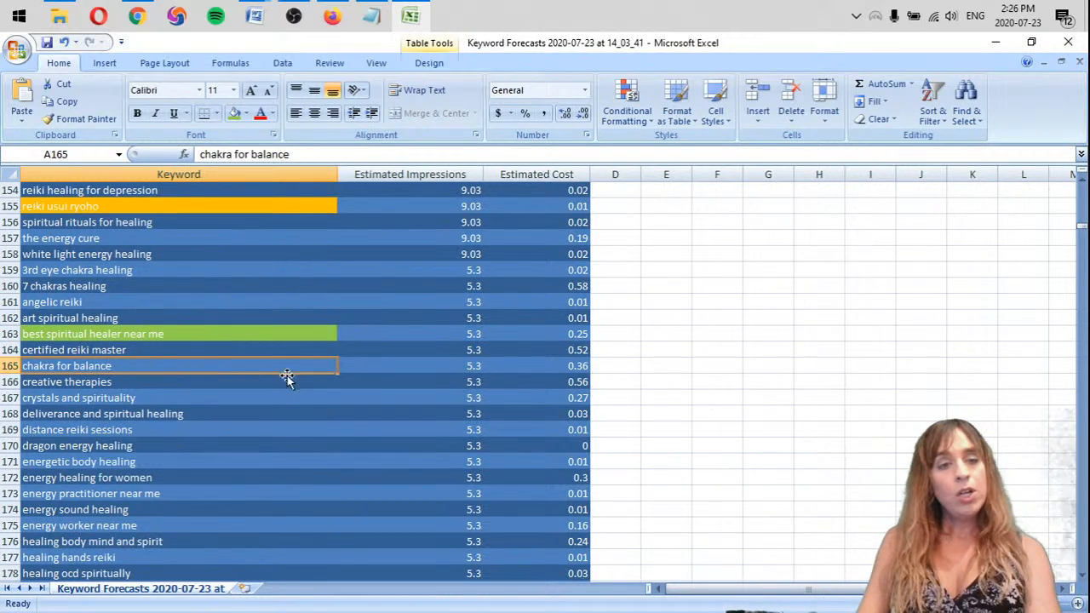
left_click(231, 381)
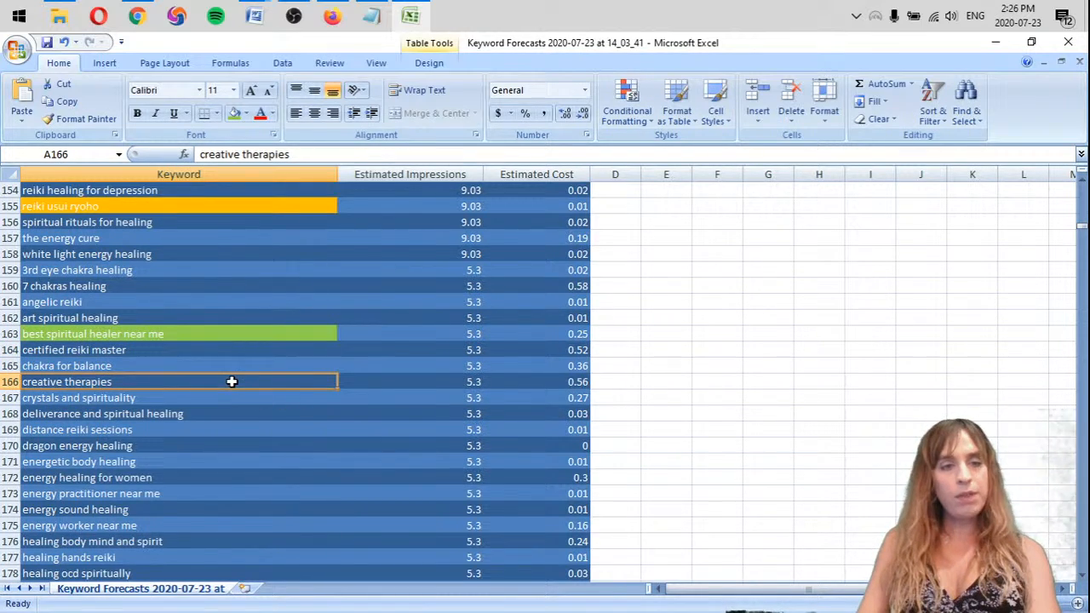
left_click(178, 411)
left_click(93, 400)
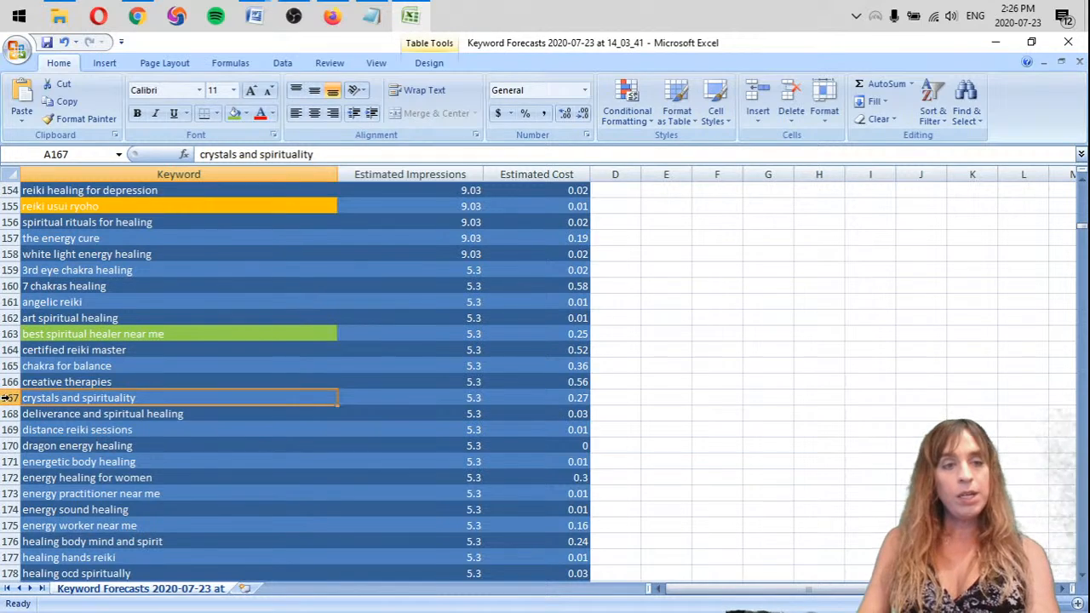
right_click(10, 397)
left_click(51, 496)
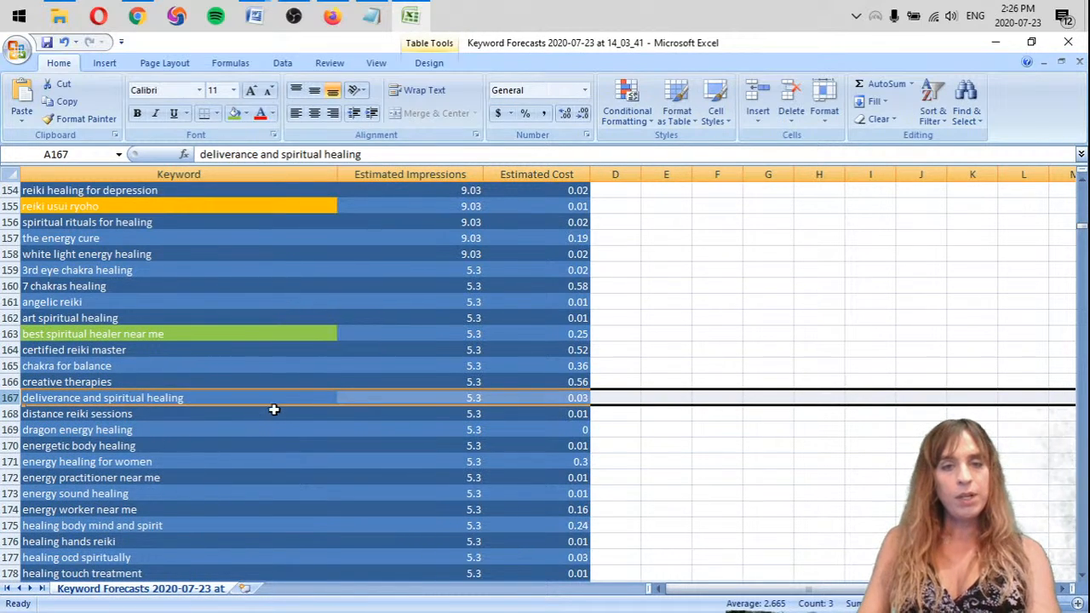
Highlight the keyword "distance reiki sessions" with the light green fill
scroll(271, 407, "down", 2)
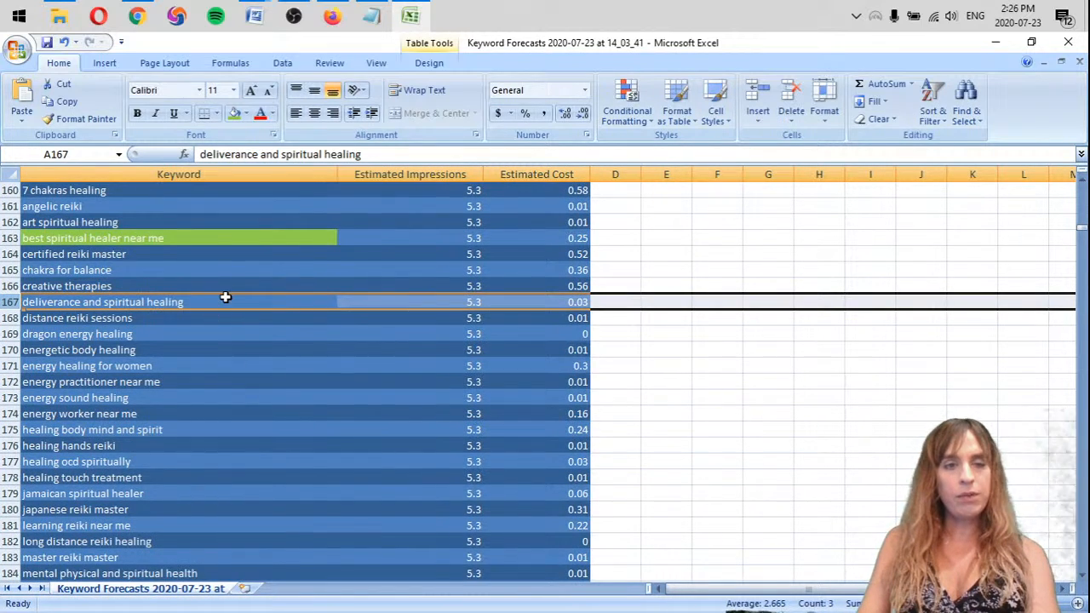
left_click(224, 297)
left_click(155, 316)
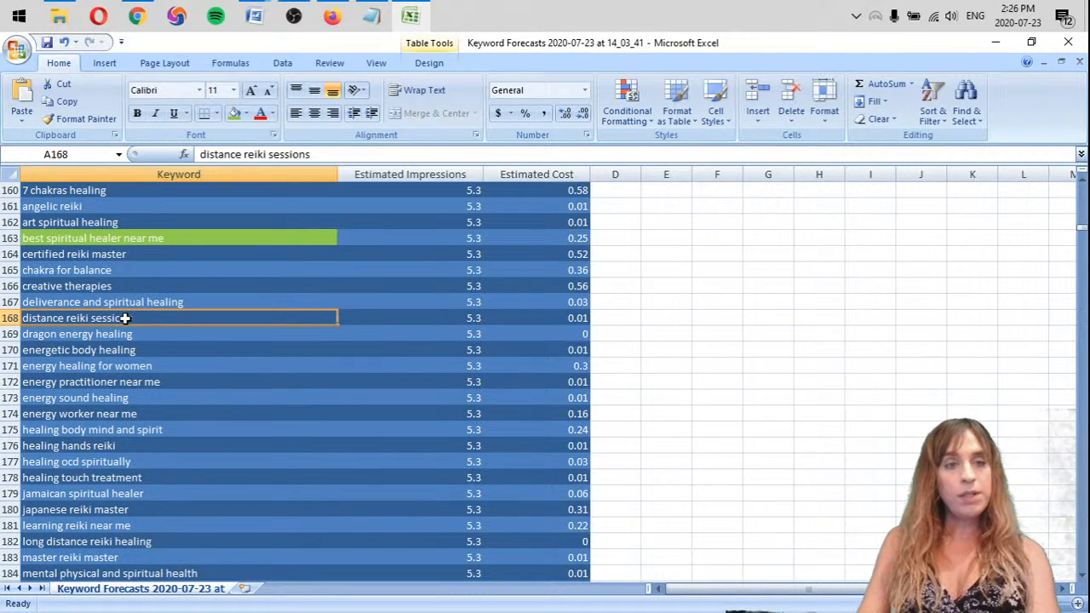
left_click(234, 113)
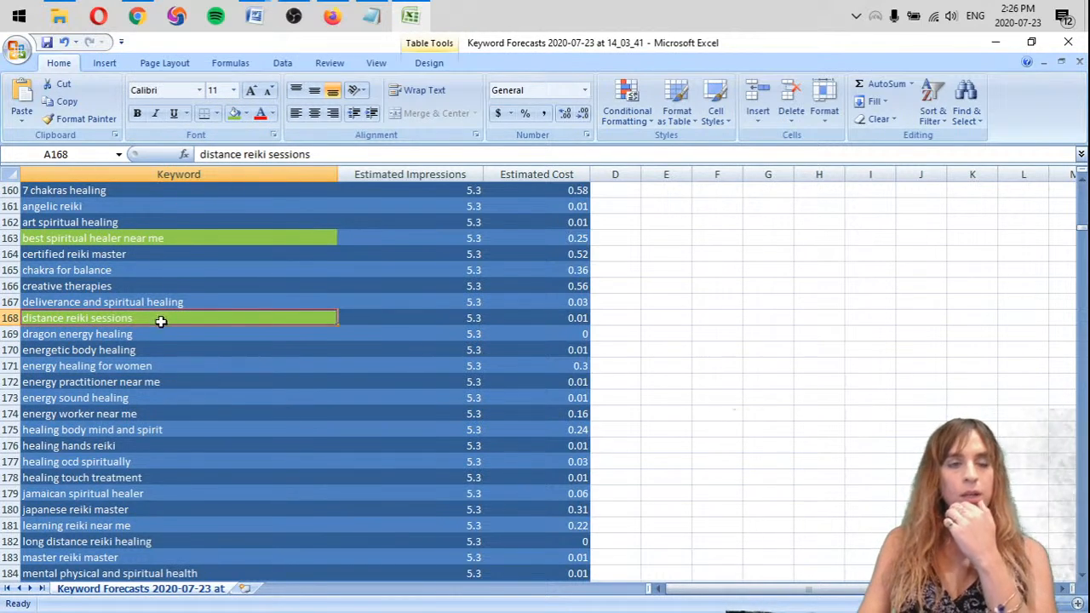
Highlight the keyword "dragon energy healing" with the standard orange fill
left_click(122, 333)
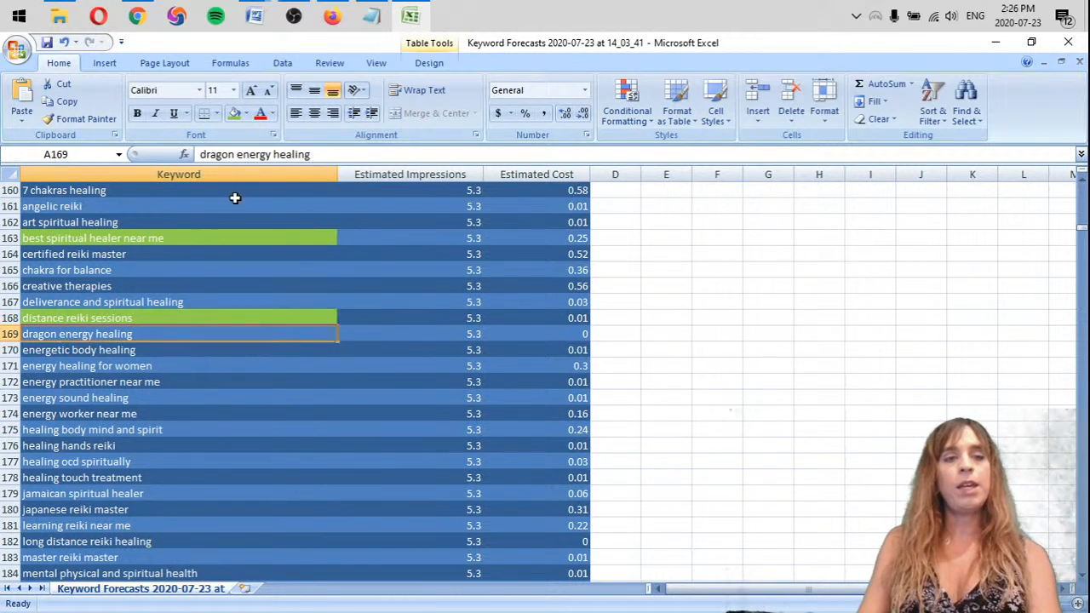
left_click(248, 114)
left_click(258, 236)
Highlight the keyword "energy practitioner near me" with the standard light green fill
left_click(163, 349)
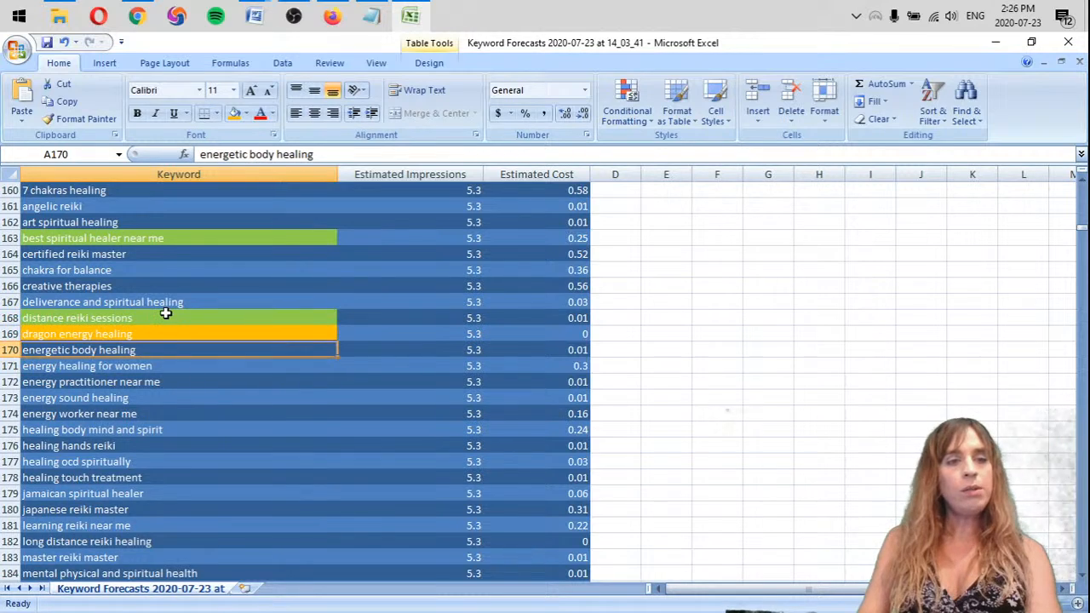
scroll(165, 314, "down", 2)
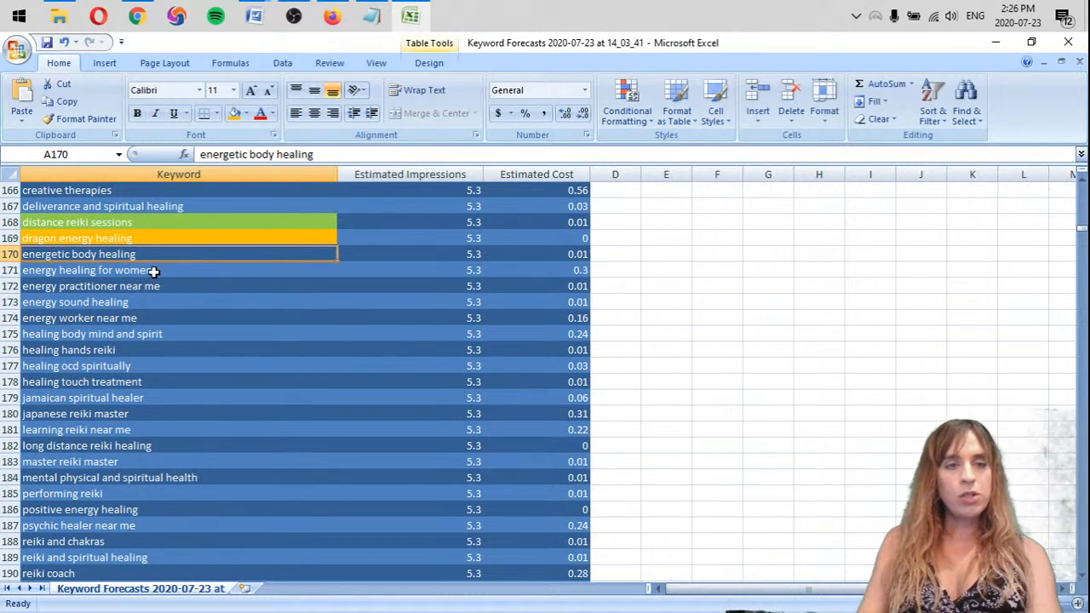
left_click(152, 271)
left_click(156, 287)
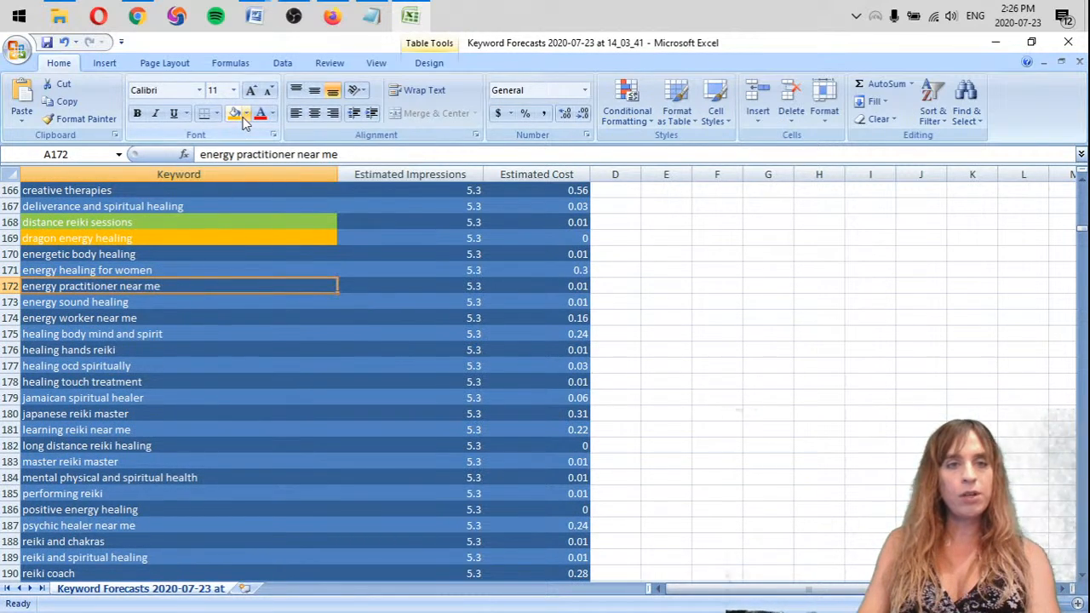
left_click(246, 113)
left_click(289, 234)
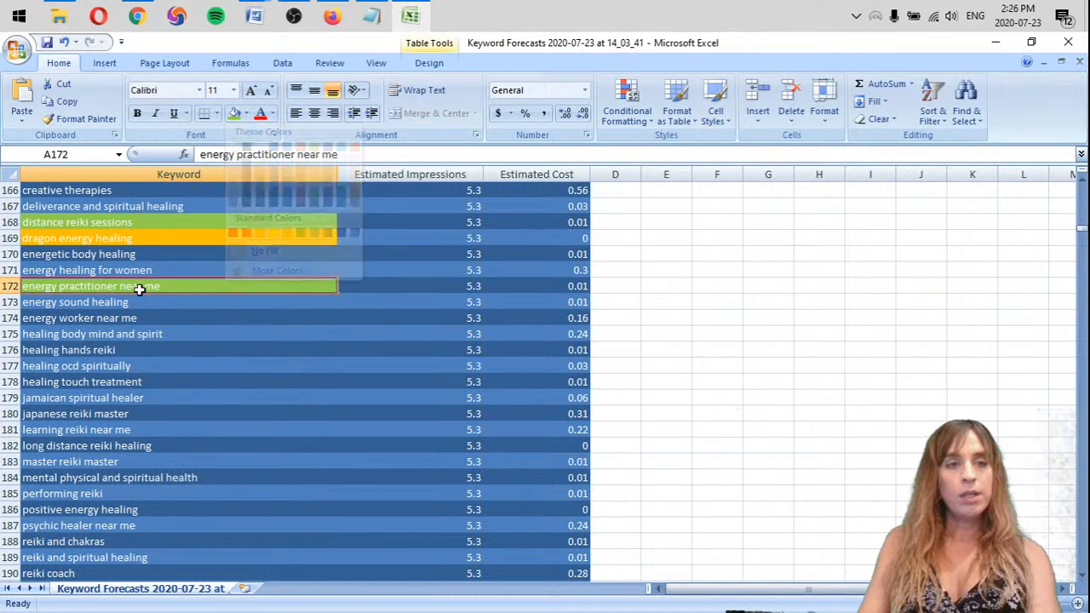
Highlight the keywords "energy worker near me" and "healing touch treatment" with the same light green fill
scroll(136, 268, "down", 1)
scroll(132, 247, "down", 1)
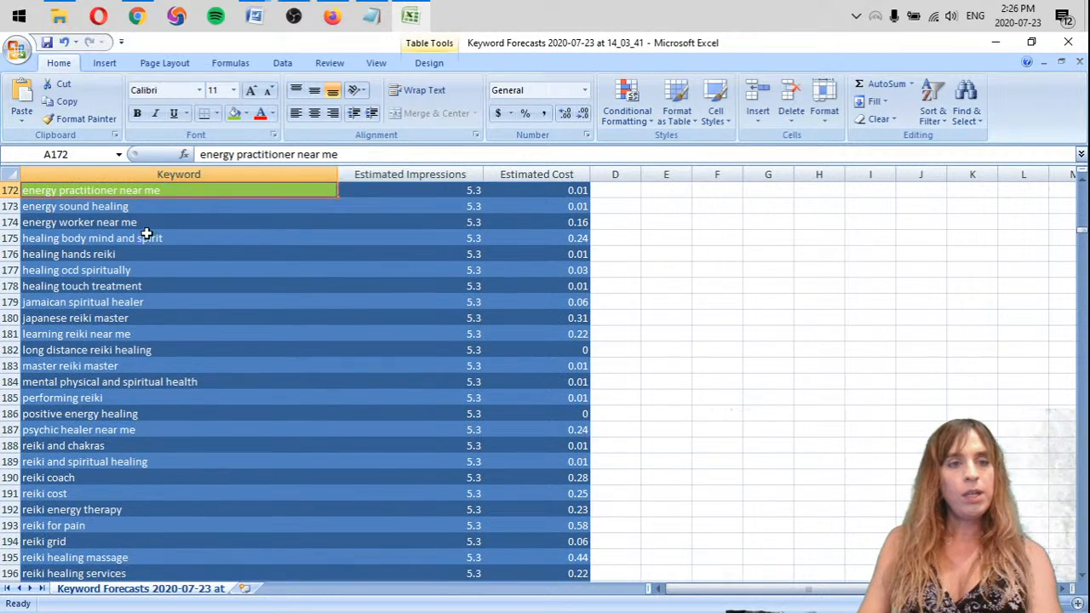
left_click(125, 222)
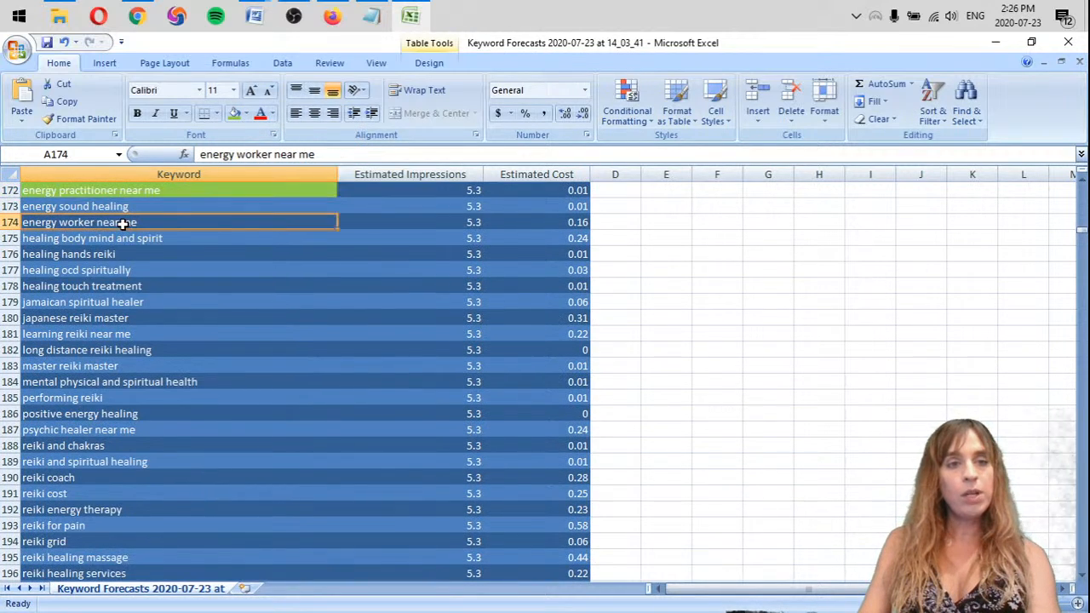
left_click(234, 113)
left_click(157, 257)
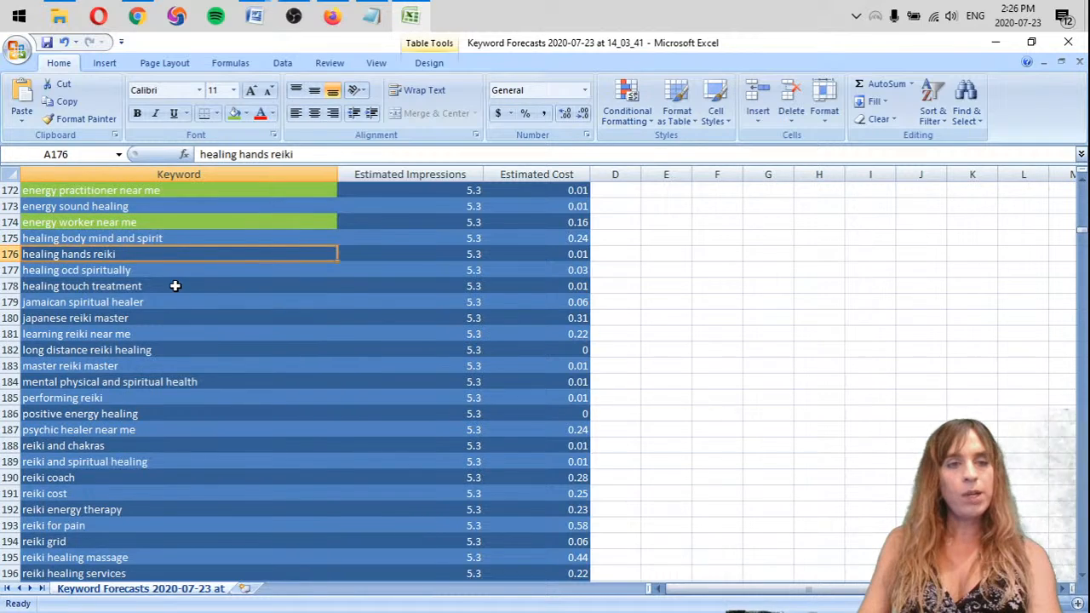
left_click(174, 286)
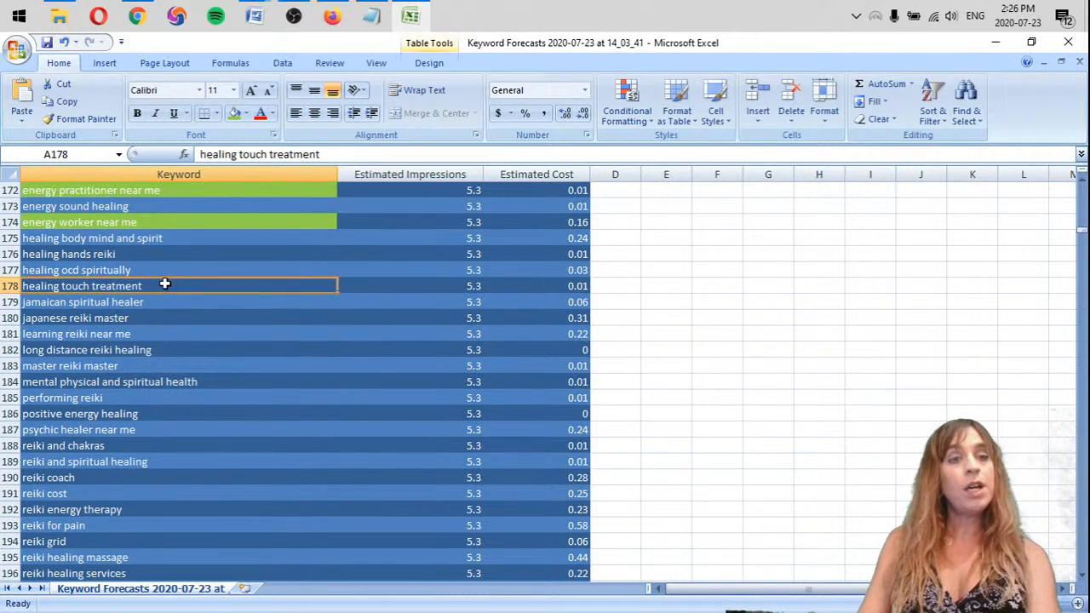
left_click(234, 114)
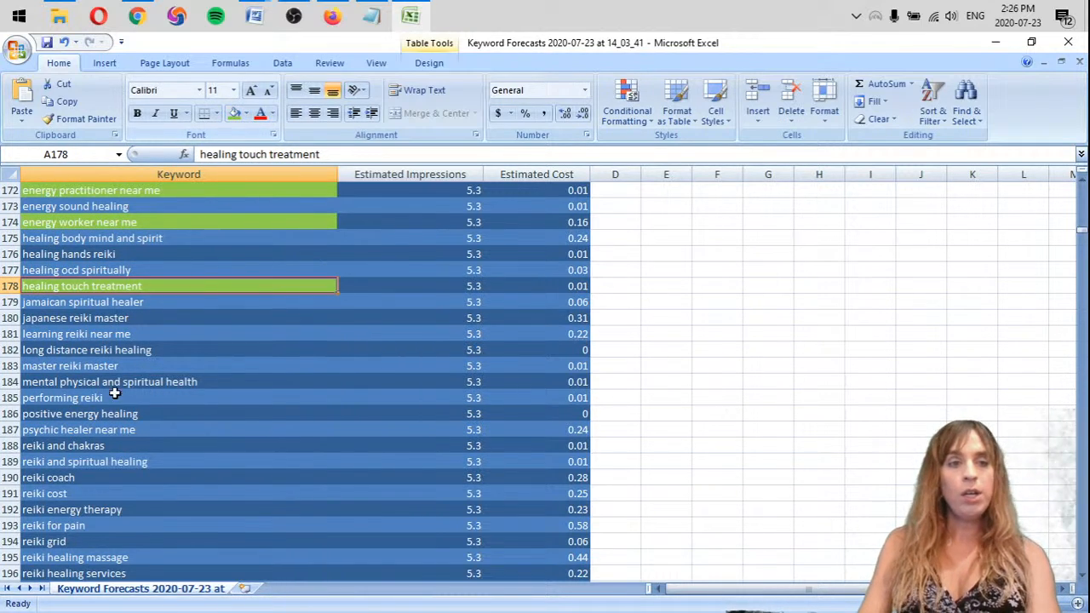
Remove the rows of the keywords "jamaican spiritual healer" and "japanese reiki master"
left_click(75, 302)
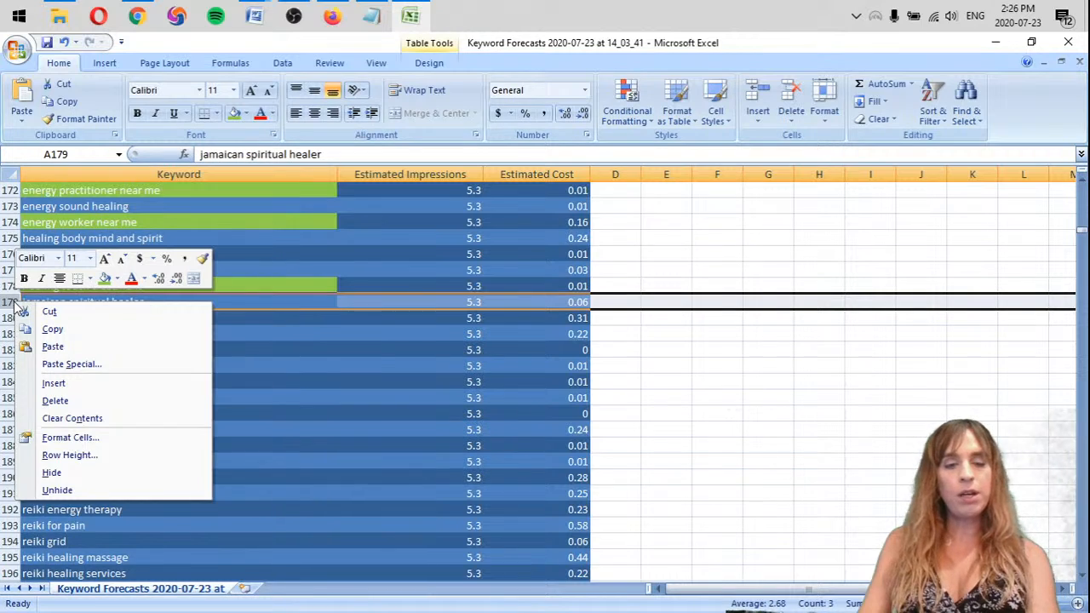
key("d")
right_click(9, 301)
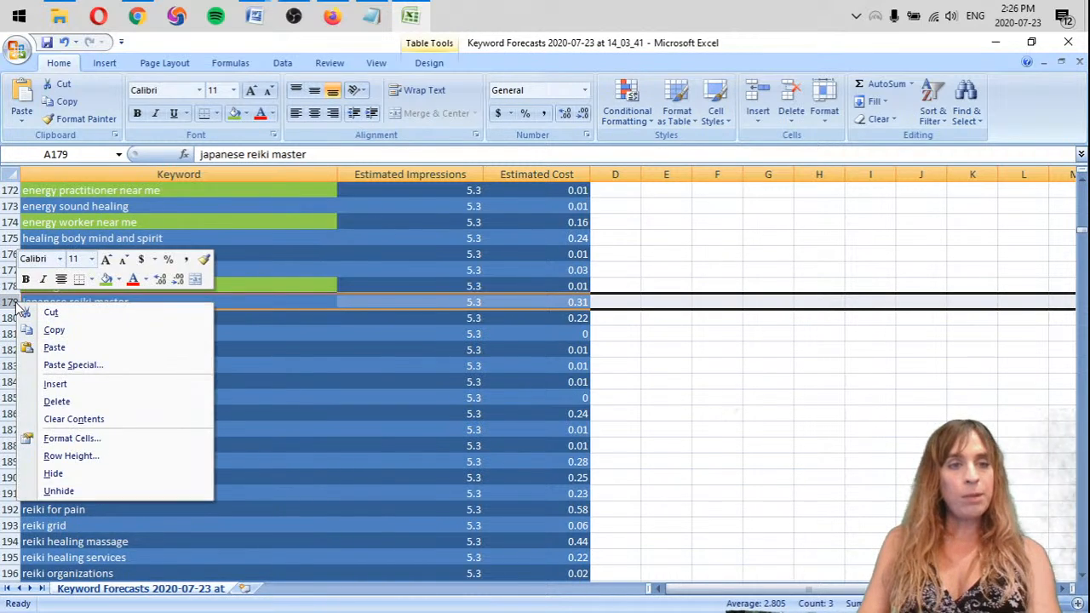
key("d")
scroll(145, 318, "down", 1)
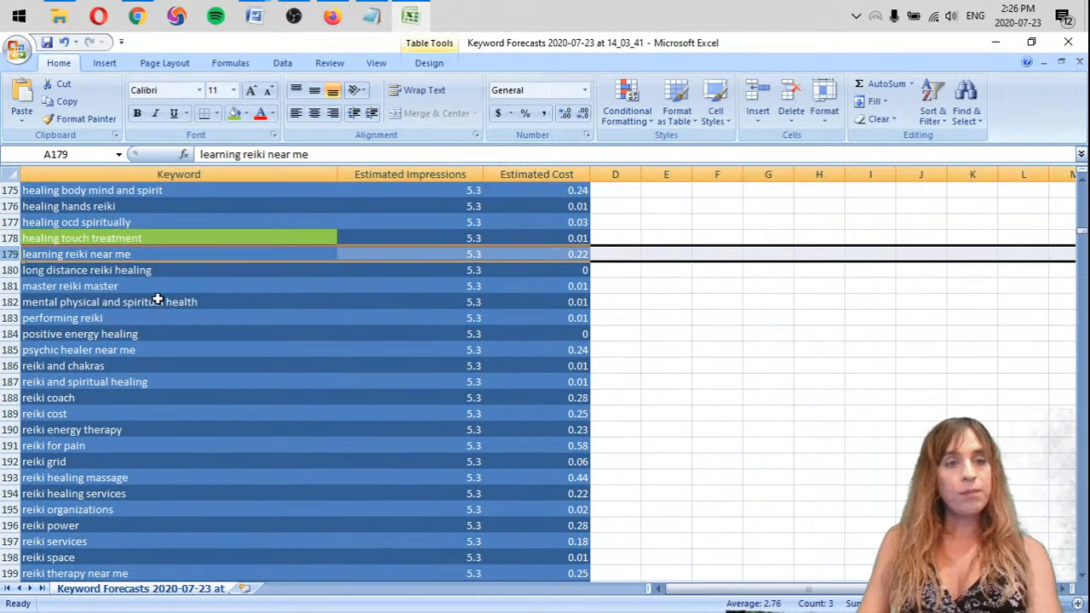
scroll(110, 272, "down", 1)
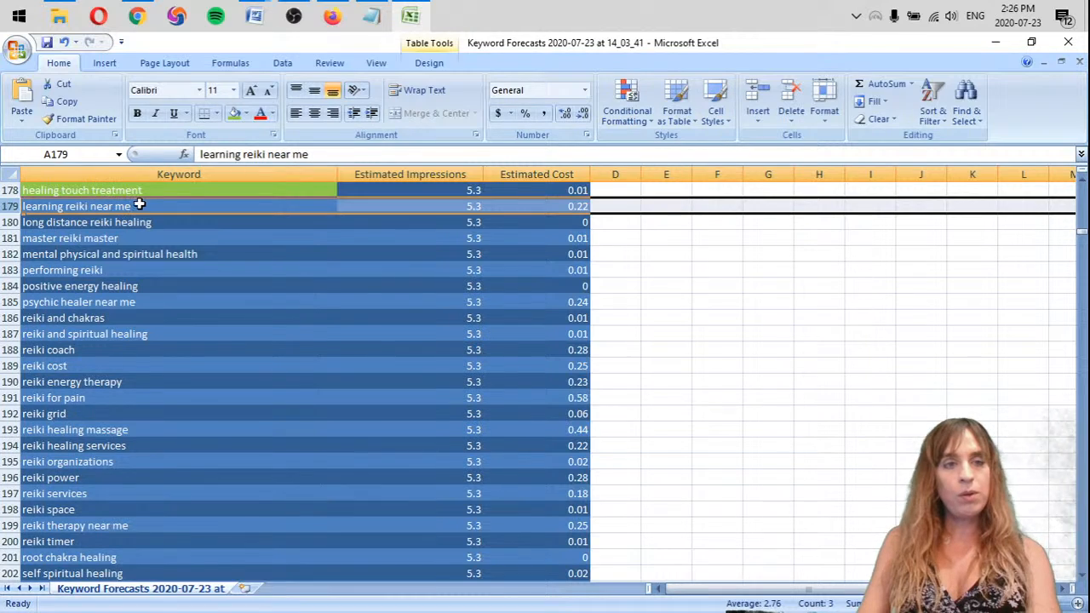
Delete the row of the keyword "learning reiki near me"
left_click(136, 205)
right_click(9, 194)
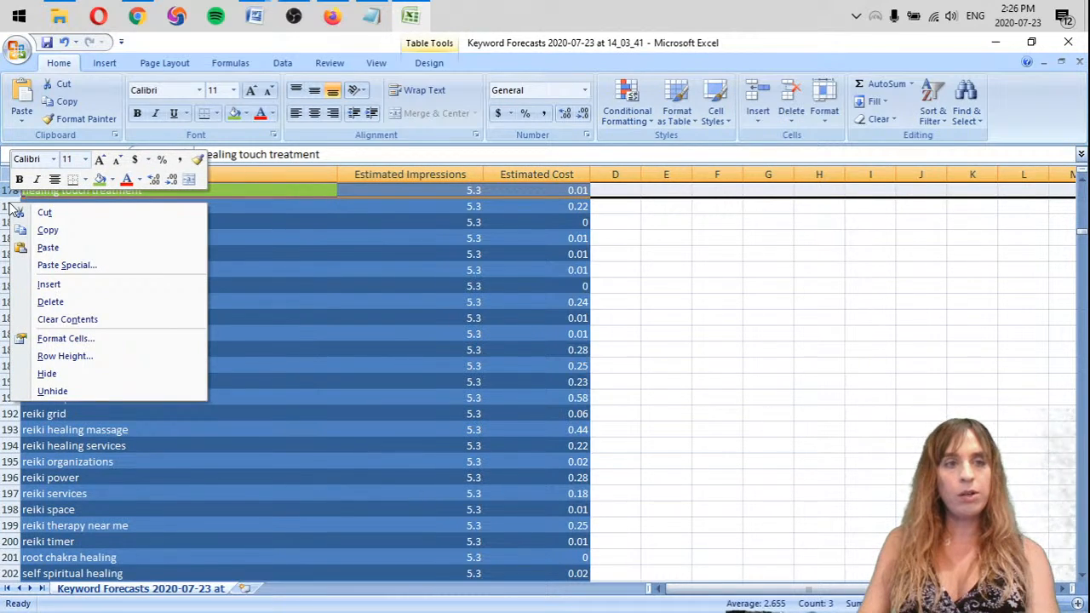
right_click(5, 209)
left_click(50, 317)
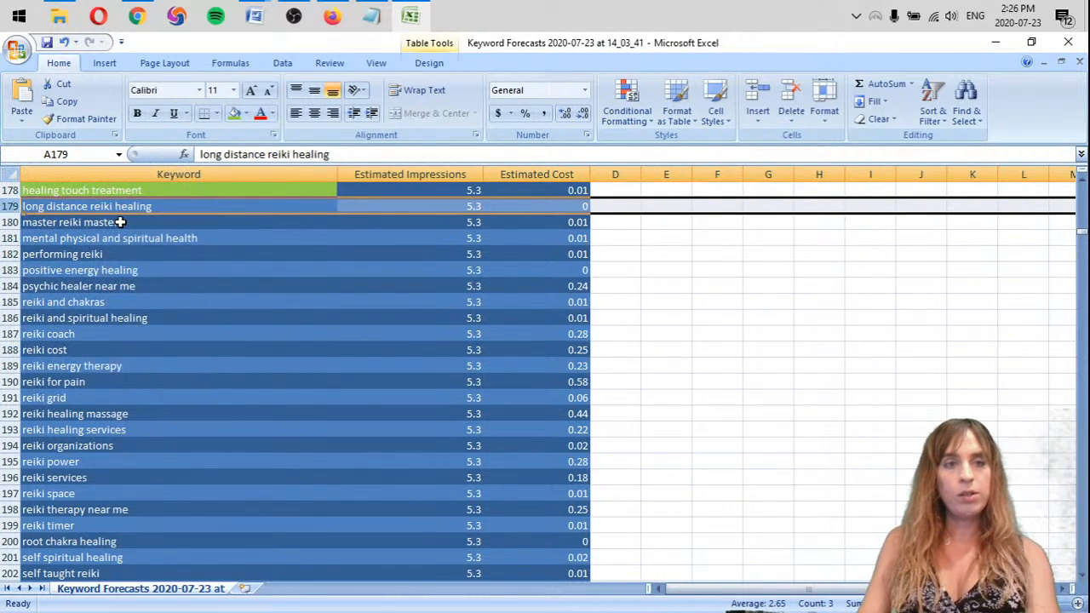
Highlight the keyword "long distance reiki healing" with the same light green fill as "healing touch treatment"
left_click(164, 220)
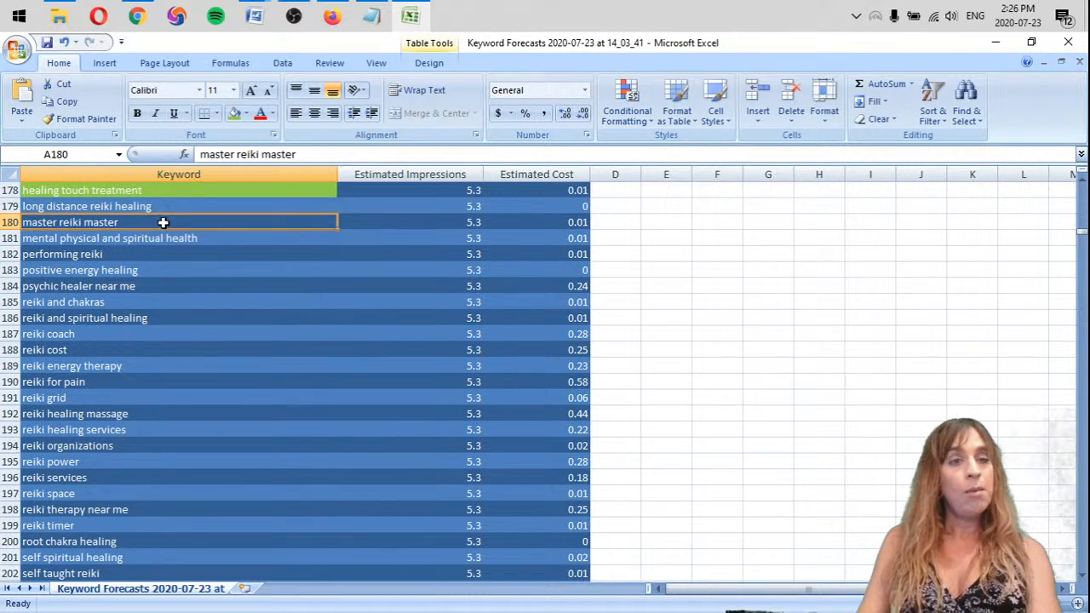
left_click(168, 237)
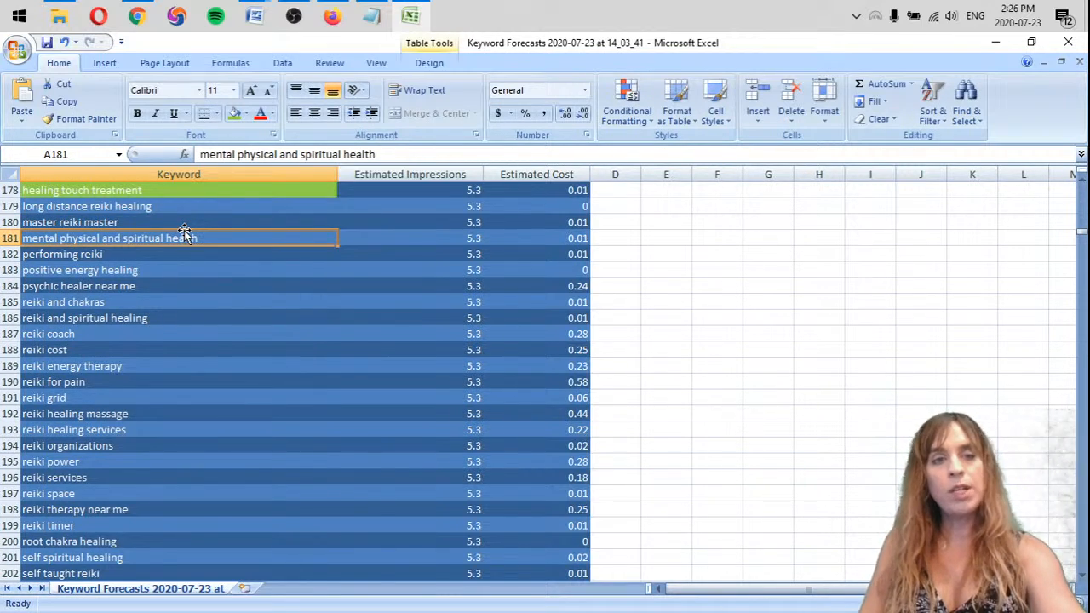
left_click(214, 220)
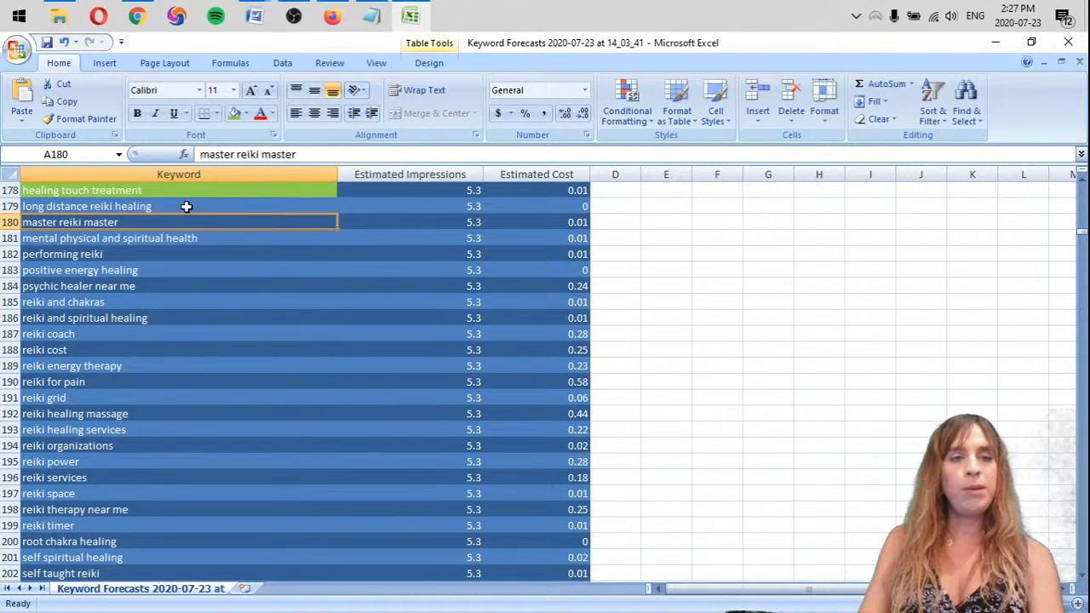
left_click(146, 208)
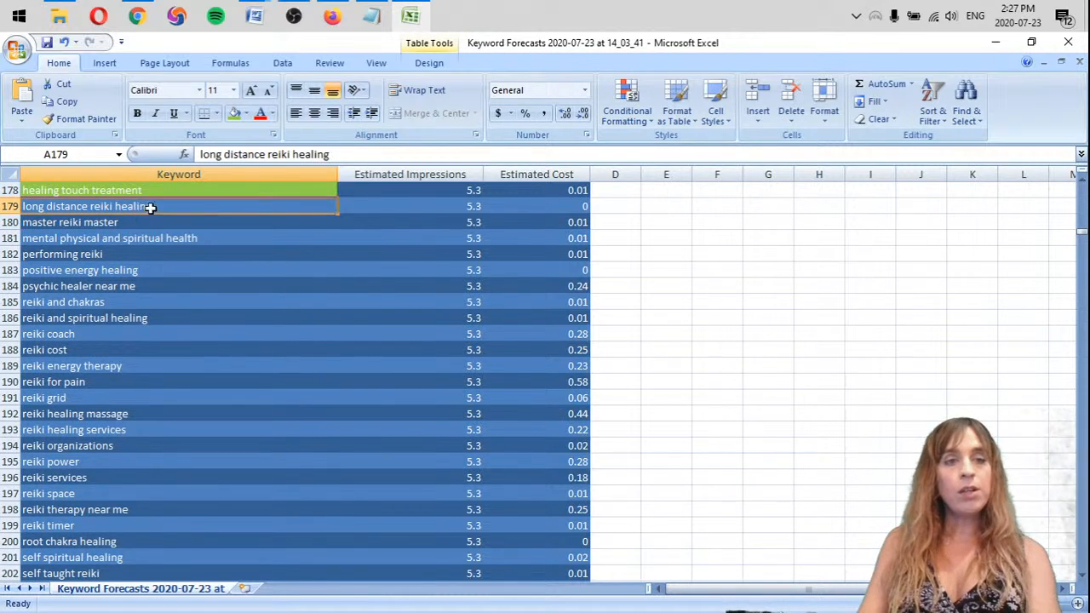
left_click(238, 118)
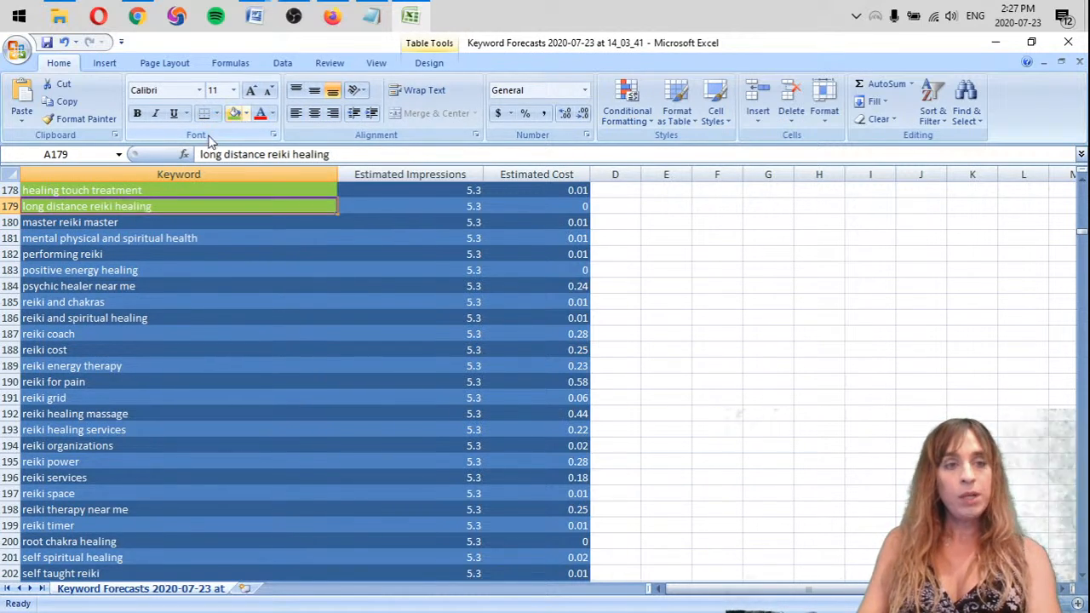
Review the keywords from "performing reiki" to "reiki coach" and delete the row of "psychic healer near me"
left_click(142, 254)
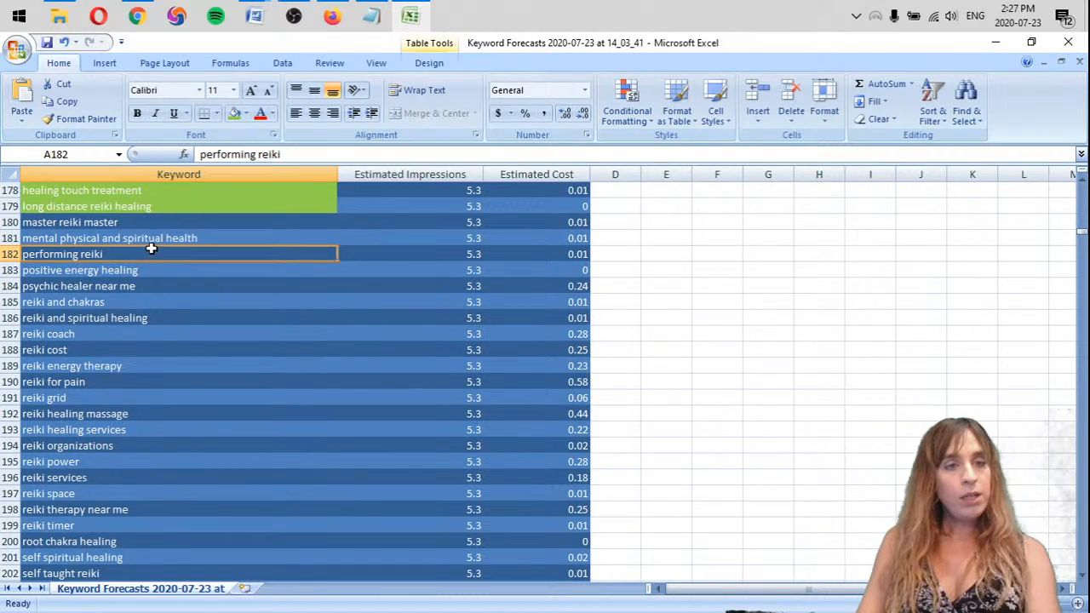
scroll(148, 241, "down", 1)
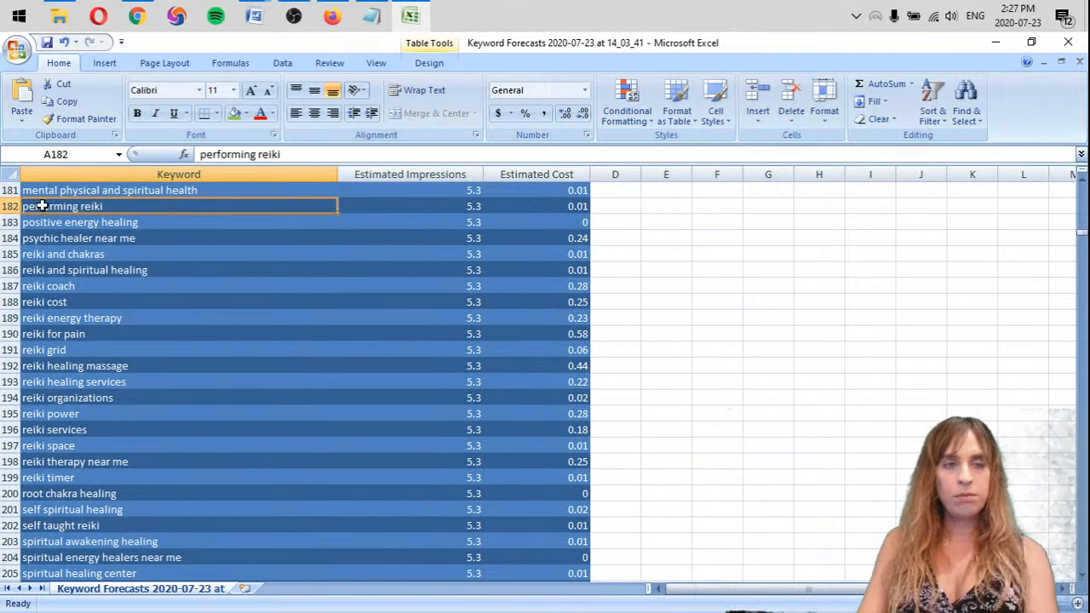
left_click(184, 223)
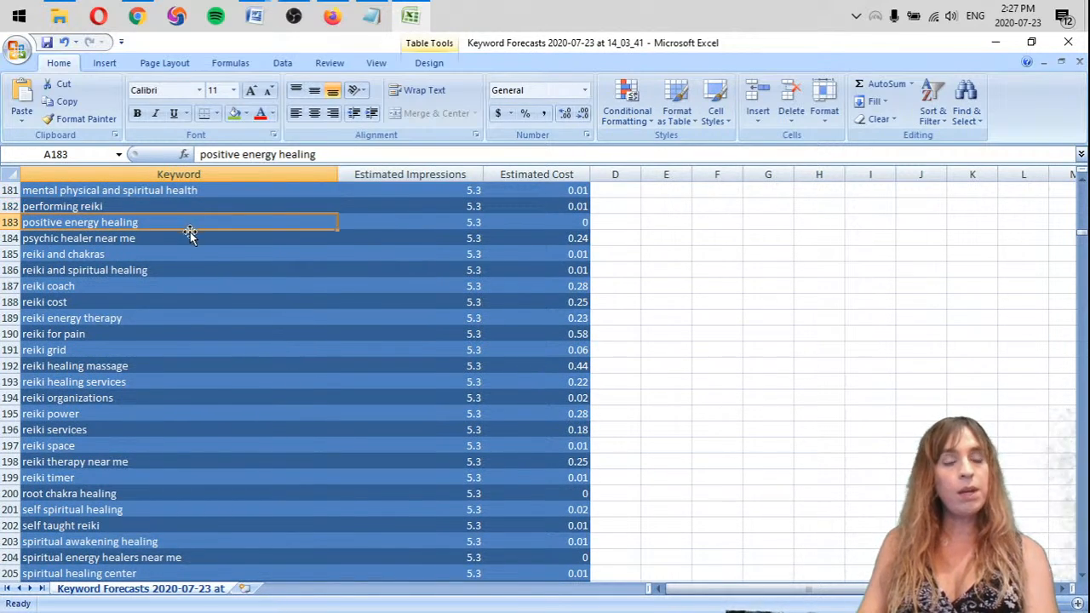
left_click(102, 237)
right_click(10, 238)
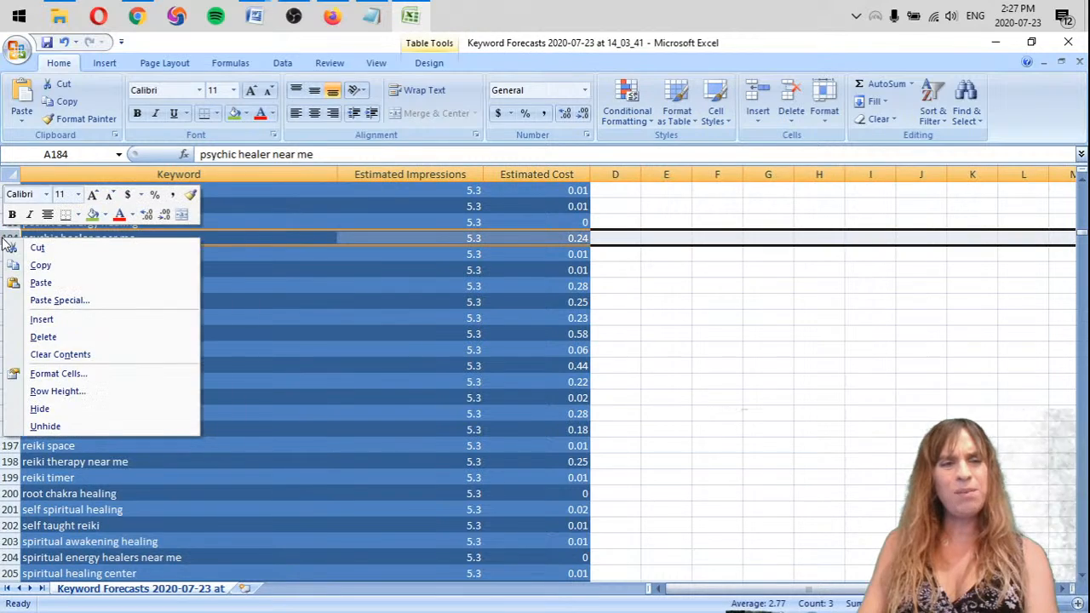
left_click(39, 333)
left_click(149, 253)
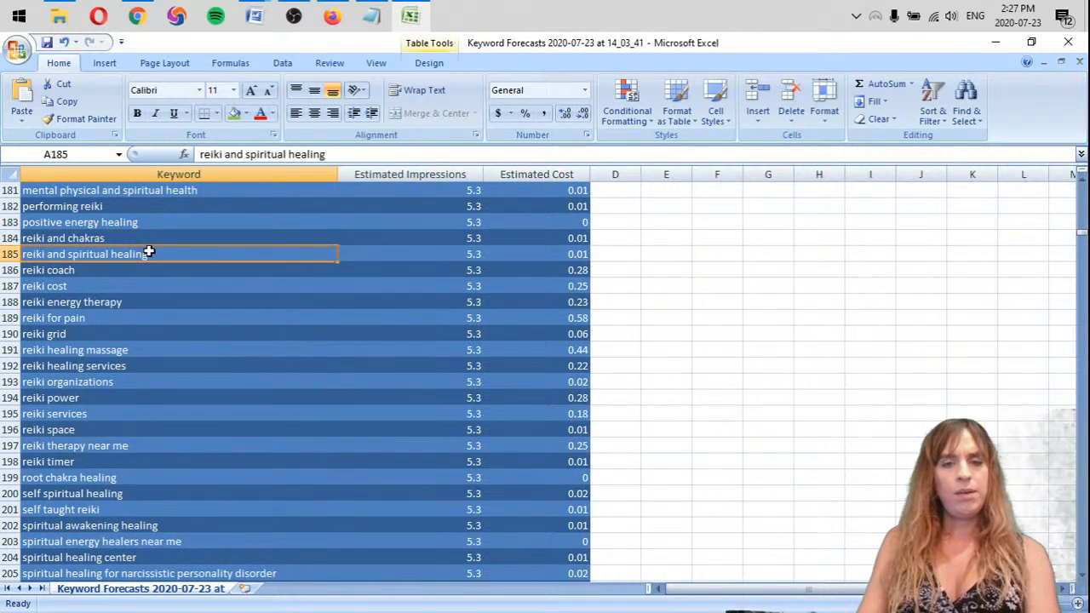
left_click(79, 270)
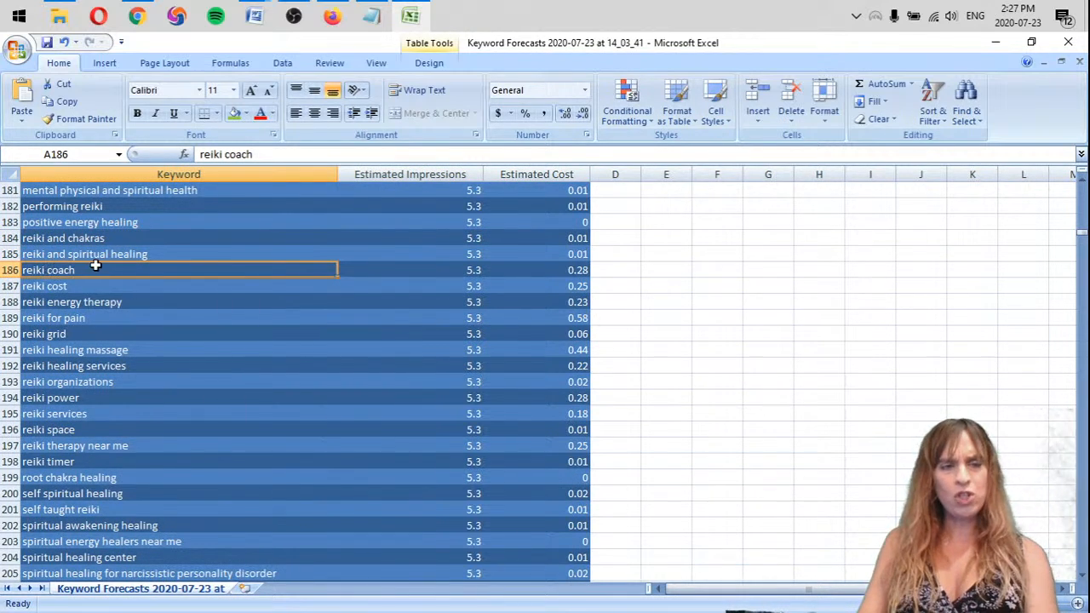
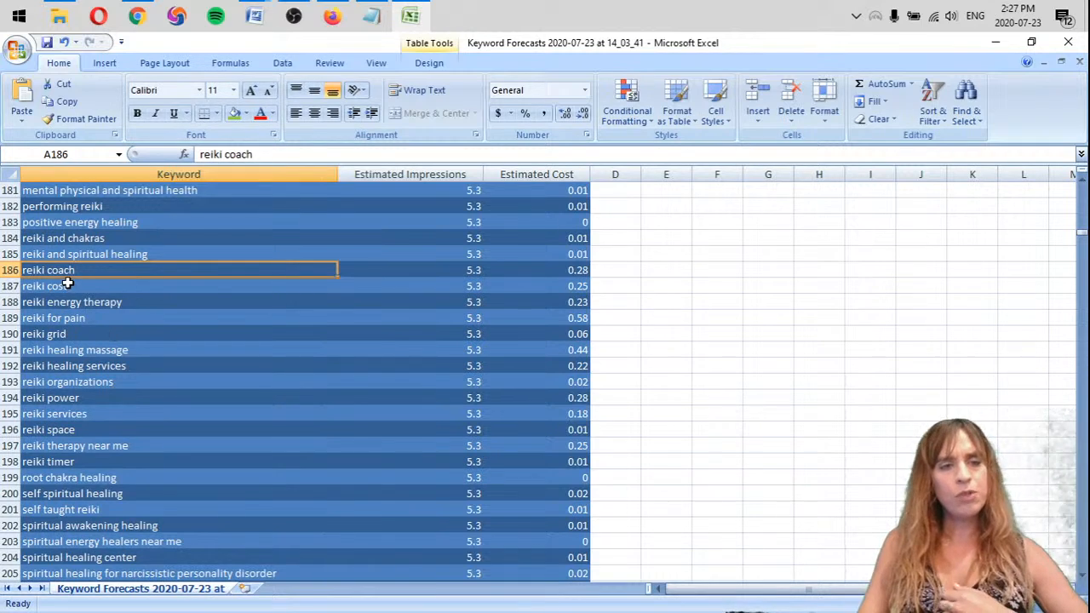
Delete the rows of the keywords "reiki cost" and "reiki healing massage"
right_click(11, 286)
key("d")
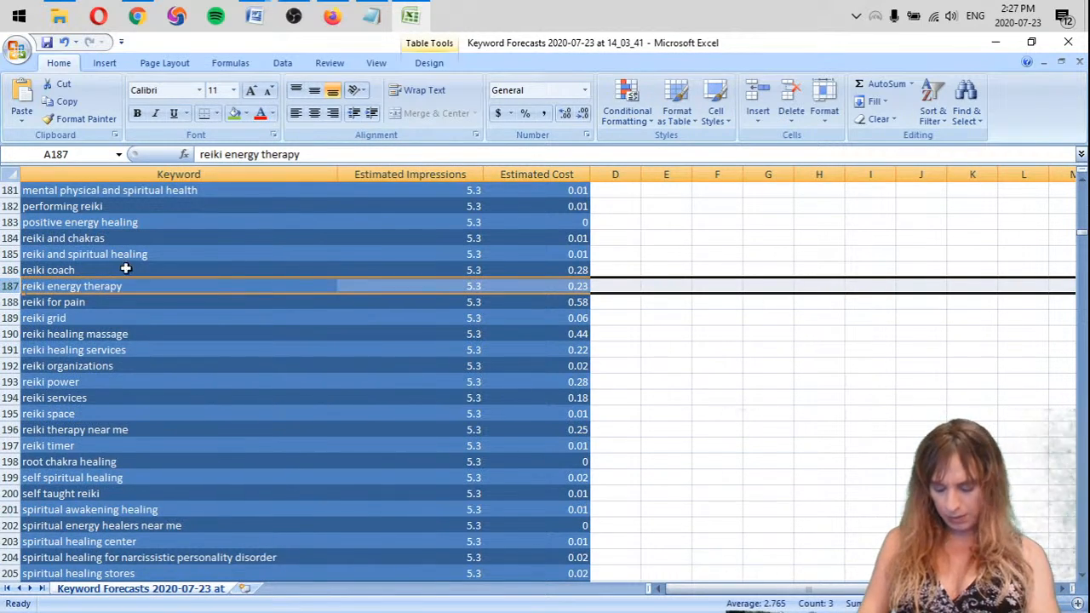
left_click(175, 301)
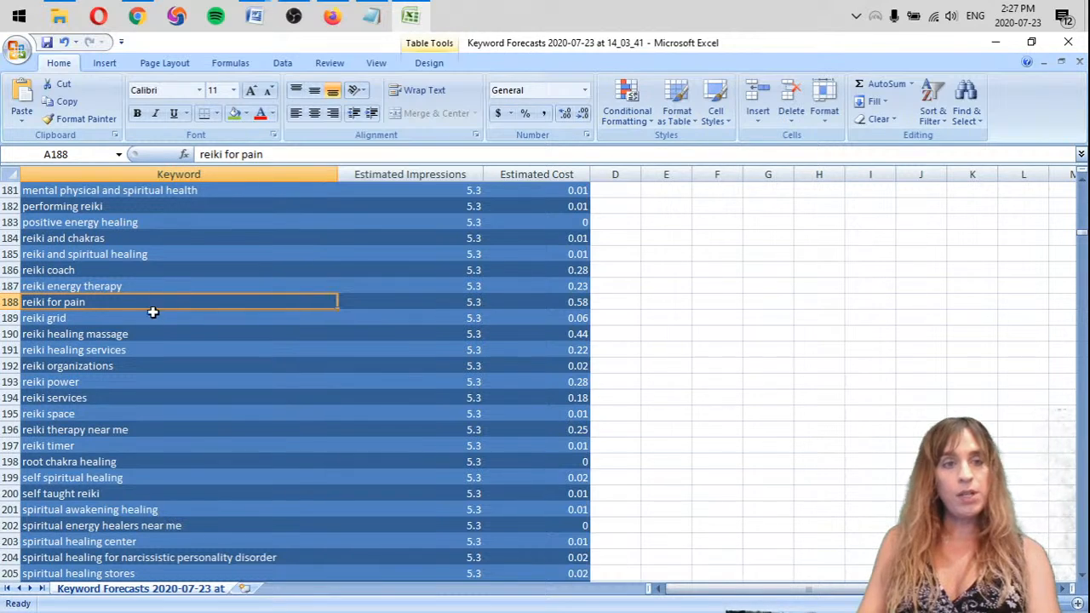
scroll(151, 308, "down", 1)
scroll(10, 256, "down", 1)
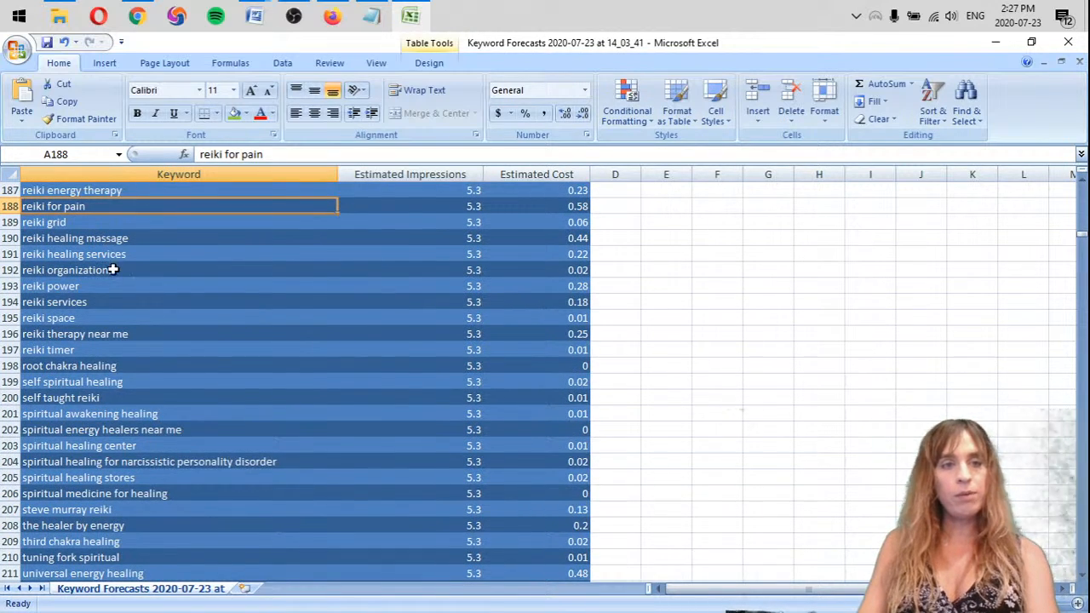
right_click(10, 239)
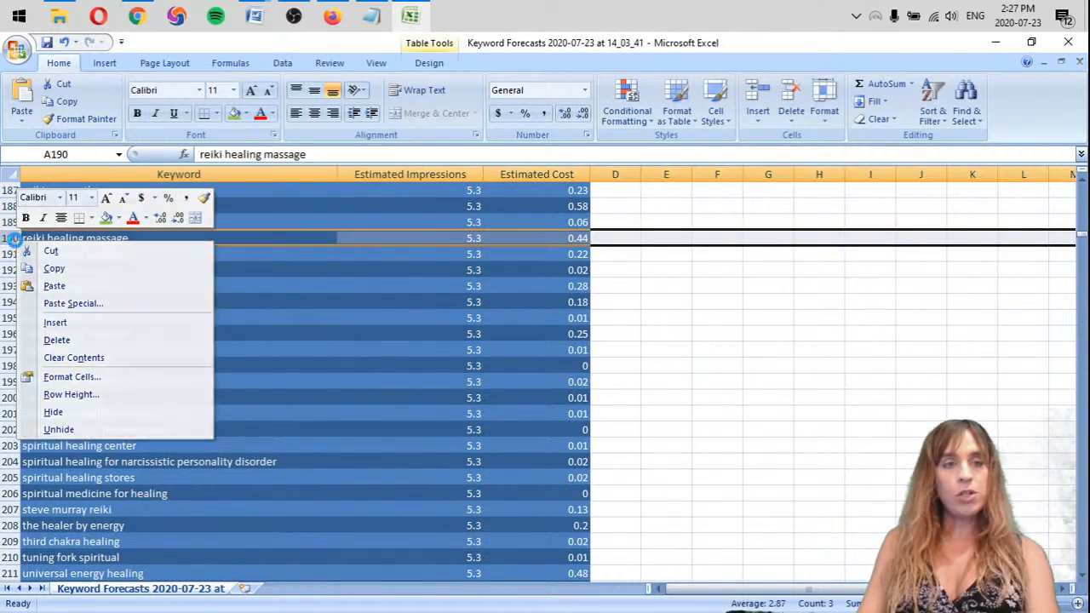
key("d")
left_click(200, 241)
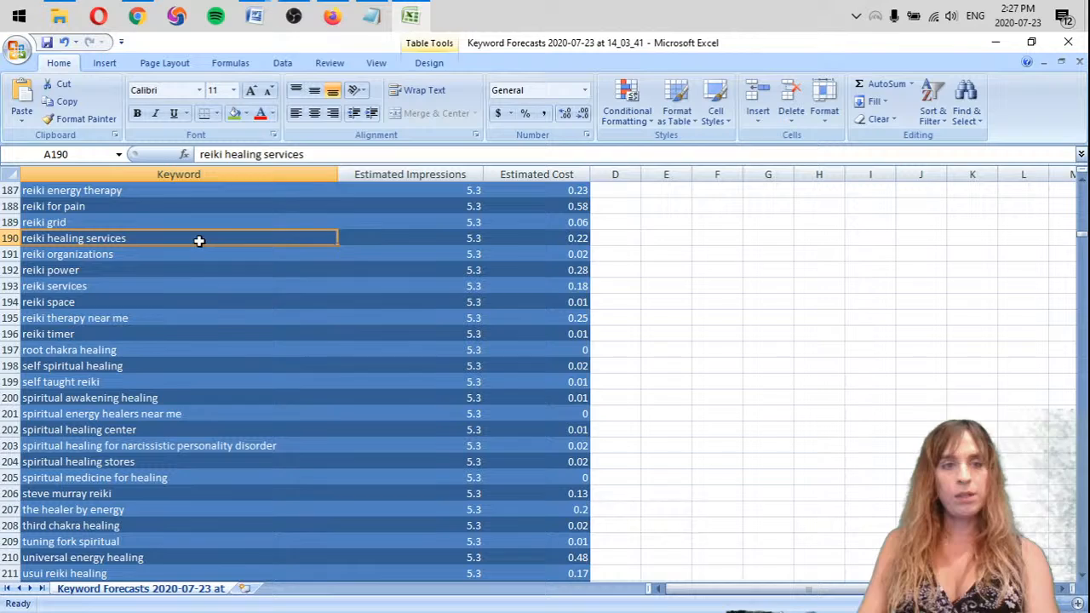
Delete the row of "reiki organizations" and highlight the keyword "reiki healing services" with light green fill
left_click(143, 255)
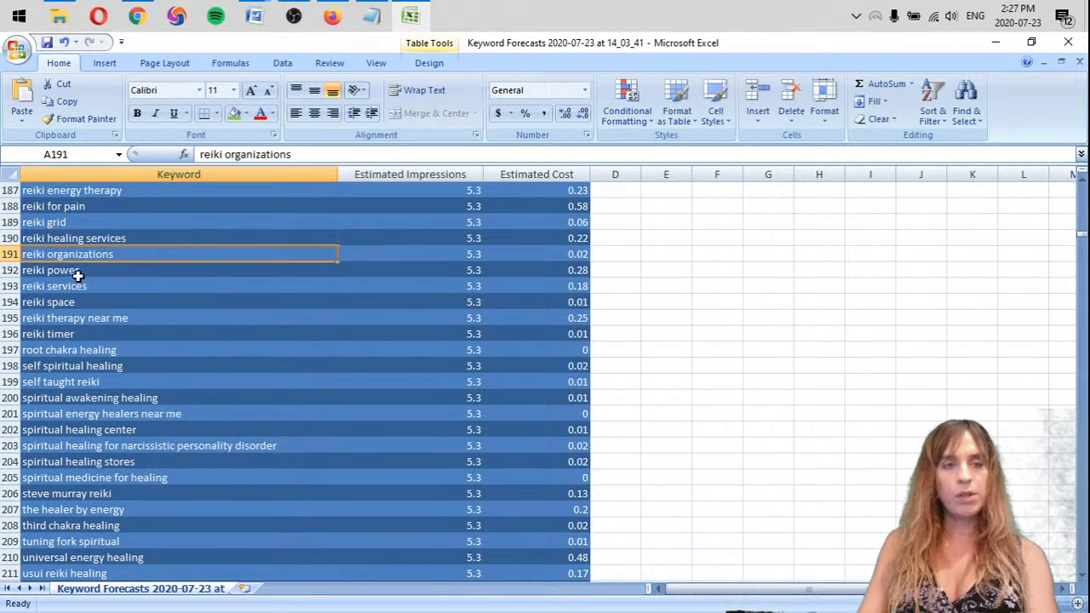
right_click(5, 255)
left_click(51, 358)
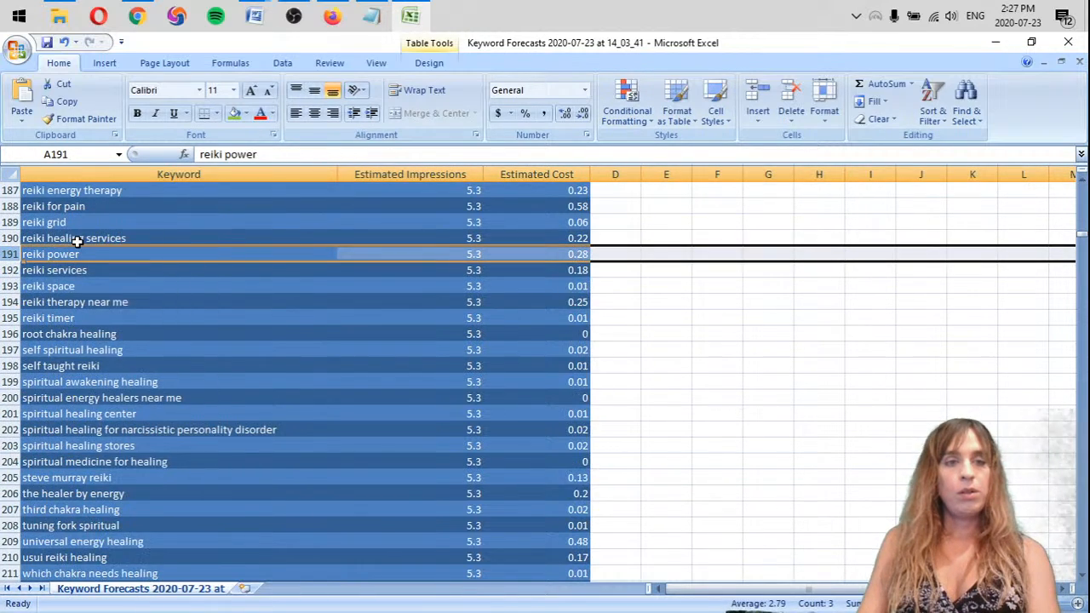
left_click(75, 239)
left_click(234, 114)
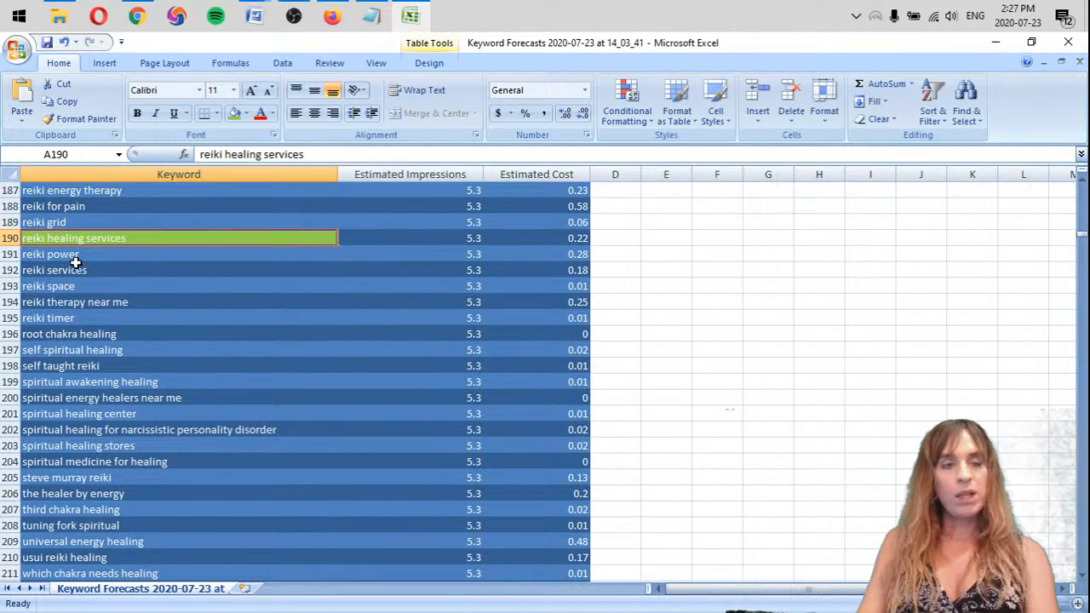
Delete the row of the keyword "reiki timer"
left_click(26, 318)
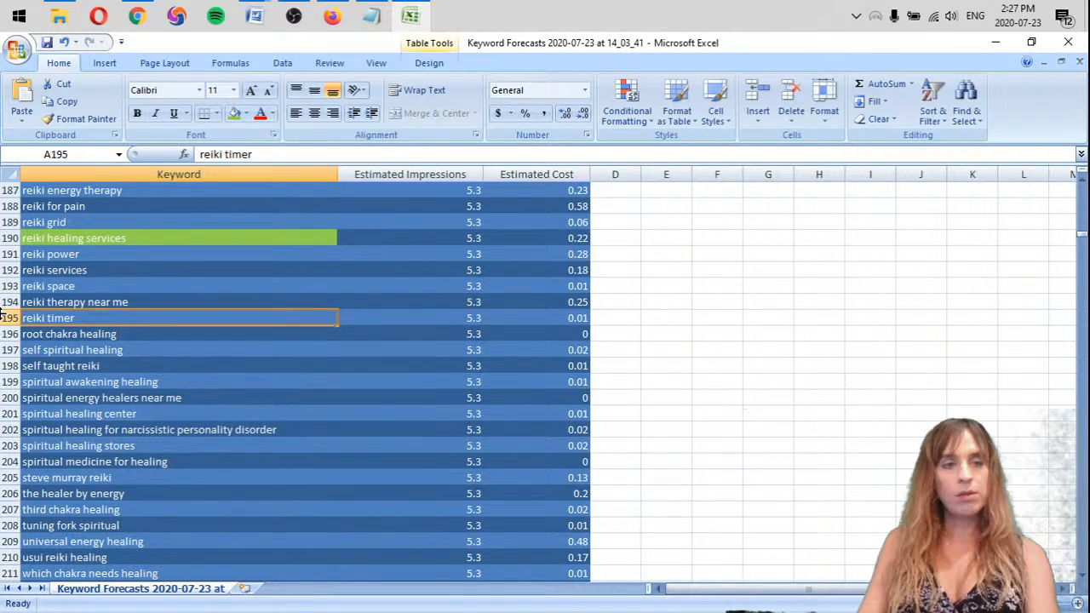
right_click(7, 318)
left_click(51, 423)
left_click(150, 321)
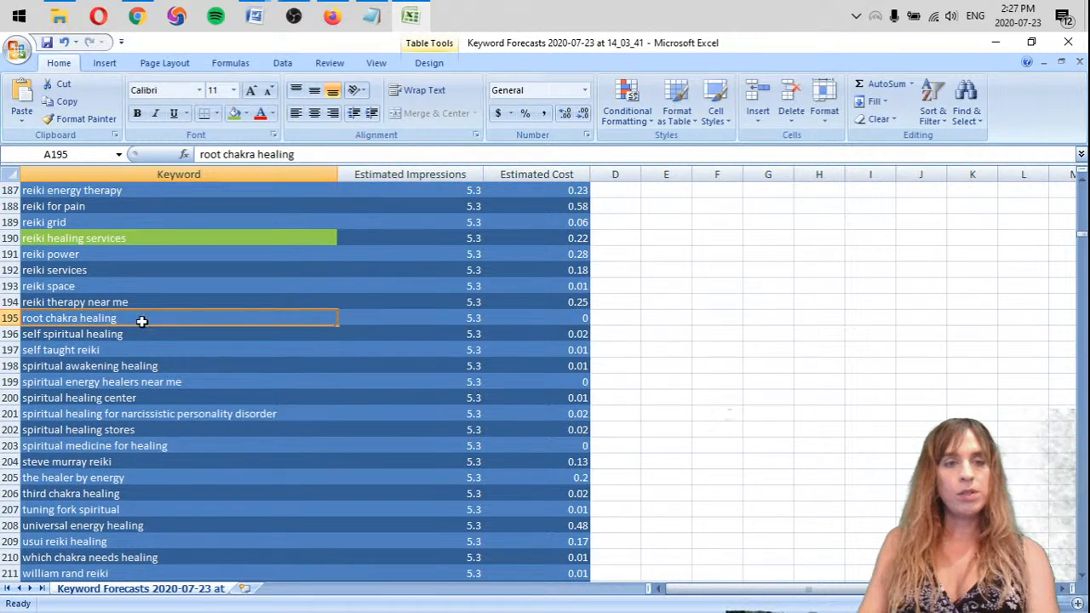
Delete the two adjacent rows of the keywords "self spiritual healing" and "self taught reiki"
left_click(51, 334)
left_click_drag(8, 334, 9, 351)
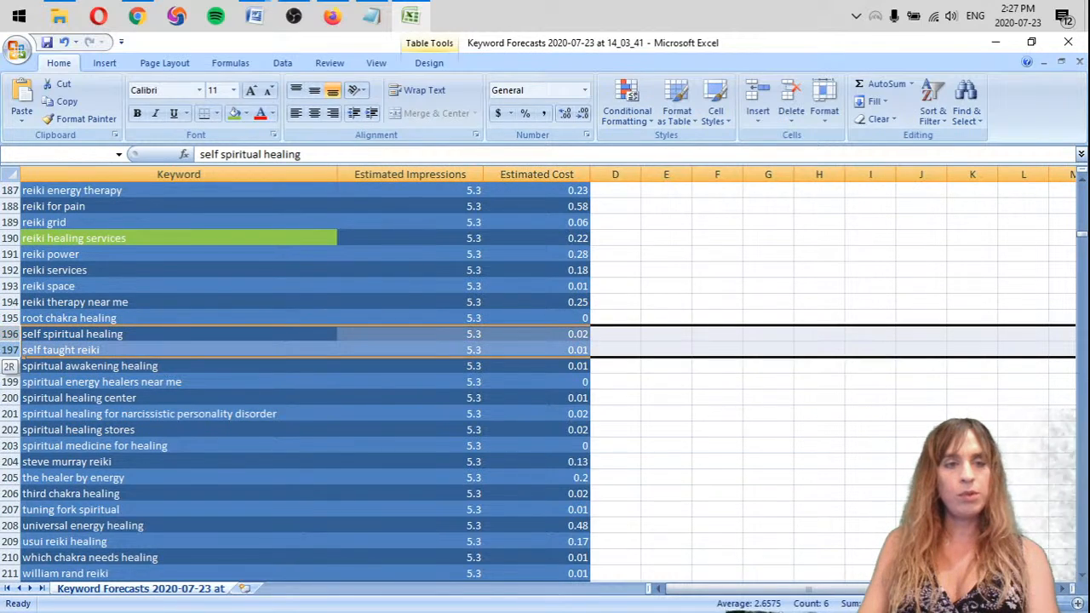
right_click(8, 349)
left_click(37, 448)
left_click(177, 332)
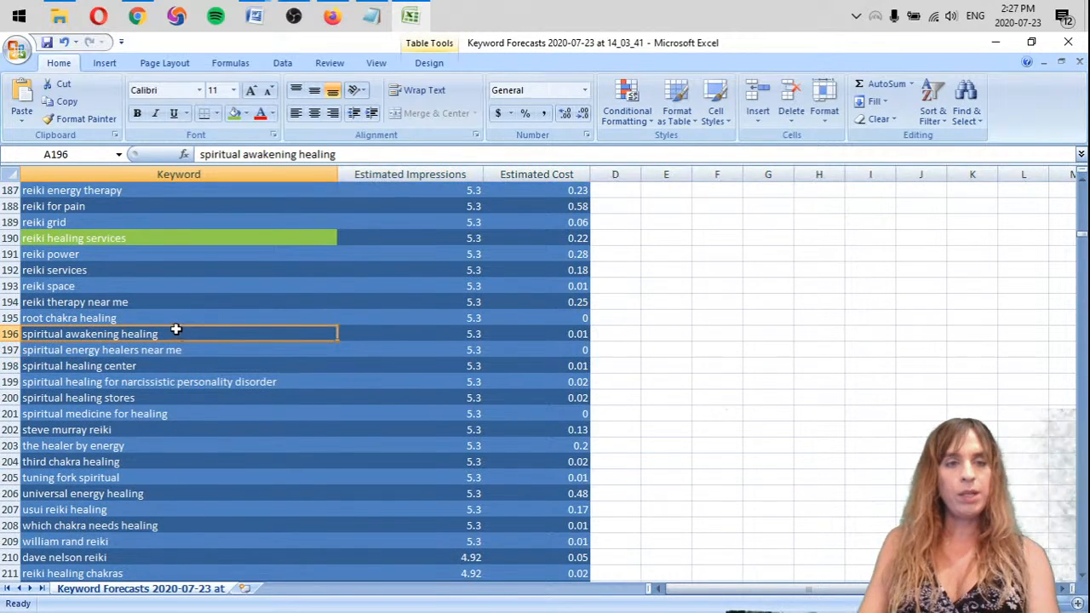
Delete the row of the keyword "spiritual healing center"
scroll(179, 336, "down", 1)
left_click(207, 302)
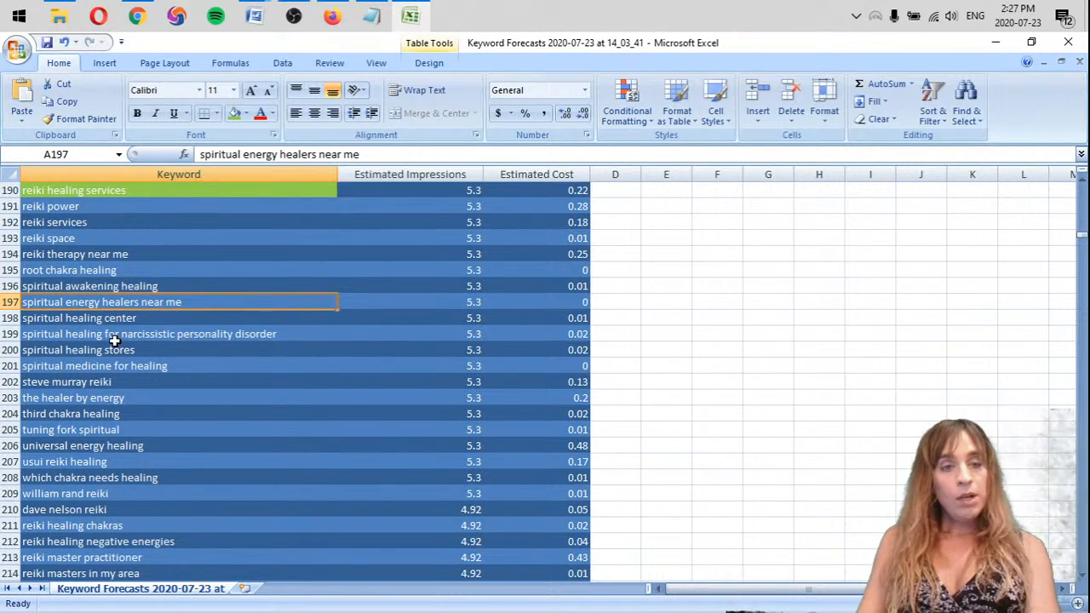
left_click(154, 318)
right_click(10, 317)
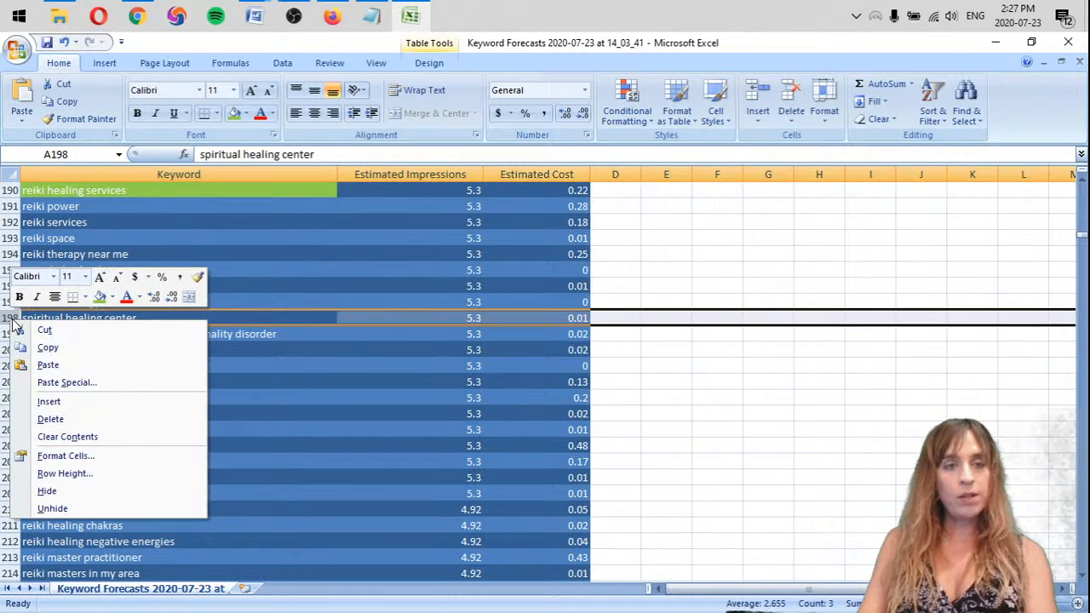
left_click(38, 419)
Delete the rows of the keywords "spiritual healing stores" and "spiritual medicine for healing"
left_click(118, 339)
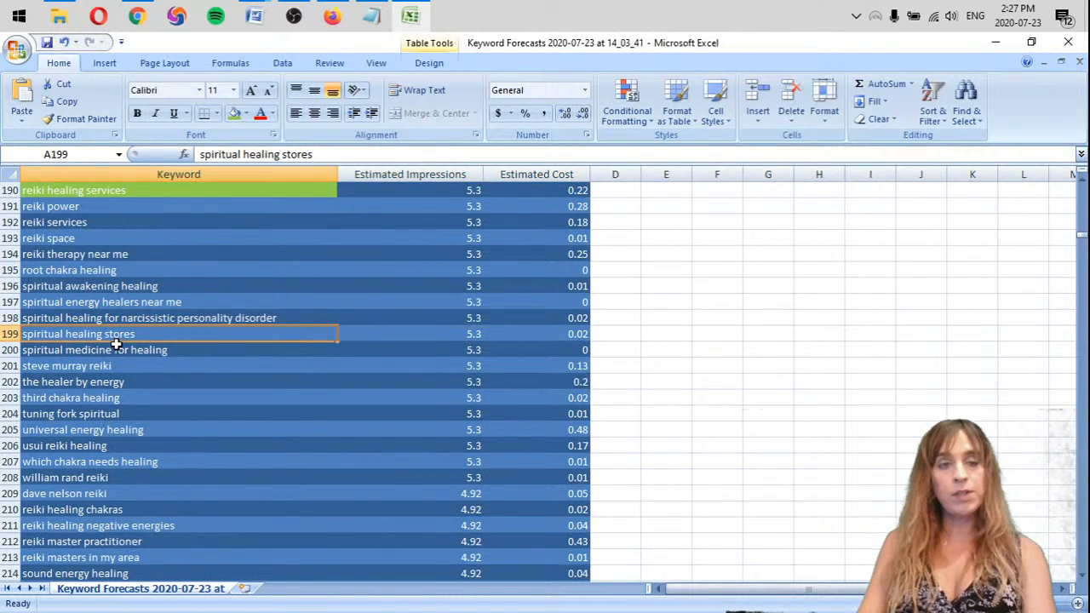
right_click(9, 334)
left_click(47, 433)
left_click(269, 339)
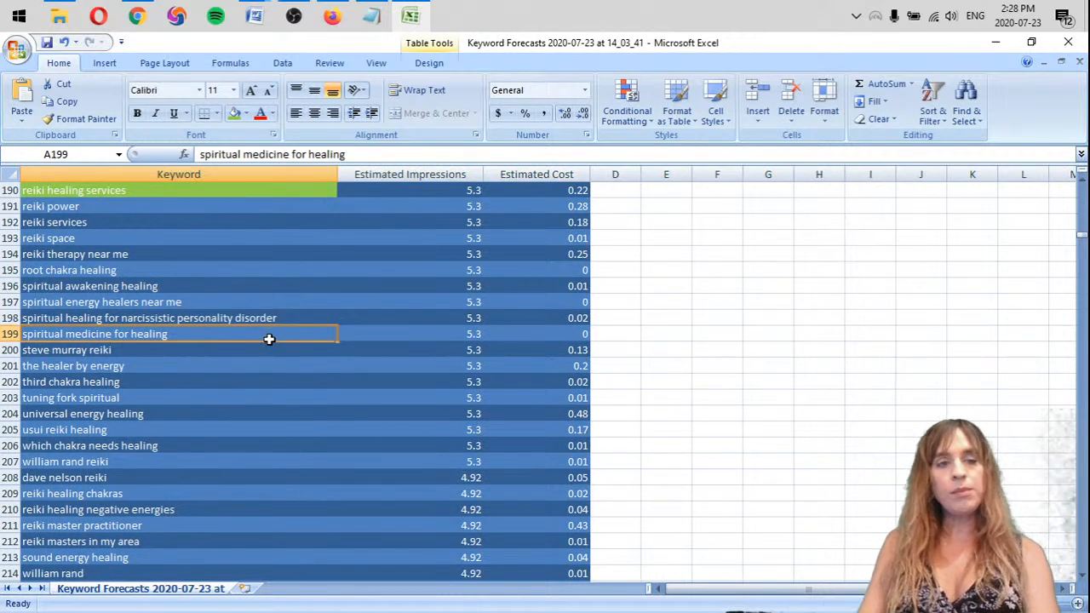
right_click(15, 337)
key("d")
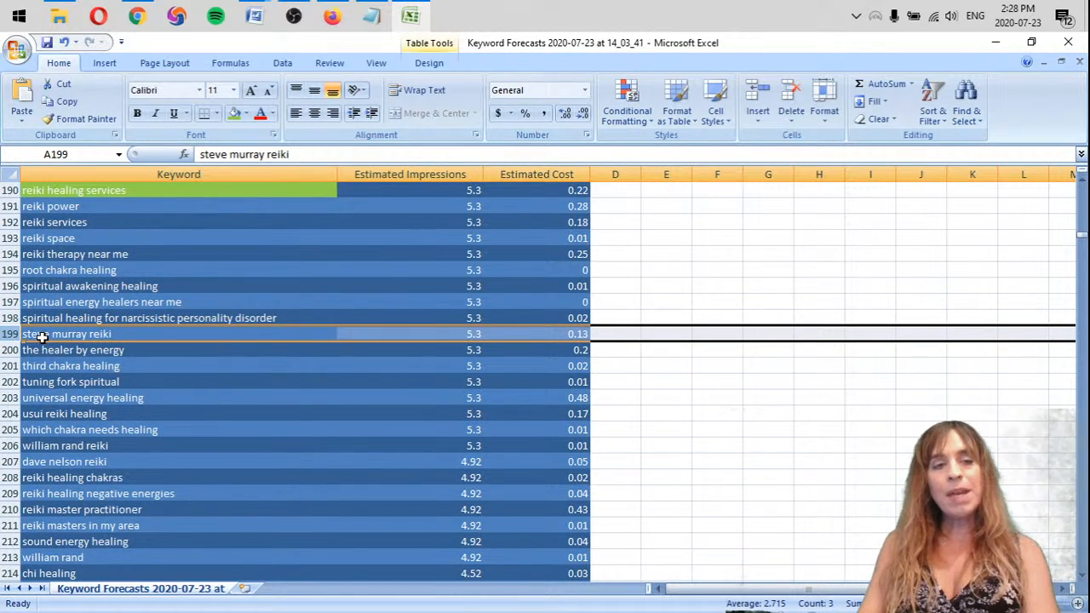
Delete the rows of the keywords "steve murray reiki" and "the healer by energy"
left_click(41, 335)
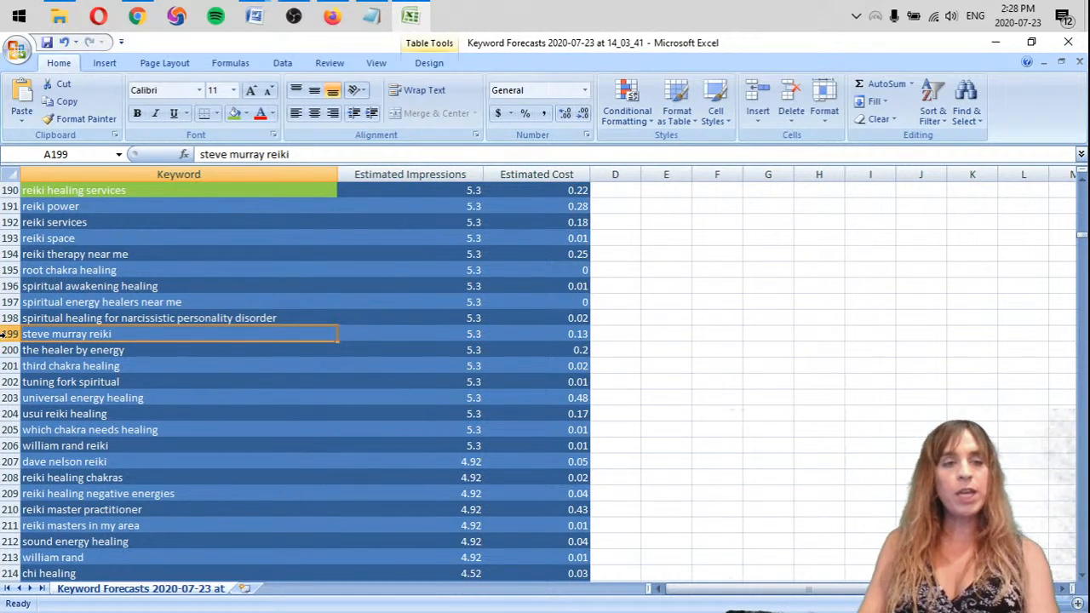
right_click(4, 334)
key("d")
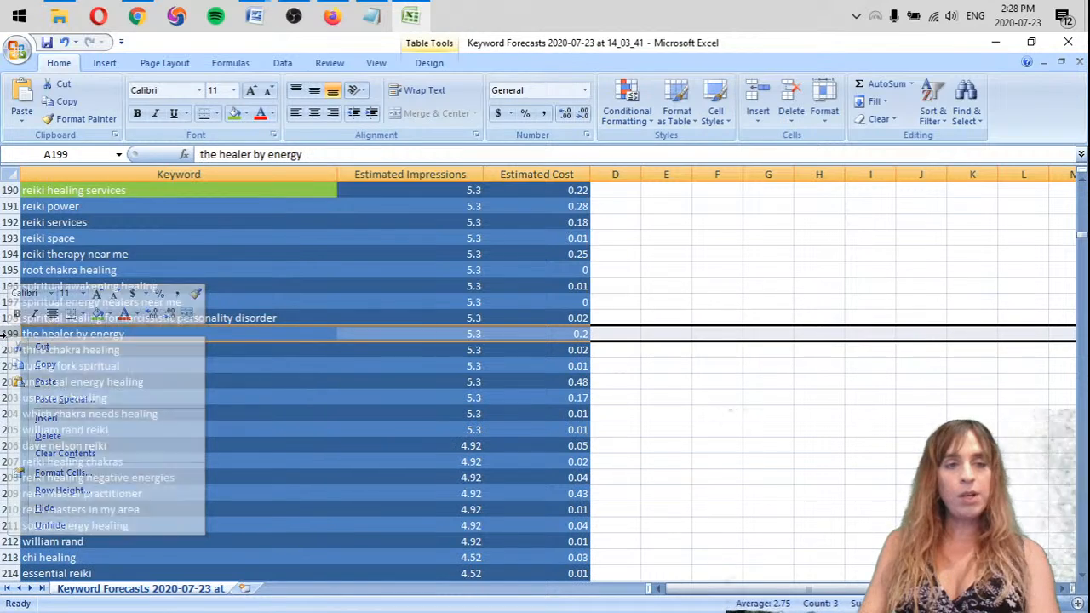
left_click(63, 336)
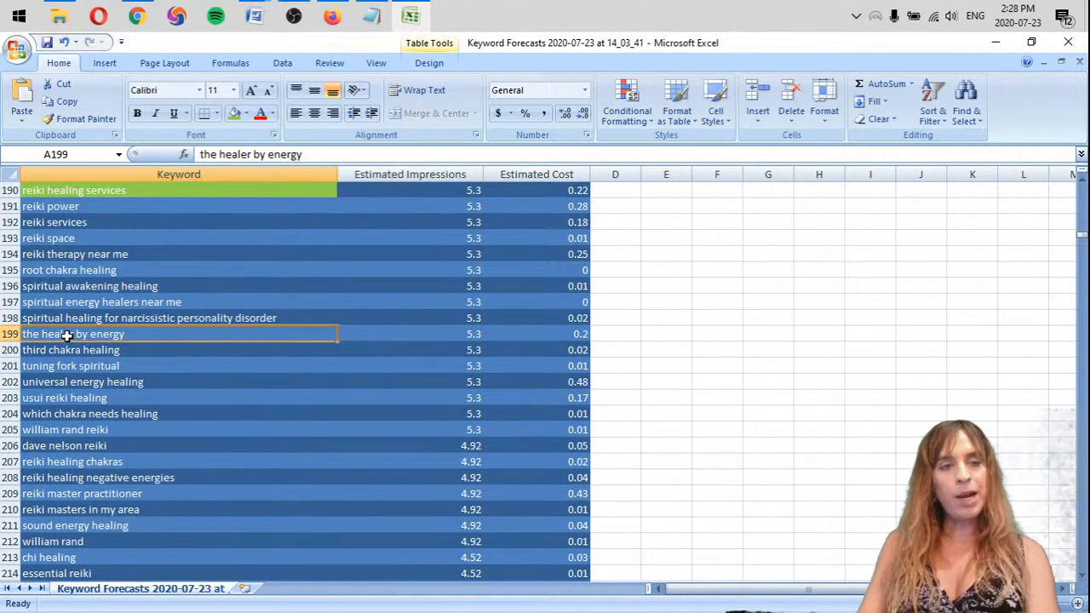
left_click(8, 334)
right_click(8, 334)
left_click(51, 431)
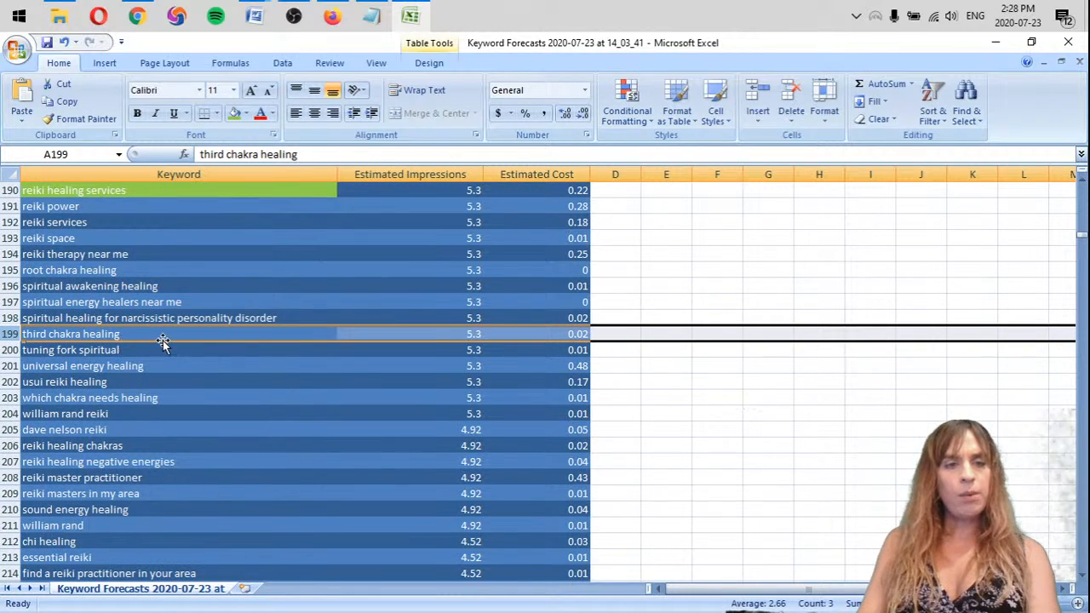
Delete the row of the keyword "tuning fork spiritual"
left_click(106, 352)
left_click(7, 350)
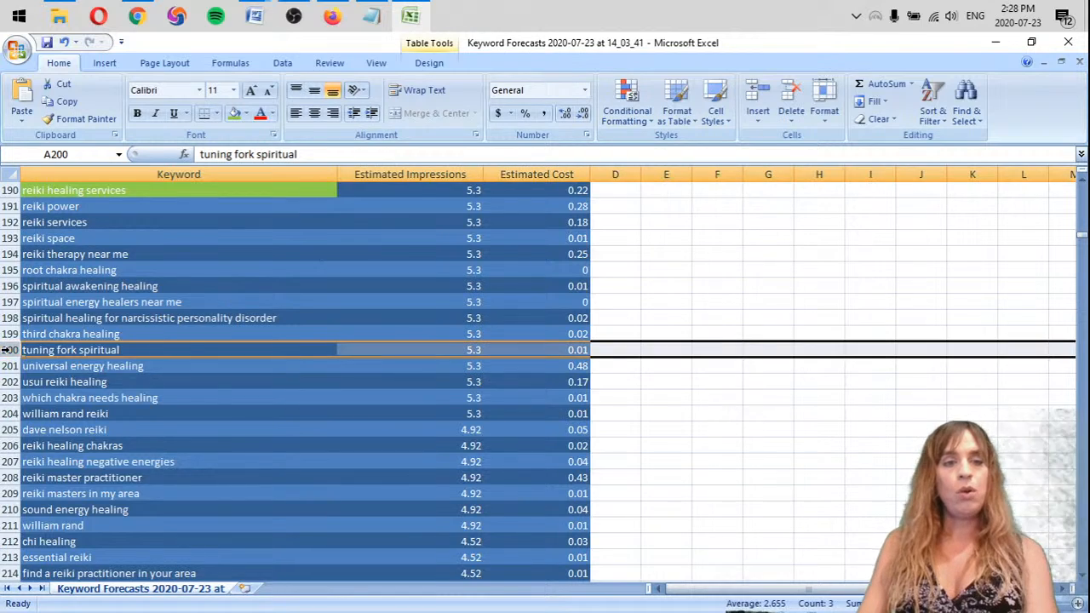
right_click(6, 350)
left_click(52, 447)
Highlight the keyword "usui reiki healing" with the standard orange fill
left_click(181, 366)
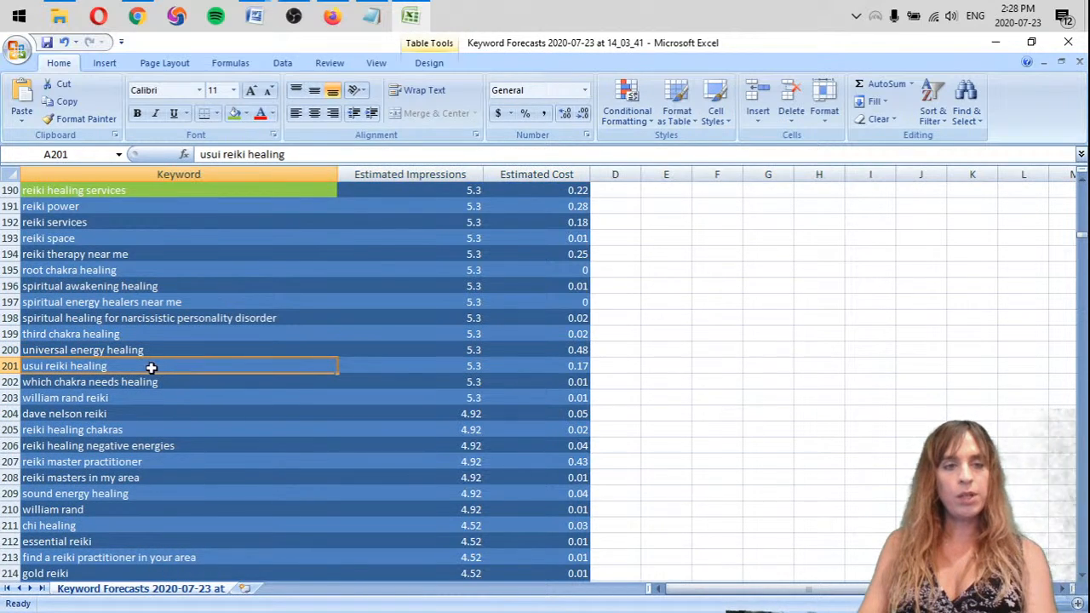
left_click(246, 113)
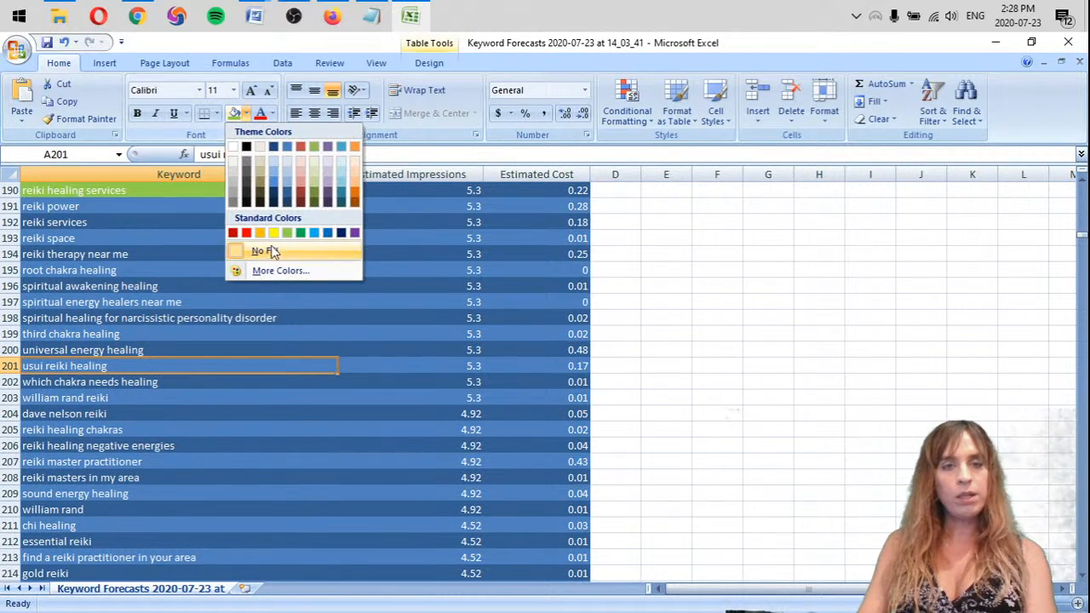
left_click(260, 234)
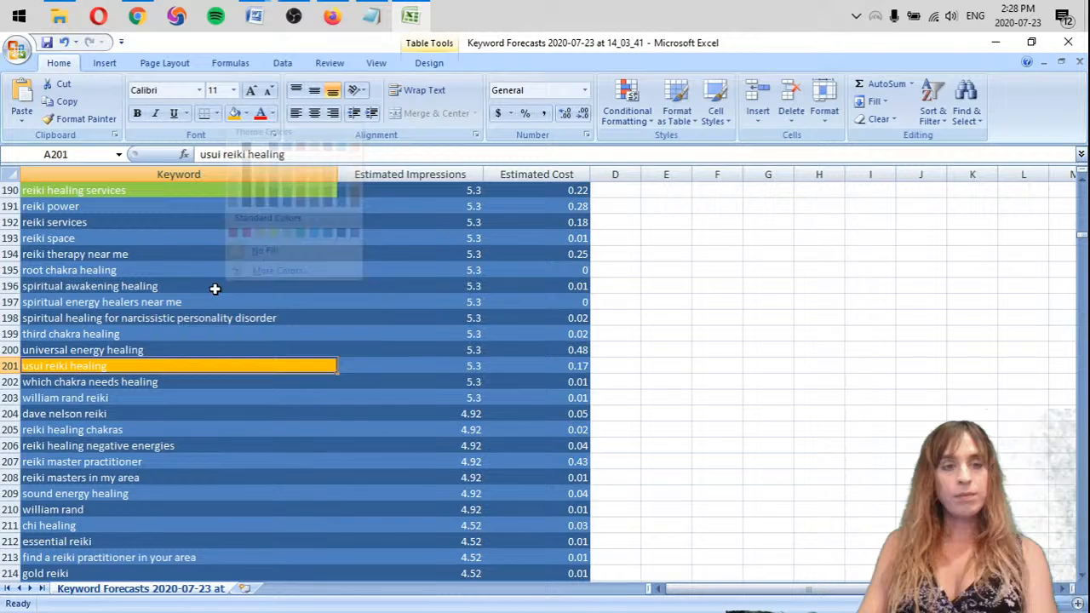
Delete the two adjacent rows of the keywords "william rand reiki" and "dave nelson reiki"
left_click(93, 397)
left_click_drag(5, 397, 7, 414)
right_click(8, 415)
left_click(47, 313)
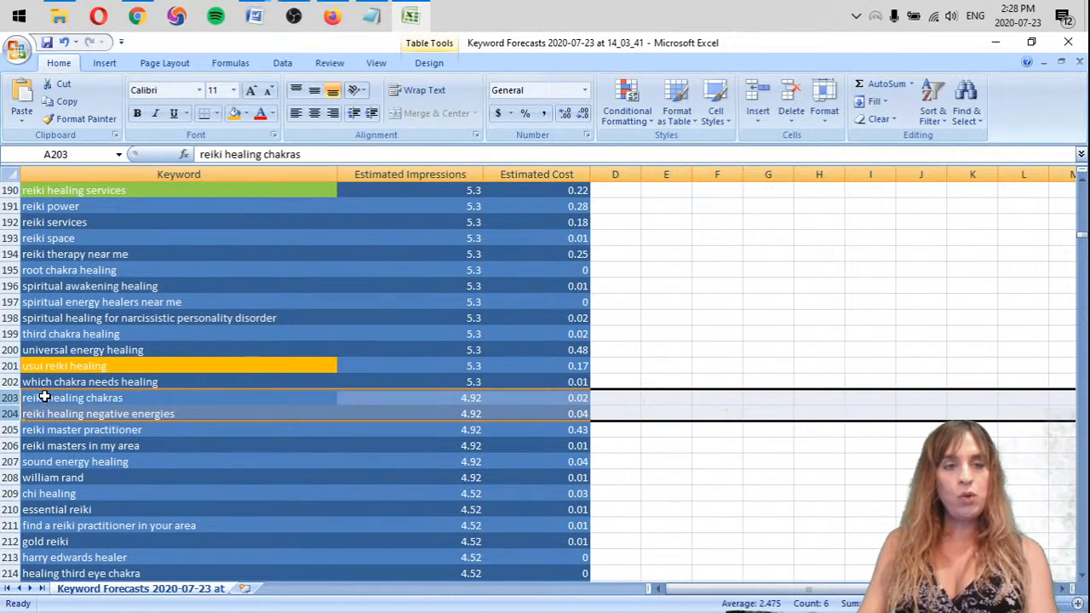
left_click(140, 397)
Highlight the keywords "reiki master practitioner" and "reiki masters in my area" with the standard light green fill
scroll(218, 393, "down", 2)
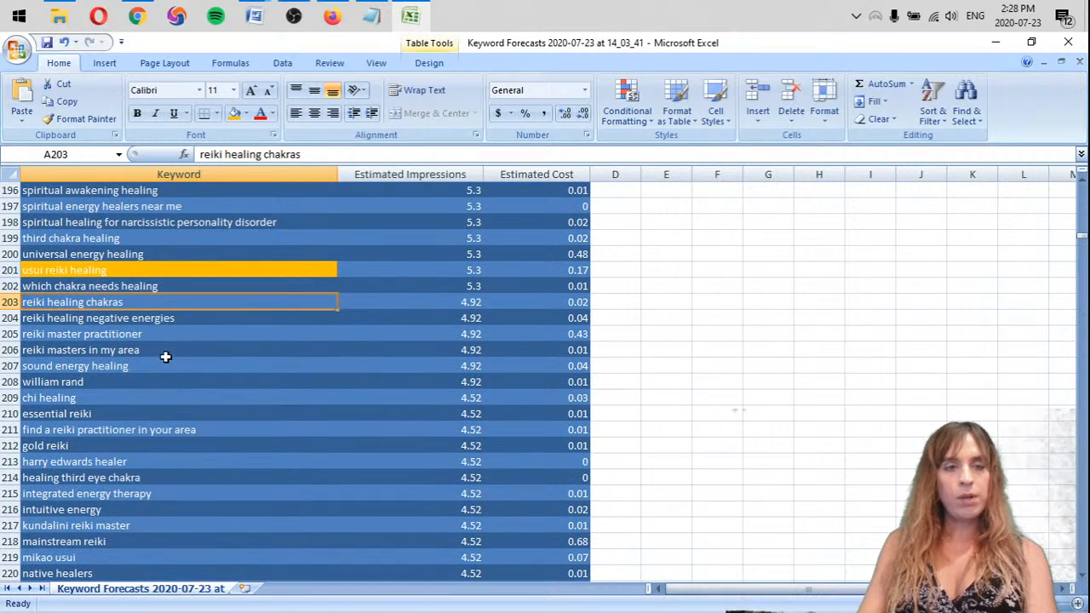
left_click(145, 334)
left_click(246, 114)
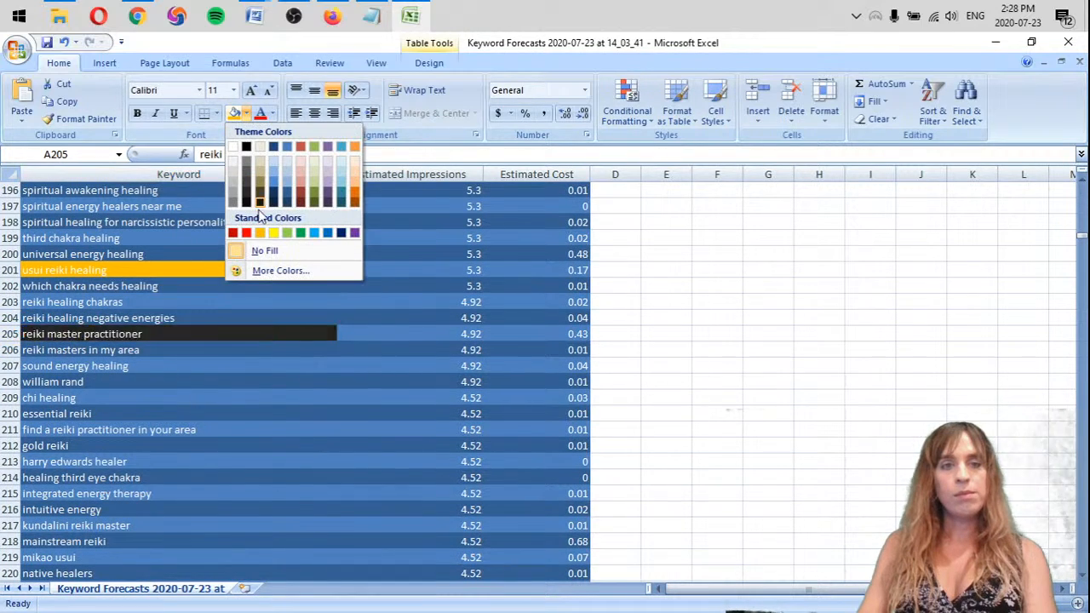
left_click(288, 233)
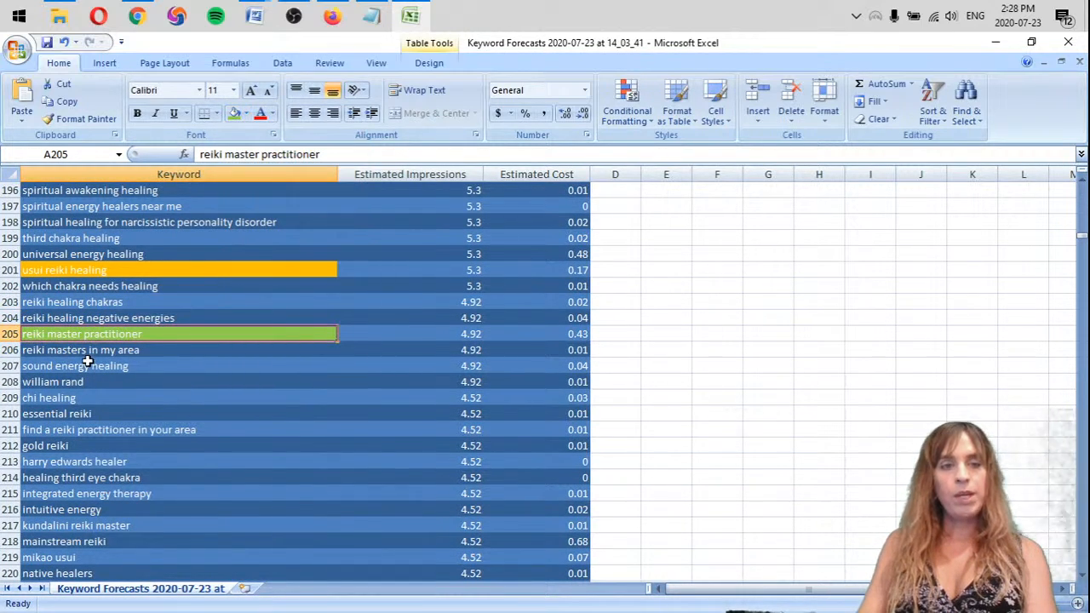
left_click(106, 348)
left_click(234, 114)
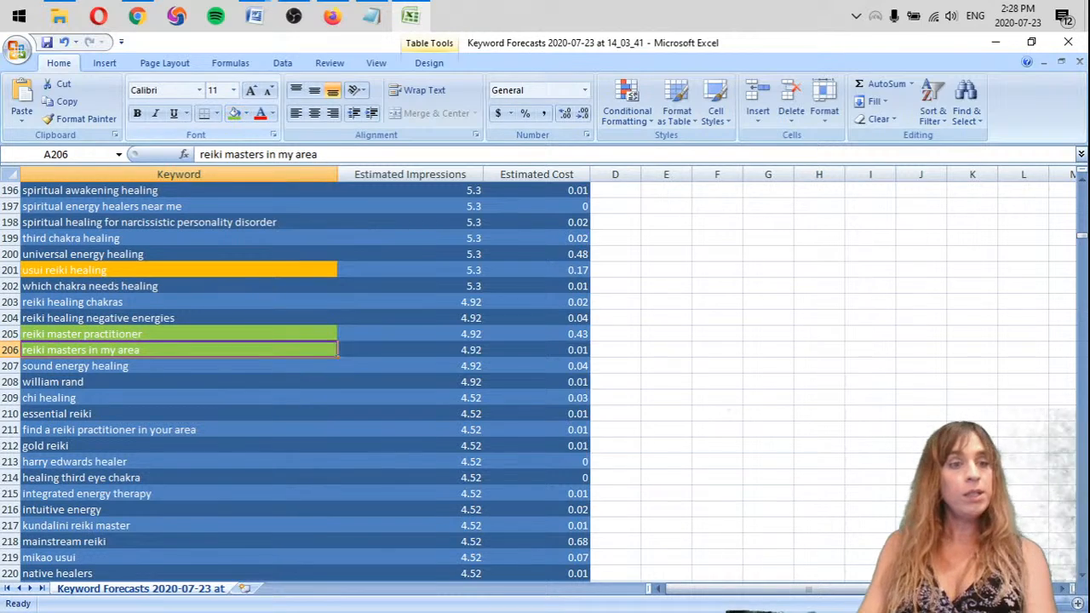
Delete the rows of the keywords "william rand" and "chi healing"
right_click(8, 382)
key("d")
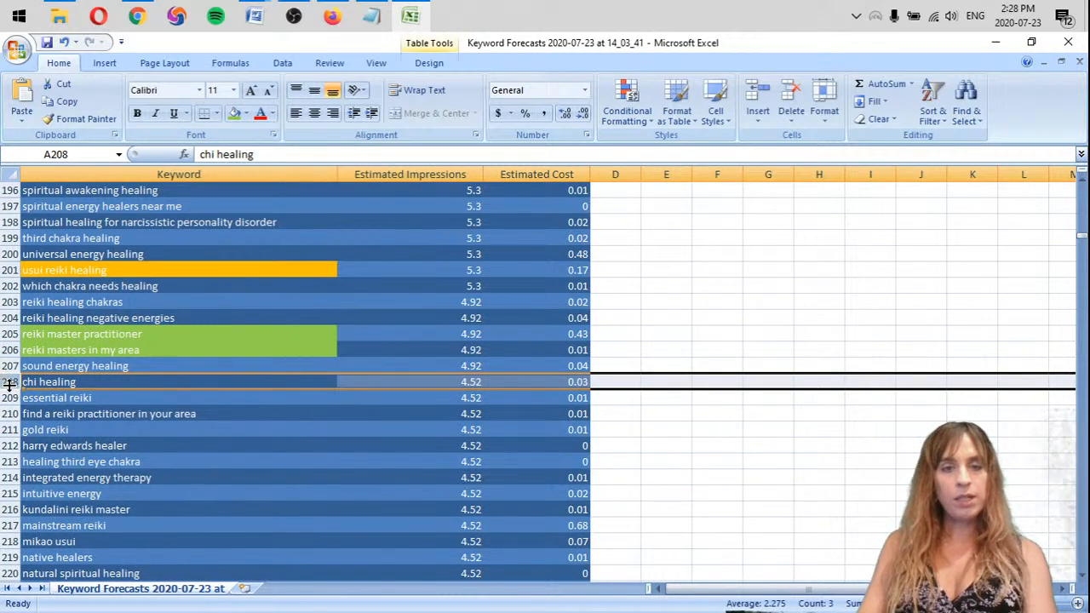
right_click(9, 381)
key("d")
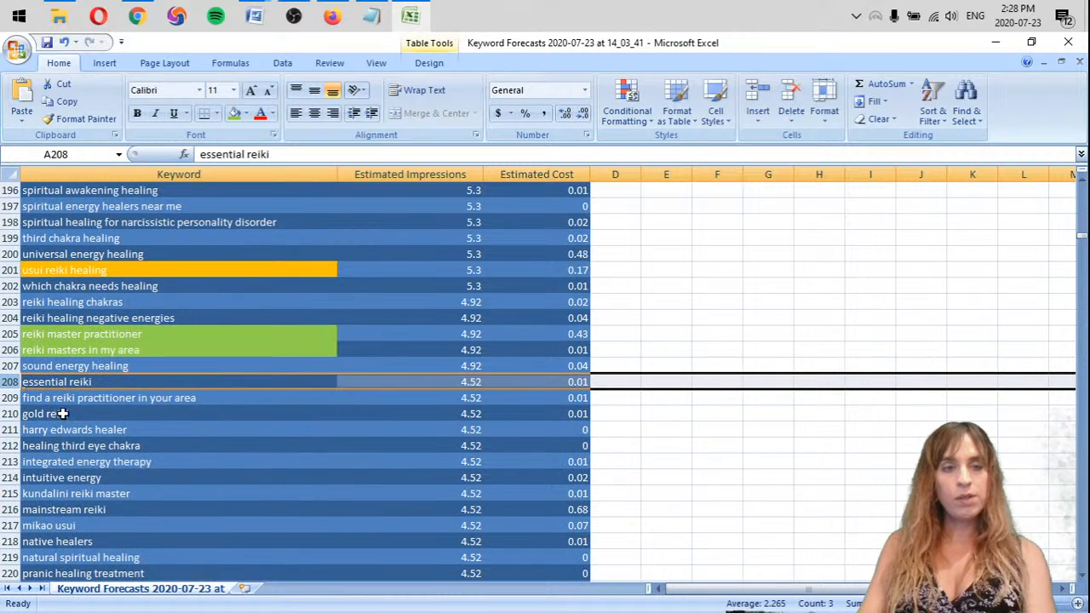
Highlight "find a reiki practitioner in your area" with light green fill and delete the row of "harry edwards healer"
left_click(119, 398)
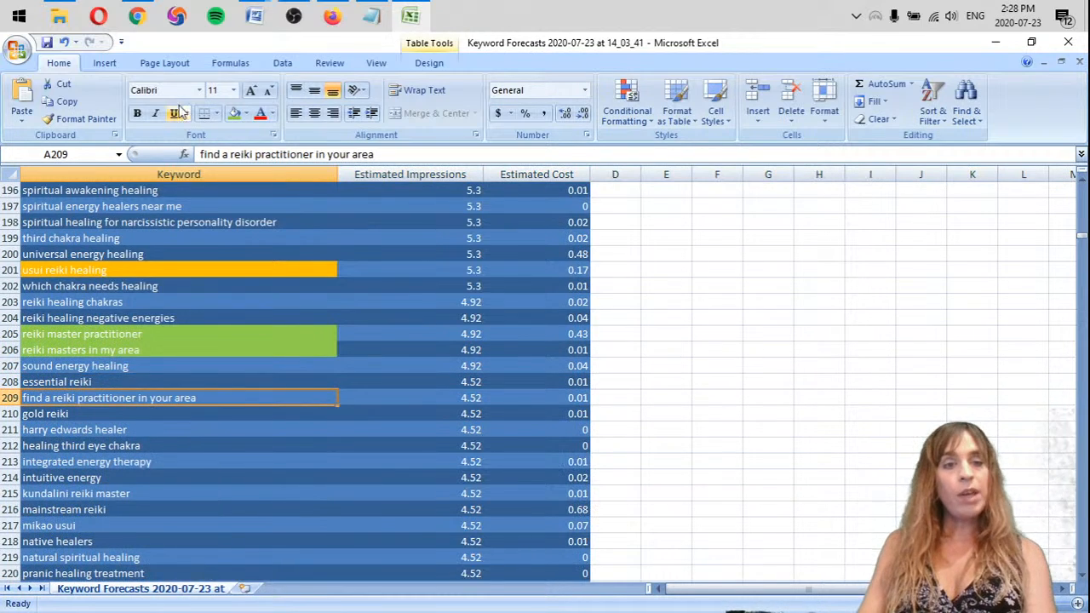
left_click(234, 113)
scroll(217, 258, "down", 2)
scroll(218, 258, "down", 1)
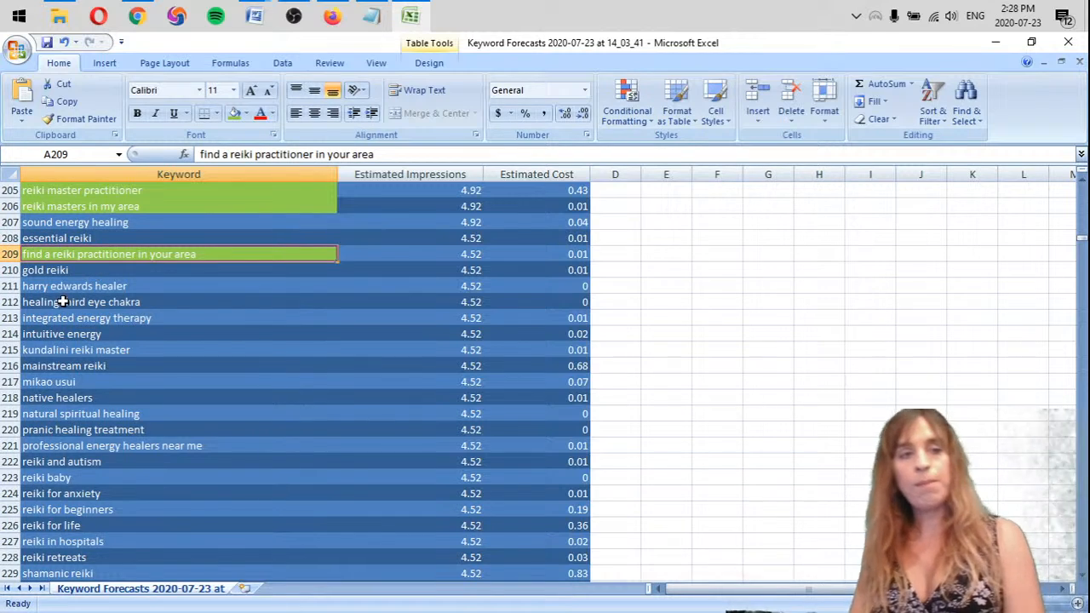
right_click(17, 289)
left_click(60, 391)
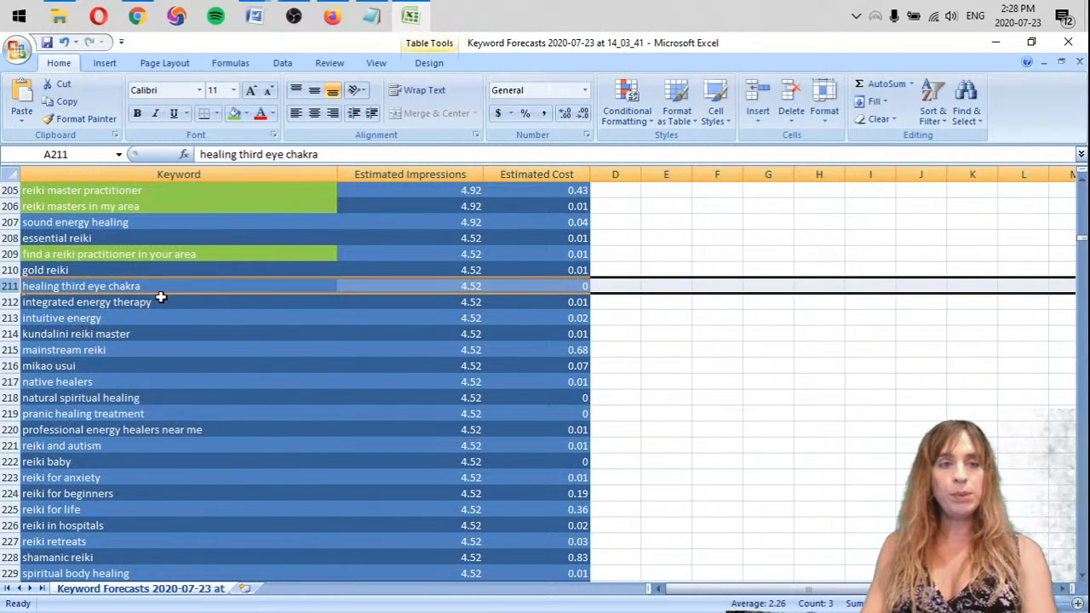
Highlight the keyword "kundalini reiki master" with the standard orange fill
left_click(121, 315)
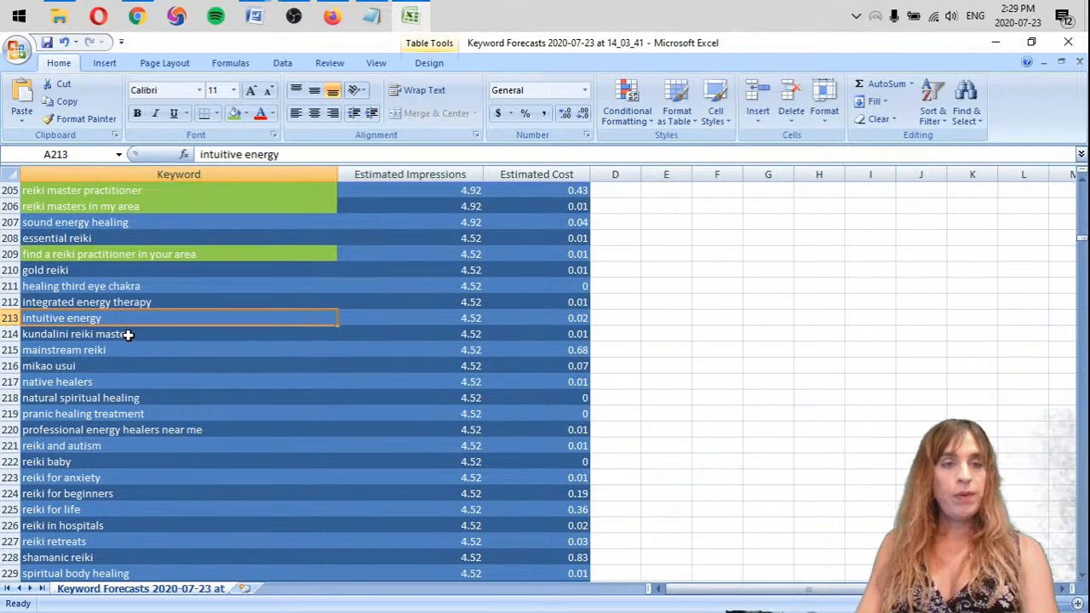
left_click(127, 335)
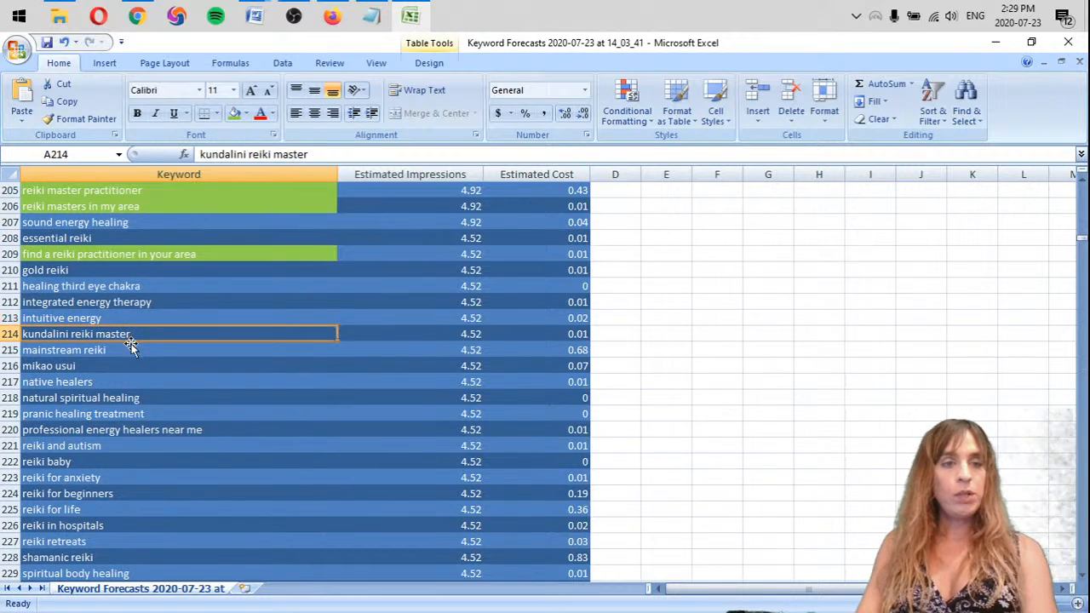
left_click(243, 118)
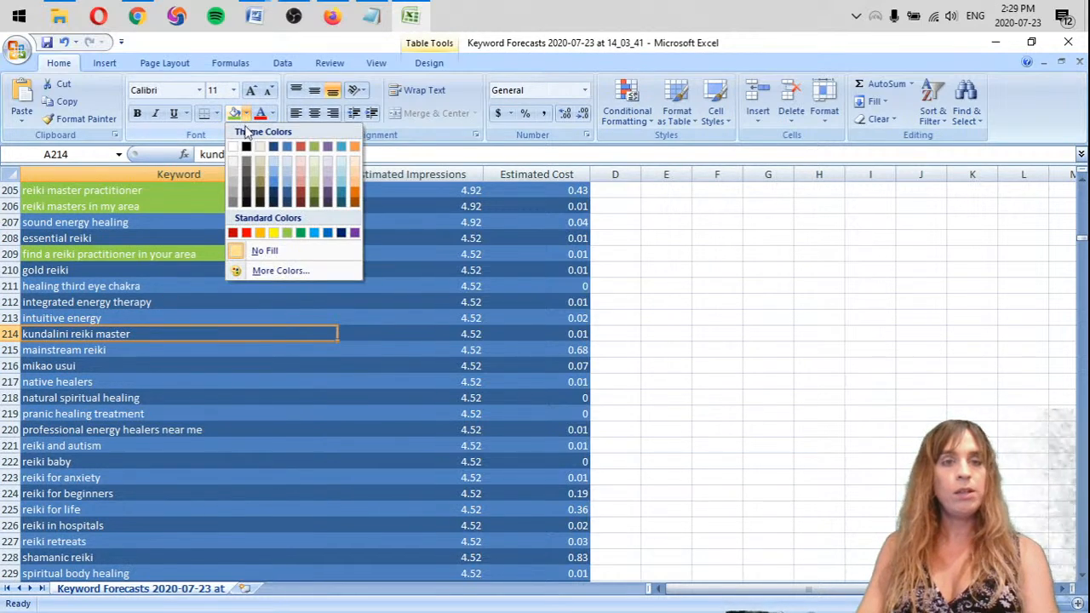
left_click(259, 232)
Delete the rows of the keywords "mikao usui" and "native healers"
scroll(184, 328, "down", 1)
scroll(184, 328, "down", 1)
scroll(183, 323, "down", 1)
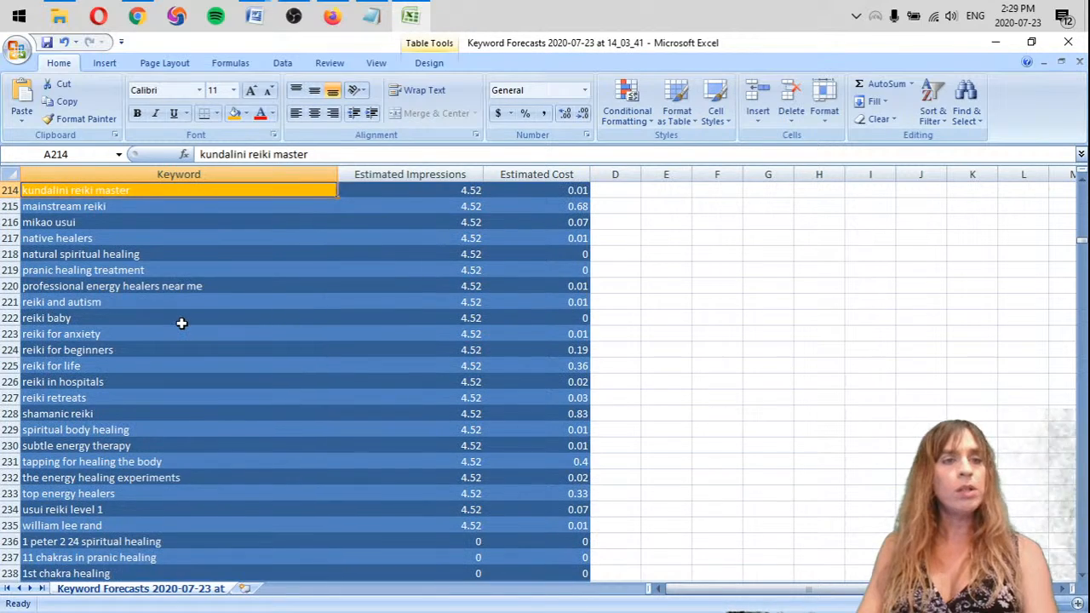
left_click(98, 223)
left_click(8, 222)
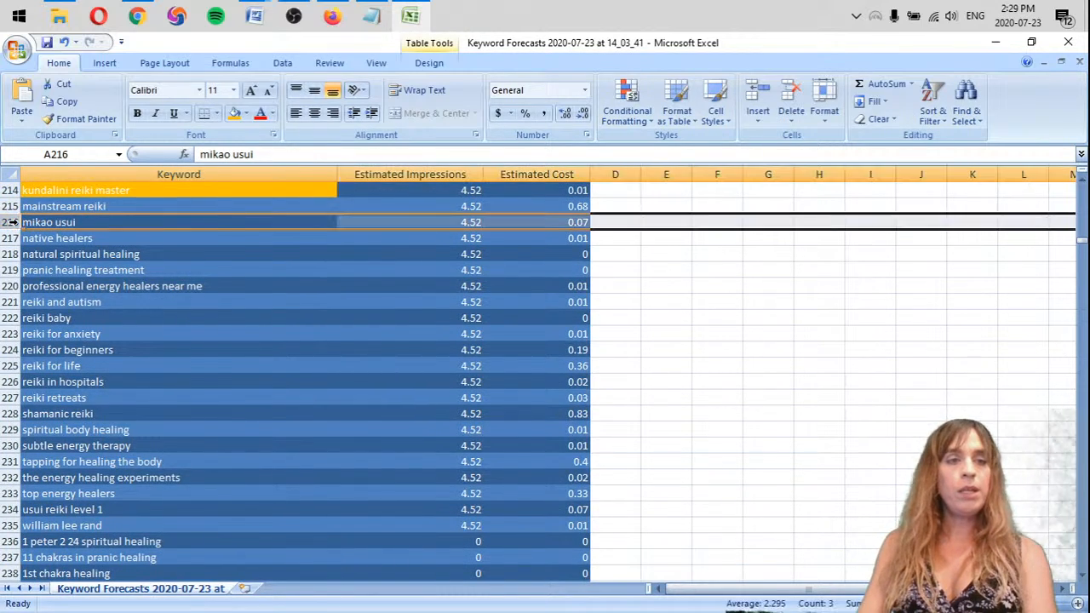
right_click(10, 222)
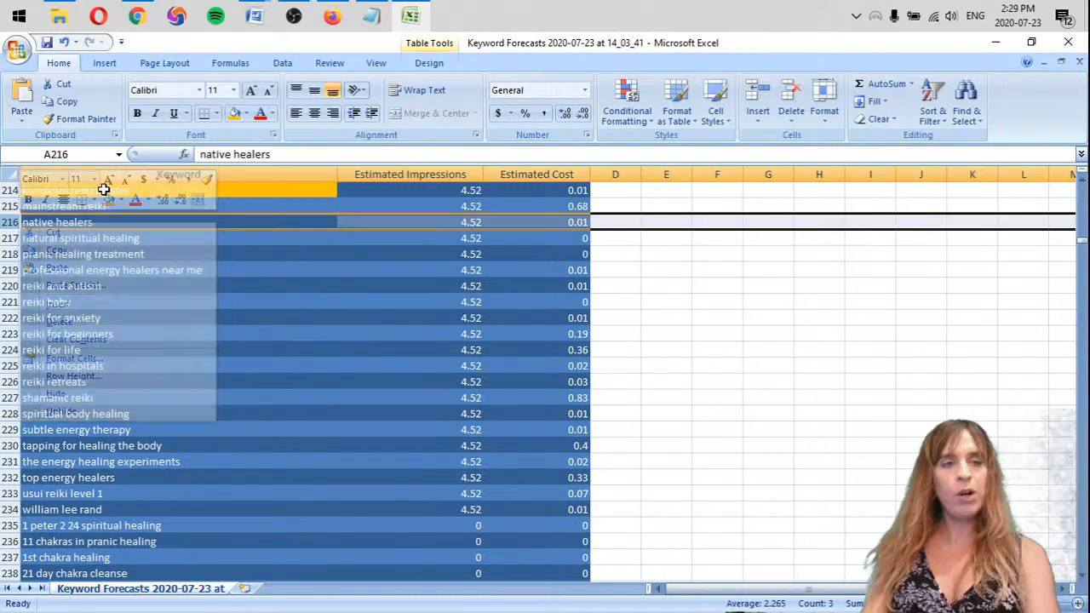
left_click(59, 321)
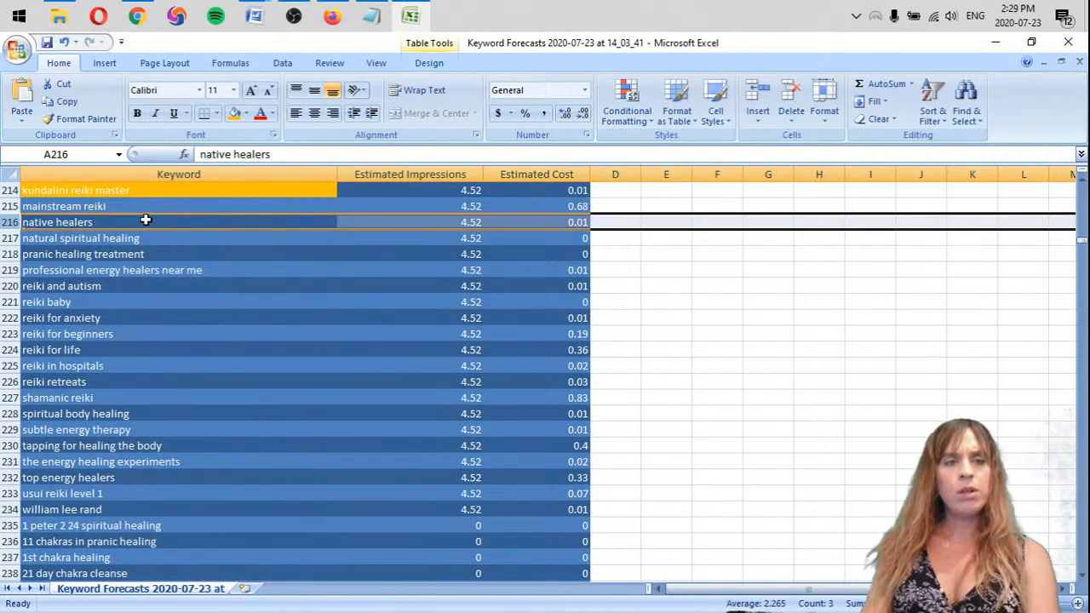
key("ctrl+z")
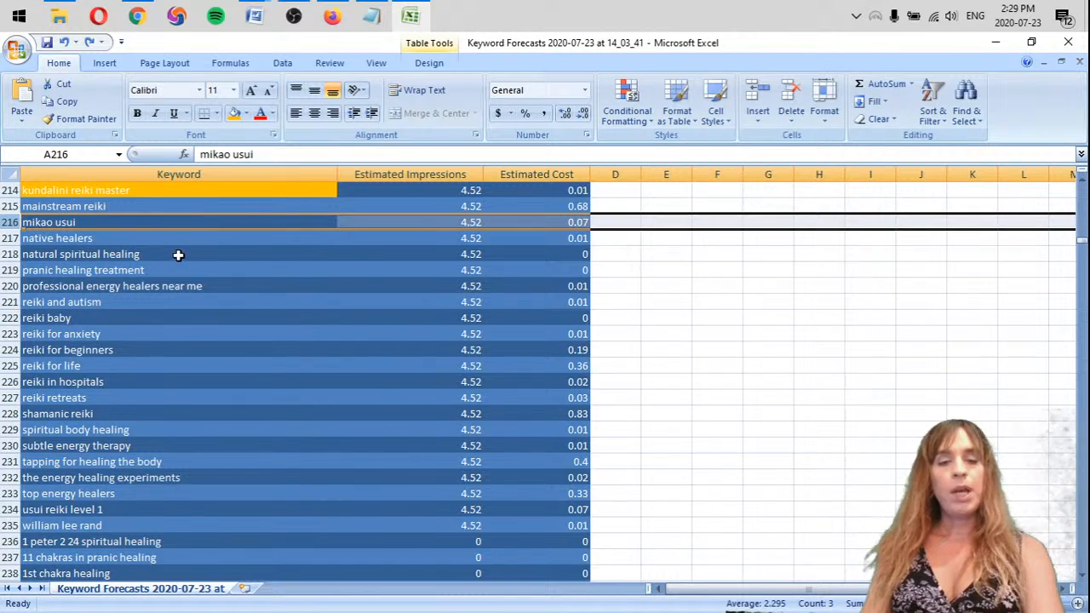
key("ctrl+y")
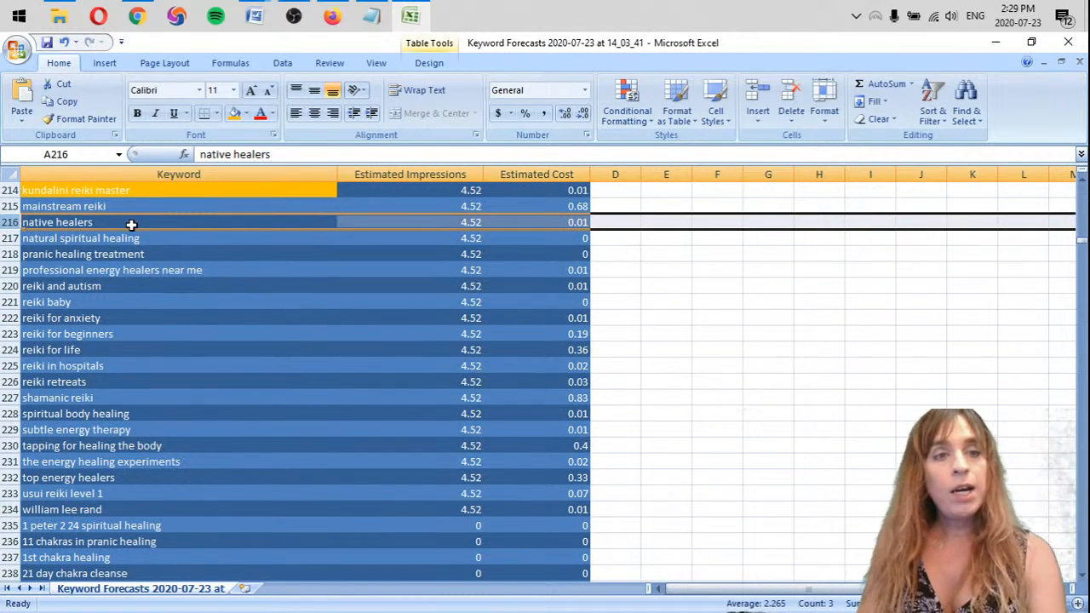
right_click(12, 223)
key("d")
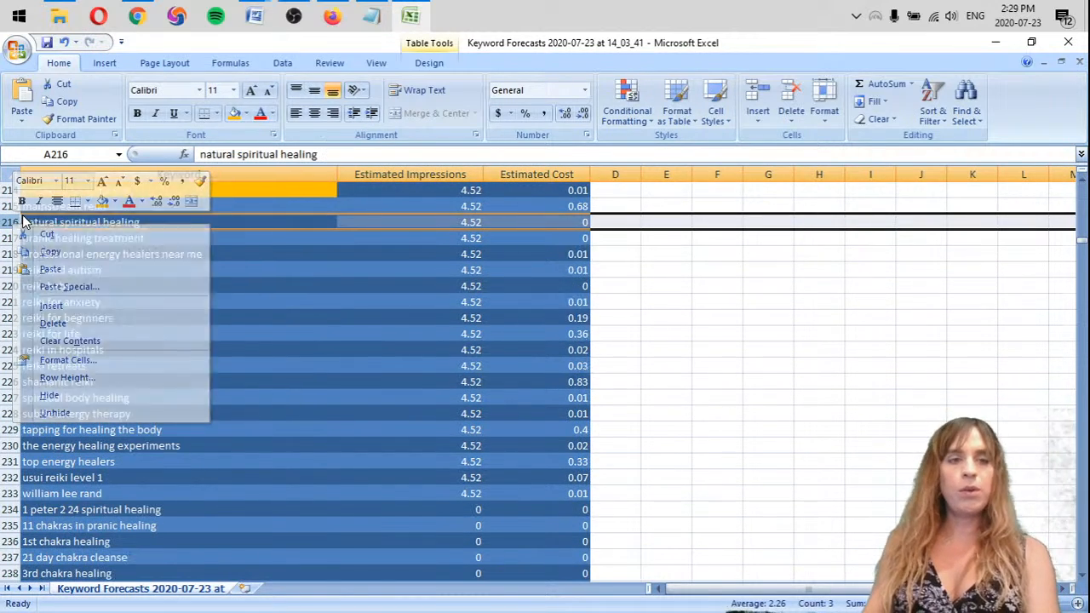
Highlight "pranic healing treatment" with the orange fill and "professional energy healers near me" with the standard light green fill
left_click(169, 223)
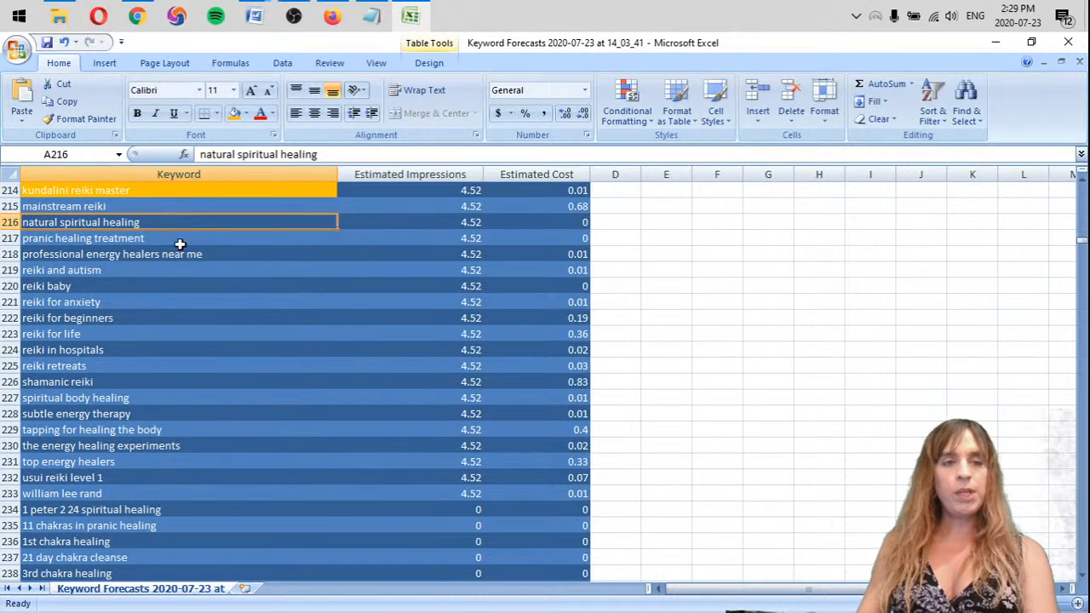
left_click(181, 252)
left_click(175, 239)
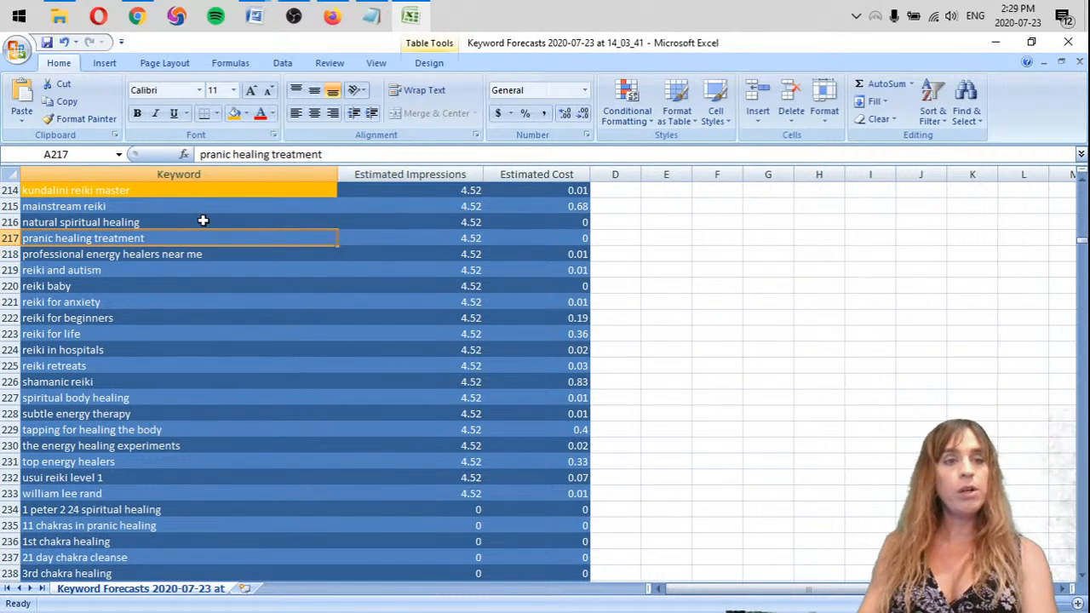
left_click(234, 114)
left_click(166, 253)
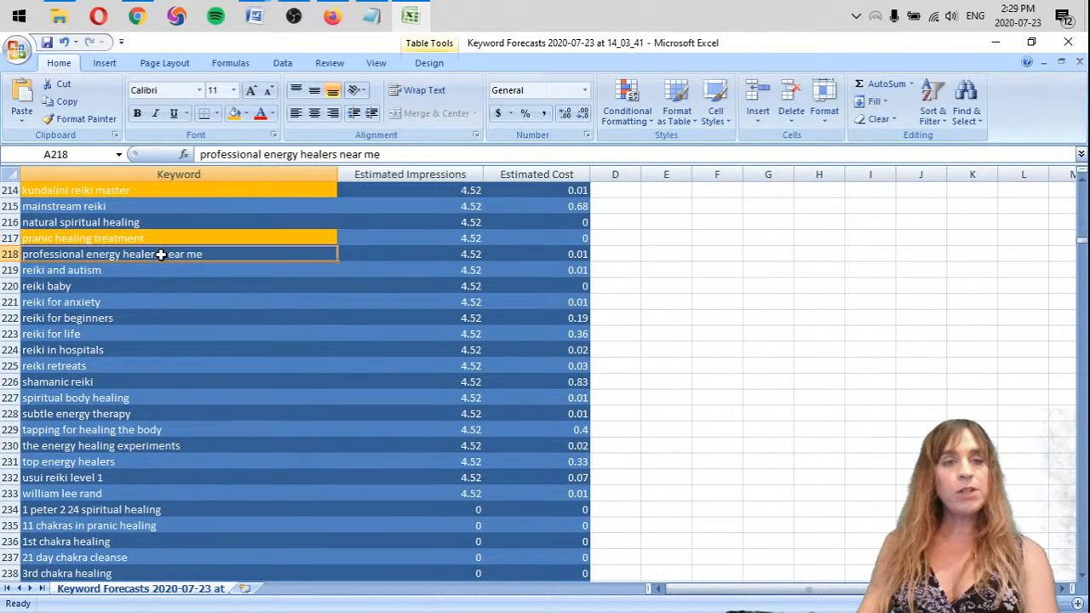
left_click(244, 114)
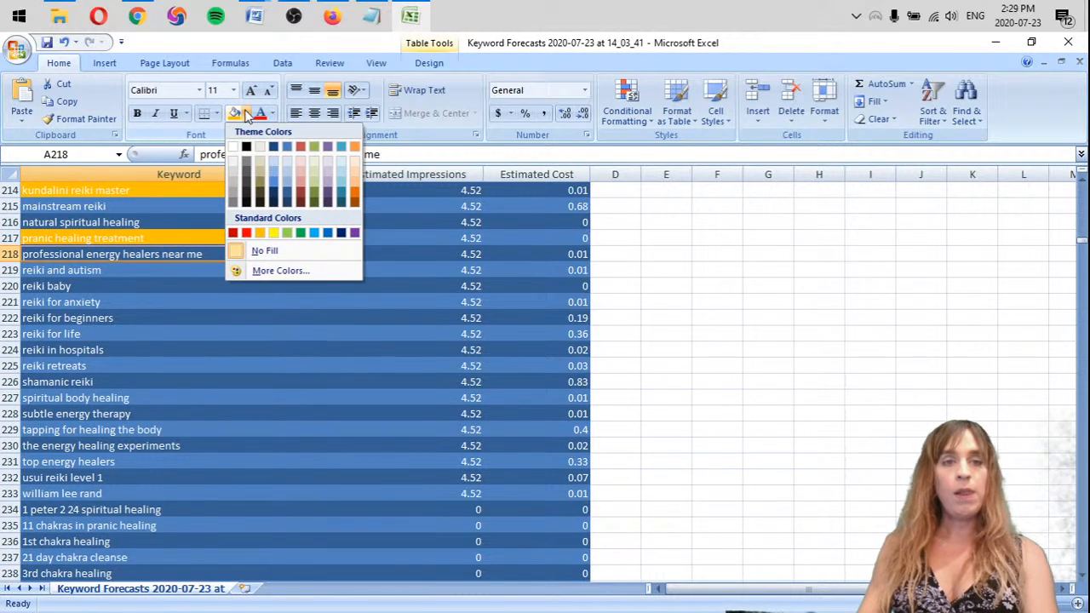
left_click(288, 234)
Delete the rows of the keywords "reiki in hospitals", "reiki retreats" and "shamanic reiki"
left_click(121, 274)
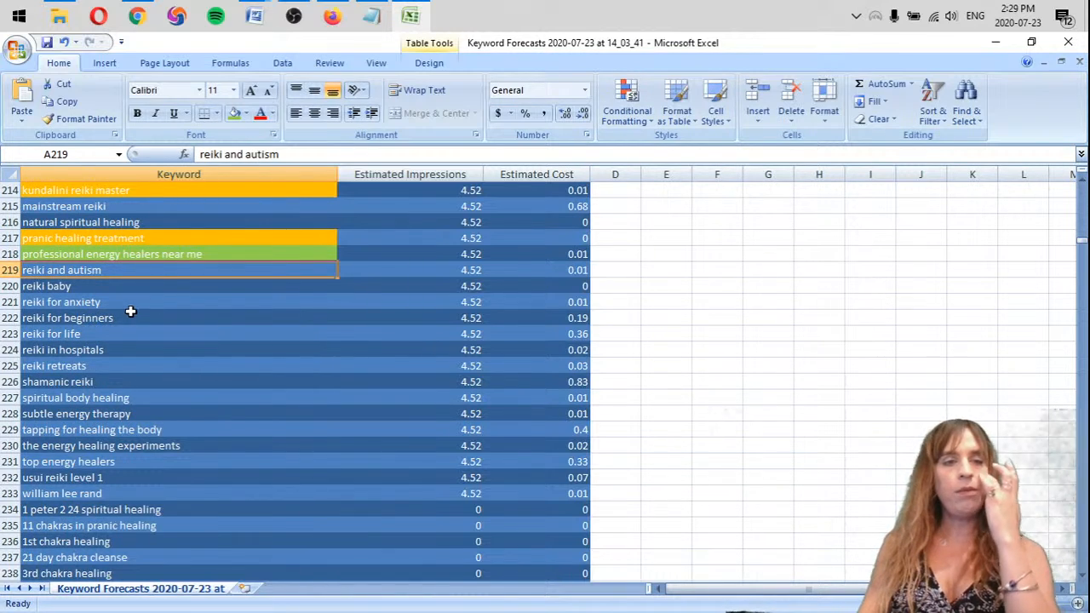
left_click(83, 350)
right_click(9, 351)
left_click(44, 453)
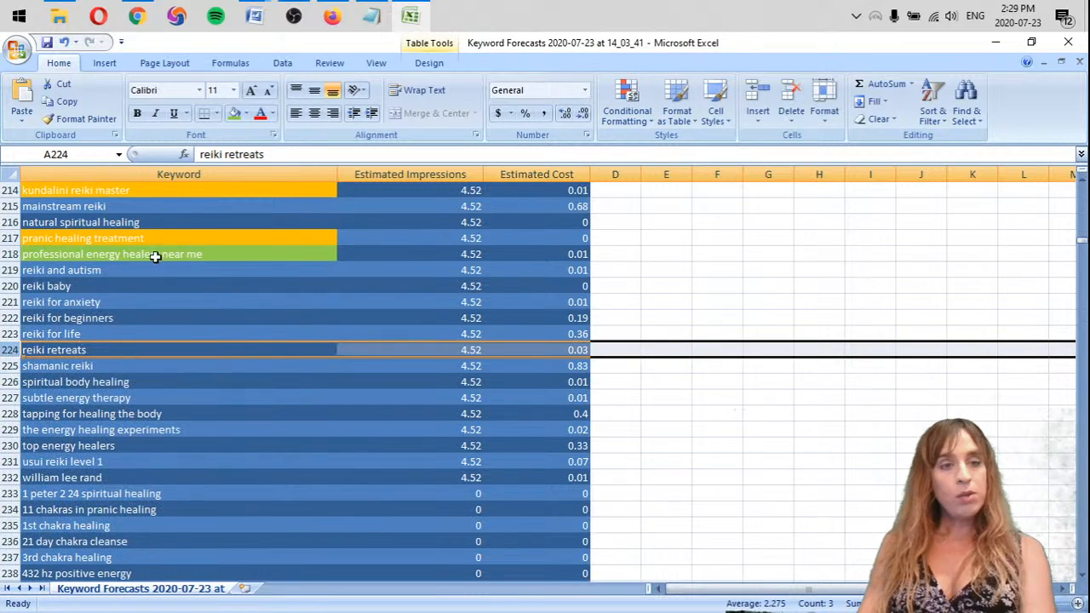
left_click_drag(5, 355, 4, 366)
right_click(6, 367)
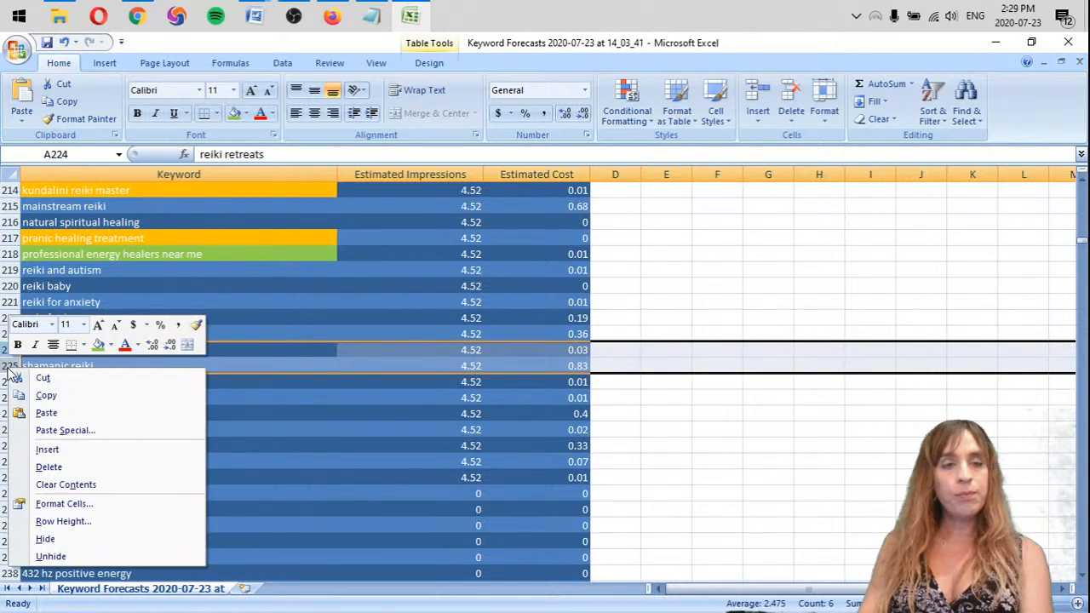
left_click(44, 467)
Highlight the keyword "subtle energy therapy" with the standard orange fill
left_click(126, 365)
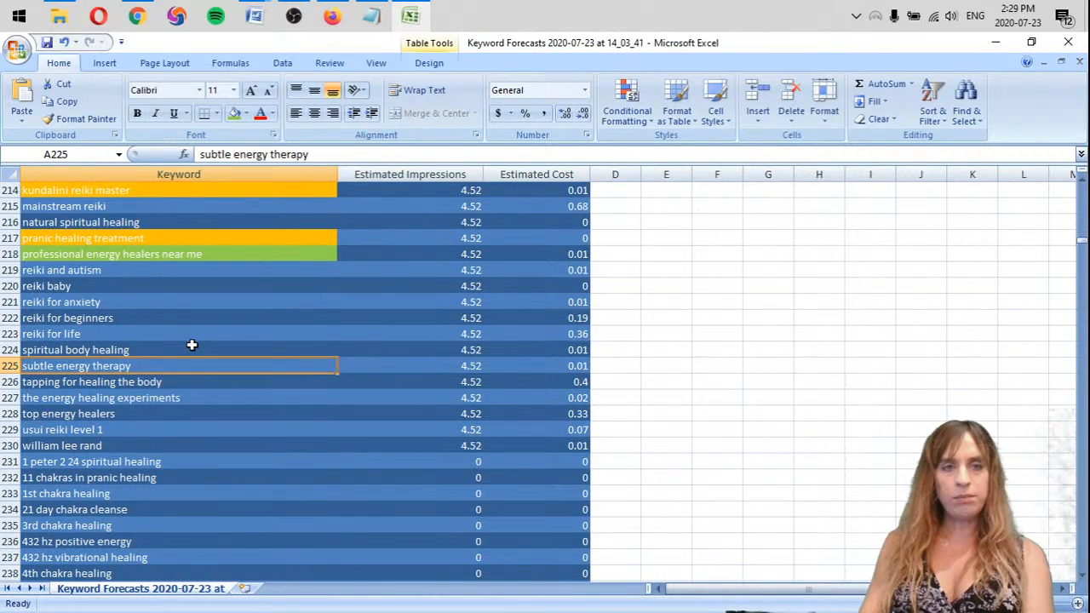
left_click(246, 113)
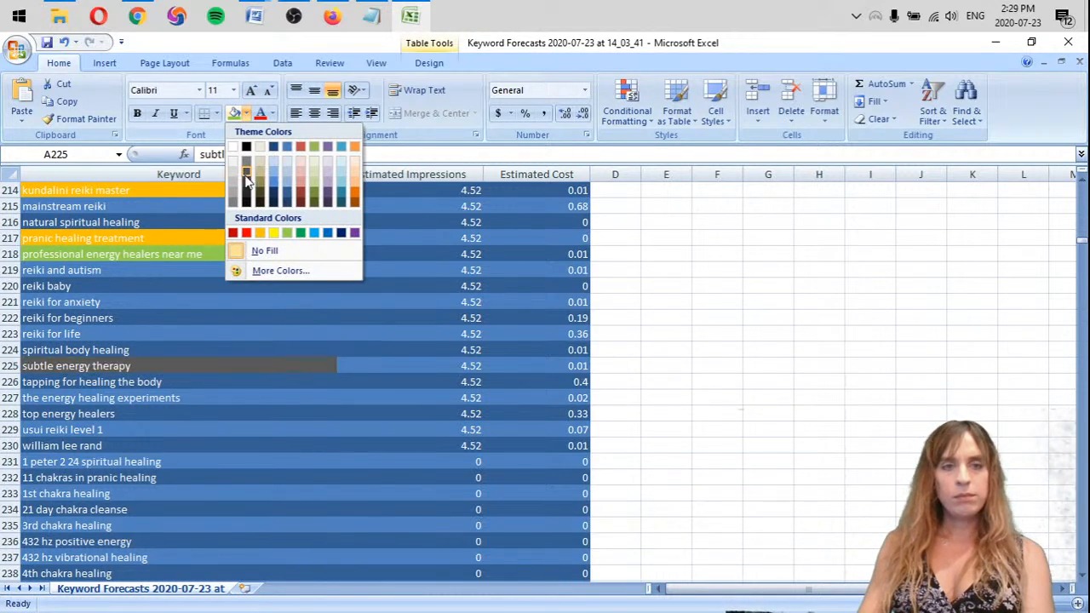
left_click(260, 233)
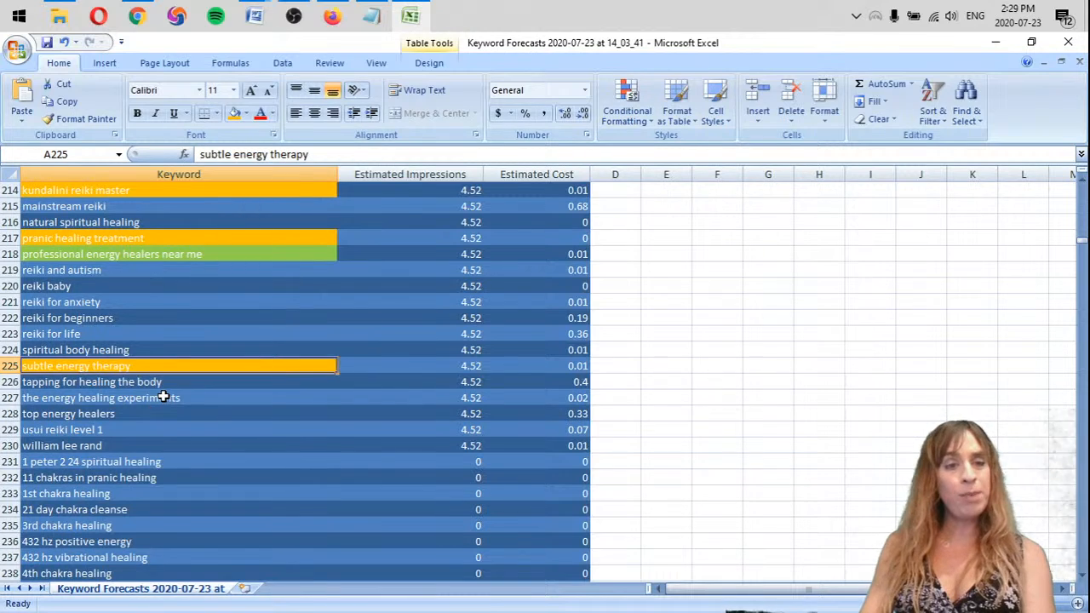
Delete the rows of the keywords "the energy healing experiments", "usui reiki level 1" and "william lee rand"
left_click(164, 397)
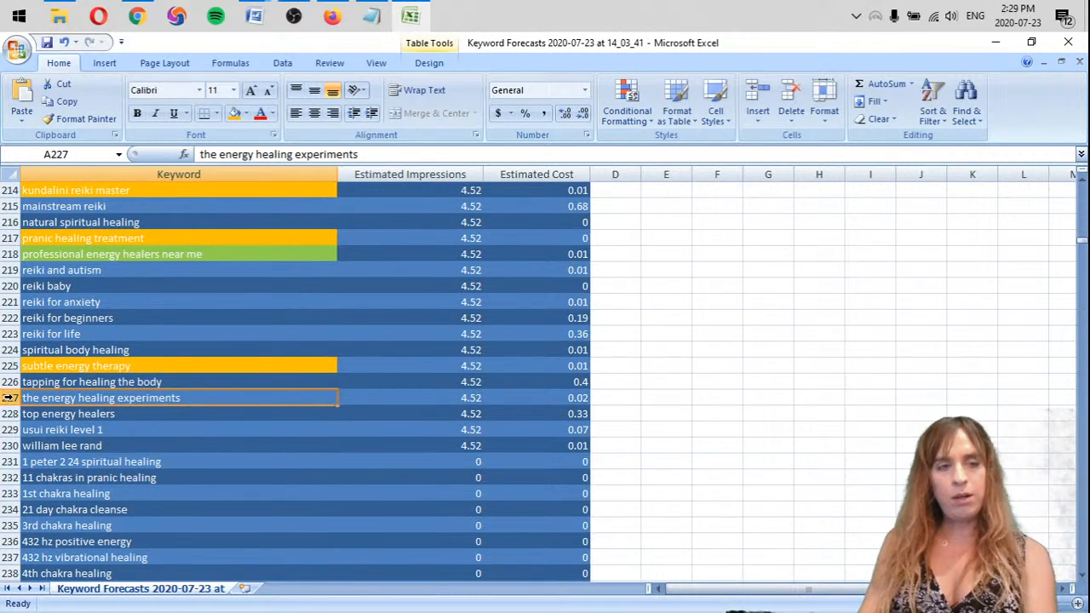
left_click(10, 398)
right_click(10, 398)
left_click(38, 498)
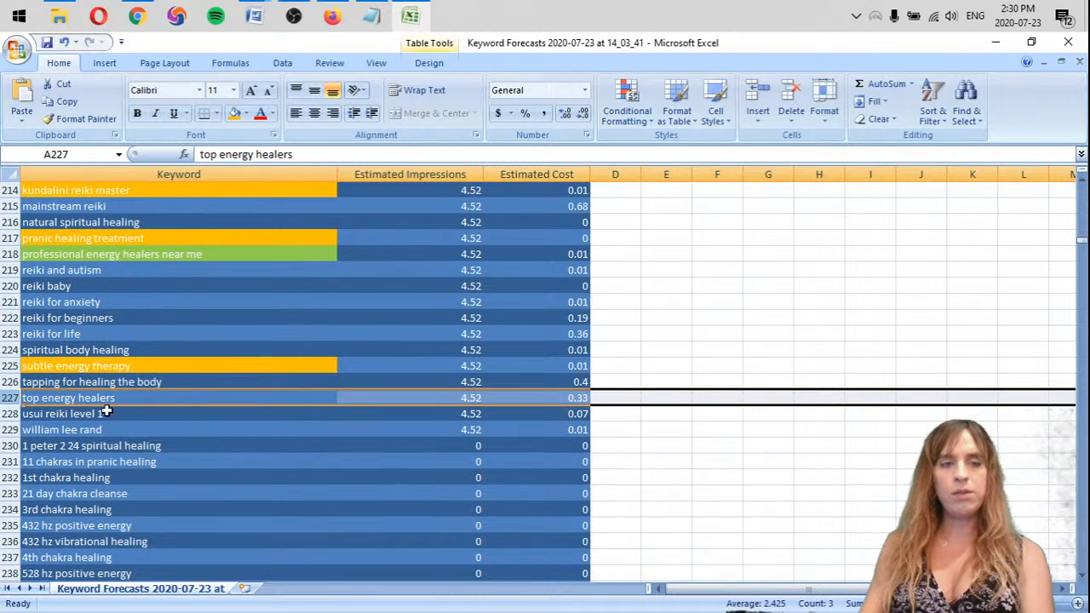
left_click(79, 414)
key("d")
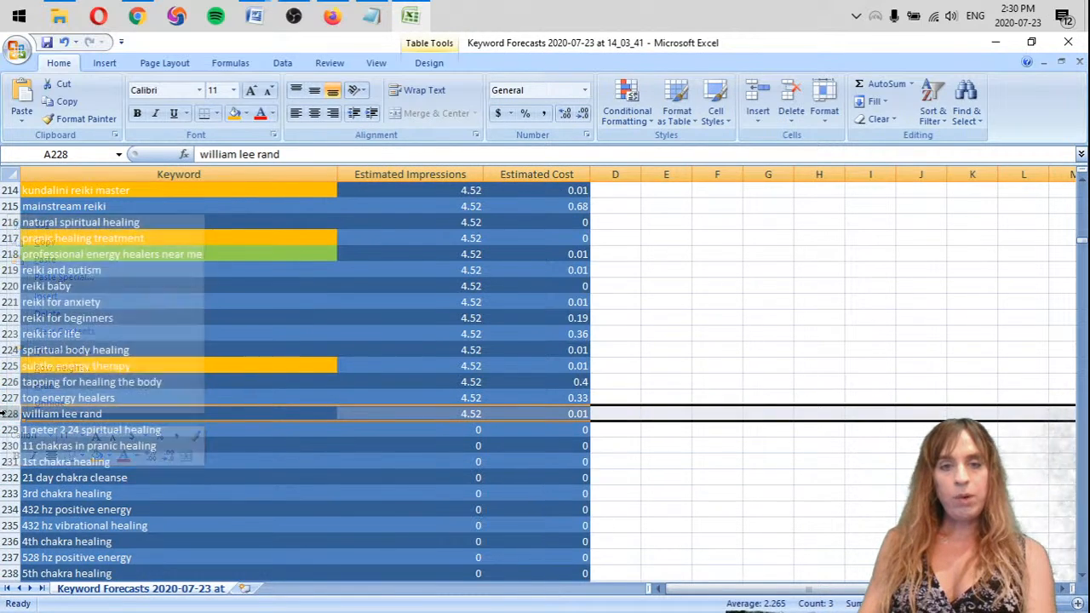
right_click(9, 416)
key("d")
Review the keywords around and below "top energy healers", comparing their estimated impressions and relevance to the client
left_click(195, 401)
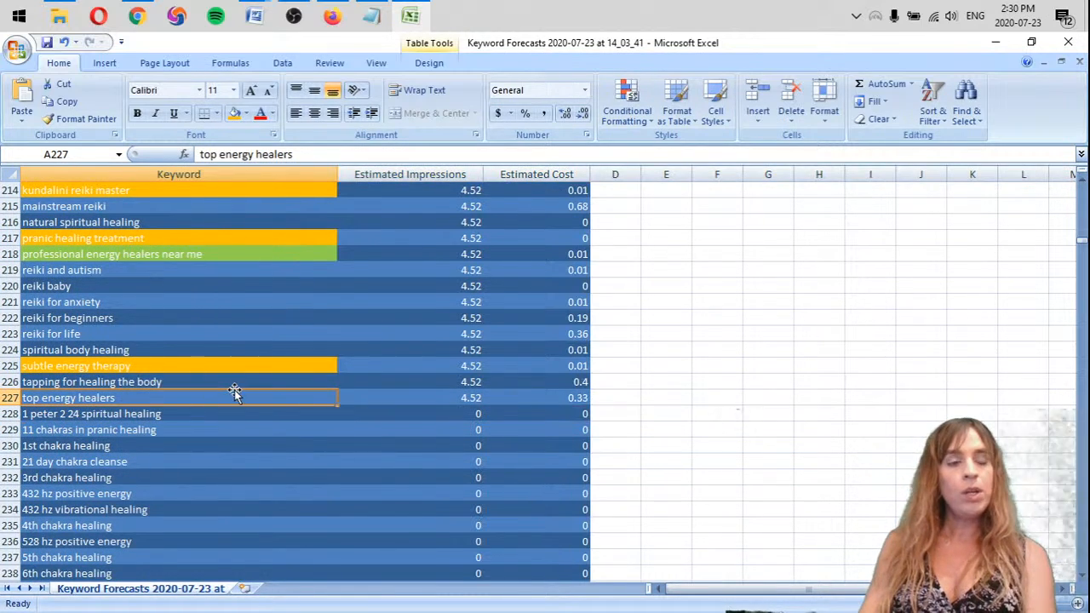
left_click(185, 383)
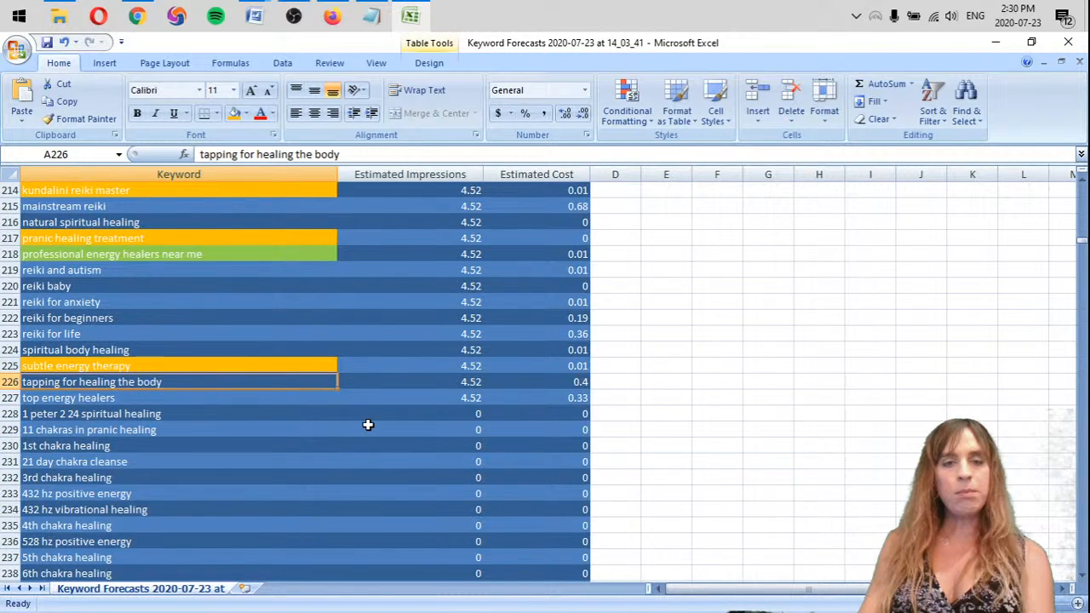
scroll(456, 437, "down", 14)
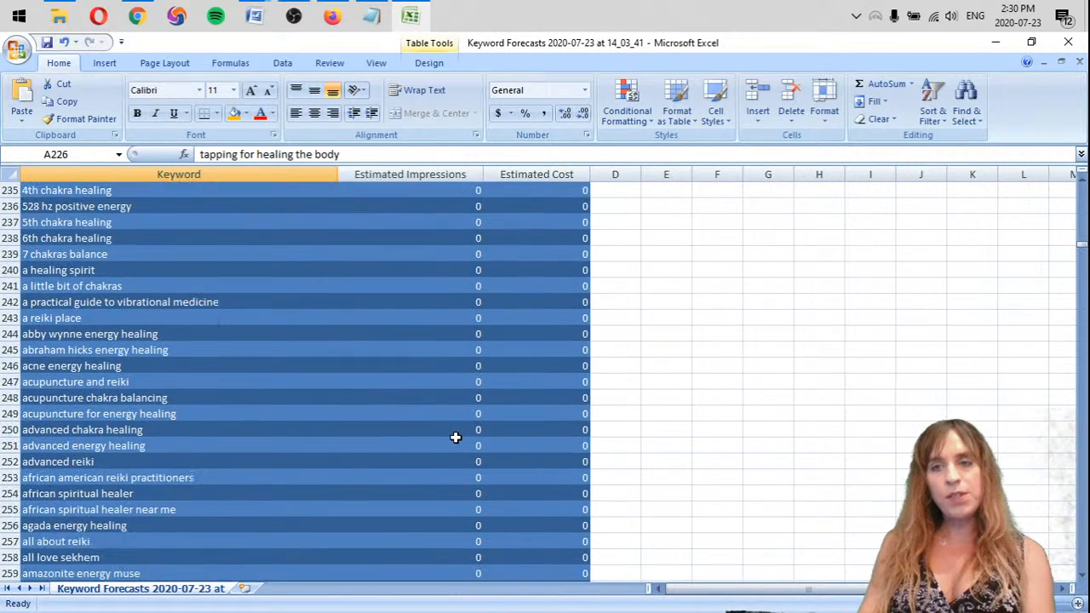
scroll(448, 443, "up", 6)
scroll(448, 443, "up", 7)
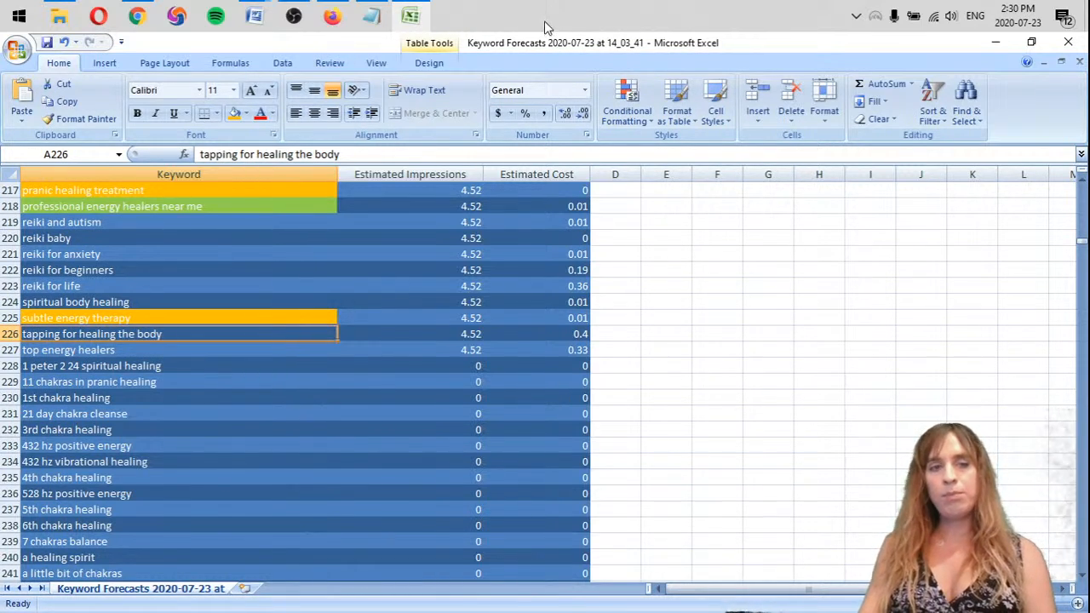
left_click(438, 362)
left_click(363, 349)
left_click(109, 354)
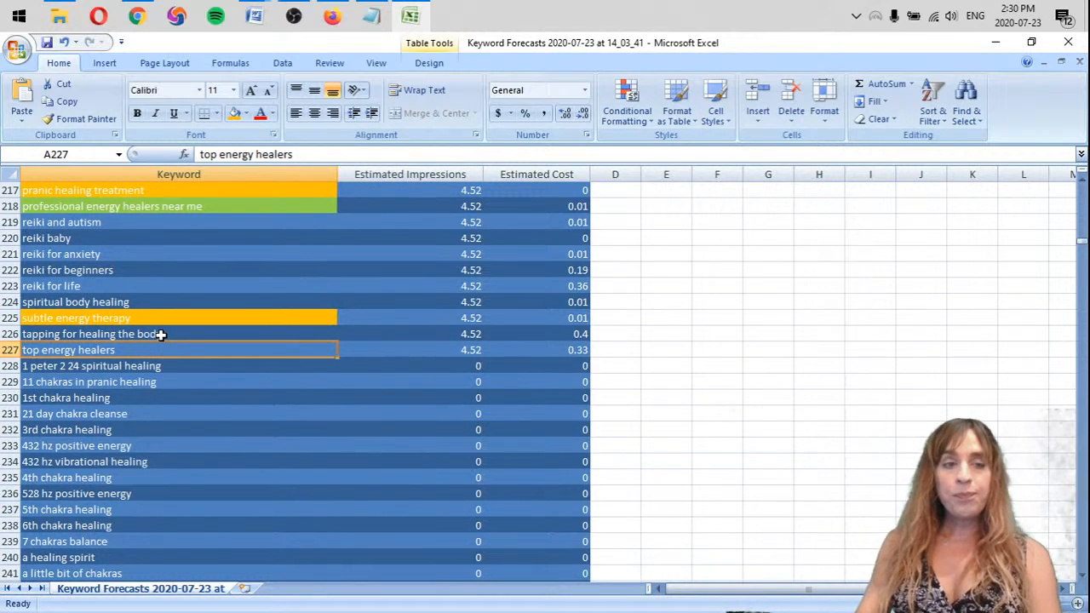
left_click(441, 372)
left_click(200, 373)
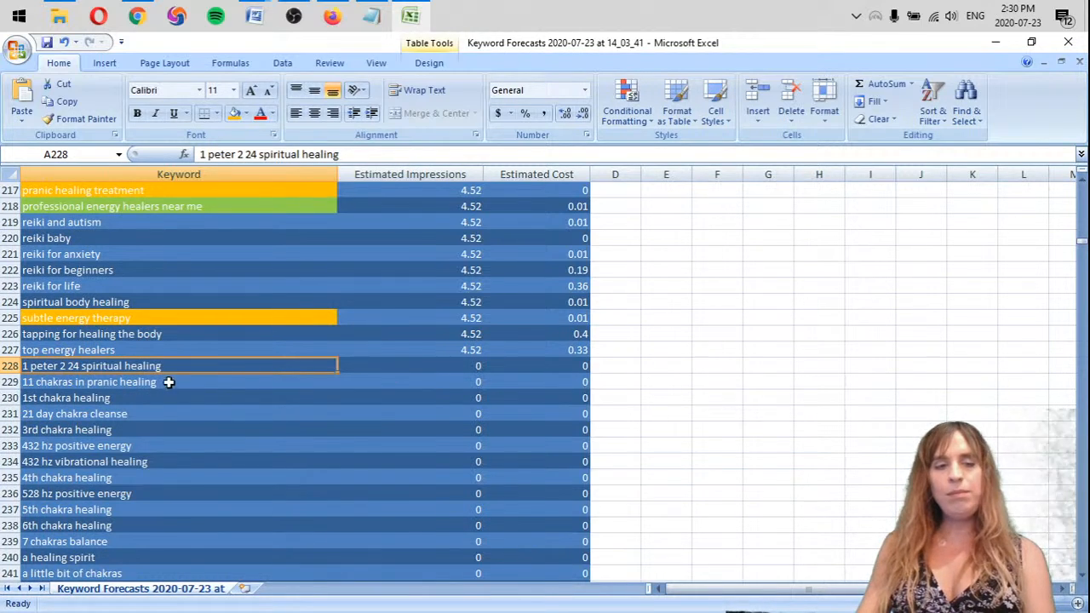
scroll(477, 375, "down", 13)
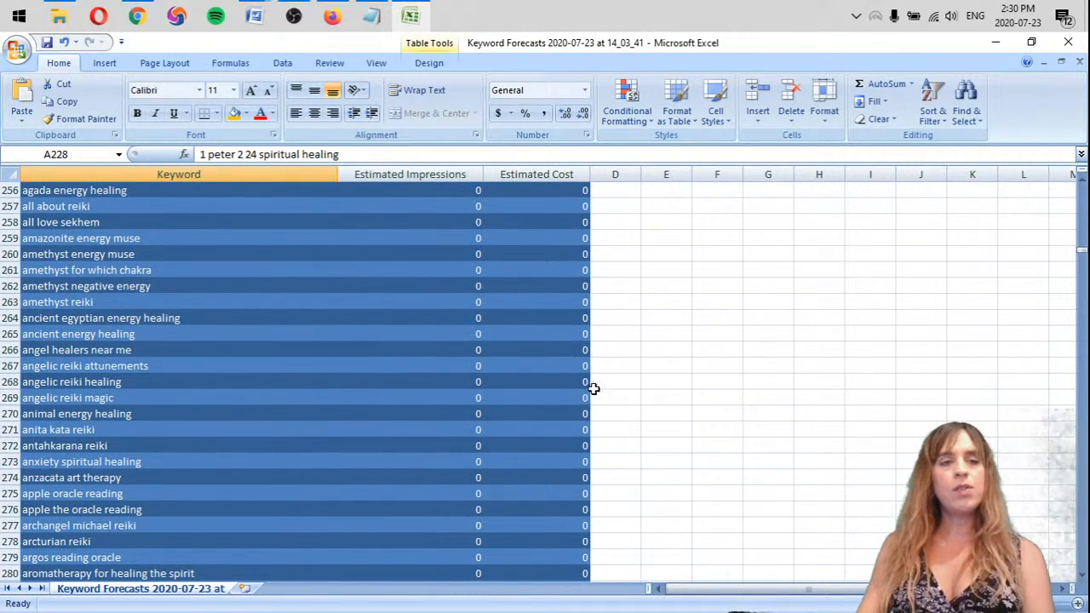
left_click(182, 318)
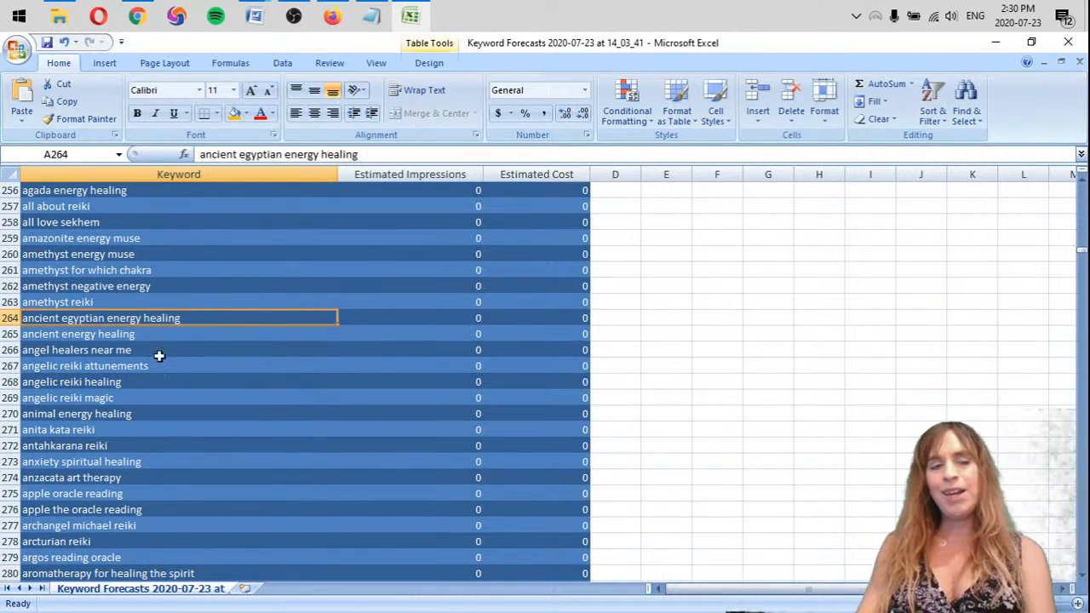
scroll(214, 485, "up", 11)
scroll(203, 429, "up", 4)
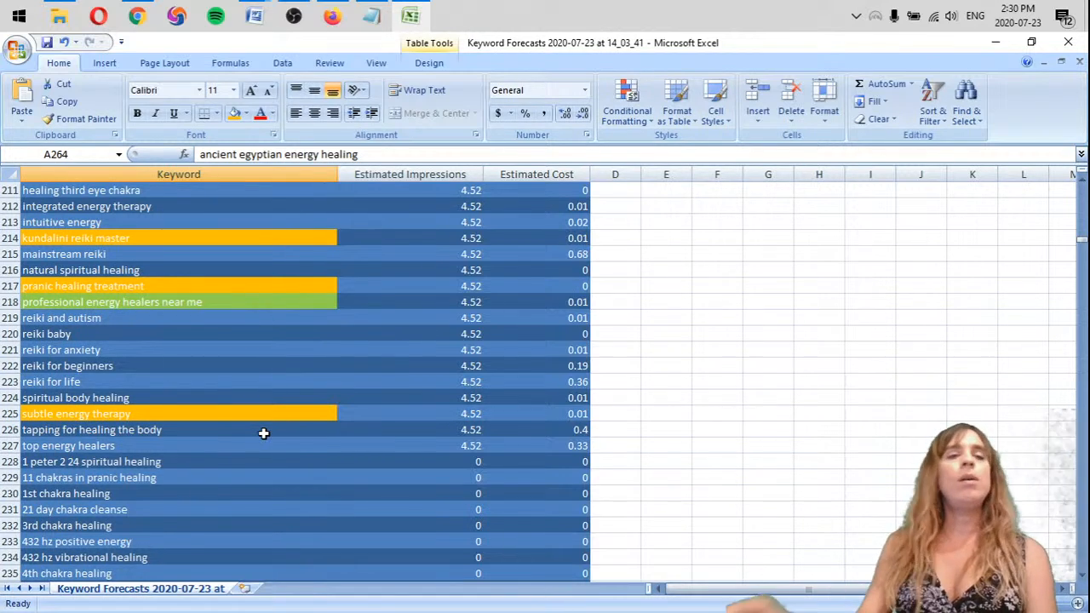
left_click(150, 462)
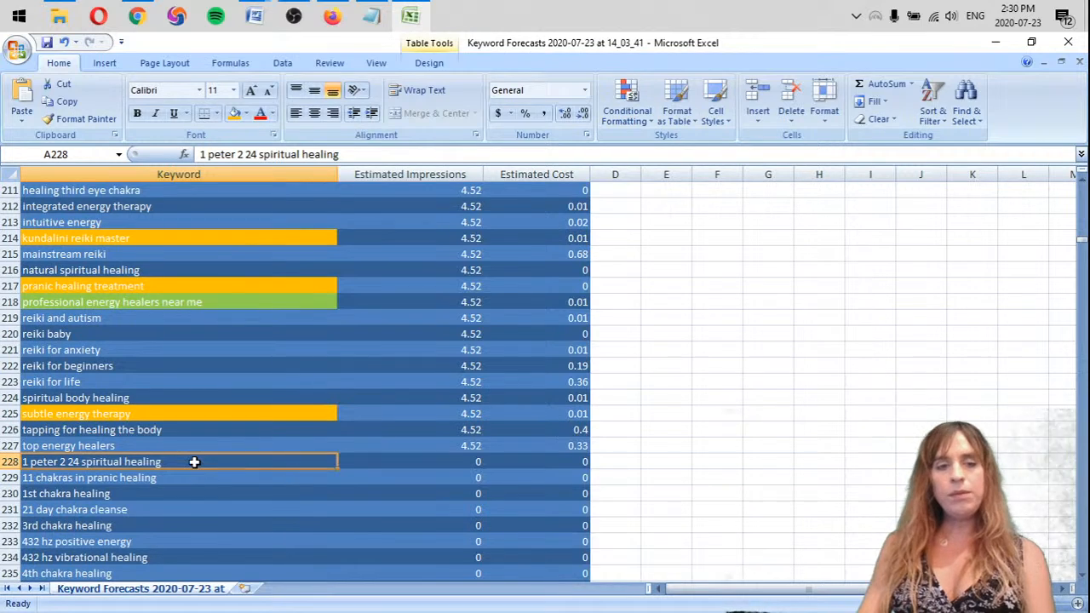
left_click(286, 476)
left_click(380, 459)
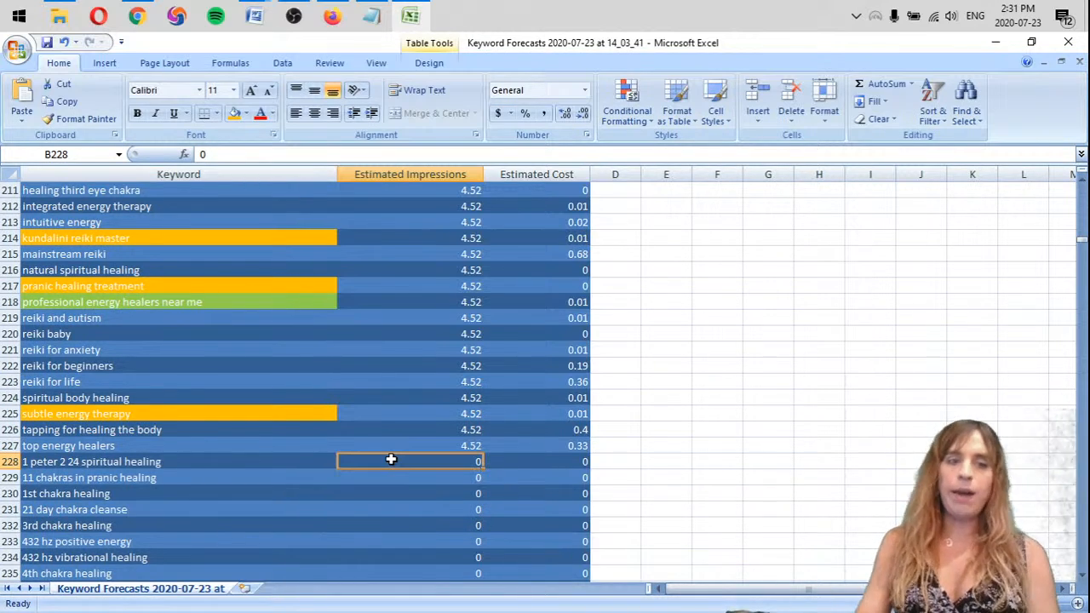
left_click(140, 510)
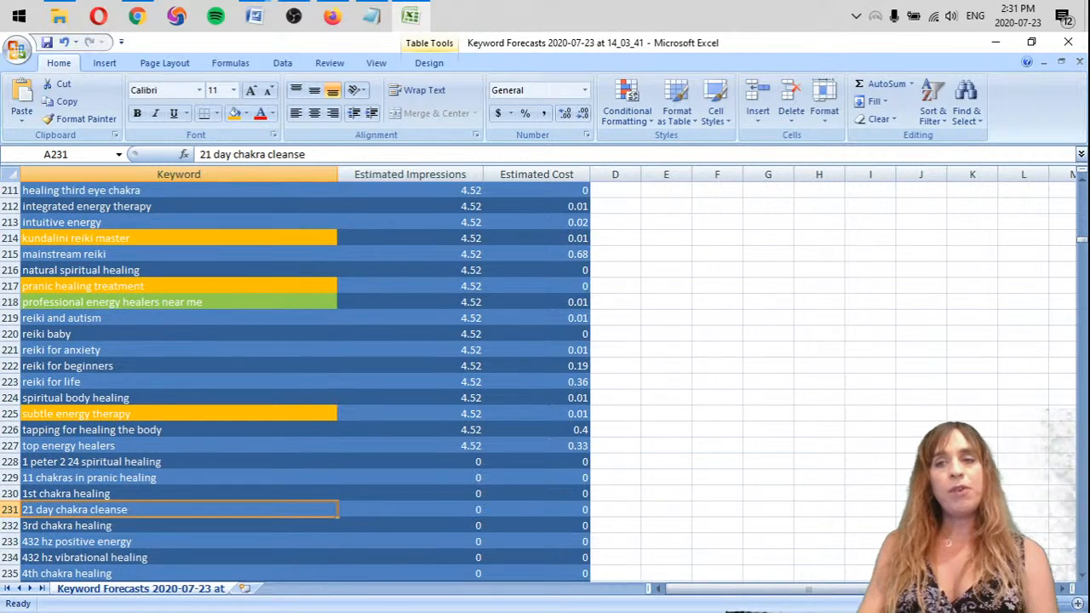
Examine the keywords around "top energy healers", comparing the estimated impressions and costs with those of the zero-impression rows below
left_click_drag(1083, 245, 1083, 185)
scroll(136, 463, "down", 20)
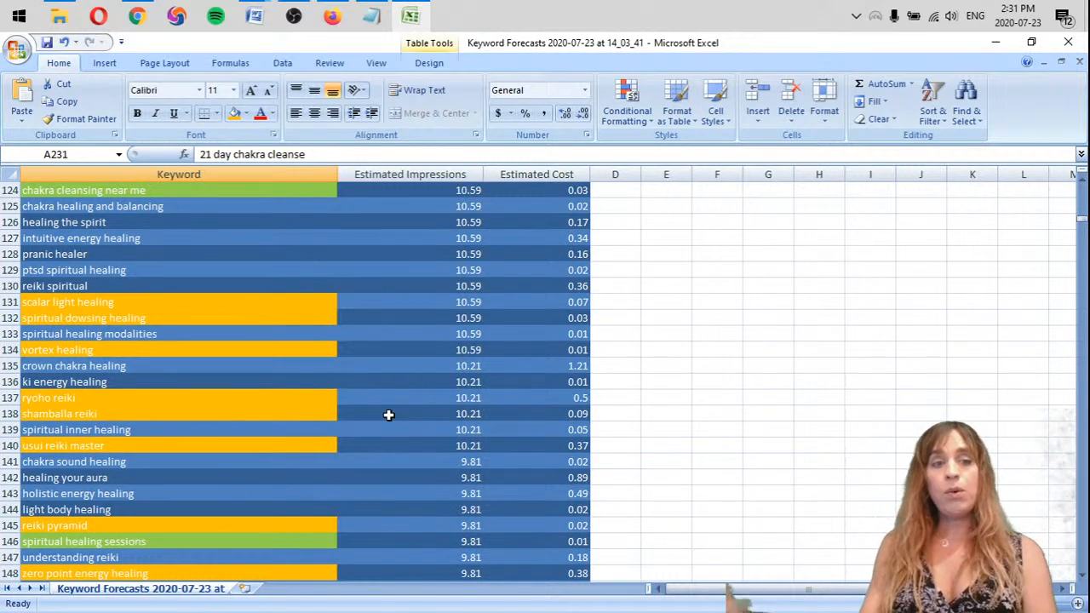
scroll(388, 415, "down", 20)
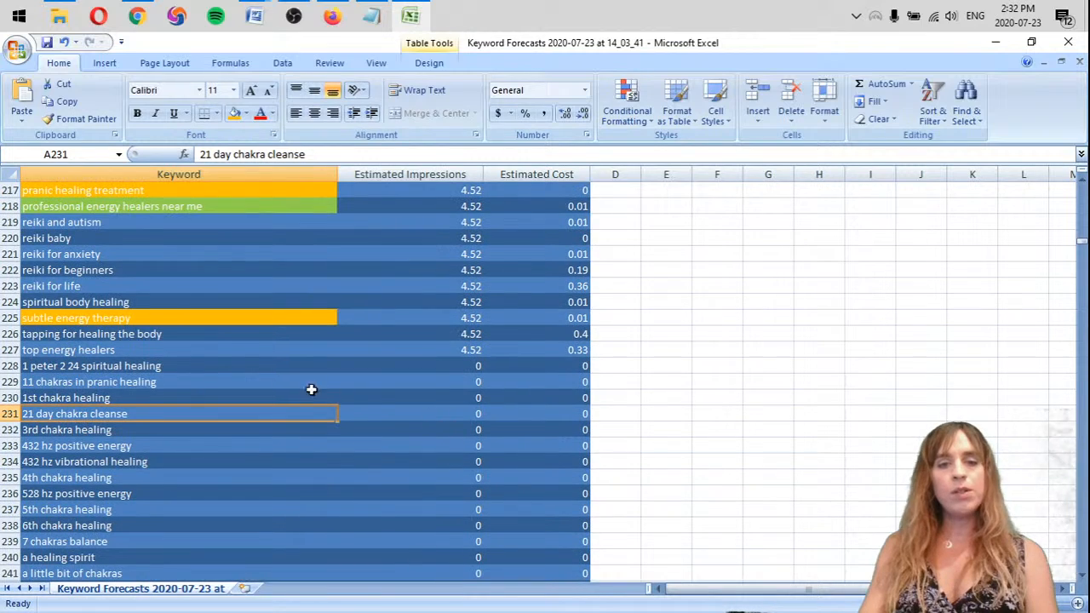
left_click(612, 379)
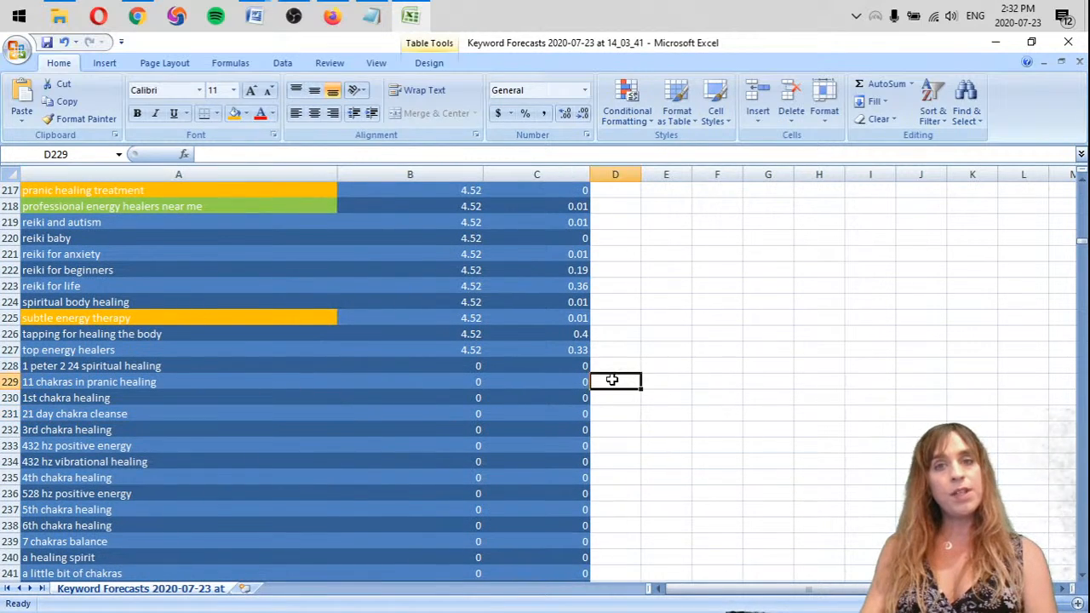
left_click(542, 365)
left_click(568, 349)
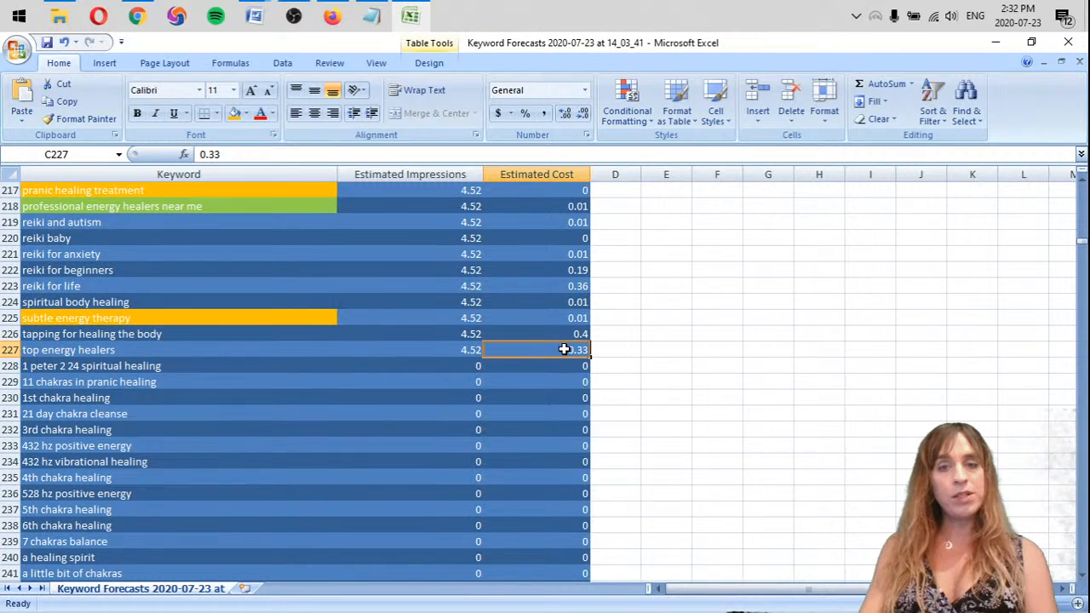
left_click(211, 431)
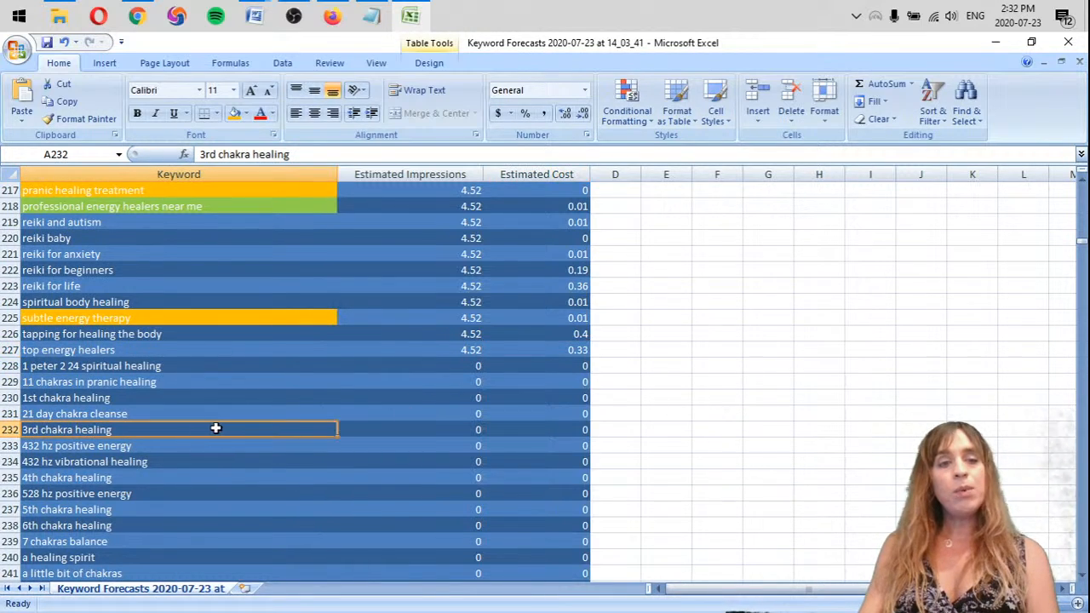
Add blank lines below the animal reiki question in the Notepad notes and review the zero-impression keywords against the client's services listed there
left_click(372, 16)
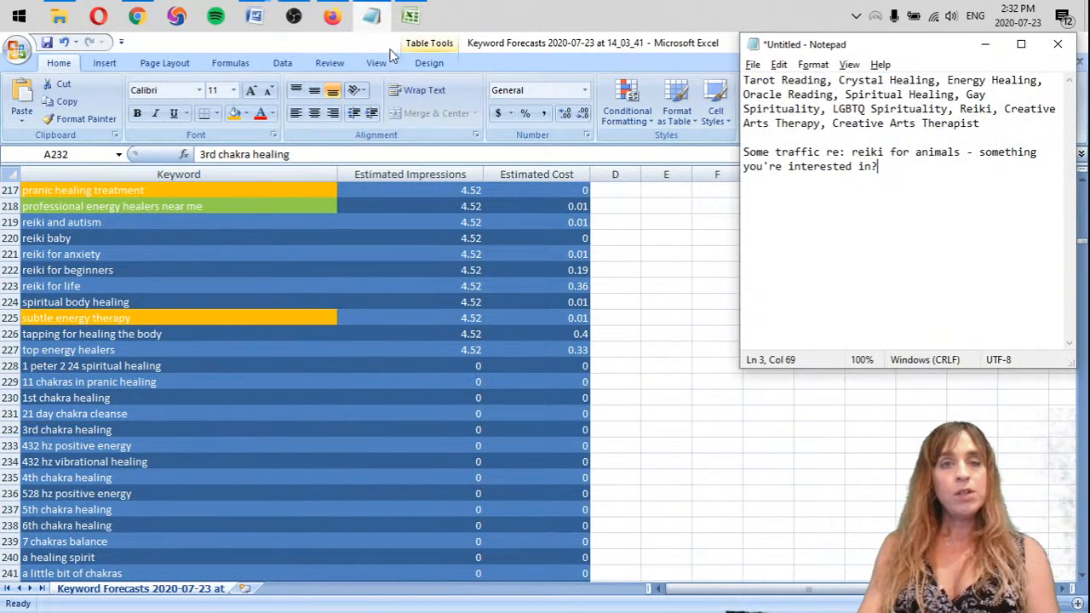
key("Return")
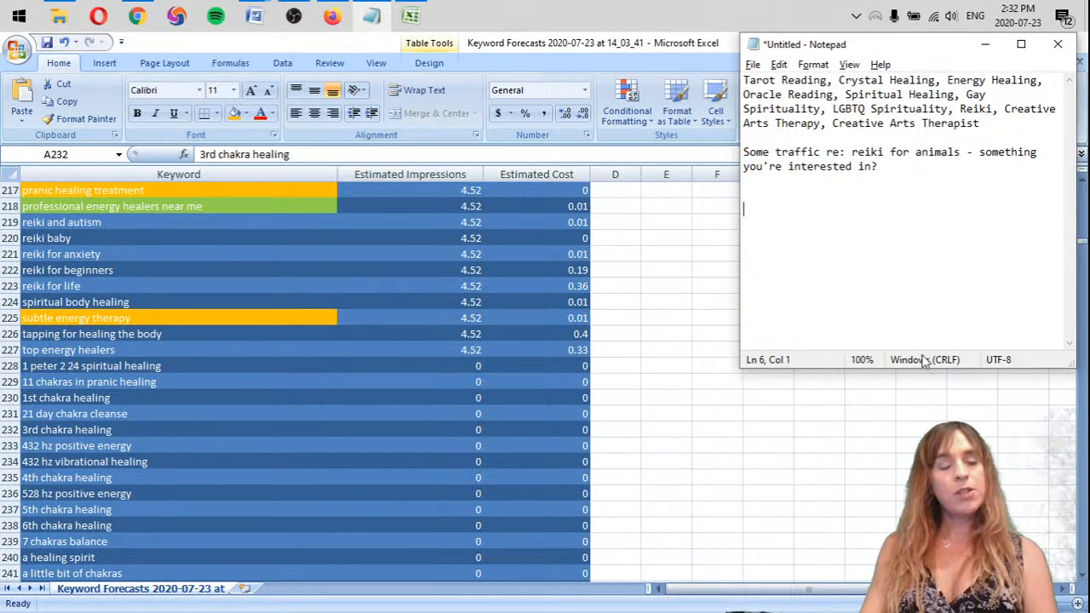
scroll(212, 401, "down", 8)
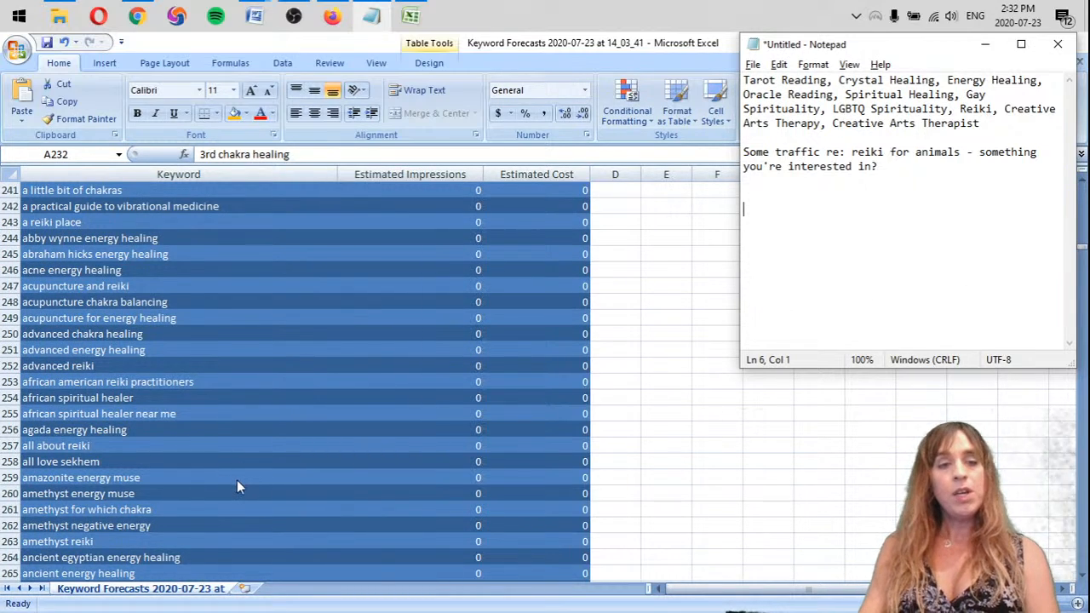
scroll(320, 413, "down", 8)
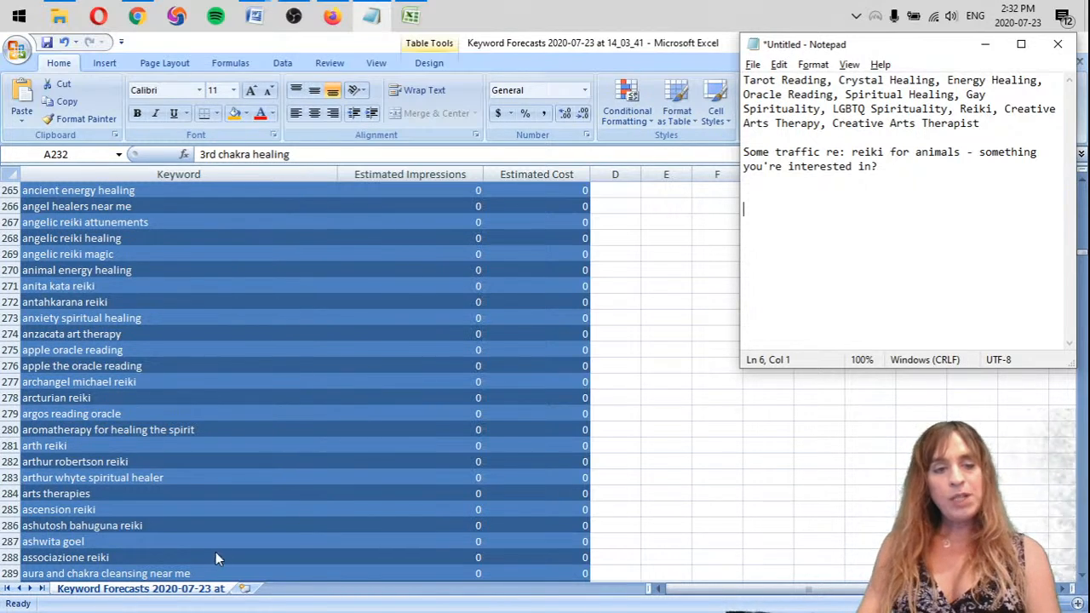
left_click(175, 427)
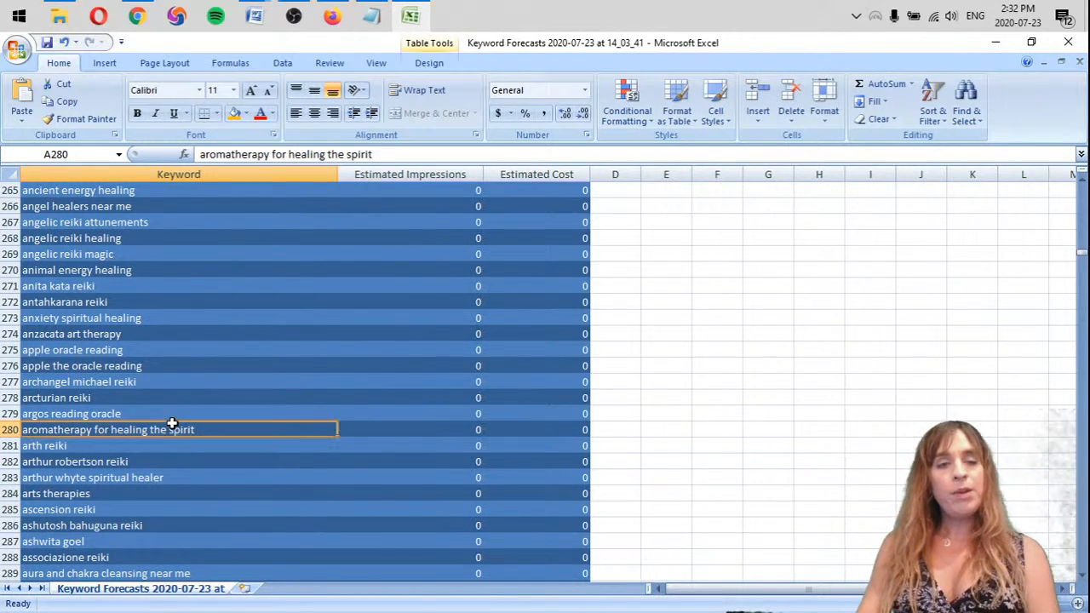
left_click(371, 15)
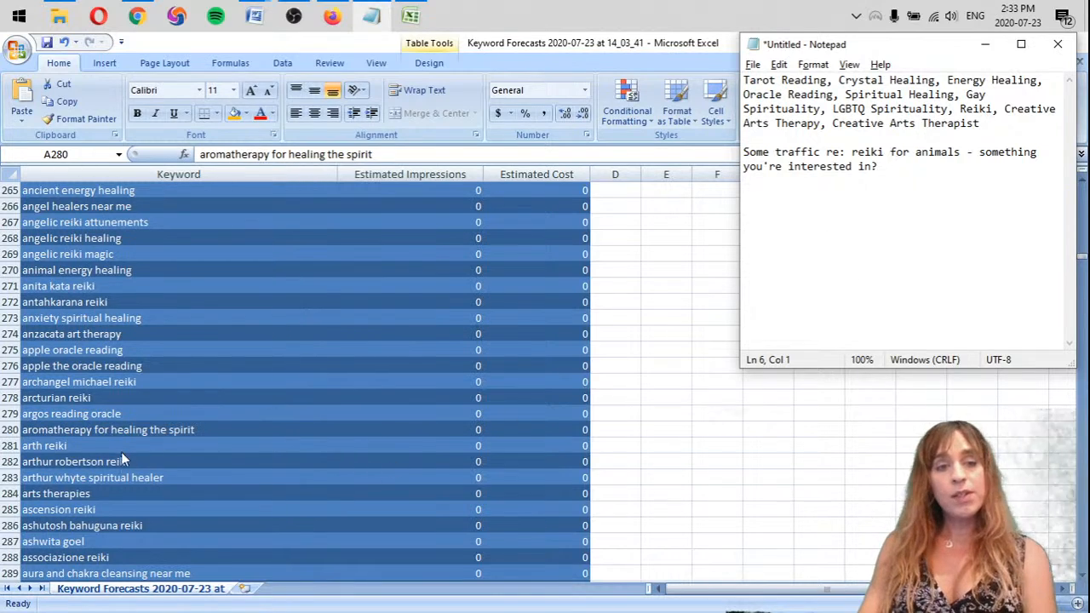
left_click(204, 430)
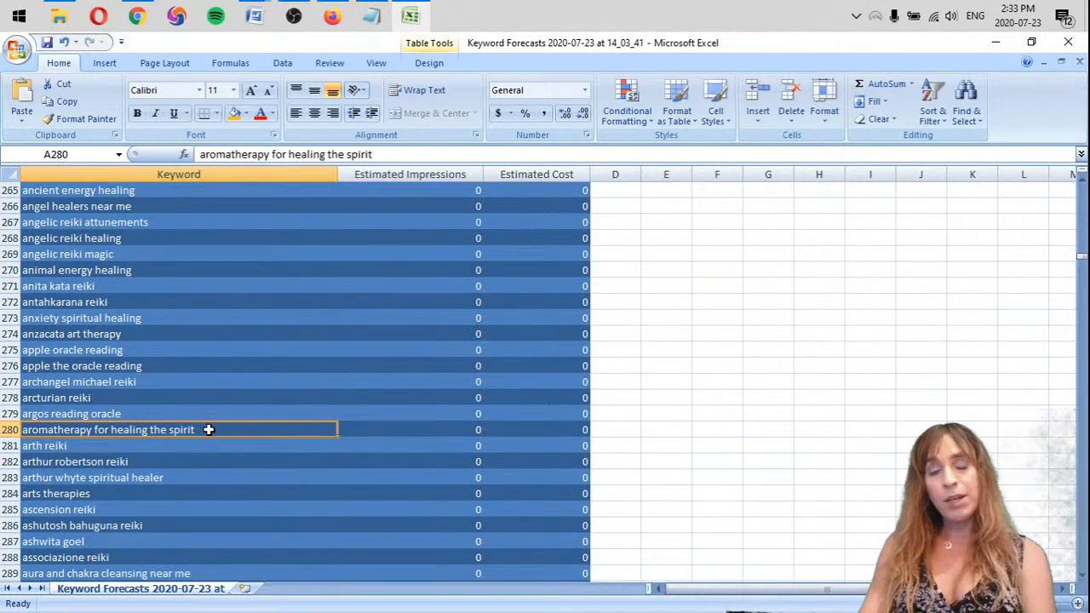
left_click(371, 16)
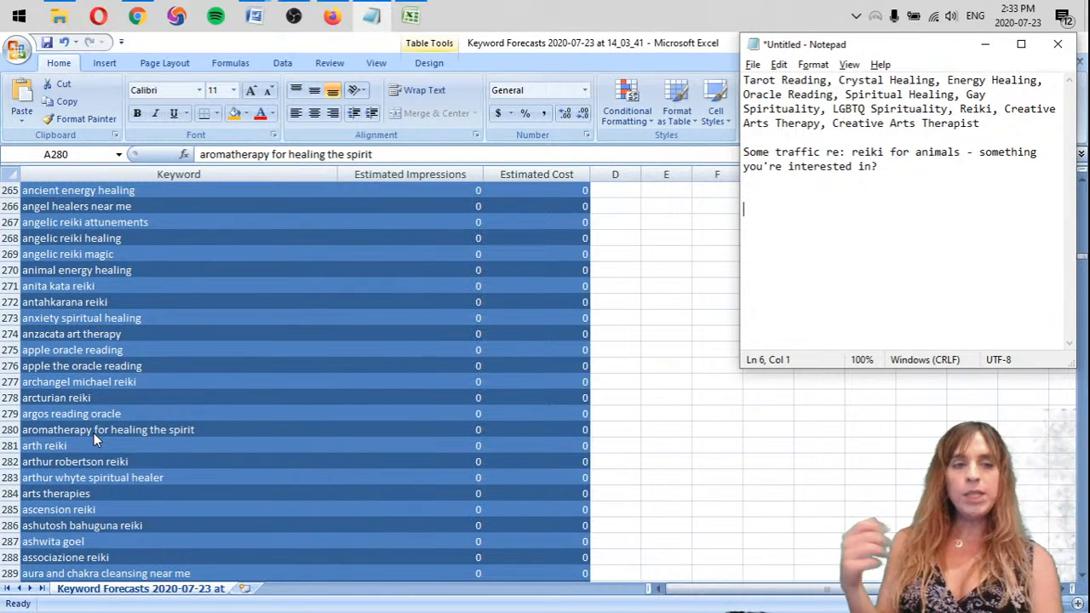
key("alt+Tab")
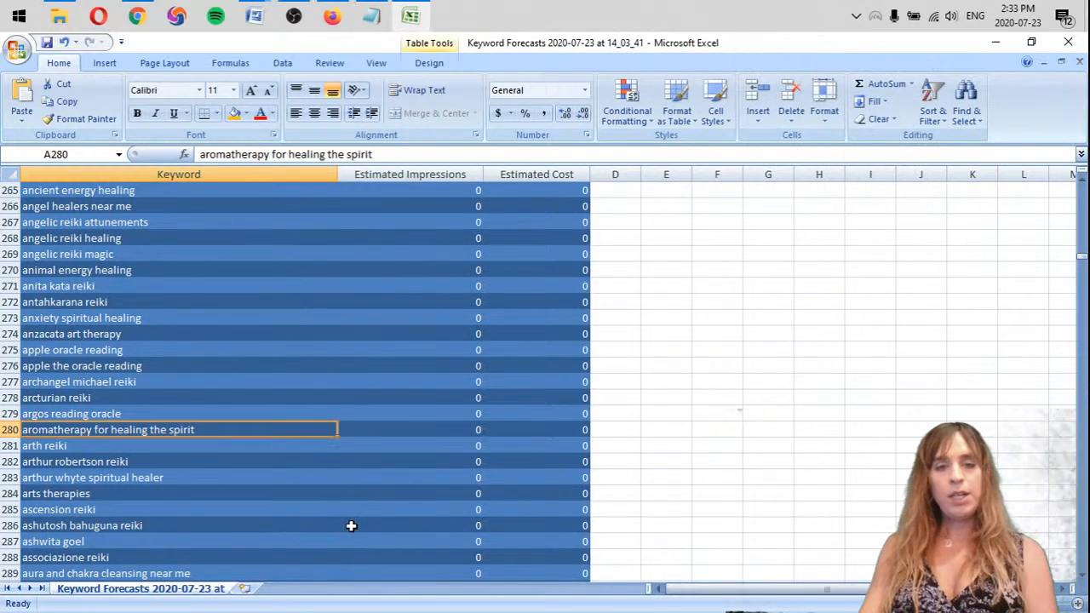
Sort the keyword table by Estimated Cost from largest to smallest
scroll(101, 259, "up", 20)
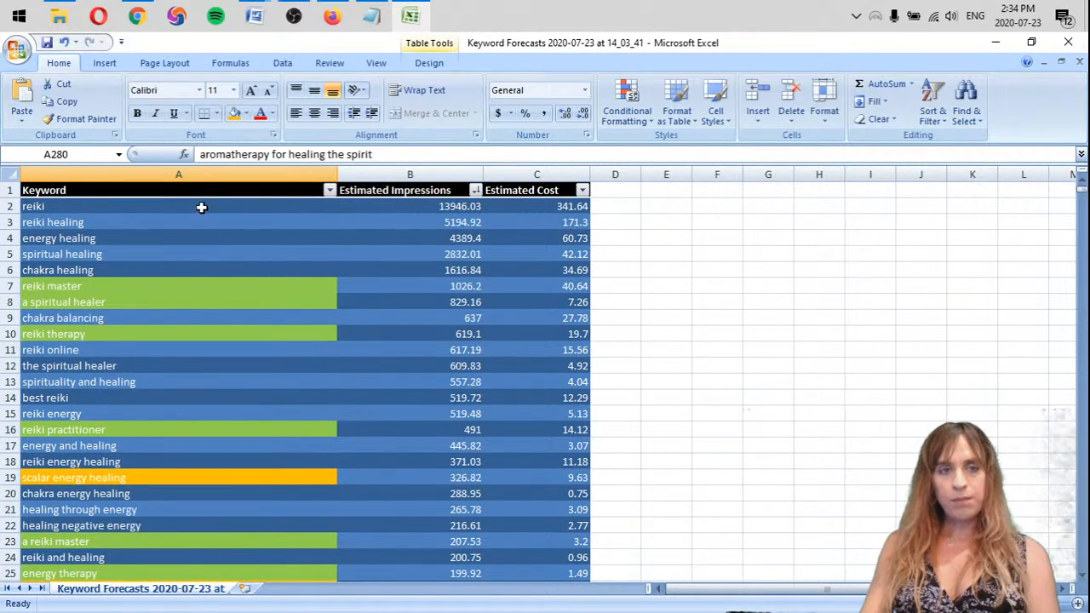
scroll(194, 374, "down", 14)
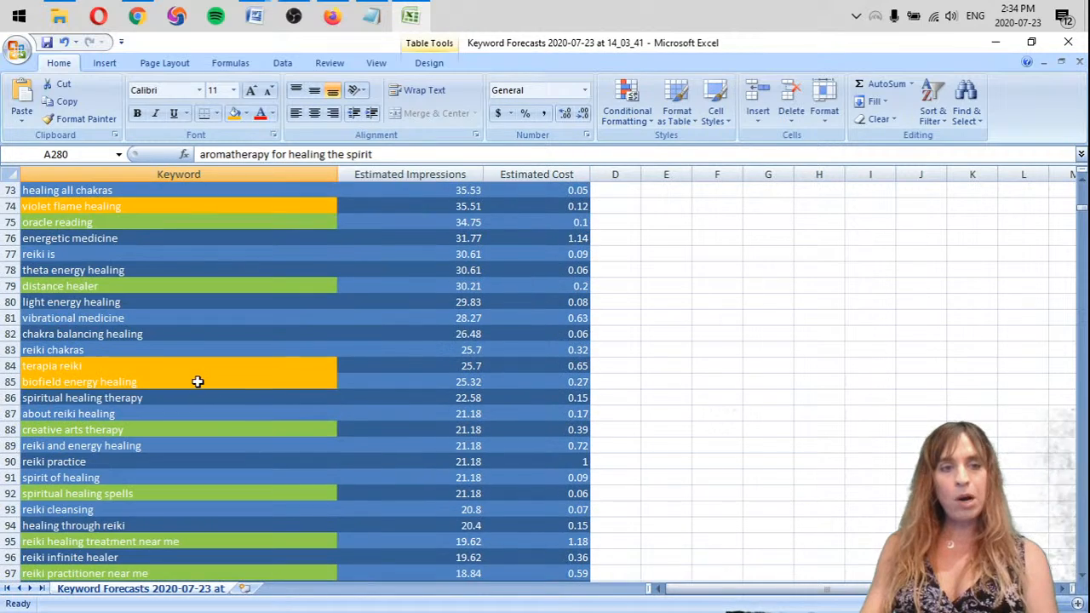
scroll(194, 357, "up", 14)
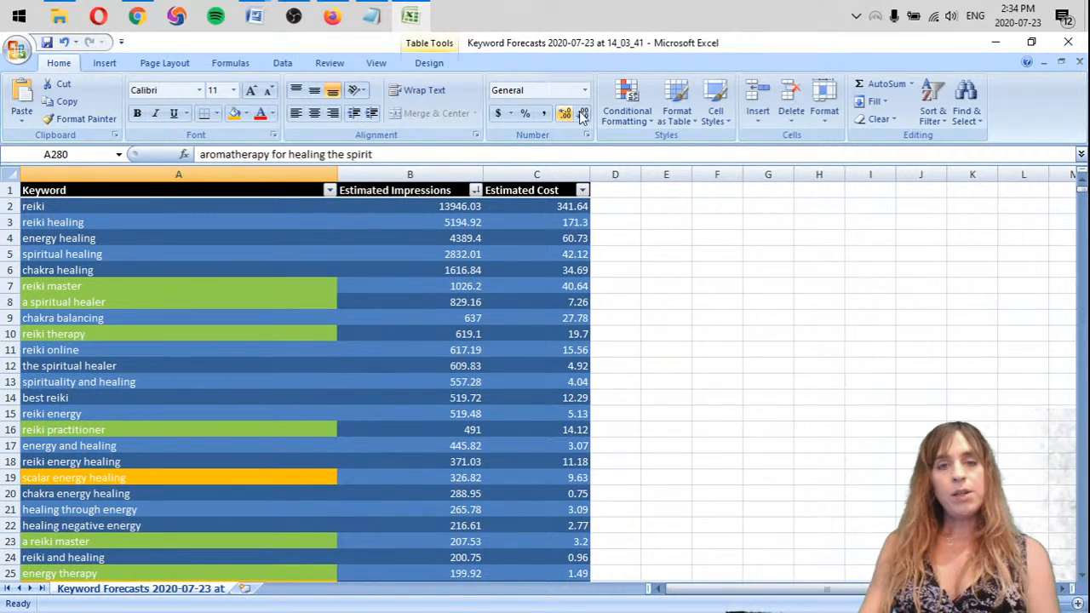
left_click(583, 191)
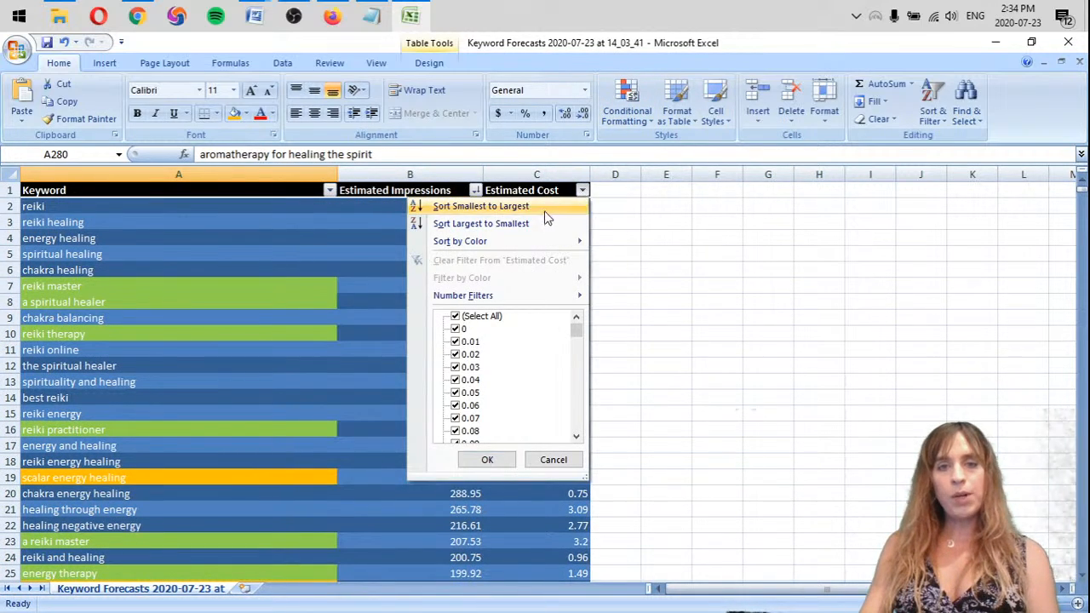
left_click(531, 224)
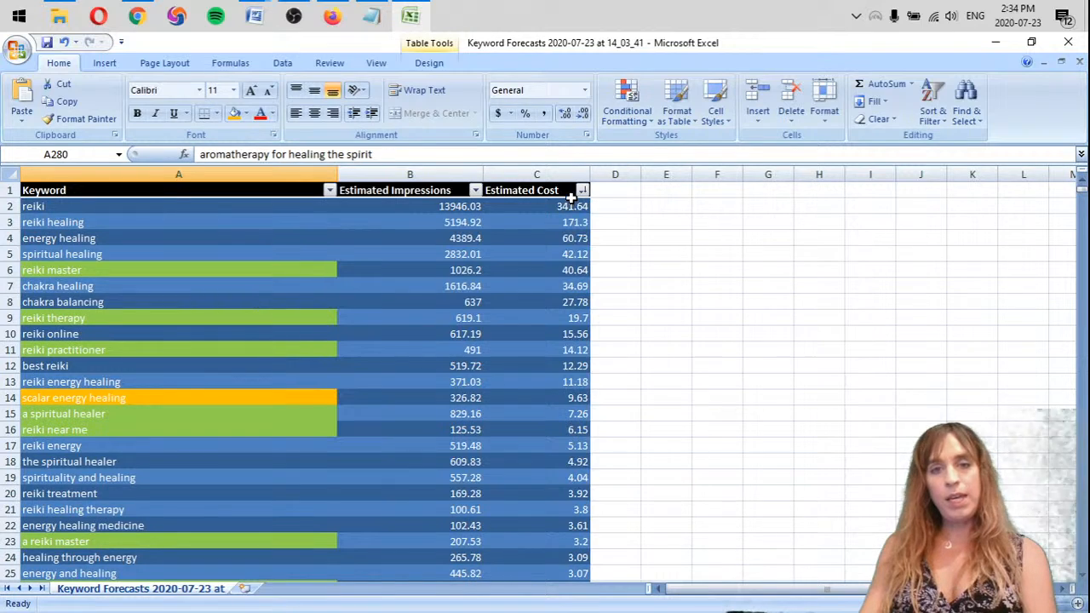
Examine the estimated impressions and cost of the most expensive broad keywords, from "reiki" to "spiritual healing"
left_click(554, 207)
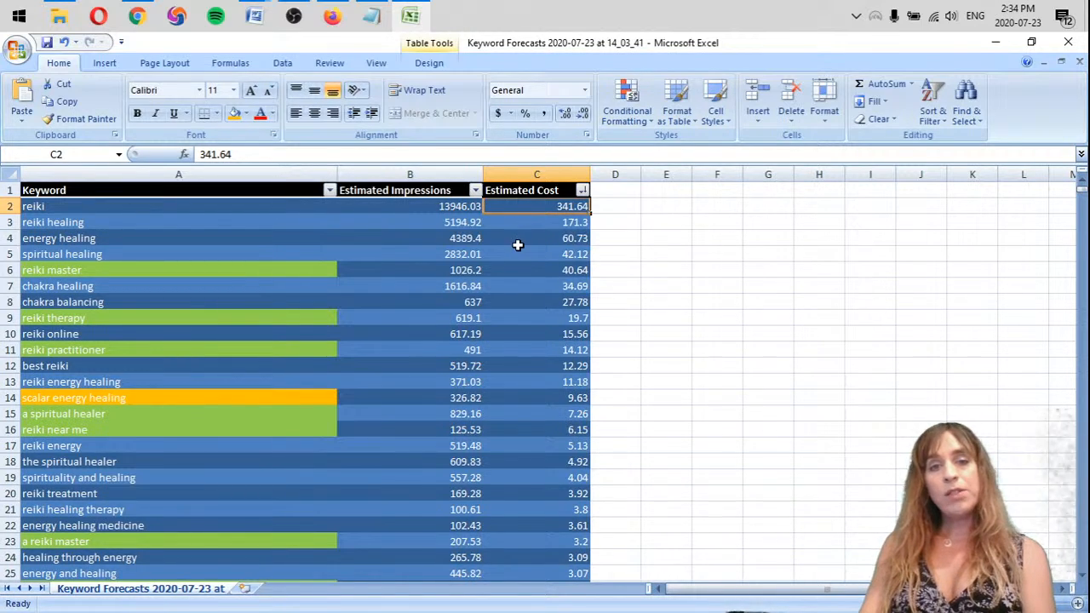
left_click(655, 246)
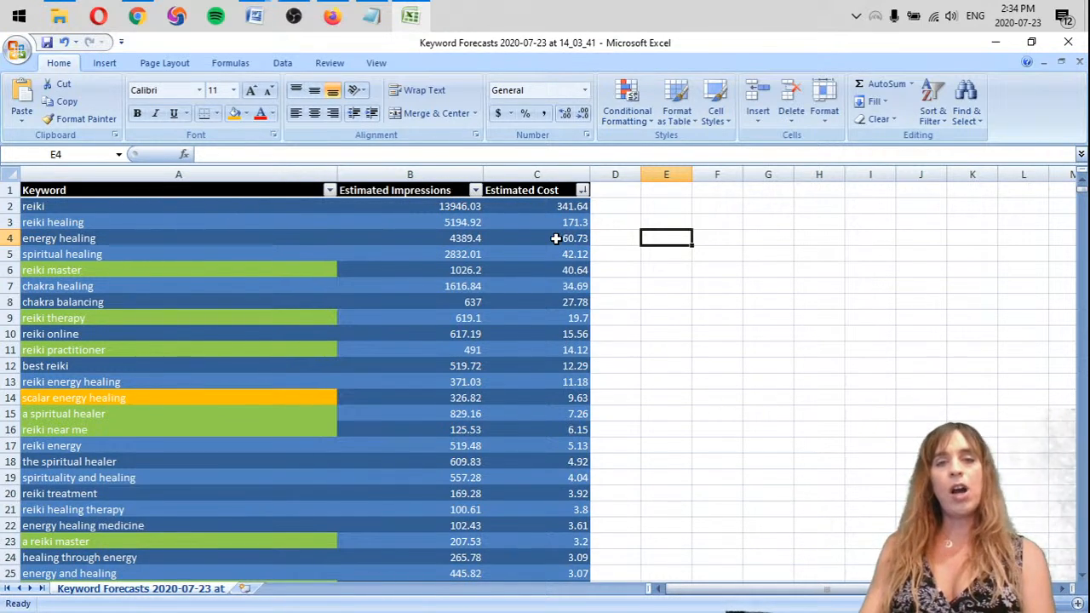
left_click(516, 239)
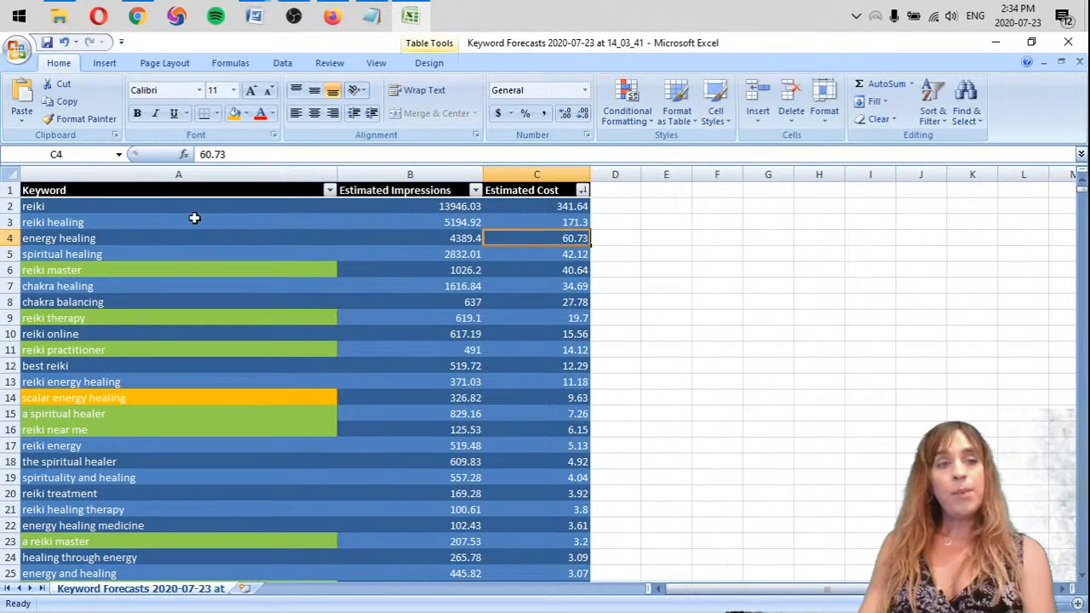
left_click(76, 209)
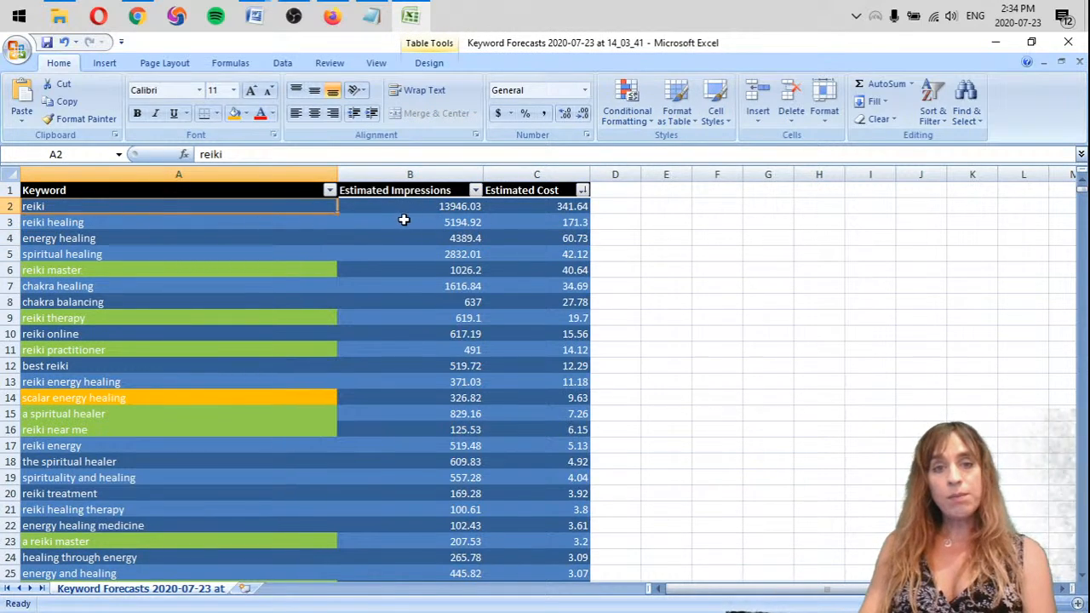
left_click(453, 209)
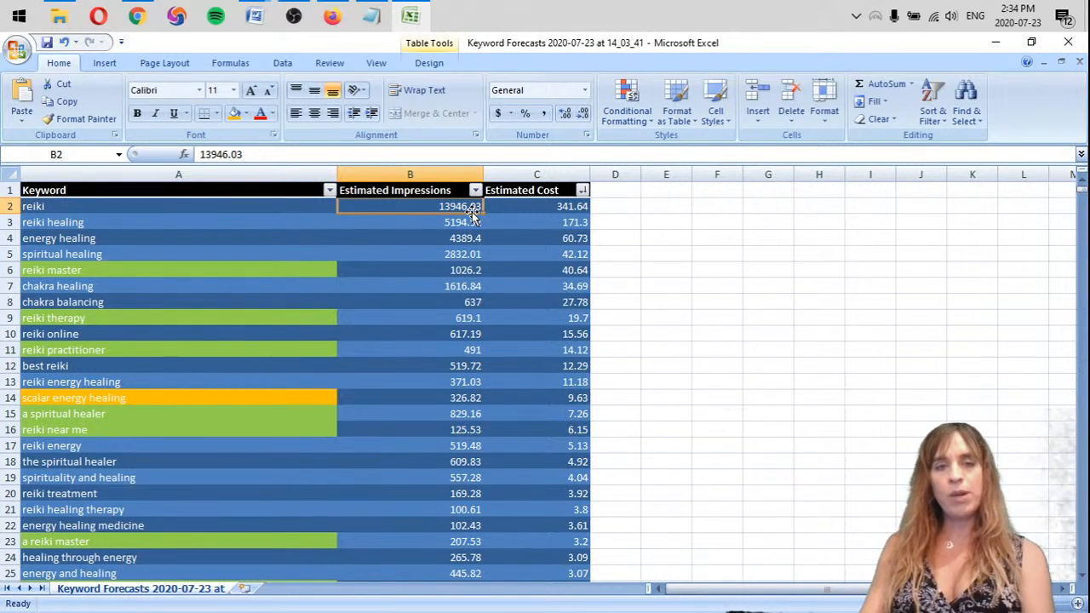
left_click(55, 206)
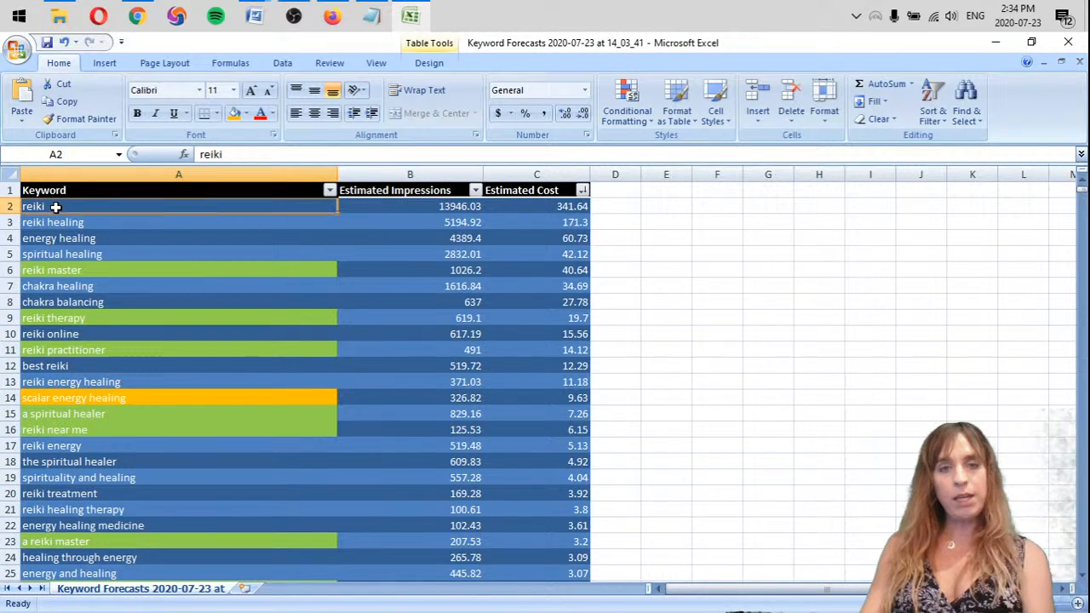
left_click(444, 207)
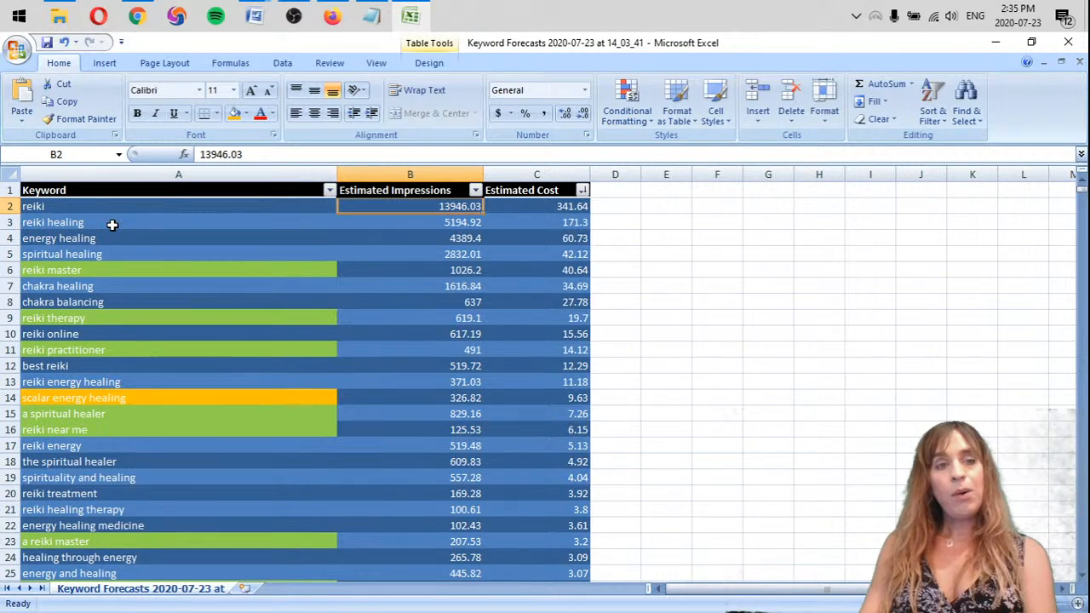
left_click_drag(76, 206, 536, 248)
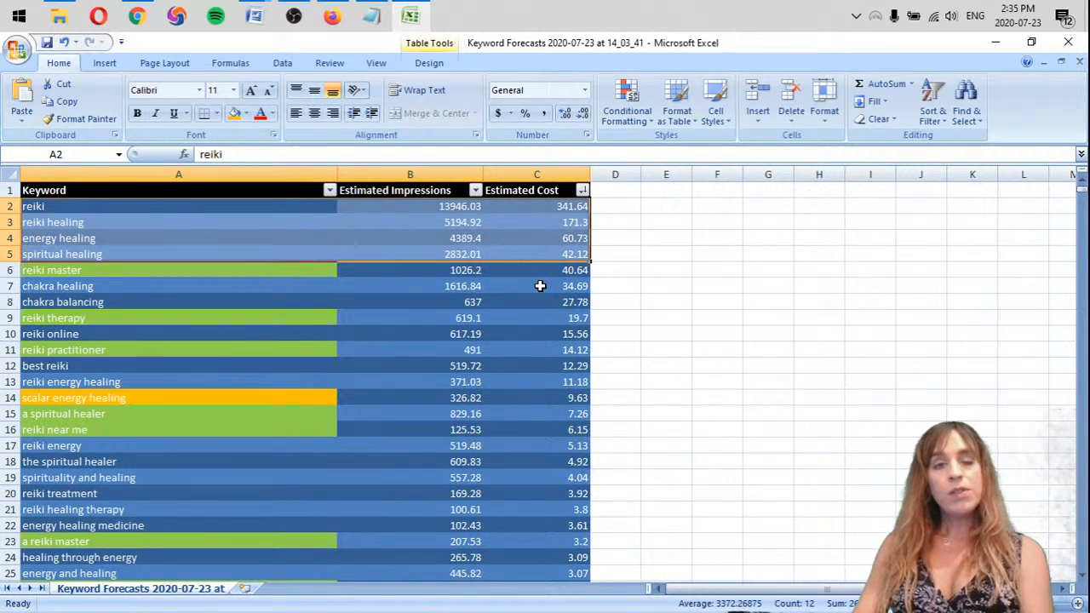
Examine the estimated impressions and cost of the green-highlighted keyword "reiki master"
left_click(223, 273)
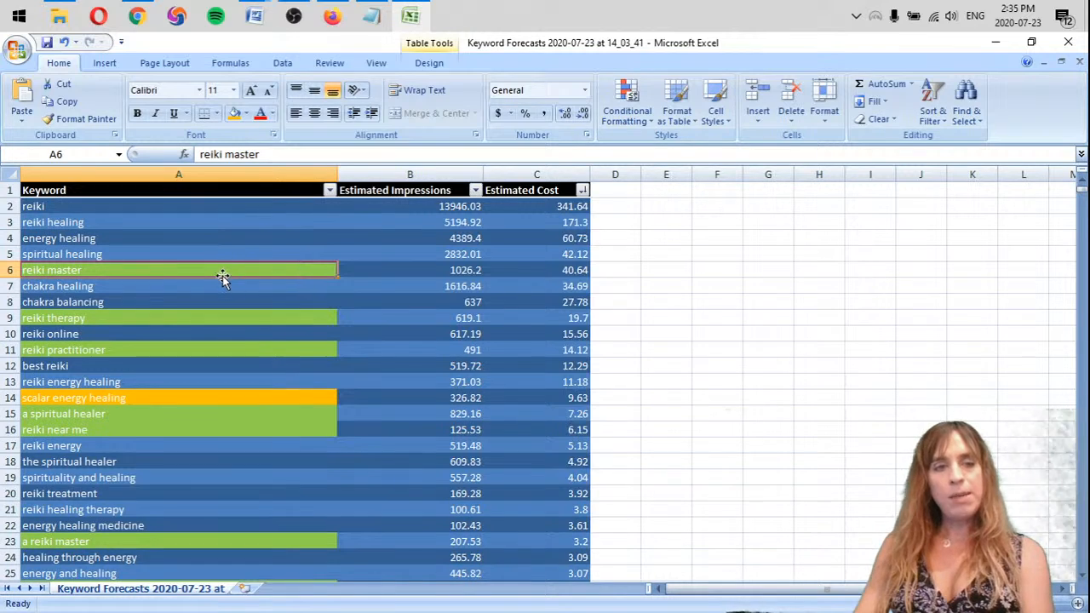
left_click(436, 270)
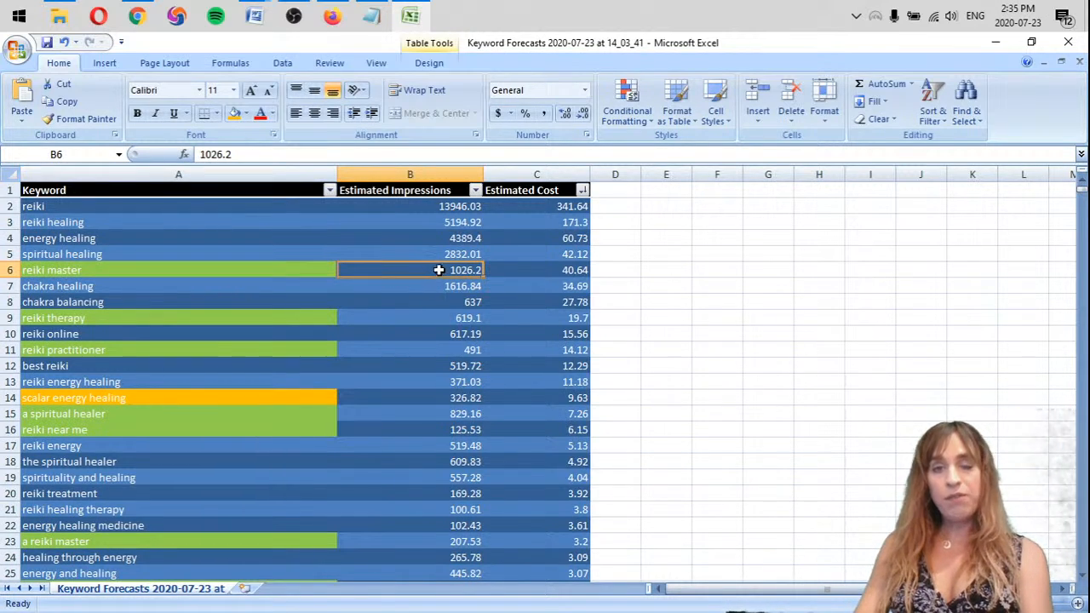
left_click(556, 268)
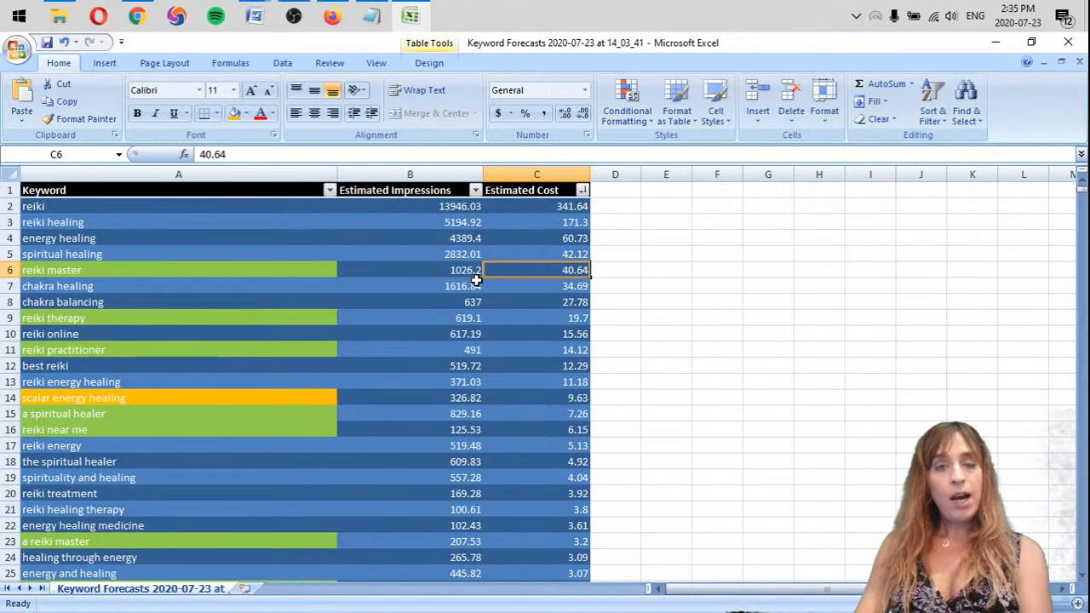
left_click(402, 268)
left_click(267, 279)
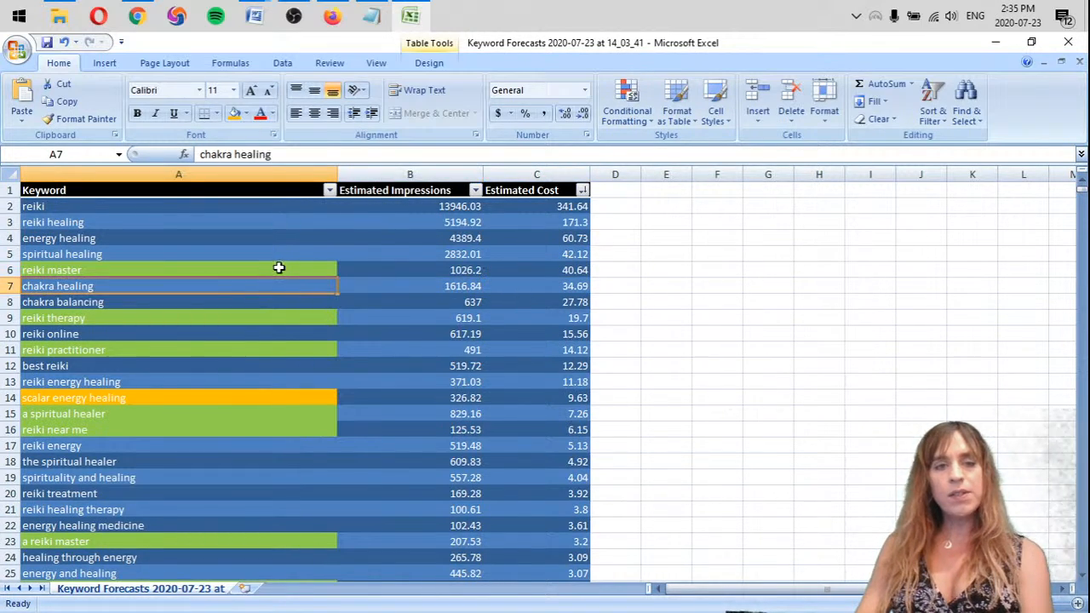
left_click(279, 269)
left_click(384, 268)
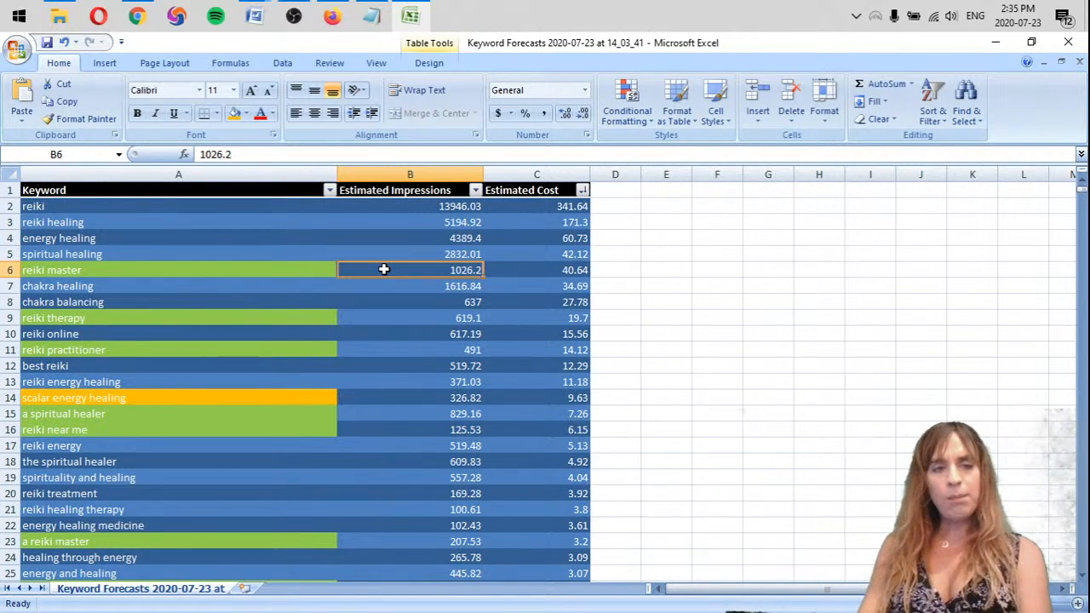
Compare the broad keywords "reiki healing" and "energy healing" with the estimated cost of "reiki therapy"
mouse_move(537, 207)
left_mouse_down()
mouse_move(549, 251)
mouse_move(146, 239)
mouse_move(134, 250)
left_mouse_up()
left_click(99, 220)
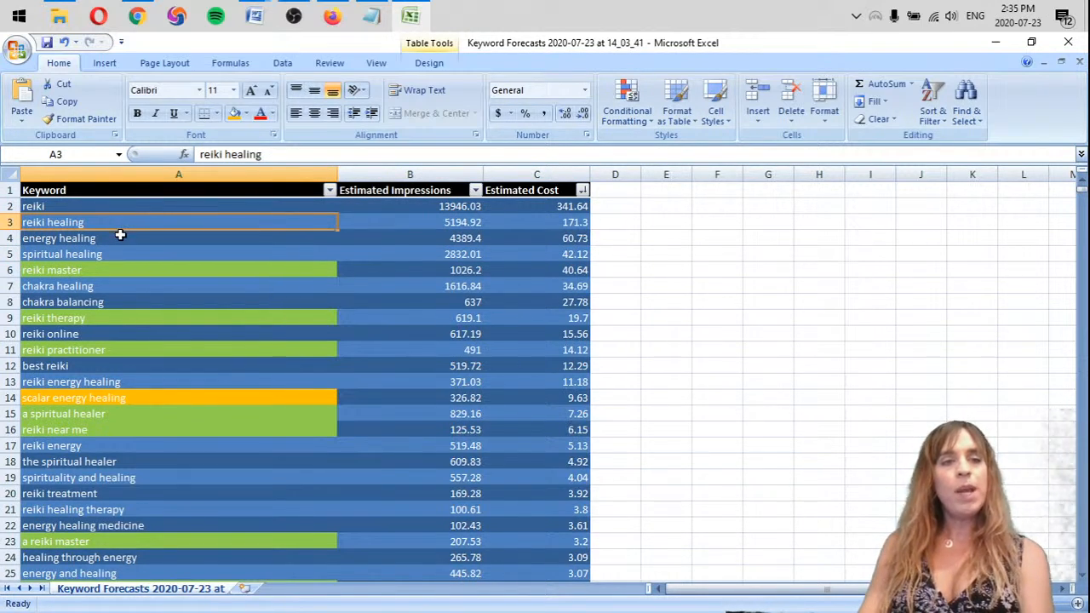
left_click(117, 235)
left_click(93, 219)
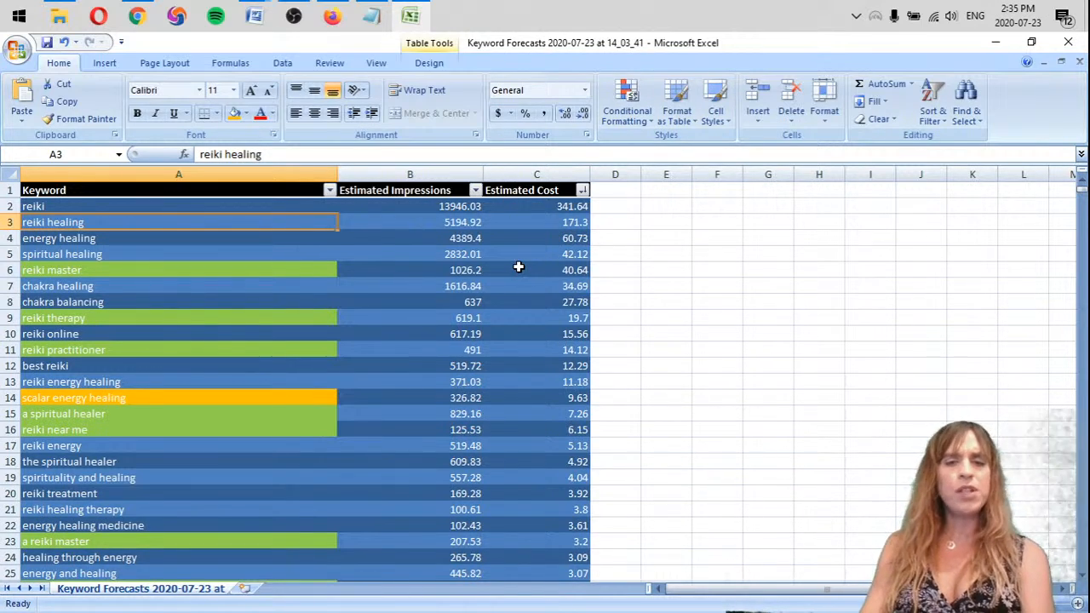
left_click(574, 318)
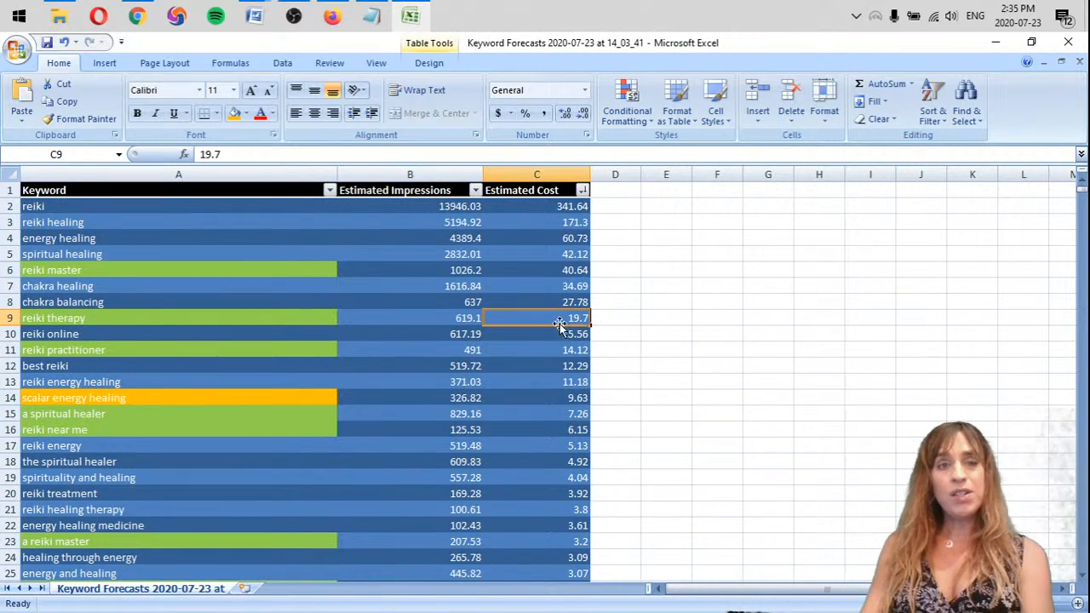
Highlight the Estimated Cost cells of "reiki therapy" and "reiki practitioner" with green fill
left_click(246, 113)
left_click(287, 232)
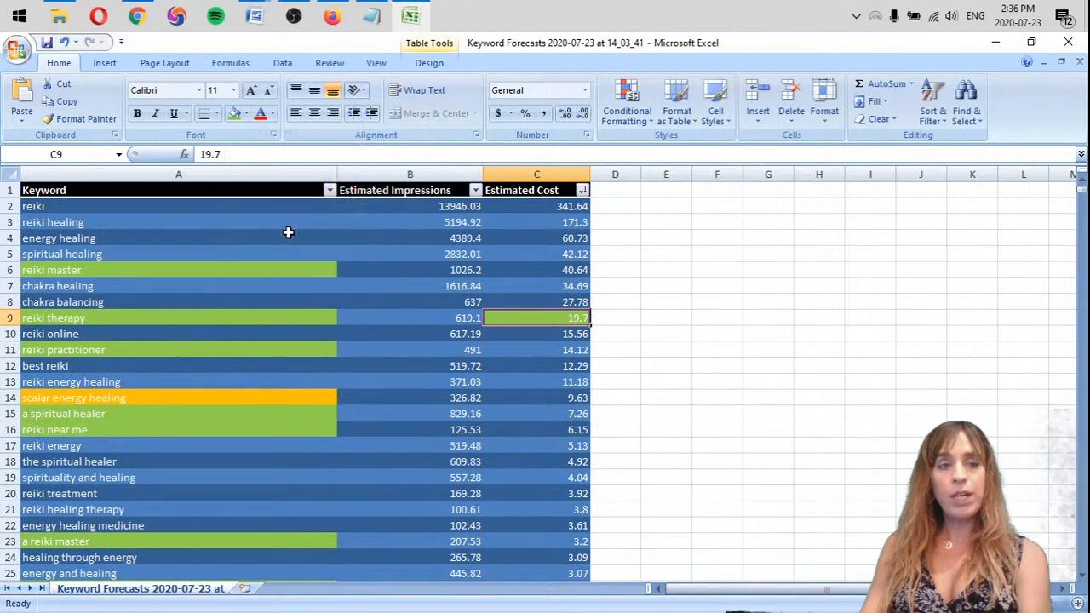
left_click(579, 350)
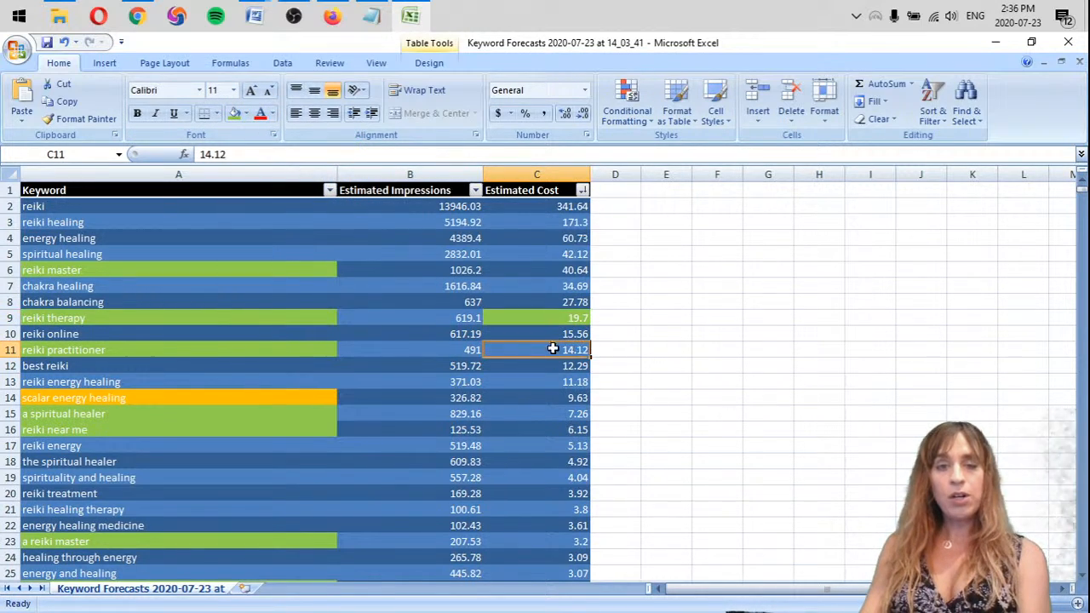
left_click(234, 118)
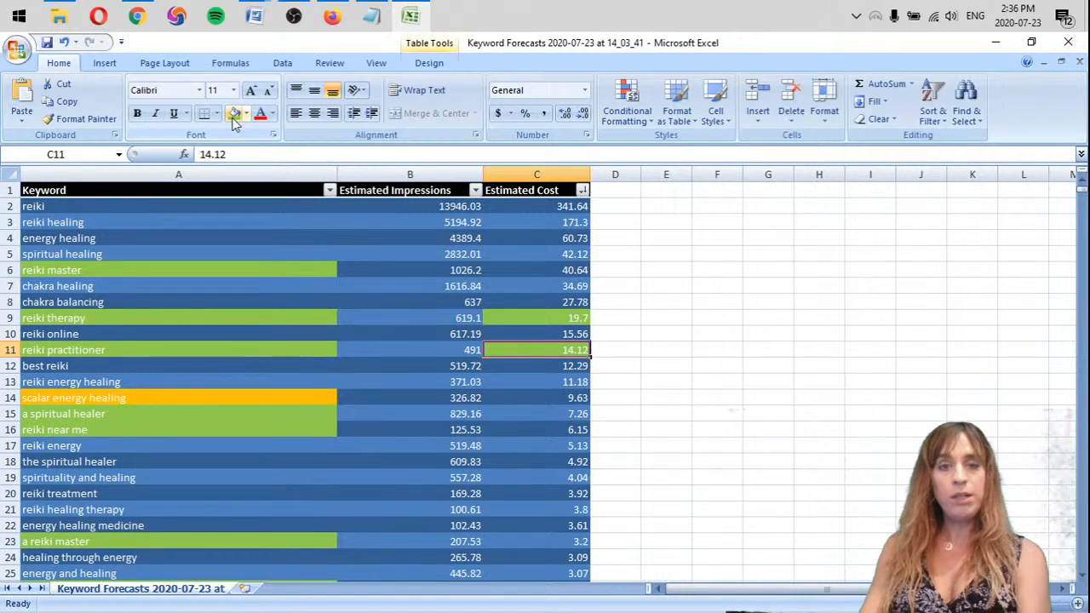
Highlight the Estimated Cost cells of "a spiritual healer" and "reiki near me" with green fill
left_click(557, 414)
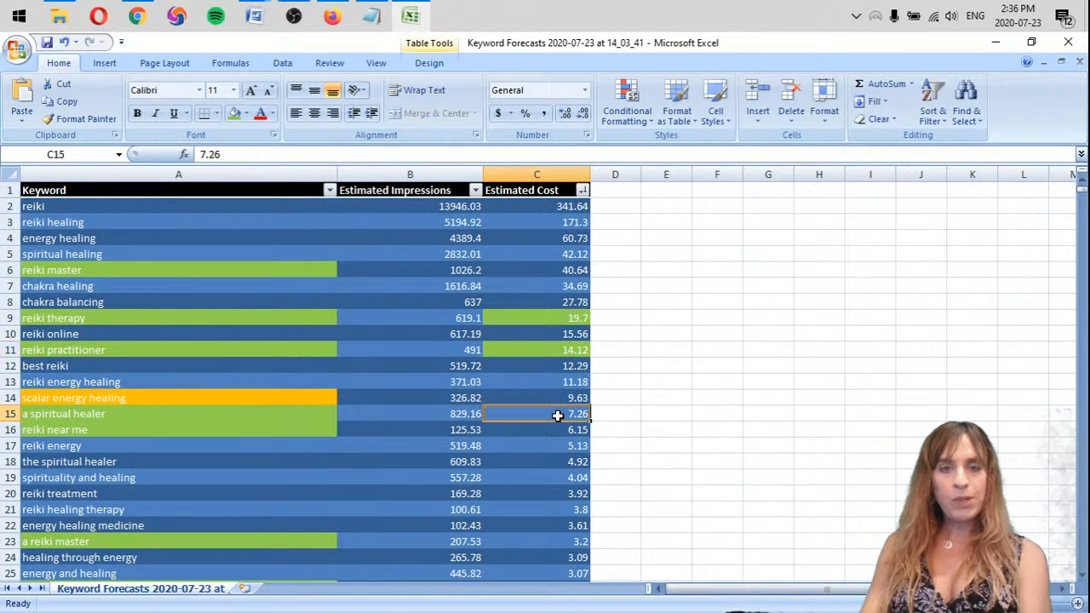
left_click(420, 411)
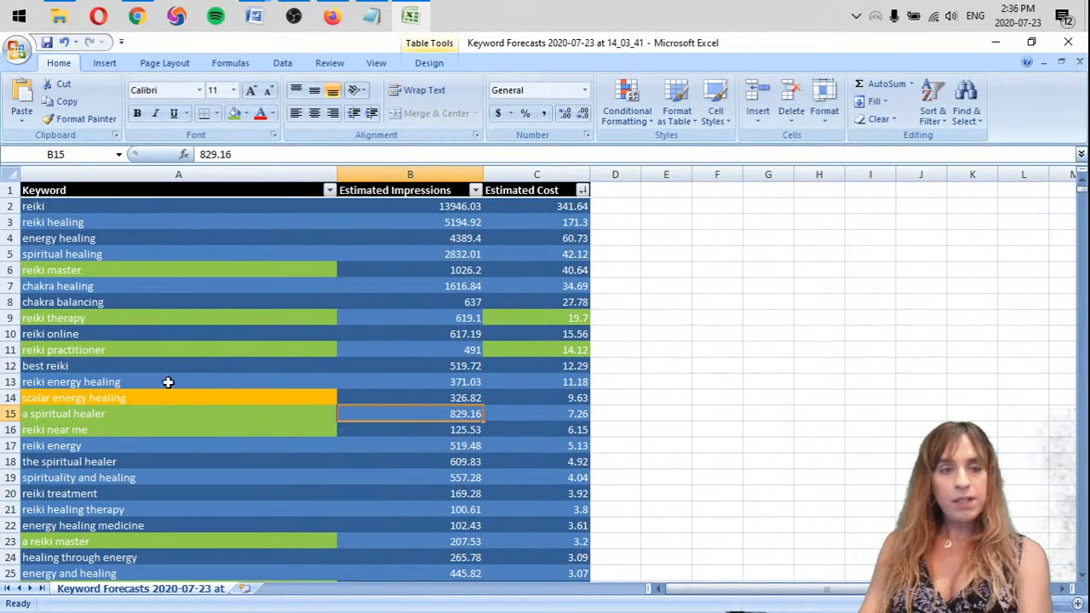
left_click(65, 413)
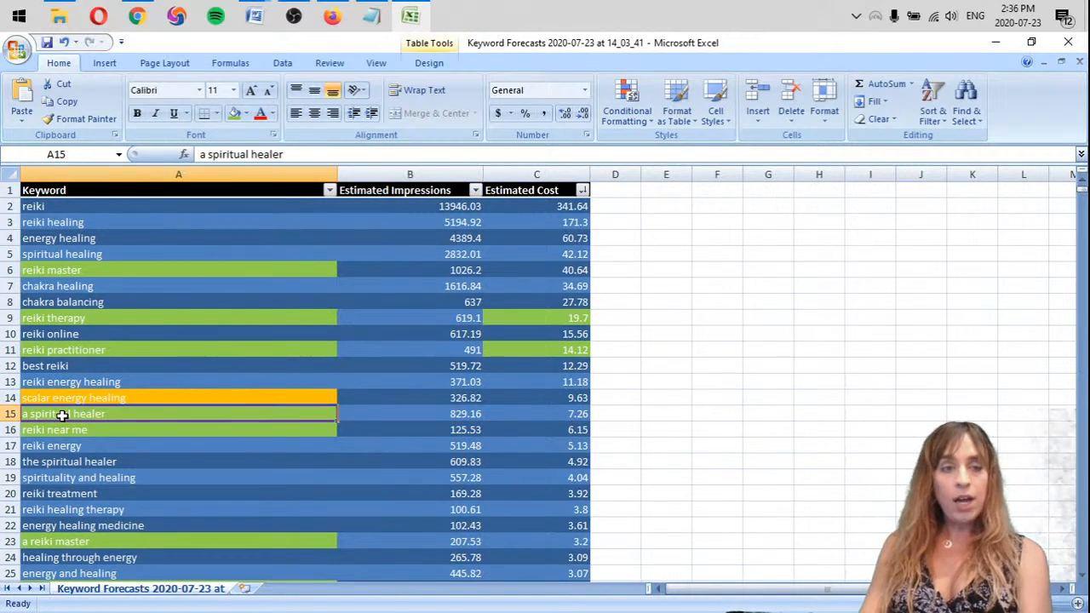
left_click(475, 413)
left_click(561, 414)
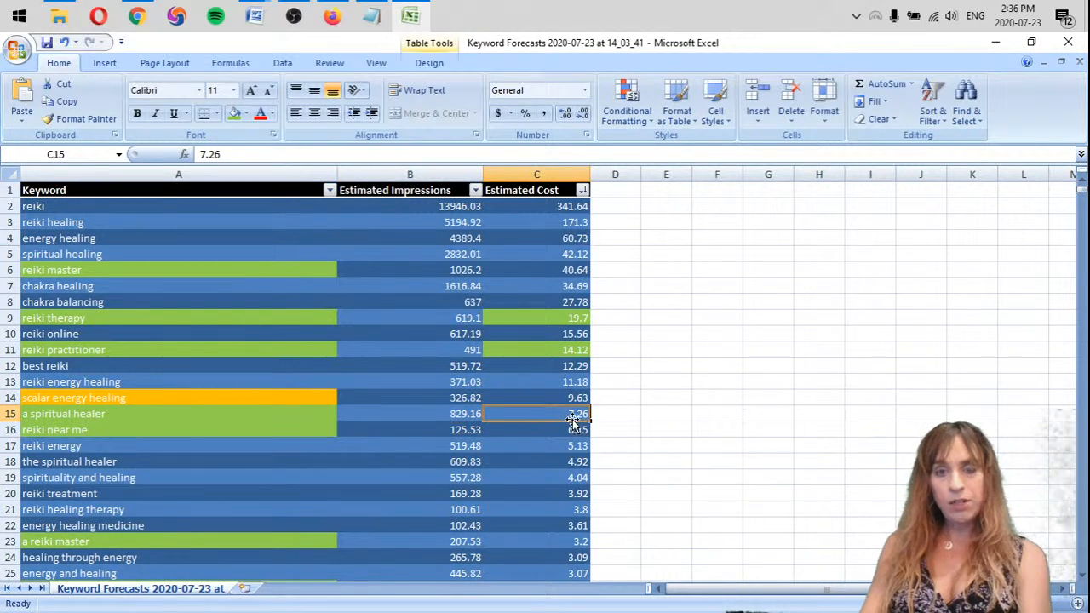
left_click(233, 114)
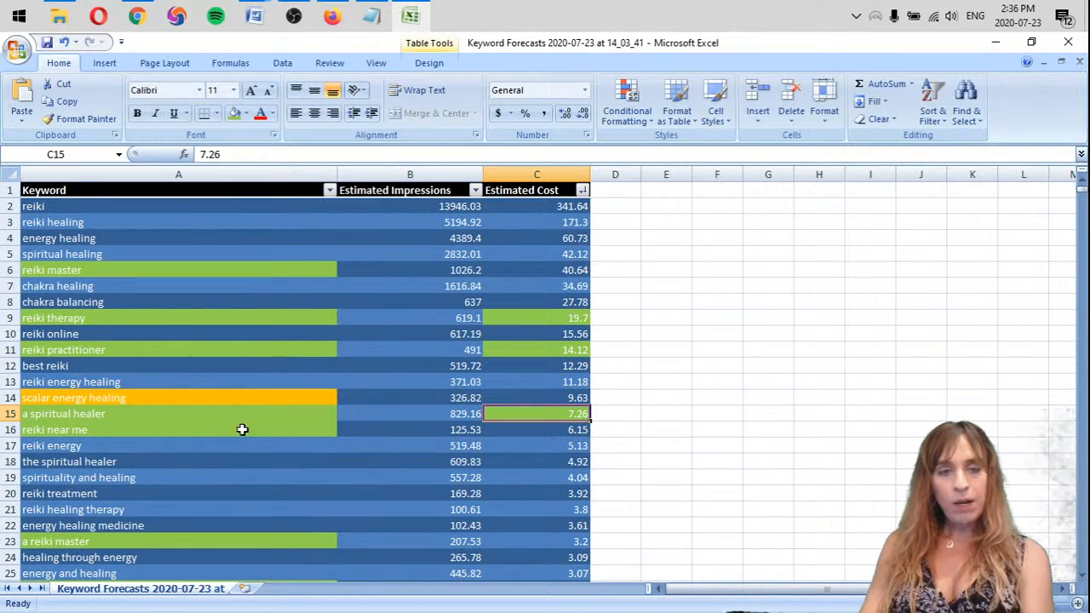
left_click(464, 429)
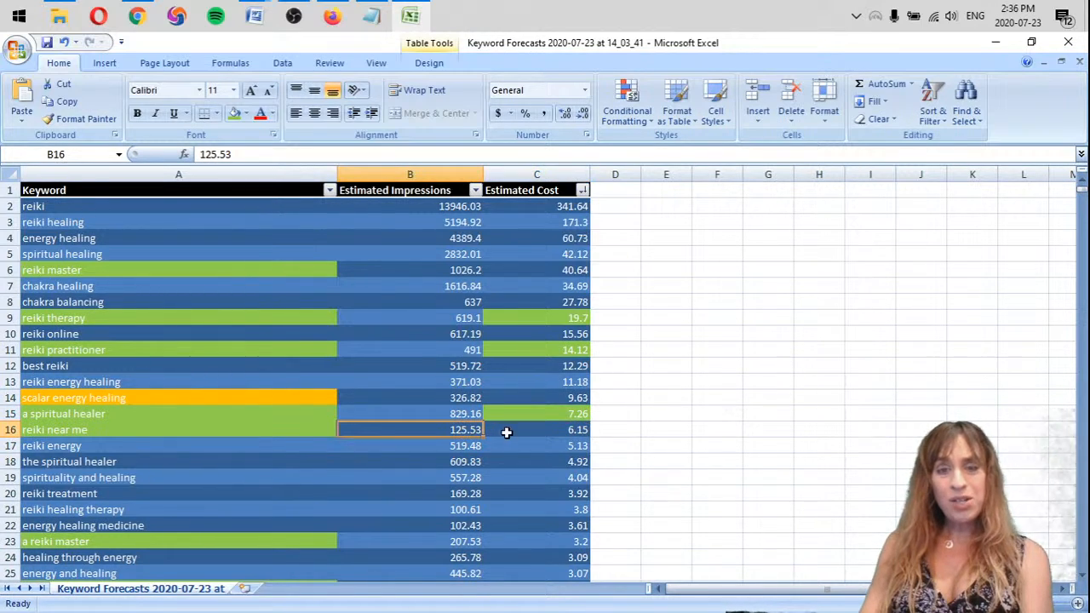
left_click(515, 430)
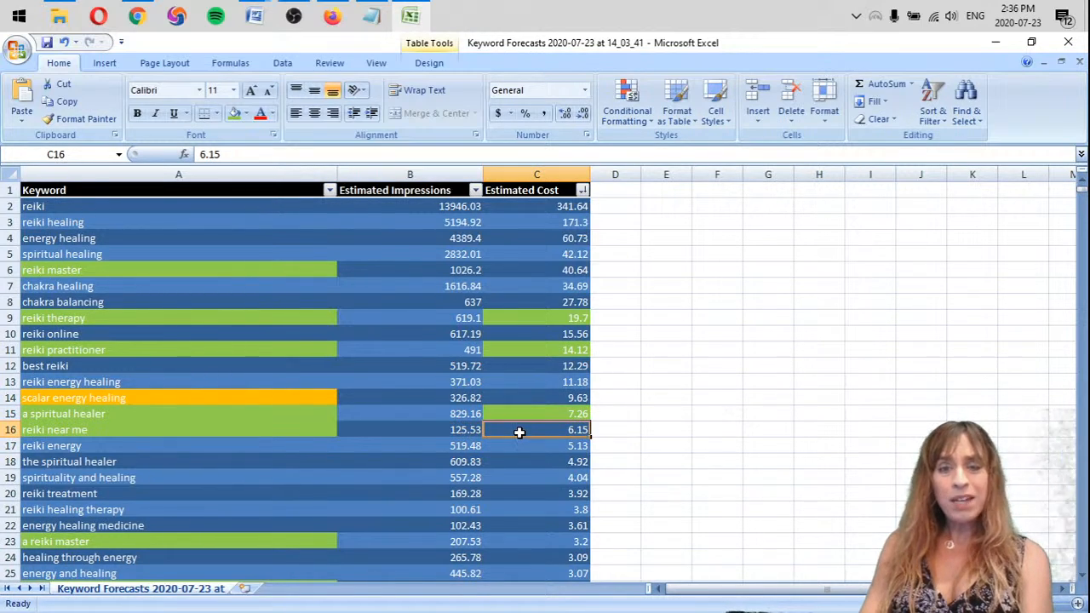
left_click(233, 113)
Highlight the Estimated Cost cells of "a reiki master" and "distance reiki" with green fill
scroll(451, 532, "down", 1)
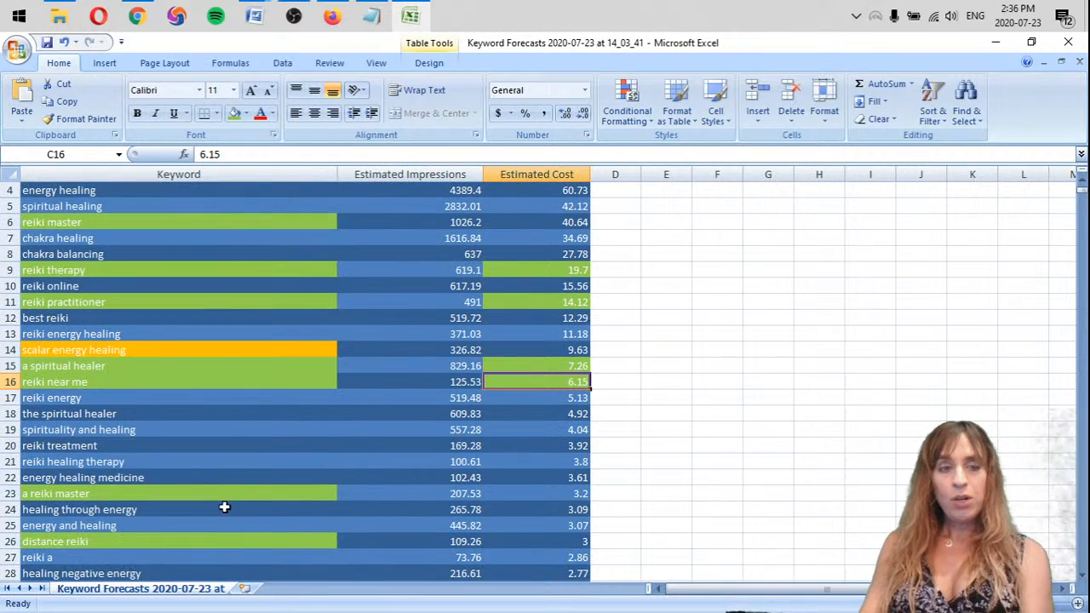
left_click(565, 493)
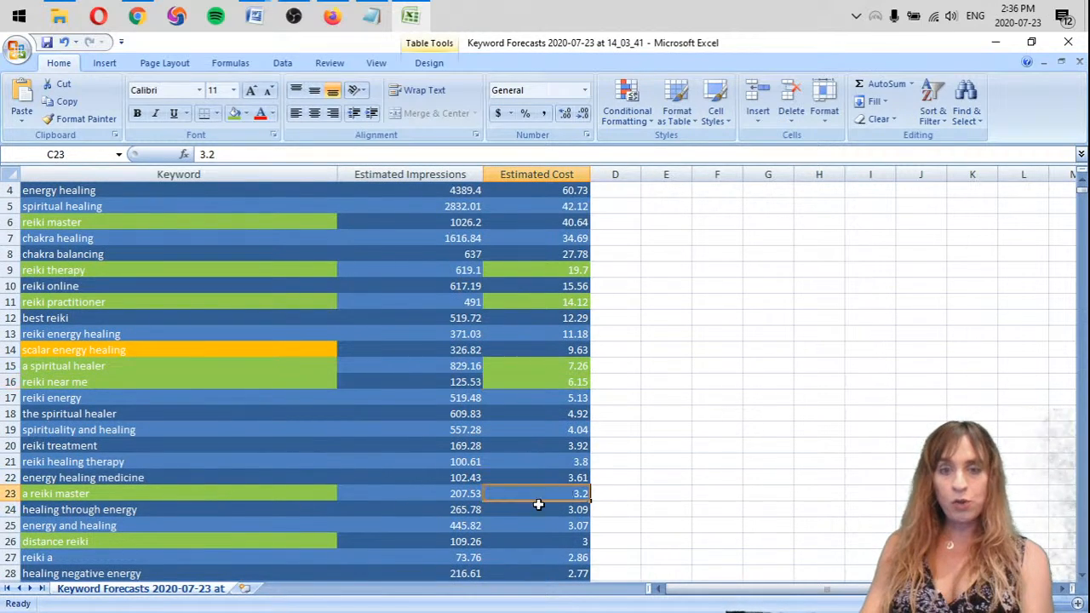
left_click(234, 113)
left_click(565, 541)
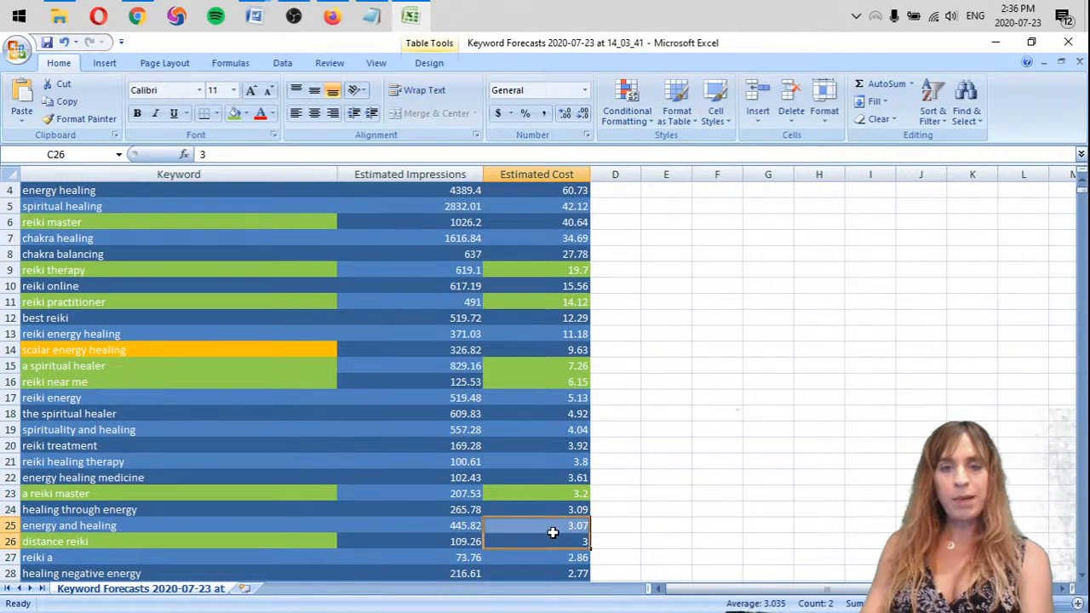
left_click(234, 113)
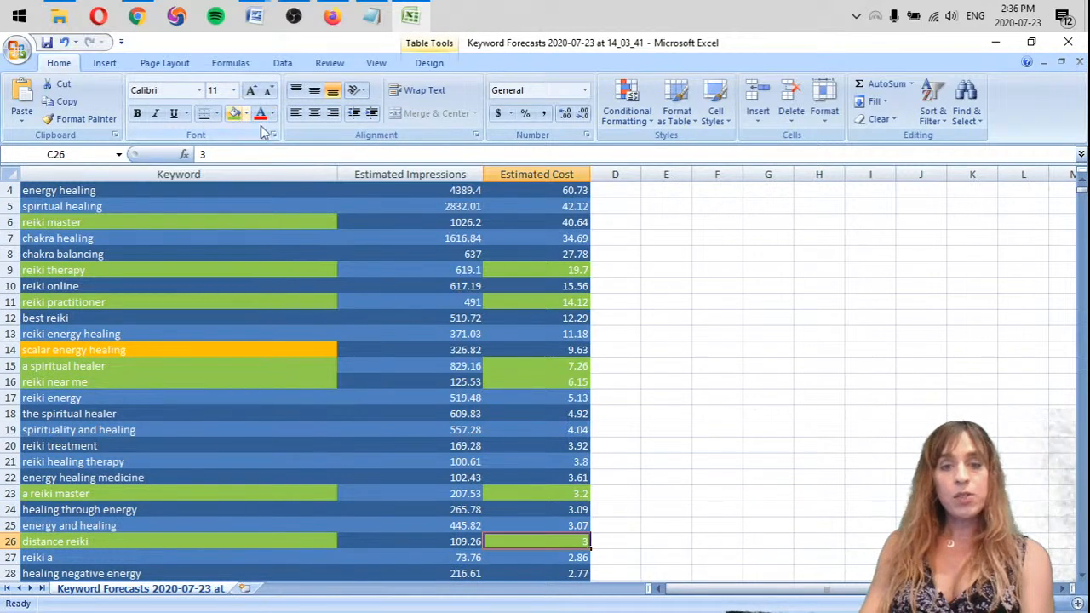
Sort the keyword table by the green cell color of the Estimated Cost column
scroll(378, 275, "down", 4)
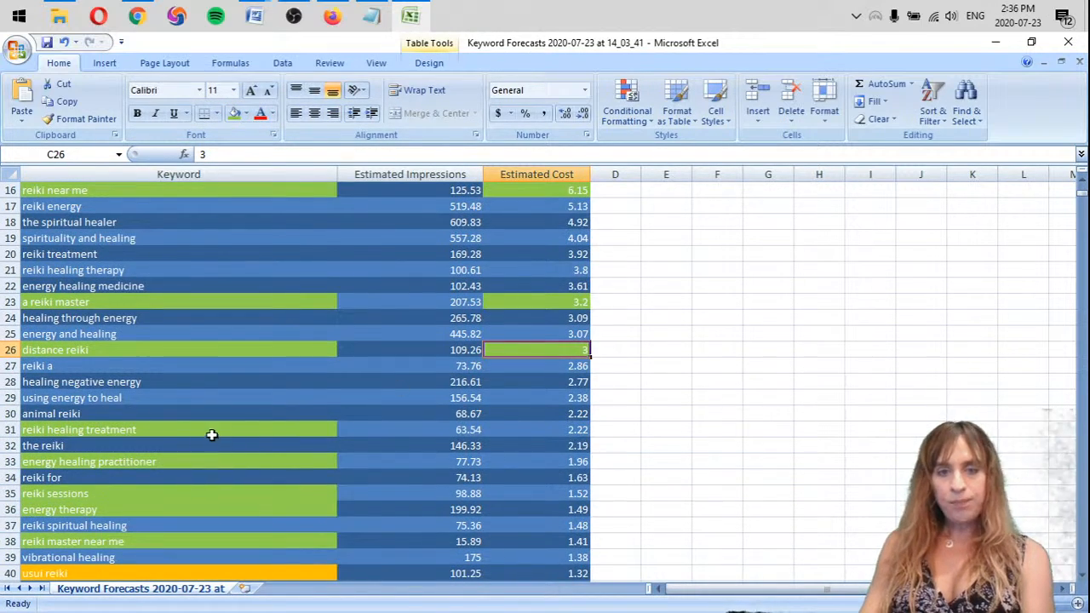
scroll(348, 458, "down", 5)
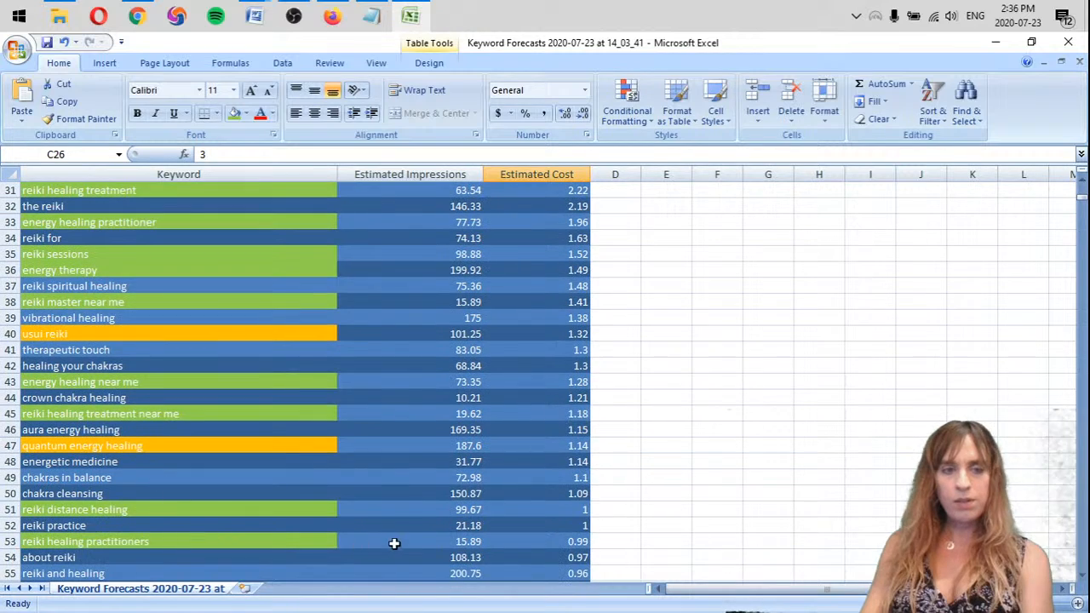
scroll(394, 540, "up", 10)
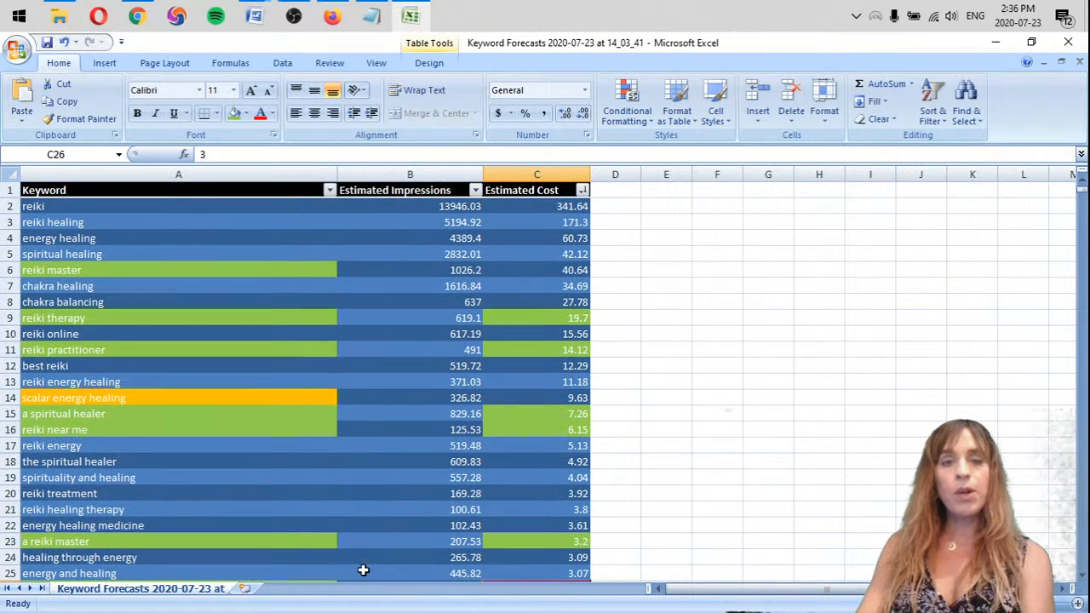
left_click(583, 190)
mouse_move(514, 242)
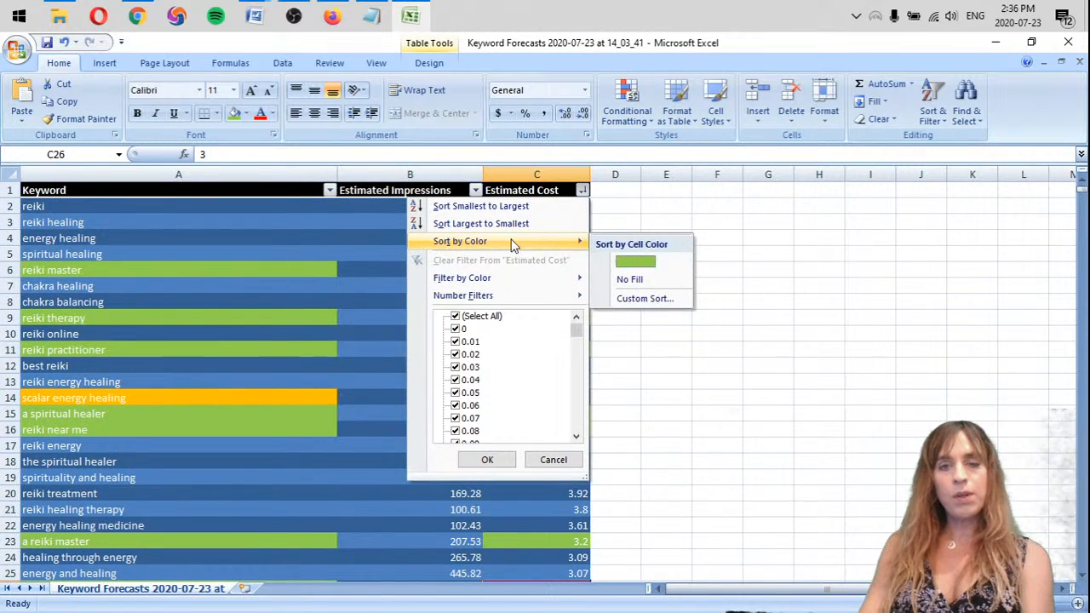
left_click(637, 263)
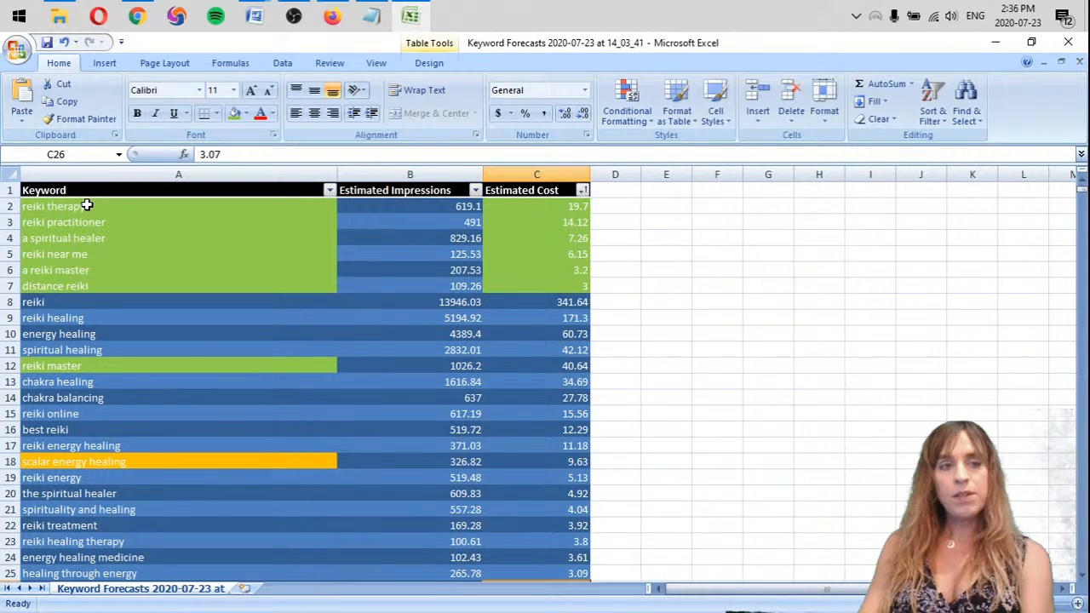
Copy the rows from "reiki therapy" to "a reiki master" and paste them below the empty Keywords table in the Word document SEO Analysis Template
left_click_drag(86, 206, 567, 265)
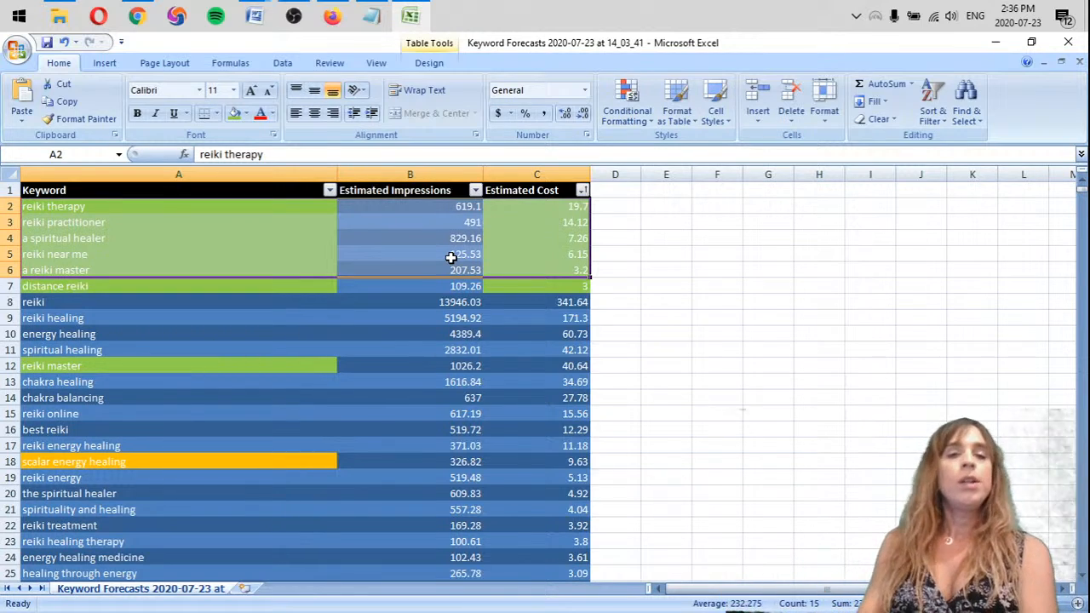
right_click(205, 205)
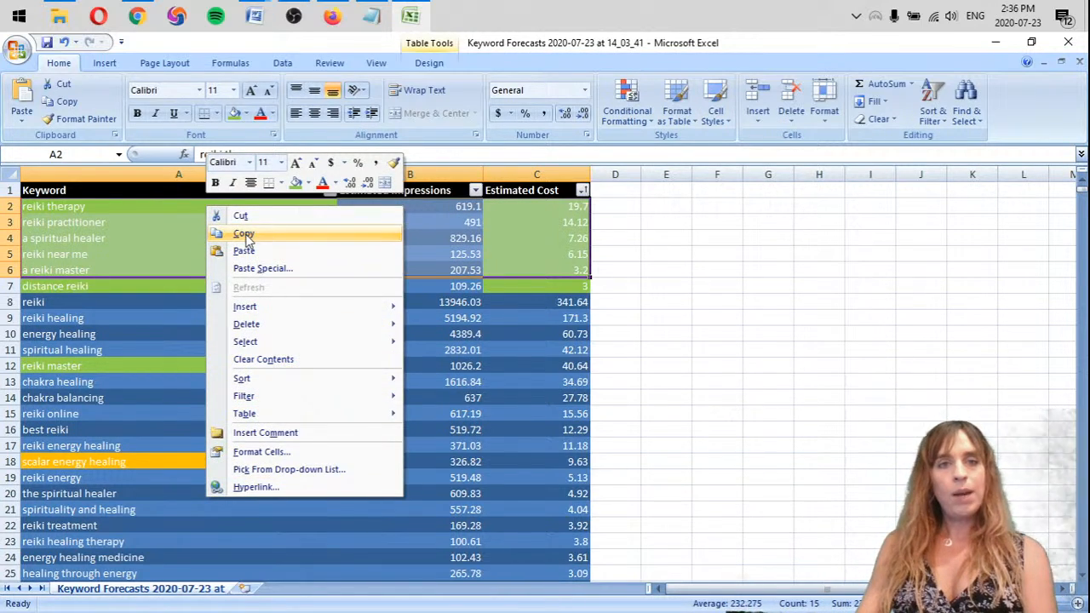
left_click(245, 235)
mouse_move(253, 17)
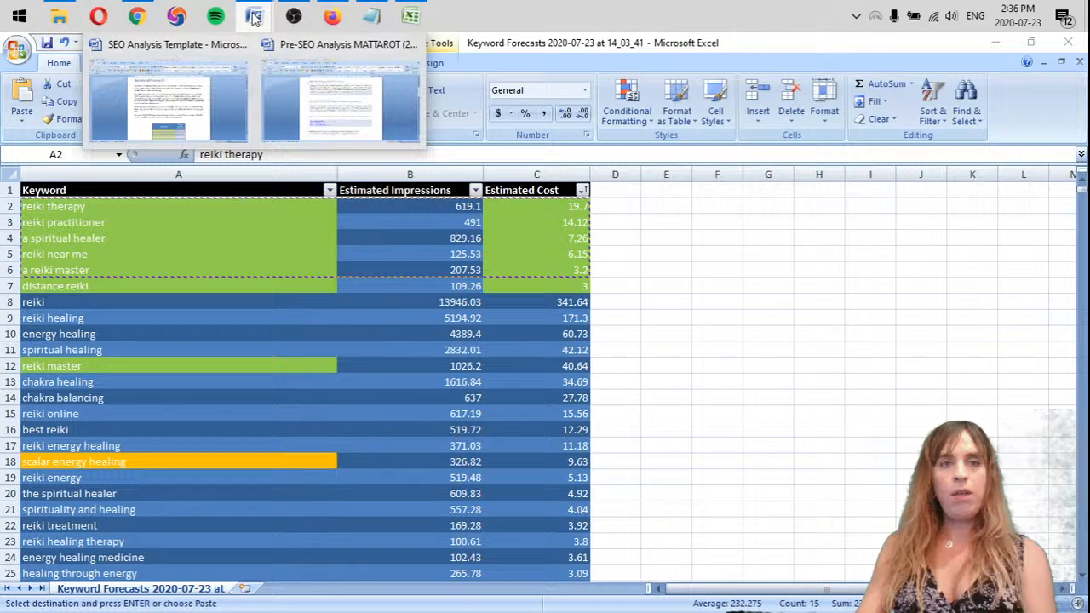
left_click(180, 97)
scroll(499, 360, "down", 5)
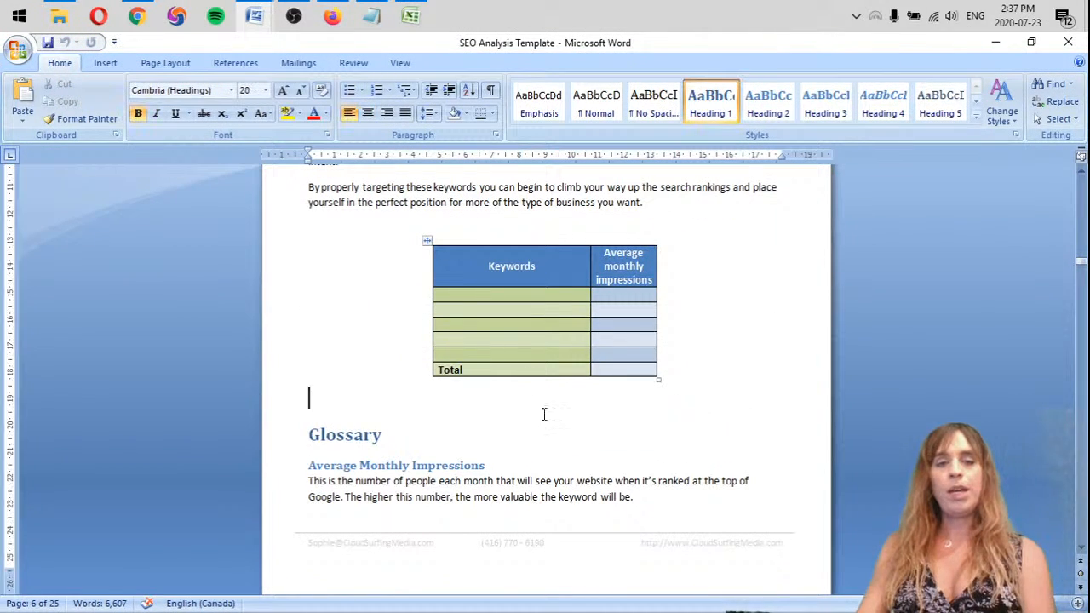
key("ctrl+v")
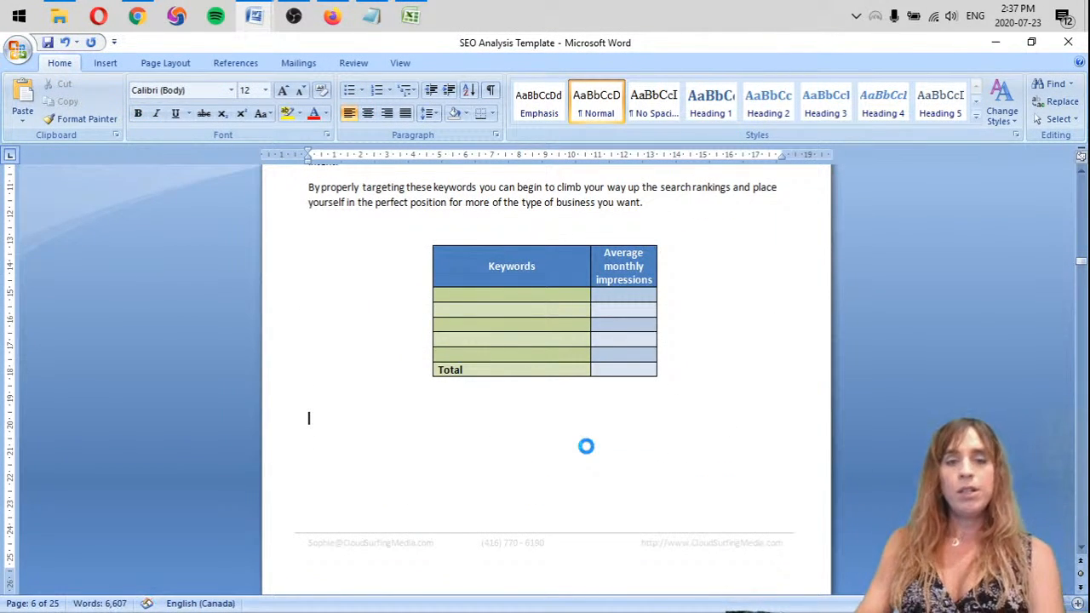
Fill the Keywords column with Reiki therapy, Reiki practitioner, A spiritual healer, Reiki near me and A reiki master
left_click(525, 293)
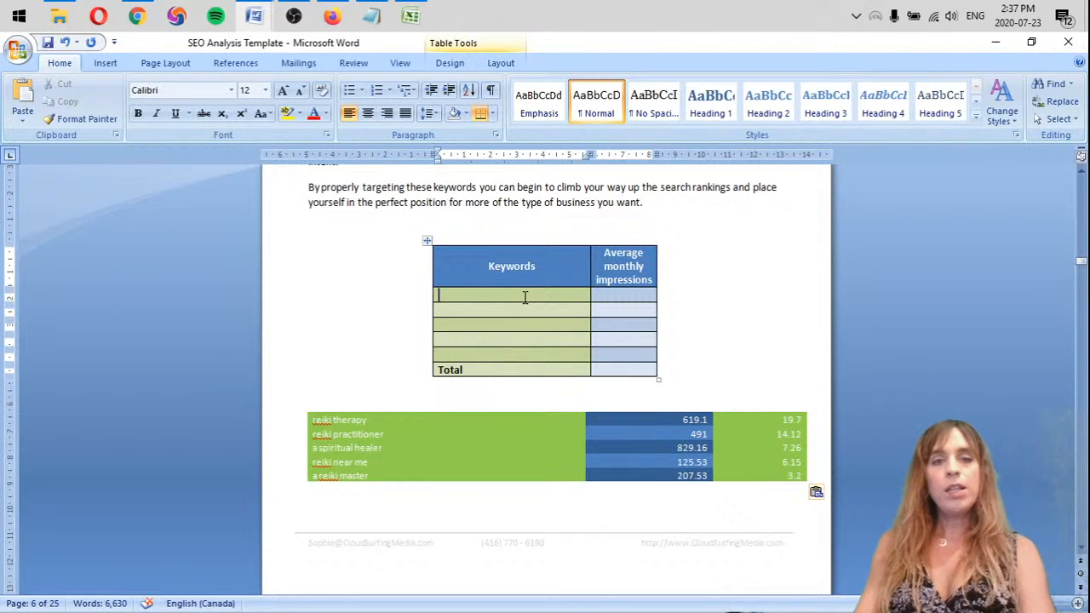
type("Reiki therapy")
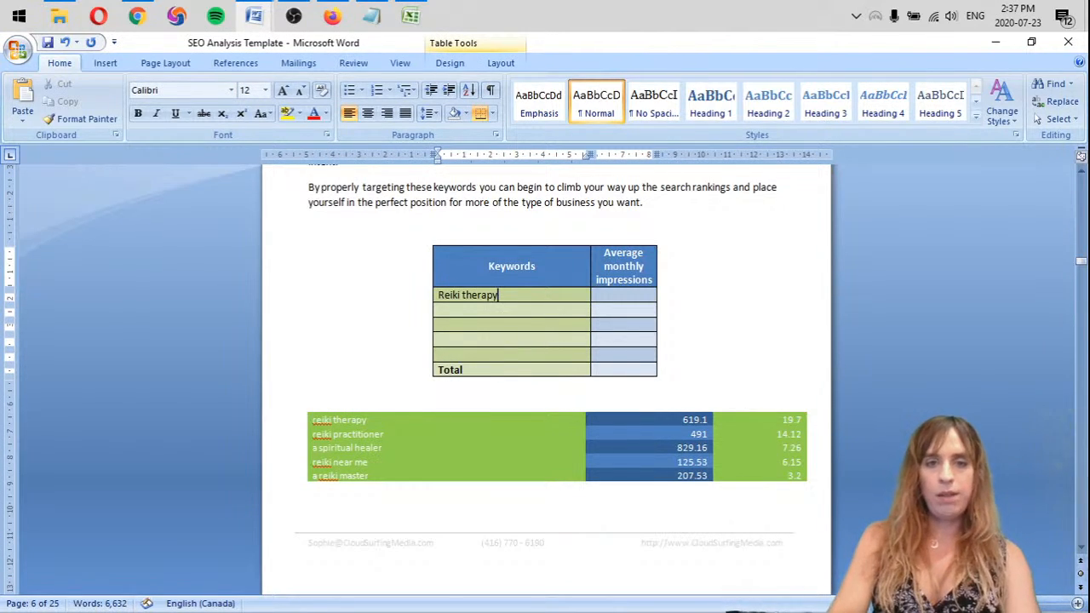
key("Down")
type("Re")
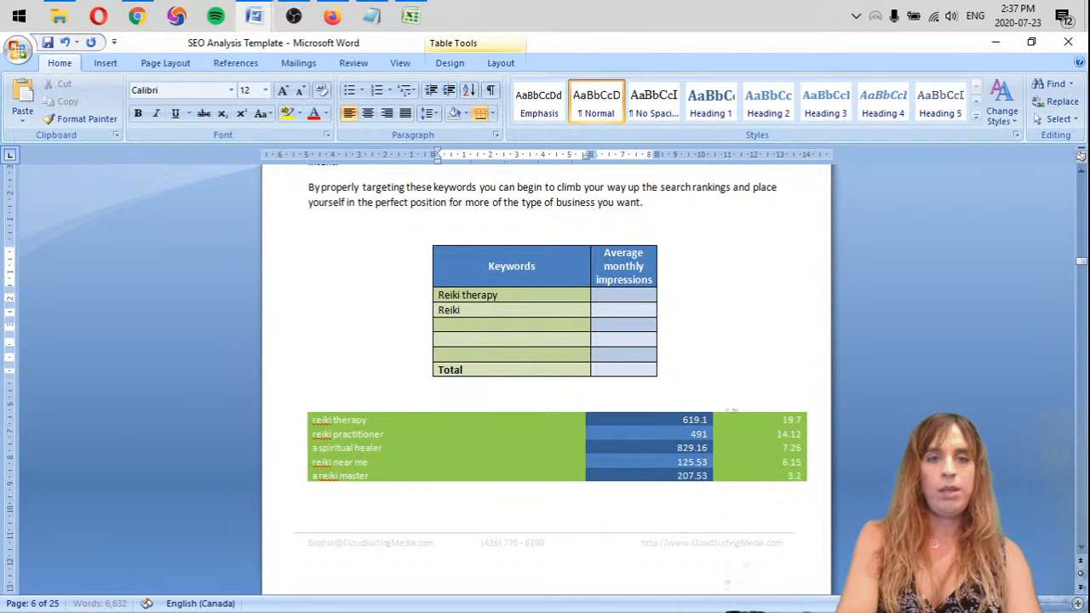
key("Down")
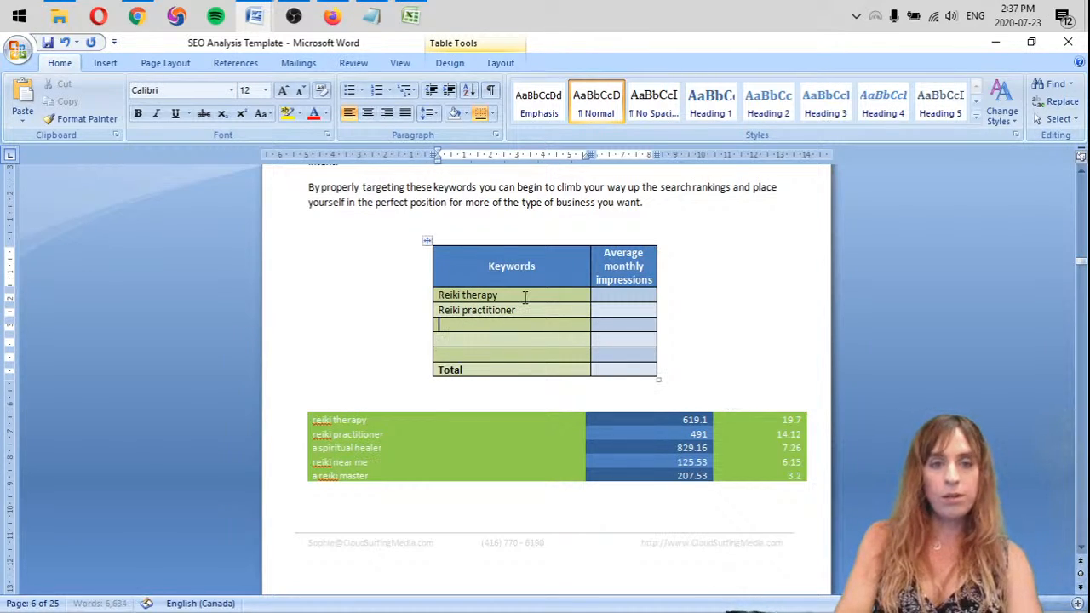
type("A spiritual")
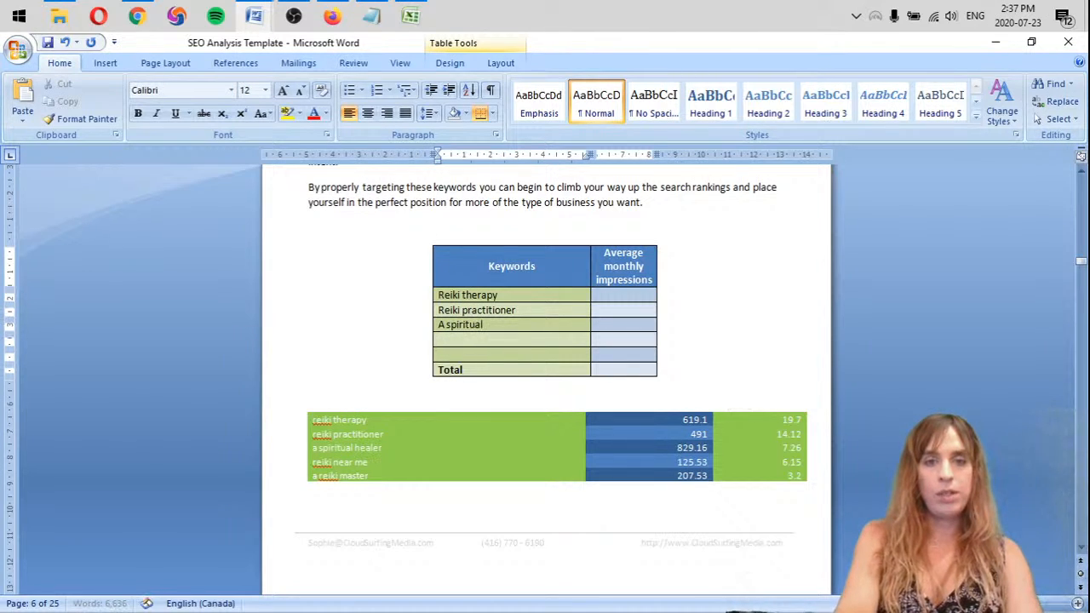
type(" healer")
key("Down")
type("R")
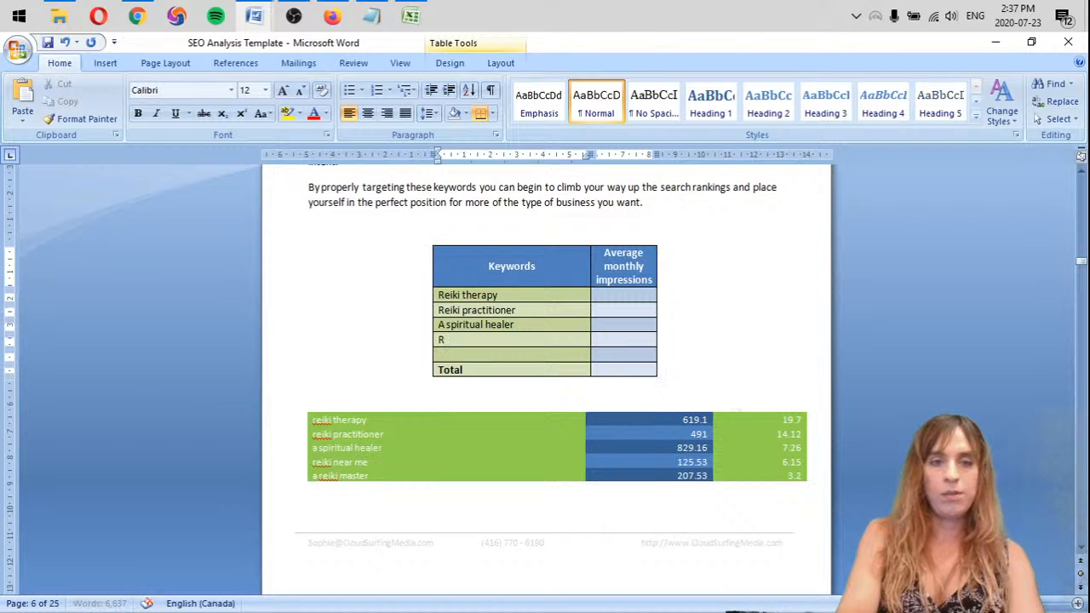
type("eiki near me")
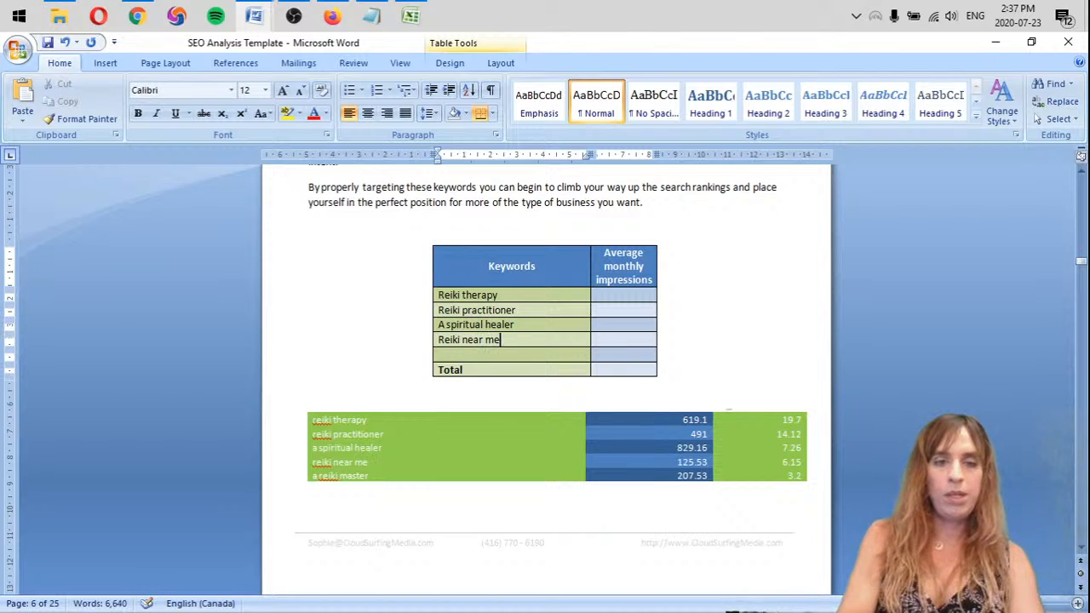
key("Down")
type("A")
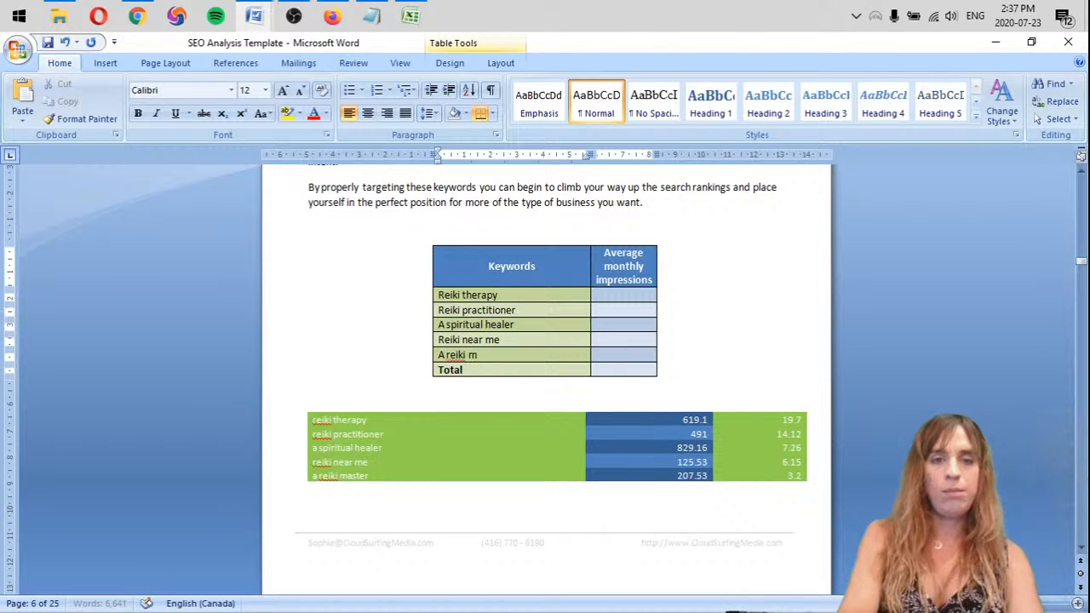
type(" reiki master")
Enter the average monthly impressions 619.1 for Reiki therapy, 491 for Reiki practitioner and 829.16 for A spiritual healer
key("Right")
key("Up")
key("Up")
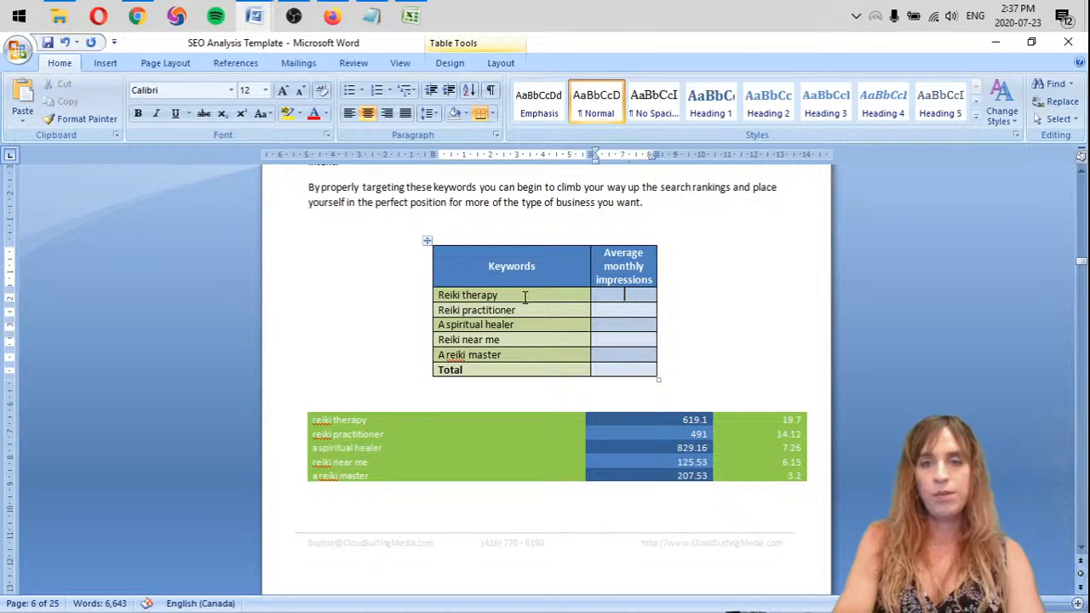
type("619.1")
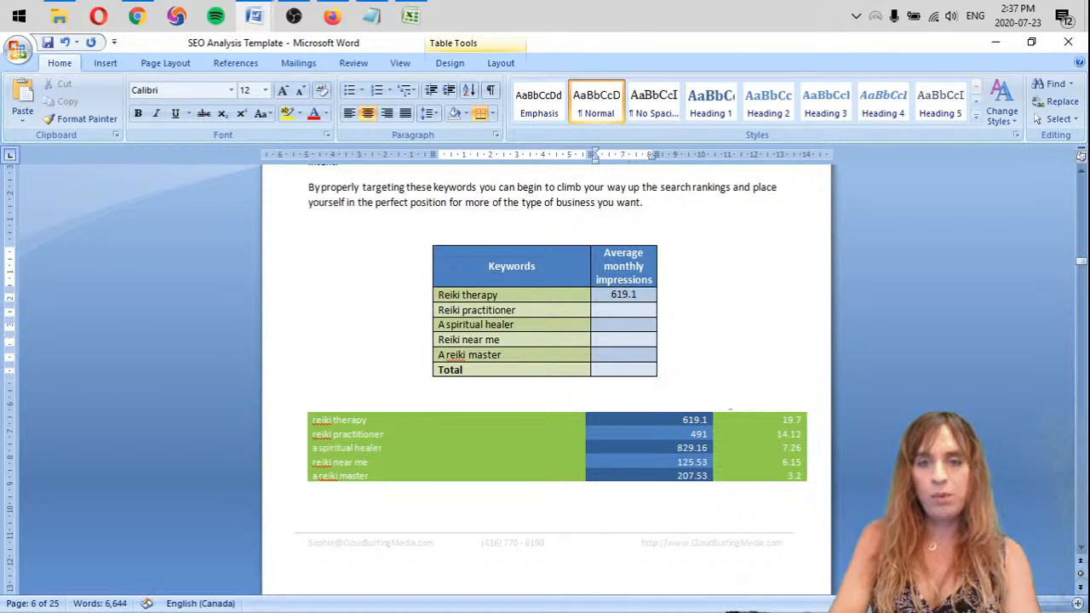
key("Down")
type("4")
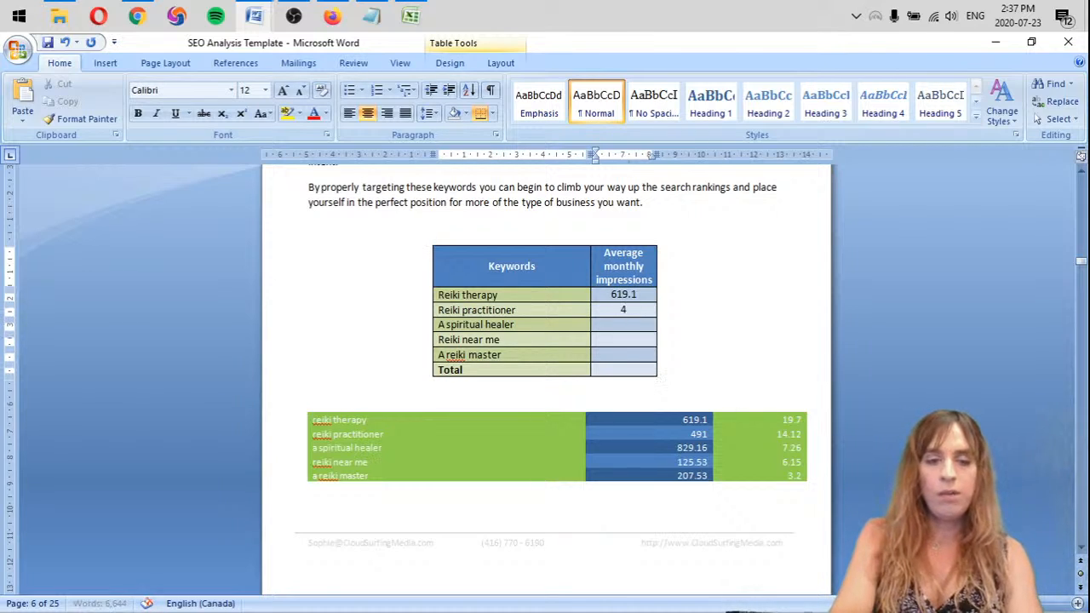
type("91")
key("Down")
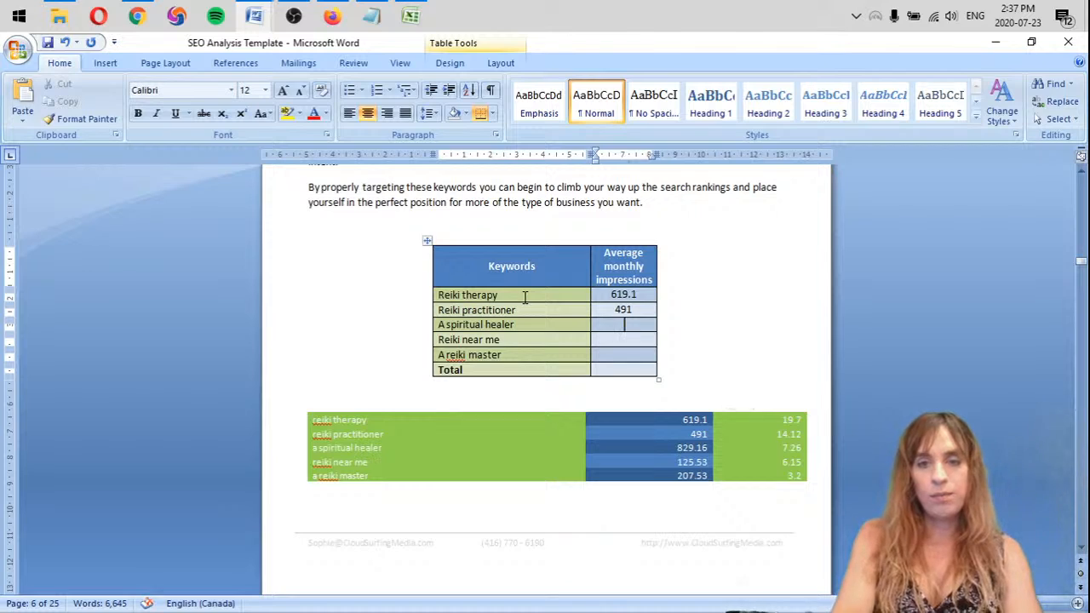
type("82")
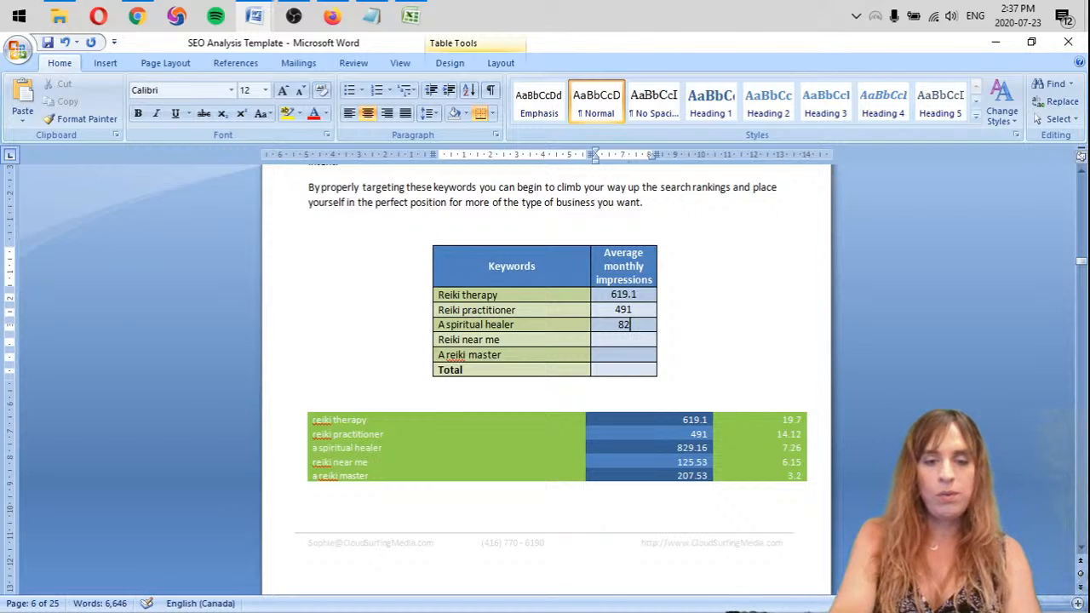
type("9.")
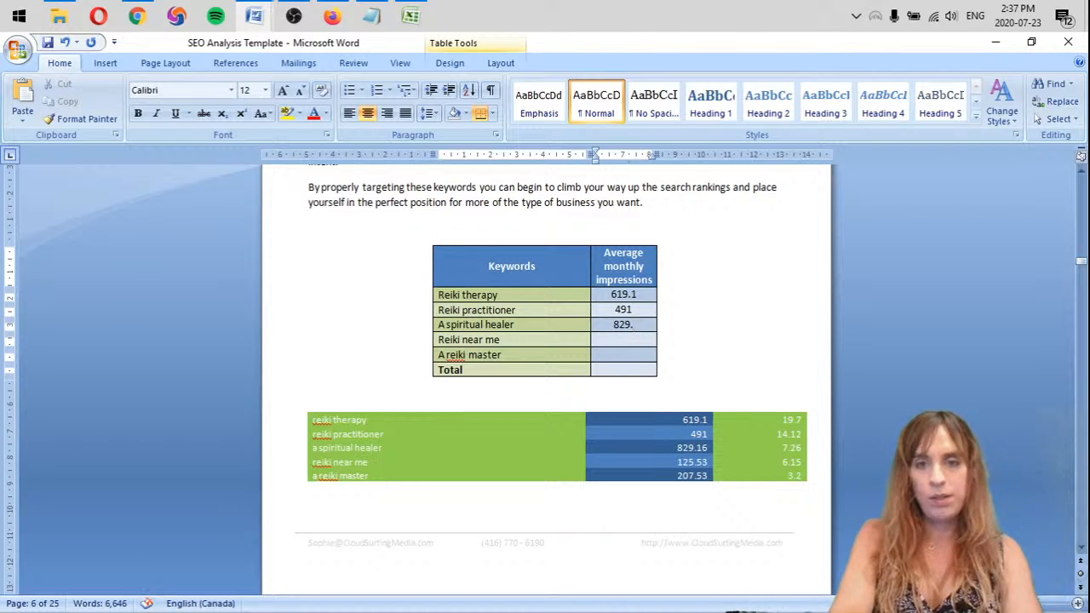
type("16")
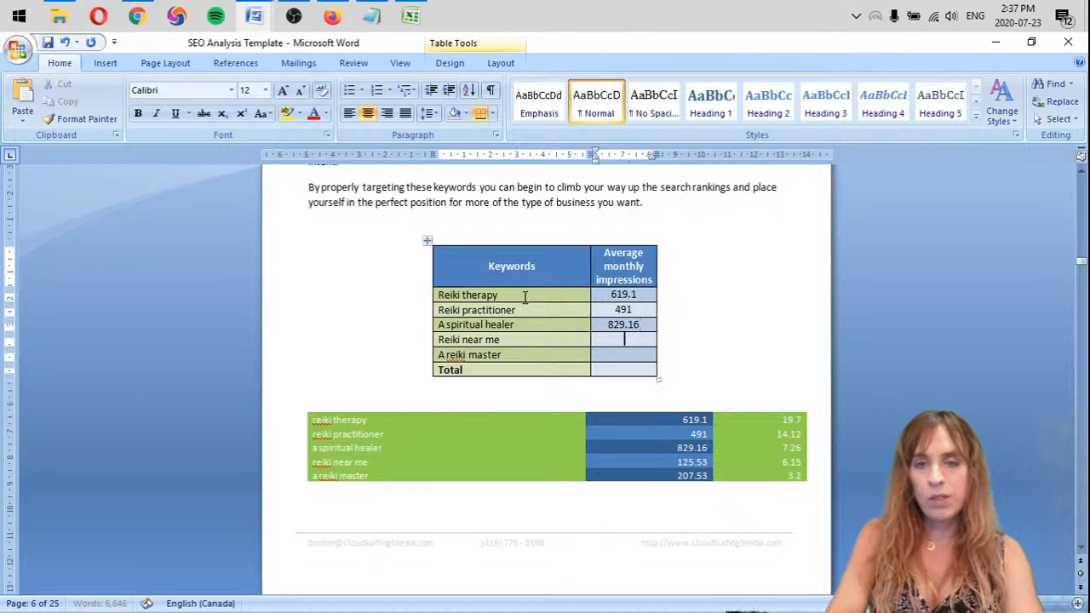
Enter the average monthly impressions 125.53 for Reiki near me and 207.53 for A reiki master
left_click(628, 339)
type("125")
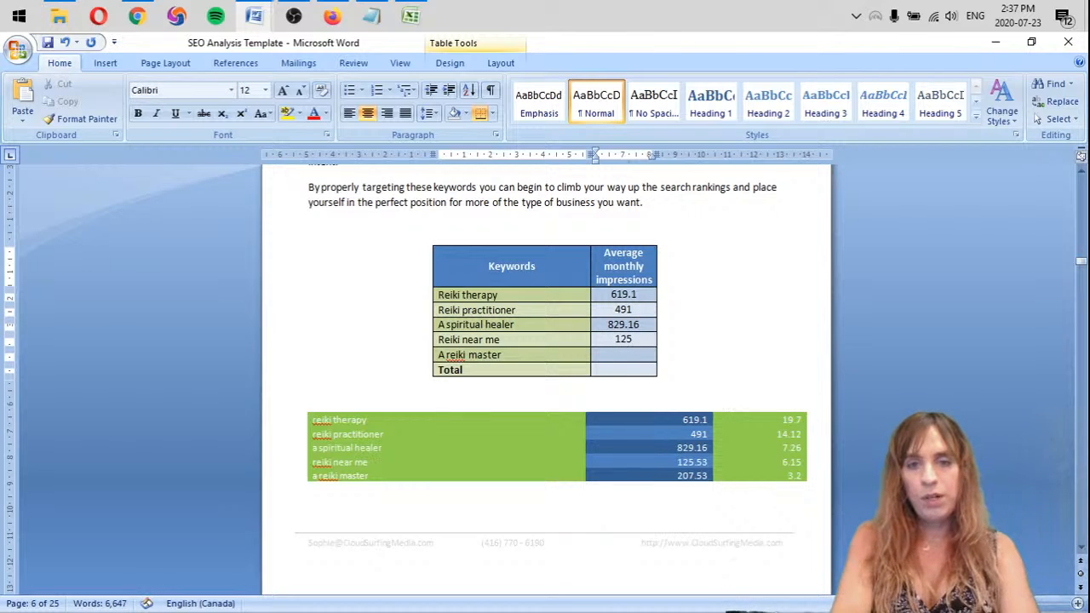
type(".53")
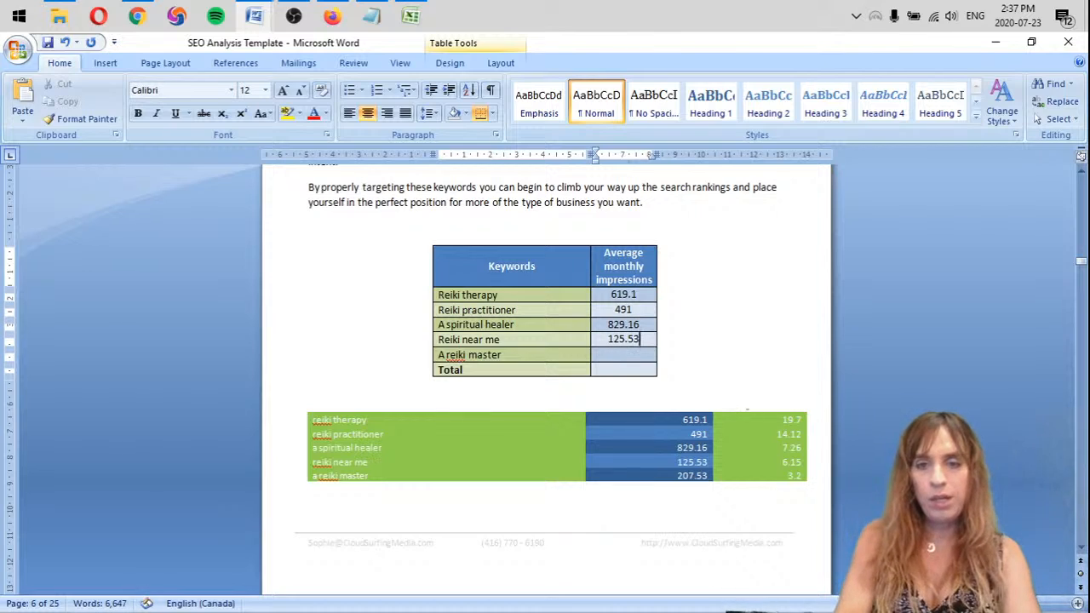
key("Down")
type("20")
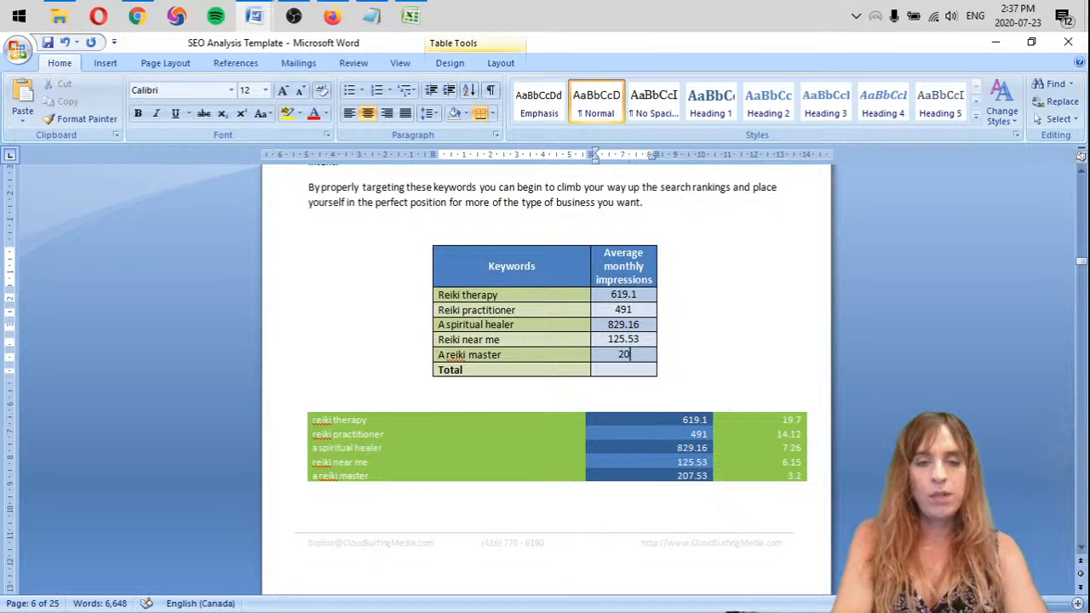
type("7.53")
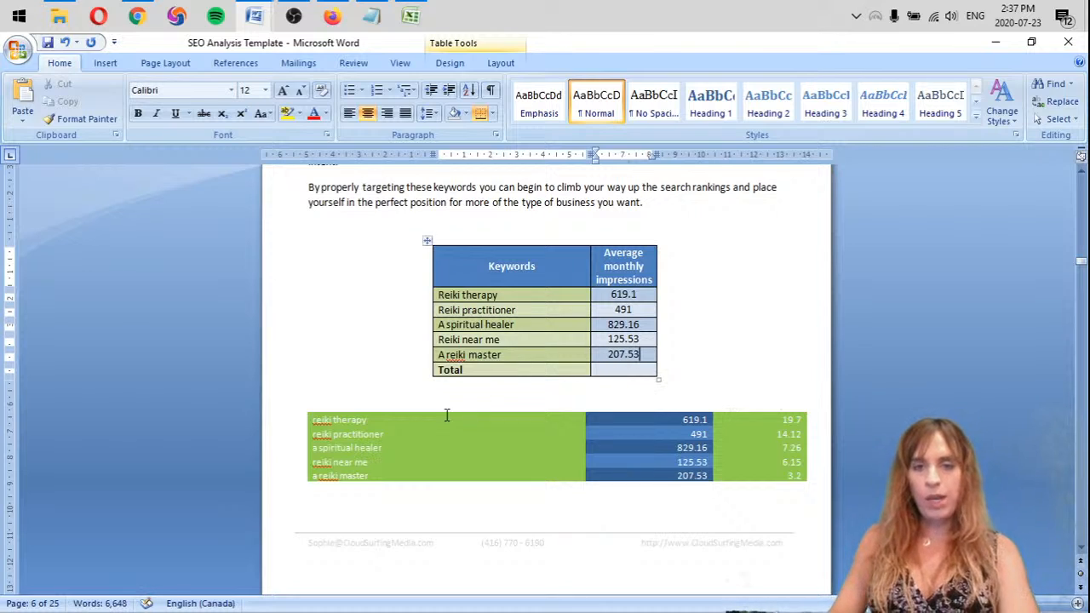
Delete the pasted green keyword rows below the Keywords table and save the document
left_click(264, 413)
left_click_drag(264, 413, 435, 493)
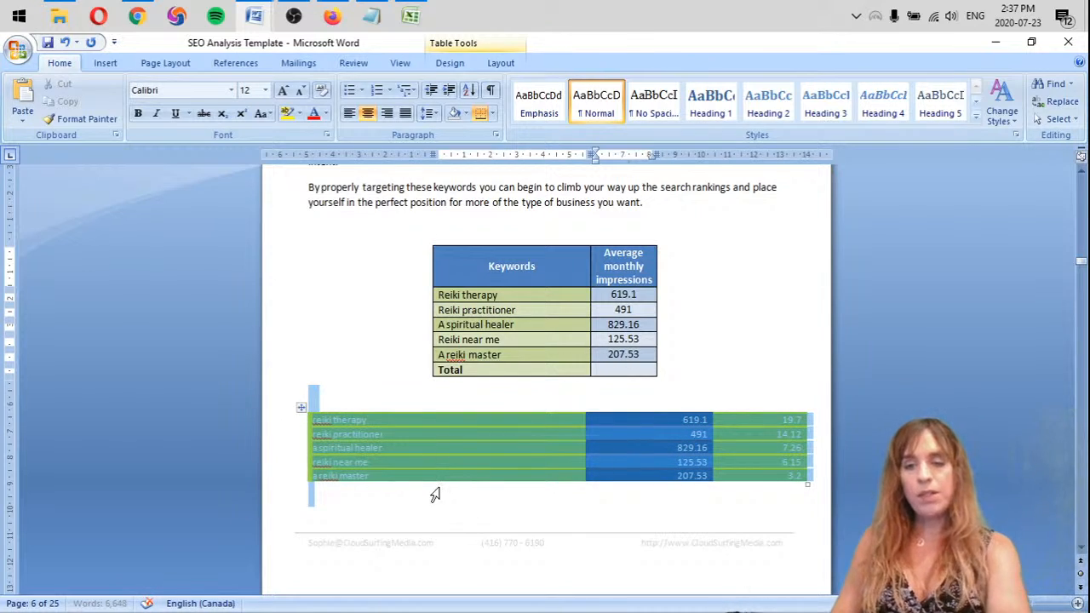
key("Delete")
key("Return")
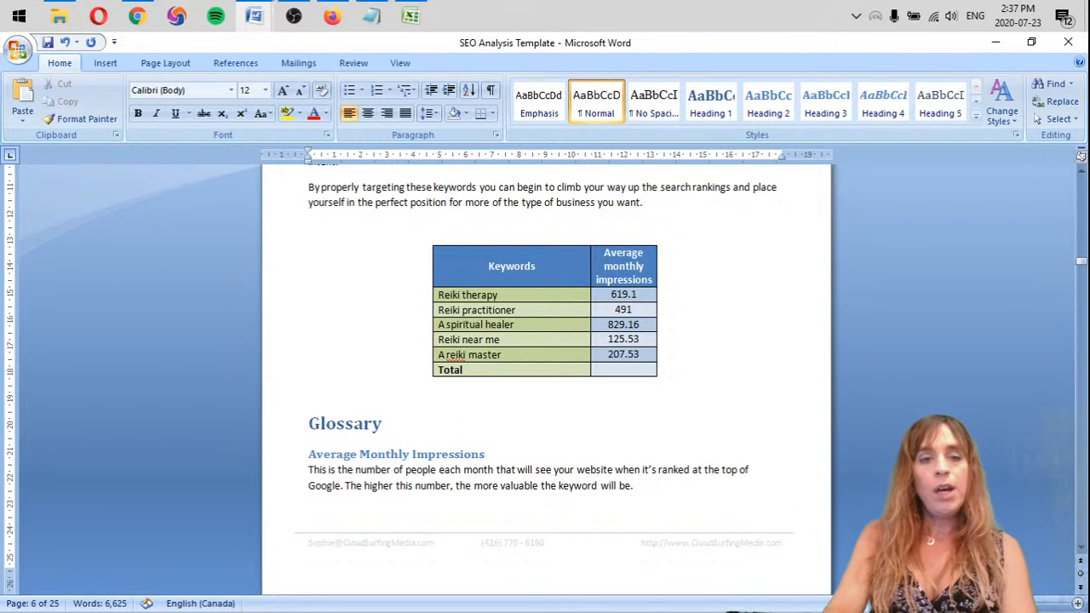
key("ctrl+s")
Switch to the Keyword Forecasts workbook in Excel and select the impressions cell of "reiki"
key("alt+Tab")
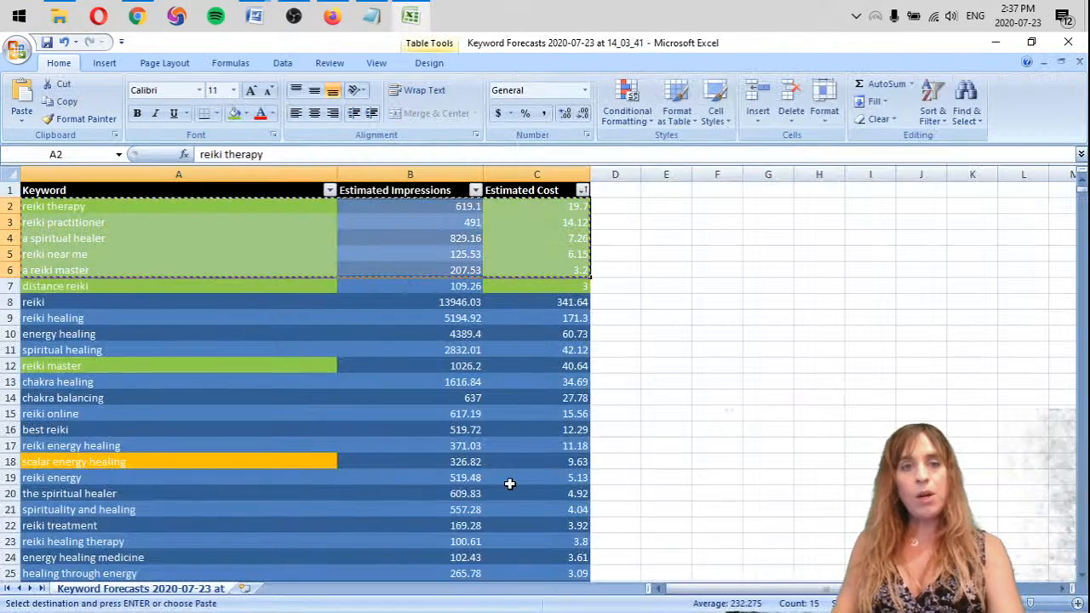
left_click(468, 302)
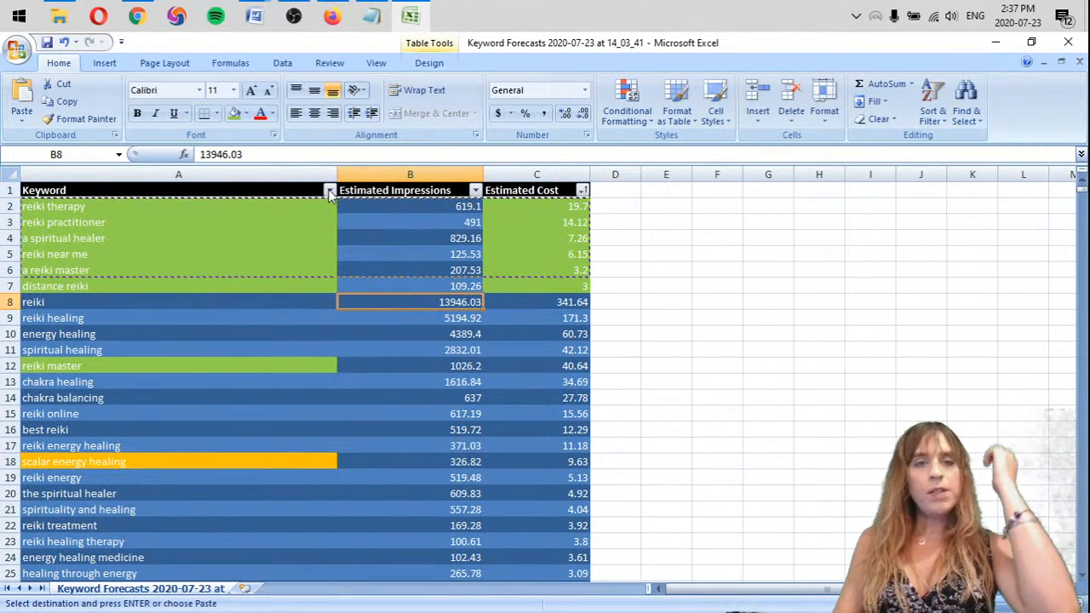
left_click(330, 190)
mouse_move(273, 243)
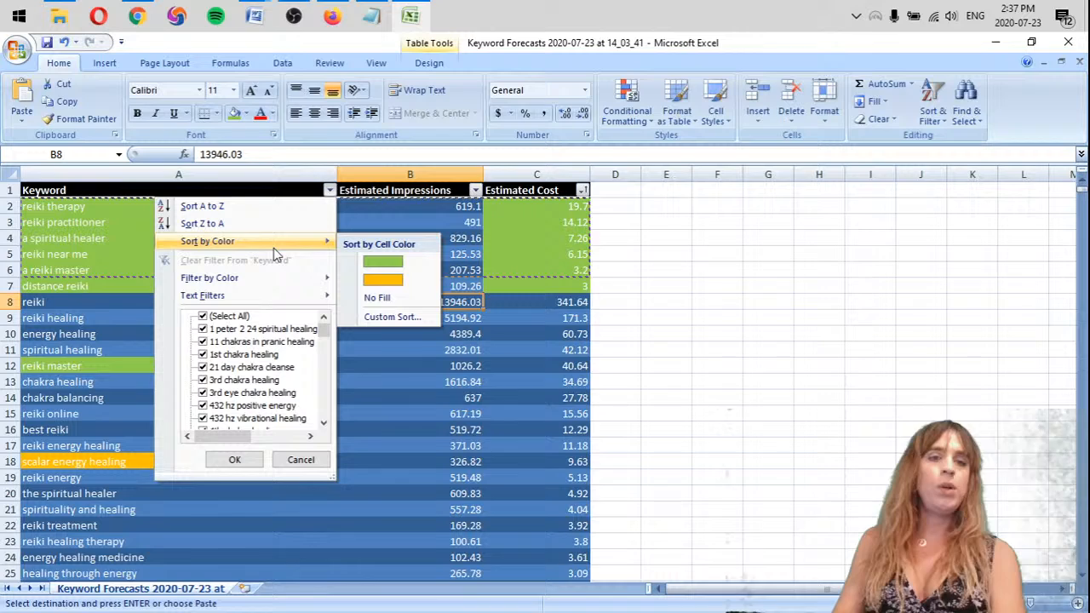
left_click(393, 317)
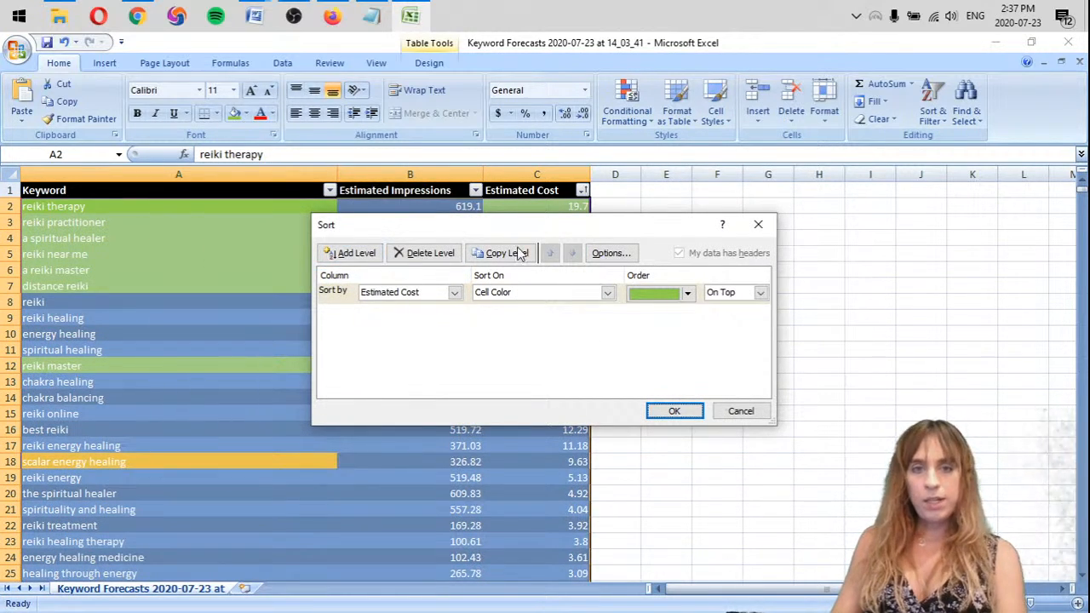
left_click(421, 296)
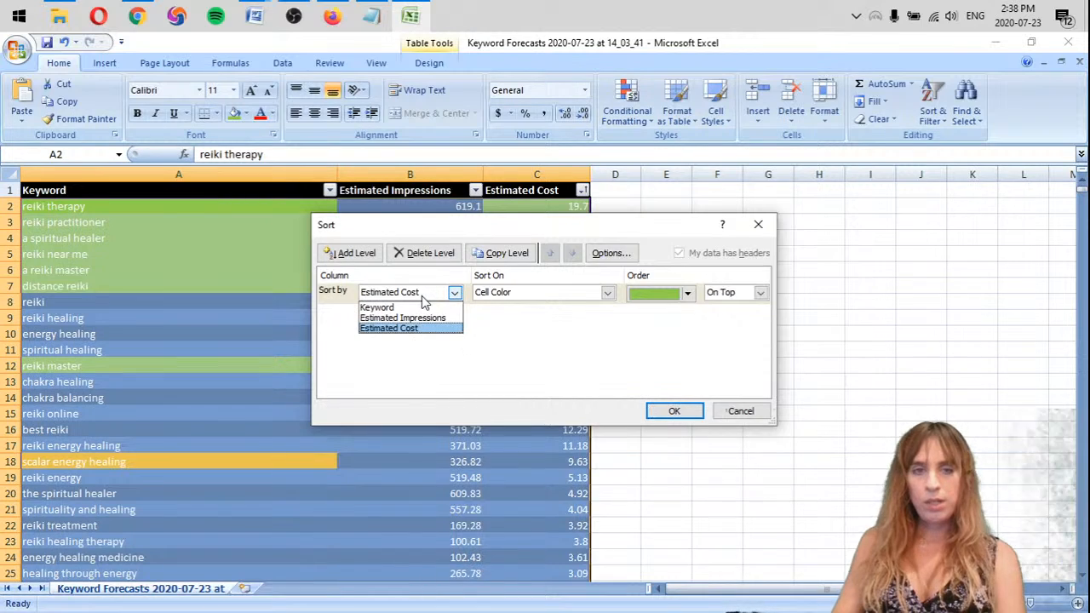
left_click(427, 300)
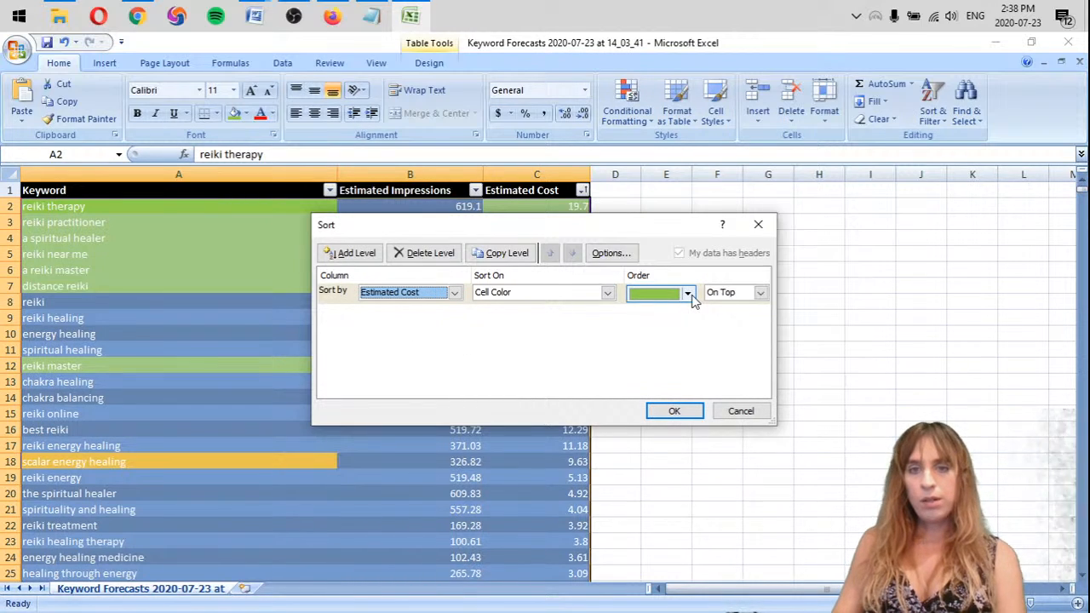
left_click(741, 412)
Filter the keyword table by the green cell color of the Keyword column
left_click(464, 301)
left_click(327, 190)
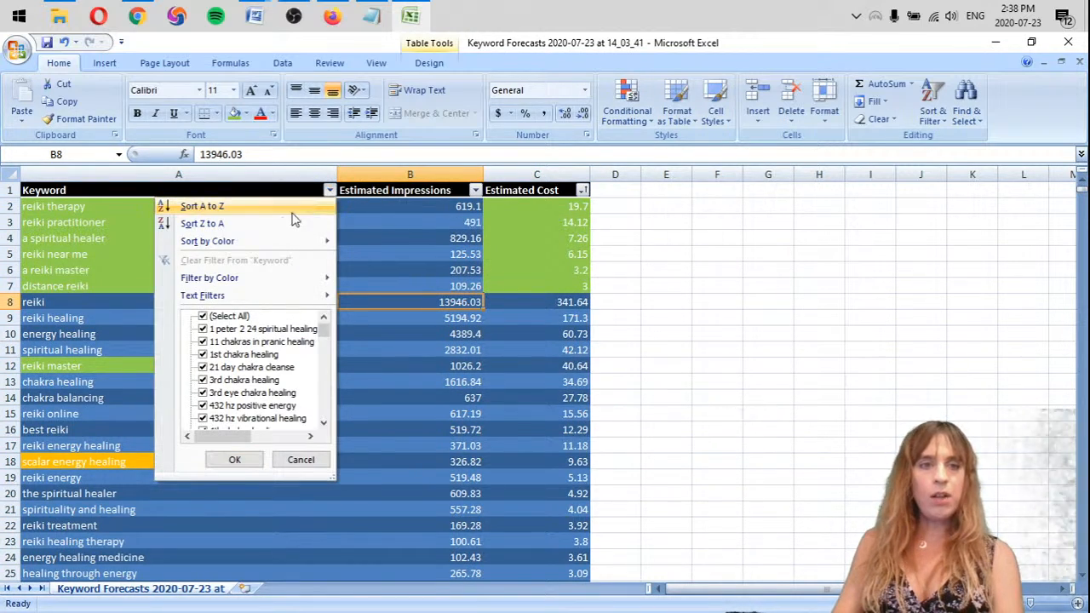
mouse_move(241, 288)
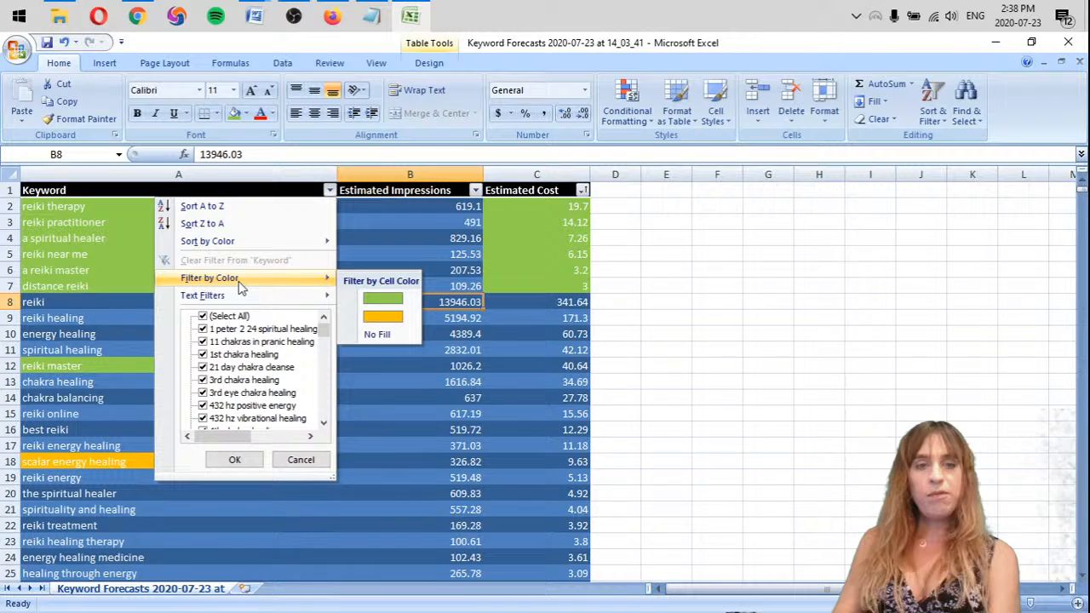
left_click(380, 302)
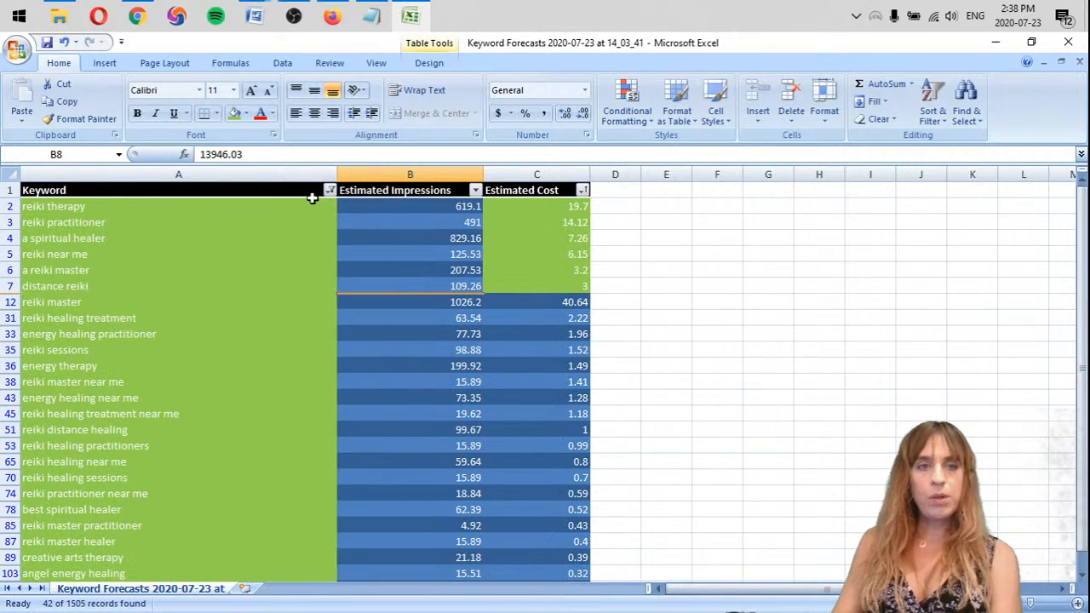
Filter the Keyword column to cells with no fill, and return to the green cell color filter
left_click(330, 190)
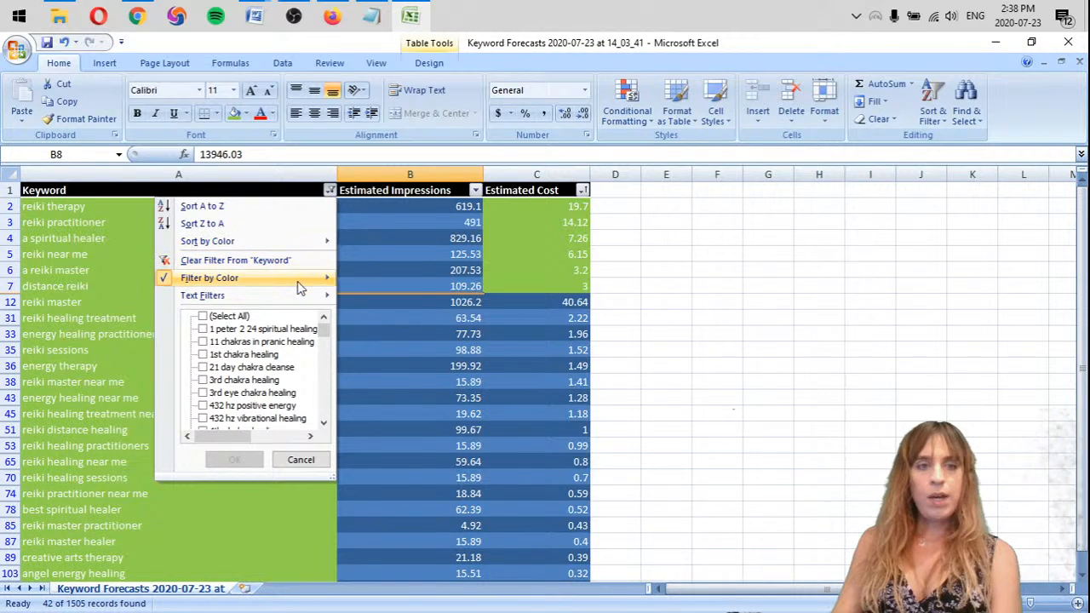
mouse_move(303, 280)
left_click(379, 336)
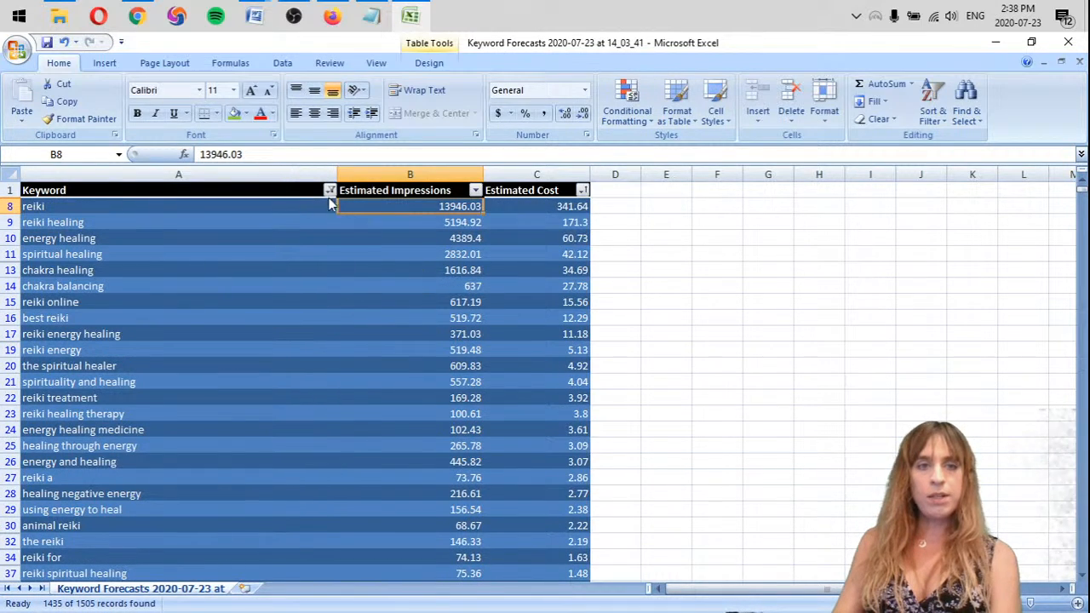
left_click(330, 190)
mouse_move(289, 277)
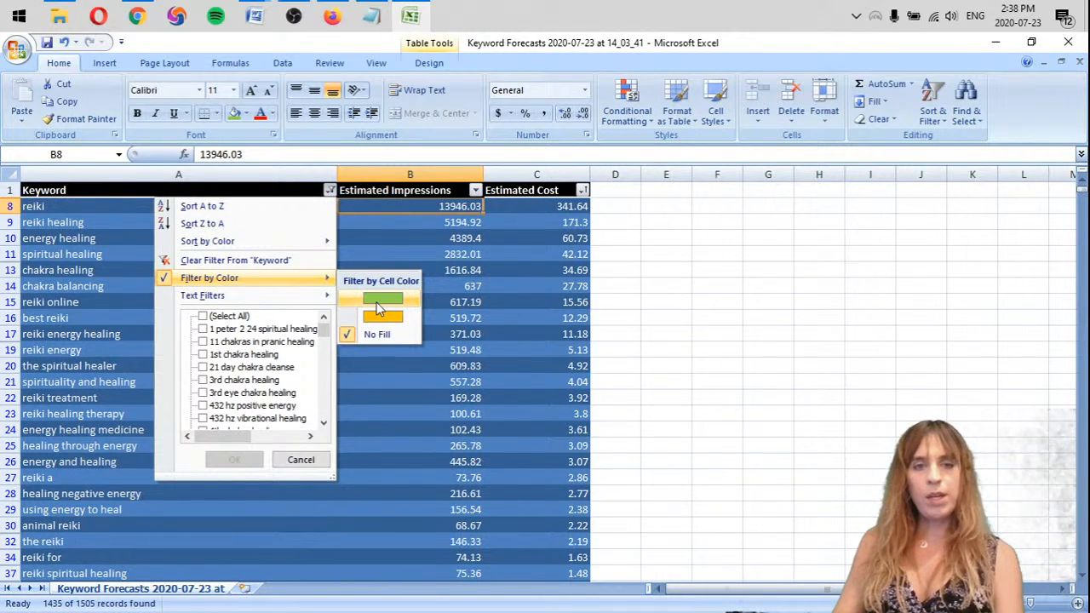
left_click(380, 299)
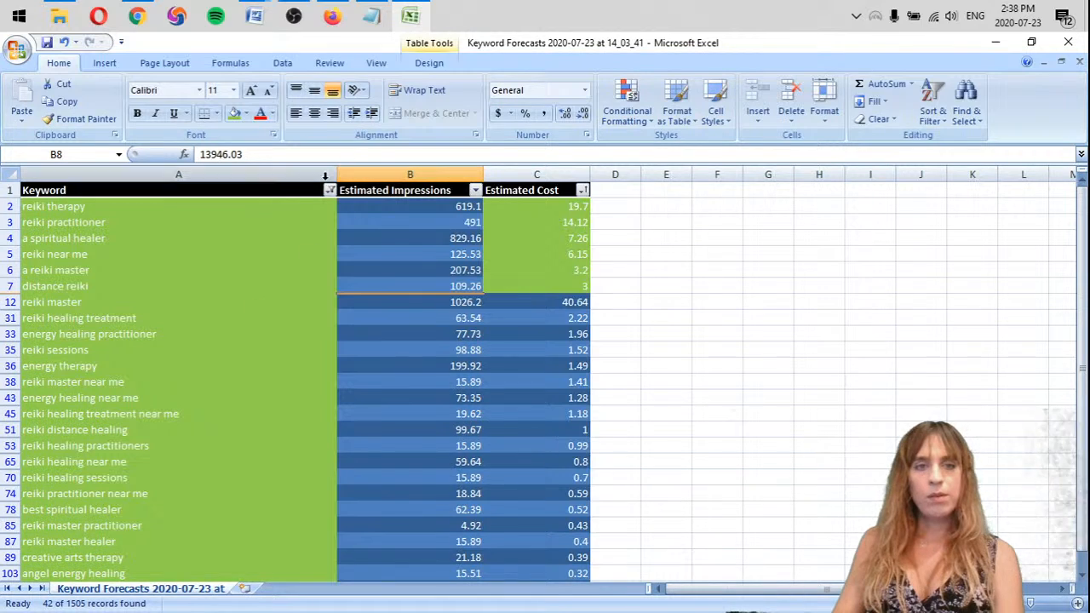
Sum the Estimated Impressions of the filtered green keywords in cell B1507 below the table
left_click(330, 191)
mouse_move(303, 286)
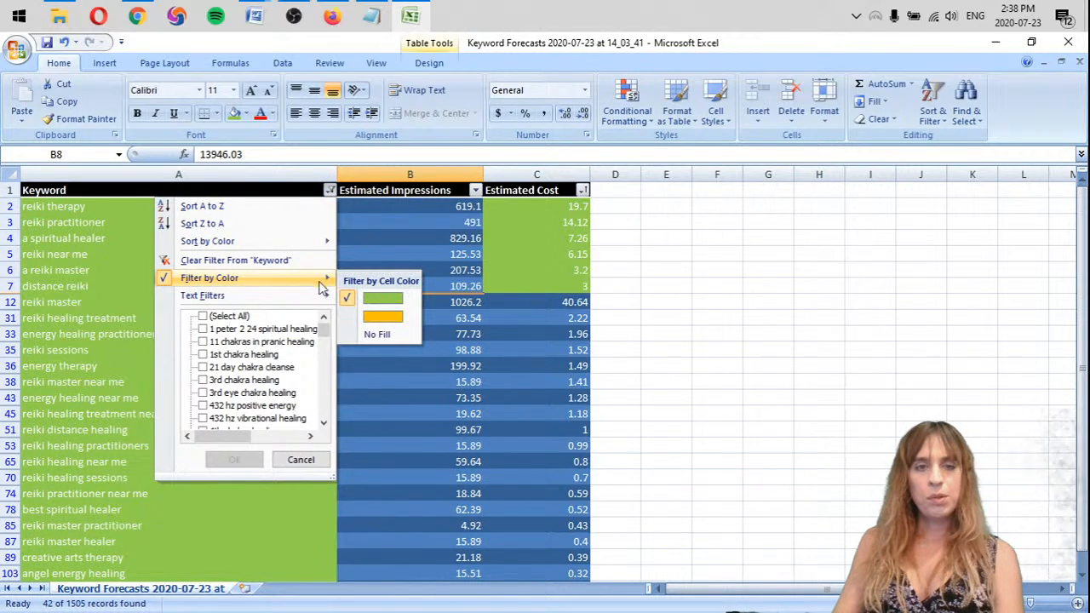
left_click(488, 339)
scroll(450, 346, "down", 10)
left_click(458, 405)
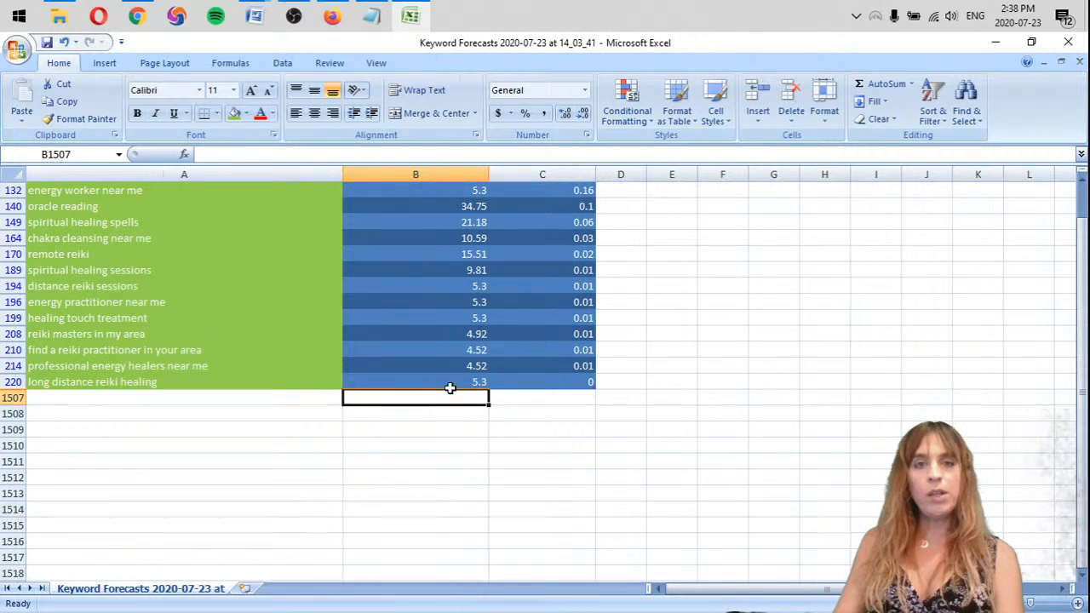
left_click(884, 83)
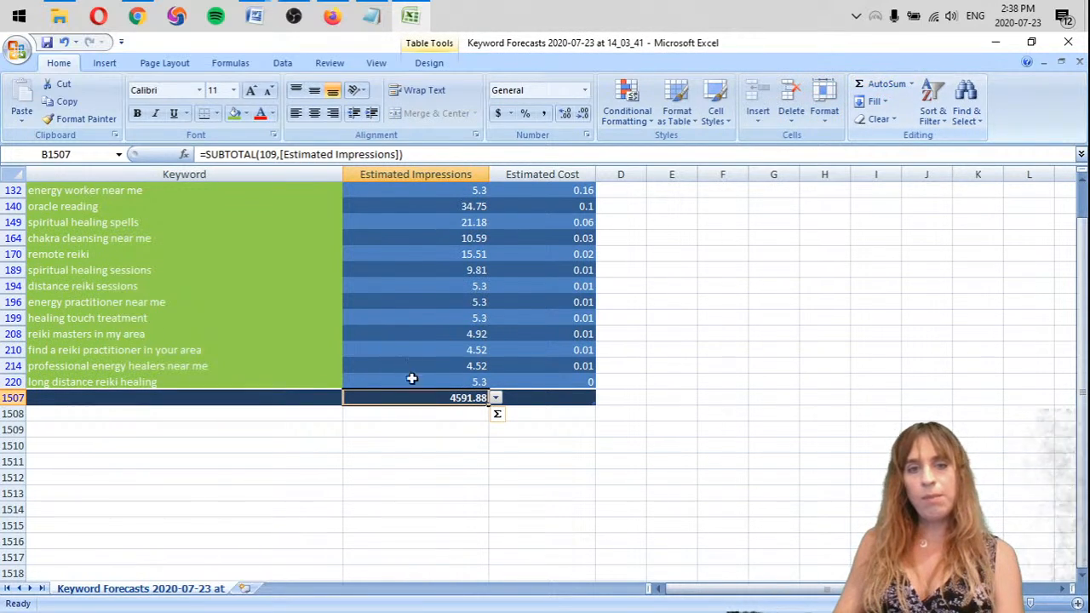
Record the impressions total 4591.88 as a plain number in the empty cell F194 beside the table
left_click(747, 292)
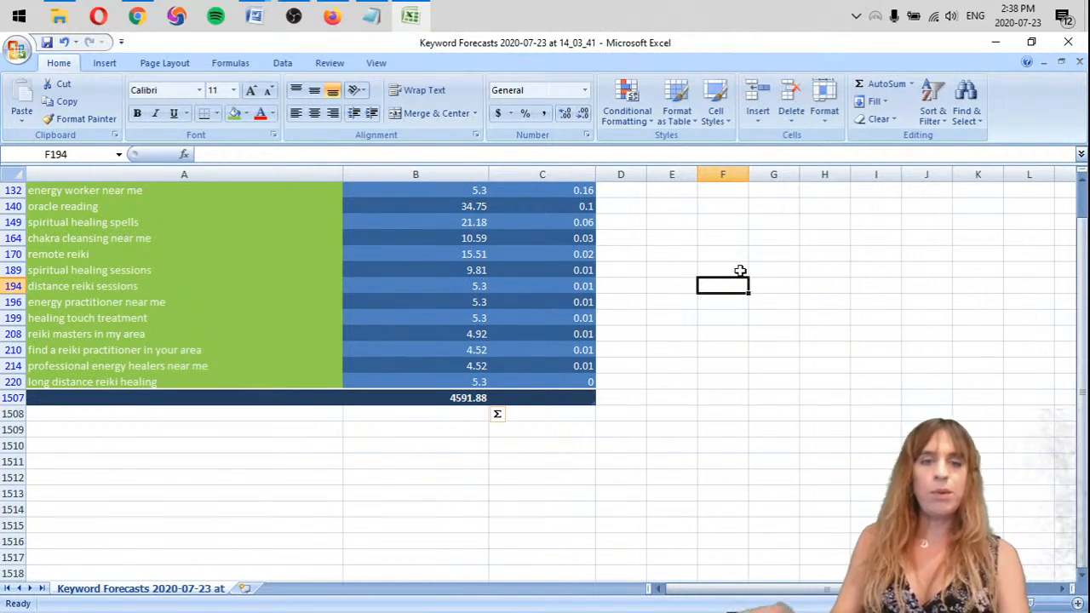
type("4591")
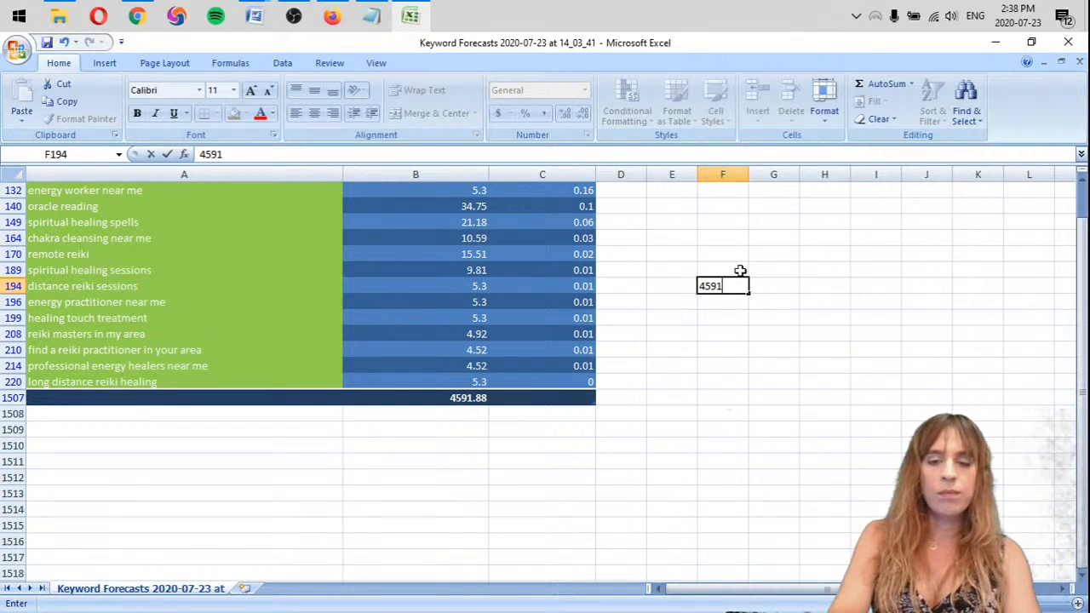
type(".88")
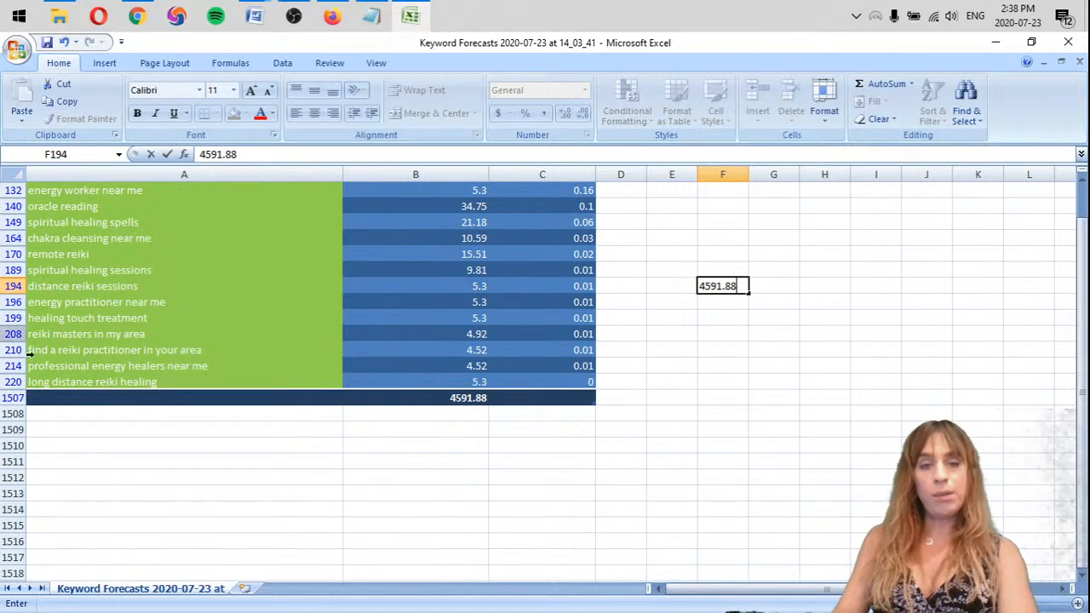
left_click(363, 440)
key("ctrl+z")
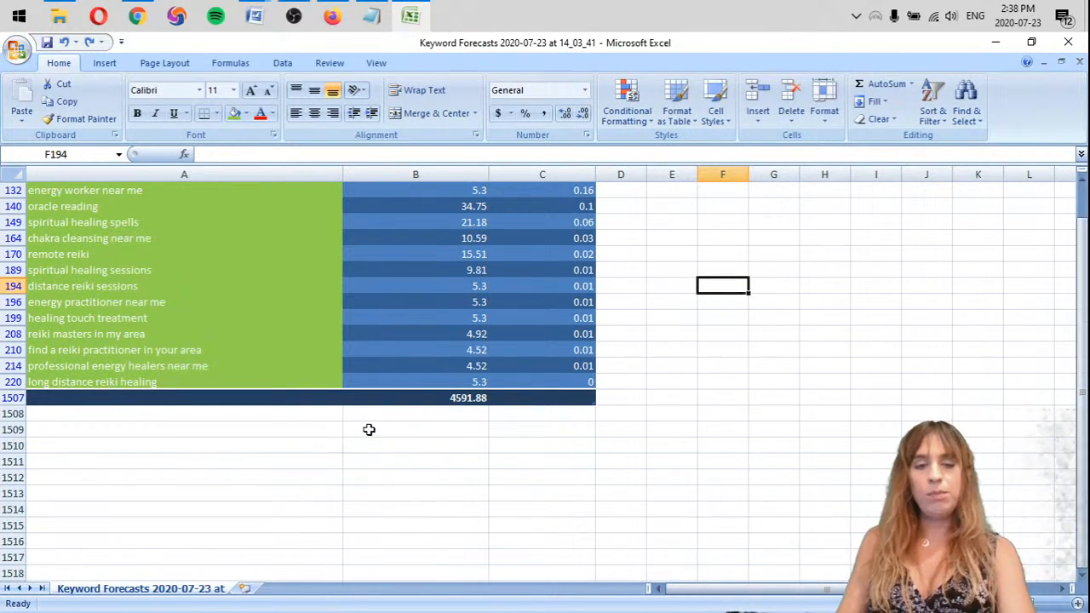
key("ctrl+y")
Delete the total row 1507 below the filtered keyword table
left_click(458, 397)
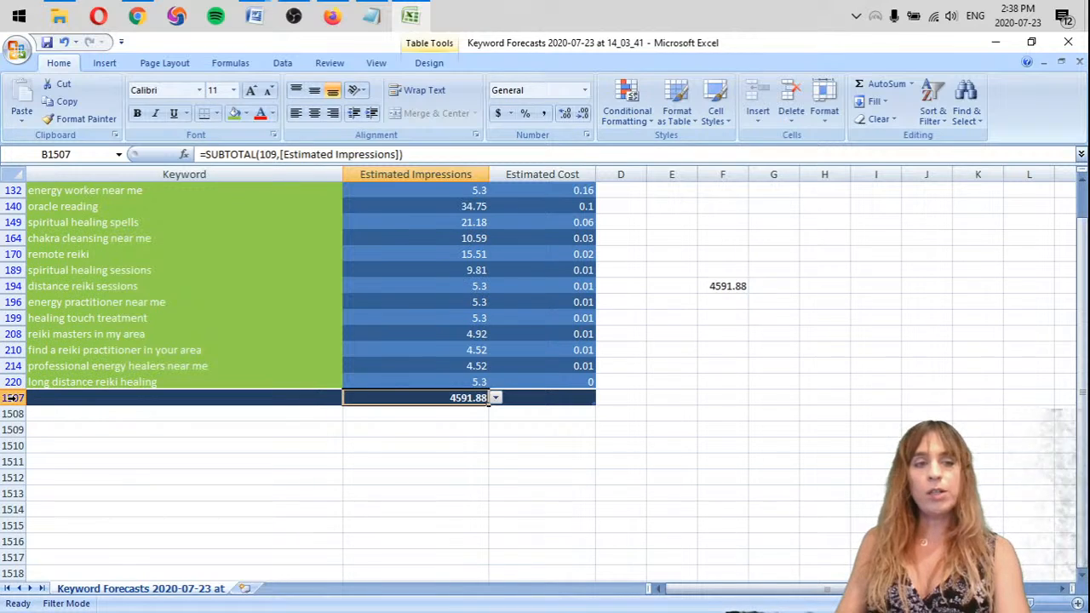
left_click(12, 398)
key("BackSpace")
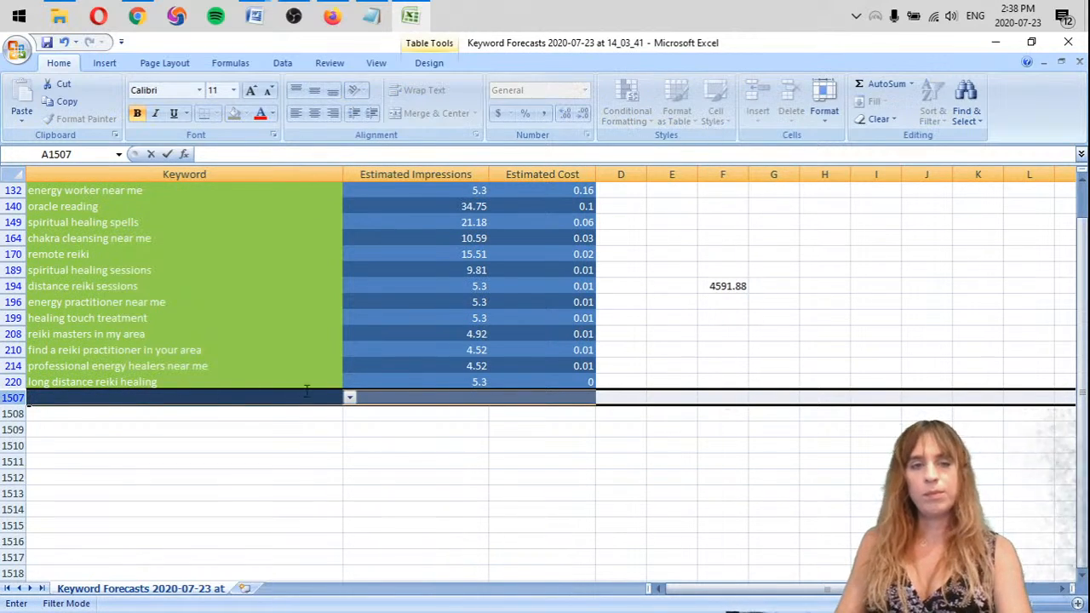
right_click(18, 397)
left_click(66, 496)
Select the green keywords' Estimated Impressions from B2 to B220 and sum them in the row below the table
scroll(434, 375, "up", 8)
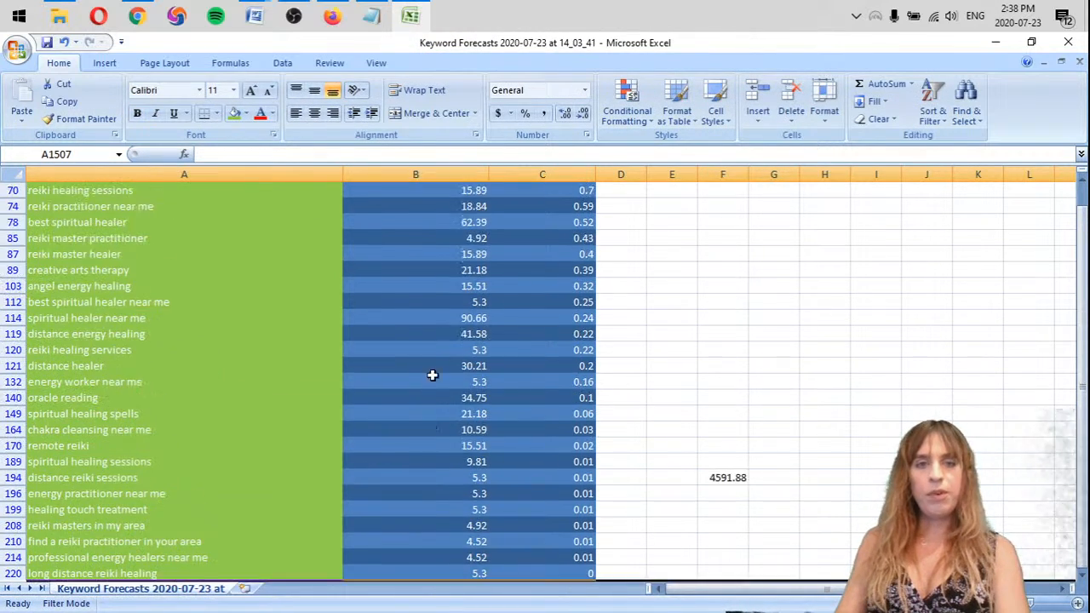
scroll(453, 349, "up", 3)
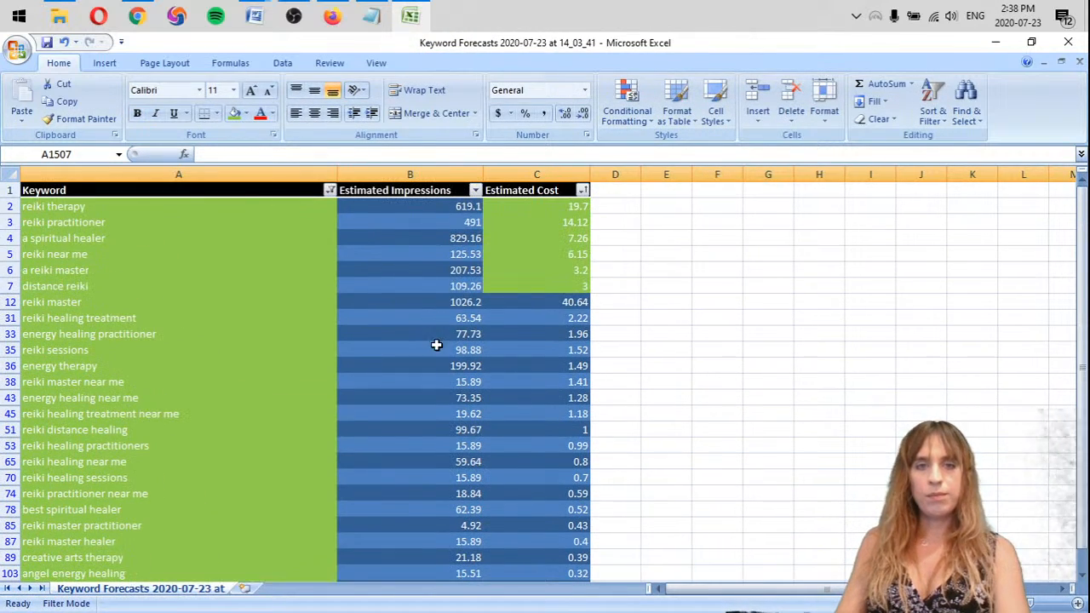
left_click(459, 207)
scroll(469, 377, "down", 10)
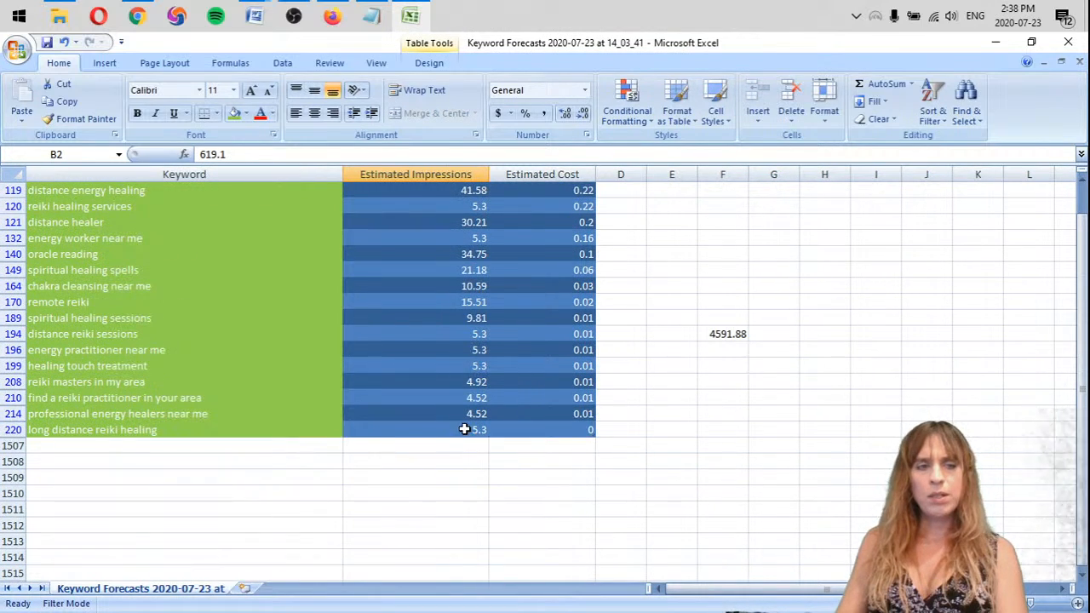
left_click(464, 429, "shift")
scroll(747, 288, "up", 9)
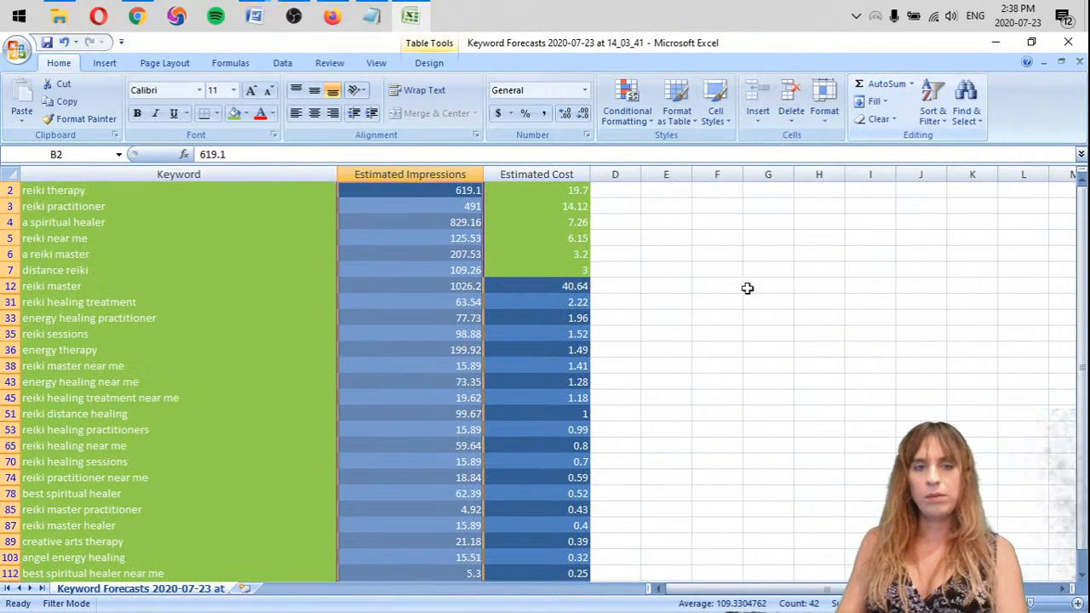
scroll(443, 409, "down", 9)
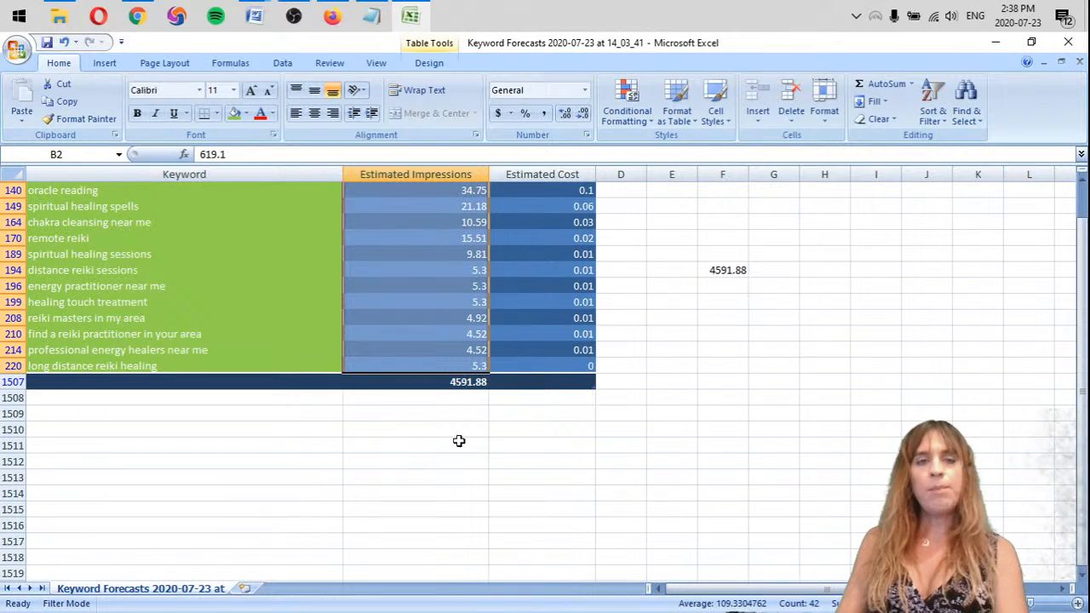
scroll(460, 443, "up", 10)
scroll(477, 421, "down", 4)
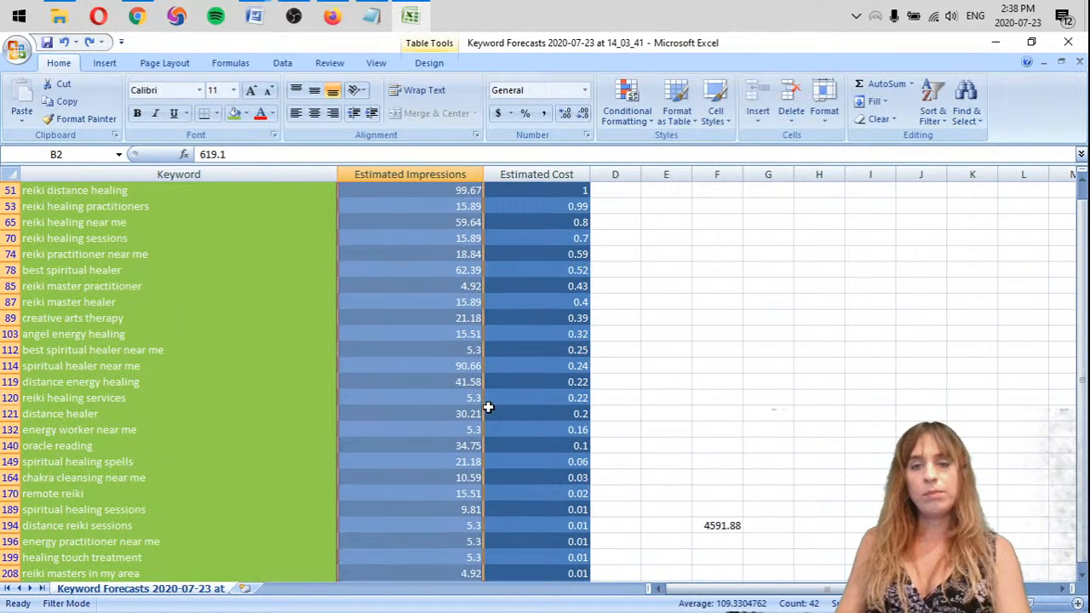
Filter the Keyword column by color to show only cells with no fill
scroll(488, 400, "up", 5)
left_click(330, 190)
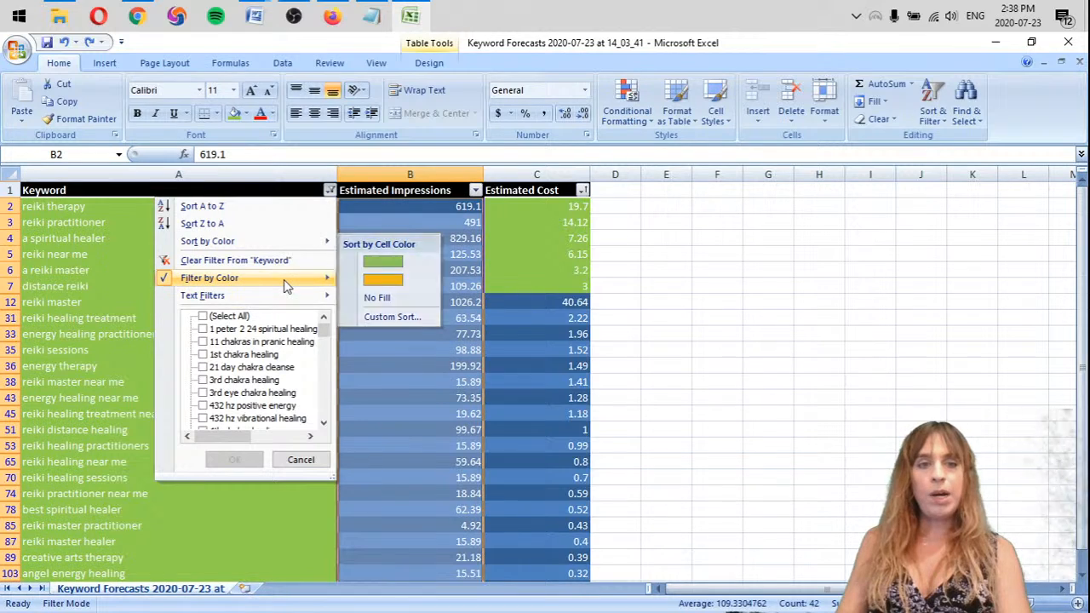
mouse_move(286, 286)
left_click(390, 335)
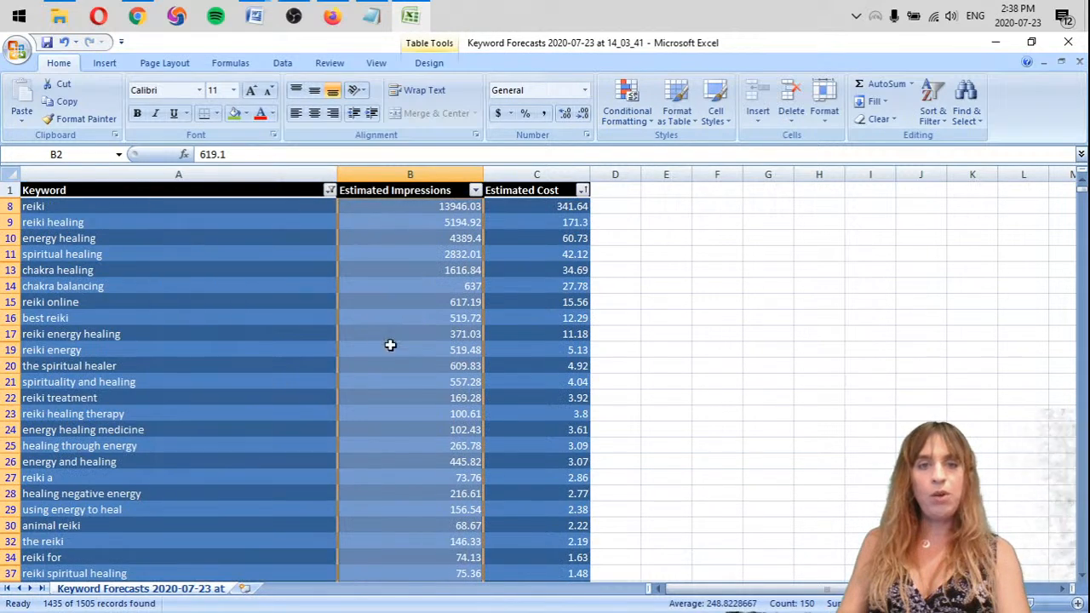
Sum the Estimated Impressions of the no-fill keywords in cell B228 and copy the total
scroll(355, 494, "down", 20)
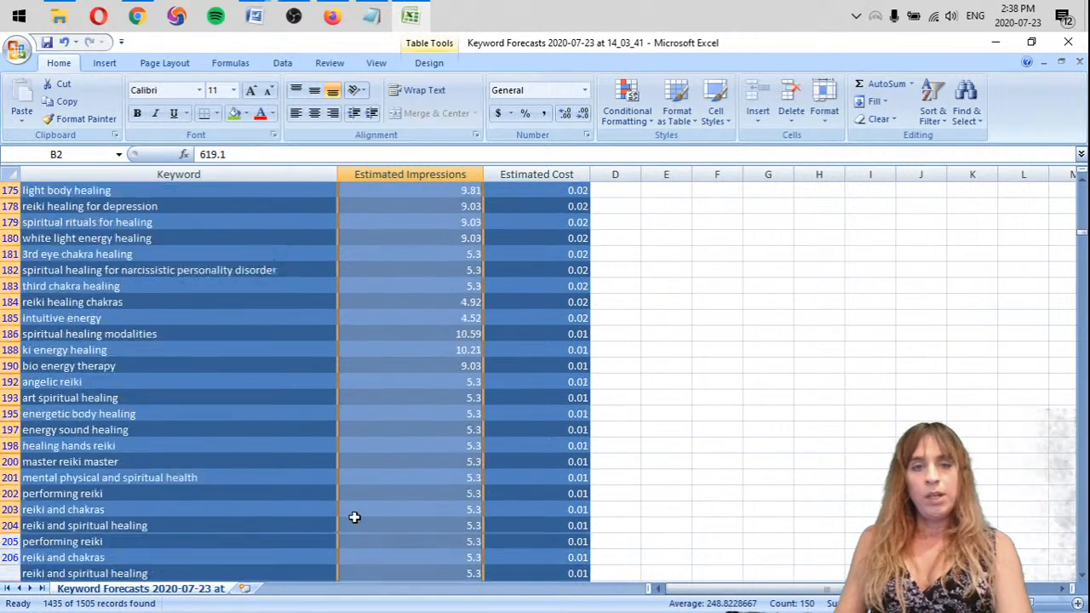
scroll(357, 524, "down", 9)
left_click(465, 350)
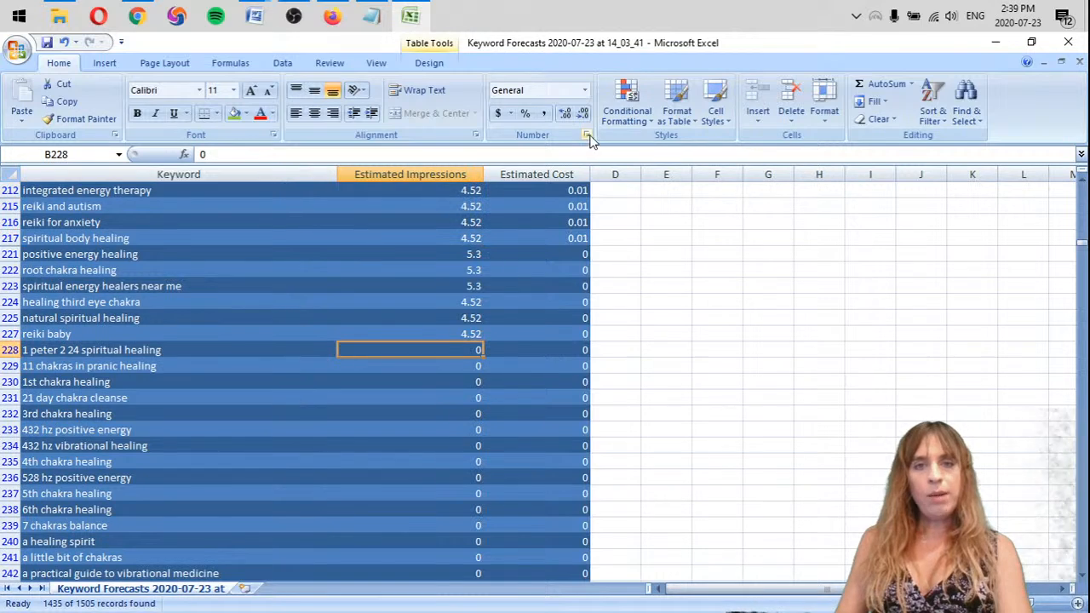
left_click(886, 83)
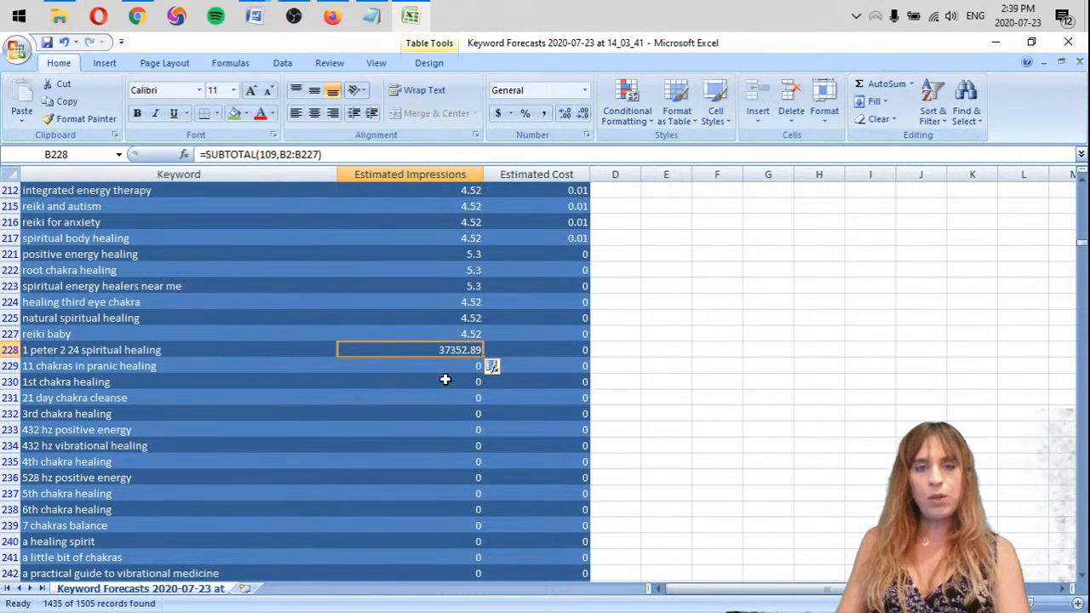
scroll(603, 508, "up", 5)
scroll(681, 338, "down", 3)
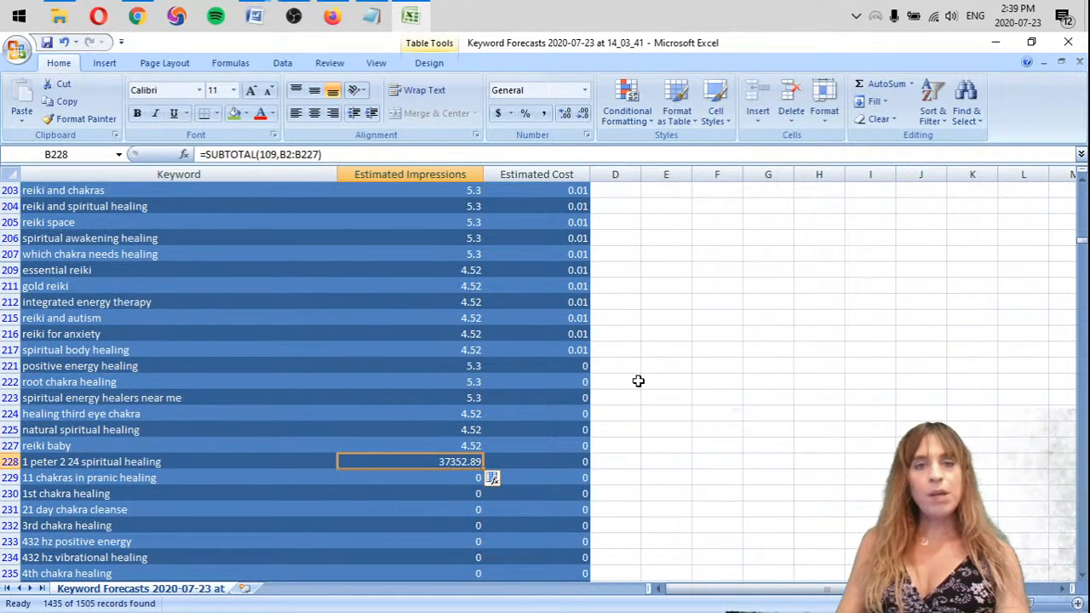
key("ctrl+c")
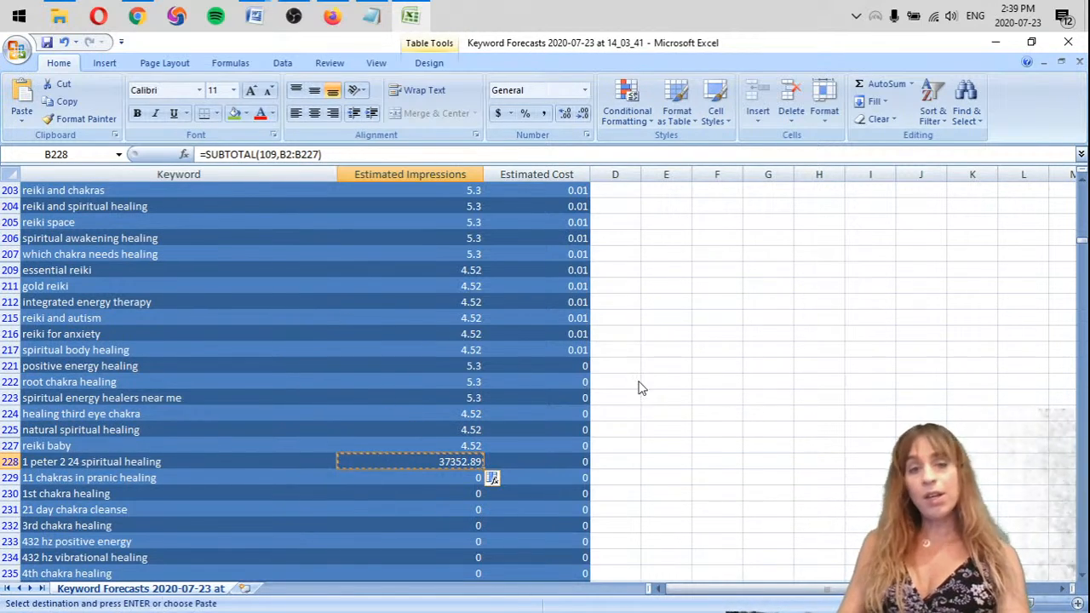
scroll(601, 508, "up", 20)
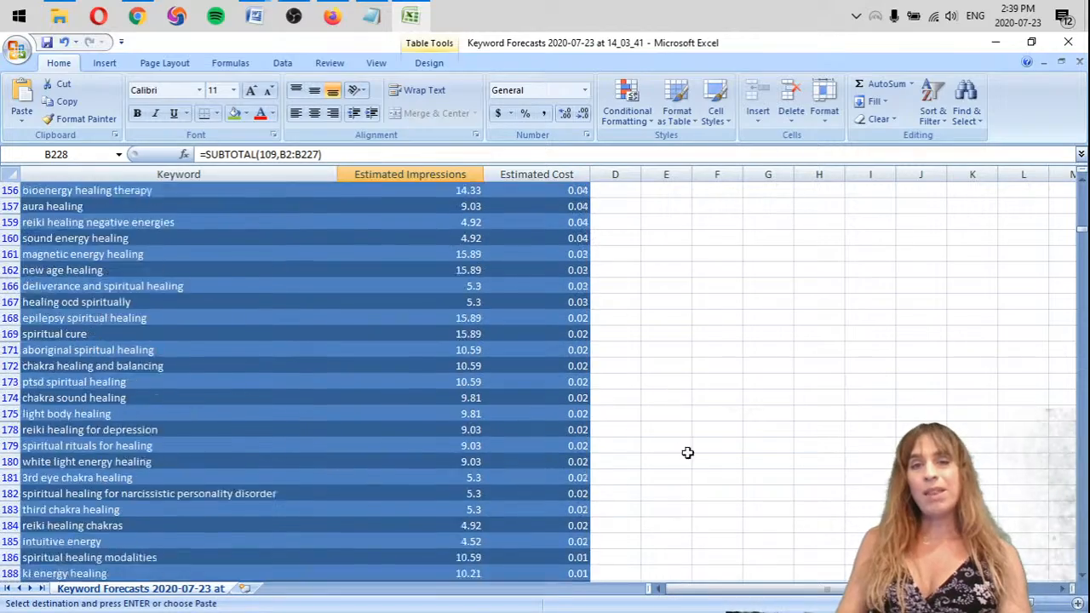
scroll(672, 361, "up", 20)
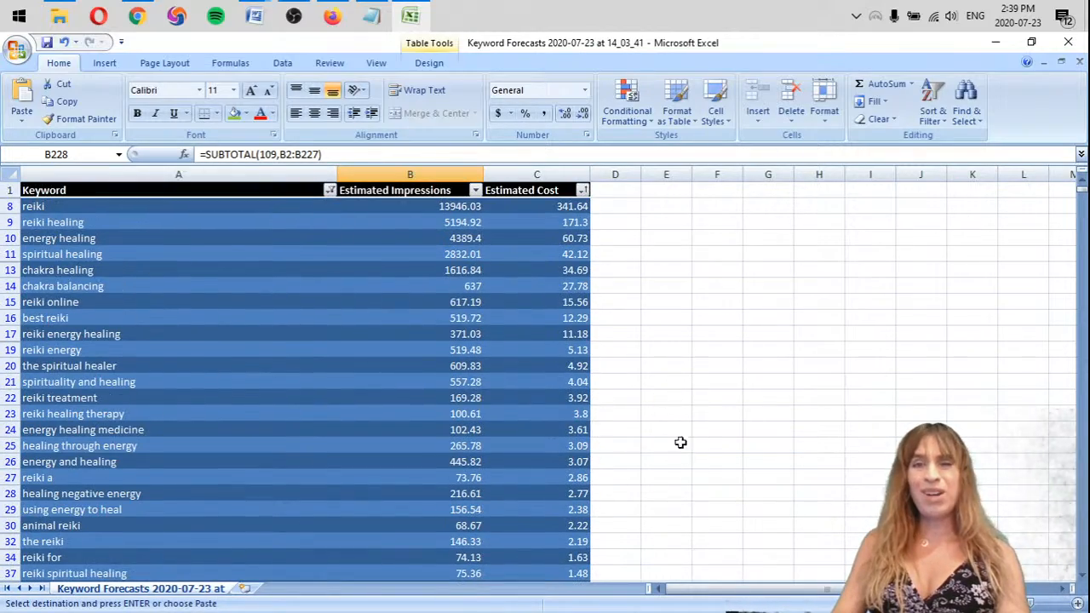
scroll(680, 450, "down", 20)
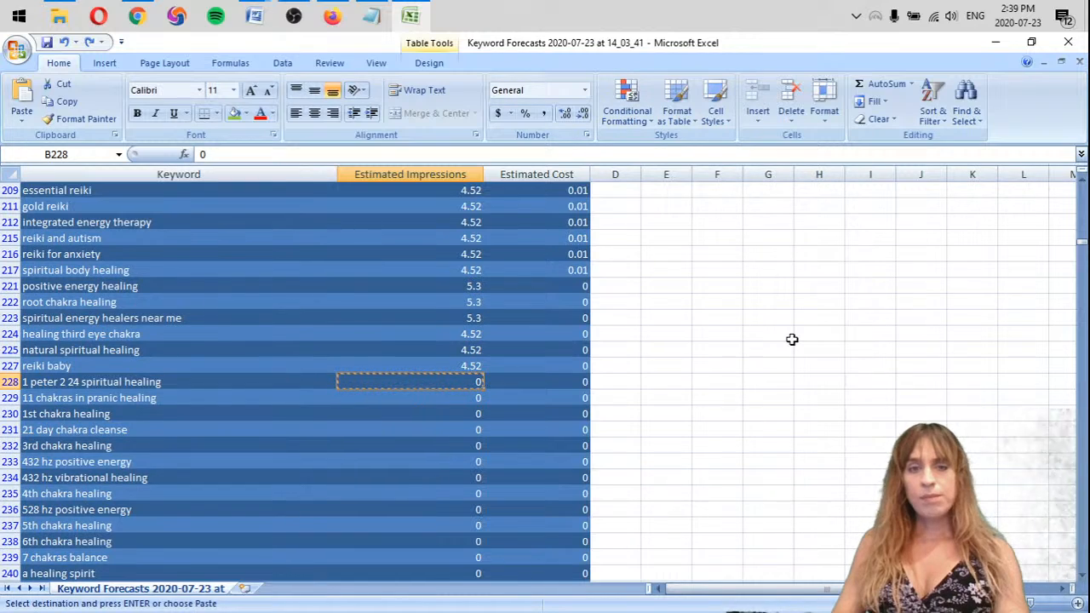
Try to paste the copied total from B228 into the empty cell G221 beside the table
left_click(757, 287)
key("ctrl+v")
key("ctrl+z")
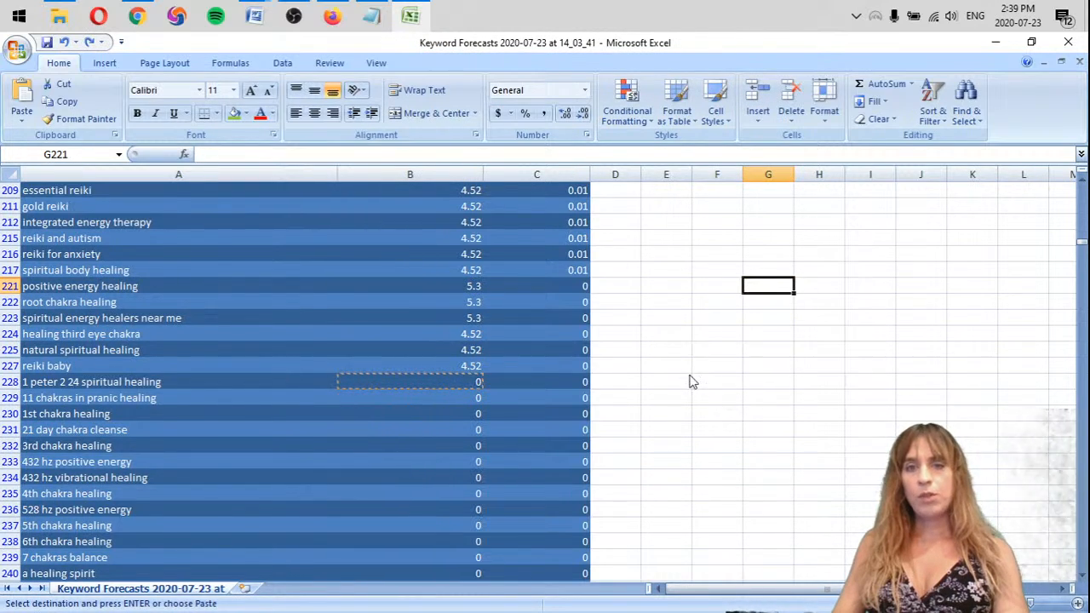
key("ctrl+y")
key("ctrl+z")
key("ctrl+z")
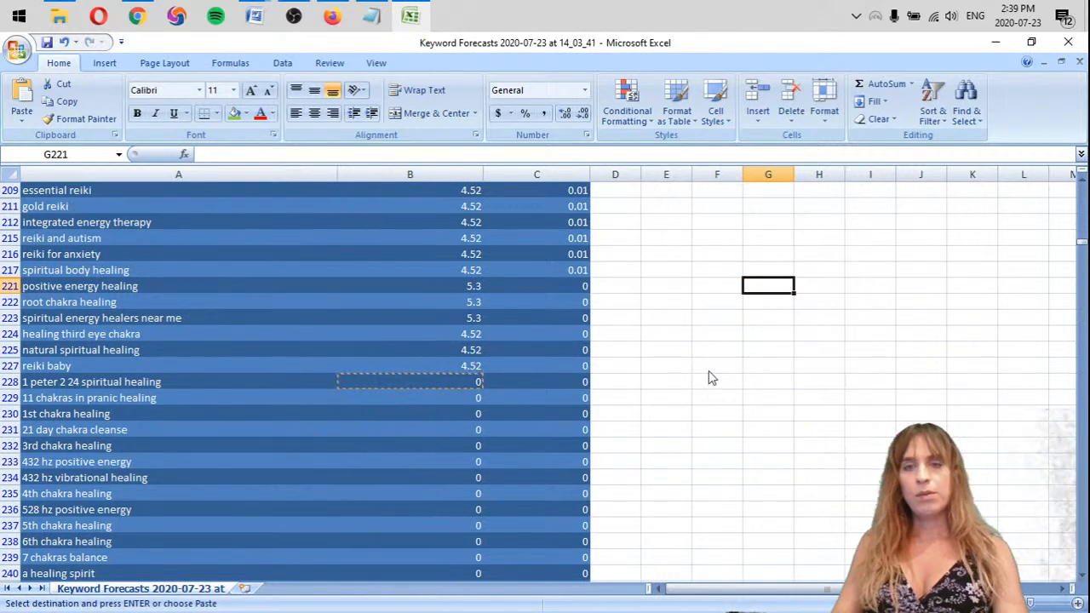
Undo the recent changes back to the green keywords' total row, and restore them
key("ctrl+z")
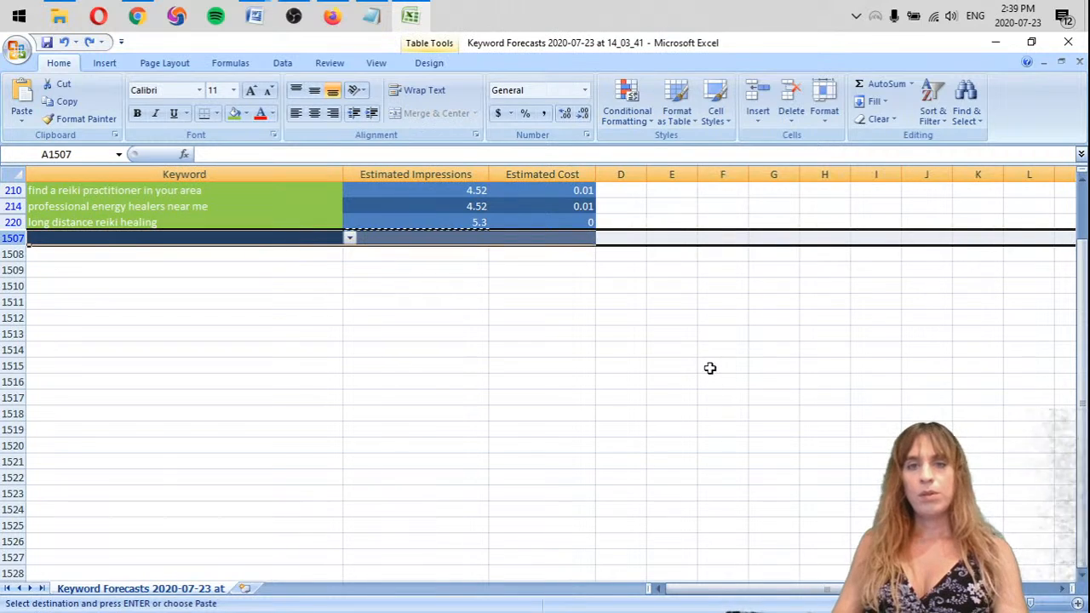
key("ctrl+z")
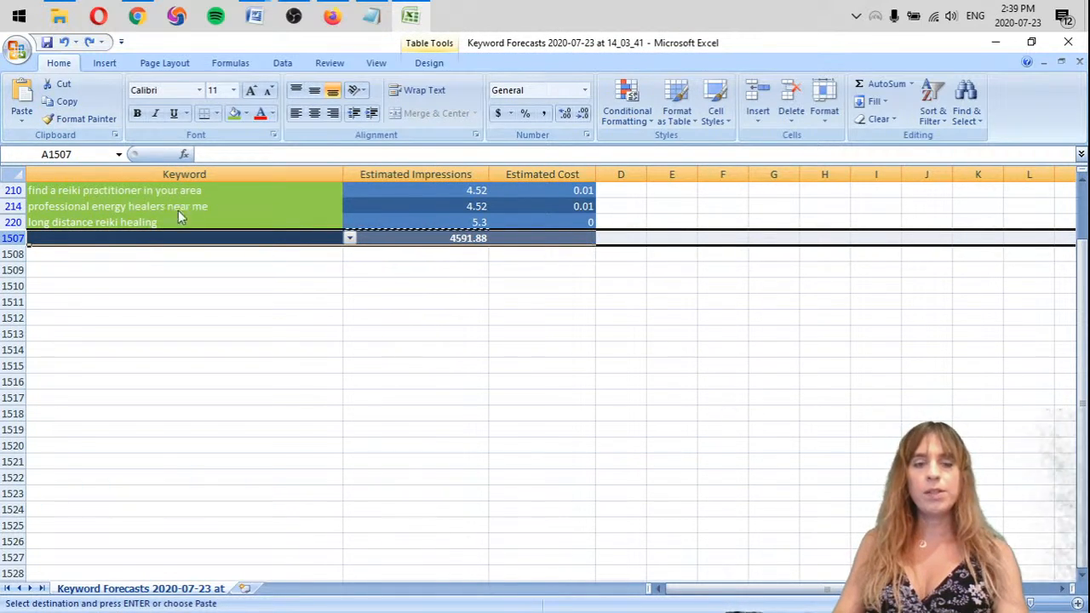
key("ctrl+z")
key("ctrl+z")
key("ctrl+z")
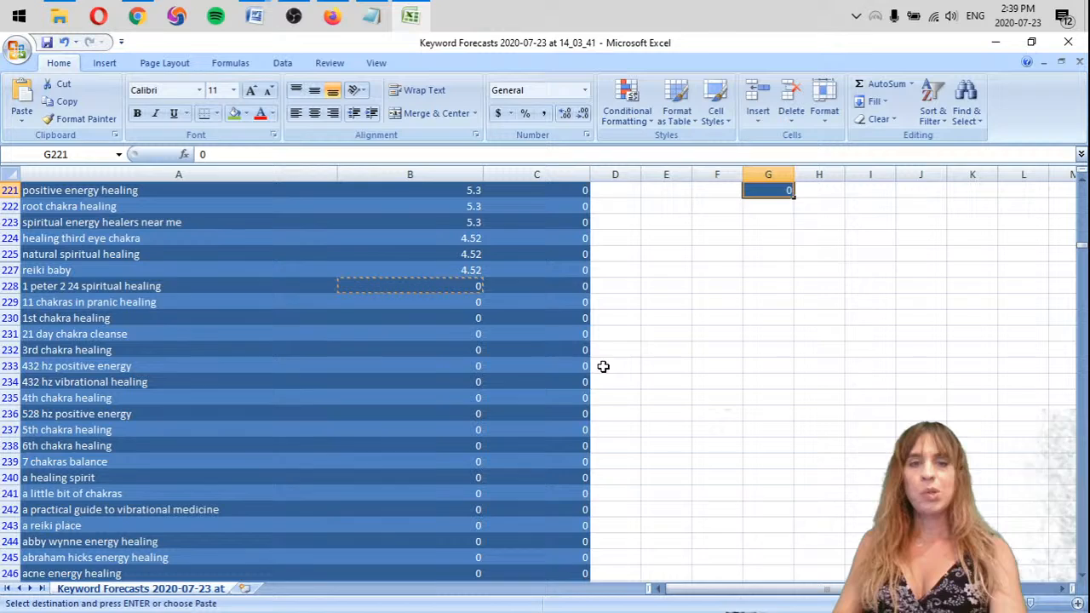
Total the no-fill keywords' Estimated Impressions in cell B228 with AutoSum
left_click(460, 281)
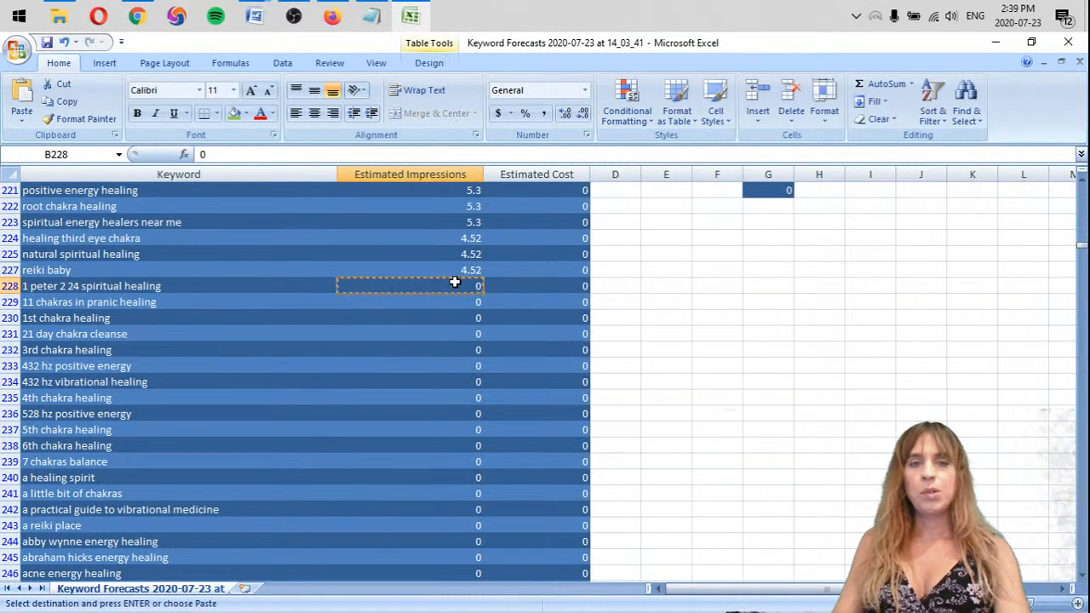
double_click(877, 83)
Add the green keywords' total to the no-fill total in cell G232 with the formula =4591.88+(b228)
left_click(791, 352)
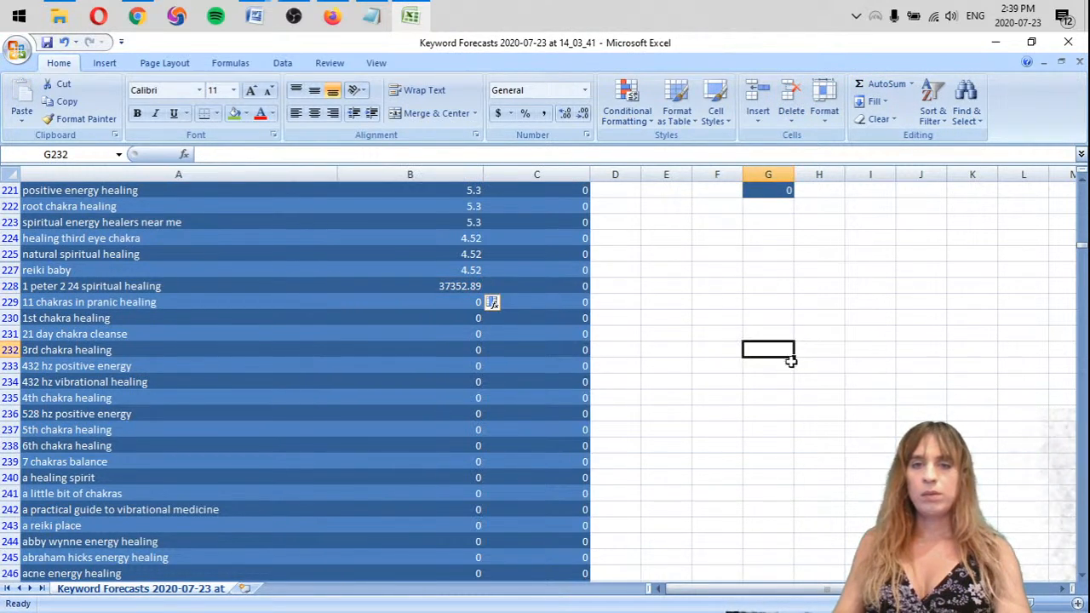
type("4591.88+(b")
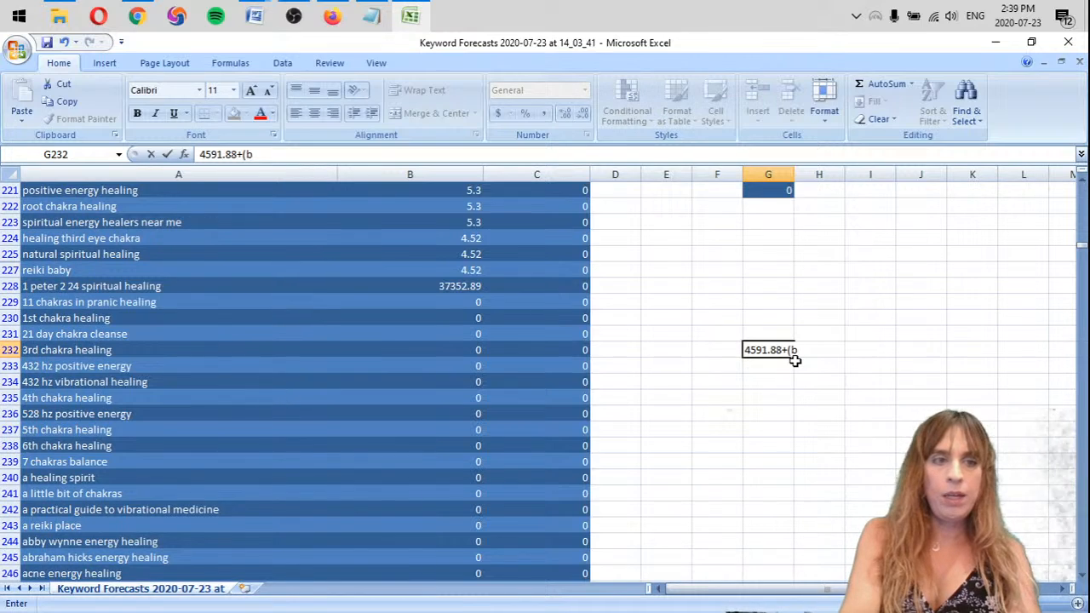
type(")")
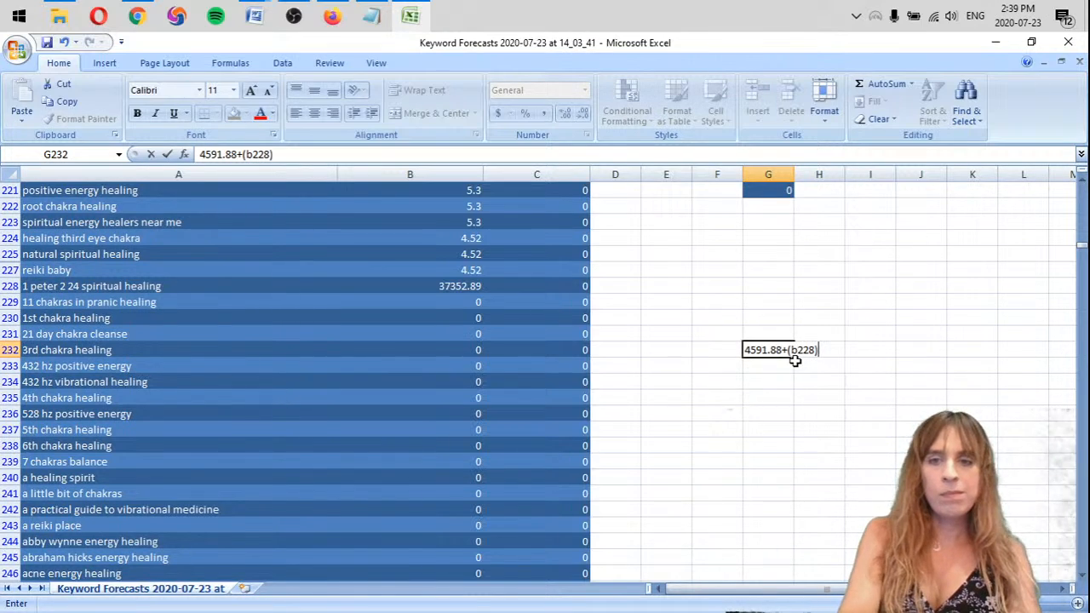
key("Return")
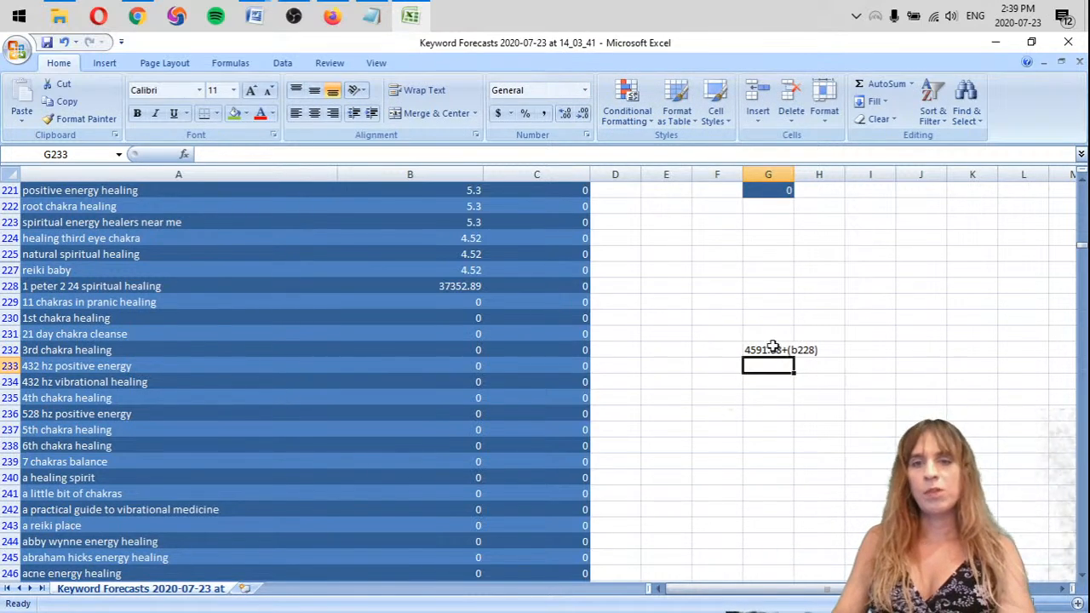
left_click(770, 349)
left_click(201, 154)
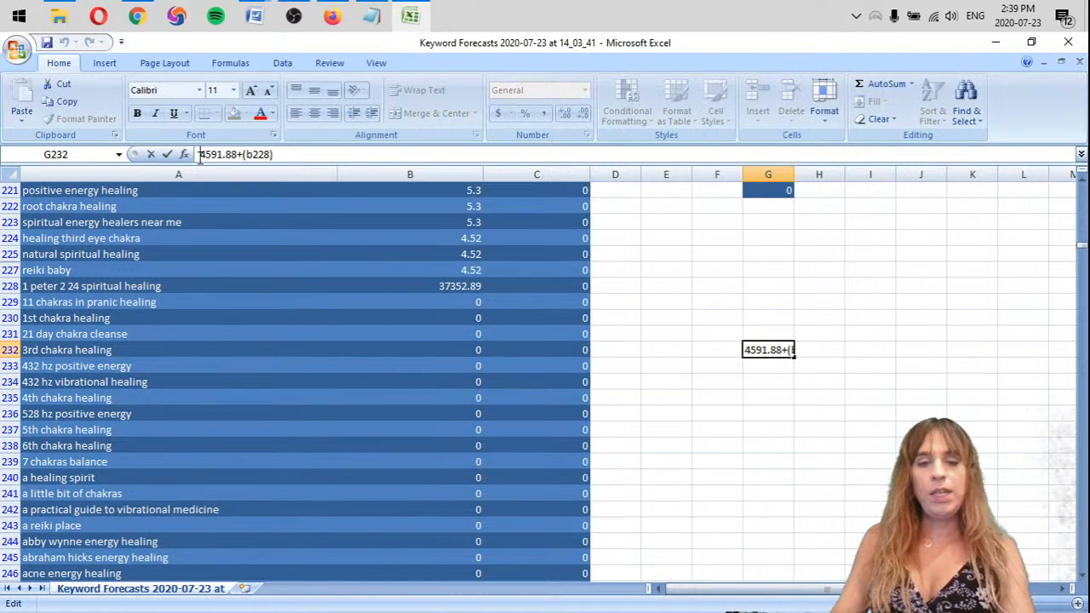
type("=")
key("Return")
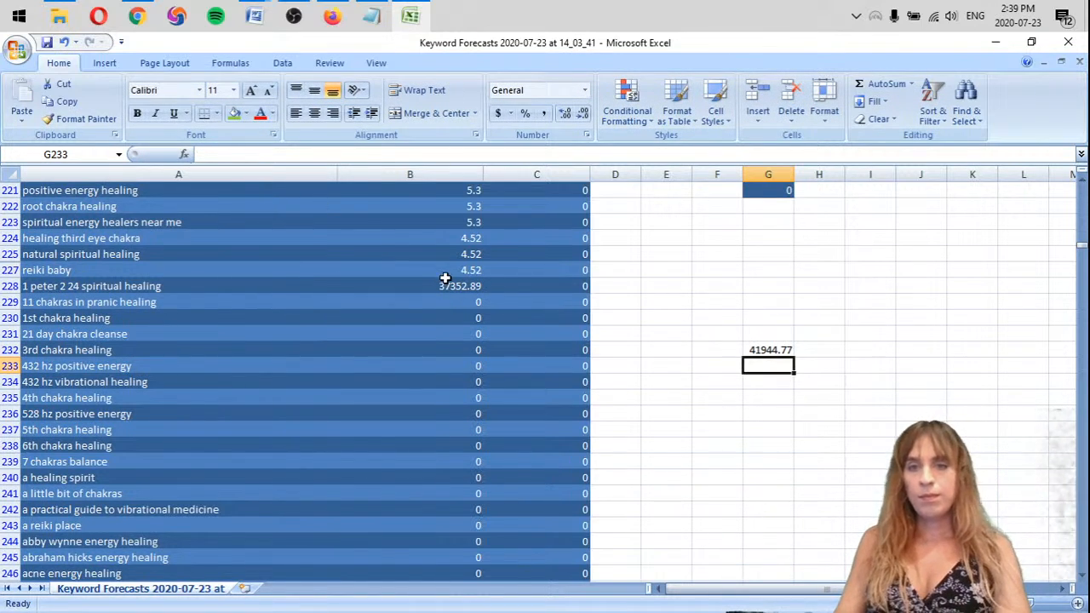
Switch to the SEO template in Word, enter 41944.77 in the keyword table's Total row, and highlight that figure
left_click_drag(806, 395, 731, 280)
key("alt+Tab")
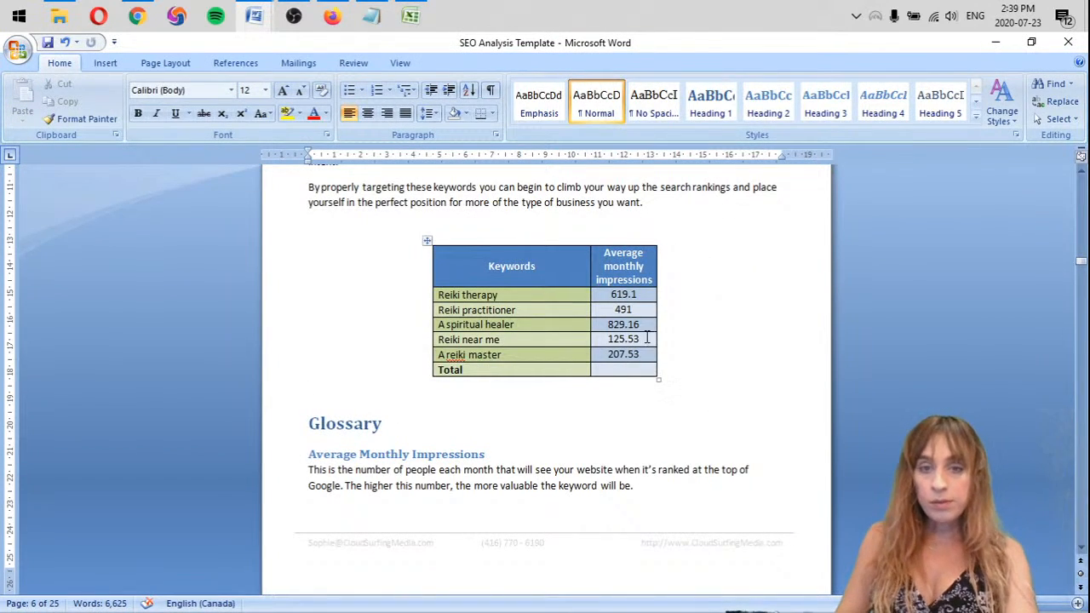
left_click(622, 371)
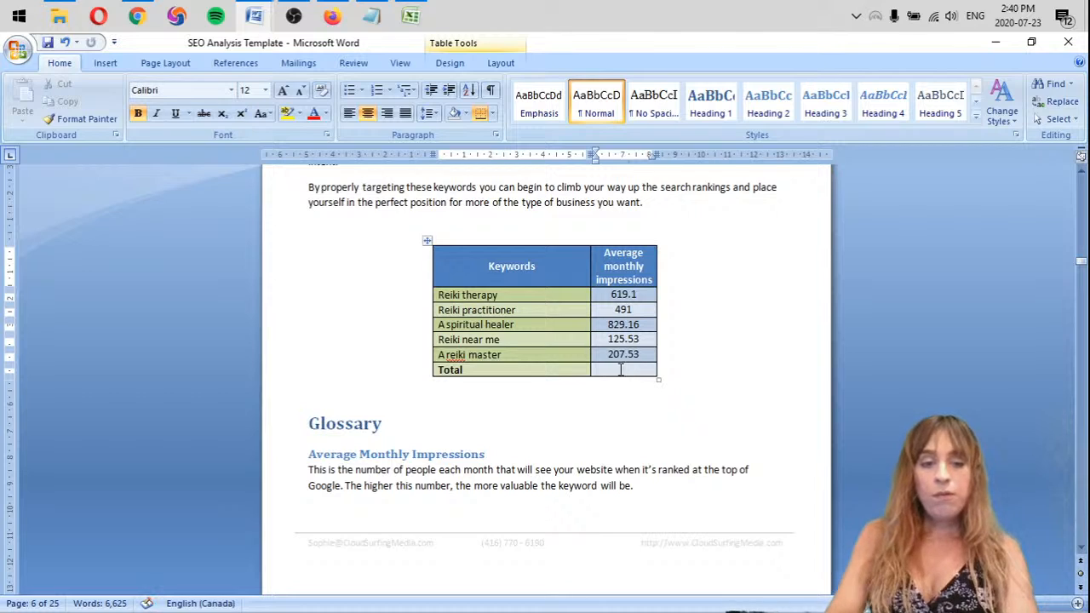
type("41944")
type(".77")
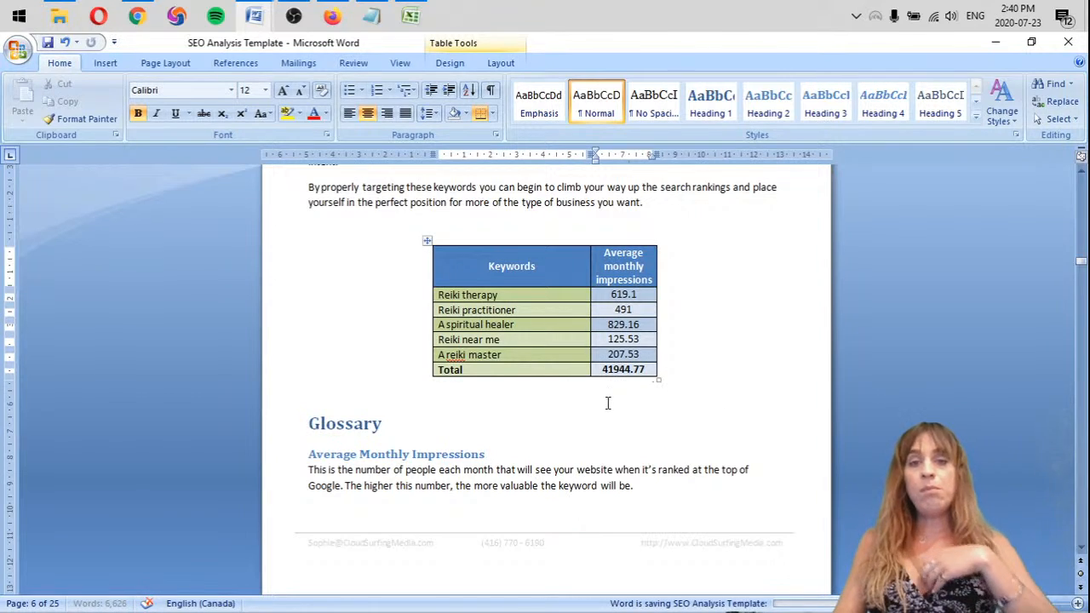
left_click(541, 398)
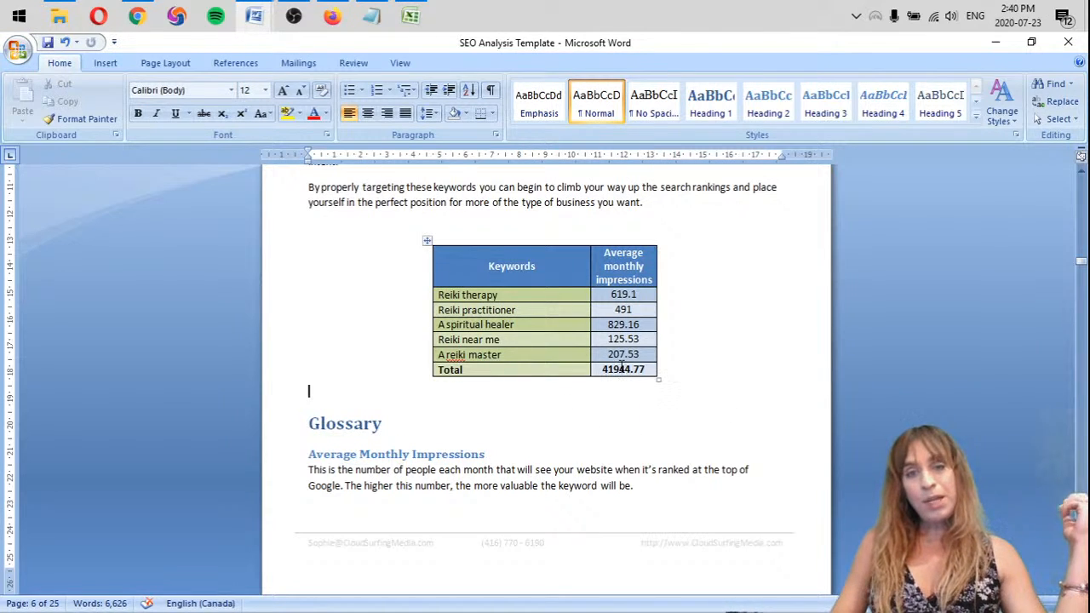
left_click_drag(643, 373, 603, 372)
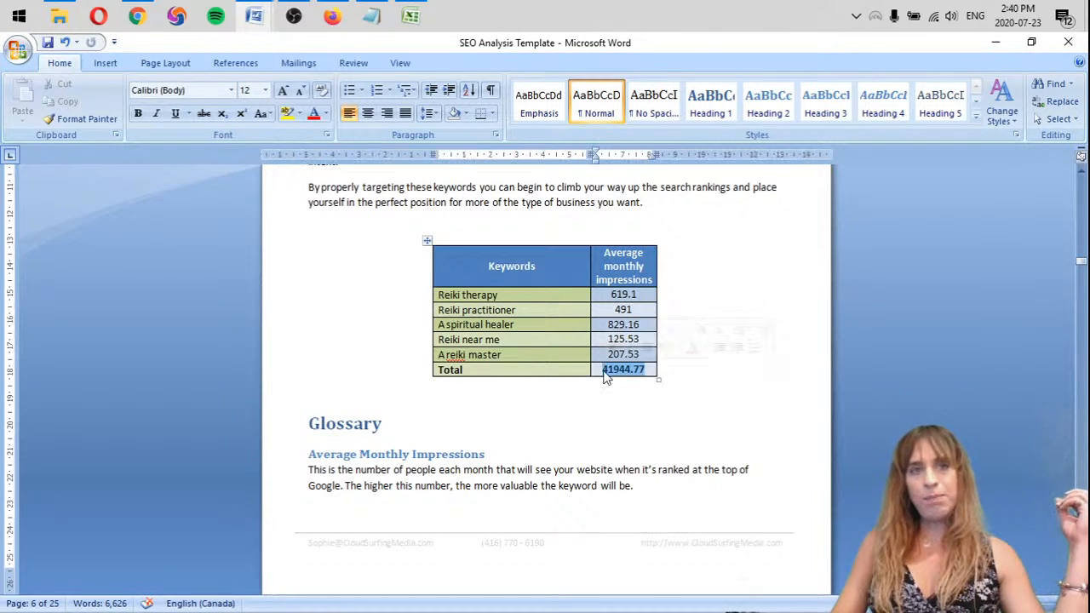
Save the SEO template document and look ahead at the empty Technical SEO Analysis table
left_click(541, 391)
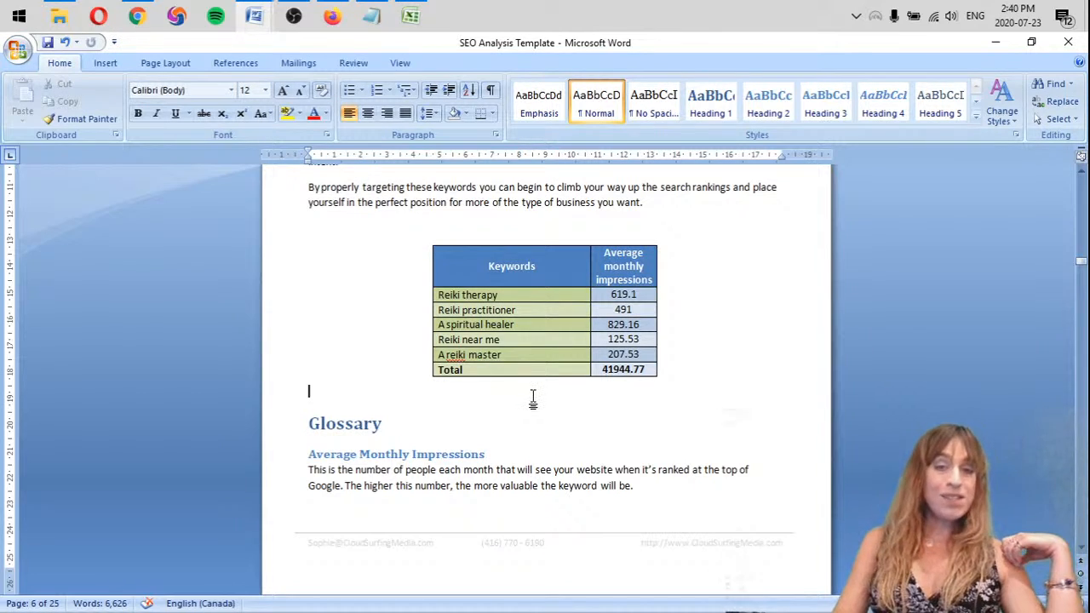
left_click(48, 42)
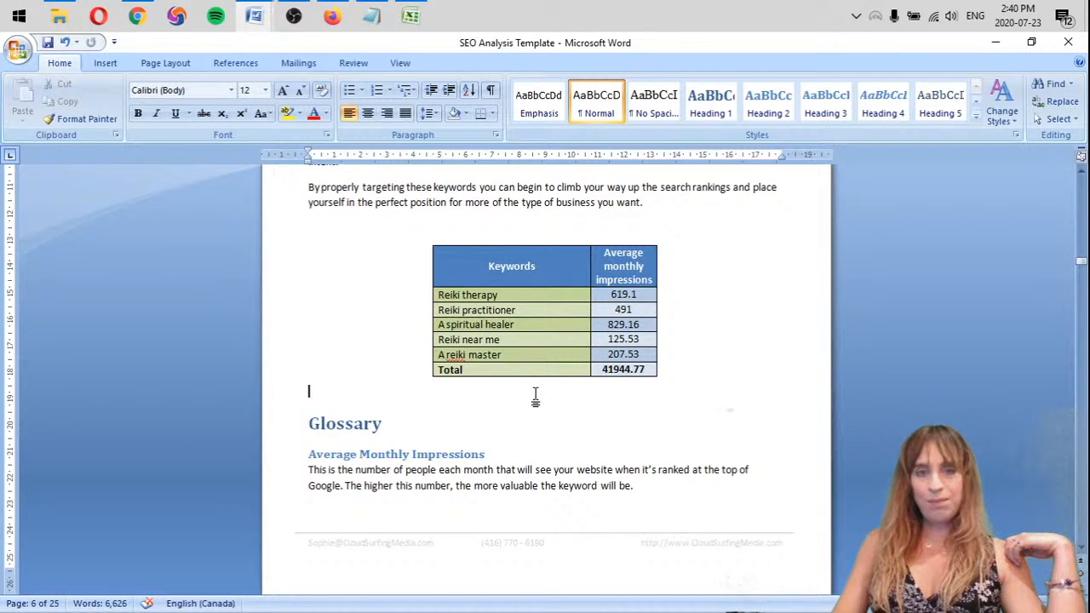
scroll(535, 394, "down", 15)
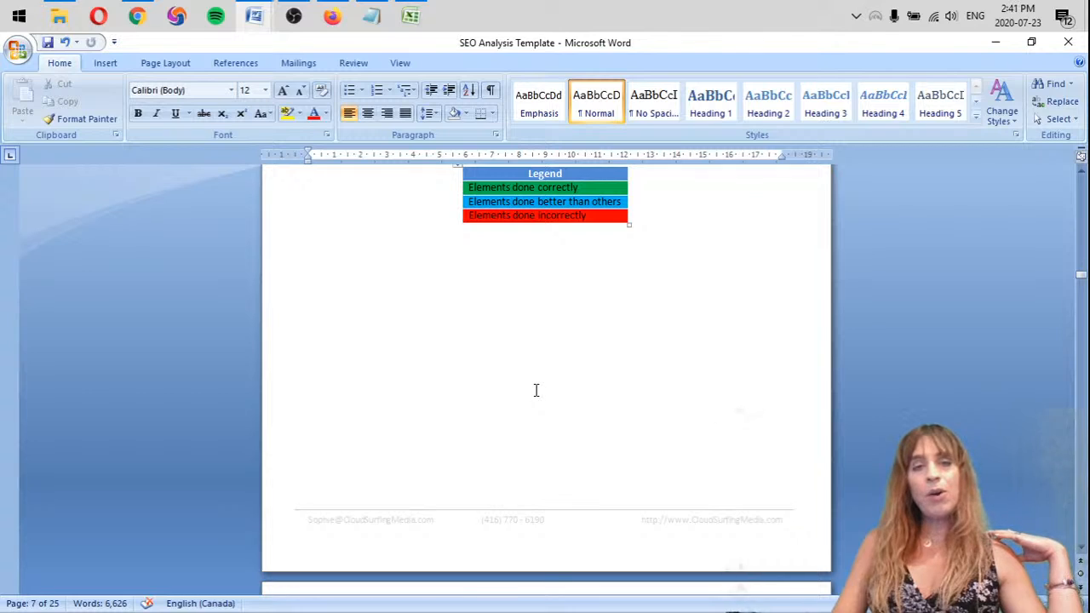
scroll(536, 390, "down", 10)
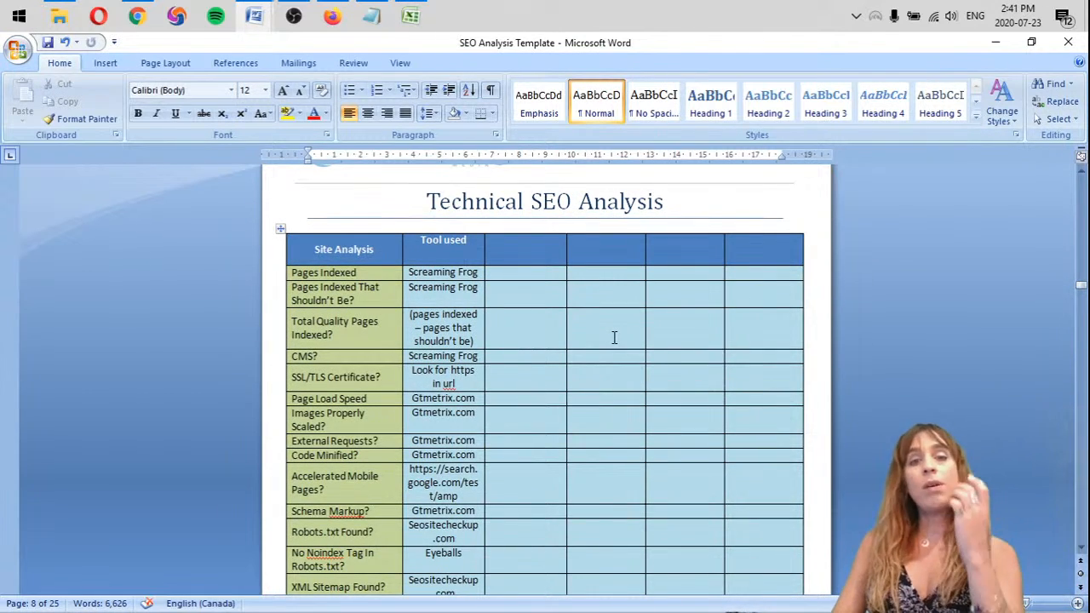
scroll(614, 338, "up", 20)
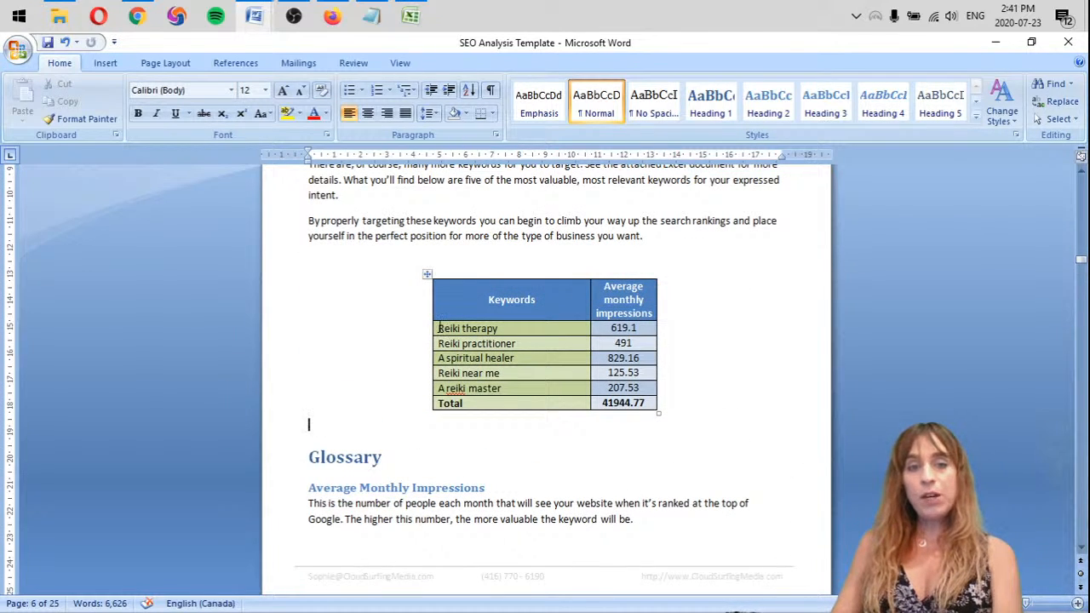
Copy the five keywords, from Reiki therapy to A reiki master, out of the Word table into the Notepad notes
left_click_drag(438, 327, 504, 388)
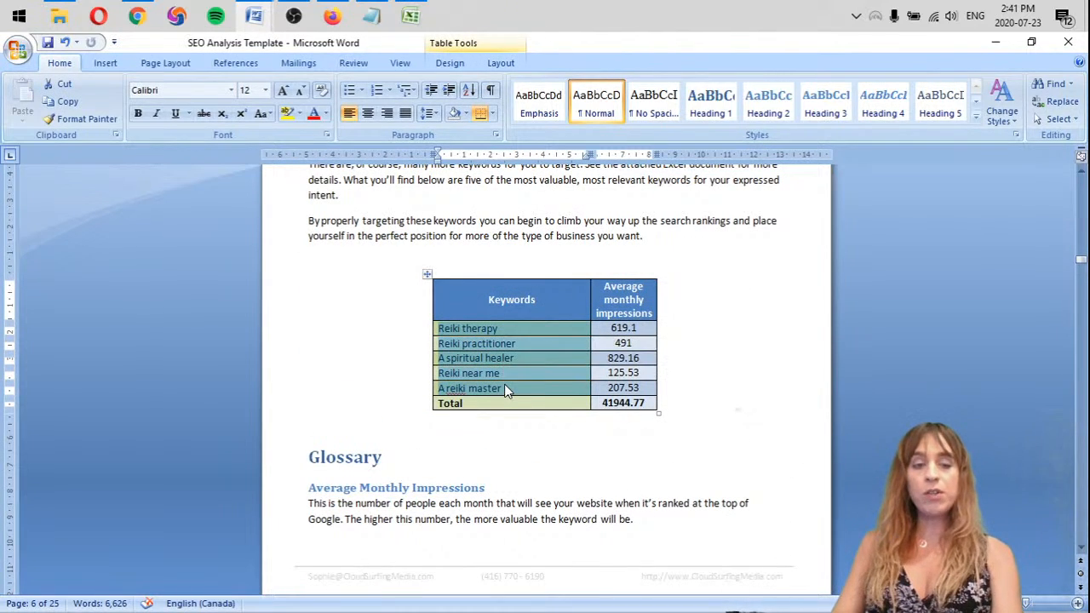
key("ctrl+c")
left_click(371, 16)
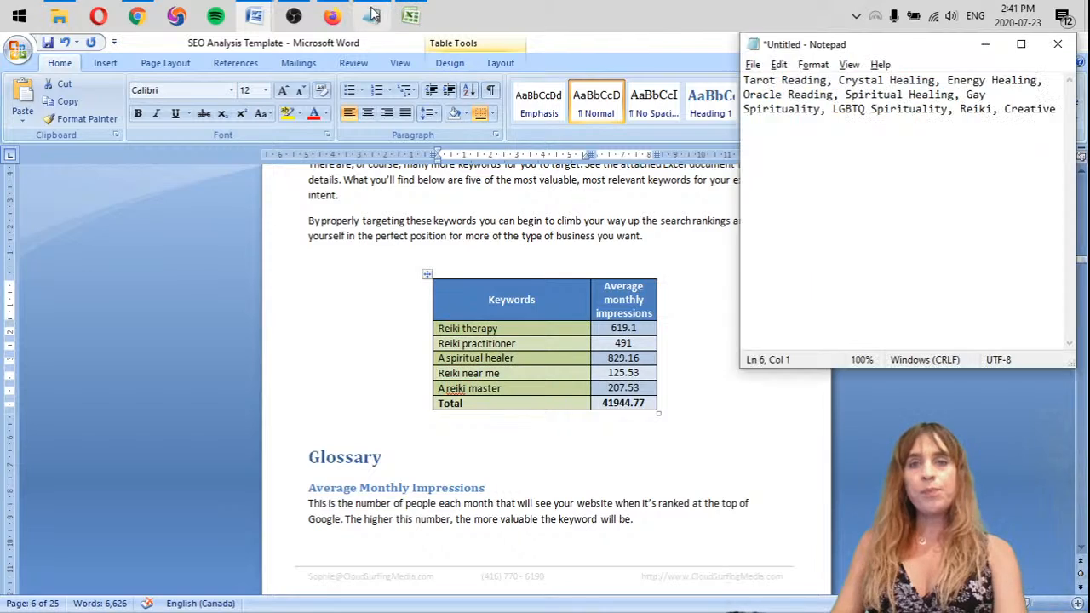
key("ctrl+v")
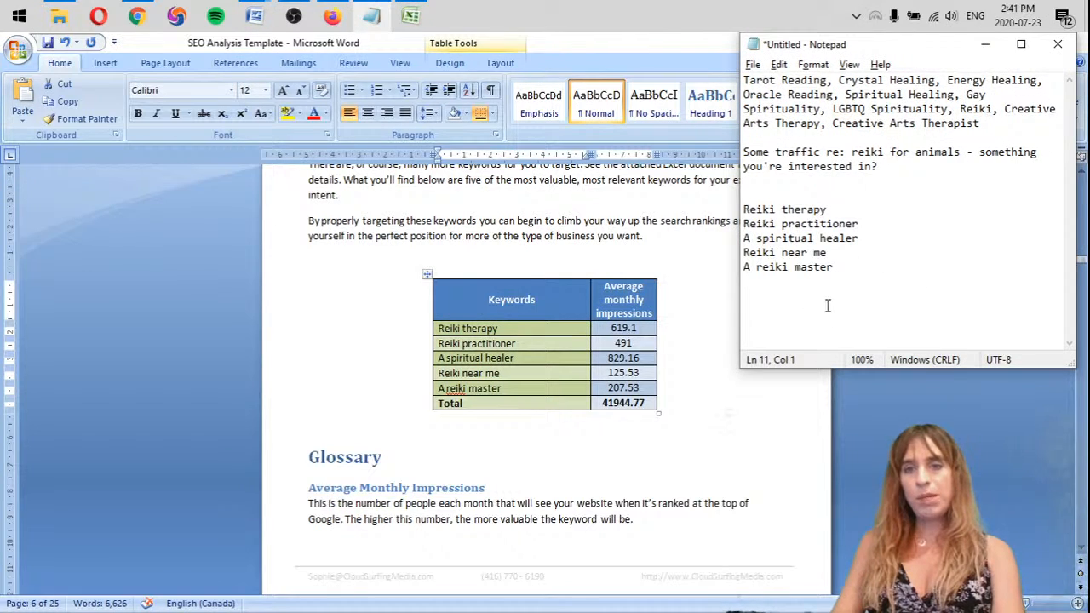
Switch to Firefox and connect SetupVPN to the free Canada location, skipping the premium offer and the rating request
mouse_move(144, 22)
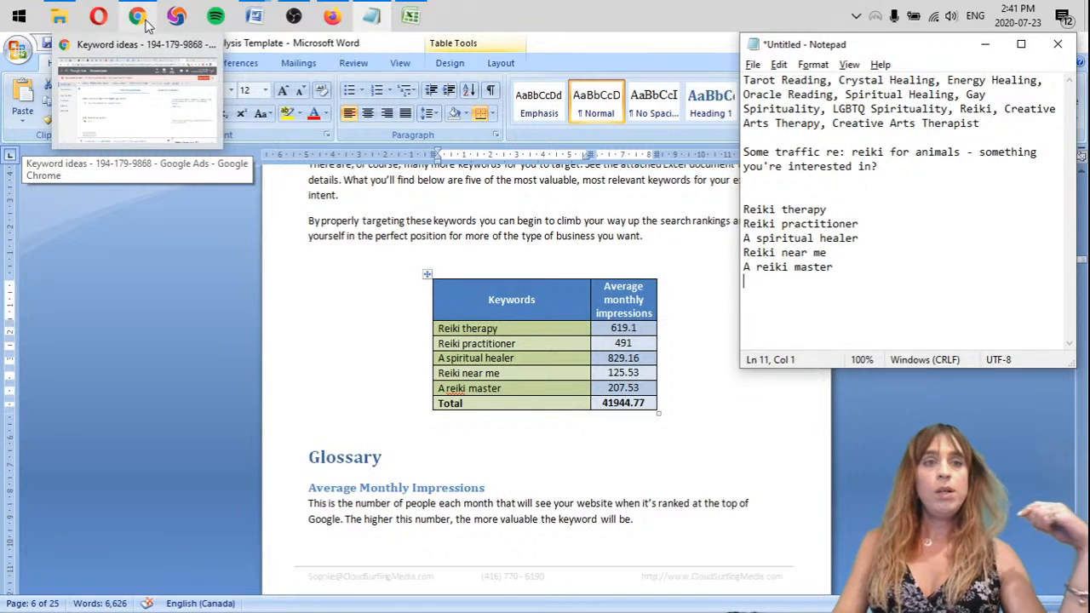
left_click(333, 17)
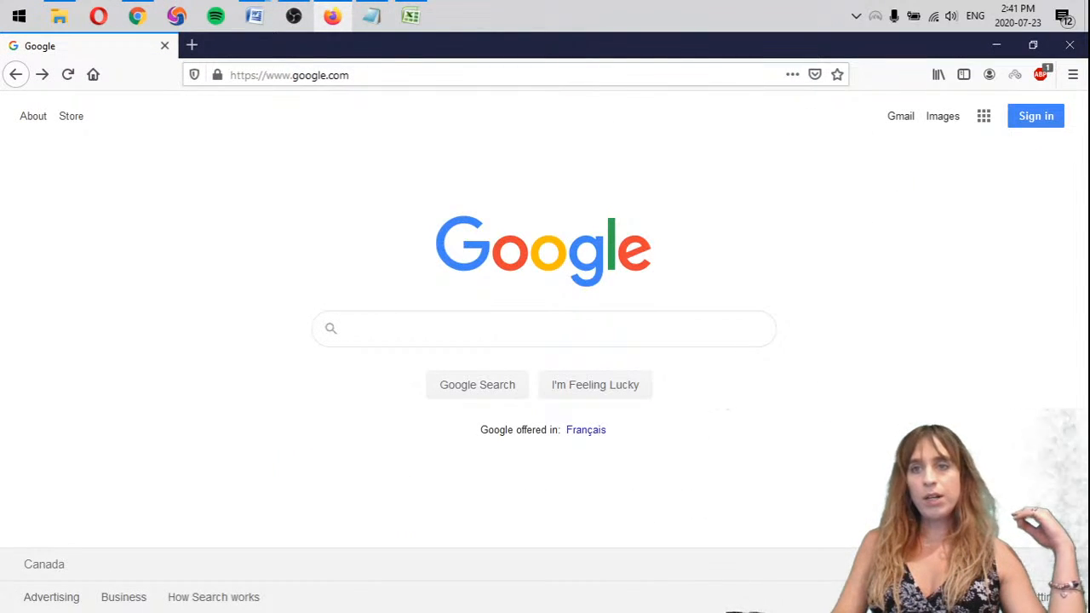
left_click(1016, 76)
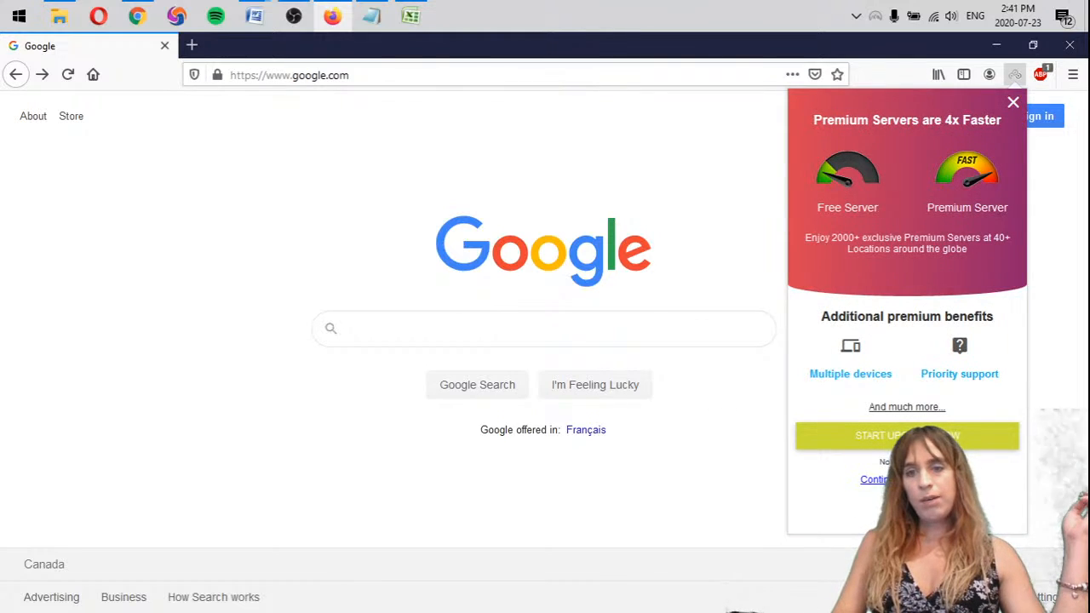
left_click(909, 480)
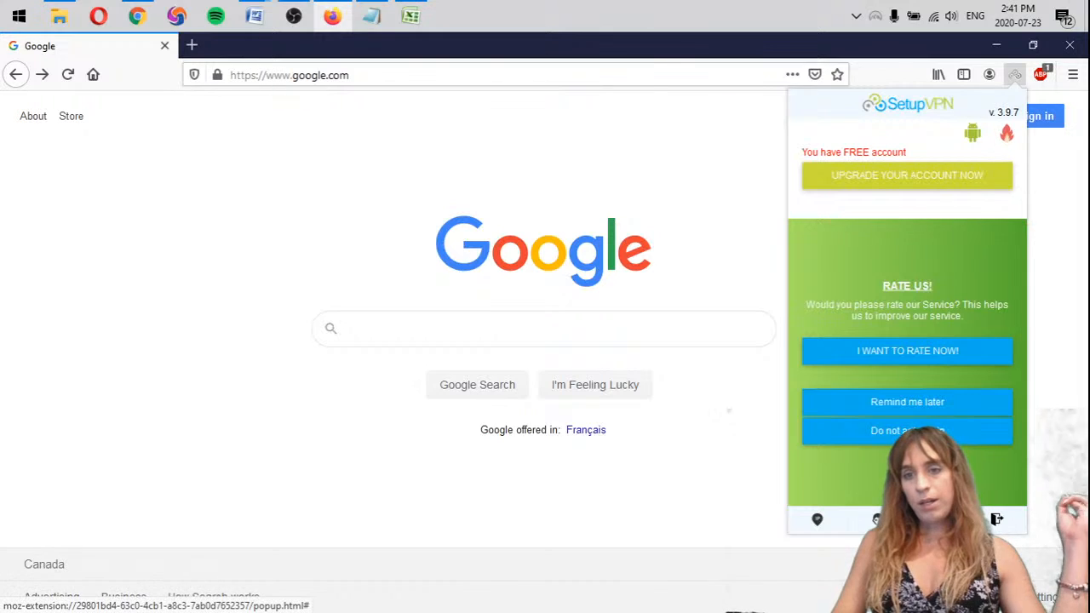
left_click(929, 433)
scroll(928, 358, "down", 5)
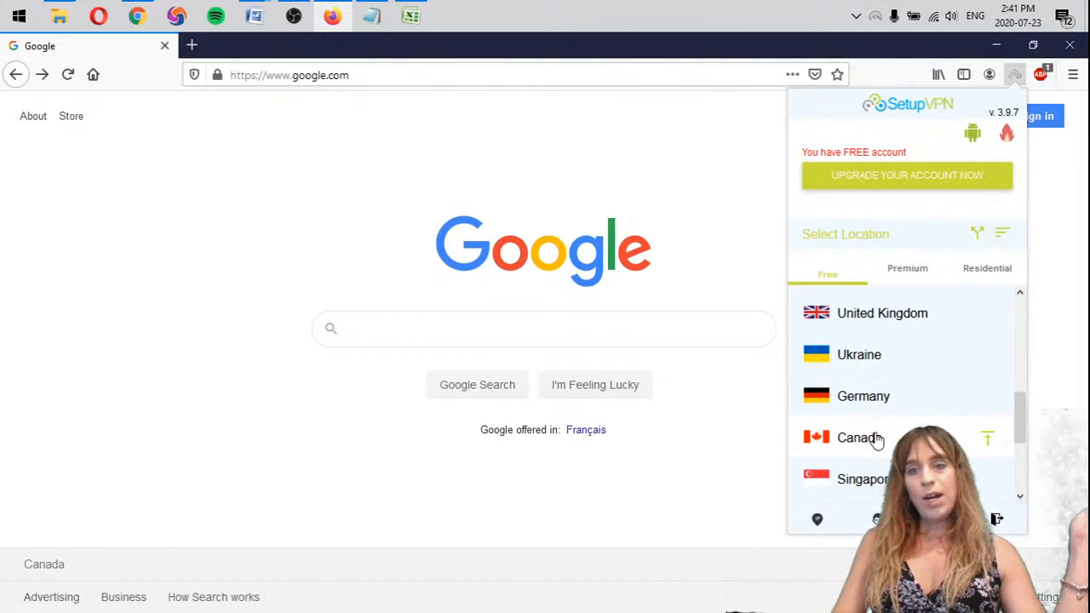
left_click(877, 441)
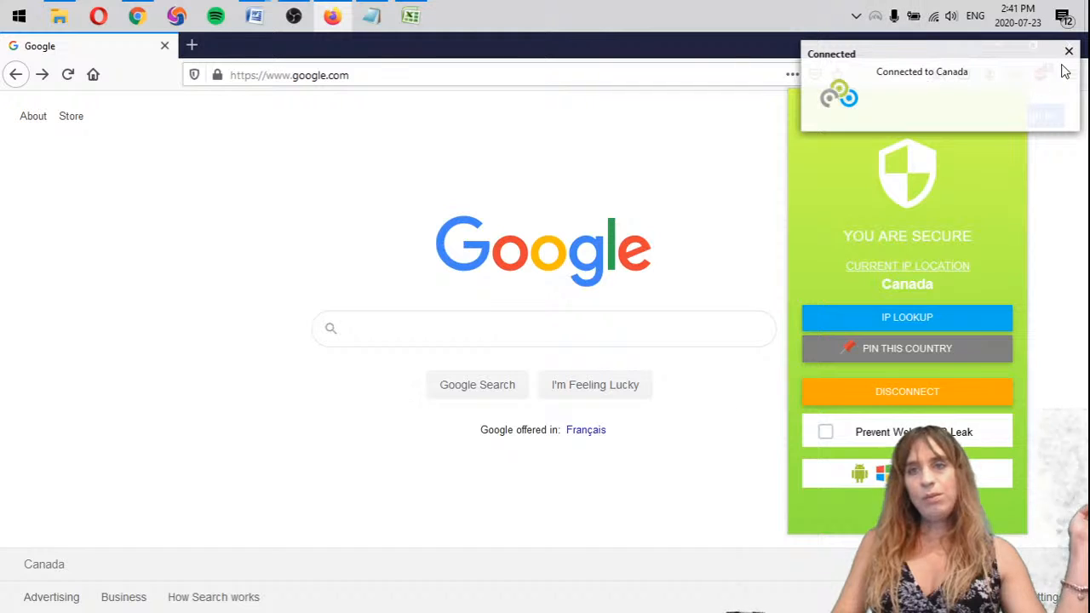
left_click(1069, 53)
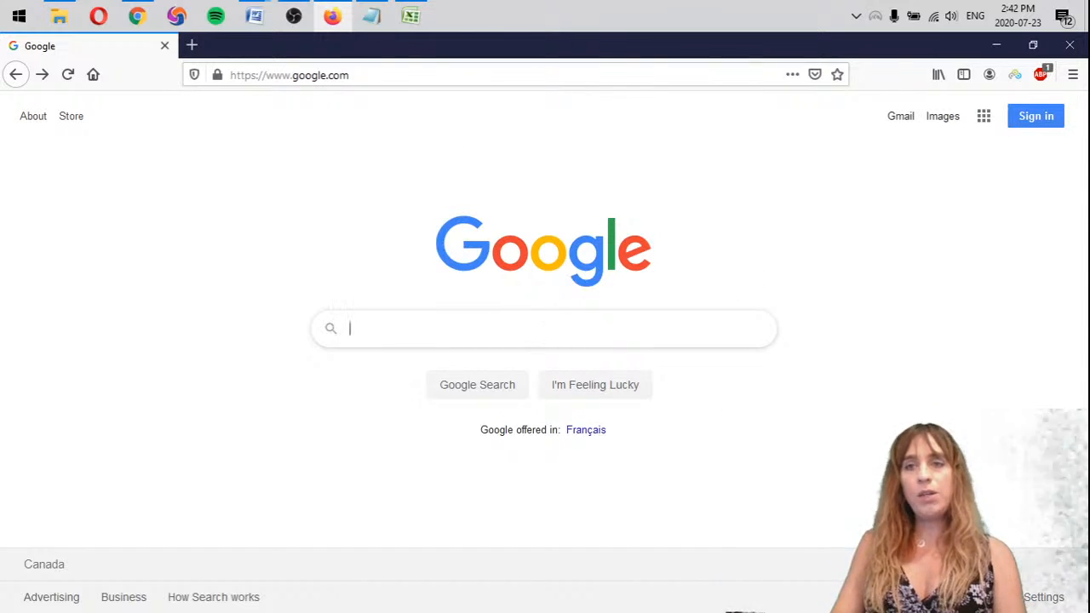
Run the VPN's IP lookup and examine the connection's city, region and location map
left_click(1015, 75)
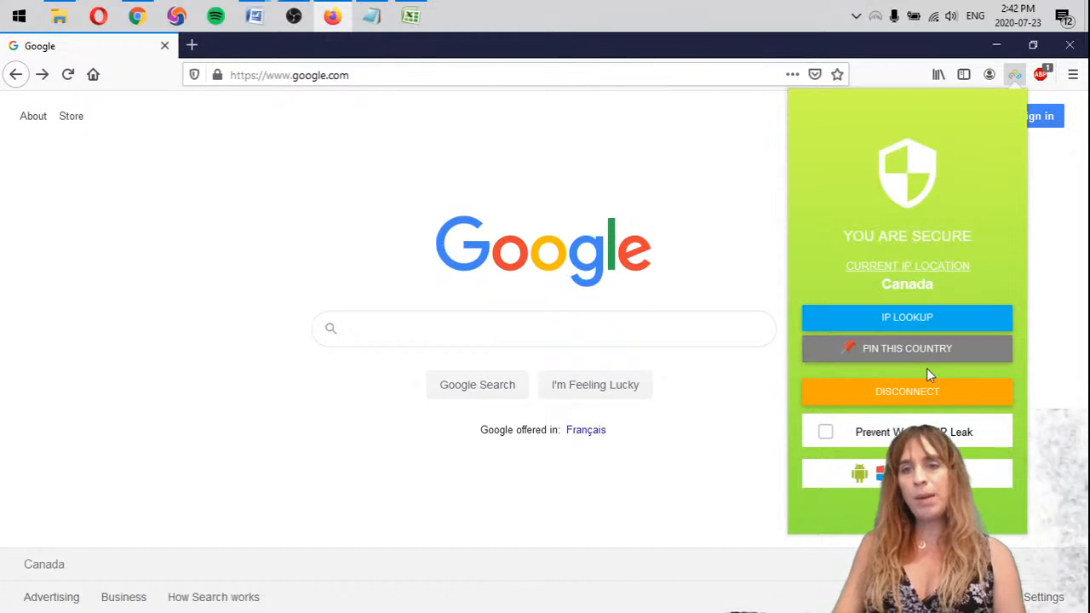
left_click(926, 324)
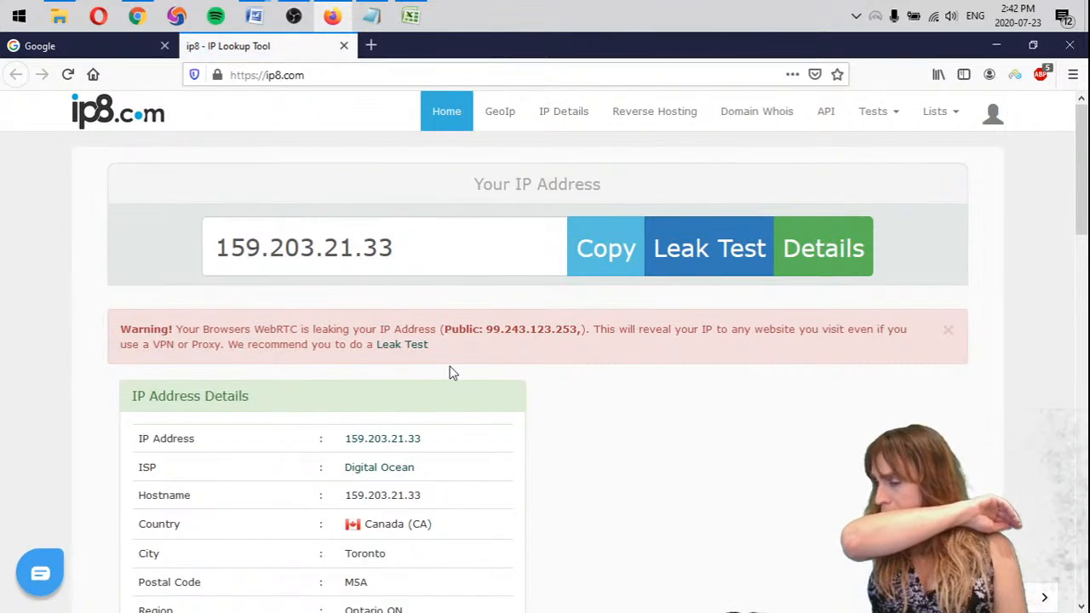
scroll(589, 378, "down", 1)
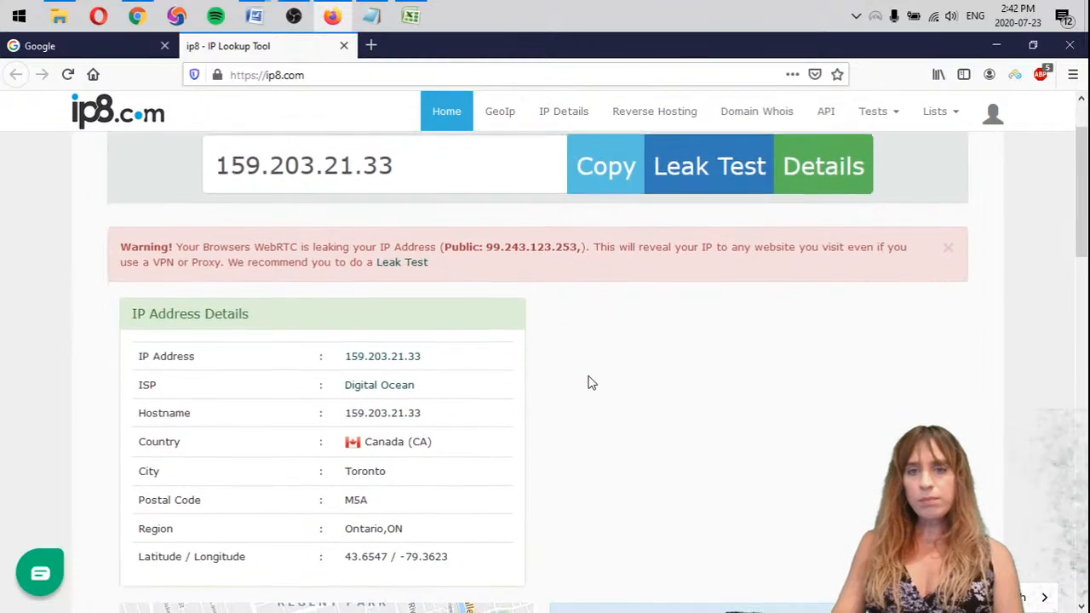
scroll(592, 383, "down", 7)
scroll(595, 432, "up", 1)
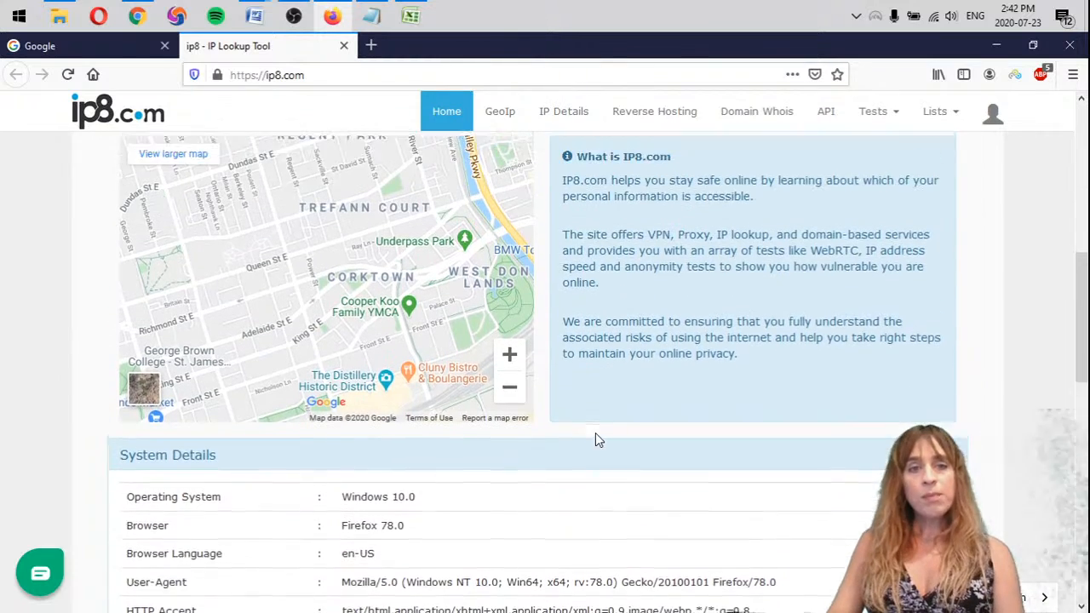
scroll(596, 432, "up", 1)
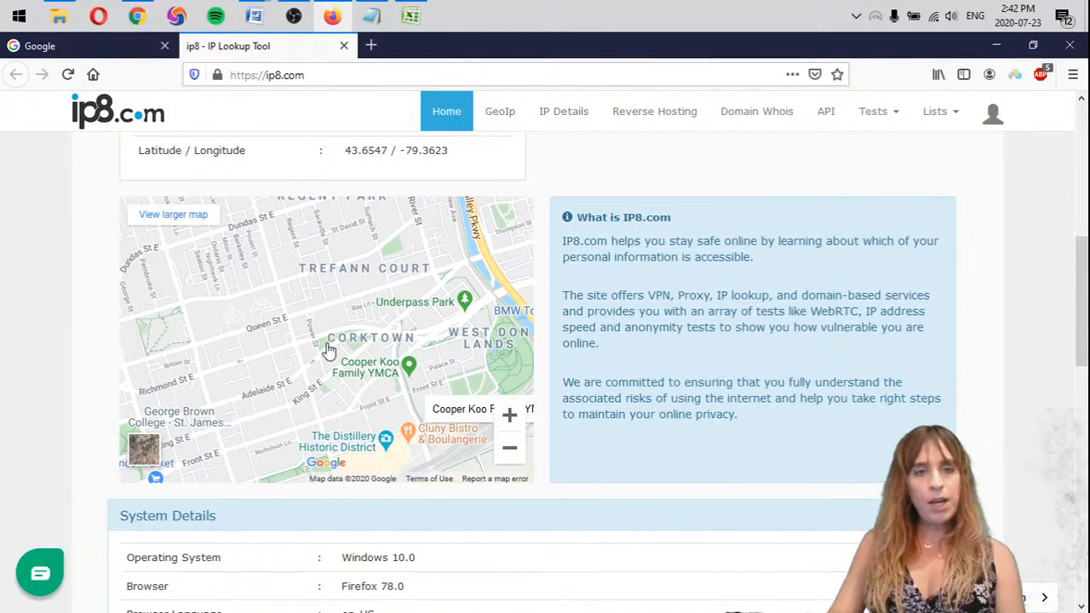
left_click_drag(302, 338, 392, 384)
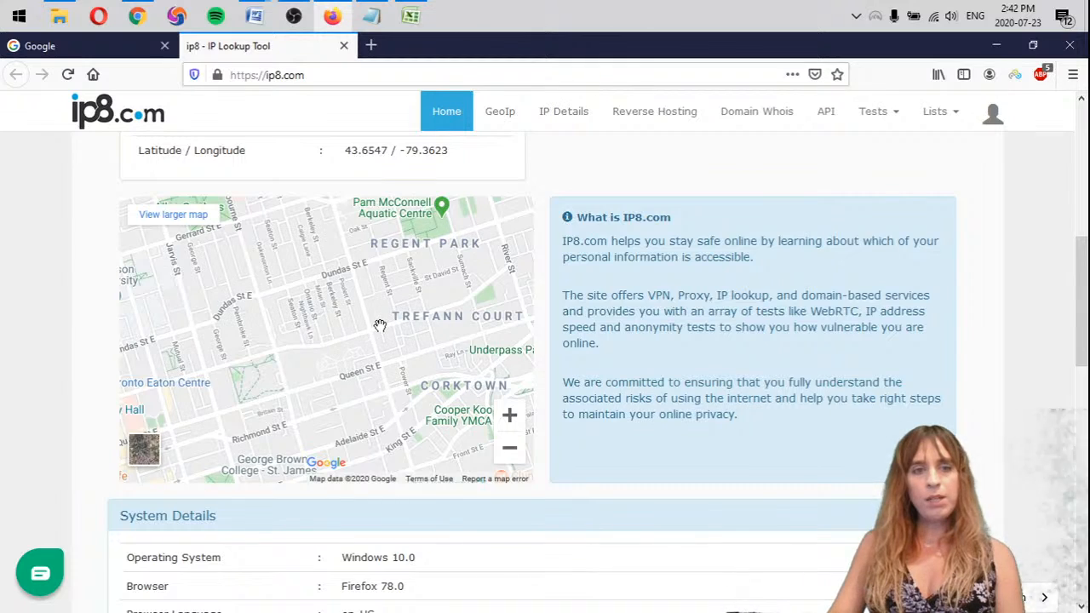
scroll(381, 326, "down", 1)
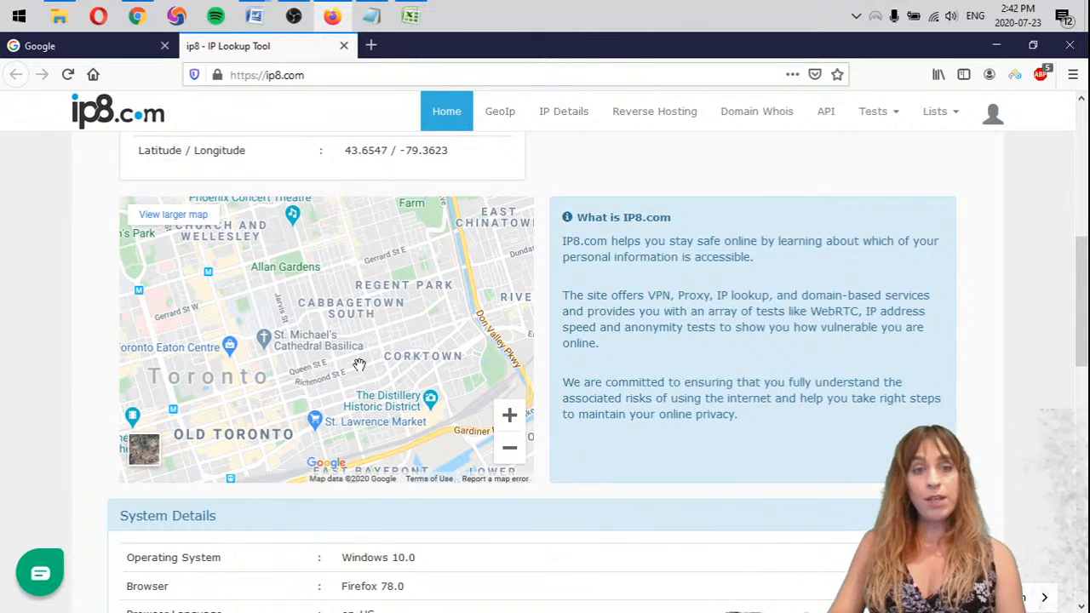
left_click_drag(362, 365, 338, 349)
left_click_drag(380, 318, 365, 336)
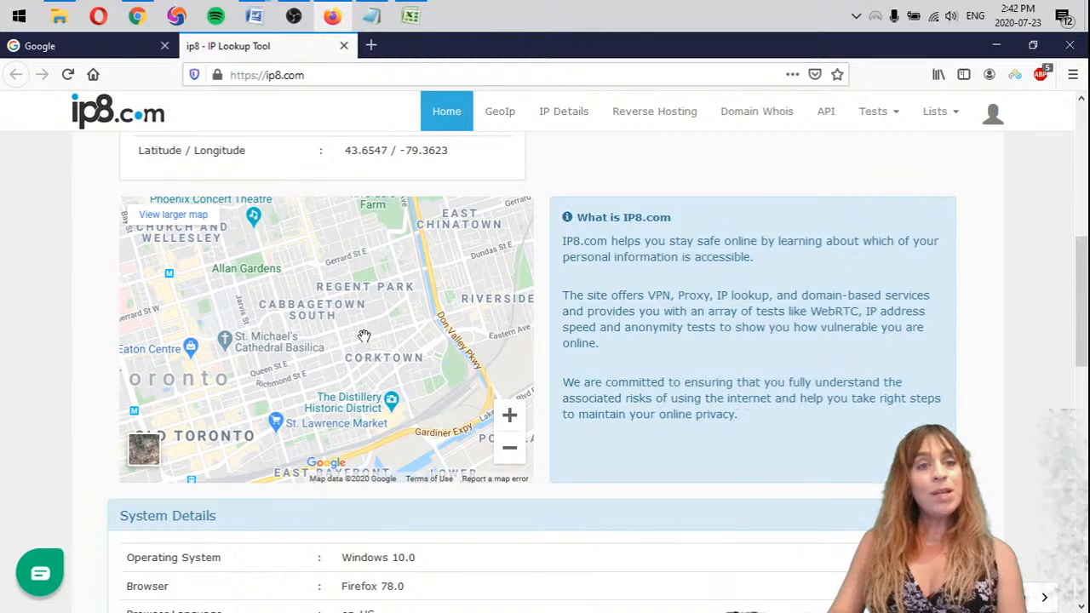
Search Google for the first noted keyword as "Reiki therapy toronto" and look through the ads and map listings
left_click(59, 51)
left_click(371, 15)
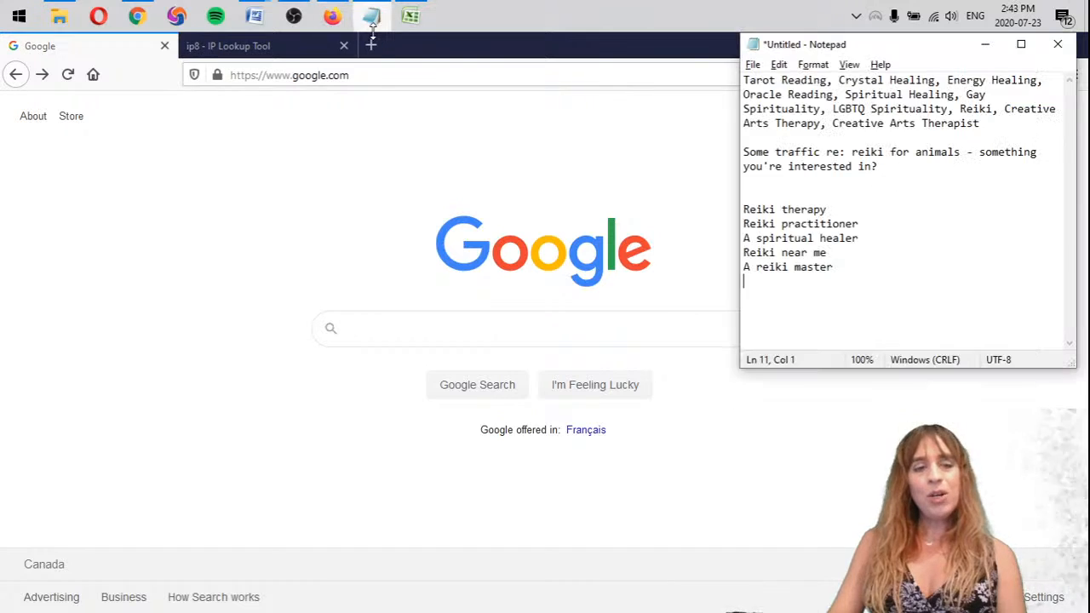
left_click_drag(859, 209, 740, 204)
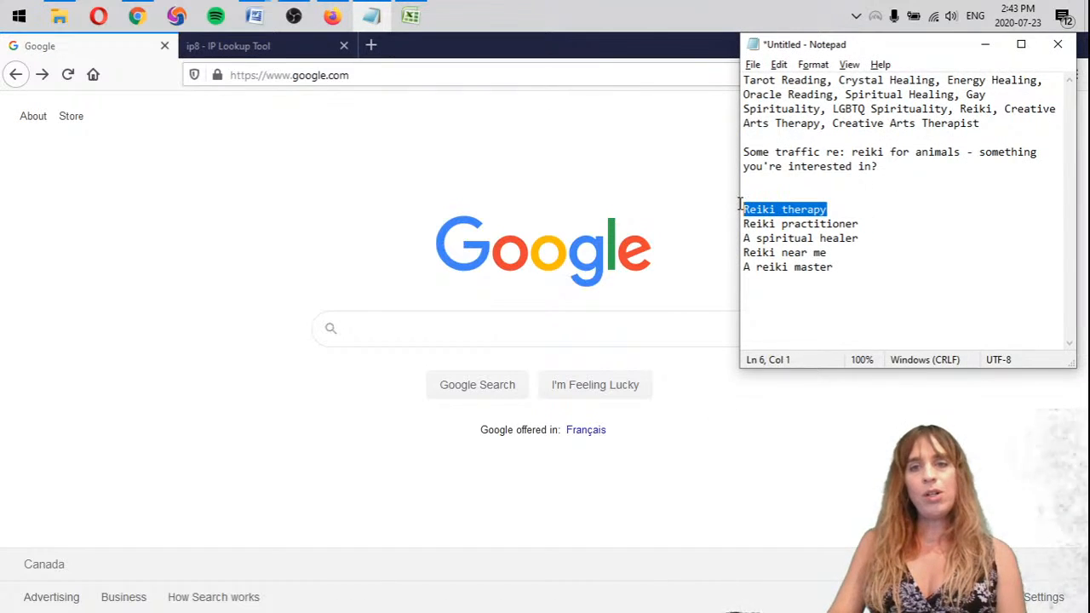
left_click(553, 330)
type("Re")
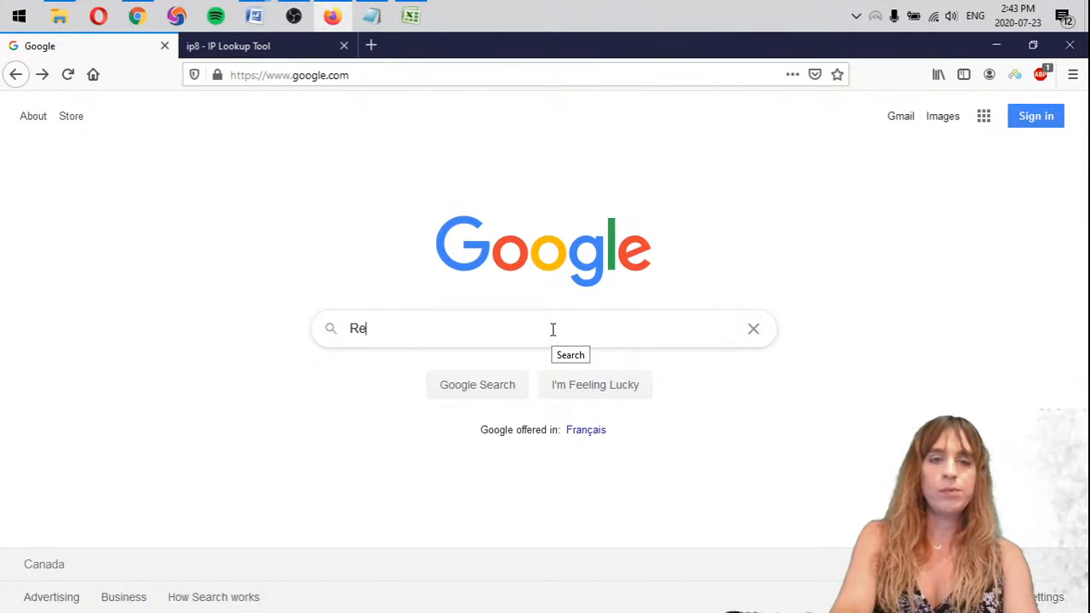
type("iki therapy toronto")
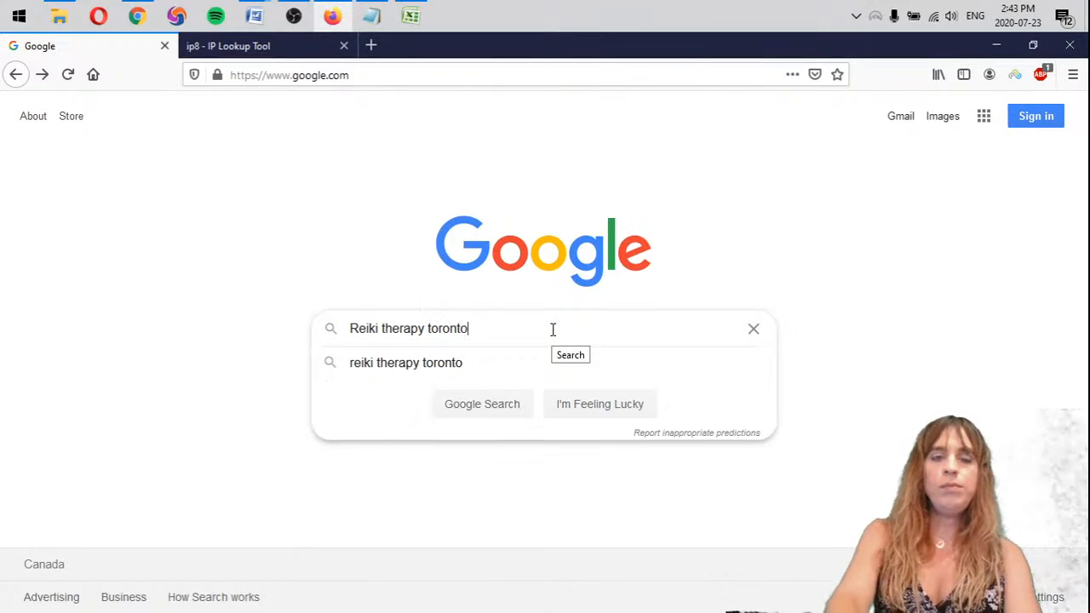
key("Return")
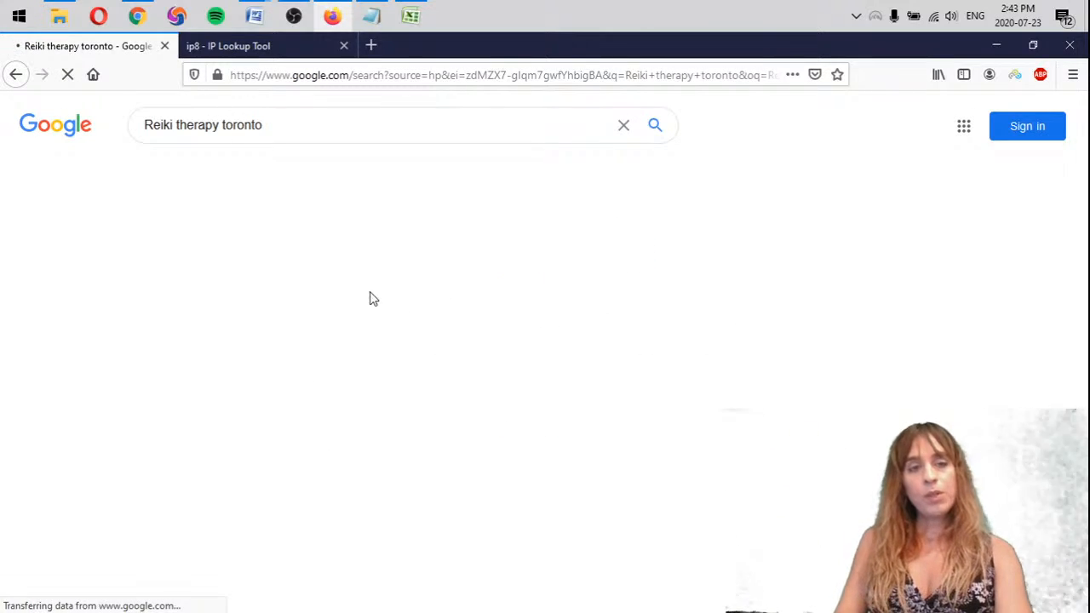
scroll(85, 329, "down", 4)
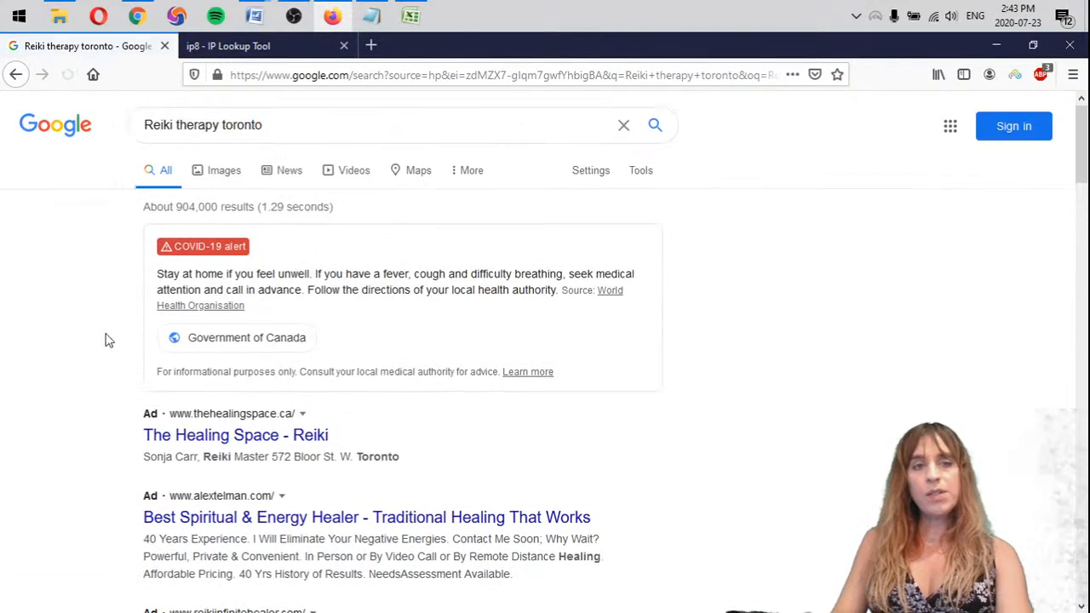
scroll(285, 315, "down", 3)
scroll(285, 315, "down", 4)
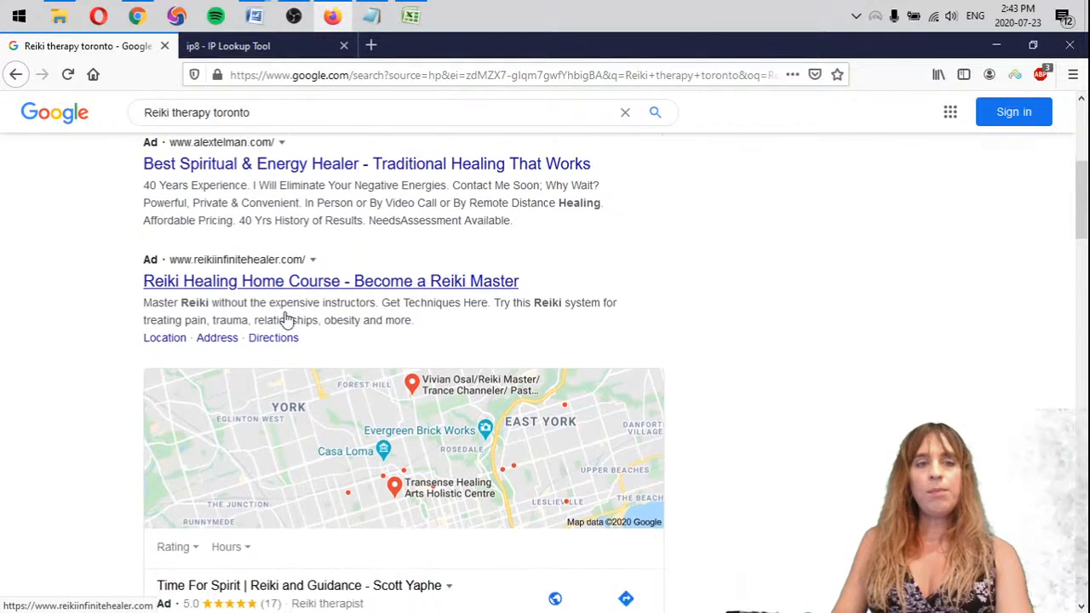
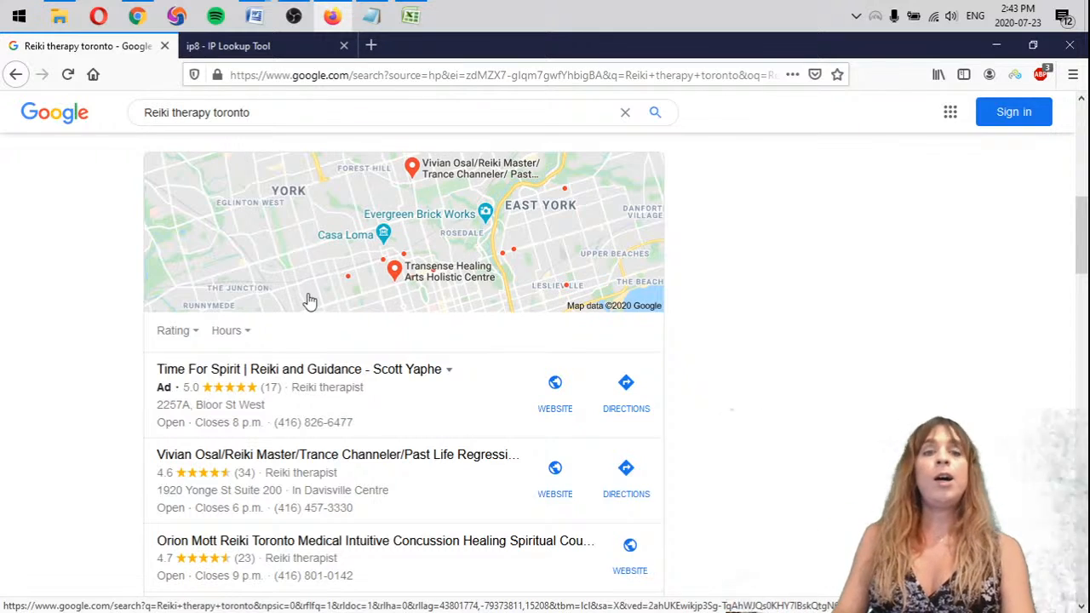
Start a bulleted list of ranking sites under Reiki therapy in the Notepad notes, with opencare as the first entry
scroll(496, 264, "down", 5)
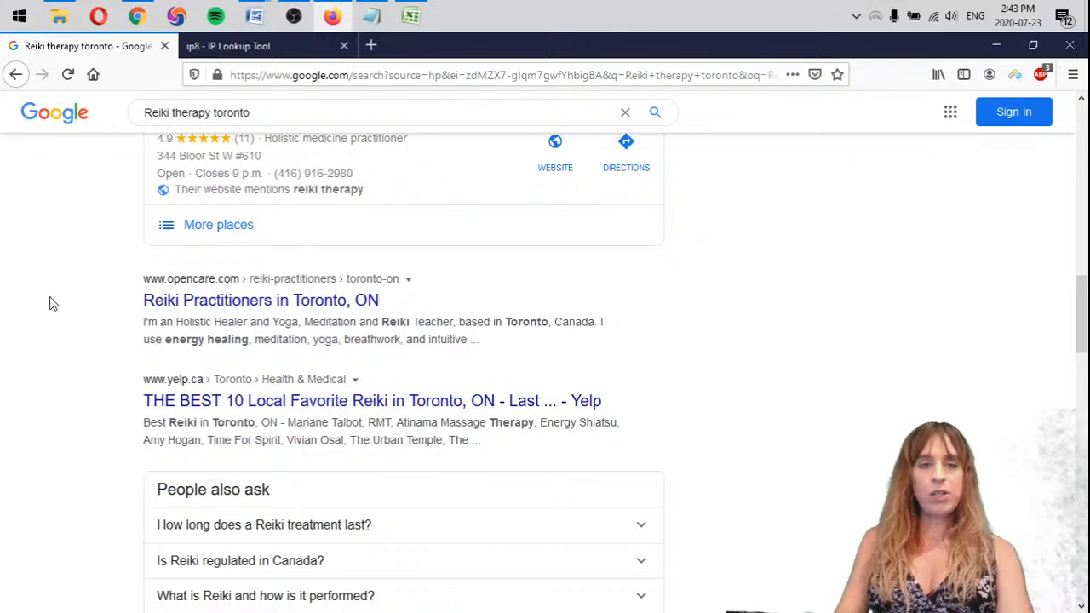
left_click(370, 15)
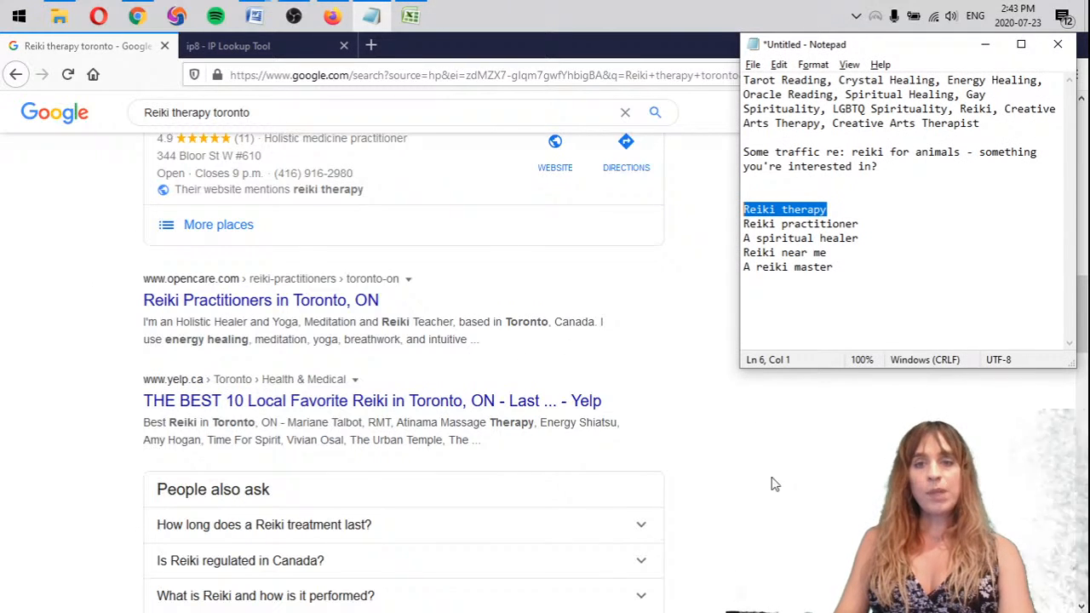
left_click(912, 209)
key("Return")
key("Return")
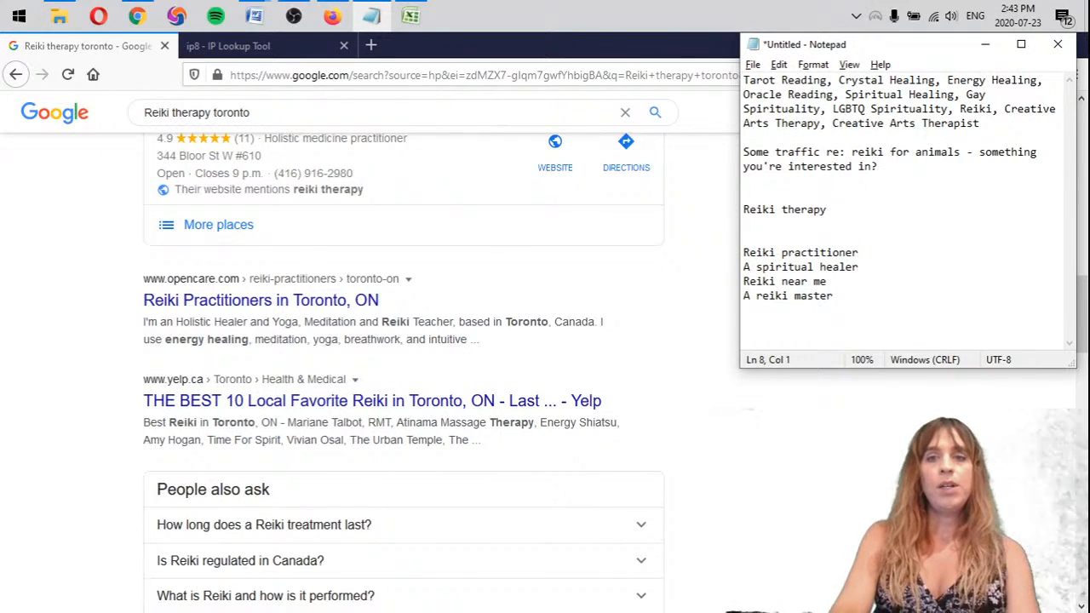
key("Return")
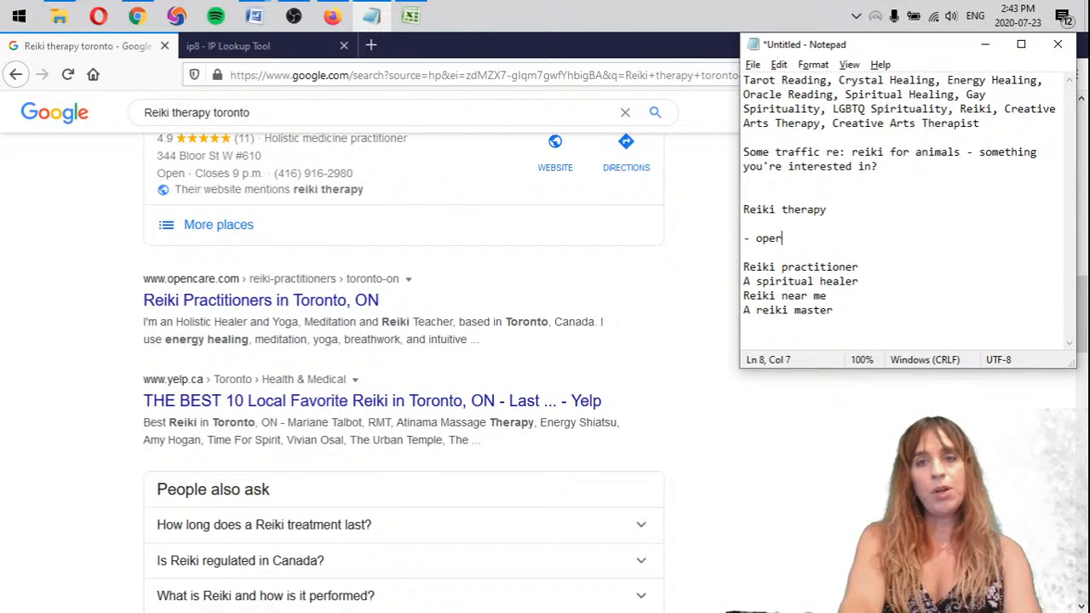
type("- opencare")
key("Return")
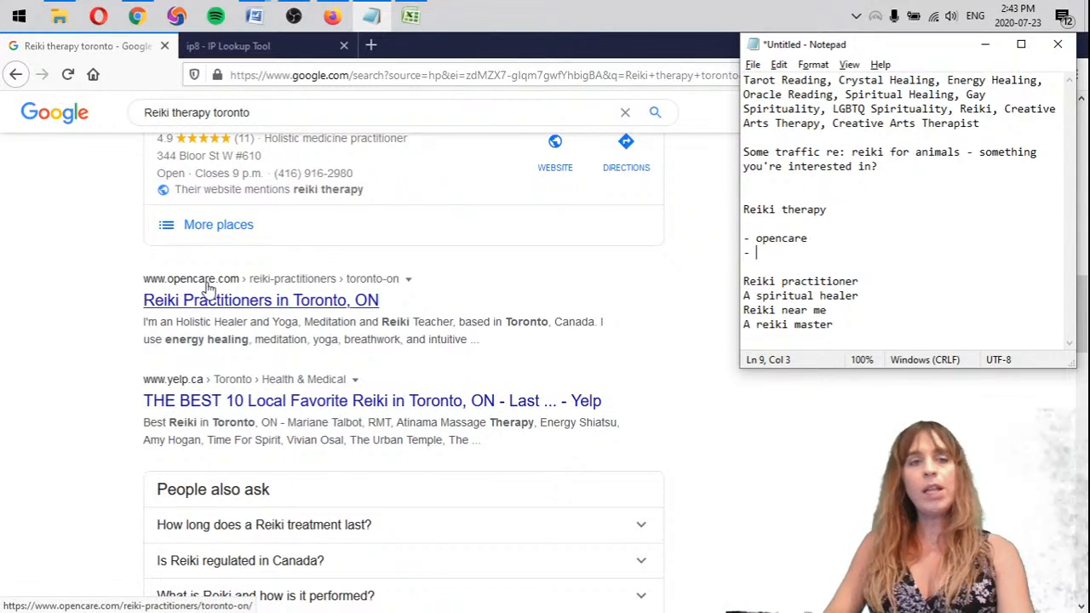
Add the next two organic results, Yelp and osal.ca, to the Reiki therapy list
scroll(285, 213, "down", 1)
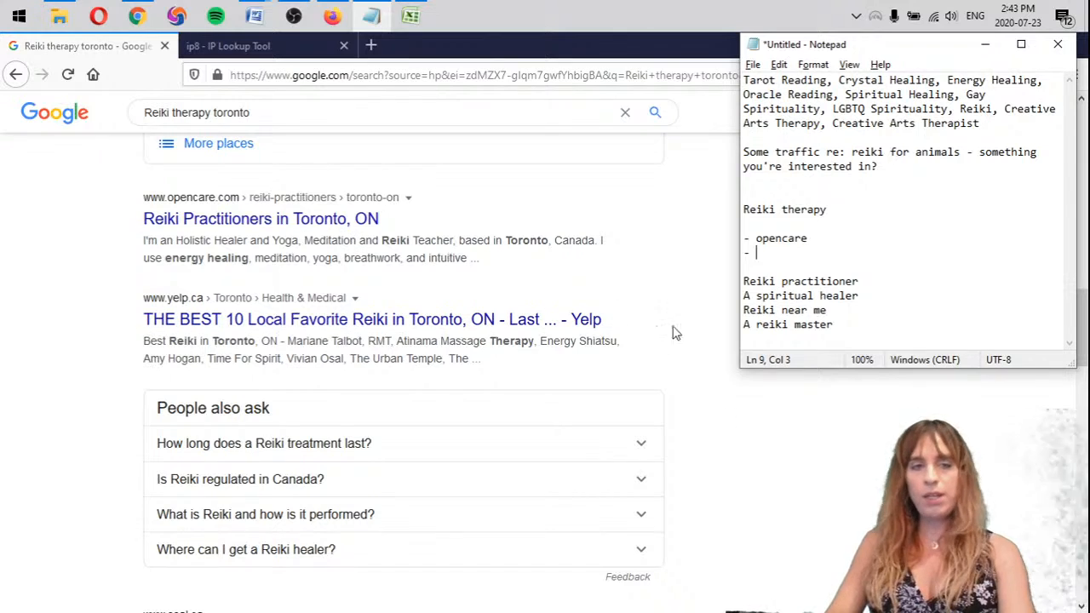
scroll(505, 426, "down", 1)
scroll(505, 439, "down", 1)
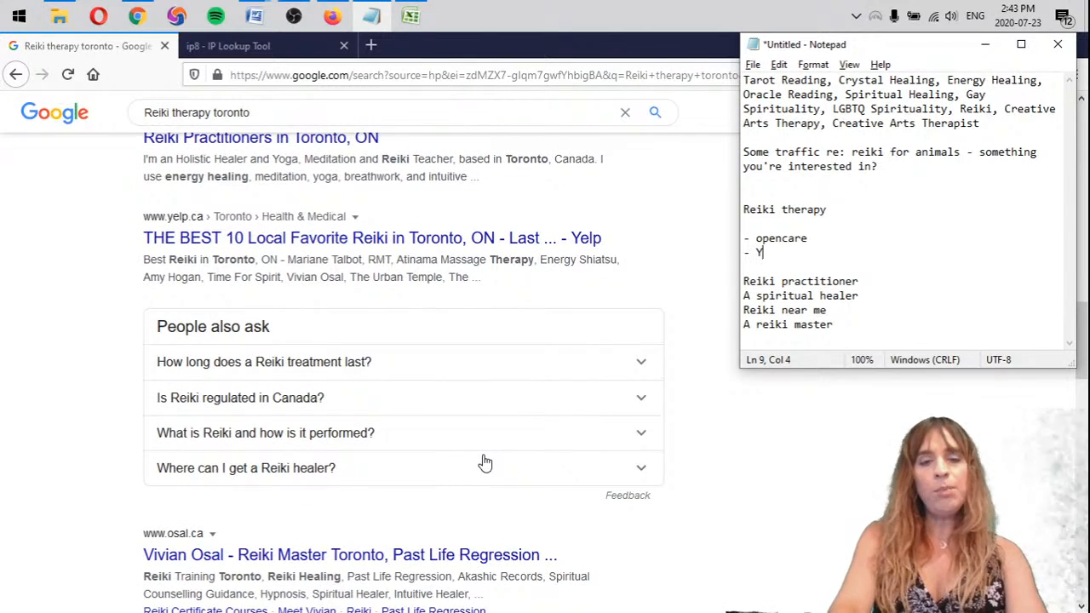
type("elp")
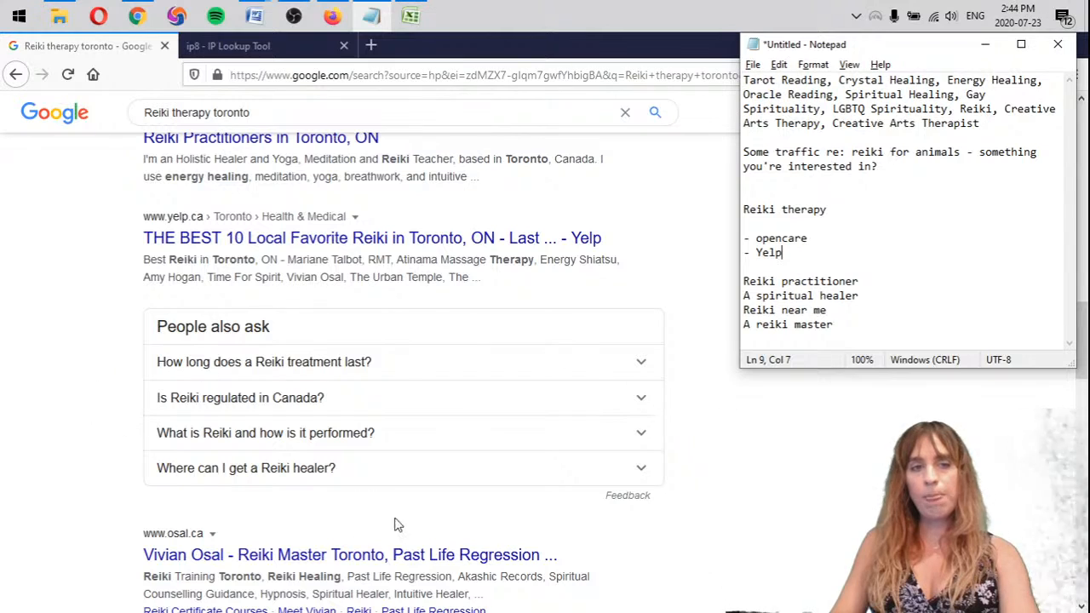
scroll(102, 358, "down", 5)
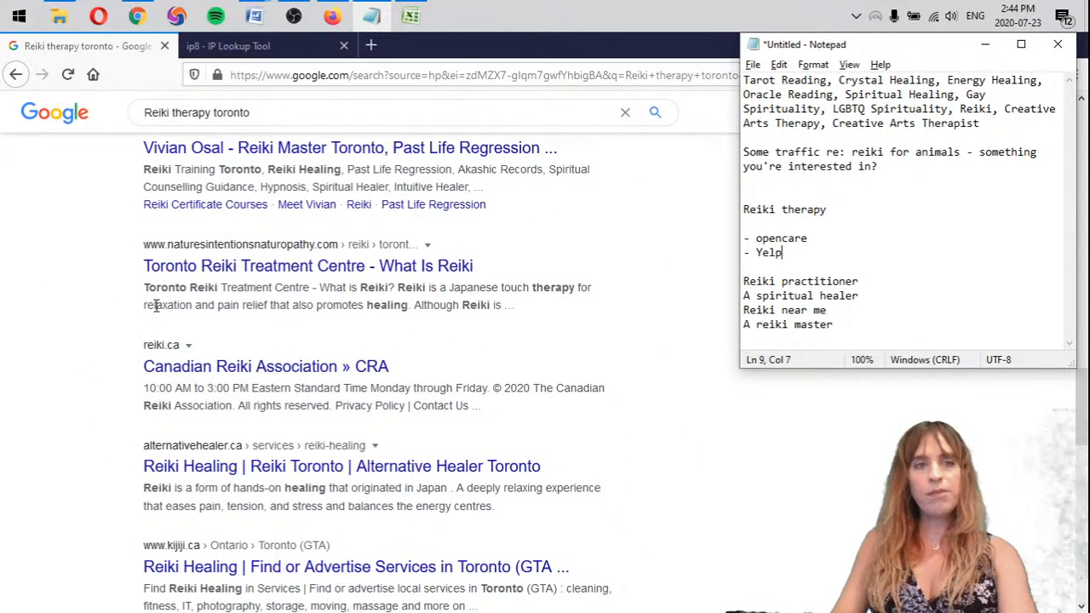
scroll(77, 376, "up", 1)
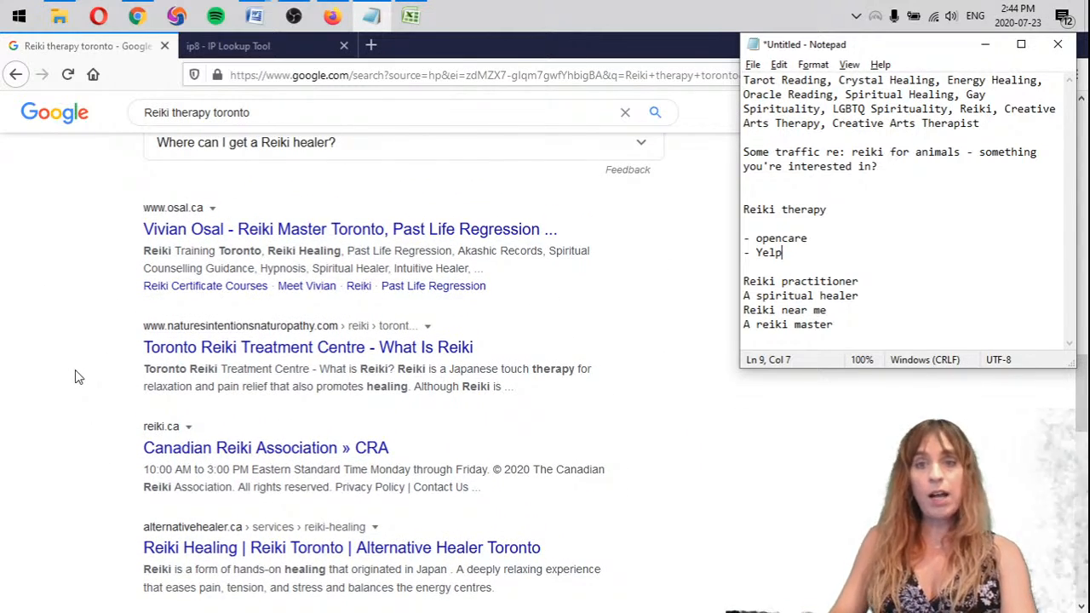
key("Return")
type("-")
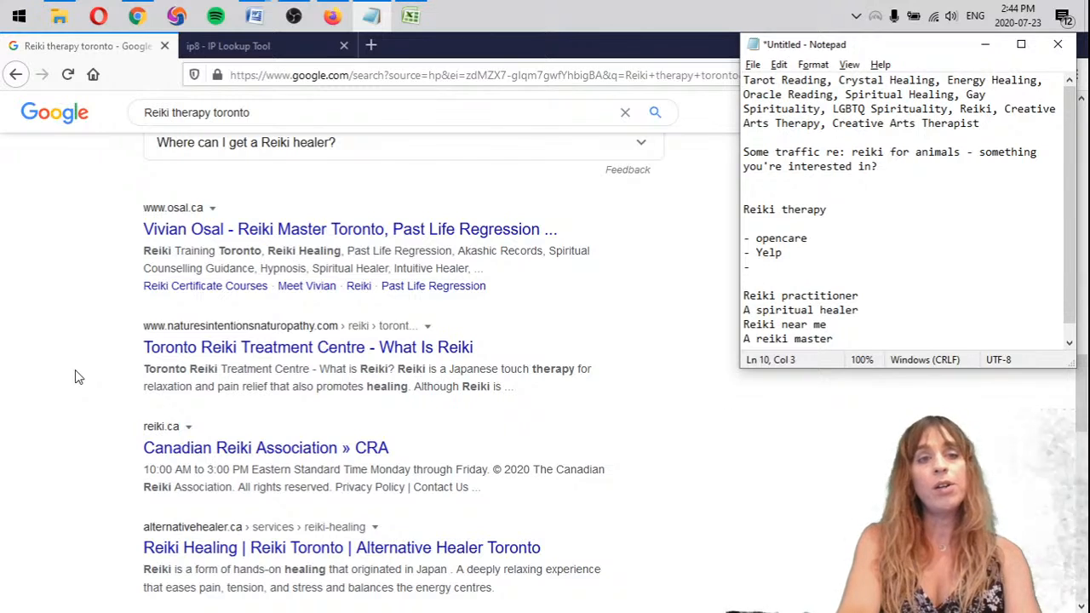
type(" osal.ca")
key("Return")
type("-")
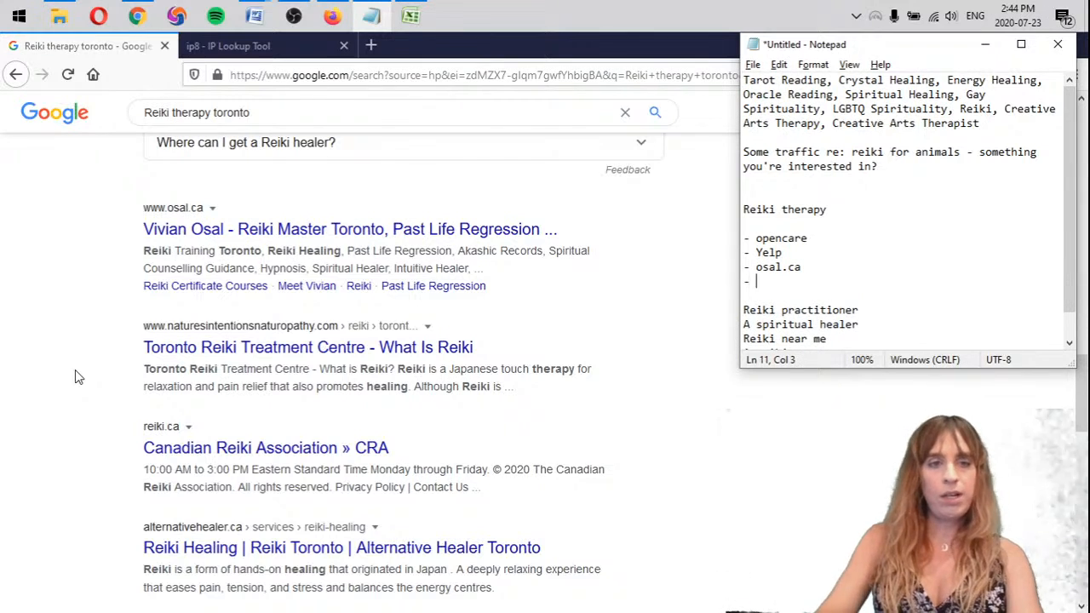
left_click_drag(138, 333, 236, 331)
left_click(134, 330)
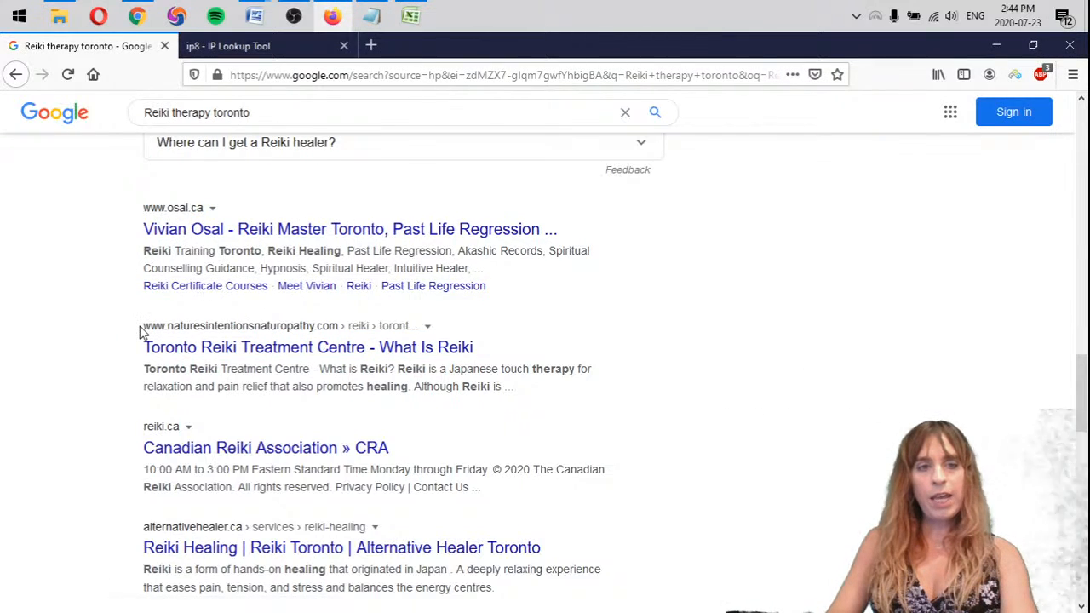
left_click_drag(141, 332, 224, 331)
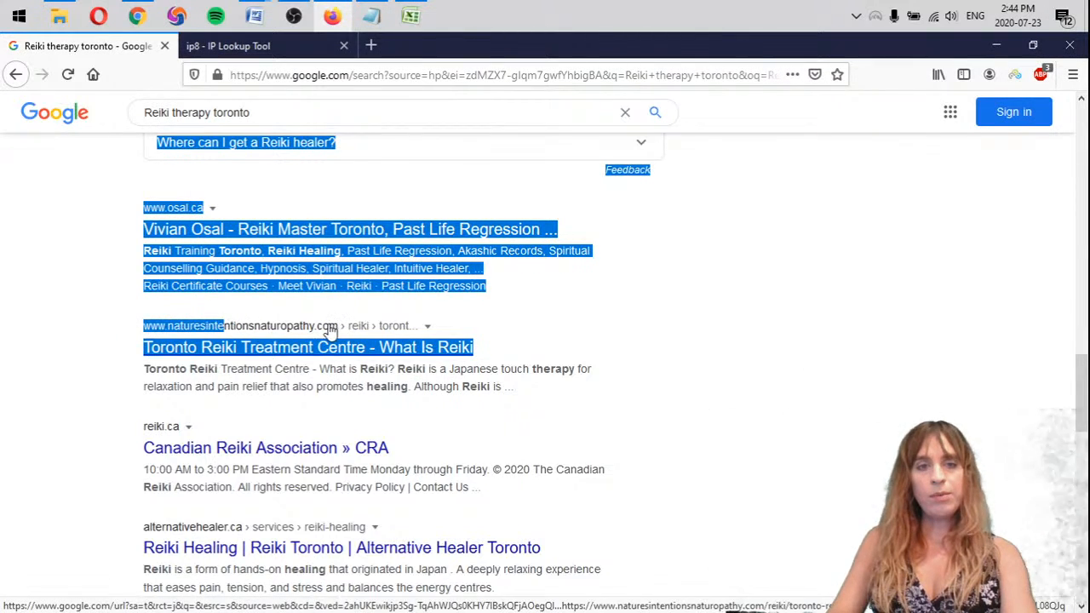
left_click_drag(349, 337, 161, 340)
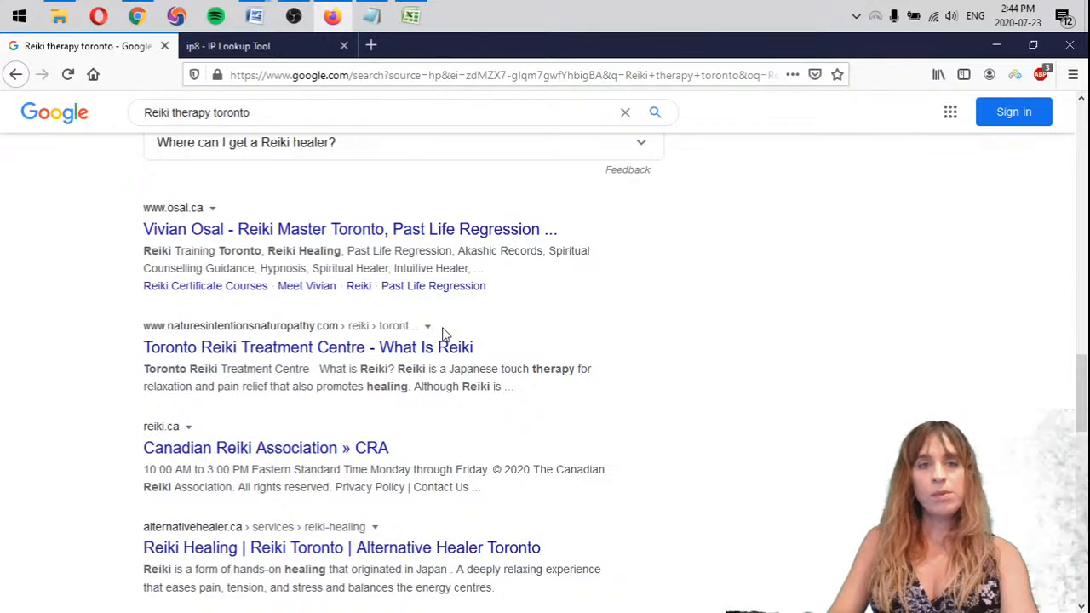
Enter naturesintentionsnaturopathy.com as the fourth site in the Notepad list for Reiki therapy
key("alt+Tab")
type("nature")
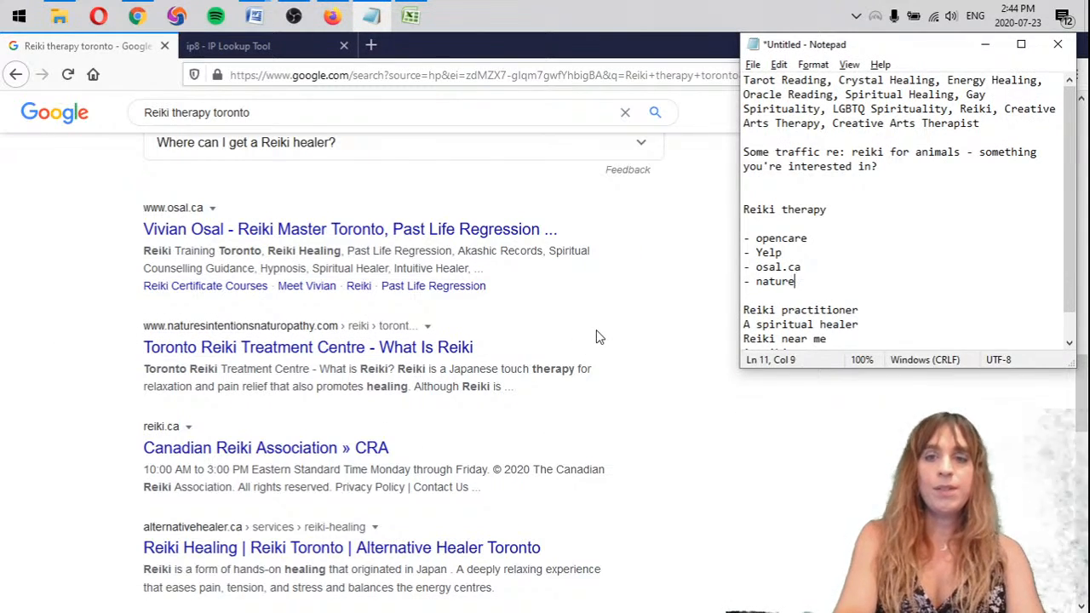
type("sintentionsn aturopathic")
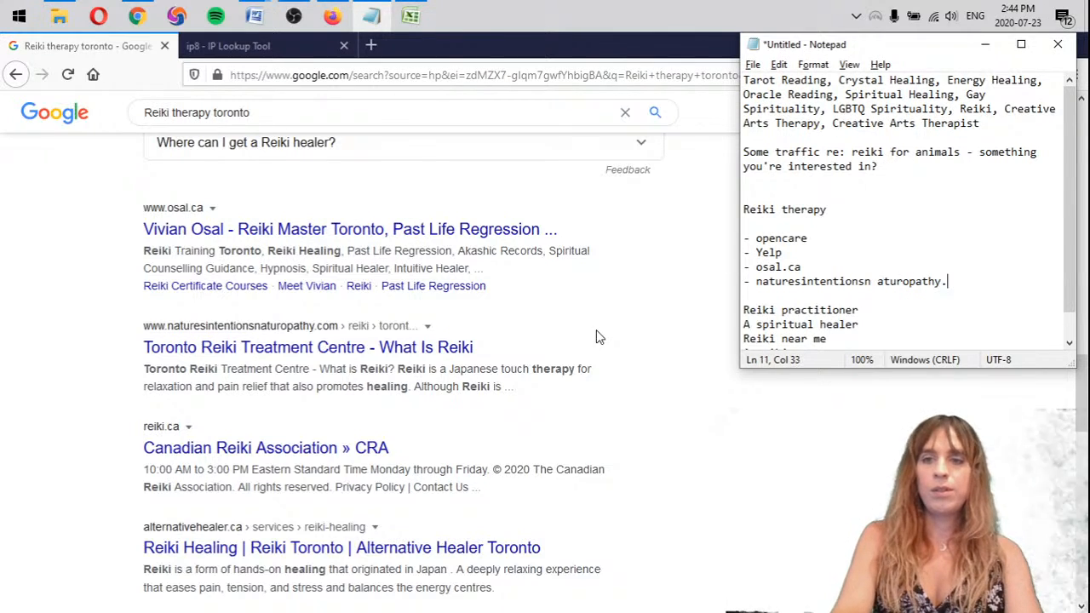
key("BackSpace")
key("Down")
Add five more bullet lines to the Reiki therapy list and enter reiki.ca on the first of them
type("-")
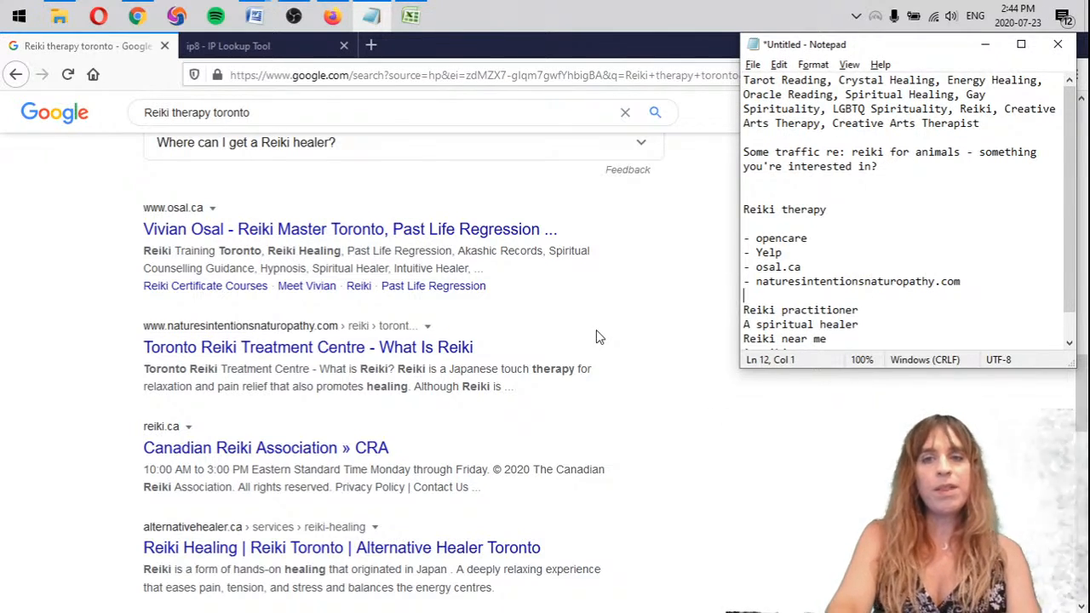
key("Return")
type("-")
key("Return")
type("-")
key("Return")
type("-")
key("Return")
type("-")
key("Return")
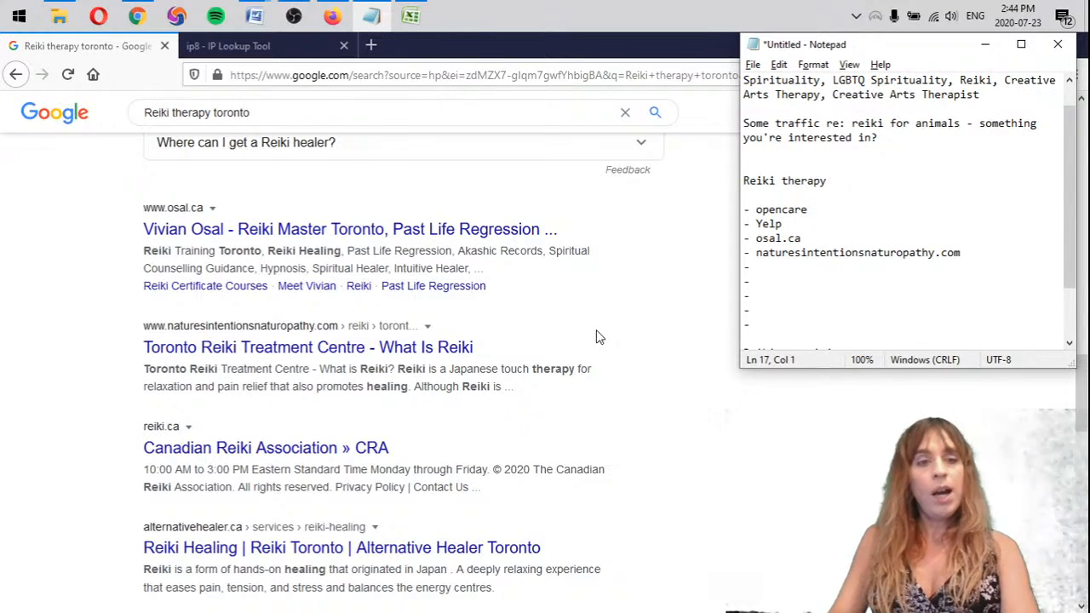
scroll(657, 343, "down", 1)
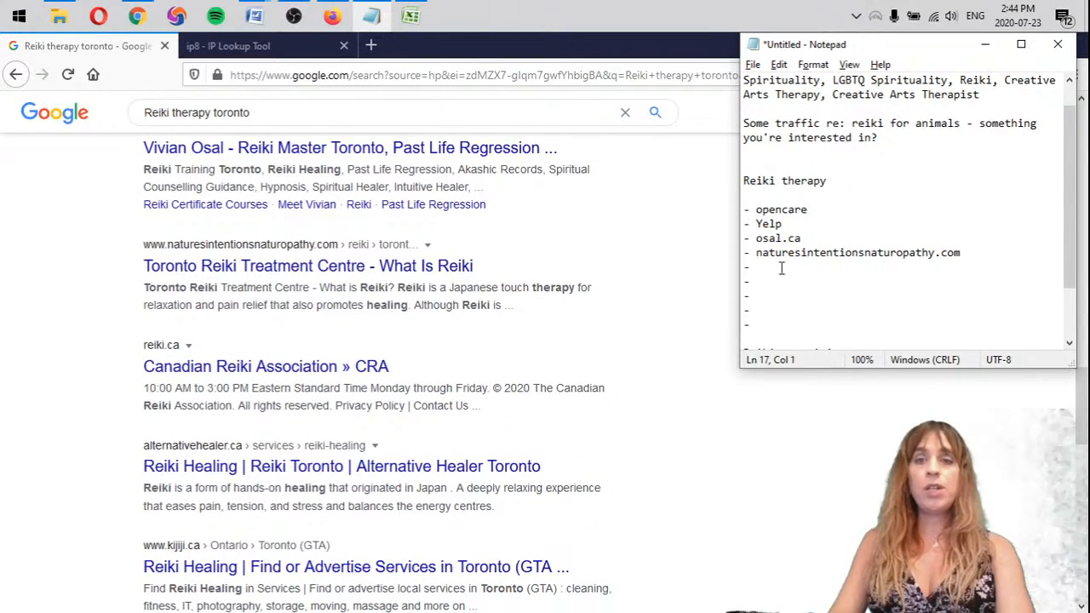
type("reiki.ca")
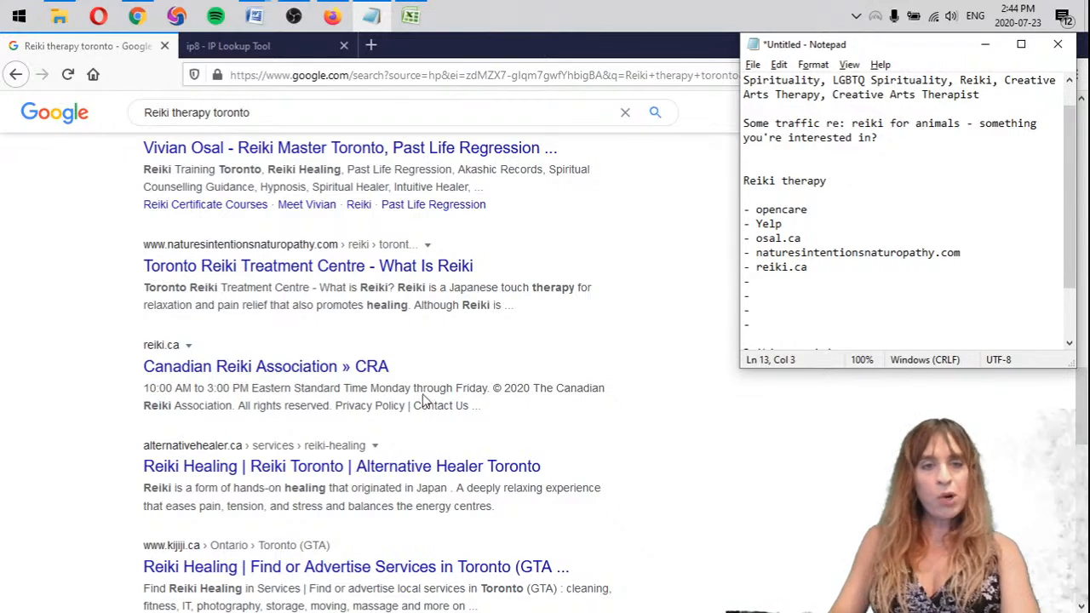
Open the Canadian Reiki Association result in a separate tab, look over its home page, and close it
middle_click(275, 366)
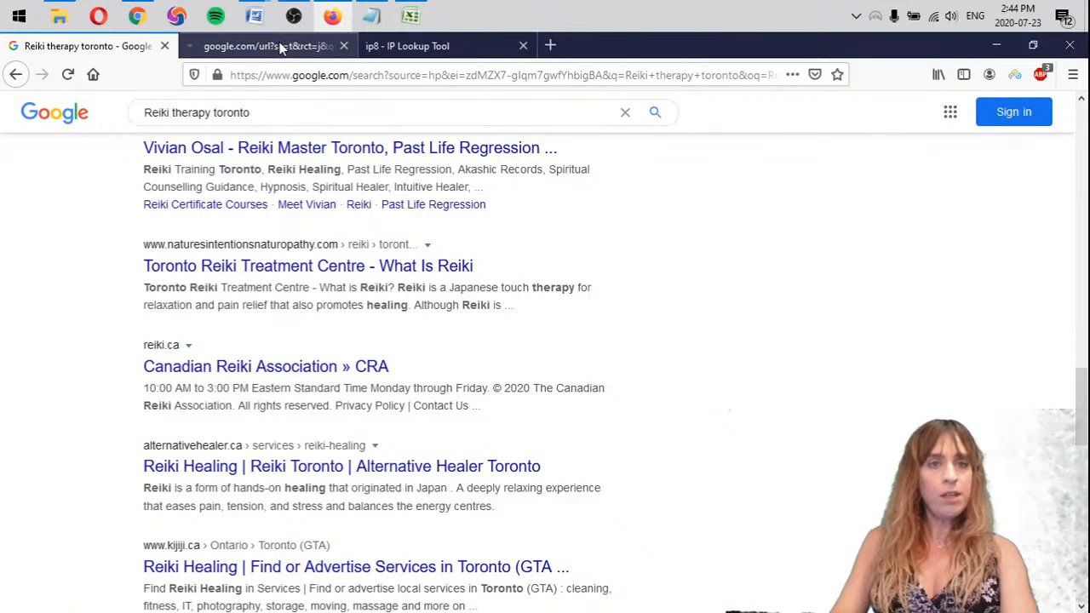
left_click(281, 47)
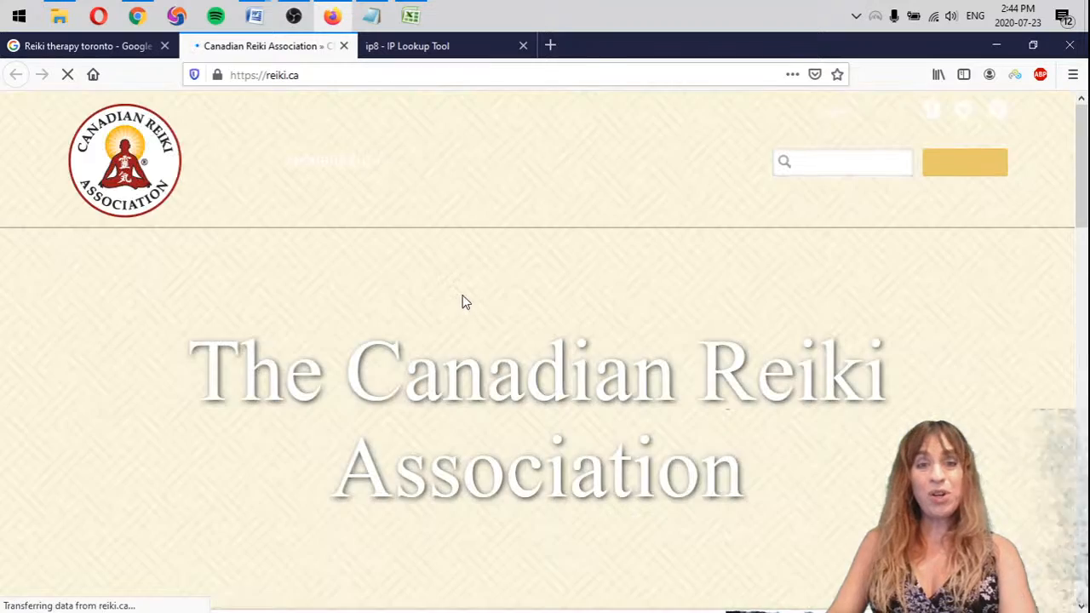
mouse_move(311, 164)
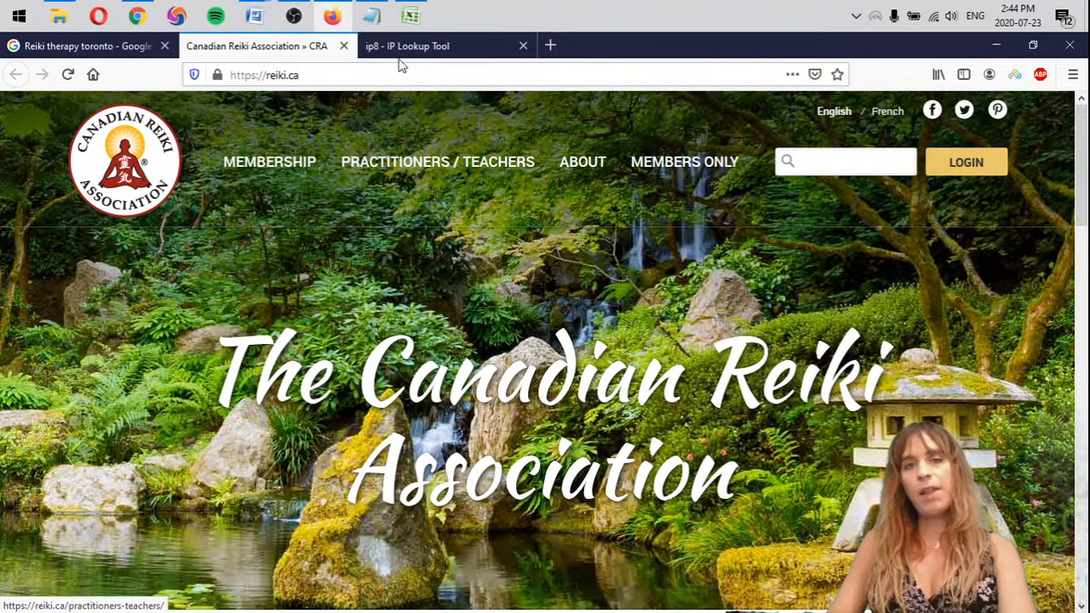
left_click(343, 46)
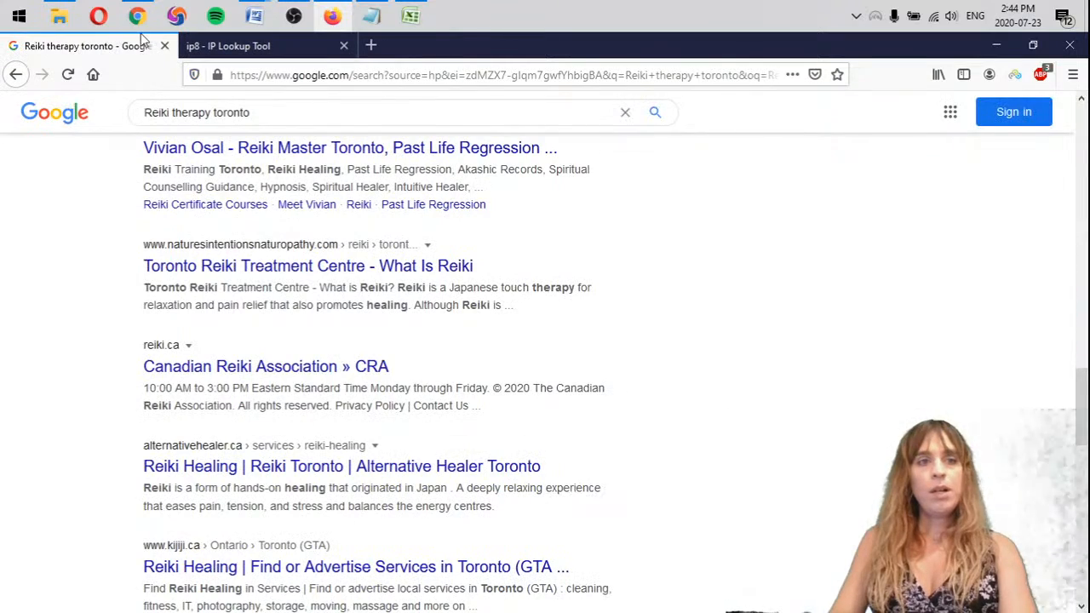
Try to open the Alternative Healer Toronto result in a separate tab, retrying the page load once
scroll(73, 367, "down", 3)
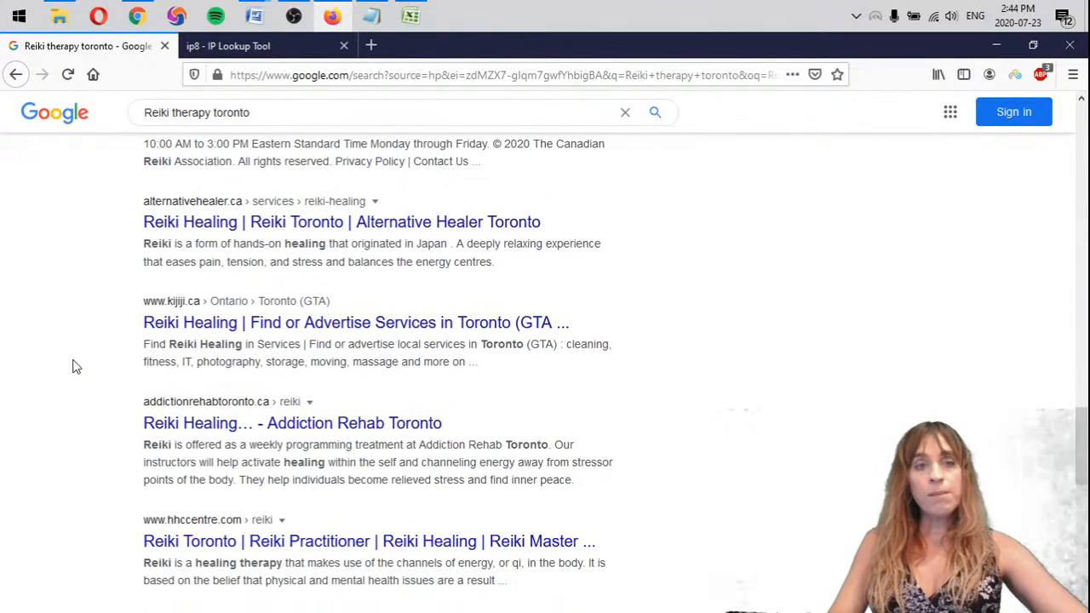
middle_click(217, 222)
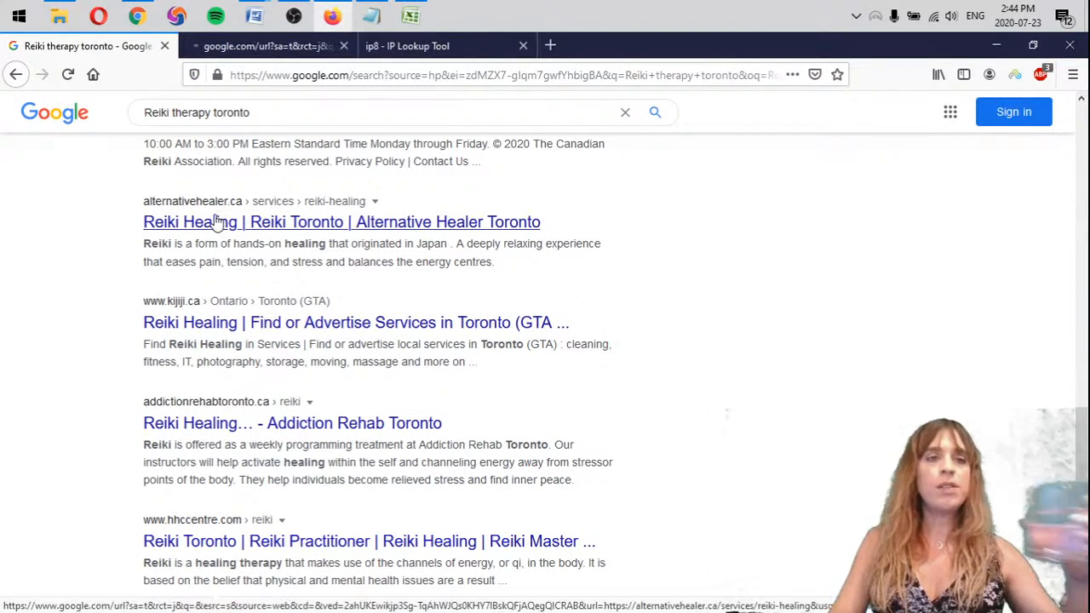
left_click(300, 49)
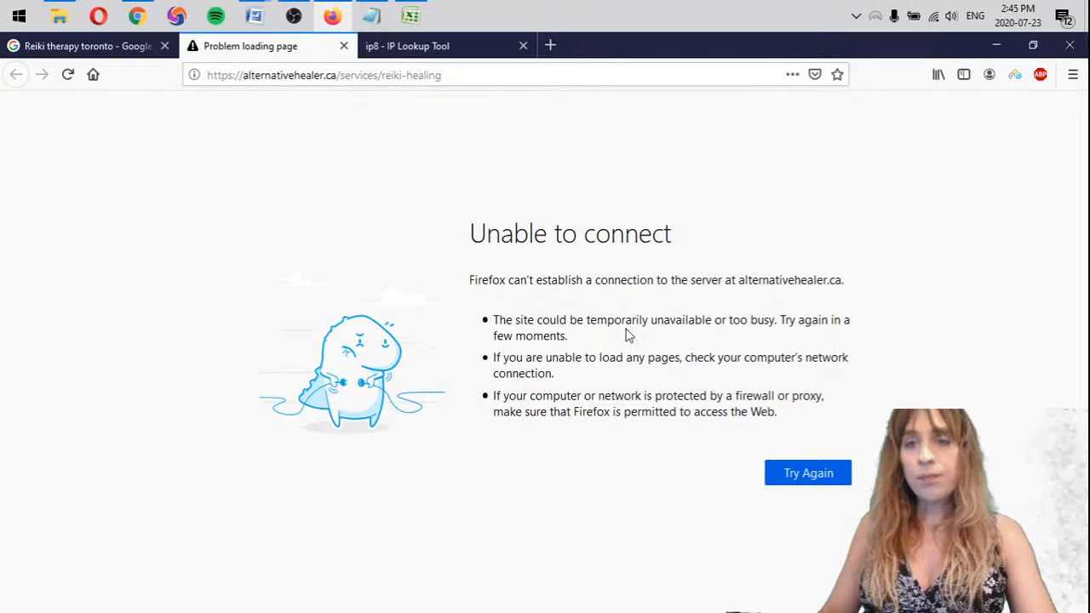
left_click(803, 482)
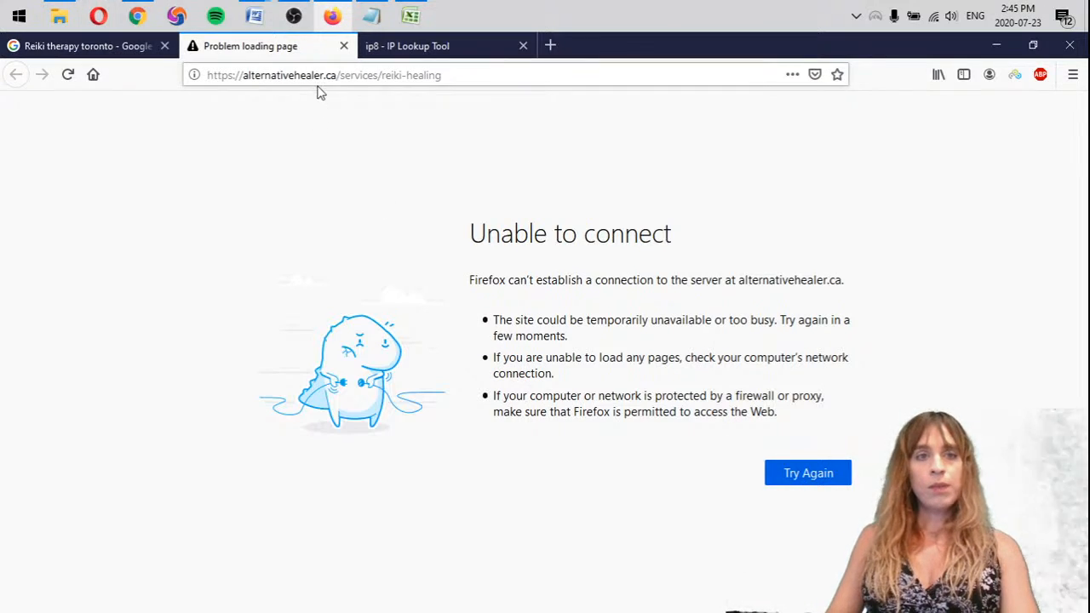
Test the internet connection by loading Gmail in the same tab, and close that tab
left_click(341, 77)
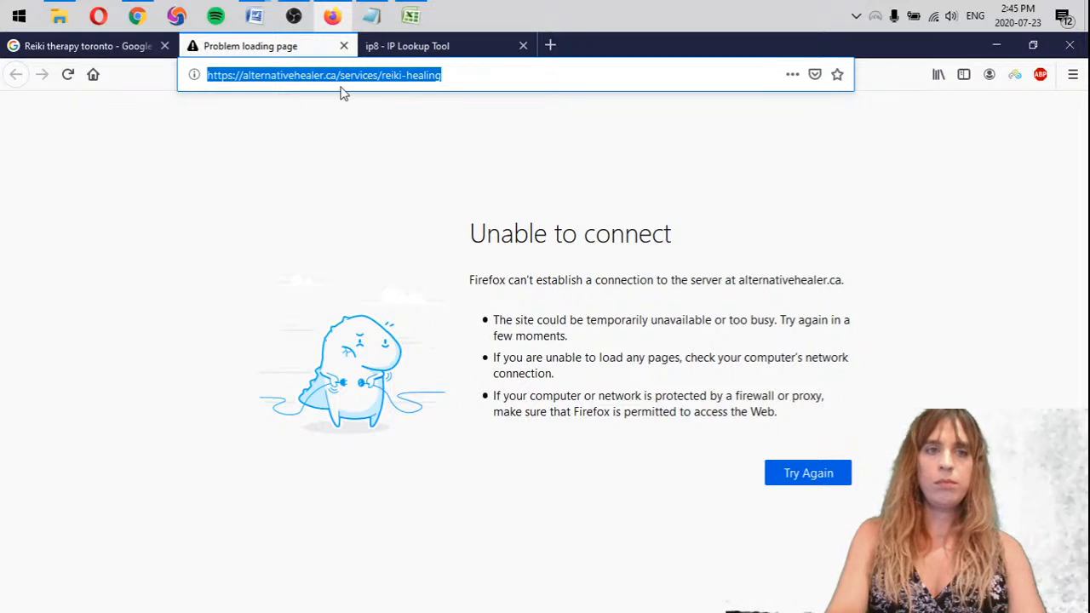
type("gmail")
key("Return")
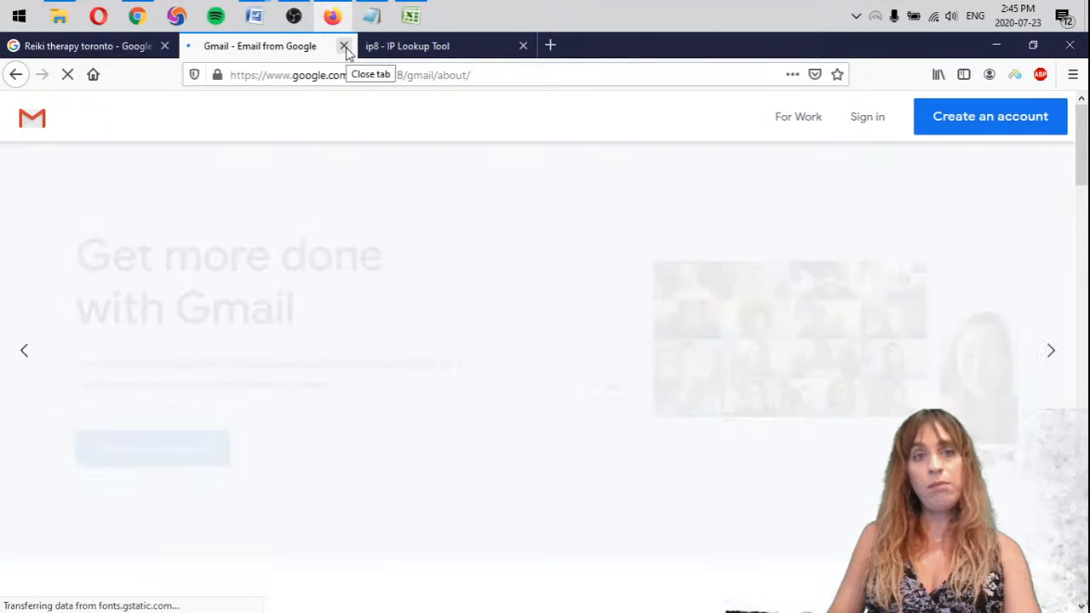
left_click(345, 47)
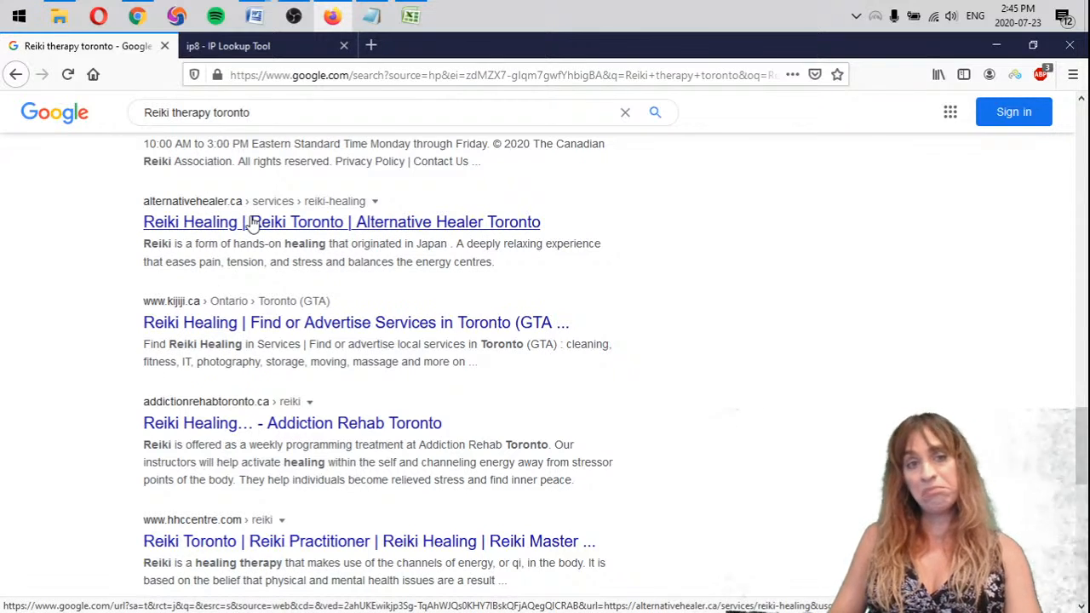
Enter alternativehealer.ca on the next bullet of the Reiki therapy list in Notepad
key("alt+Tab")
type("alte")
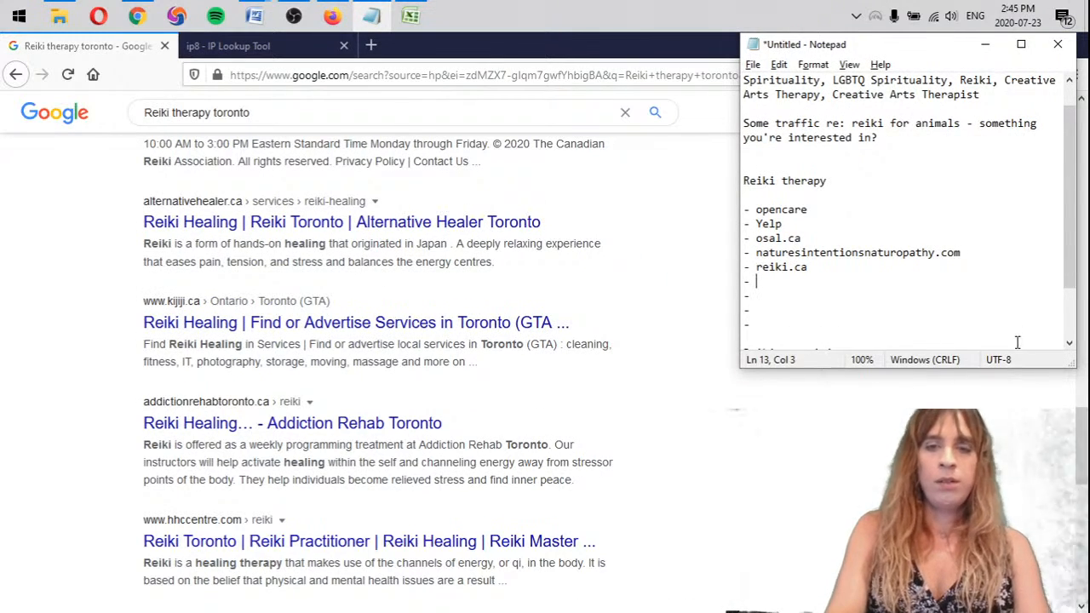
type("rnativehealer.ca")
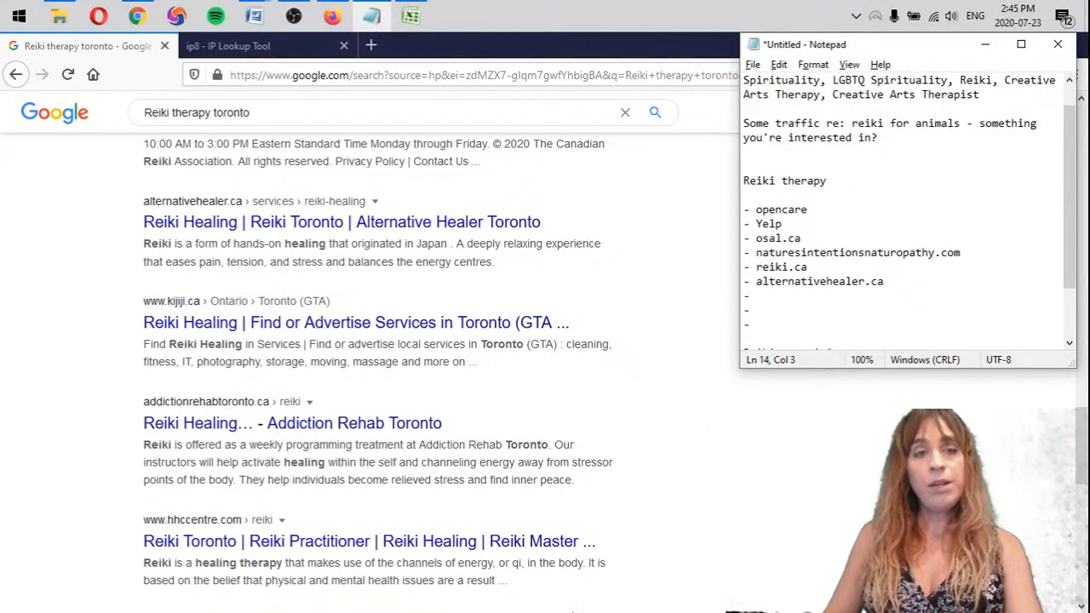
scroll(755, 497, "down", 1)
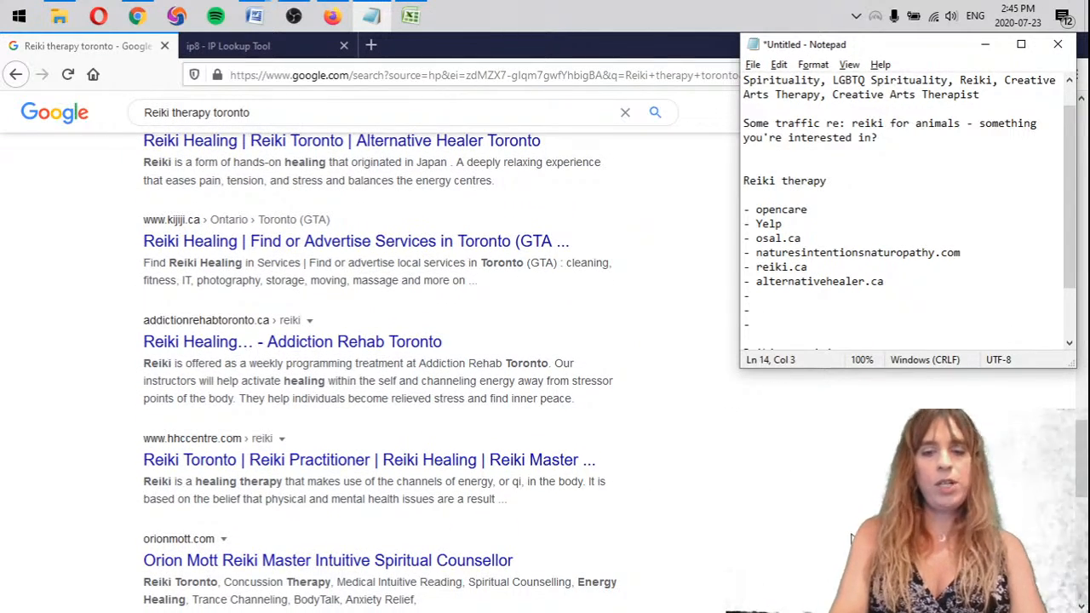
Enter kijiji and addictionrehabtoronto.ca on the next two bullets of the Reiki therapy list in Notepad
type("kijiji - a")
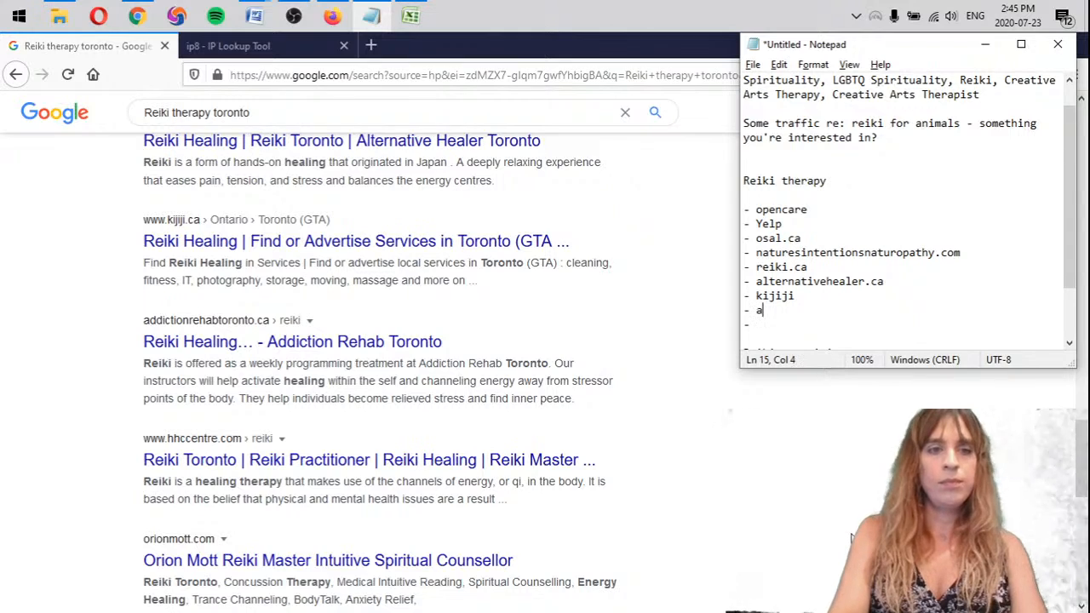
type("ddictionrehab")
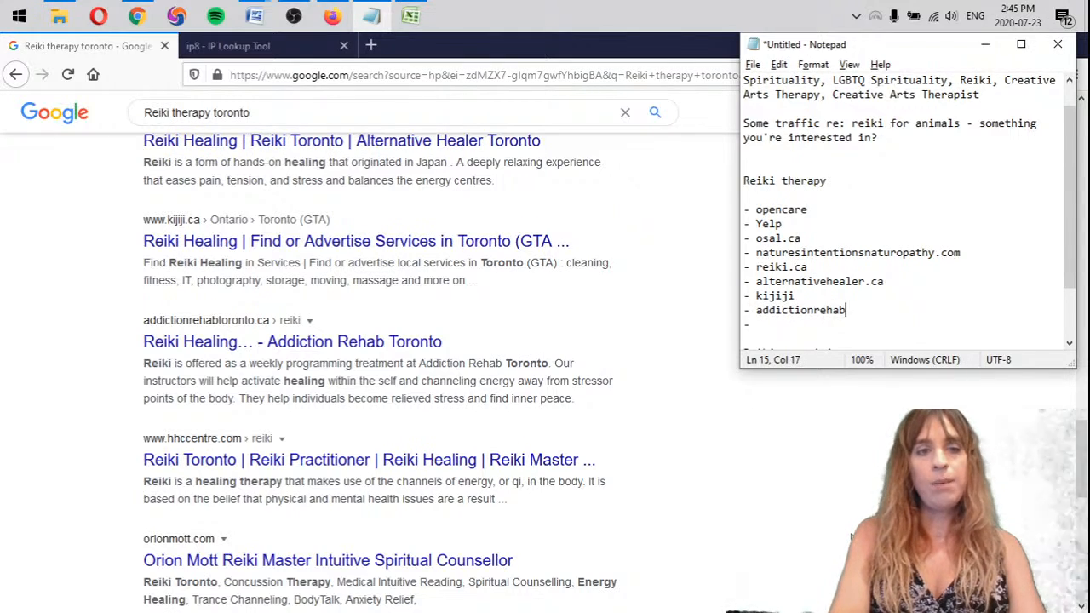
type("toronto.ca")
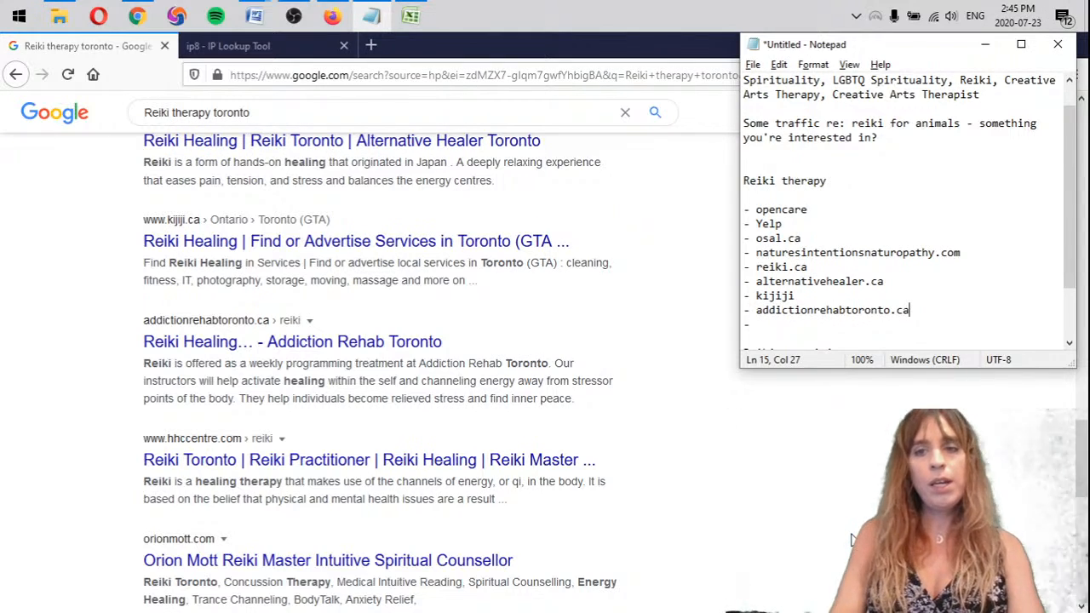
Add hhccentre.com and the intuitive spiritual counsellor's domain as the last two bullets of the Reiki therapy list
scroll(64, 308, "down", 3)
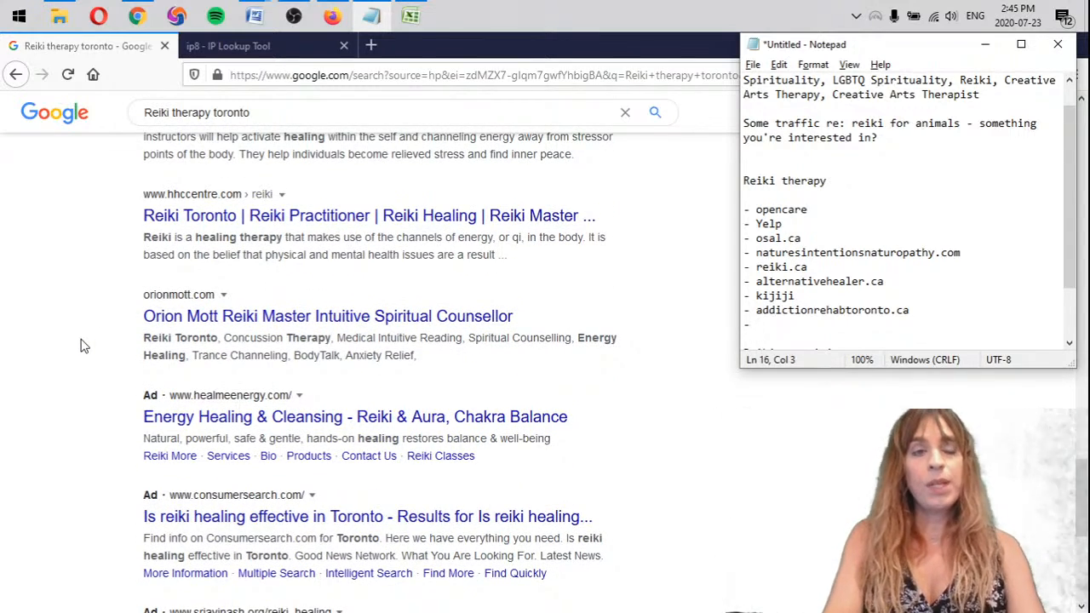
type("entre.com")
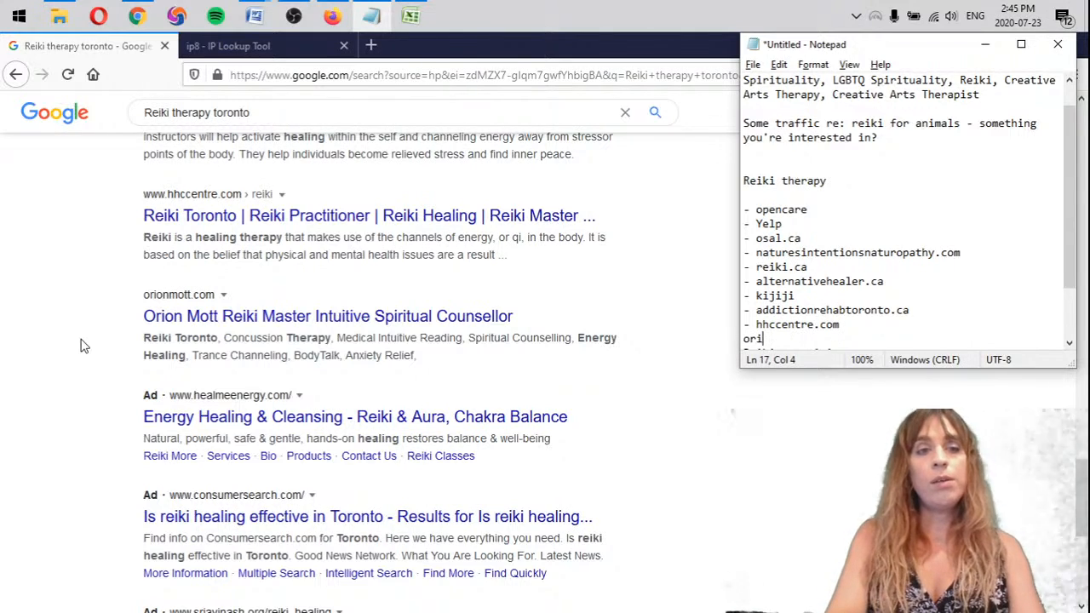
key("BackSpace")
key("BackSpace")
key("BackSpace")
key("BackSpace")
key("BackSpace")
key("Return")
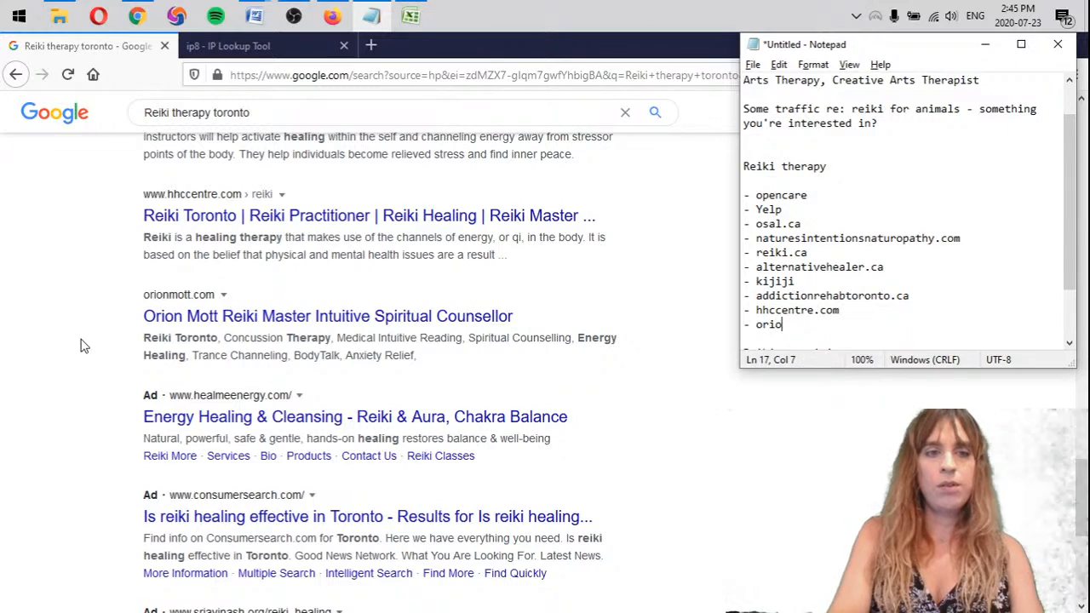
type("nmott.com")
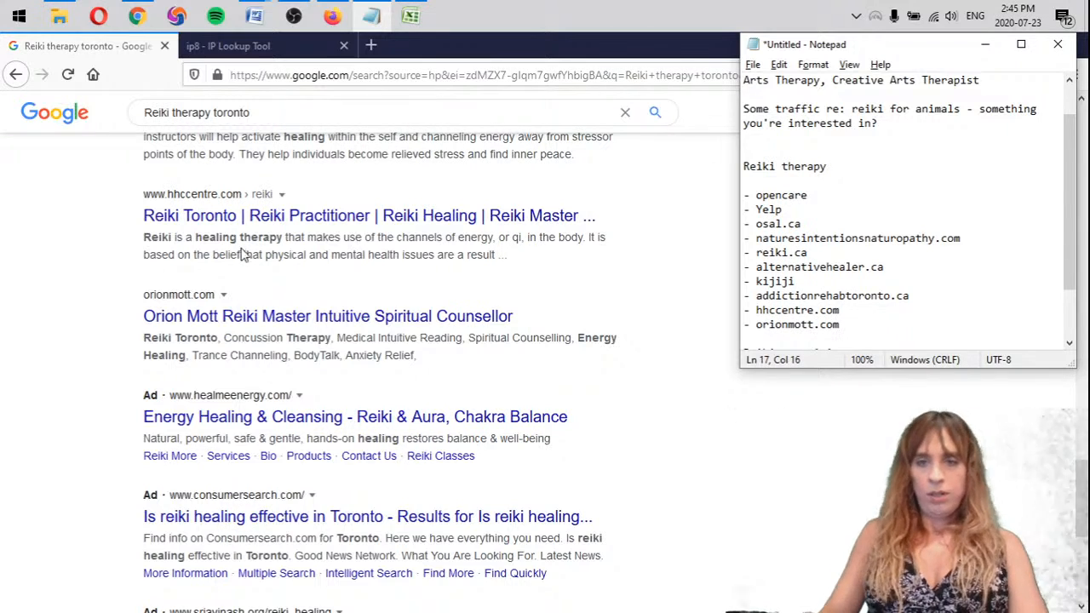
Go to the second page of the Reiki therapy toronto results and scan its listings for the client's site
left_click(847, 450)
scroll(564, 418, "down", 5)
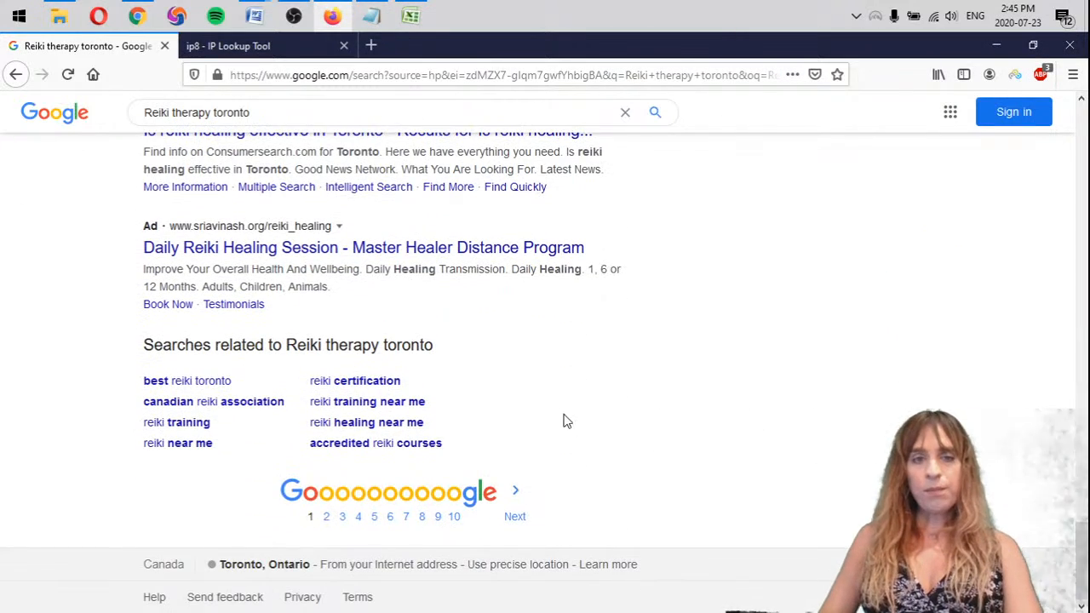
left_click(515, 512)
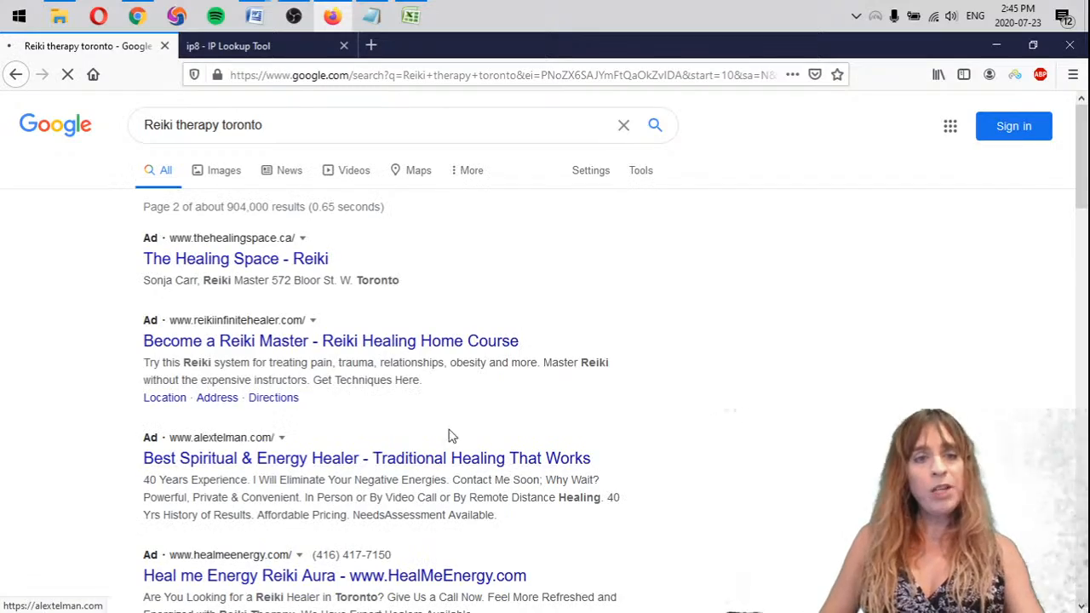
scroll(784, 306, "down", 1)
scroll(782, 311, "down", 12)
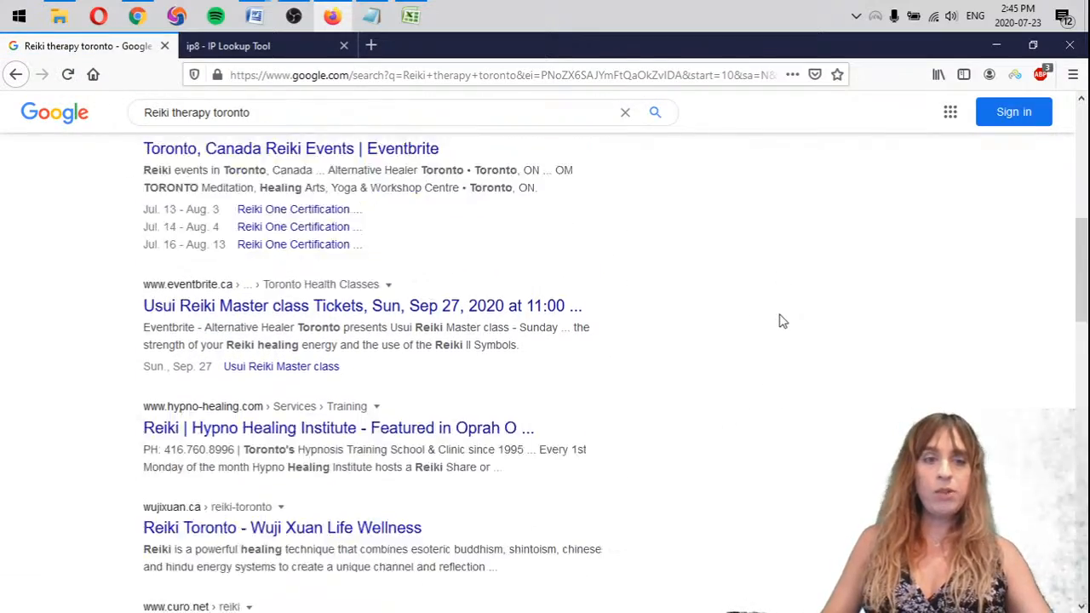
scroll(773, 324, "down", 3)
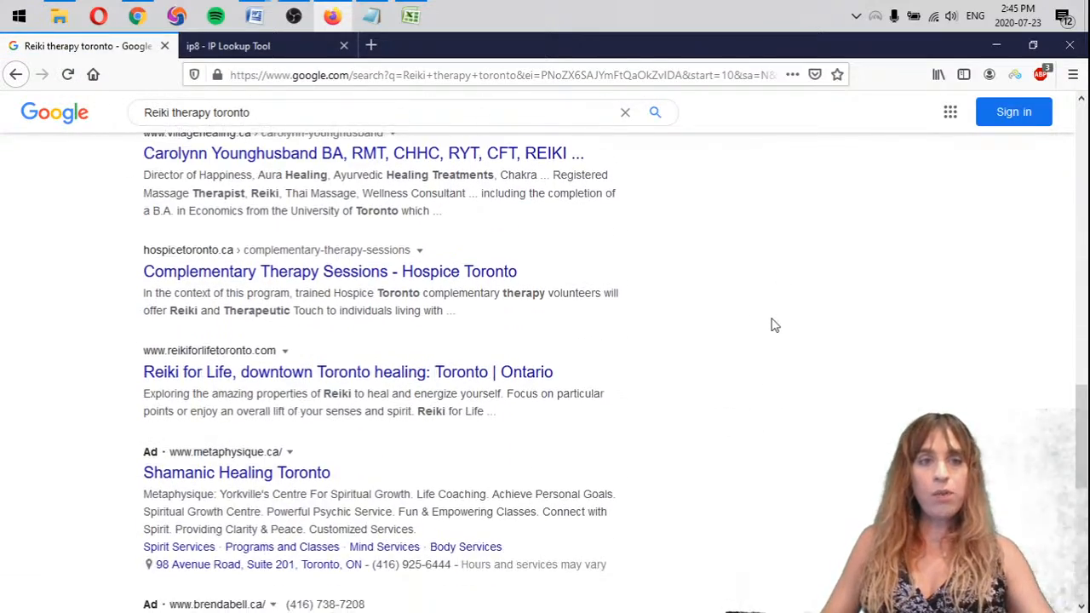
scroll(715, 317, "up", 2)
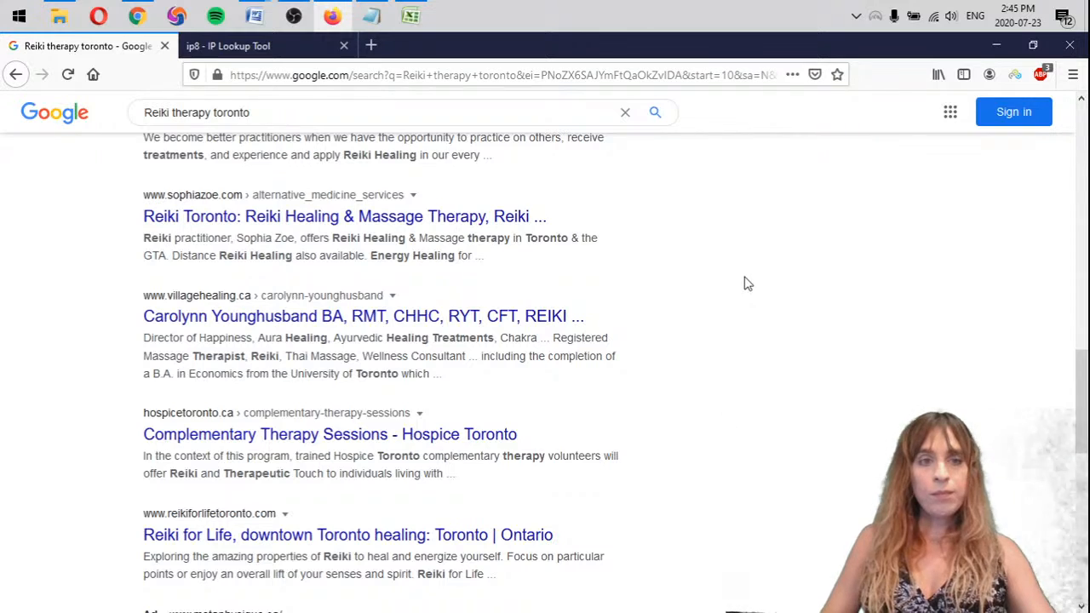
scroll(744, 283, "down", 6)
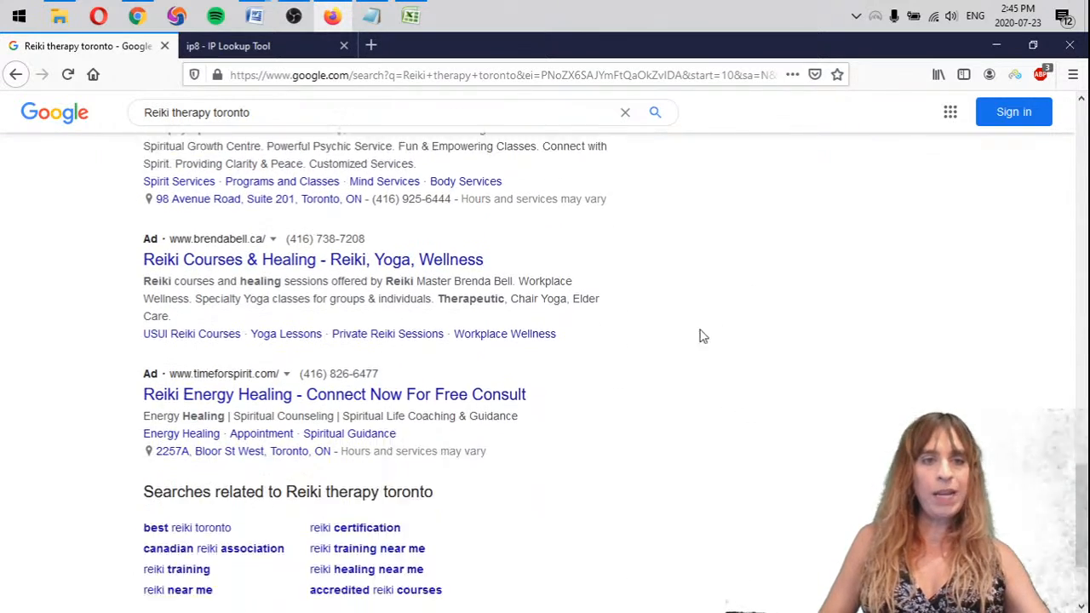
scroll(702, 336, "down", 2)
Check the third and fourth pages of the Reiki therapy toronto results for the client's site
left_click(545, 517)
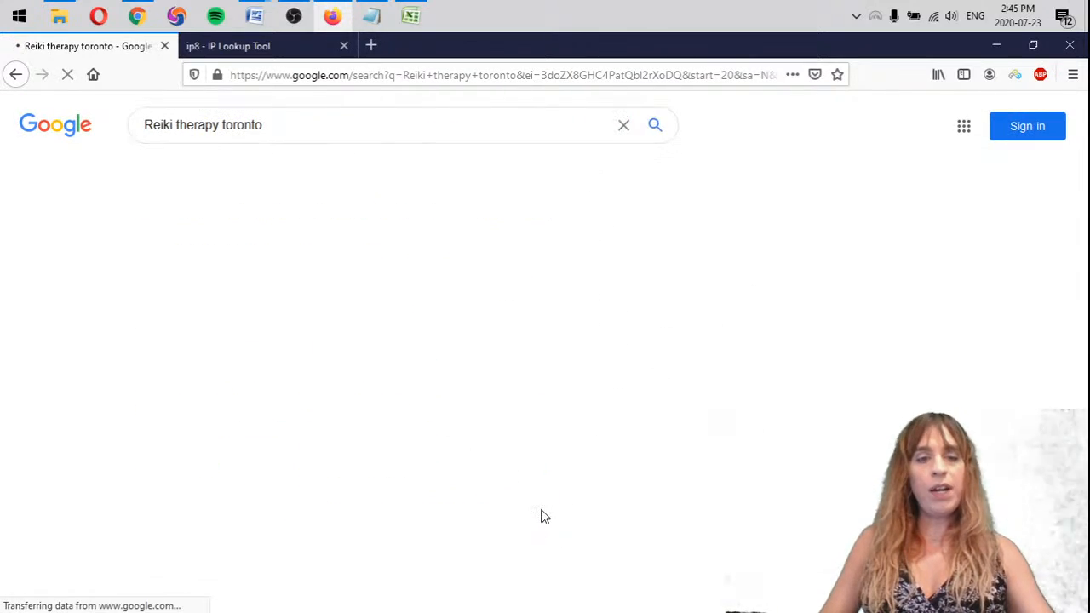
scroll(737, 233, "down", 1)
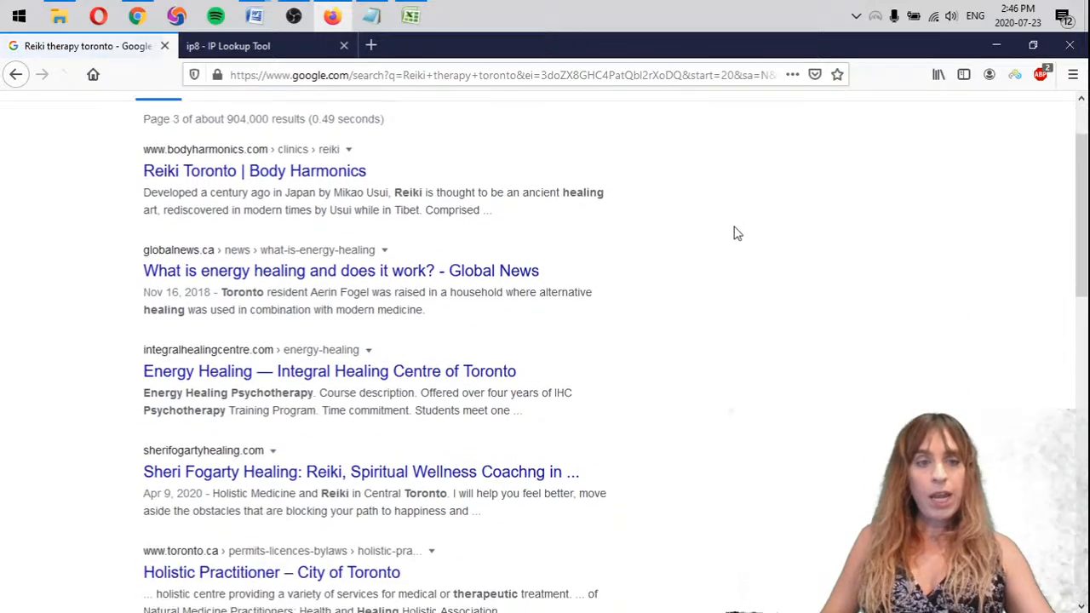
scroll(738, 234, "down", 5)
scroll(722, 244, "down", 3)
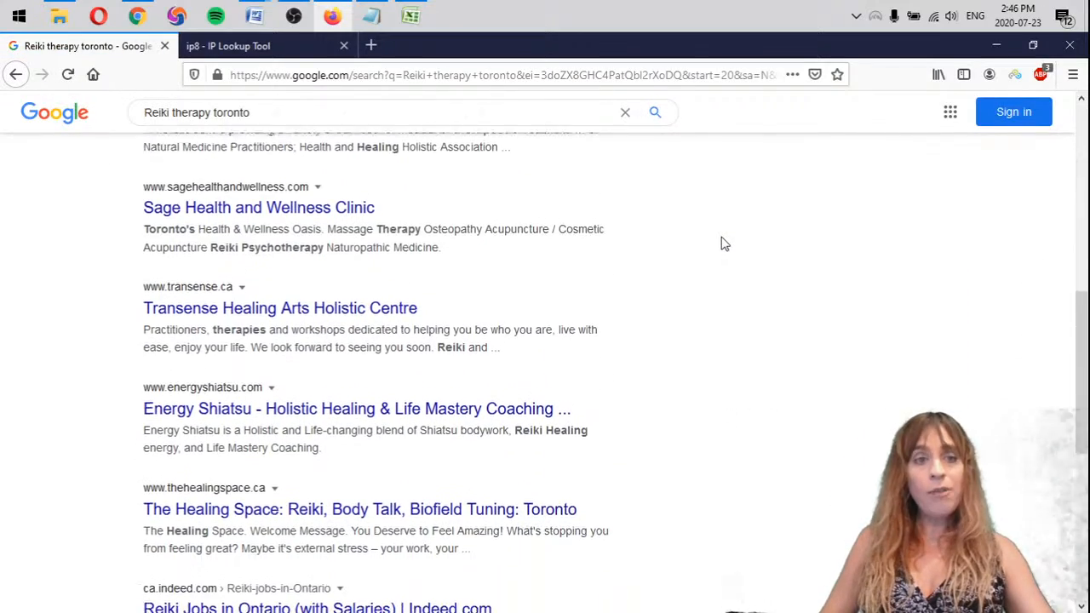
scroll(721, 246, "down", 3)
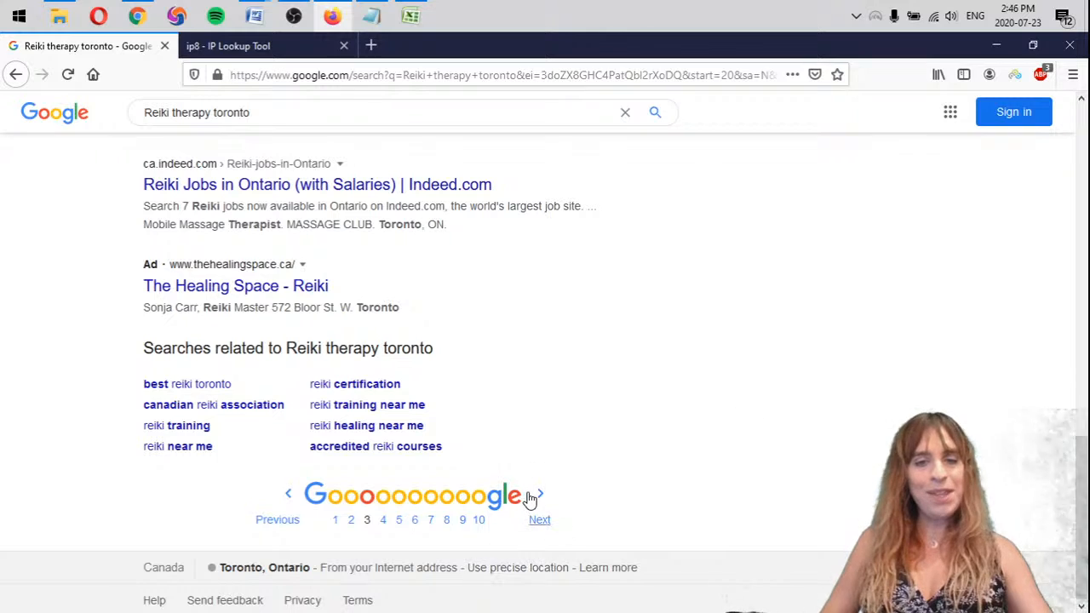
left_click(539, 505)
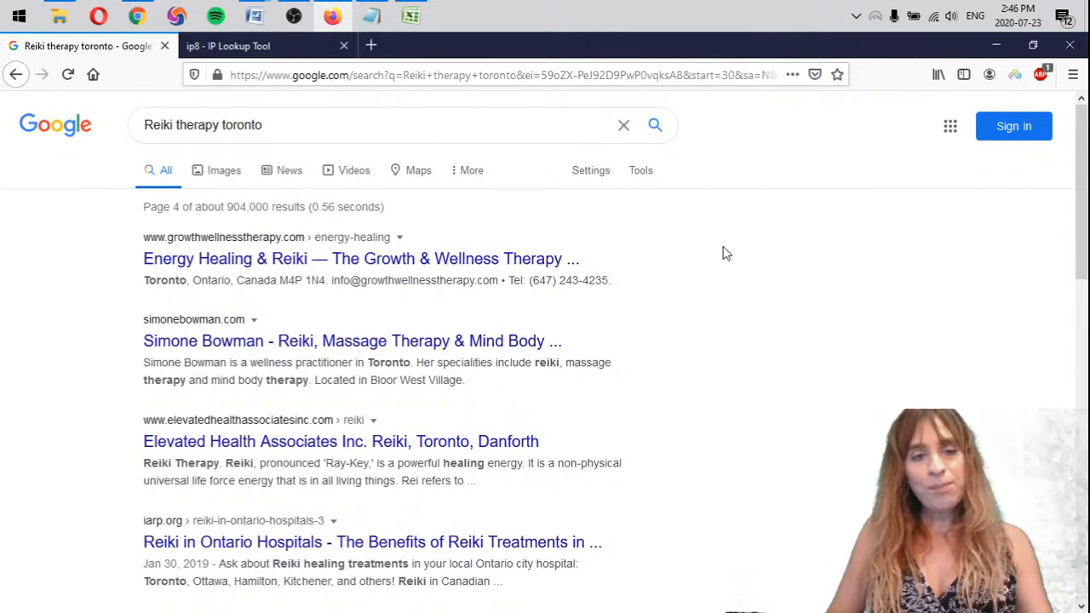
scroll(712, 329, "down", 2)
scroll(669, 344, "down", 3)
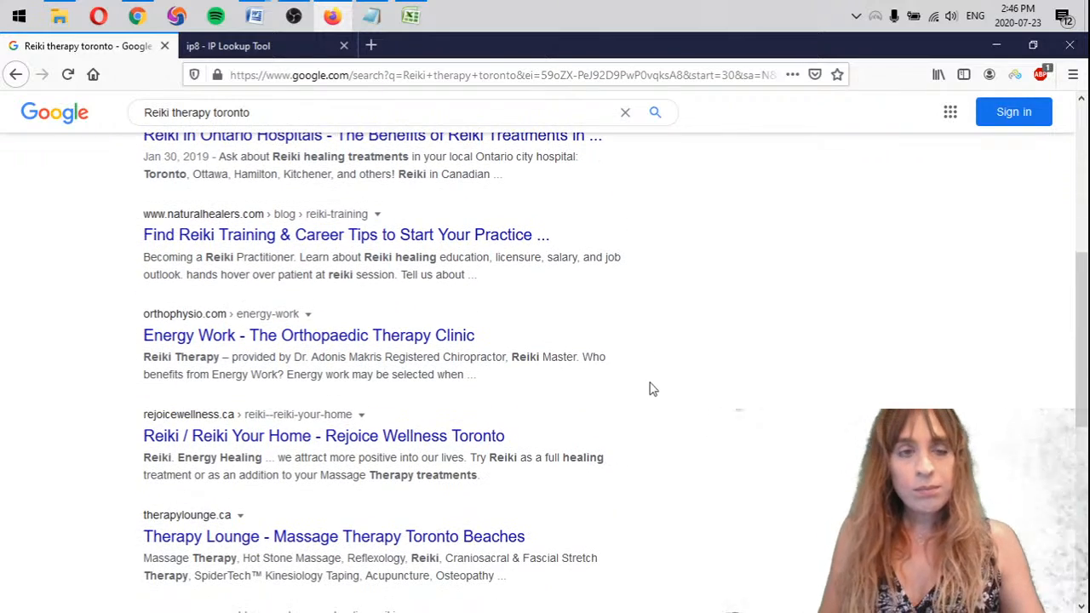
scroll(677, 369, "down", 3)
scroll(669, 379, "down", 5)
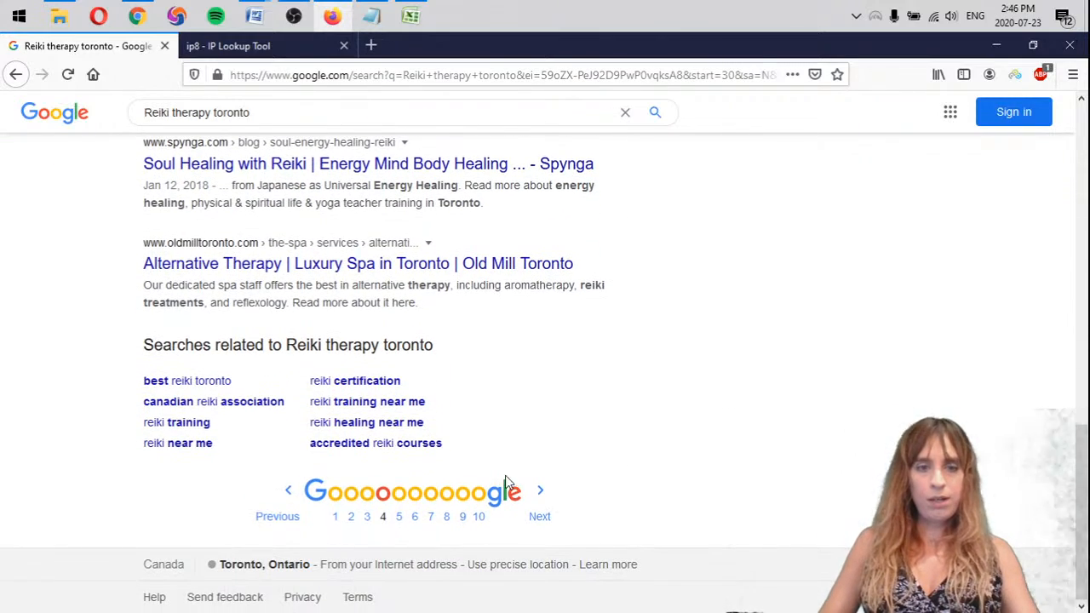
Open the fifth page of the Reiki therapy toronto results and look through it for the client's site
left_click(539, 503)
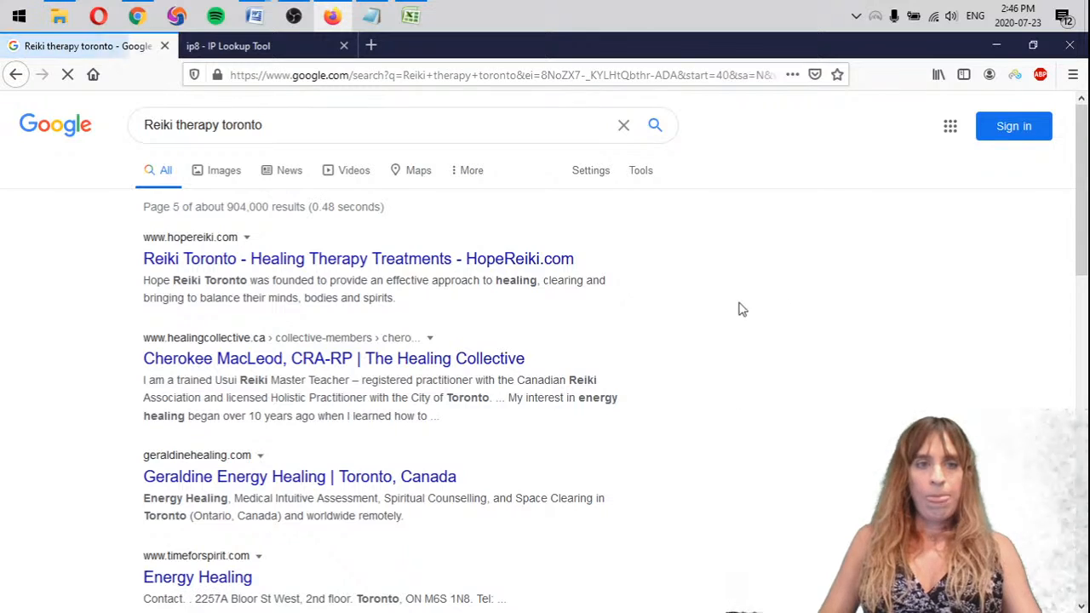
scroll(661, 281, "down", 3)
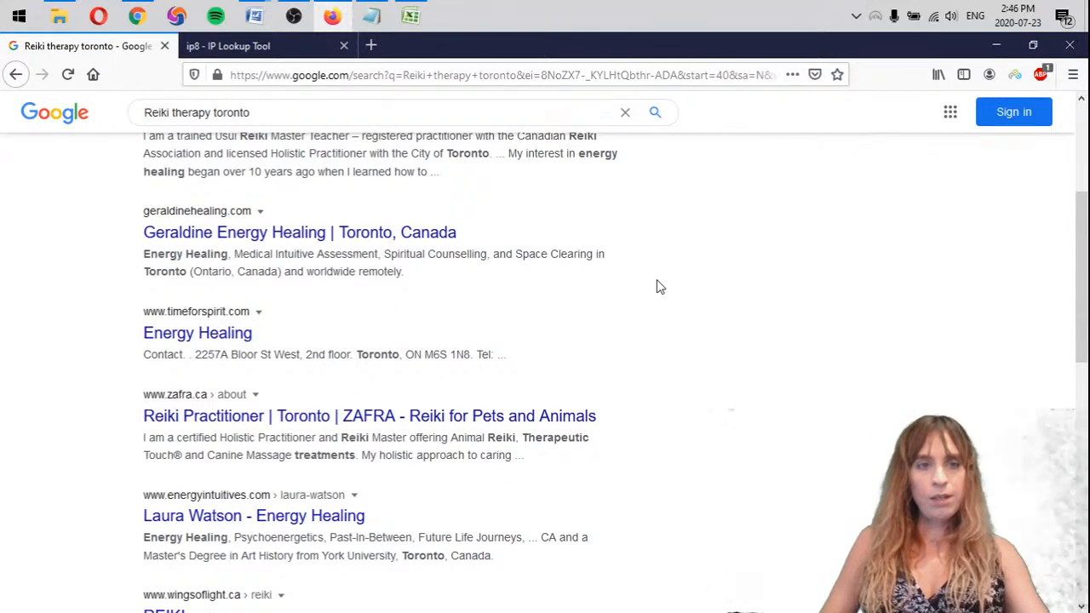
scroll(660, 287, "down", 3)
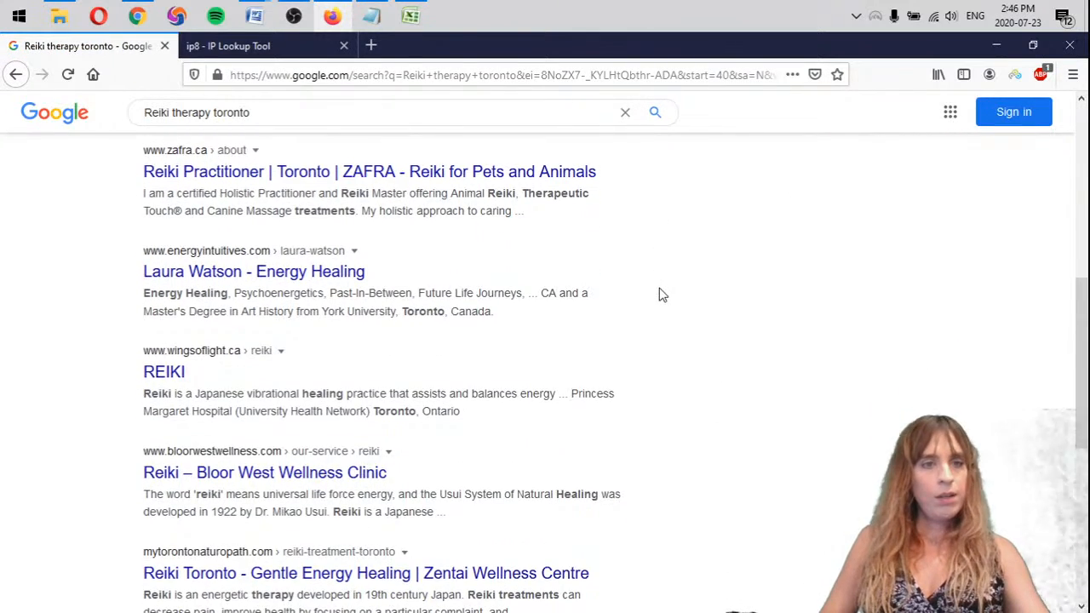
scroll(663, 295, "down", 1)
scroll(669, 316, "down", 2)
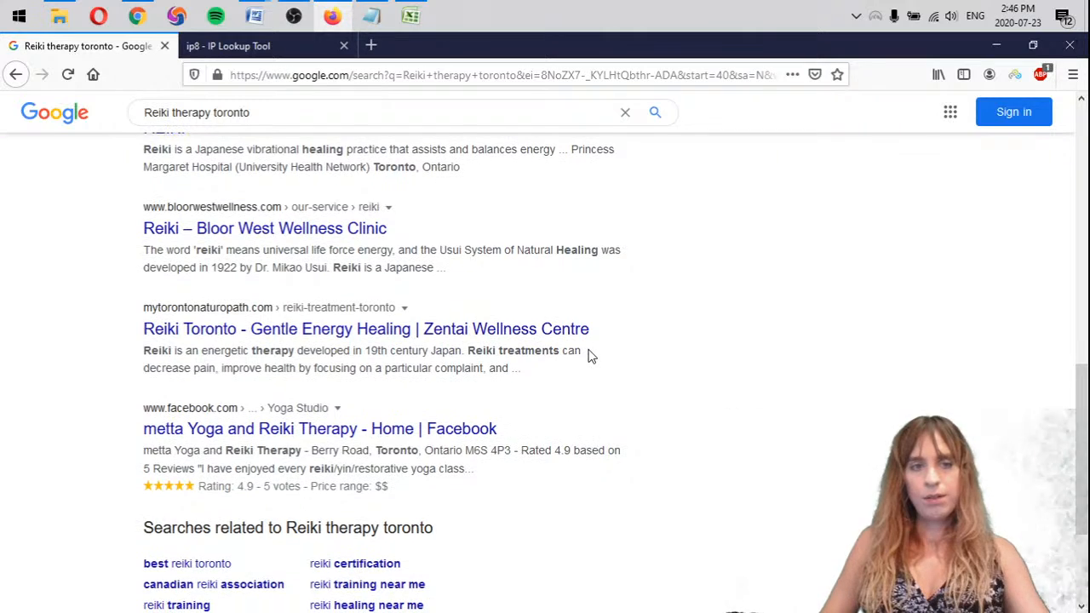
scroll(530, 331, "down", 2)
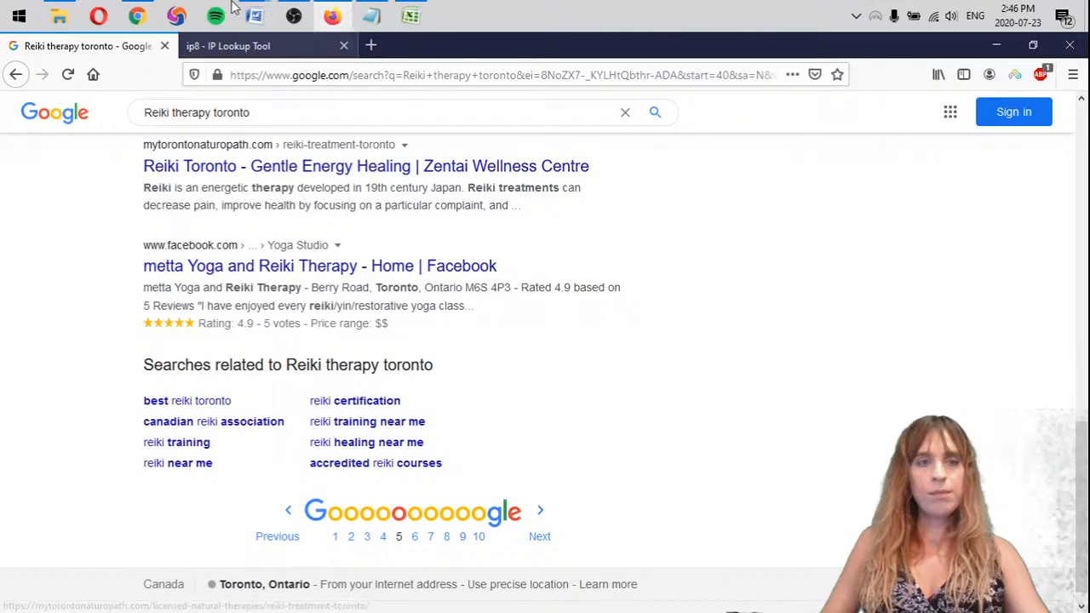
Add "- mattarot.com >5" below the Reiki therapy list in Notepad, separated from it by a blank line
left_click(371, 15)
scroll(775, 334, "down", 2)
key("Return")
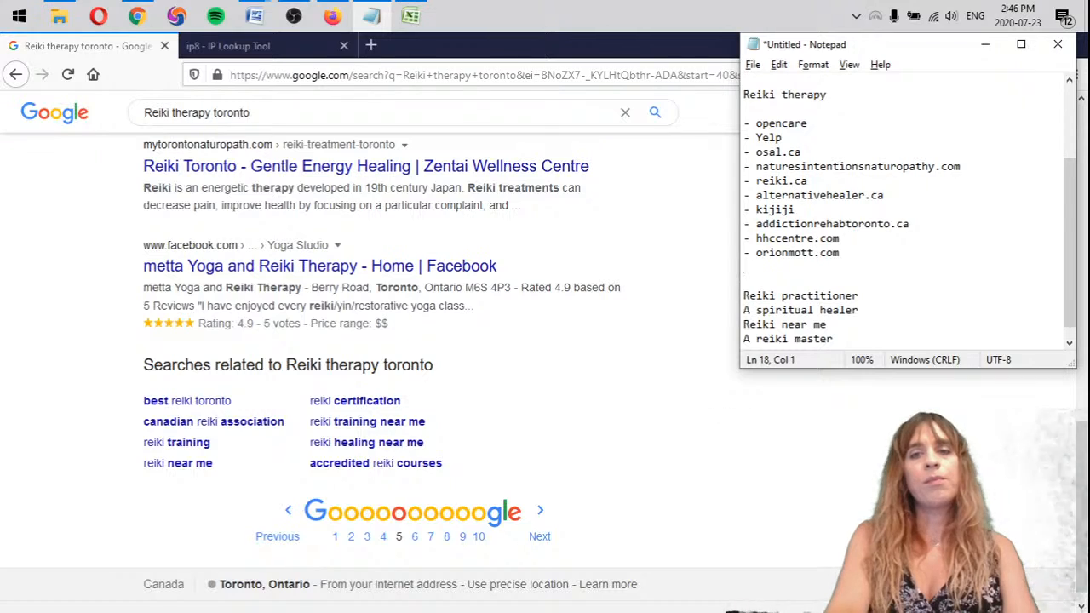
type("- mattarot.com >5")
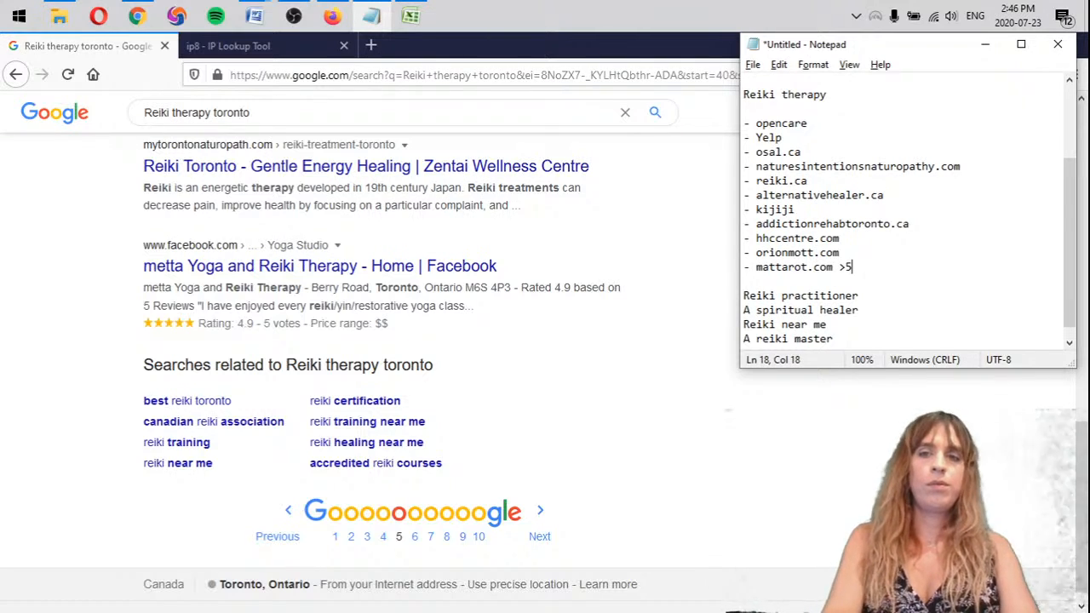
key("Up")
key("Return")
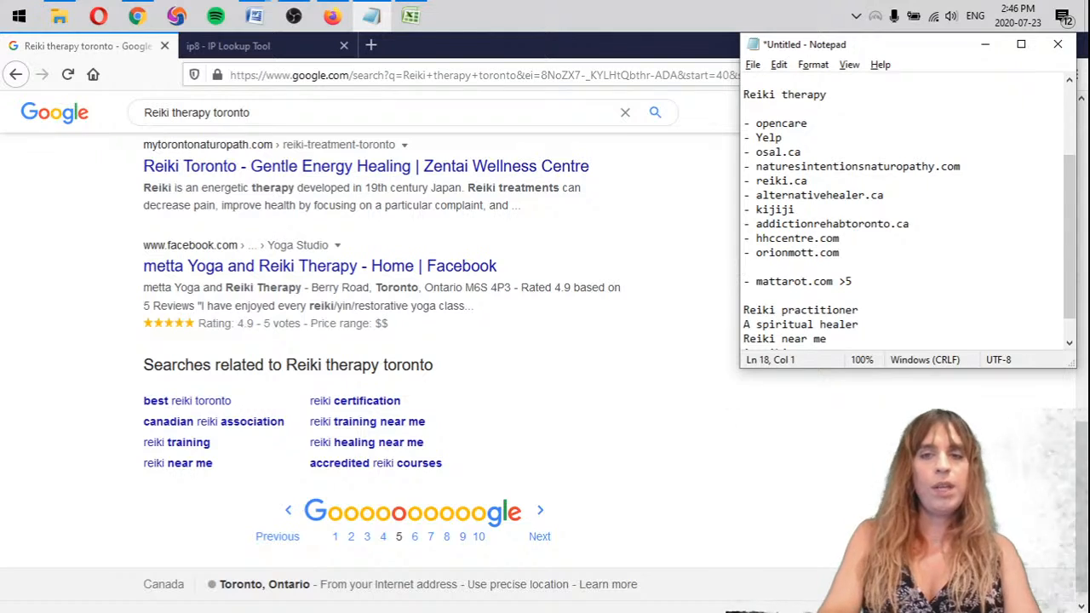
Start a list of empty dash bullets under the Reiki practitioner heading in Notepad
scroll(856, 275, "down", 1)
left_click(908, 277)
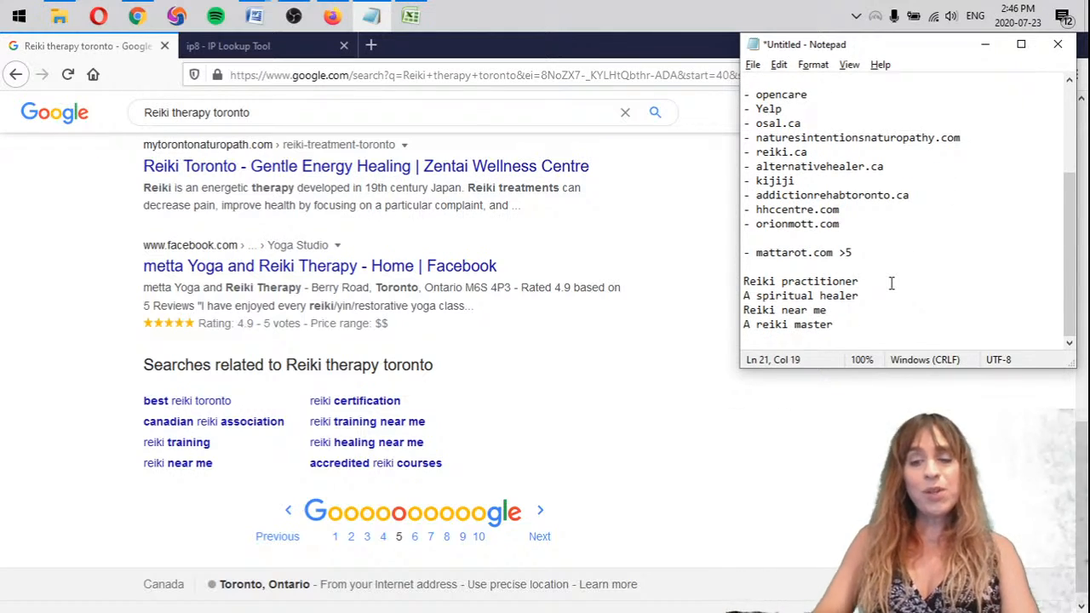
key("Return")
type("-")
key("Return")
type("-")
type("-")
key("Return")
type("-")
key("Return")
key("space")
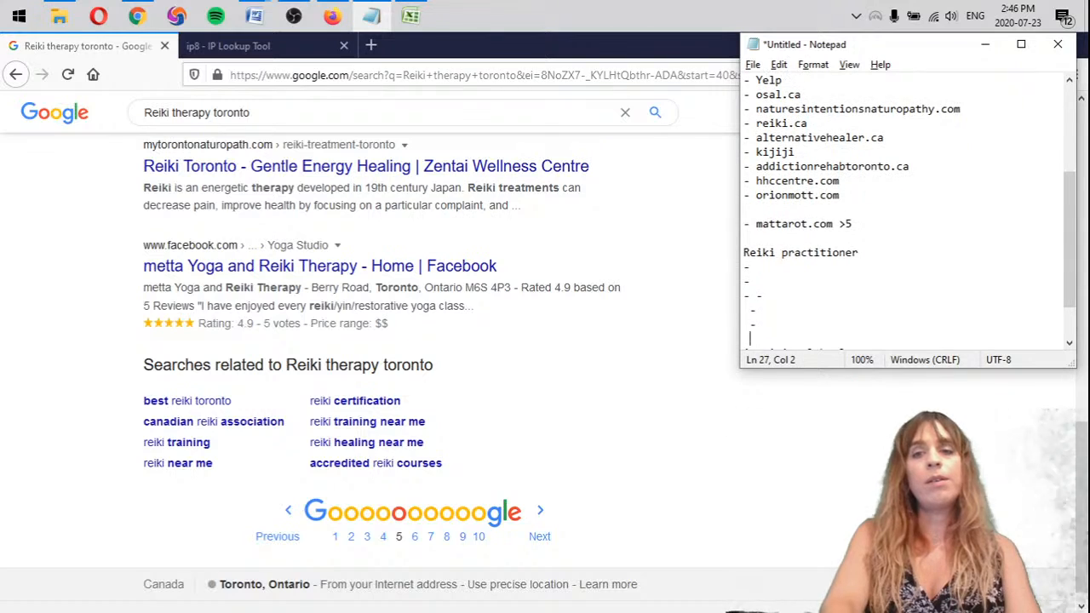
key("Return")
type("-")
key("Return")
type("-")
Delete the misaligned and doubled dashes from the Reiki practitioner list
key("BackSpace")
key("BackSpace")
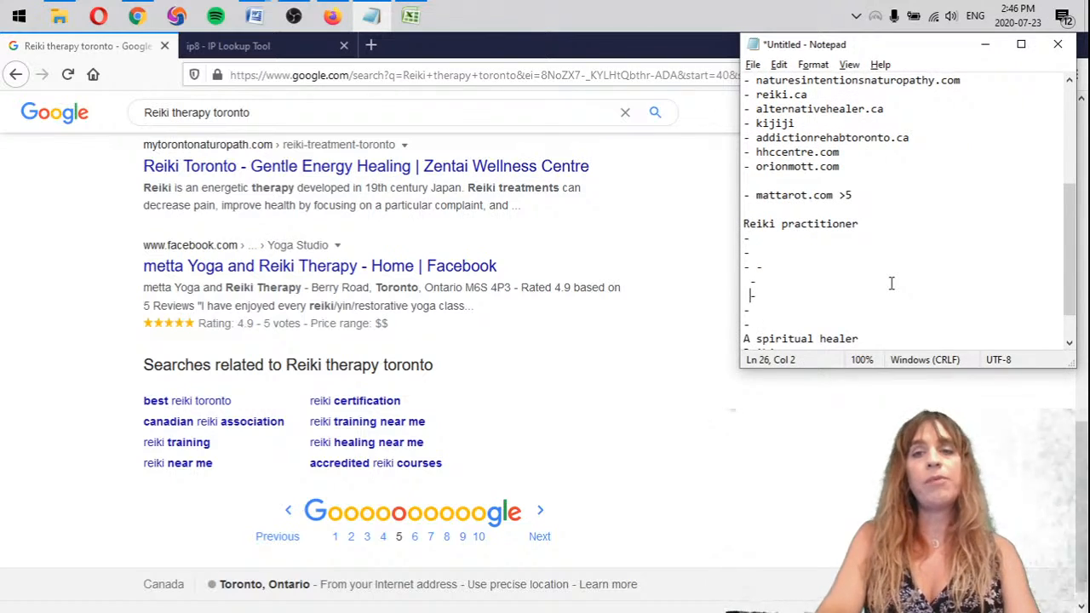
key("Delete")
key("Delete")
key("BackSpace")
key("BackSpace")
key("BackSpace")
key("BackSpace")
key("BackSpace")
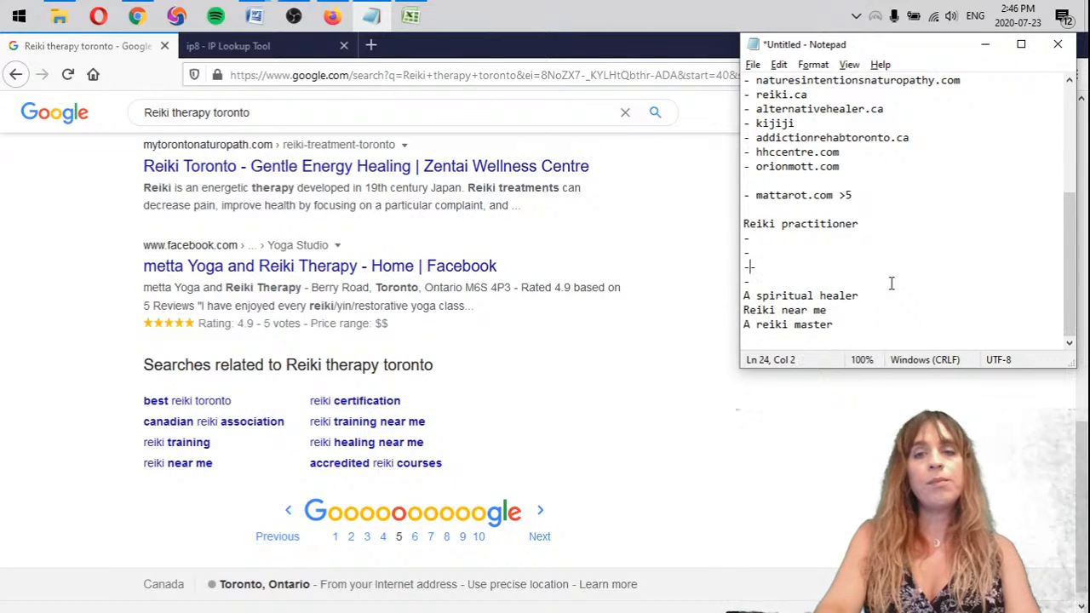
Extend the Reiki practitioner list with more empty dash bullets, one per line
key("Return")
type("-")
key("Return")
type("-")
key("Return")
type("-")
key("Return")
type("-")
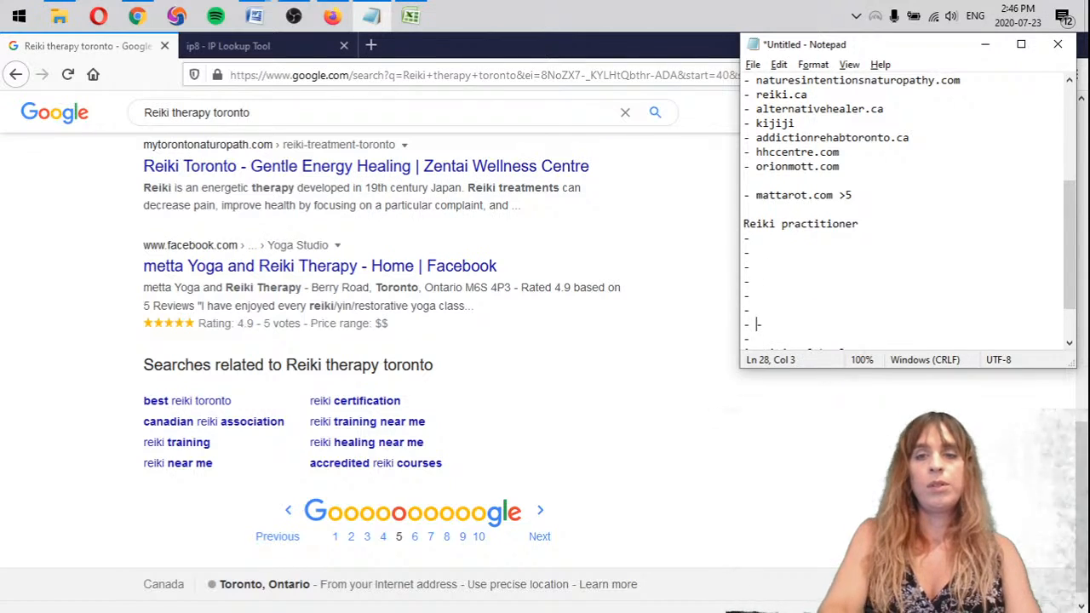
key("Return")
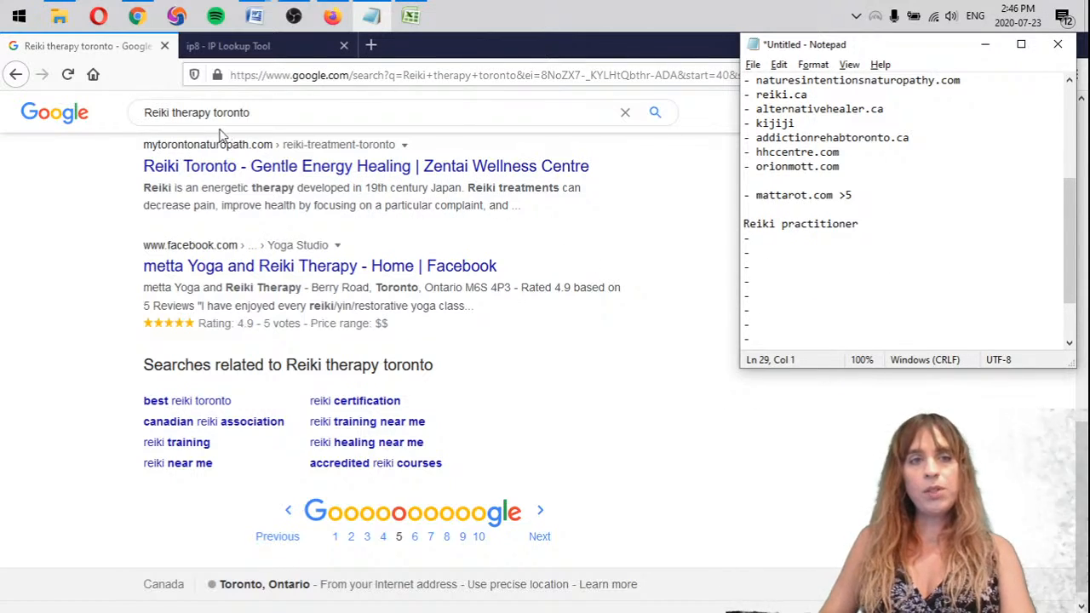
Change the Google query to "Reiki practitioner toronto" and run the search
left_click(191, 113)
double_click(192, 113)
type("practi")
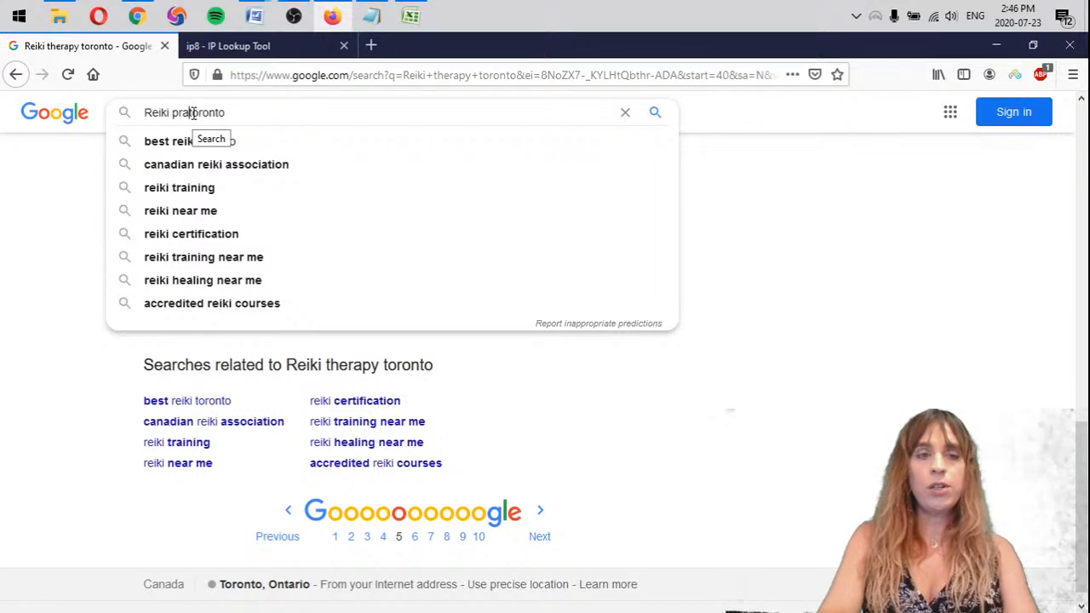
type("tioner")
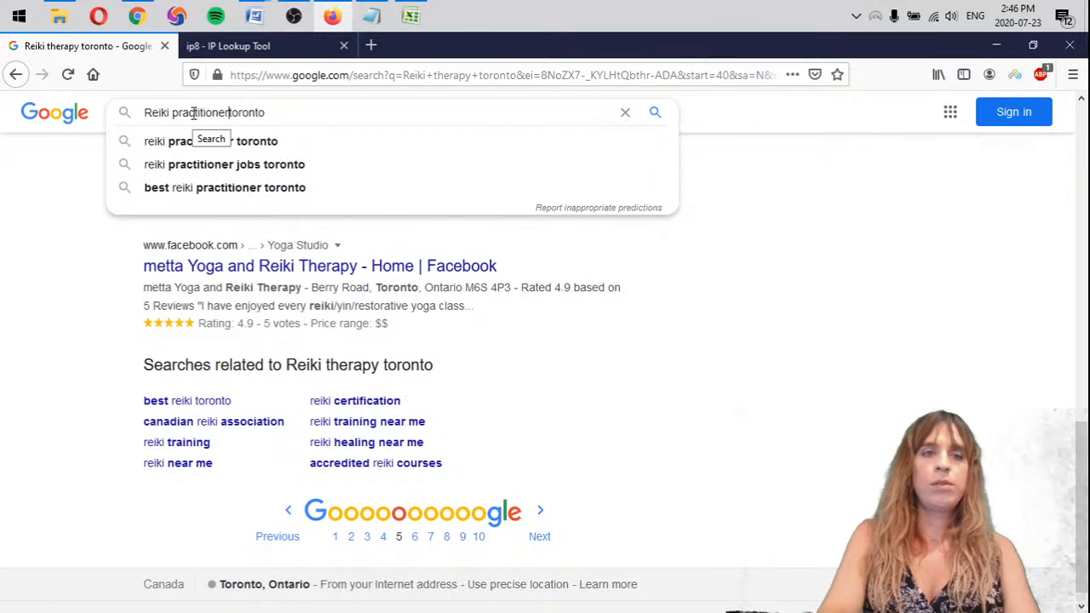
key("Return")
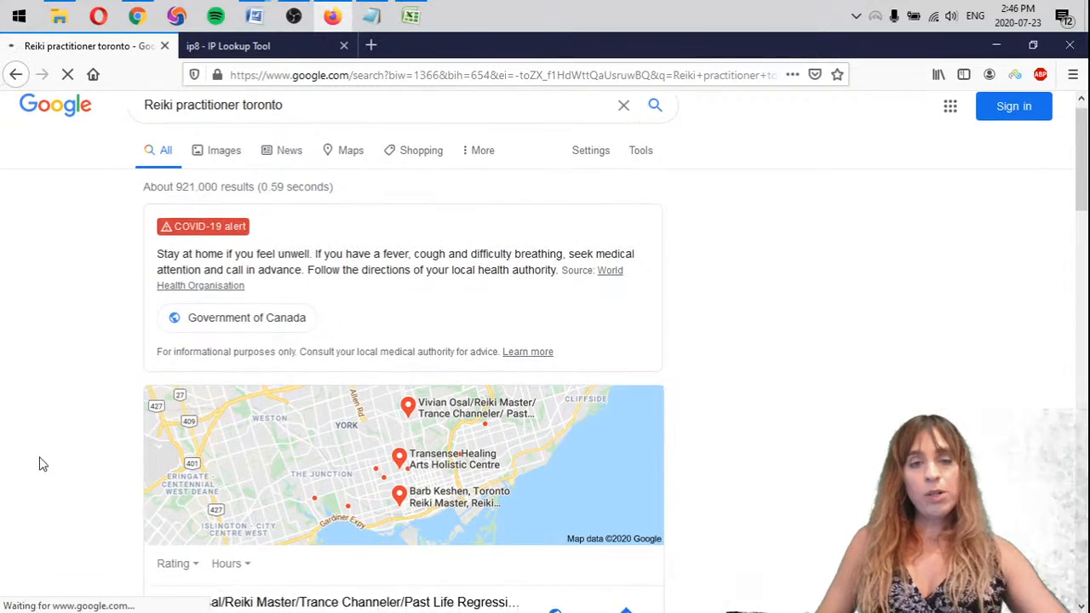
Fill the first three Reiki practitioner bullets in Notepad with the ranking sites opencare, reiki.ca and yelp
scroll(39, 460, "down", 10)
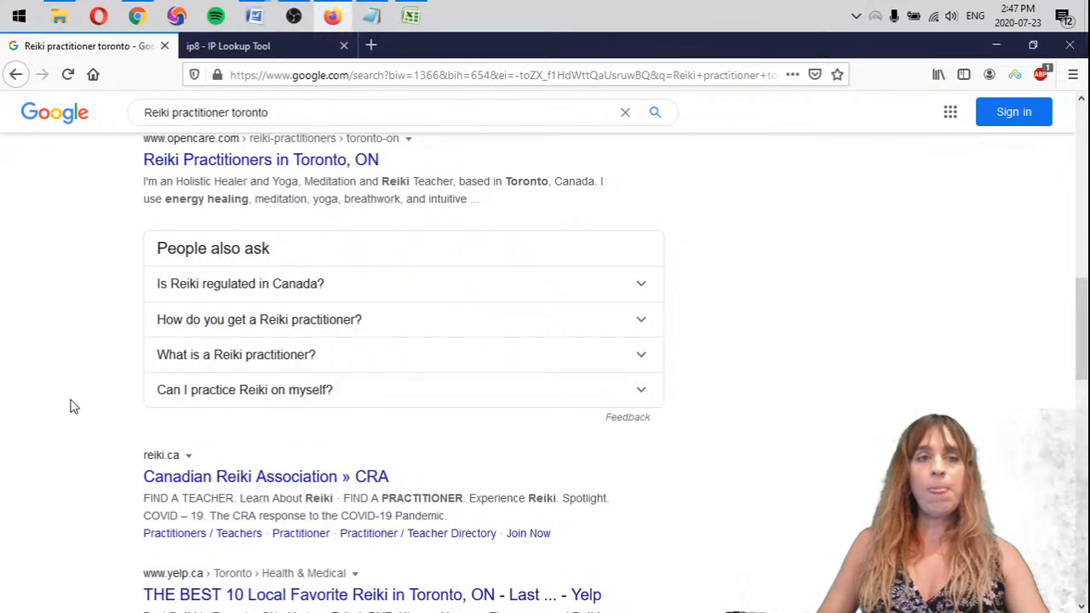
left_click(373, 15)
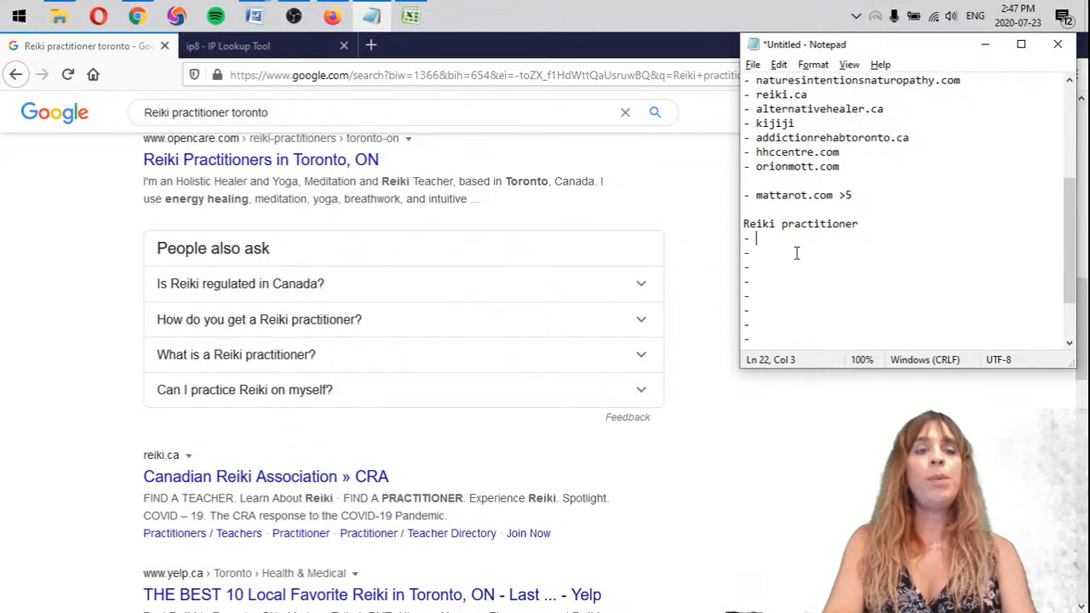
type("opencare")
key("Down")
type("reik")
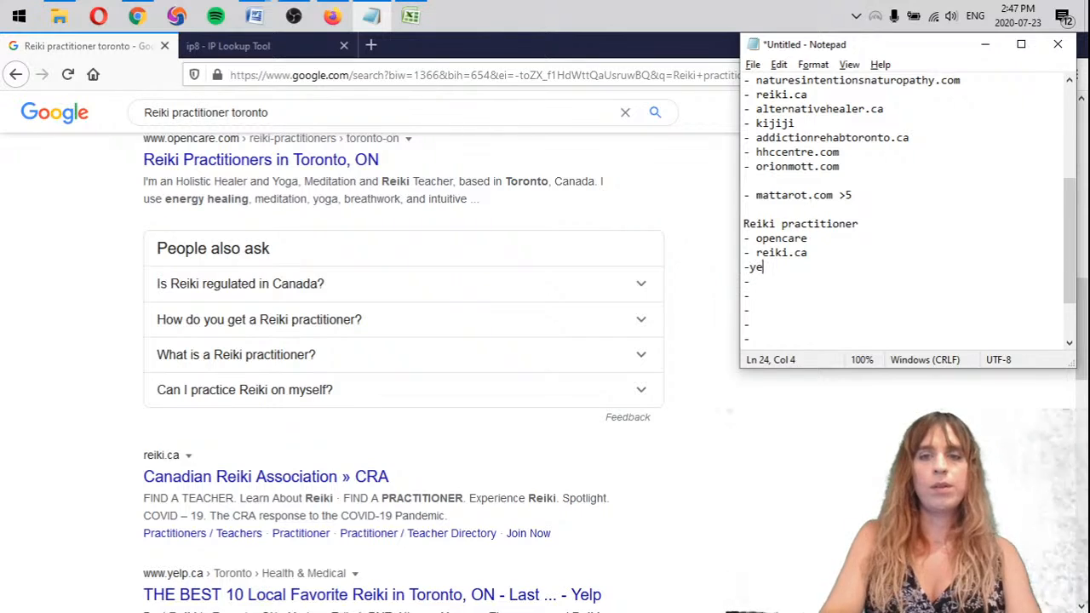
type("yelp")
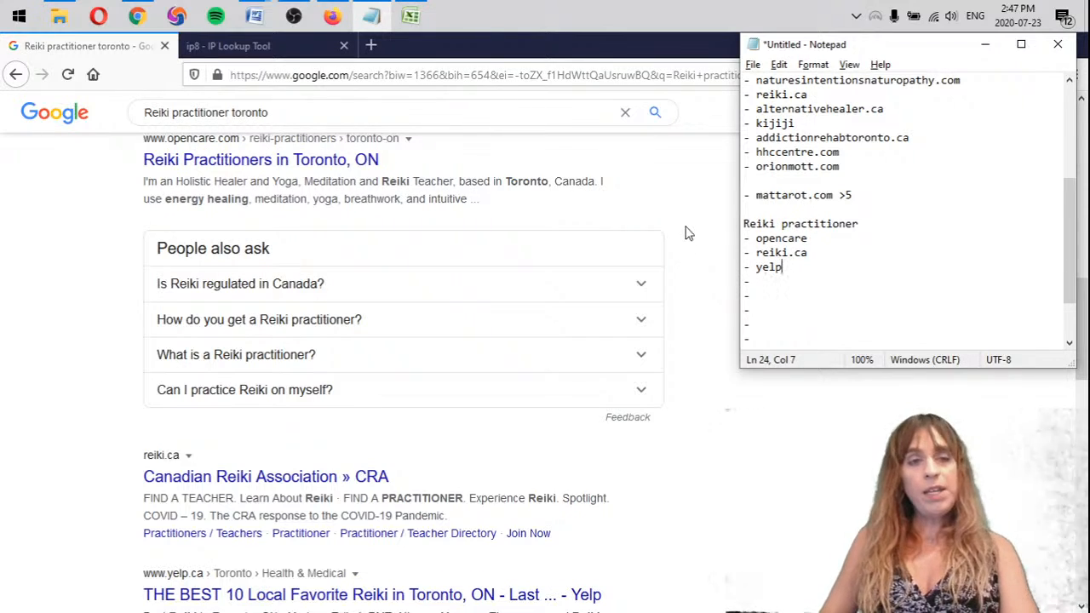
Fill the next two Reiki practitioner bullets with osal.ca and alternativehealer.ca, following the order of the search results
scroll(108, 219, "down", 4)
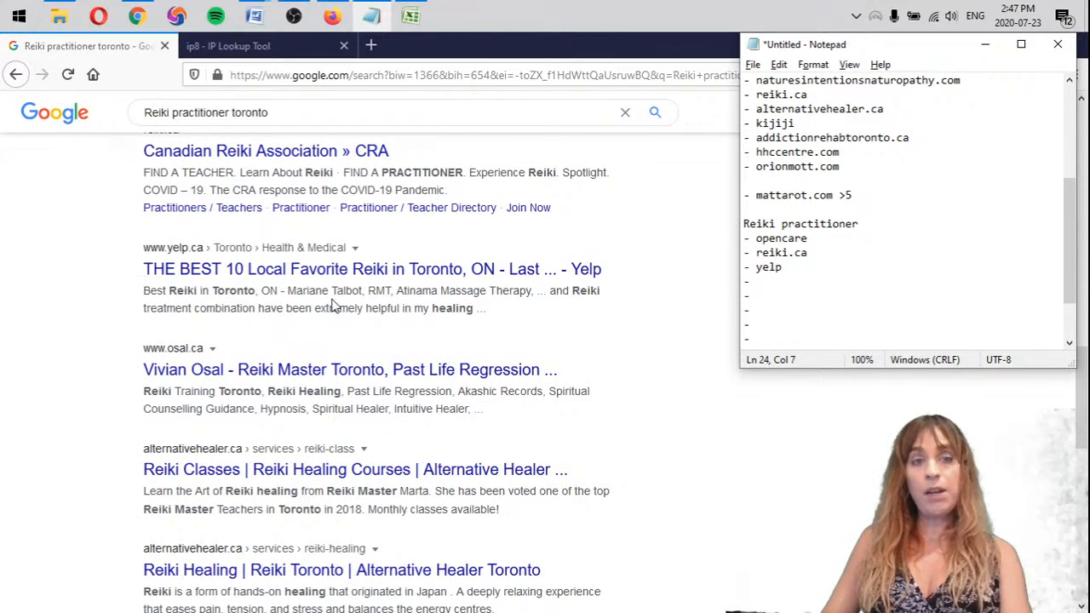
scroll(352, 304, "up", 4)
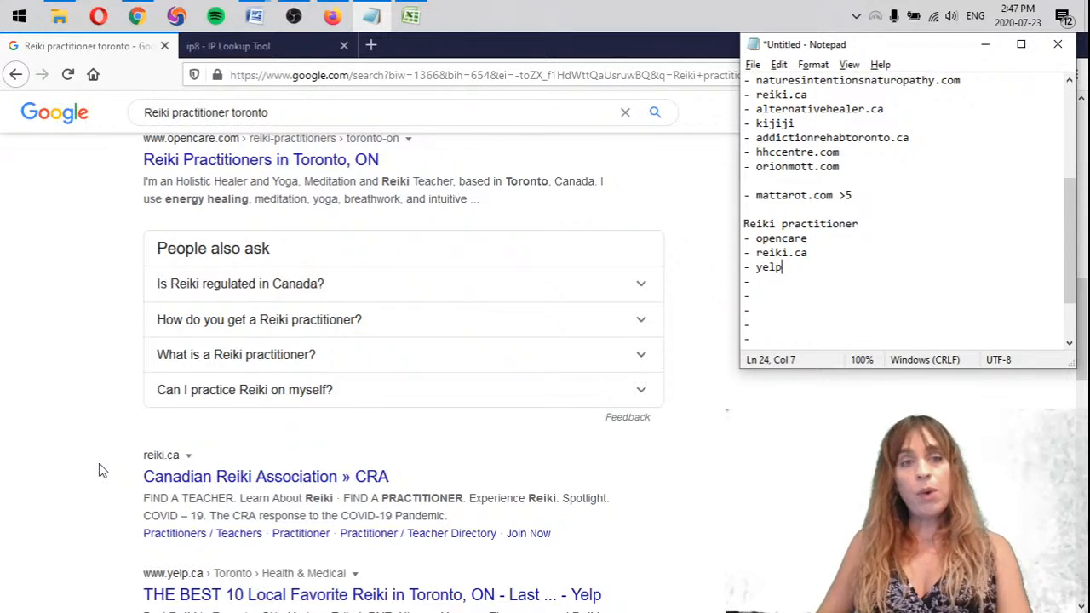
scroll(85, 256, "up", 1)
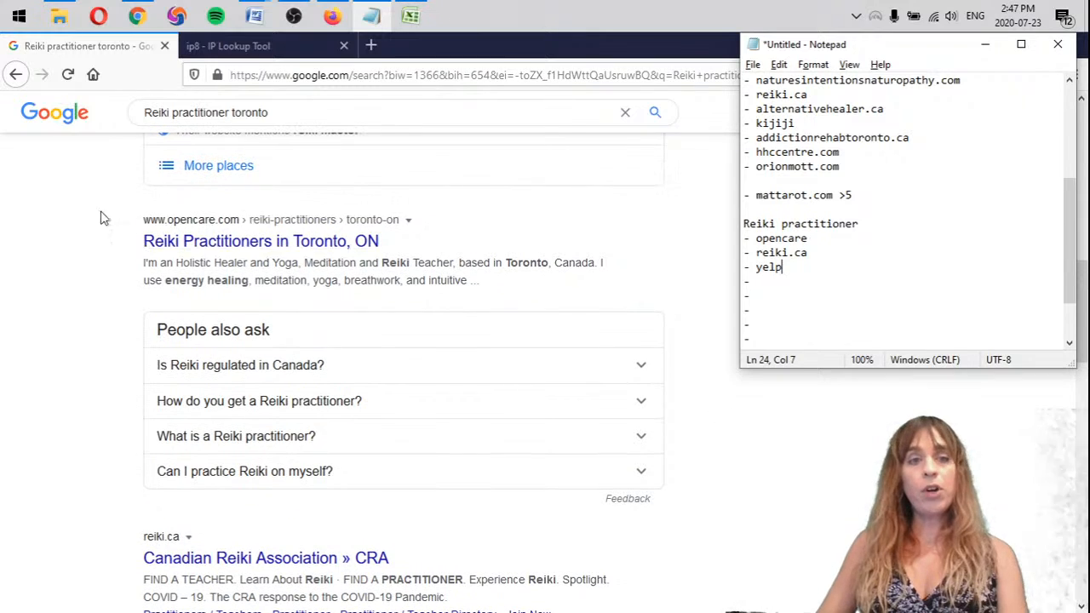
scroll(107, 322, "down", 3)
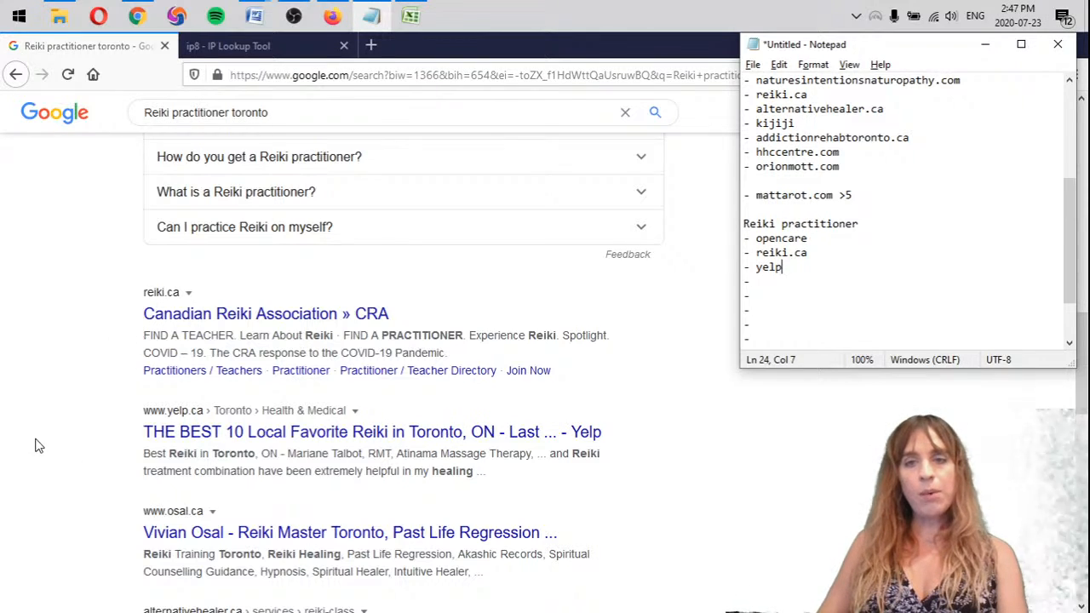
scroll(244, 438, "down", 2)
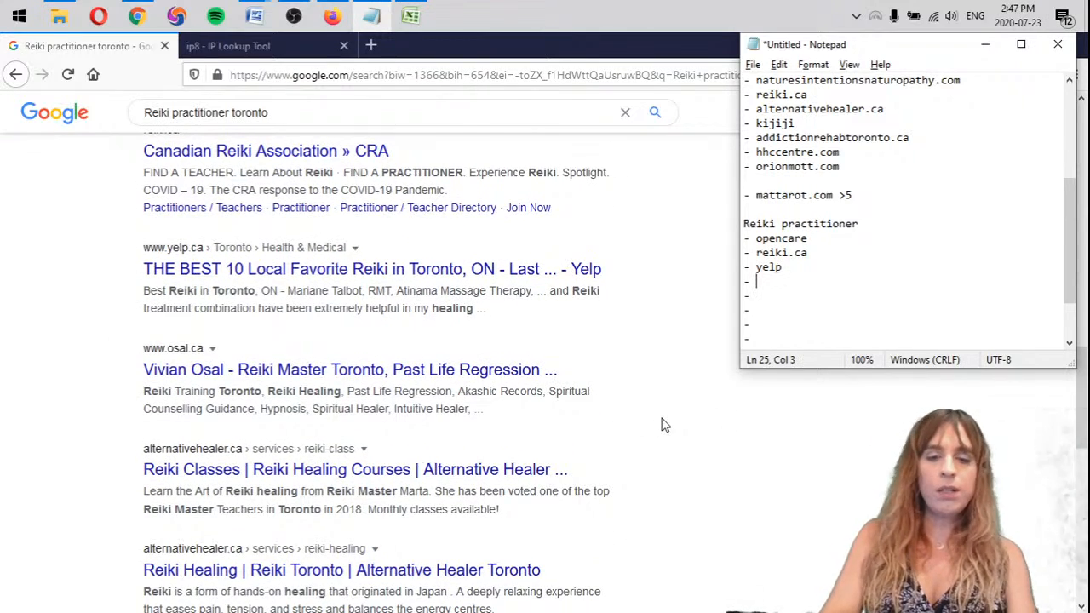
type("ca")
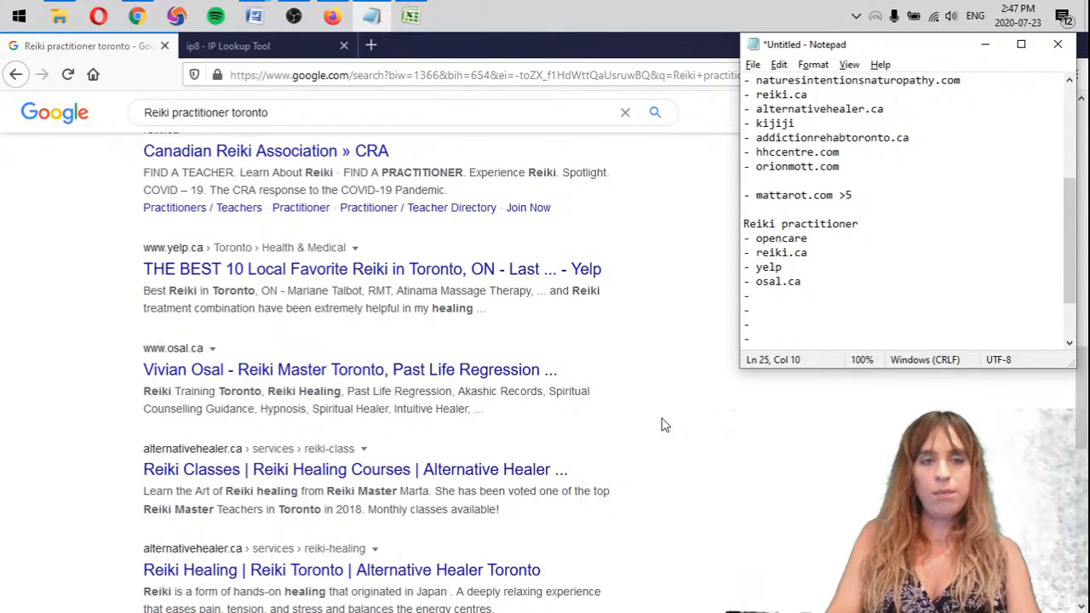
scroll(137, 362, "down", 2)
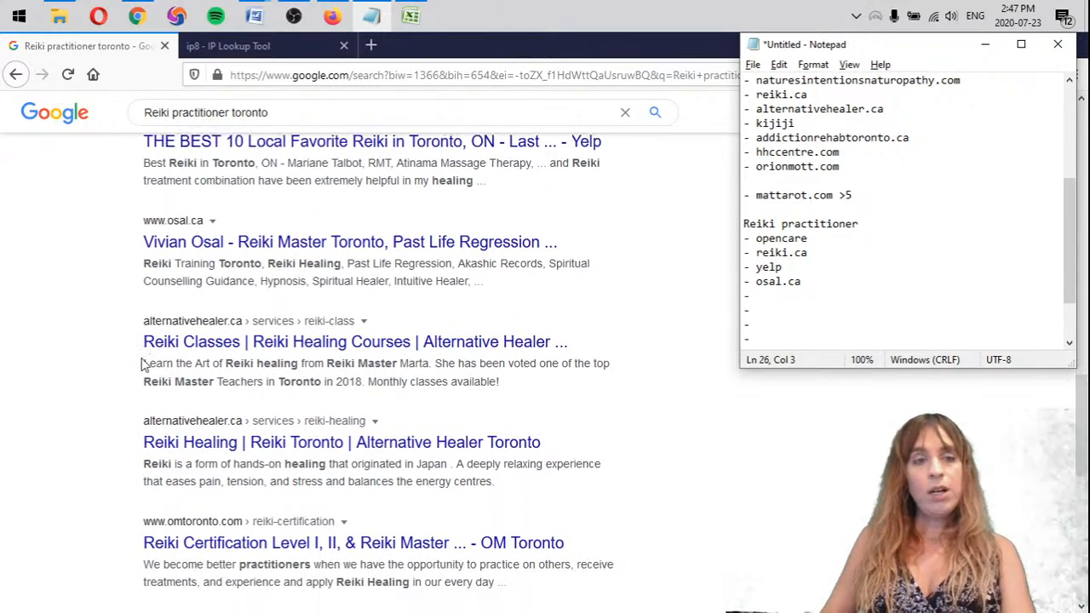
type("nativehealer.ca")
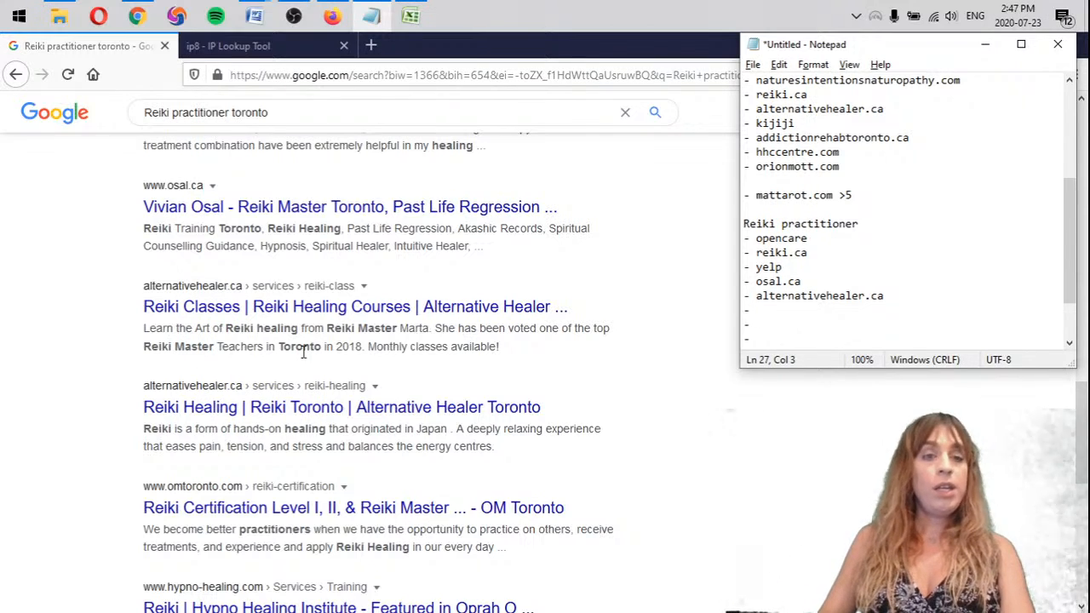
Open the alternativehealer.ca Reiki classes result in a new tab, check its courses and treatments, and return to the search results
middle_click(323, 308)
left_click(288, 52)
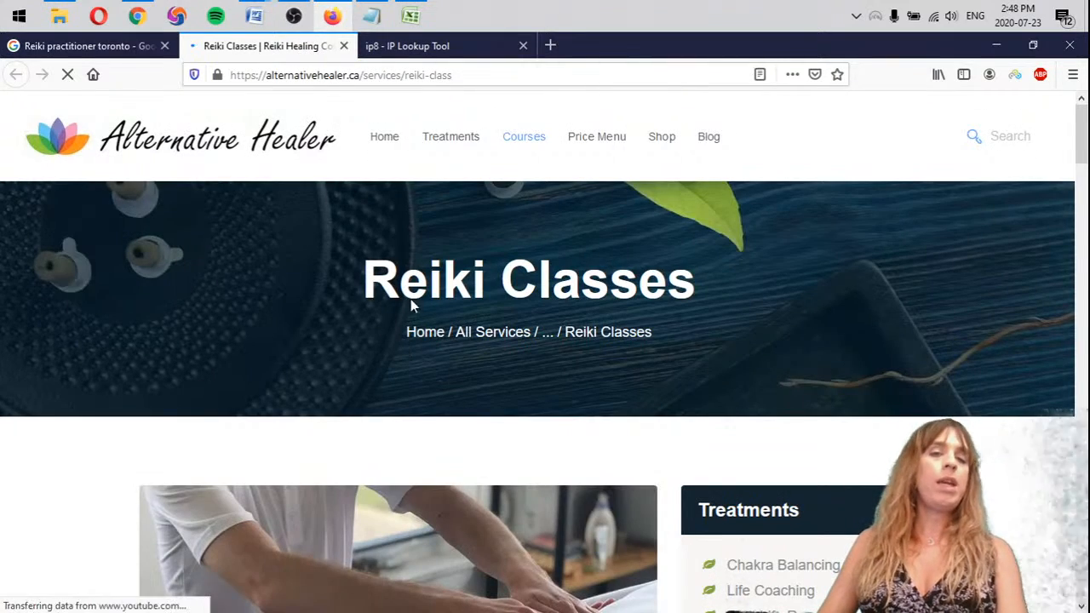
mouse_move(525, 151)
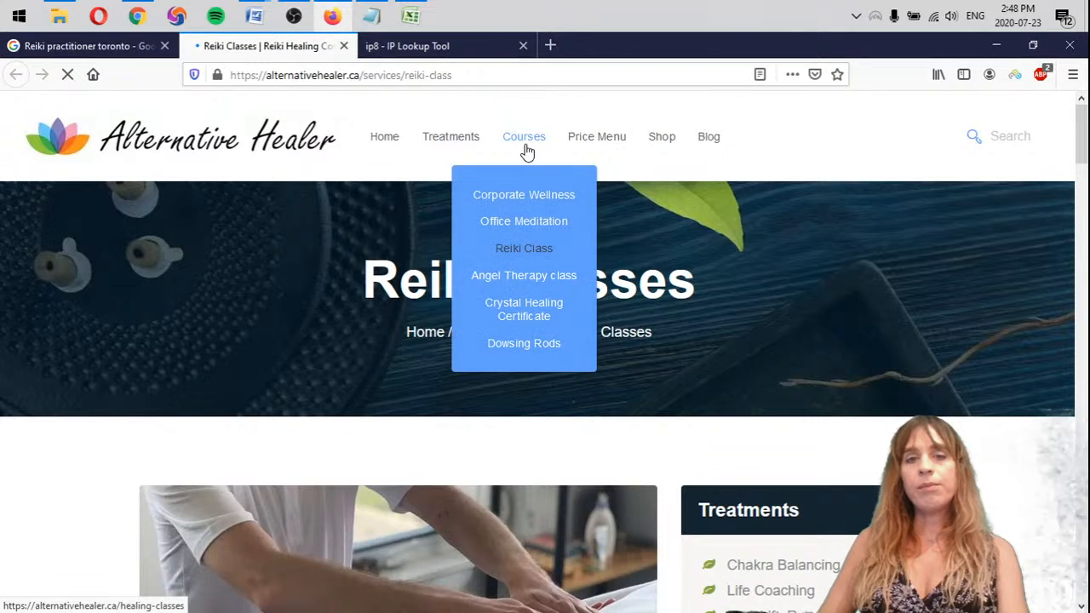
scroll(340, 298, "down", 5)
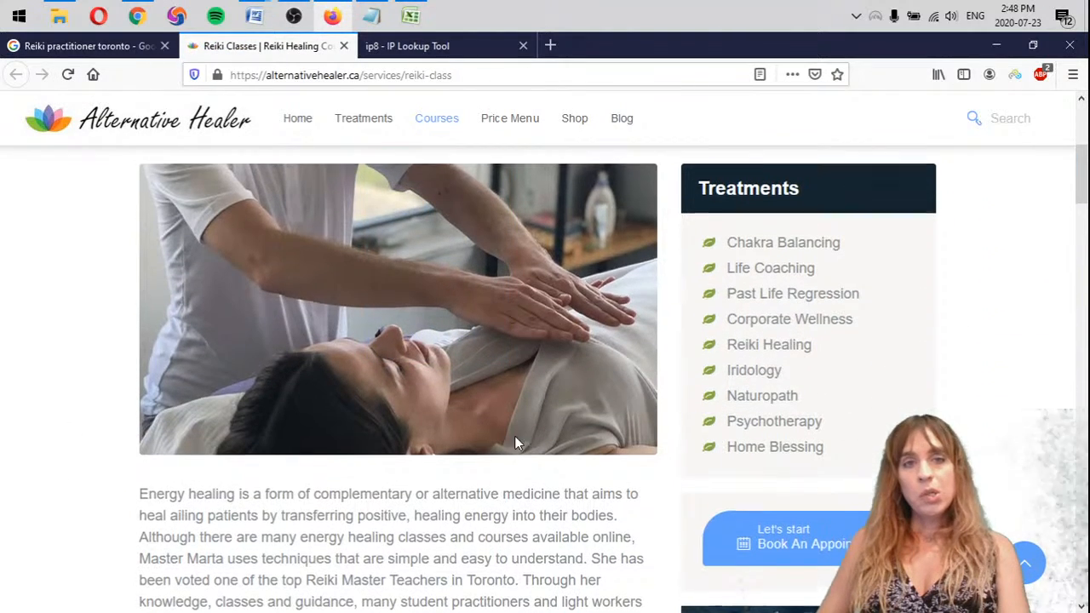
scroll(518, 442, "up", 5)
mouse_move(372, 136)
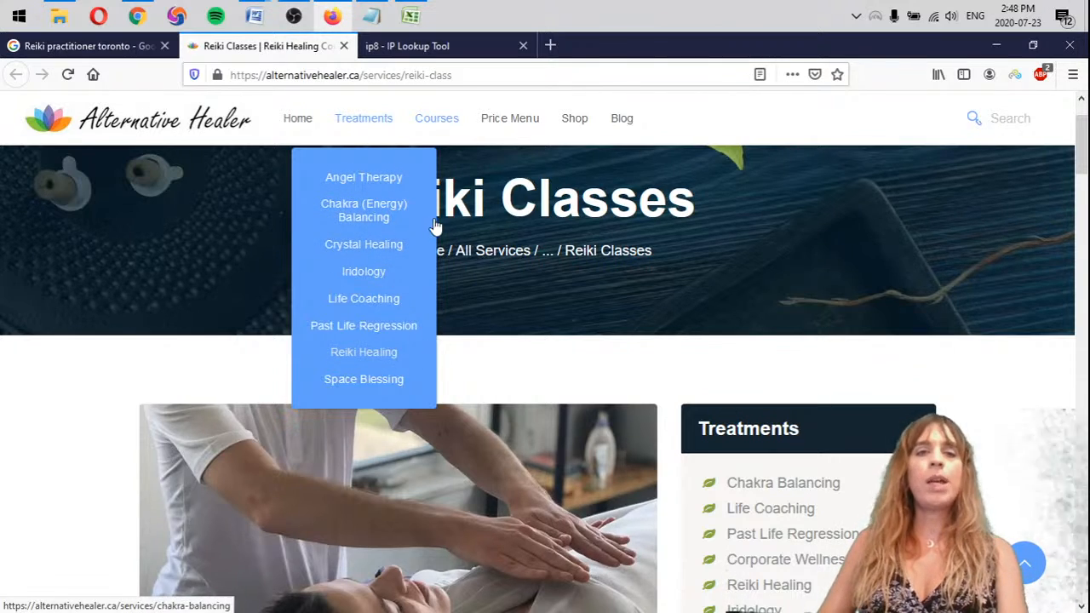
scroll(400, 275, "up", 2)
left_click(102, 46)
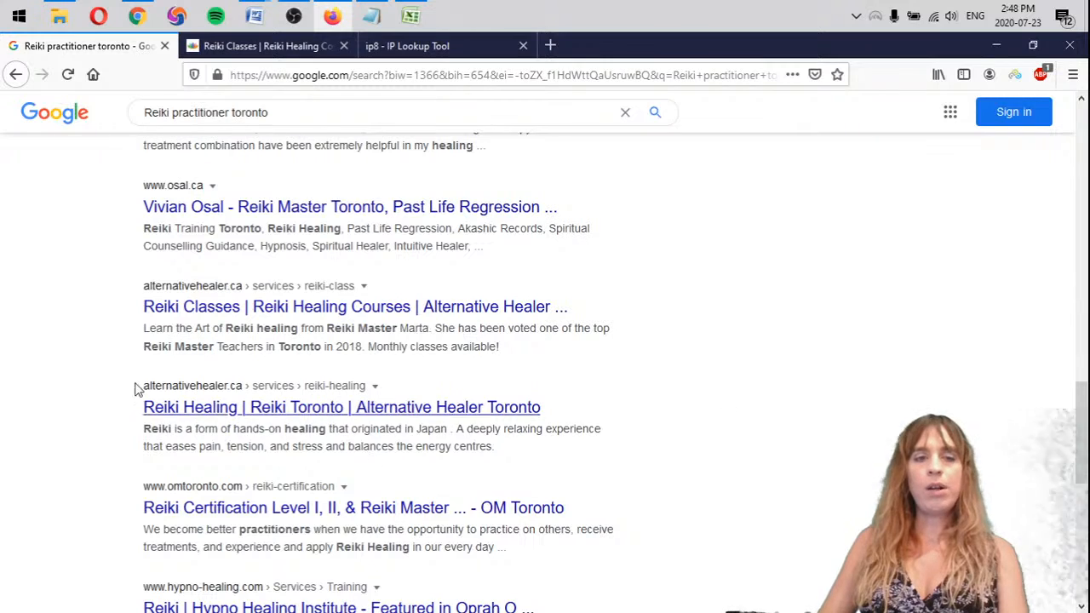
Add "omtoronto X" to the Reiki practitioner list in Notepad and mark the reiki.ca entry with an x
scroll(94, 390, "down", 2)
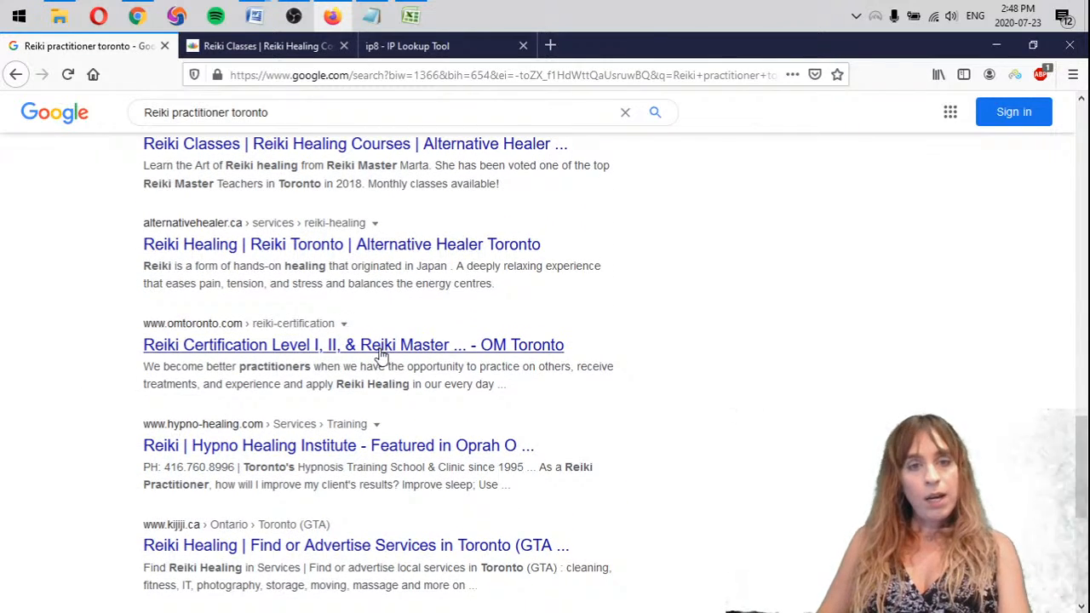
key("alt+Tab")
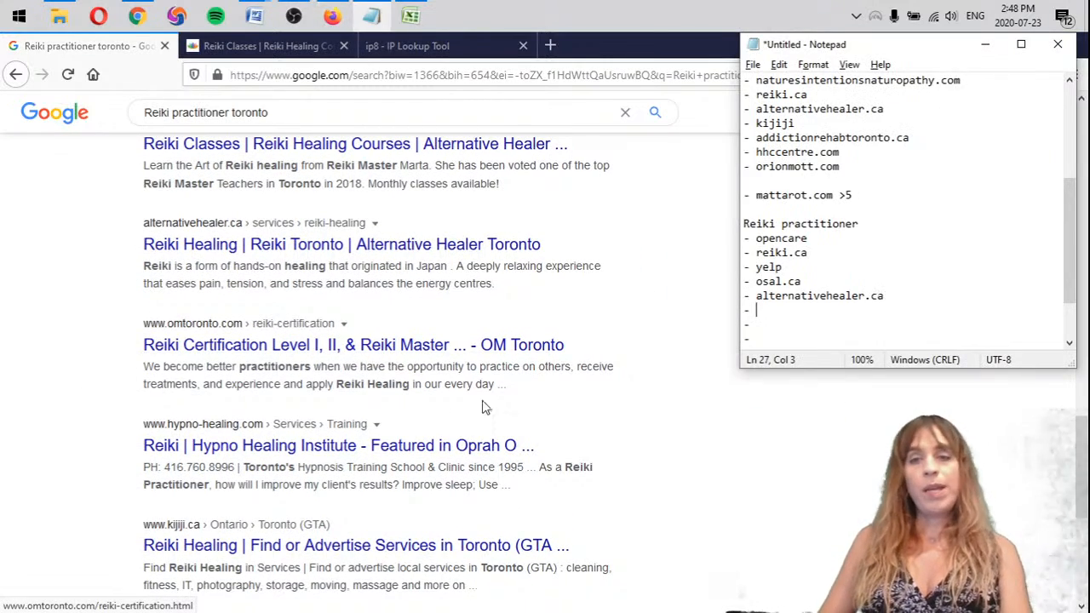
type("omtoron")
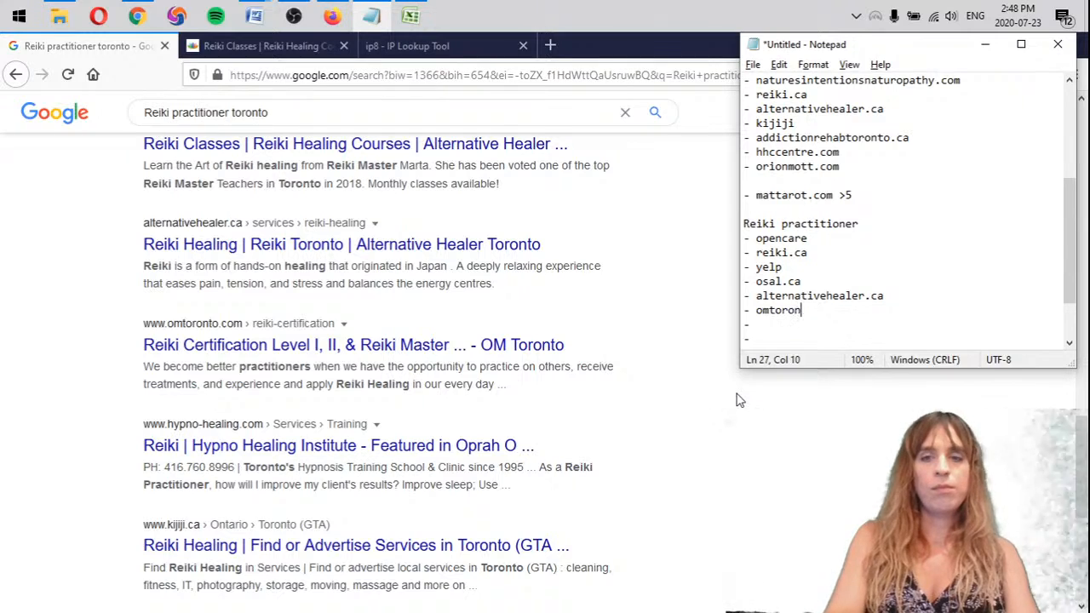
type("to X")
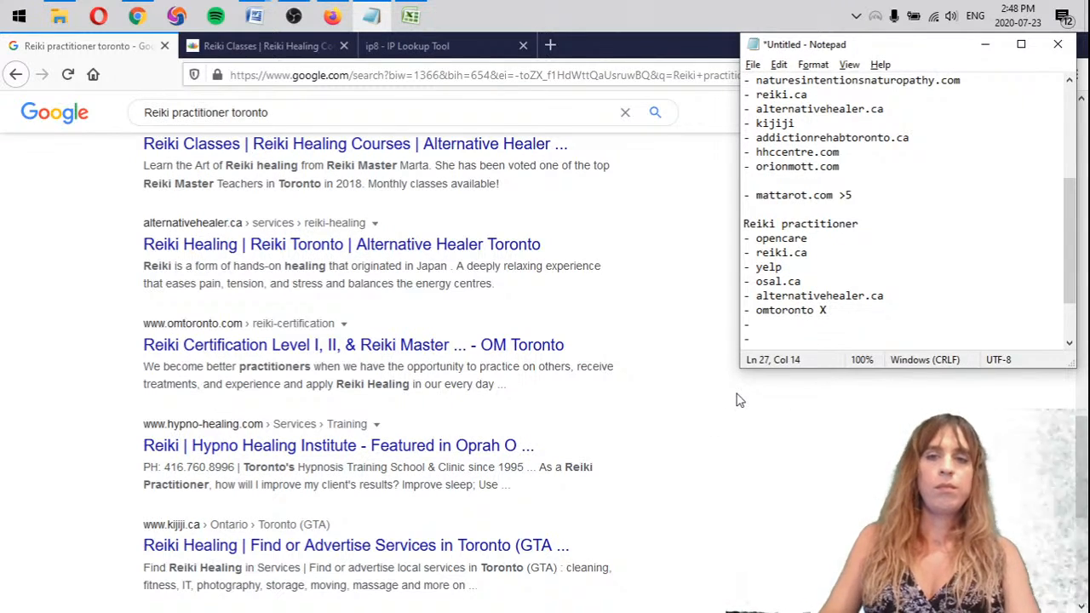
left_click(844, 255)
type("x")
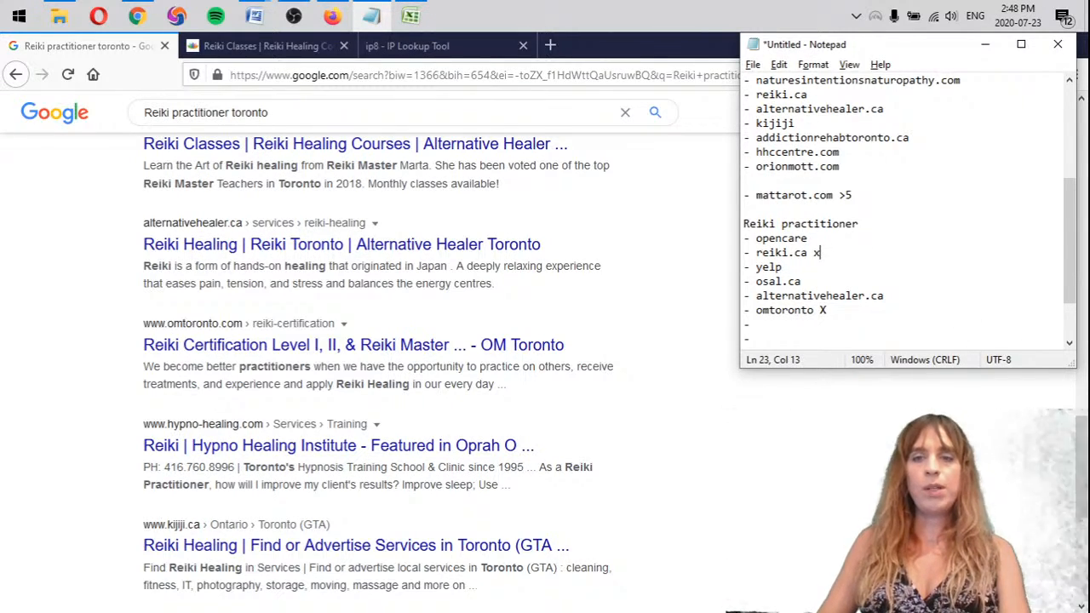
Open the Hypno Healing Institute result in a new tab, close the Alternative Healer tab, and check whether the page offers Reiki sessions or training
scroll(85, 369, "down", 3)
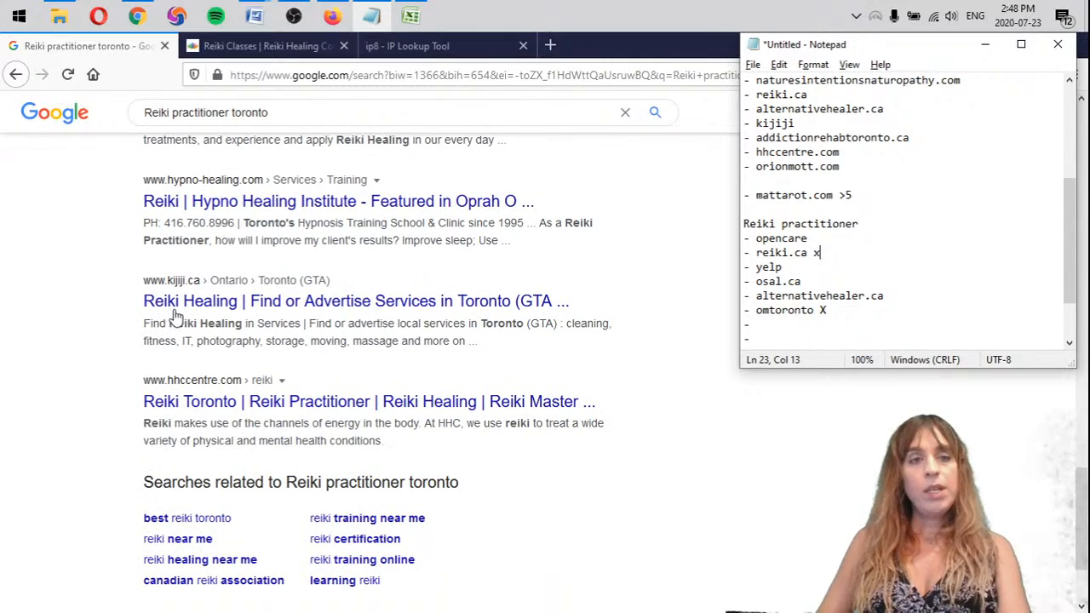
left_click(436, 218)
middle_click(471, 201)
left_click(264, 46)
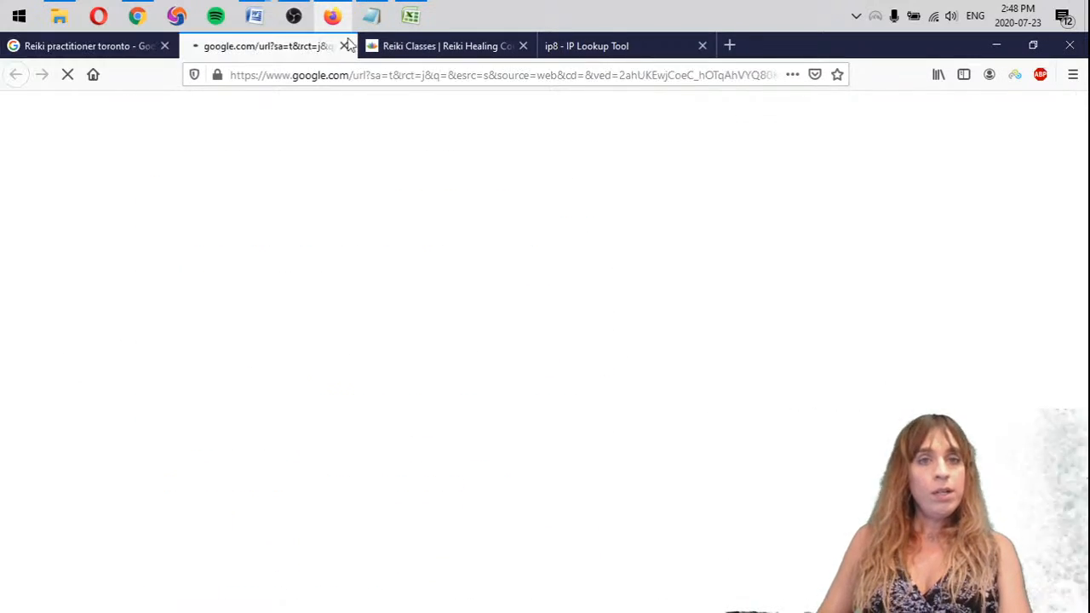
left_click(523, 46)
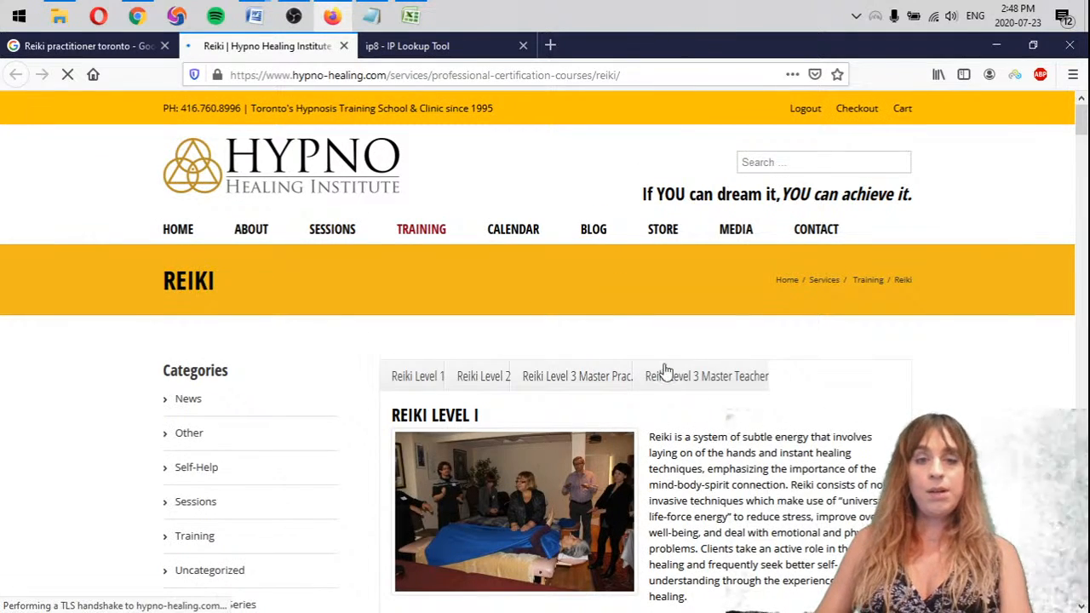
scroll(660, 421, "down", 3)
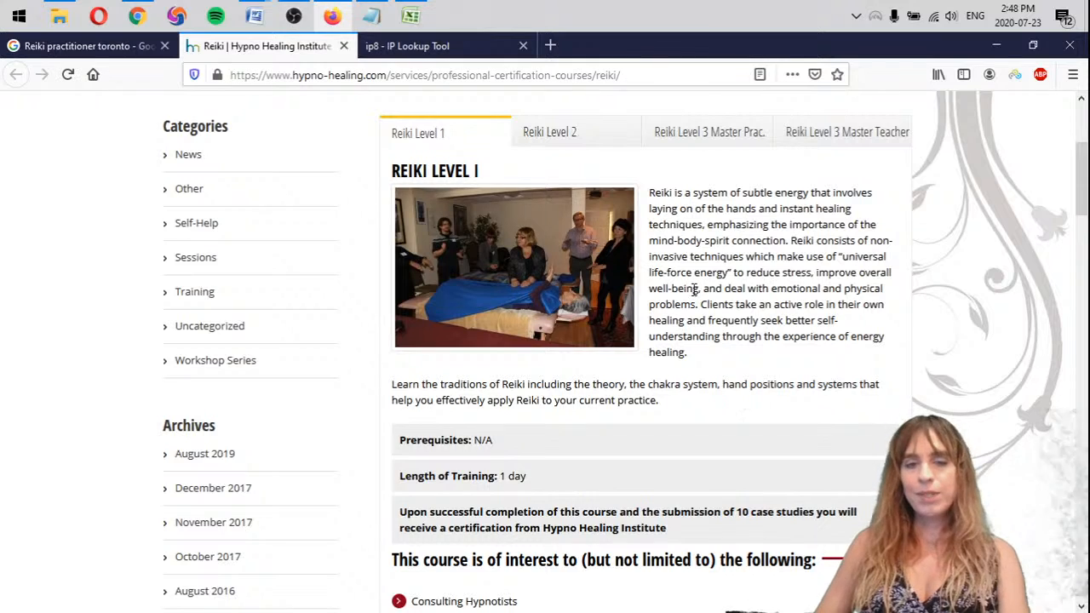
scroll(690, 297, "down", 4)
scroll(513, 344, "up", 7)
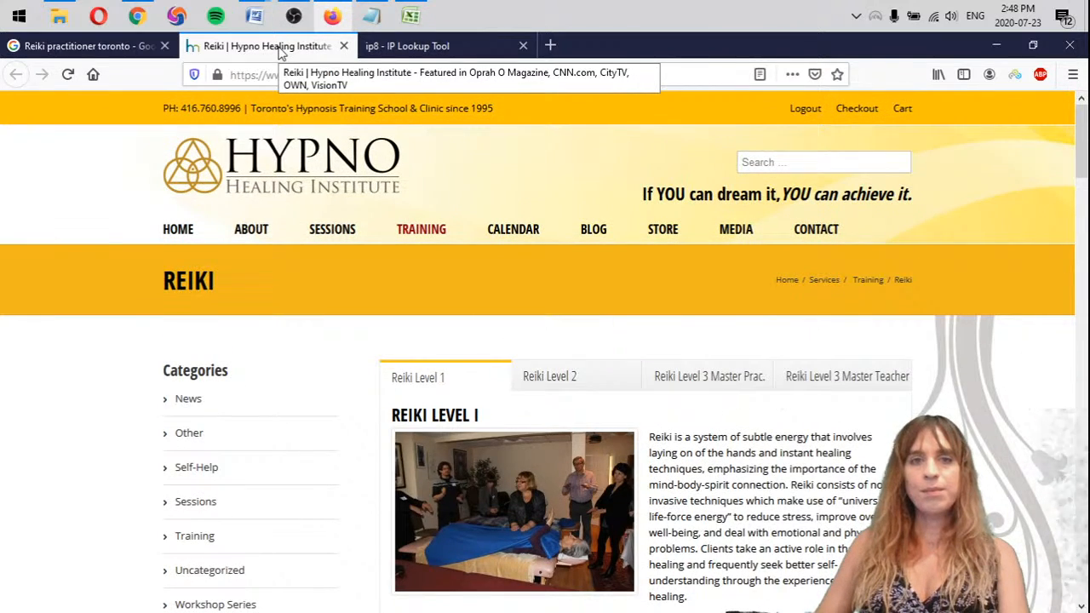
left_click(109, 47)
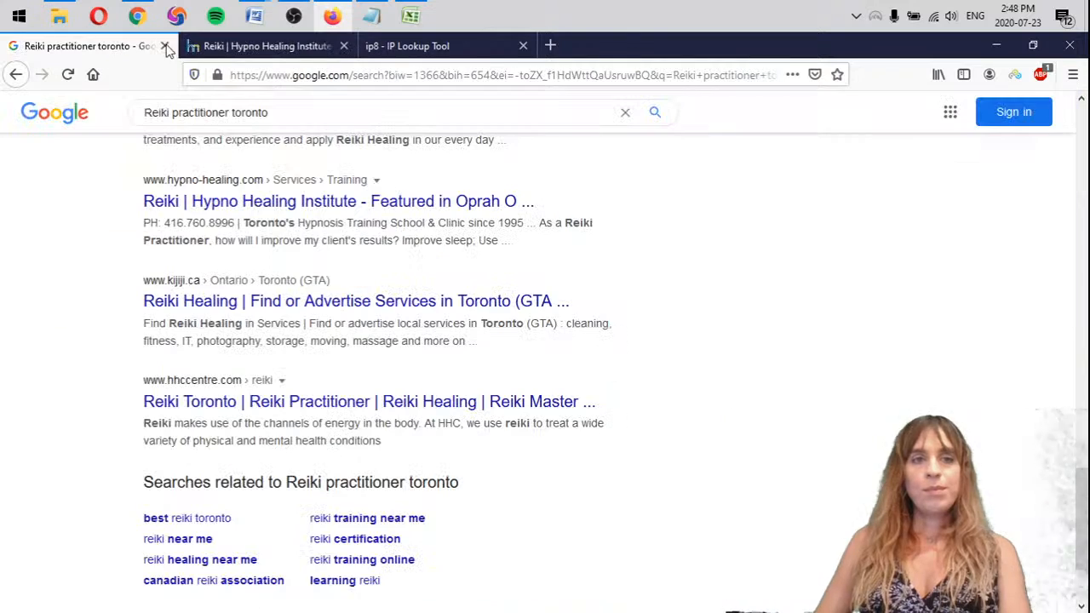
Add "hypno-healing.com X", kijiji and hhccentre.com to the Reiki practitioner list in Notepad, one dash bullet each
left_click(371, 15)
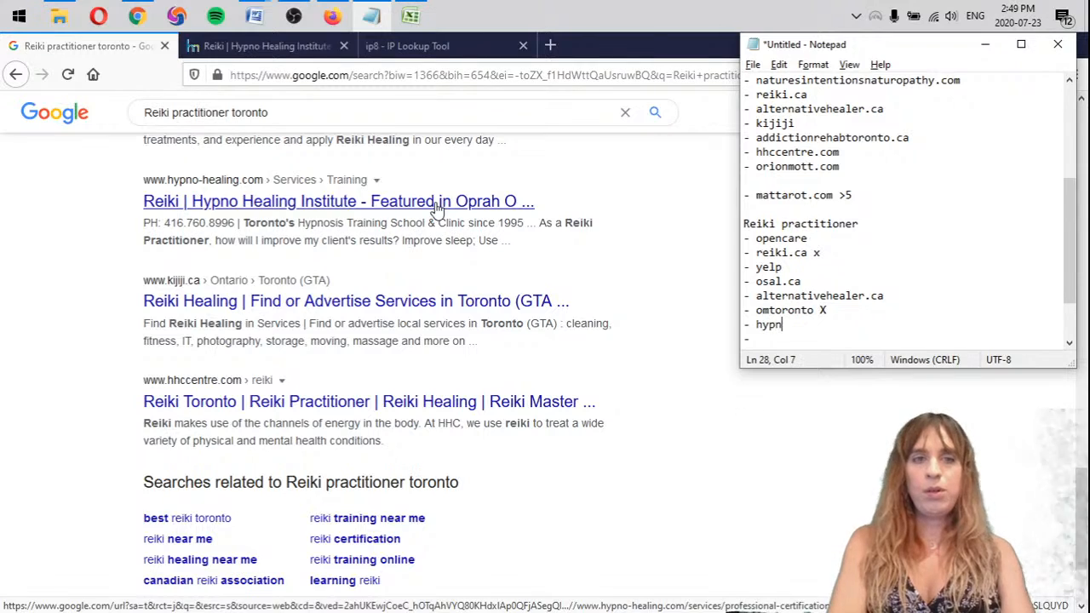
type("healing.com X")
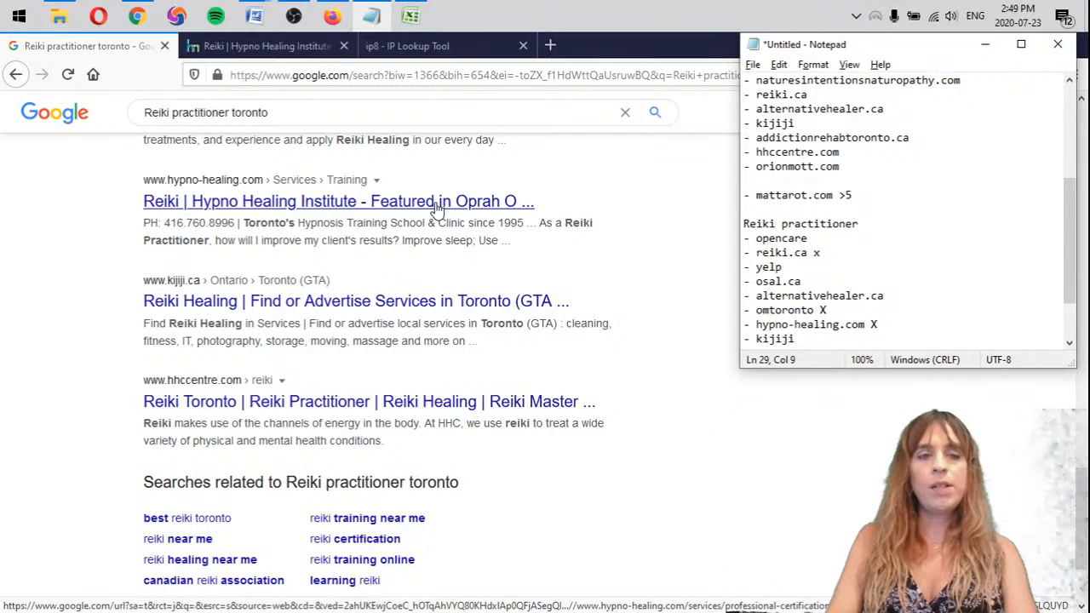
key("Return")
type("- hhc")
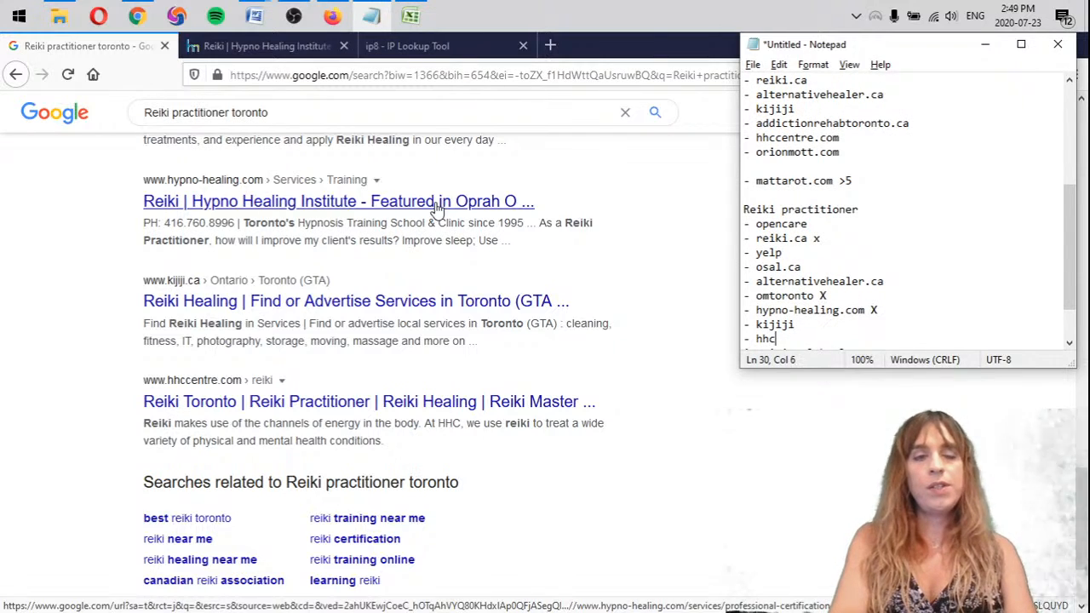
type("centre.com")
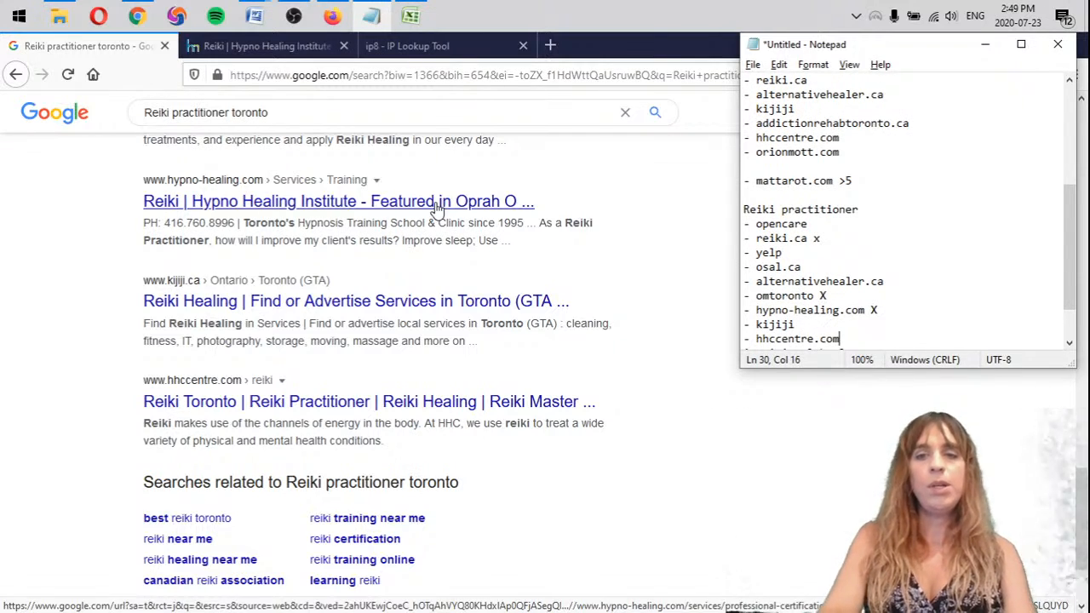
Insert blank lines in Notepad between the hhccentre.com entry and the "A spiritual healer" heading
key("Down")
key("End")
key("Return")
key("Return")
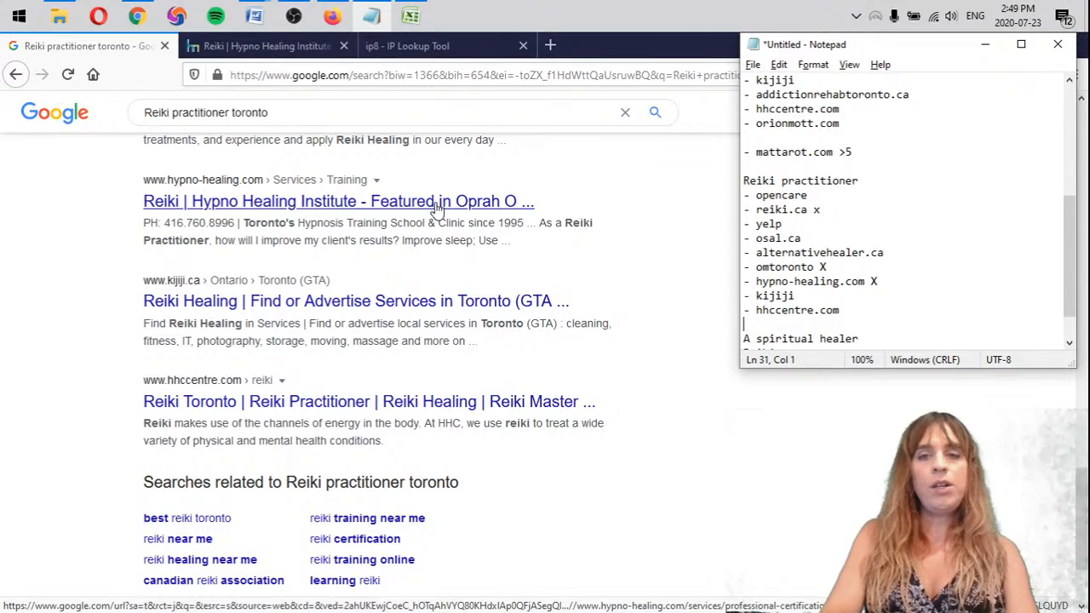
Return to the browser and examine page 2 of the "Reiki practitioner toronto" results for the client's site, mattarot.com
left_click(100, 424)
scroll(100, 424, "down", 3)
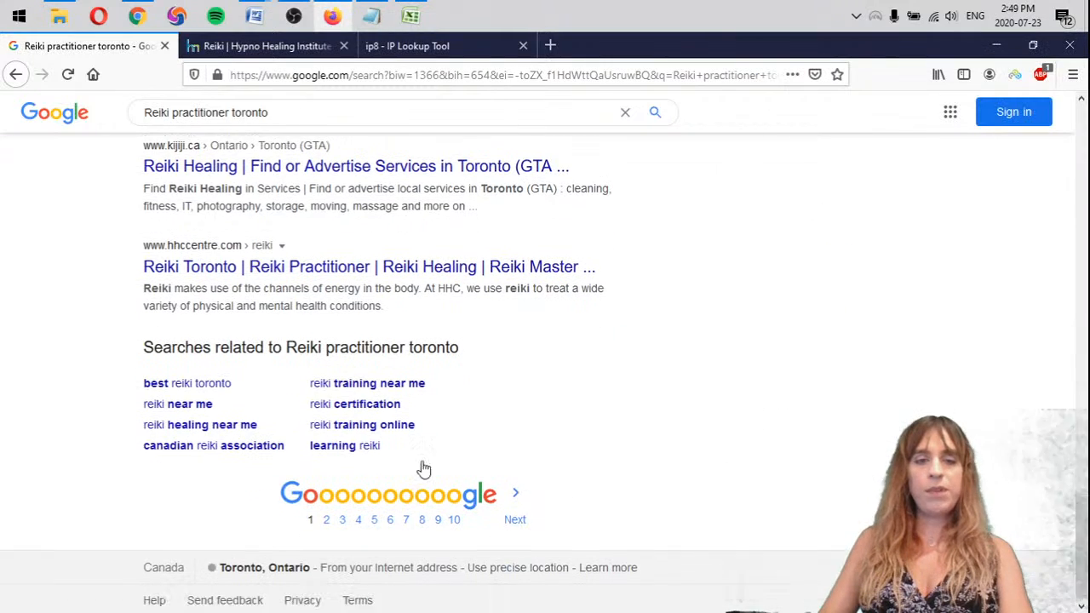
left_click(518, 496)
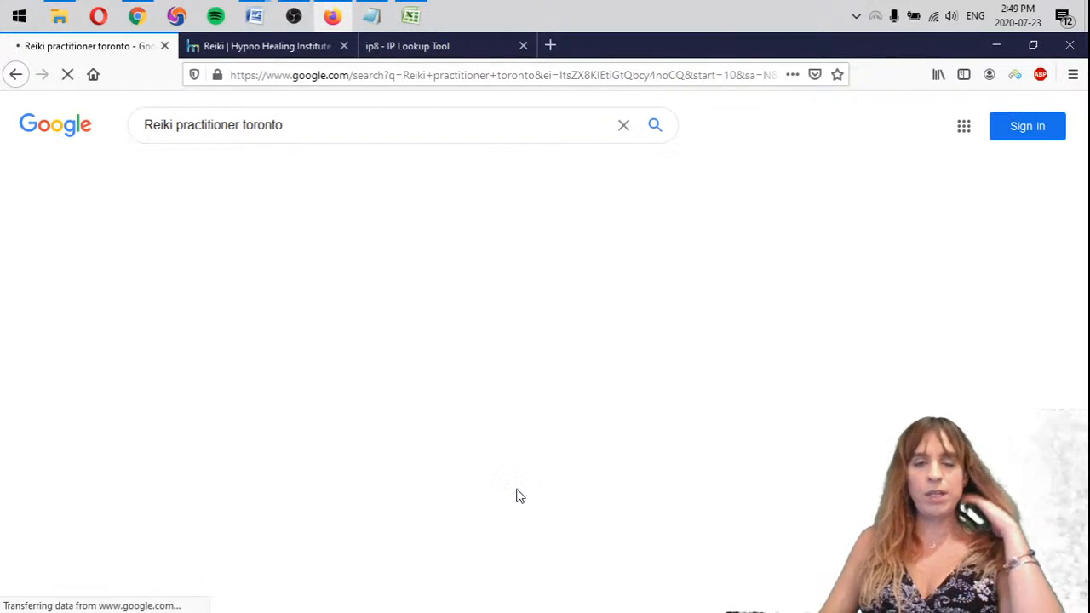
scroll(639, 354, "down", 1)
scroll(639, 355, "down", 4)
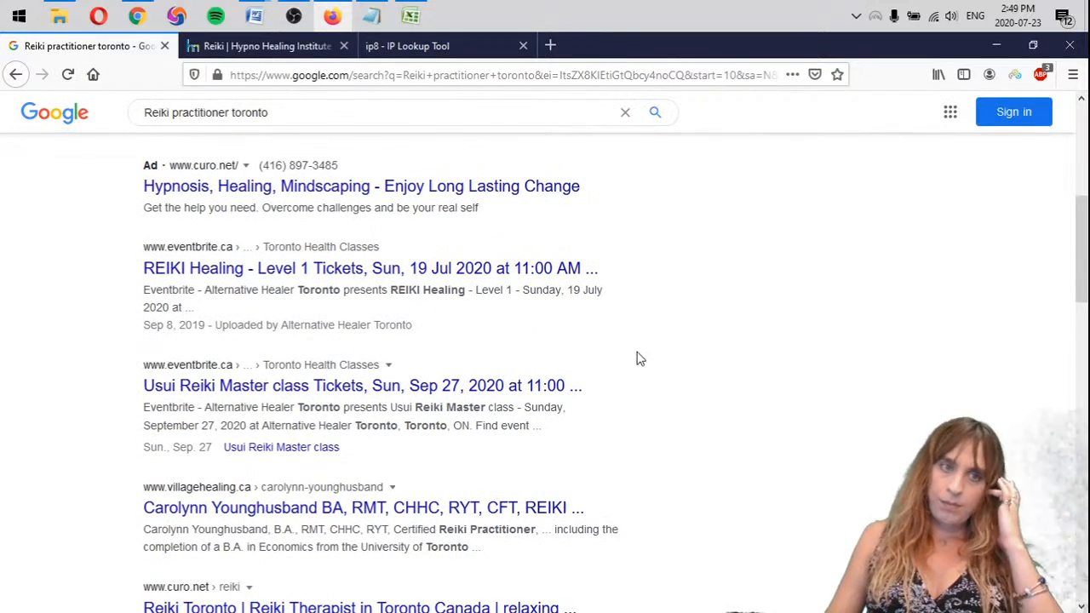
scroll(640, 358, "down", 5)
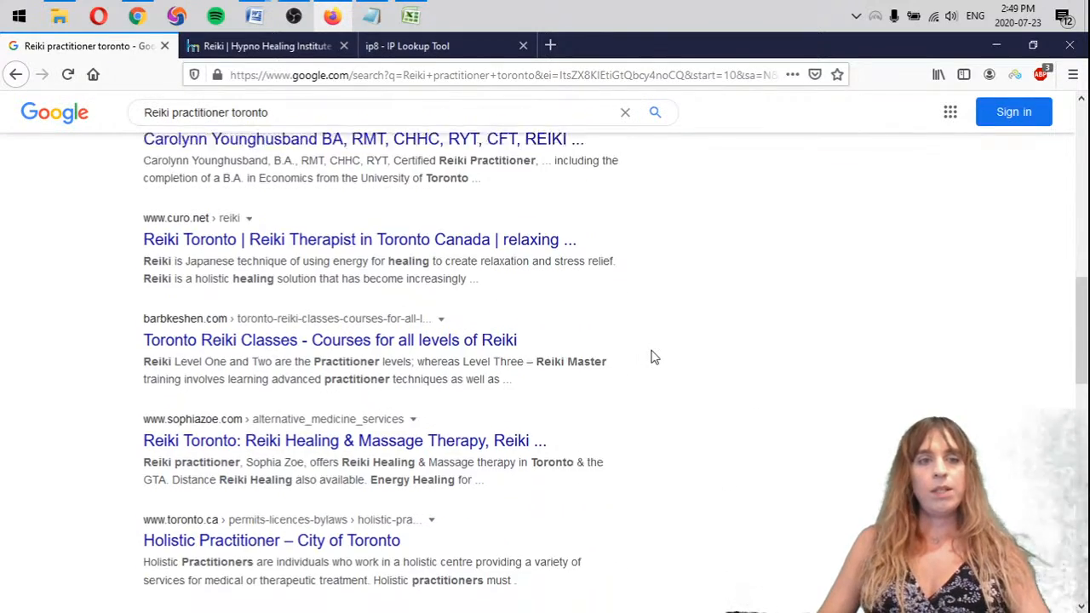
scroll(654, 358, "down", 1)
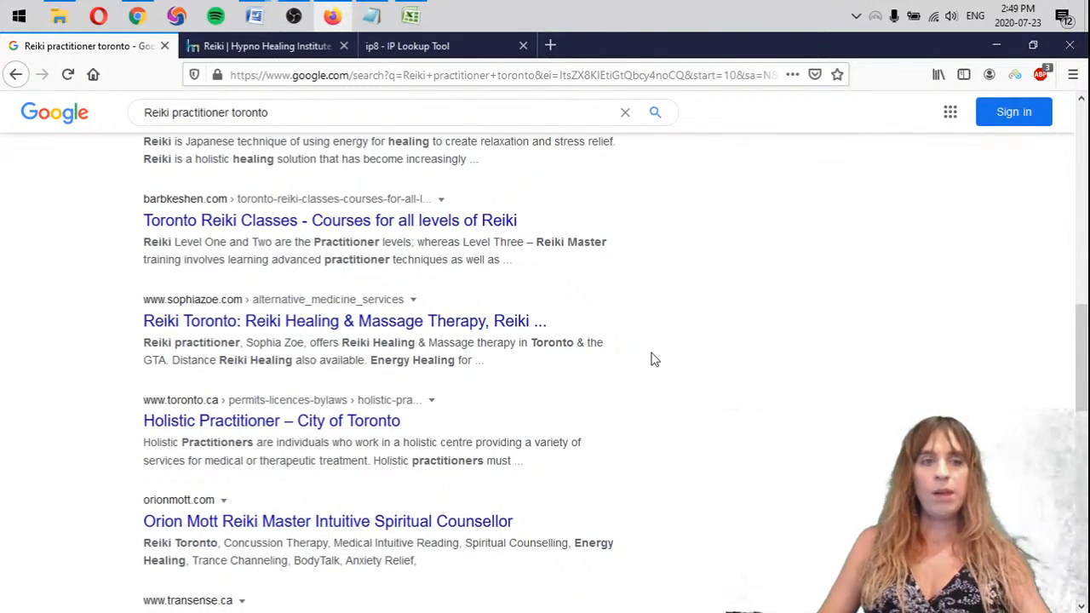
scroll(654, 359, "down", 5)
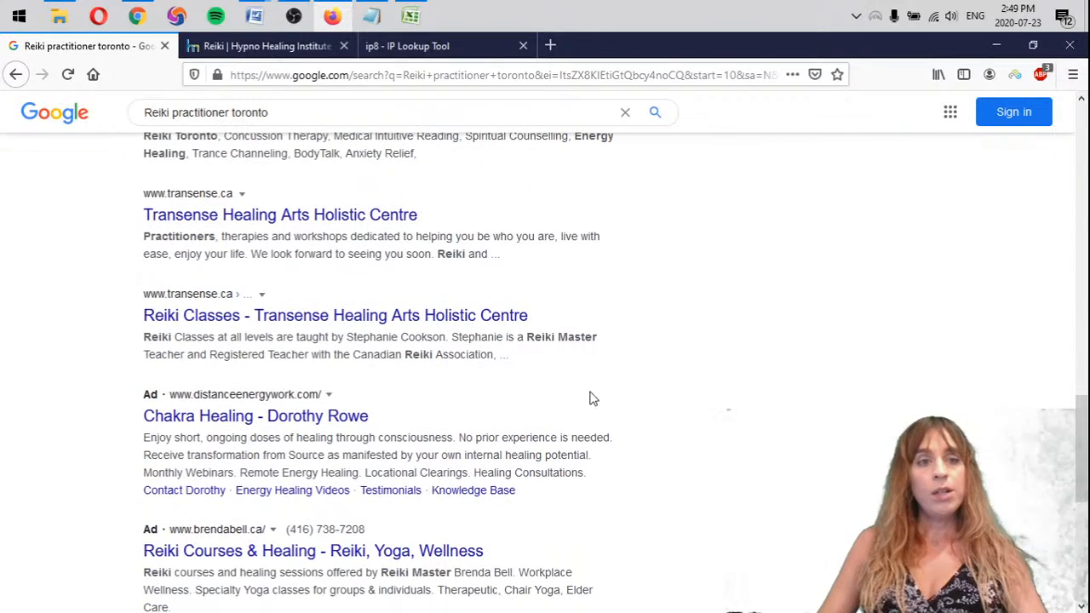
scroll(472, 451, "up", 2)
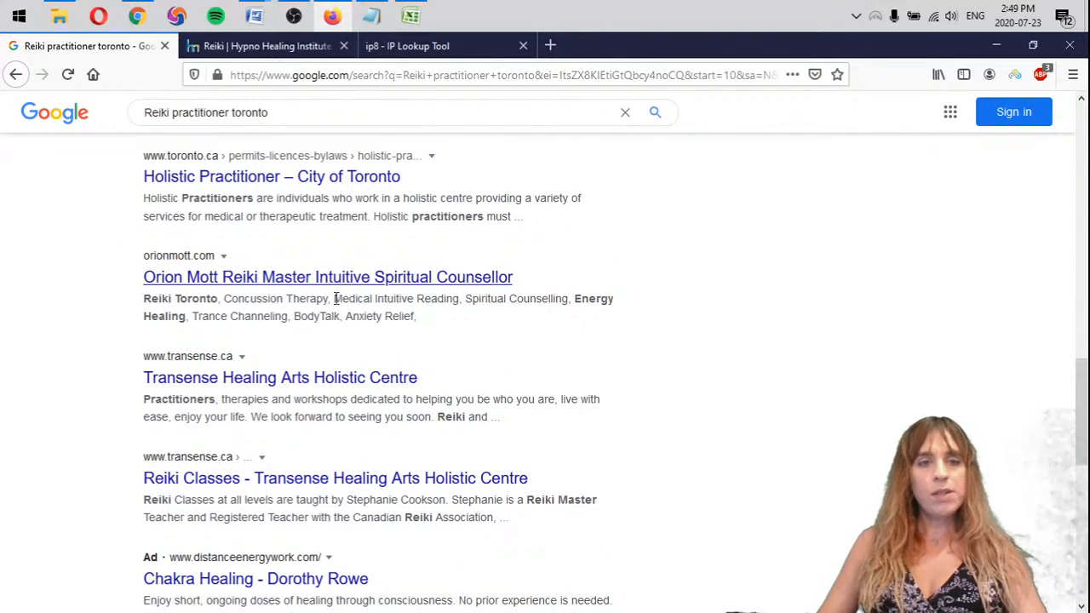
scroll(426, 164, "down", 4)
scroll(558, 460, "down", 4)
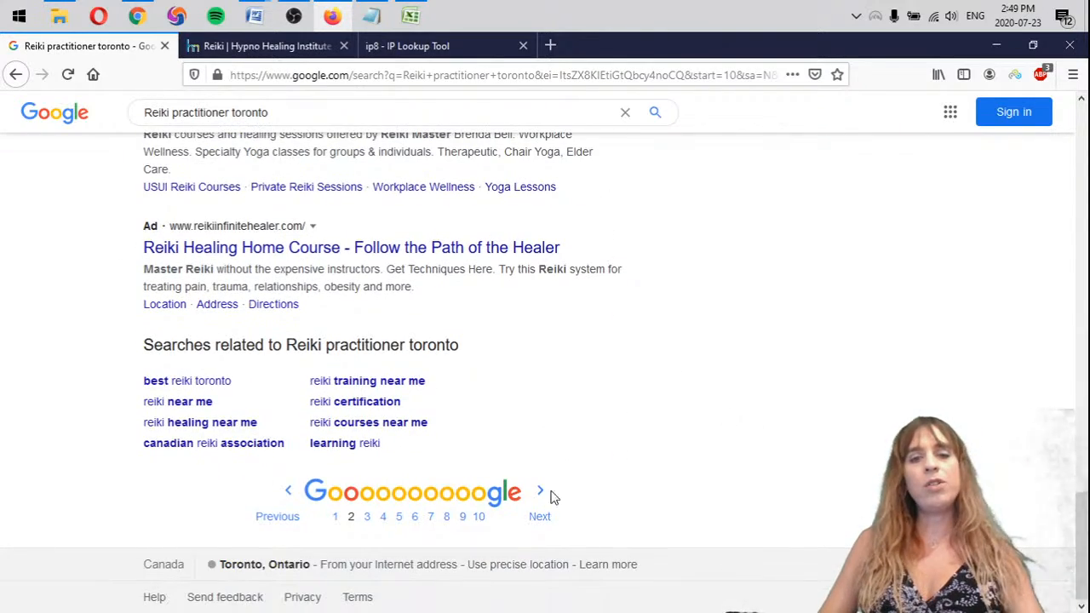
Check page 3 of the "Reiki practitioner toronto" results for the client's site
left_click(535, 496)
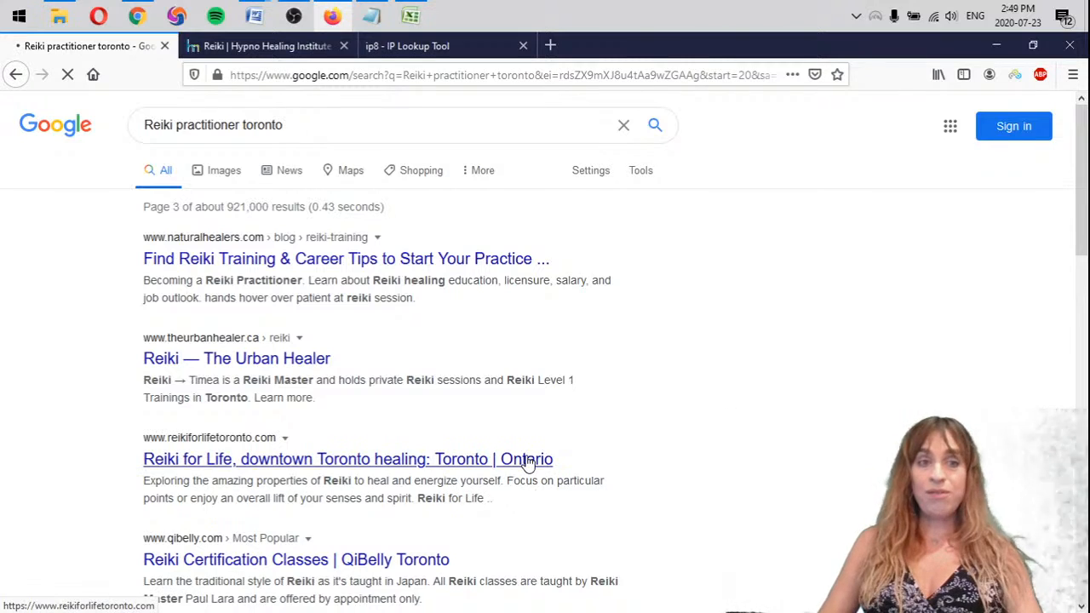
scroll(687, 287, "down", 3)
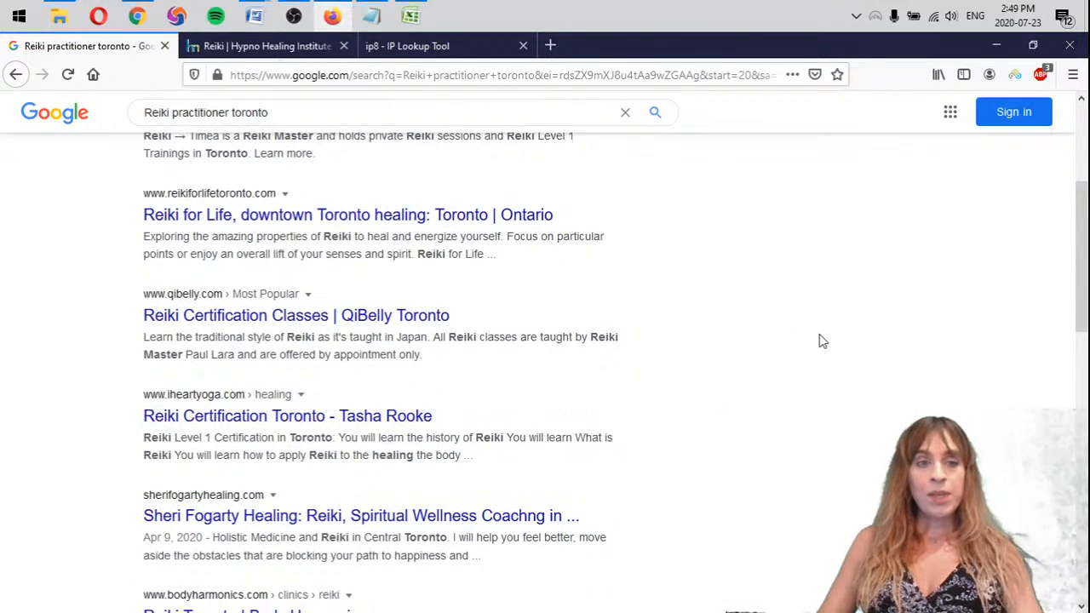
scroll(733, 375, "down", 3)
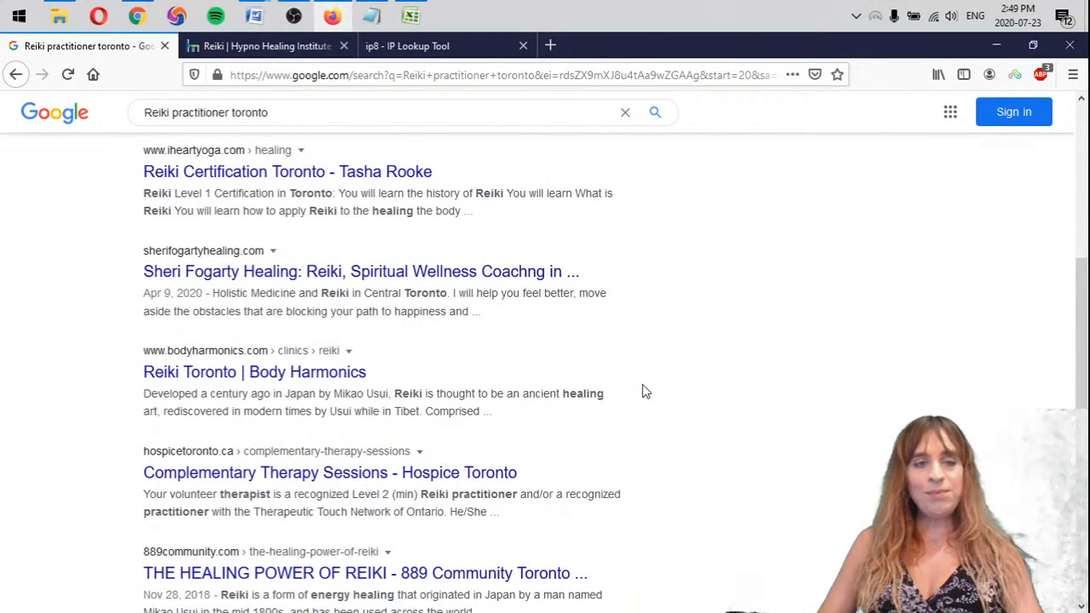
scroll(635, 383, "down", 1)
scroll(628, 396, "down", 5)
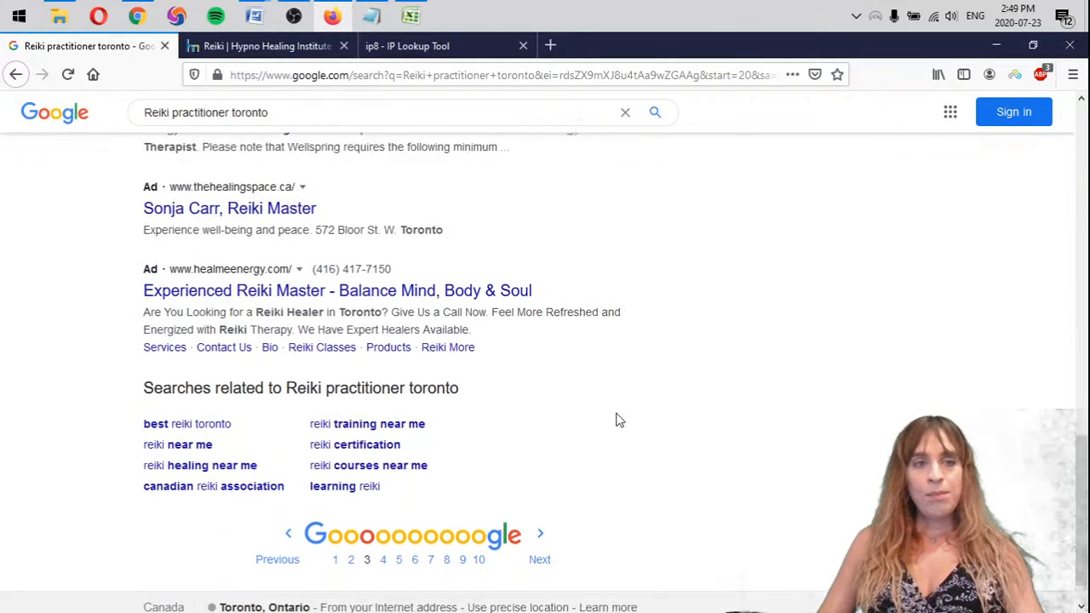
Check pages 4 and 5 of the "Reiki practitioner toronto" results for the client's site
left_click(541, 509)
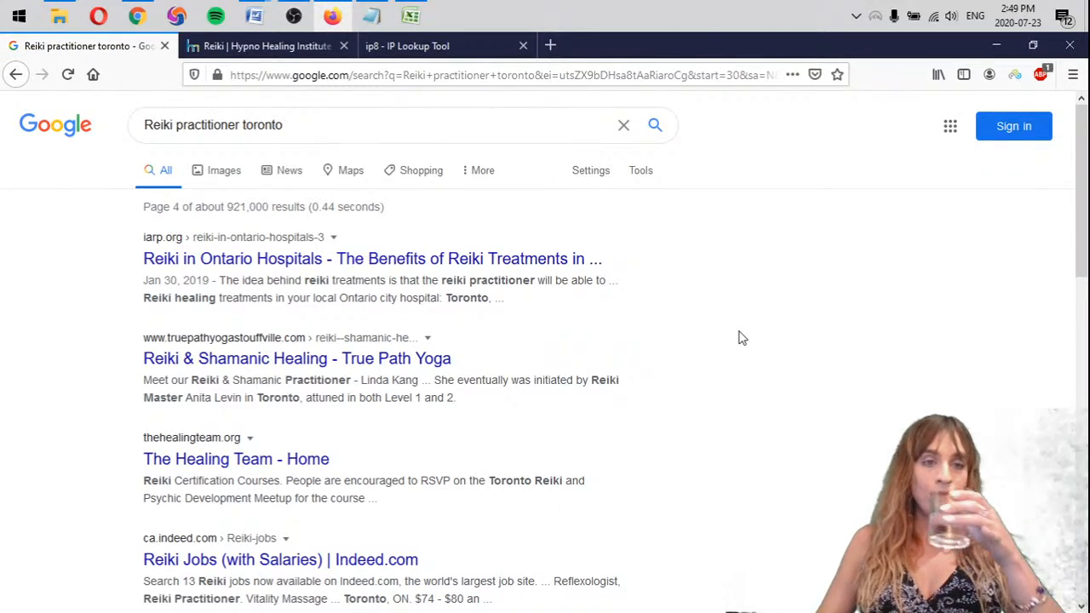
scroll(592, 299, "down", 2)
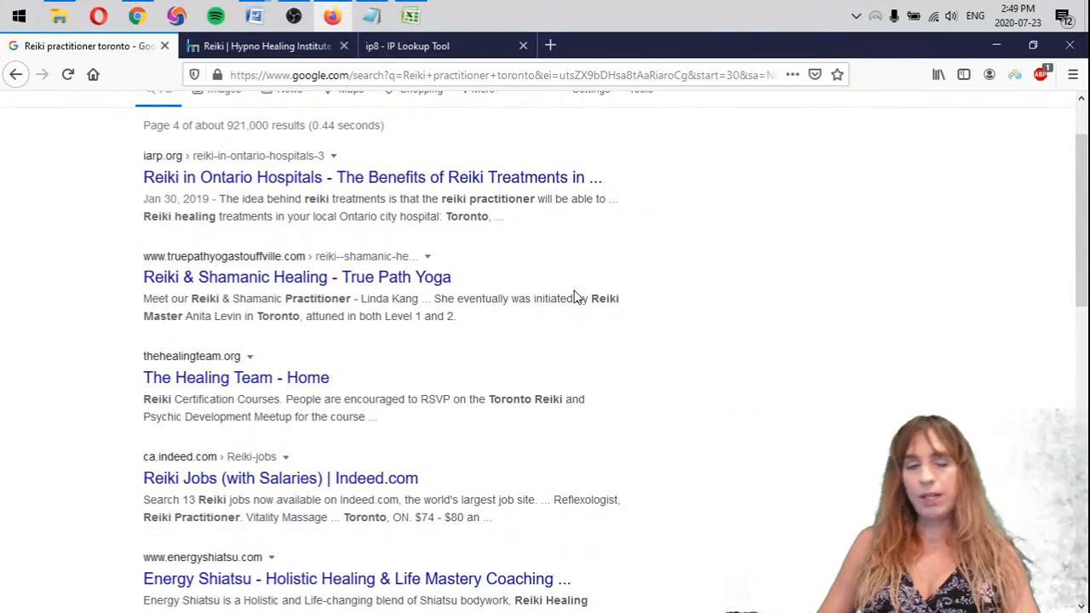
scroll(579, 296, "down", 6)
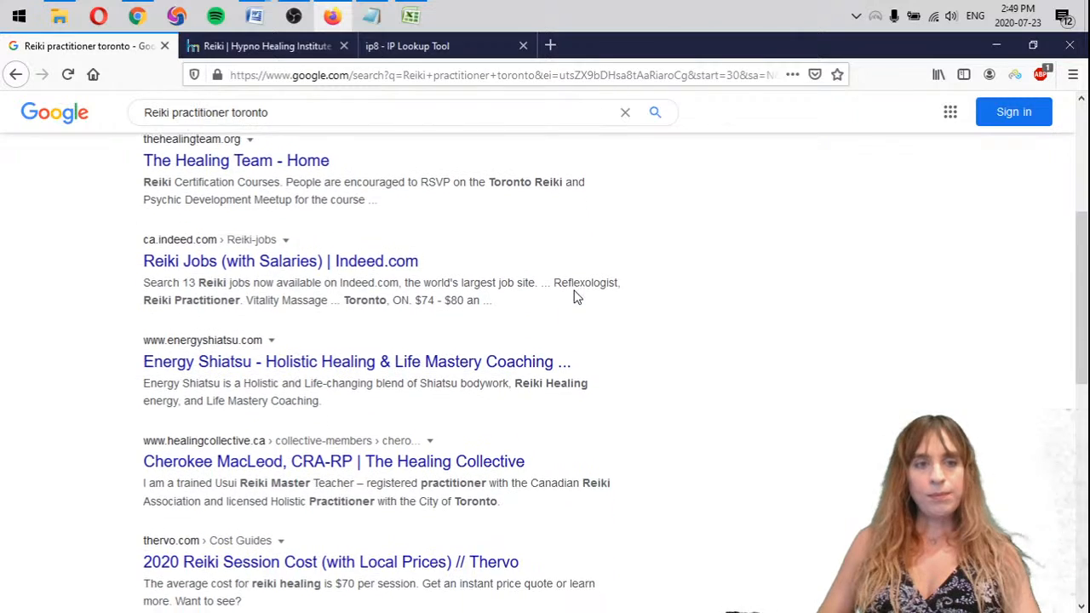
scroll(585, 296, "down", 12)
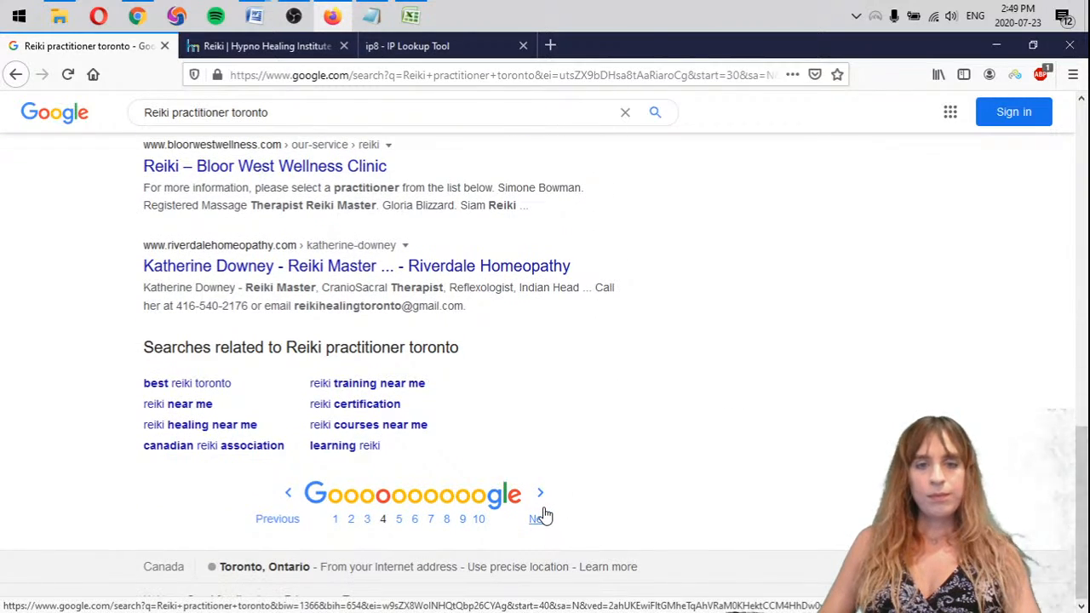
left_click(545, 517)
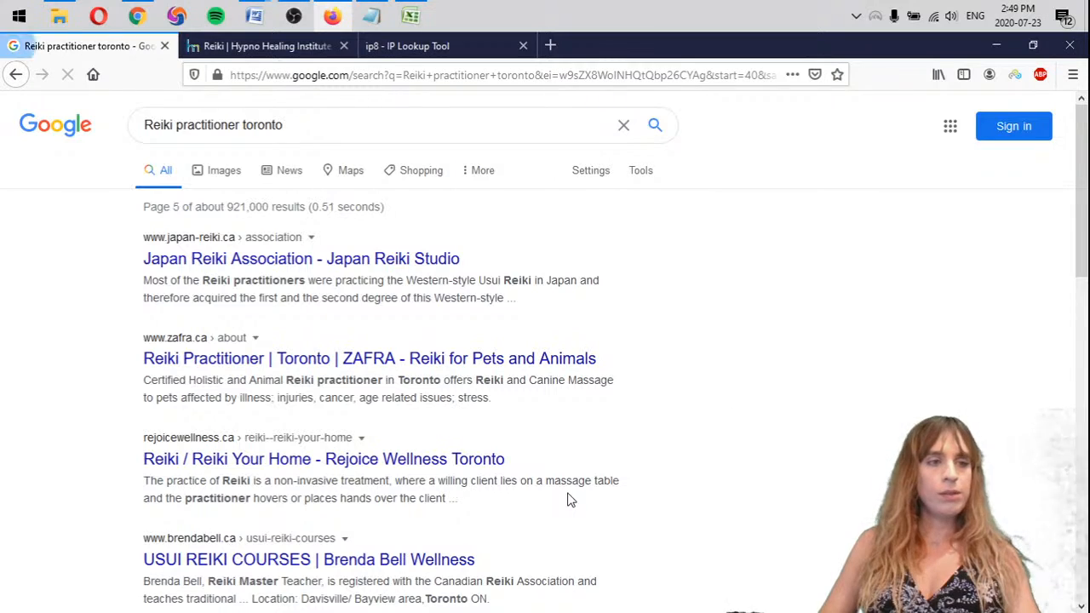
scroll(112, 312, "down", 3)
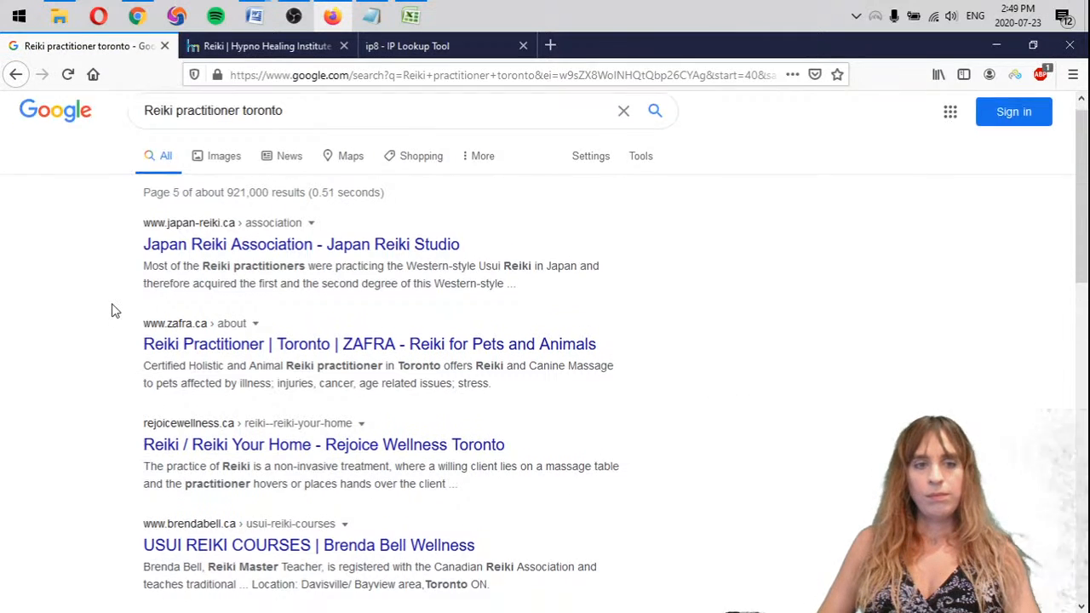
scroll(112, 312, "down", 6)
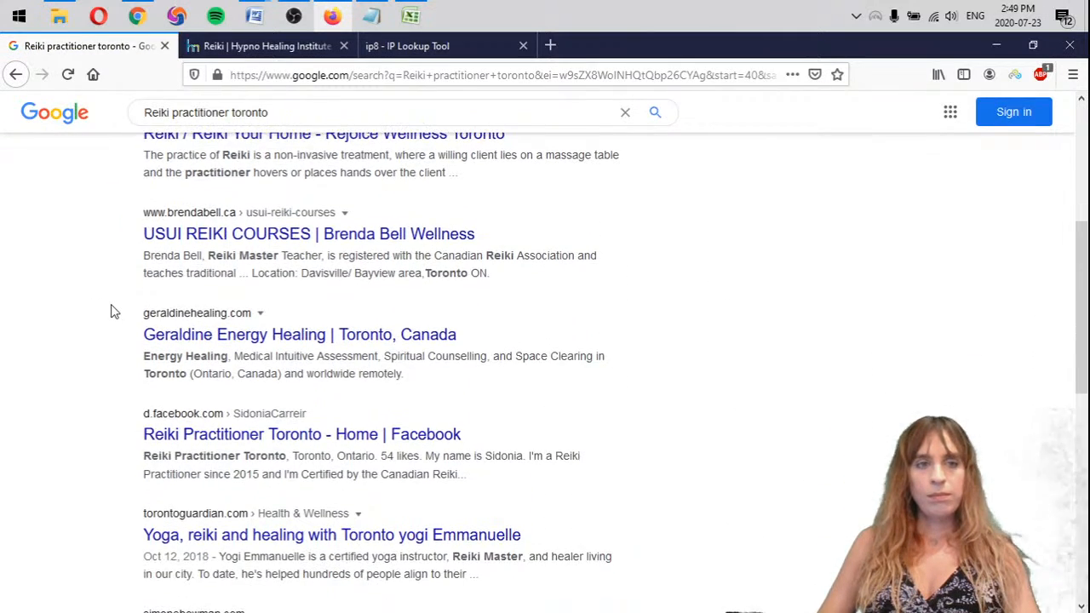
scroll(112, 312, "down", 6)
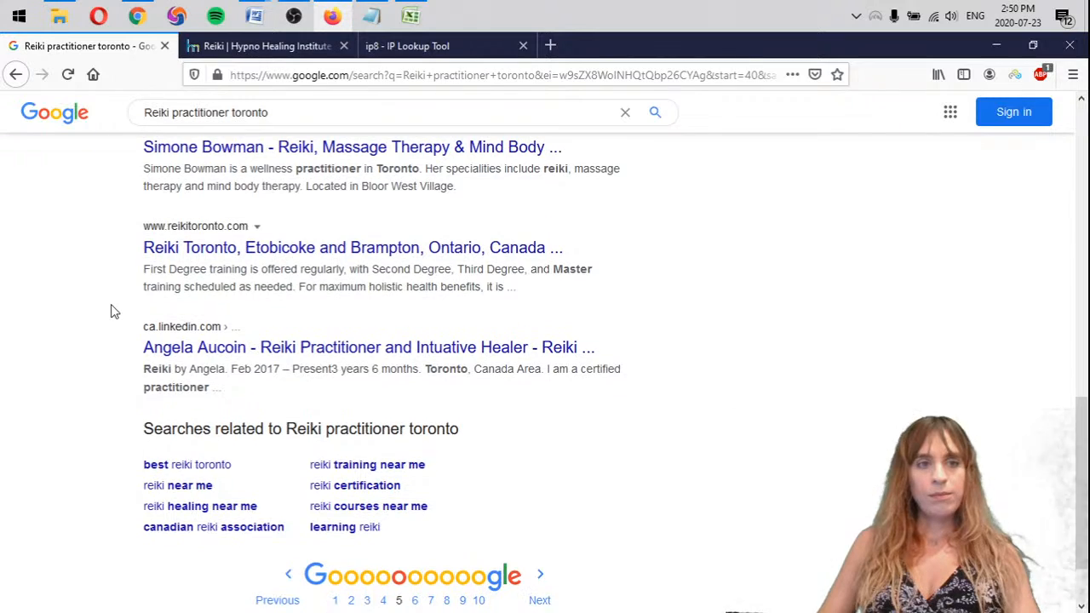
Copy the "- mattarot.com >5" line in Notepad and paste it below the Reiki practitioner list
left_click(375, 15)
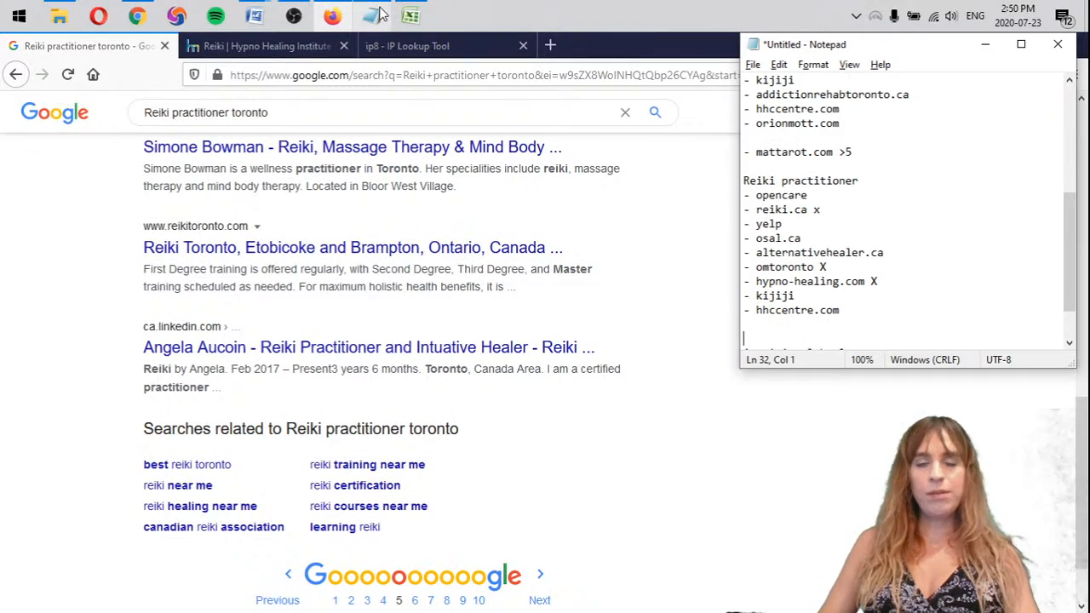
left_click_drag(885, 150, 775, 139)
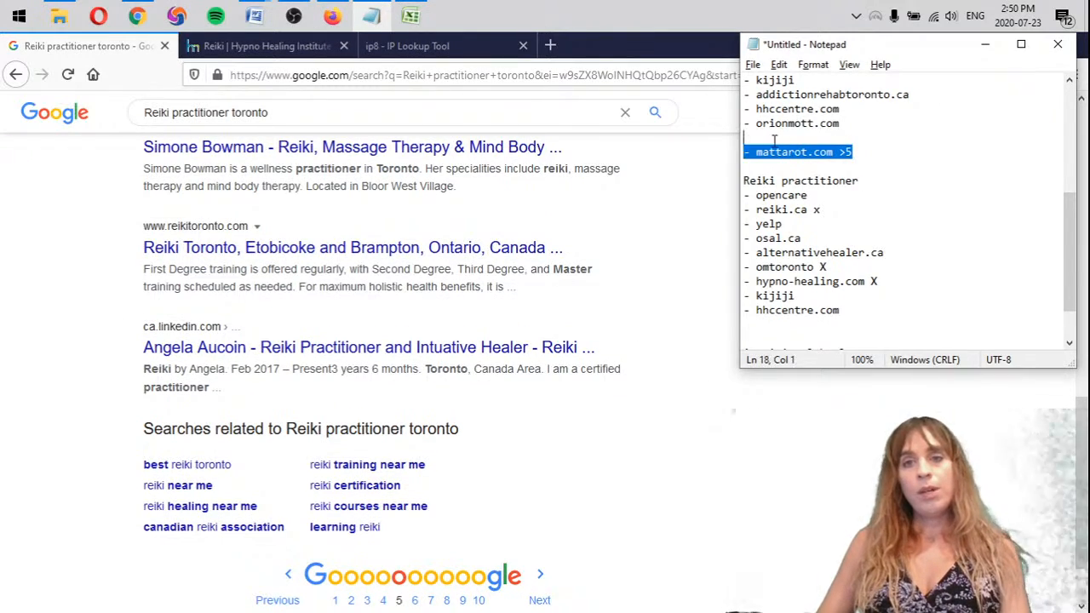
key("ctrl+c")
left_click(817, 324)
key("ctrl+v")
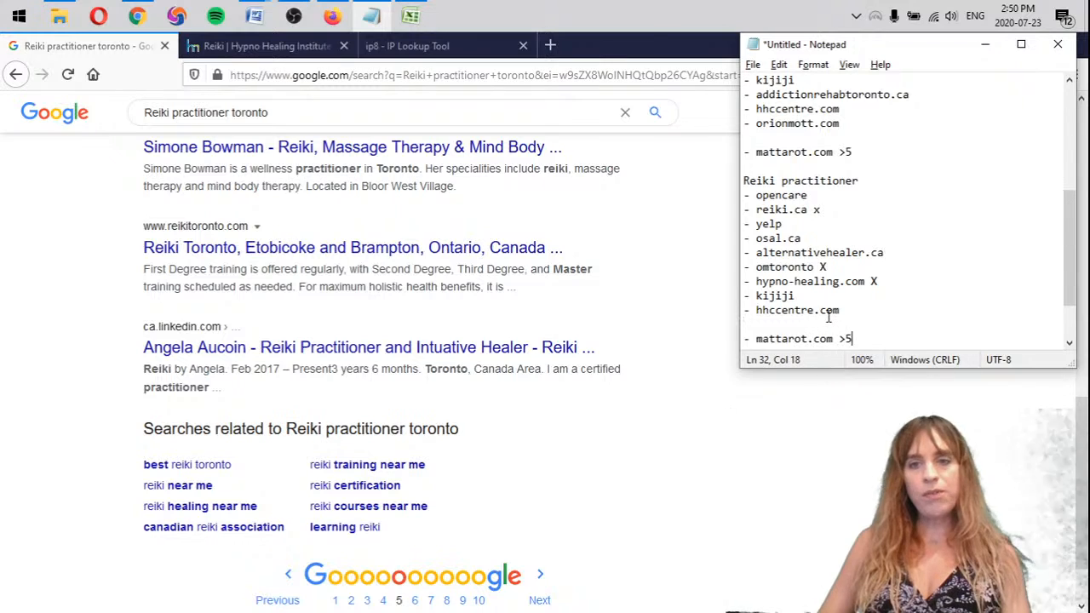
Copy the "A spiritual healer" keyword from Notepad, search Google for "A spiritual healer toronto" and view the organic results below the map listings
scroll(847, 281, "down", 2)
left_click_drag(875, 300, 743, 294)
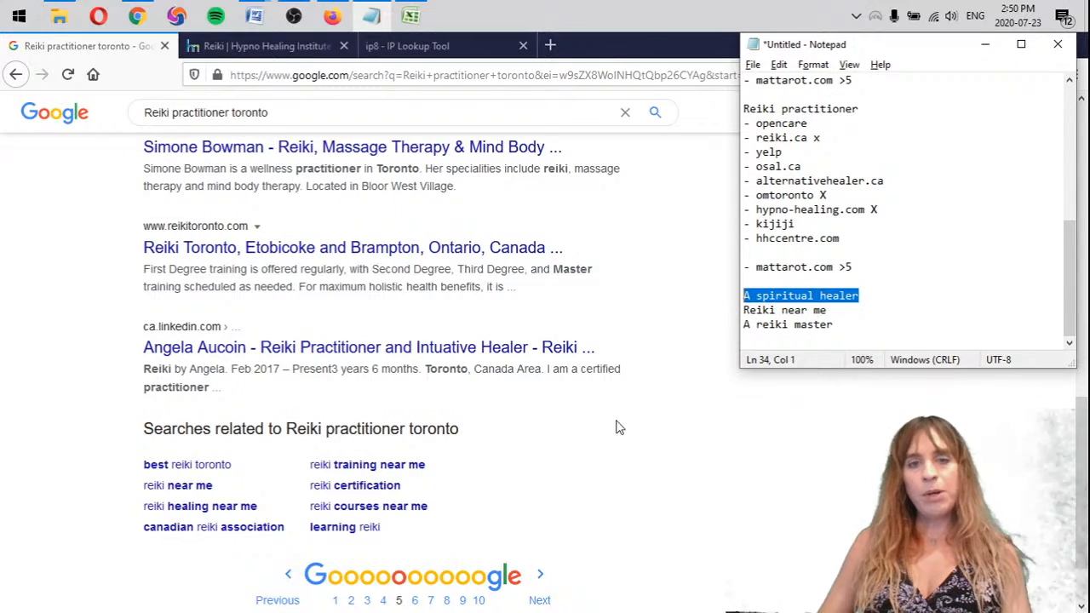
left_click(626, 496)
middle_click(628, 496)
left_click(244, 128)
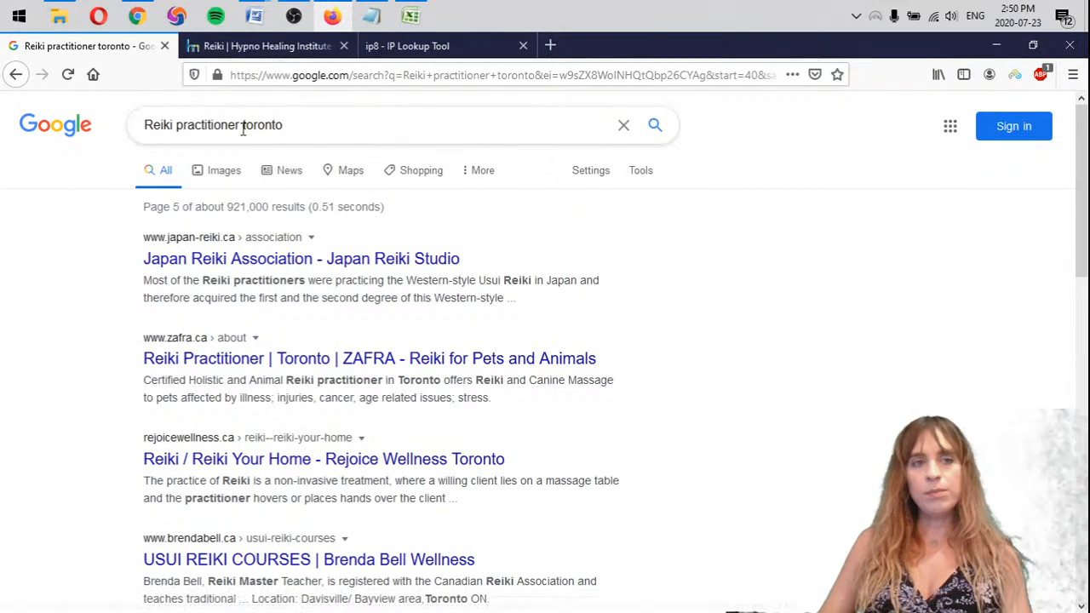
left_click_drag(241, 125, 10, 124)
key("ctrl+v")
key("Return")
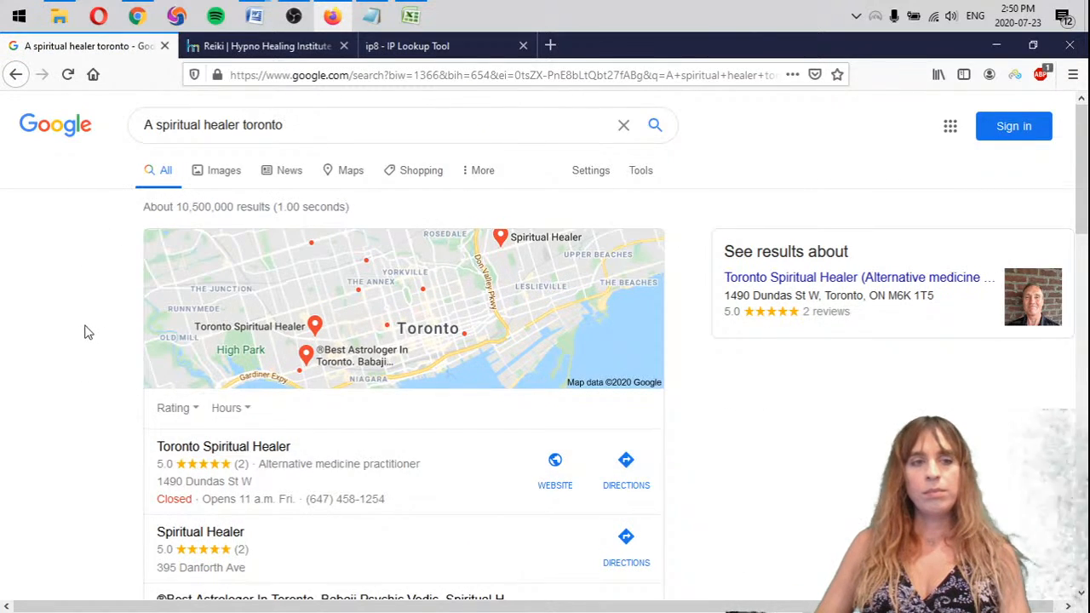
scroll(85, 331, "down", 5)
scroll(90, 331, "down", 2)
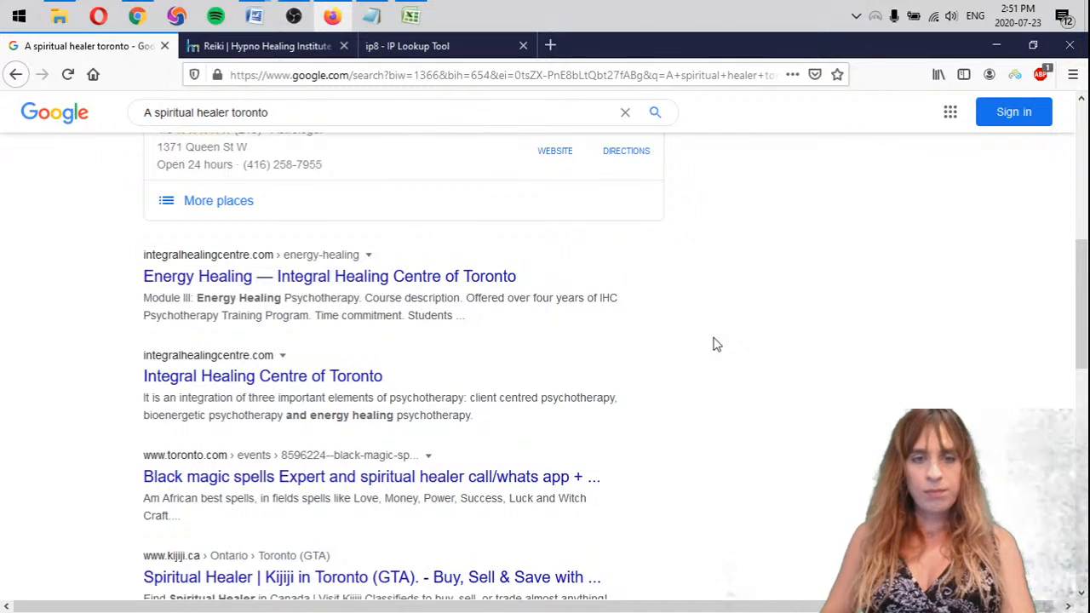
Add ten empty dash bullets under the "A spiritual healer" heading in Notepad, followed by blank lines
key("alt+Tab")
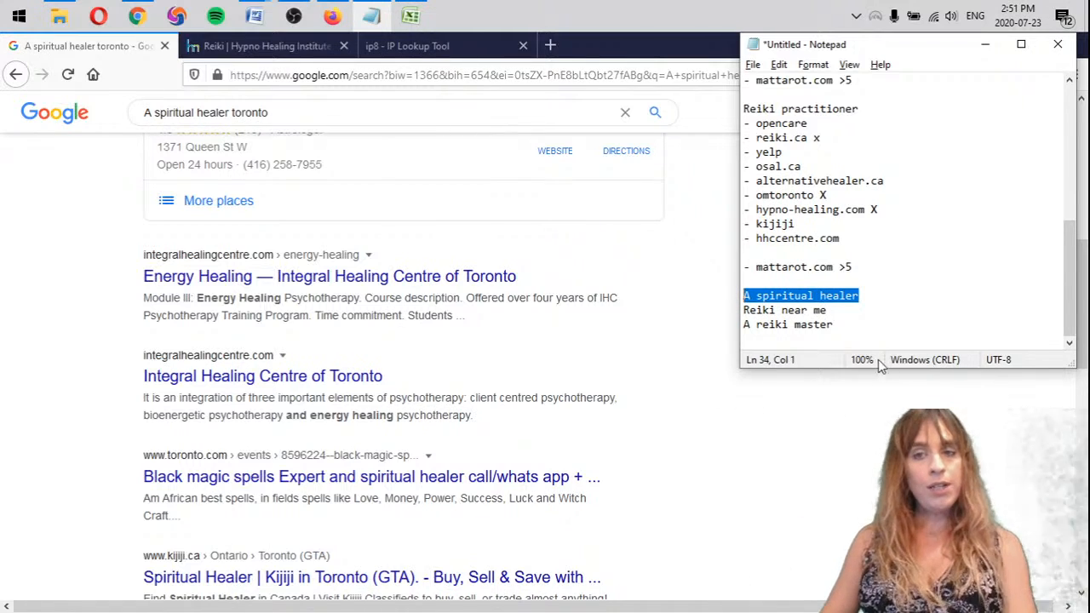
left_click(866, 296)
key("Return")
type("-")
key("Return")
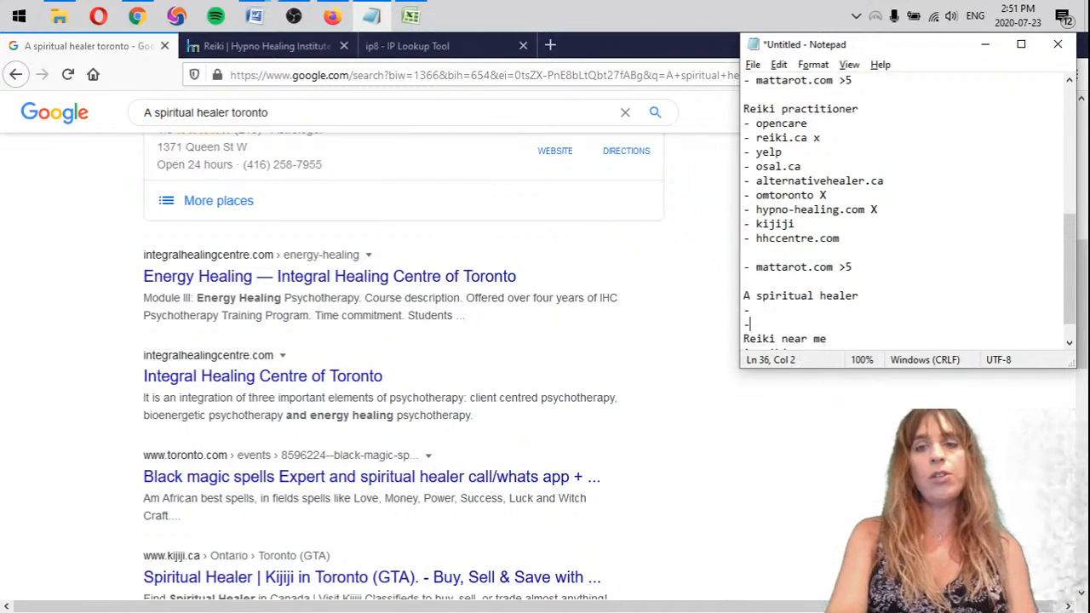
type("-")
key("Return")
type("-")
key("Return")
type("- - - - - - -")
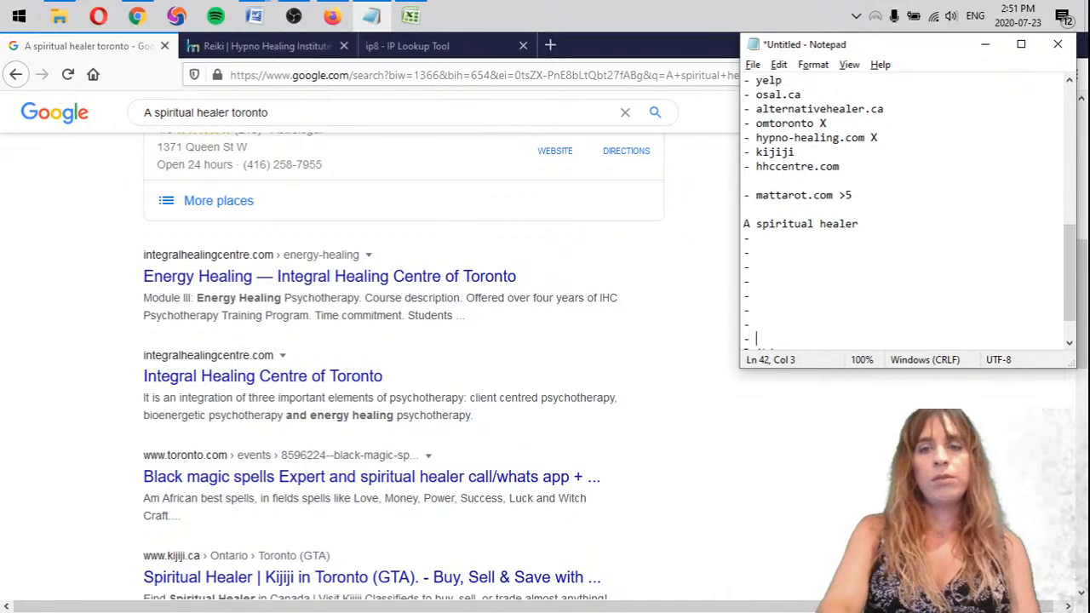
key("Return")
key("Return")
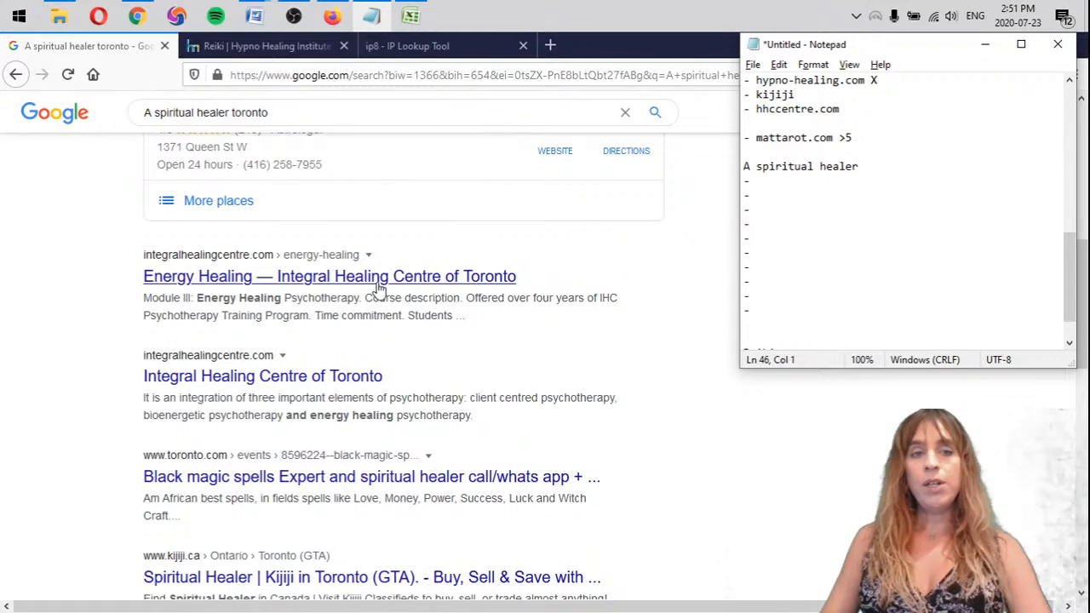
Open the Integral Healing Centre energy healing result in a new tab, view it and close the Hypno Healing Institute tab
middle_click(417, 288)
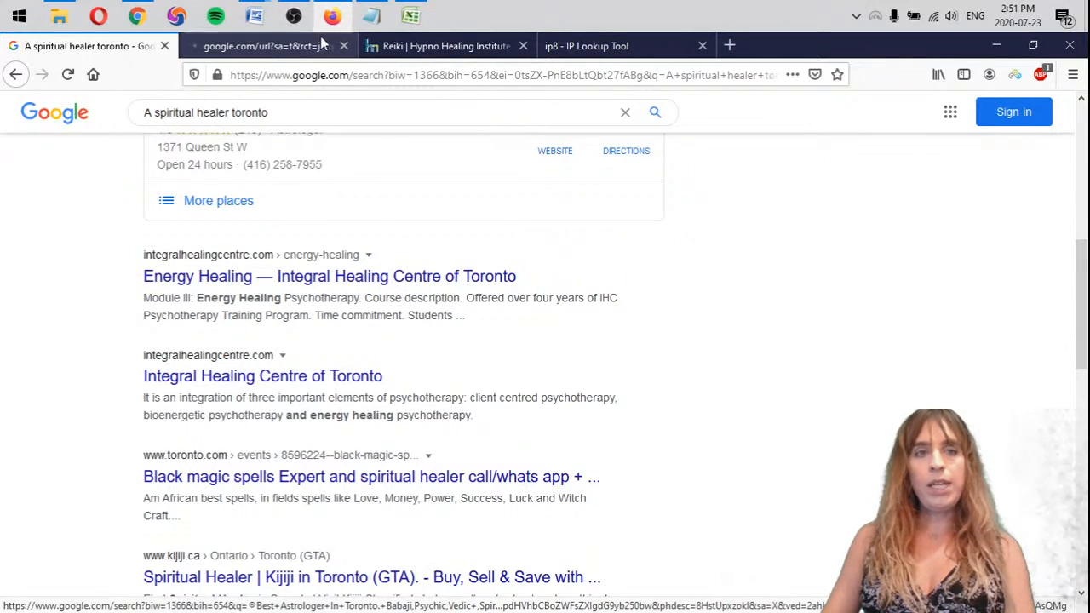
left_click(292, 47)
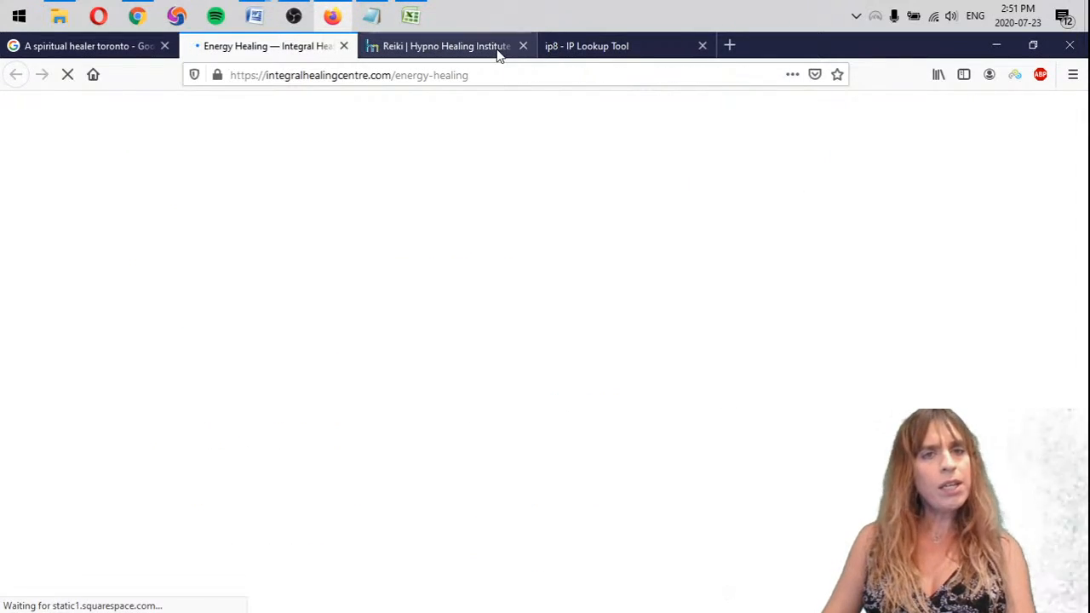
left_click(522, 47)
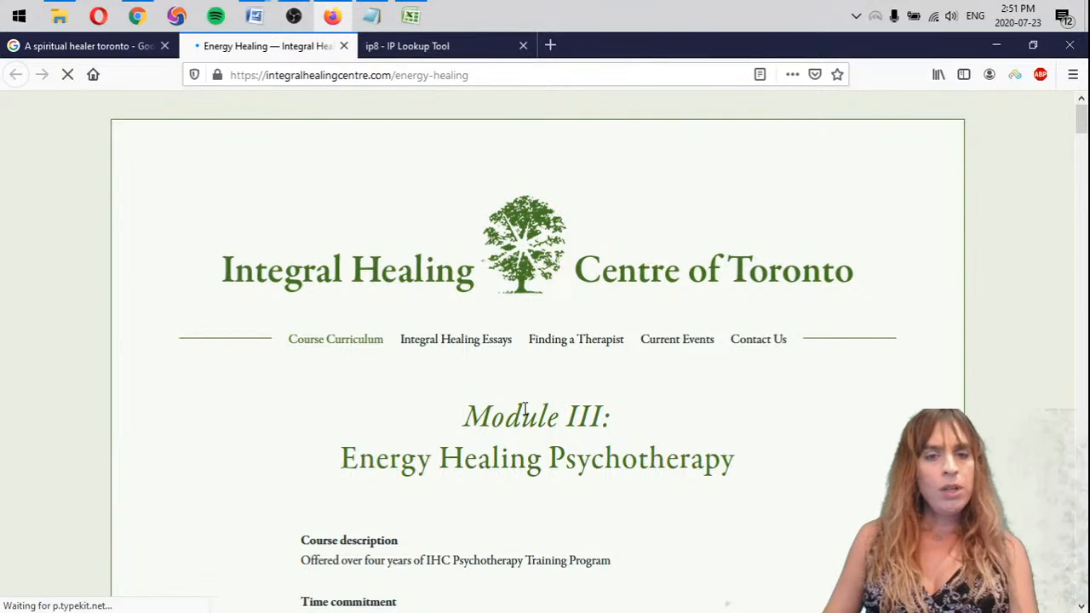
Close the Integral Healing Centre energy healing page and enter "integralhealingcentre X" in the first bullet under "A spiritual healer" in Notepad
scroll(490, 422, "down", 3)
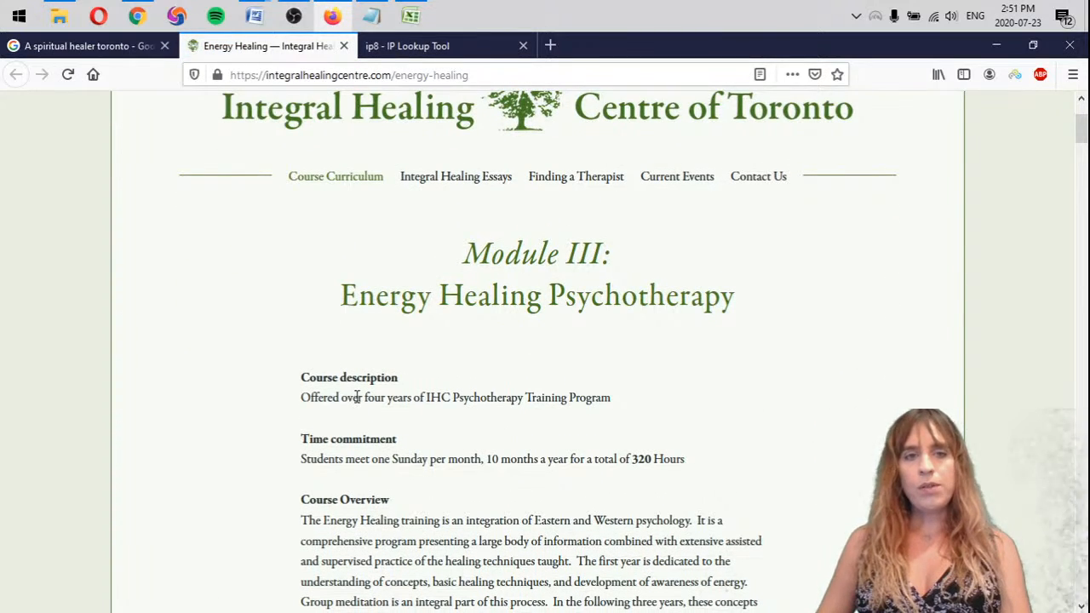
scroll(357, 396, "up", 3)
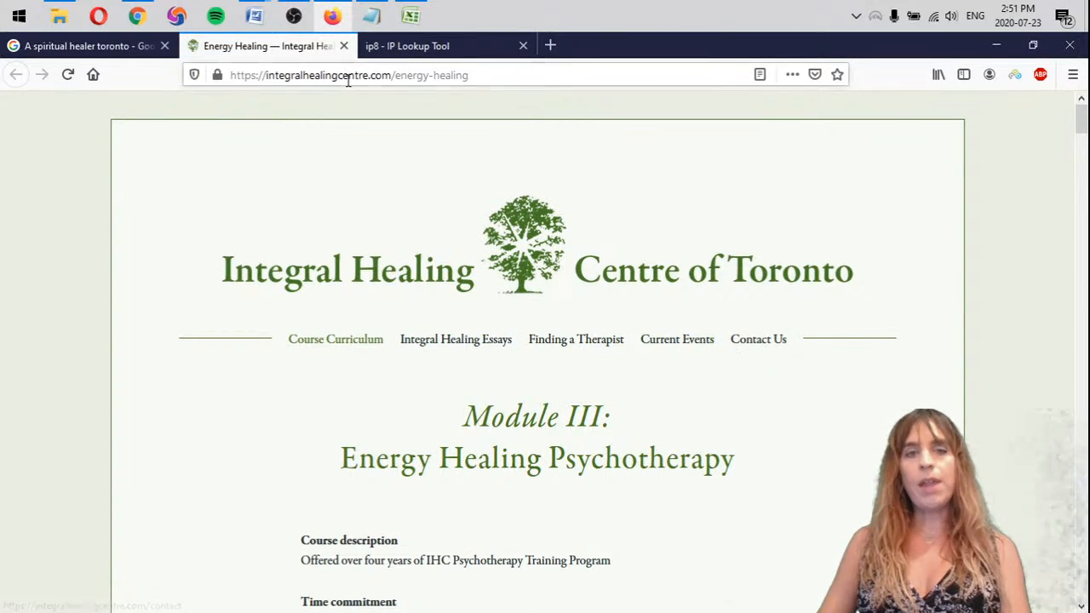
left_click(343, 46)
key("alt+Tab")
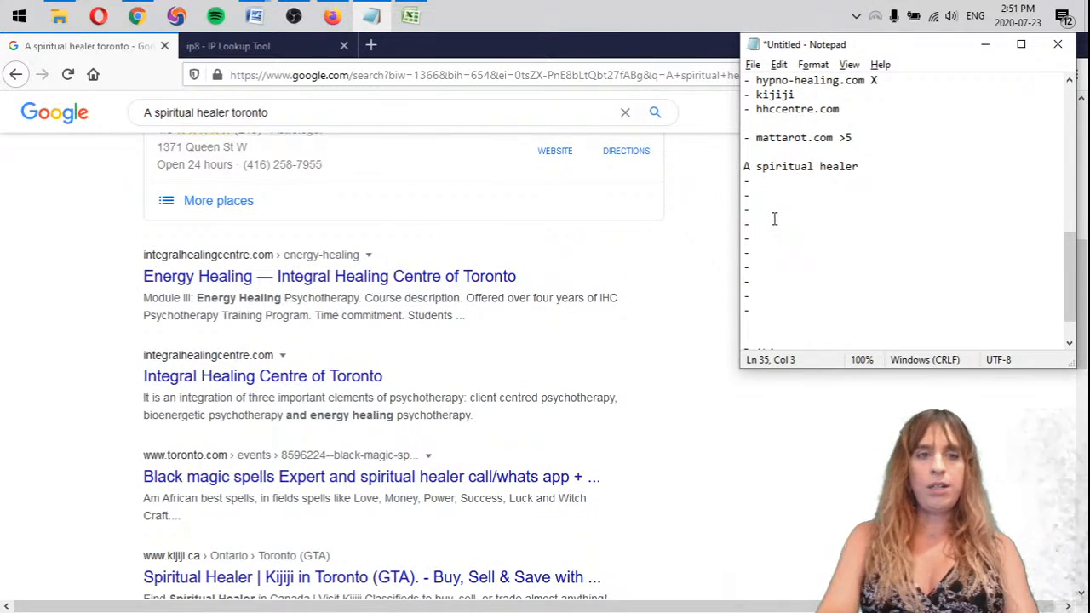
type("integralh")
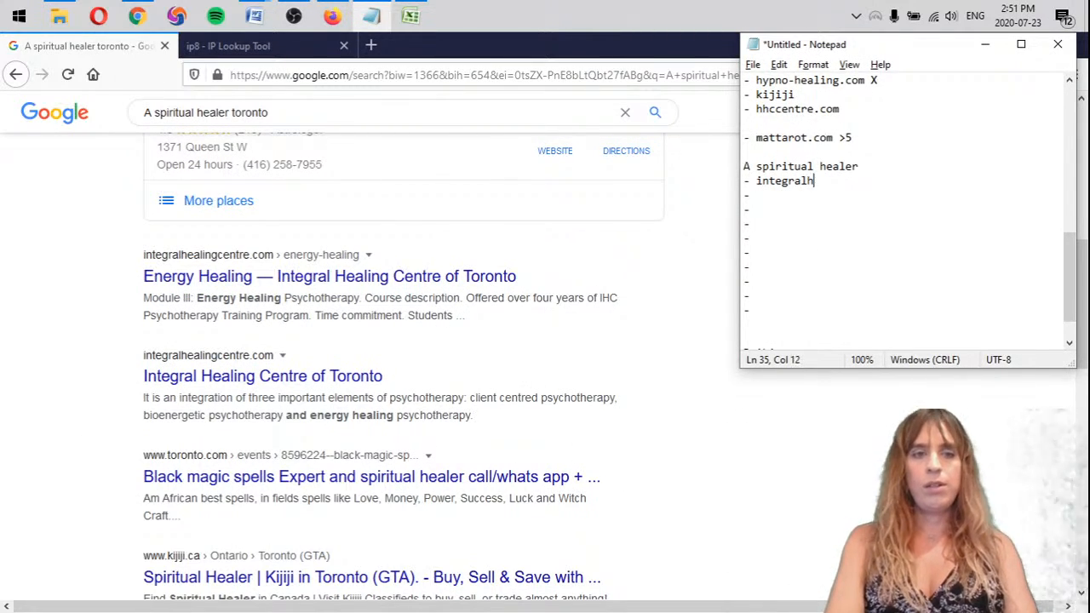
type("ealingcentre")
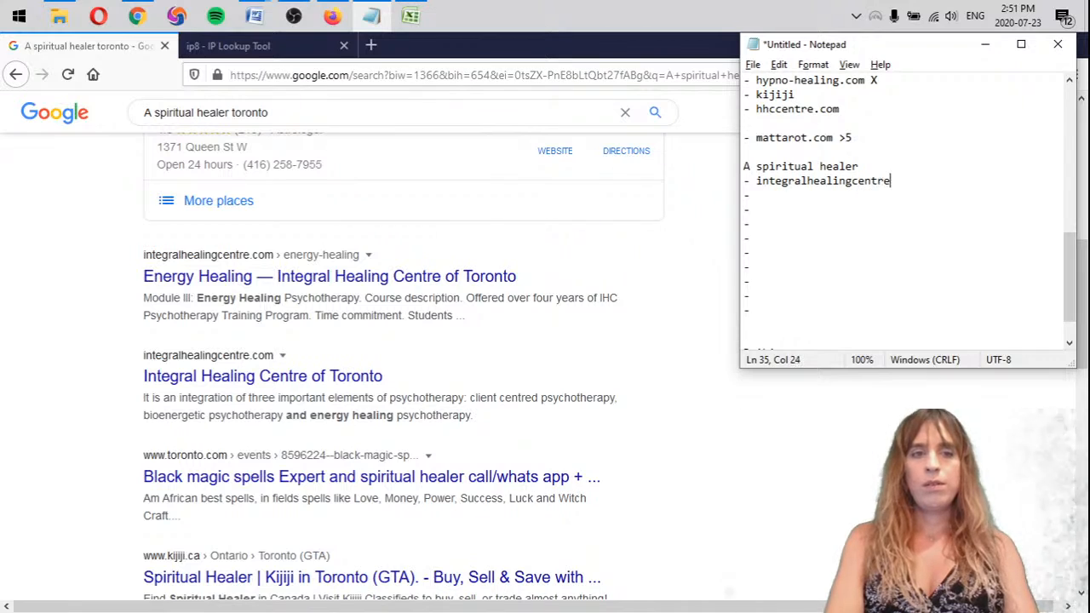
type(" X")
key("Down")
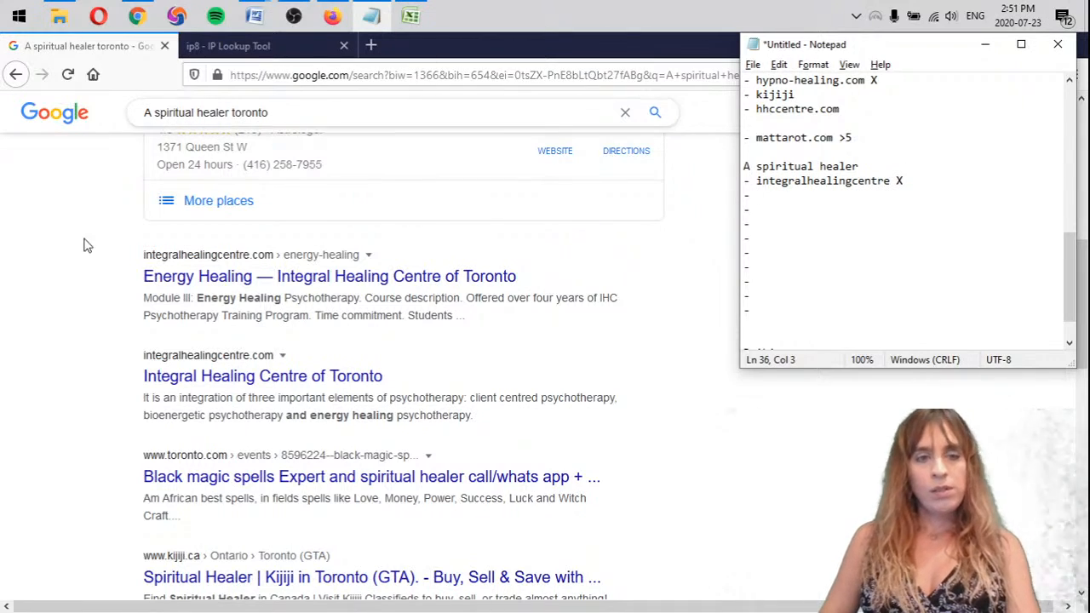
Open the Integral Healing Centre of Toronto homepage result in a new tab and examine its services from top to footer
middle_click(224, 376)
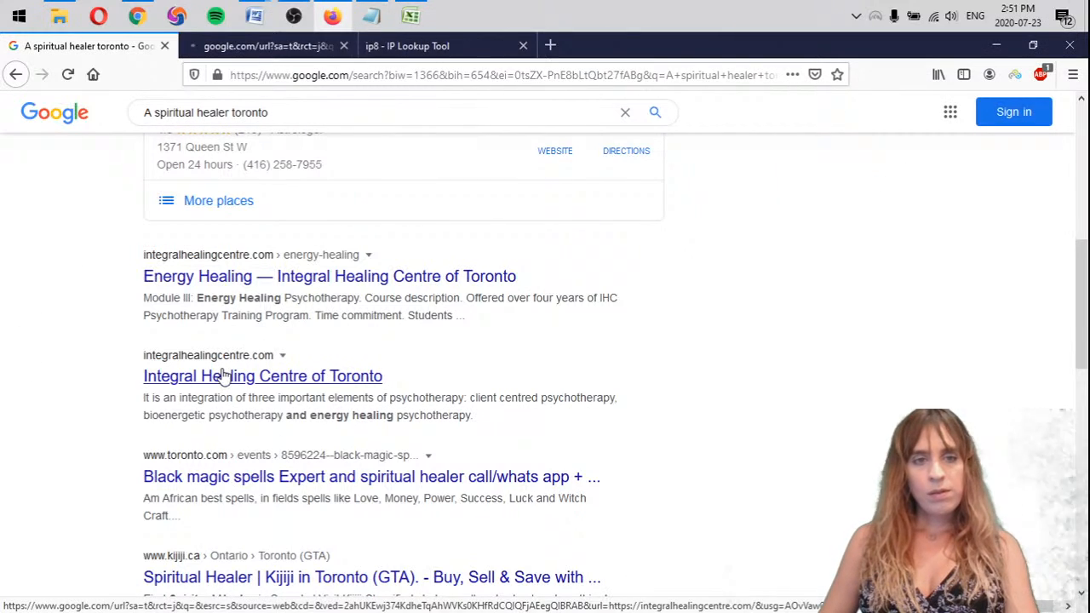
left_click(289, 45)
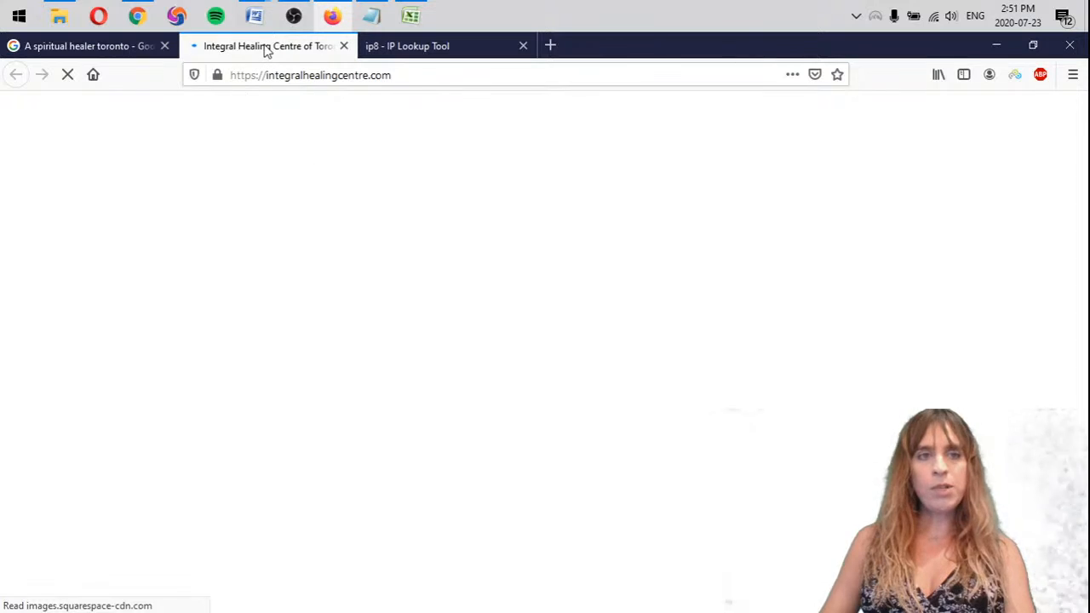
scroll(596, 332, "down", 5)
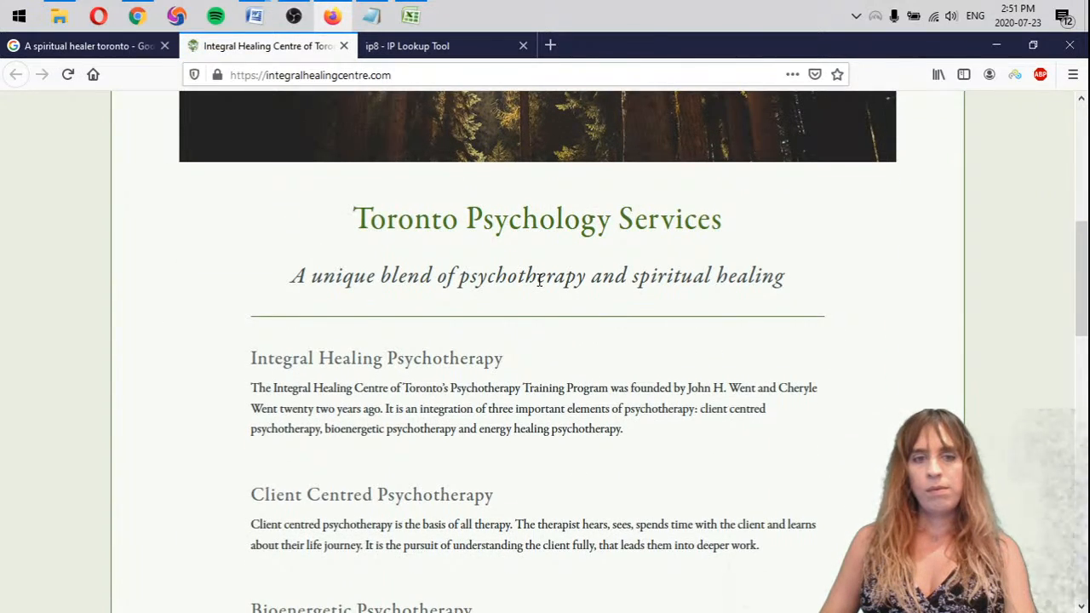
scroll(539, 281, "down", 3)
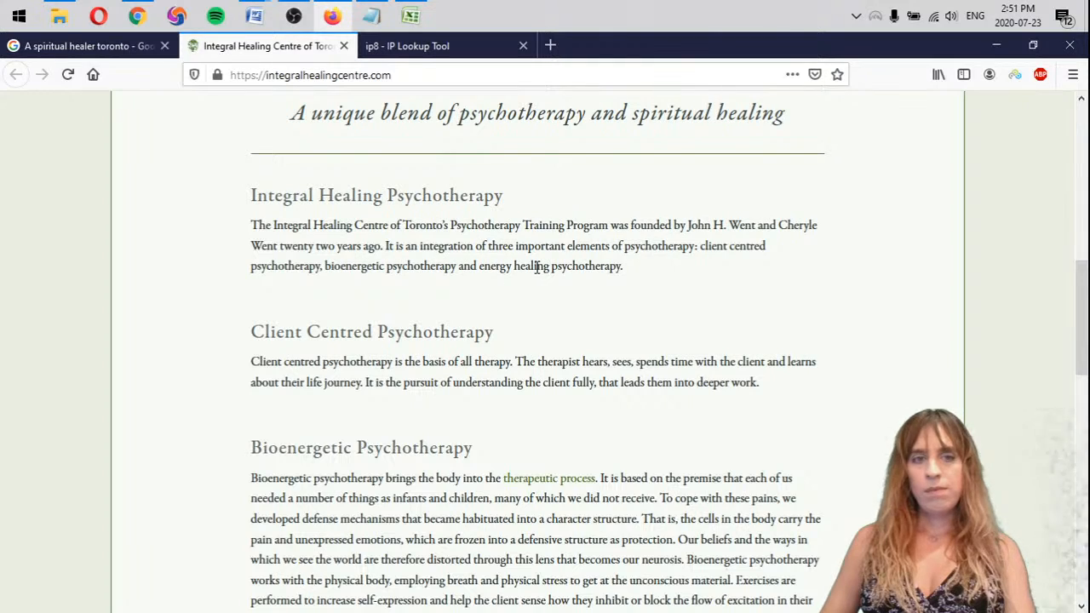
scroll(537, 267, "down", 2)
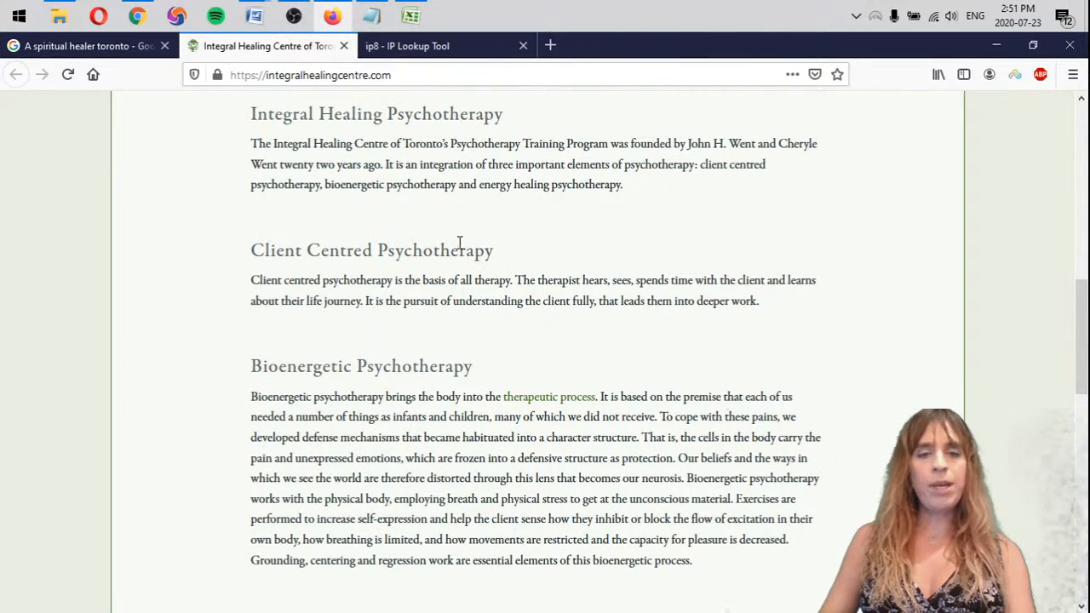
scroll(477, 281, "down", 10)
scroll(122, 382, "down", 5)
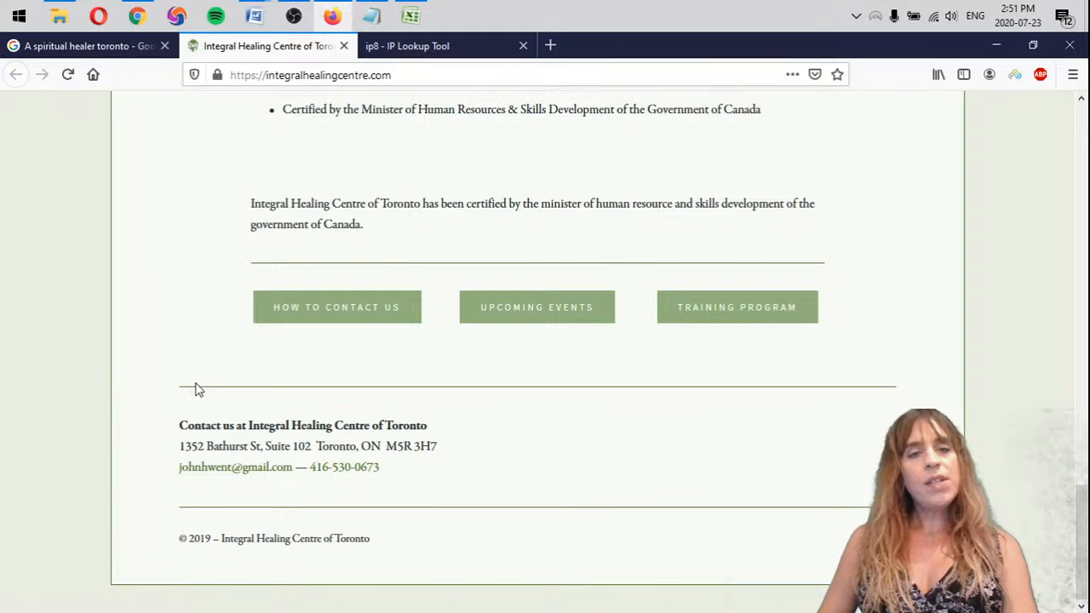
scroll(217, 383, "up", 4)
left_click(204, 372)
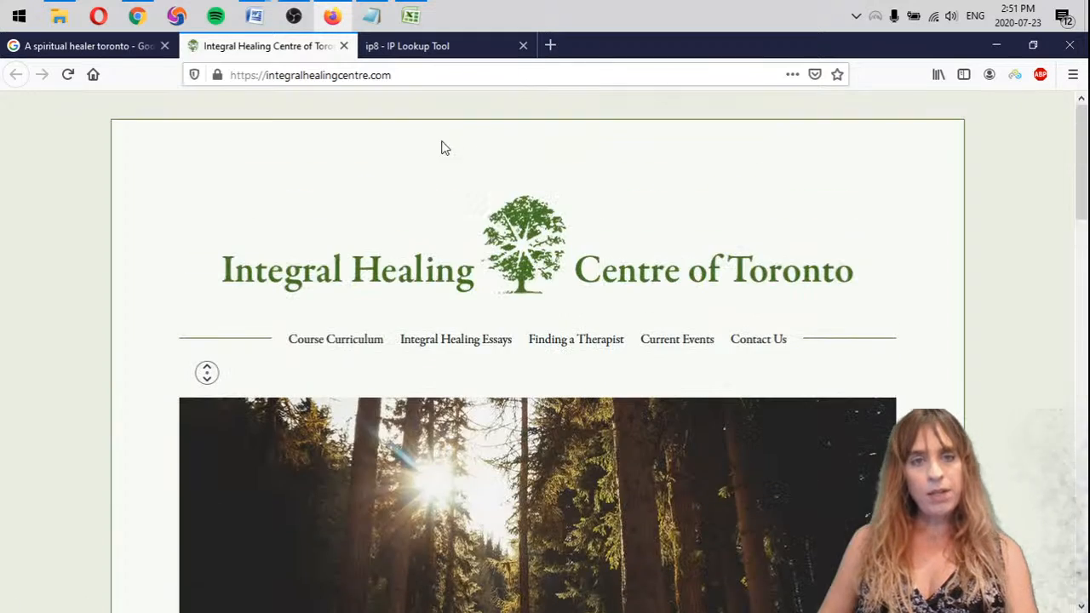
Change the first "A spiritual healer" bullet in Notepad to "integralhealingcentre.com" without the X and copy that domain into the second bullet
key("alt+Tab")
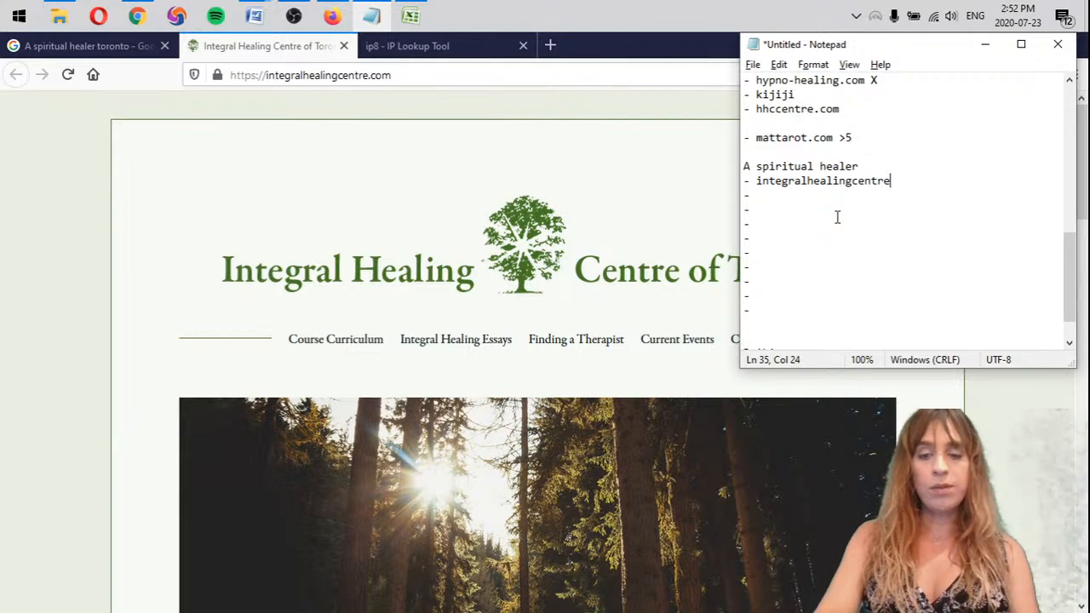
type(".com")
left_click_drag(916, 181, 750, 181)
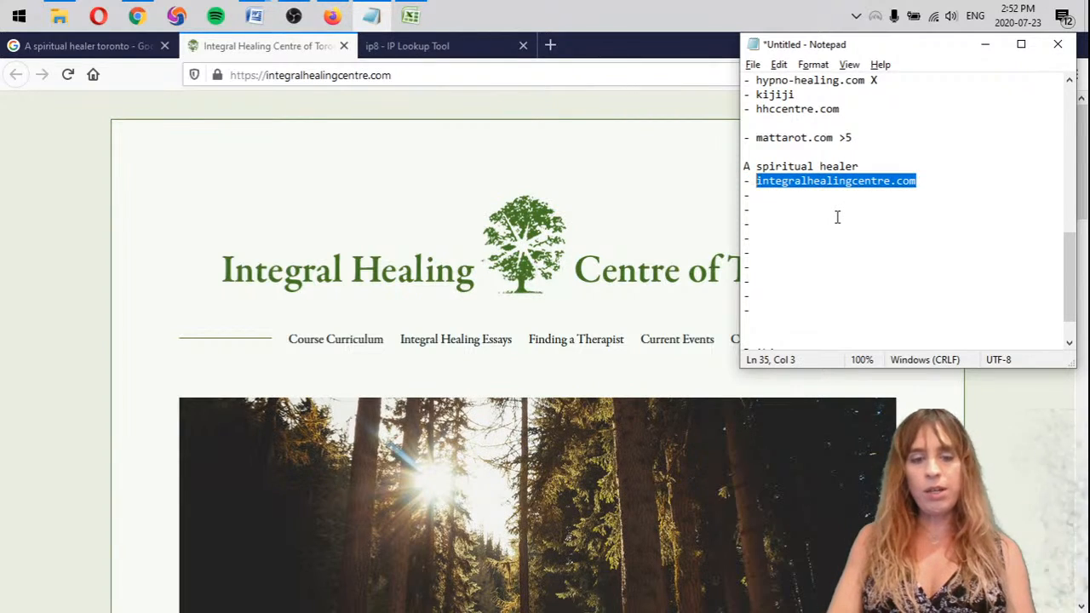
key("ctrl+c")
key("Down")
key("ctrl+v")
key("Down")
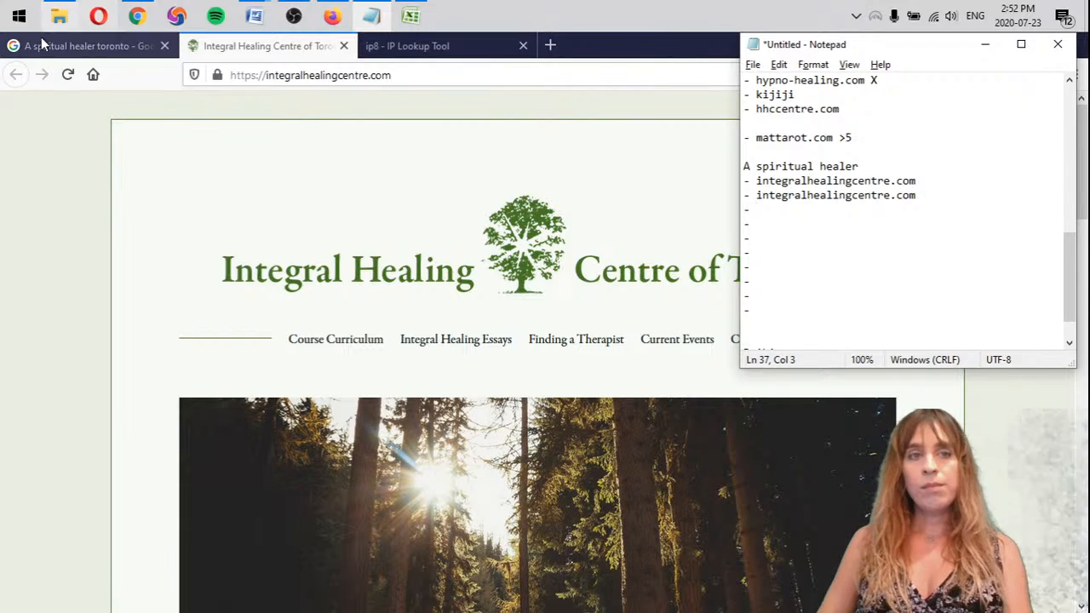
Open the toronto.com black magic spells result from the Google results in a new tab and close the Integral Healing Centre tab
left_click(73, 46)
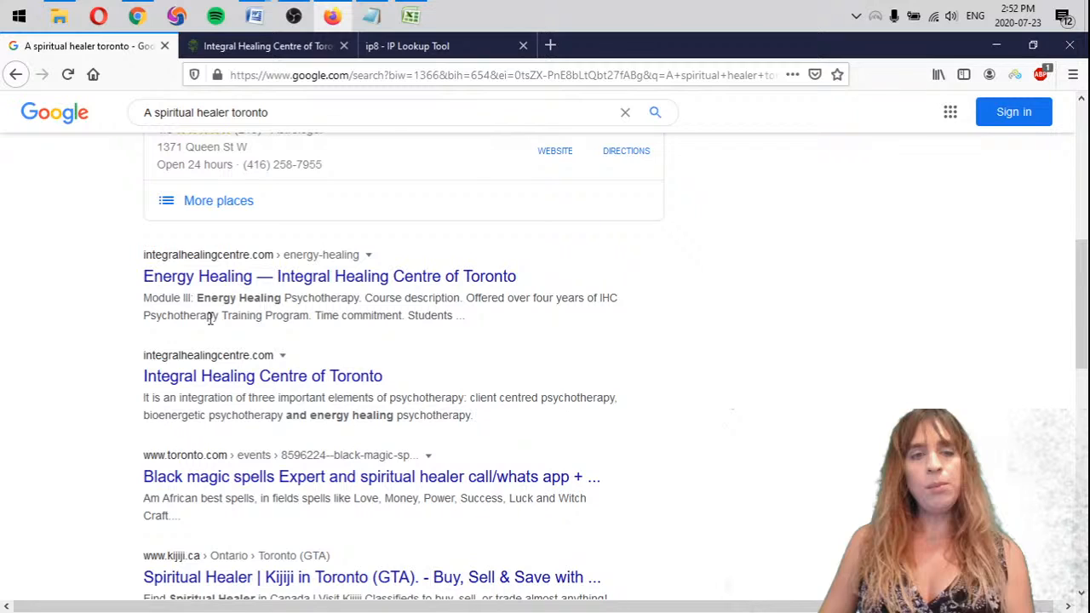
scroll(210, 317, "down", 2)
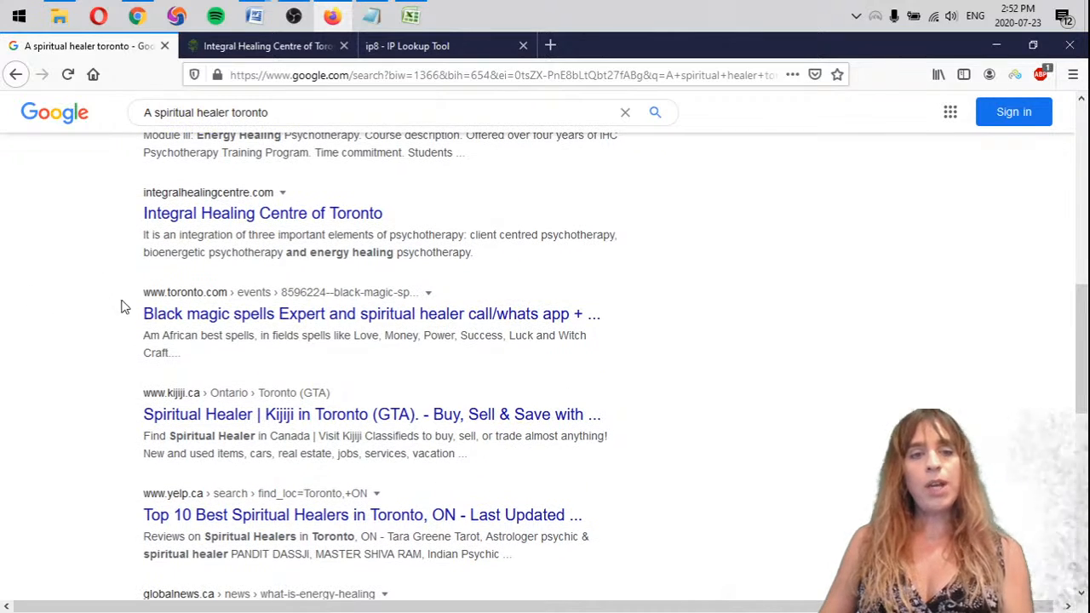
middle_click(256, 315)
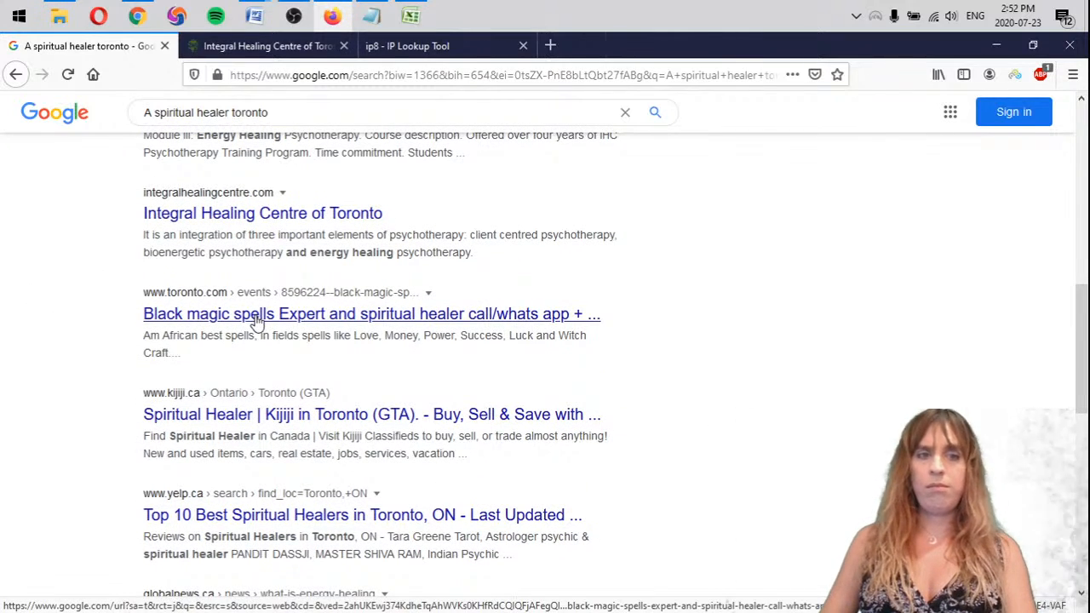
left_click(300, 50)
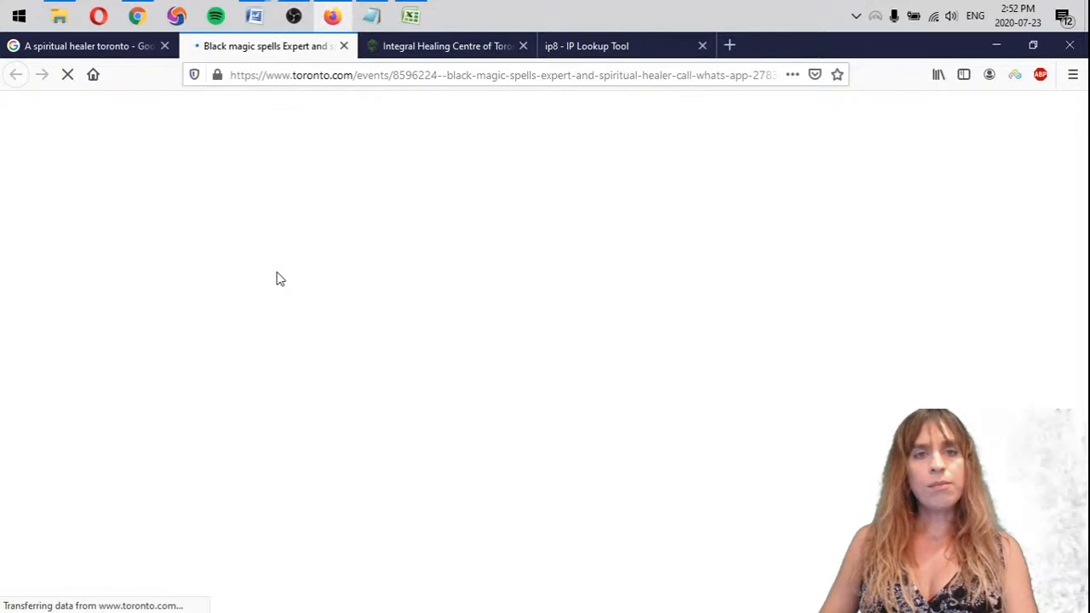
left_click(528, 45)
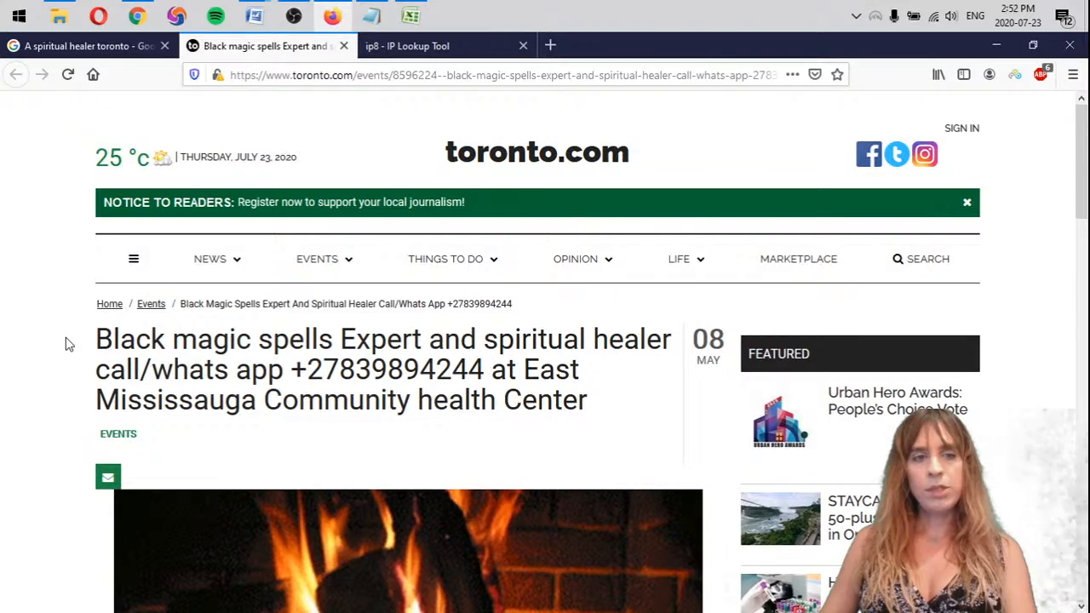
Examine the toronto.com event listing's details, including its price, location, contact information and date
scroll(68, 344, "down", 7)
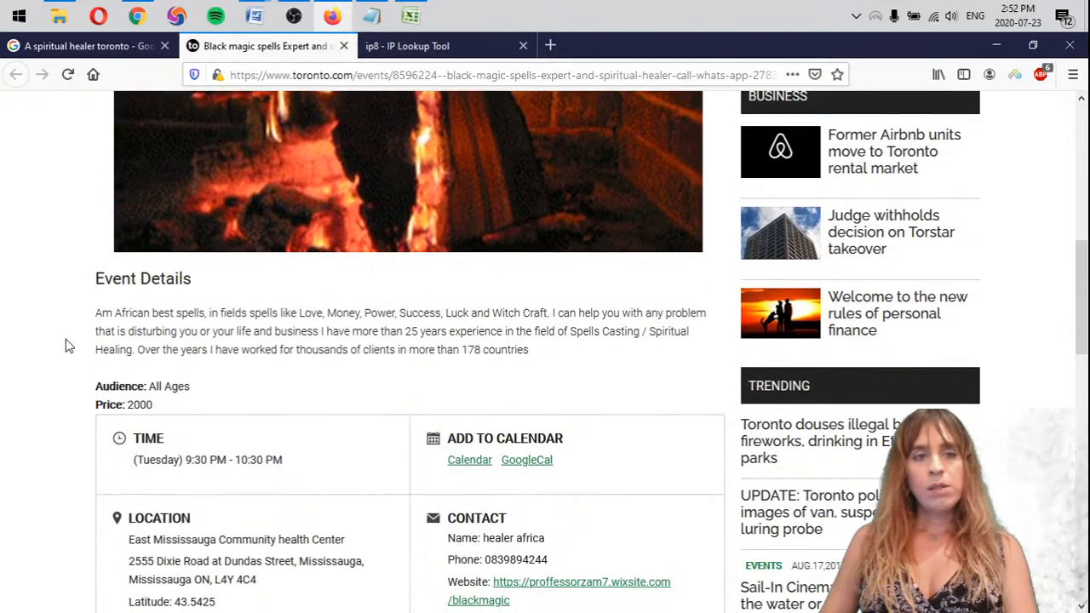
scroll(68, 346, "down", 5)
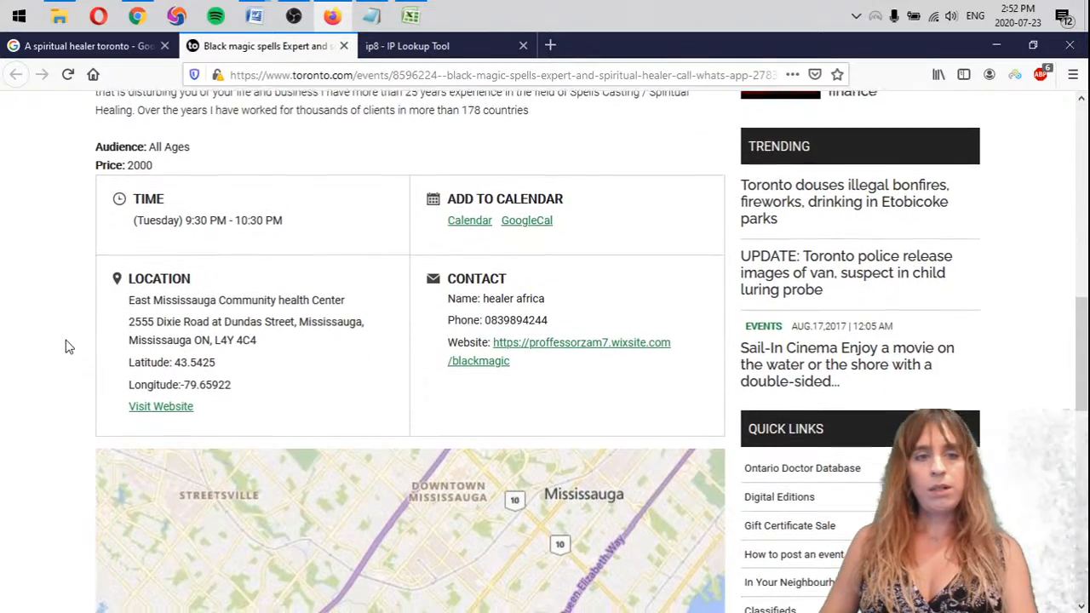
scroll(68, 346, "down", 2)
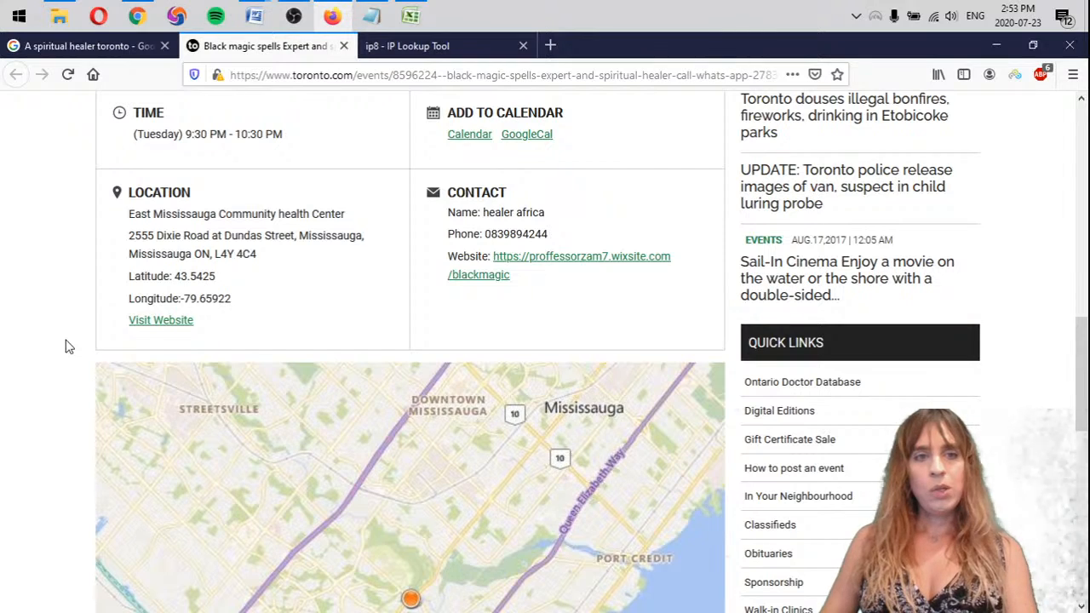
scroll(382, 297, "up", 2)
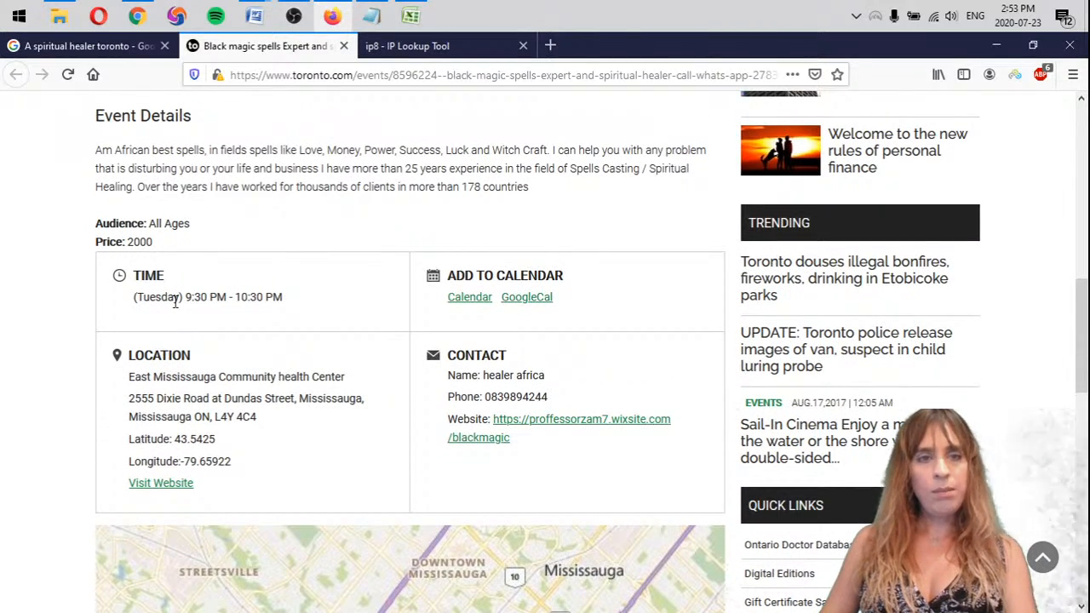
left_click_drag(126, 242, 199, 242)
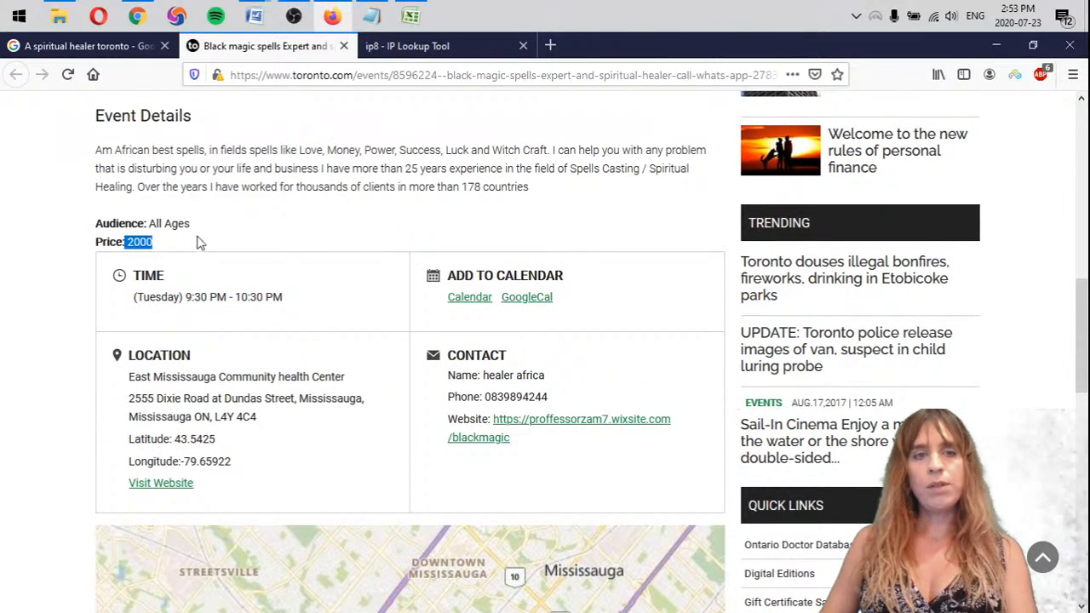
left_click(157, 150)
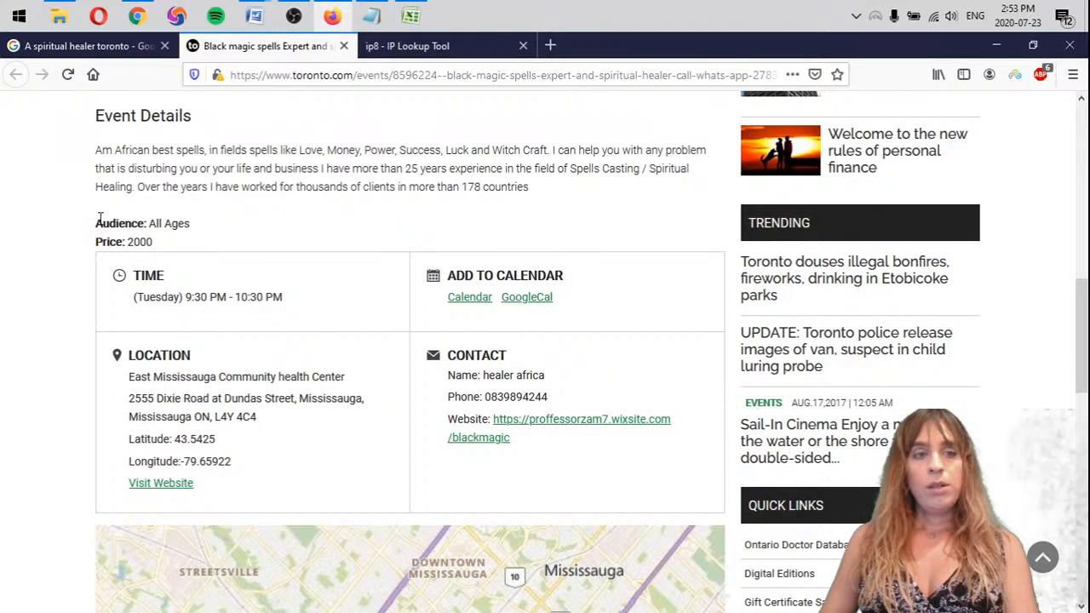
scroll(94, 223, "down", 10)
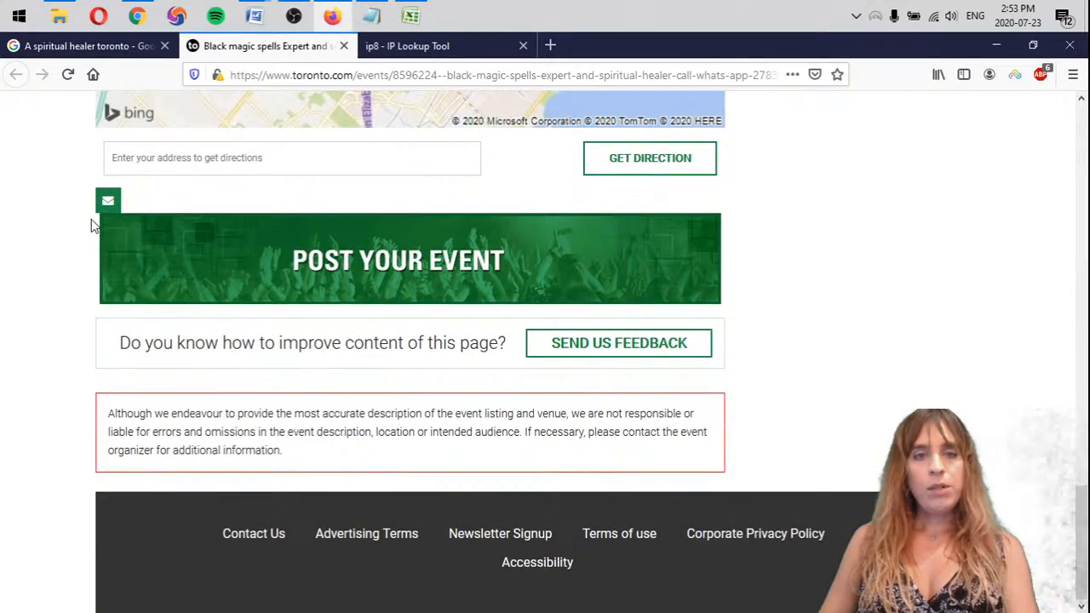
scroll(49, 447, "up", 1)
scroll(49, 447, "down", 1)
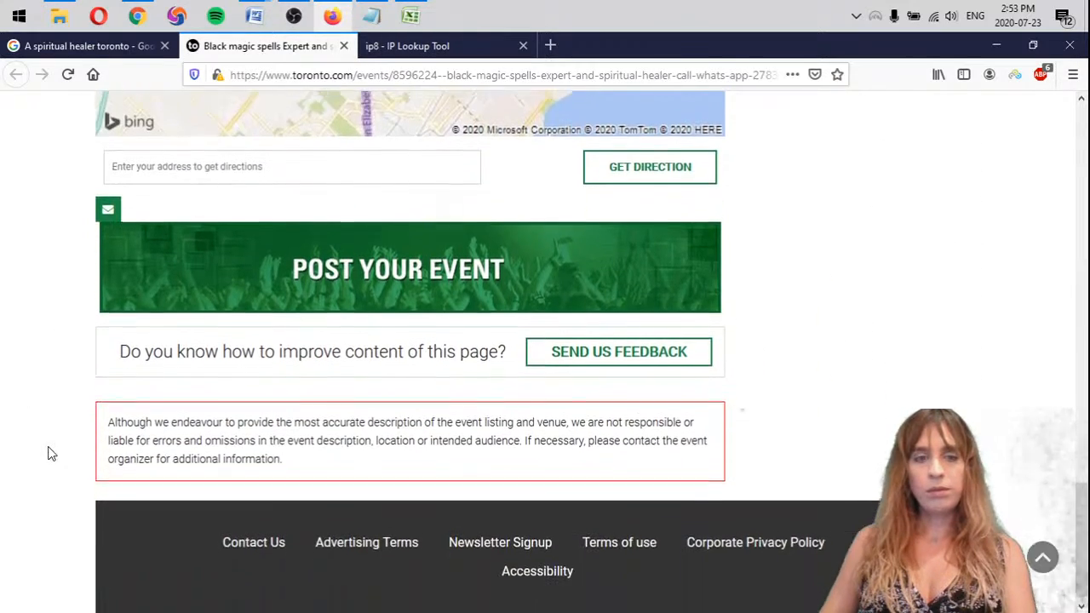
scroll(46, 451, "up", 15)
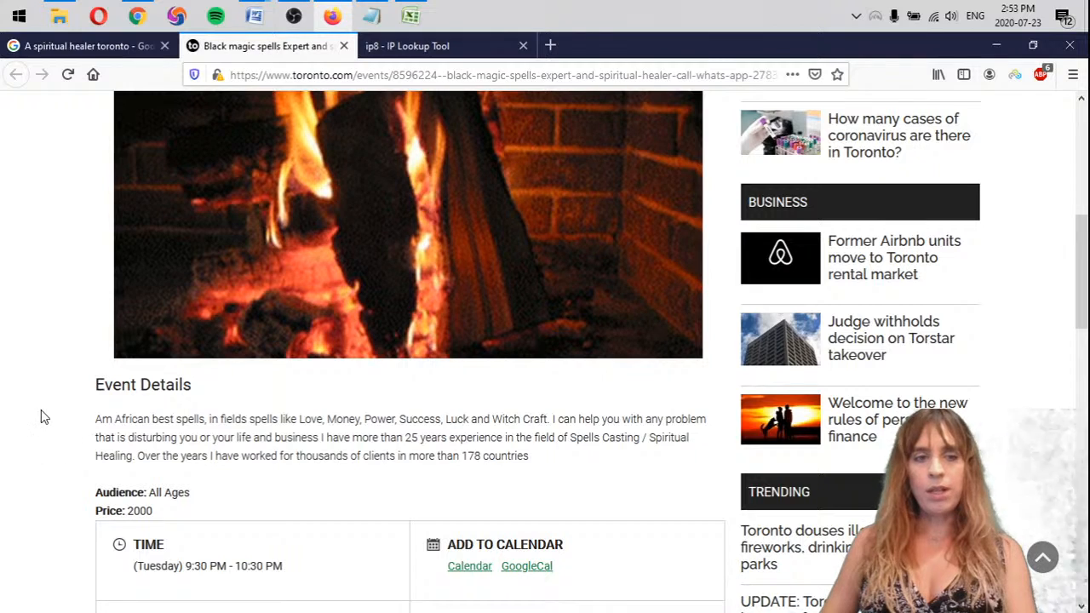
scroll(74, 426, "up", 5)
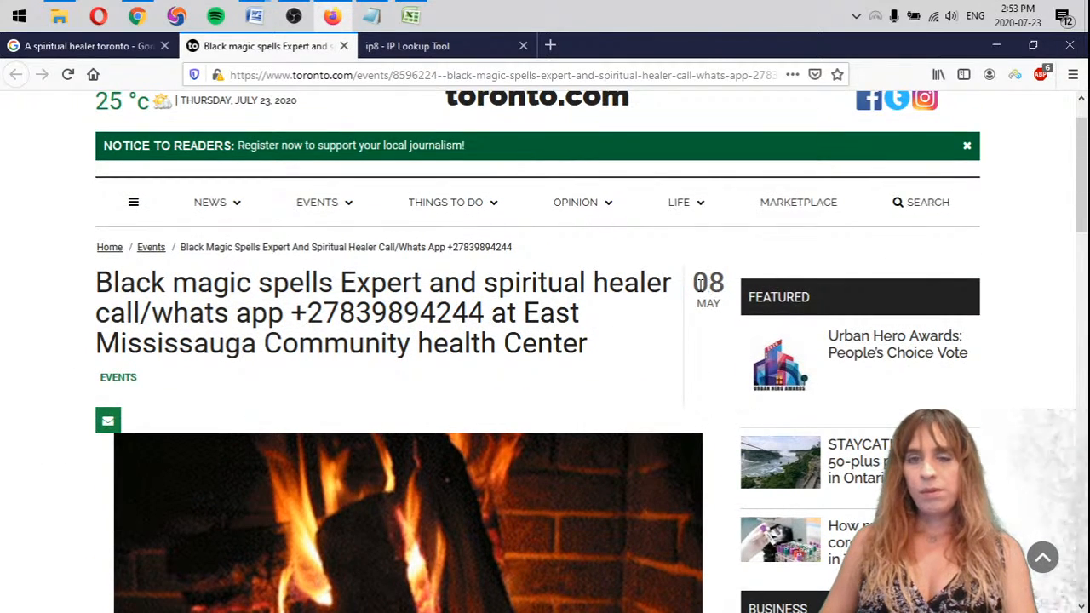
left_click_drag(698, 285, 722, 311)
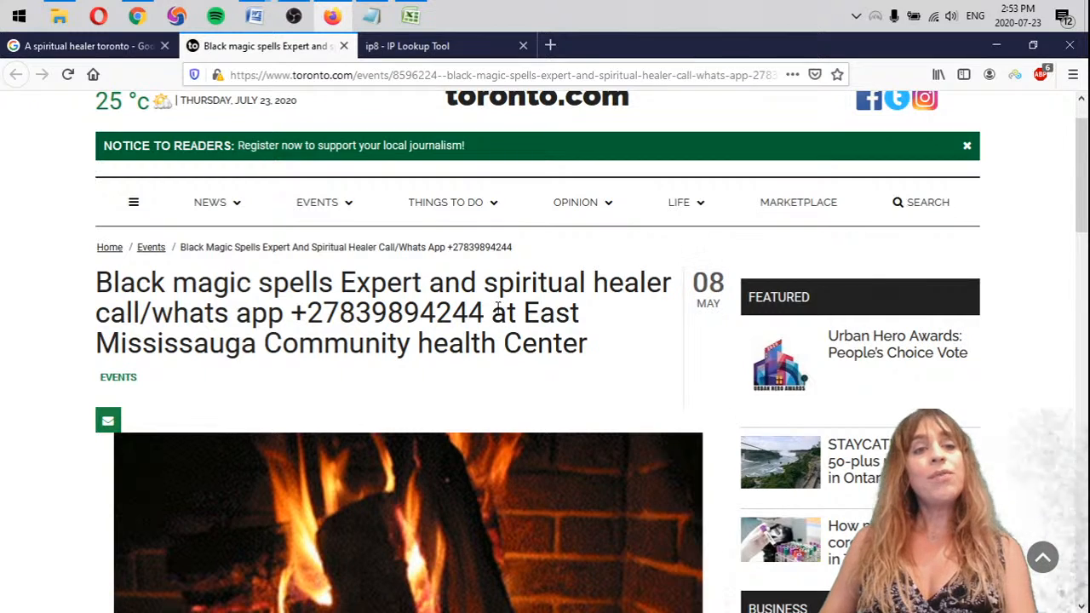
Return to the Google results and enter "toronto.com X" in the third bullet under "A spiritual healer" in Notepad
left_click(89, 46)
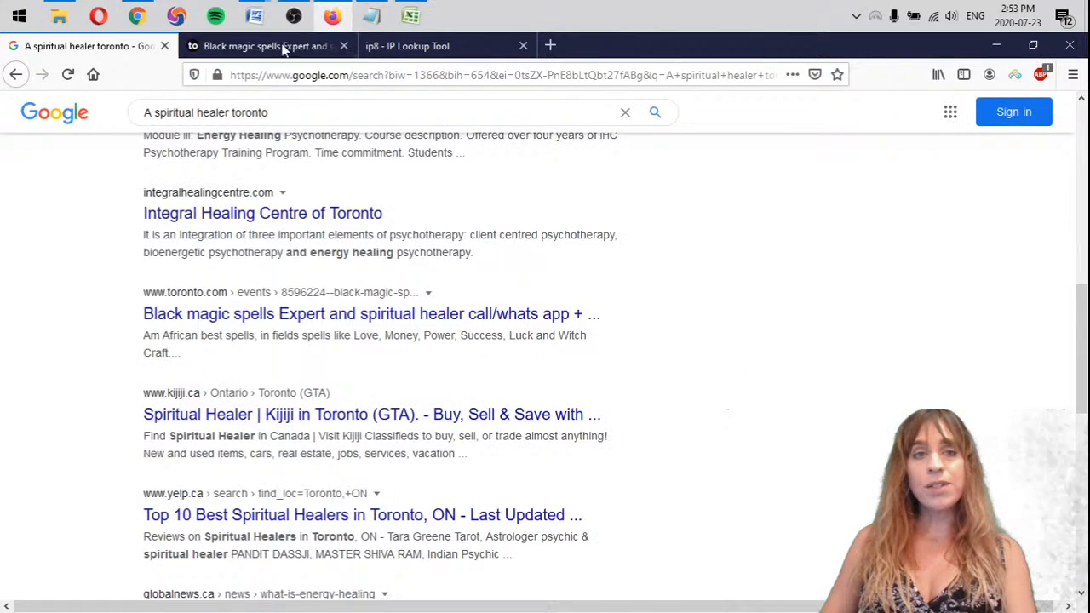
left_click(371, 16)
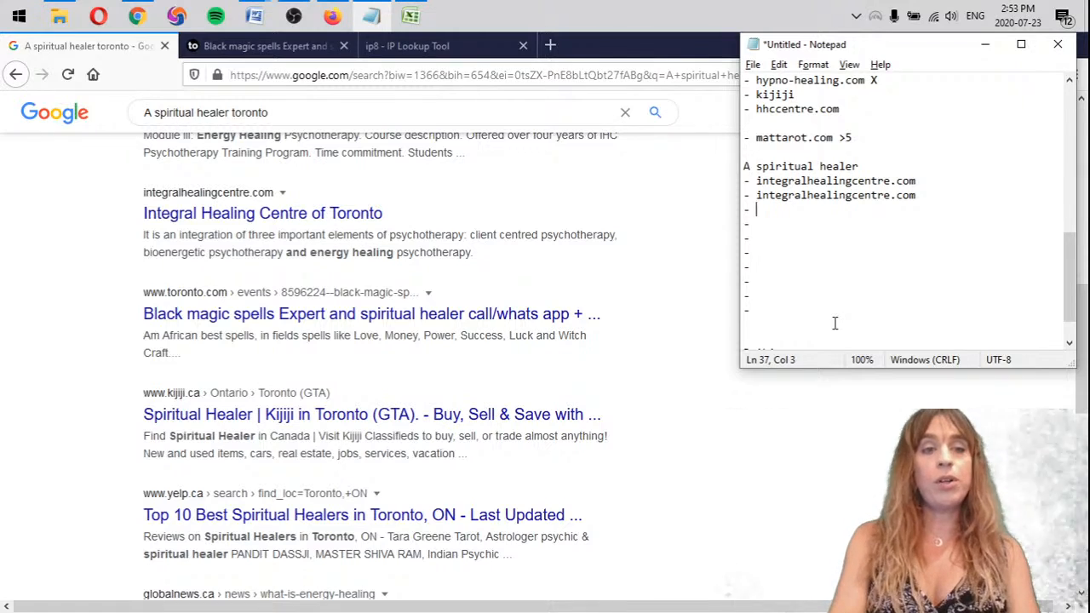
type("nto.com X")
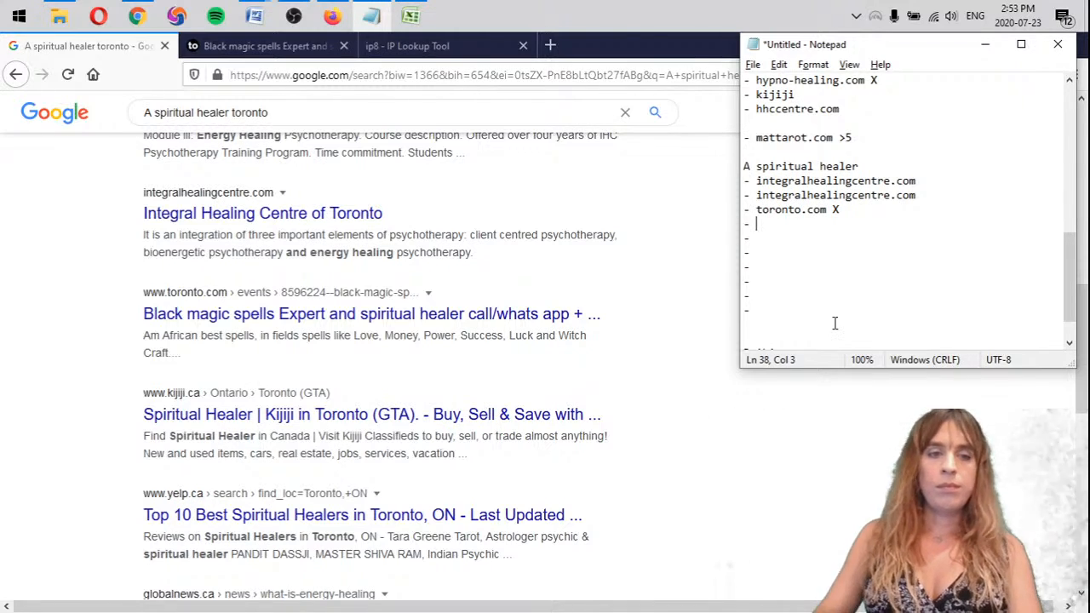
Enter "kijiji X", "yelp X", "globalnews.ca X" and "ctvnews.ca X" in the fourth to seventh bullets under "A spiritual healer" in Notepad
scroll(90, 333, "down", 2)
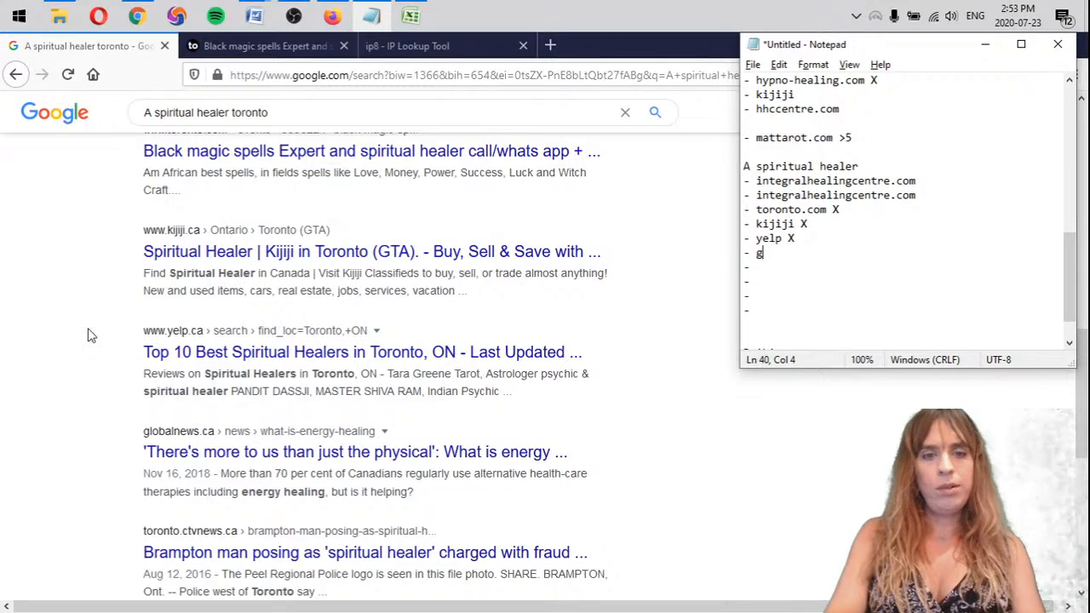
type("lnews.ca X")
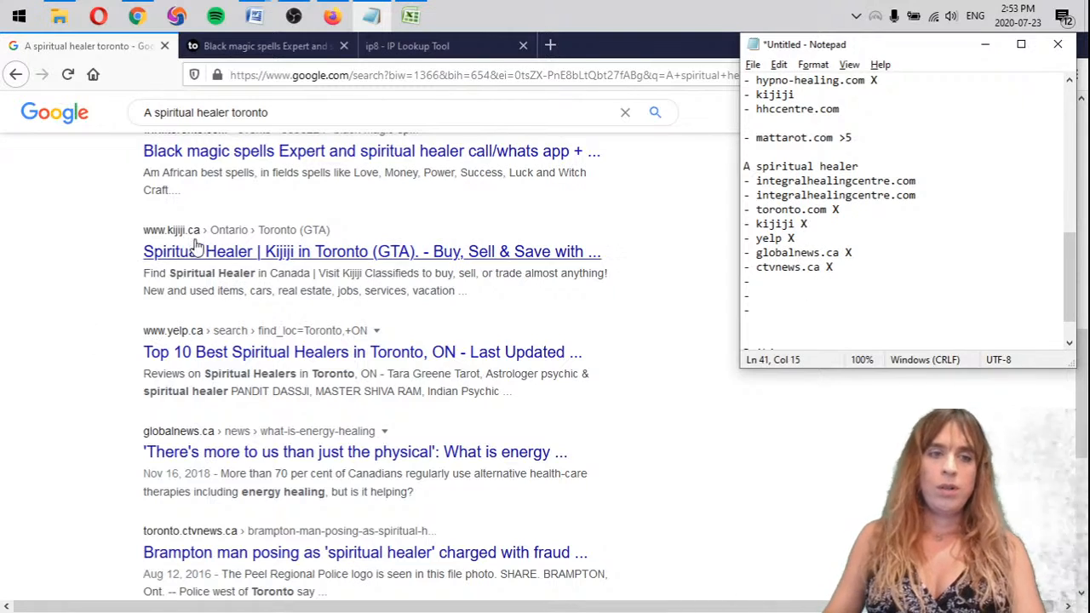
Open the energyintuitives.com and torontospiritualhealer.ca results in new browser tabs and review the energyintuitives.com page
scroll(34, 375, "down", 4)
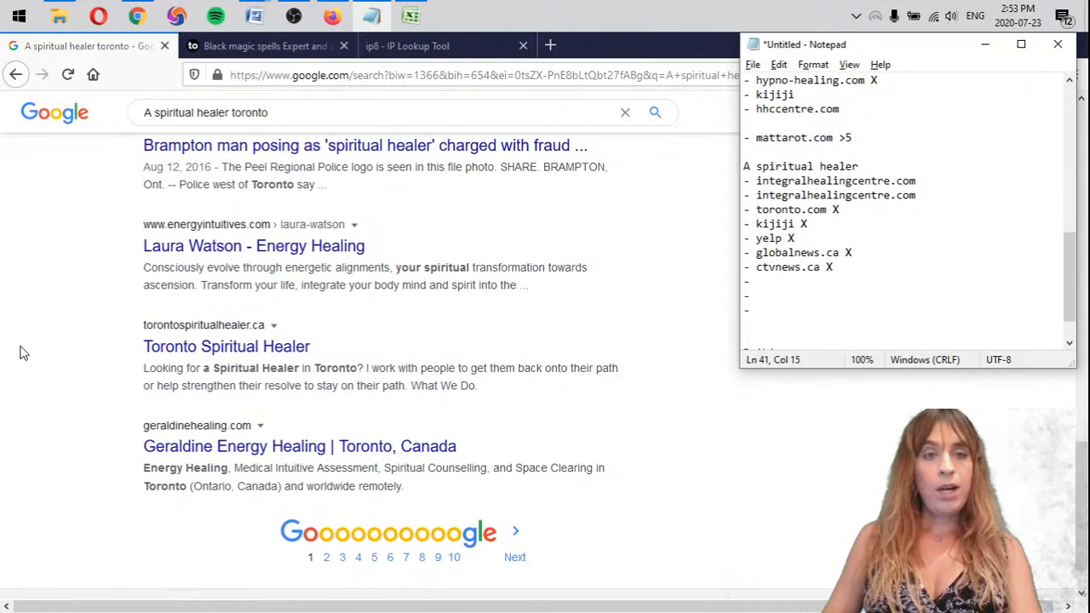
middle_click(249, 259)
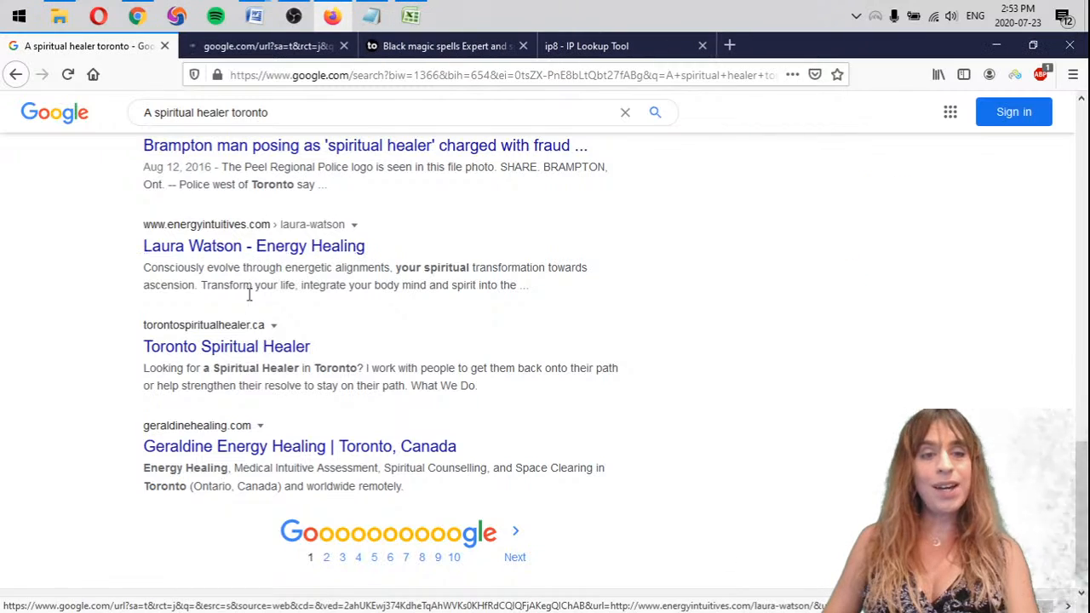
middle_click(256, 350)
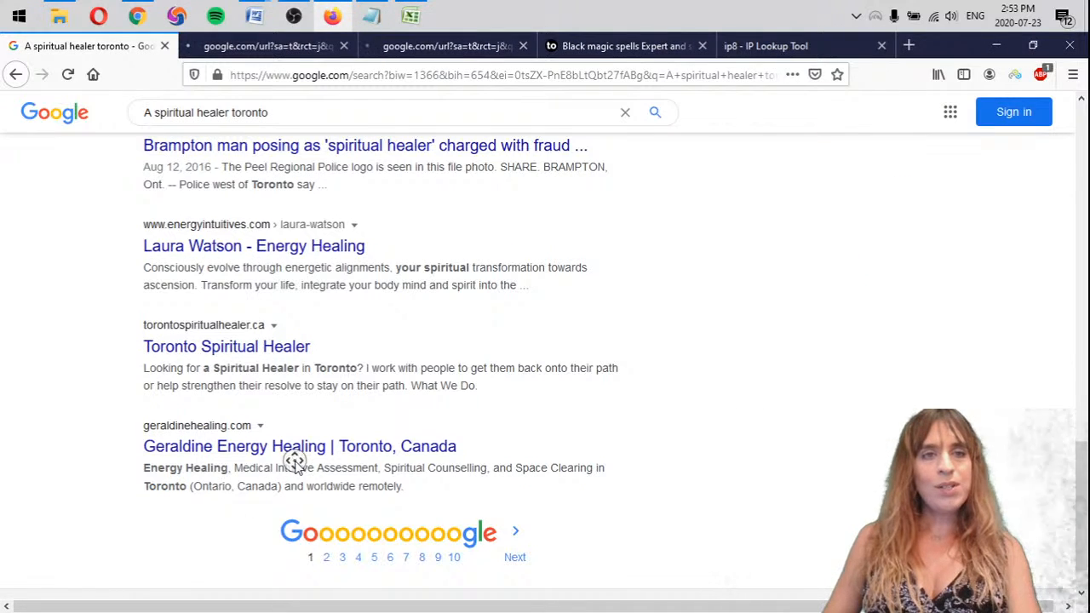
left_click(298, 46)
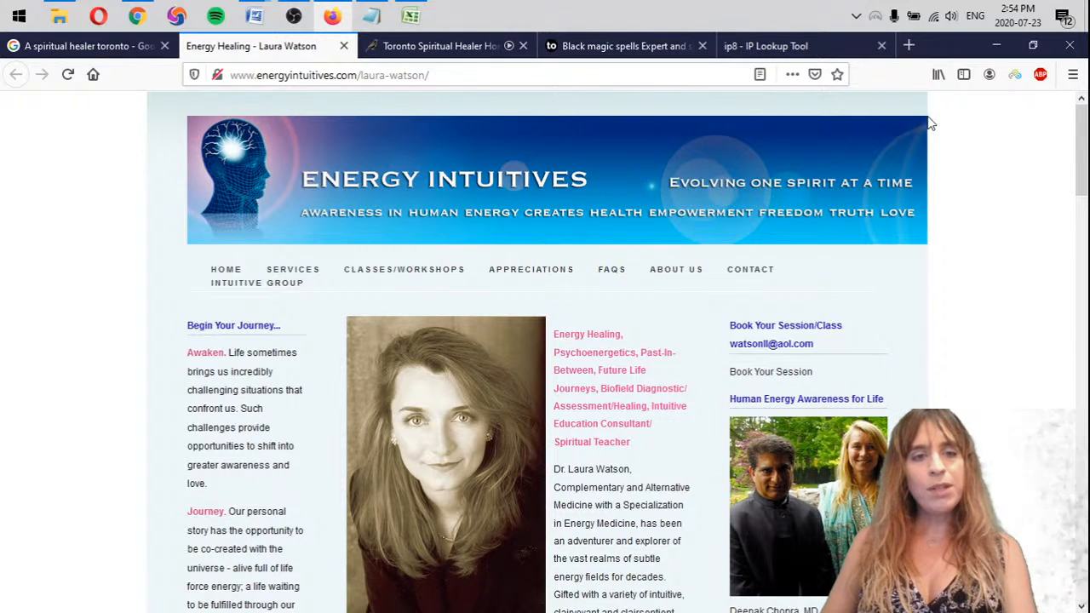
scroll(931, 123, "down", 5)
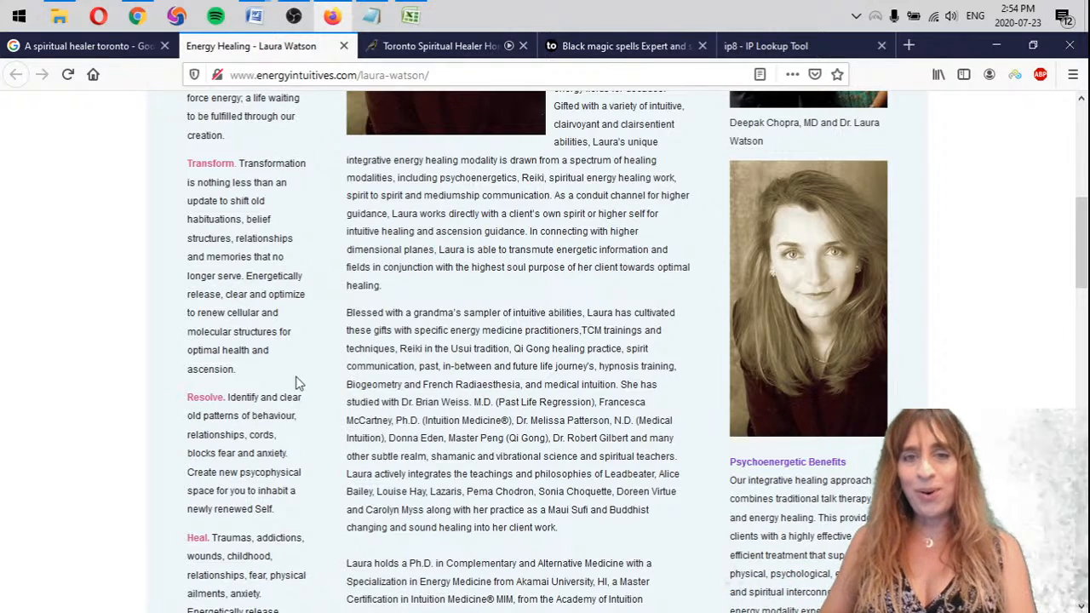
scroll(297, 382, "up", 5)
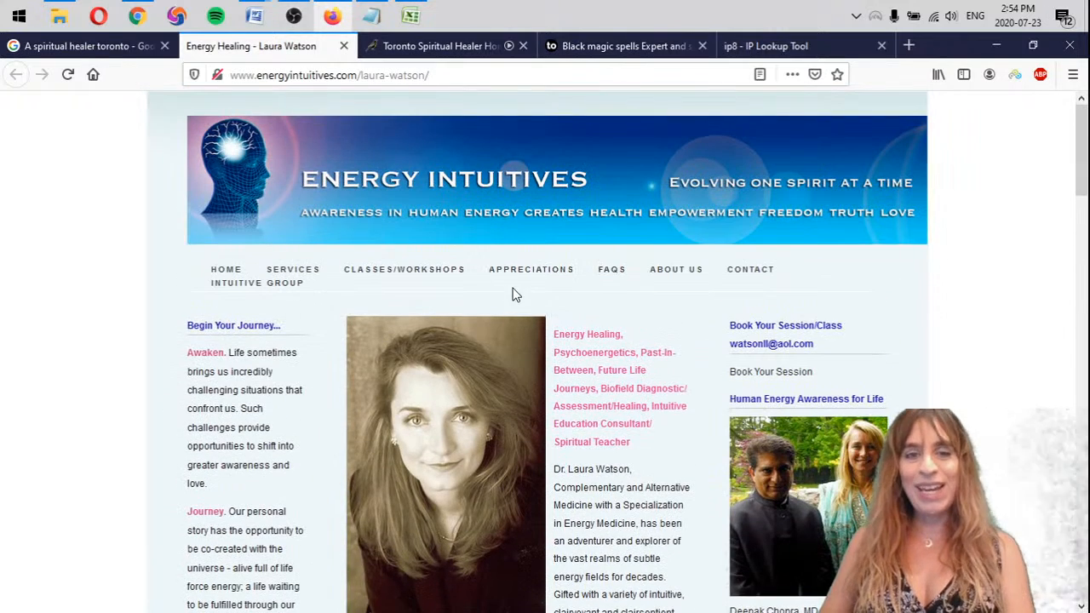
Copy the domain "energyintuitives.com" without its leading dot into the eighth "A spiritual healer" bullet in Notepad and close that site's browser tab
left_click(371, 16)
left_click(827, 286)
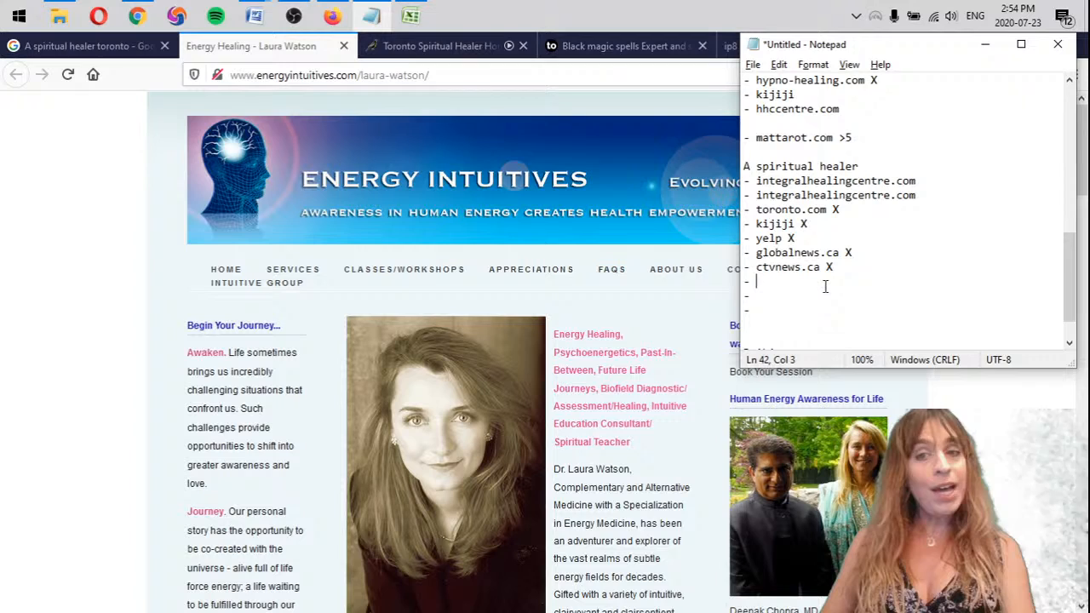
left_click(255, 75)
left_click_drag(256, 75, 369, 77)
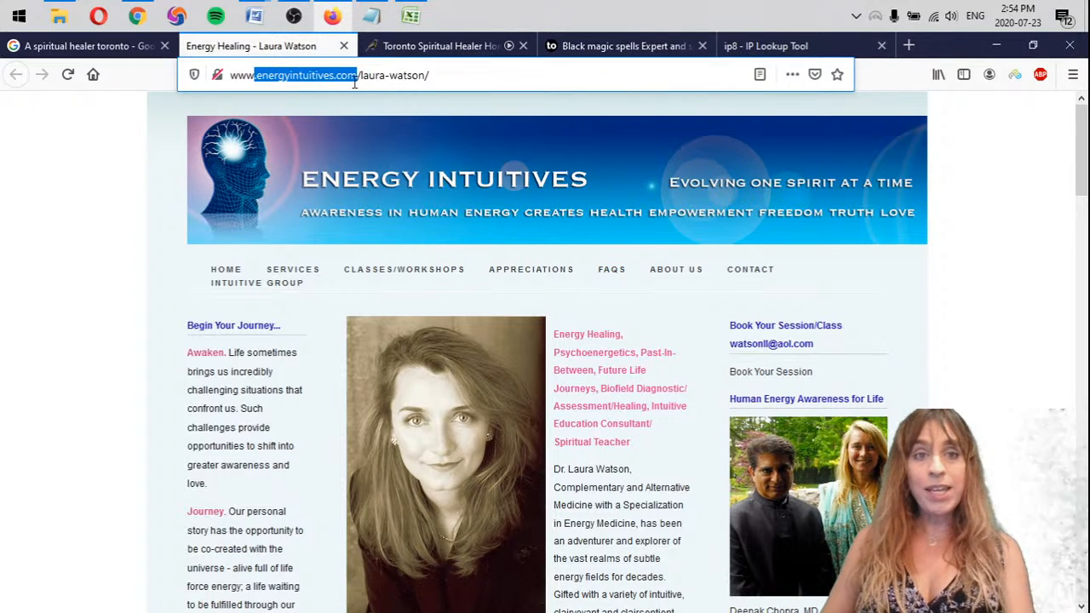
key("ctrl+c")
left_click(370, 16)
key("ctrl+v")
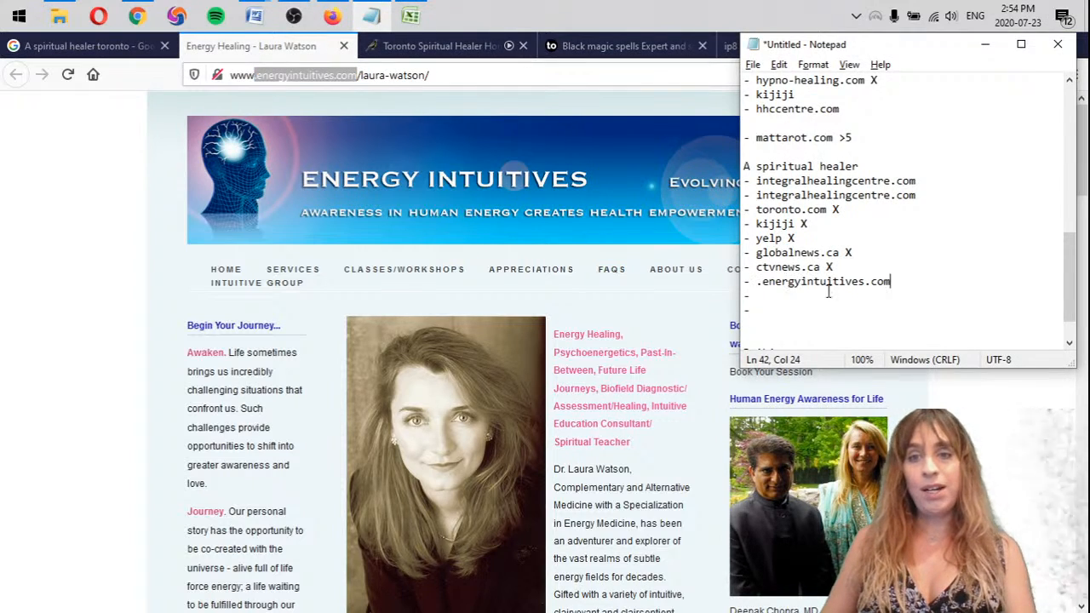
left_click(761, 285)
key("BackSpace")
left_click(766, 291)
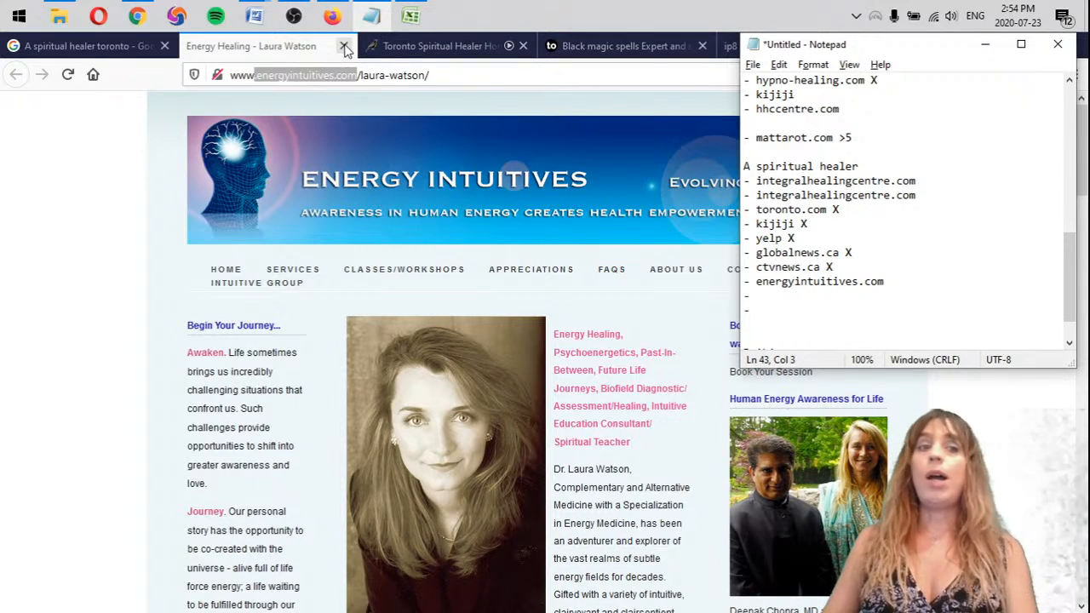
left_click(273, 57)
left_click(302, 78)
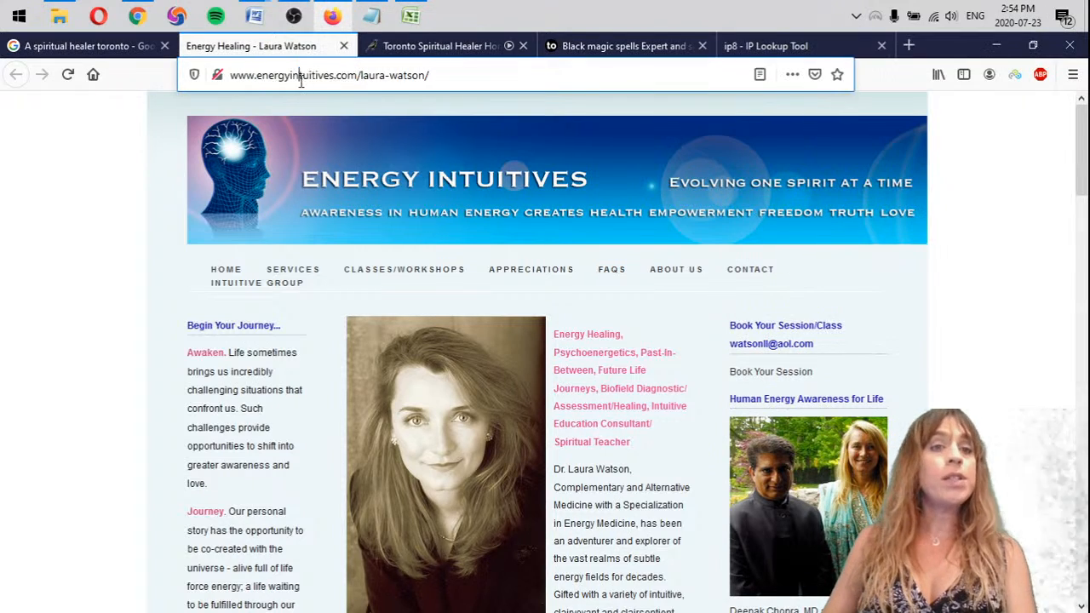
left_click(345, 46)
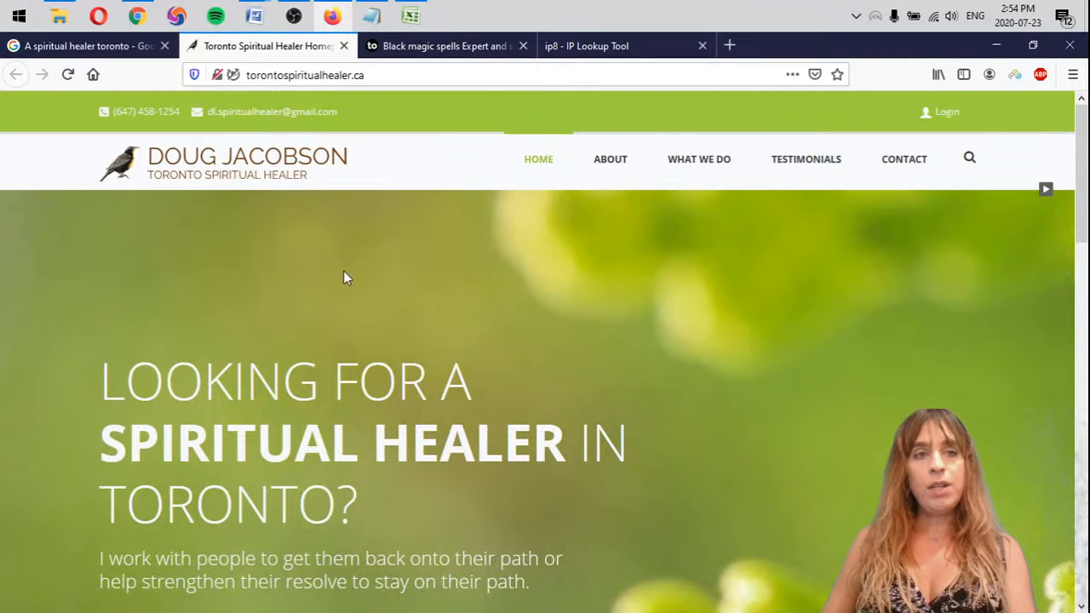
Examine the torontospiritualhealer.ca homepage down to its footer, including the copyright year and location
scroll(430, 426, "down", 10)
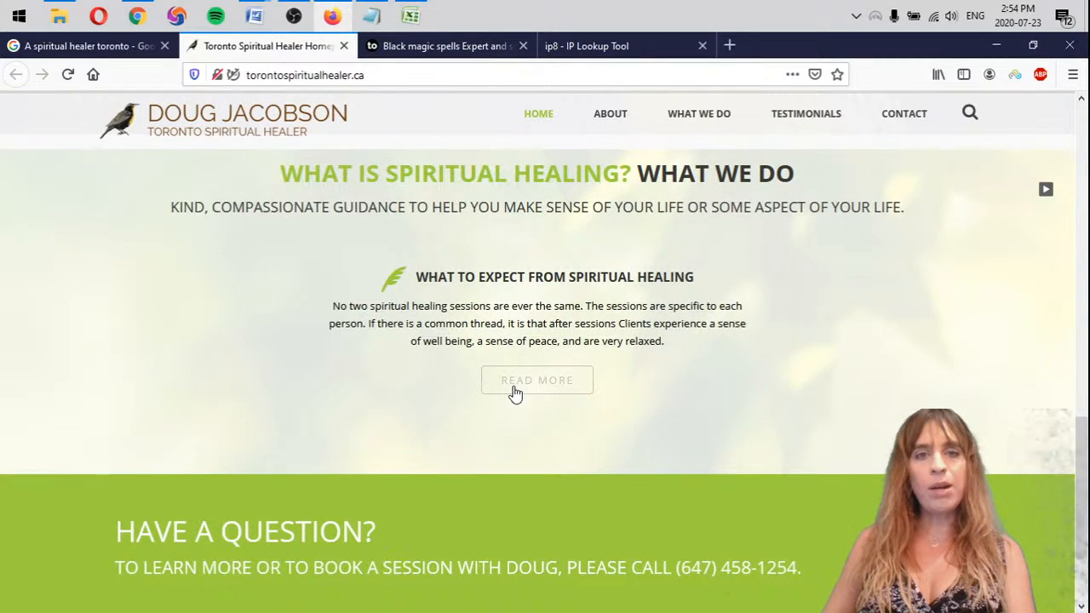
scroll(514, 392, "down", 3)
scroll(544, 534, "up", 2)
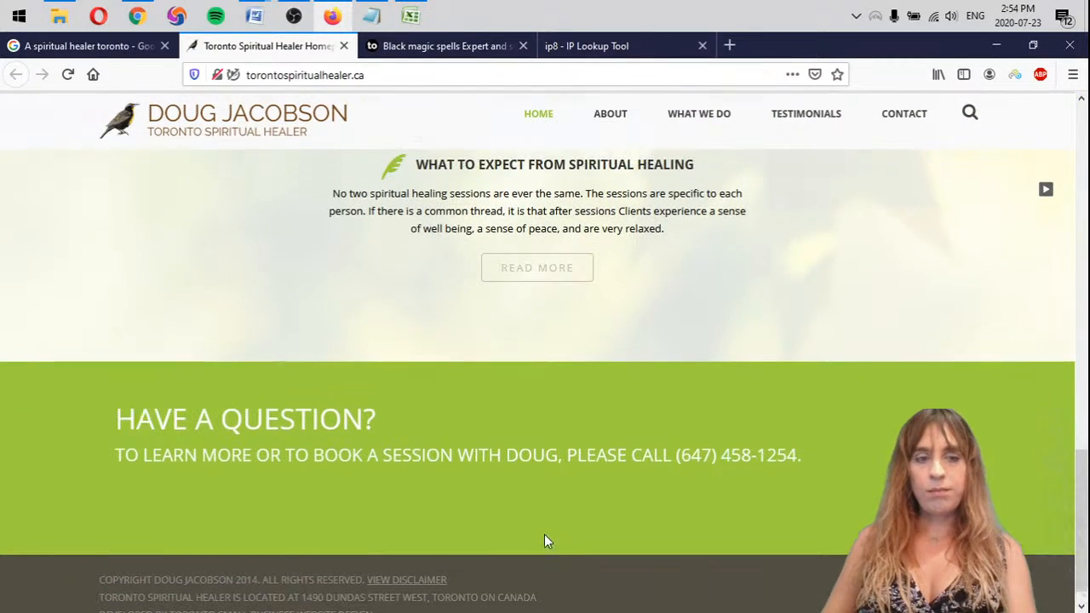
scroll(546, 545, "down", 2)
double_click(255, 552)
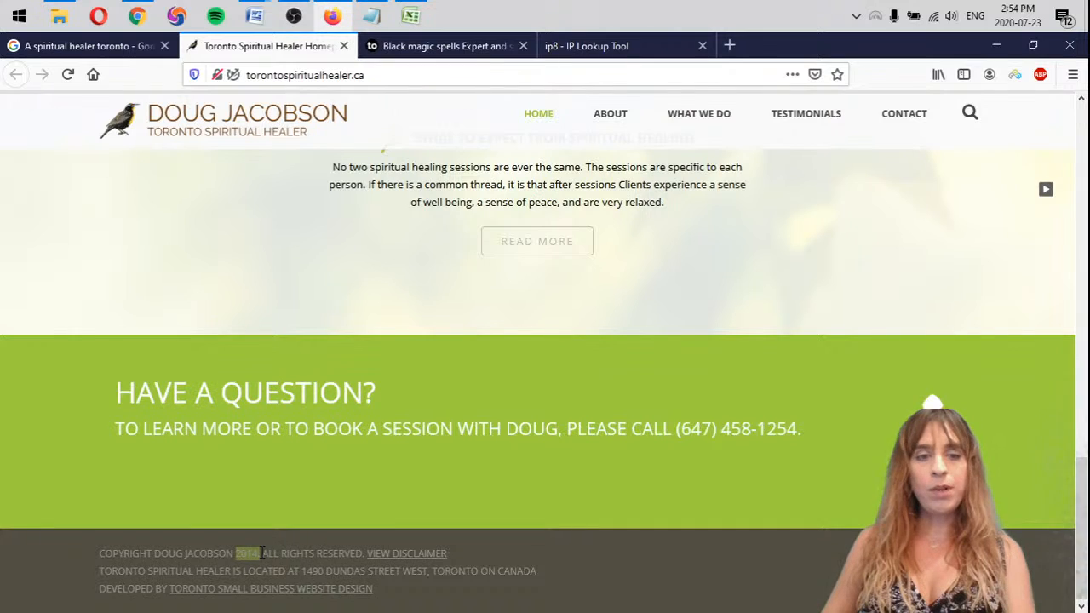
scroll(497, 474, "up", 15)
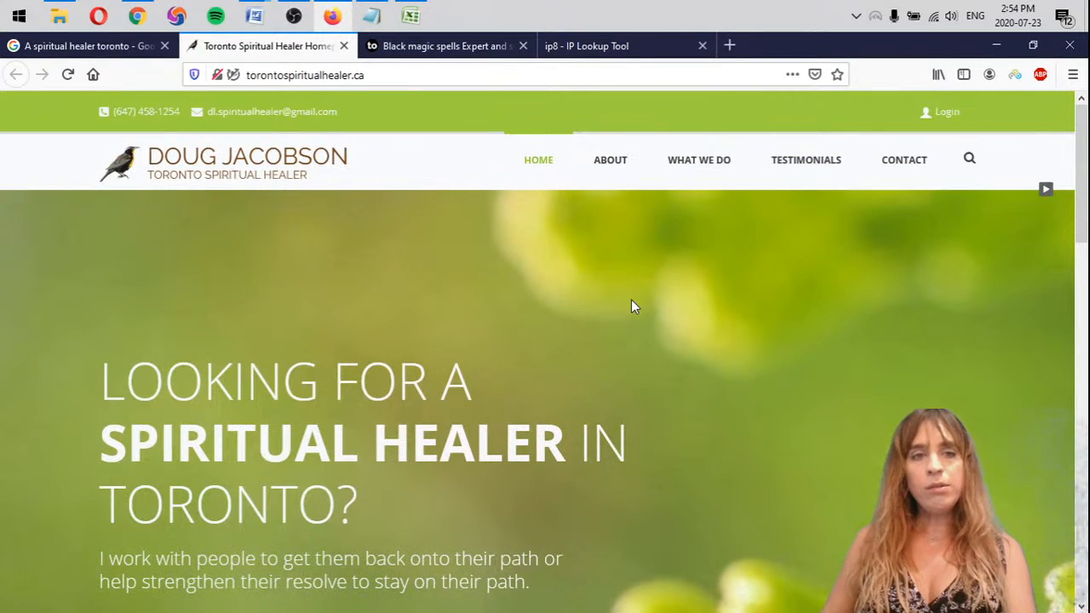
Return to the Google results and enter "torontospiritualhealer.ca" in the ninth bullet under "A spiritual healer" in Notepad
left_click(96, 44)
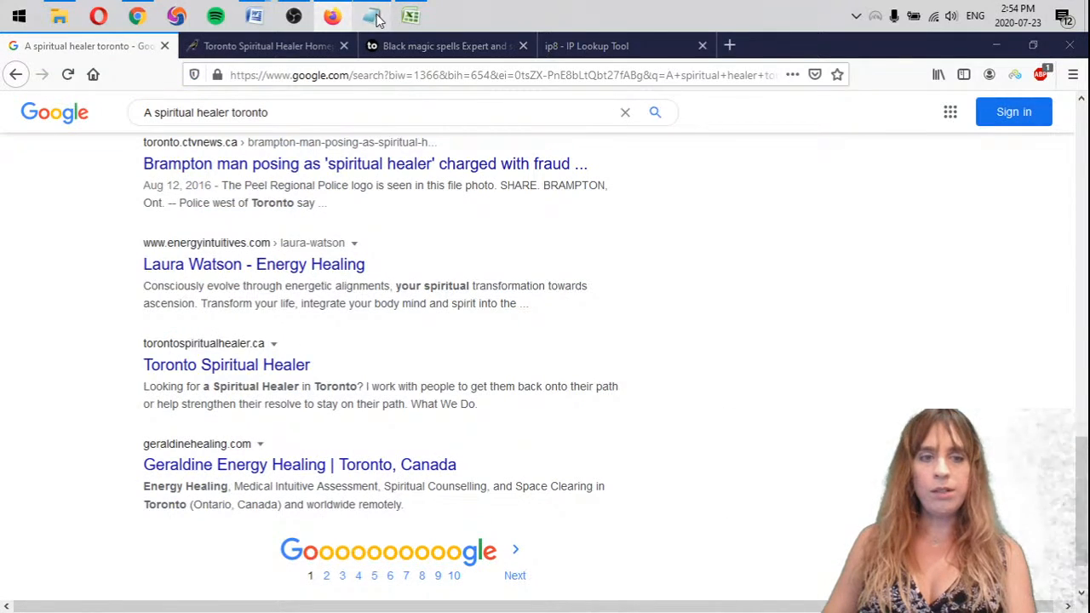
left_click(370, 16)
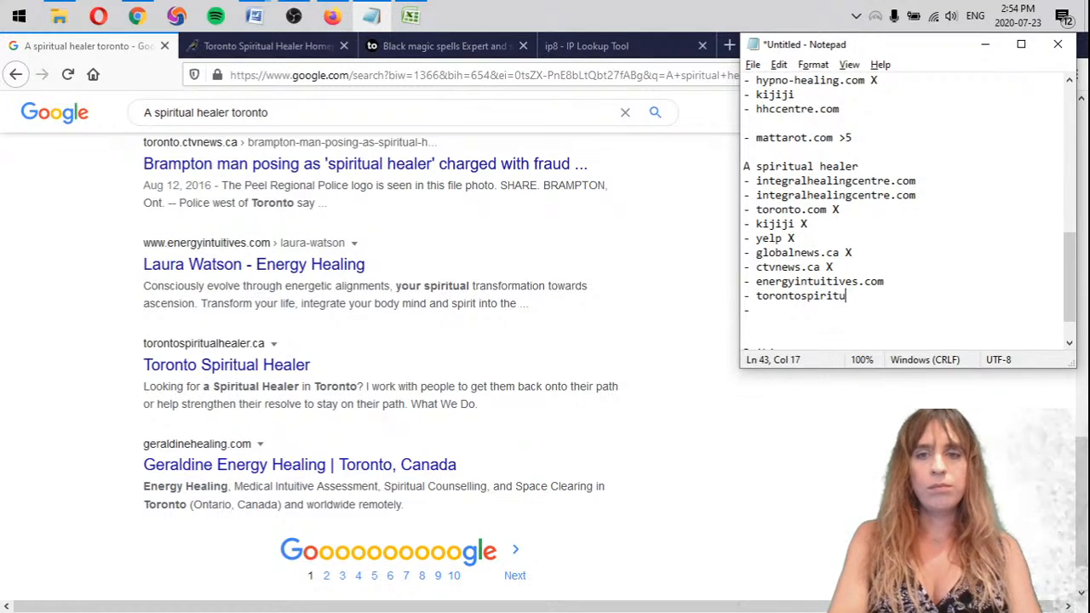
left_click(867, 312)
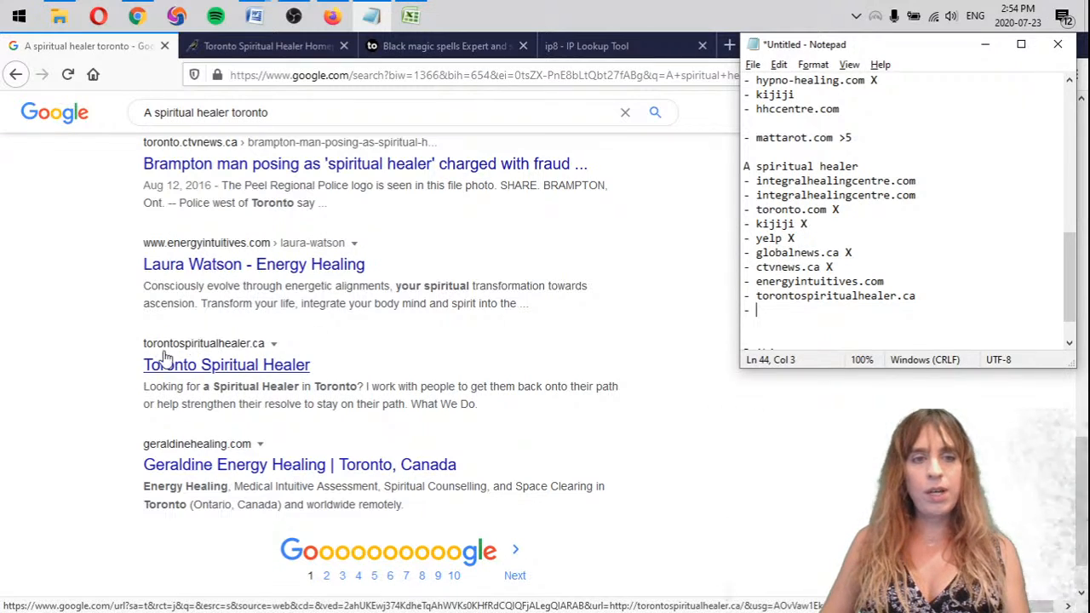
Open the geraldinehealing.com result, close the torontospiritualhealer.ca and toronto.com tabs, and review the Geraldine Energy Healing homepage
left_click(353, 464)
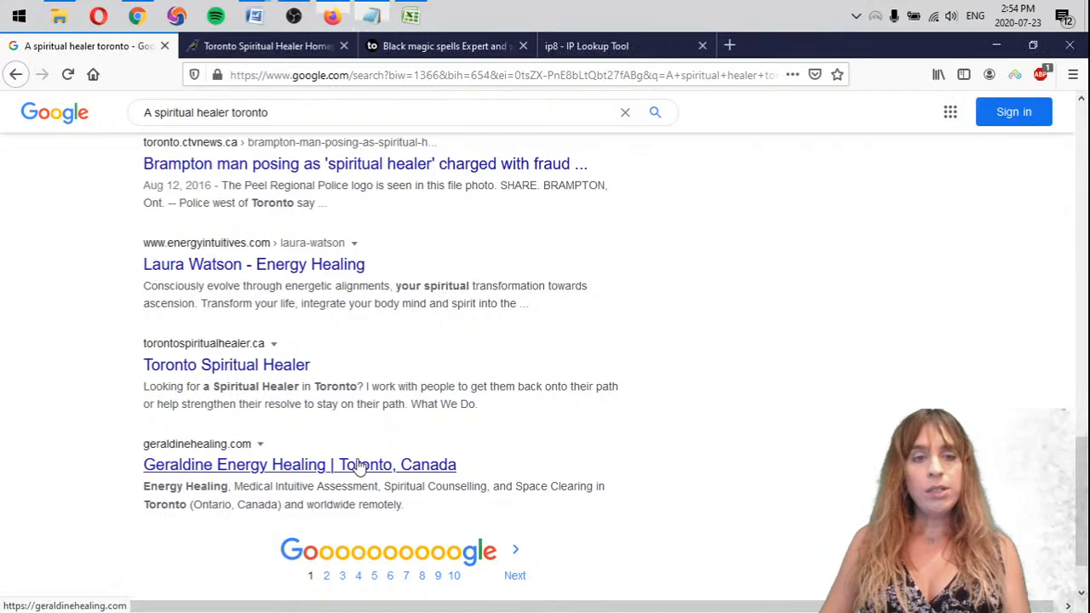
left_click(345, 46)
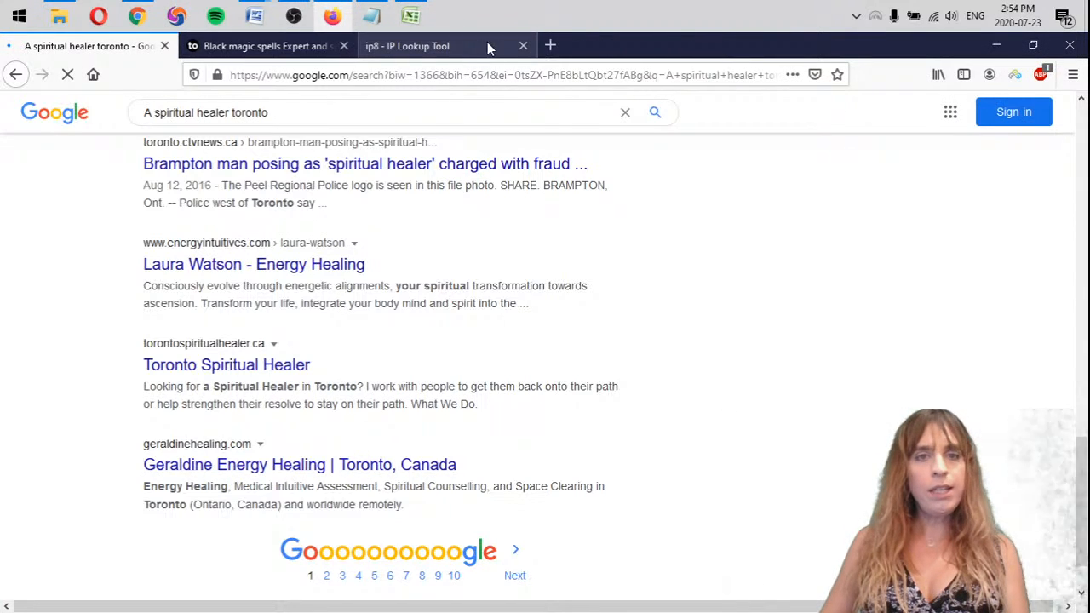
left_click(344, 46)
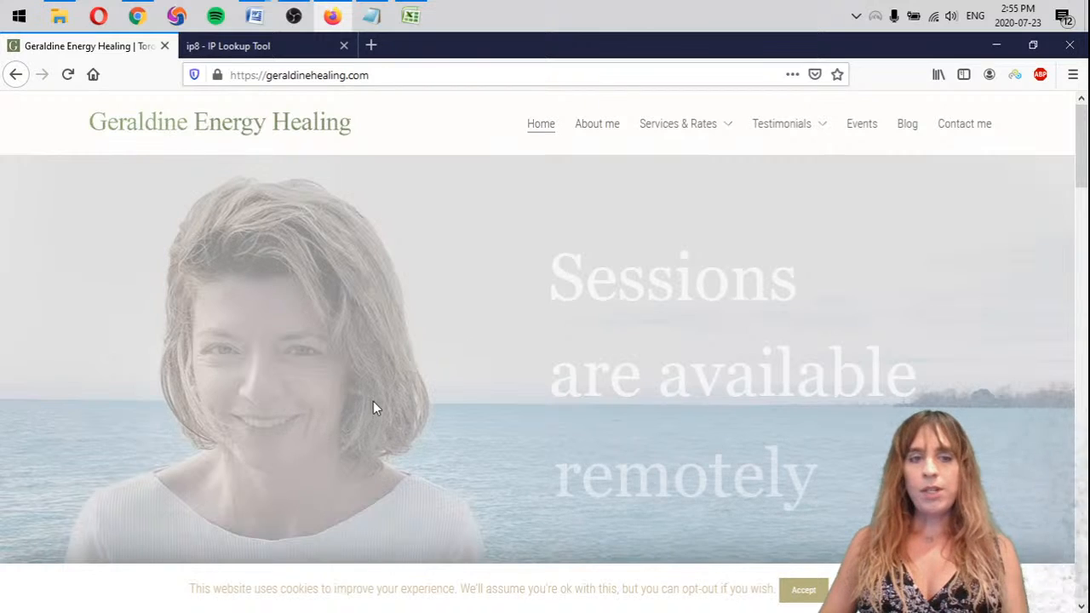
scroll(454, 362, "down", 1)
scroll(454, 362, "down", 6)
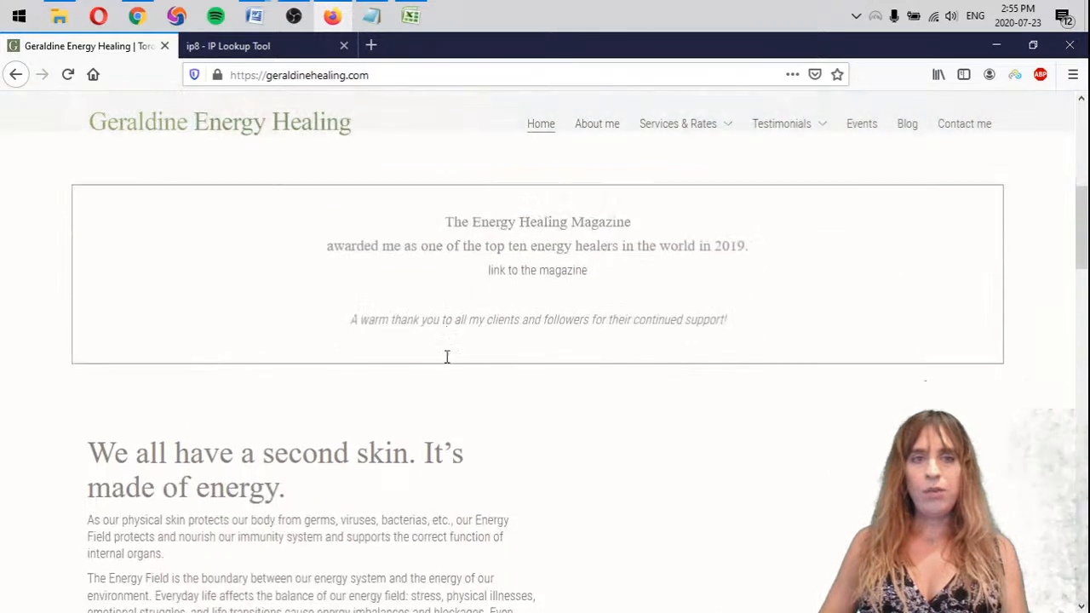
scroll(451, 373, "up", 3)
scroll(451, 373, "up", 1)
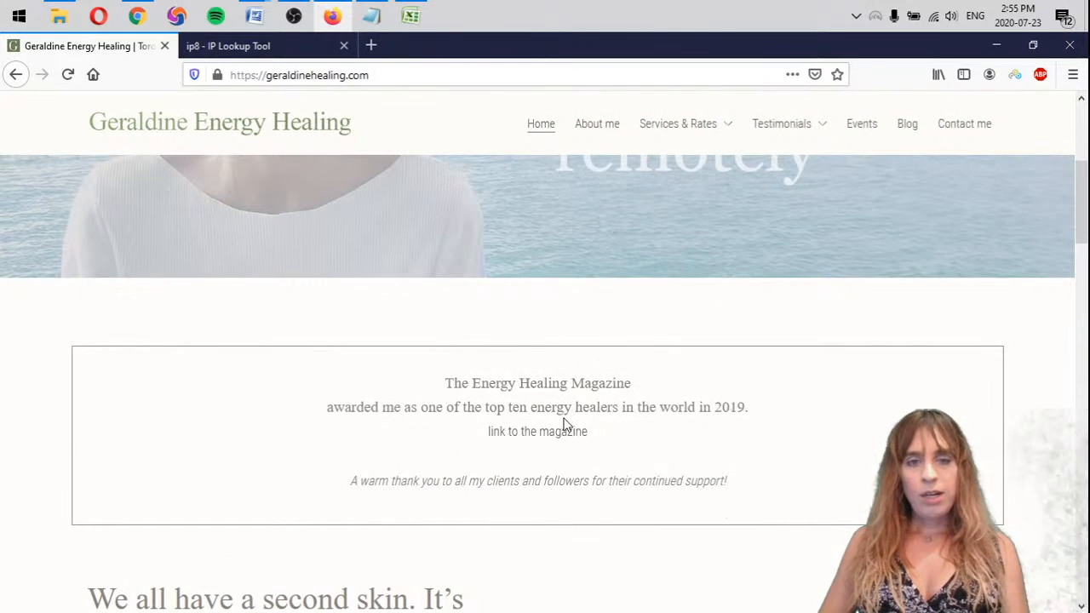
scroll(558, 419, "up", 5)
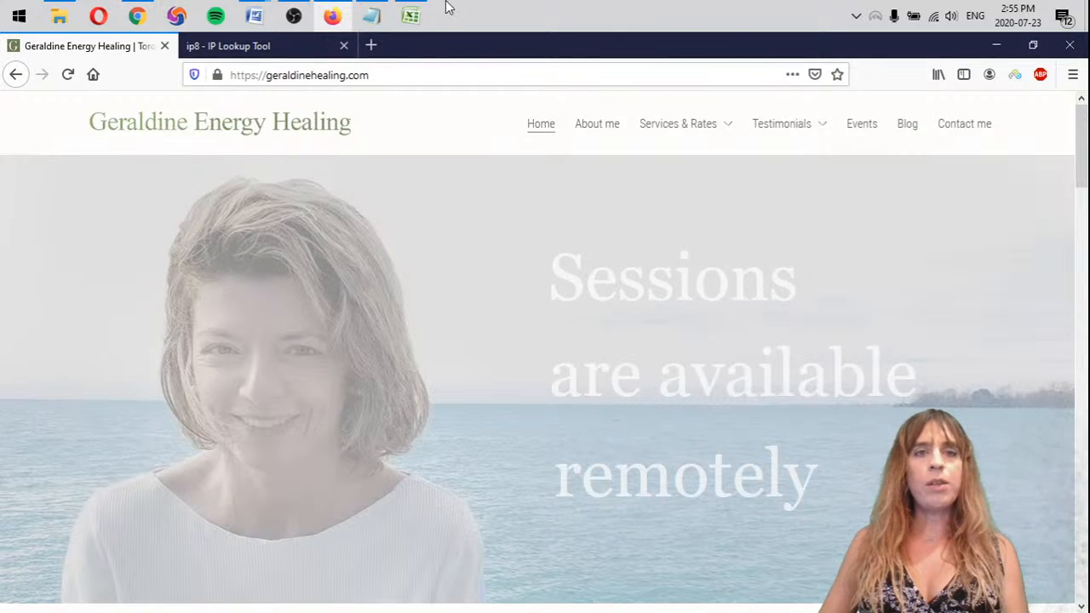
Enter "geraldinehealing.com" in the tenth bullet under "A spiritual healer" in Notepad
left_click(371, 15)
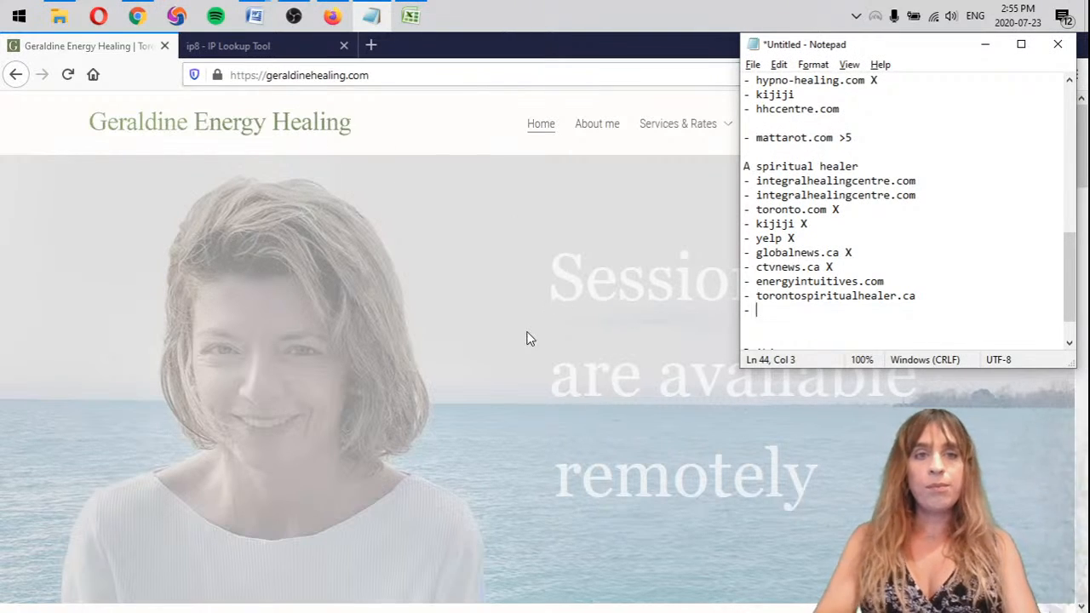
type("geraldine")
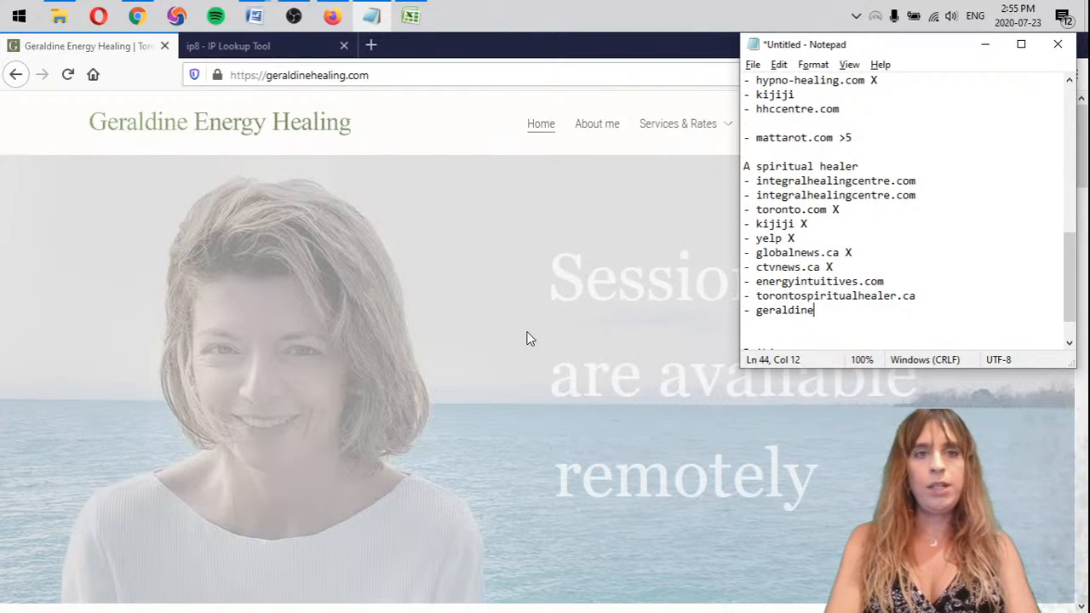
type("healing.com")
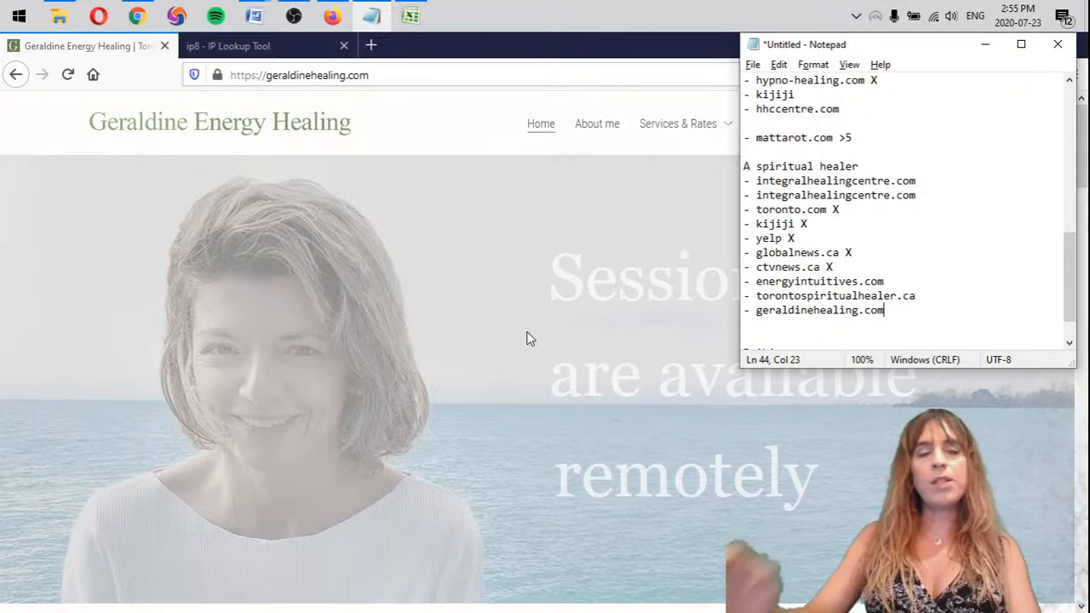
Return to the "A spiritual healer toronto" Google results and examine the organic listings on page 2 for relevant competitor sites
left_click(16, 77)
left_click(16, 77)
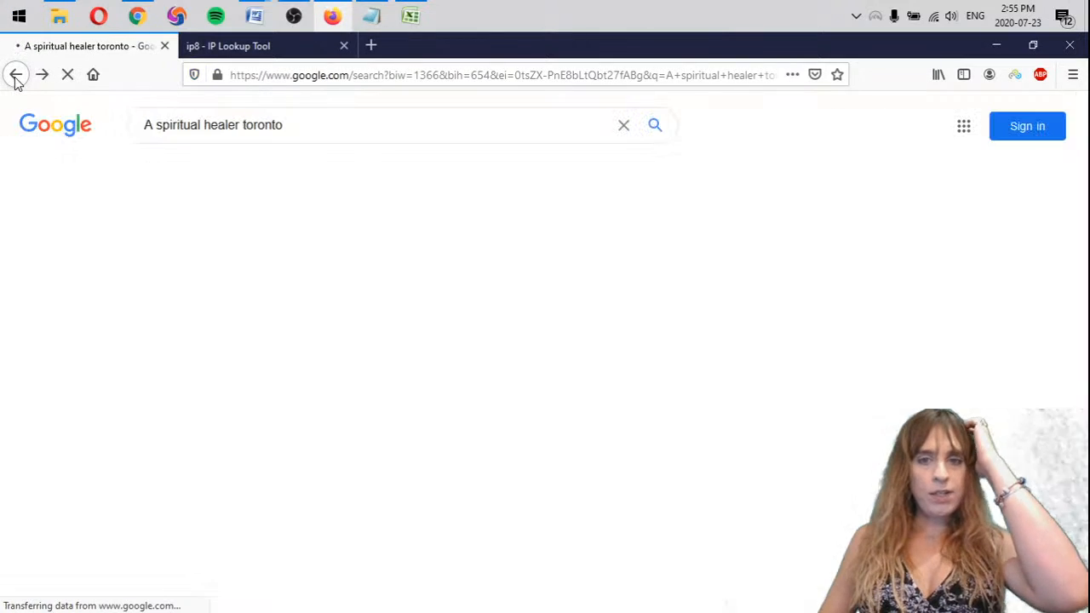
scroll(681, 320, "down", 5)
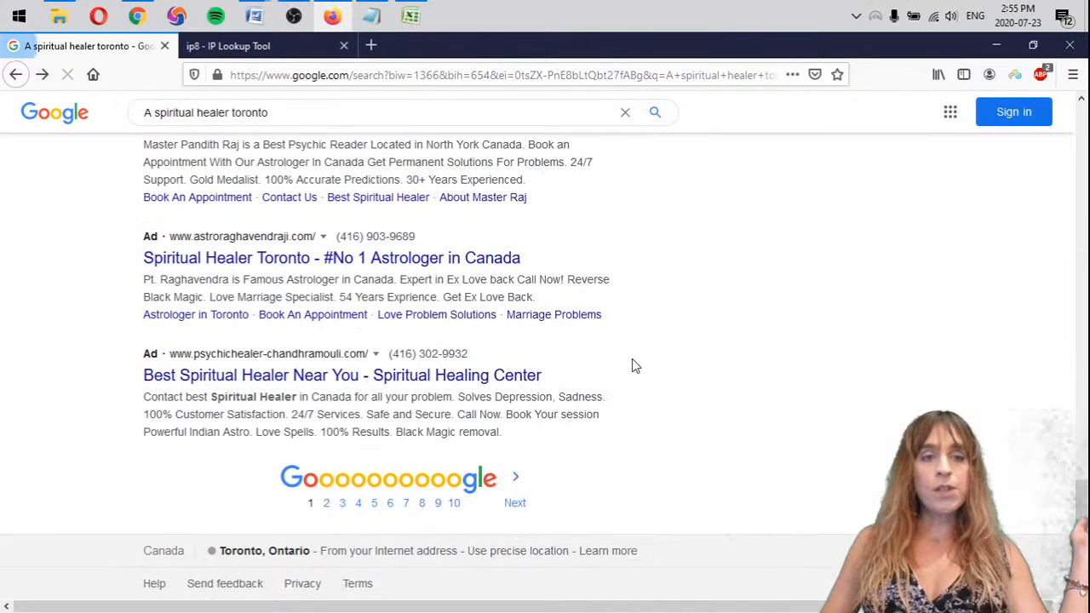
left_click(516, 486)
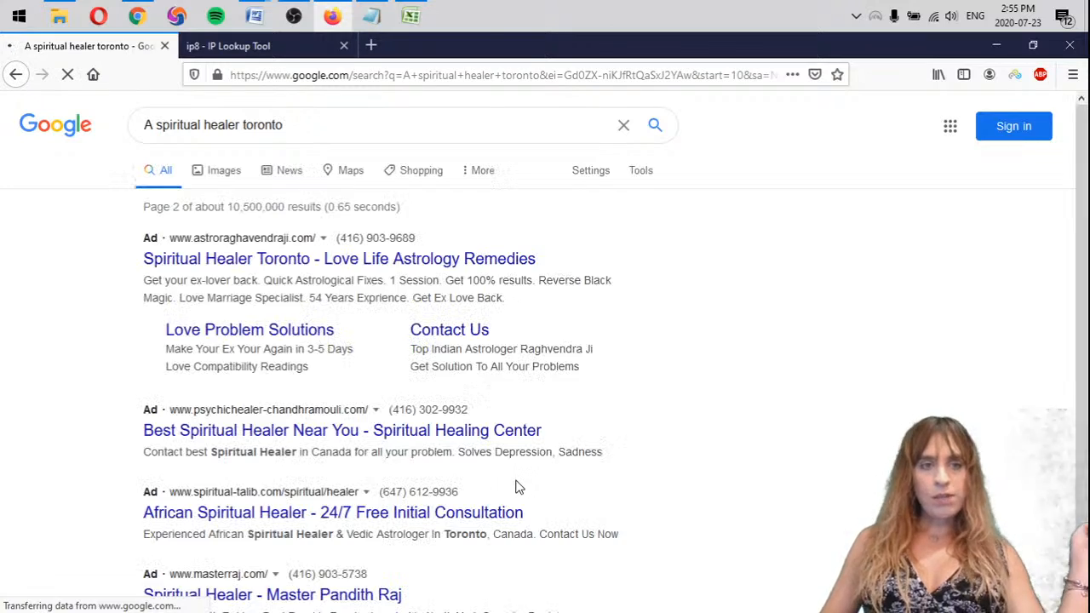
scroll(384, 431, "down", 3)
scroll(102, 351, "down", 5)
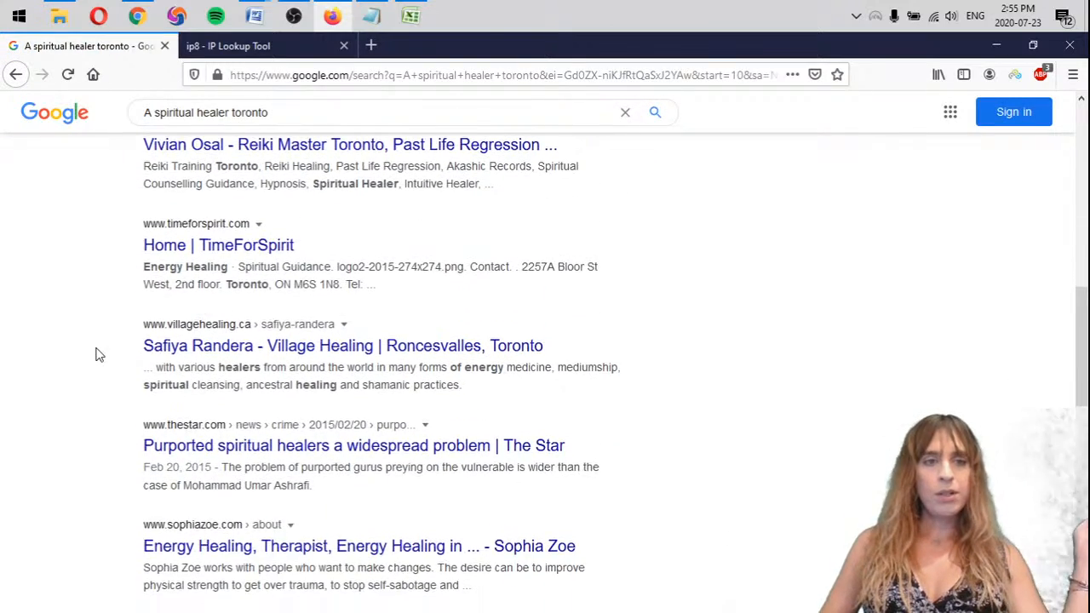
scroll(97, 355, "up", 3)
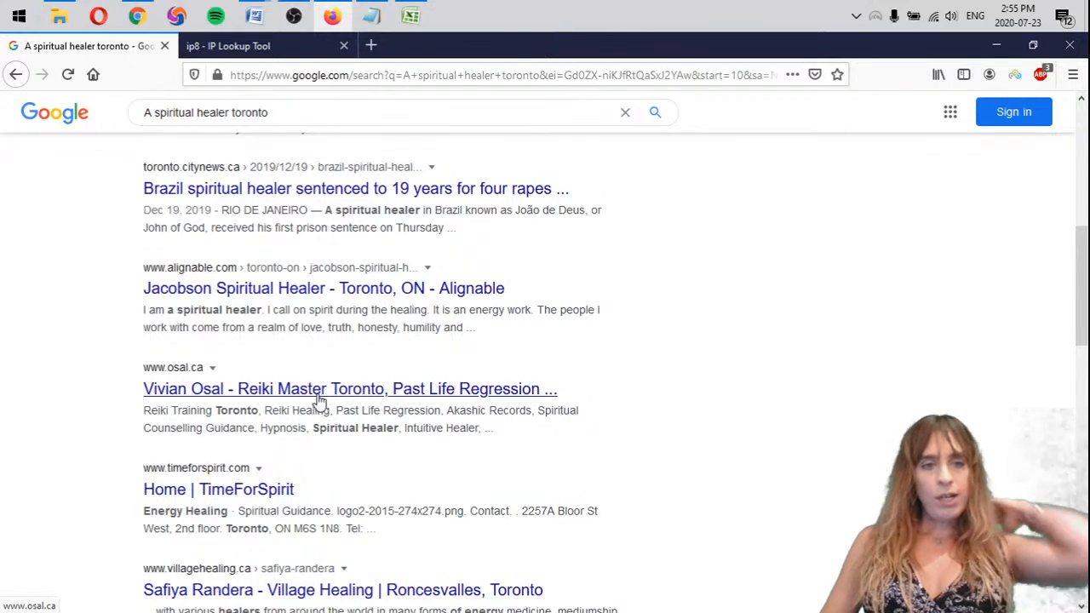
scroll(107, 388, "up", 1)
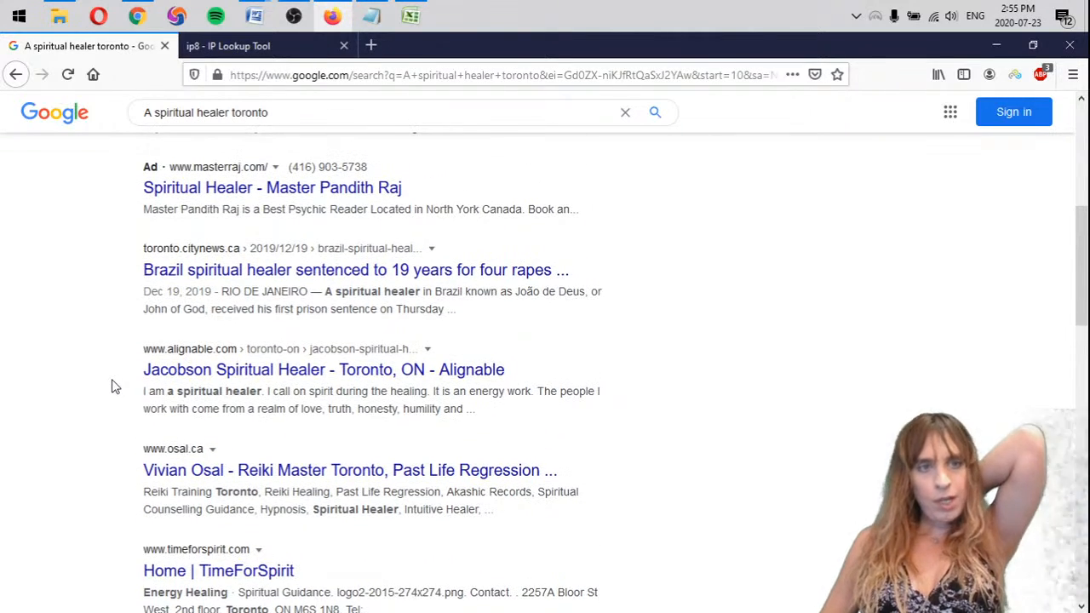
Add a separate bullet reading "osal.ca (pg 2 spot 3)" below the "A spiritual healer" list in Notepad
left_click(372, 22)
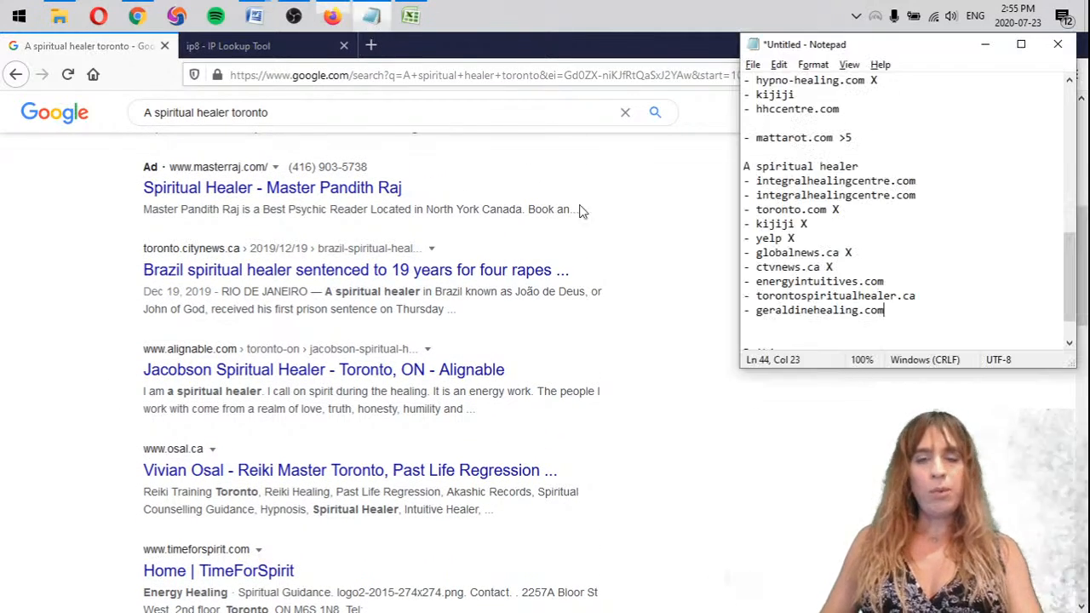
key("Return")
key("Return")
type("- ")
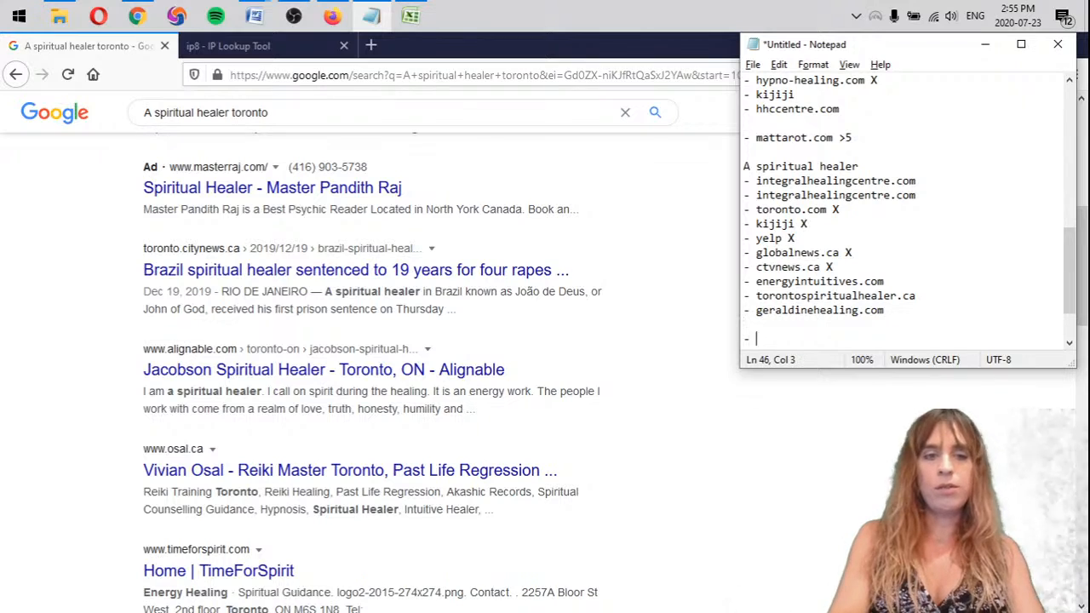
type("osal.ca (pg 2 spot 3")
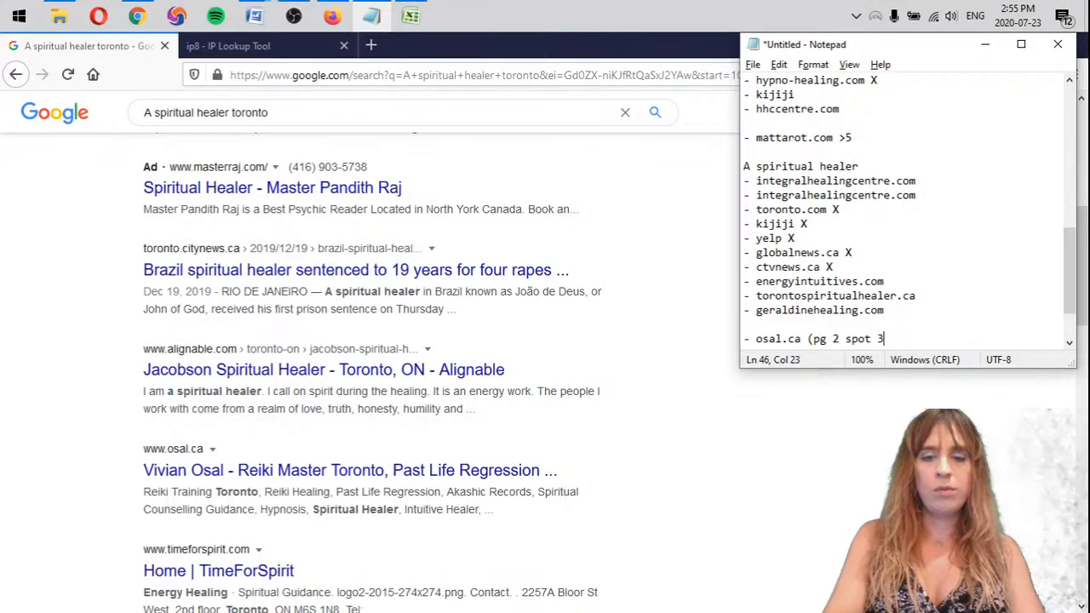
Back in Firefox, check the remaining organic listings on page 2 of the Google results for the client's site
left_click(108, 333)
scroll(104, 333, "down", 5)
scroll(103, 333, "down", 5)
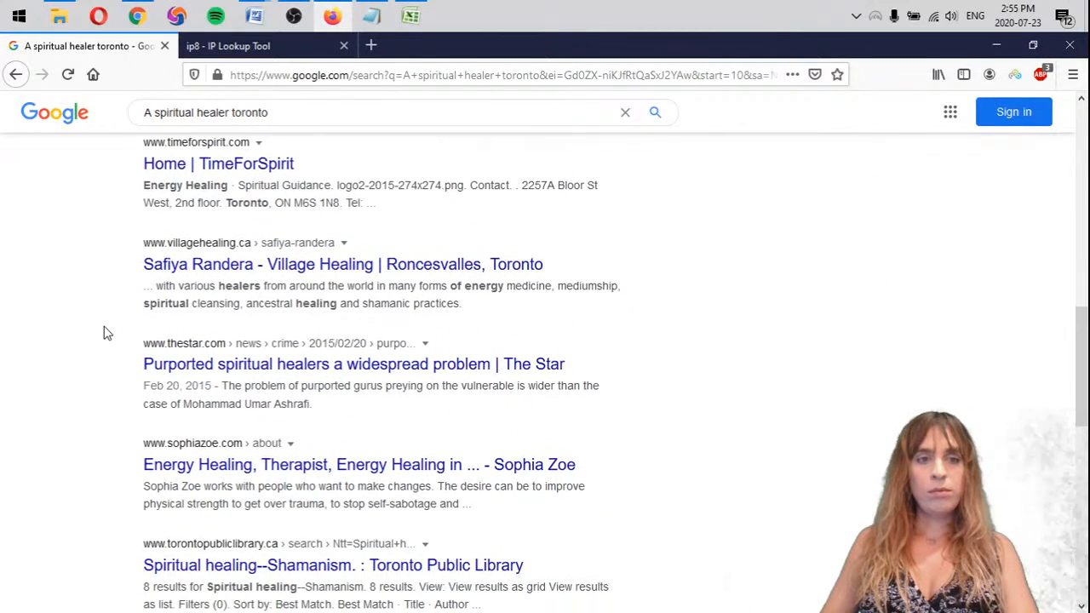
scroll(104, 333, "down", 1)
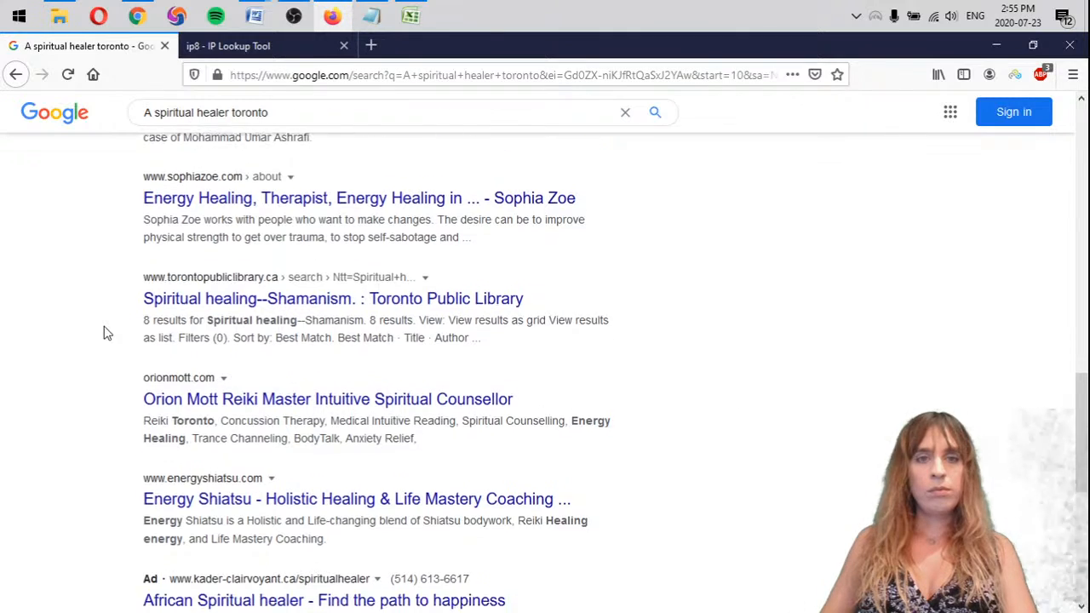
scroll(104, 333, "up", 1)
scroll(104, 333, "up", 1)
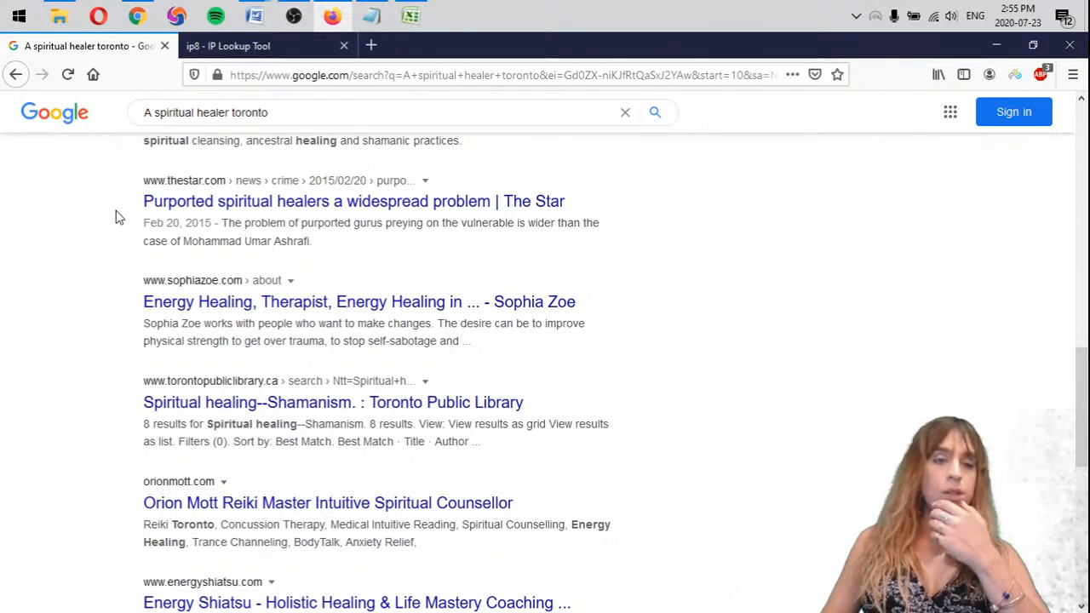
scroll(128, 205, "down", 3)
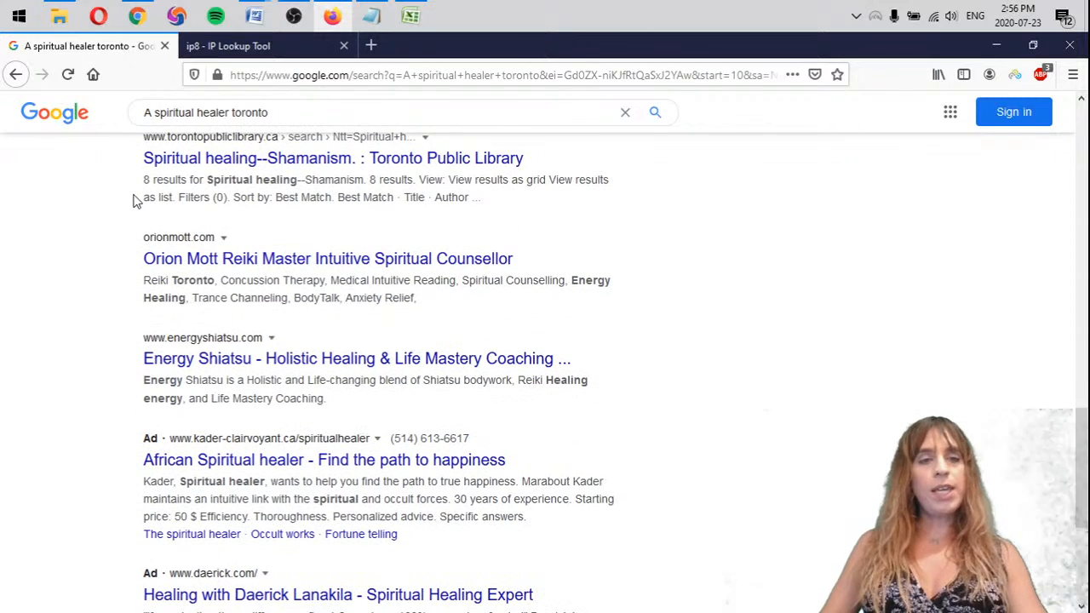
scroll(34, 289, "down", 3)
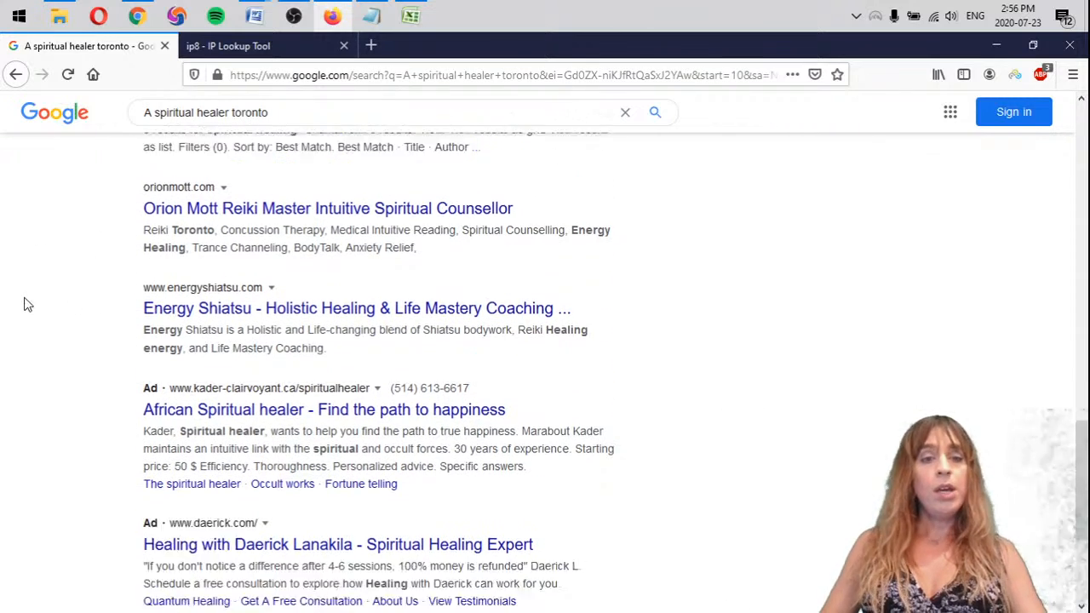
Open page 3 of the Google results and check its listings for the client's site
left_click(531, 509)
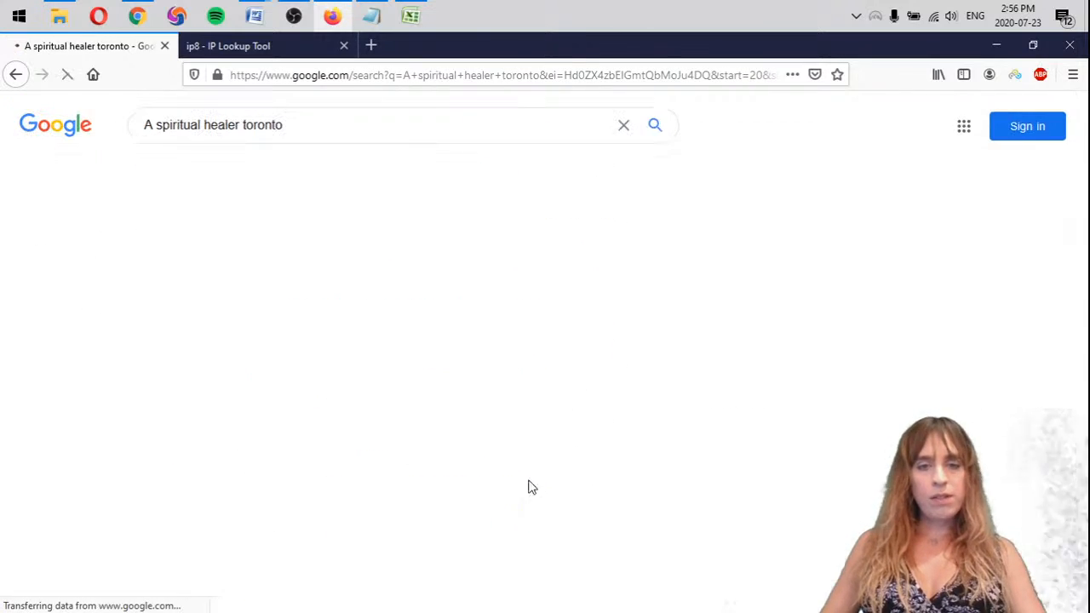
scroll(84, 335, "down", 5)
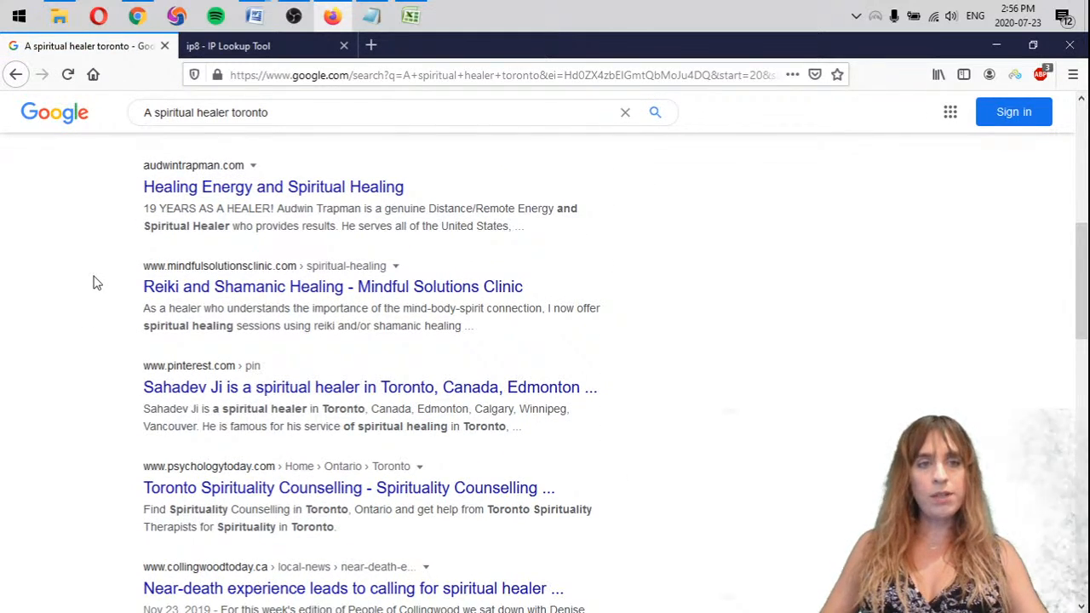
scroll(96, 283, "down", 3)
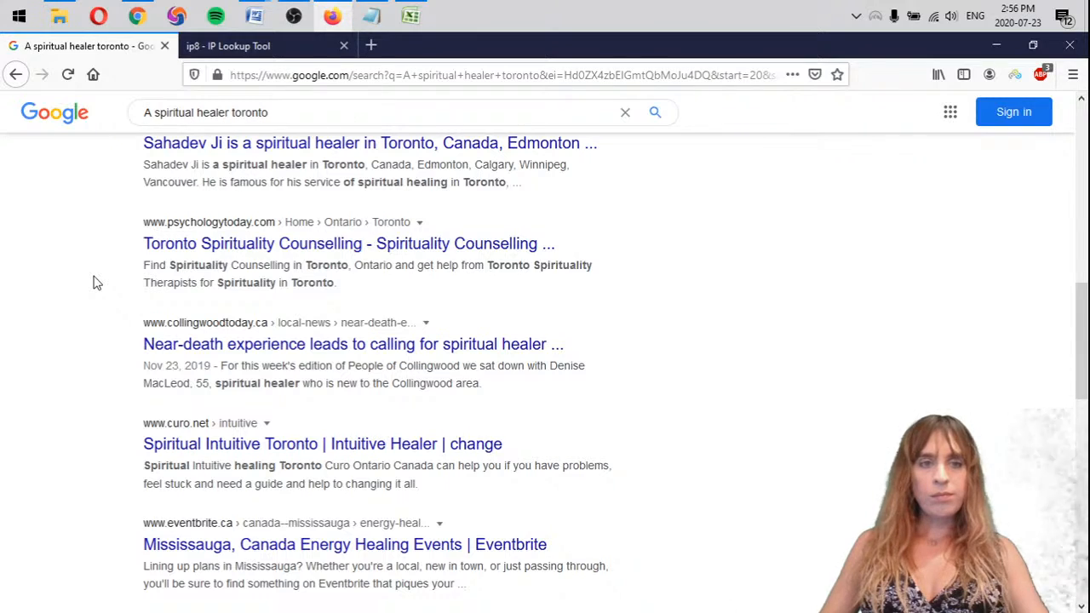
scroll(97, 283, "down", 2)
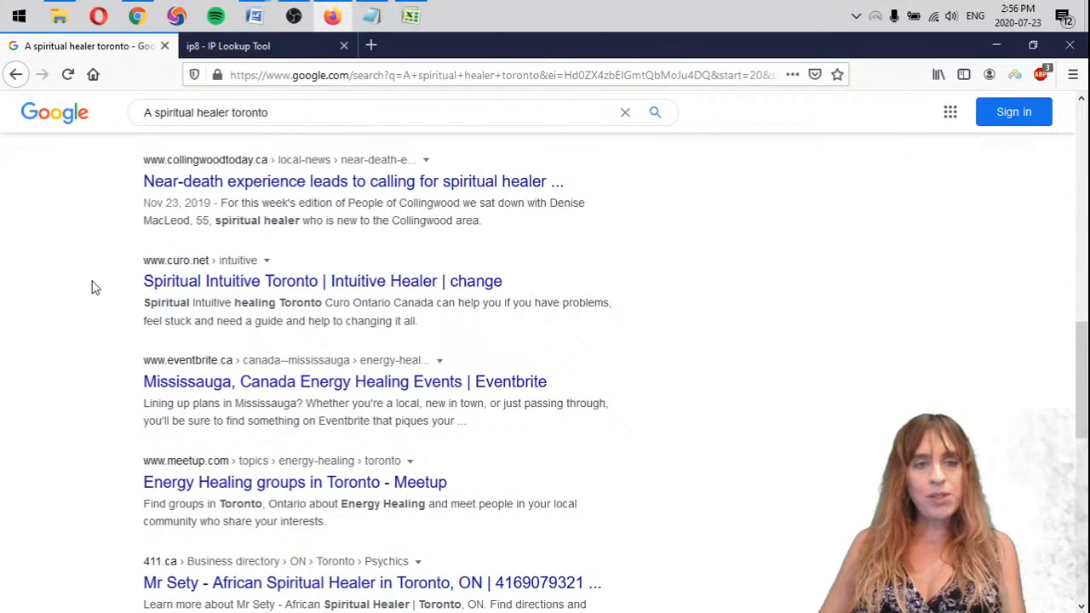
scroll(95, 288, "down", 6)
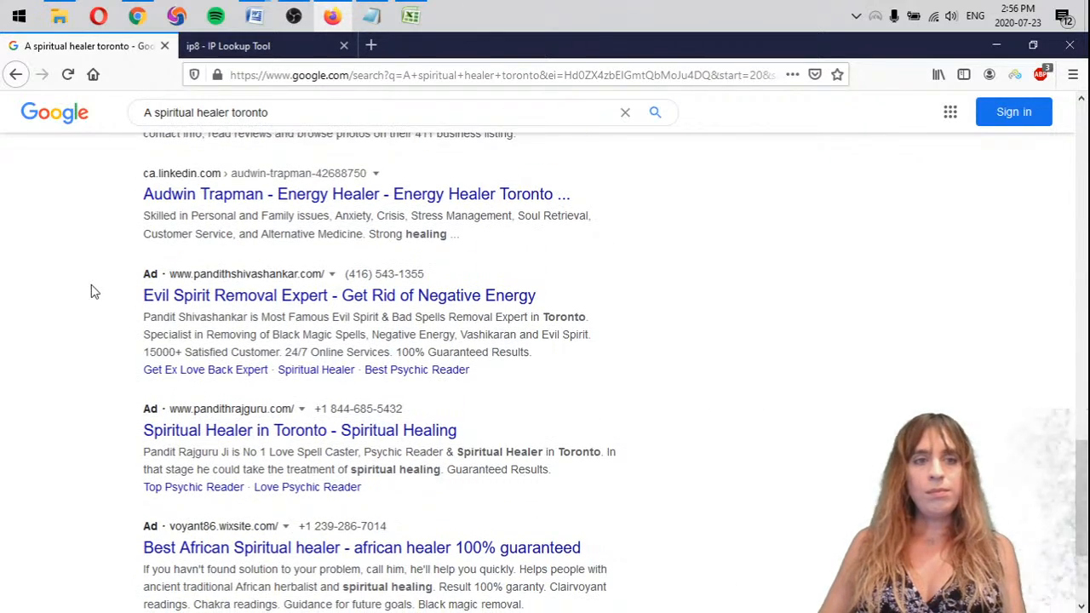
scroll(94, 291, "down", 3)
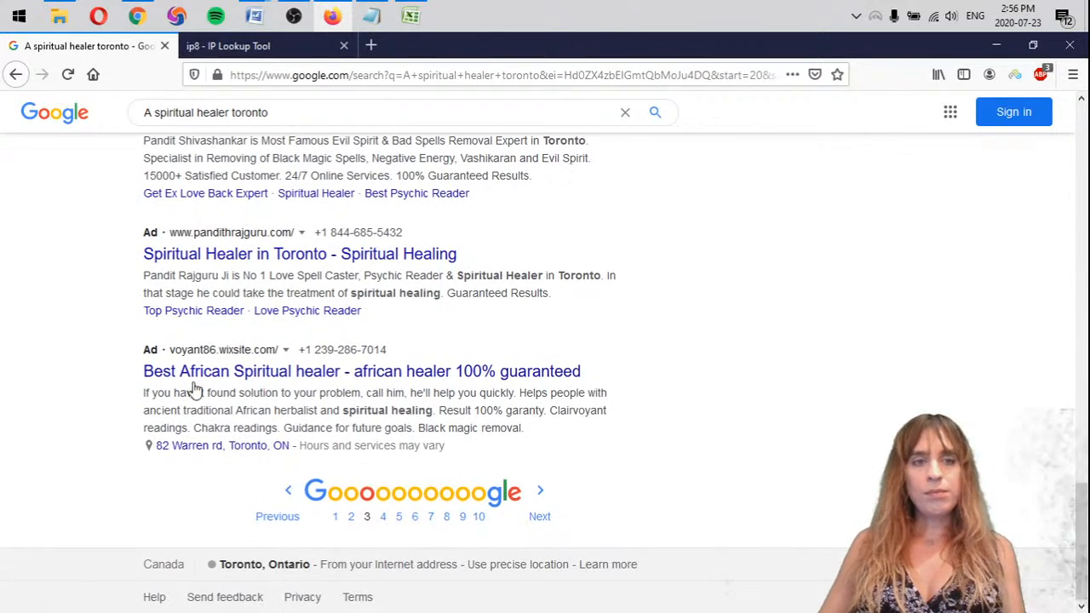
Go to page 4 of the "A spiritual healer toronto" results and look through all its listings for the client's site
left_click(541, 494)
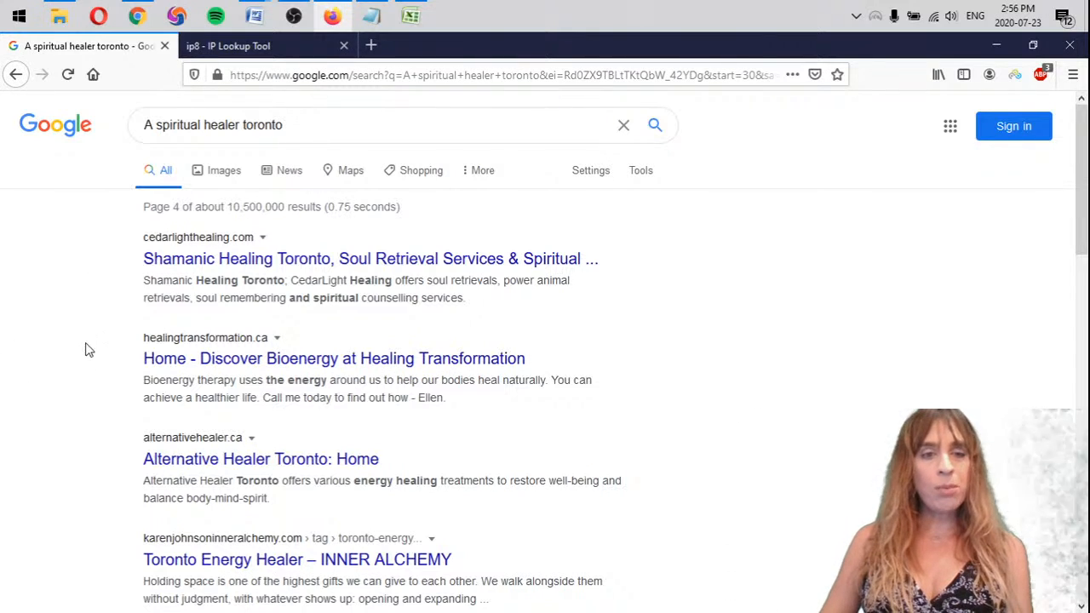
scroll(89, 348, "down", 5)
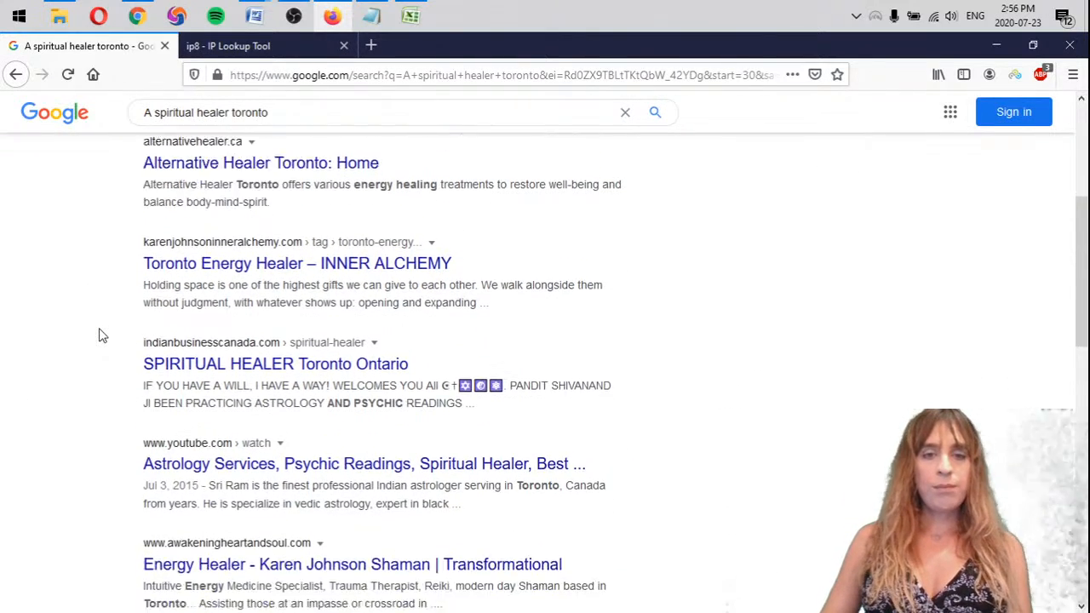
scroll(98, 335, "down", 4)
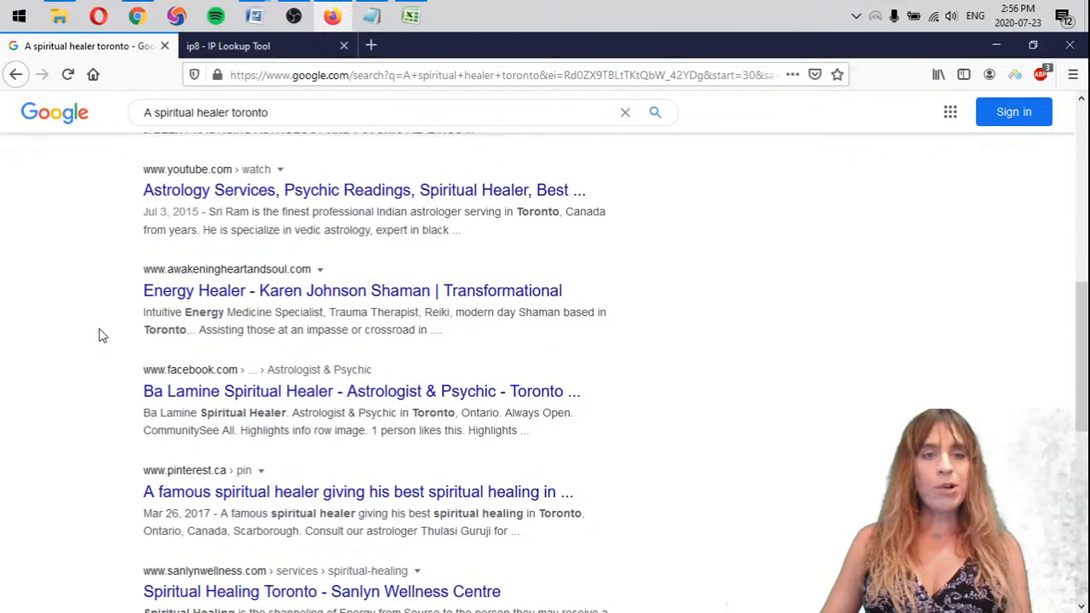
scroll(99, 335, "down", 4)
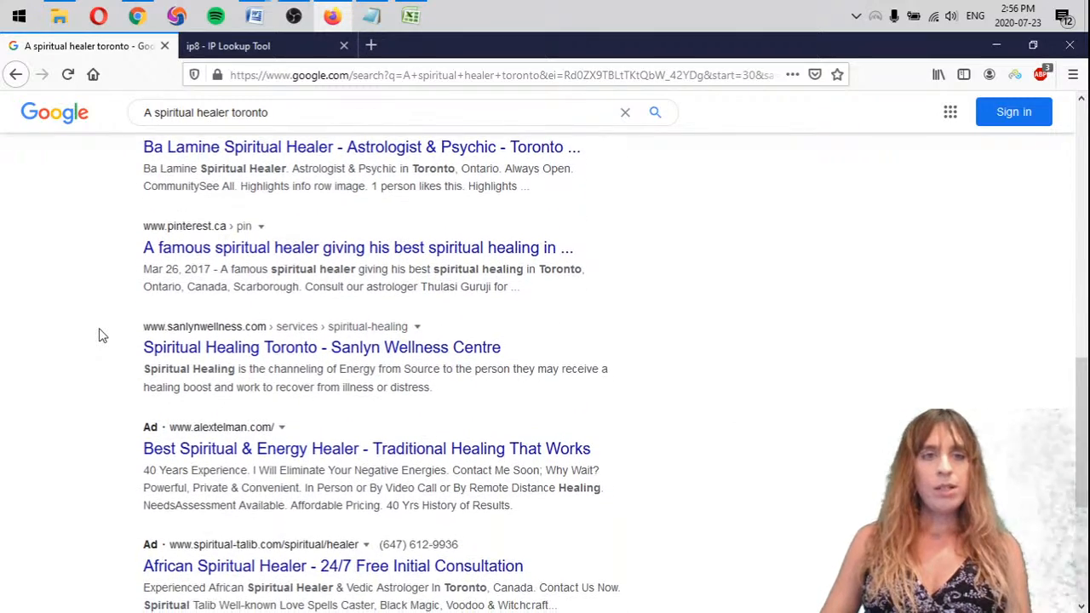
scroll(99, 335, "down", 1)
scroll(171, 358, "down", 3)
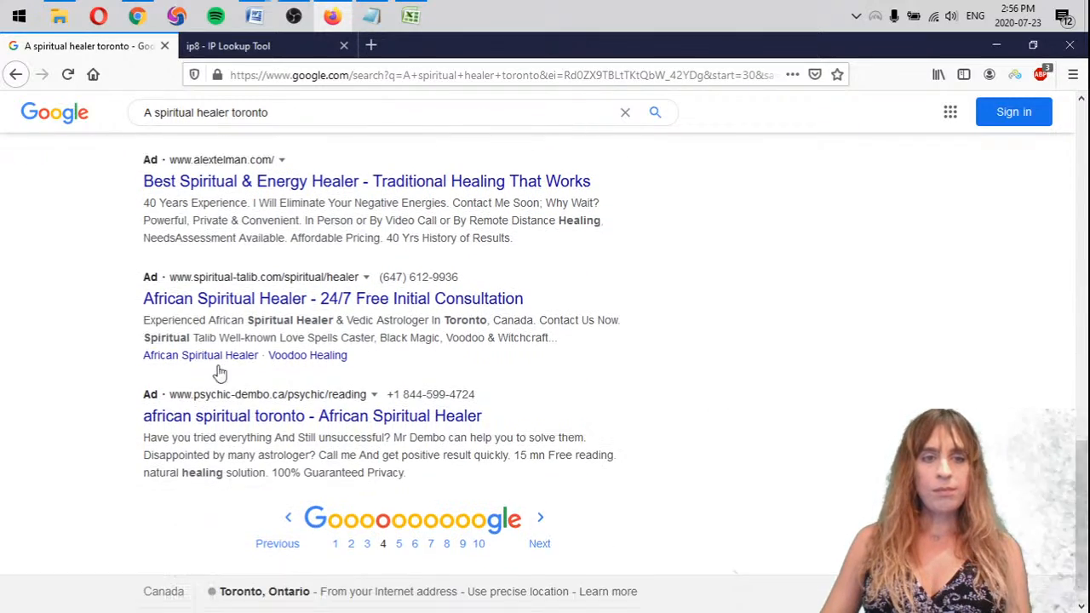
Open results page 5 and scan down to its last listing for the client's site
left_click(548, 499)
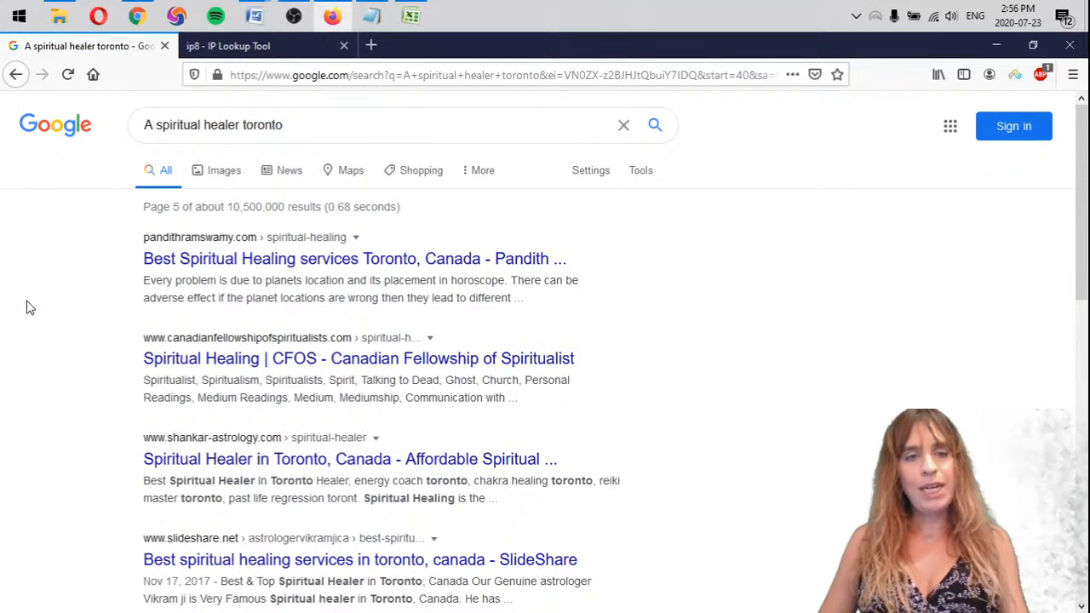
scroll(39, 312, "down", 4)
scroll(41, 312, "up", 1)
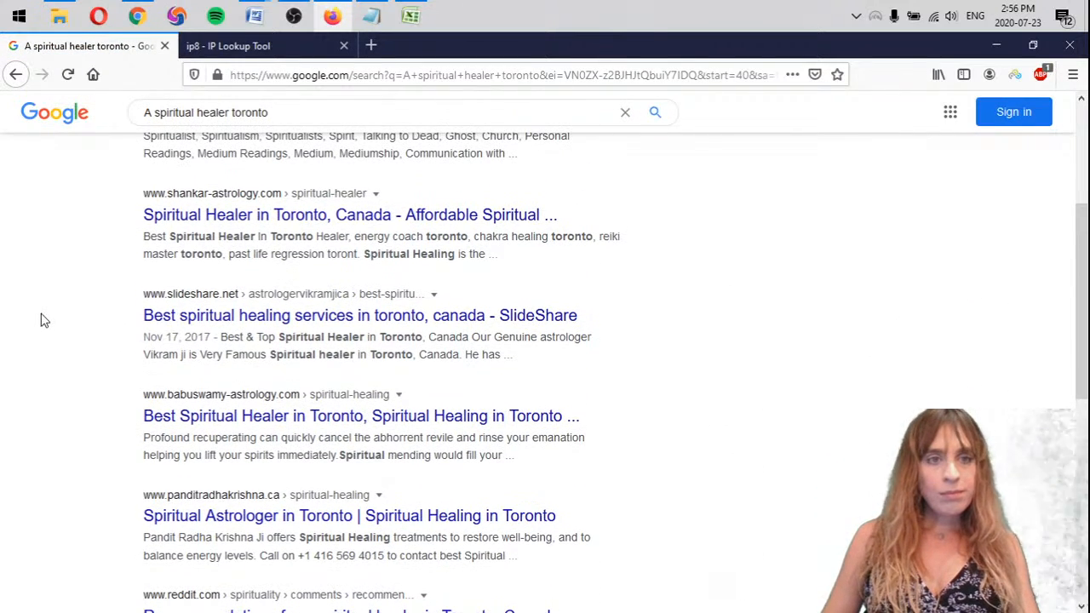
scroll(38, 328, "down", 1)
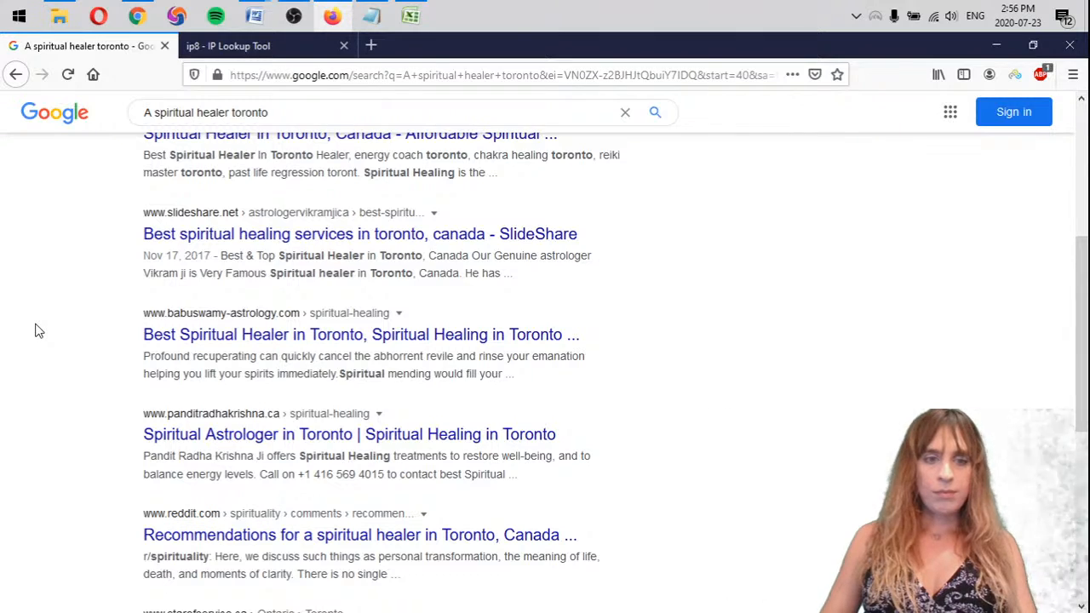
scroll(38, 331, "down", 4)
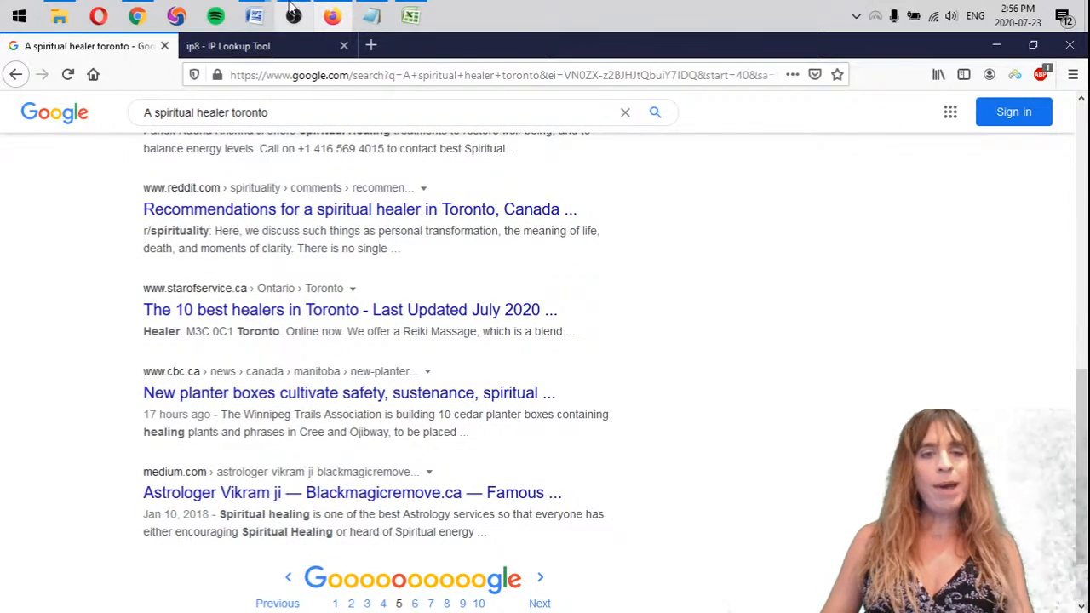
Copy the "- mattarot.com >5" line in Notepad and paste it below the osal.ca entry under "A spiritual healer"
left_click(370, 16)
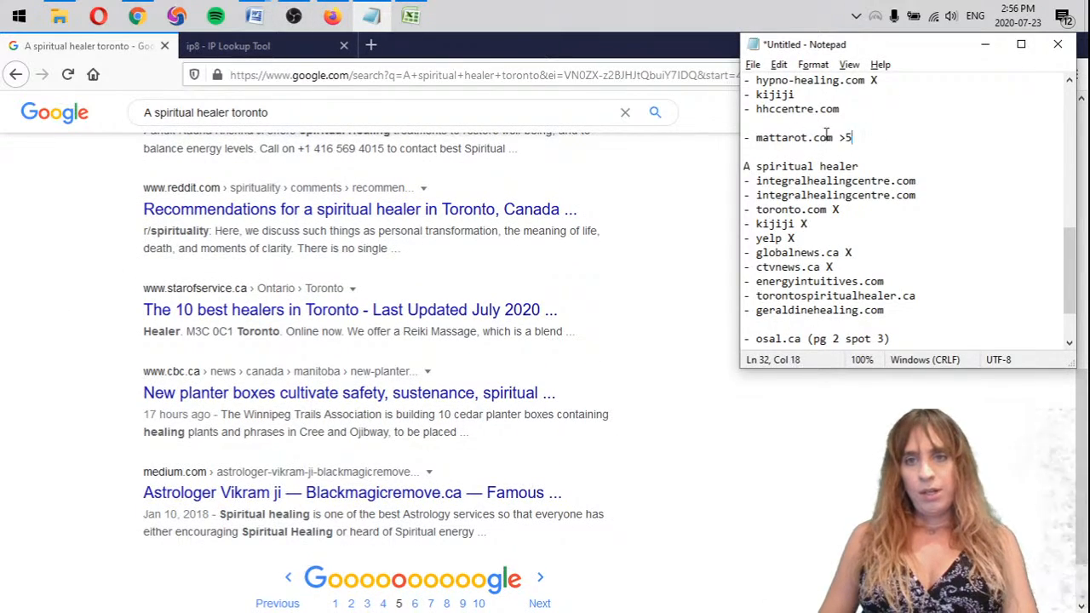
left_click_drag(880, 138, 748, 123)
scroll(826, 293, "down", 2)
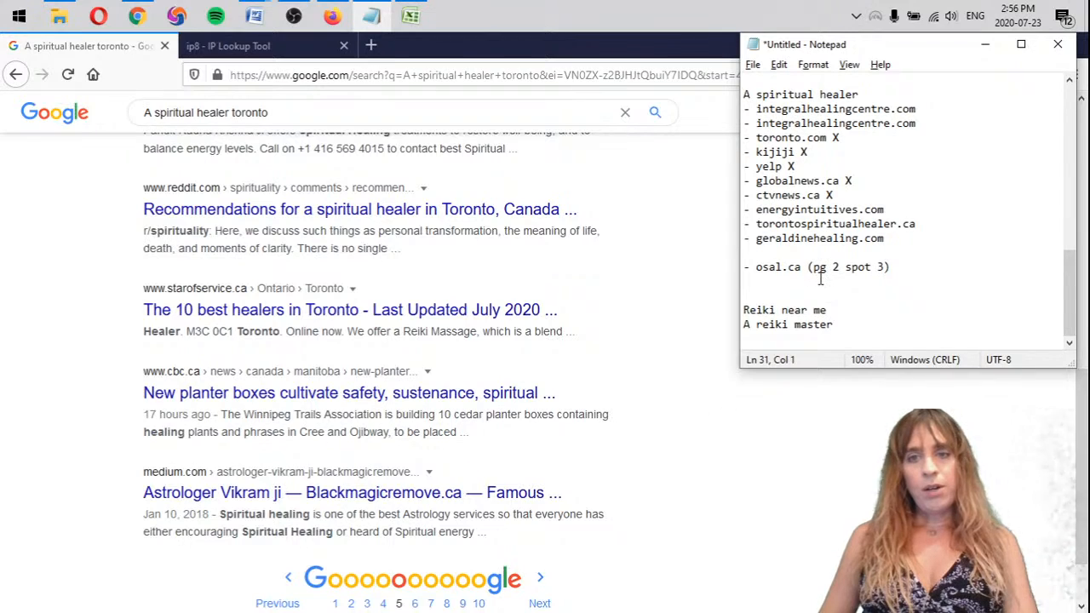
type("- mattarot.com >5")
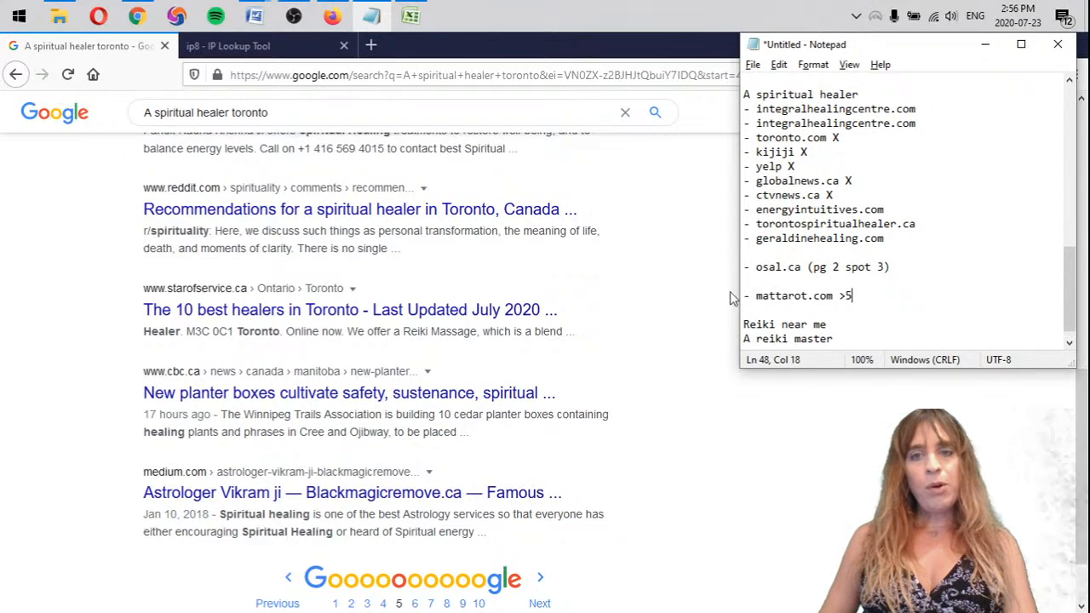
In Firefox, replace "A spiritual healer" in the Google query and search for "reiki near me toronto"
left_click(231, 111)
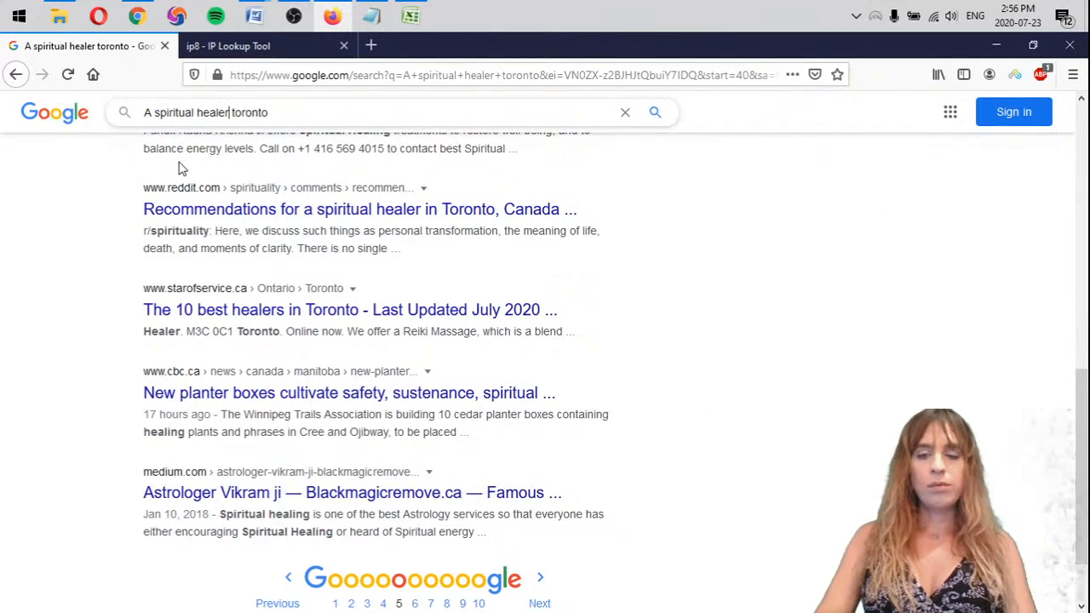
key("ctrl+shift+Left")
key("ctrl+shift+Left")
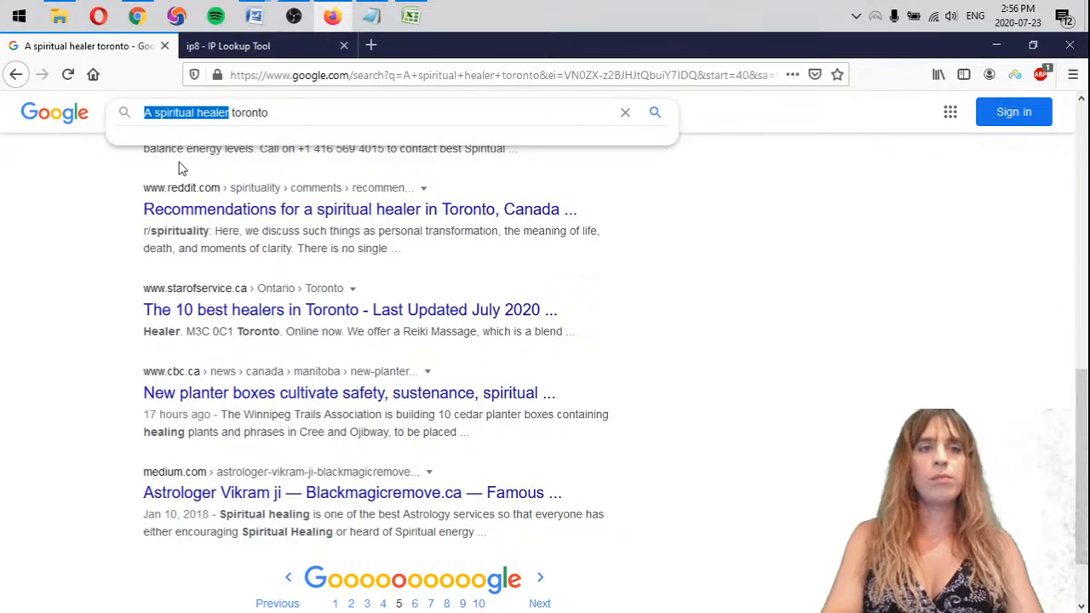
type("REIKI")
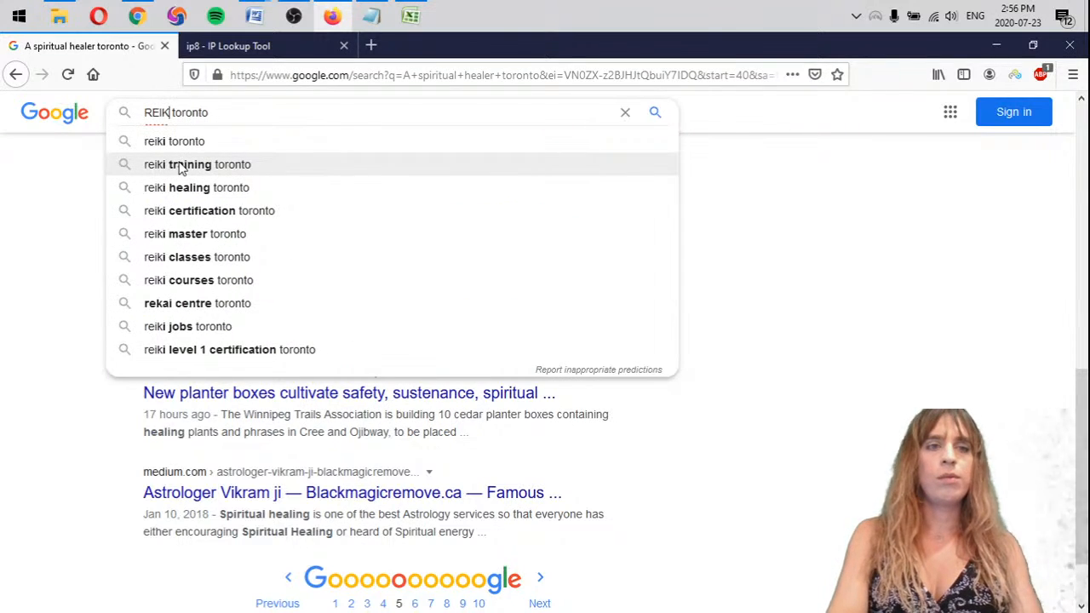
key("BackSpace")
key("BackSpace")
key("BackSpace")
key("BackSpace")
key("BackSpace")
type("reiki")
type(" near me")
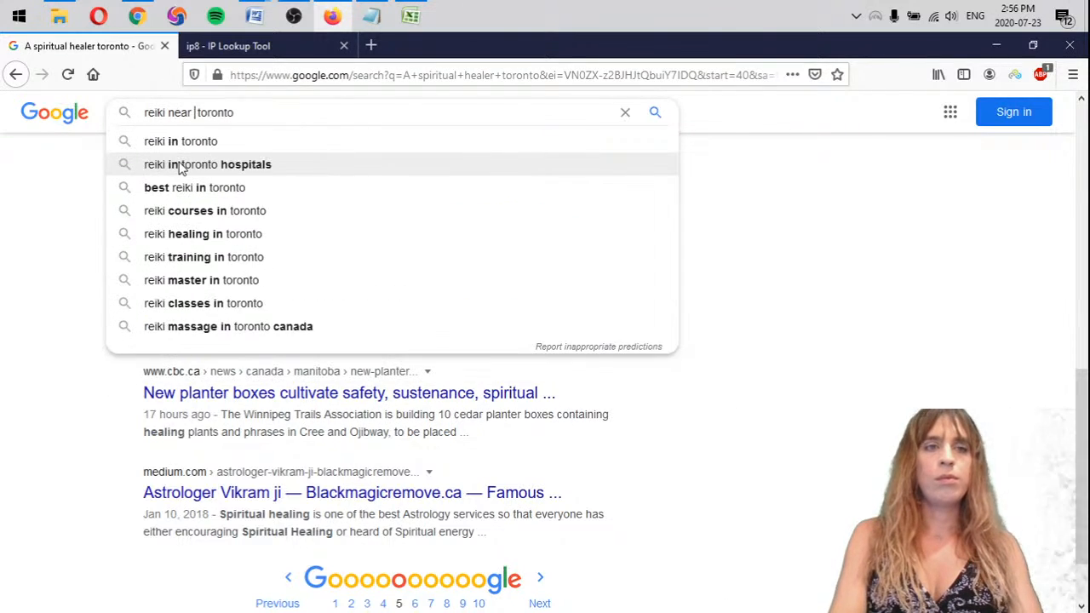
key("Return")
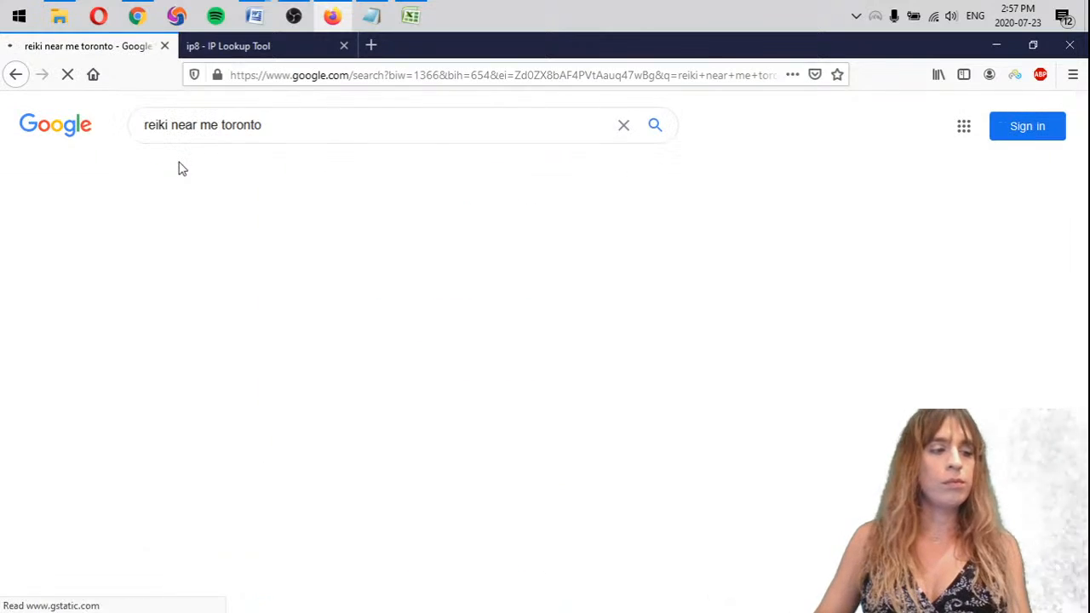
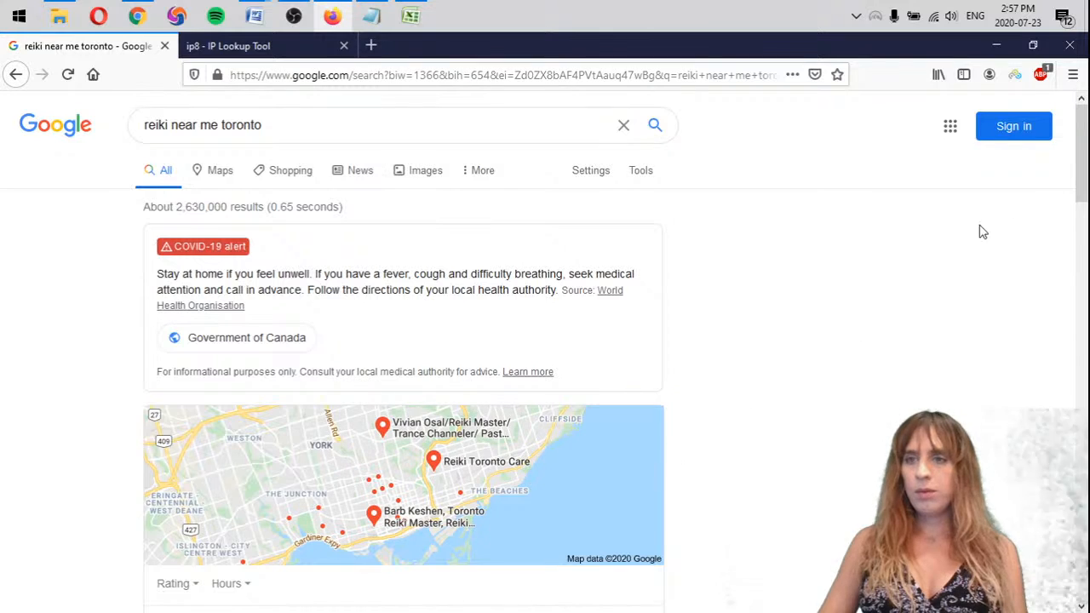
Close the File Explorer window and the blank Notepad, and switch to the Notepad keyword notes beside the reiki search results
scroll(1077, 208, "down", 5)
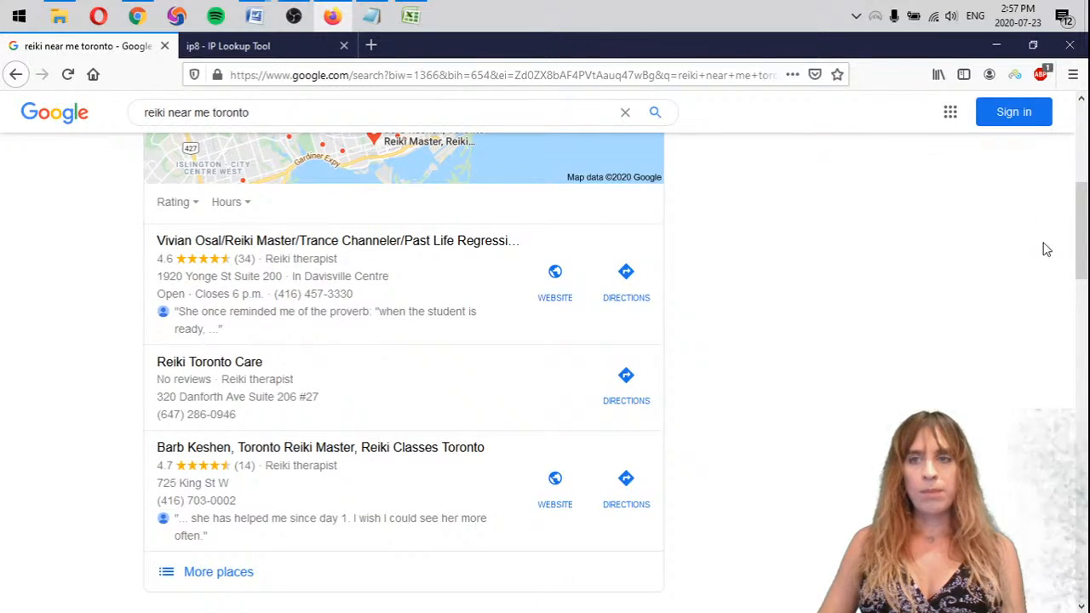
left_click_drag(1080, 231, 1079, 308)
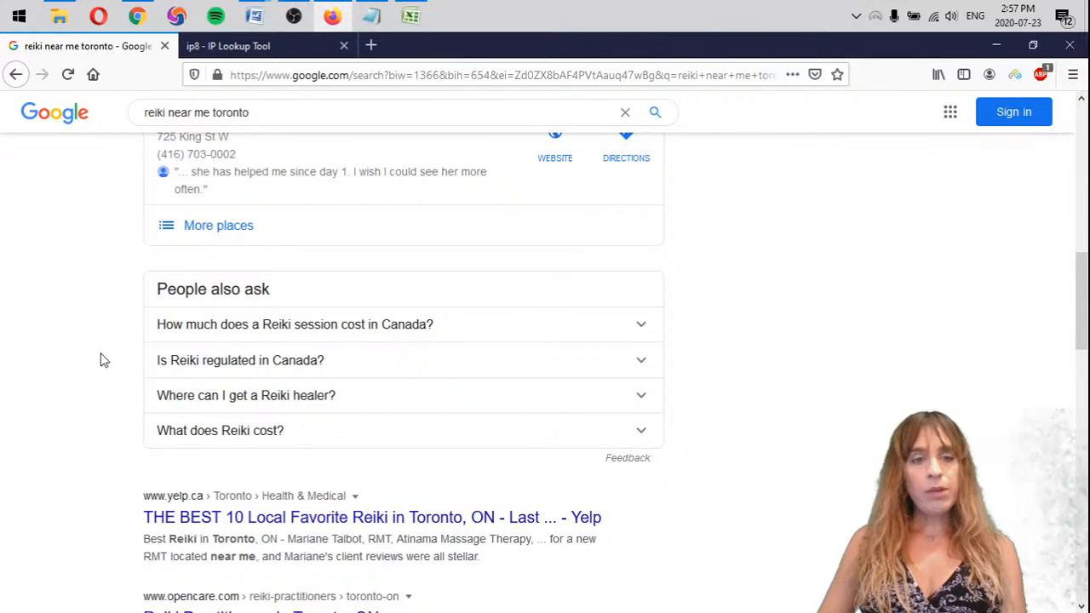
key("alt+Tab")
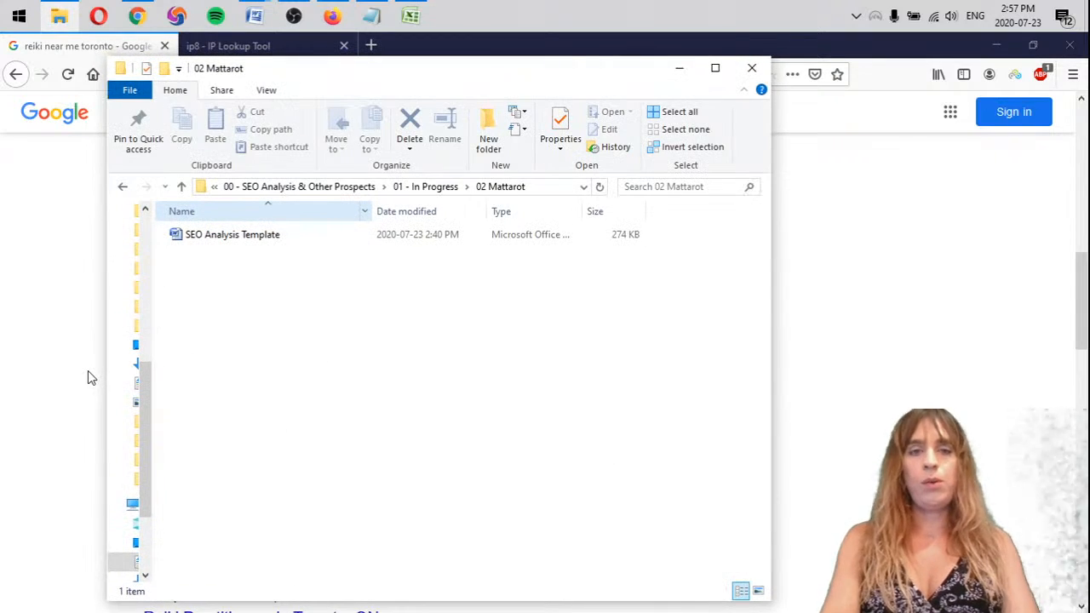
left_click(752, 68)
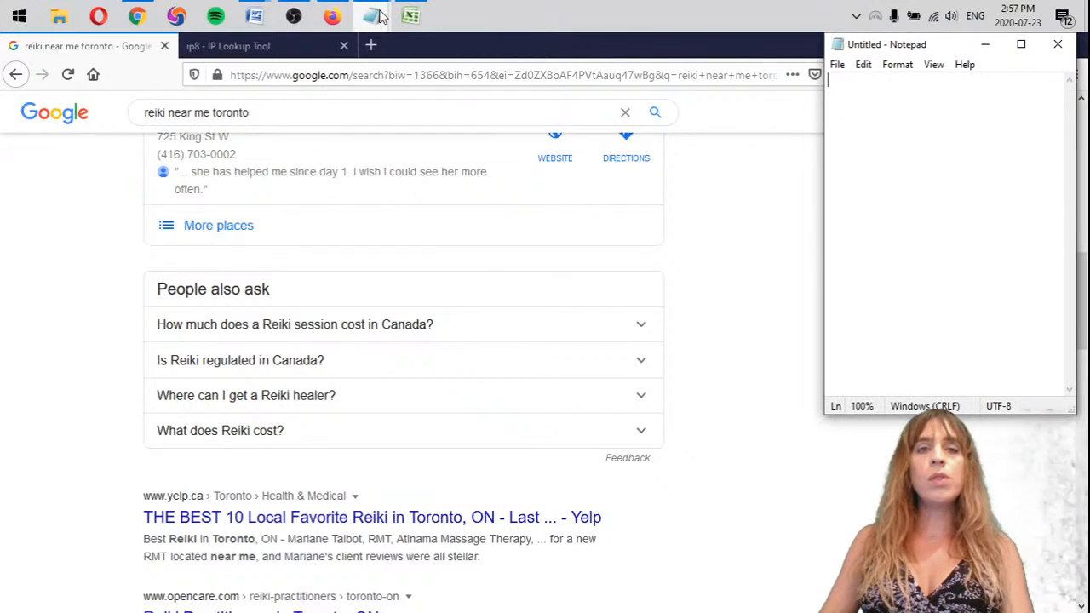
mouse_move(372, 17)
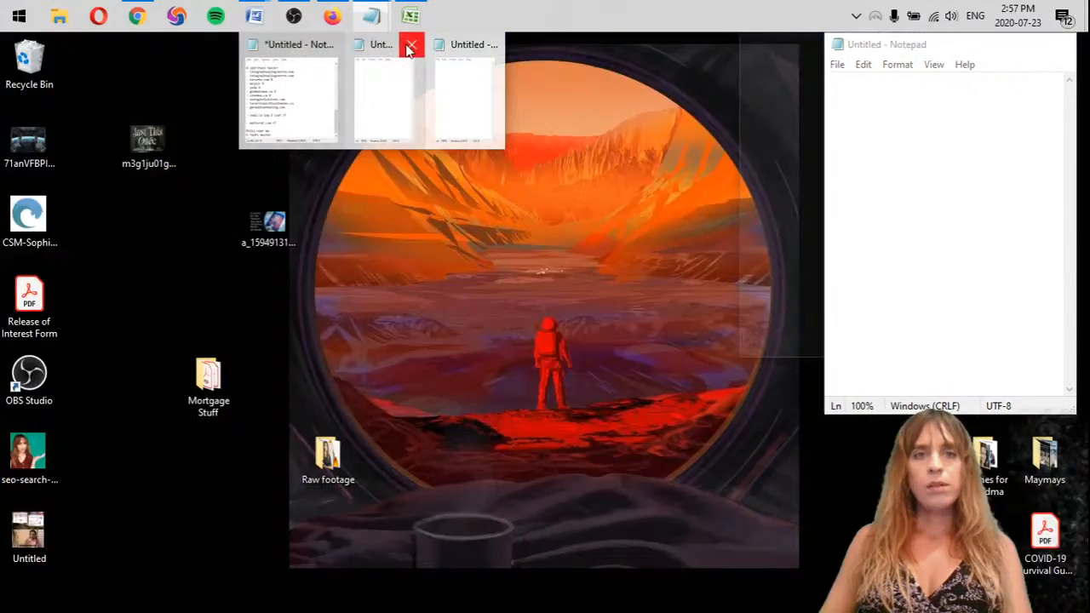
left_click(409, 47)
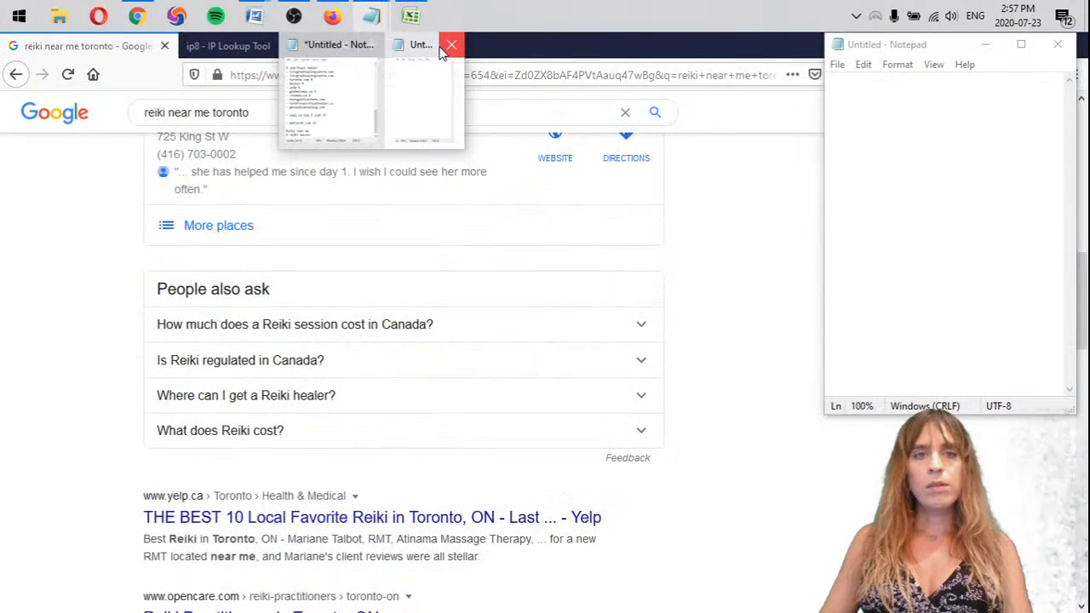
left_click(444, 47)
left_click(395, 74)
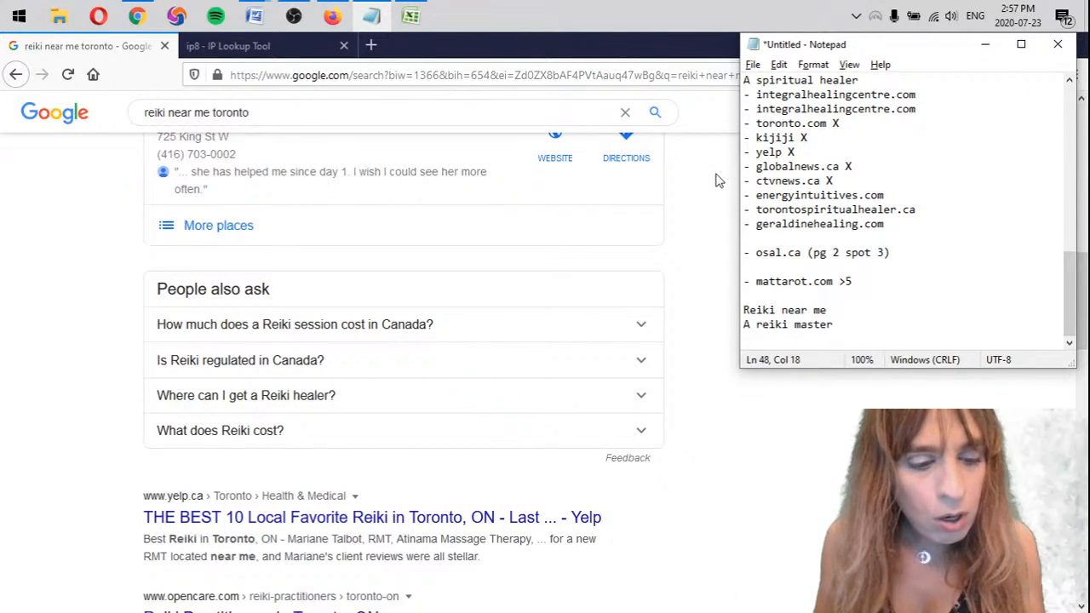
Add ten empty dash bullet lines under the "Reiki near me" heading in the notes
left_click(860, 304)
key("Return")
type("-")
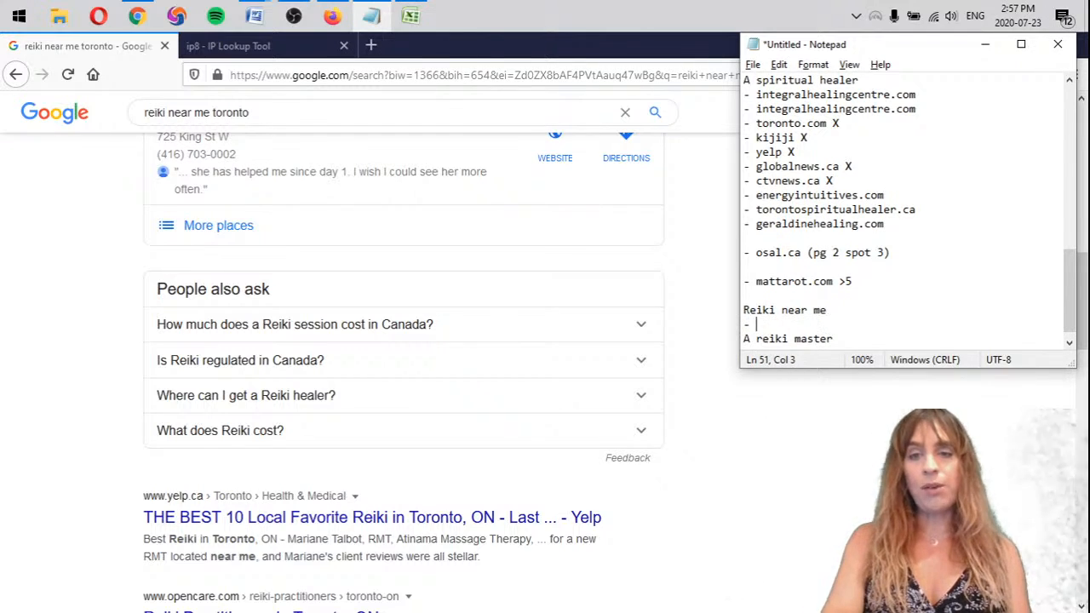
key("Return")
type("-")
key("Return")
type("- -")
key("Return")
key("space")
key("Return")
type("-  -  -  -  -  -")
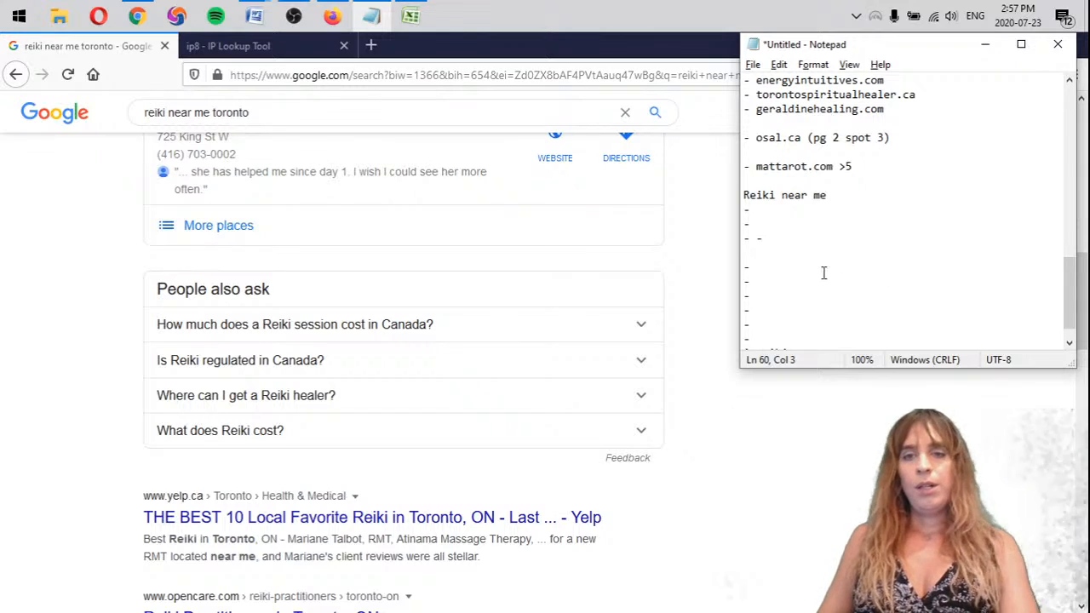
key("Return")
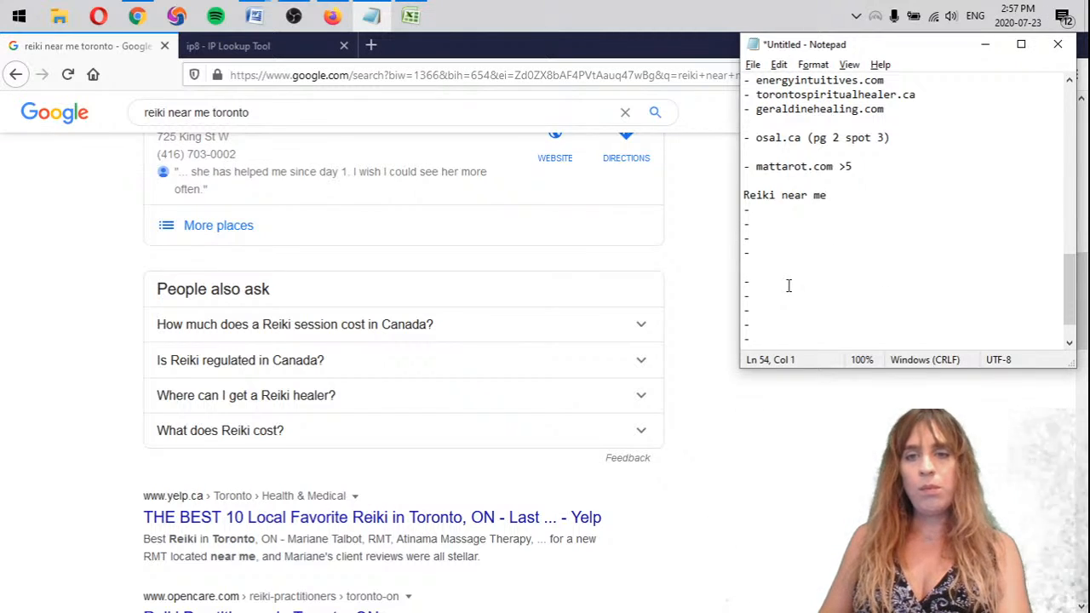
key("BackSpace")
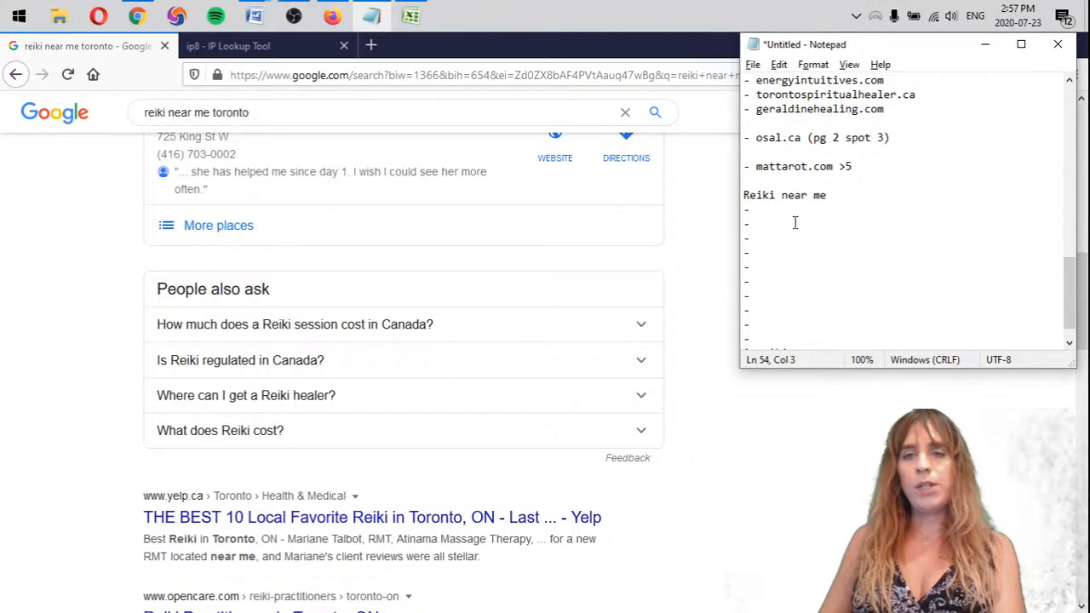
Record the first three organic results under "Reiki near me" as YELP, OPENCARE and osal.ca
left_click(792, 212)
scroll(426, 463, "down", 3)
type("YEL")
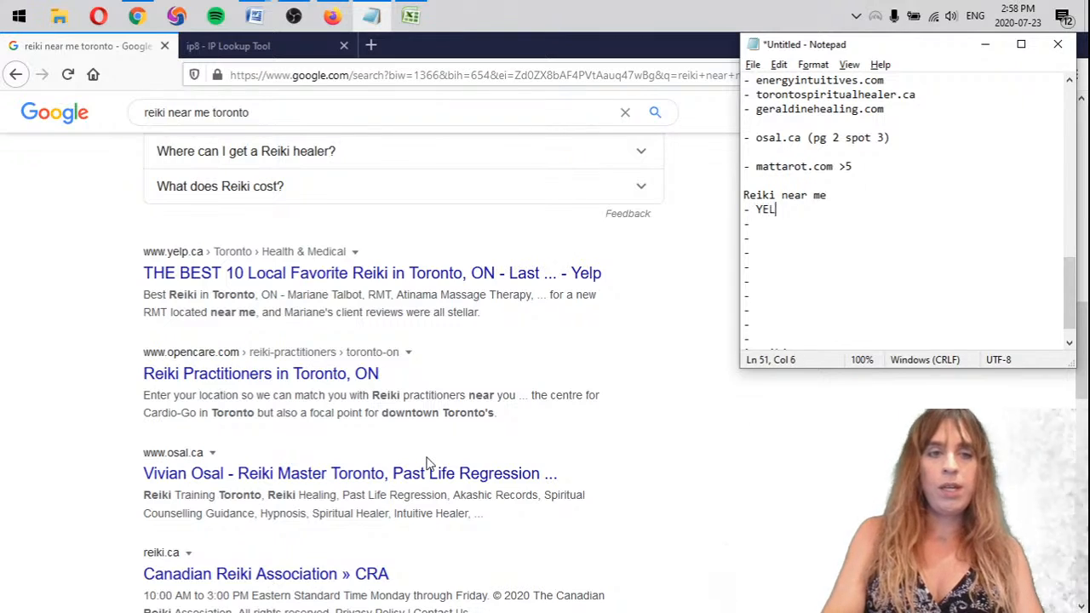
type("P")
key("Down")
type("OPENCARE - os")
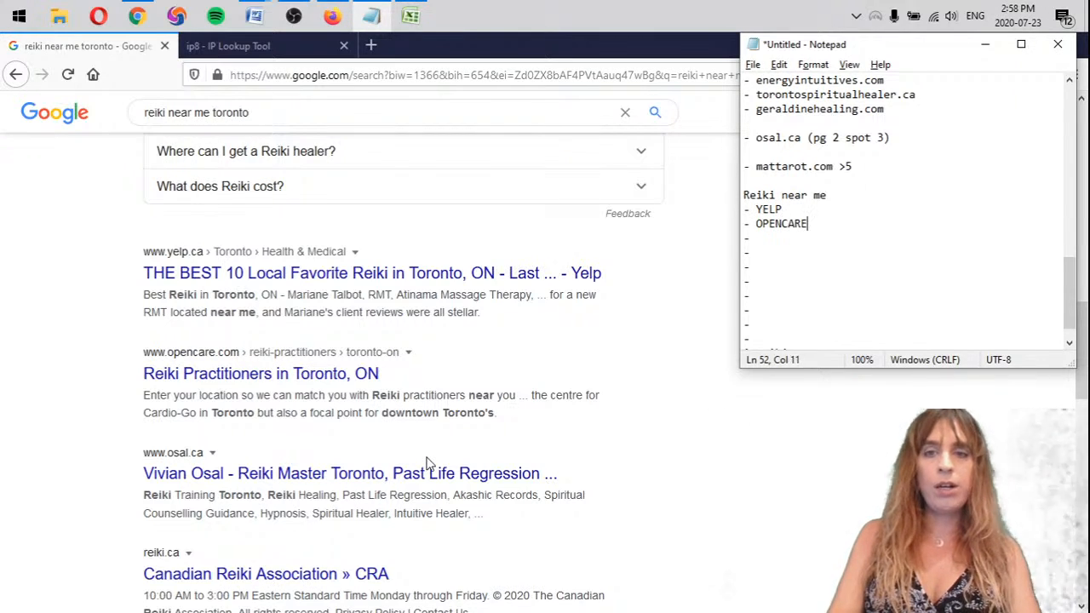
type("al.ca")
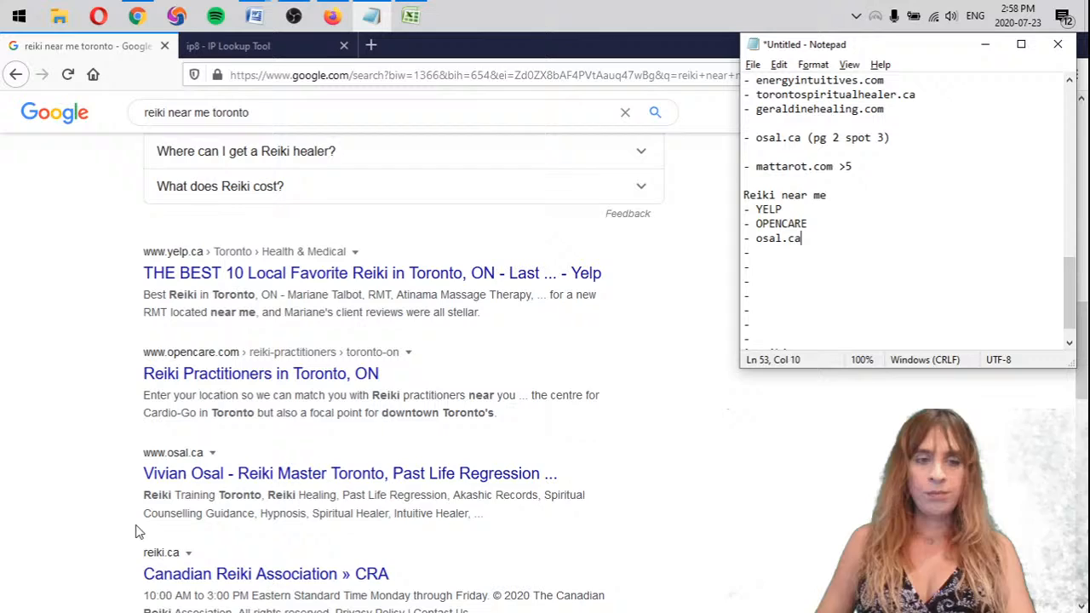
Record the fourth and fifth results in the notes as "reiki.ca X" and "alternativehealer.ca"
scroll(452, 479, "down", 3)
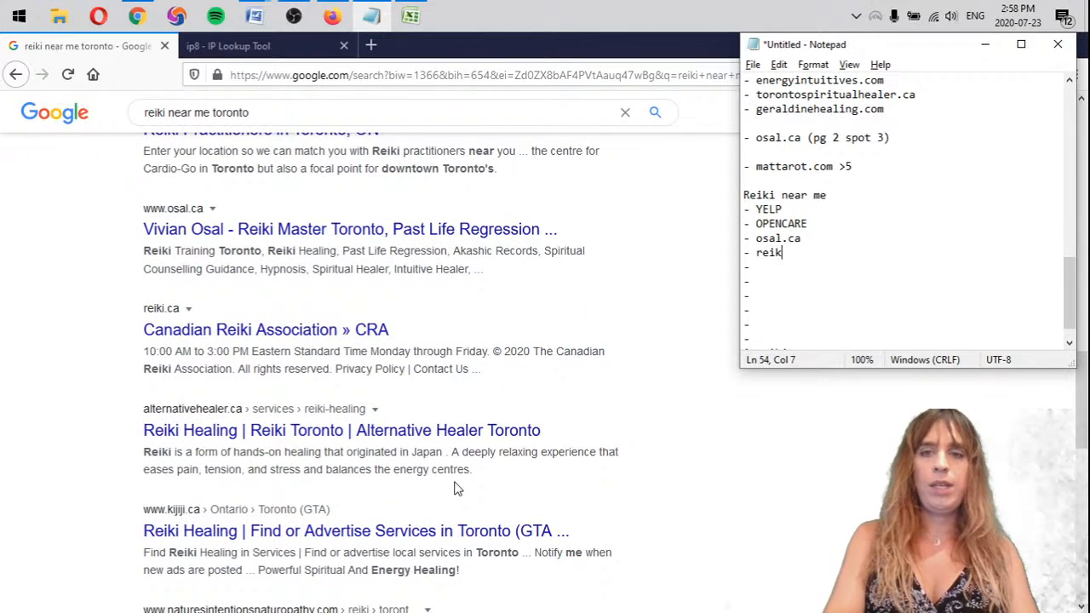
type("i.ca X")
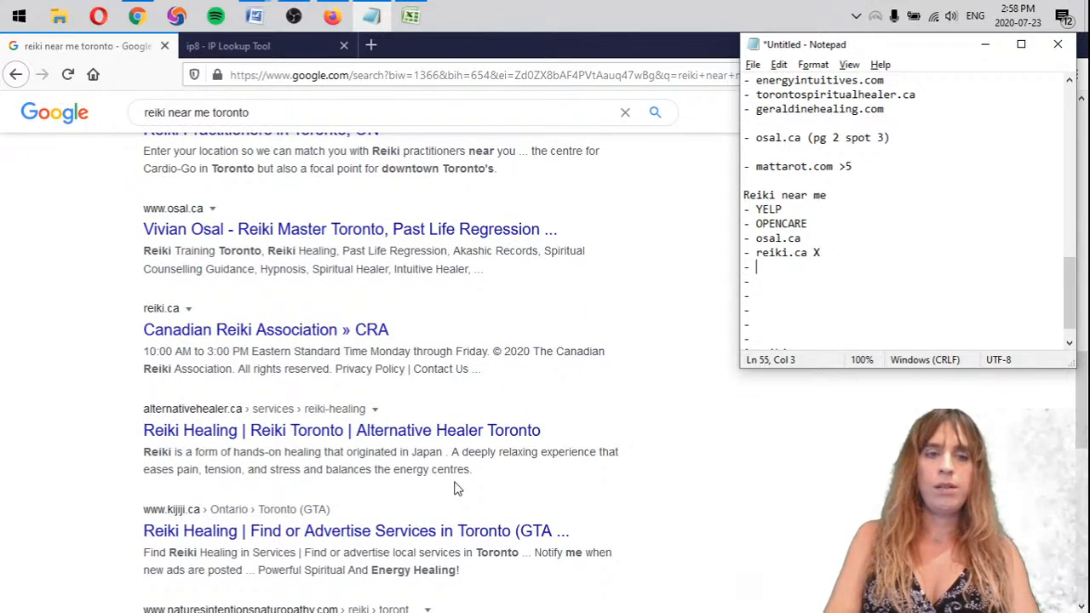
type("ernativehealer.ca")
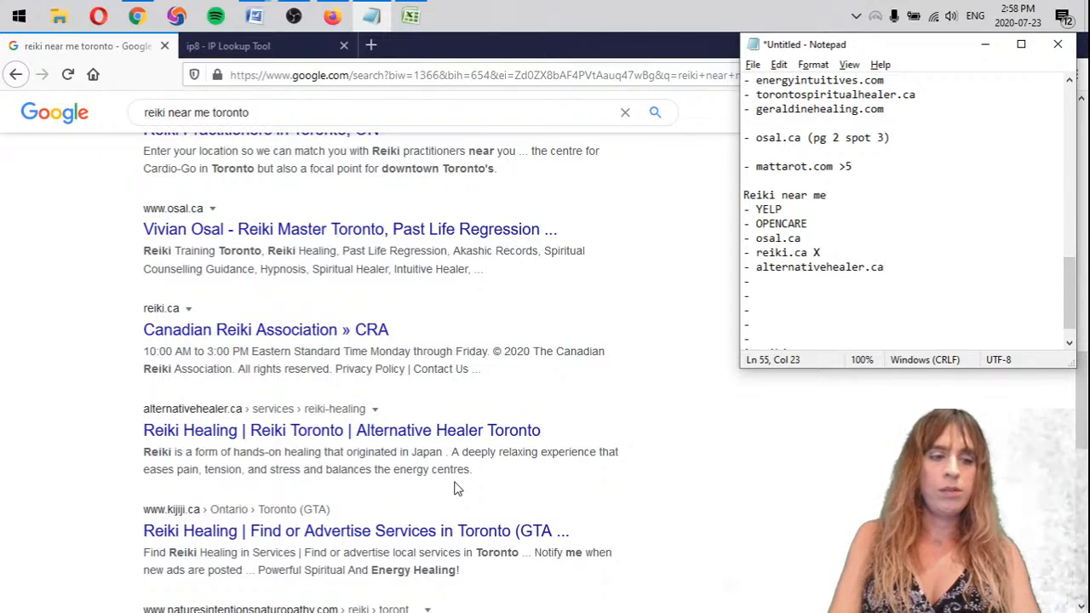
Record the sixth to eighth results in the notes as kijiji, naturesintentionsnaturopathy.com and orionmott.com
scroll(458, 488, "down", 3)
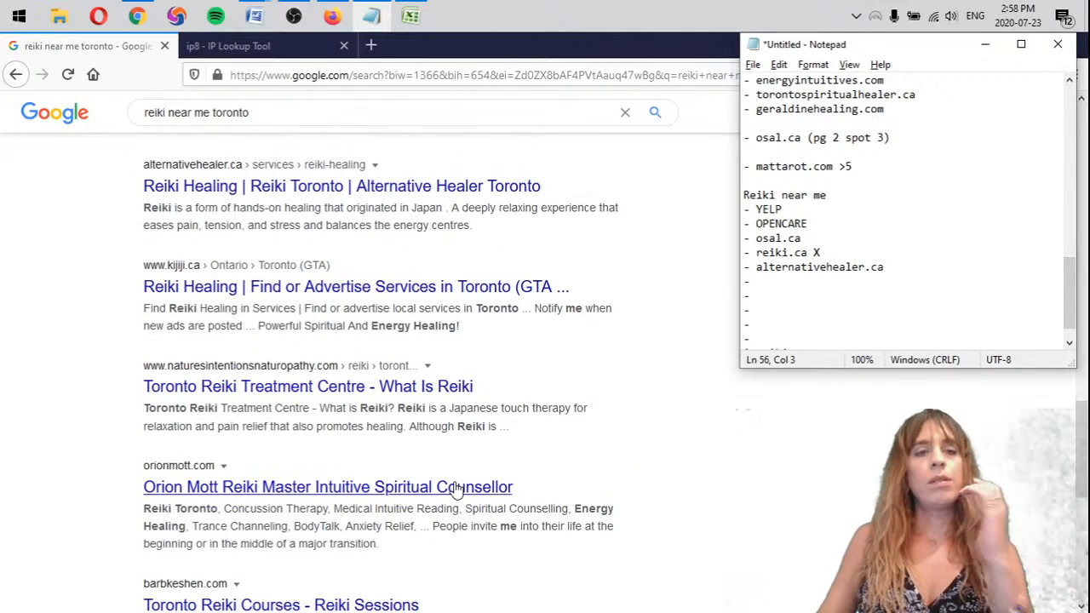
type("ijiji")
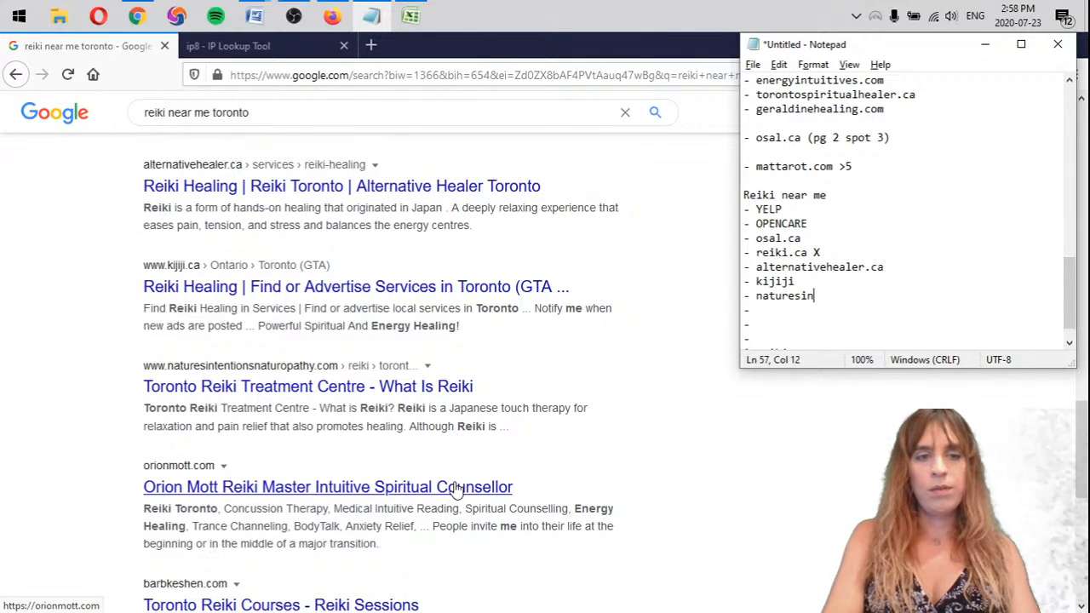
type("naturopathy")
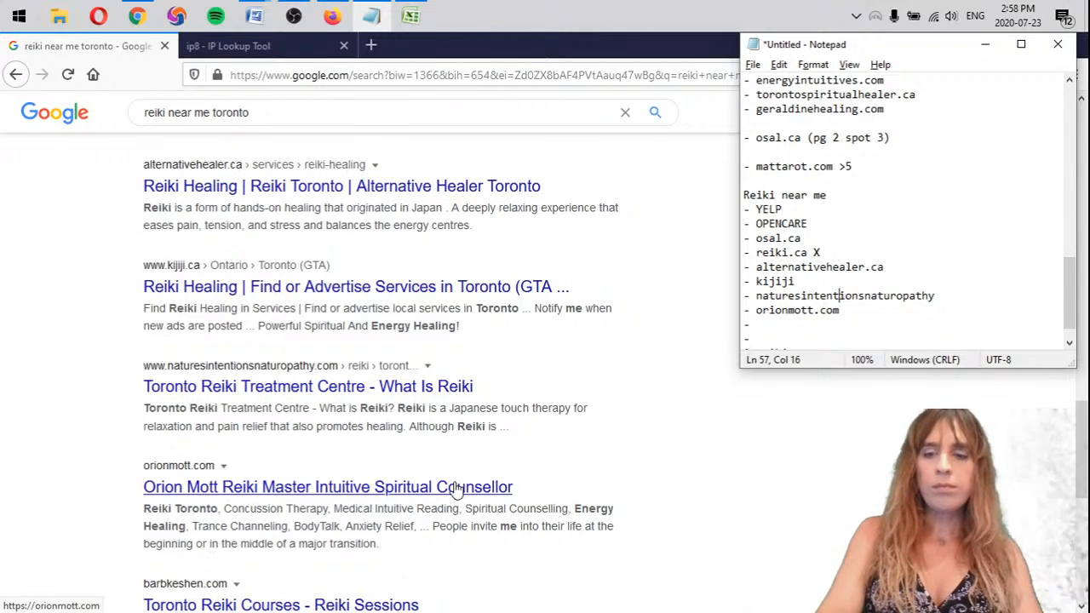
key("Down")
key("Down")
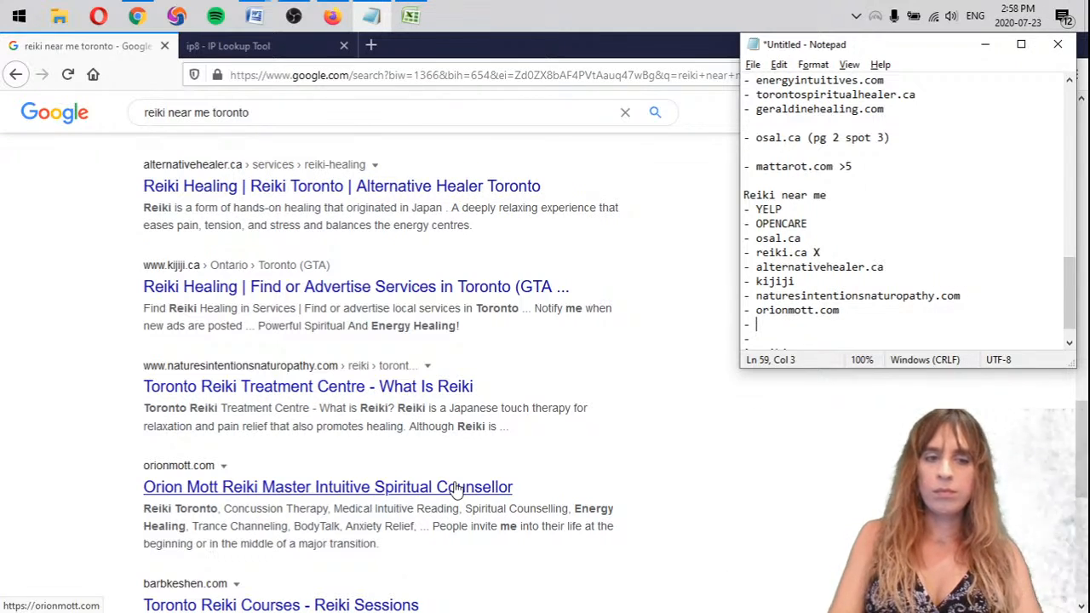
Record barbkeshen.com and eventbrite as the ninth and tenth results, and add blank lines below the list
type("barbkeshen.com")
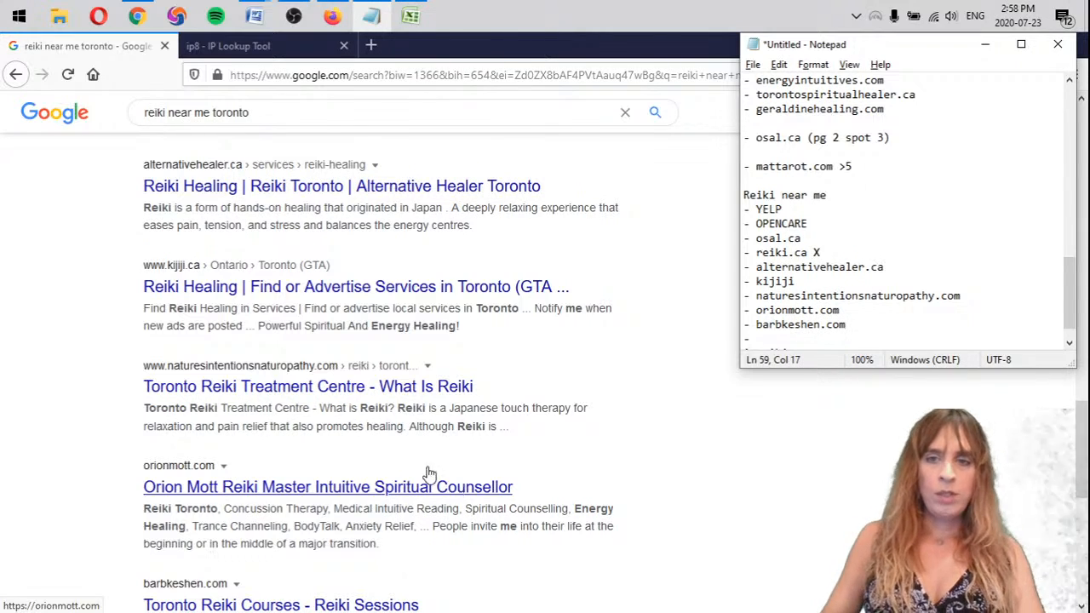
scroll(357, 545, "down", 3)
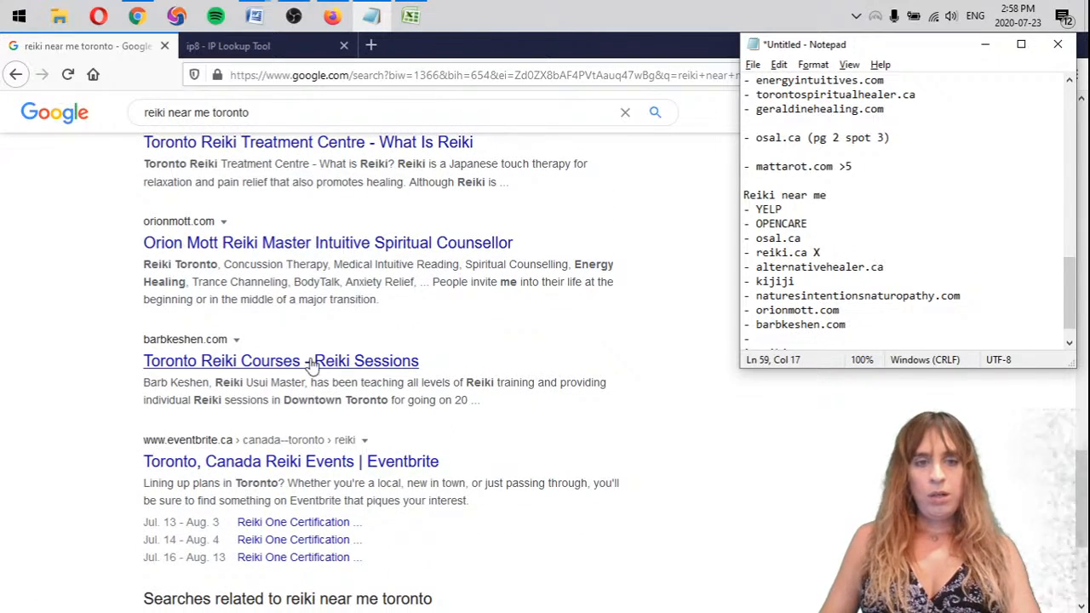
scroll(418, 367, "down", 2)
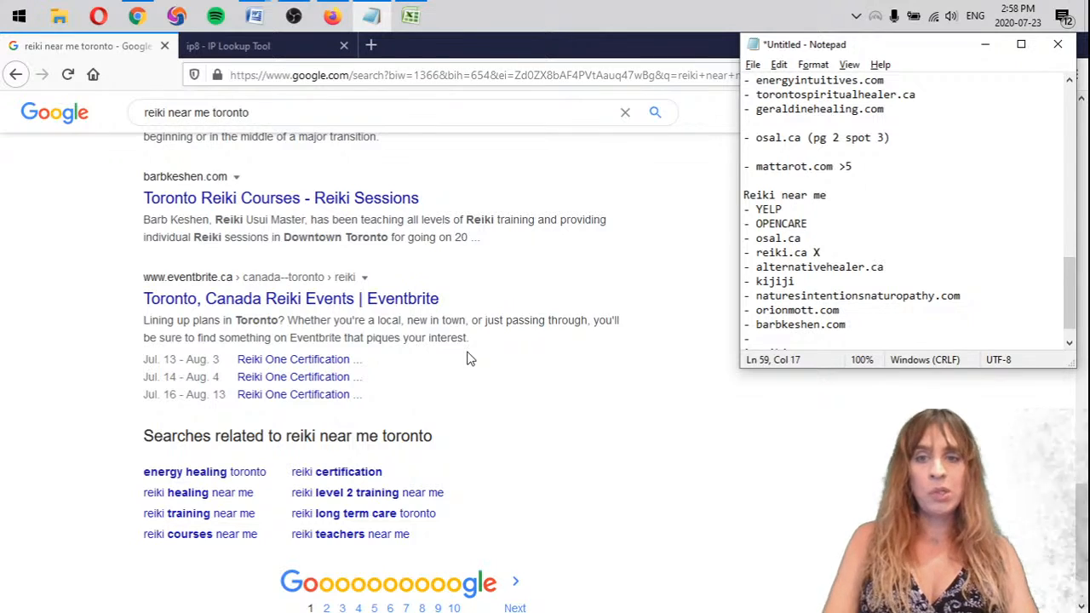
type("ntbrite")
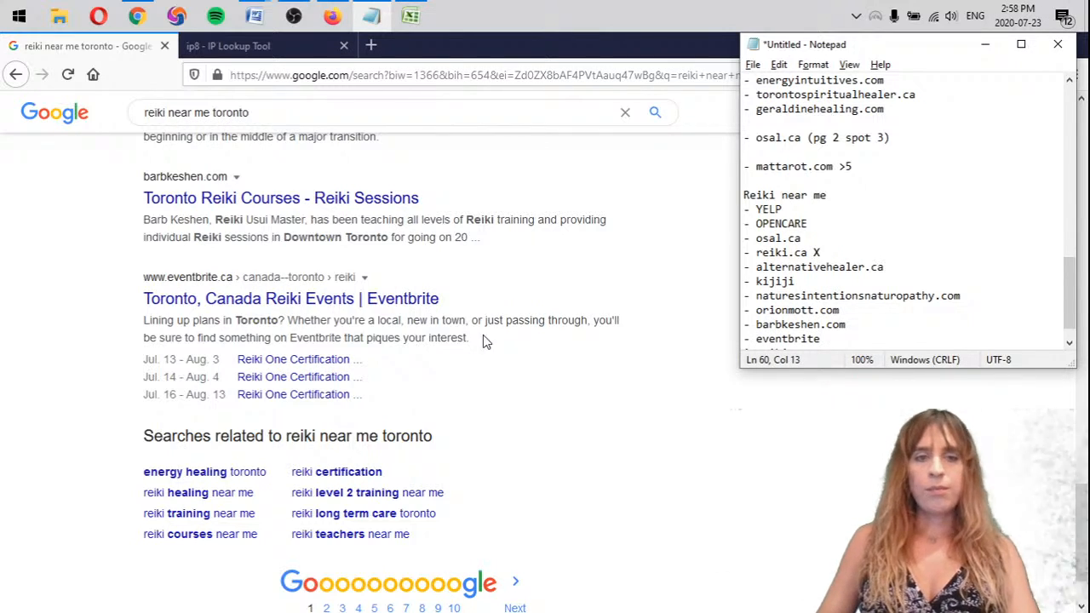
scroll(494, 358, "down", 1)
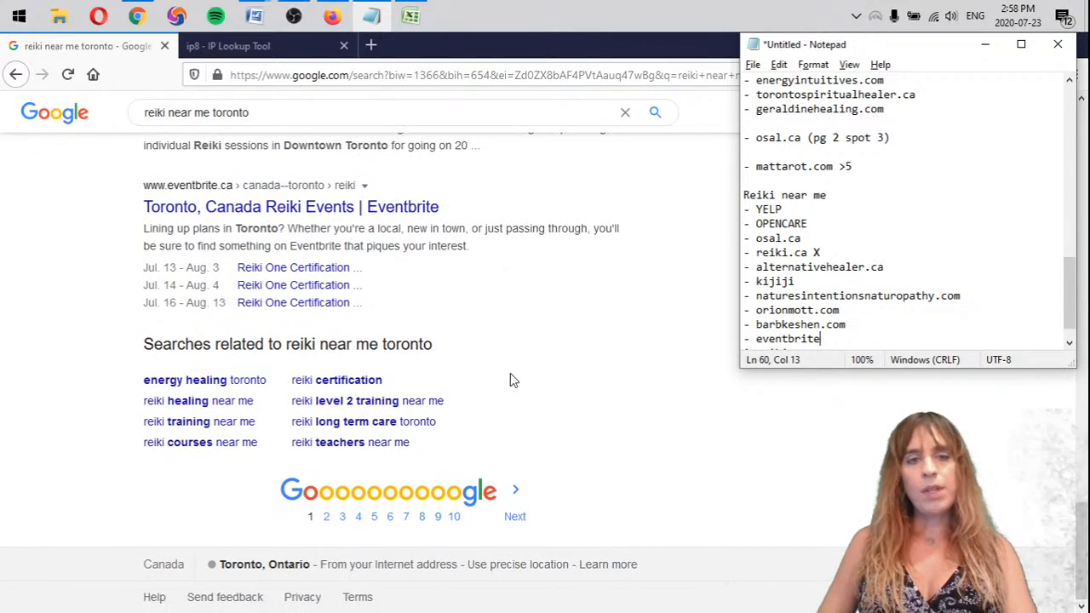
scroll(838, 313, "down", 1)
key("Return")
key("Return")
key("Return")
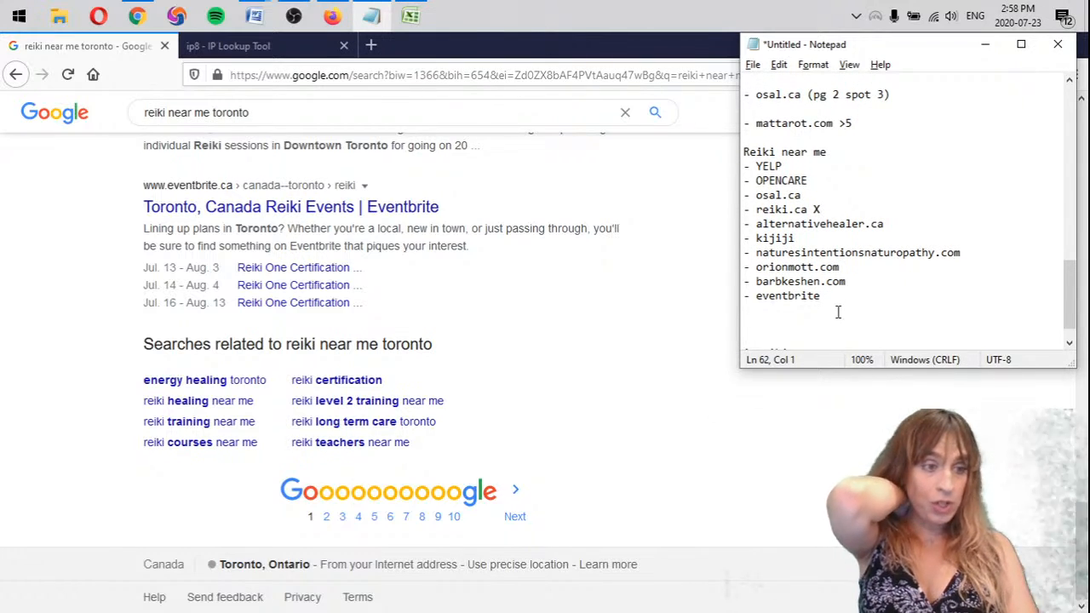
Look through pages 2 and 3 of the "reiki near me toronto" results for mattarot.com
left_click(516, 512)
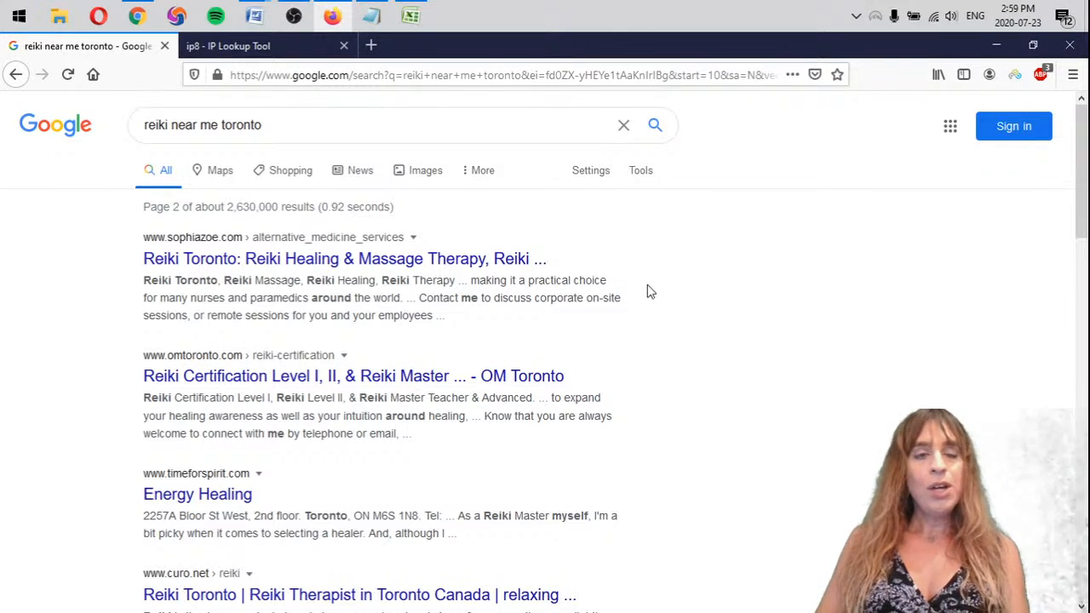
scroll(663, 281, "down", 3)
scroll(662, 281, "down", 1)
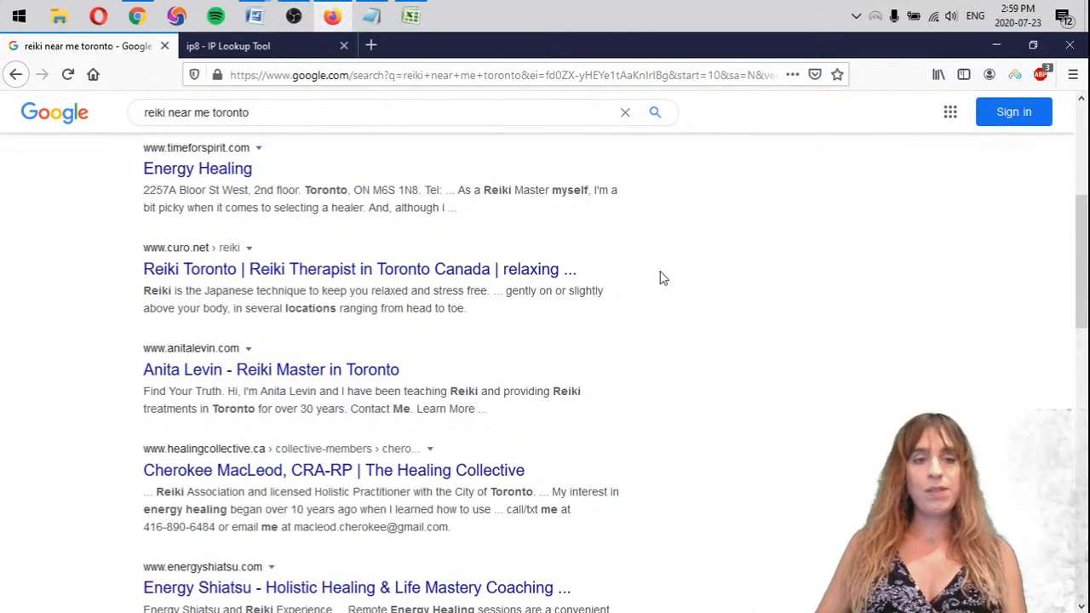
scroll(662, 280, "down", 6)
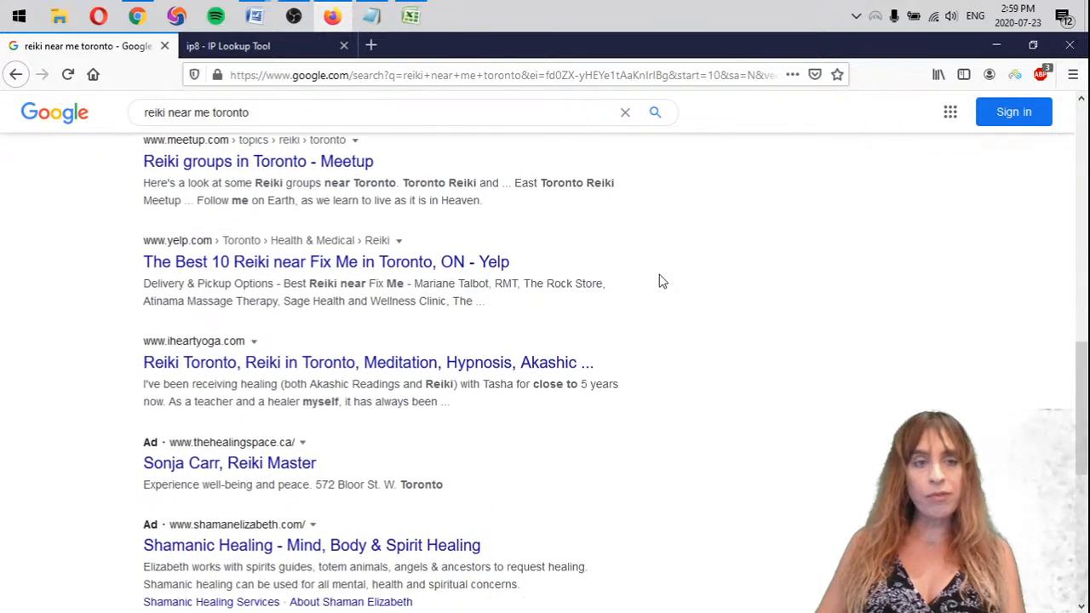
scroll(656, 290, "down", 5)
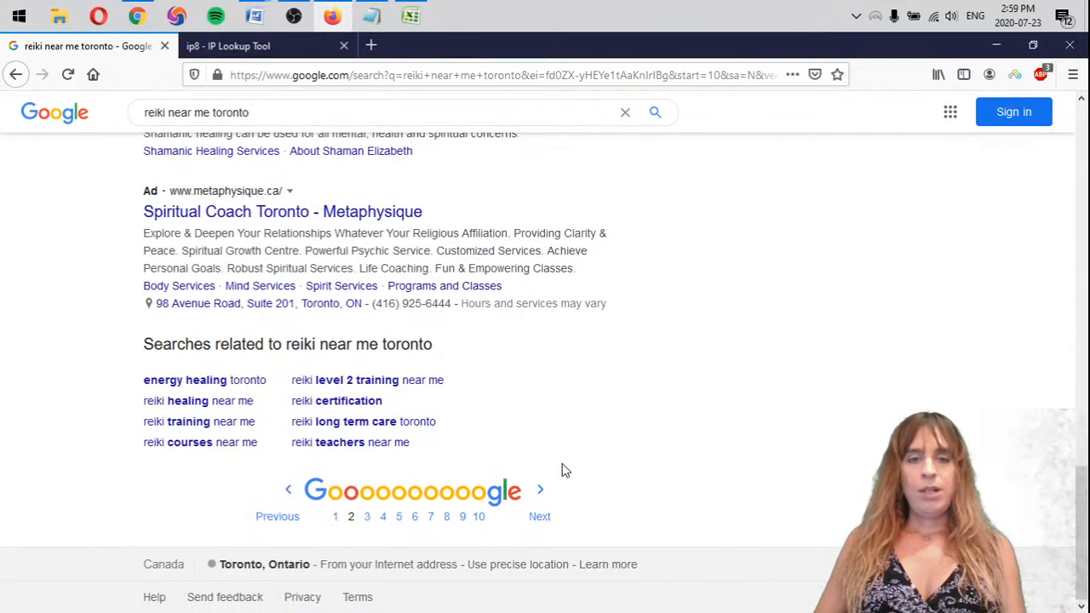
left_click(537, 512)
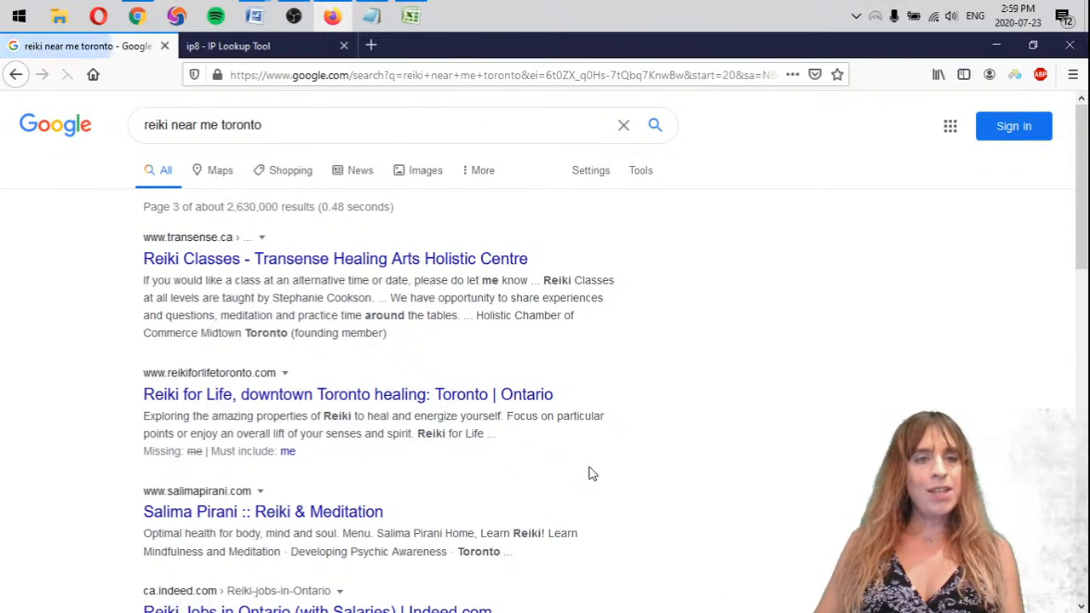
scroll(676, 270, "down", 4)
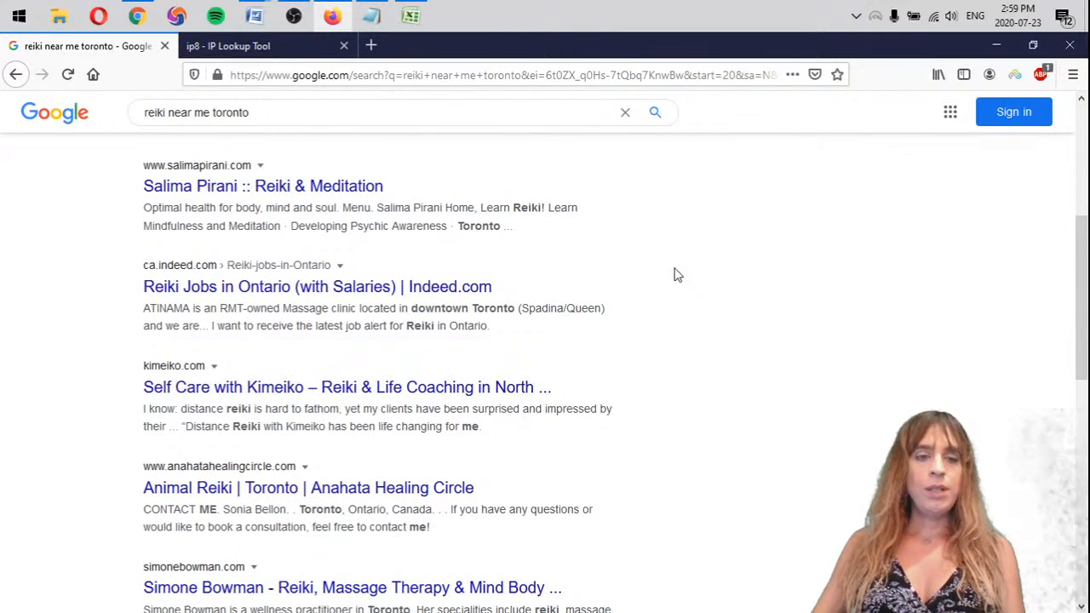
scroll(681, 276, "down", 2)
scroll(682, 343, "down", 6)
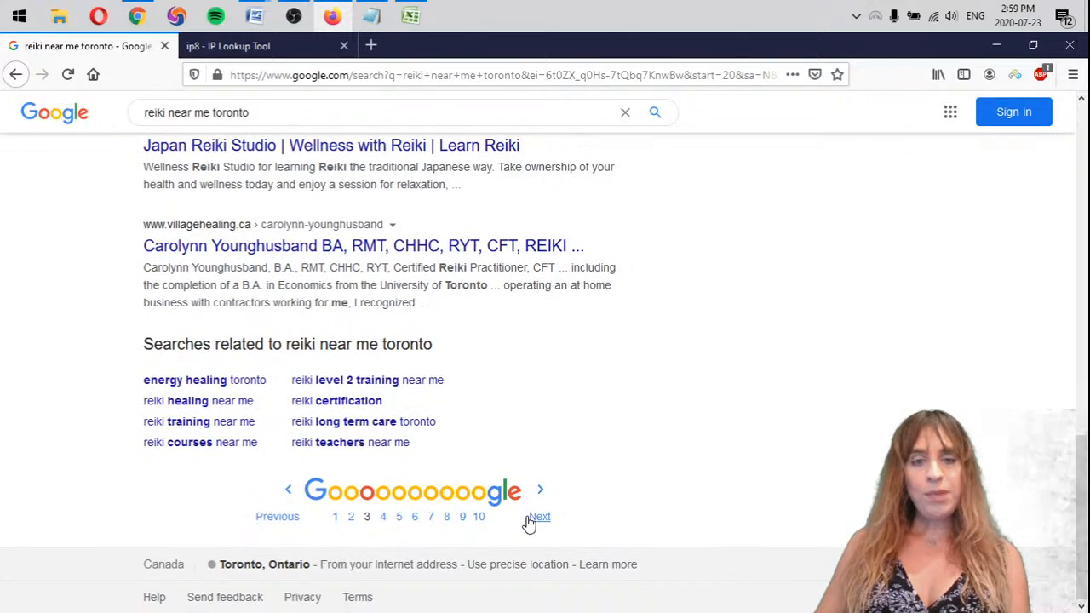
Continue checking for mattarot.com on pages 4 and 5 of the "reiki near me toronto" results
left_click(539, 519)
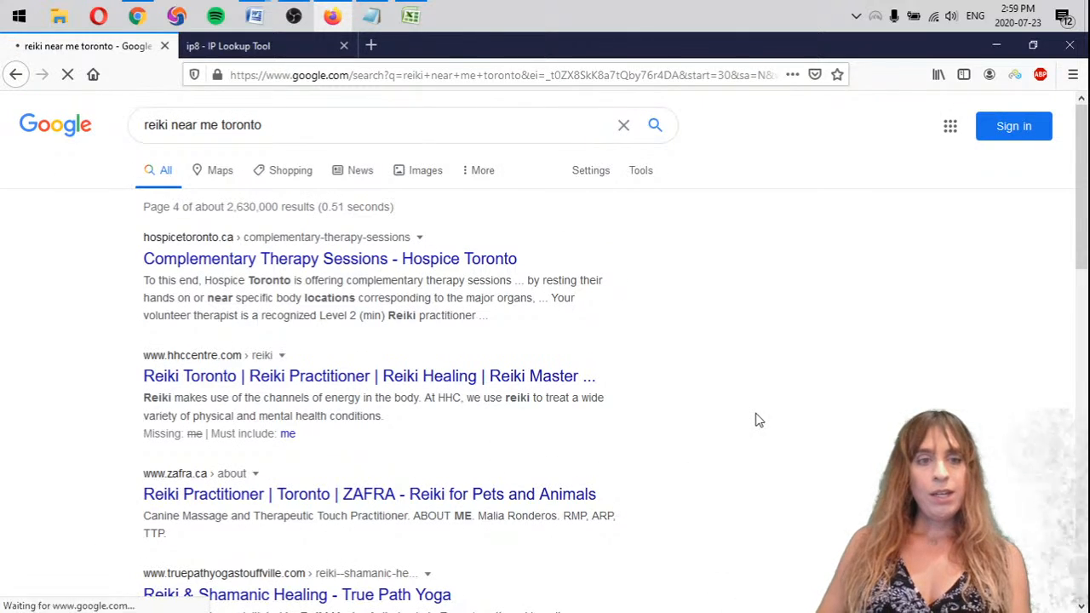
scroll(759, 419, "down", 5)
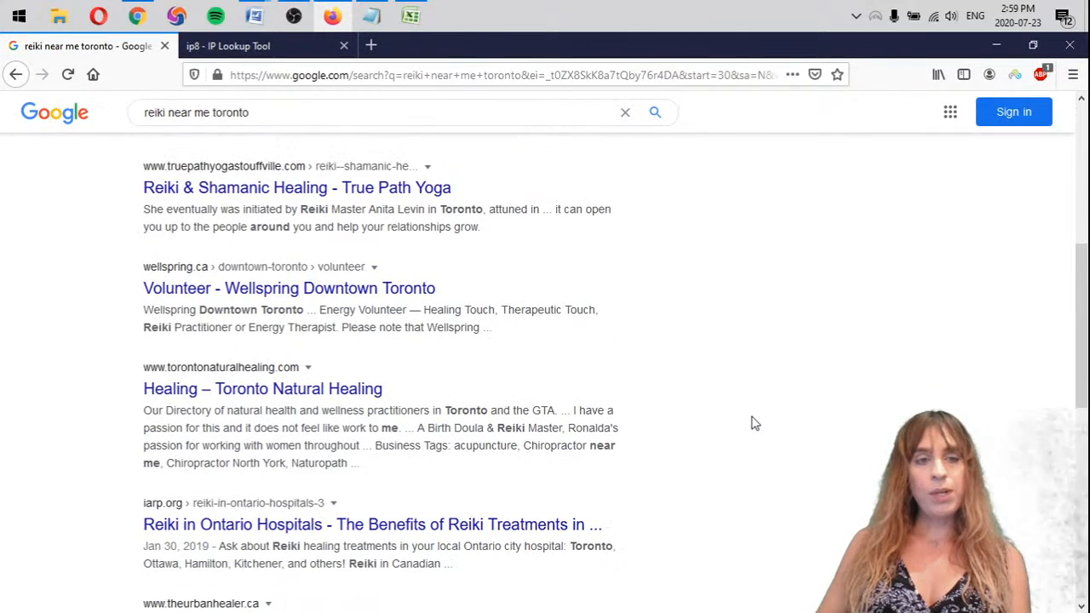
scroll(715, 427, "down", 2)
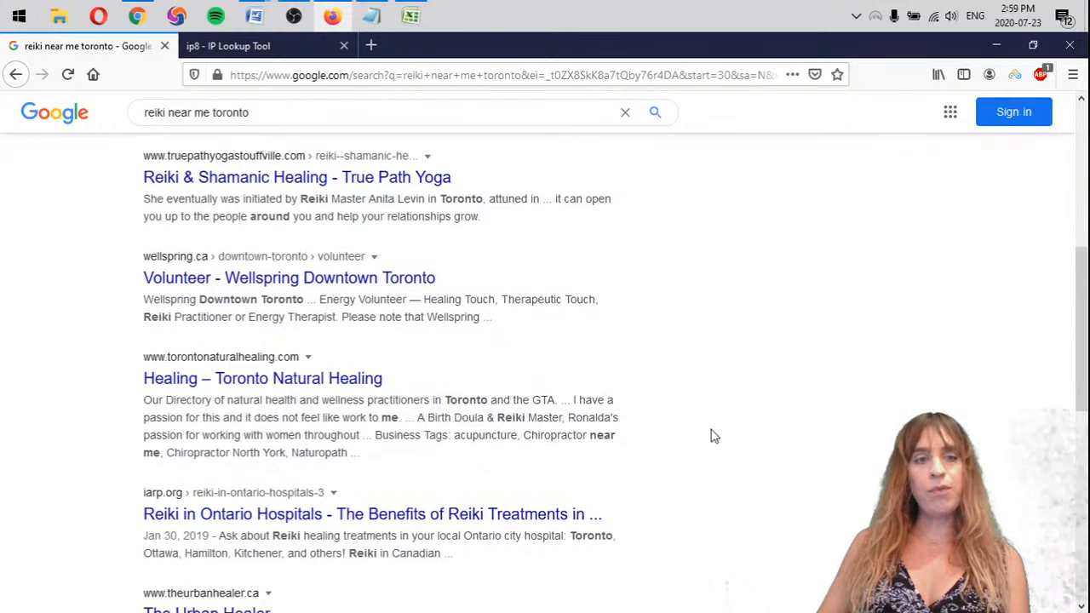
scroll(544, 359, "down", 3)
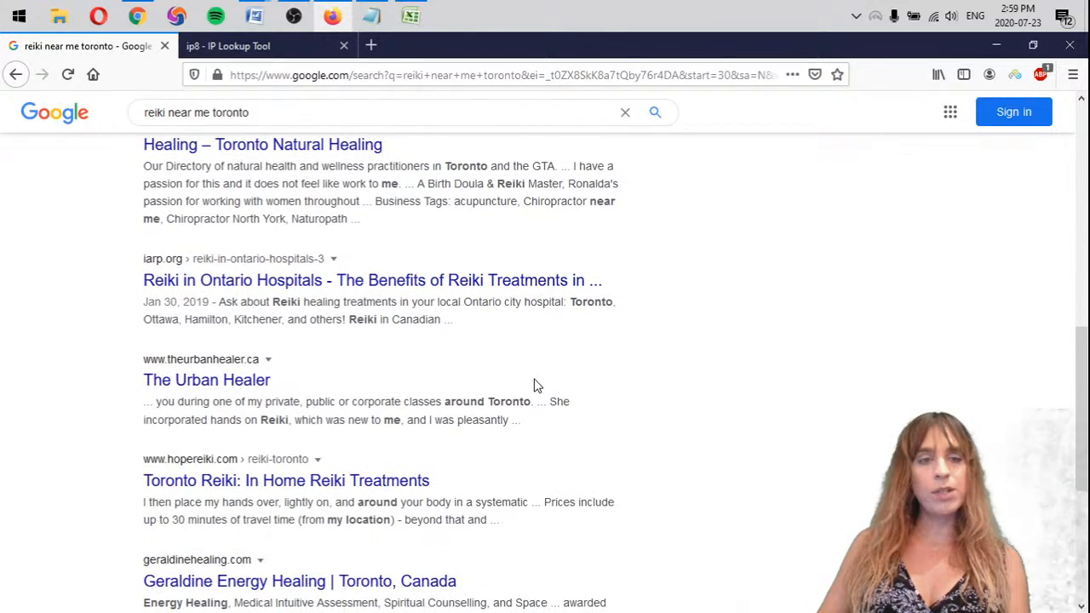
scroll(509, 338, "down", 3)
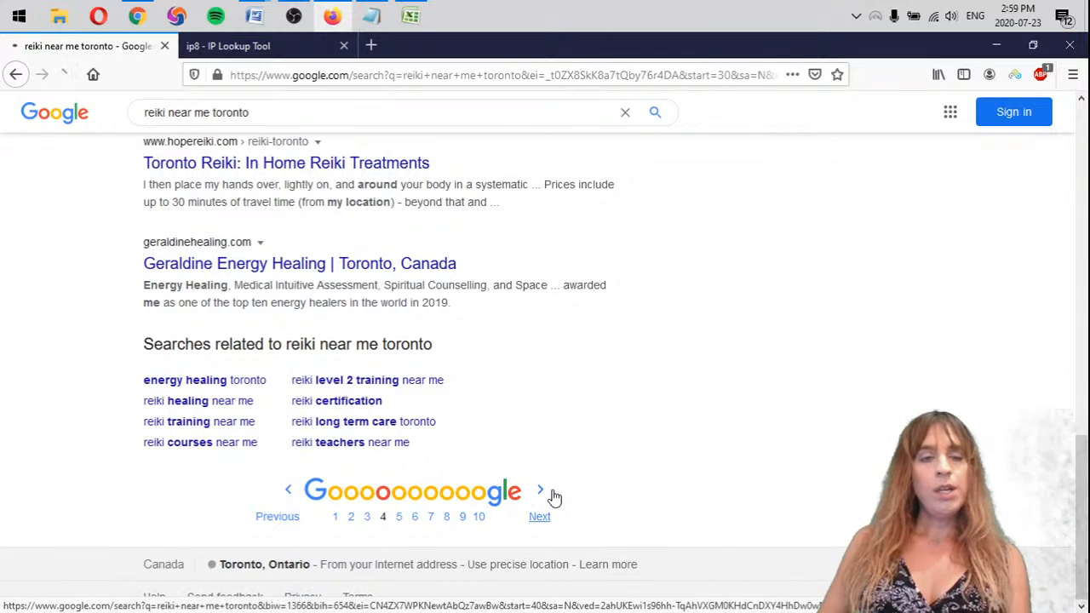
left_click(541, 513)
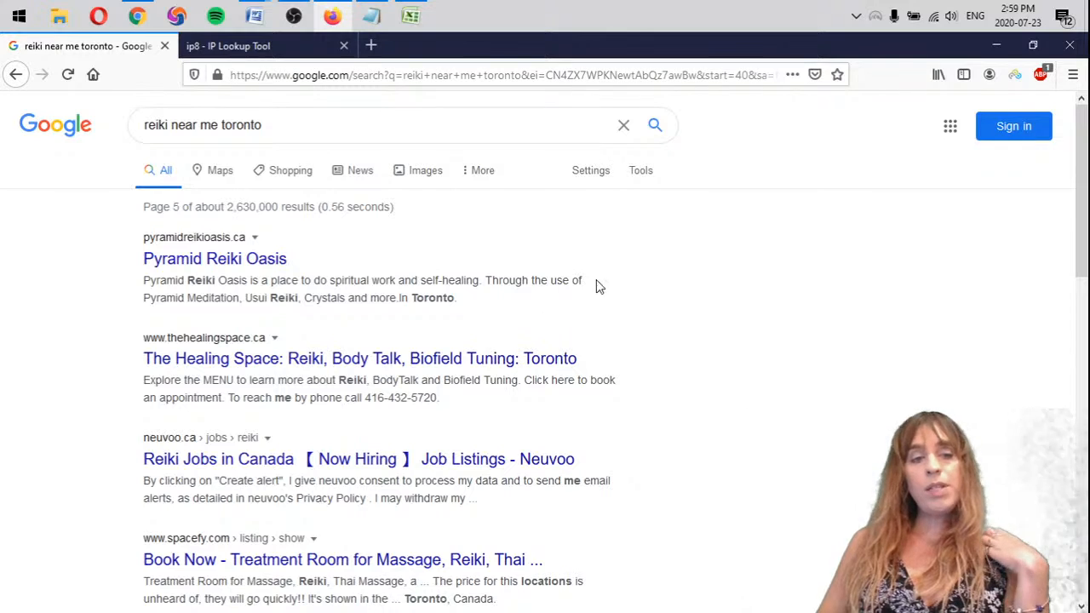
scroll(630, 274, "down", 3)
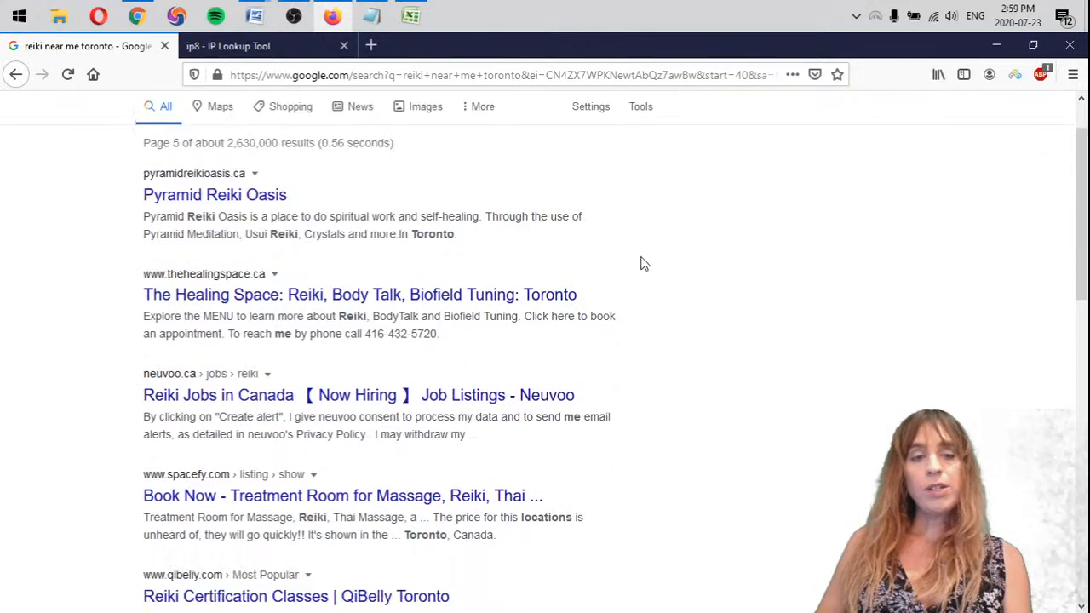
scroll(775, 340, "down", 1)
scroll(784, 337, "down", 5)
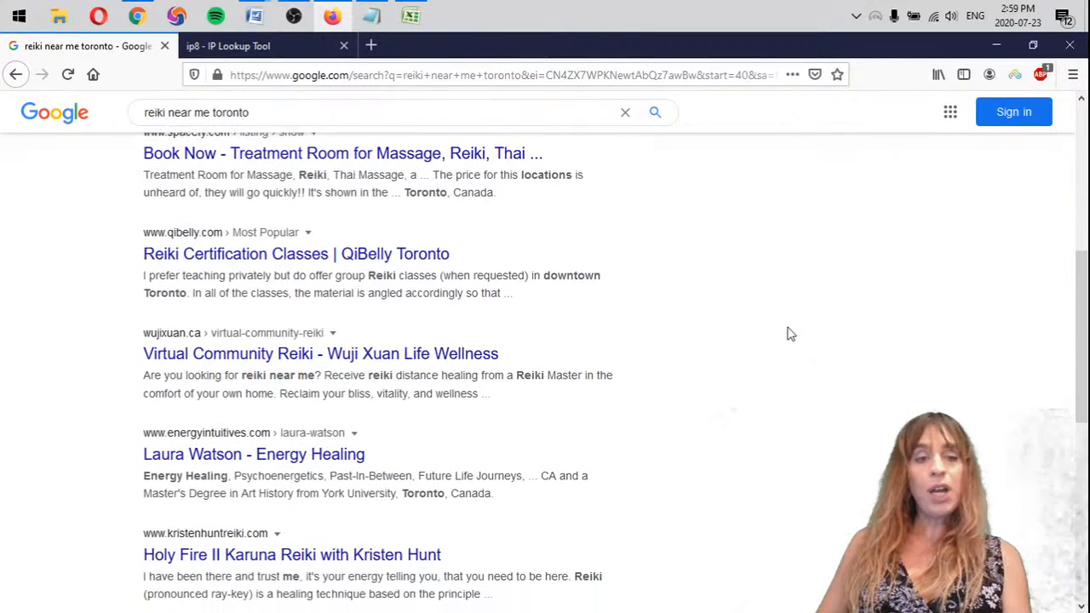
scroll(789, 336, "down", 1)
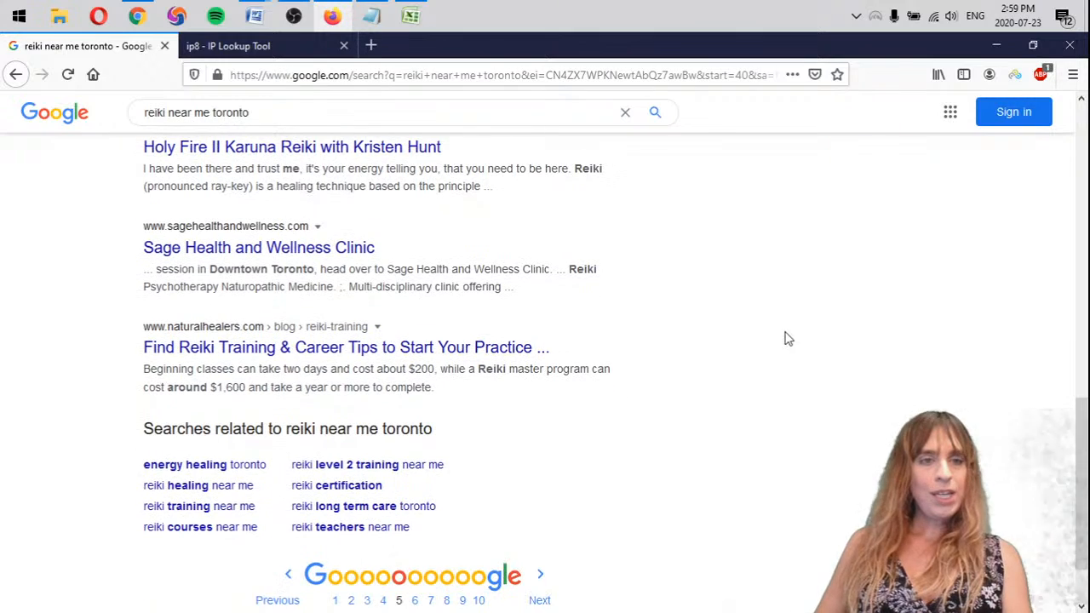
In the Notepad notes, record "- mattarot.com >5" below the "Reiki near me" list and remove the extra blank line before "A reiki master"
left_click(371, 15)
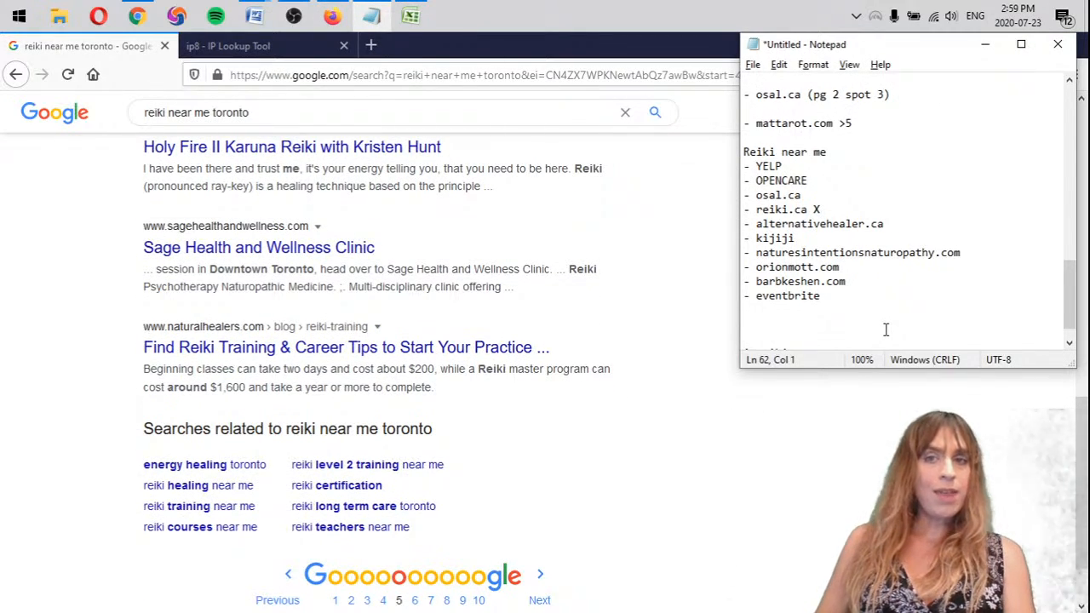
scroll(886, 330, "down", 1)
left_click_drag(902, 99, 743, 79)
key("ctrl+c")
left_click(760, 287)
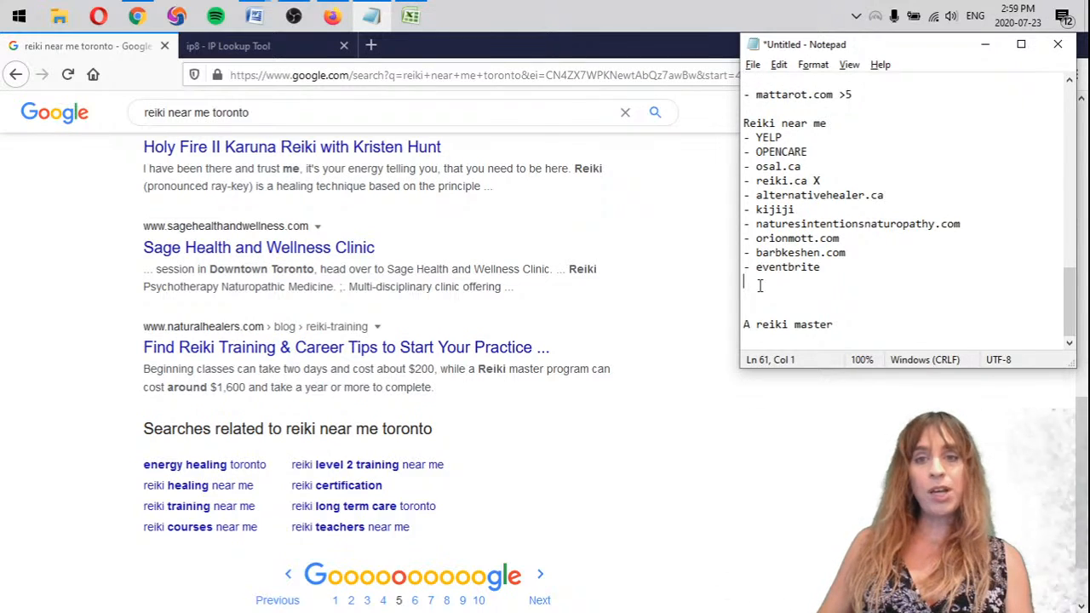
key("ctrl+v")
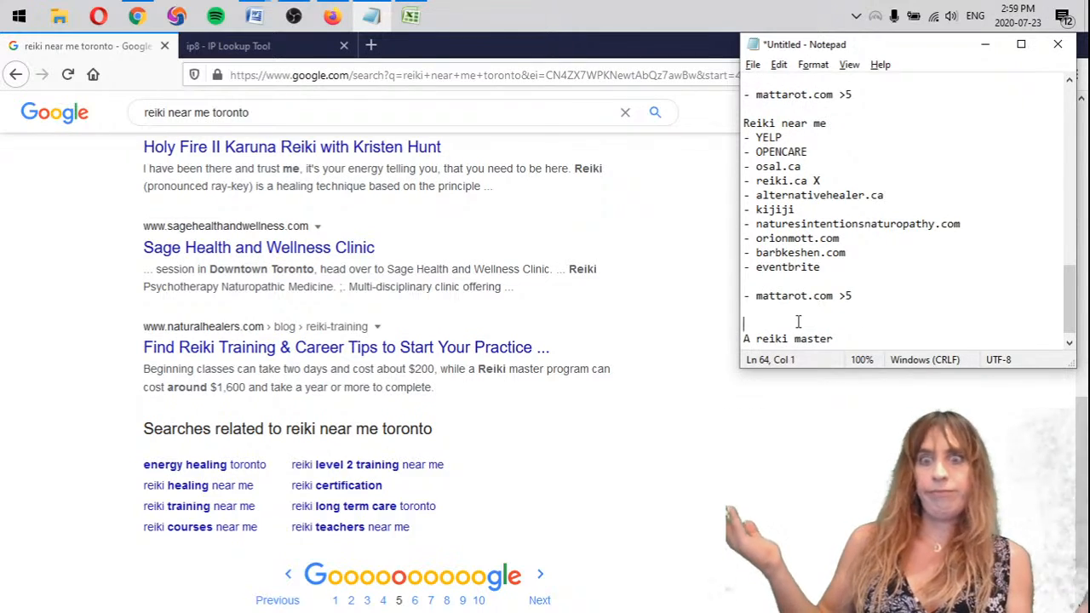
key("Delete")
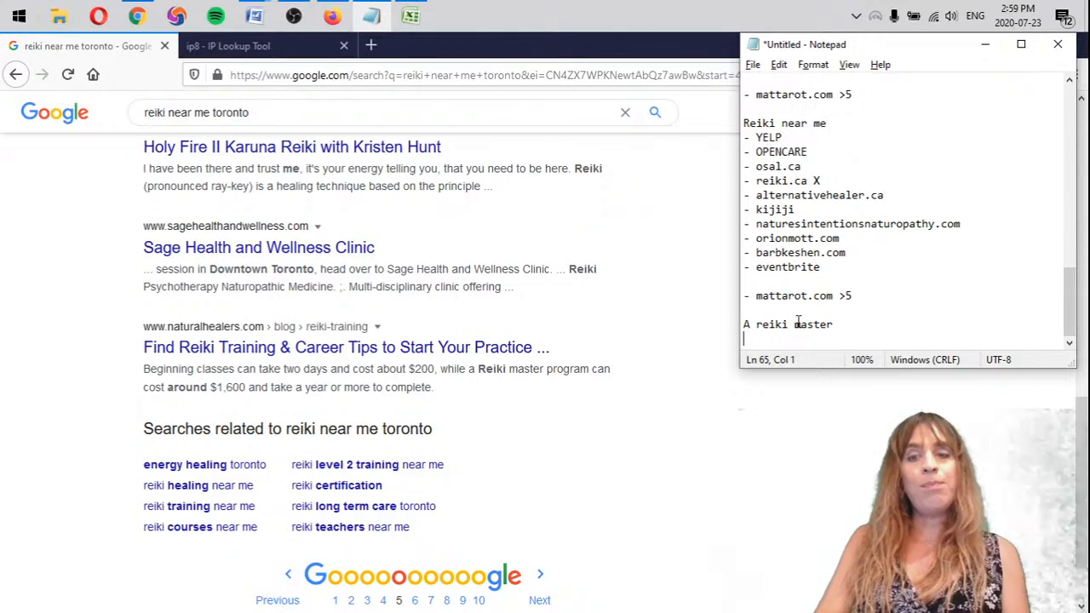
Add ten empty dash bullets under the "A reiki master" heading in the notes
type("-")
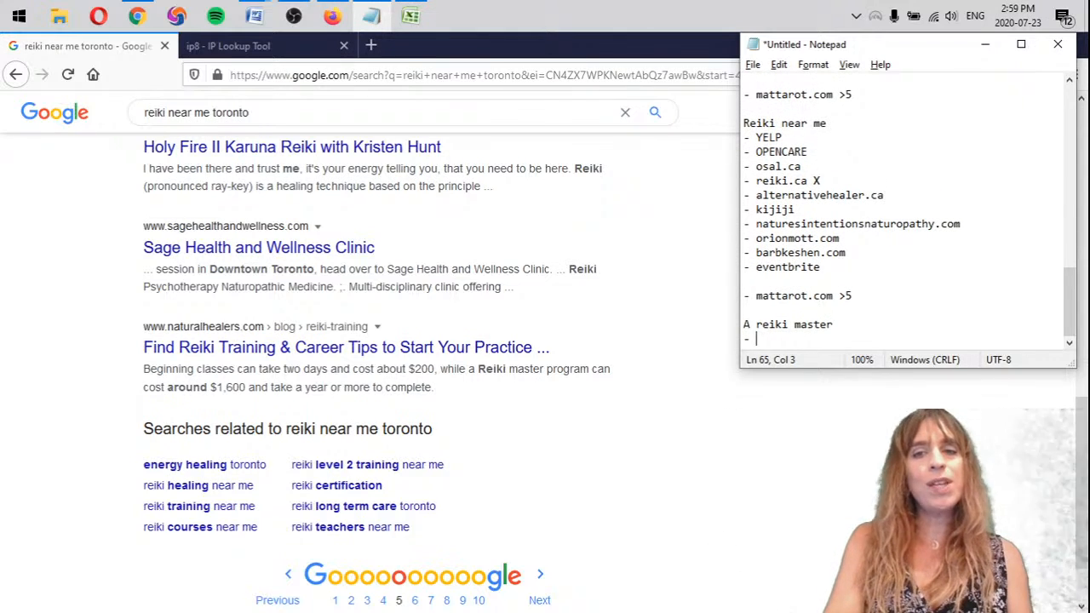
key("Return")
type("-")
key("Return")
type("-")
key("Return")
type("-")
key("Return")
type("-")
key("Return")
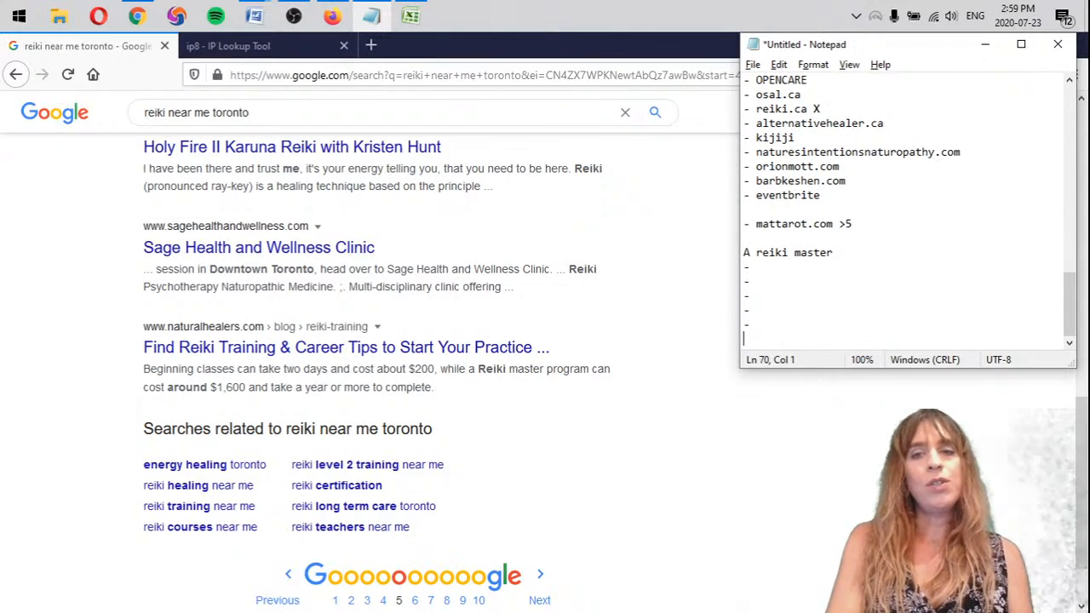
type("-")
key("Return")
type("-")
key("Return")
type("-")
key("Return")
type("-  -")
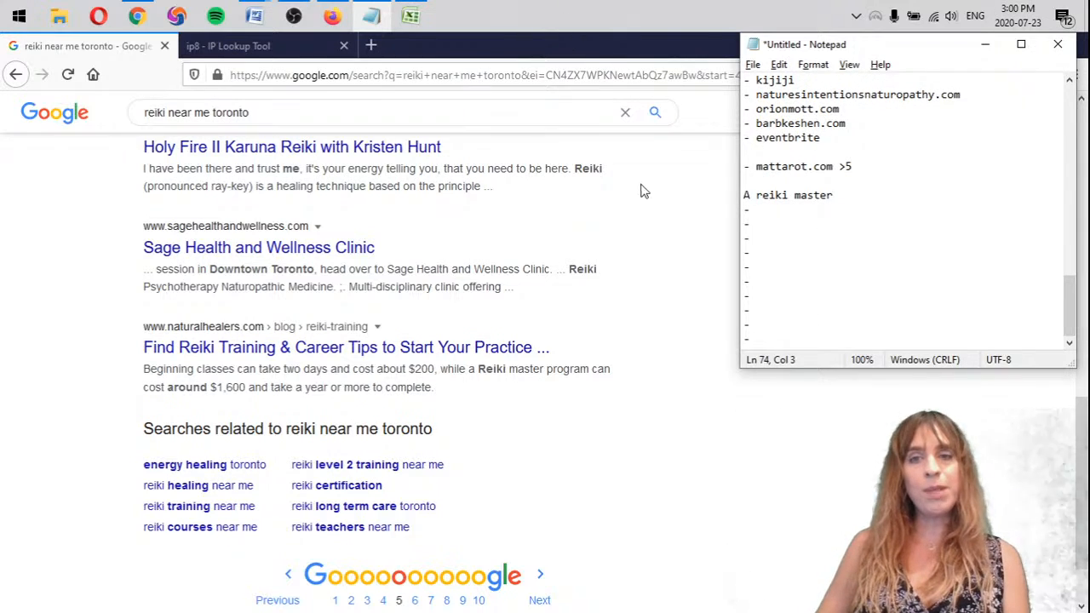
Copy the "A reiki master" keyword from the notes and search Google in Firefox for "A reiki master toronto"
left_click_drag(207, 116, 122, 114)
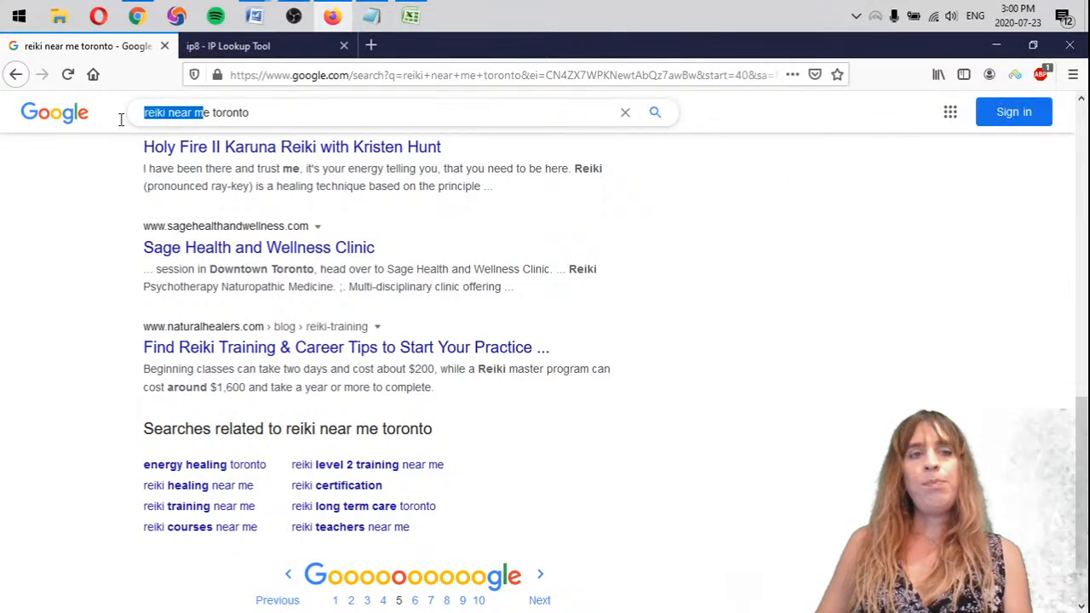
key("alt+Tab")
left_click_drag(842, 197, 703, 195)
key("ctrl+c")
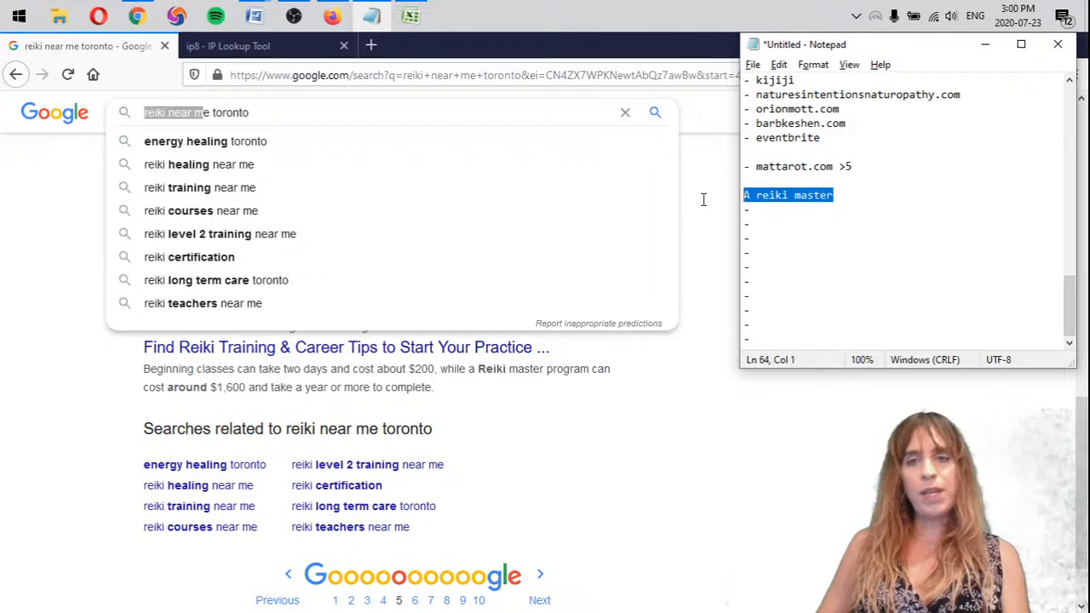
left_click(209, 112)
left_click_drag(210, 111, 86, 105)
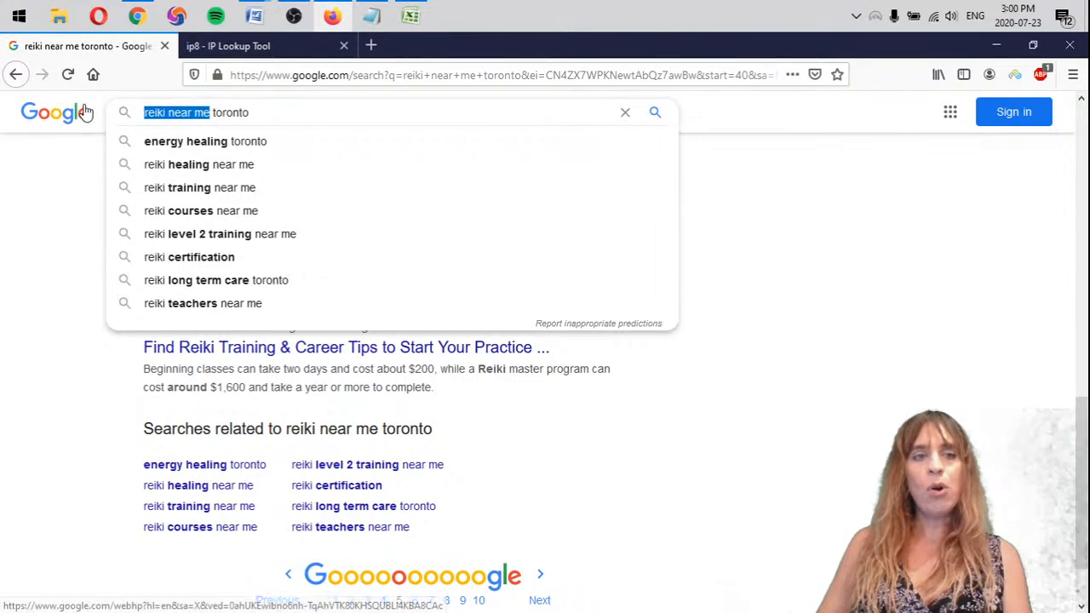
key("ctrl+v")
key("Return")
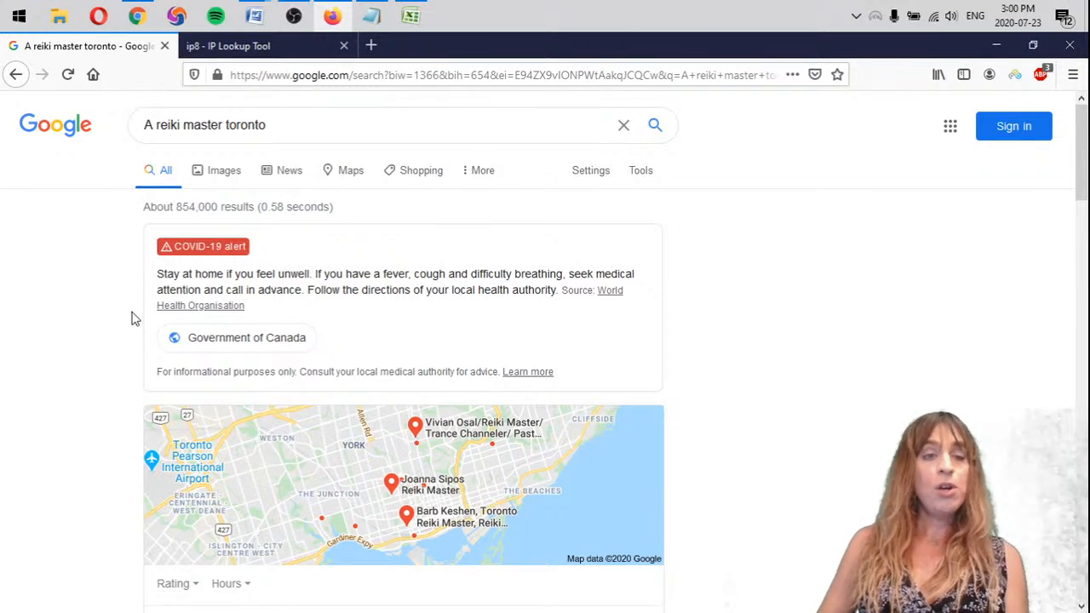
Find the first organic result and record it as omtoronto.com under "A reiki master" in the Notepad notes
scroll(134, 316, "down", 3)
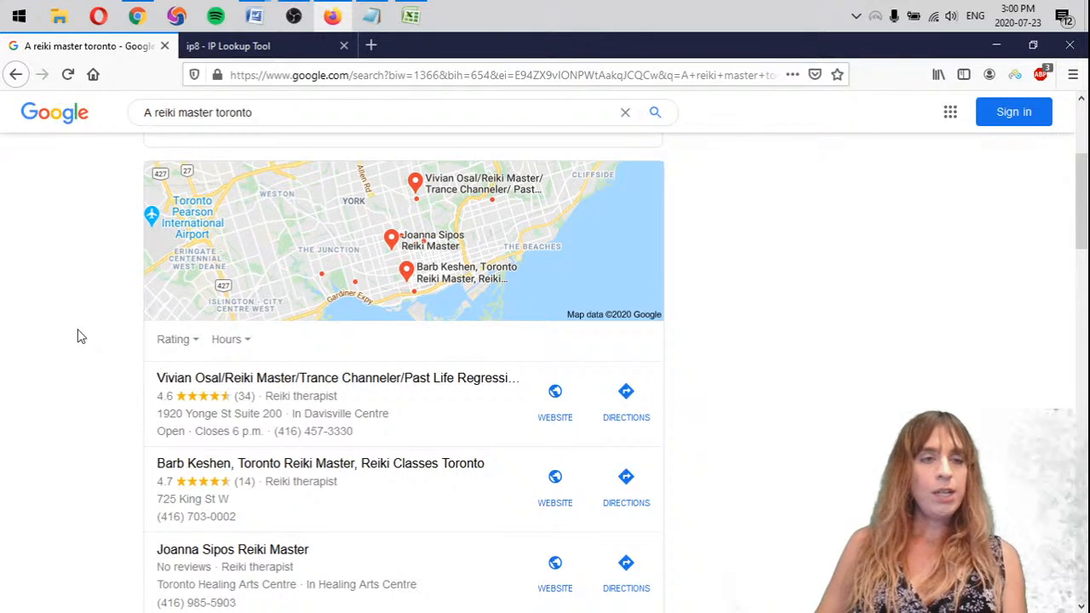
scroll(76, 336, "down", 3)
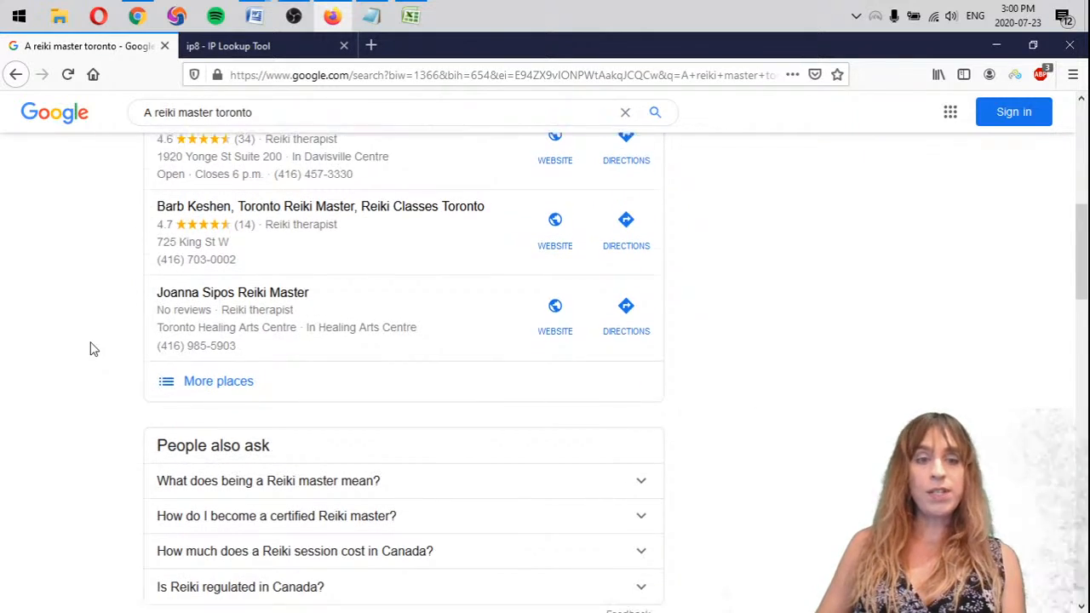
scroll(94, 349, "down", 4)
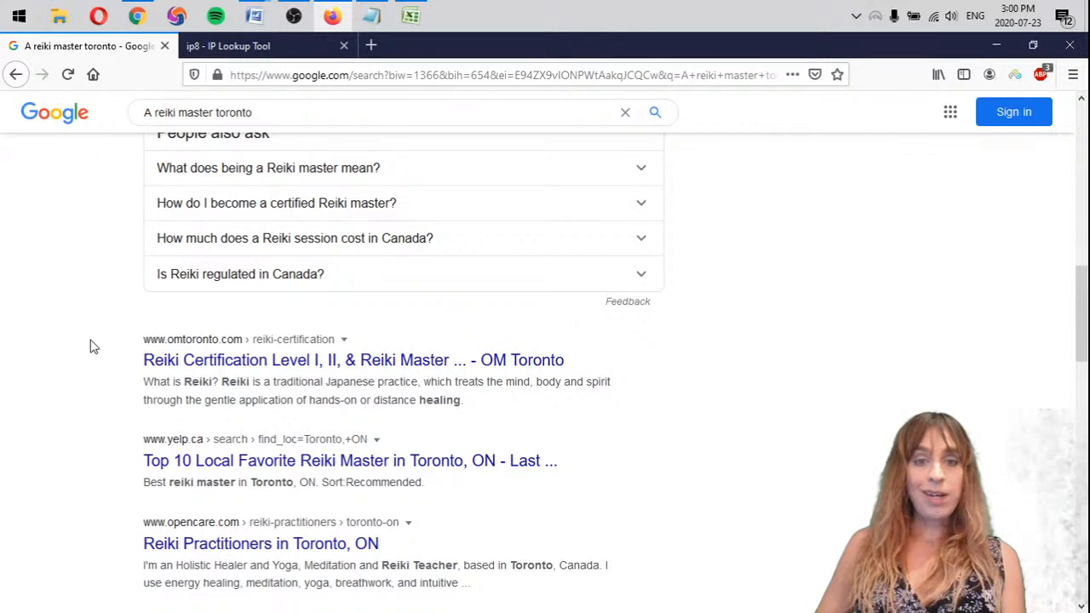
scroll(93, 346, "down", 2)
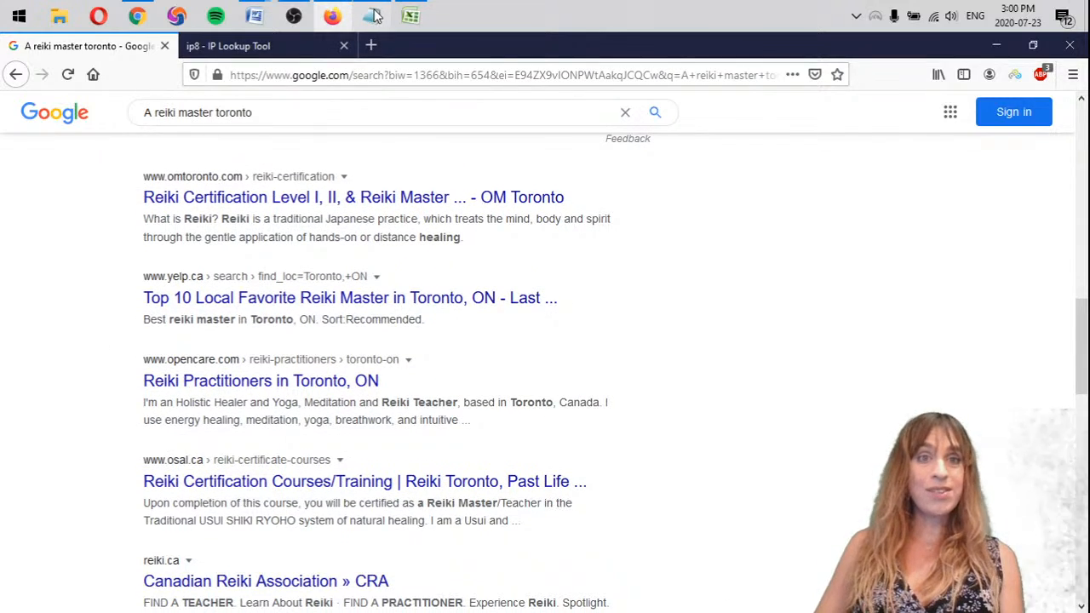
left_click(372, 15)
left_click(858, 207)
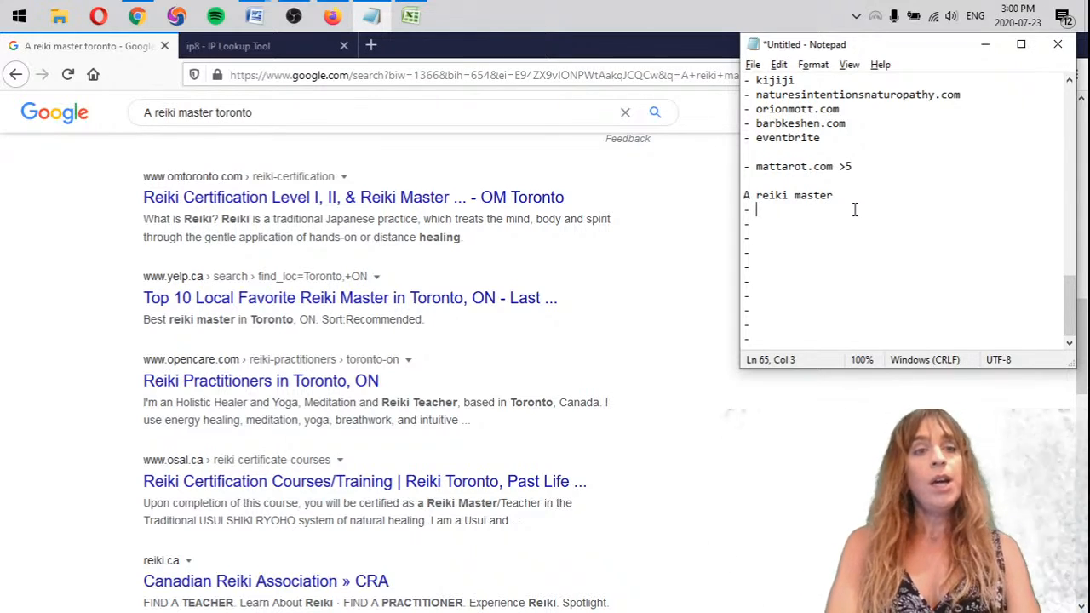
type("toronto.com")
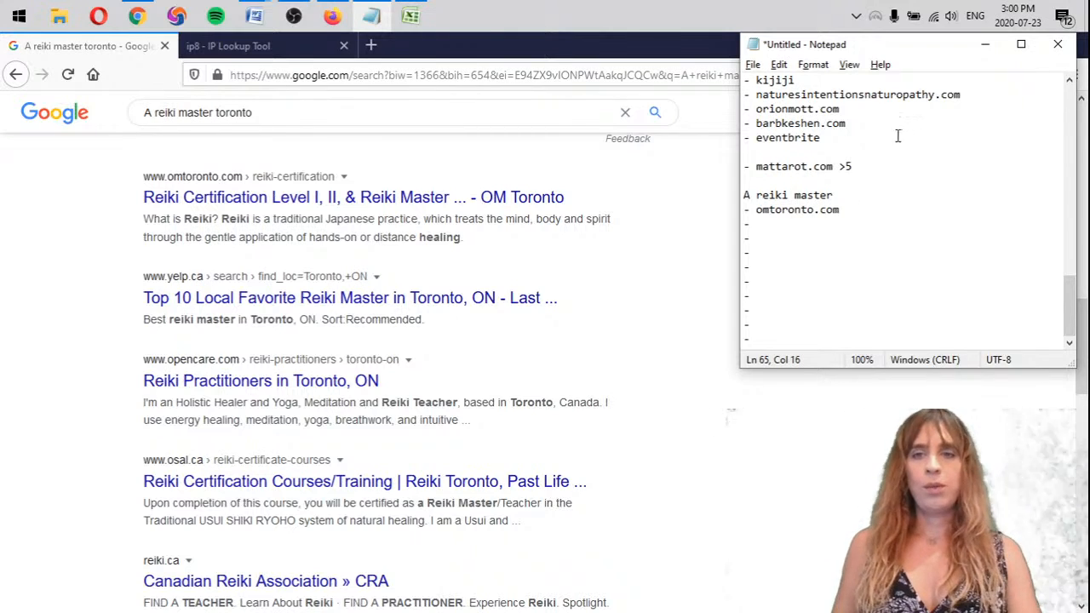
Check how omtoronto is marked in the earlier keyword lists and add an X after omtoronto.com under "A reiki master" in the notes
scroll(897, 136, "up", 9)
scroll(886, 211, "up", 5)
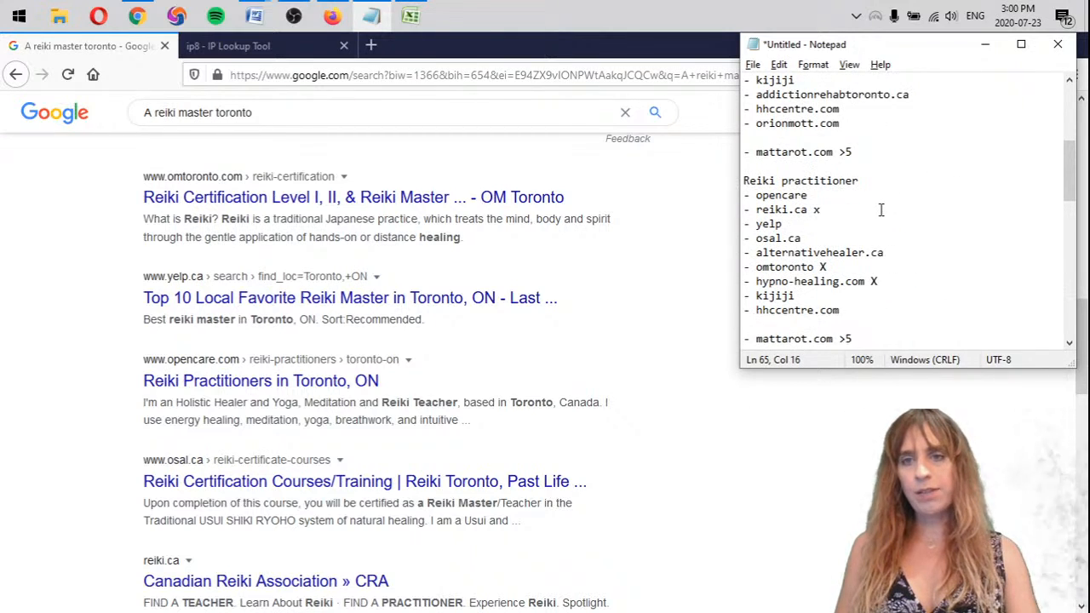
scroll(886, 239, "up", 2)
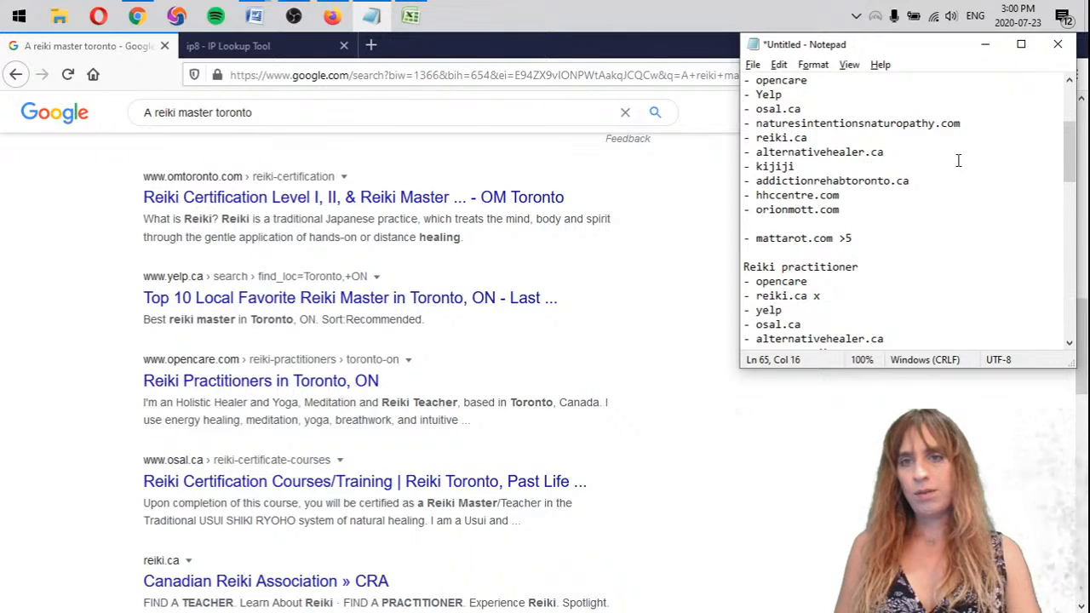
scroll(925, 177, "up", 3)
scroll(926, 177, "down", 3)
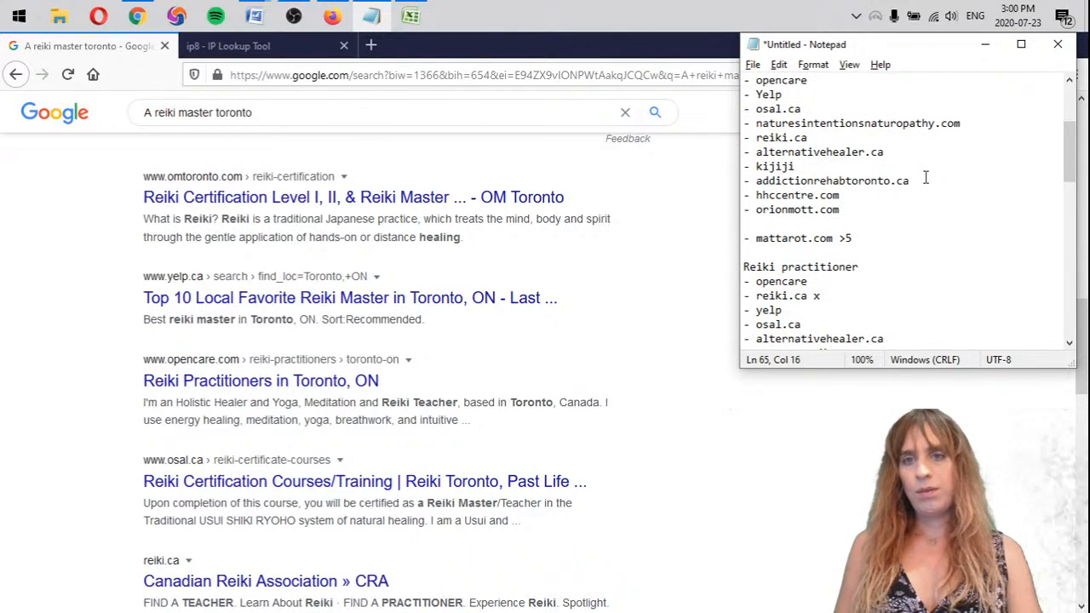
scroll(926, 177, "down", 3)
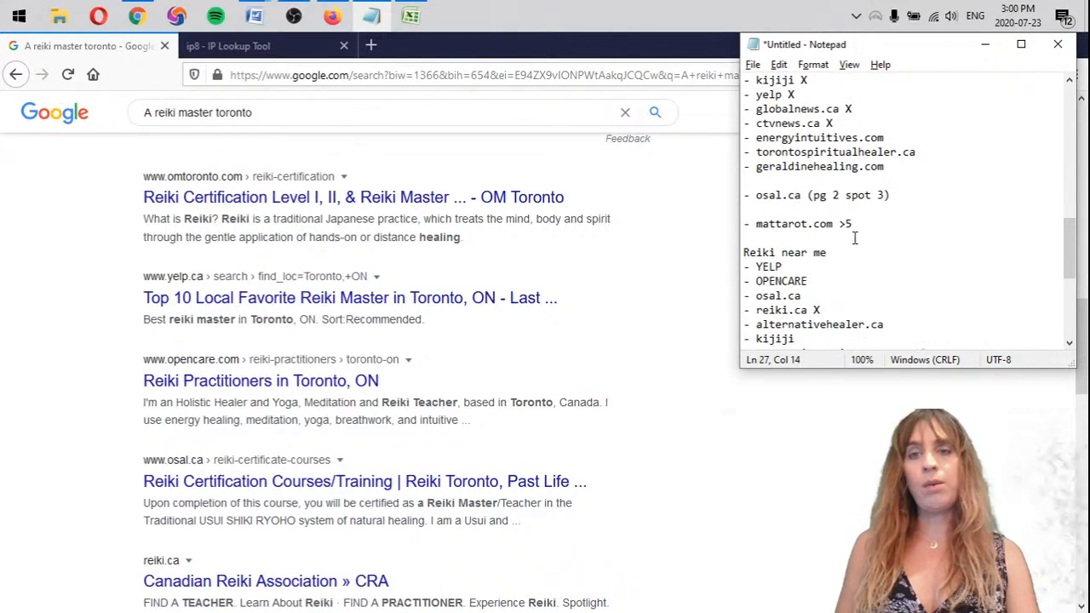
scroll(858, 244, "down", 6)
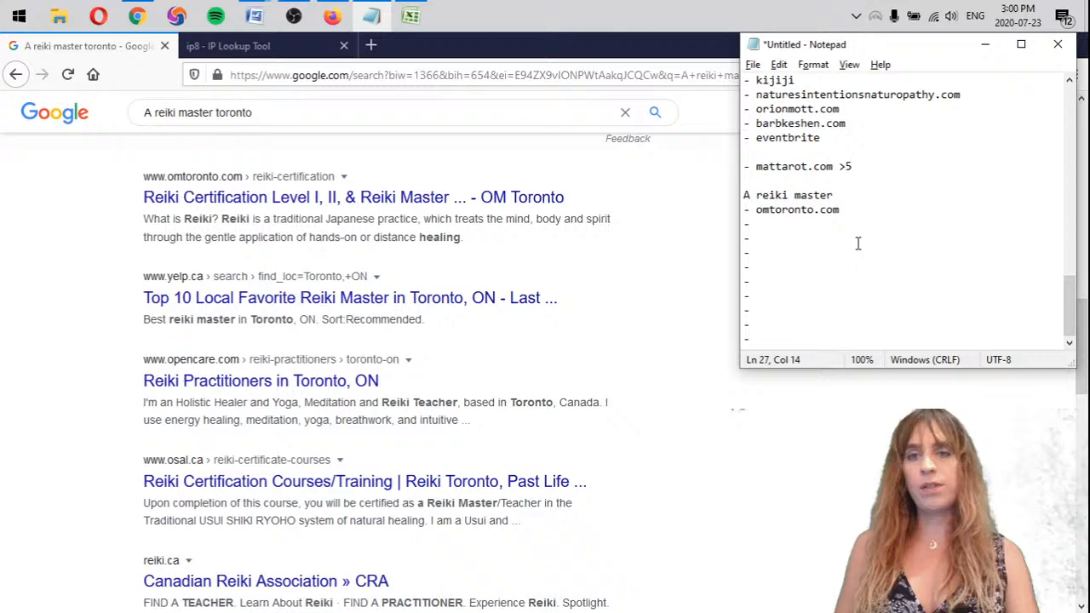
left_click(886, 208)
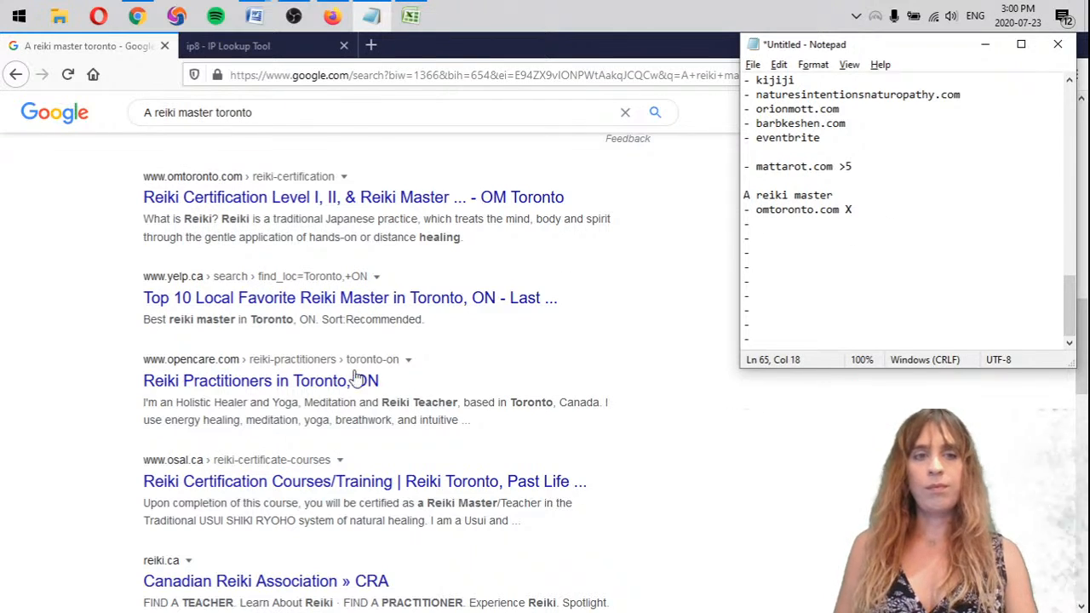
Record the following organic results as yelp, opencare, osal.ca and reiki on the empty bullets under "A reiki master"
key("Down")
type("yelp - op")
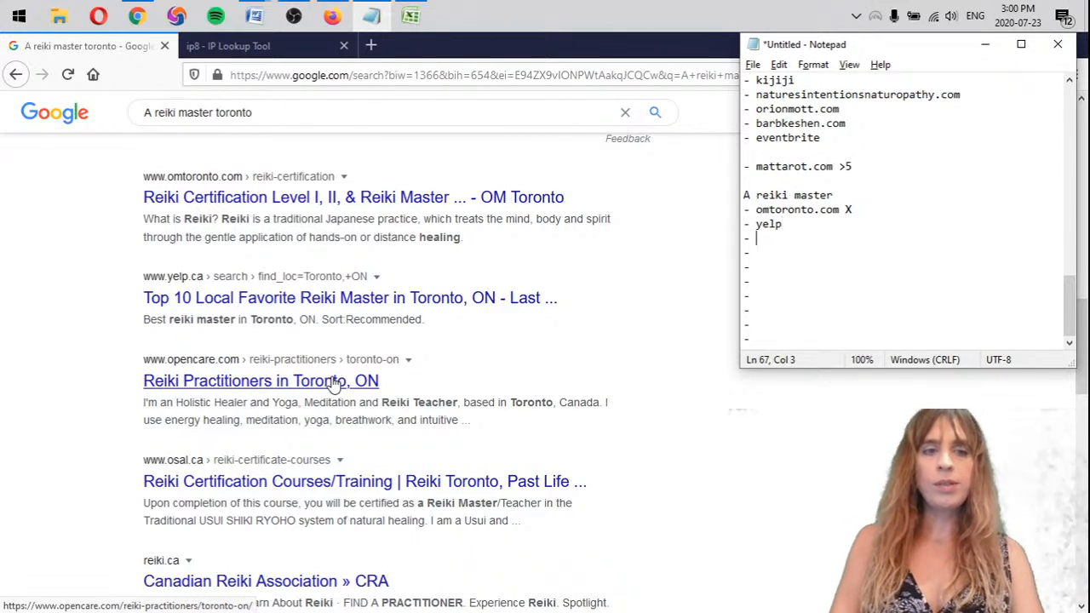
type("encare")
key("Down")
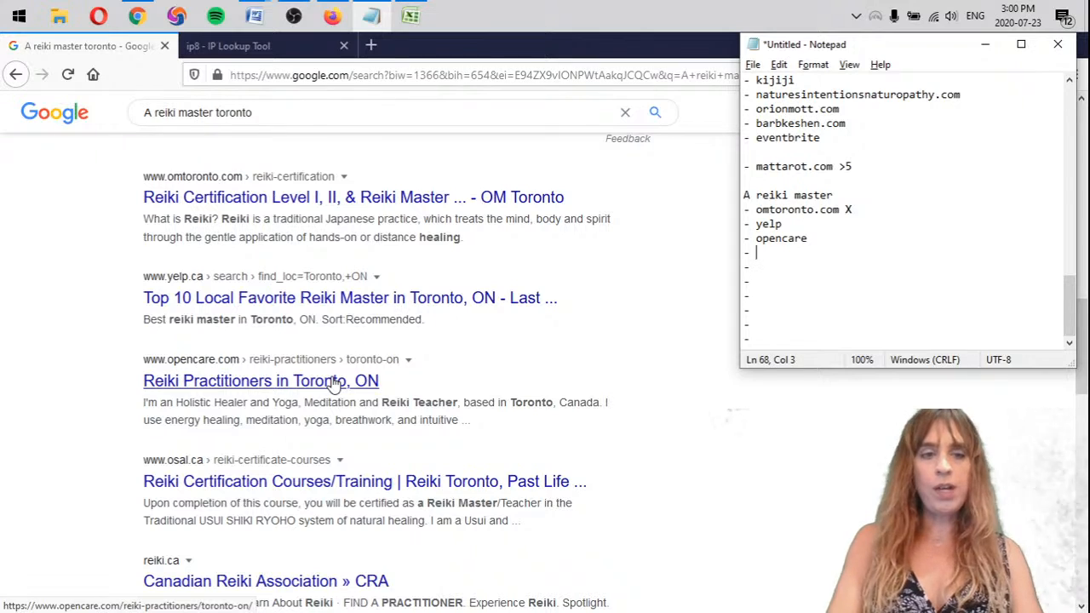
type("osal.ca")
key("Down")
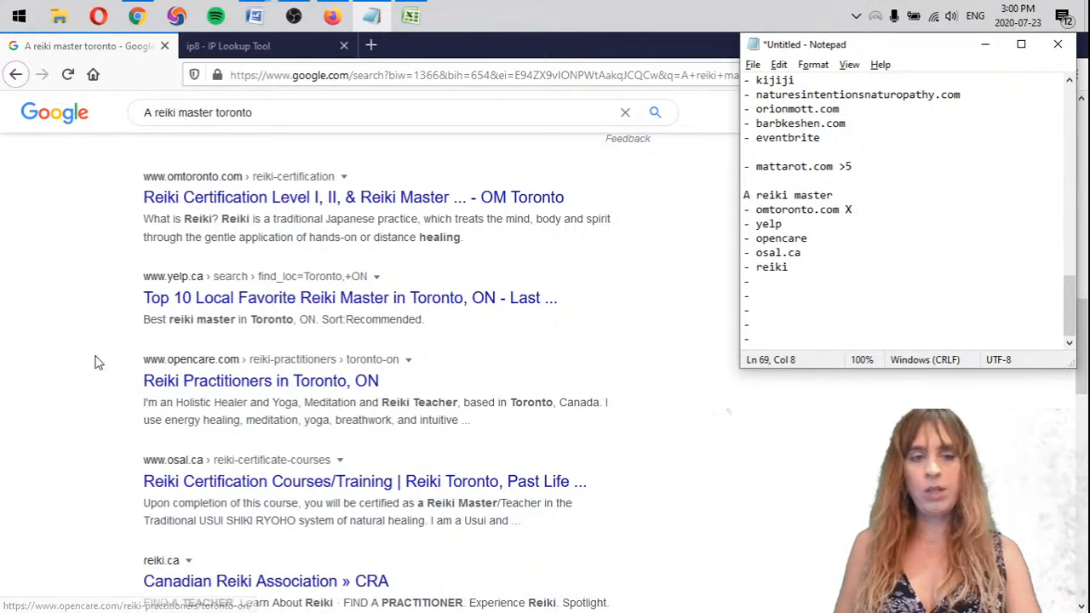
Copy naturesintentionsnaturopathy.com from the "Reiki near me" list to the empty bullet below reiki under "A reiki master"
scroll(116, 397, "down", 5)
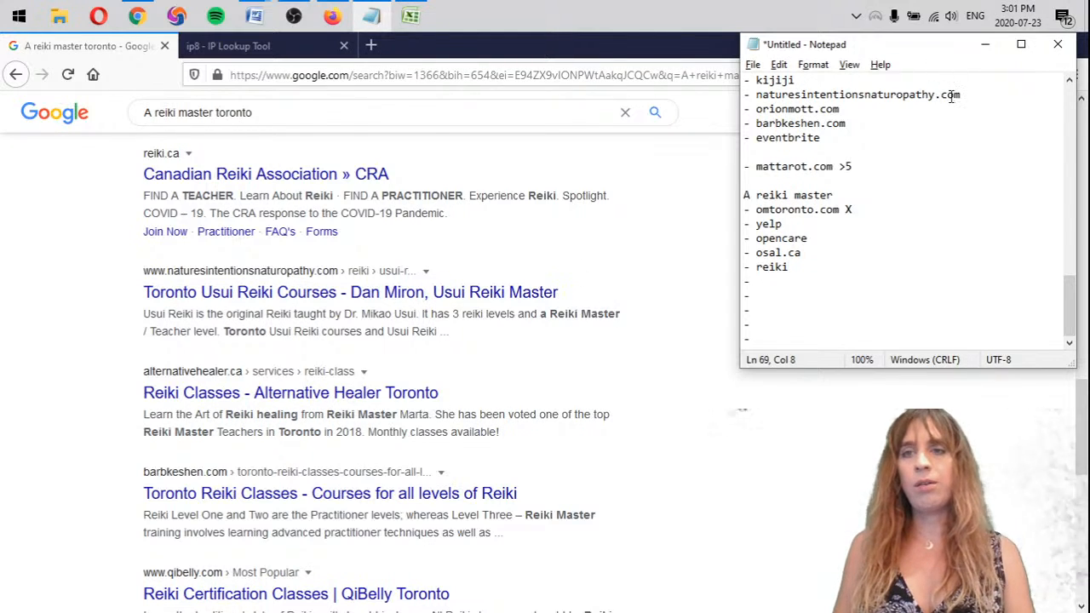
left_click_drag(952, 96, 756, 94)
key("ctrl+c")
left_click(778, 282)
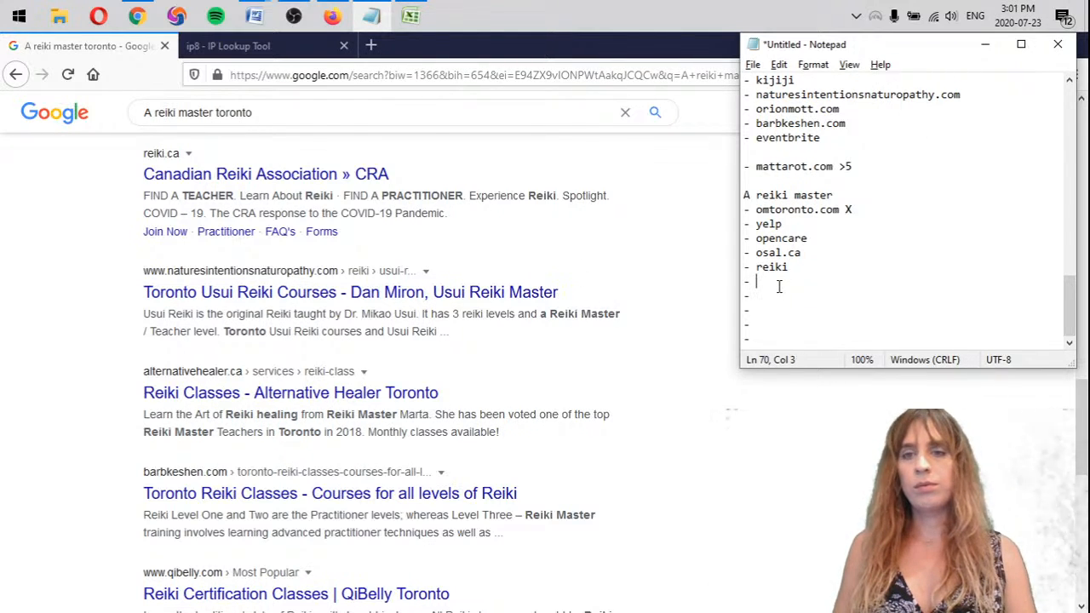
key("ctrl+v")
Copy alternativehealer.ca from the "Reiki near me" list to the bullet below naturesintentionsnaturopathy.com under "A reiki master"
scroll(58, 377, "down", 1)
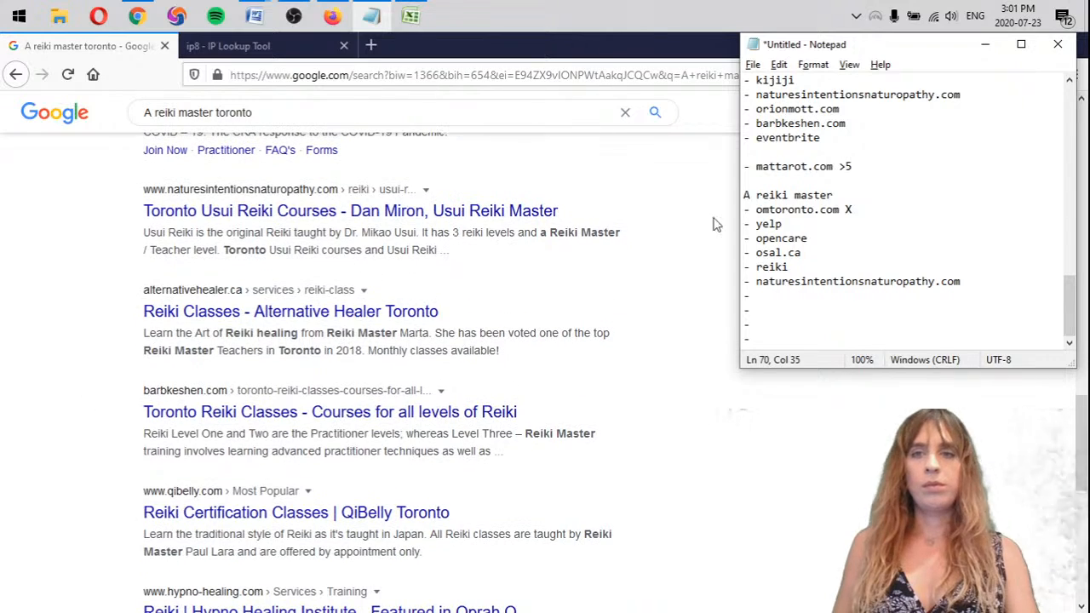
scroll(834, 181, "up", 1)
double_click(830, 111)
key("ctrl+c")
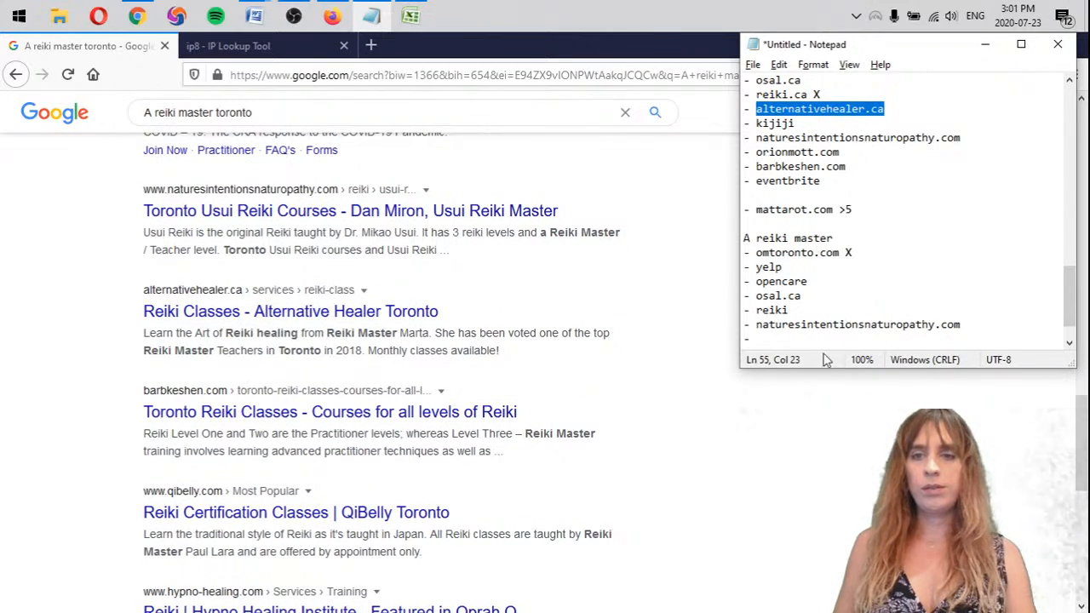
left_click(849, 337)
key("ctrl+v")
Add barbkeshen.com and qibelly.com as separate dash bullets below alternativehealer.ca in the "A reiki master" list
scroll(89, 394, "down", 2)
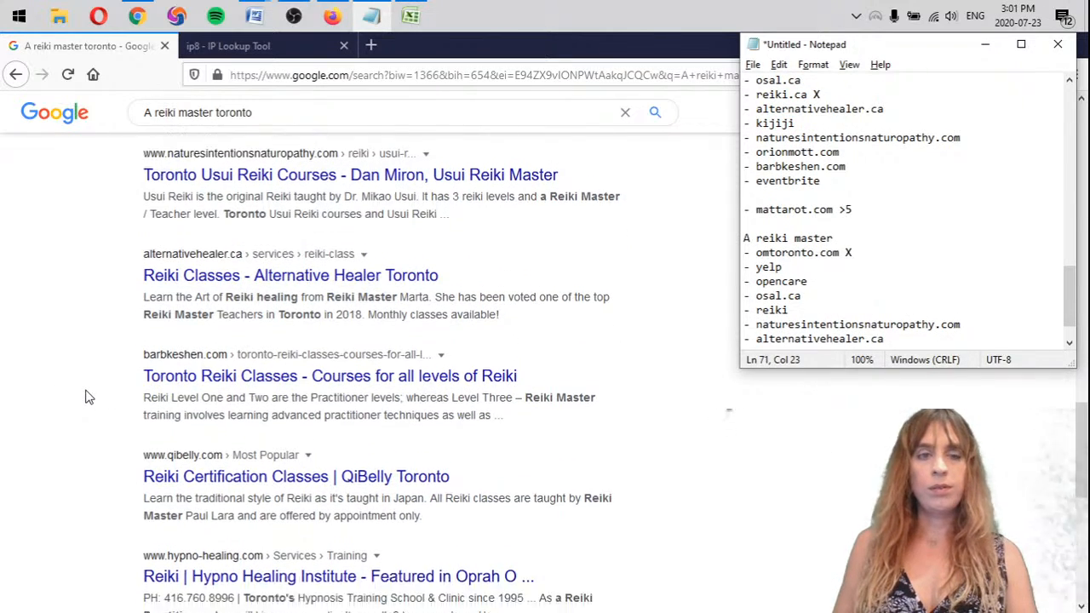
key("Return")
type("- barbk")
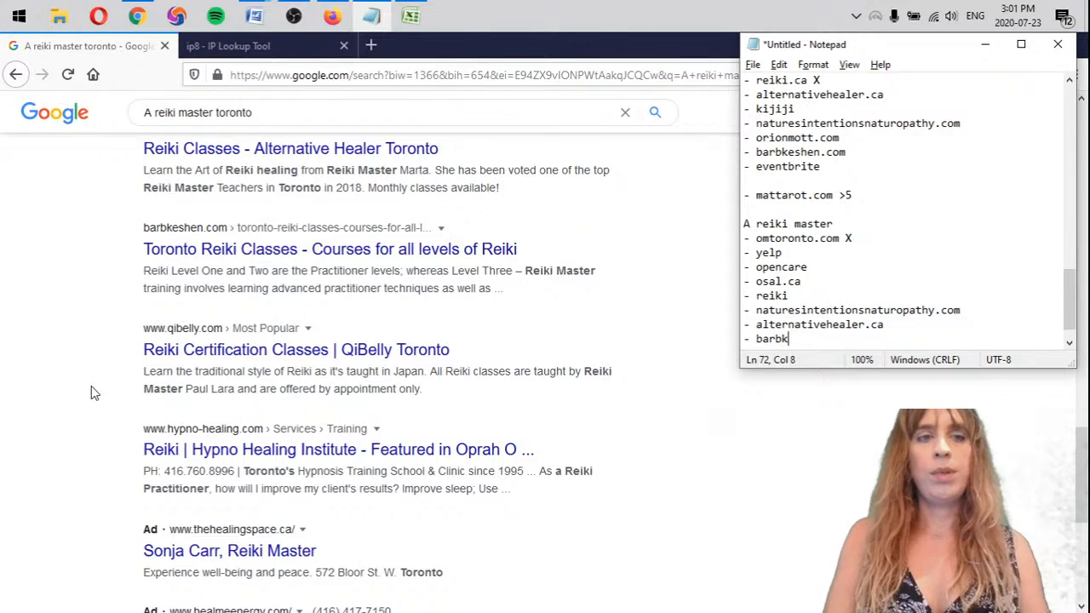
type("eshen.com")
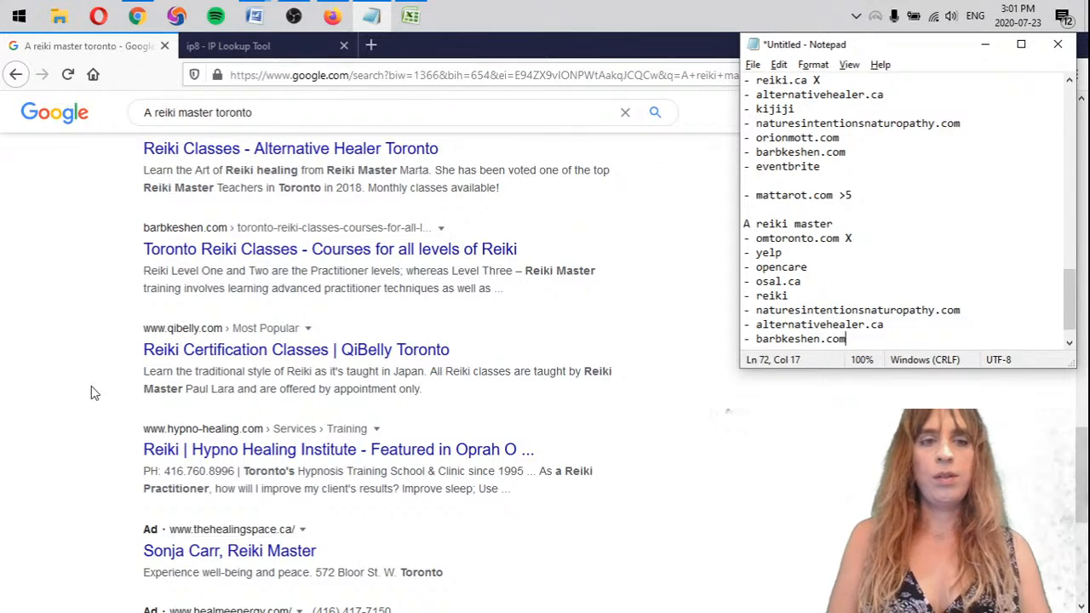
key("Return")
type("- qibe")
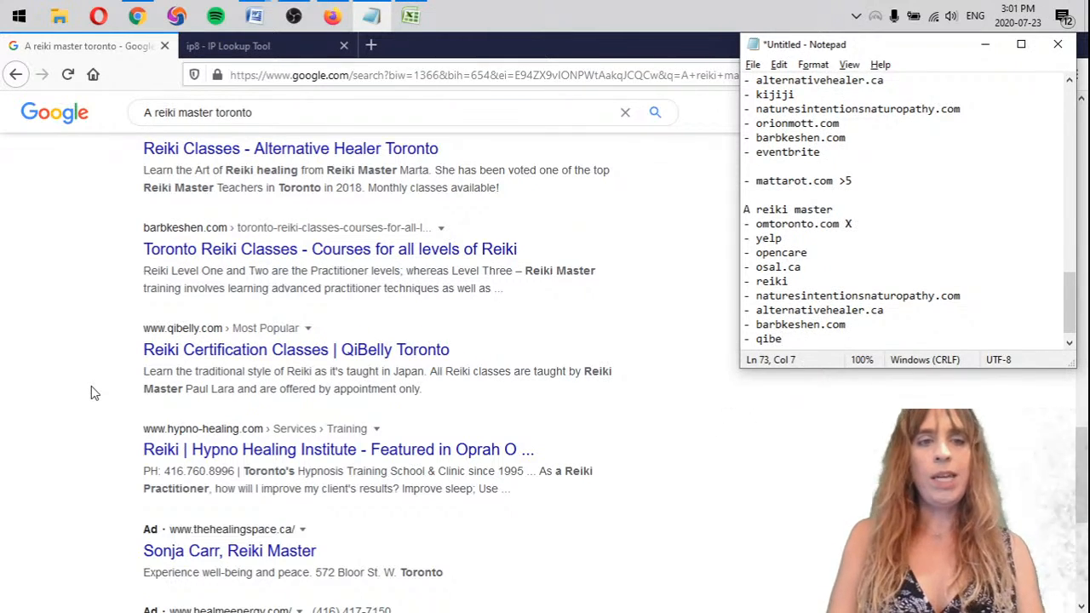
type("lly.com")
key("Return")
Add a hypno-healing bullet below qibelly.com, check its marking in the earlier lists, and mark it with an X
type("- ")
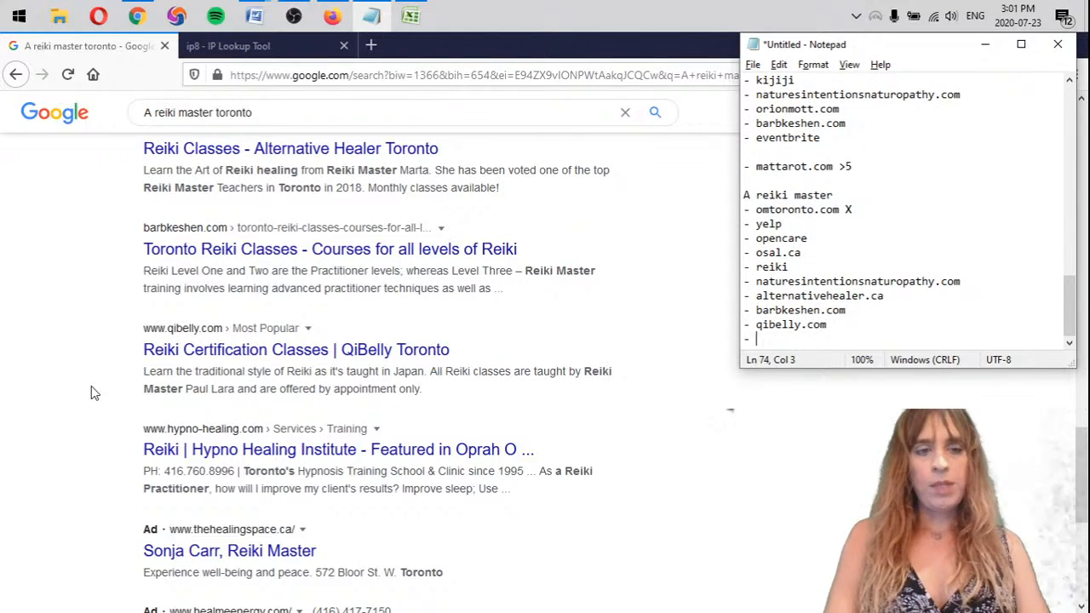
type("hypno")
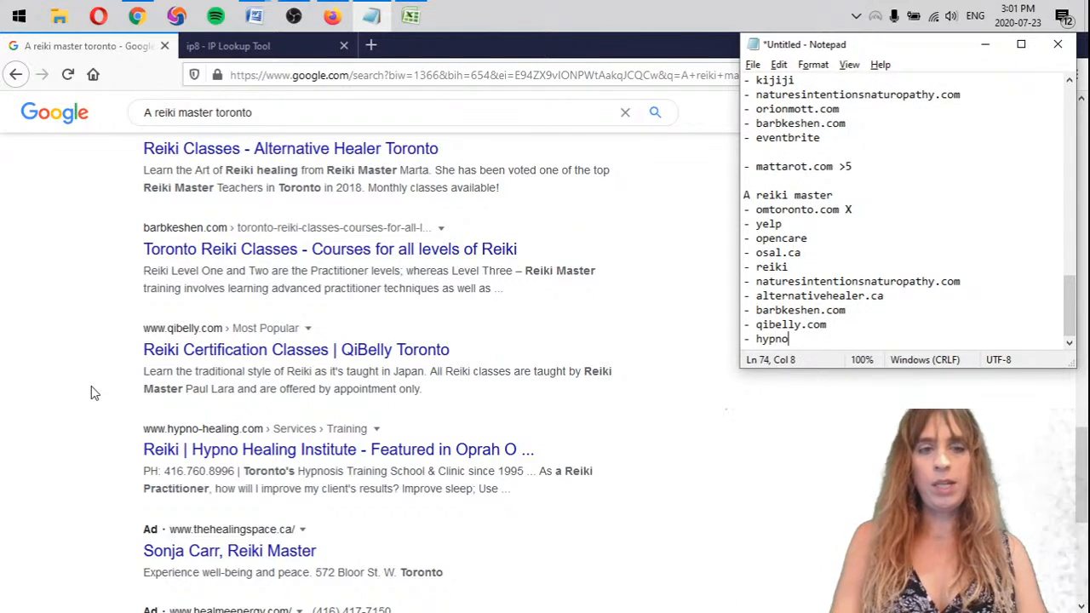
type("-healing")
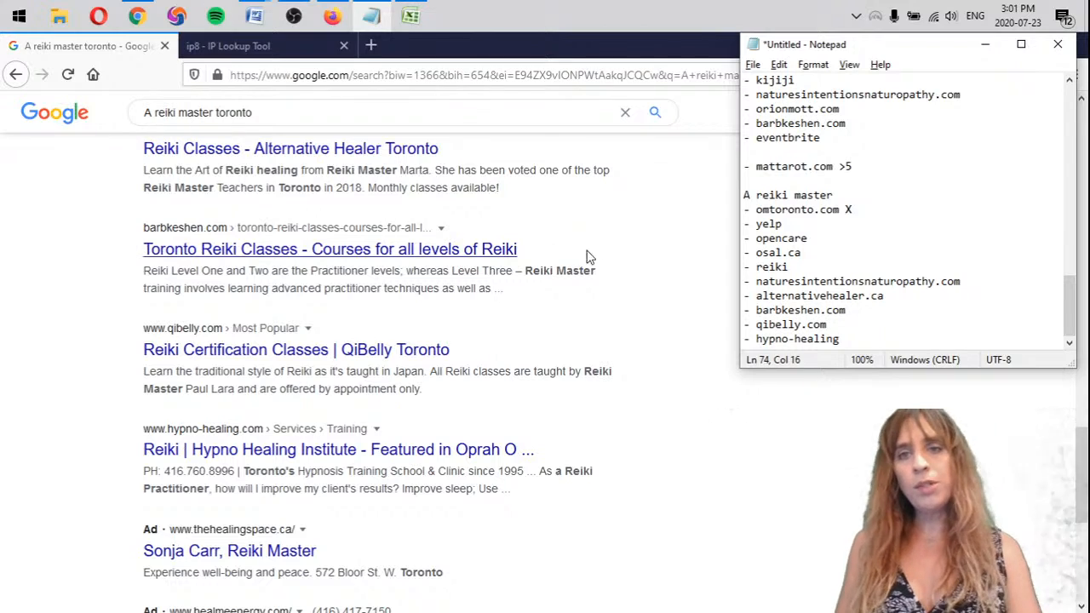
scroll(966, 281, "up", 3)
scroll(873, 232, "up", 4)
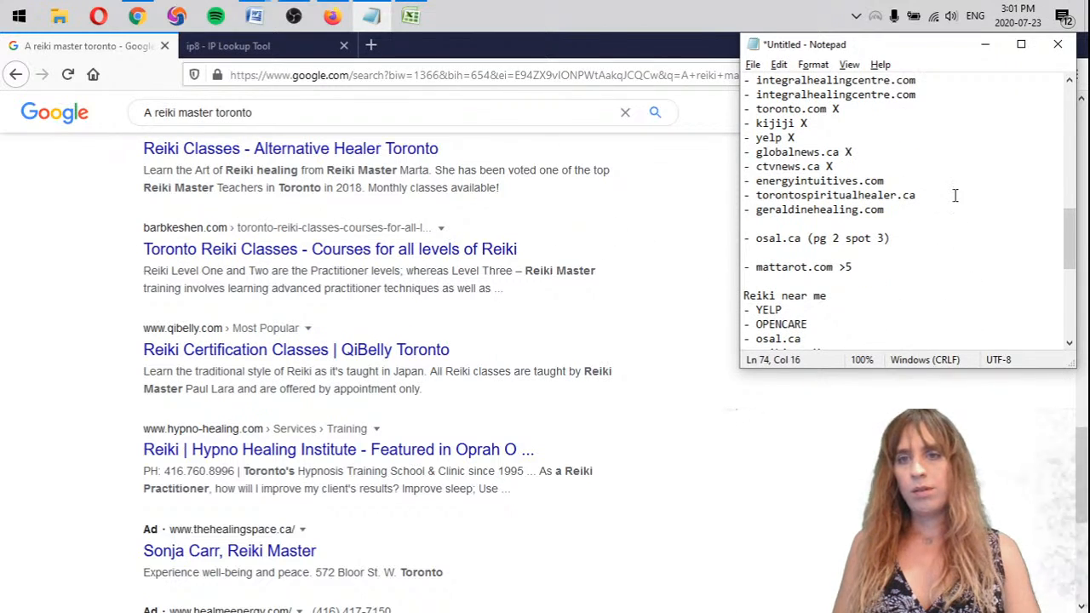
scroll(956, 196, "up", 4)
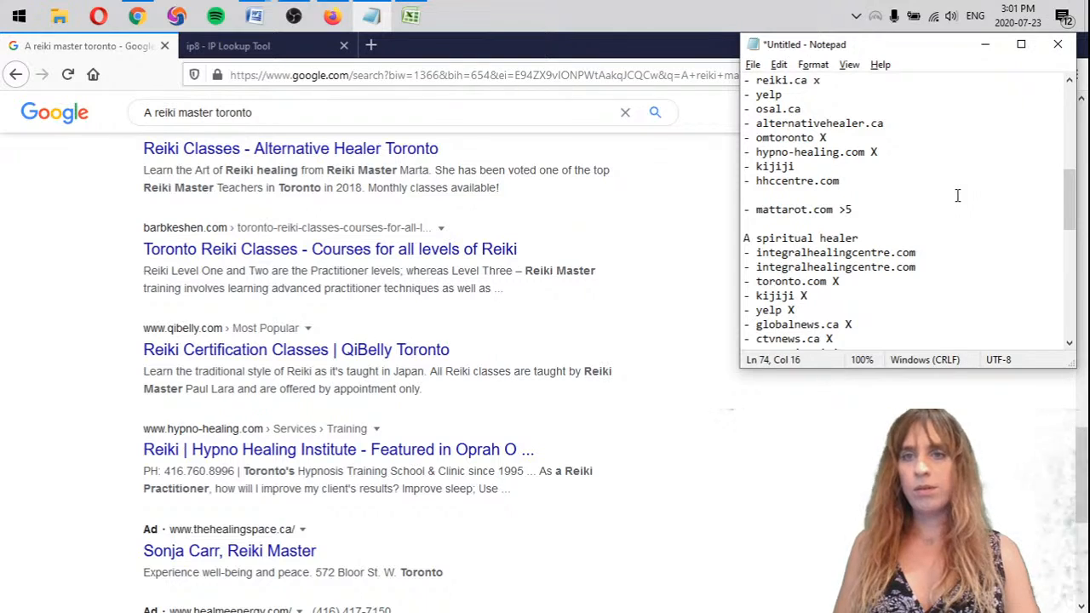
scroll(935, 205, "down", 10)
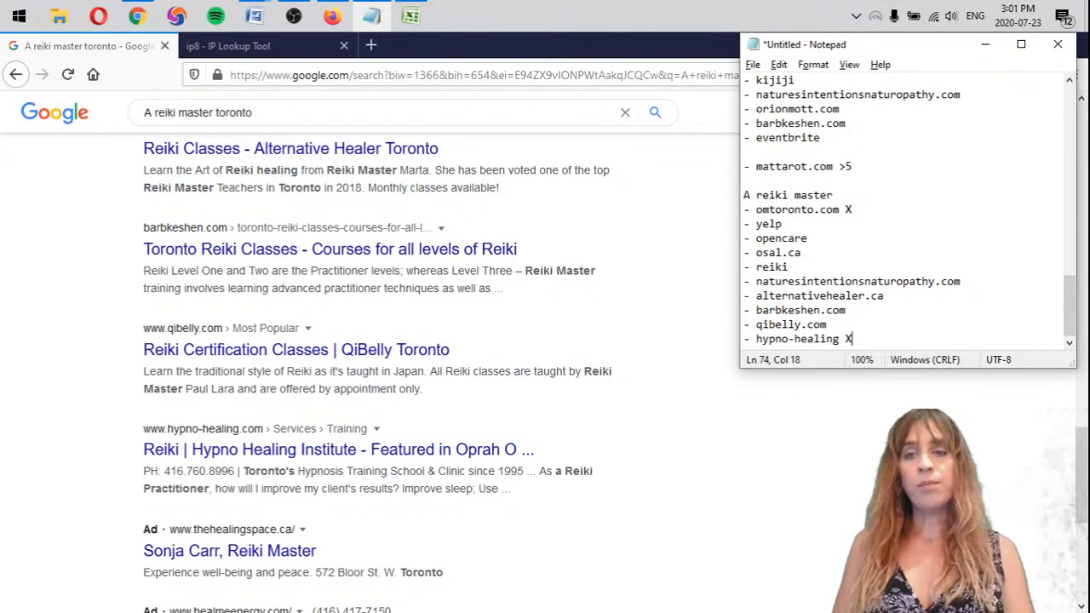
Look for mattarot.com on page 2 of the Google results for "A reiki master toronto" in Firefox
left_click(715, 515)
scroll(664, 502, "down", 5)
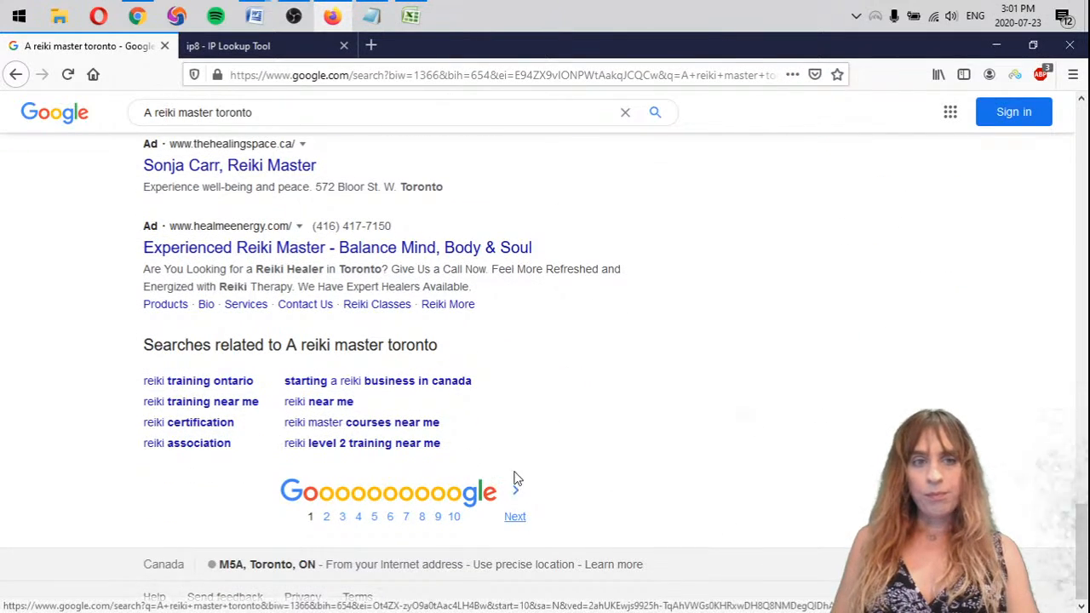
left_click(511, 504)
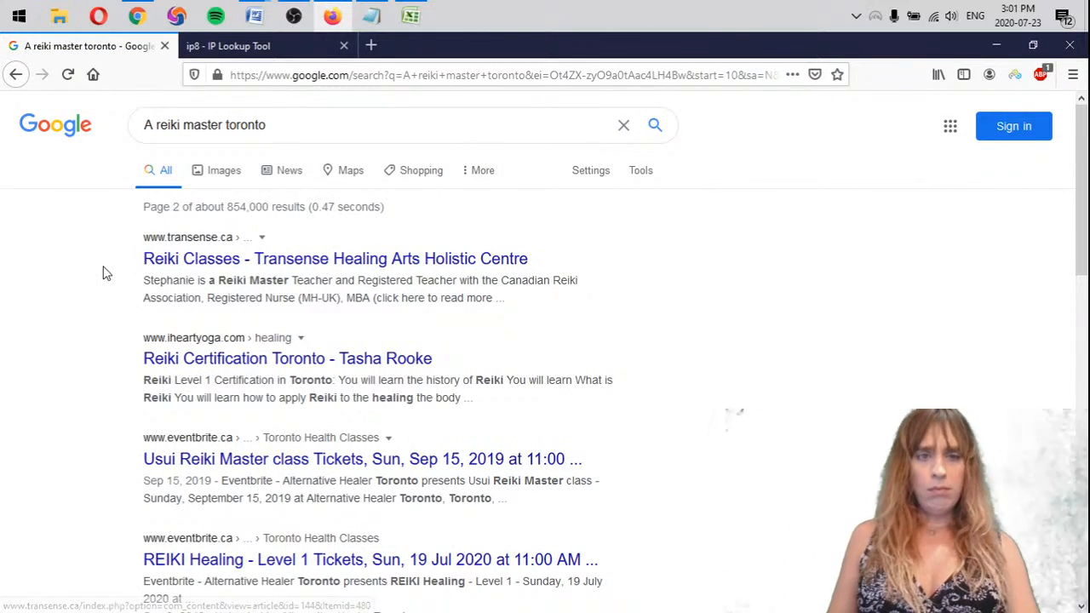
scroll(95, 327, "down", 5)
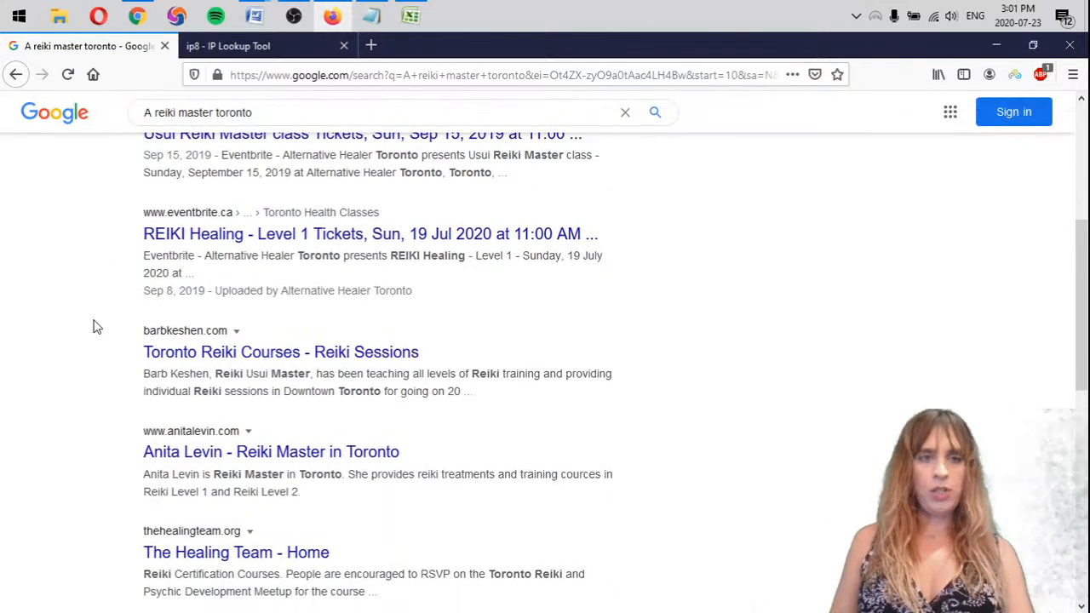
scroll(95, 326, "down", 5)
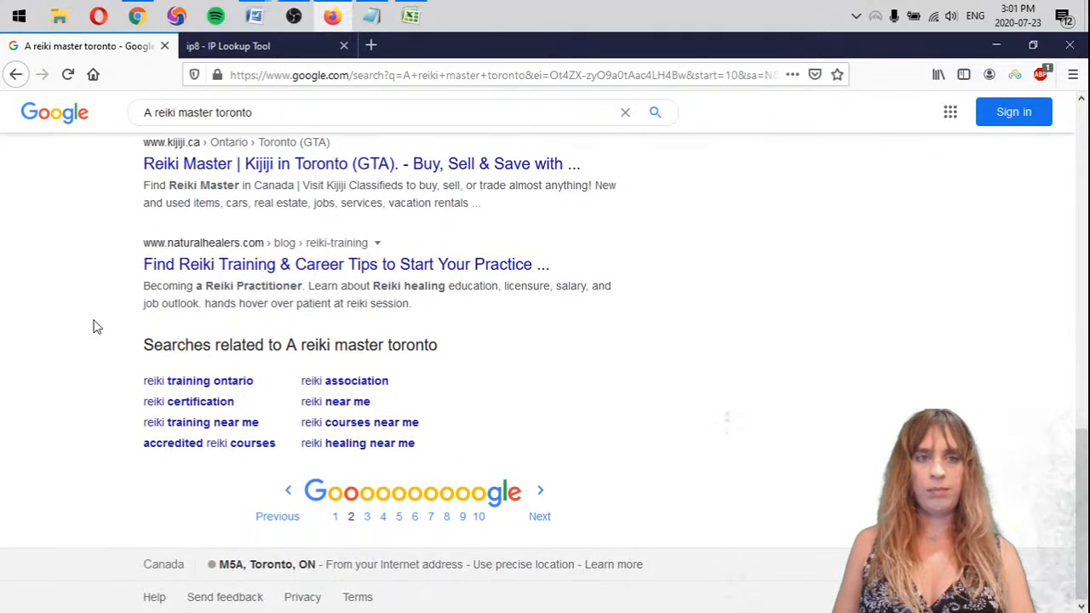
Look through page 3 of the "A reiki master toronto" results for mattarot.com
left_click(540, 503)
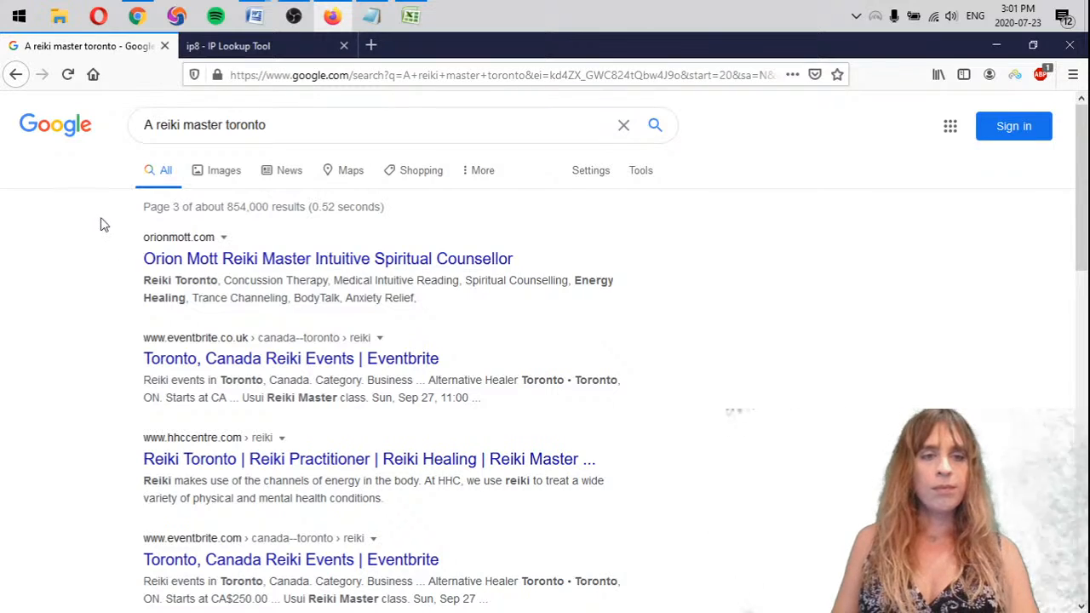
left_click_drag(102, 224, 200, 260)
left_click(441, 315)
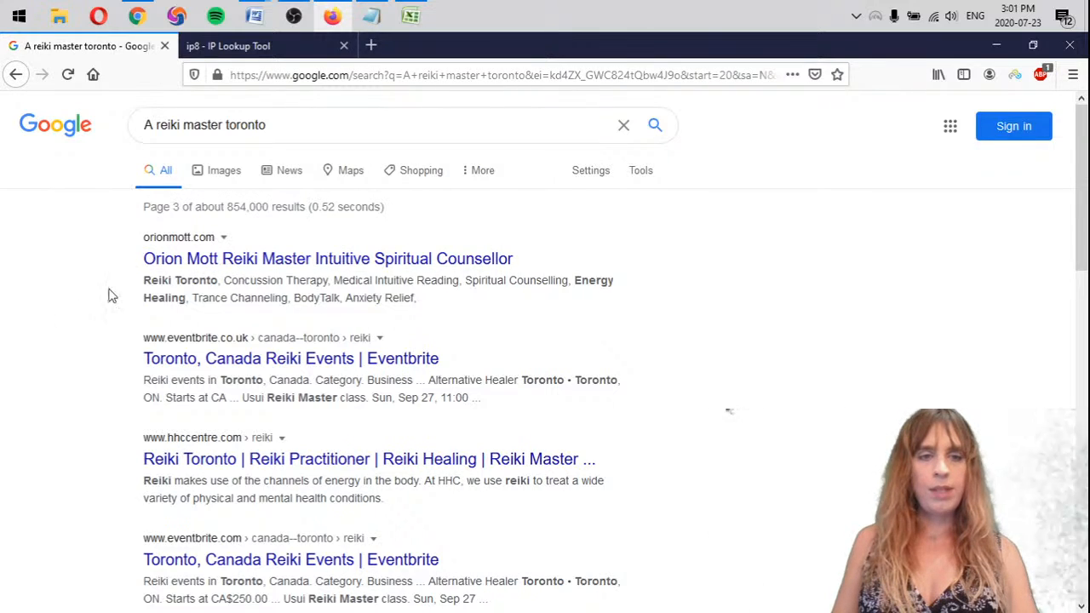
scroll(806, 483, "down", 3)
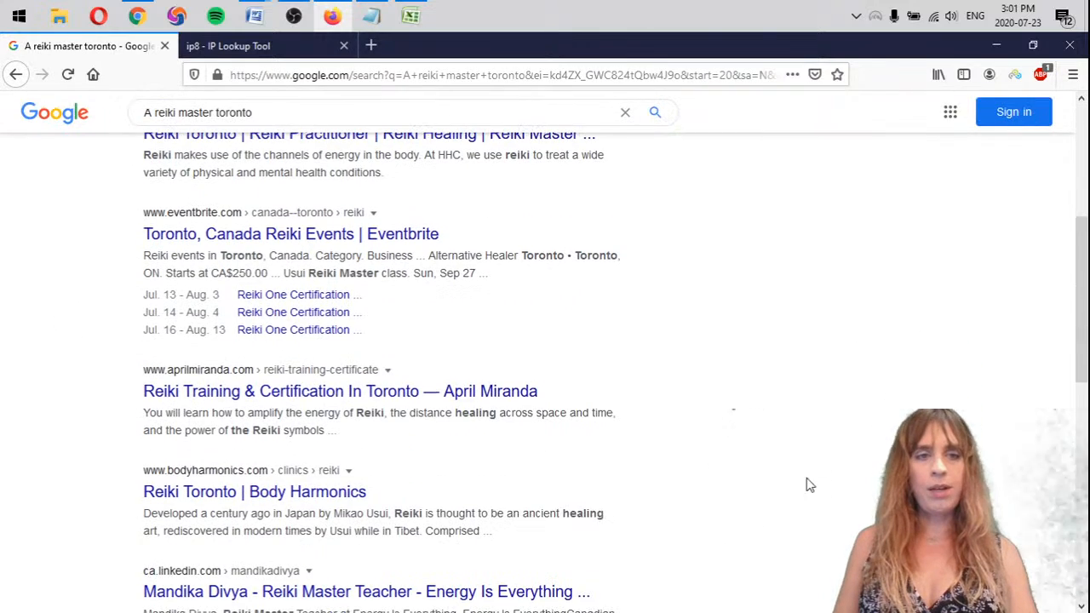
scroll(619, 345, "down", 2)
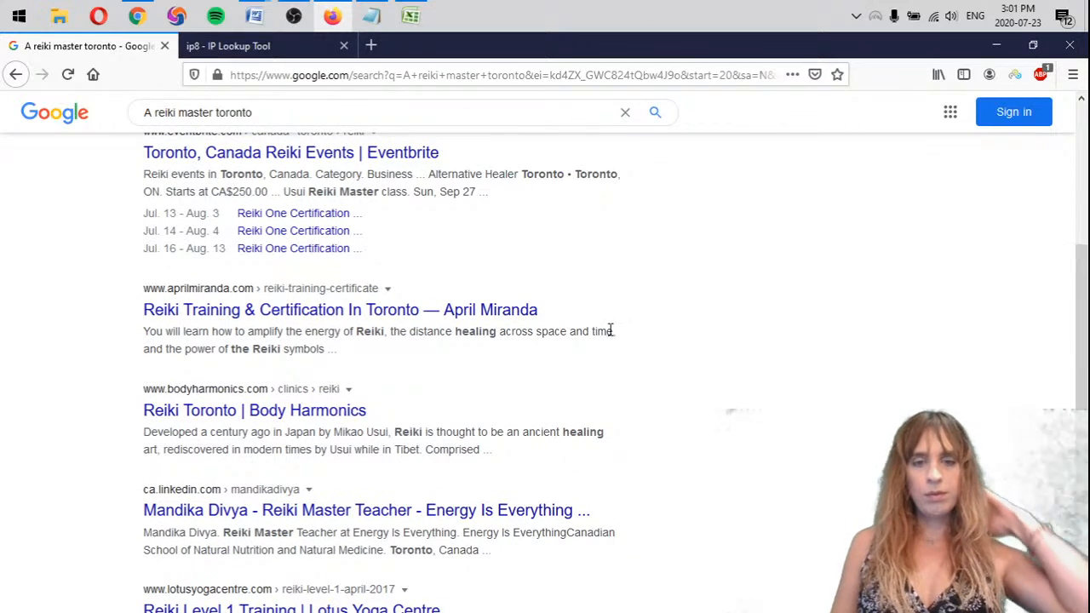
scroll(604, 322, "down", 3)
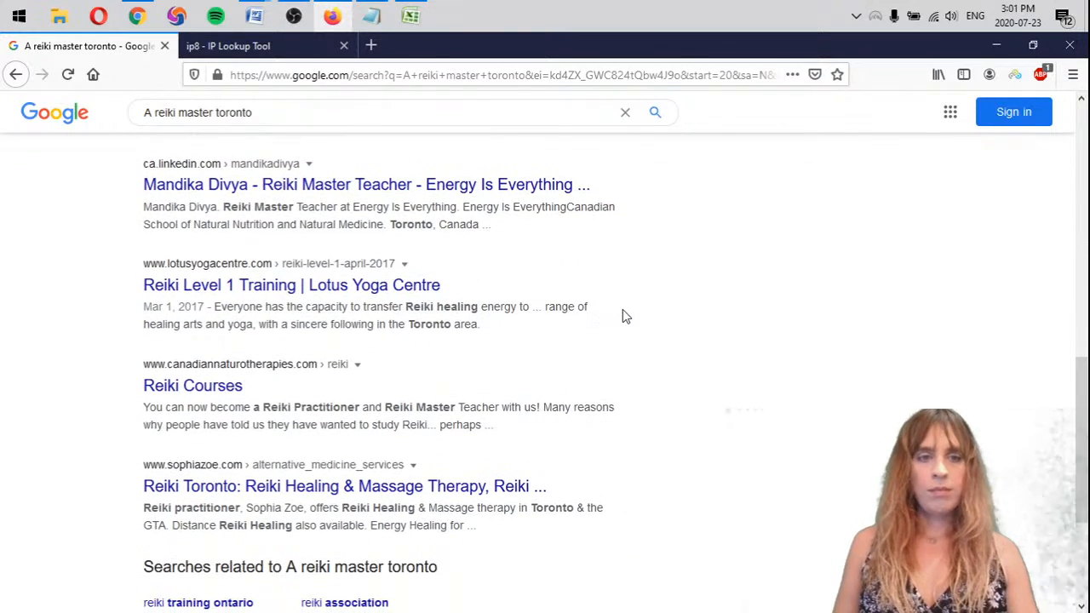
scroll(624, 320, "down", 2)
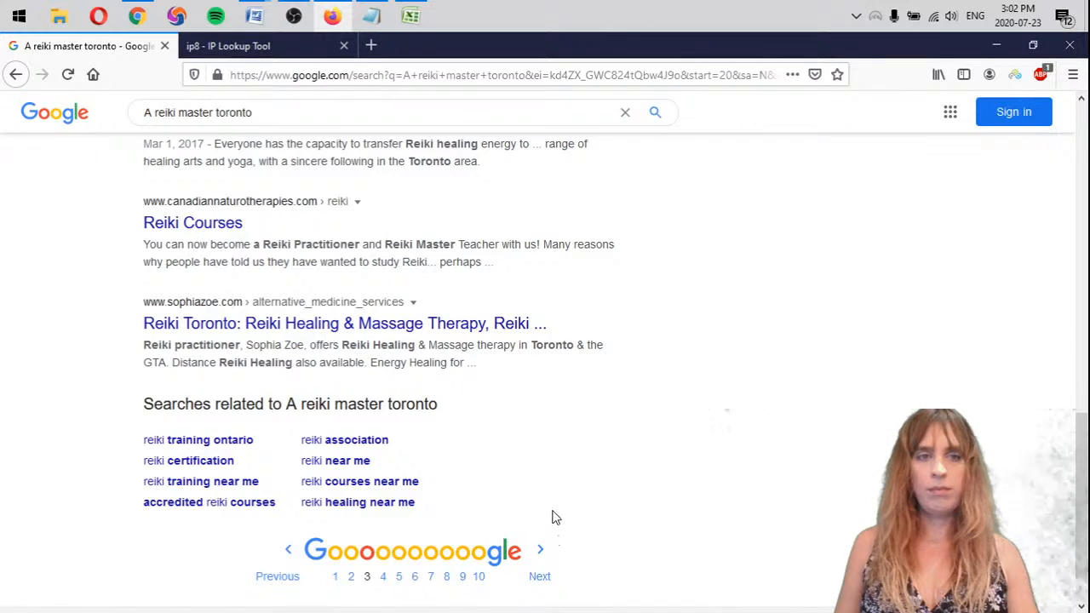
Look through page 4 of the "A reiki master toronto" results for mattarot.com
left_click(543, 577)
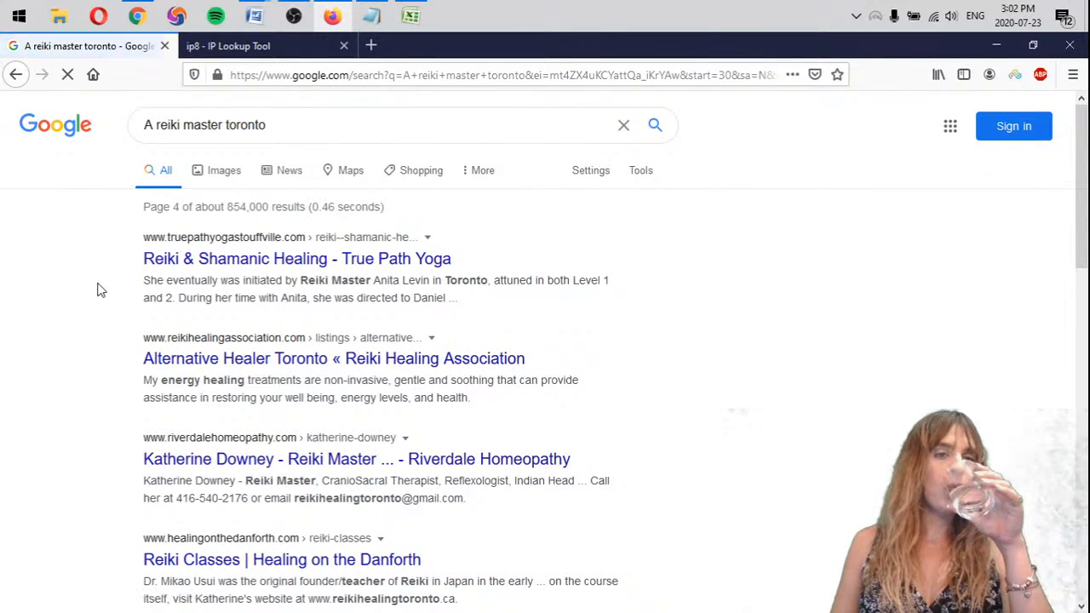
scroll(97, 290, "down", 1)
scroll(97, 290, "down", 2)
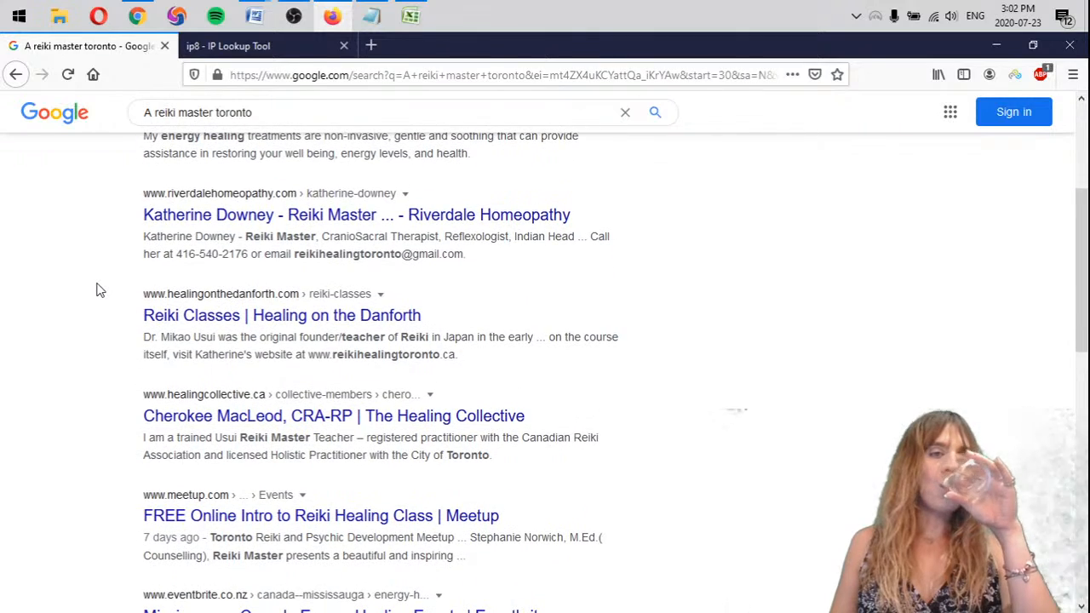
scroll(97, 290, "up", 1)
scroll(170, 255, "up", 1)
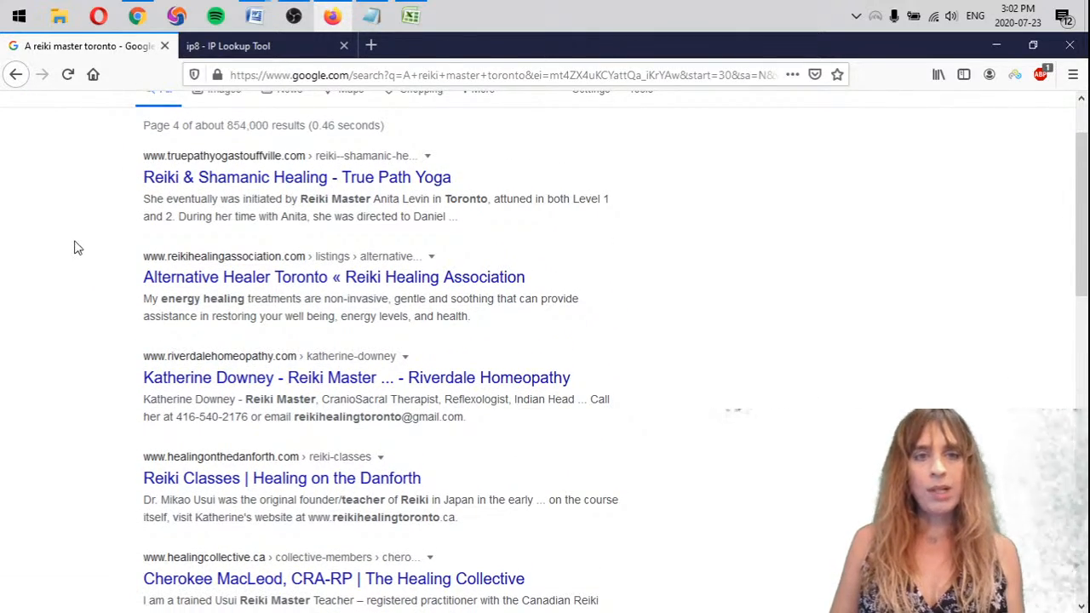
scroll(76, 247, "down", 1)
scroll(78, 248, "down", 2)
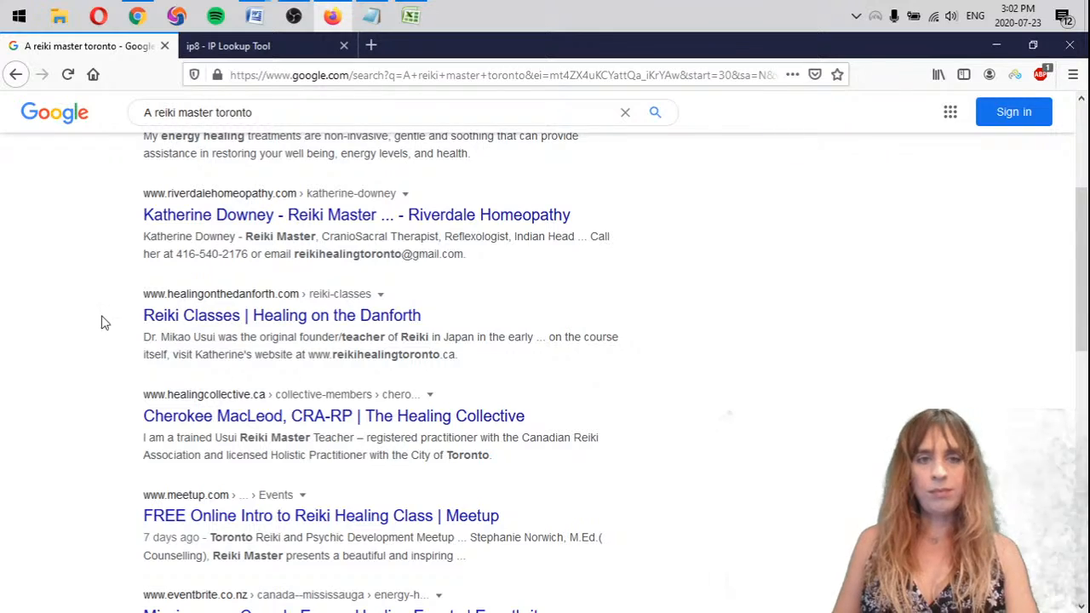
scroll(107, 324, "down", 7)
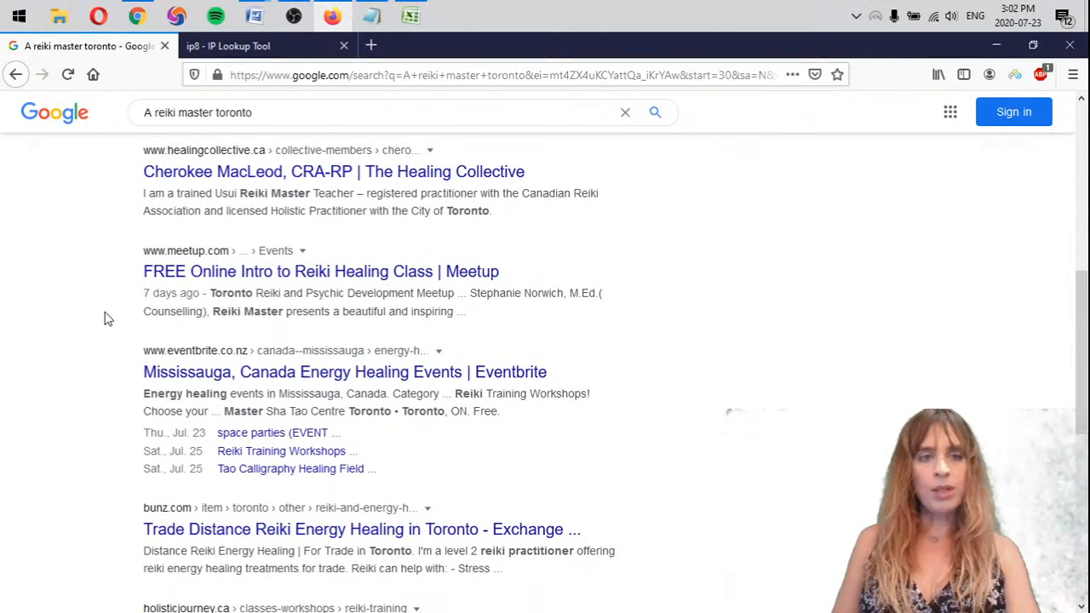
scroll(105, 309, "down", 1)
scroll(107, 309, "up", 1)
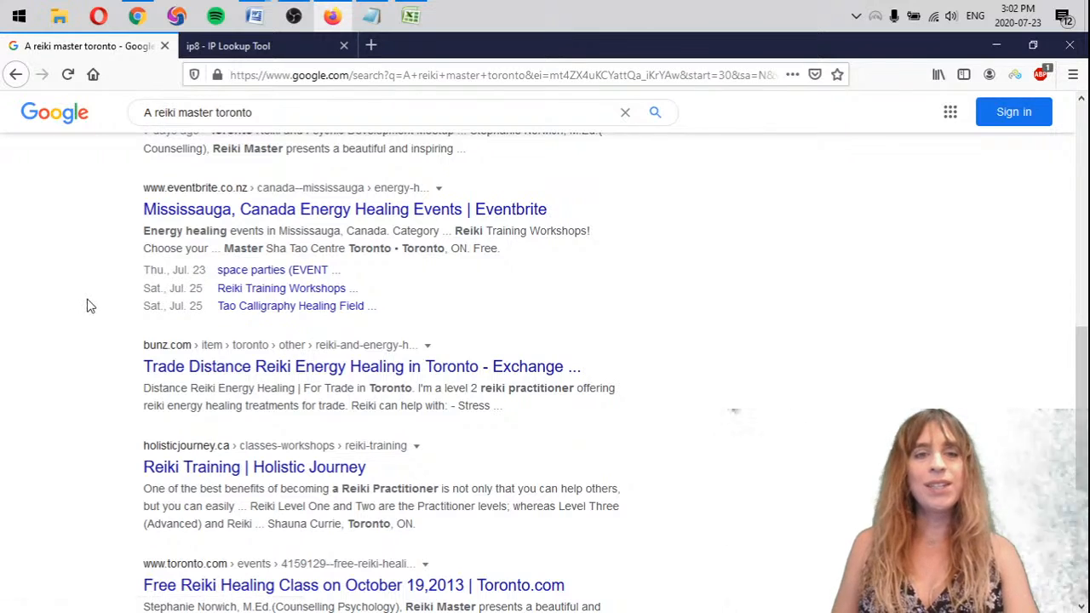
scroll(89, 302, "down", 2)
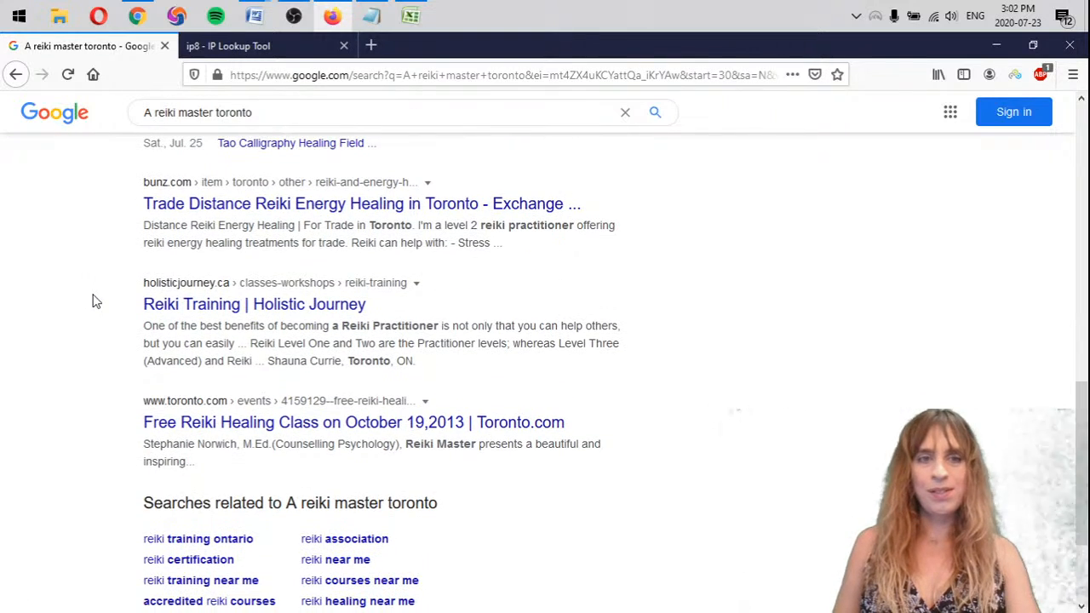
scroll(552, 497, "down", 3)
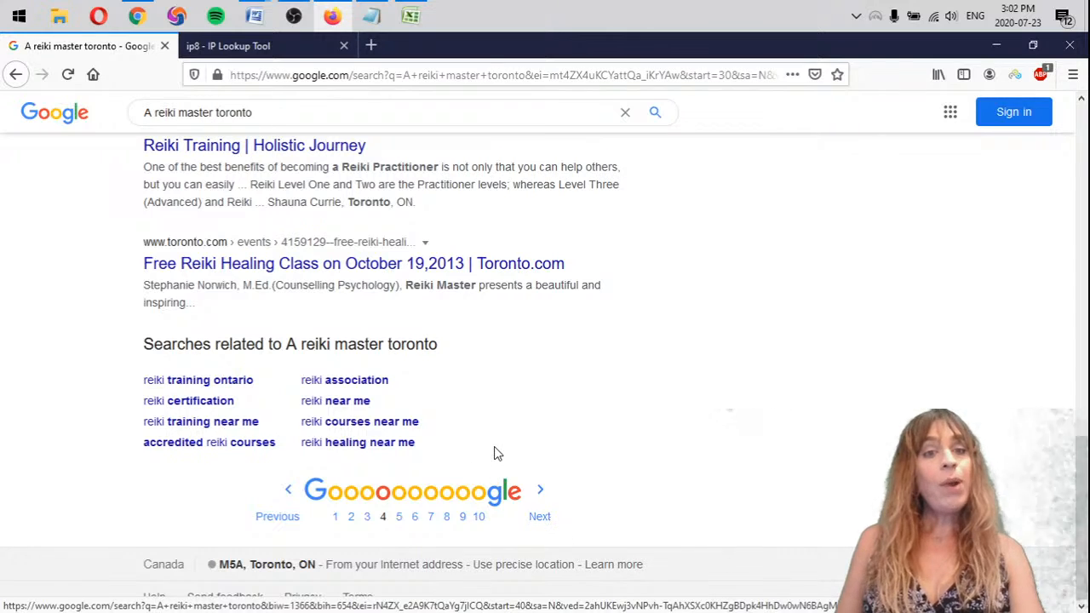
Look for mattarot.com on page 5 of the "A reiki master toronto" results
left_click(540, 501)
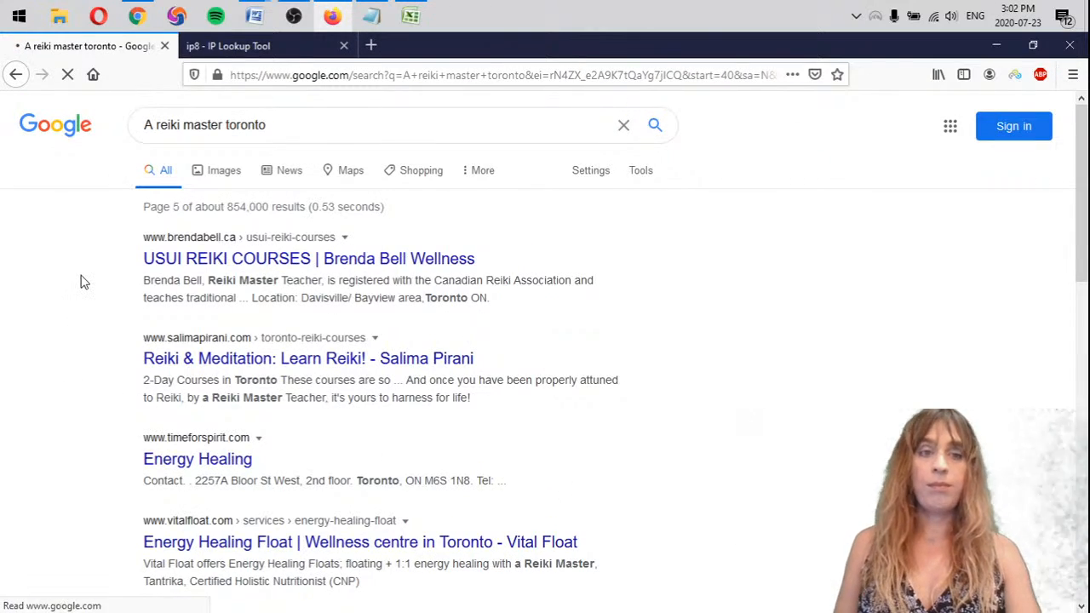
scroll(85, 349, "down", 5)
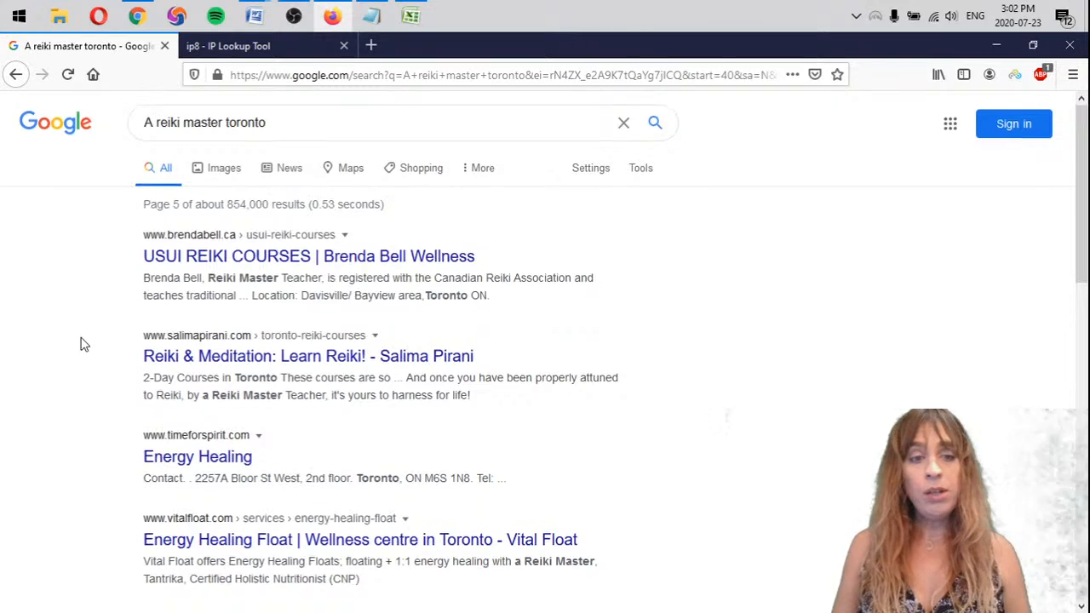
scroll(88, 349, "down", 4)
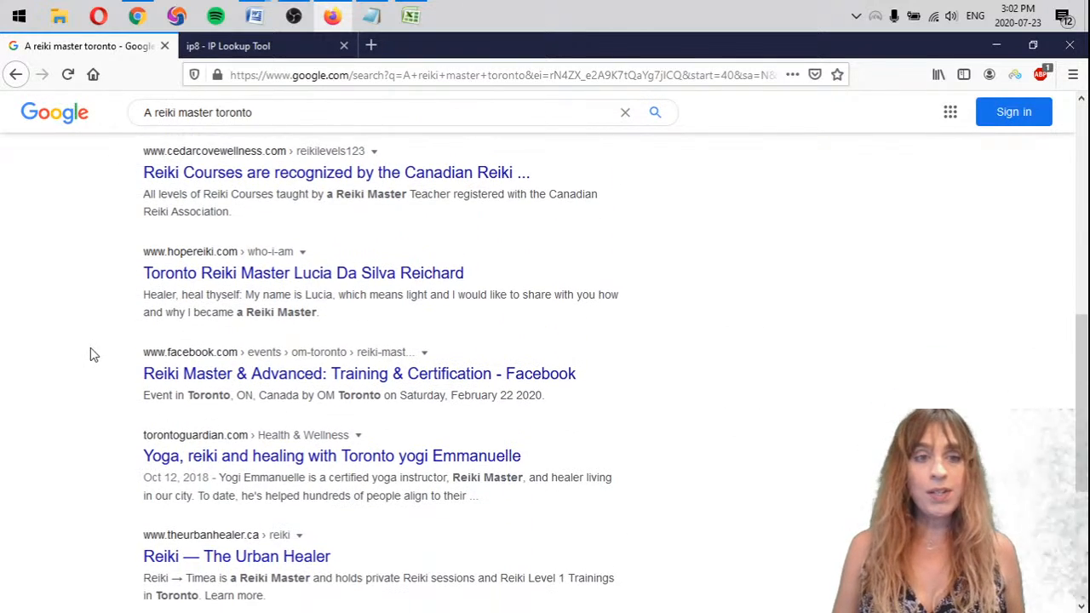
Copy the "- mattarot.com >5" line from the previous keyword's notes and paste it below the "A reiki master" list, separated by a blank line
left_click(373, 9)
scroll(854, 324, "up", 1)
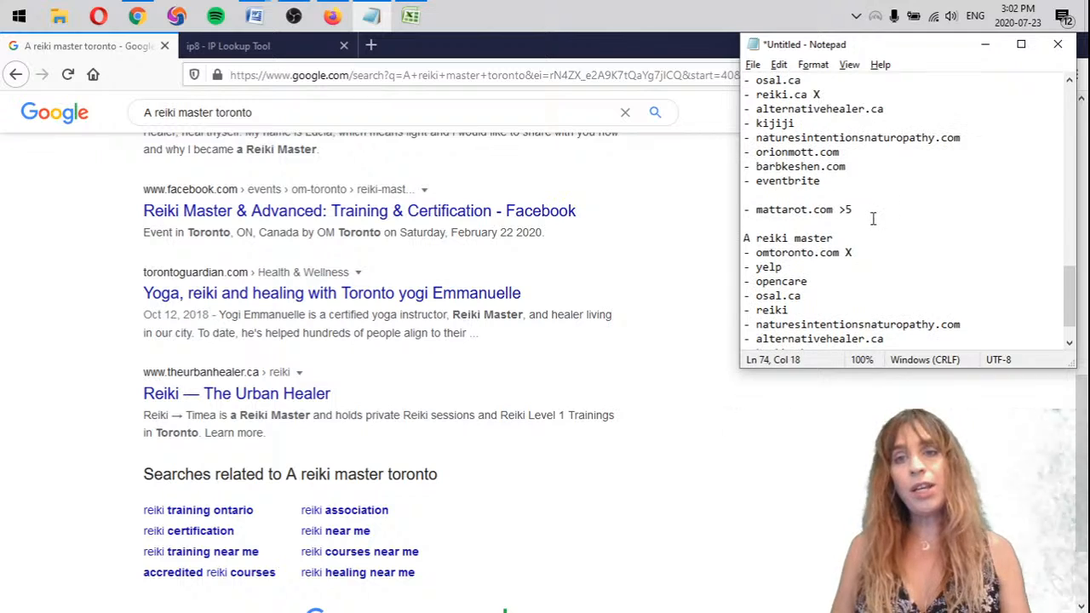
left_click_drag(873, 211, 729, 199)
key("ctrl+c")
scroll(850, 267, "down", 1)
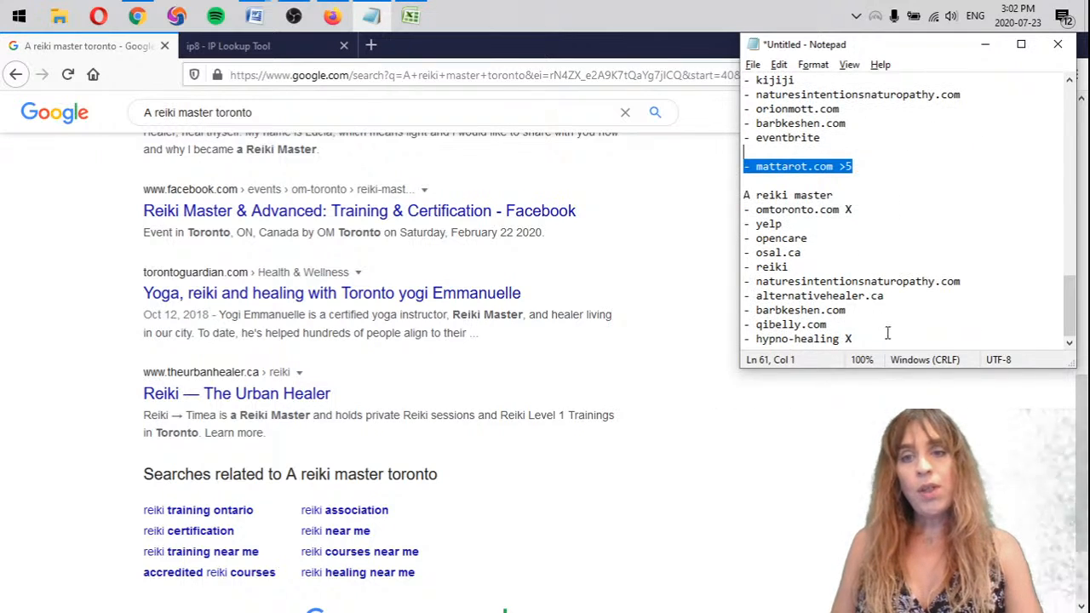
left_click(890, 334)
key("Return")
key("Return")
key("ctrl+v")
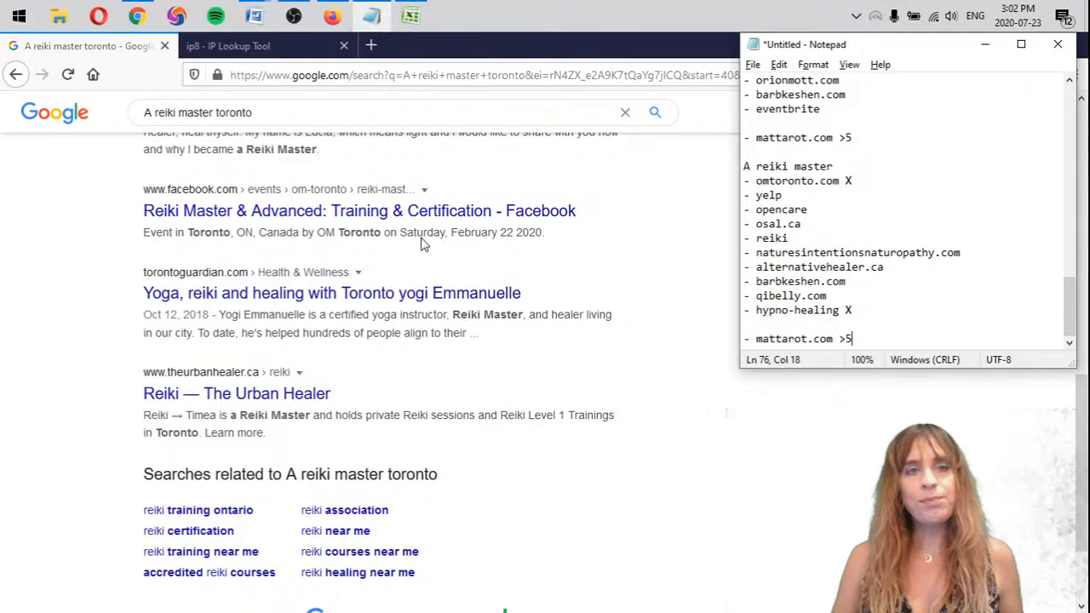
Check the location map on the open ip8 lookup page and return to the start of the Google results page
left_click(213, 51)
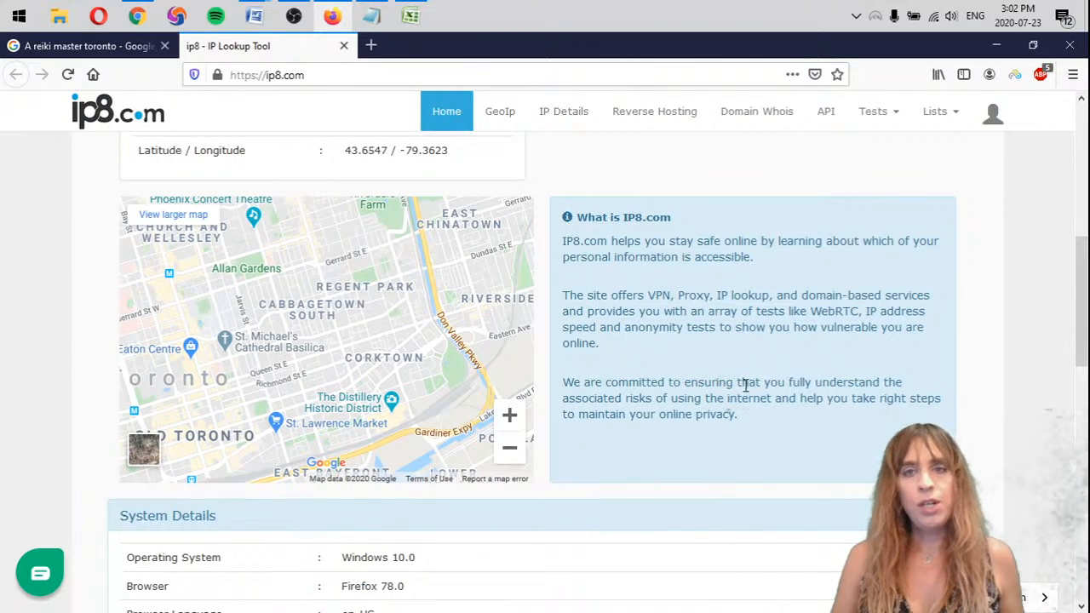
left_click(86, 46)
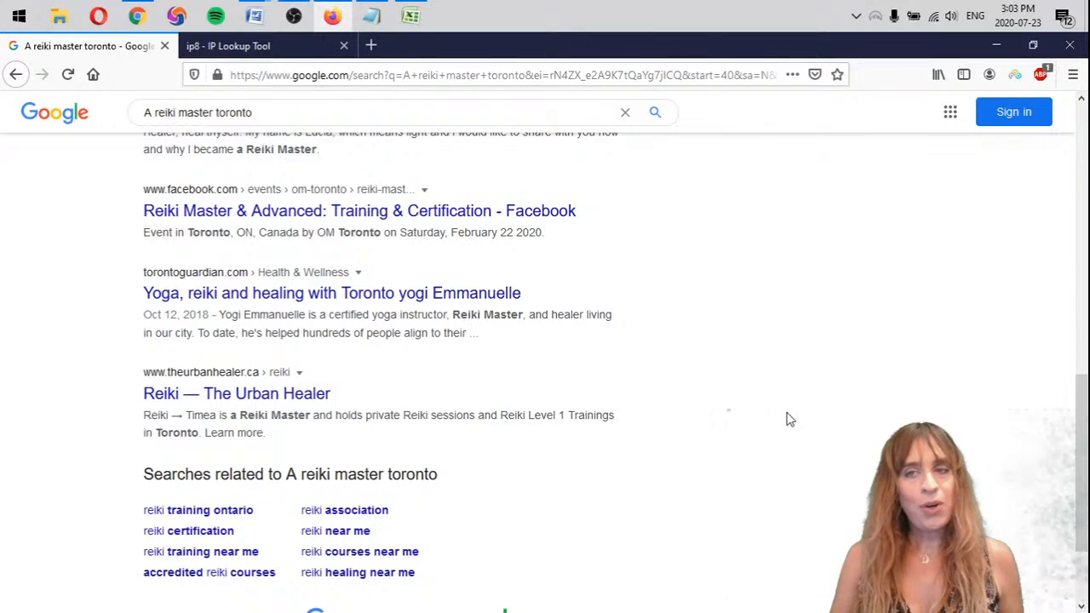
middle_click(806, 508)
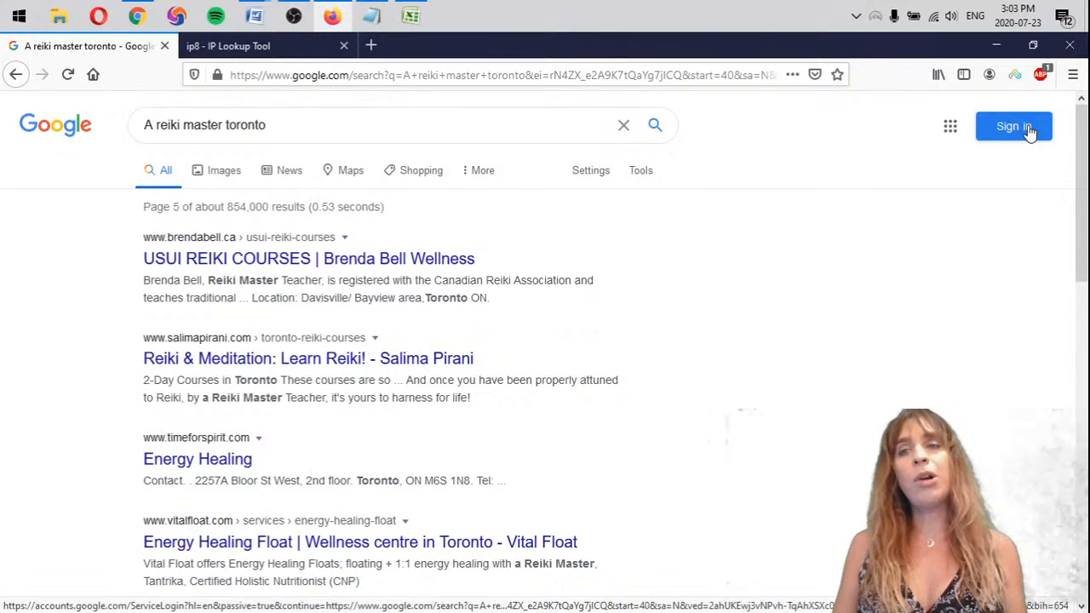
Disconnect the SetupVPN connection and reconnect through the free Canada location
left_click(1014, 75)
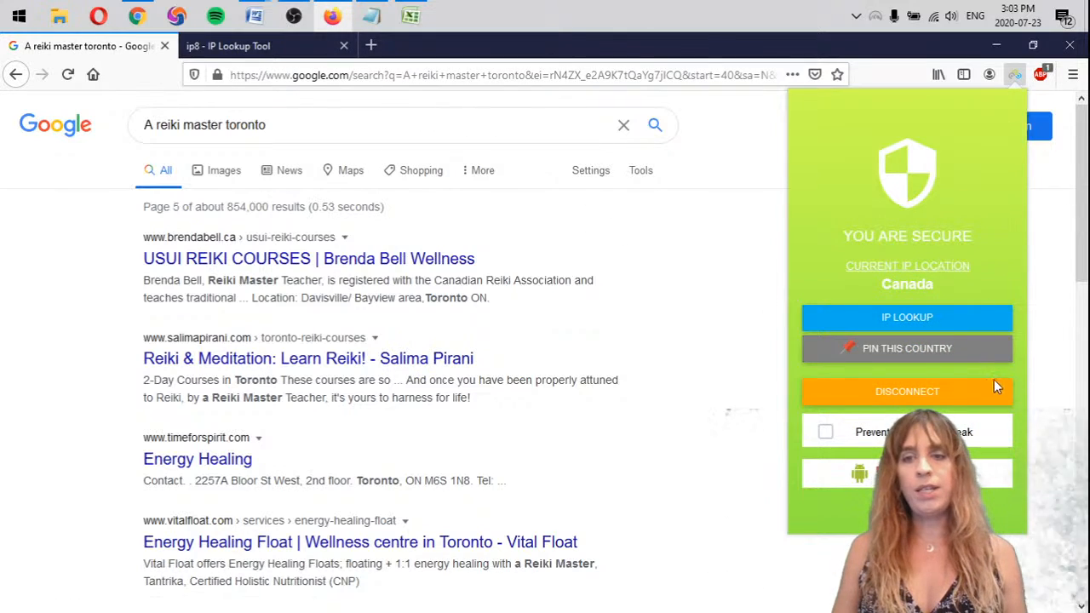
left_click(954, 394)
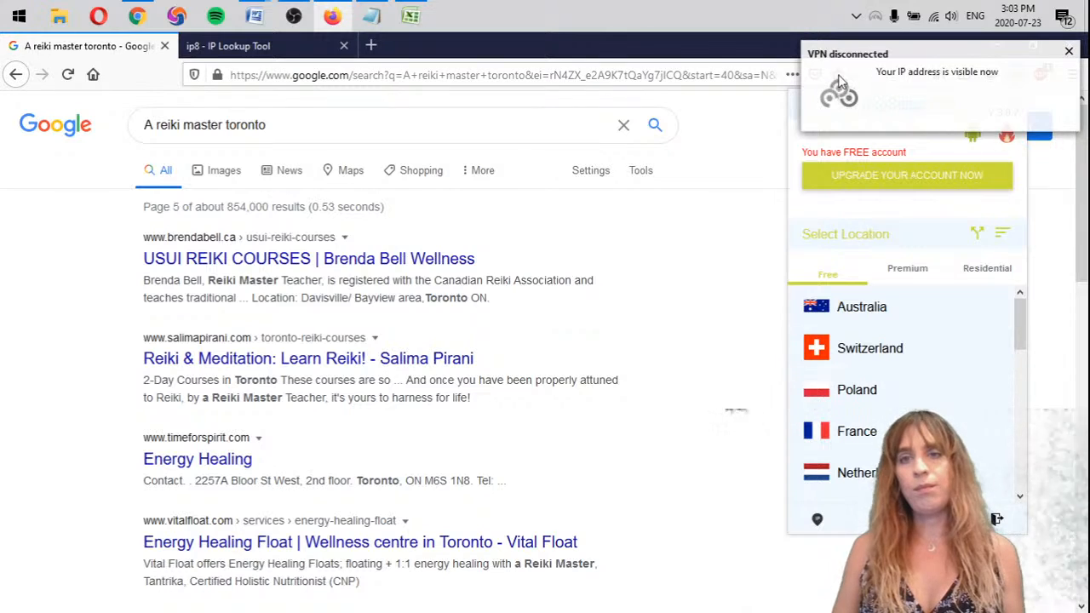
left_click(863, 342)
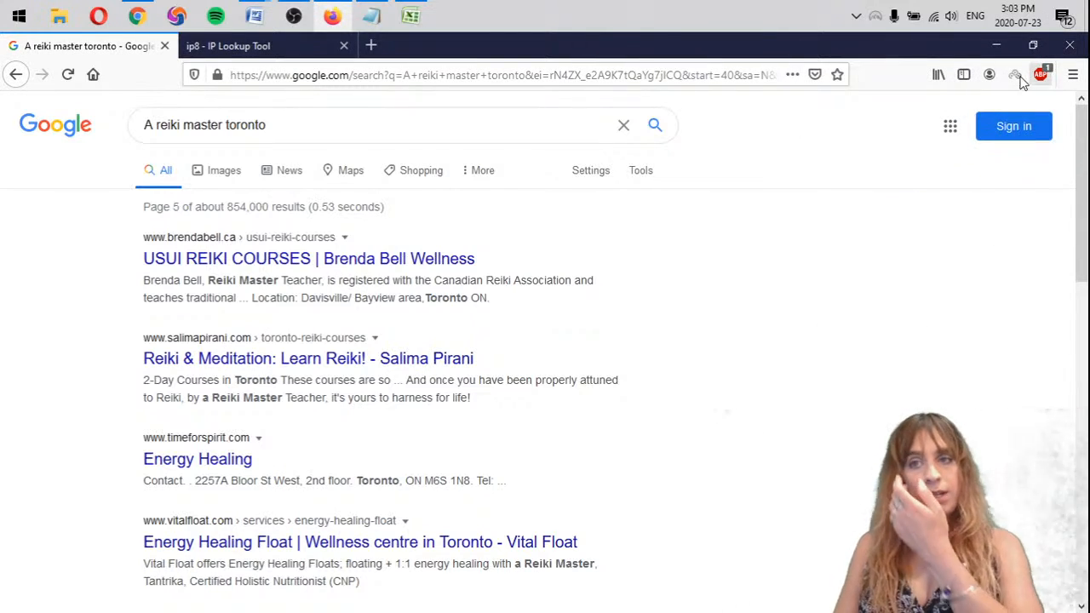
left_click(1014, 76)
scroll(911, 402, "down", 5)
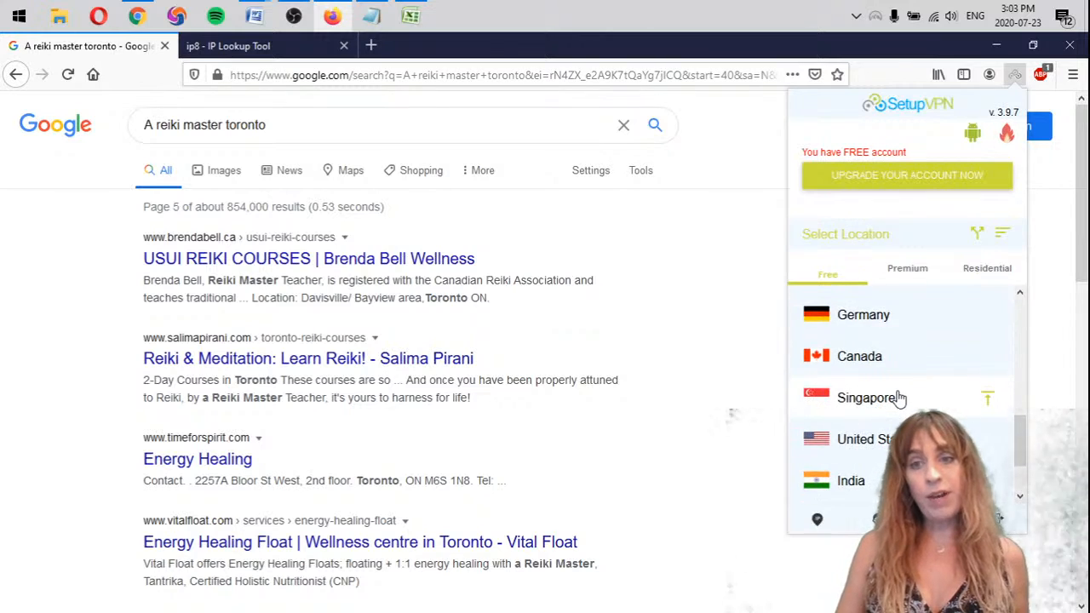
left_click(868, 358)
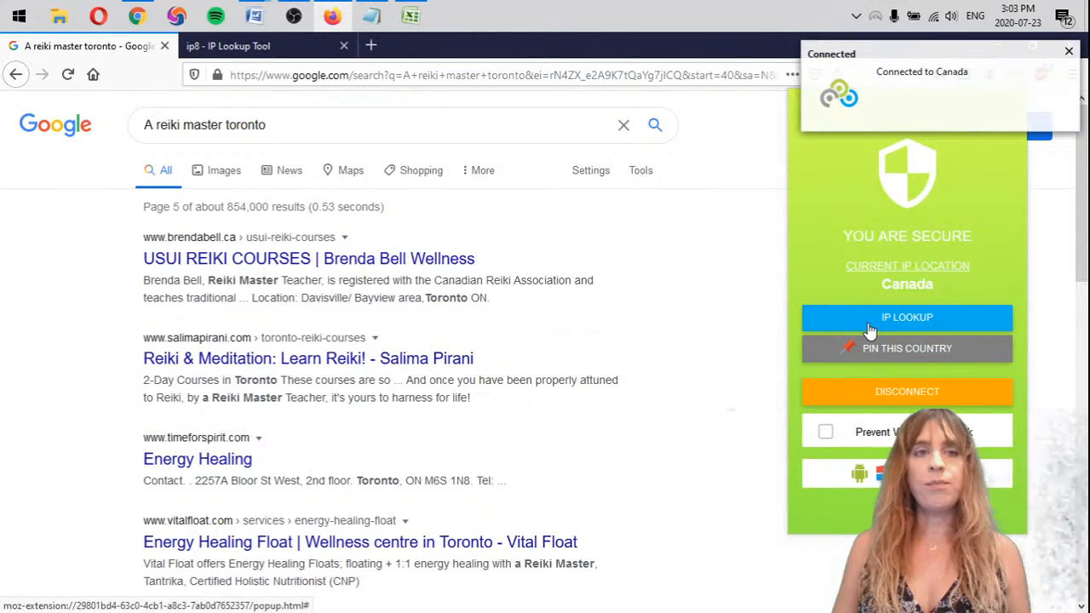
Run an IP lookup for the Canada connection and examine its city, region and map location
left_click(809, 322)
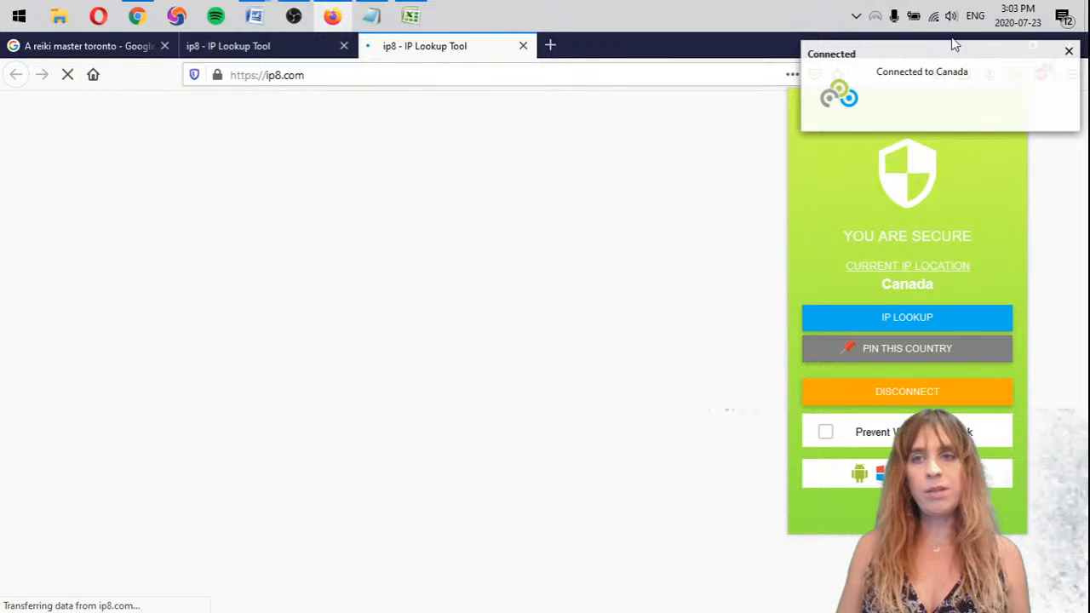
left_click(1066, 52)
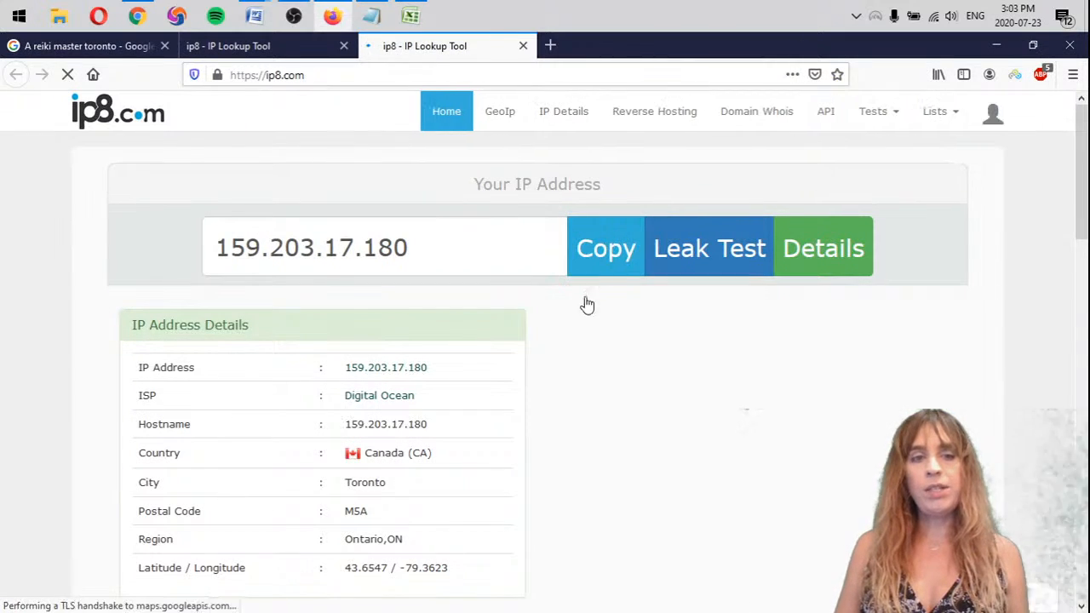
scroll(464, 430, "down", 3)
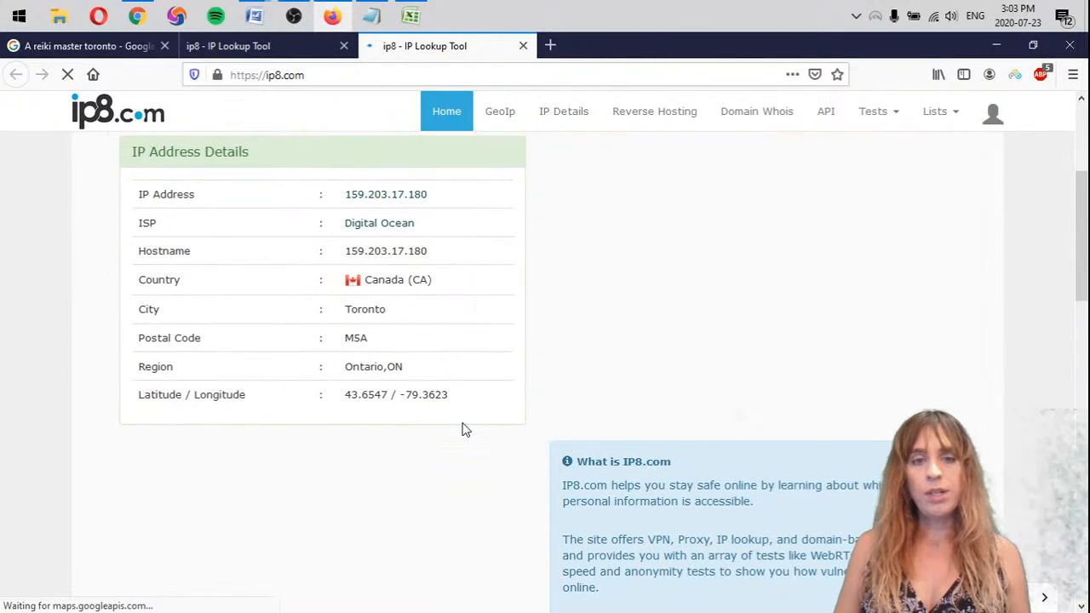
scroll(776, 312, "down", 3)
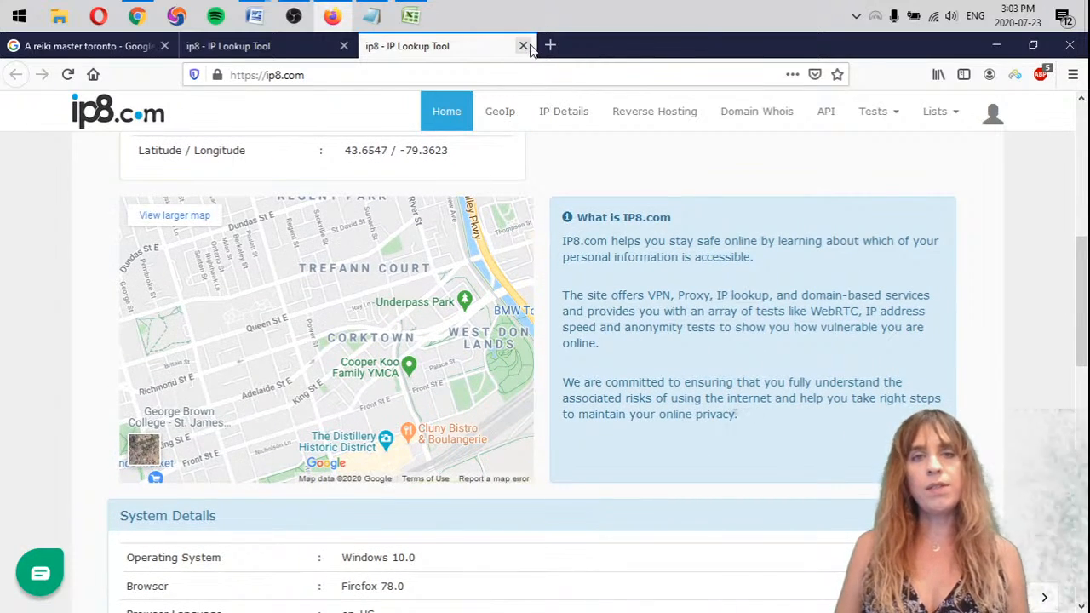
Drop the VPN connection from the IP lookup page, reconnect to Canada, and dismiss both connection notifications
left_click(1018, 78)
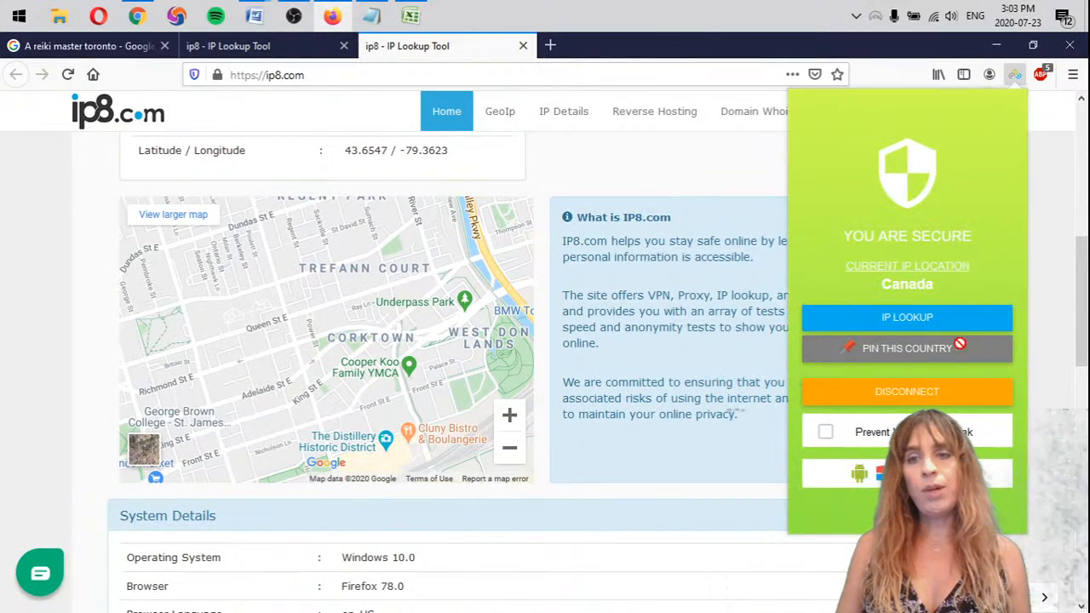
left_click(927, 393)
scroll(928, 366, "down", 5)
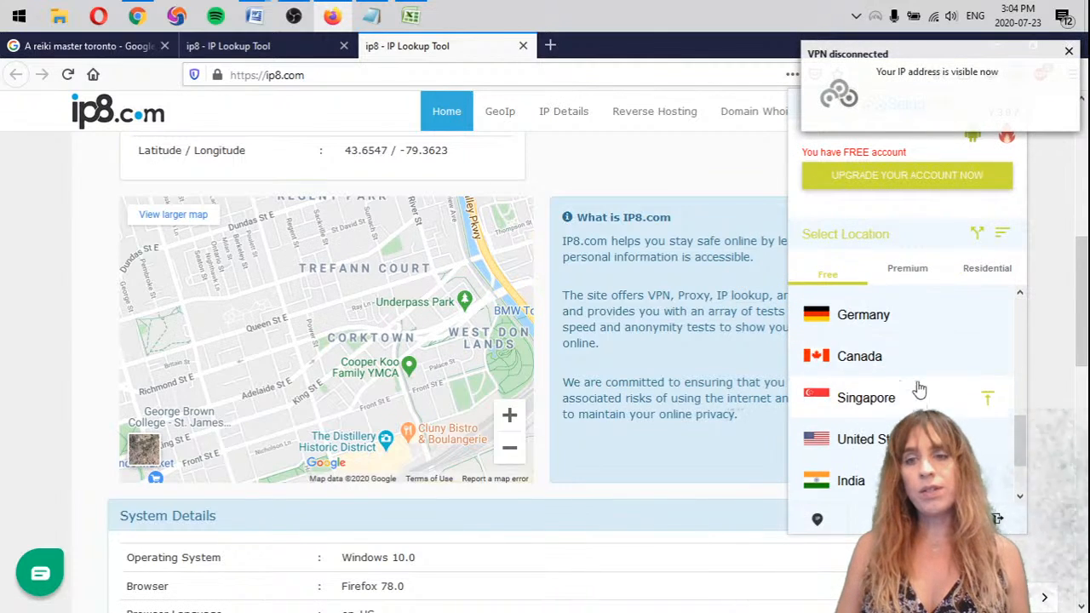
left_click(882, 355)
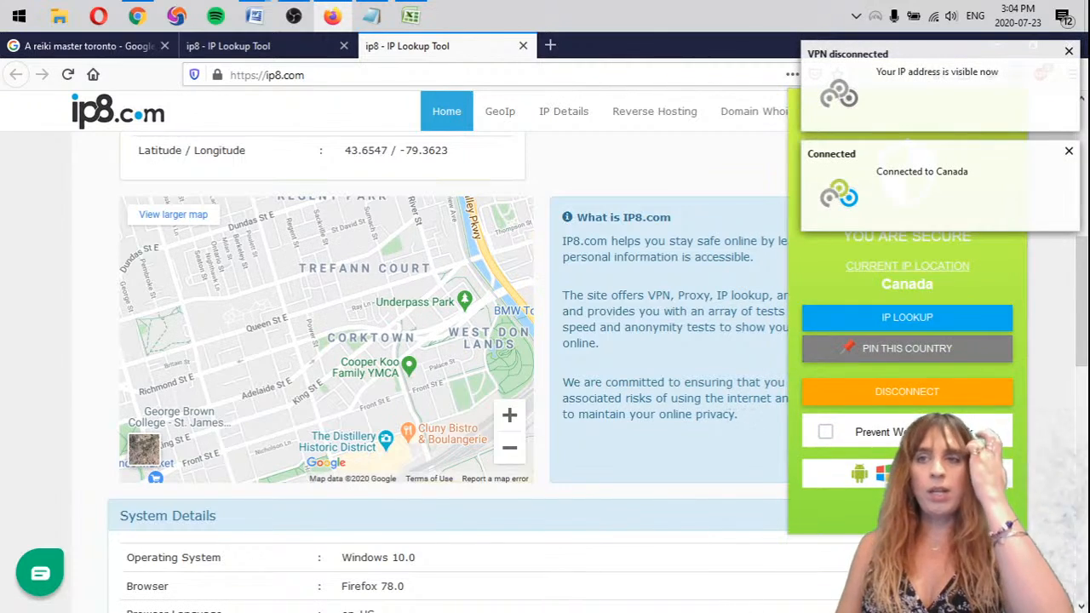
left_click(1070, 52)
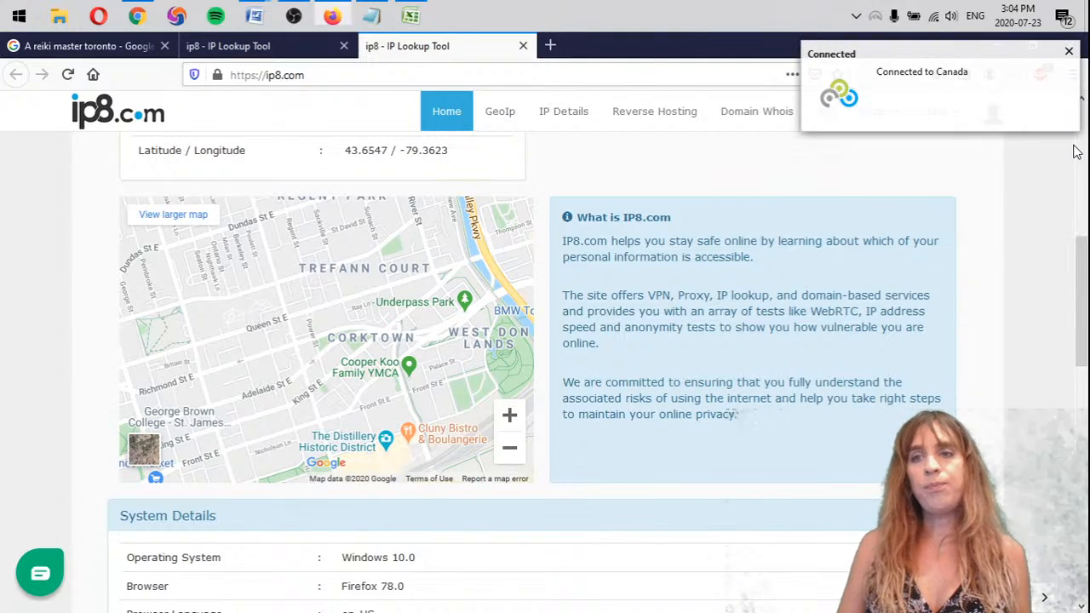
left_click(1070, 53)
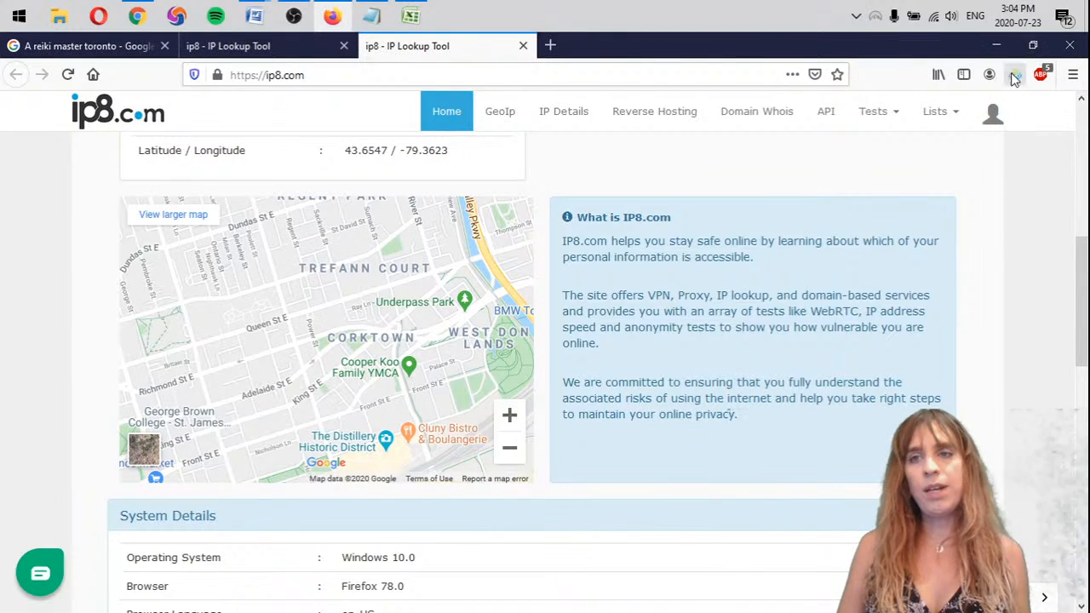
Reload the ip8 lookup page to recheck the location, and close both IP lookup pages
left_click(67, 74)
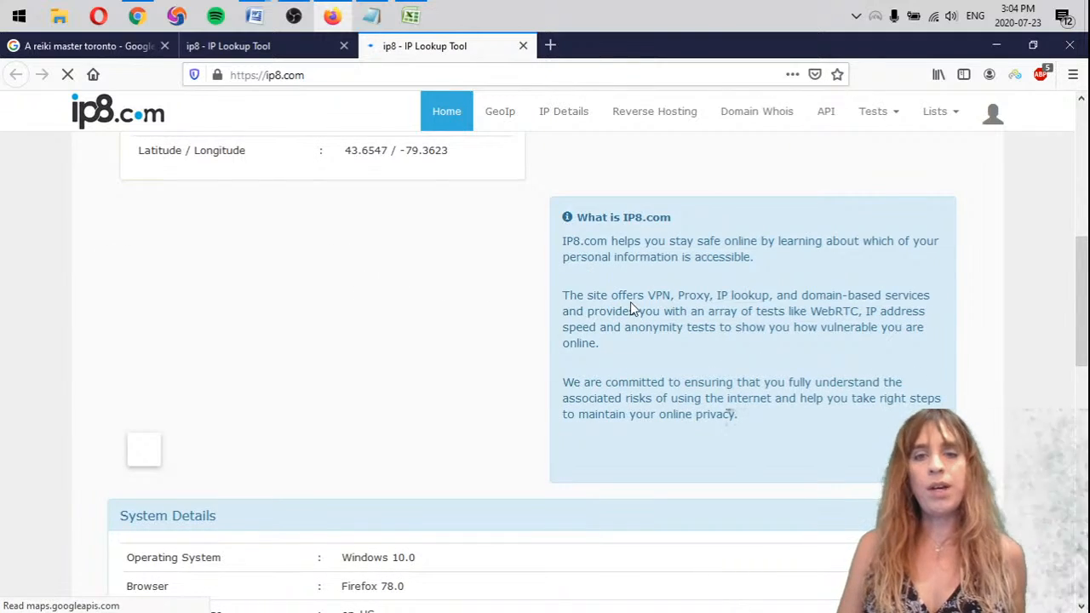
left_click(524, 46)
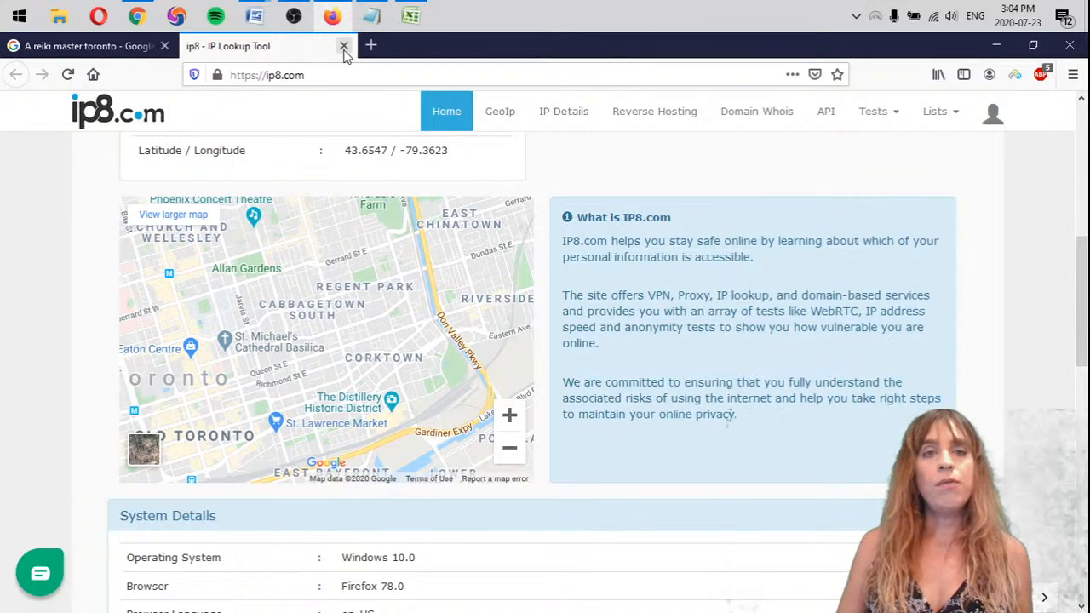
left_click(344, 46)
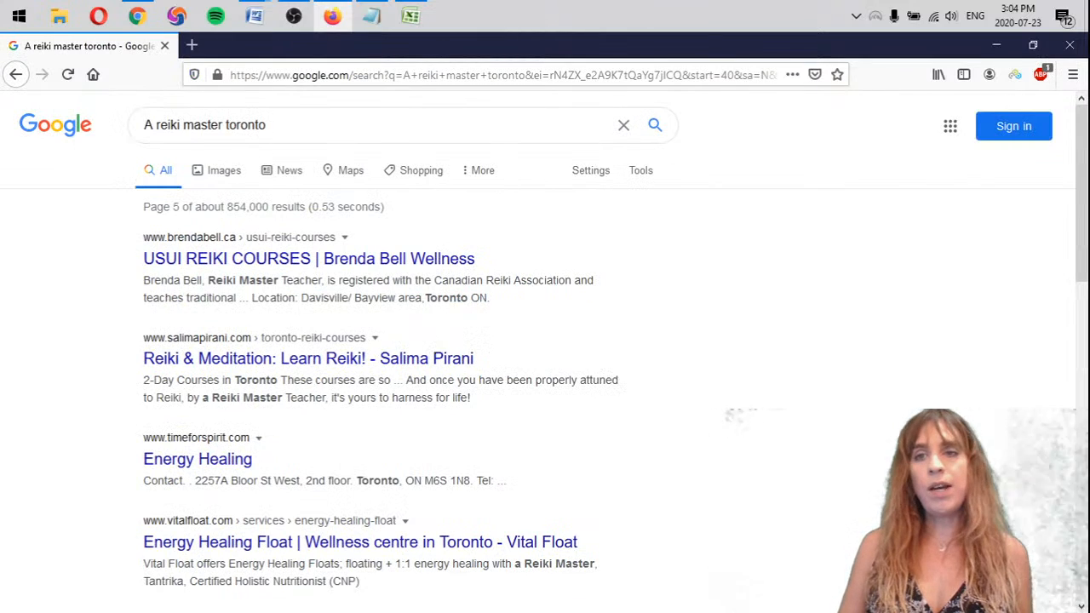
Disconnect the Canada VPN connection and dismiss the disconnection notification
left_click(1014, 75)
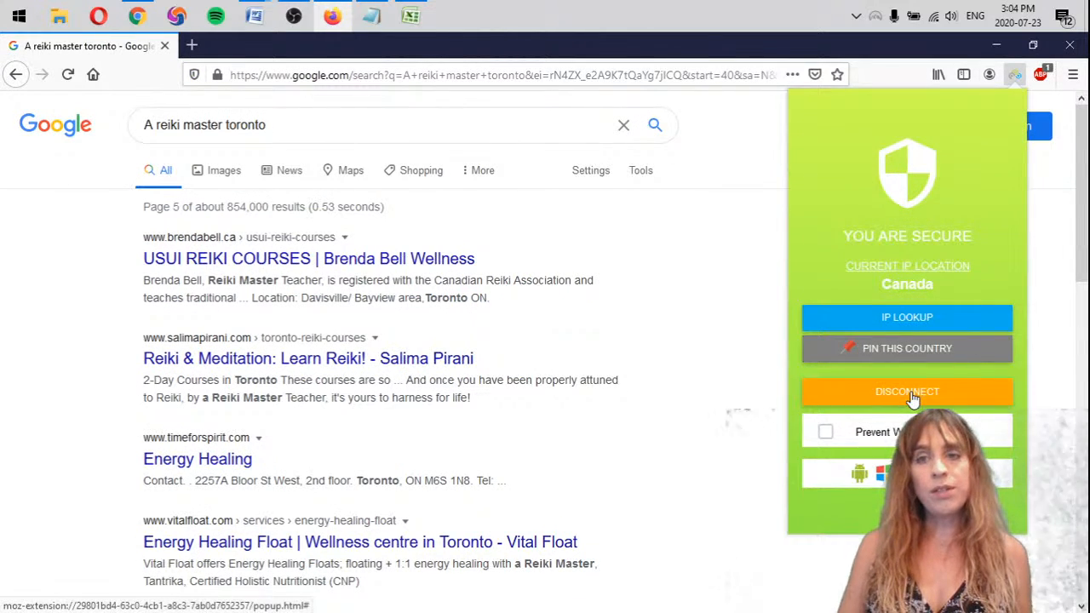
left_click(847, 394)
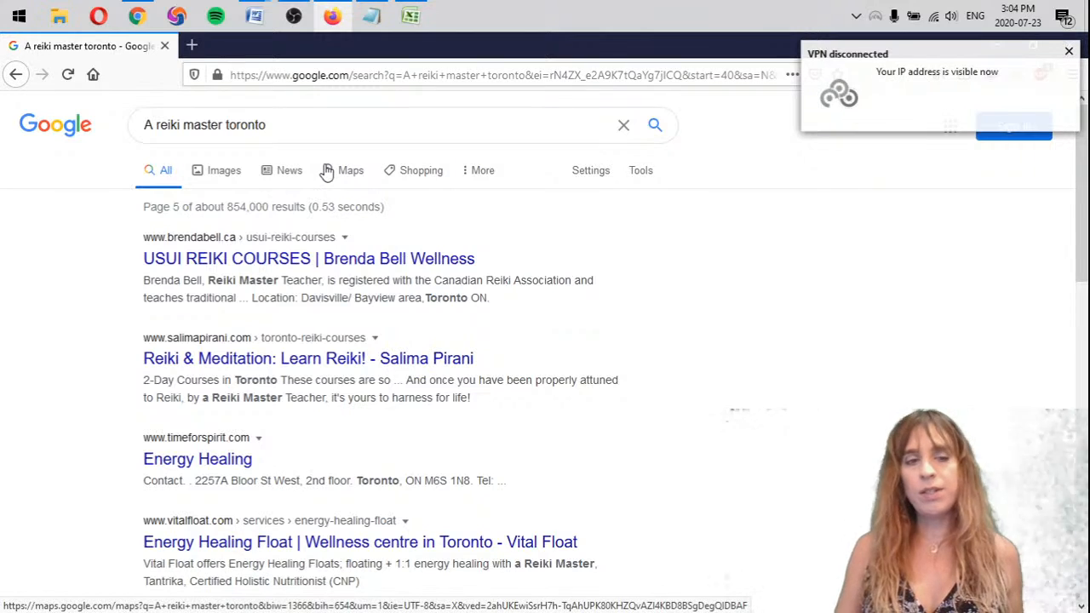
left_click(1069, 52)
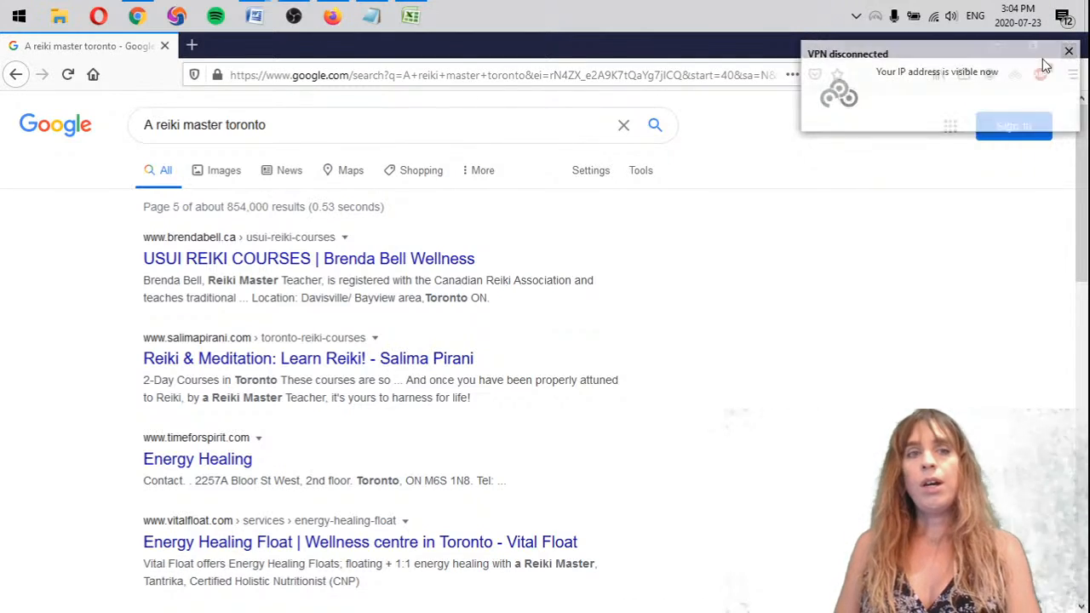
Copy the keyword "Reiki therapy" from its heading in the Notepad notes
left_click(371, 16)
scroll(871, 278, "up", 5)
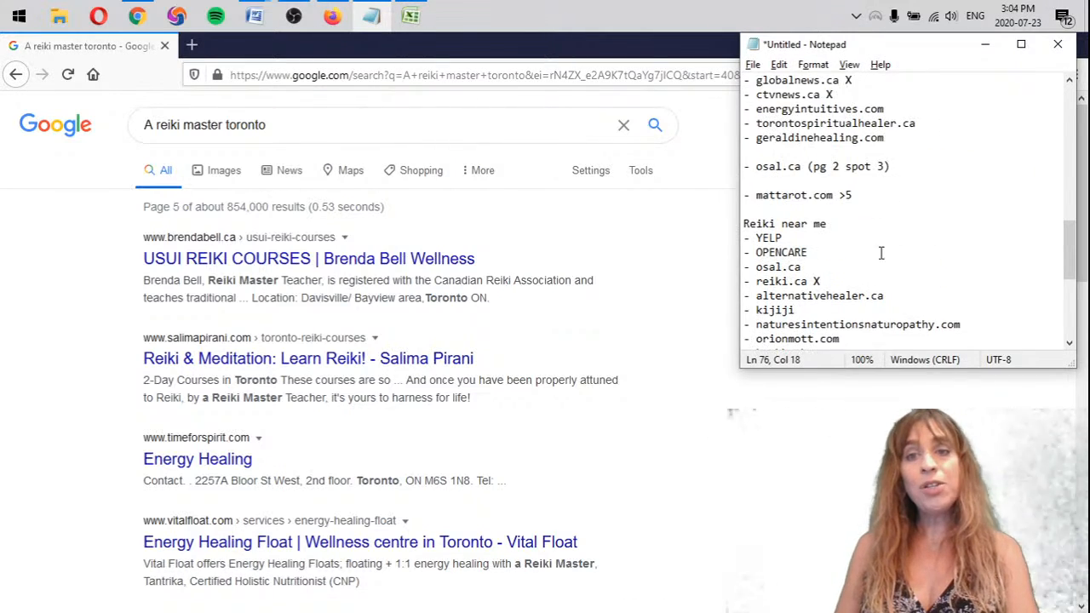
scroll(864, 268, "up", 8)
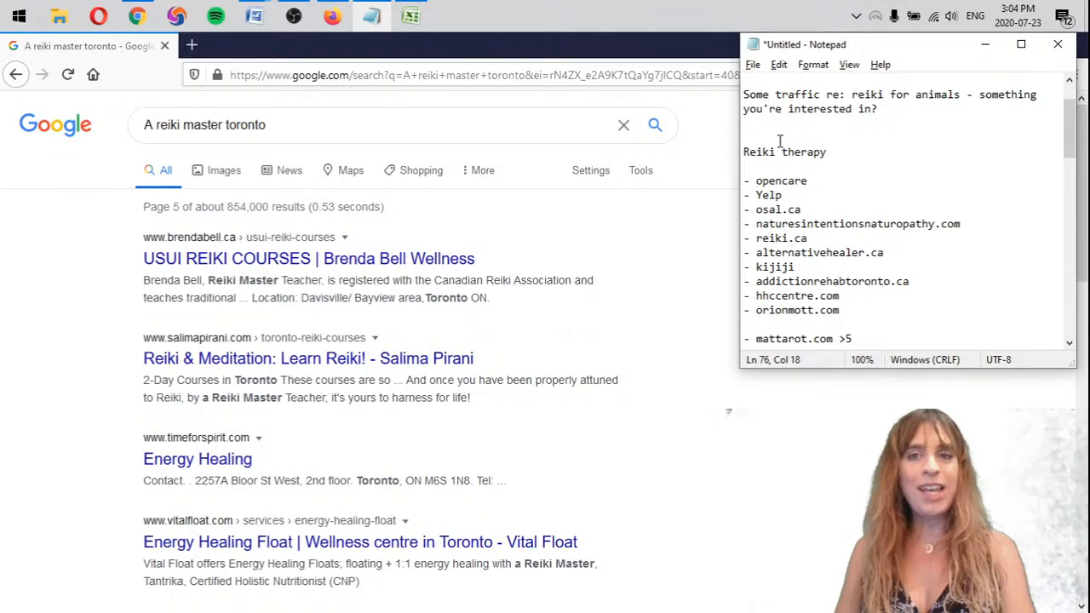
left_click(754, 152)
double_click(755, 152)
left_click_drag(835, 152, 741, 153)
key("ctrl+c")
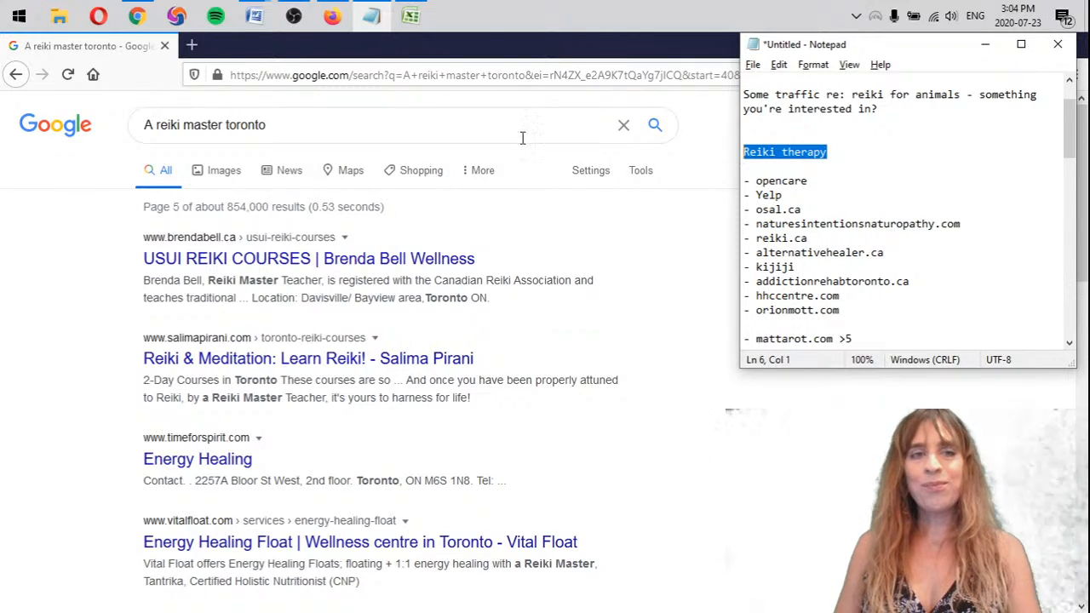
Search Google in Firefox for "Reiki therapy toronto" and look through the first-page results
left_click_drag(215, 125, 43, 151)
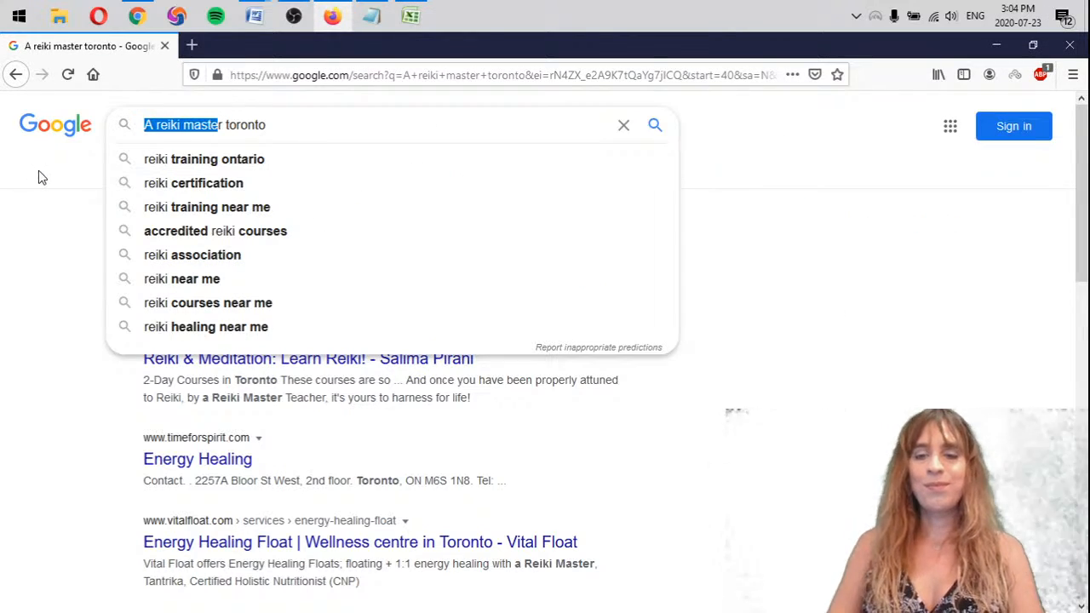
key("Delete")
key("Delete")
key("ctrl+v")
key("Return")
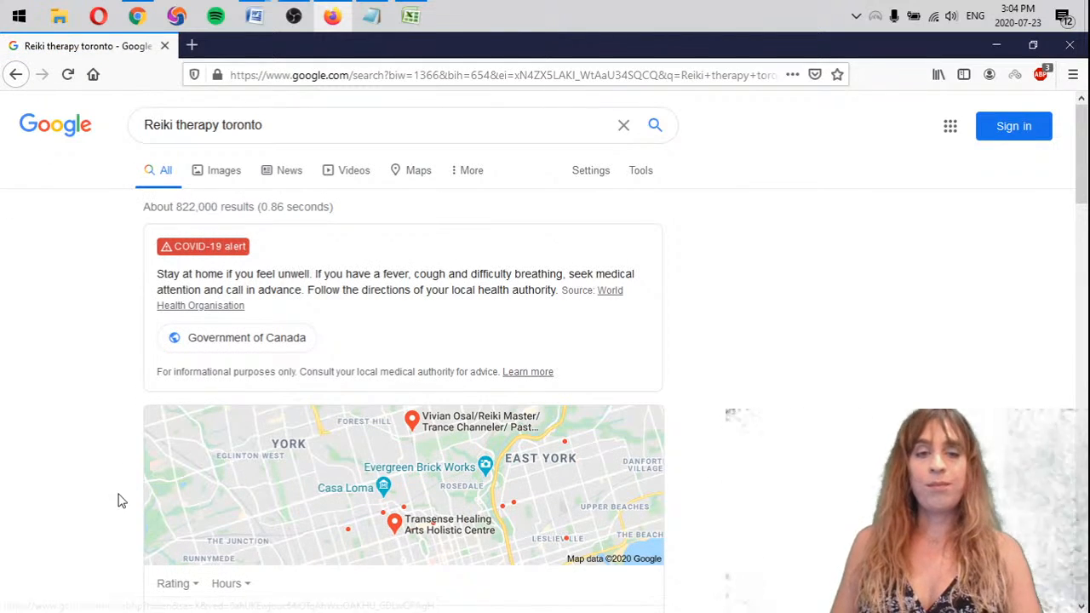
scroll(102, 398, "down", 3)
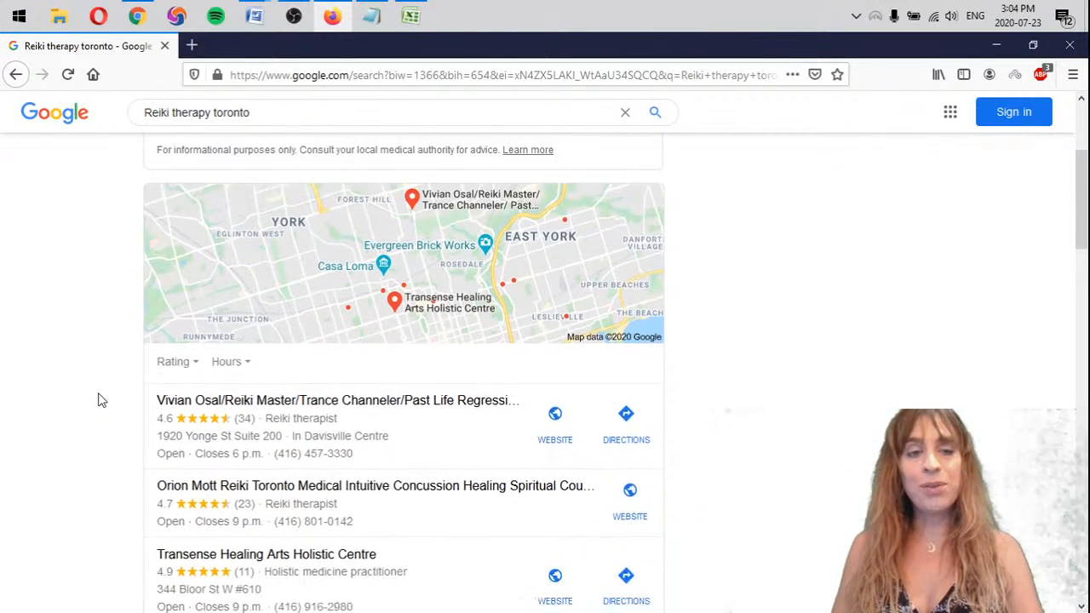
scroll(93, 404, "down", 10)
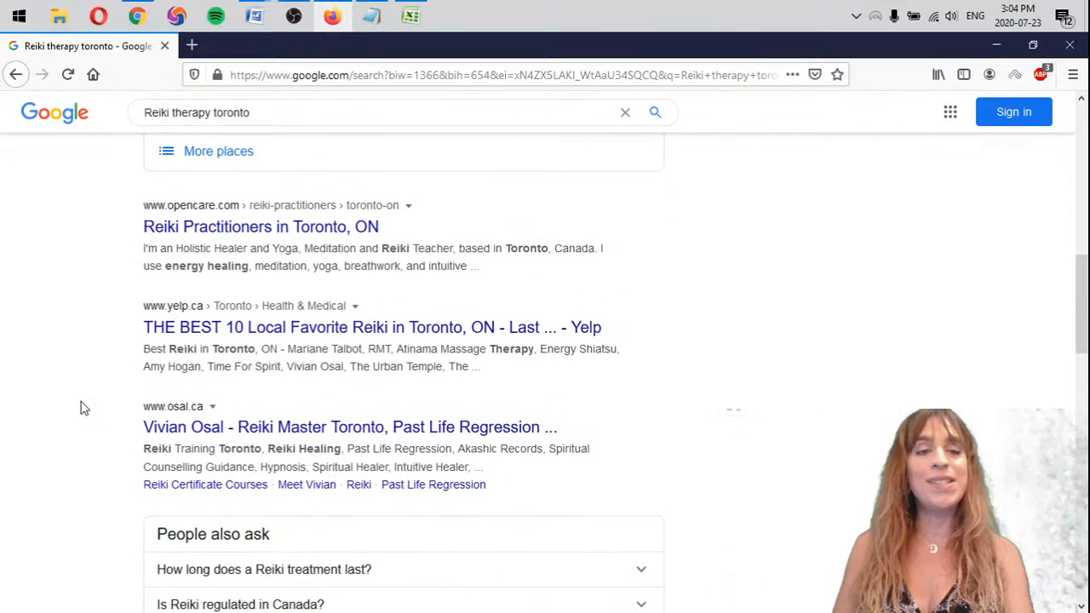
scroll(78, 407, "down", 2)
scroll(77, 406, "up", 2)
Add the heading "Reiki therapy 2" to the Notepad notes, between the Reiki therapy and Reiki practitioner lists
key("alt+Tab")
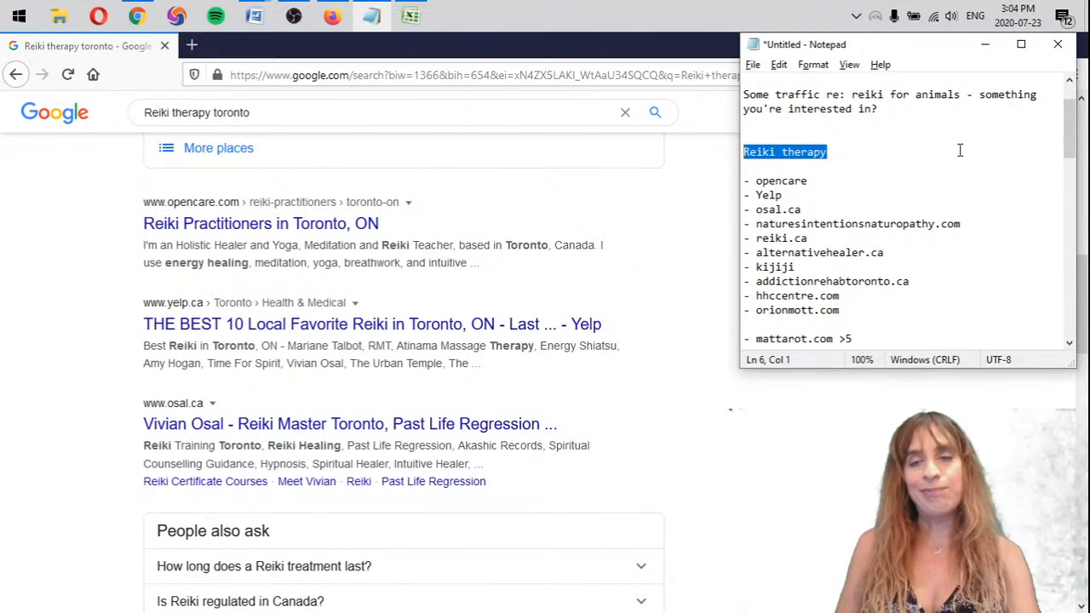
left_click(886, 186)
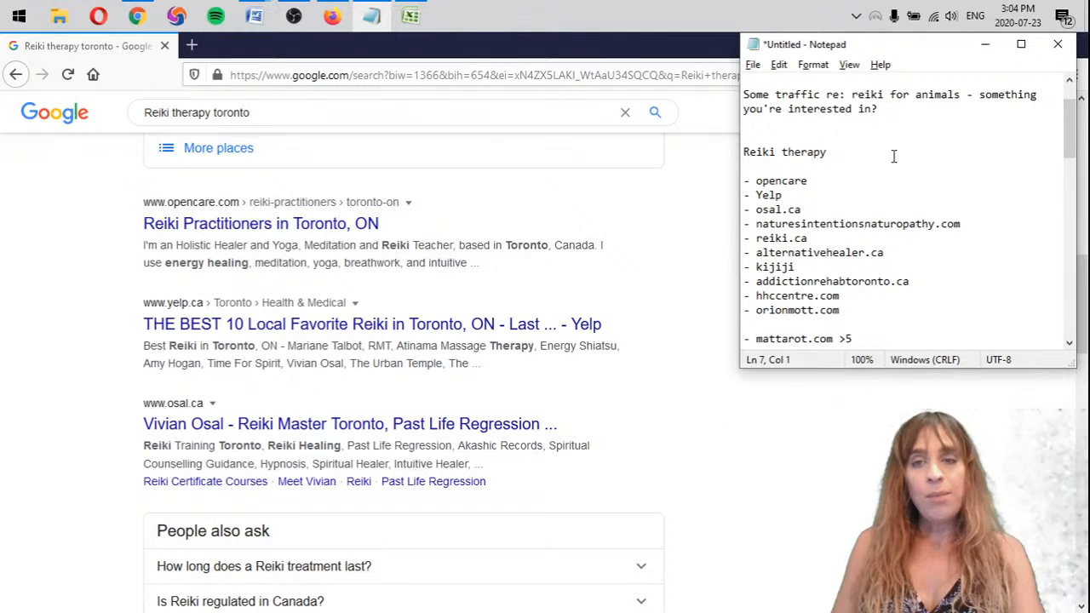
left_click_drag(893, 155, 724, 149)
key("ctrl+c")
left_click(854, 153)
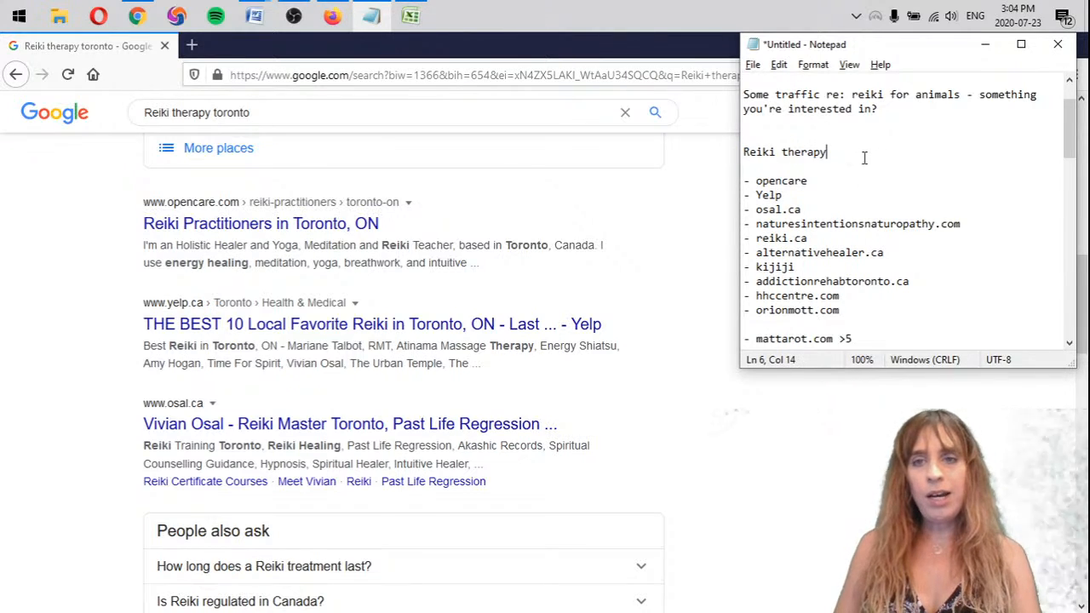
scroll(885, 213, "down", 2)
left_click(930, 263)
key("Return")
key("Return")
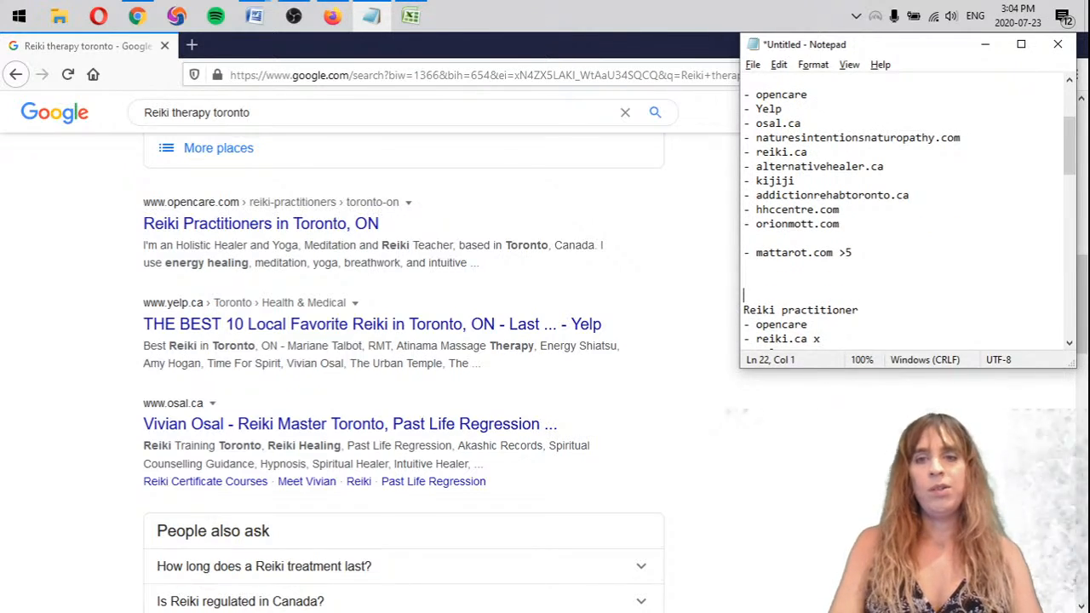
key("Up")
key("ctrl+v")
type("2")
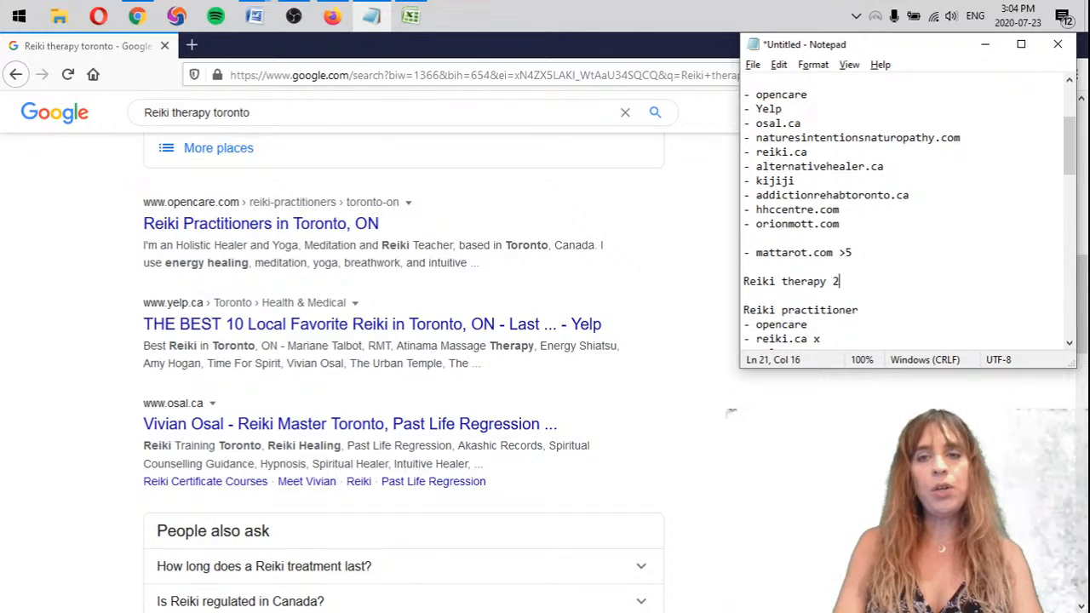
Add ten empty dash bullets under the Reiki therapy 2 heading
key("Return")
type("-")
key("Return")
type("-")
key("Return")
type("- ")
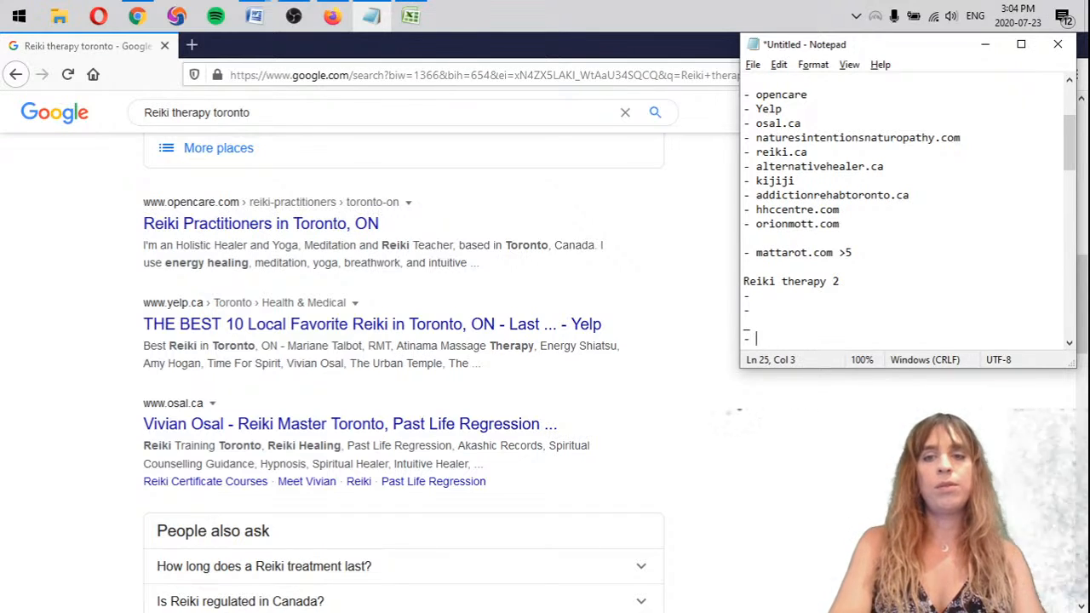
type(" -  -  -  -  -  -")
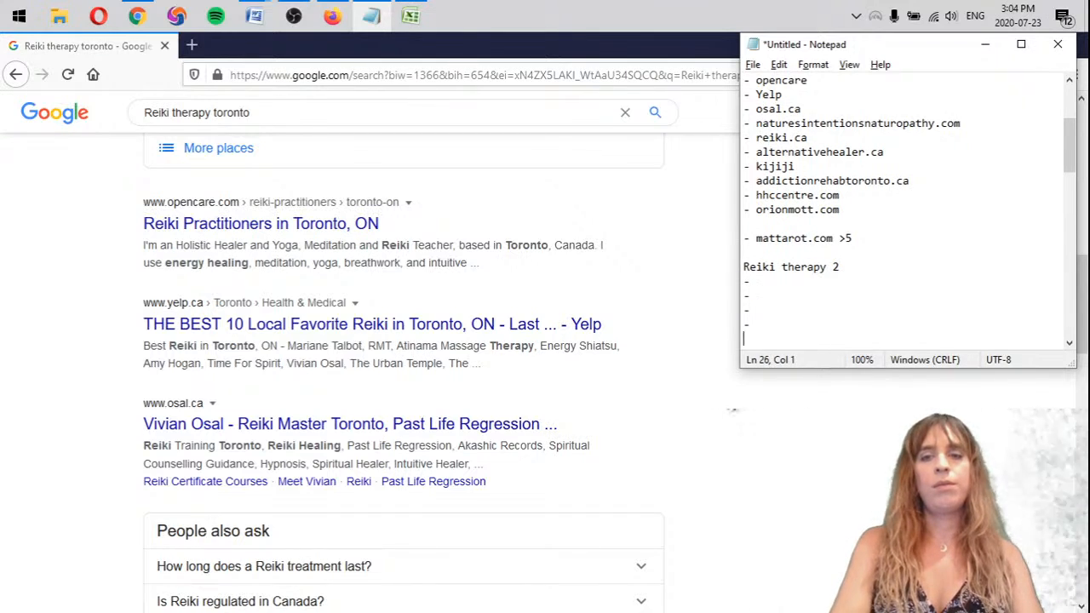
key("Return")
type("-")
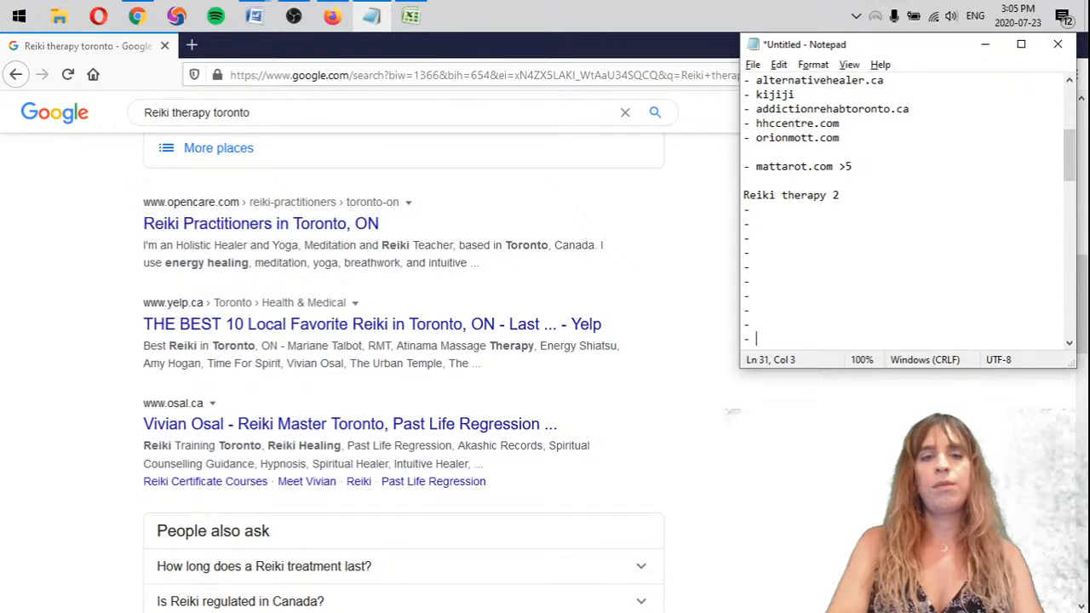
Fill the first three Reiki therapy 2 bullets with opencare, yelp and osal.ca
left_click(801, 204)
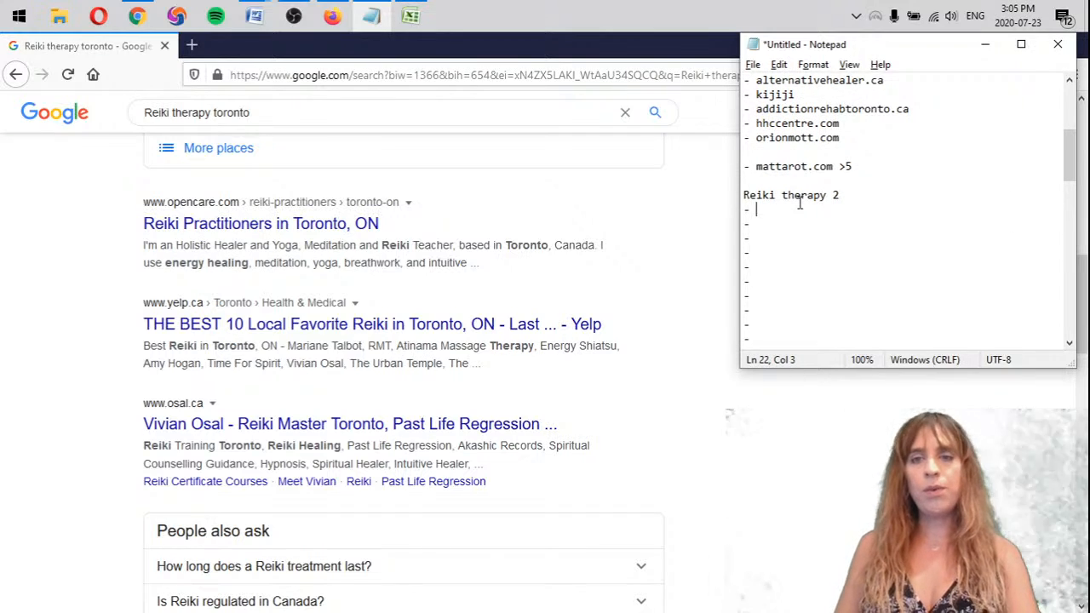
type("opencare")
left_click(798, 220)
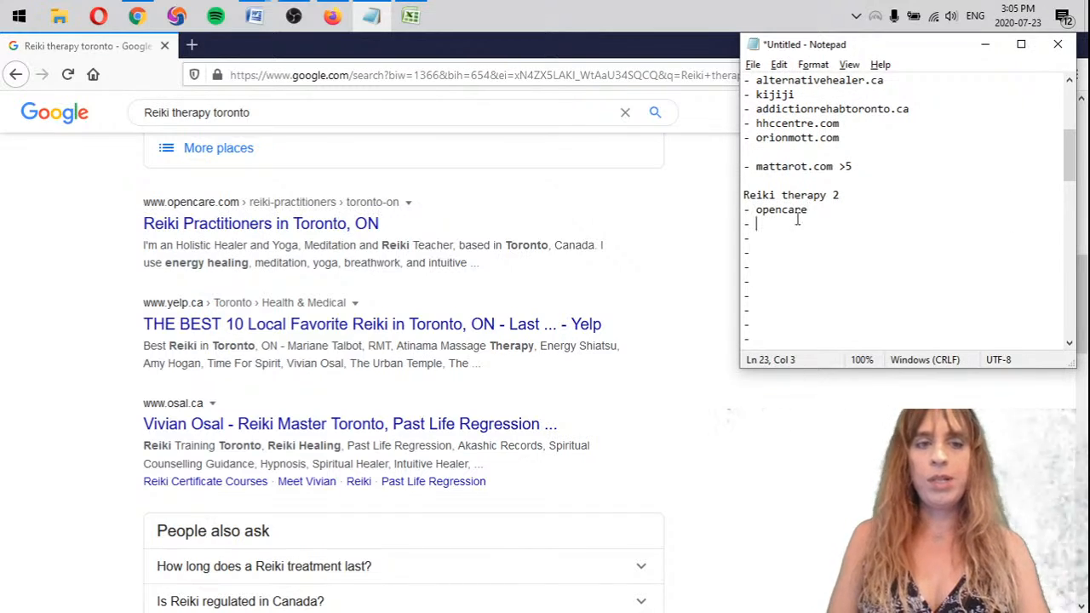
key("Down")
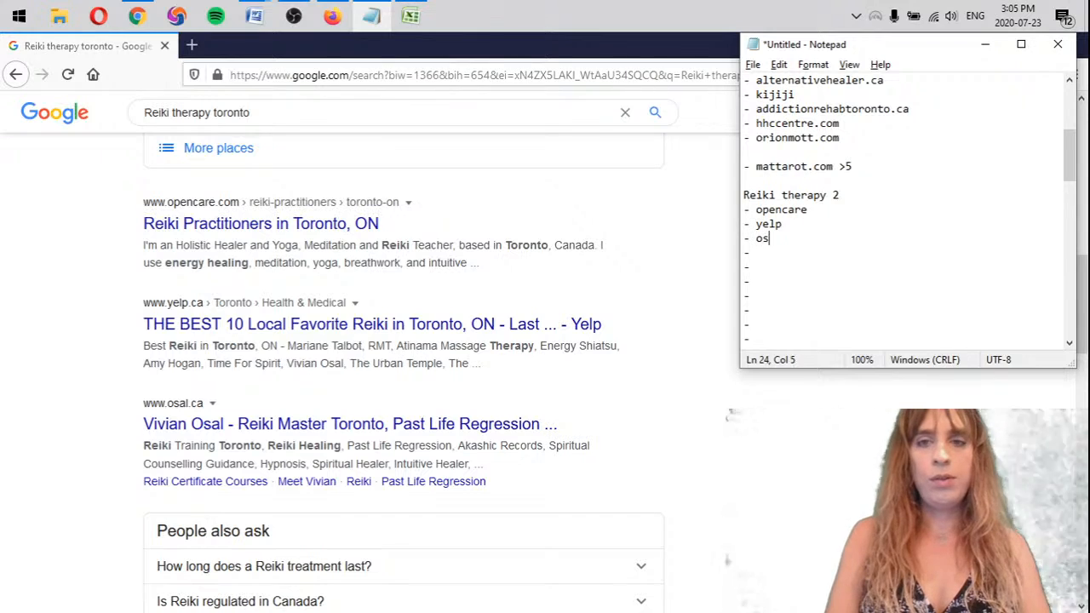
type("osal.ca")
key("Down")
Copy naturesintentionsnaturopathy.com from the earlier Reiki therapy list into the fourth Reiki therapy 2 bullet
scroll(36, 275, "down", 5)
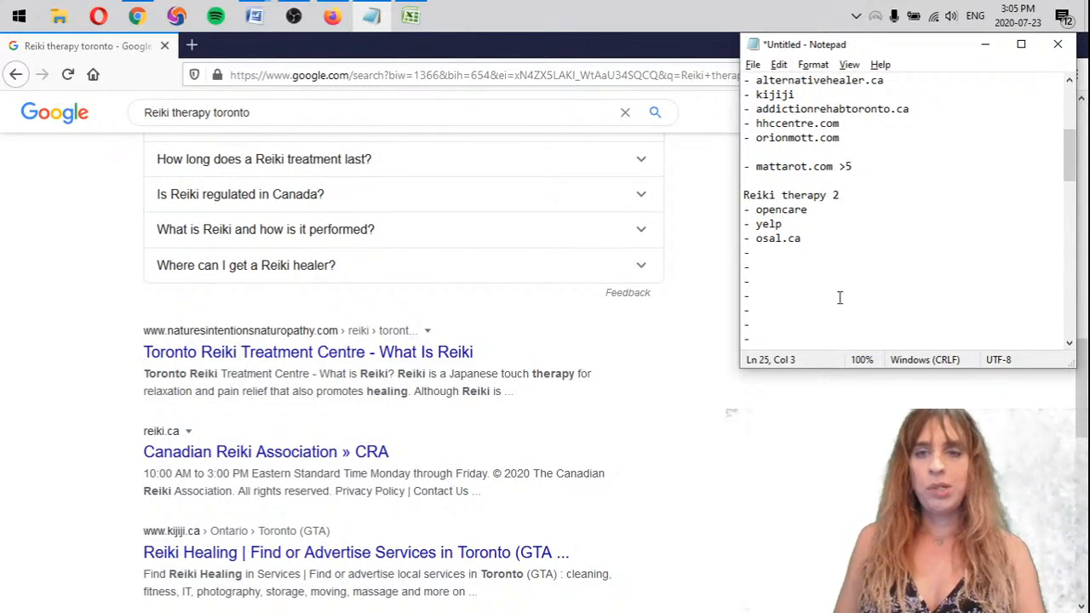
scroll(857, 287, "up", 2)
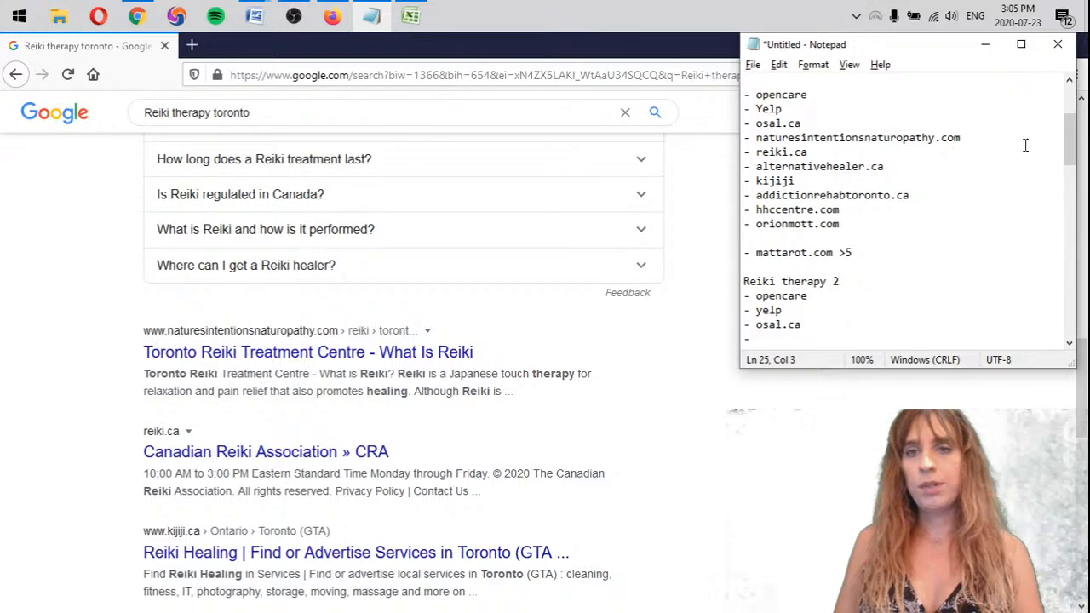
left_click_drag(998, 140, 754, 139)
key("ctrl+c")
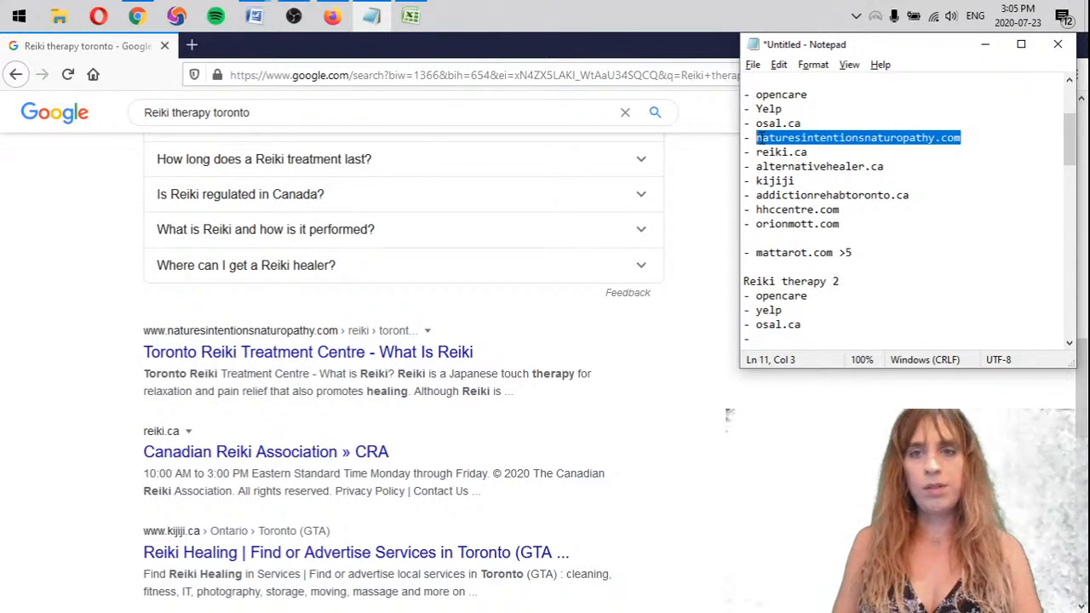
scroll(140, 498, "down", 8)
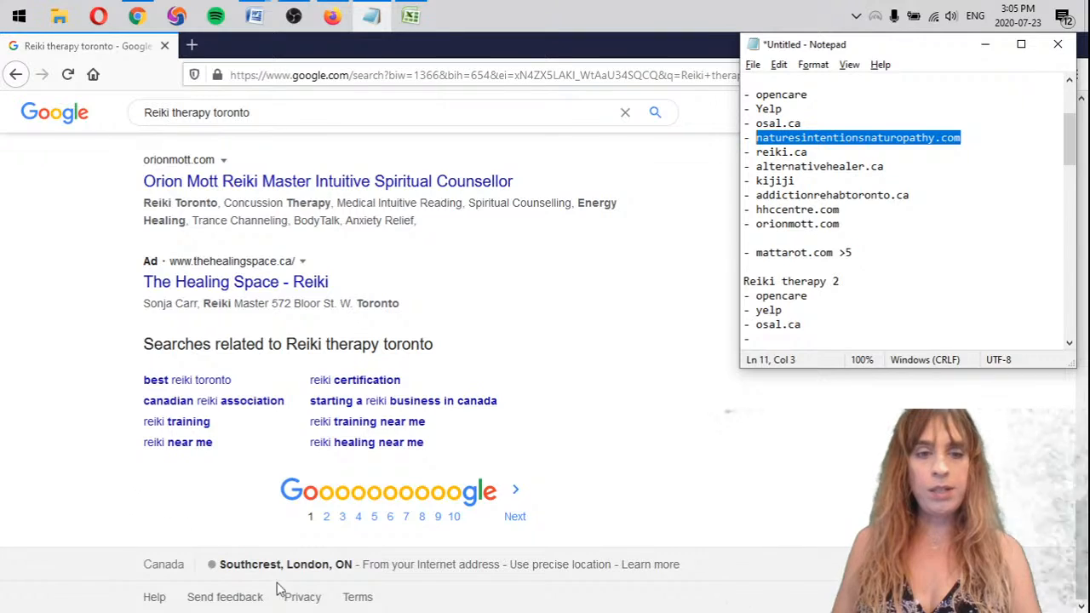
scroll(320, 566, "up", 10)
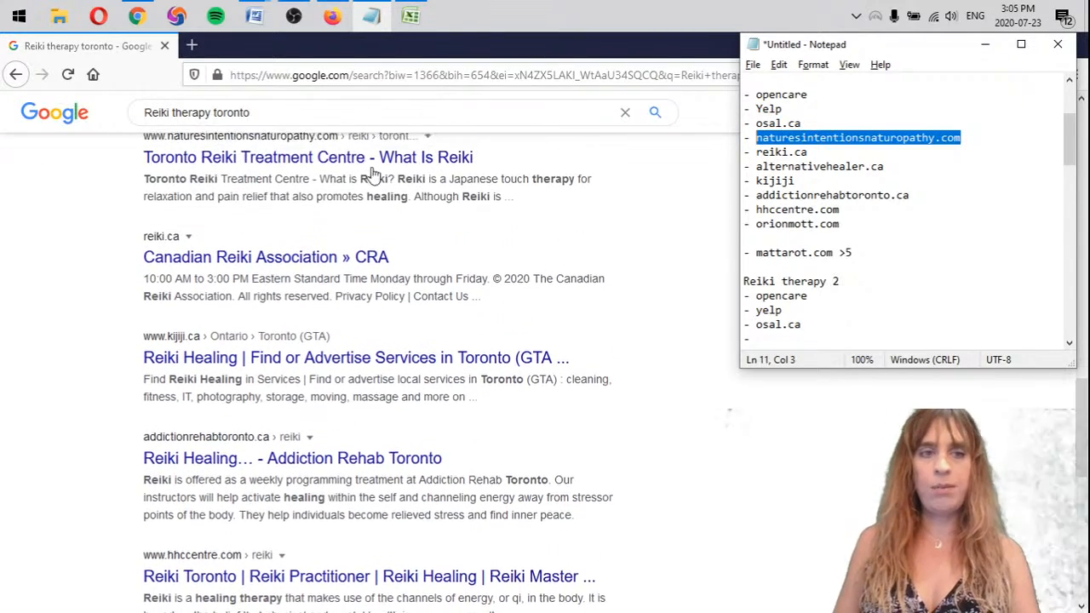
scroll(442, 349, "down", 1)
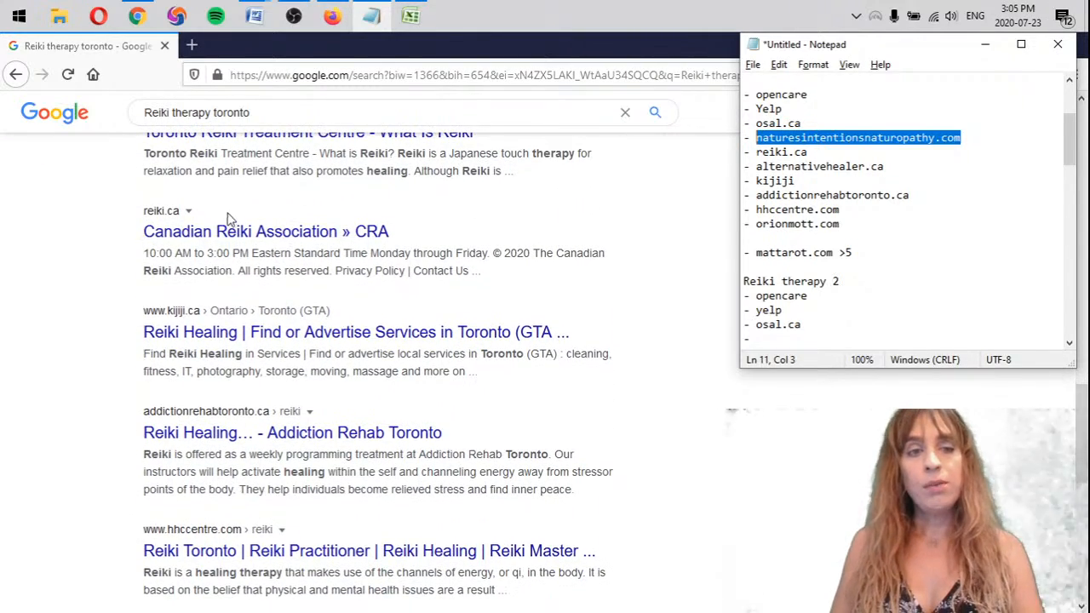
left_click(805, 336)
key("ctrl+v")
Enter reiki.ca and kijiji as the fifth and sixth competitors under Reiki therapy 2
left_click_drag(807, 152, 751, 152)
key("ctrl+c")
scroll(870, 290, "down", 2)
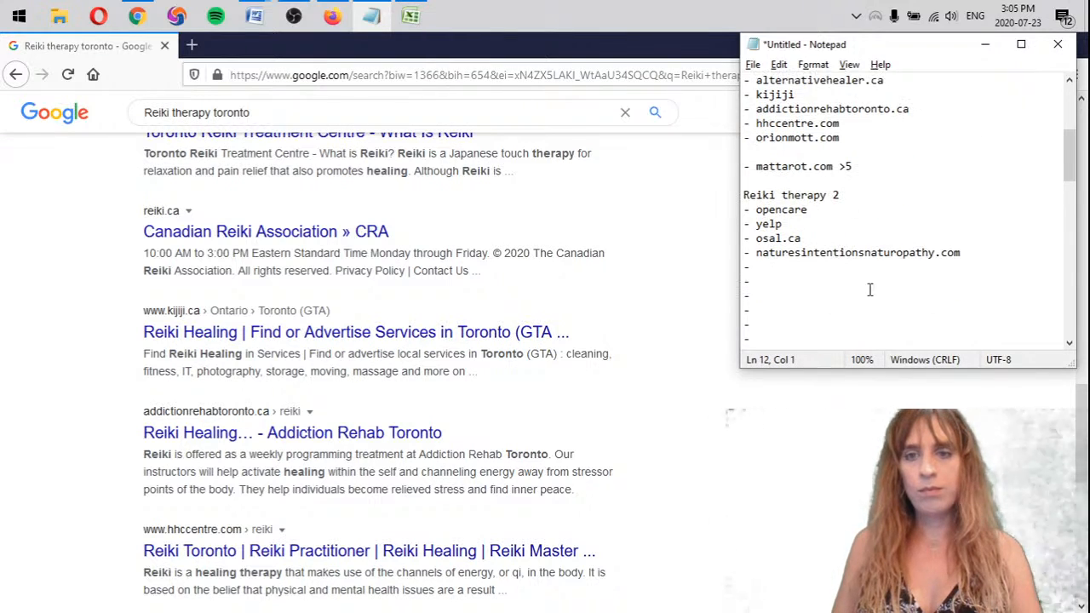
left_click(971, 253)
key("Down")
key("ctrl+v")
key("Down")
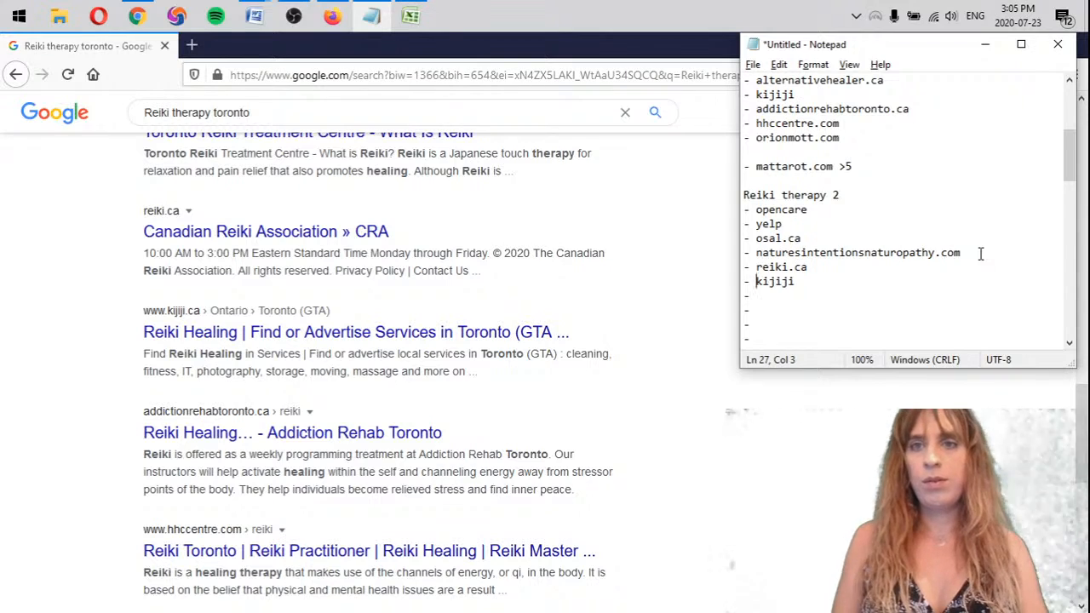
Copy addictionrehabtoronto.ca from the earlier list into the seventh Reiki therapy 2 bullet
double_click(839, 108)
key("ctrl+c")
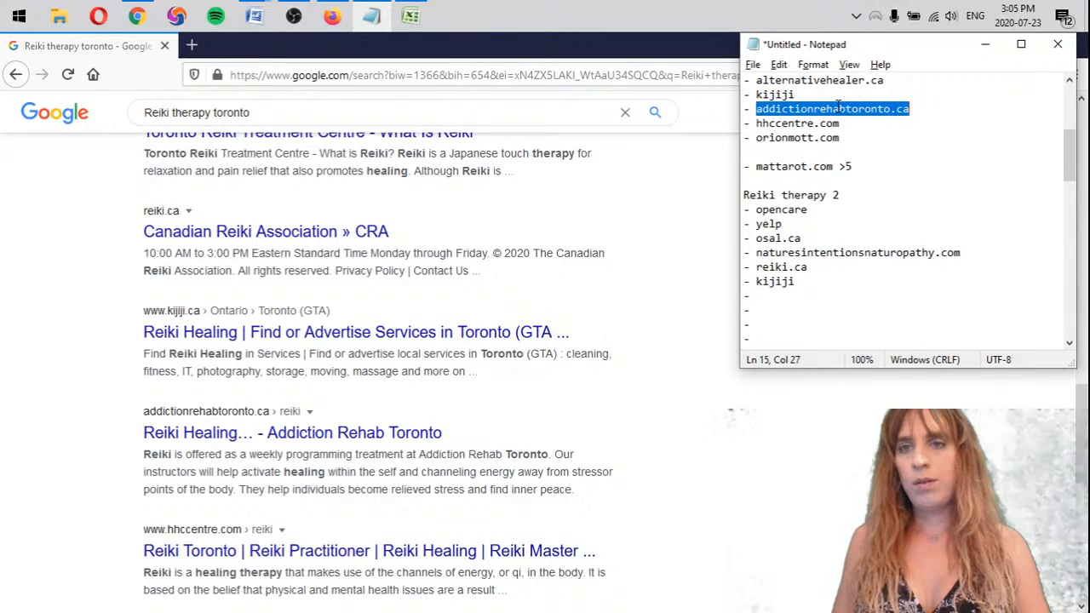
left_click(777, 296)
key("ctrl+v")
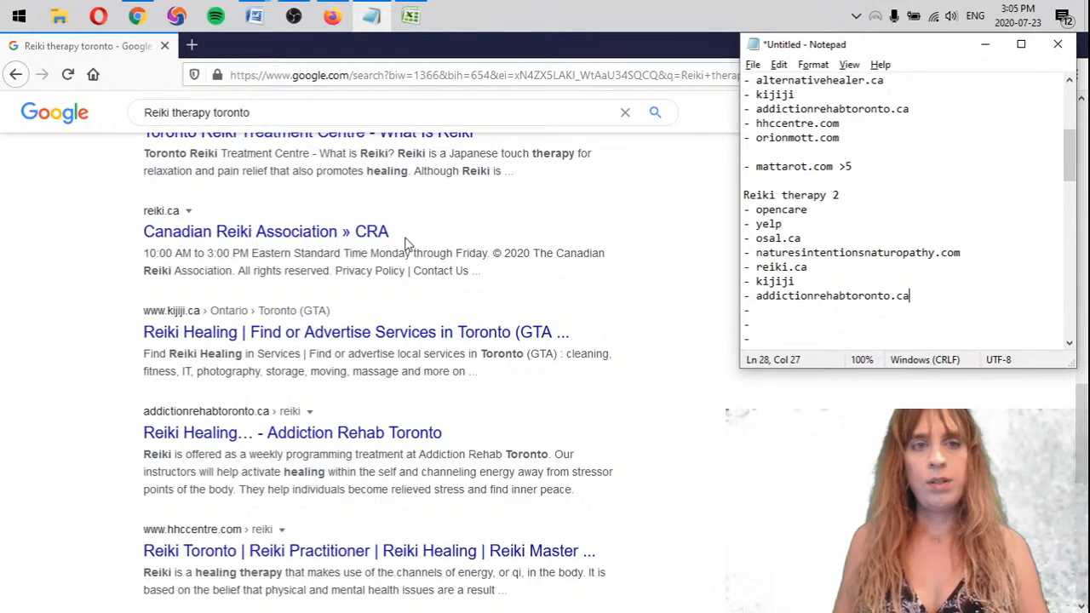
Record hhccentre.com and alternativehealer.ca as the eighth and ninth results under Reiki therapy 2
scroll(406, 245, "up", 1)
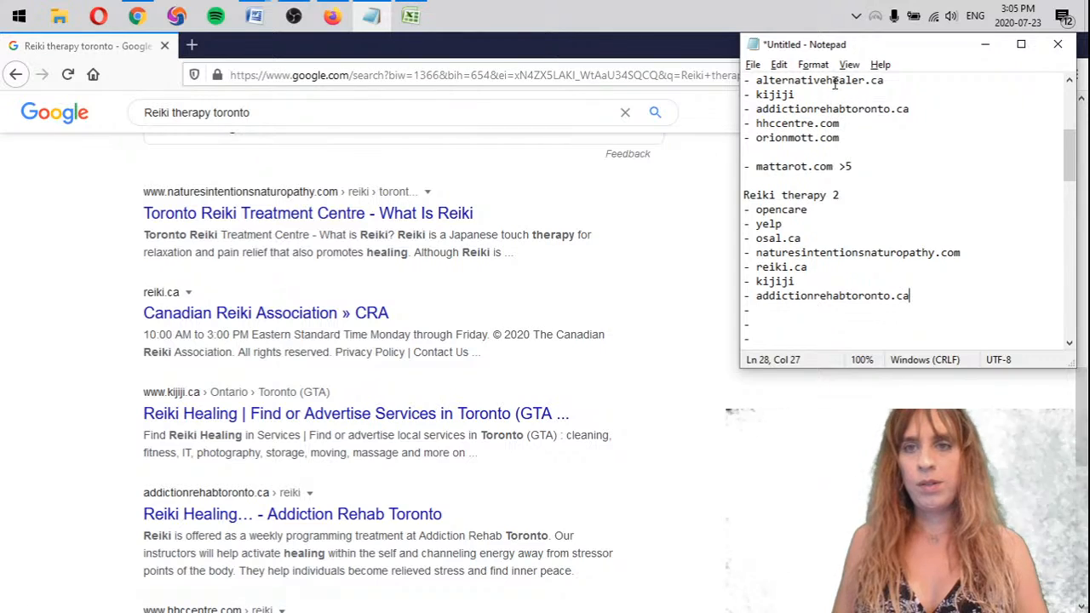
scroll(302, 341, "down", 2)
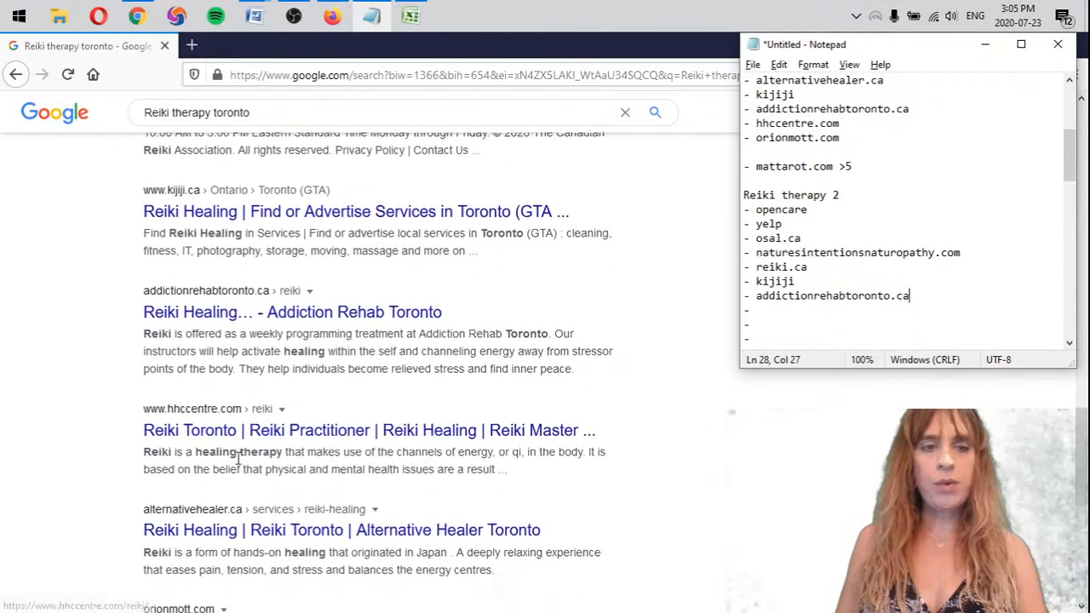
left_click(851, 315)
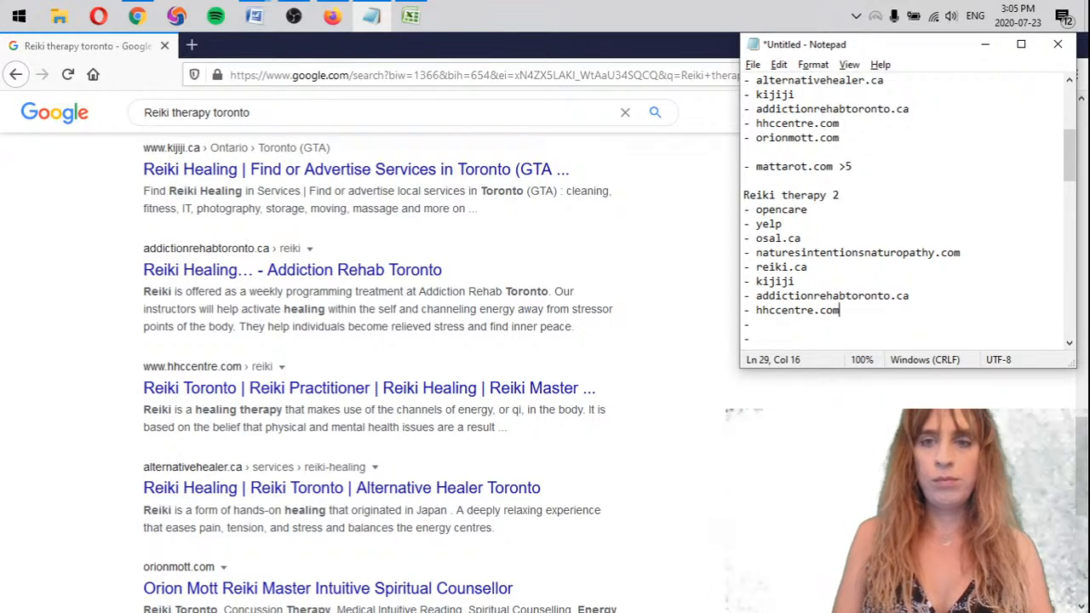
left_click(844, 323)
type("alternativehealer.ca")
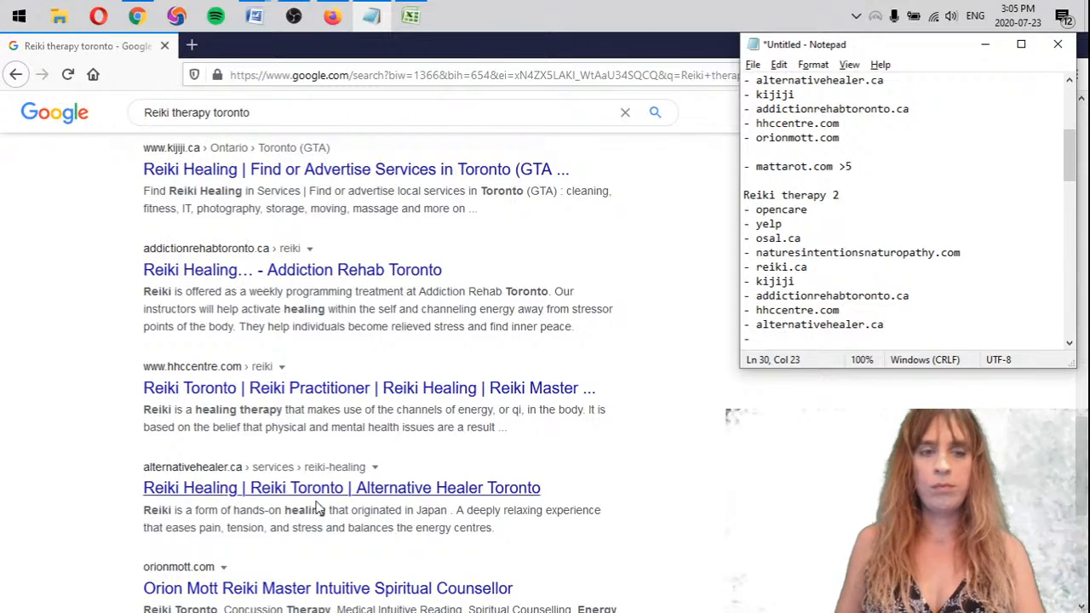
scroll(339, 482, "down", 4)
key("Down")
key("Down")
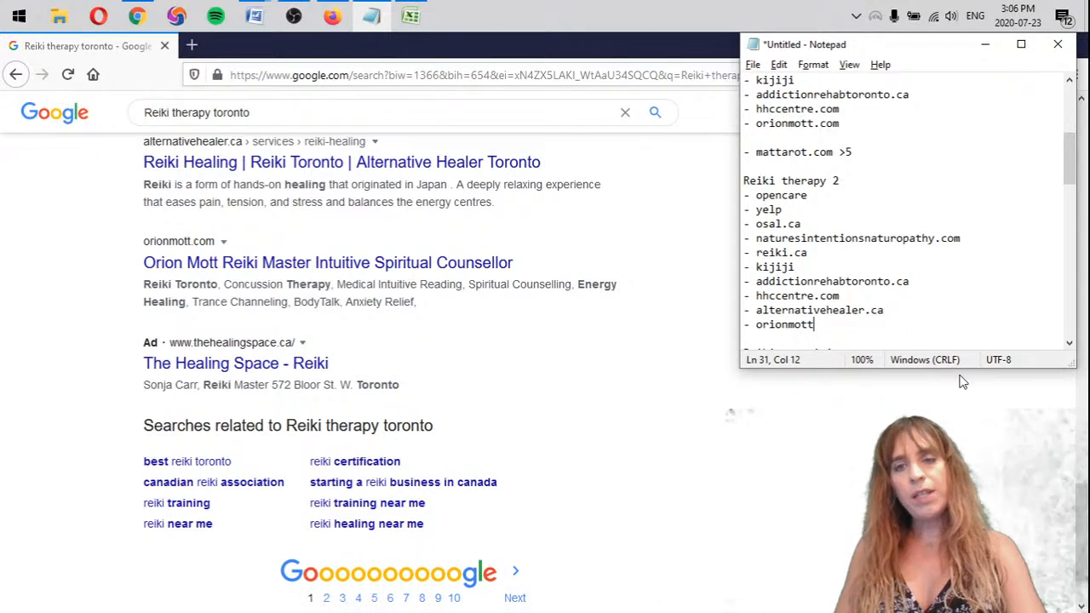
scroll(947, 217, "up", 1)
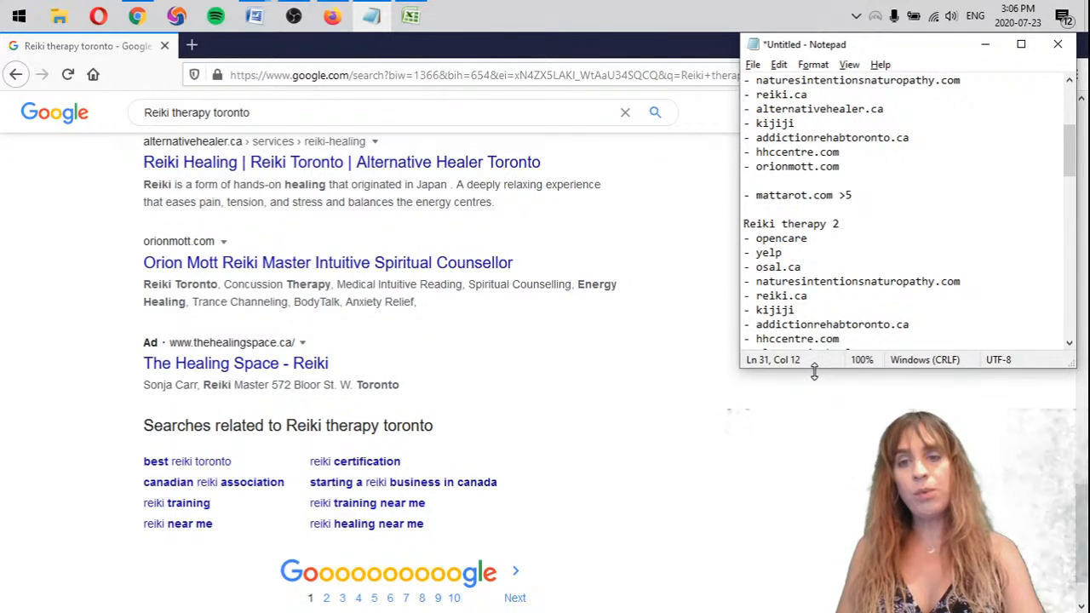
left_click_drag(815, 372, 814, 609)
scroll(878, 370, "up", 3)
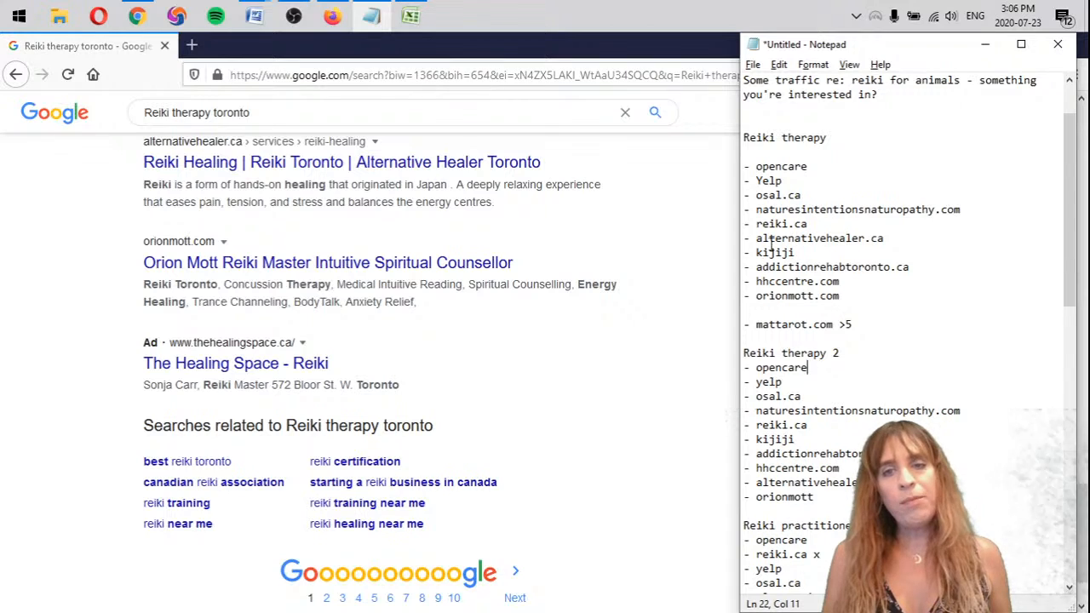
Examine page 2 of the Reiki therapy toronto search results for mattarot.com
left_click(594, 388)
left_click(503, 583)
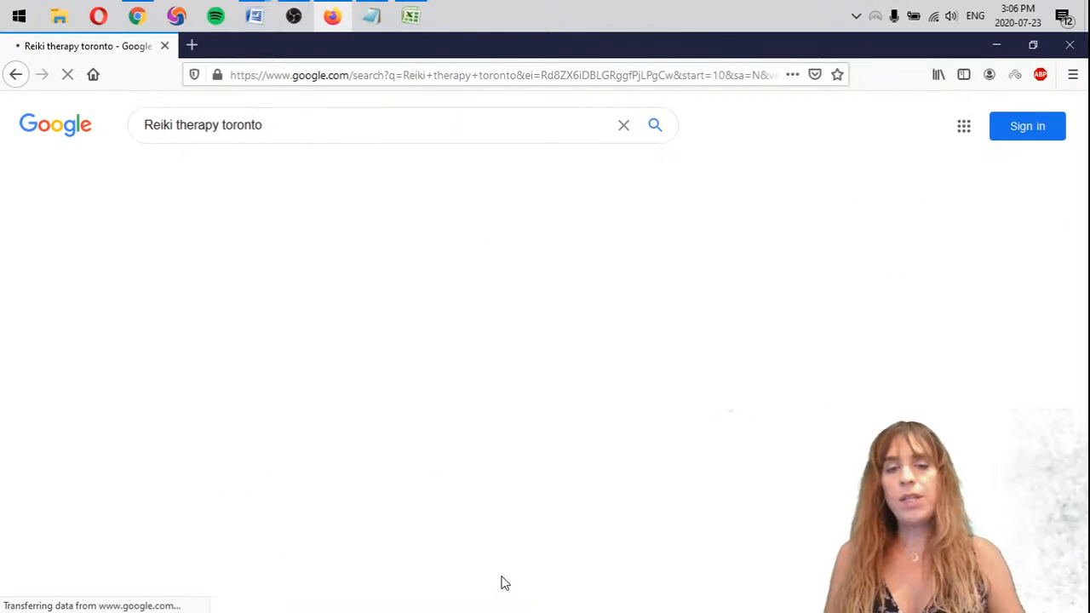
scroll(692, 391, "down", 4)
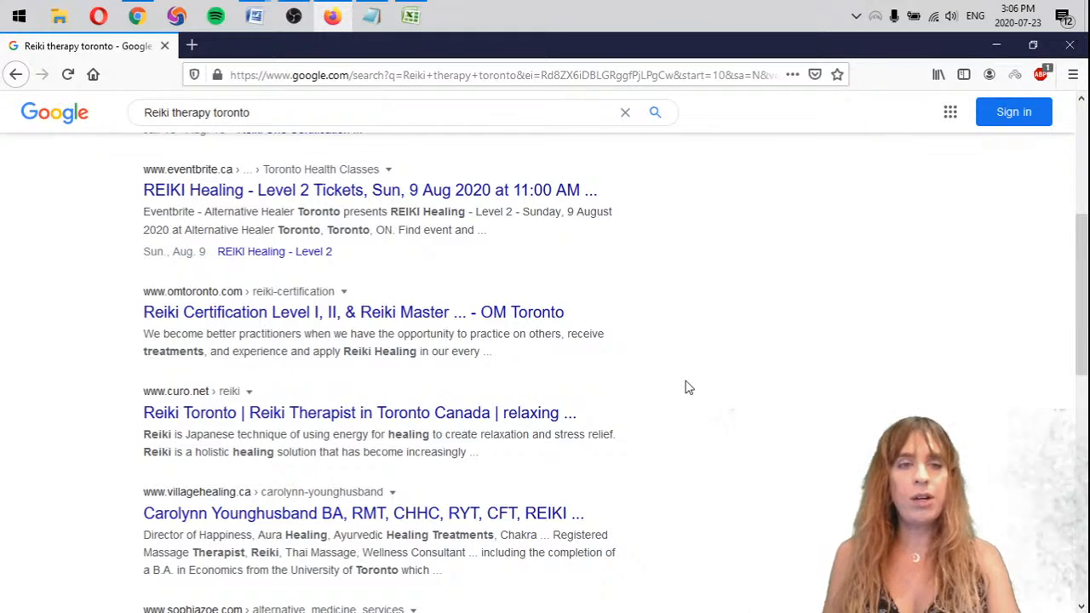
scroll(654, 317, "down", 5)
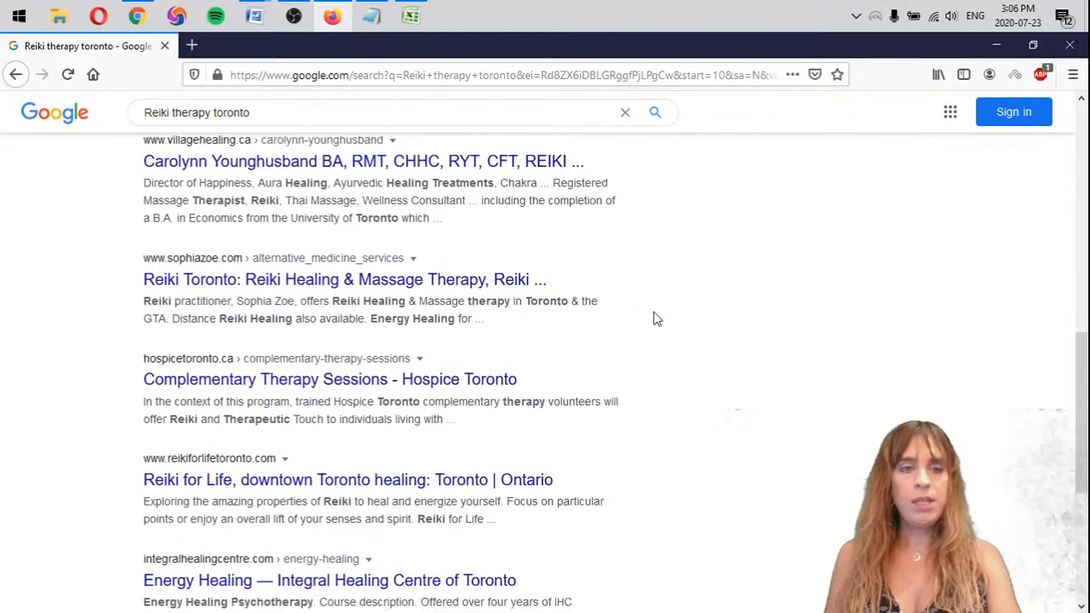
scroll(654, 316, "down", 2)
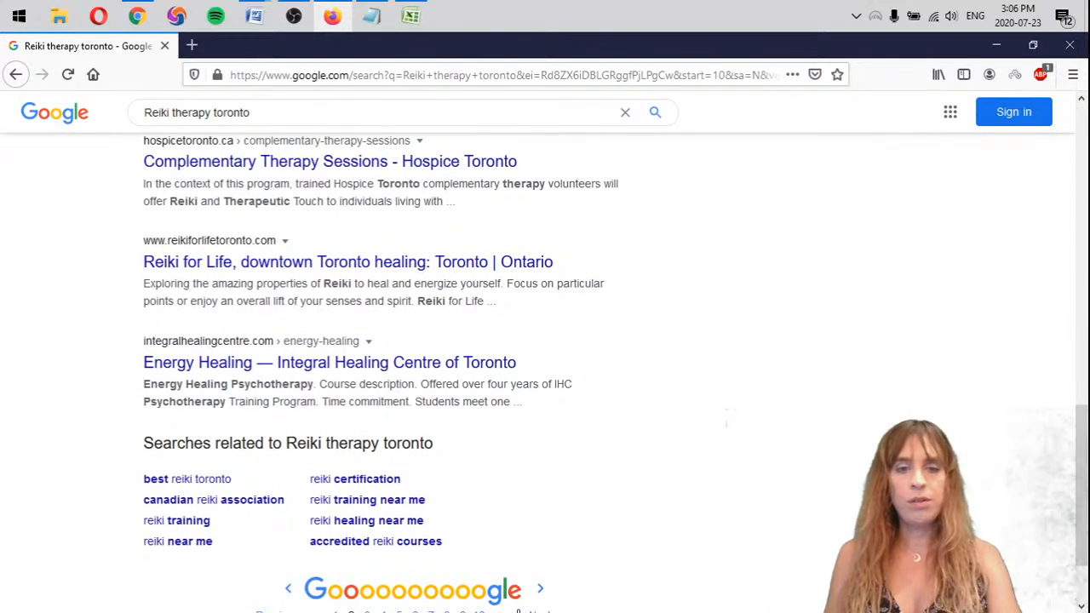
Examine page 3 of the Reiki therapy toronto search results for mattarot.com
left_click(540, 592)
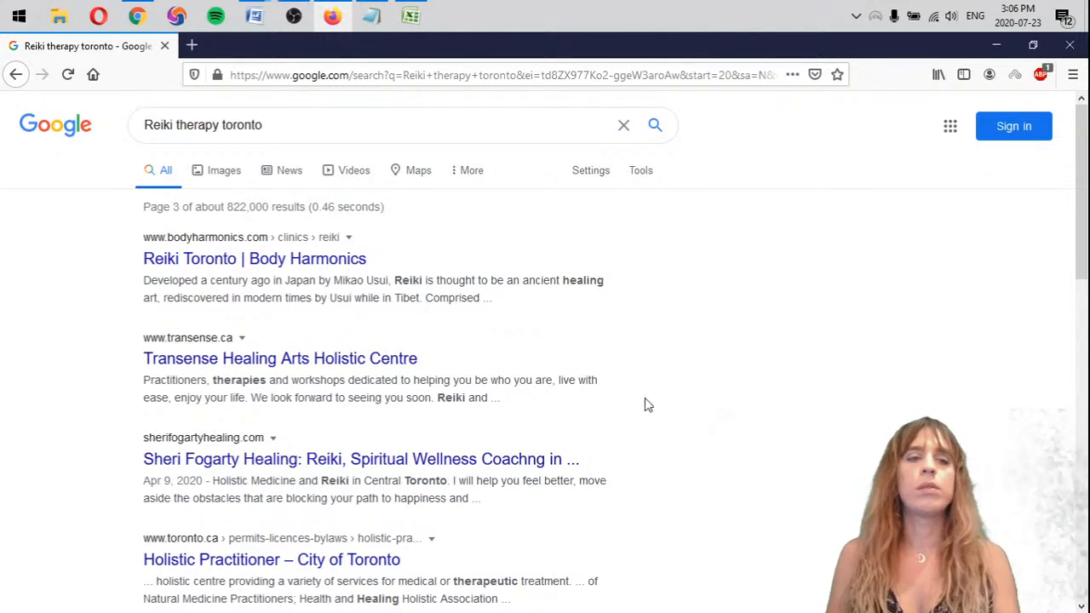
scroll(646, 400, "down", 2)
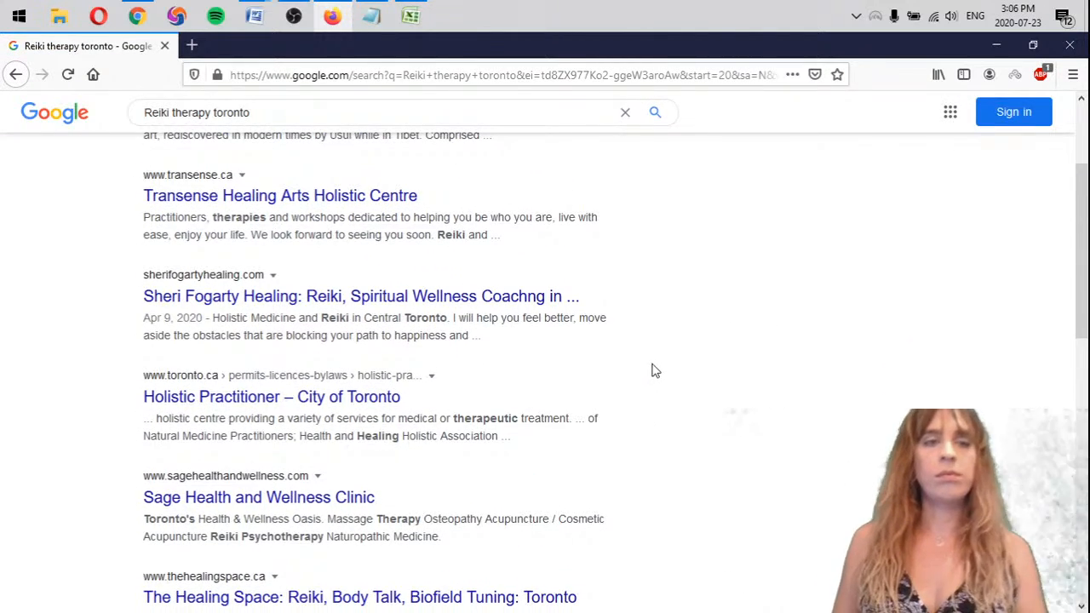
scroll(662, 336, "down", 5)
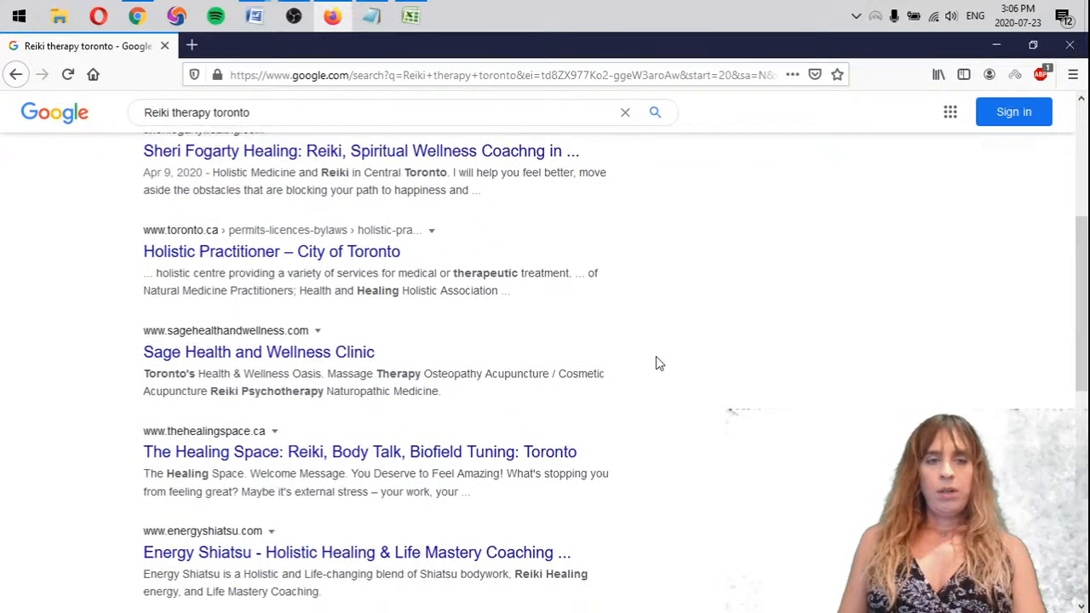
scroll(655, 368, "down", 3)
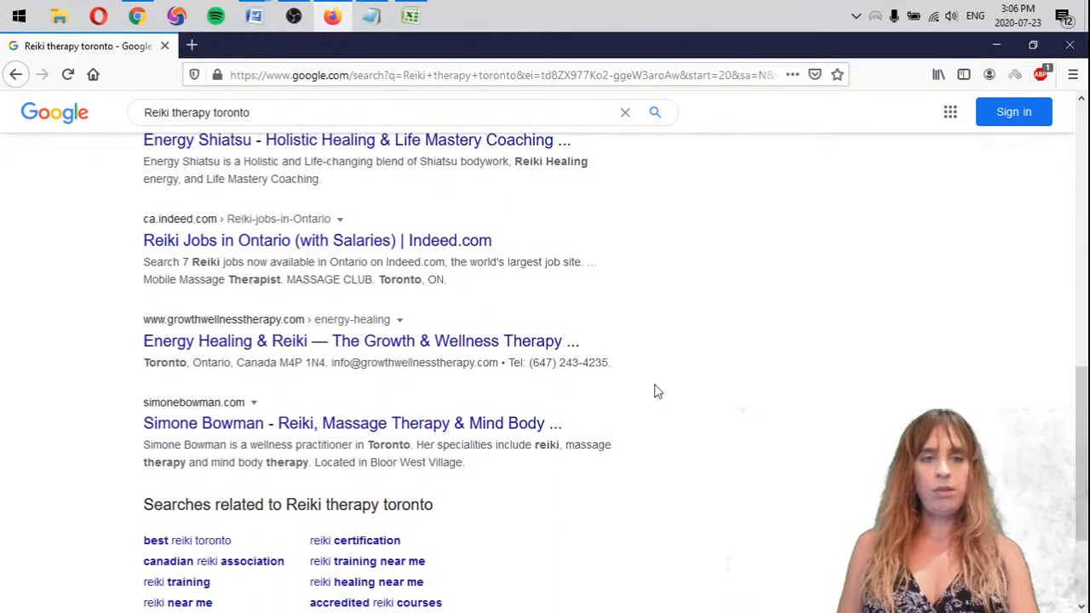
Examine page 4 of the Reiki therapy toronto search results for mattarot.com
left_click(543, 565)
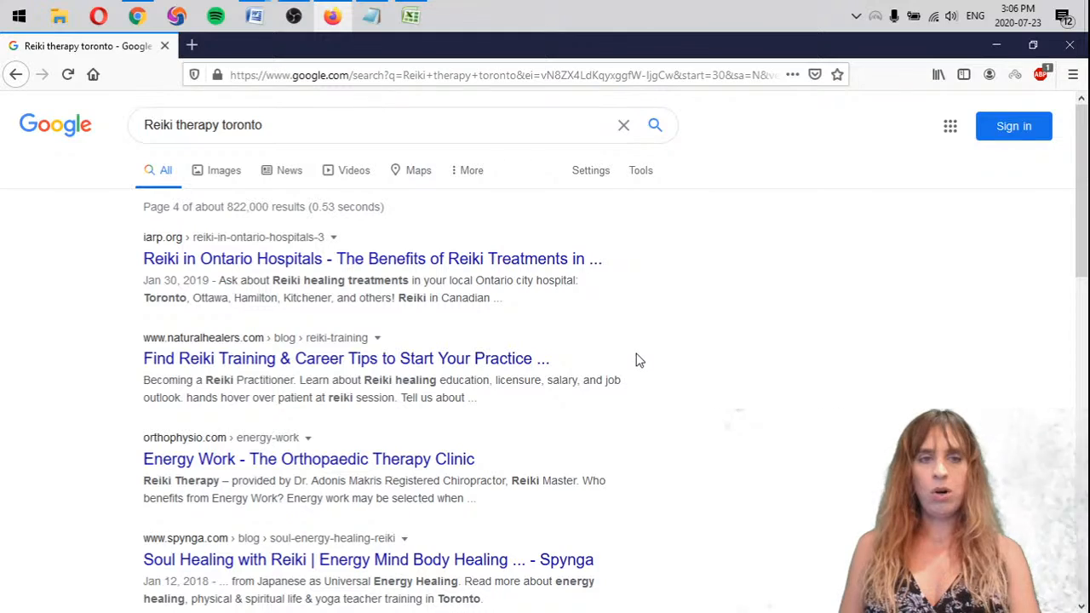
scroll(649, 398, "down", 3)
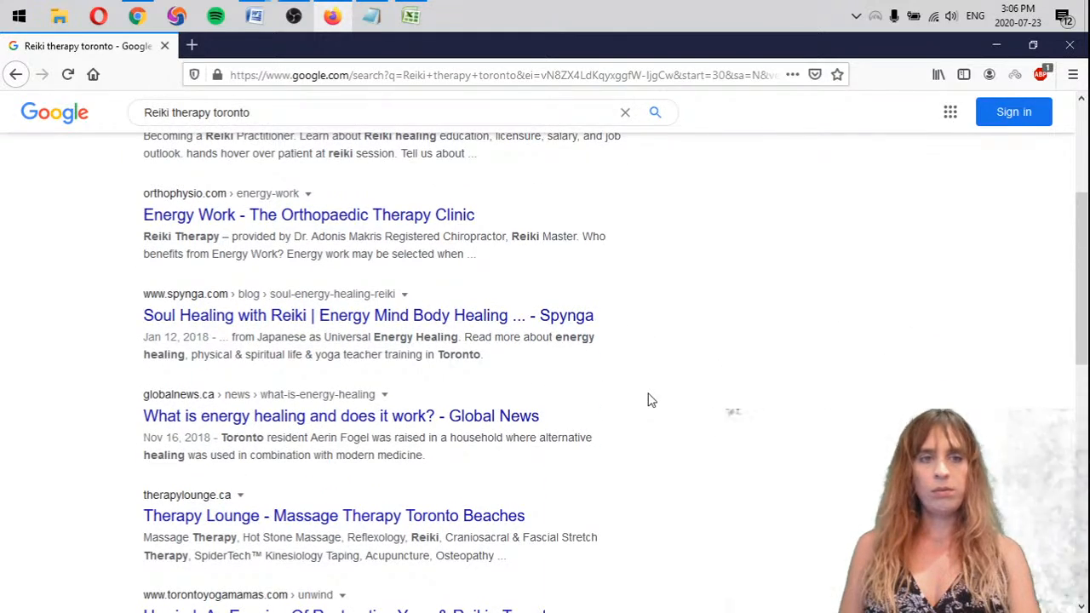
scroll(649, 401, "down", 3)
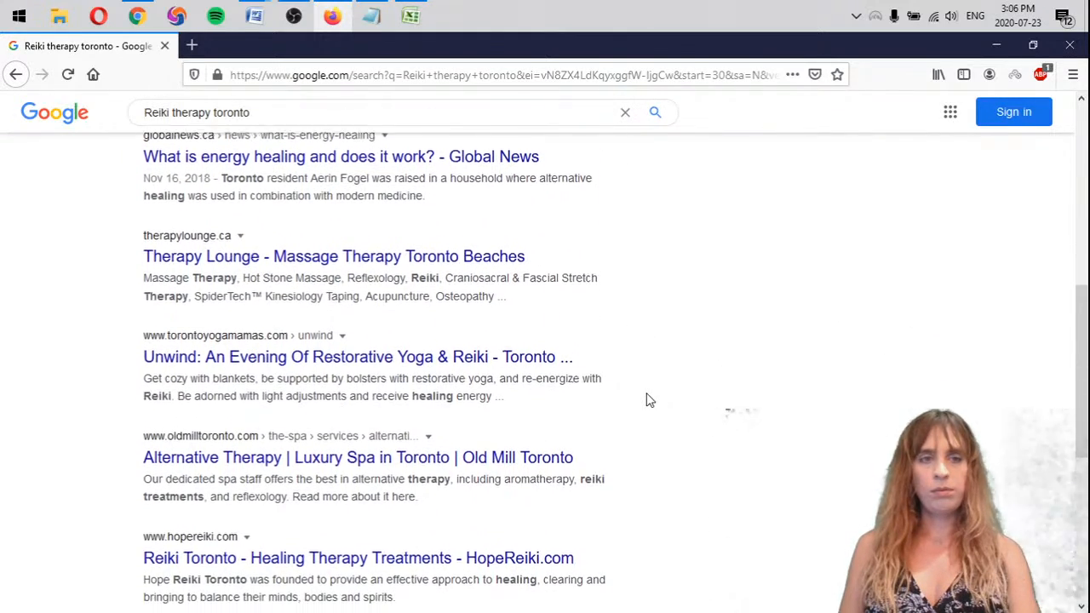
scroll(649, 401, "down", 3)
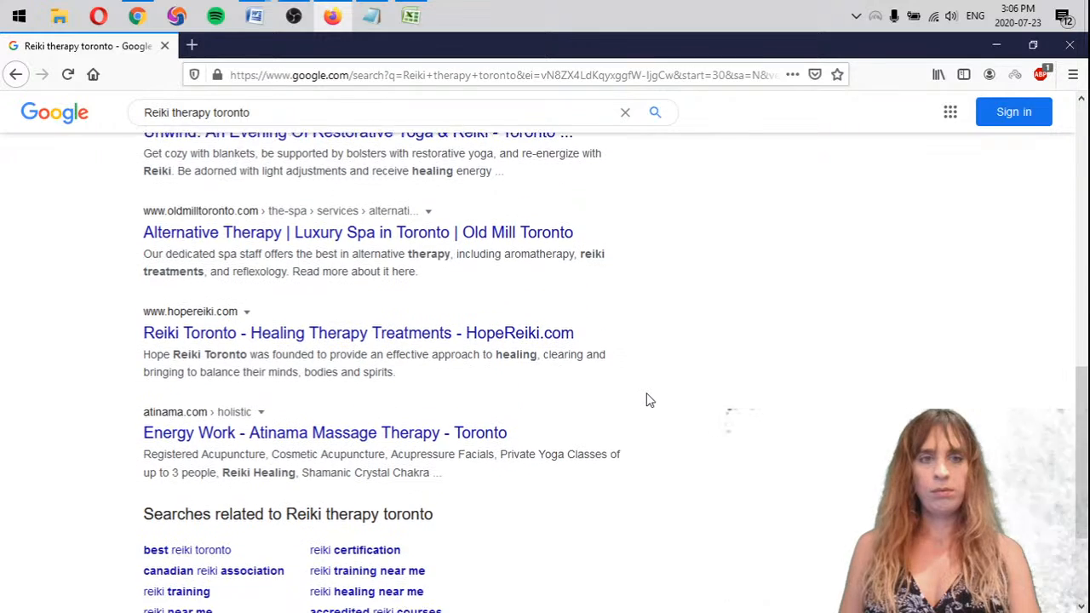
scroll(643, 409, "down", 2)
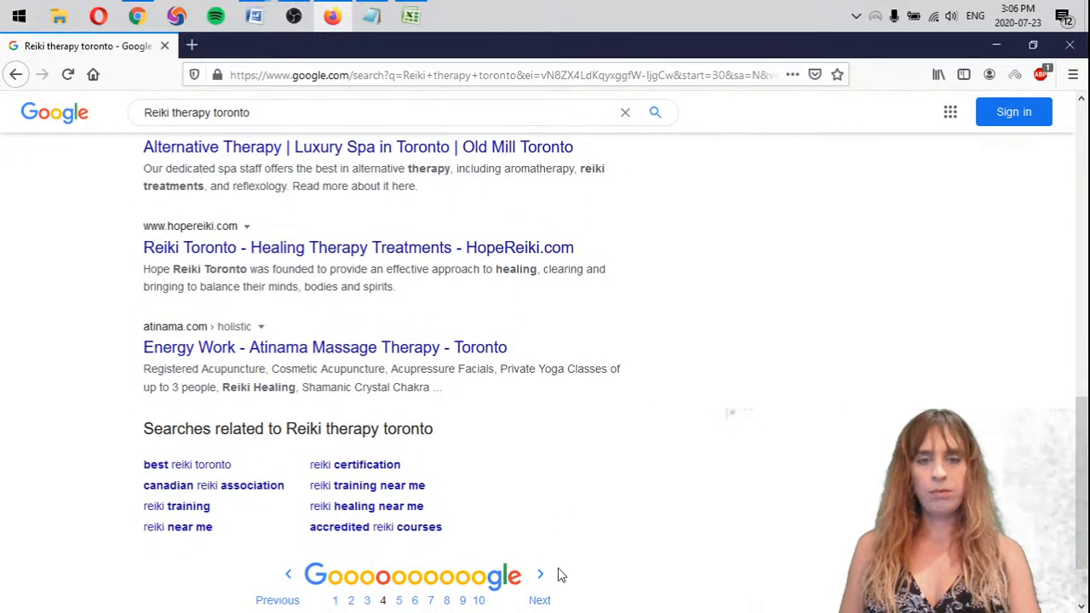
Examine page 5 of the Reiki therapy toronto search results for mattarot.com
left_click(528, 603)
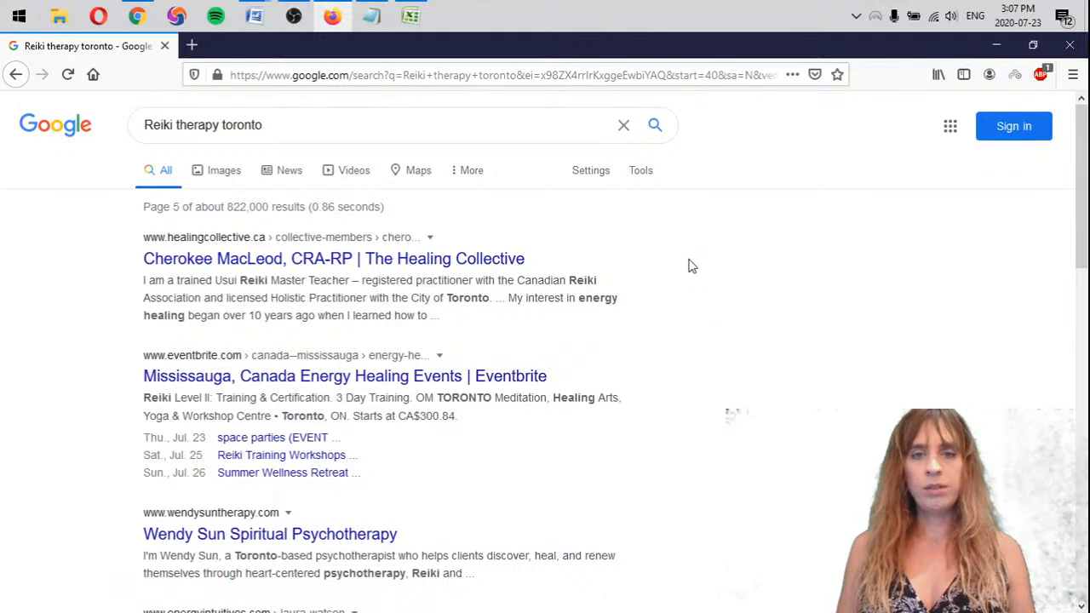
scroll(688, 290, "down", 5)
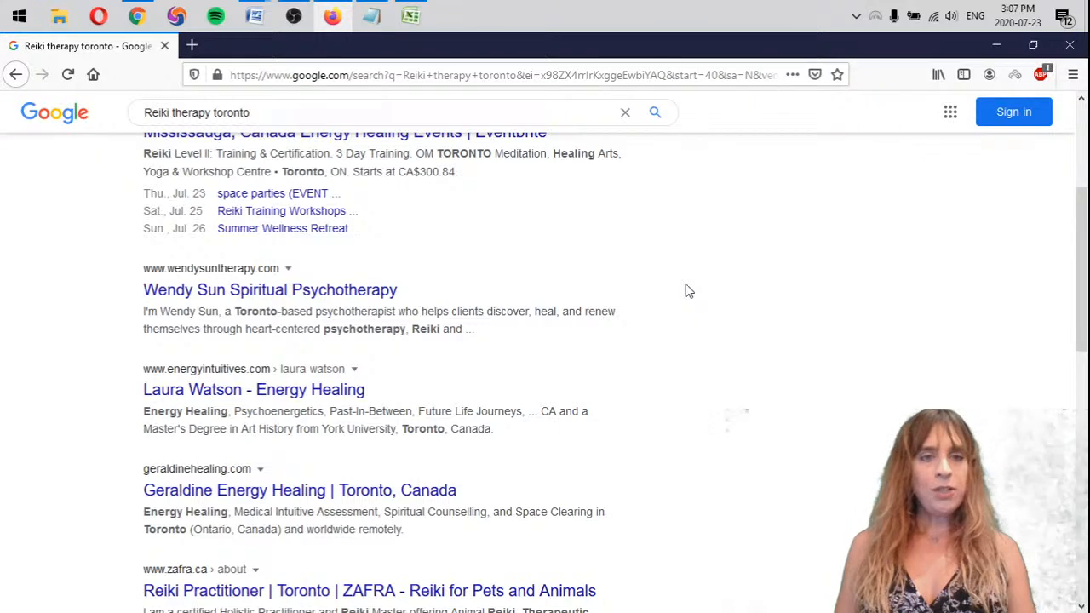
scroll(688, 291, "down", 2)
scroll(688, 290, "down", 1)
scroll(686, 292, "up", 1)
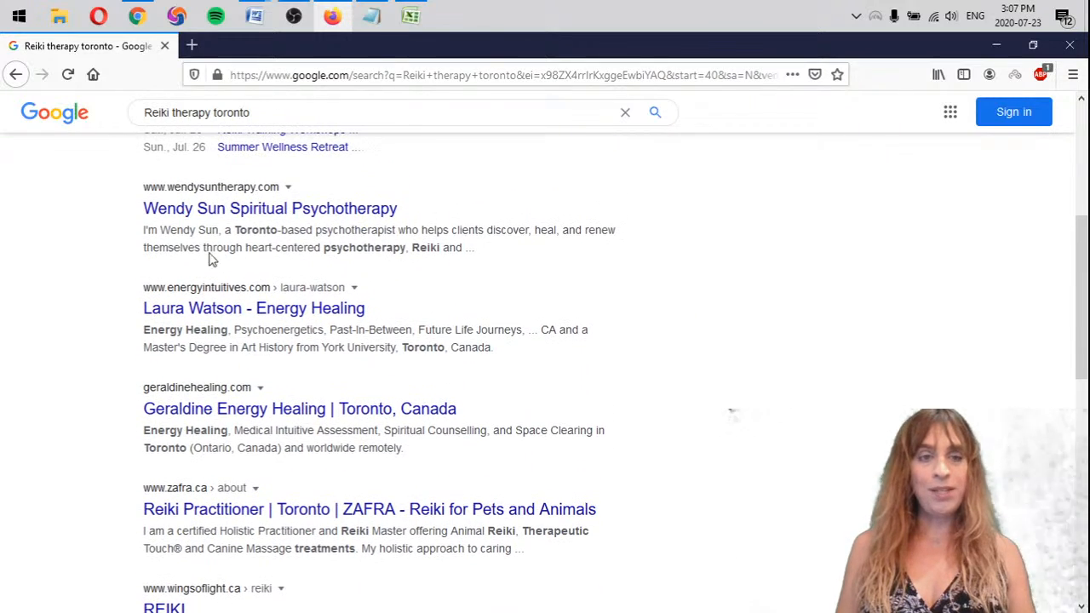
scroll(704, 254, "down", 3)
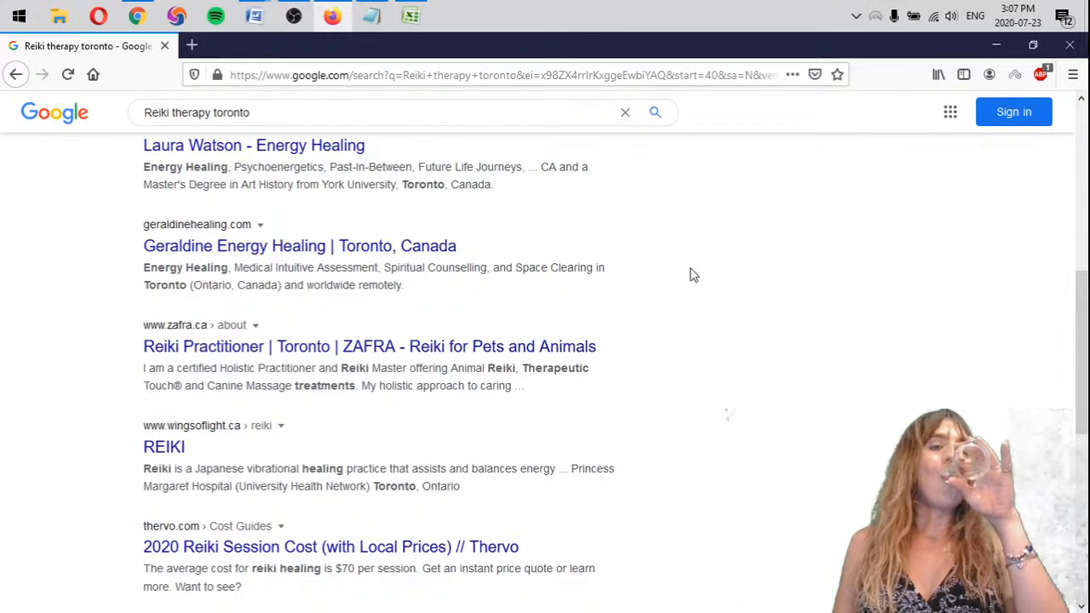
scroll(691, 274, "down", 6)
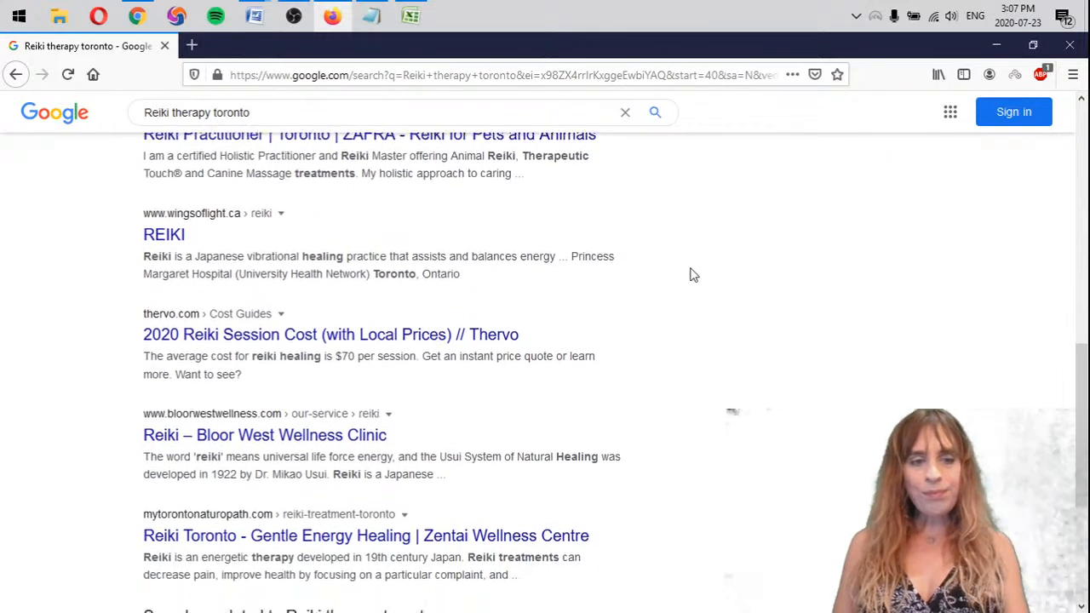
scroll(692, 274, "down", 2)
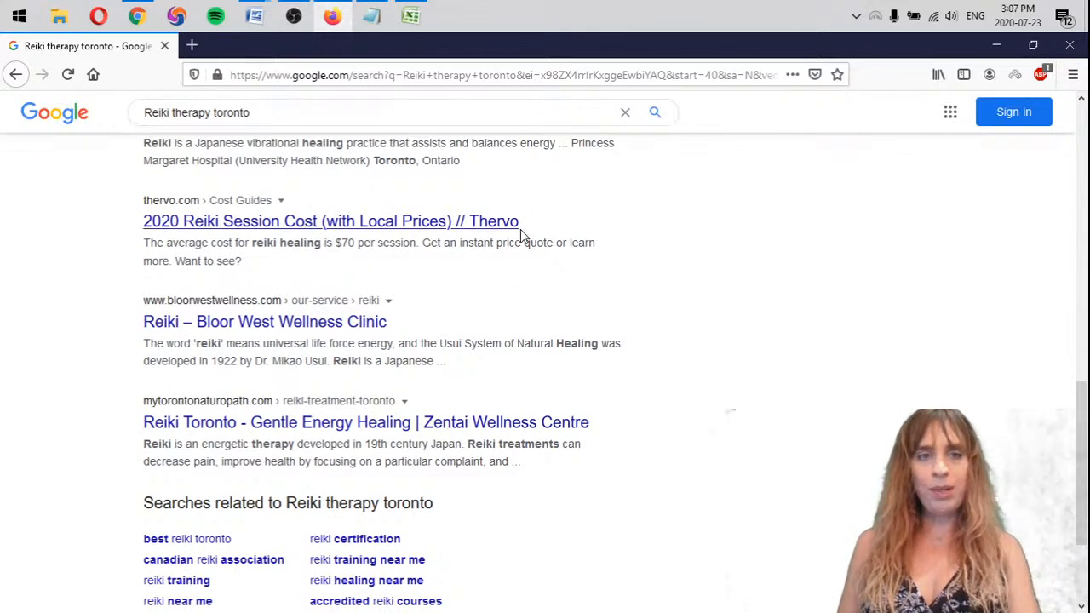
scroll(654, 351, "down", 2)
scroll(654, 351, "up", 10)
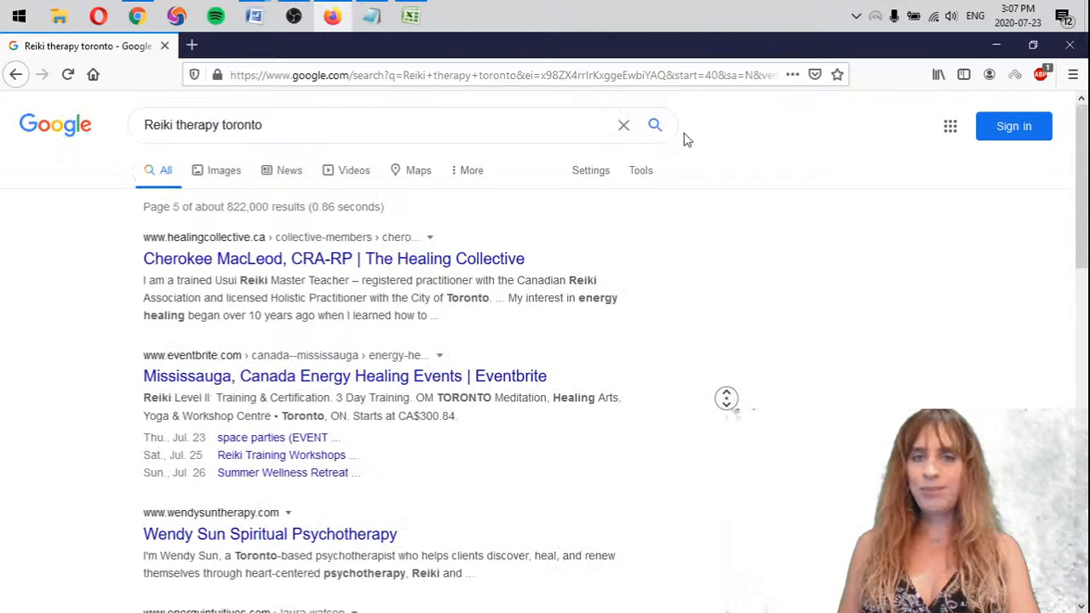
Copy the "- mattarot.com >5" line from the Reiki therapy list to below the Reiki therapy 2 list, separated by a blank line
left_click(370, 15)
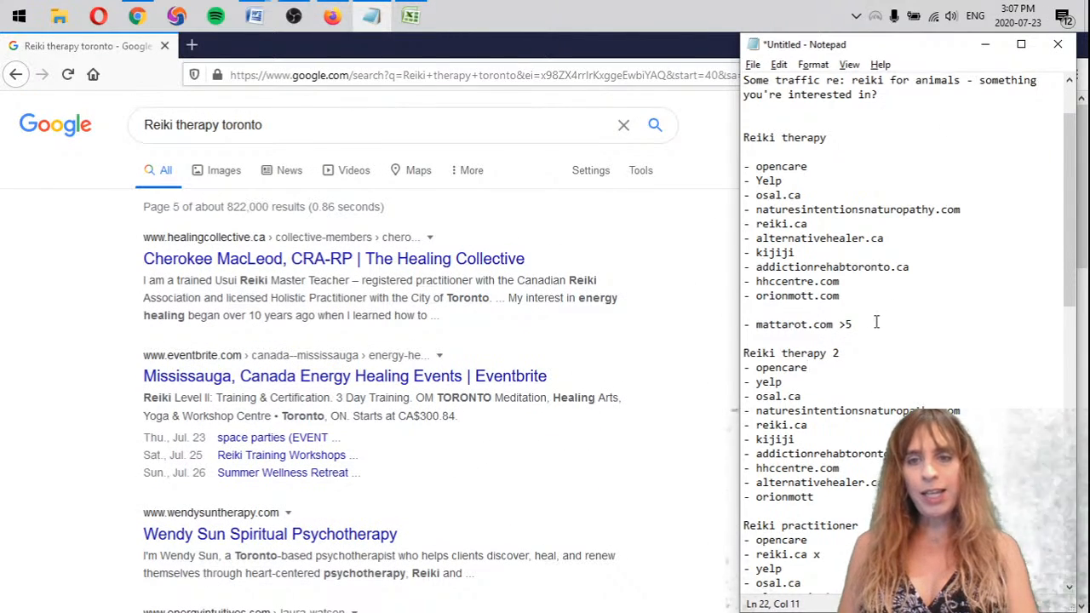
left_click_drag(853, 325, 736, 305)
key("ctrl+c")
left_click(844, 512)
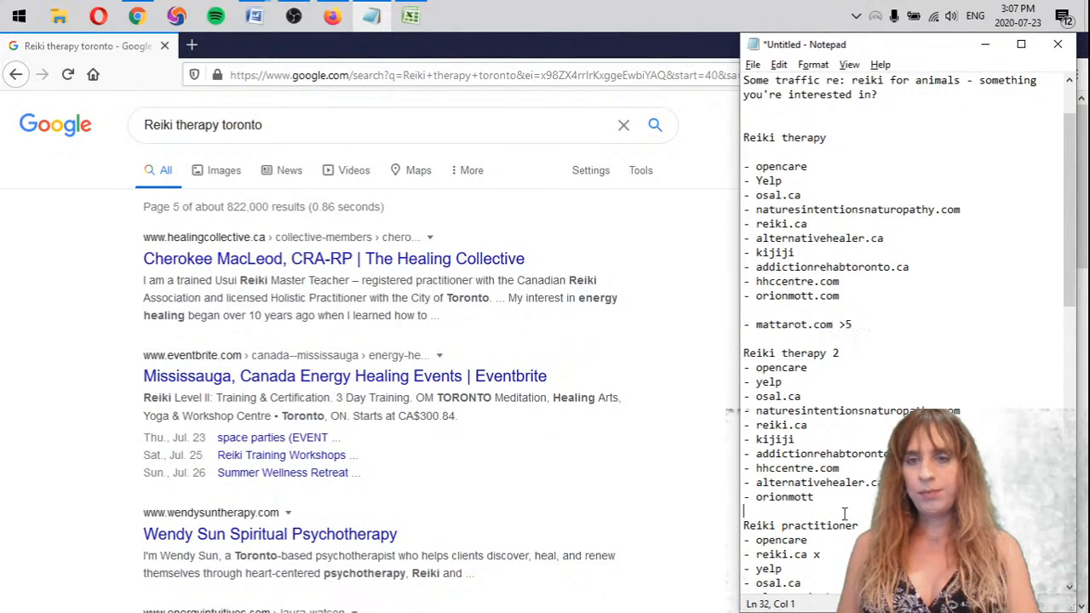
key("Return")
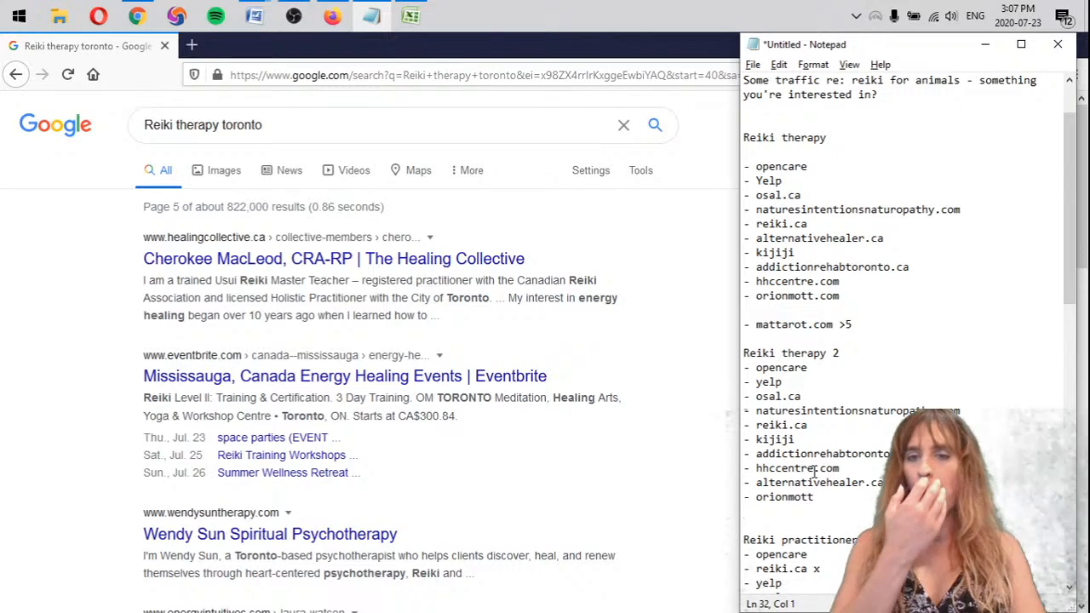
key("ctrl+v")
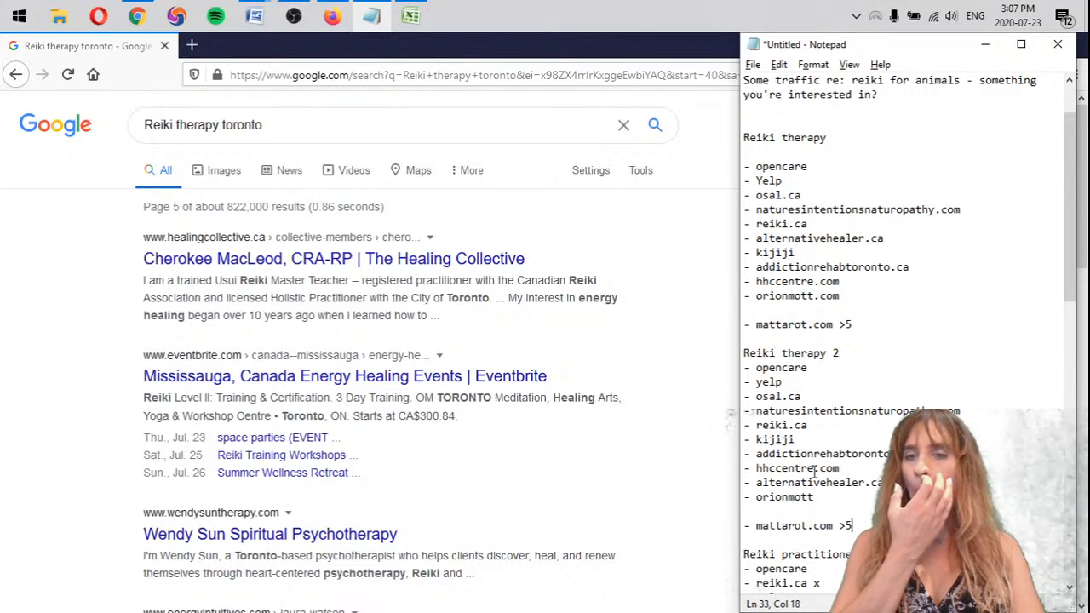
Change the Google query to "Reiki practitioner toronto" and run the search
left_click(186, 125)
double_click(199, 128)
type("pract")
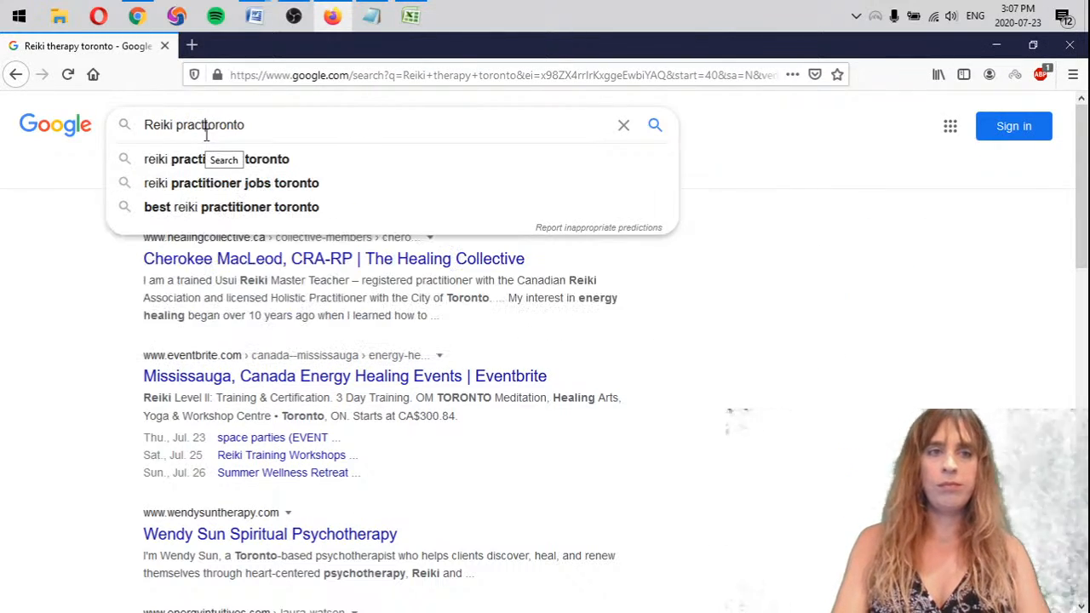
type("itioner")
key("Return")
Add a "Reiki practitioner 2" heading with ten empty dash bullets below the Reiki practitioner list's mattarot.com line in the notes
key("alt+Tab")
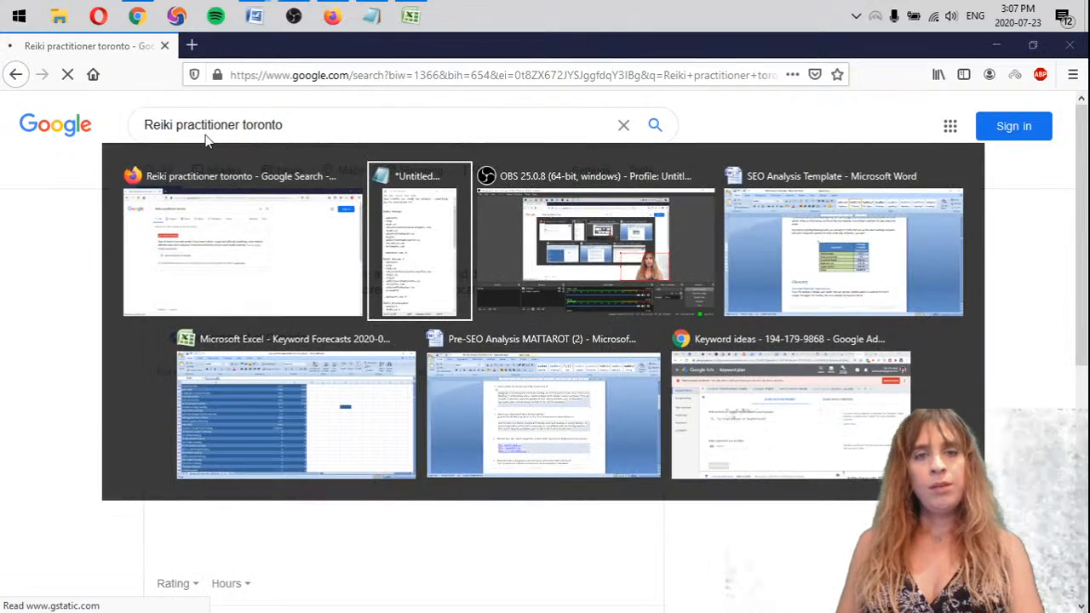
scroll(72, 288, "down", 8)
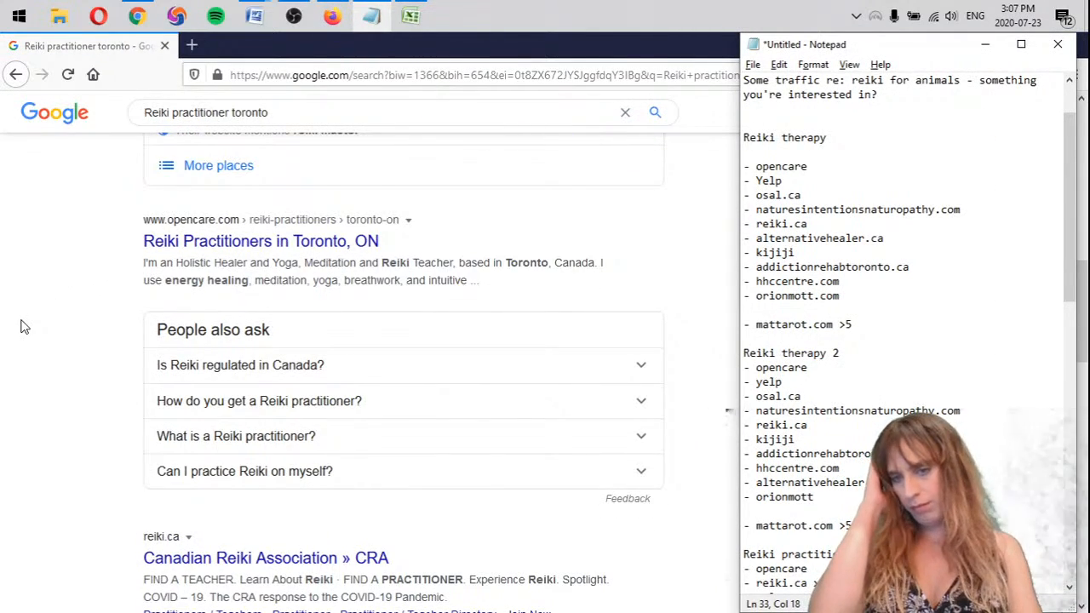
scroll(9, 338, "down", 4)
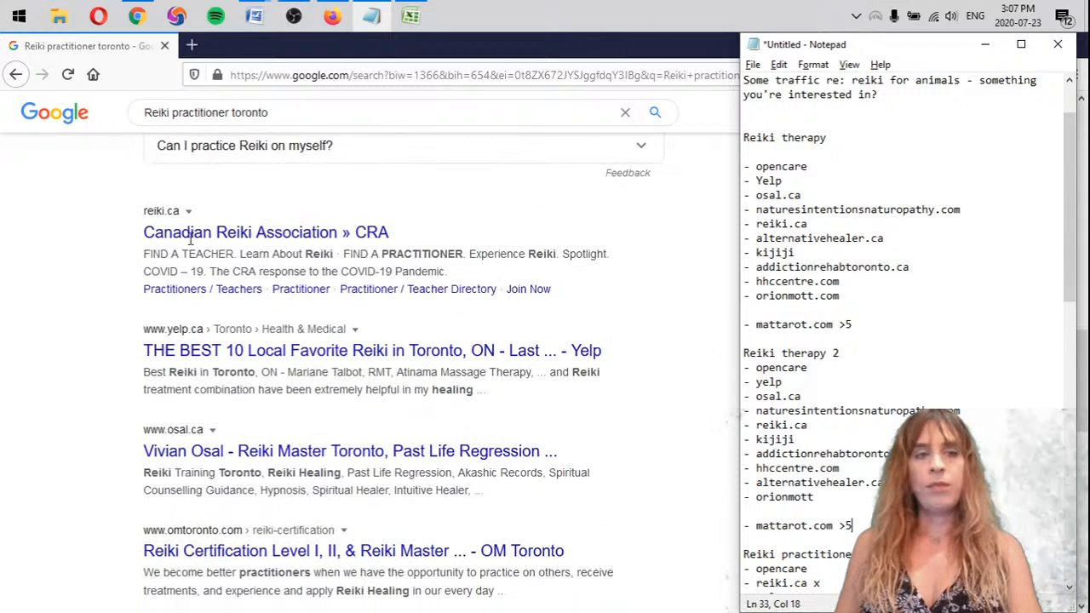
scroll(839, 529, "down", 5)
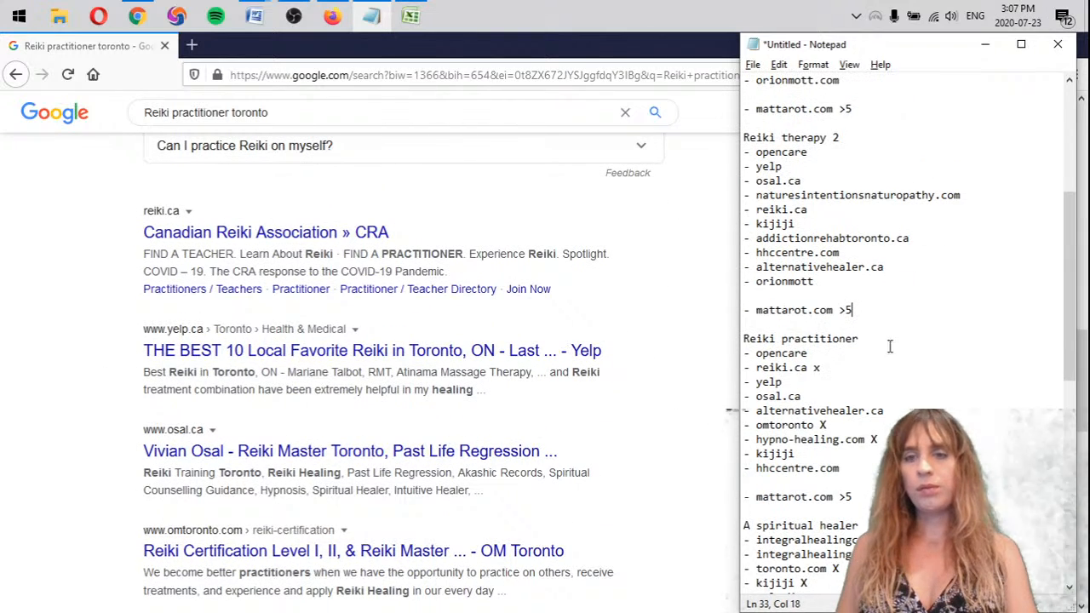
left_click(903, 339)
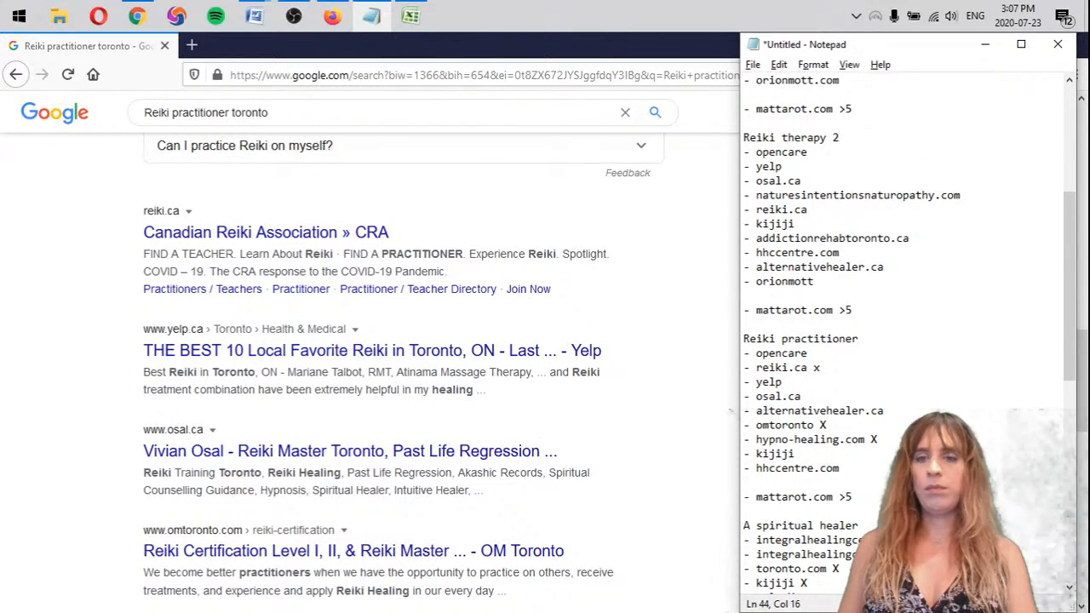
key("Up")
key("Return")
key("Return")
key("Return")
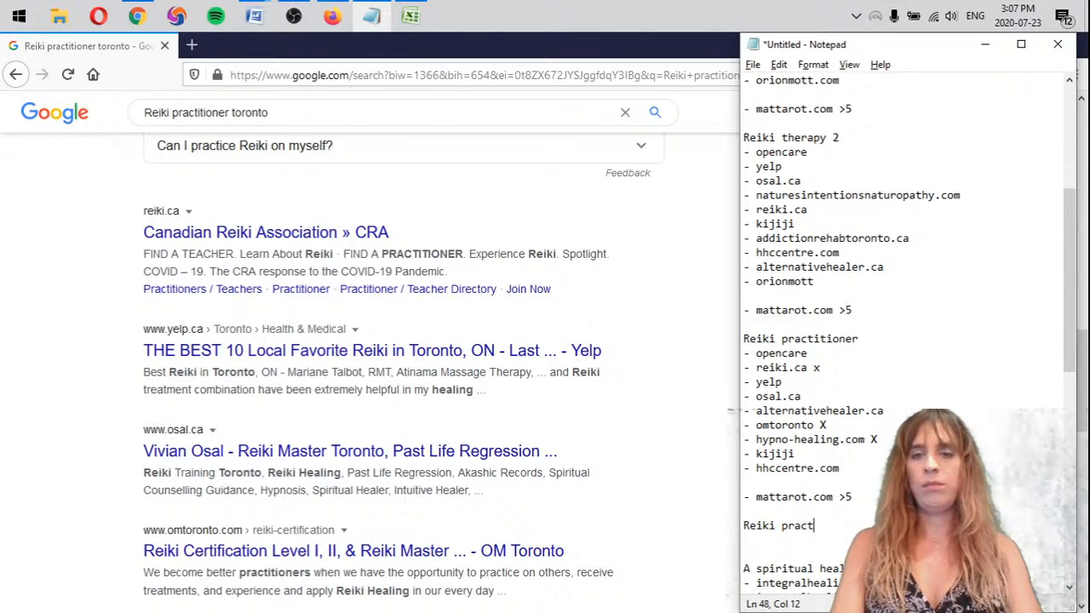
type("-")
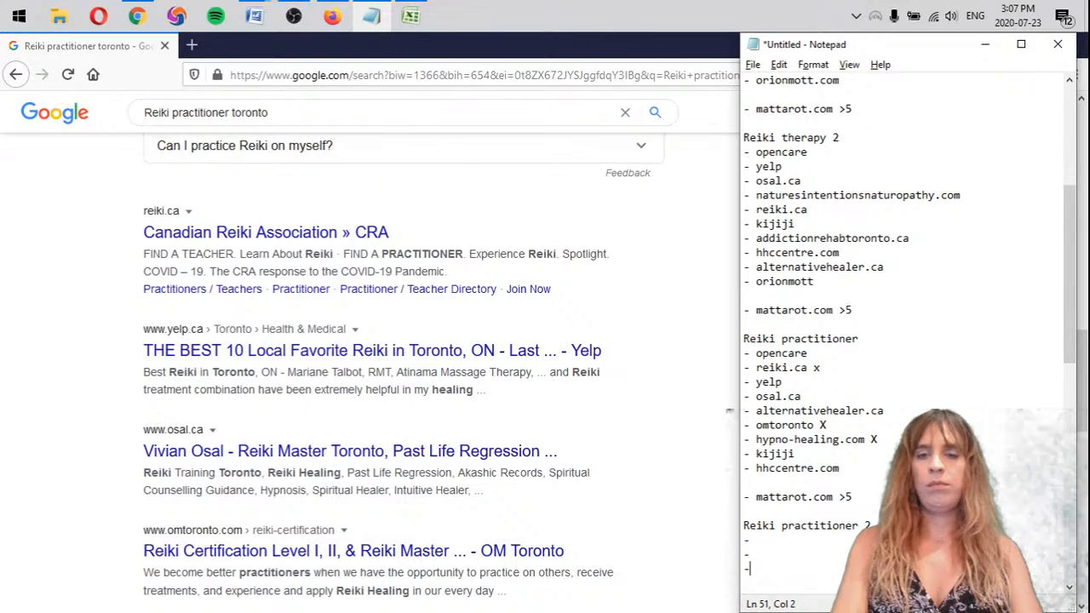
type(" - - - - -  - - - -")
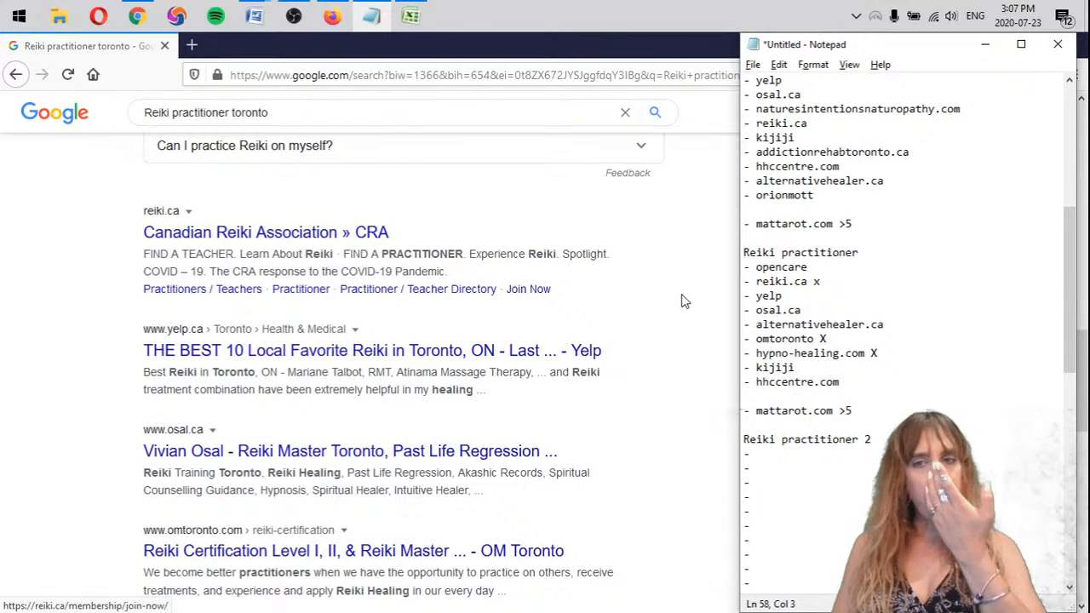
Fill the first five Reiki practitioner 2 bullets with opencare, reiki.ca x, yelp and osal.ca copied from the Reiki practitioner list, plus omtoronto.com
scroll(240, 450, "down", 1)
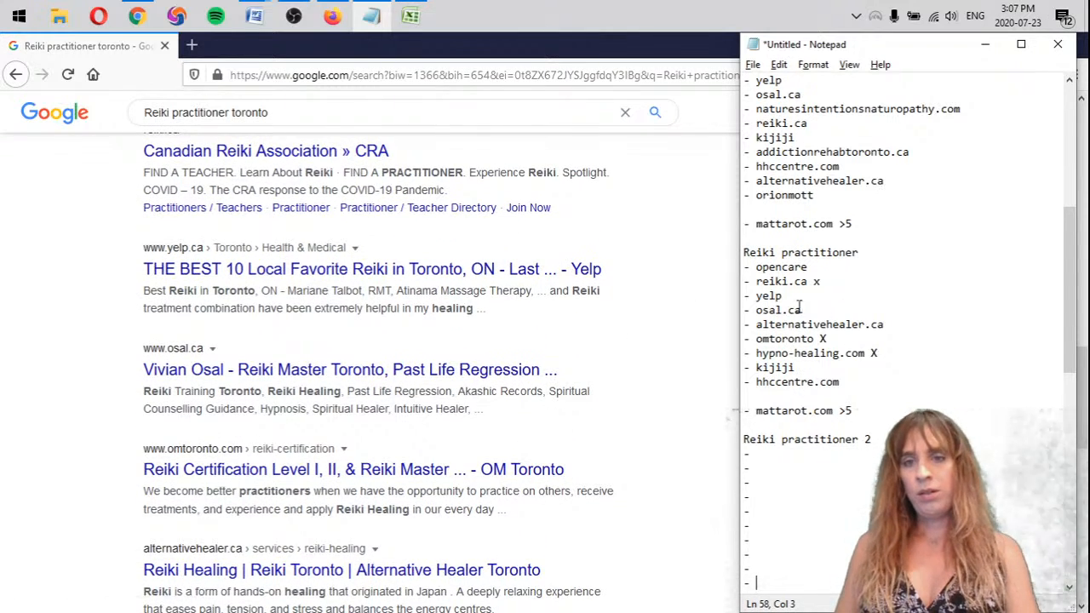
left_click_drag(828, 305, 735, 273)
key("ctrl+c")
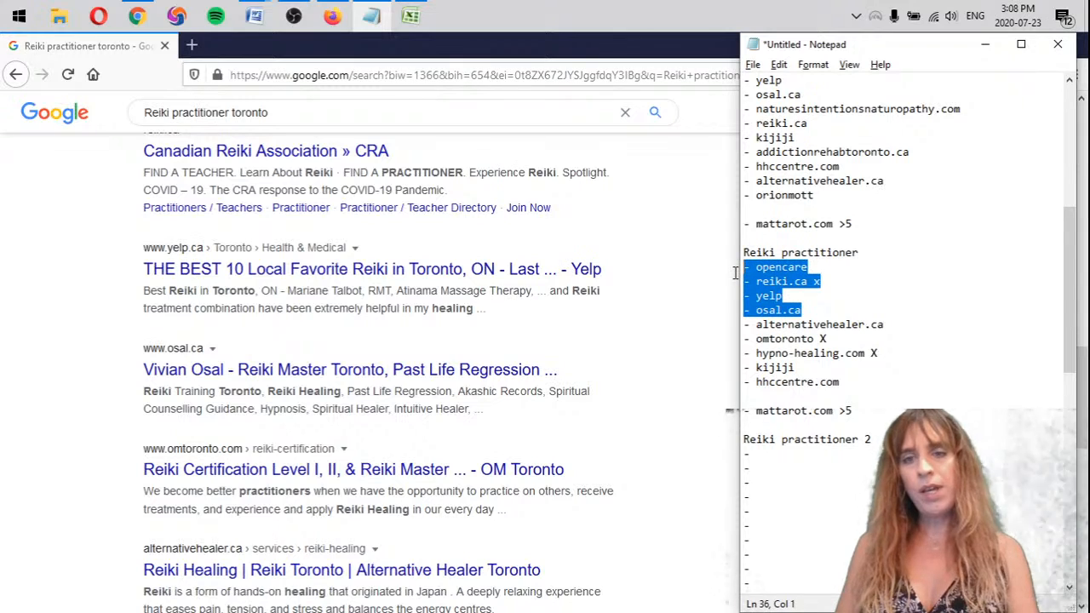
left_click_drag(745, 454, 788, 496)
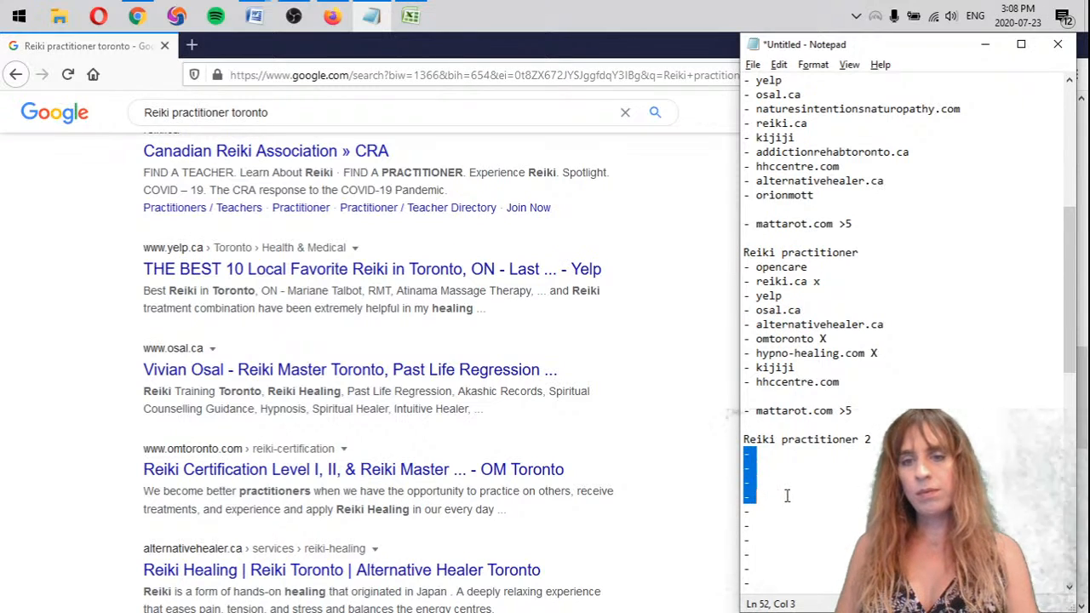
key("ctrl+v")
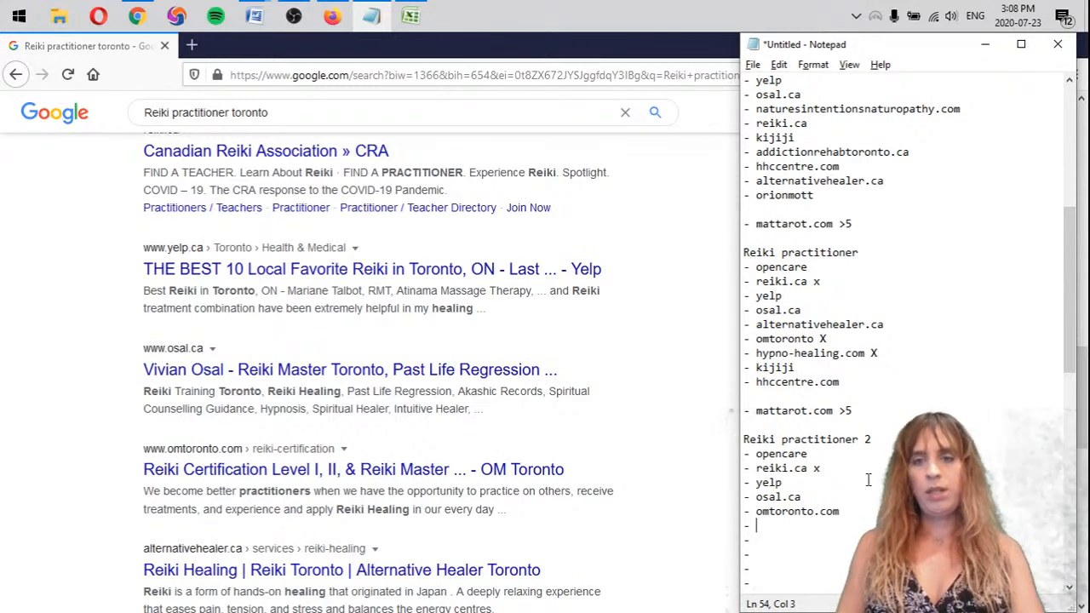
Copy alternativehealer.ca into the sixth Reiki practitioner 2 bullet and enter kijiji in the seventh
left_click_drag(895, 321, 723, 331)
key("ctrl+c")
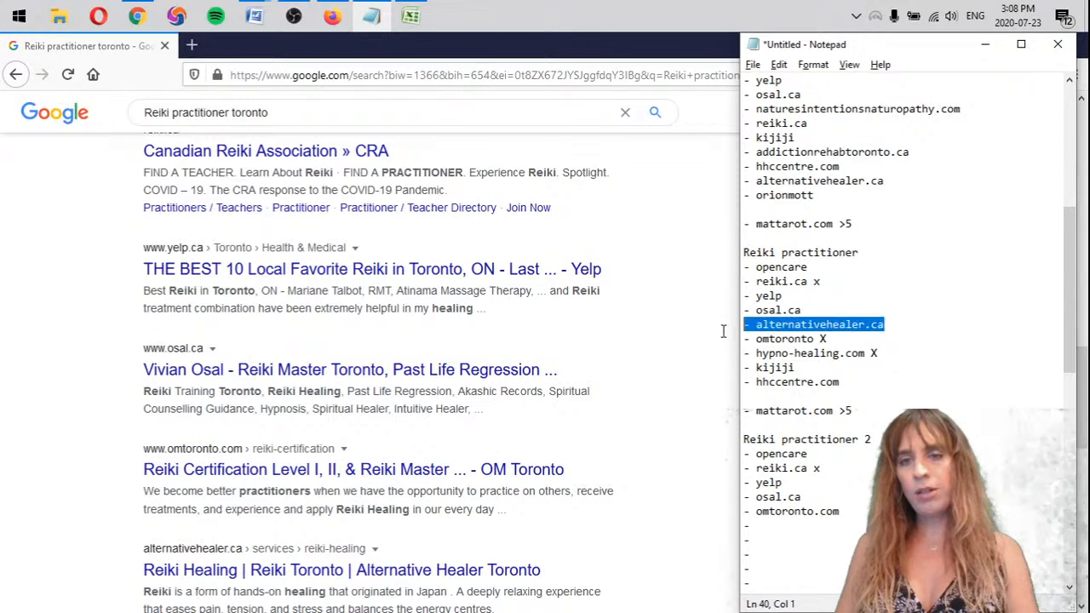
left_click_drag(758, 524, 723, 526)
key("ctrl+v")
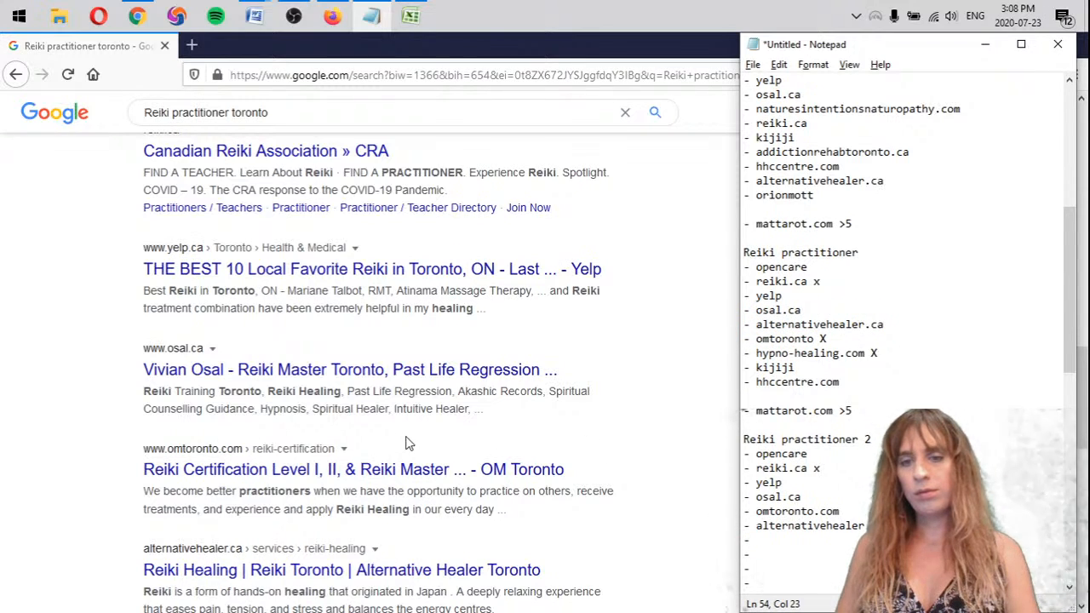
scroll(387, 432, "down", 4)
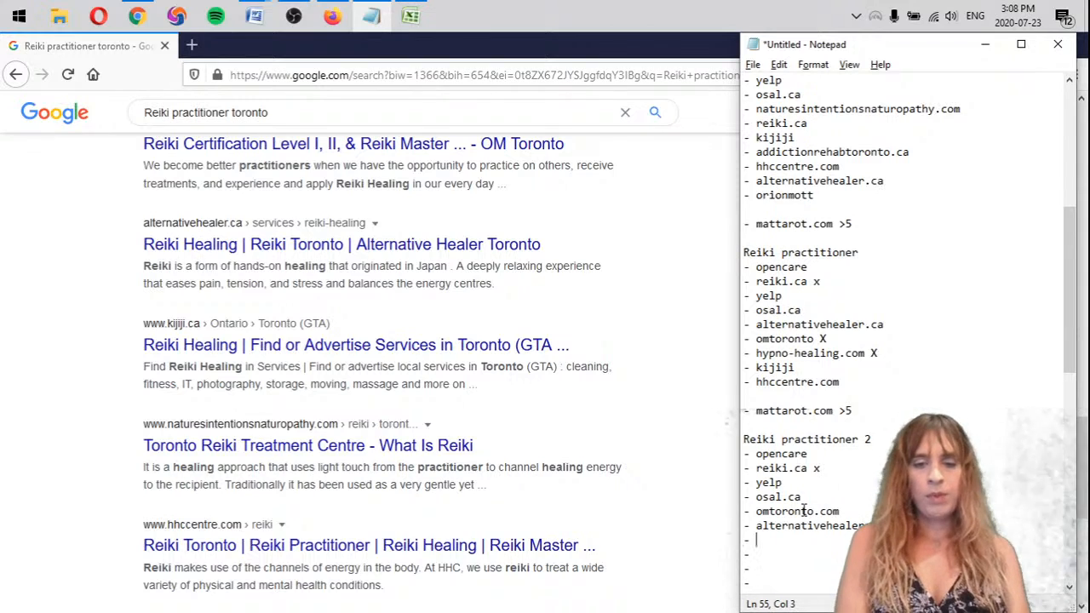
type("kijiji")
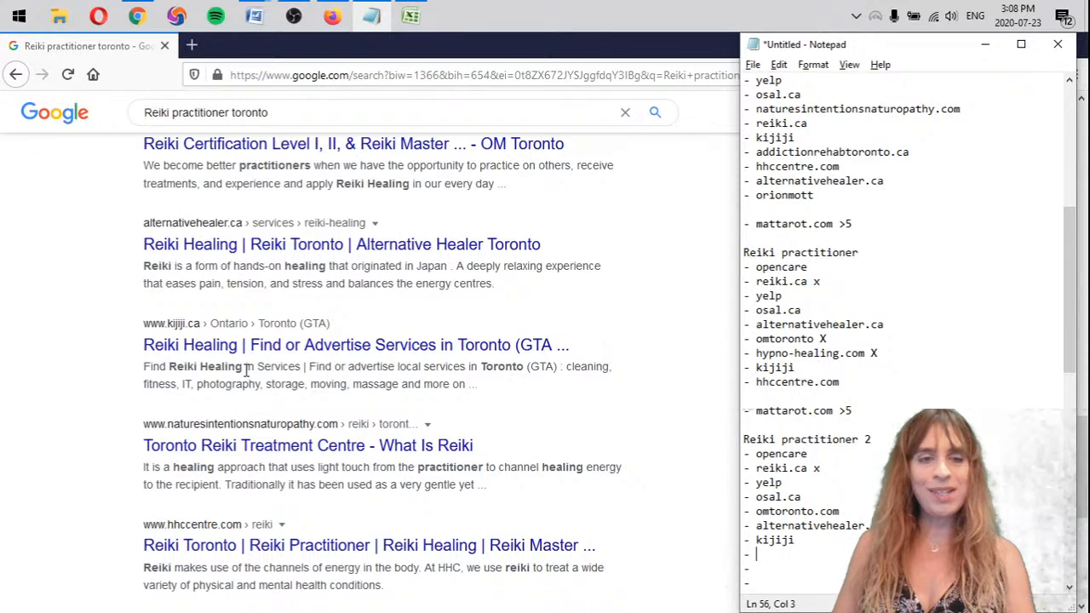
Copy naturesintentionsnaturopathy.com from the Reiki therapy 2 list into the eighth bullet, enter hhccentre.com in the ninth, and remove the empty tenth bullet
scroll(246, 368, "down", 2)
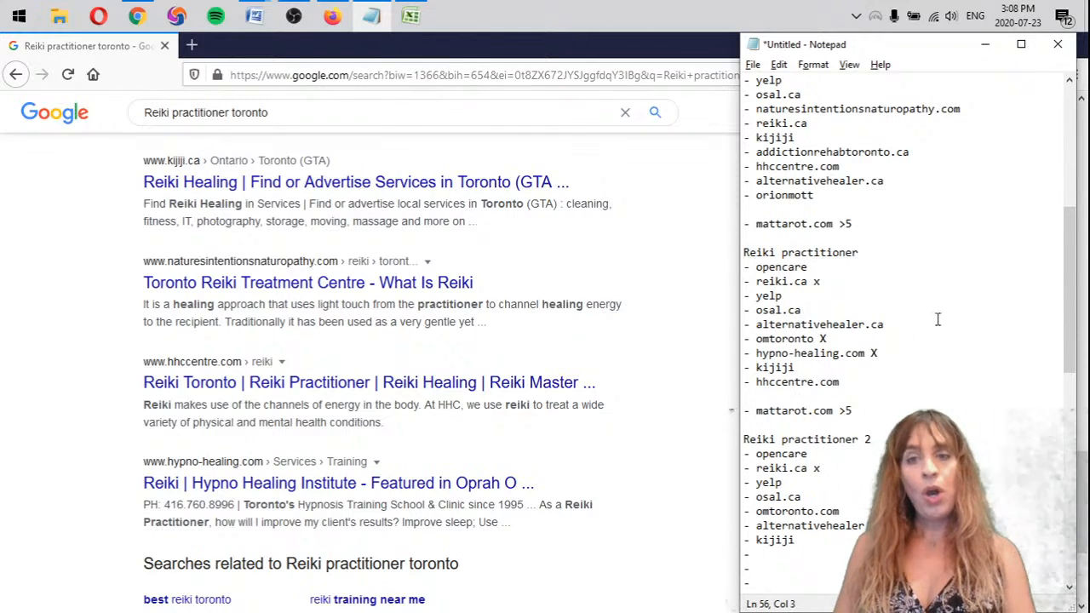
scroll(967, 201, "up", 1)
left_click_drag(988, 150, 726, 152)
key("ctrl+c")
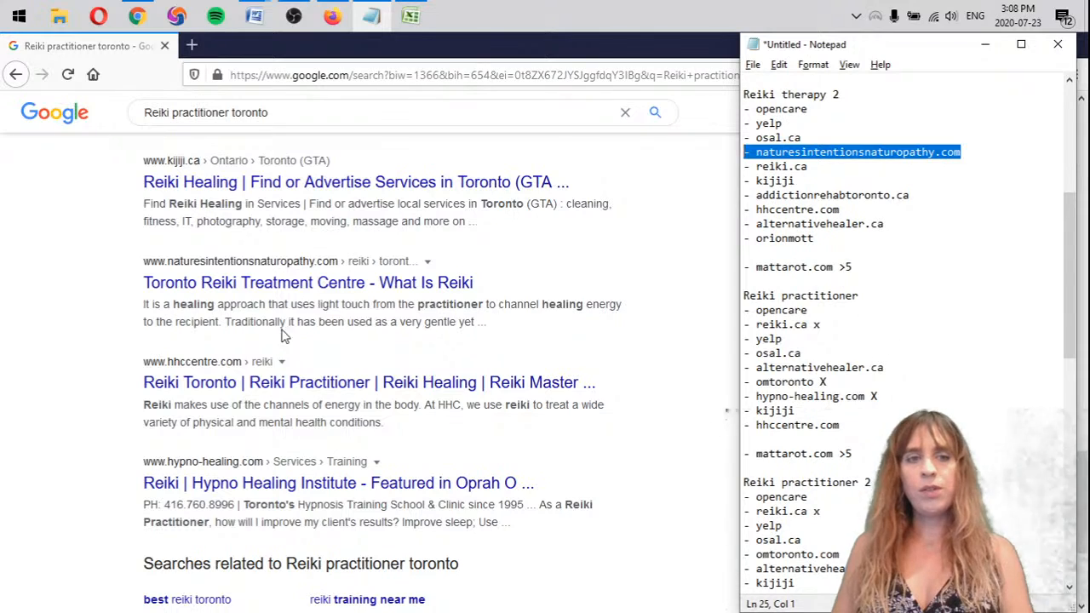
scroll(927, 404, "down", 1)
left_click_drag(783, 552, 739, 554)
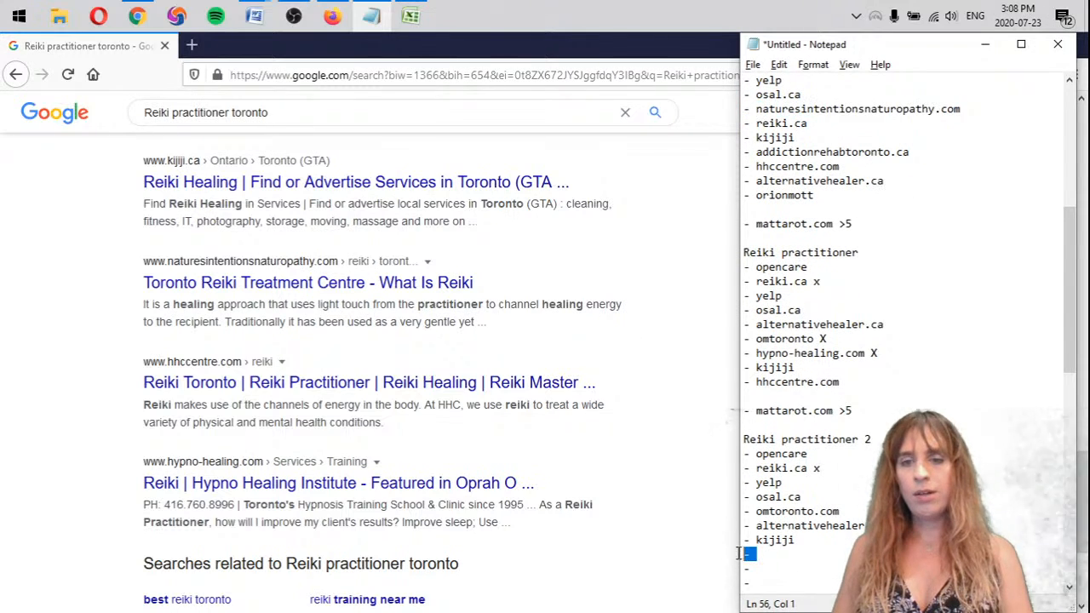
key("ctrl+v")
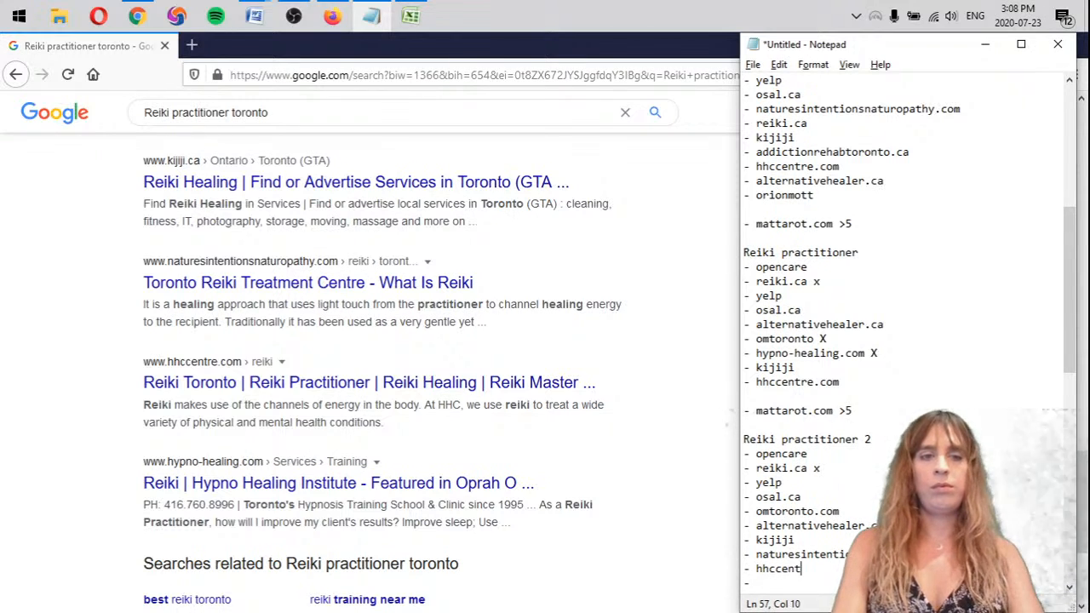
scroll(852, 485, "down", 2)
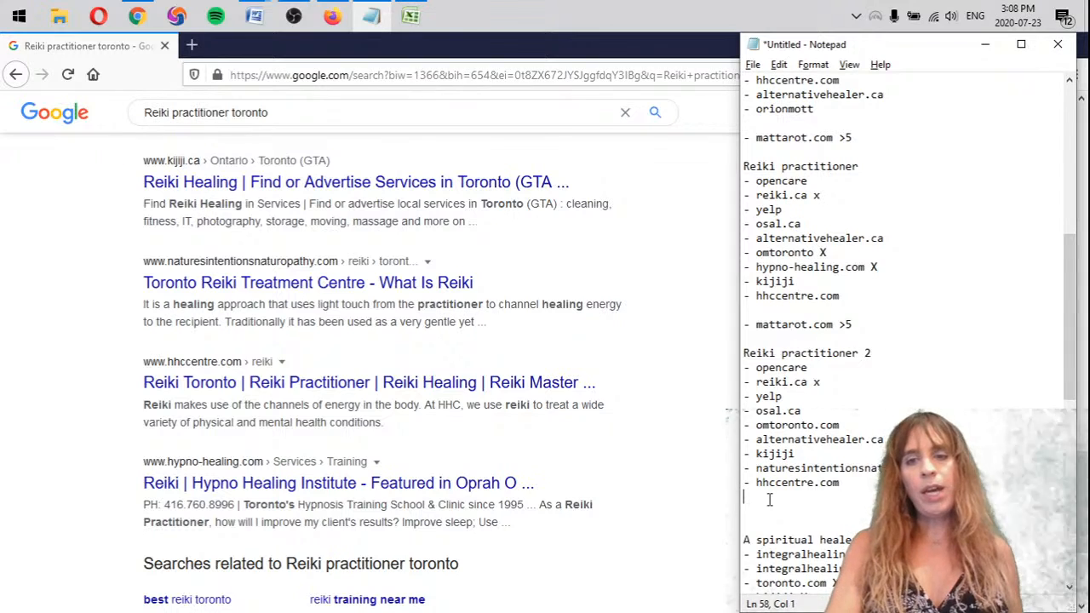
key("BackSpace")
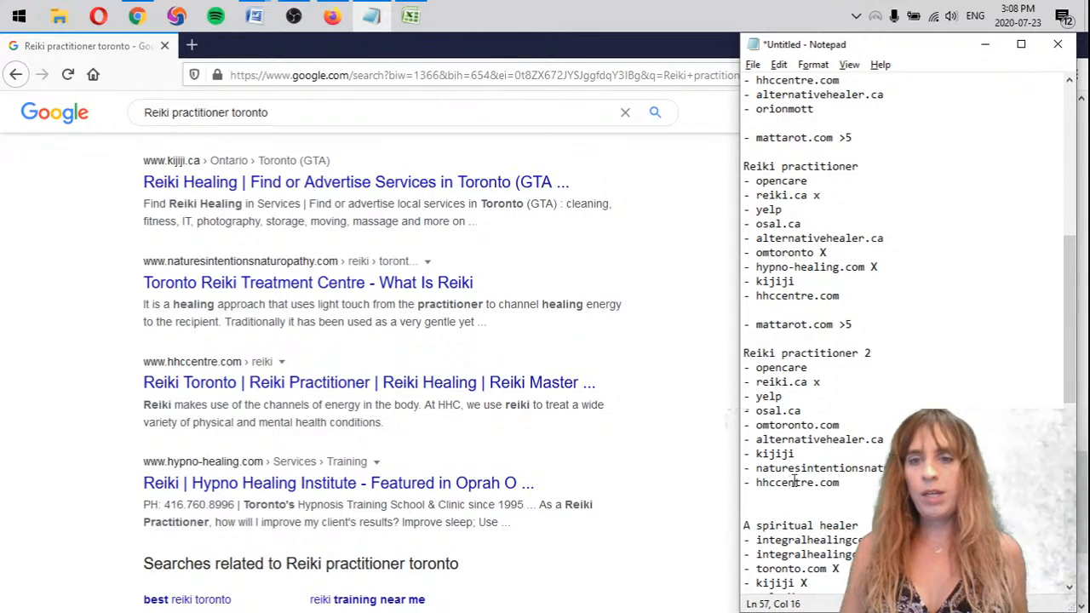
Add "- hypno-healing.com" as the tenth entry, below hhccentre.com in the Reiki practitioner 2 list
left_click(147, 365)
key("alt+Tab")
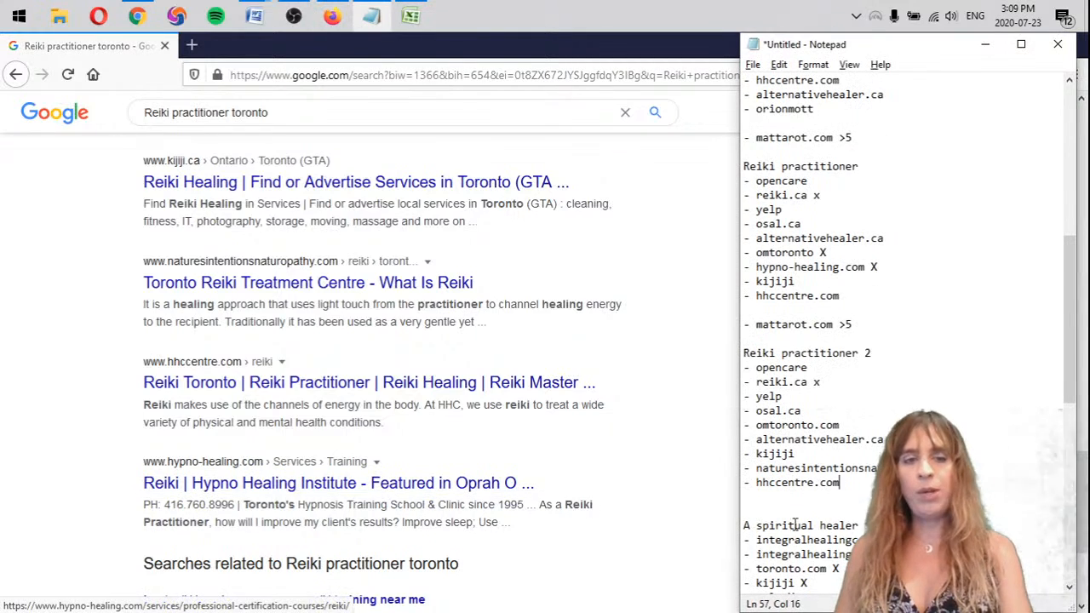
key("Return")
type("- hypno-healing.com")
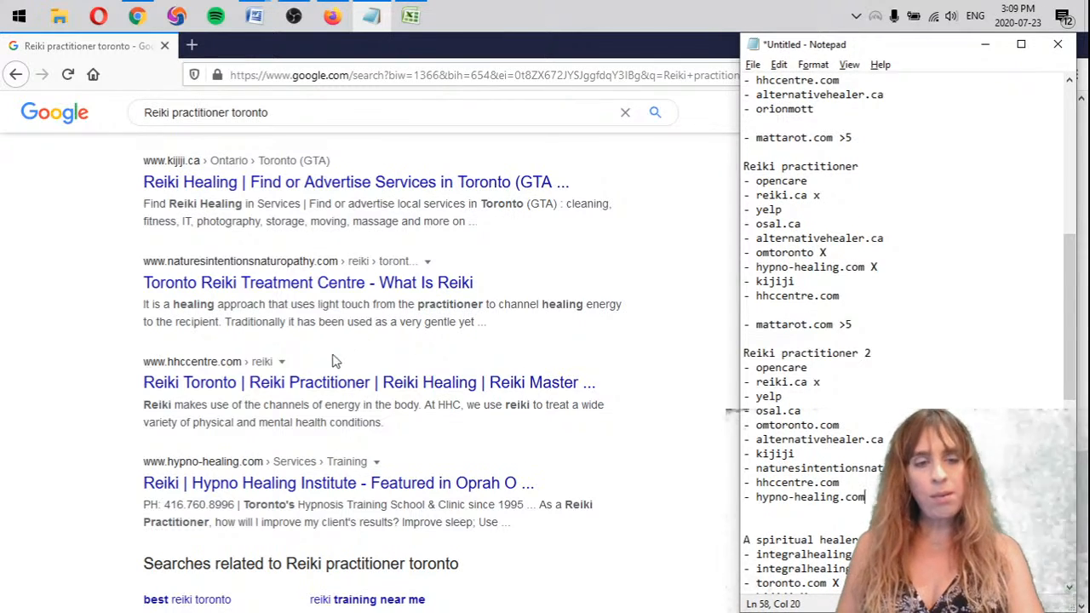
Examine page 2 of the Reiki practitioner toronto search results for mattarot.com
left_click(47, 436)
scroll(450, 518, "down", 3)
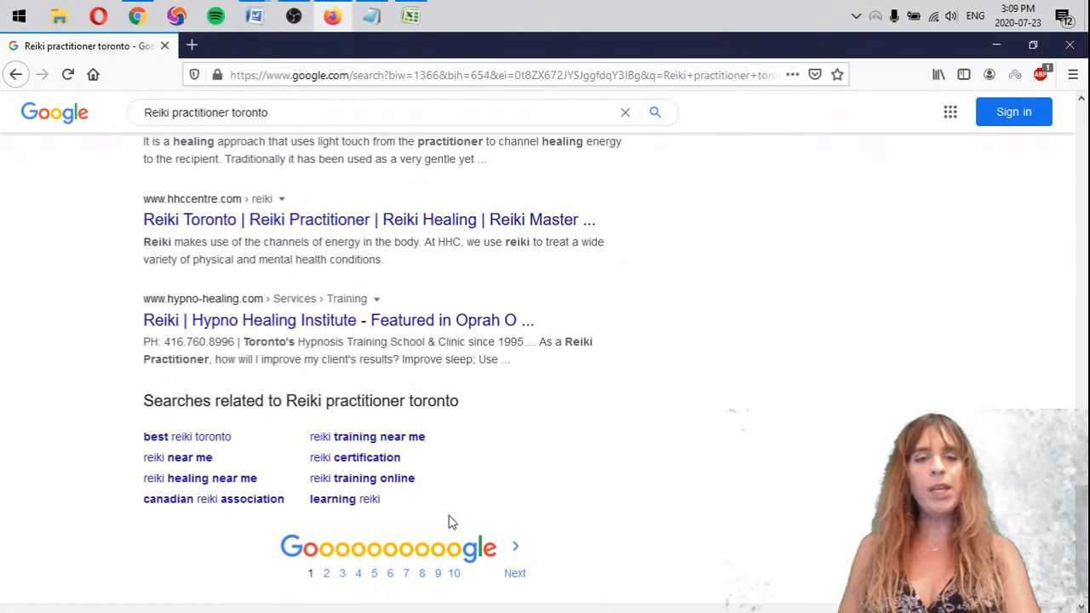
left_click(514, 552)
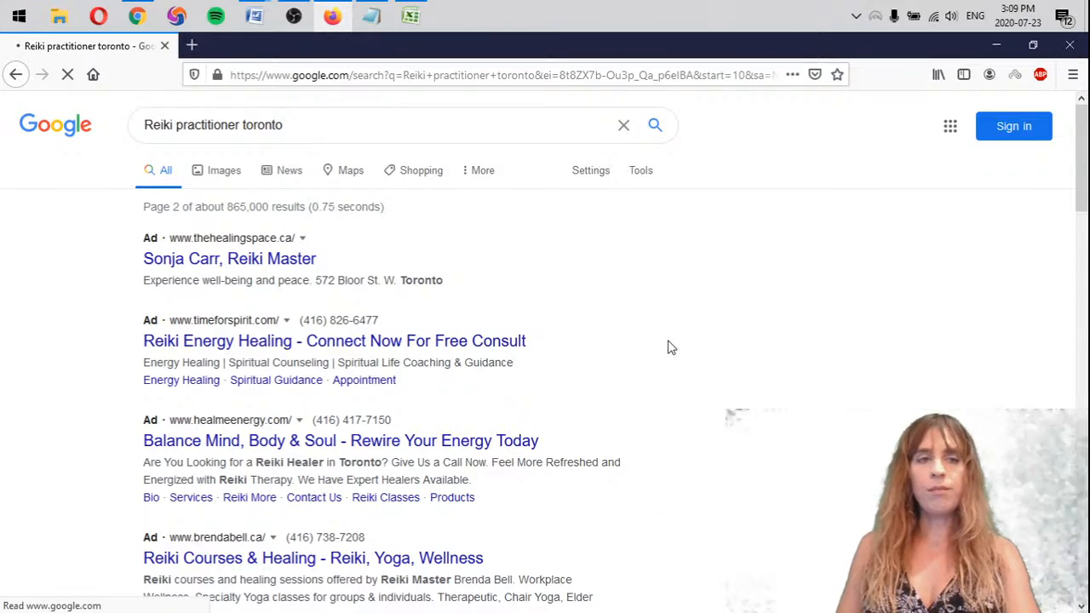
scroll(664, 383, "down", 5)
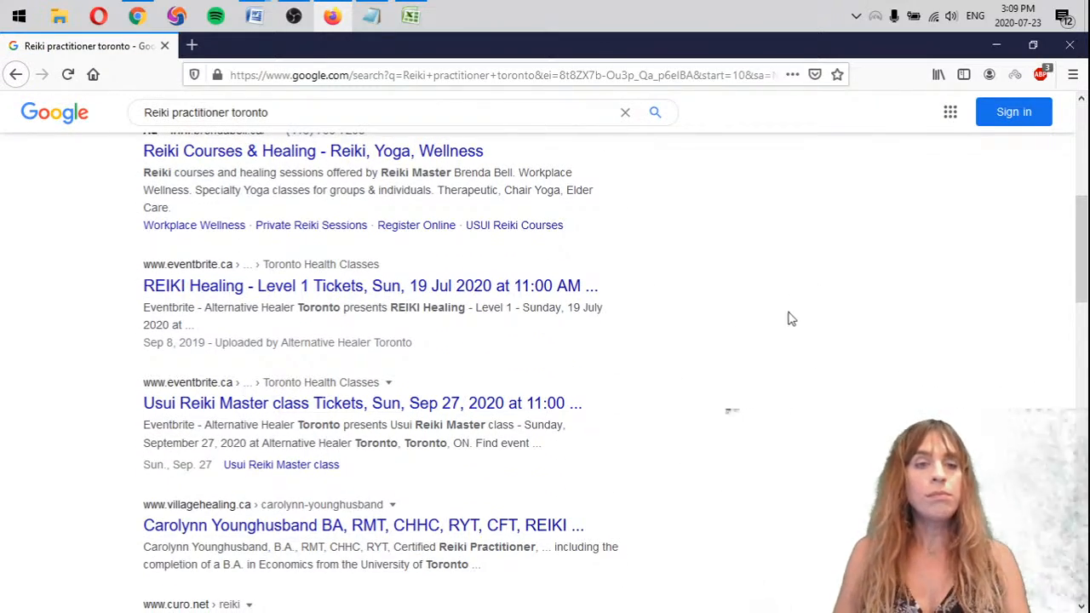
scroll(793, 305, "down", 3)
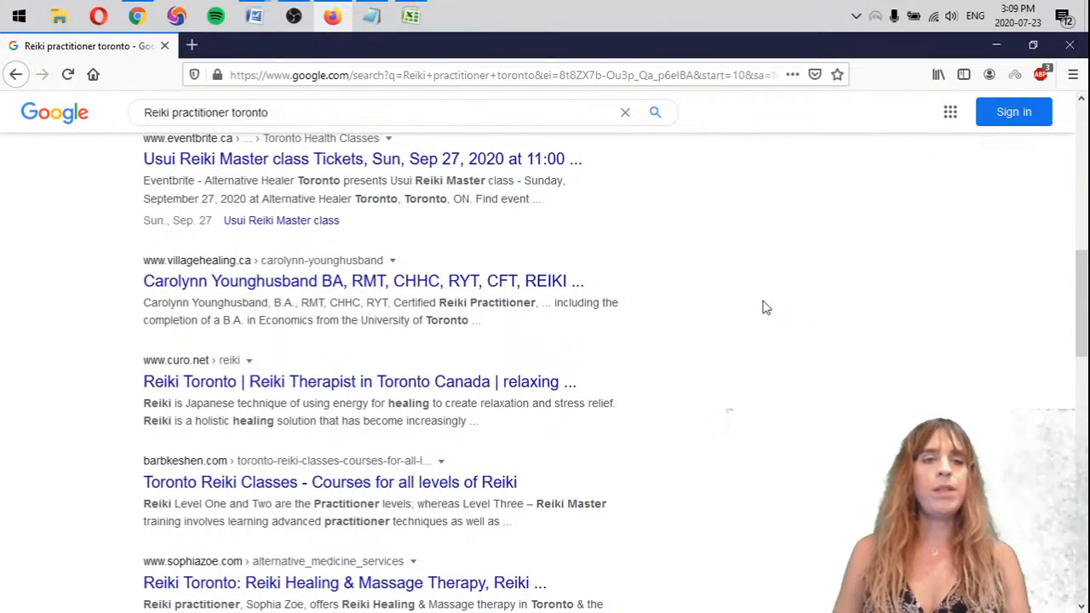
scroll(764, 308, "down", 1)
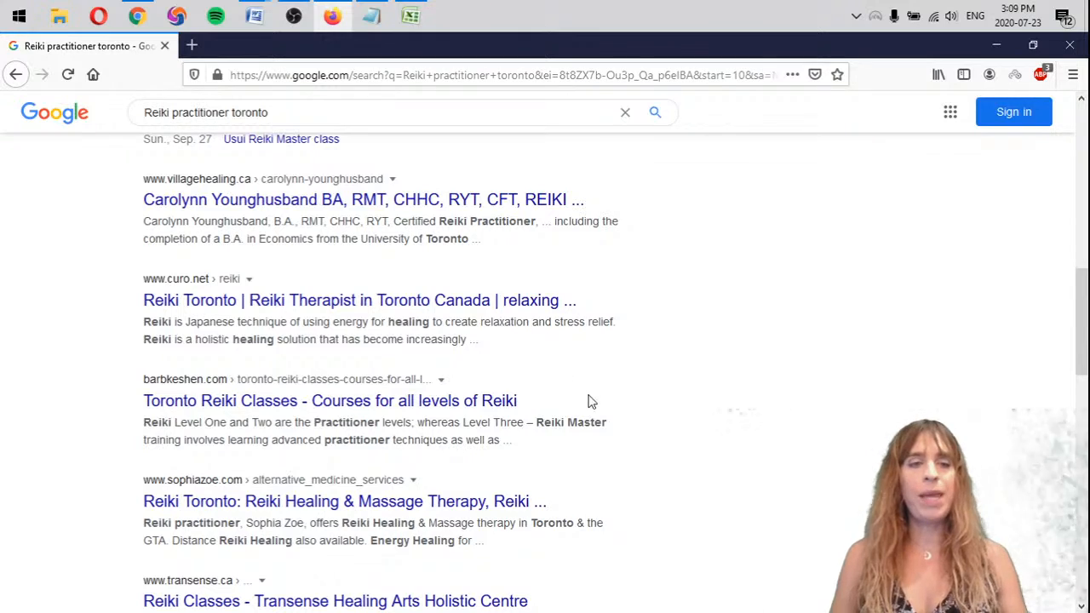
scroll(674, 321, "down", 3)
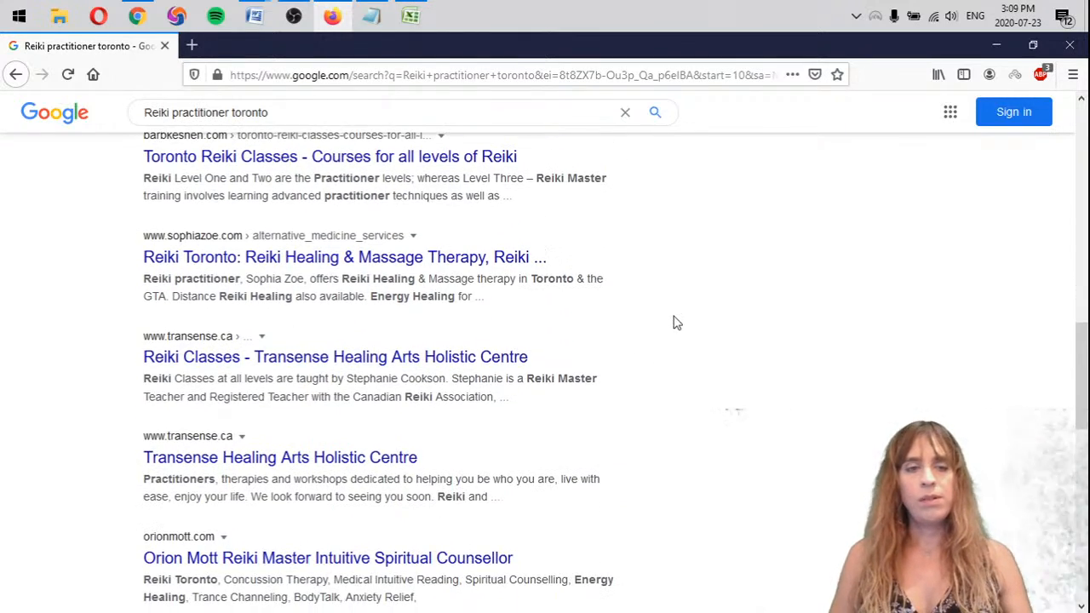
scroll(678, 324, "down", 3)
scroll(664, 332, "down", 1)
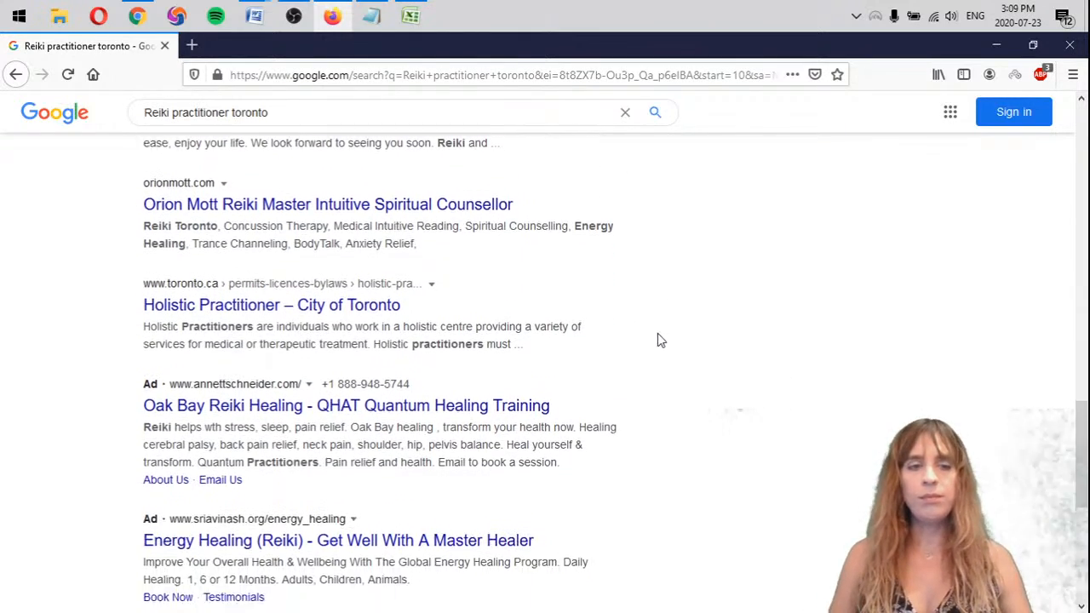
scroll(511, 579, "down", 3)
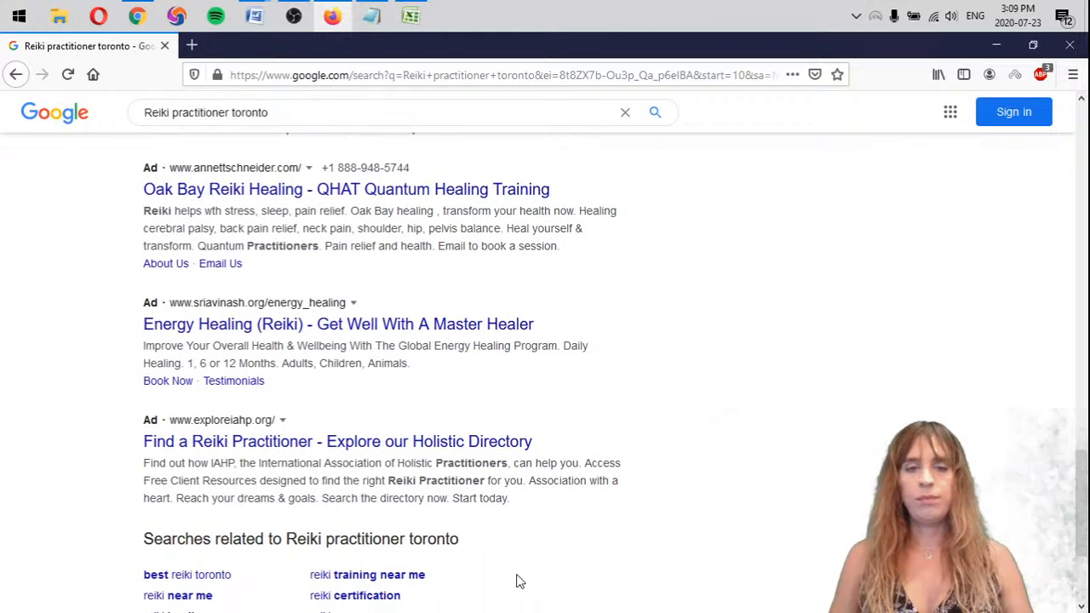
scroll(518, 582, "down", 3)
Open page 3 of the Reiki practitioner toronto search results and find "matt" on the page
left_click(537, 538)
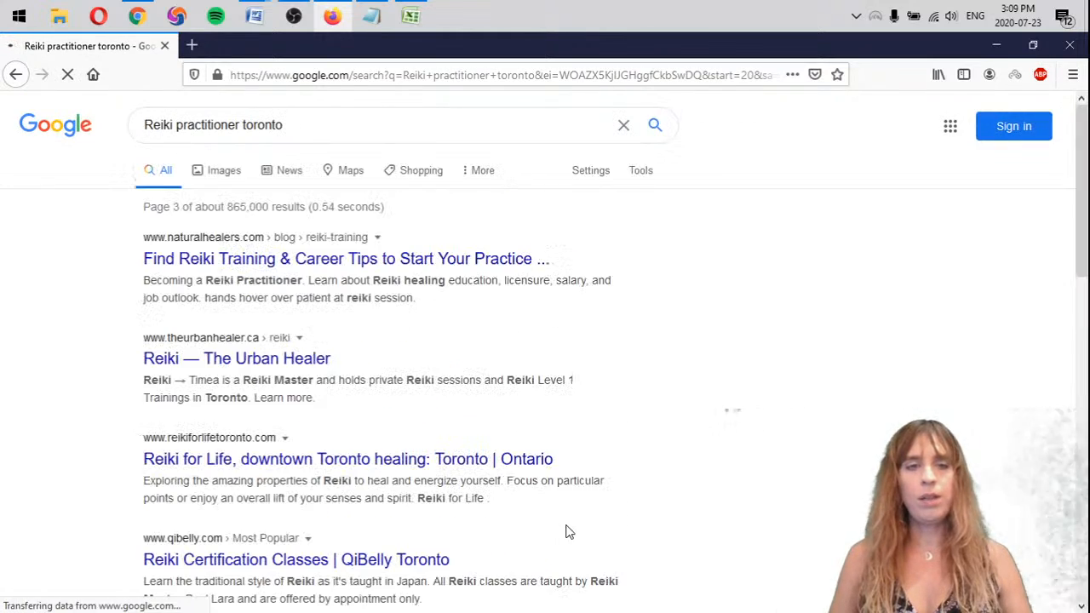
key("ctrl+f")
type("ma")
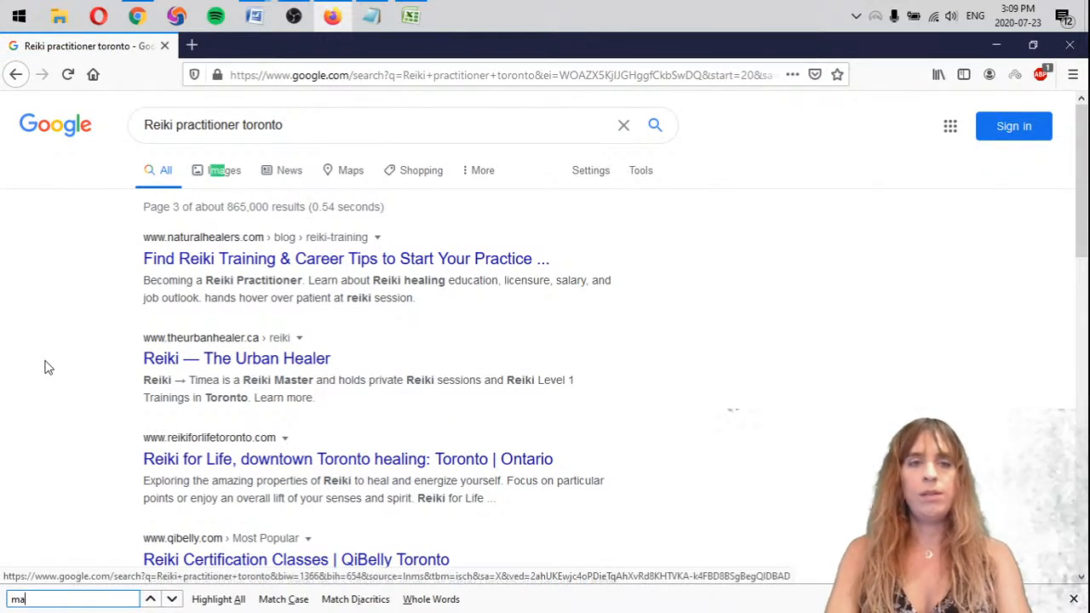
type("tt")
scroll(720, 387, "down", 9)
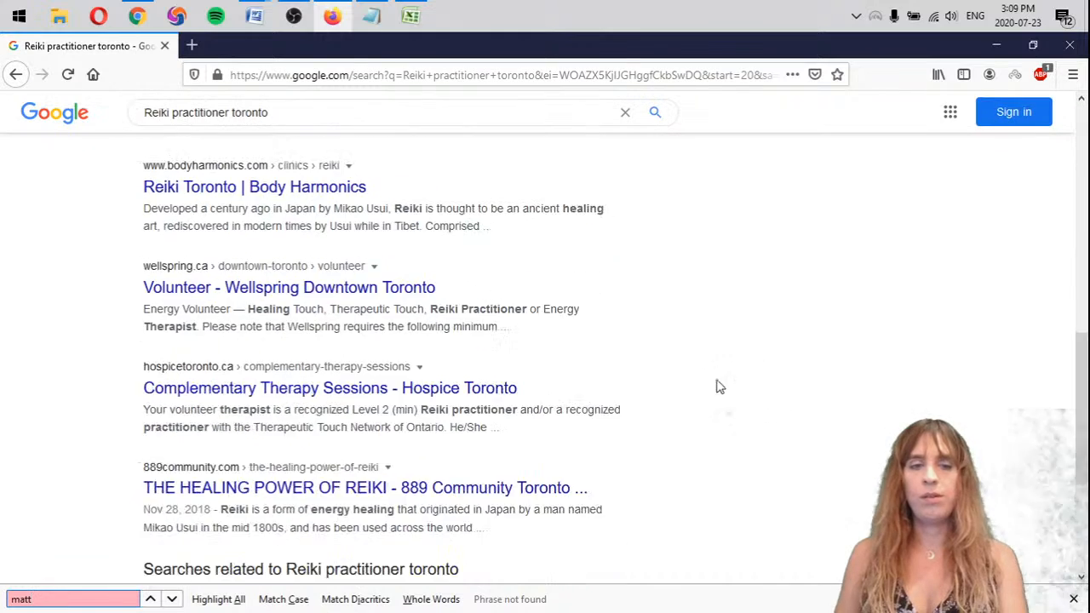
Open pages 4 and 5 of the Reiki practitioner toronto search results and find "matt" on each page
scroll(719, 387, "down", 2)
left_click(538, 576)
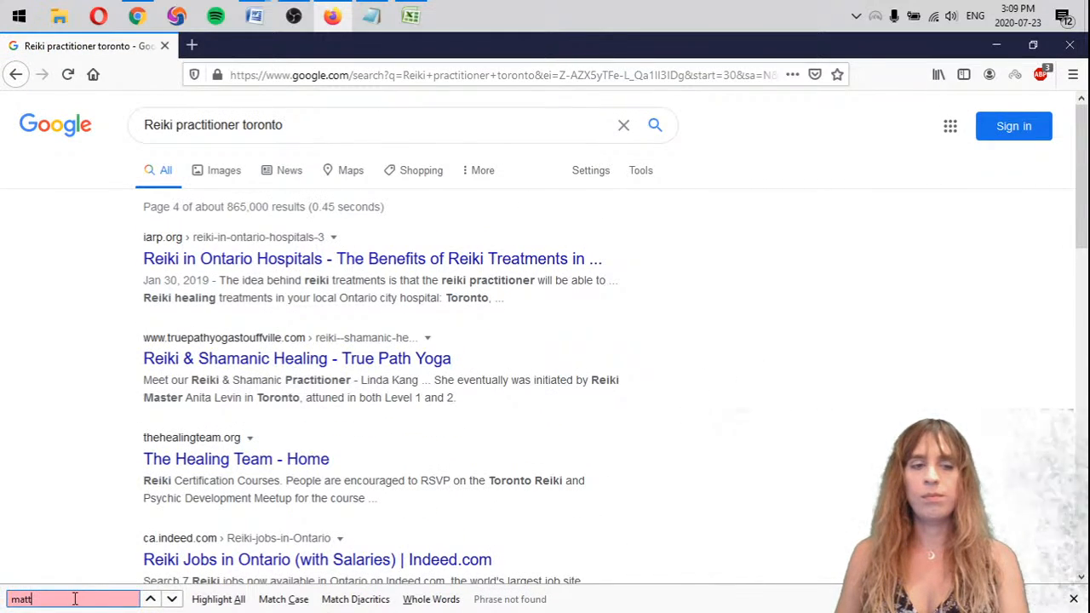
key("BackSpace")
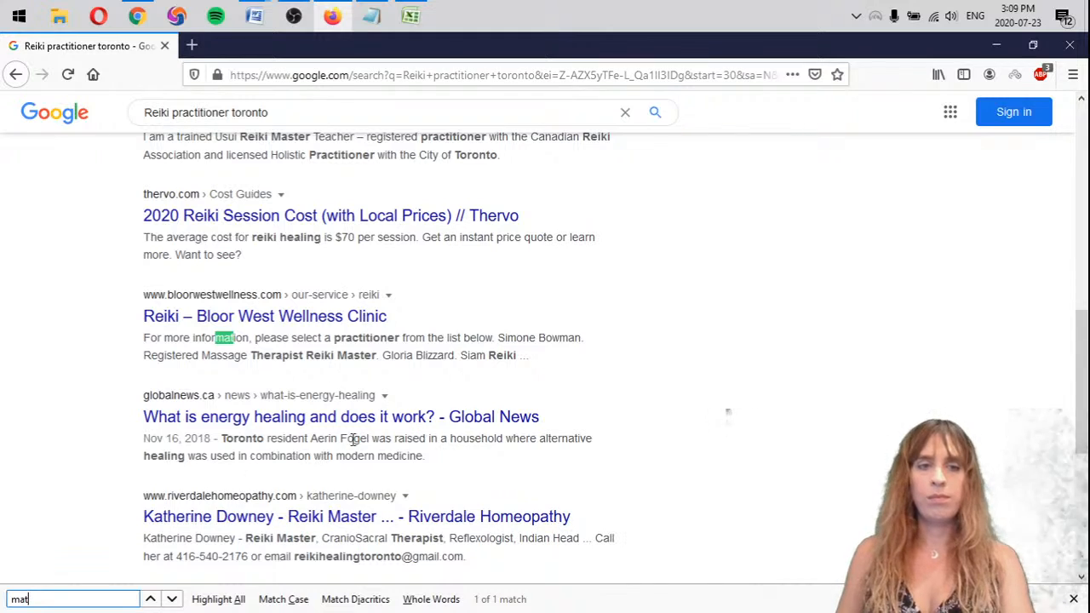
type("t")
scroll(548, 511, "down", 4)
left_click(545, 464)
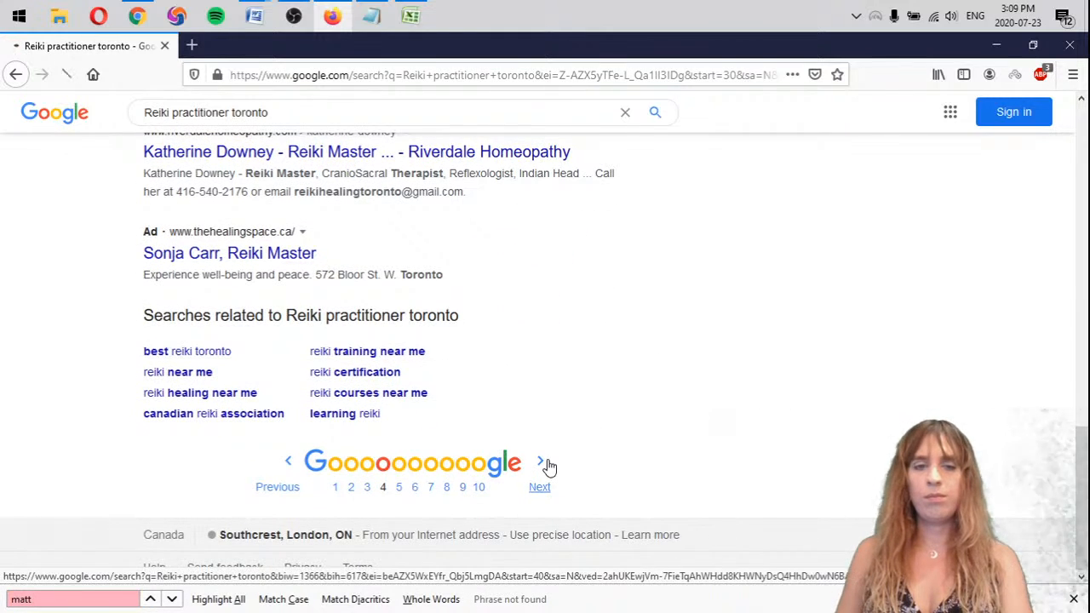
left_click(102, 599)
key("BackSpace")
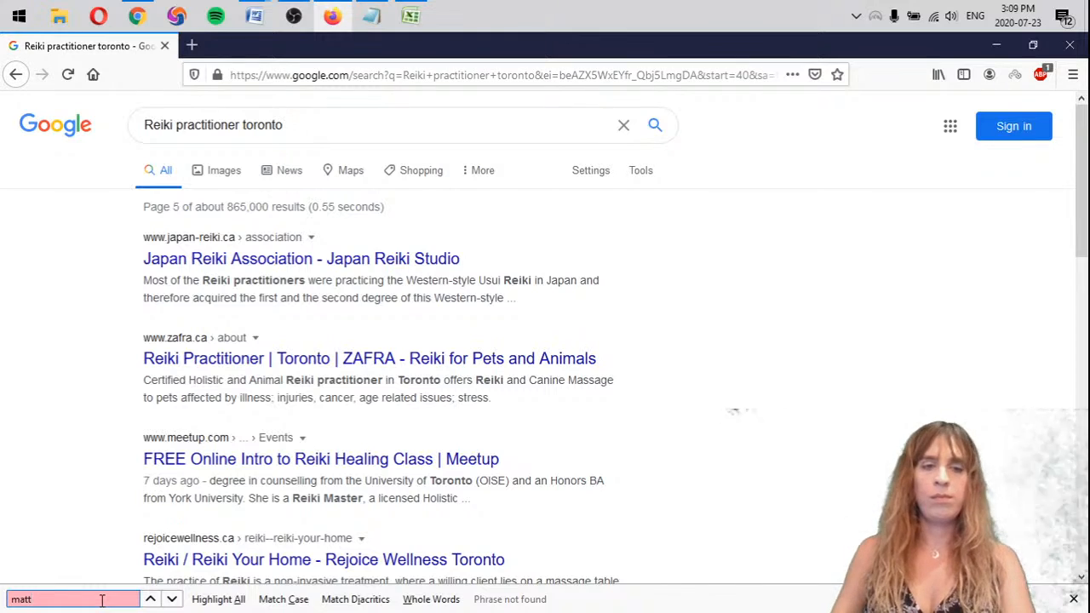
Copy the "- mattarot.com >5" line from the Reiki practitioner list in the notes to below the Reiki practitioner 2 list
key("alt+Tab")
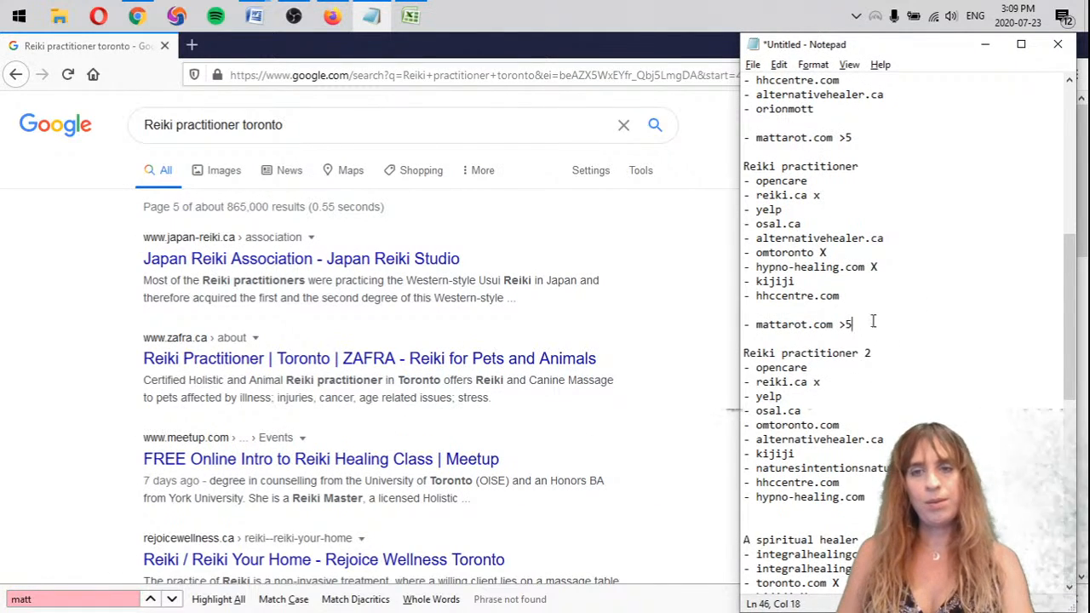
left_click_drag(860, 324, 762, 308)
key("ctrl+c")
left_click(804, 513)
key("ctrl+v")
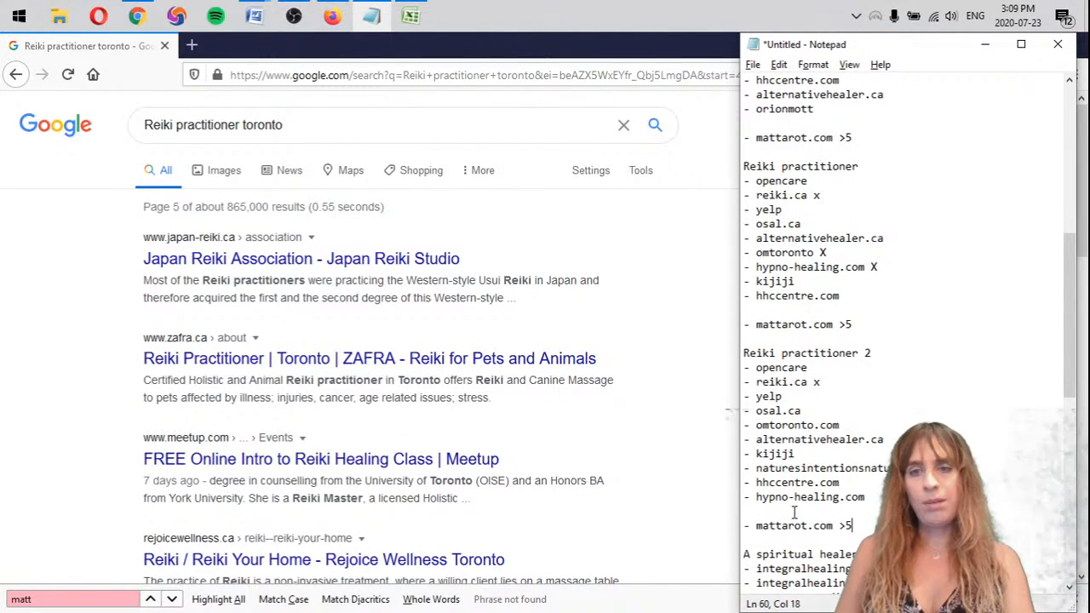
Copy the "A spiritual healer" heading into new blank lines after that section's mattarot.com entry, above Reiki near me
scroll(870, 375, "down", 4)
mouse_move(883, 381)
left_mouse_down()
mouse_move(707, 382)
mouse_move(730, 380)
left_mouse_up()
left_click(749, 569)
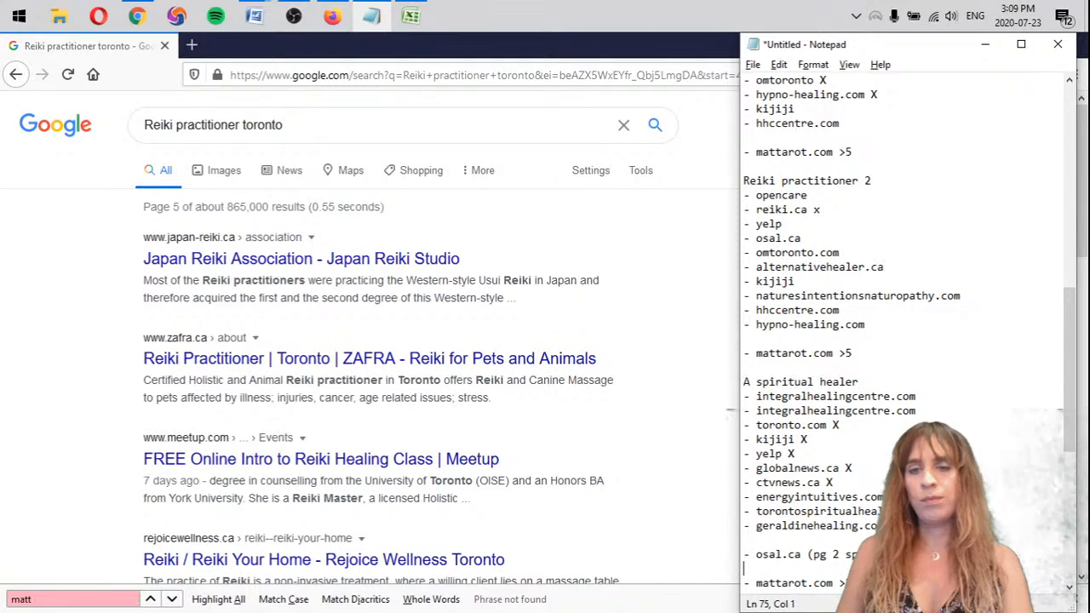
scroll(749, 569, "down", 3)
key("Return")
key("Return")
key("Return")
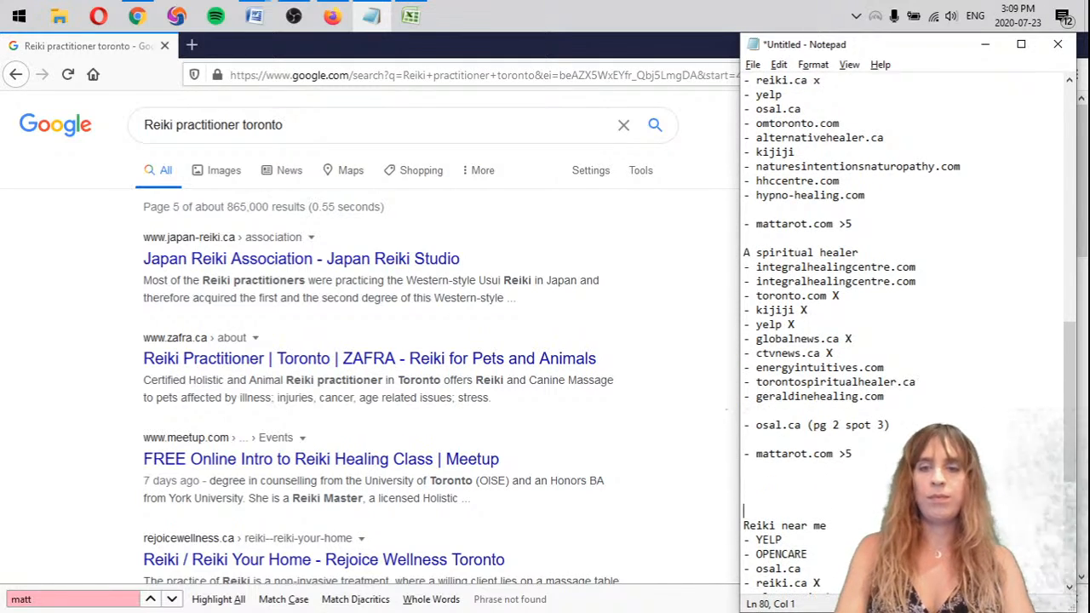
key("ctrl+v")
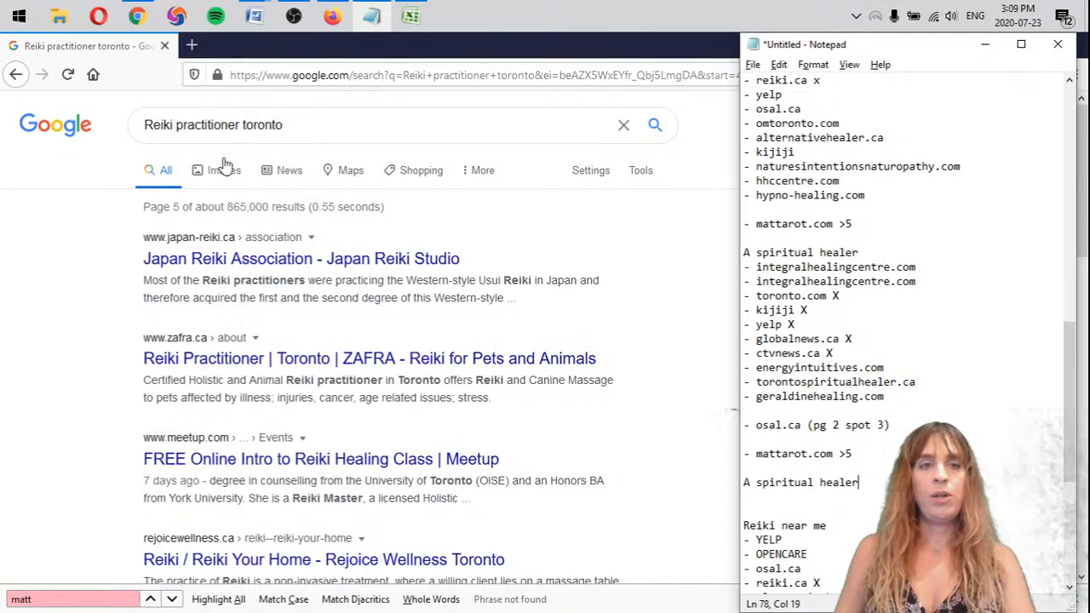
Search Google for "A spiritual healer toronto" and examine the organic results below the map listings
left_click(240, 124)
left_click_drag(240, 125, 141, 124)
key("ctrl+v")
key("Return")
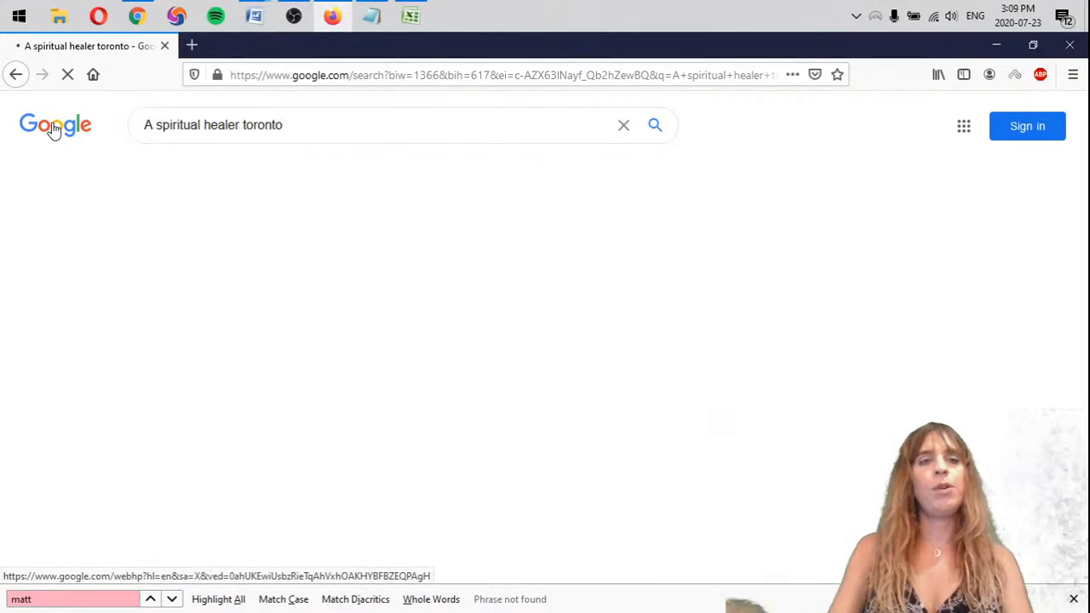
scroll(70, 424, "down", 4)
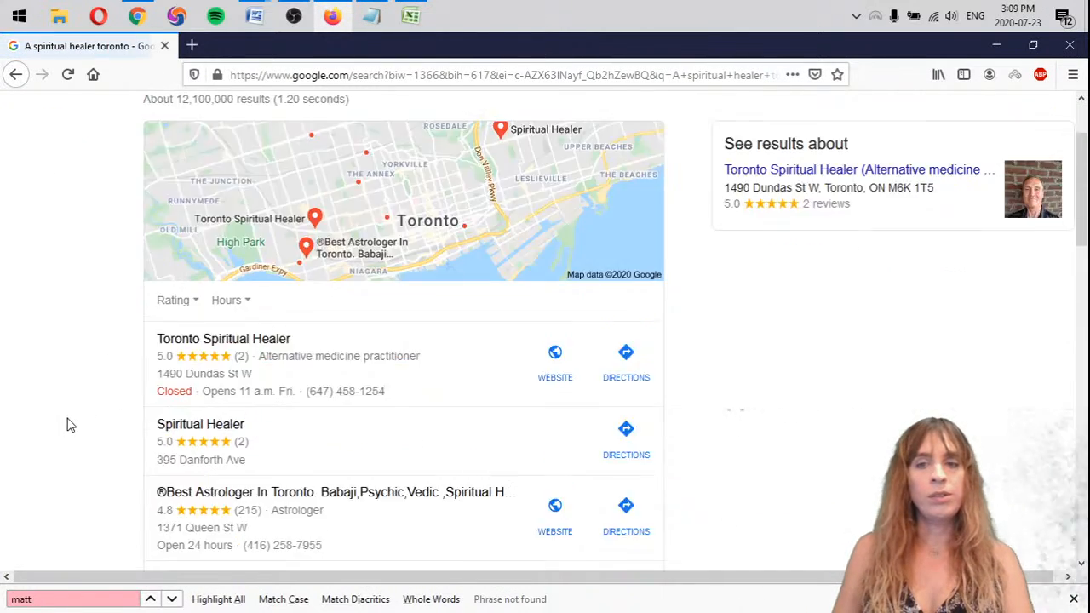
scroll(68, 391, "up", 4)
scroll(70, 393, "down", 5)
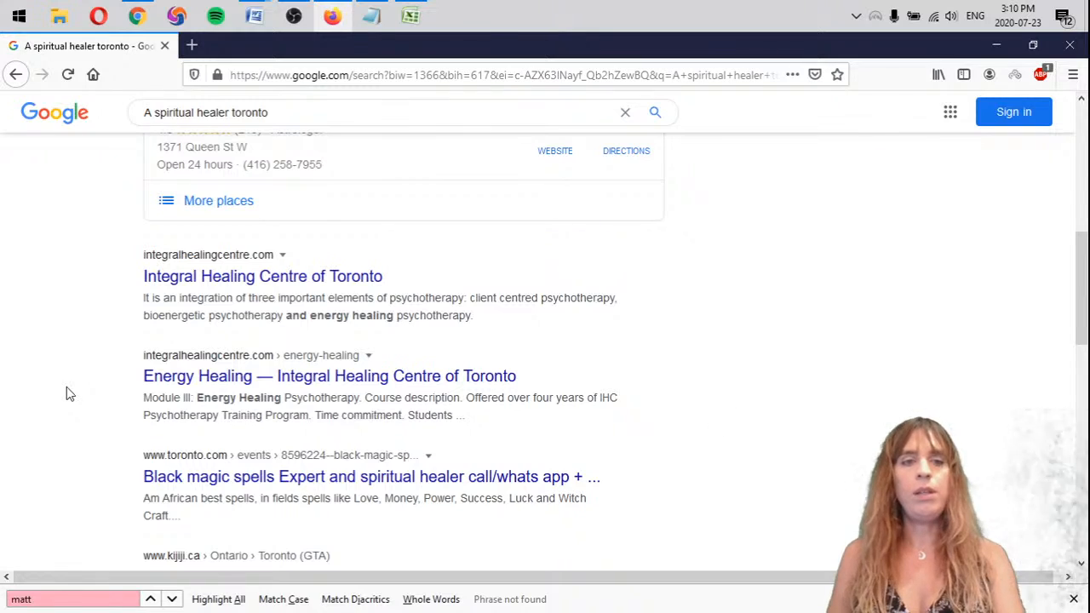
scroll(66, 386, "down", 1)
Compare the results with the first A spiritual healer list and copy its entries from integralhealingcentre.com through yelp X under the second heading
key("alt+Tab")
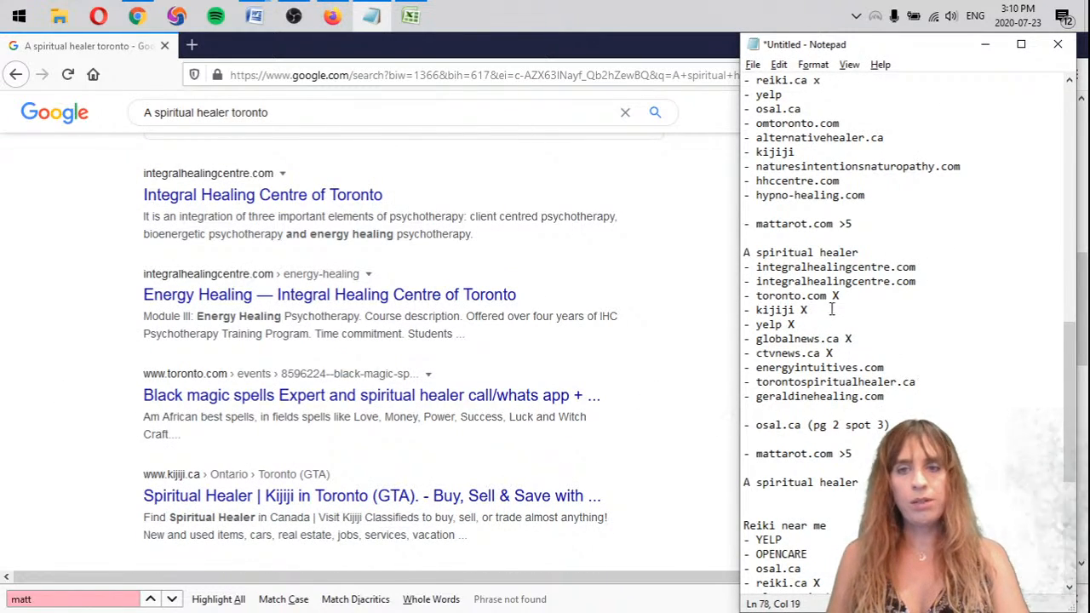
scroll(175, 468, "down", 3)
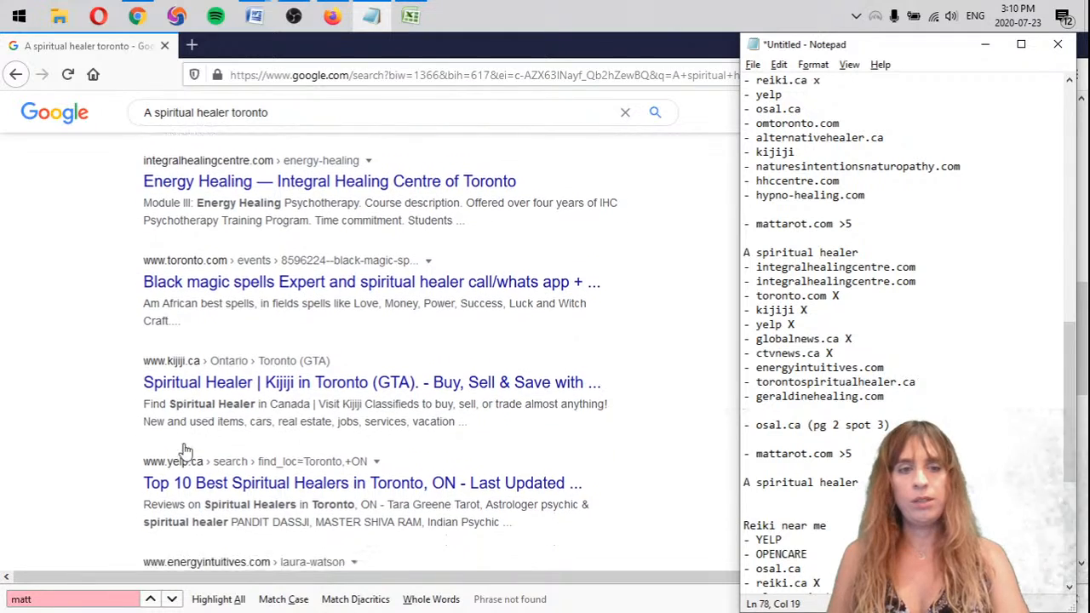
scroll(209, 448, "down", 1)
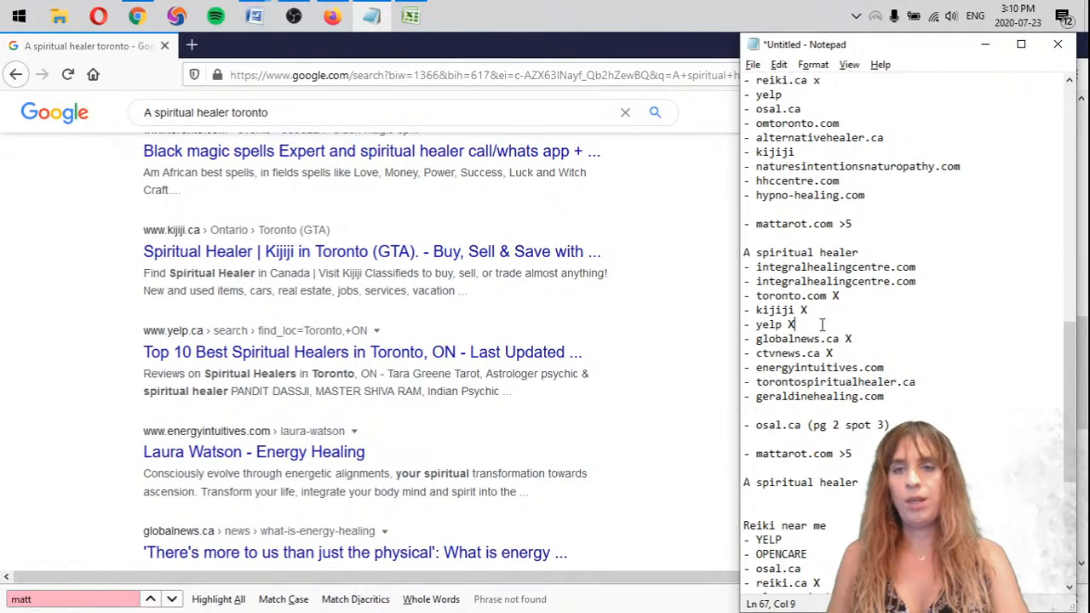
left_click_drag(822, 325, 711, 265)
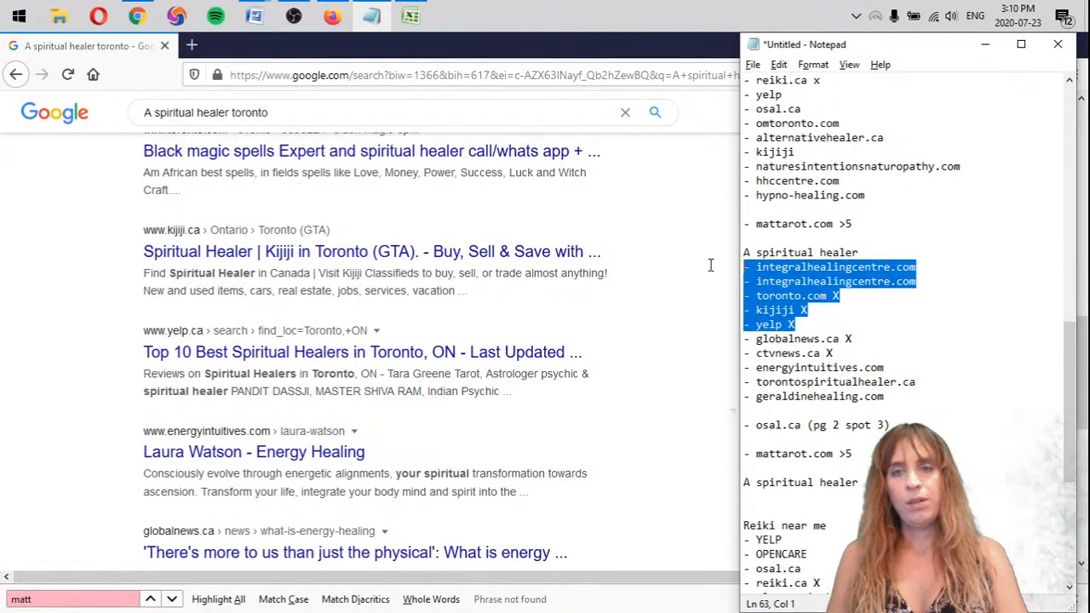
left_click(839, 501)
key("ctrl+v")
Add "energyintuitives.com", "globalnews X" and "cyvnews X" as bullets below yelp X in the second A spiritual healer list
key("Return")
type("-")
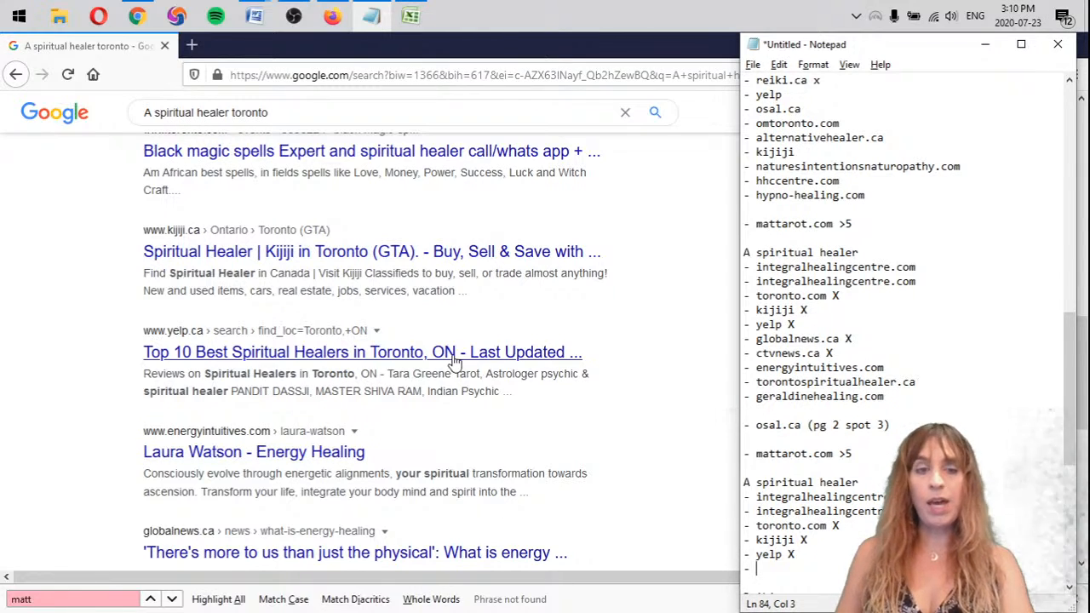
scroll(503, 358, "down", 3)
scroll(1017, 501, "down", 4)
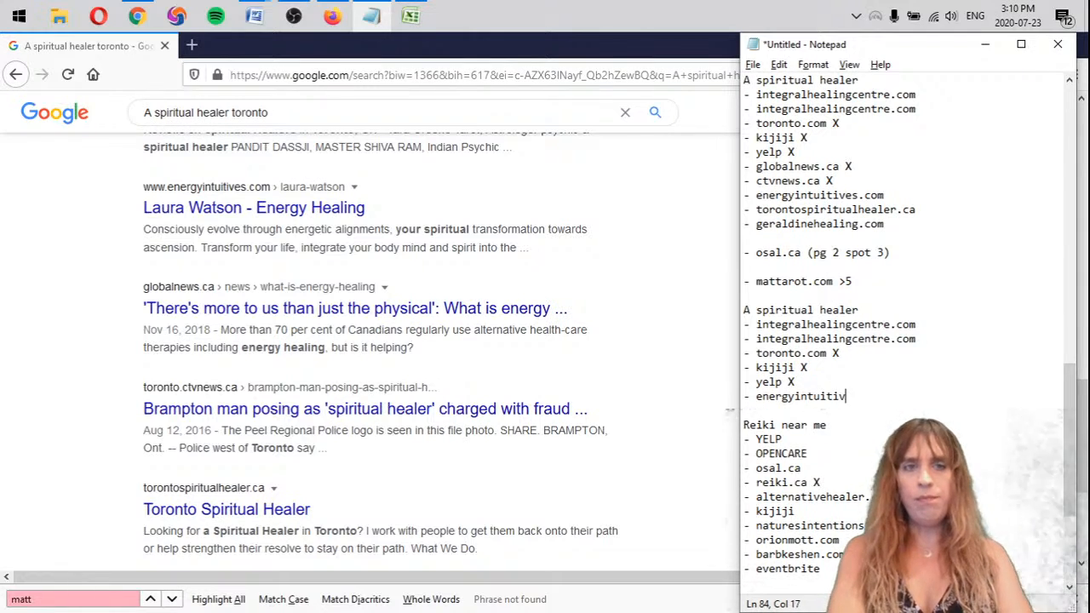
key("Return")
type("- ")
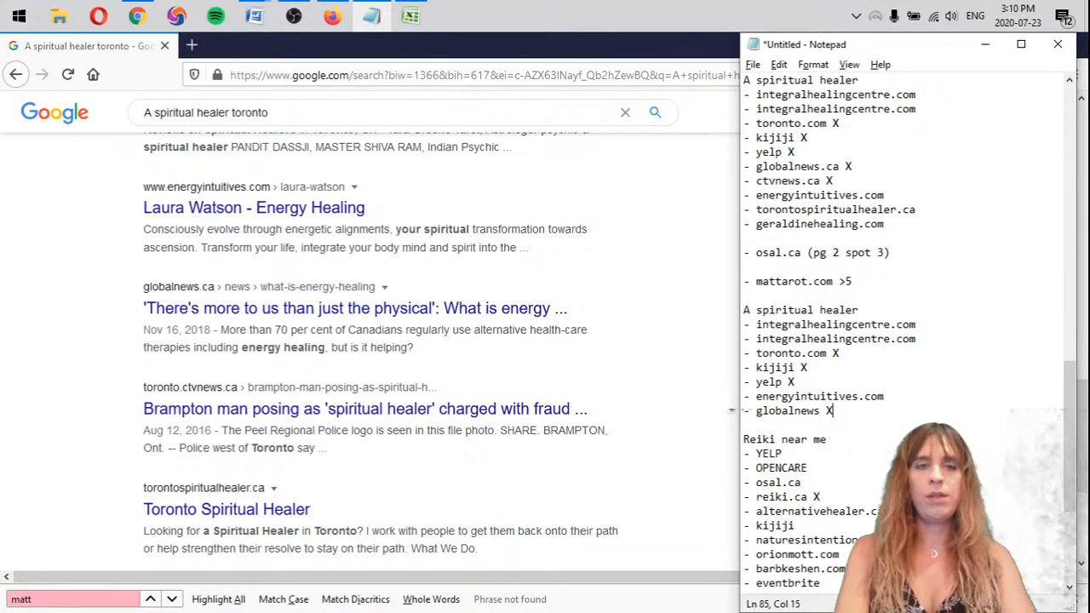
type("globalnews X")
key("Return")
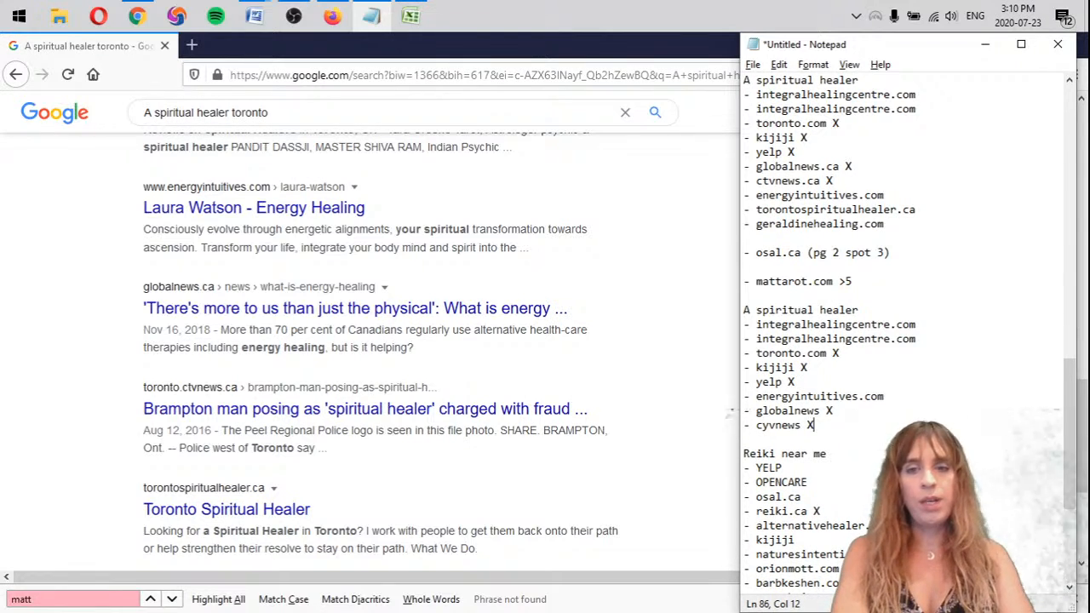
type("- cyvnews X")
key("Return")
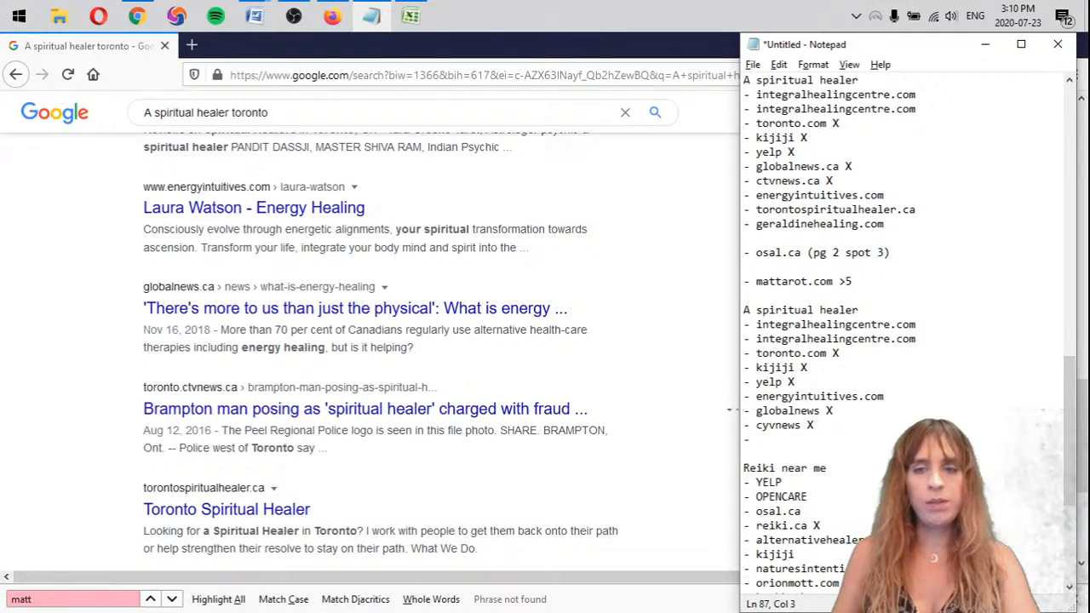
Copy torontospiritualhealer.ca and geraldinehealing.com from the first A spiritual healer list to the end of the second one, replacing the unfinished bullet
scroll(852, 255, "down", 3)
scroll(371, 490, "down", 2)
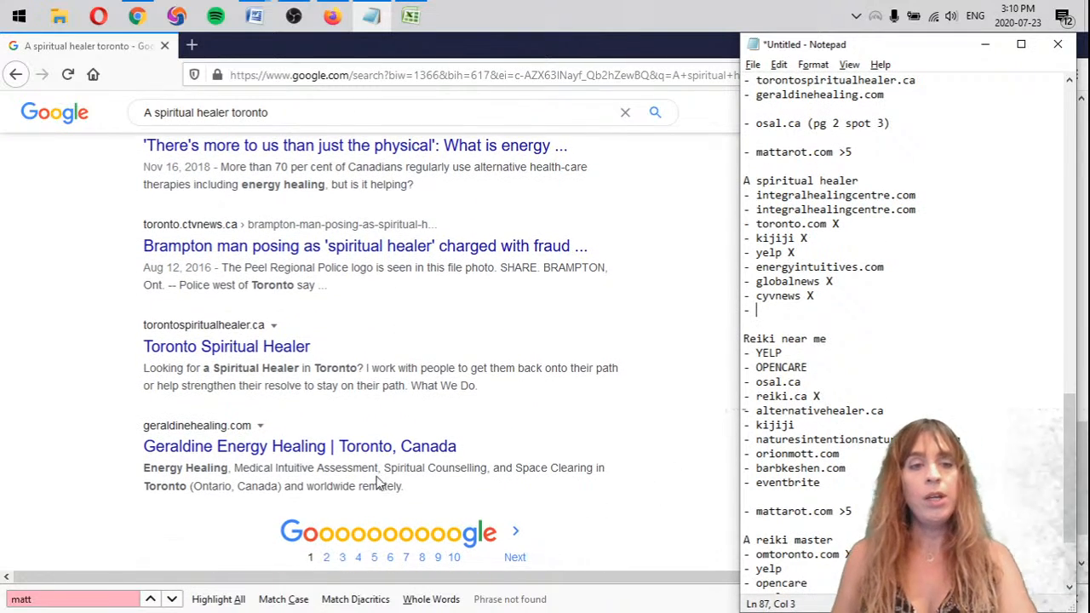
scroll(132, 442, "up", 1)
scroll(128, 451, "down", 1)
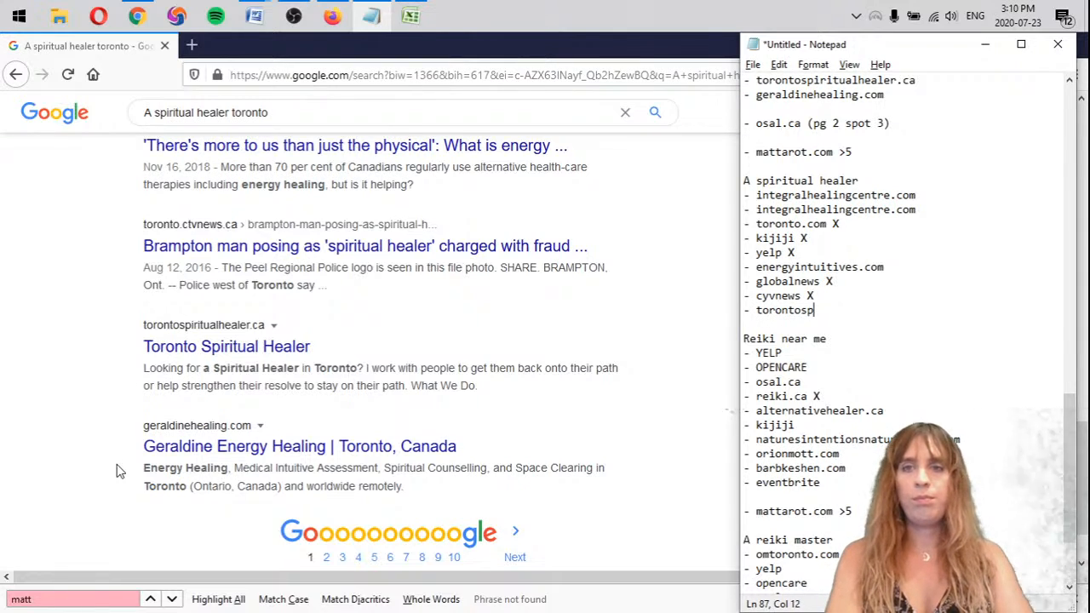
key("BackSpace")
key("BackSpace")
key("BackSpace")
key("BackSpace")
key("BackSpace")
key("BackSpace")
key("BackSpace")
key("BackSpace")
key("BackSpace")
key("BackSpace")
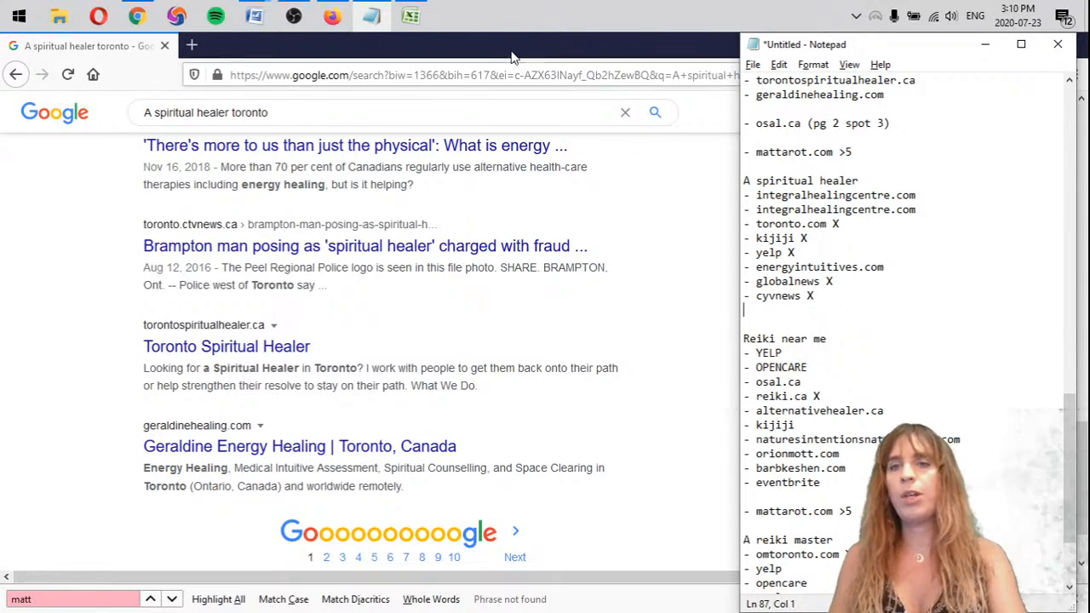
left_click_drag(891, 95, 740, 82)
key("ctrl+c")
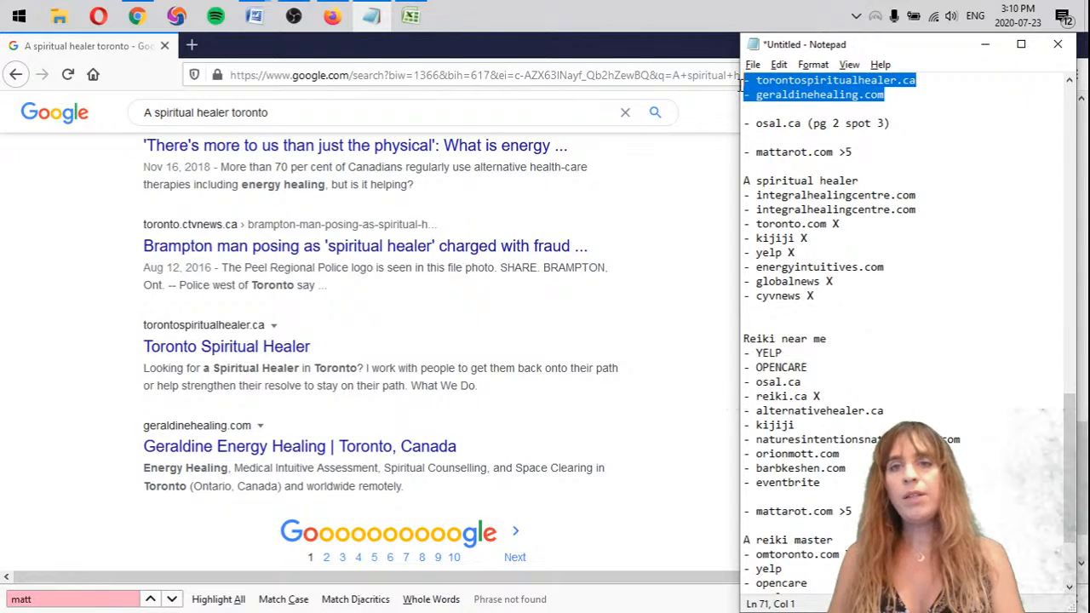
left_click(794, 310)
key("ctrl+v")
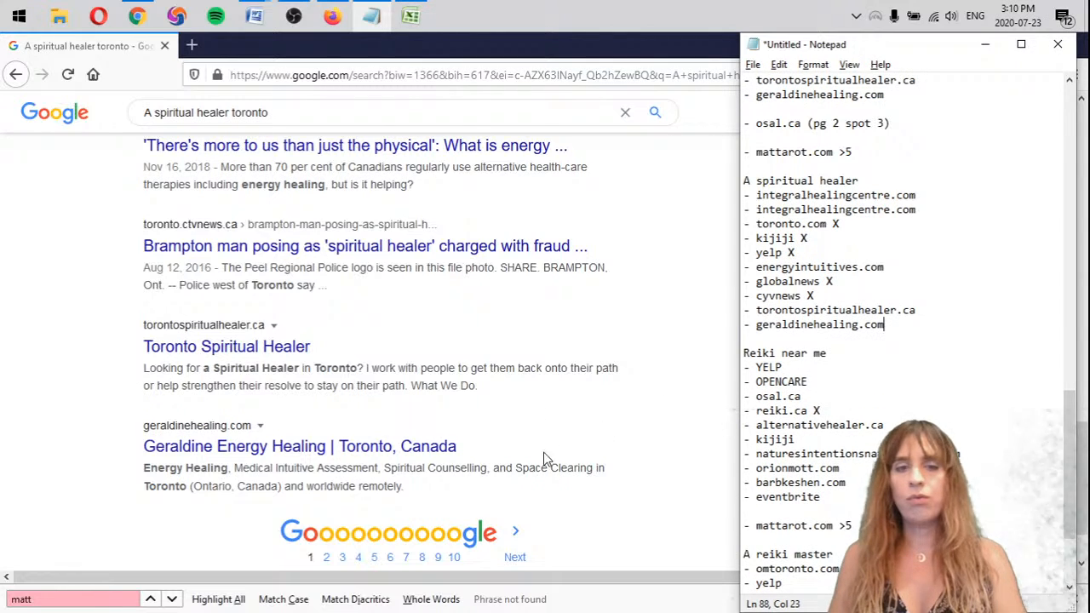
Open page 2 of the A spiritual healer toronto search results and check osal.ca's position among the organic listings
left_click(517, 540)
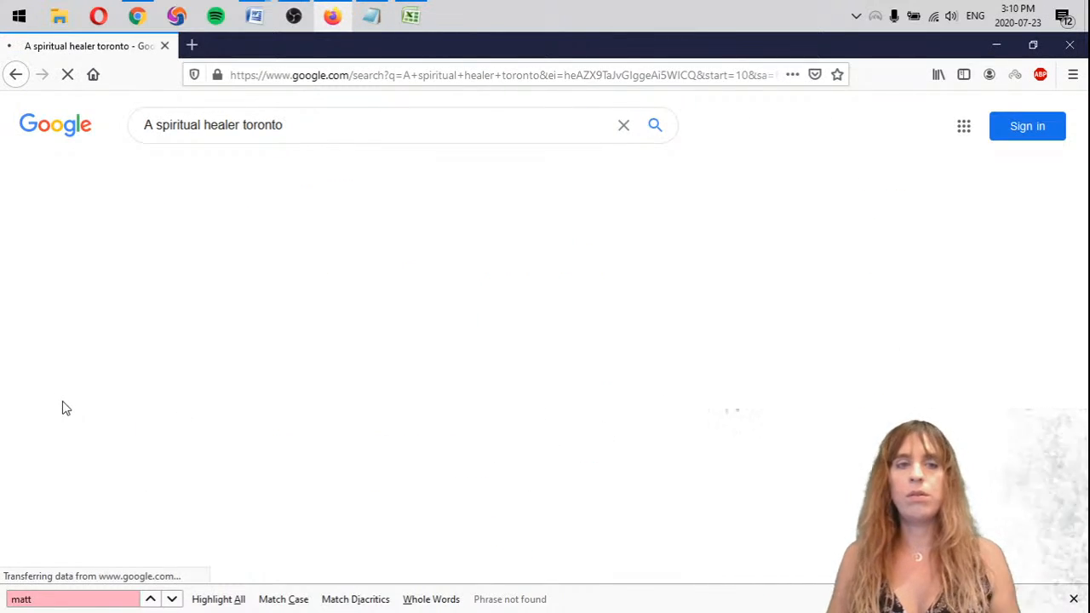
scroll(60, 406, "down", 4)
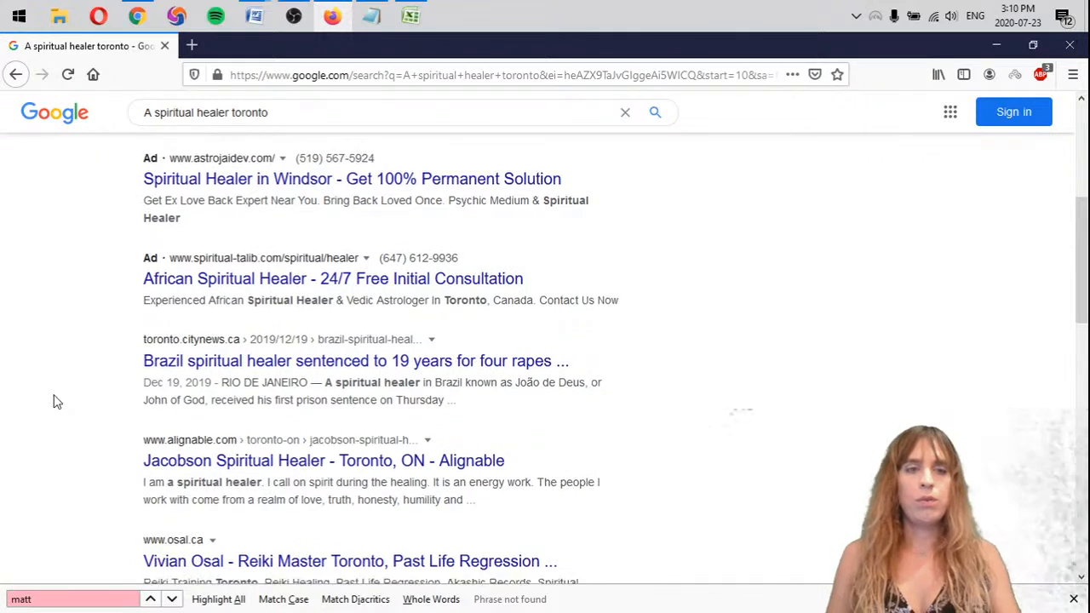
scroll(54, 401, "down", 1)
scroll(111, 358, "down", 2)
scroll(234, 263, "up", 2)
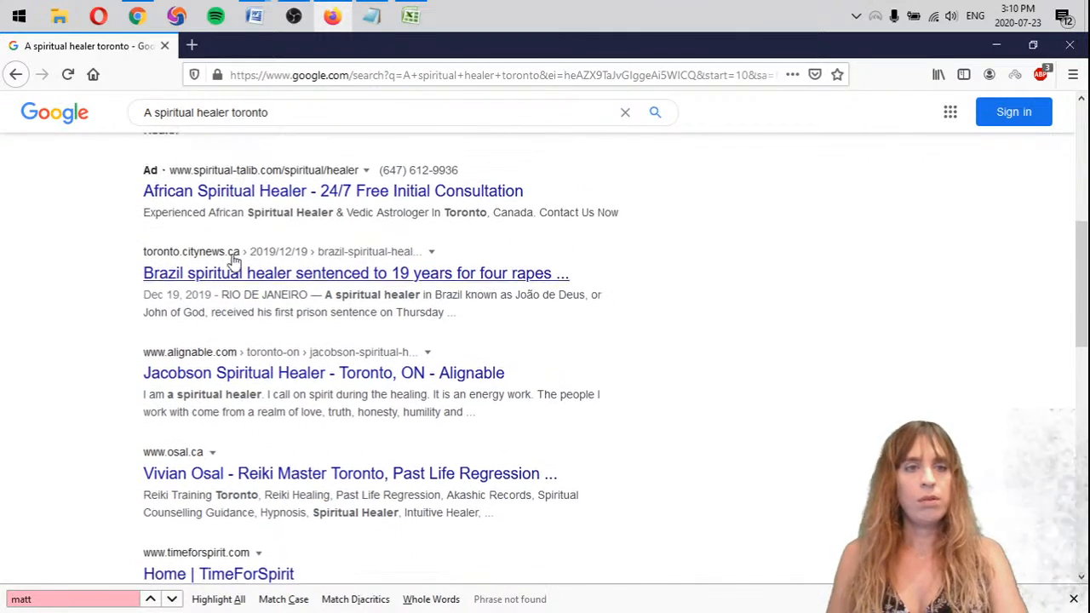
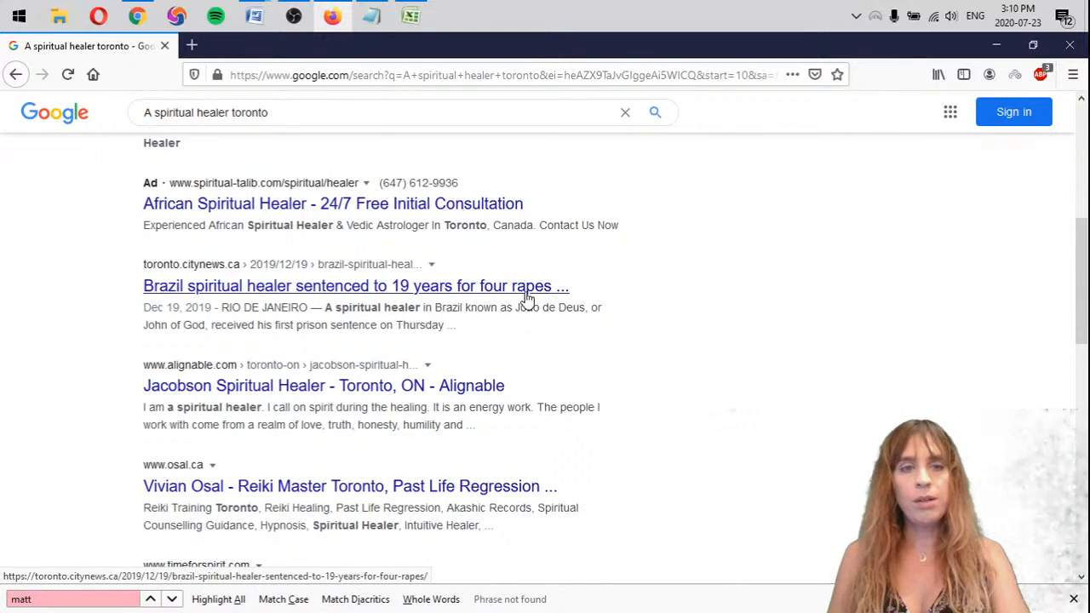
Open the citynews.ca article about the Brazil spiritual healer in a new tab, copy its address and close the tab
middle_click(280, 290)
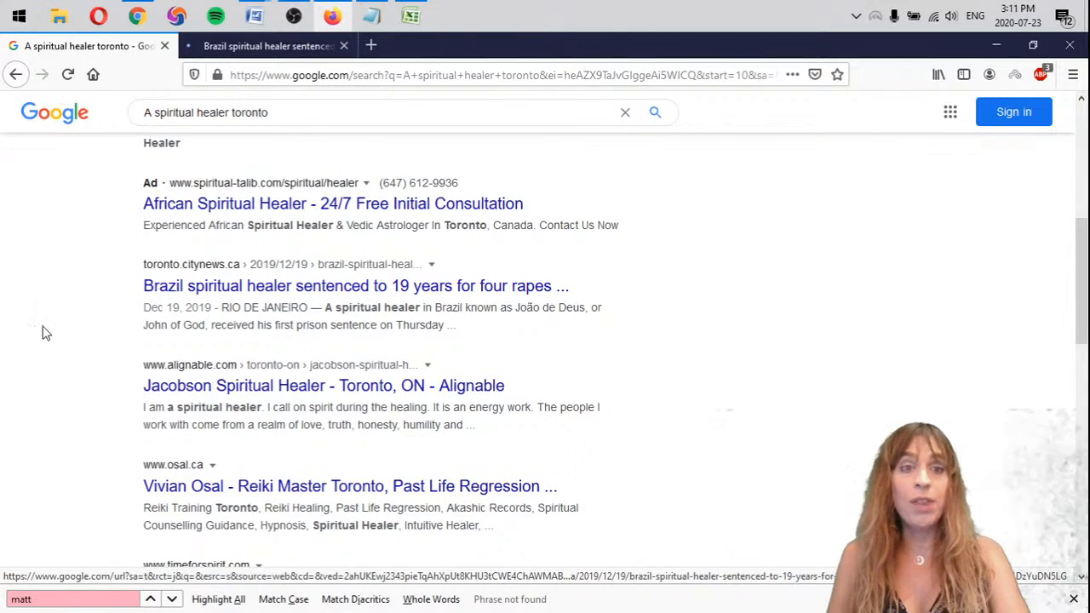
scroll(60, 371, "down", 3)
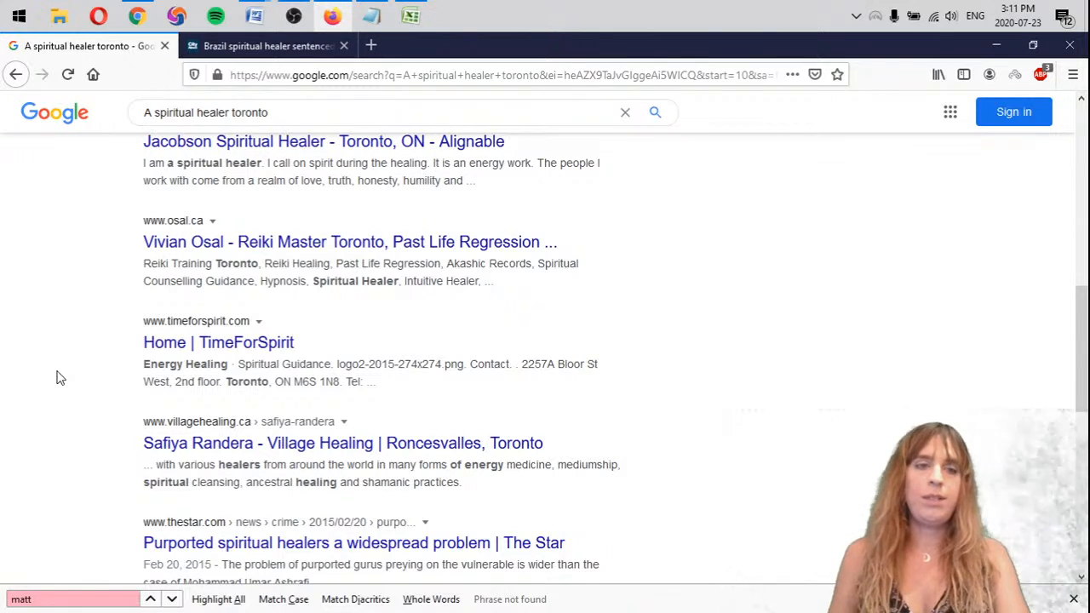
scroll(93, 362, "up", 1)
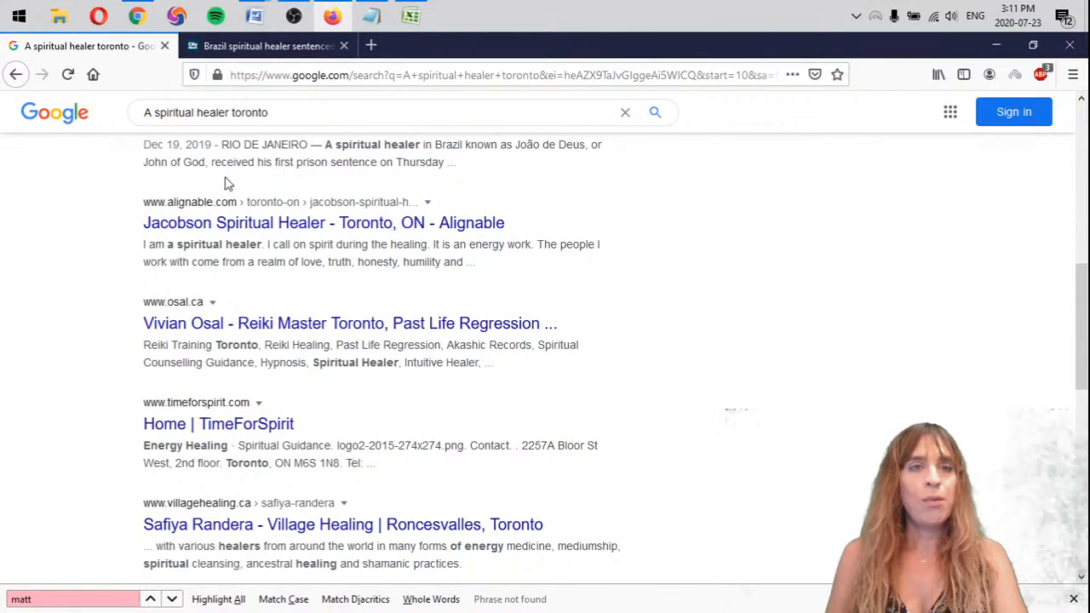
left_click(276, 51)
left_click(351, 69)
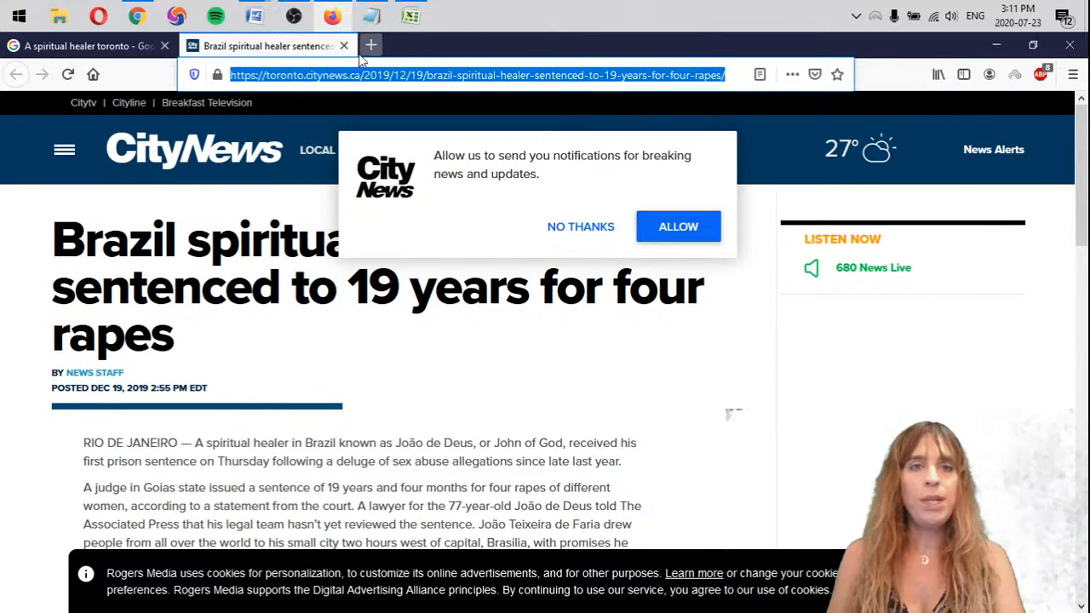
left_click(344, 46)
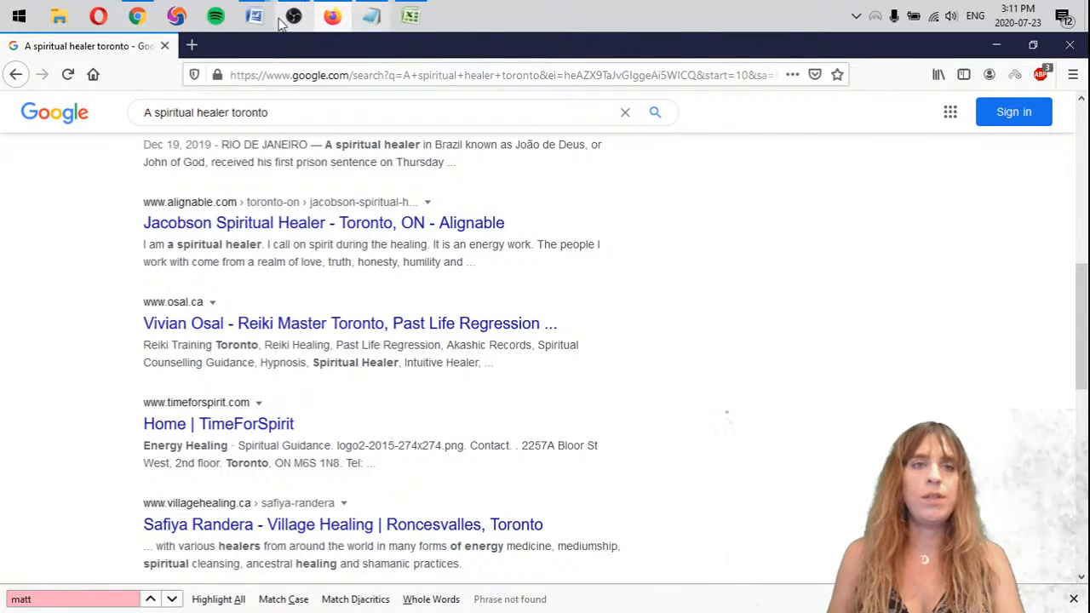
Paste the copied CityNews article address above the Tarot Reading keyword line at the very start of the notes
left_click(372, 16)
scroll(957, 249, "up", 10)
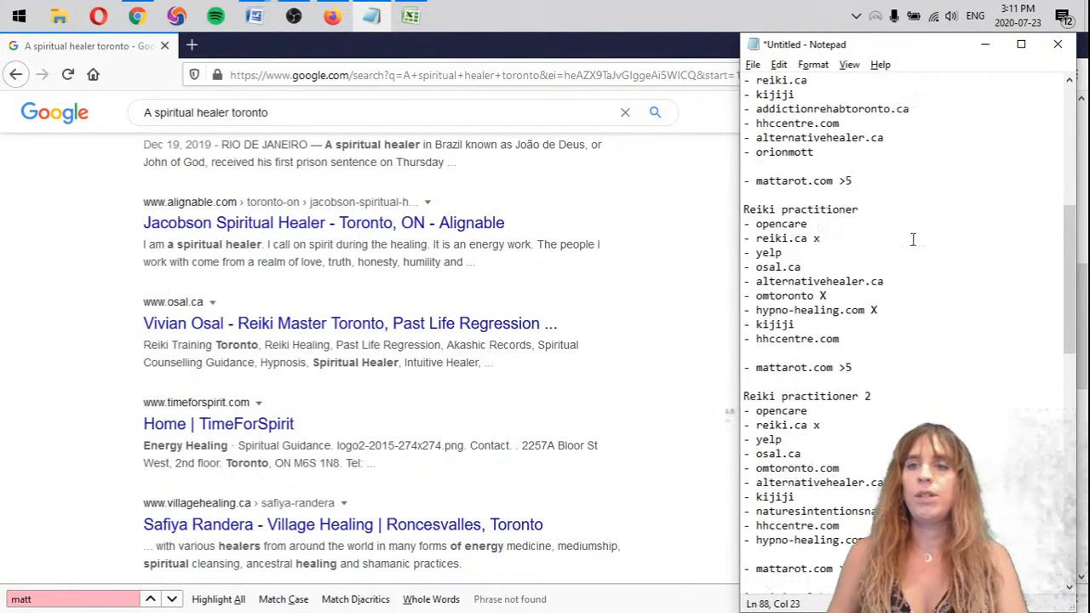
left_click(744, 81)
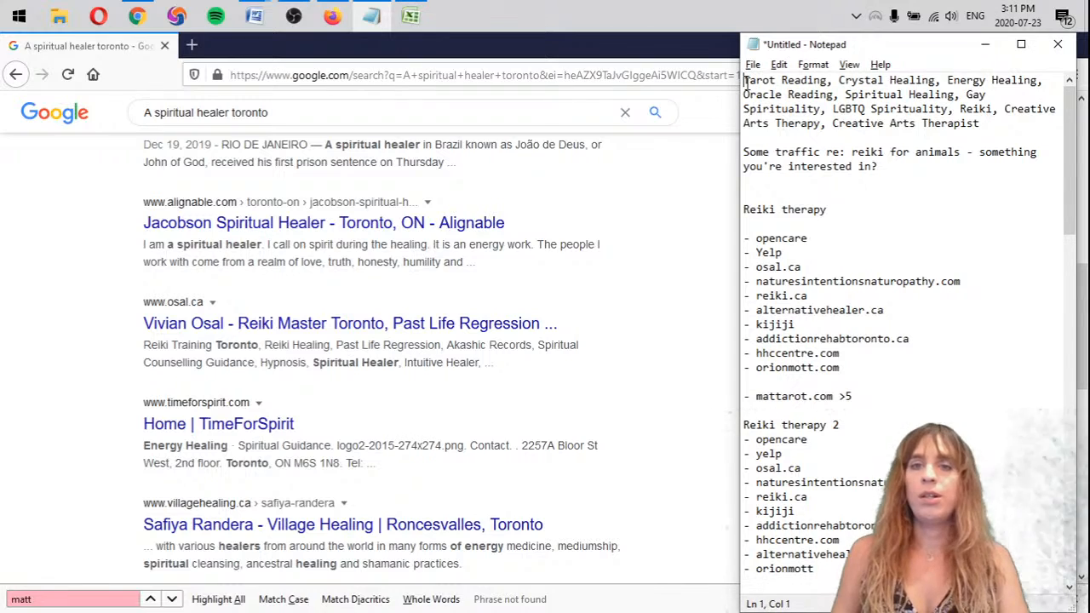
scroll(745, 77, "up", 1)
type("https://toronto.citynews.ca/2019/12/19/brazil-spiritual-healer-sentenced-to-19-years-for-rape/")
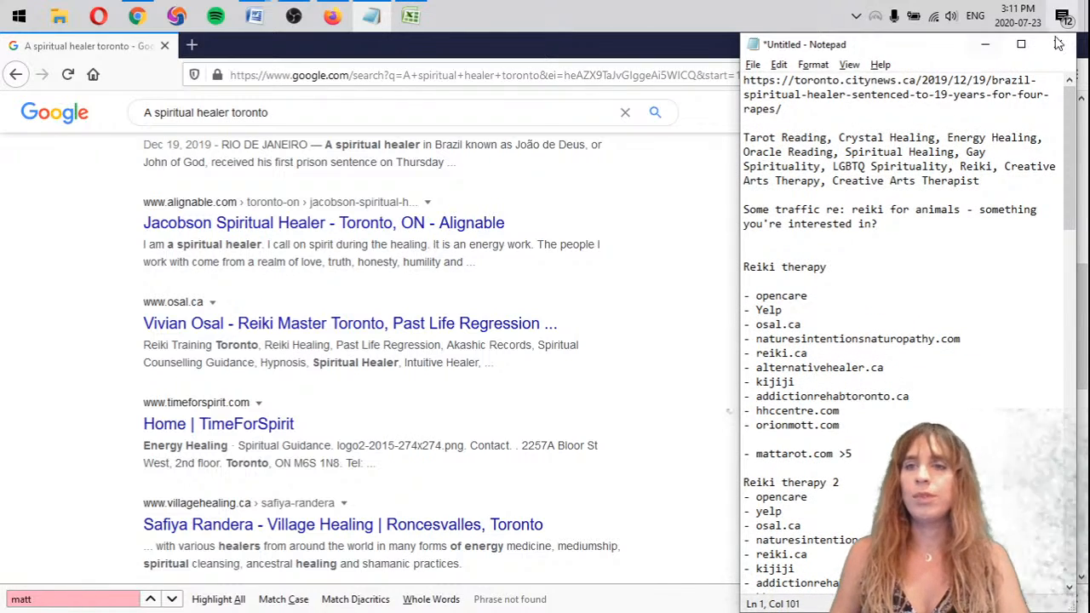
Compare osal.ca's position on page 2 of the results with its entry in the first A spiritual healer list
left_click_drag(1071, 185, 1082, 575)
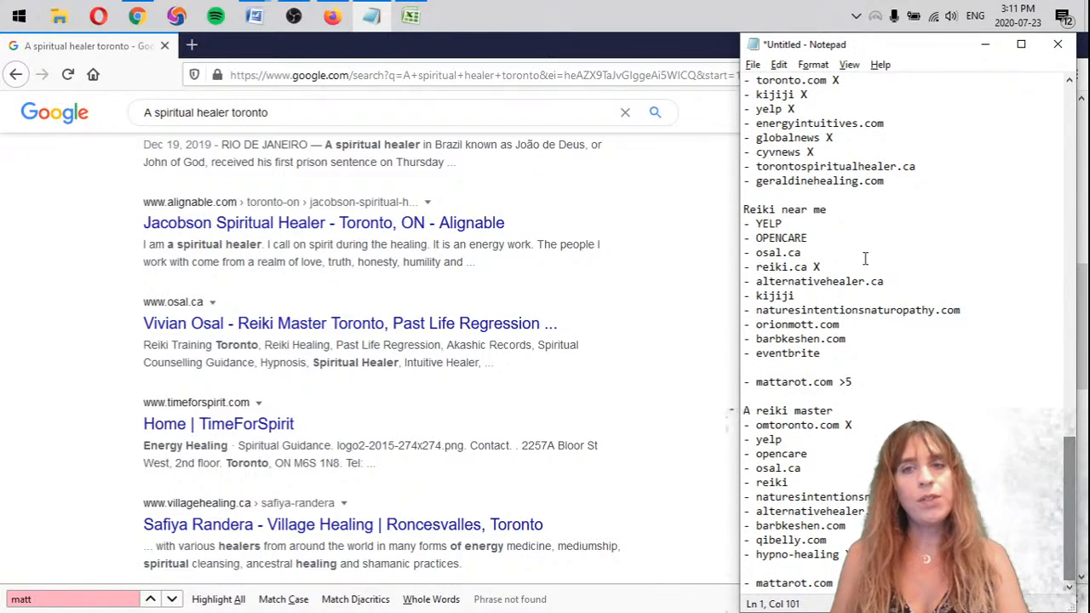
left_click(859, 196)
left_click(95, 275)
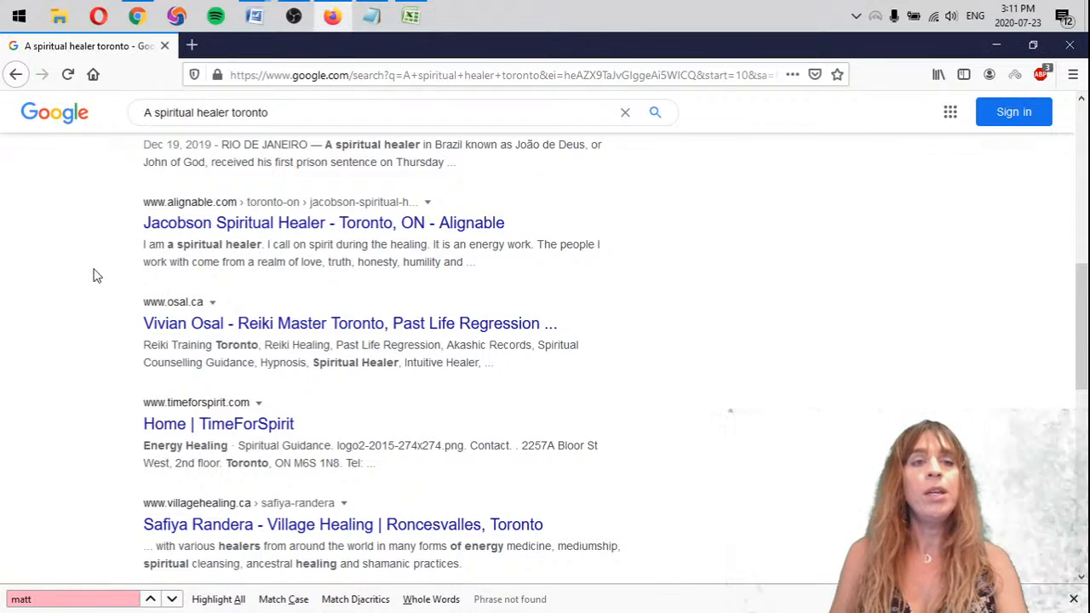
key("alt+Tab")
scroll(857, 322, "up", 3)
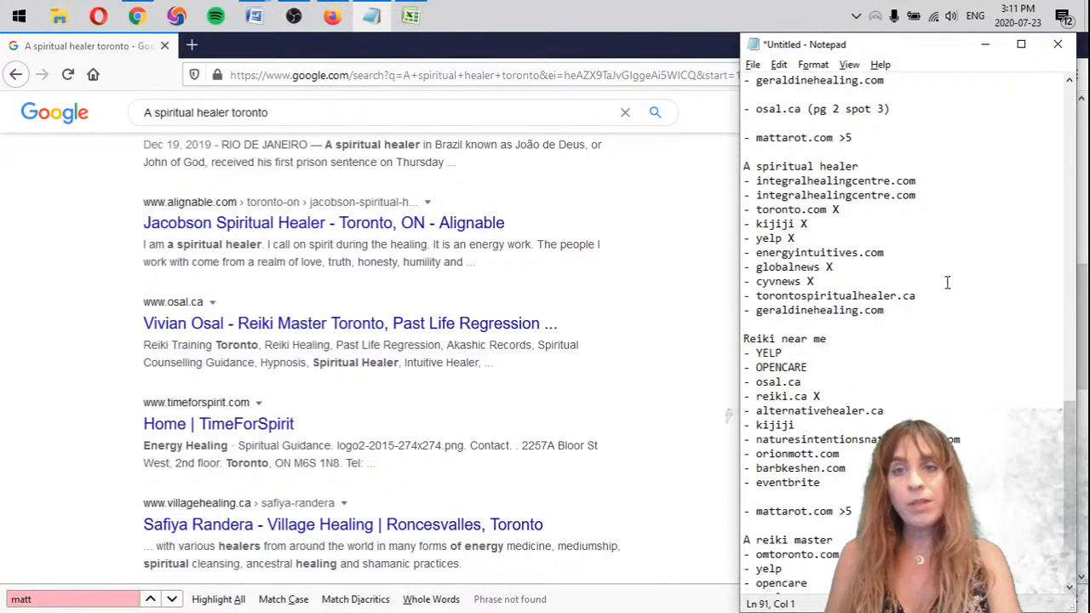
left_click(81, 273)
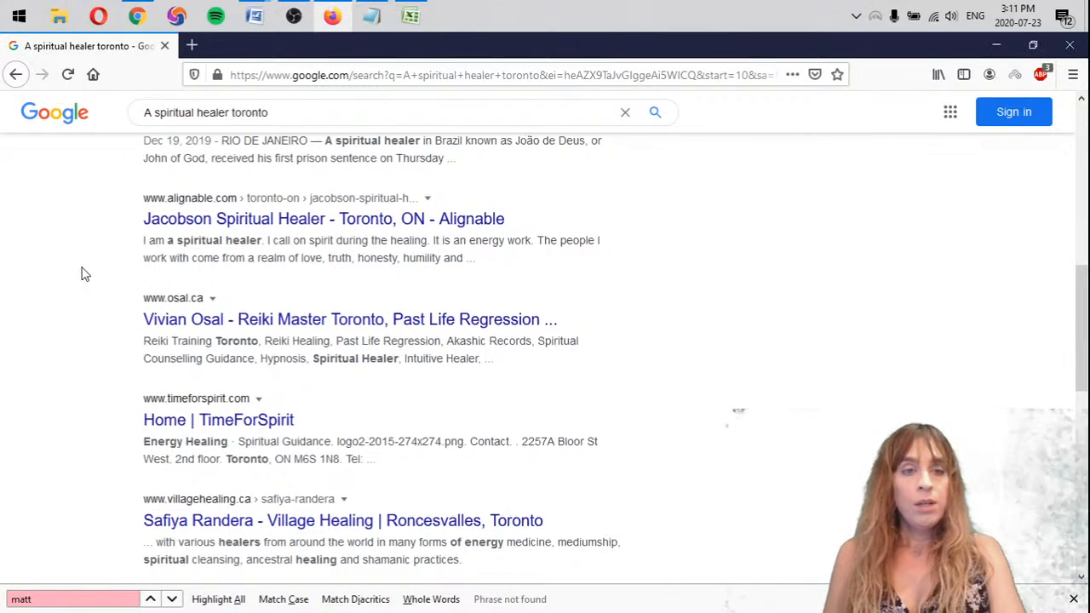
scroll(82, 274, "down", 3)
scroll(85, 277, "up", 1)
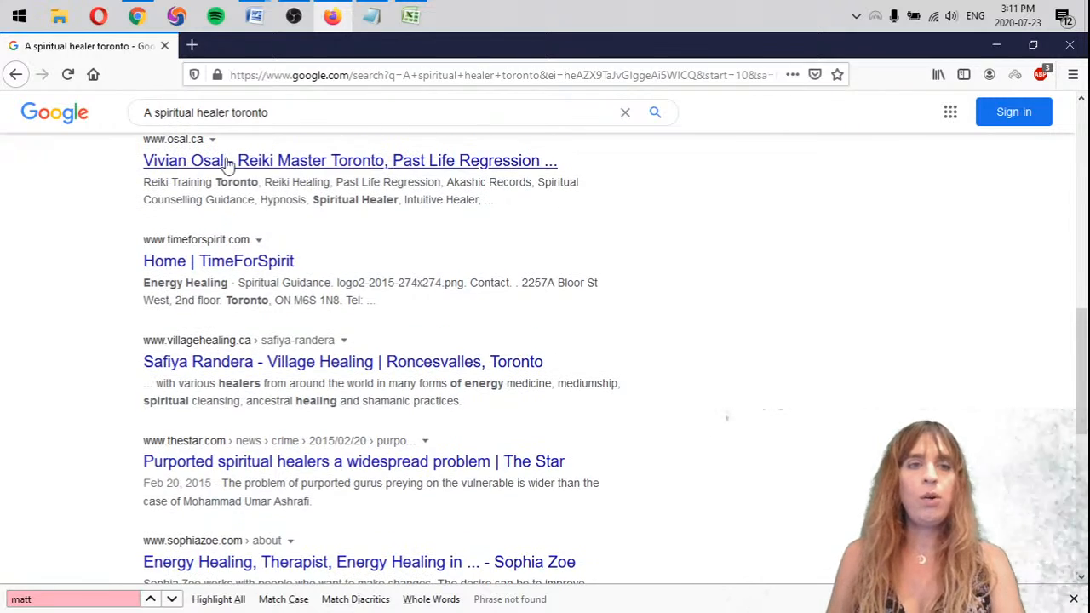
key("alt+Tab")
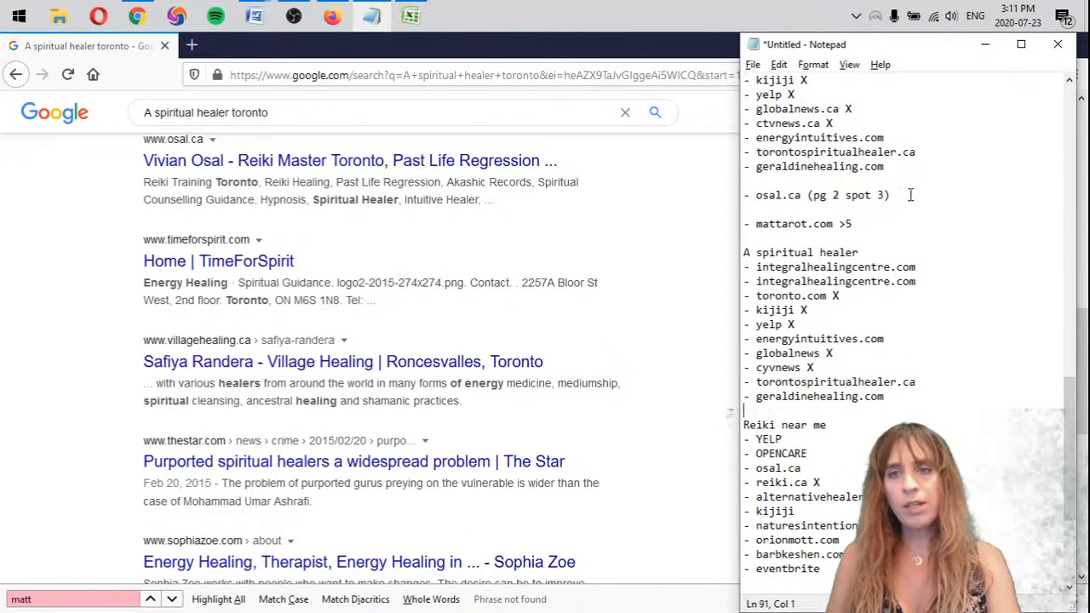
Copy "- osal.ca (pg 2 spot 3)" from the first A spiritual healer list to below geraldinehealing.com in the second one
left_click_drag(910, 195, 718, 178)
key("ctrl+c")
scroll(231, 207, "up", 4)
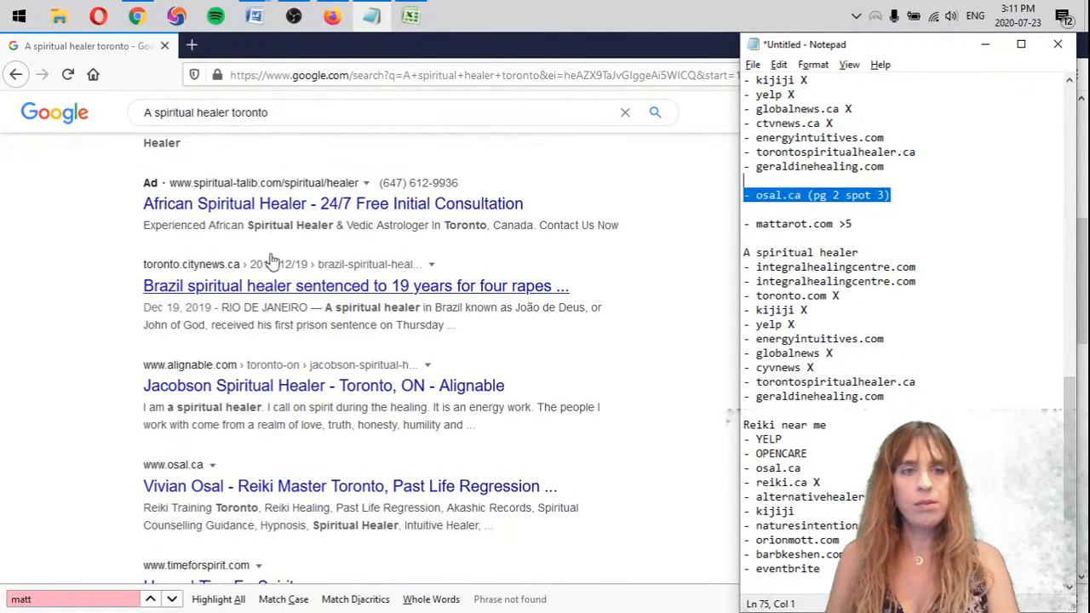
scroll(433, 431, "down", 4)
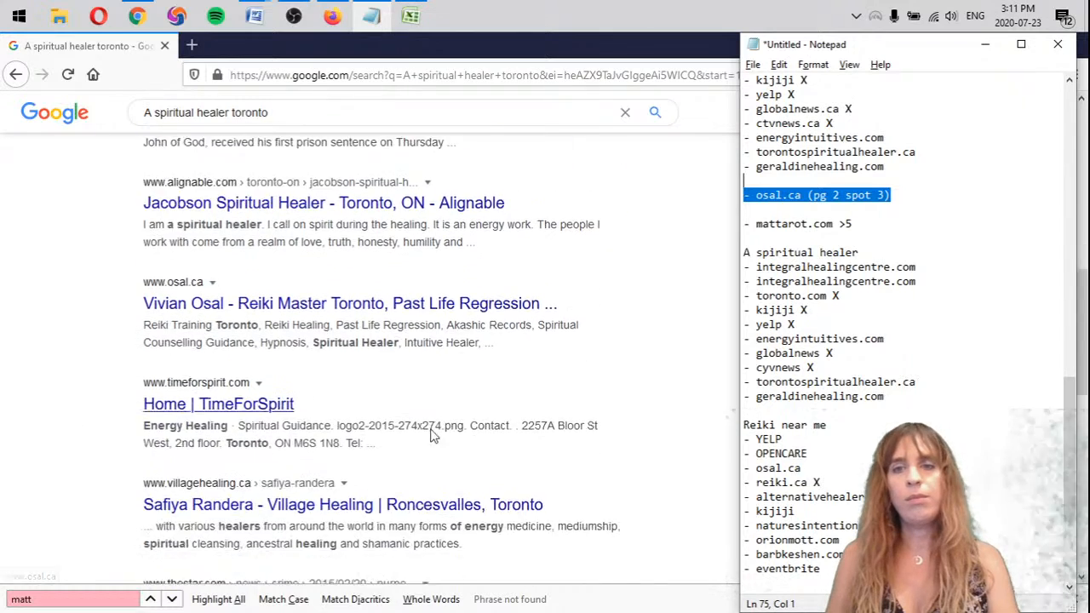
left_click(854, 412)
key("Return")
key("Return")
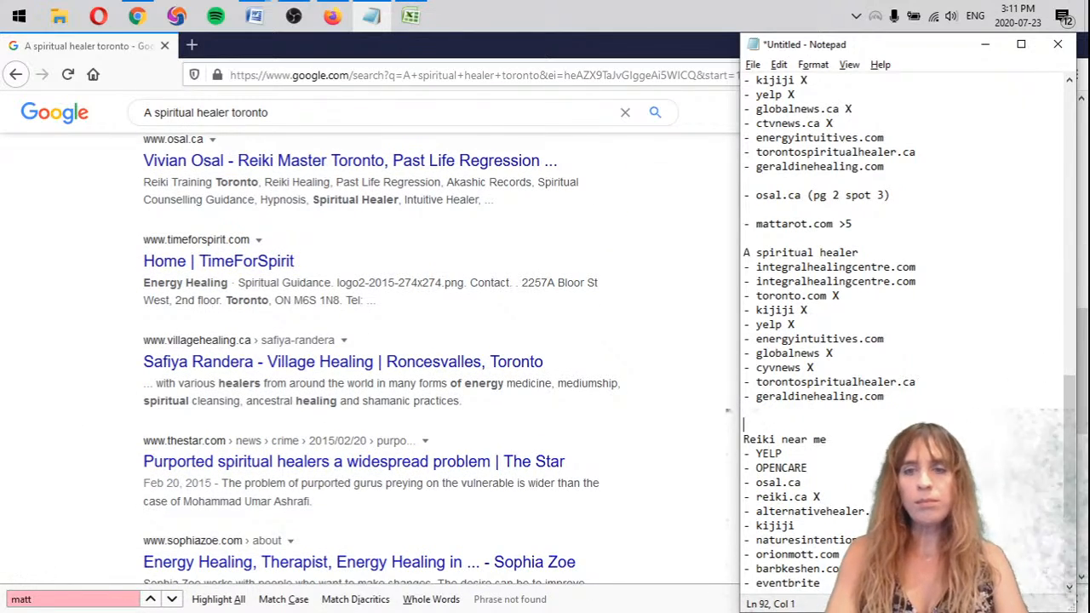
key("ctrl+v")
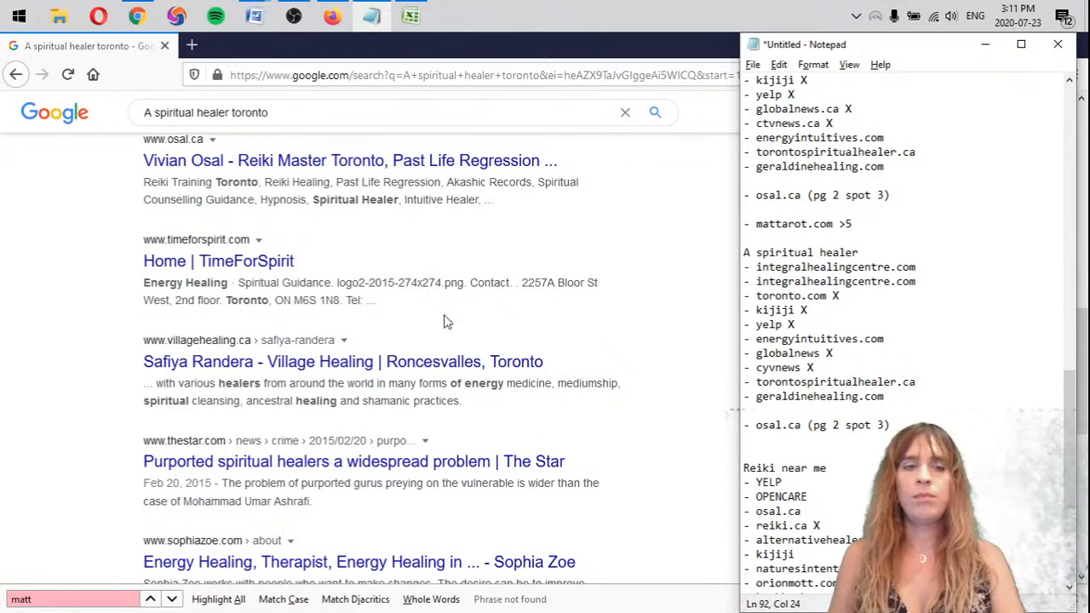
Examine the rest of page 2 and all of page 3 of the A spiritual healer toronto results for mattarot.com
scroll(36, 331, "down", 4)
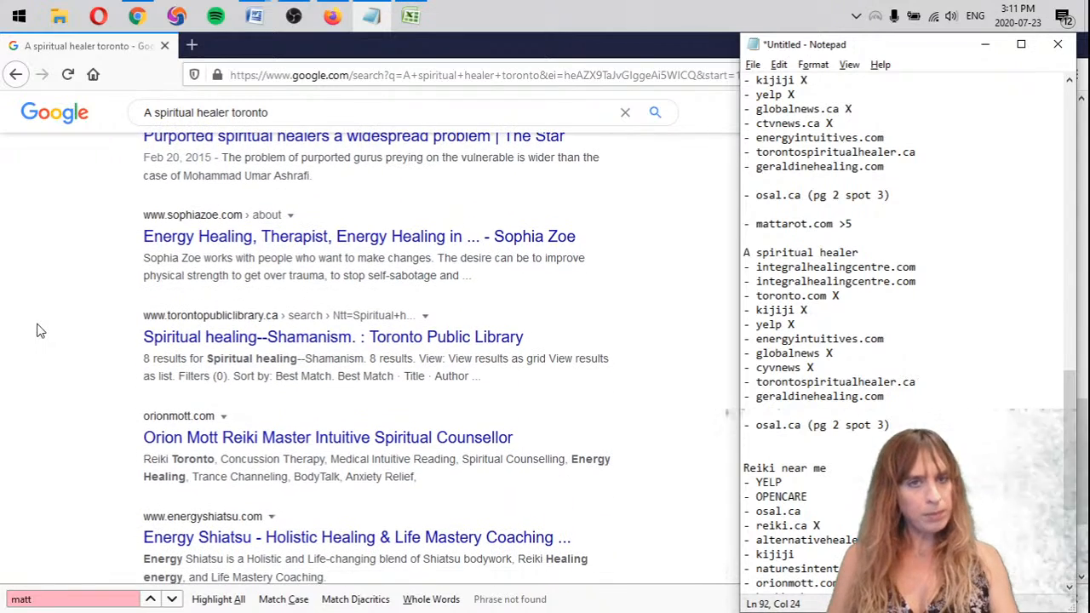
scroll(36, 330, "down", 1)
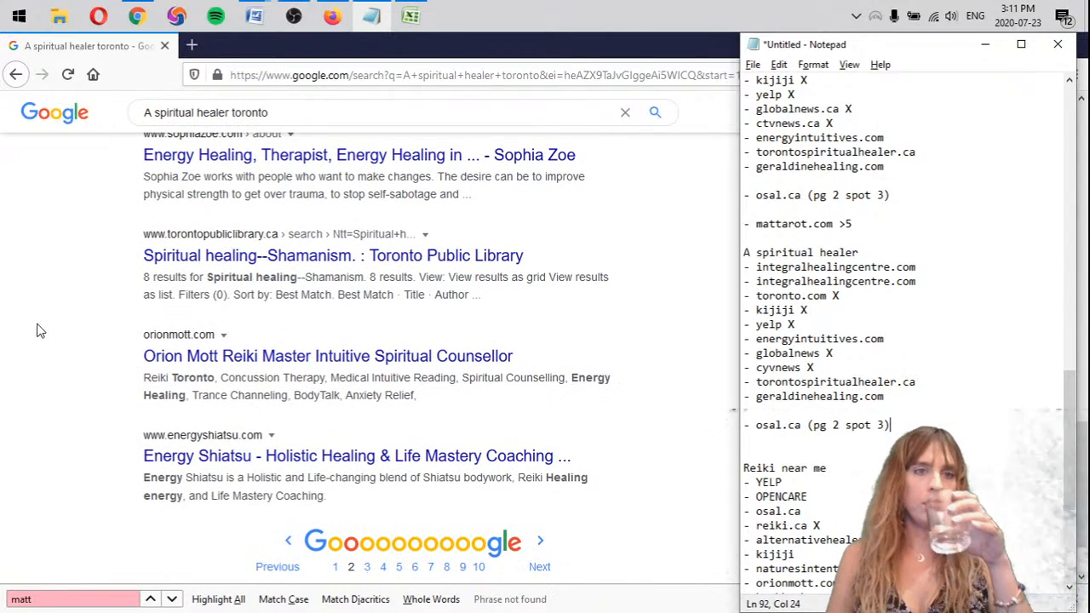
left_click(530, 558)
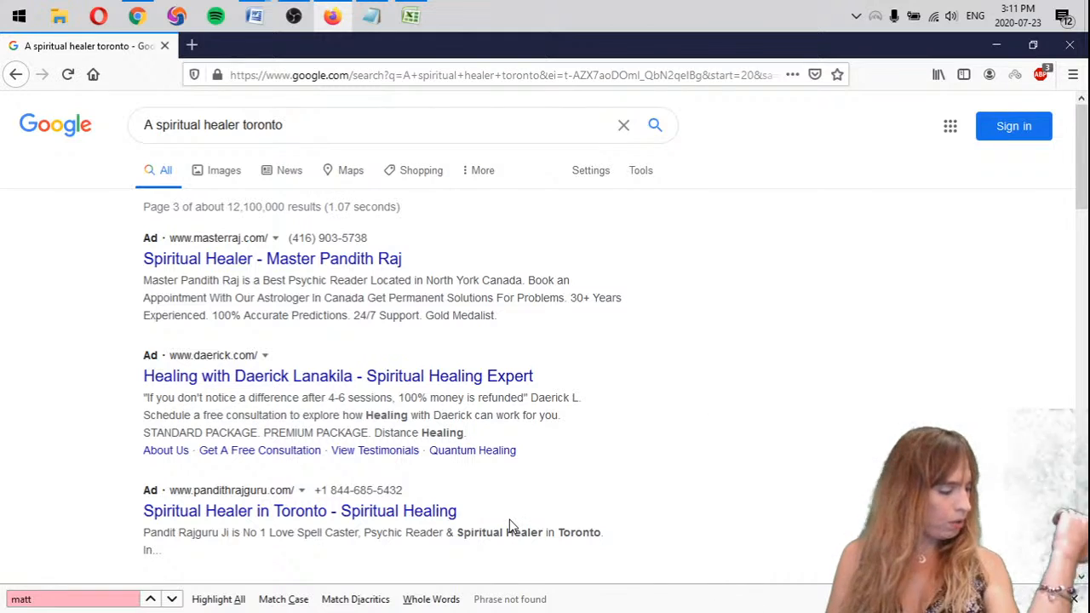
scroll(88, 418, "down", 5)
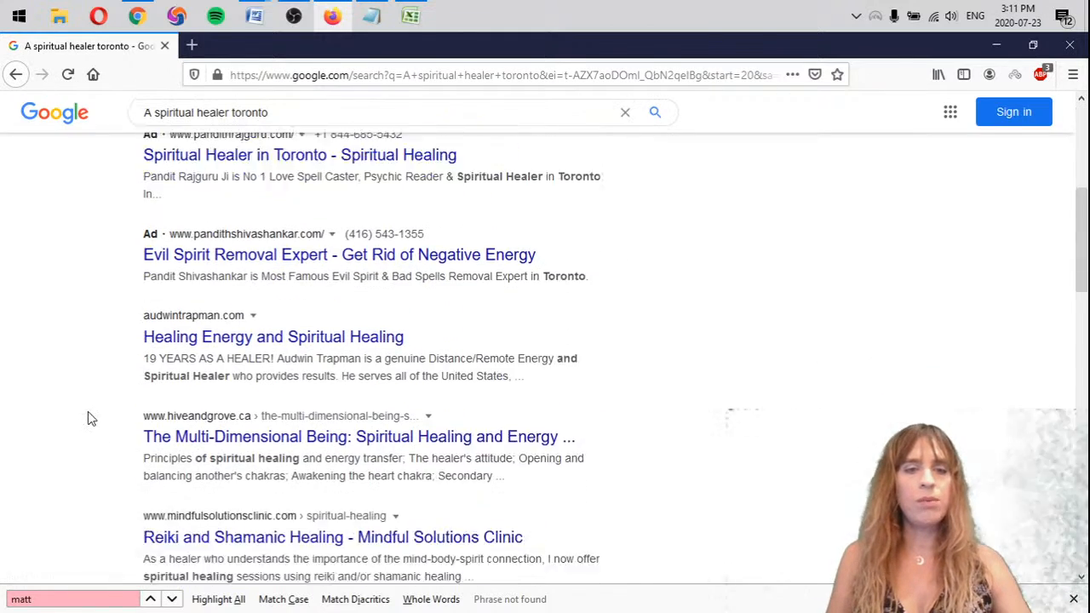
scroll(94, 419, "down", 4)
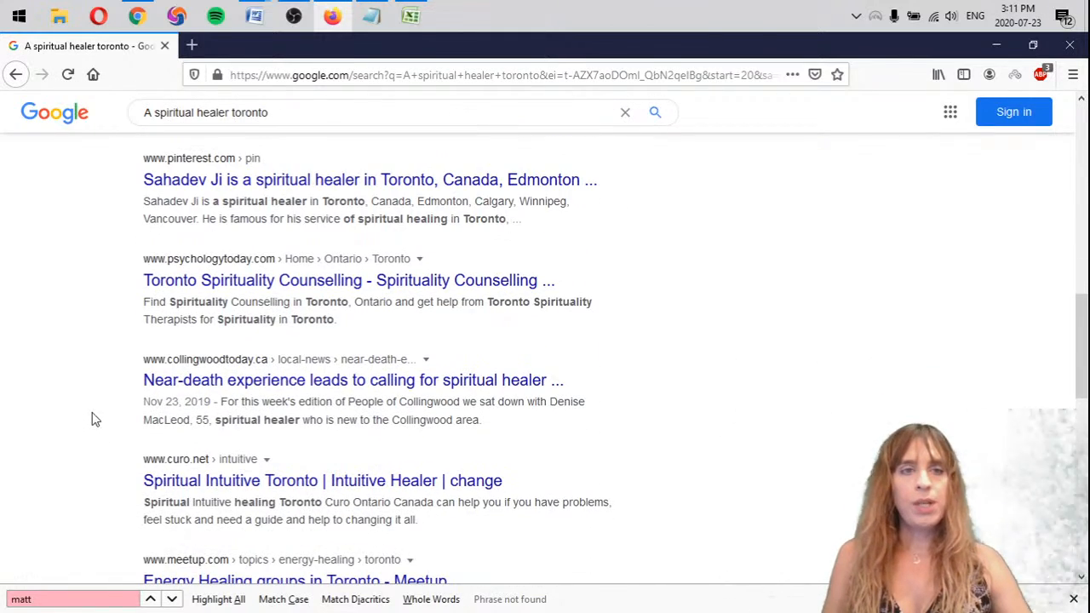
scroll(96, 419, "up", 1)
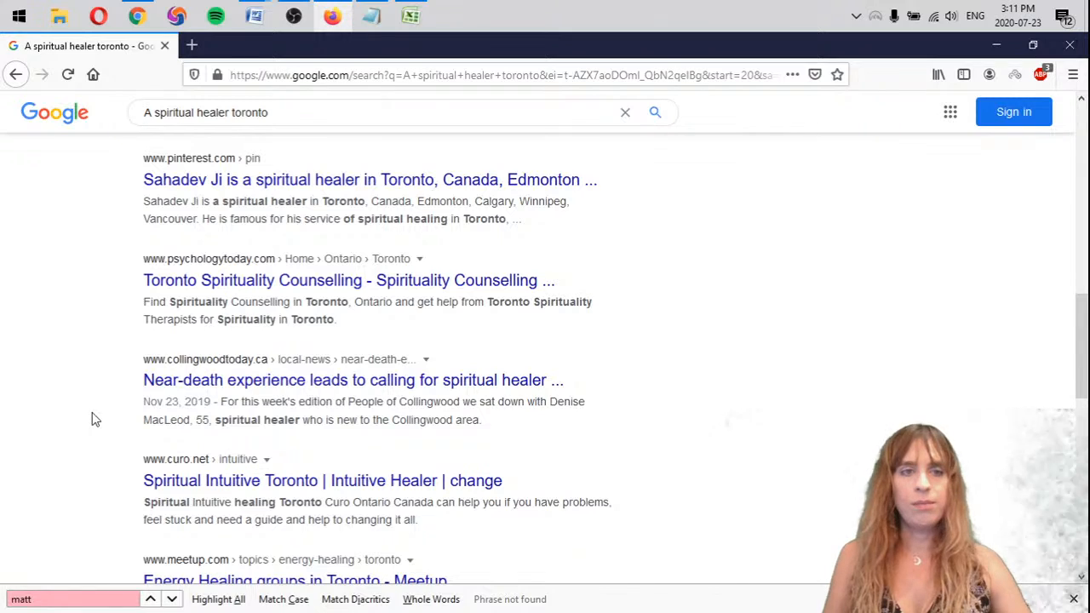
scroll(96, 419, "down", 3)
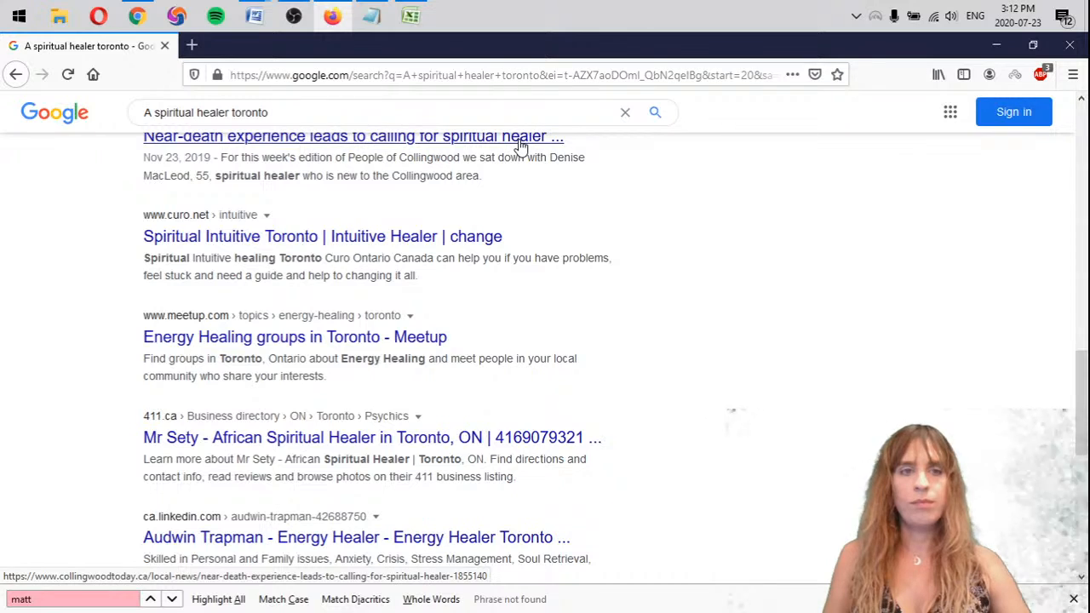
scroll(729, 404, "down", 3)
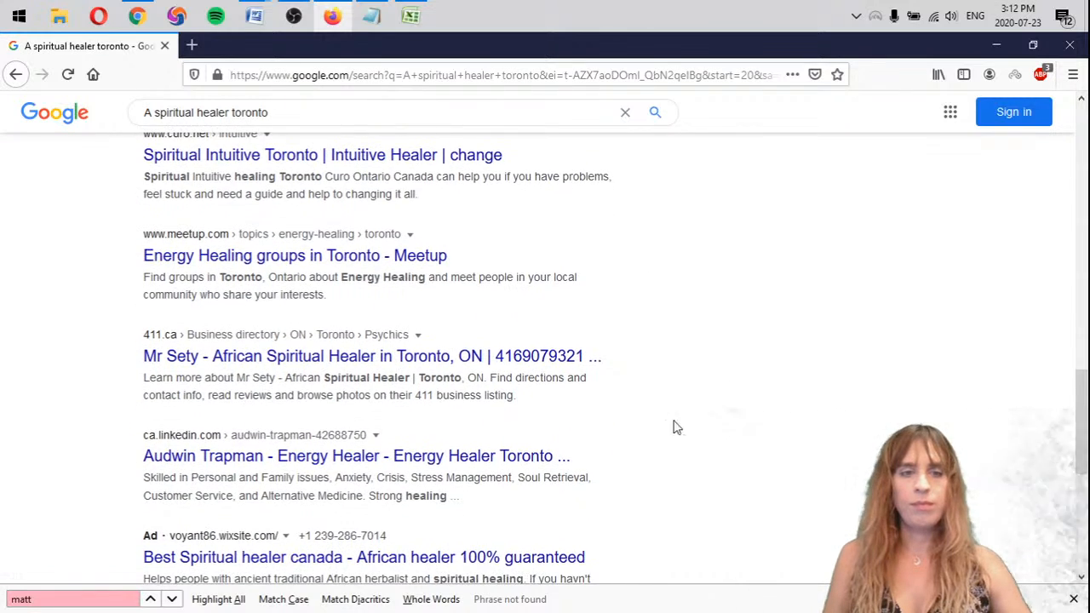
scroll(560, 533, "down", 3)
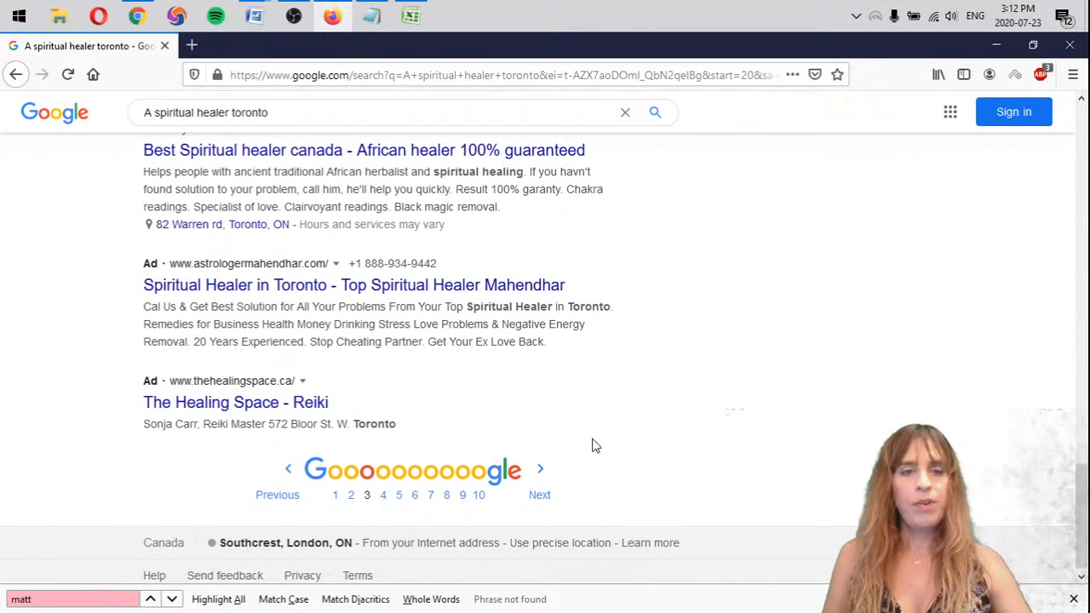
Examine pages 4 and 5 of the A spiritual healer toronto results for mattarot.com
left_click(548, 482)
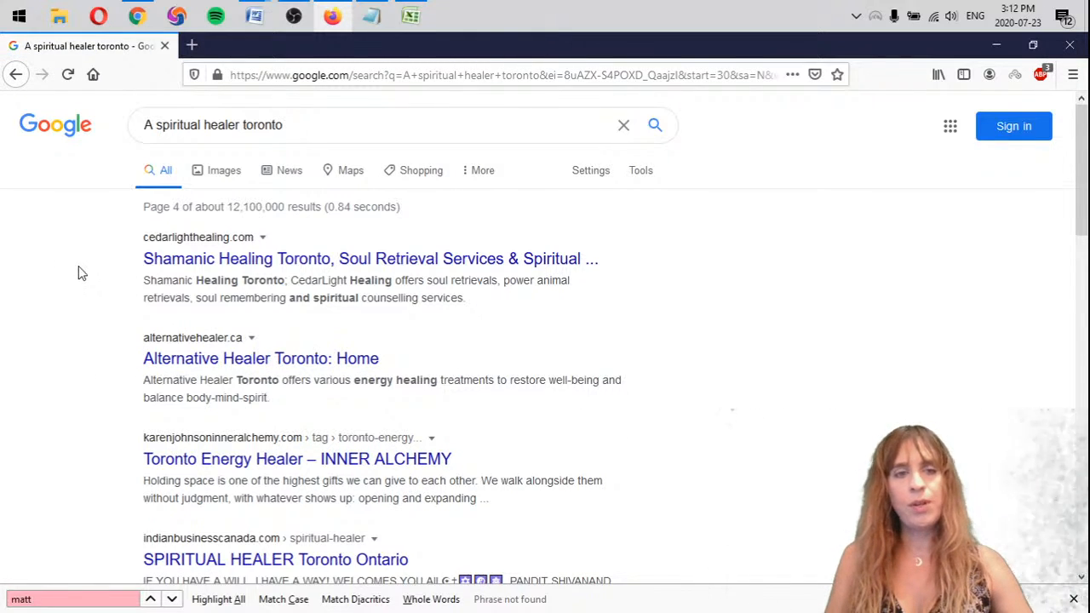
scroll(80, 273, "down", 8)
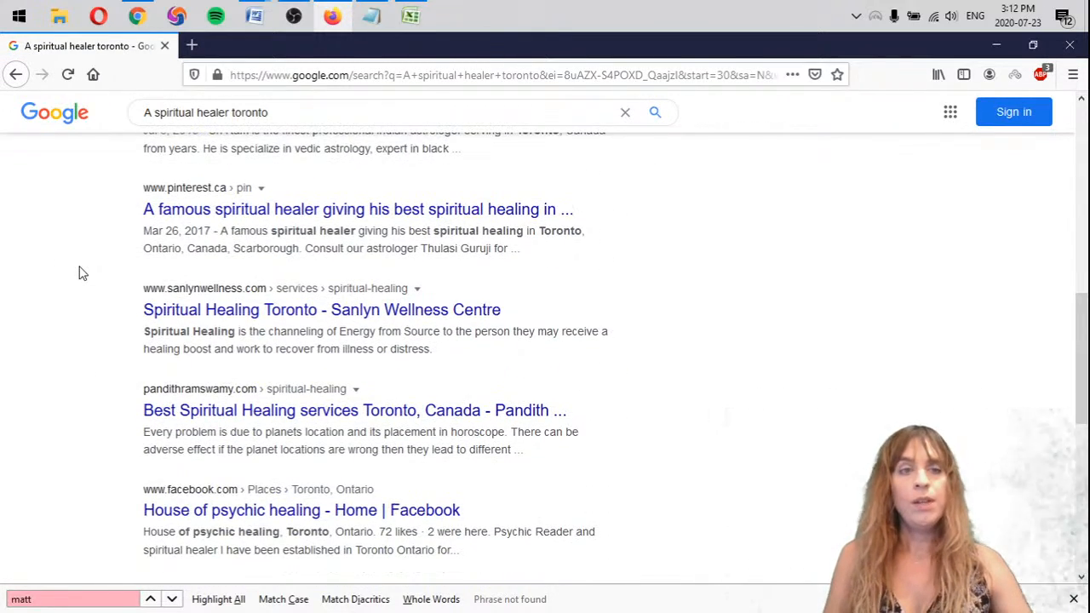
scroll(81, 273, "down", 6)
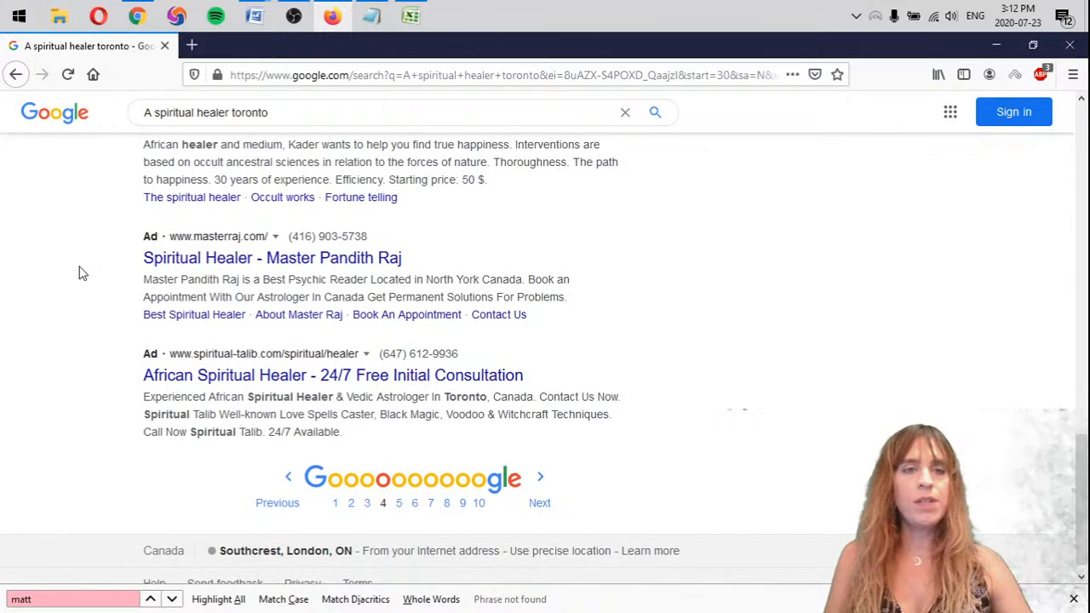
scroll(81, 273, "up", 4)
scroll(127, 268, "down", 3)
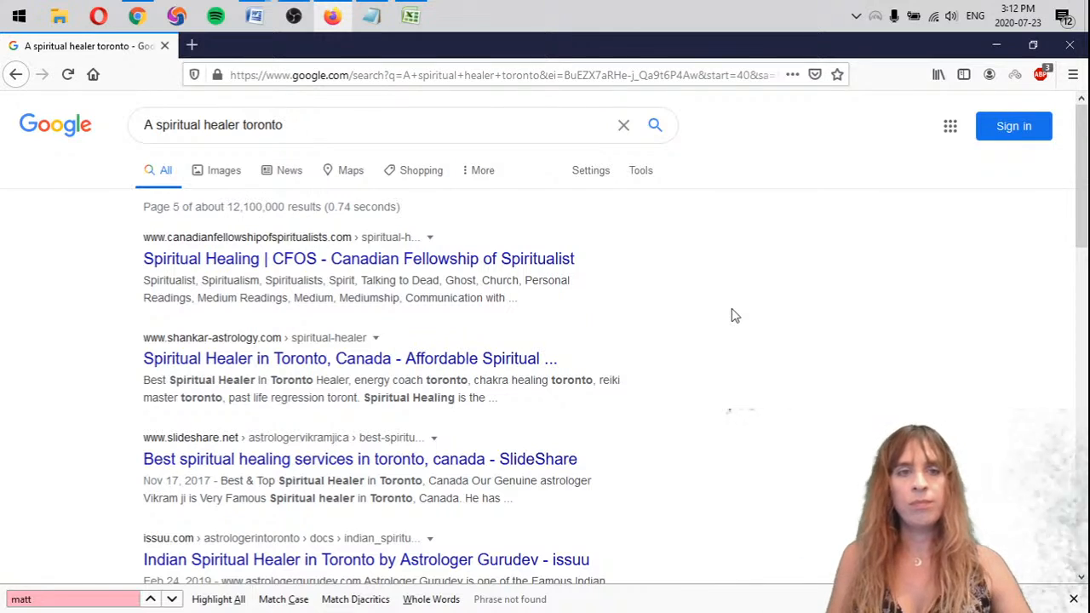
scroll(737, 315, "down", 2)
scroll(740, 313, "up", 1)
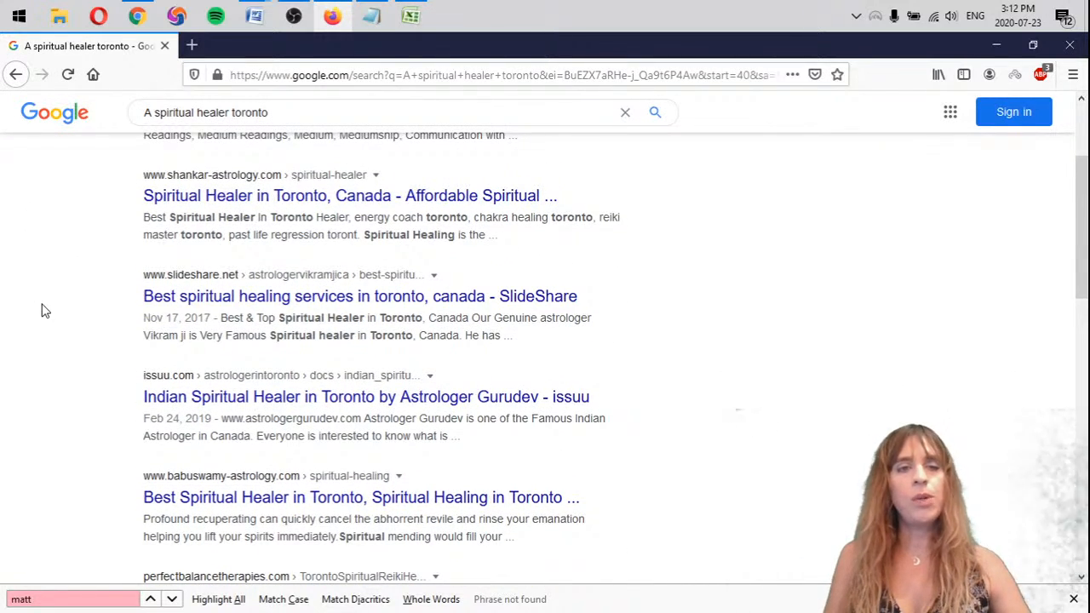
scroll(49, 330, "down", 4)
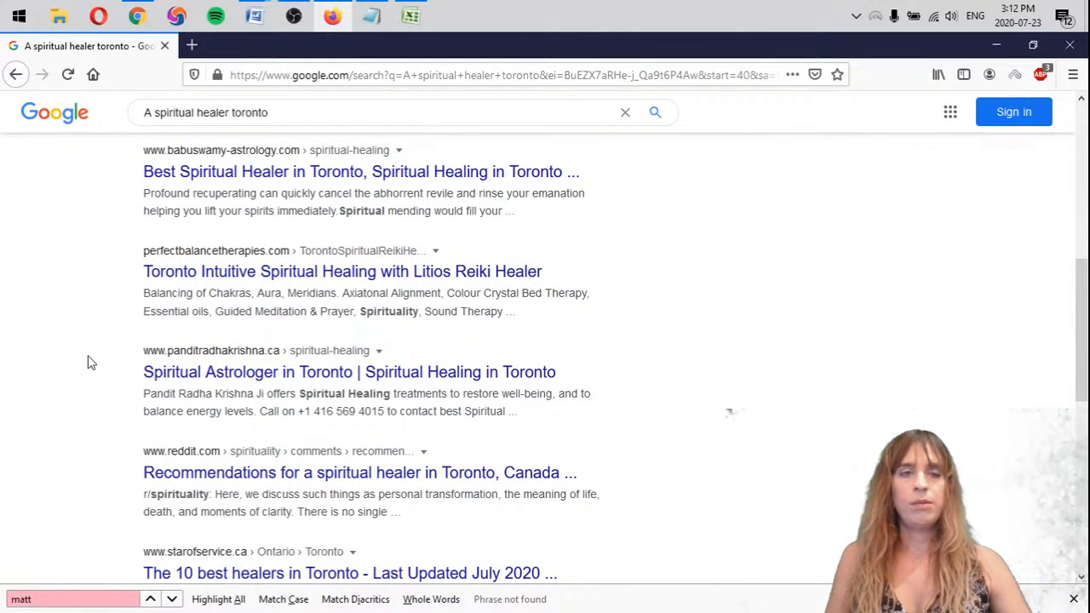
scroll(78, 369, "down", 4)
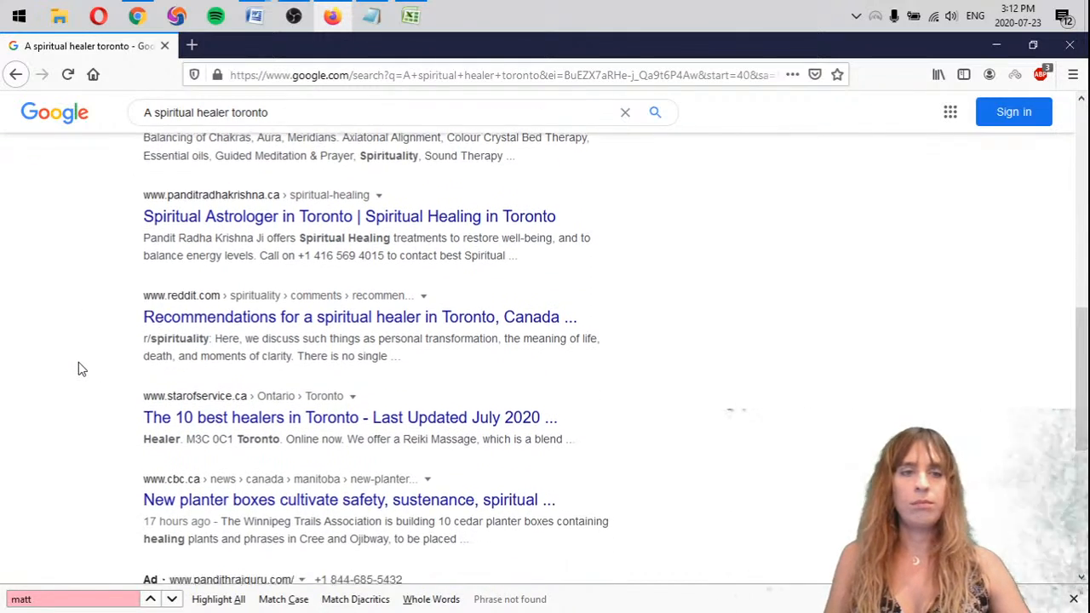
Copy "- mattarot.com >5" from the first A spiritual healer list to below the osal.ca entry in the second one
left_click(371, 15)
left_click_drag(895, 225, 730, 210)
key("ctrl+c")
left_click(778, 436)
key("ctrl+v")
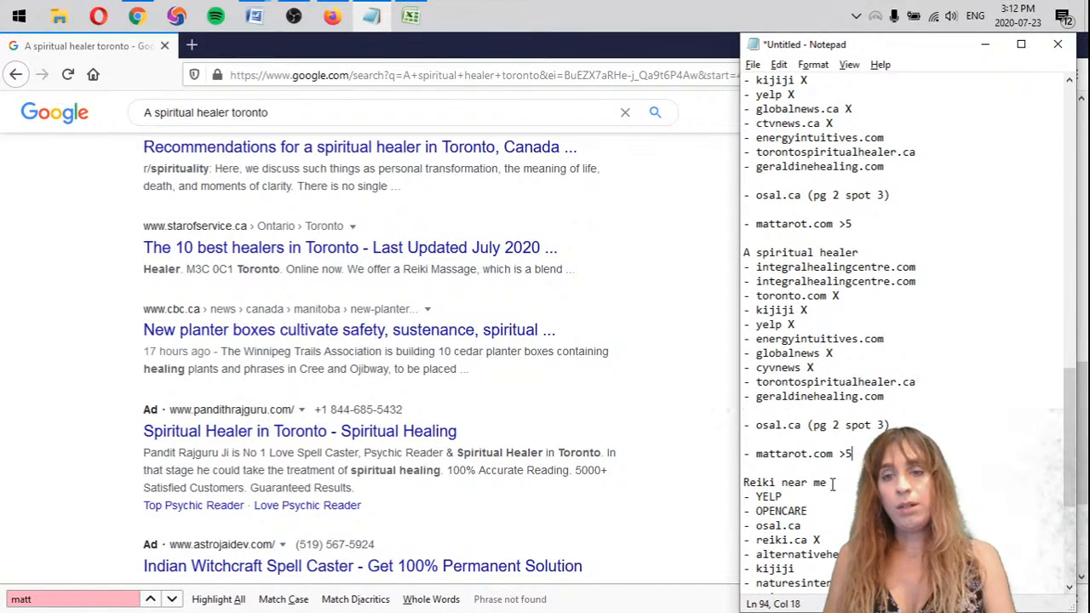
Search Google for "Reiki near me toronto" using the keyword from the notes and review the top organic results
left_click_drag(833, 483, 721, 471)
left_click(99, 486)
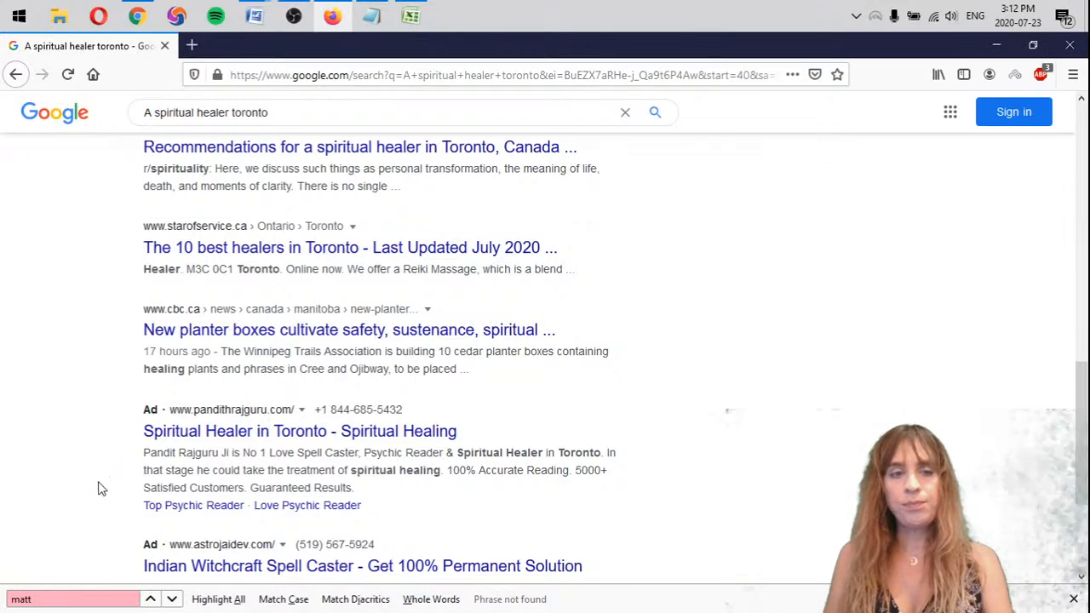
scroll(97, 482, "up", 10)
left_click_drag(242, 125, 143, 125)
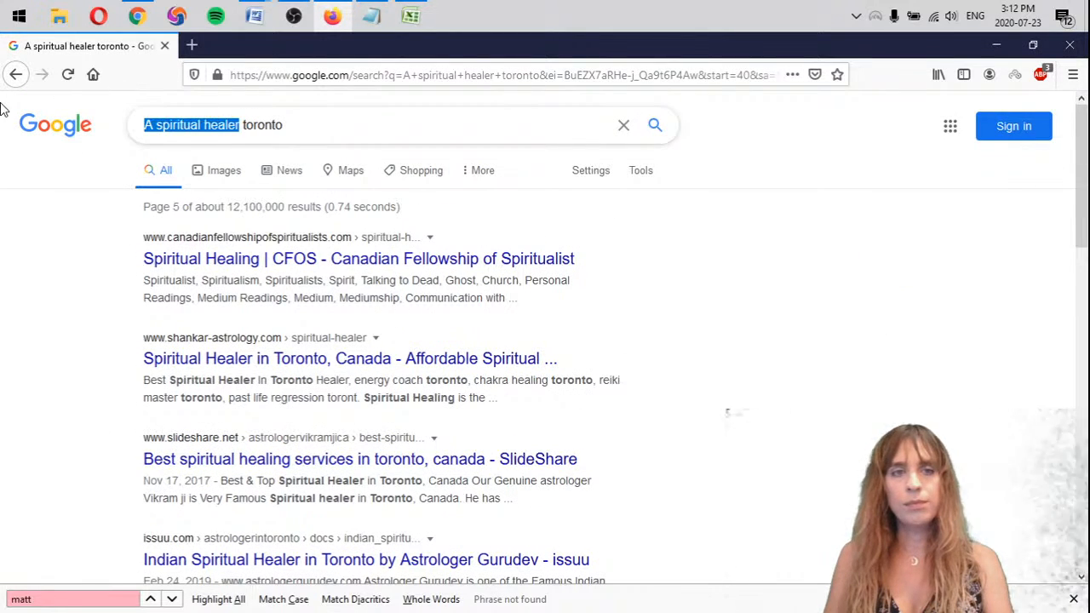
key("ctrl+v")
key("Return")
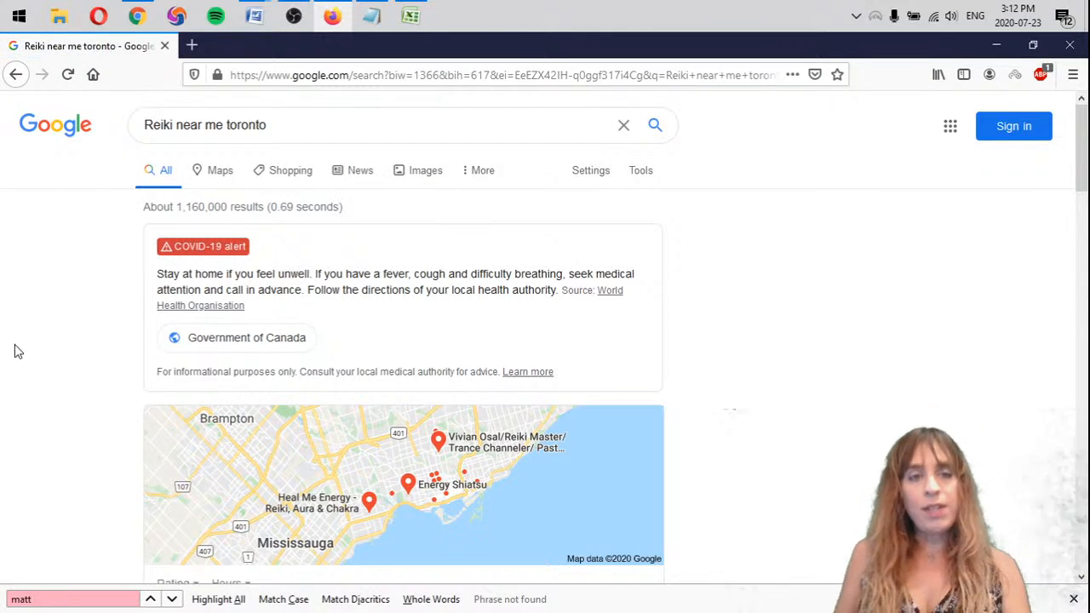
scroll(41, 296, "down", 8)
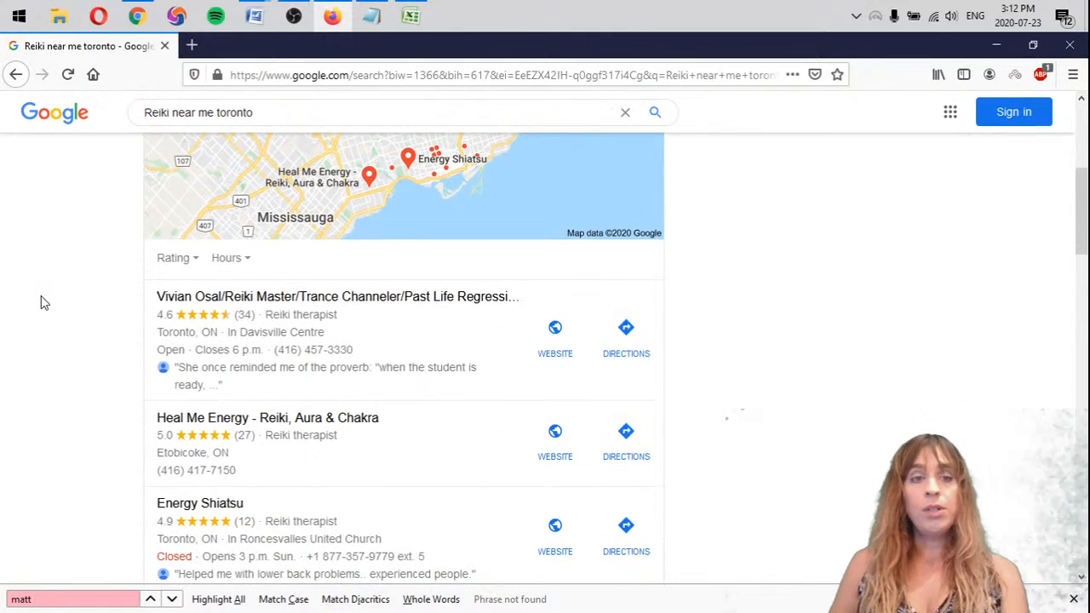
scroll(36, 317, "down", 2)
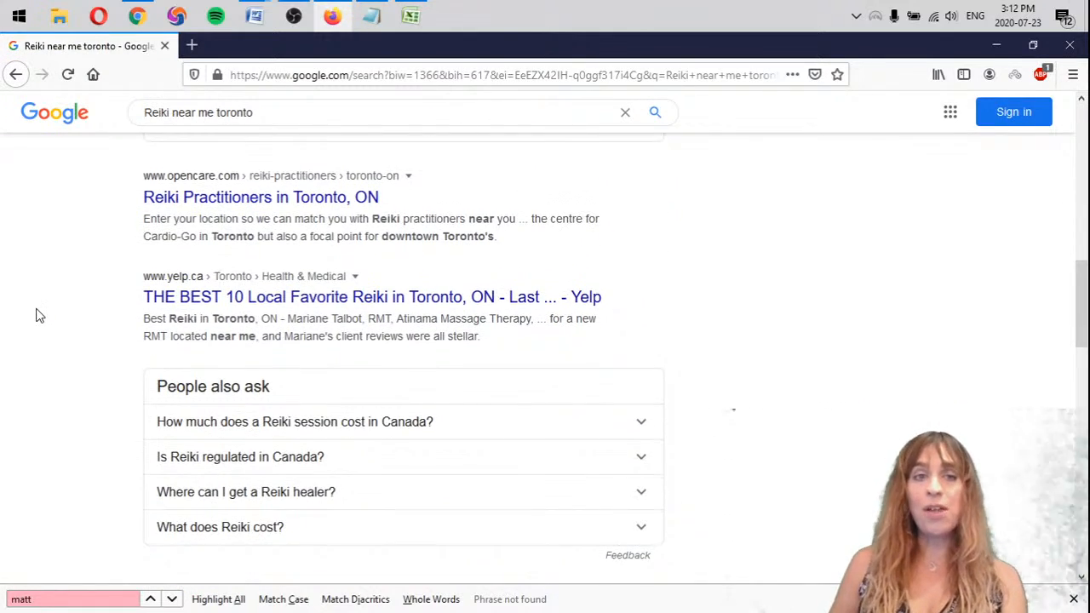
Add the heading "Reiki near me 2" to the notes between the Reiki near me list and the A reiki master list
key("alt+Tab")
scroll(865, 484, "down", 6)
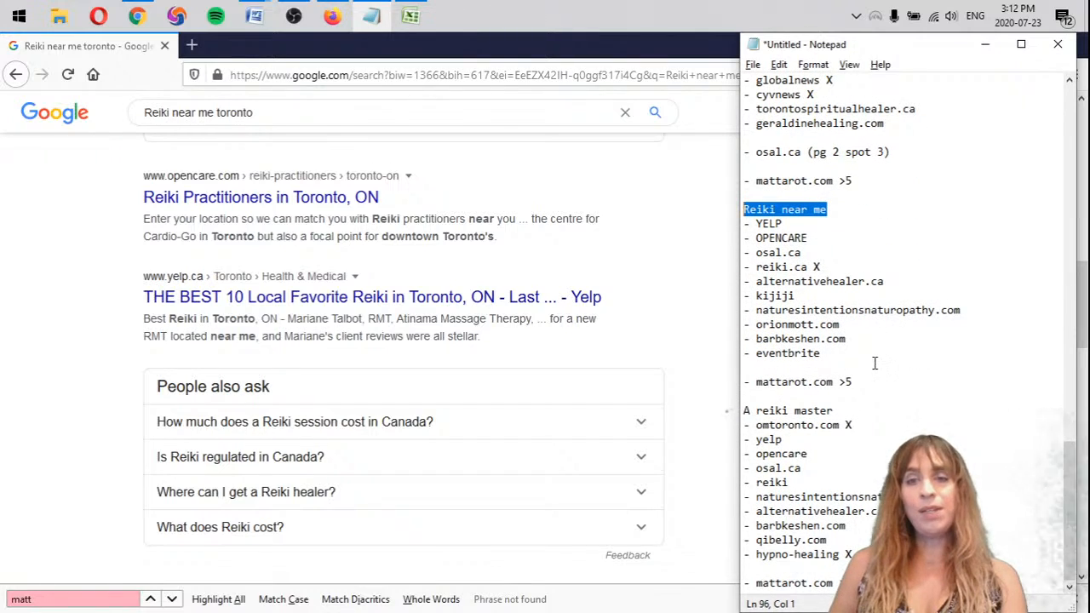
left_click(875, 365)
key("Return")
key("Return")
type("Reiki near me")
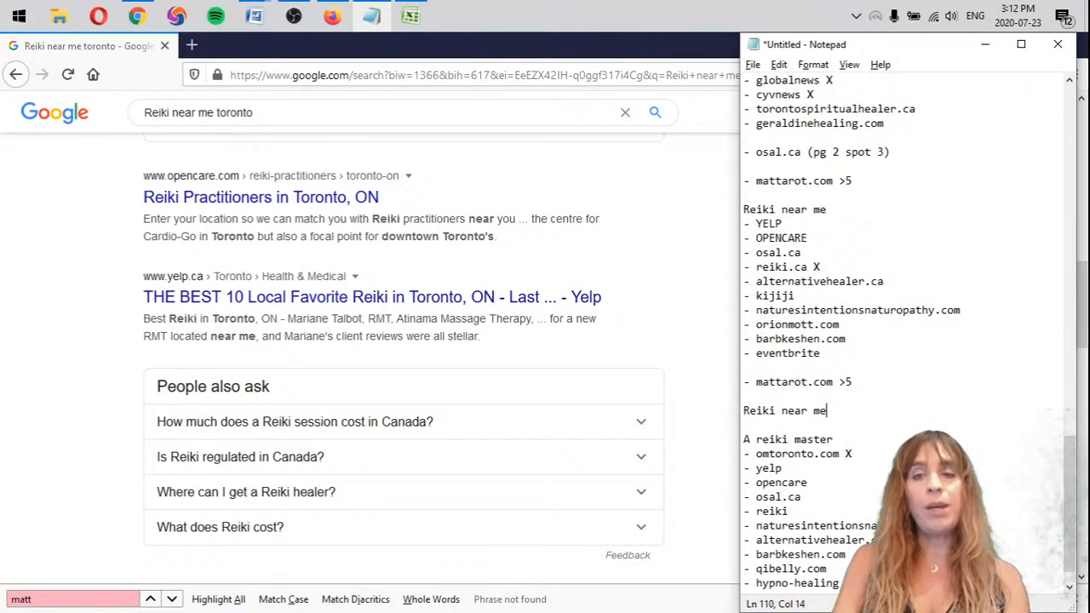
type(" 2")
key("Return")
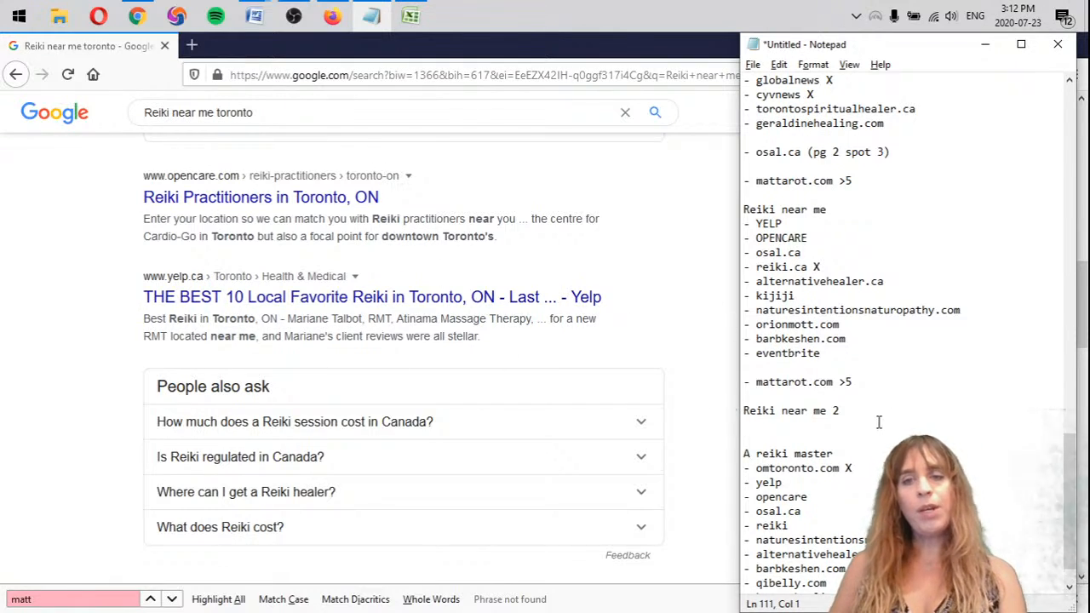
Copy "- OPENCARE" from the Reiki near me list to the first line under Reiki near me 2
left_click_drag(809, 239, 737, 237)
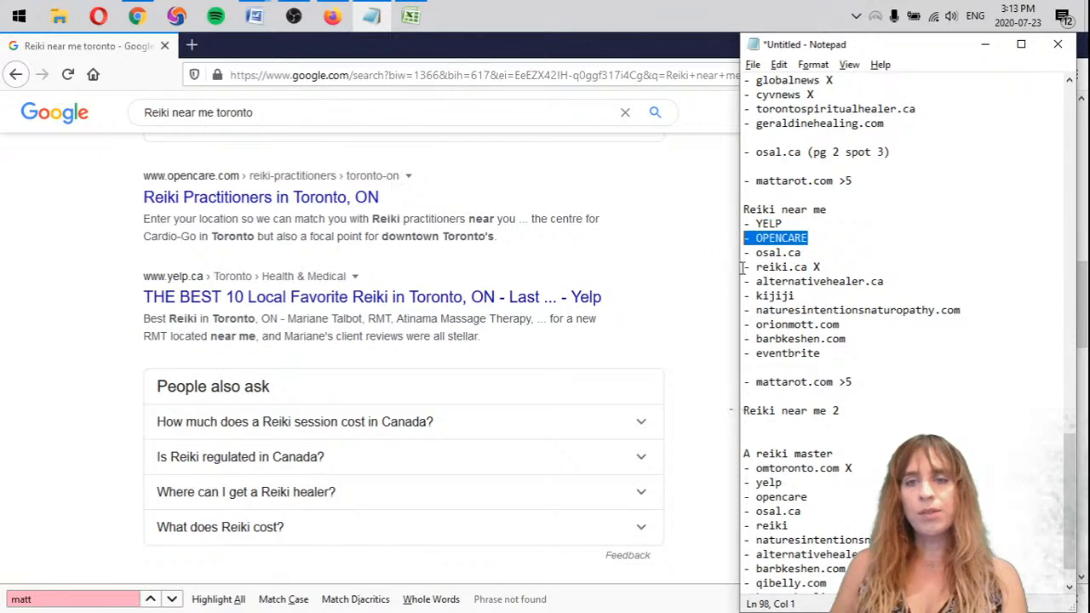
key("BackSpace")
key("ctrl+z")
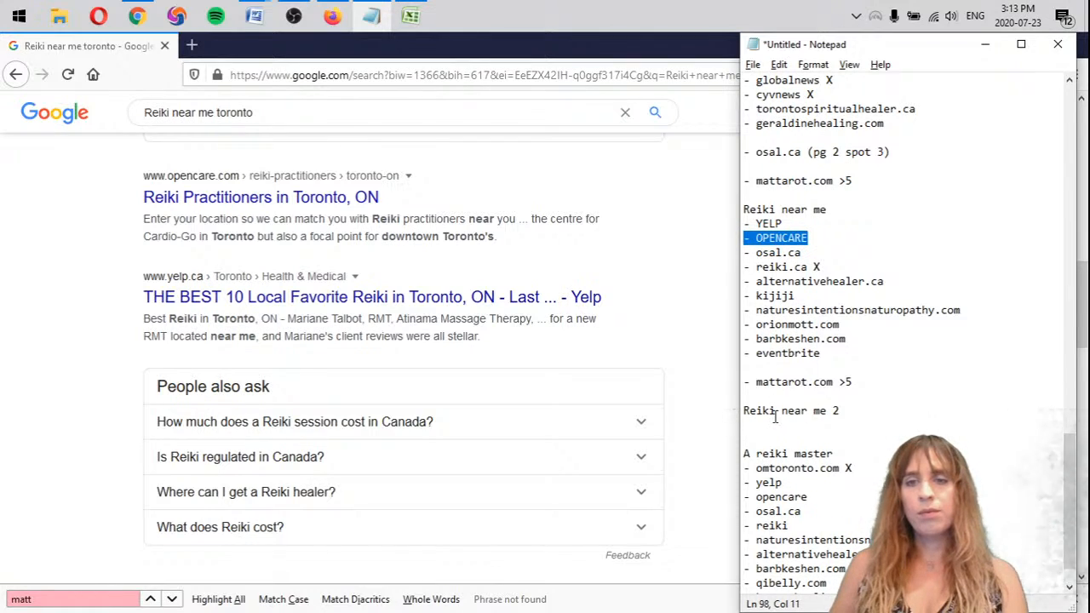
key("ctrl+c")
left_click(775, 417)
key("ctrl+v")
Copy "- YELP" from the Reiki near me list to below OPENCARE in the second list, adding blank lines after it
left_click_drag(781, 224, 715, 218)
key("ctrl+c")
left_click(792, 439)
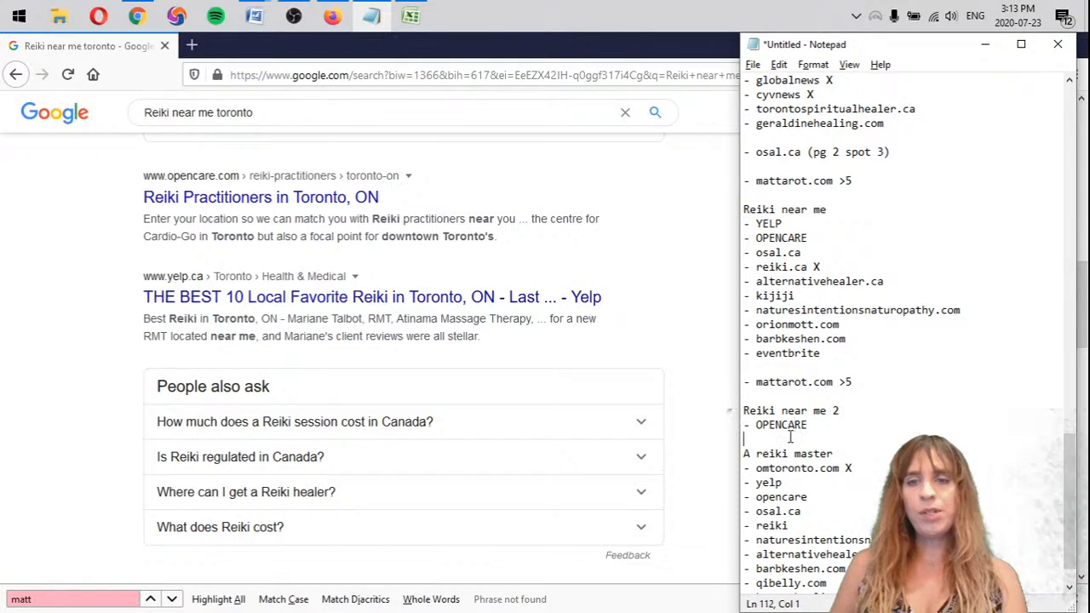
key("ctrl+v")
key("Return")
key("Return")
key("Return")
key("Return")
key("Return")
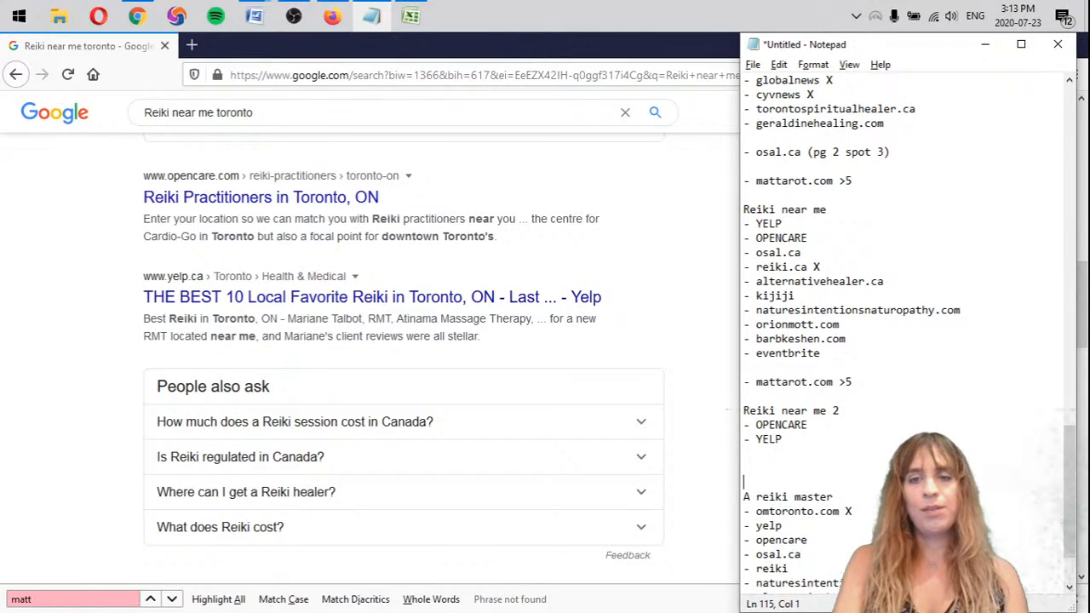
Compare the remaining first-page results with the notes and copy the osal.ca through eventbrite entries below YELP under Reiki near me 2
scroll(195, 273, "down", 5)
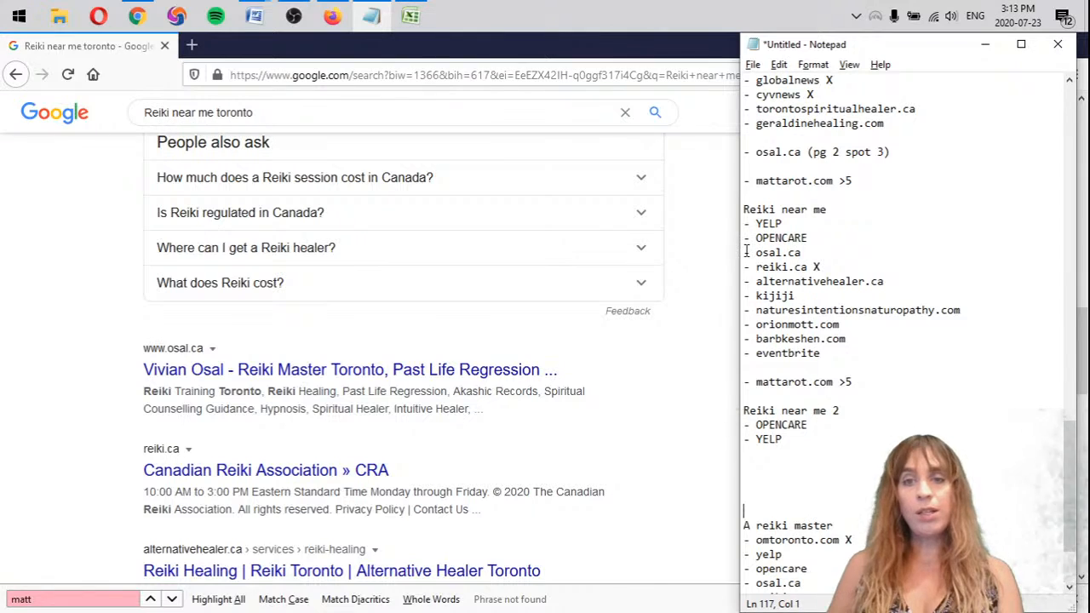
left_click_drag(746, 252, 895, 278)
scroll(141, 431, "down", 5)
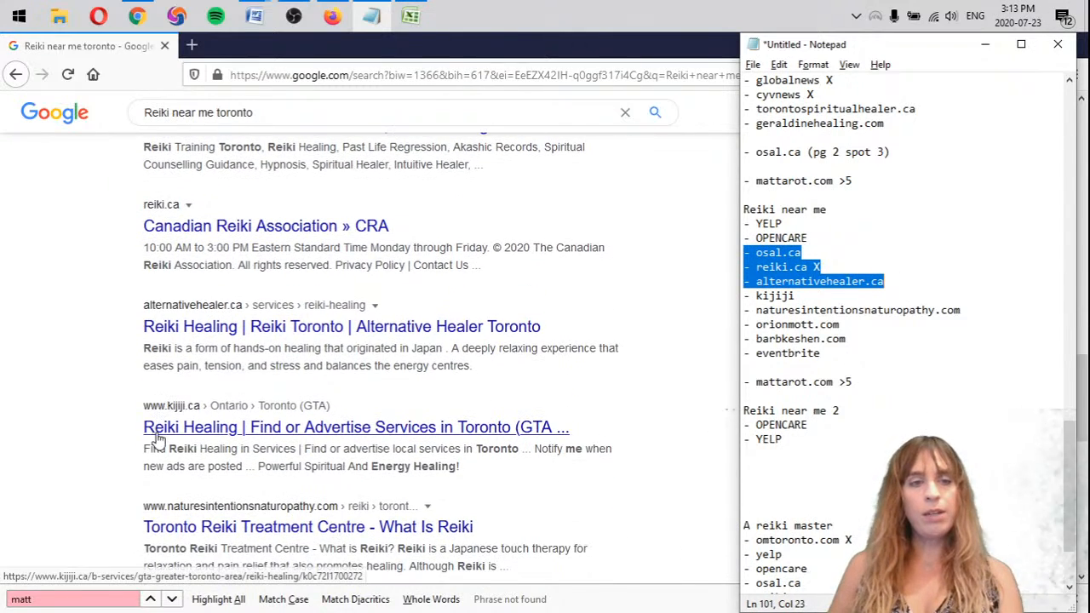
scroll(156, 438, "down", 3)
left_click(829, 295, "shift")
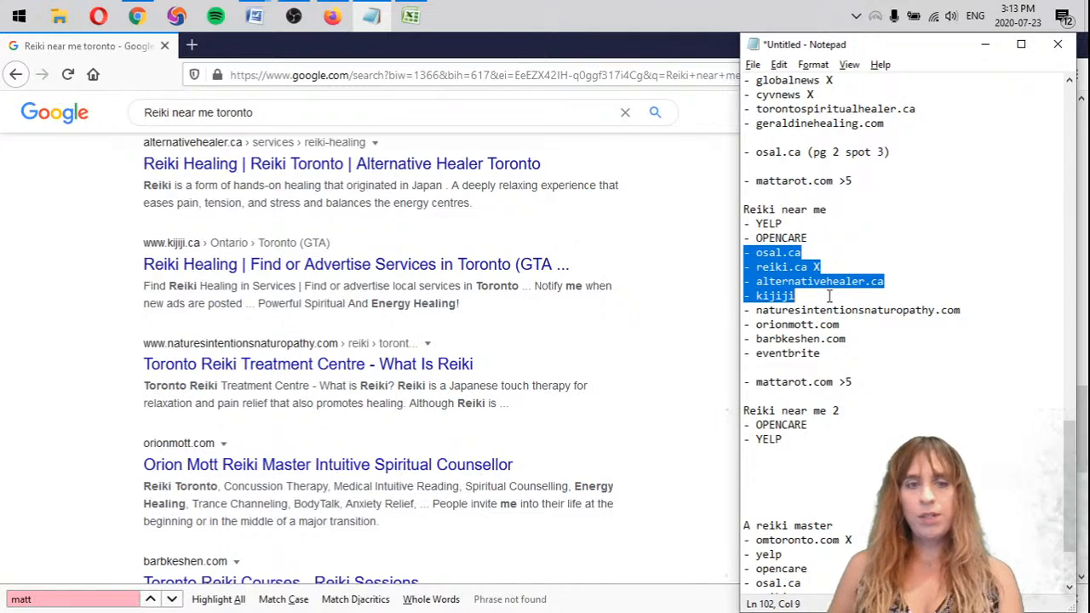
left_click(974, 312, "shift")
left_click(902, 324, "shift")
scroll(255, 360, "down", 5)
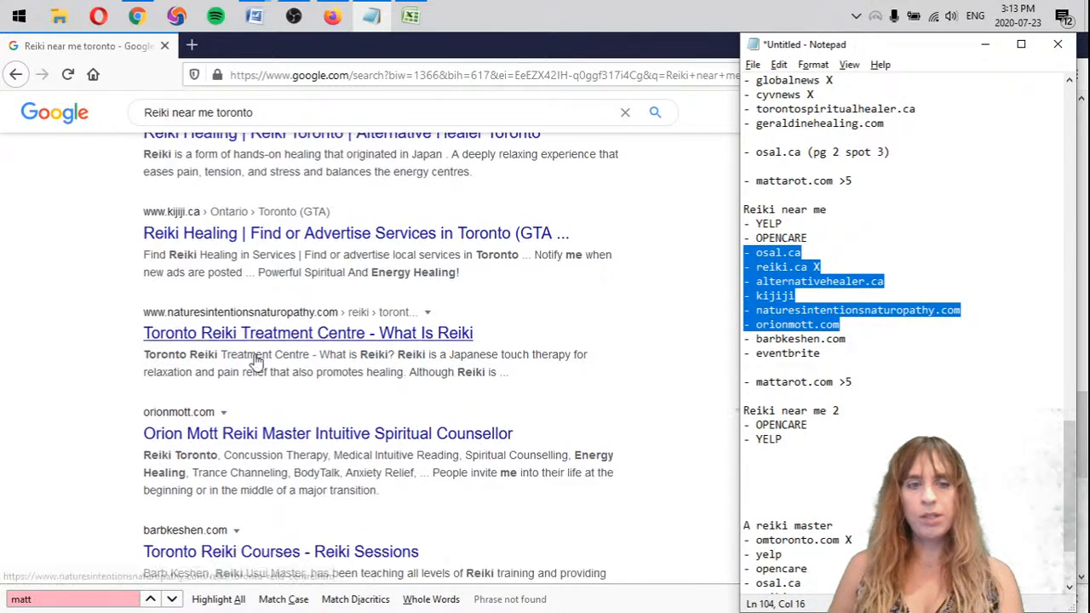
left_click_drag(865, 348, 856, 353)
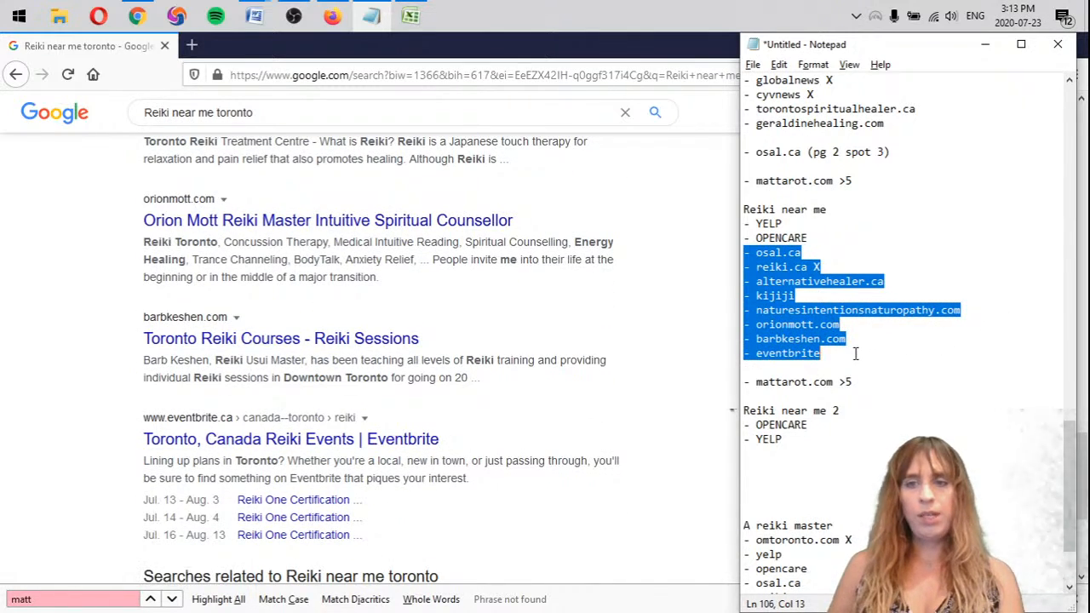
key("ctrl+c")
left_click(764, 453)
key("ctrl+v")
Examine pages 2 and 3 of the Reiki near me toronto results for mattarot.com, finding on "matt"
scroll(552, 501, "down", 3)
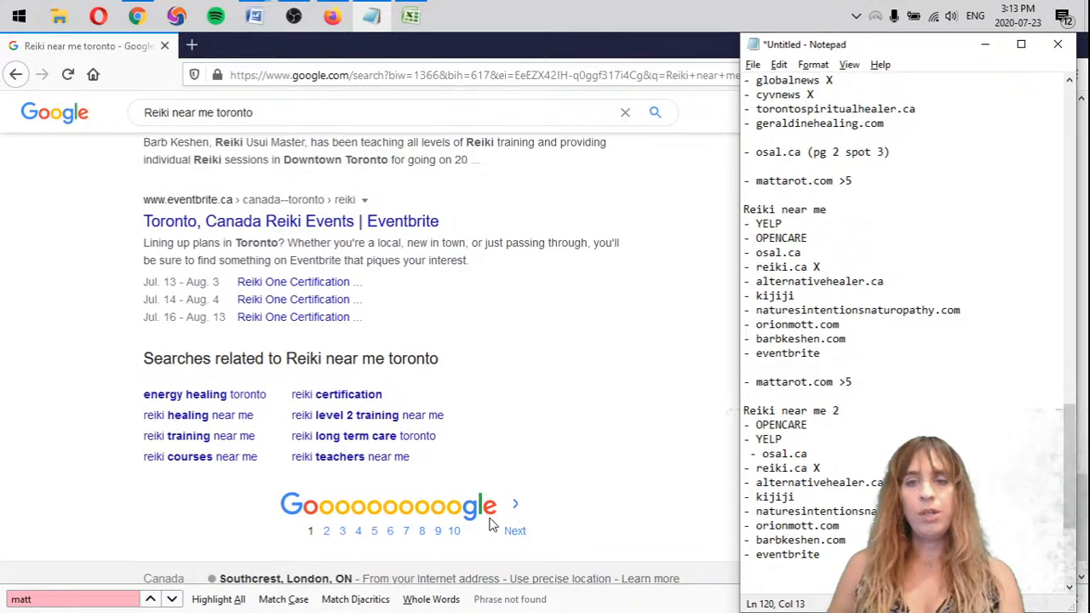
left_click(528, 463)
left_click(518, 465)
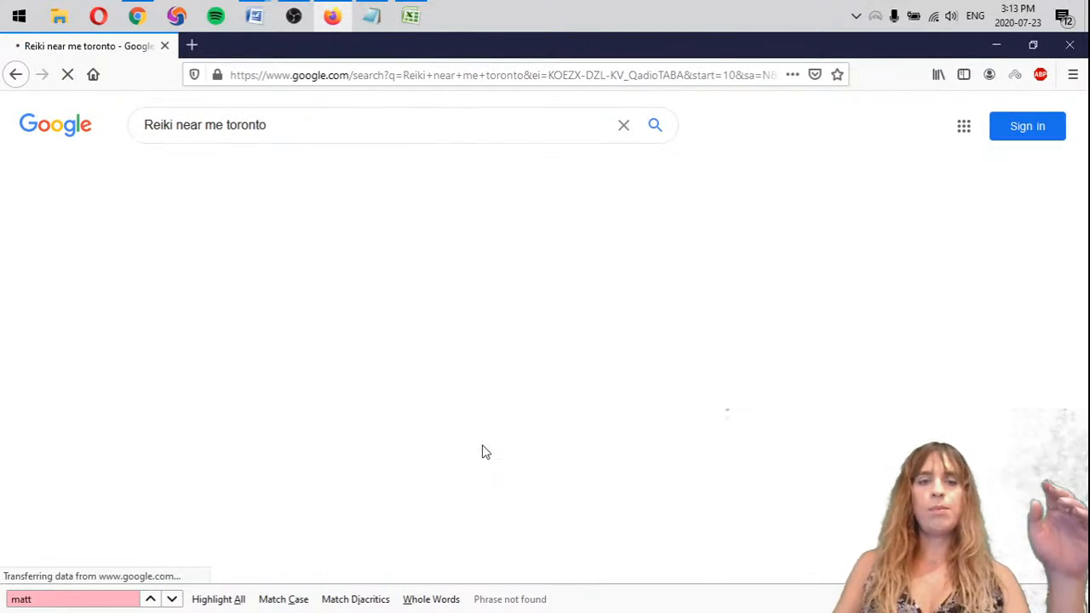
scroll(730, 433, "down", 5)
key("ctrl+f")
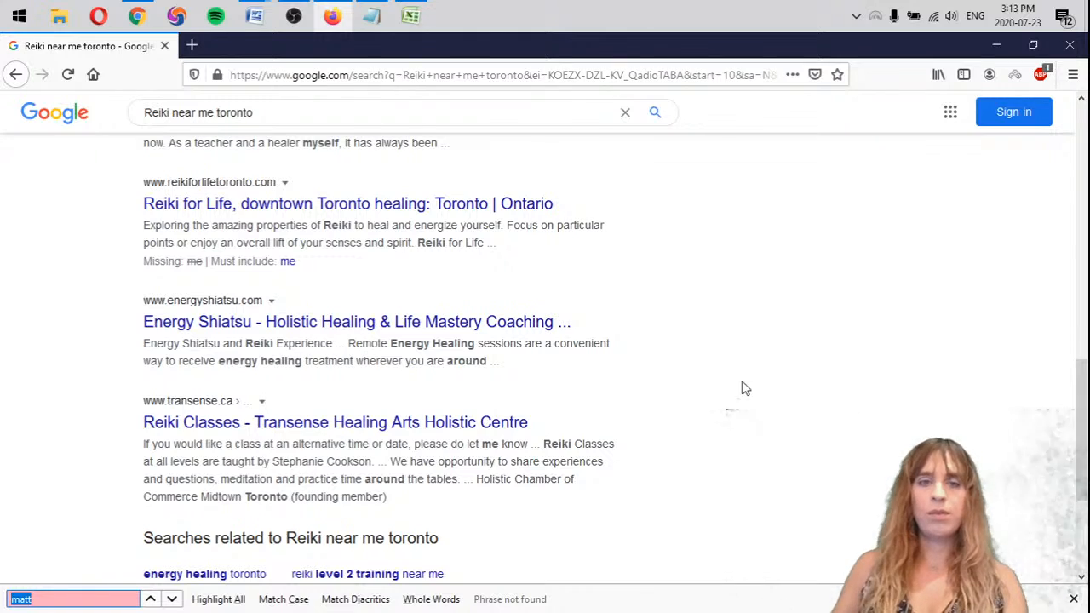
scroll(730, 319, "up", 10)
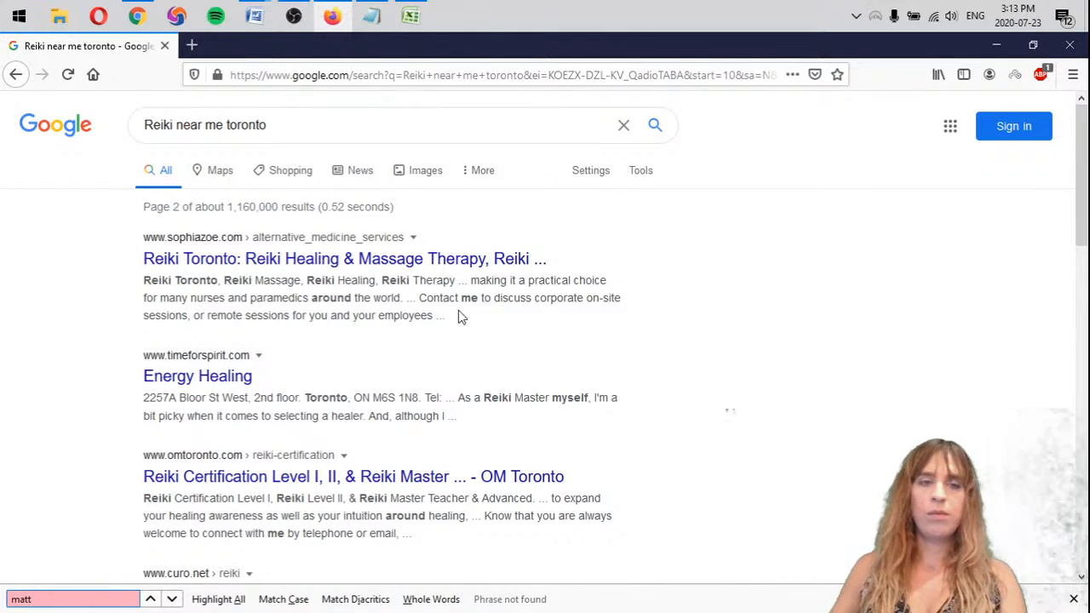
scroll(459, 317, "down", 10)
left_click(544, 482)
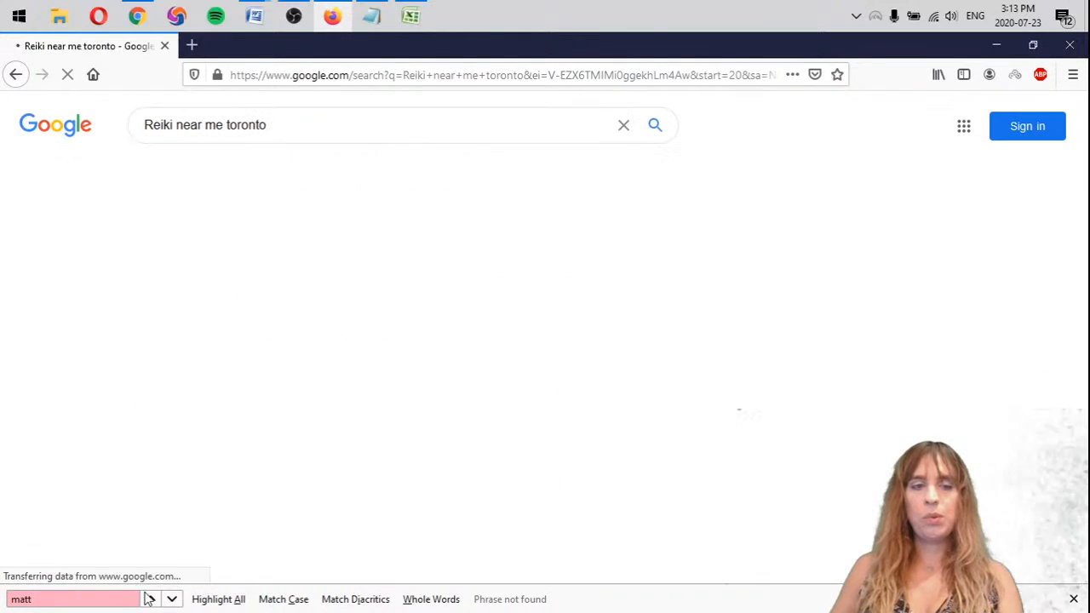
left_click(117, 596)
key("BackSpace")
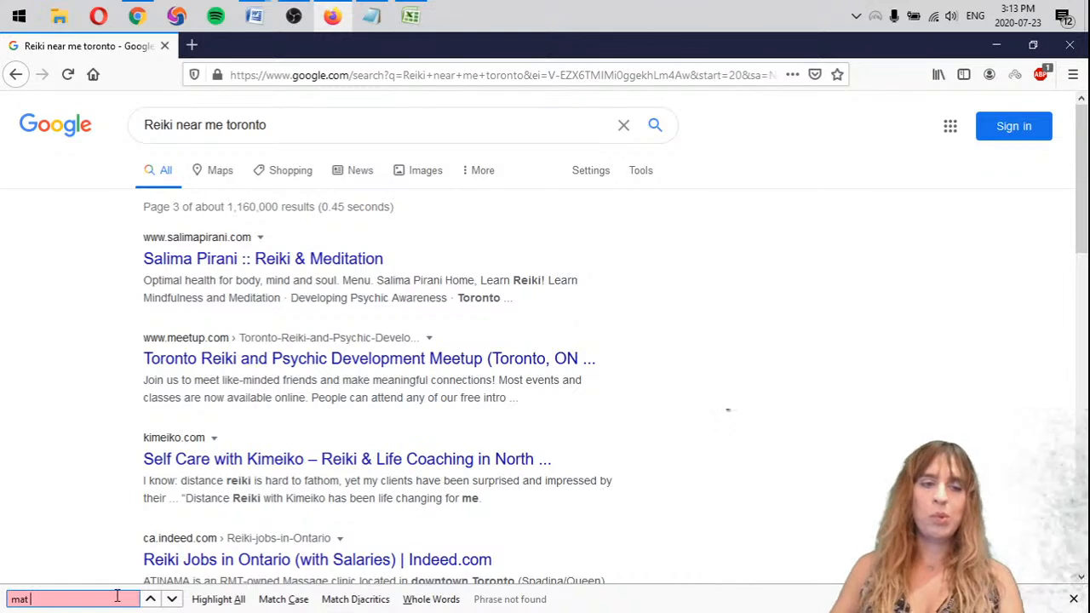
scroll(997, 418, "down", 10)
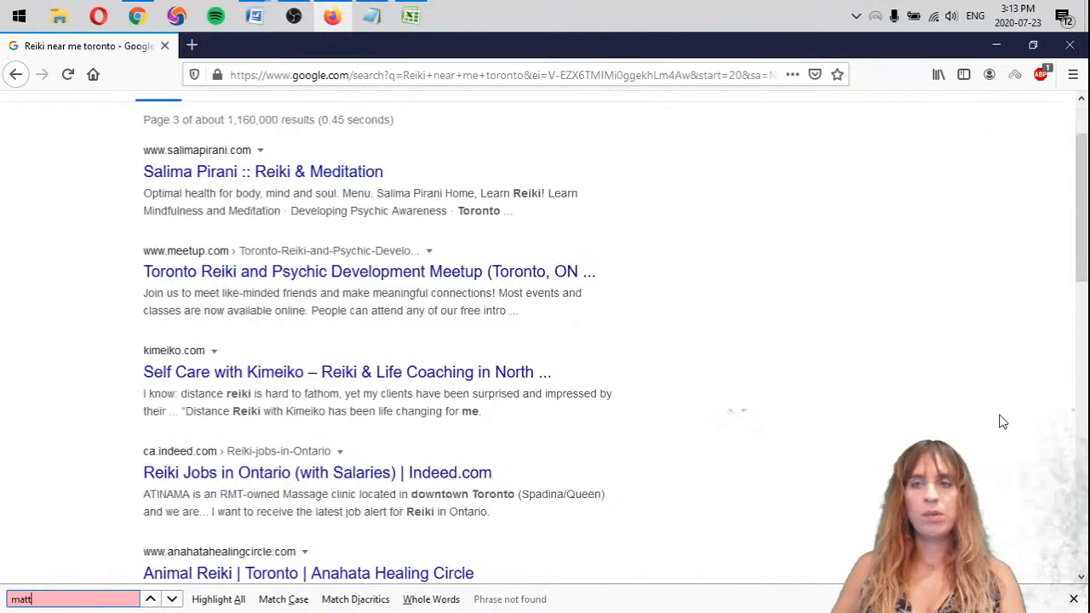
Examine pages 4 and 5 of the Reiki near me toronto results for mattarot.com
left_click(524, 479)
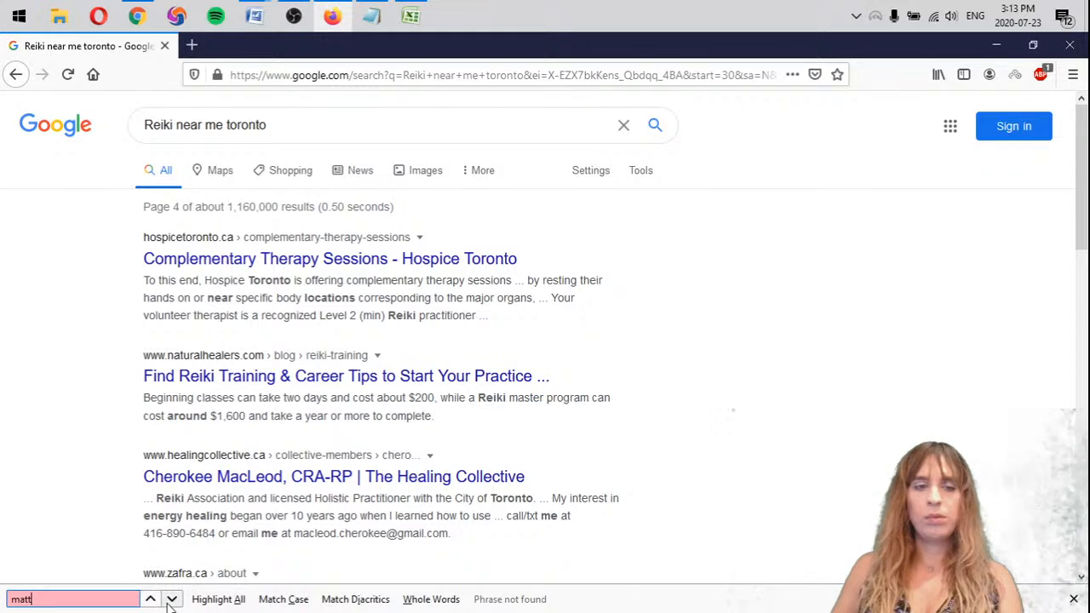
scroll(221, 503, "down", 5)
scroll(228, 513, "down", 3)
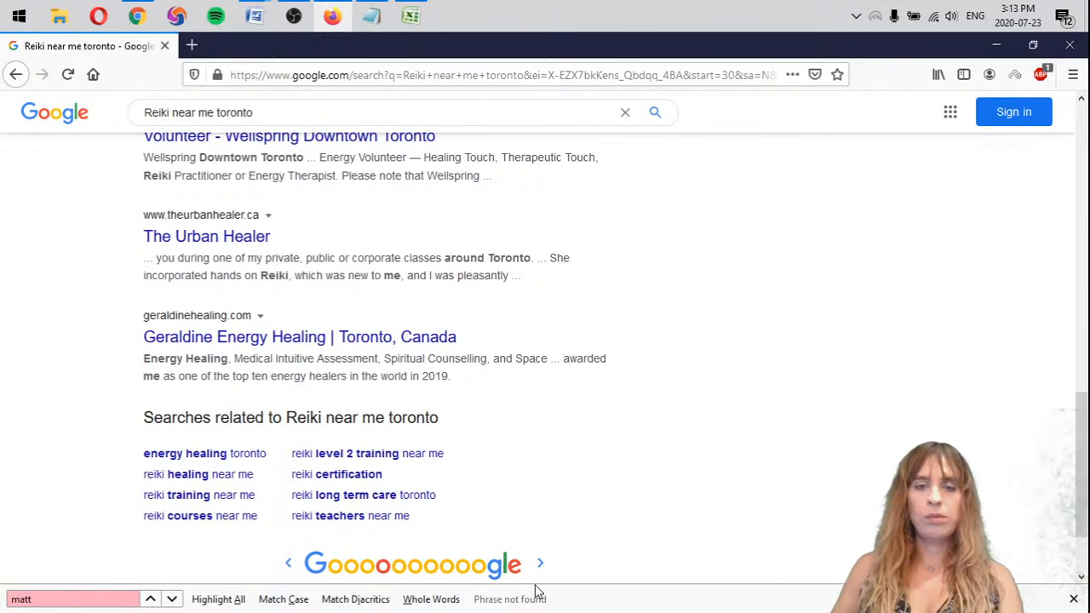
left_click(536, 577)
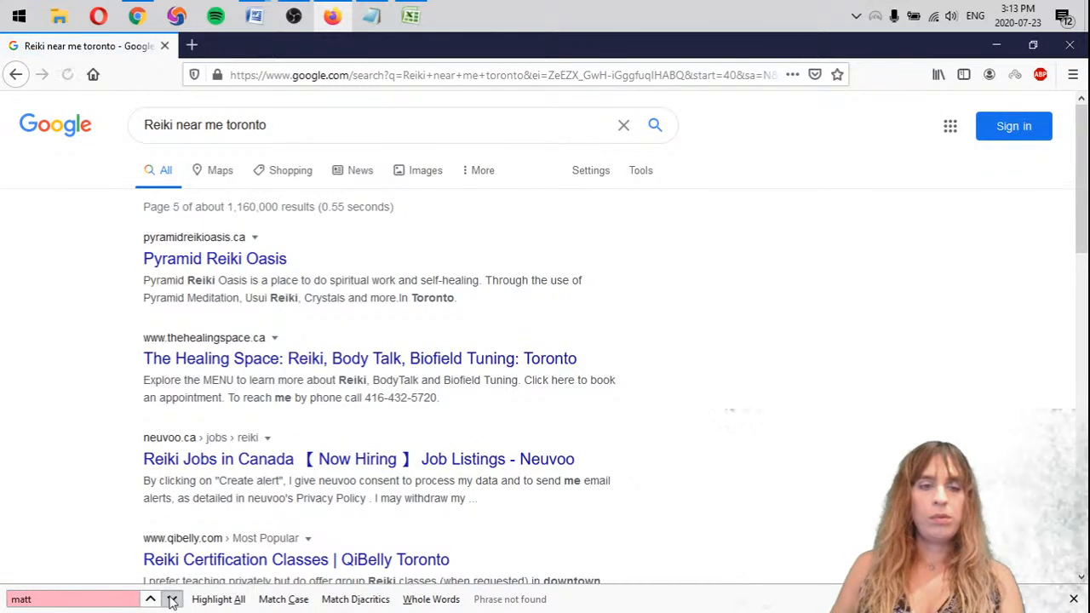
scroll(600, 435, "down", 15)
scroll(604, 506, "up", 15)
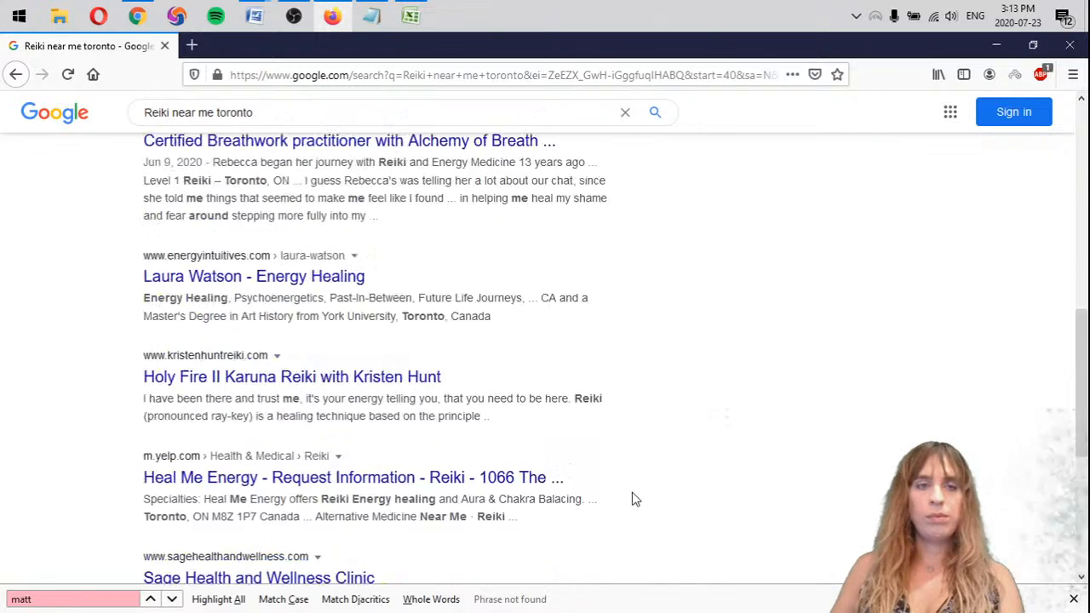
Copy "- mattarot.com >5" from the first Reiki near me list to below eventbrite in the second one
left_click(371, 15)
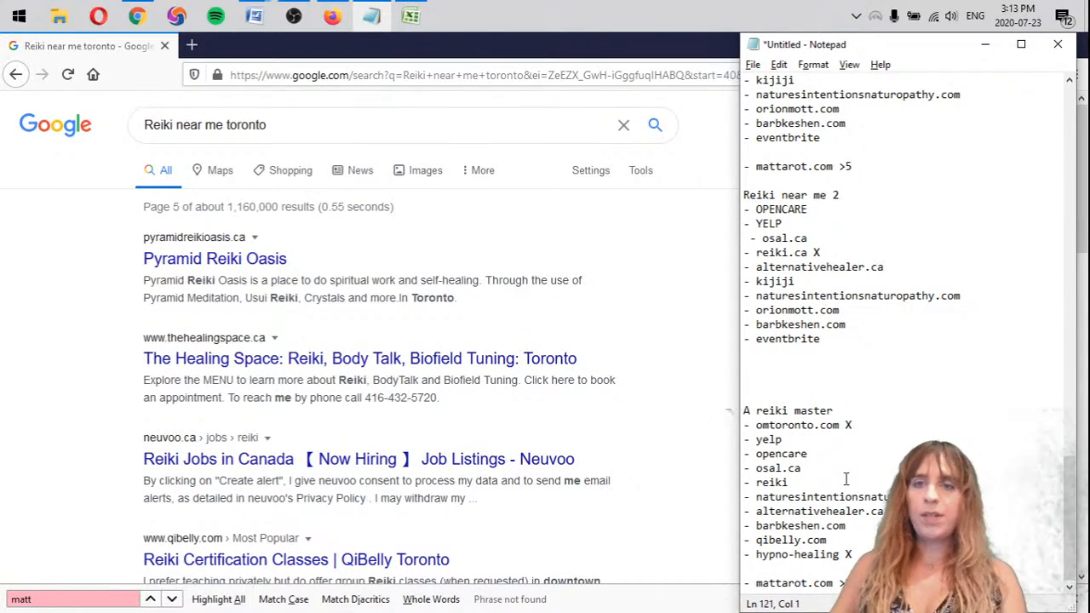
left_click_drag(865, 167, 741, 157)
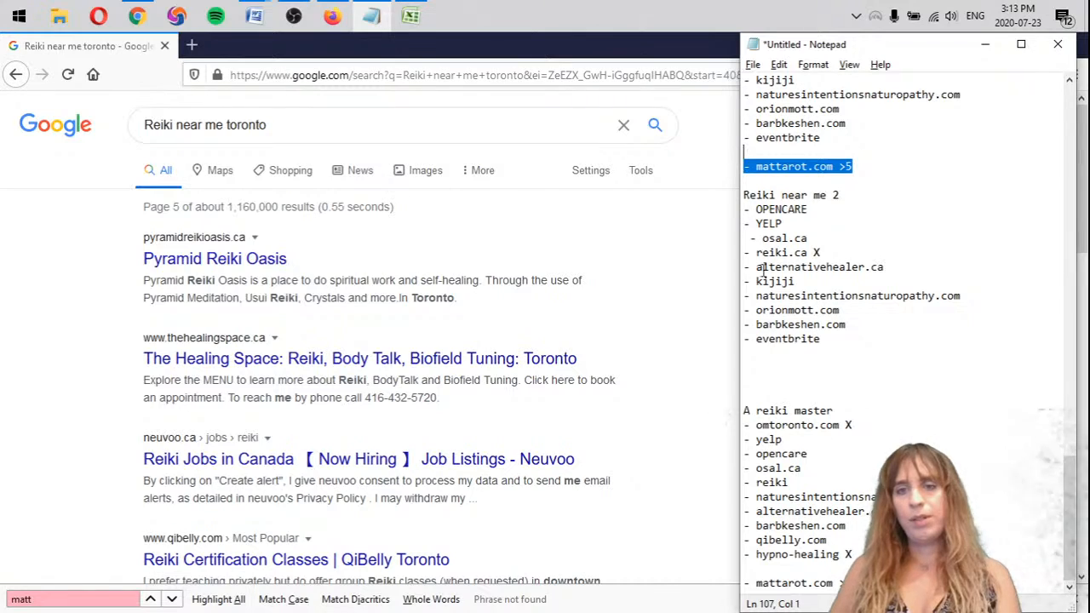
key("ctrl+c")
left_click(807, 353)
key("ctrl+v")
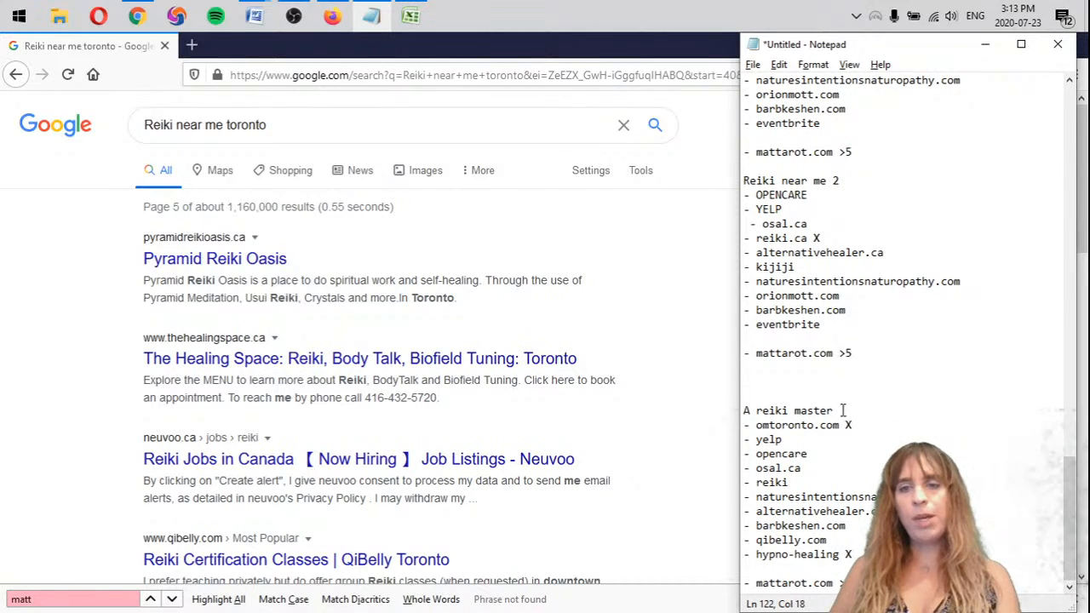
Search Google for "A reiki master toronto" using the keyword from the notes and review the top organic results
left_click_drag(843, 410, 695, 407)
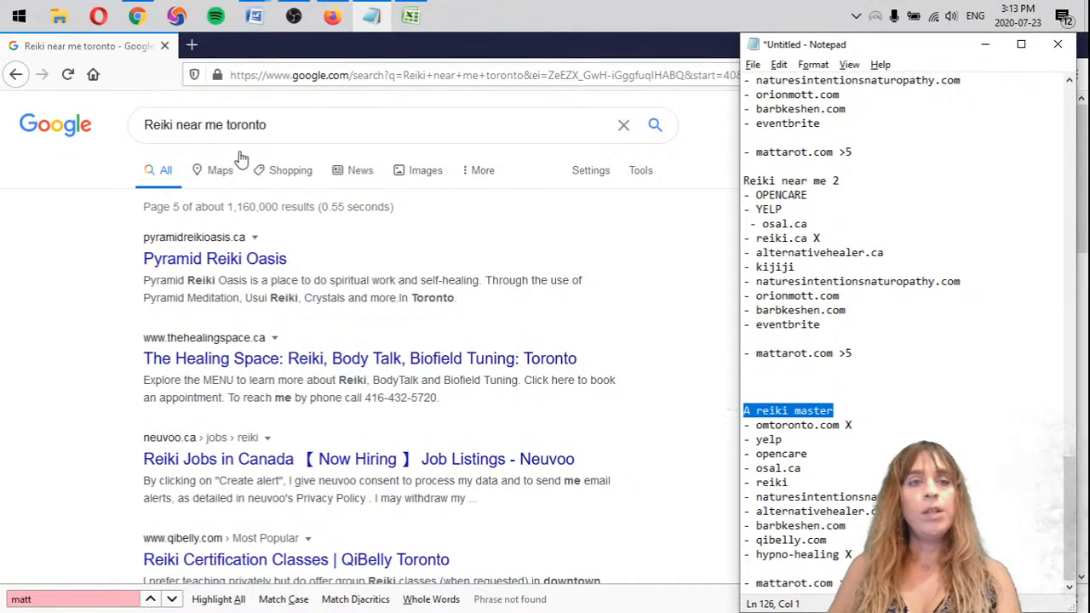
left_click_drag(220, 124, 8, 134)
key("ctrl+v")
key("Return")
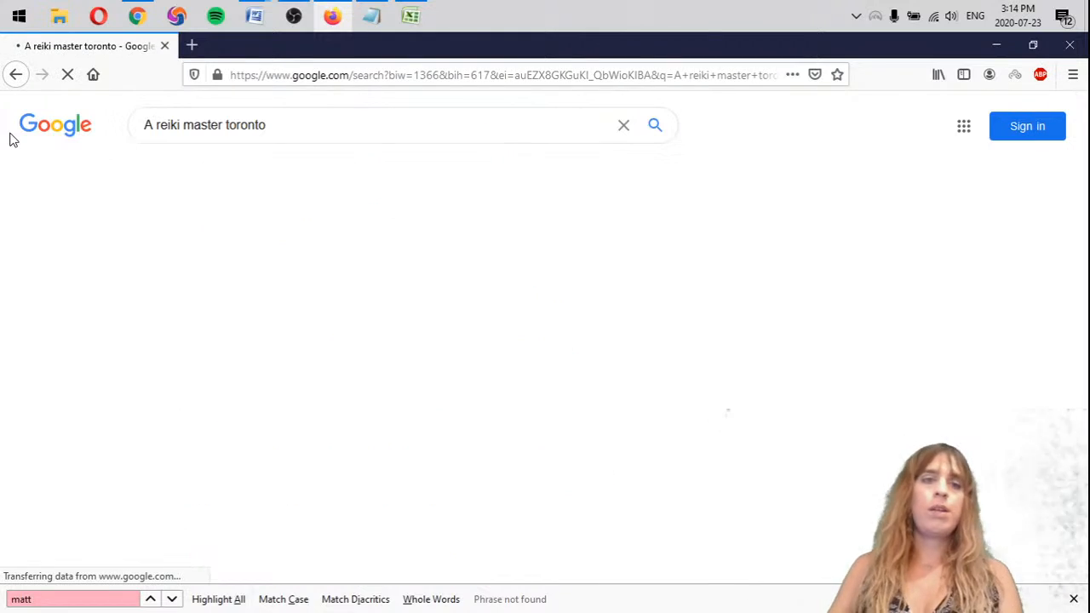
scroll(73, 364, "down", 5)
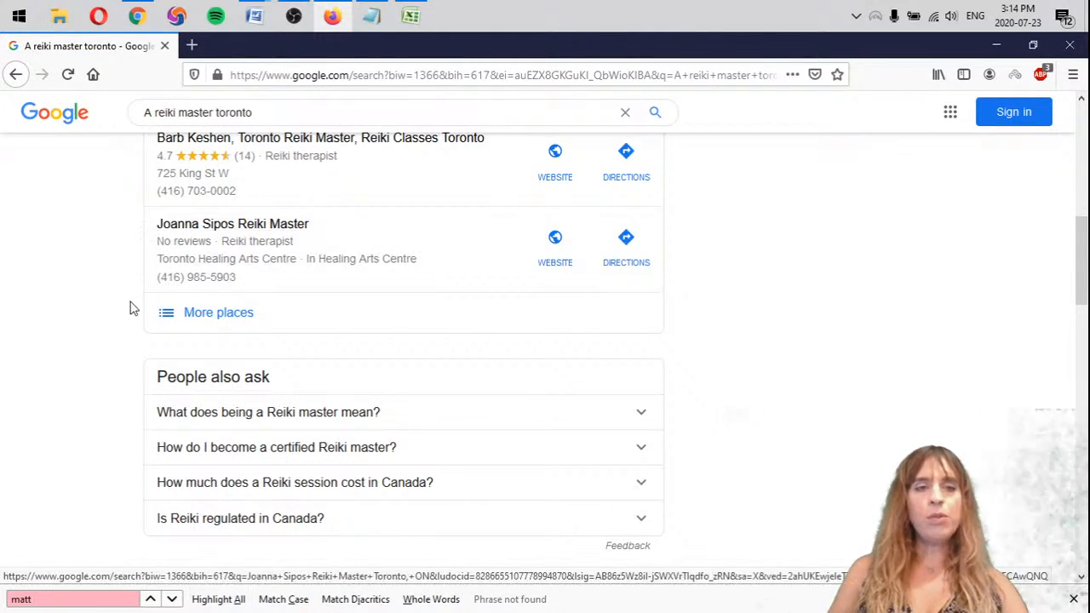
scroll(97, 312, "down", 3)
scroll(97, 316, "down", 1)
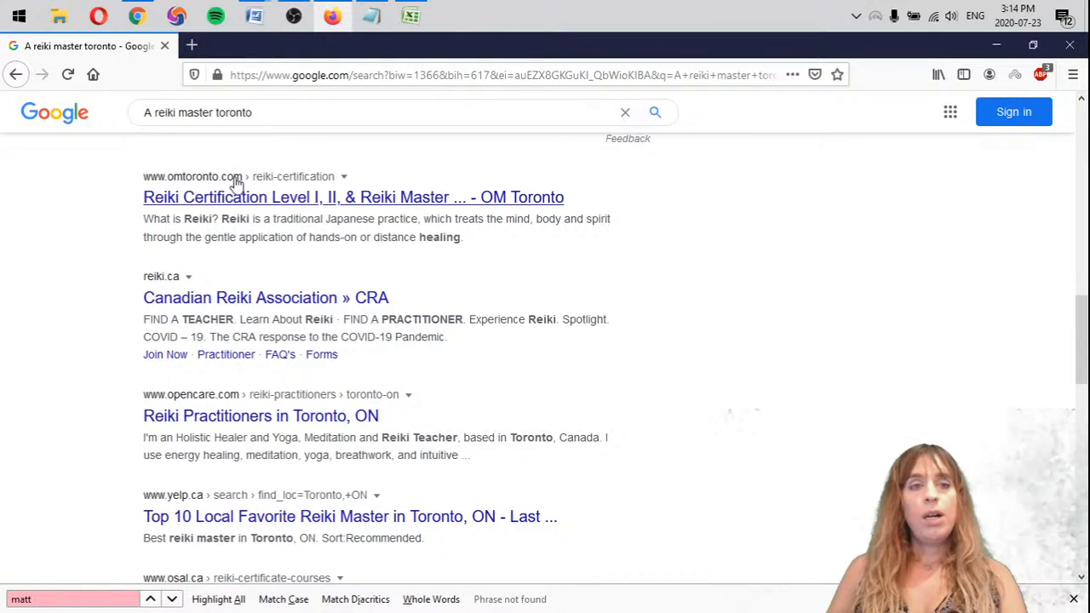
Start an "A reiki master 2" list at the end of the notes with "- omtoronto.com X" as its first entry
key("alt+Tab")
left_click(760, 453)
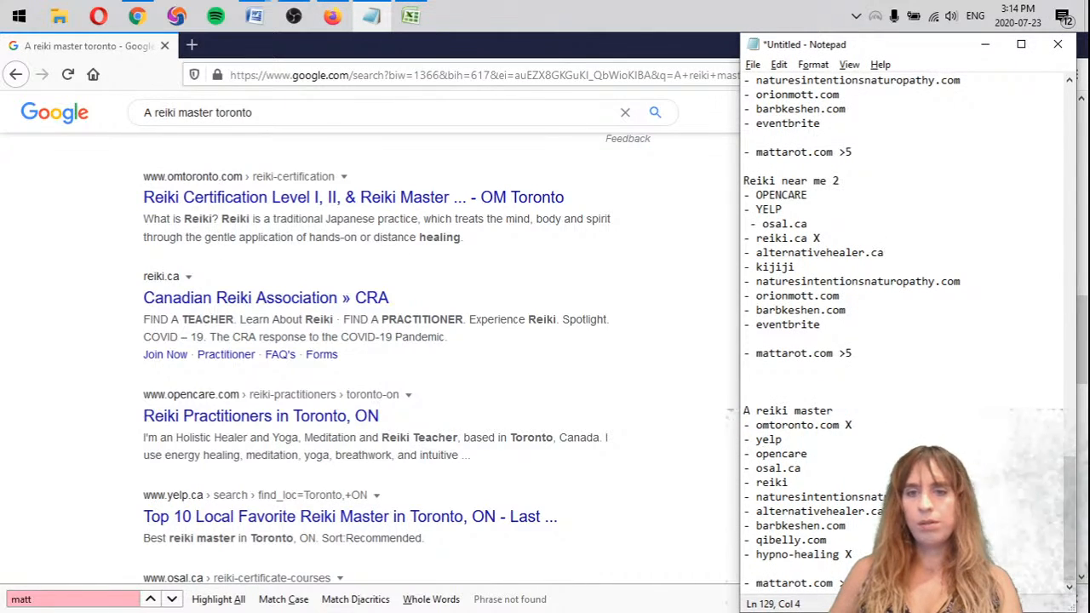
left_click_drag(833, 411, 744, 412)
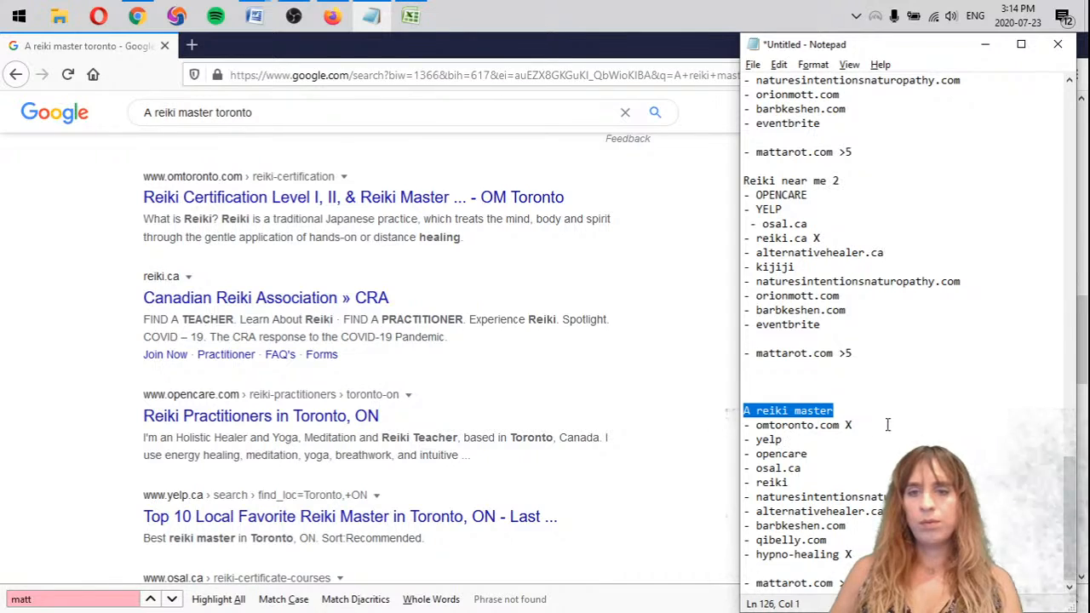
left_click(846, 425)
left_click_drag(742, 411, 753, 442)
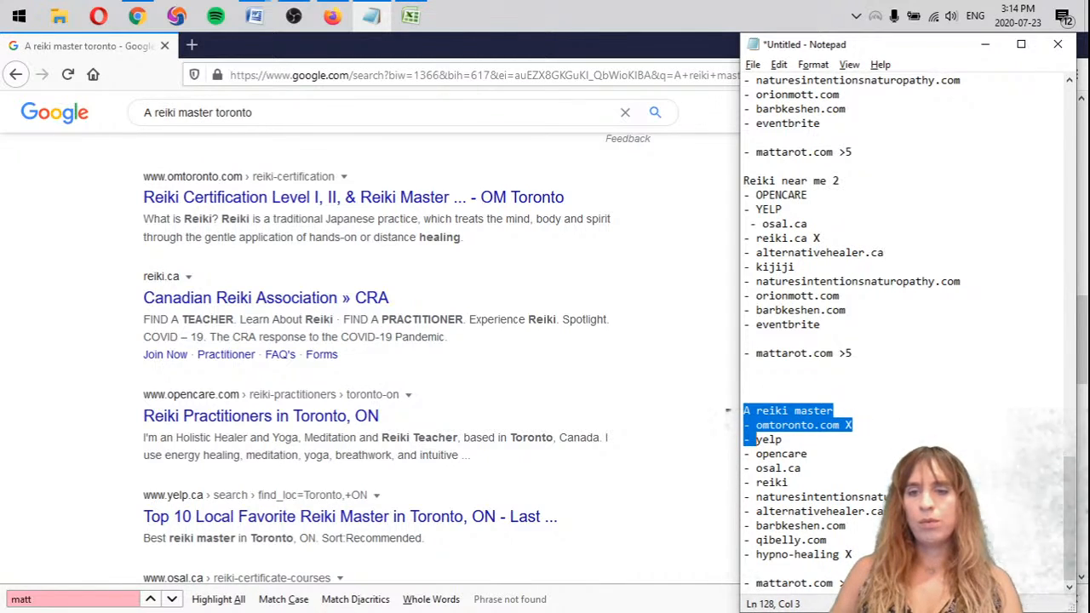
key("ctrl+End")
key("Return")
key("Return")
key("ctrl+v")
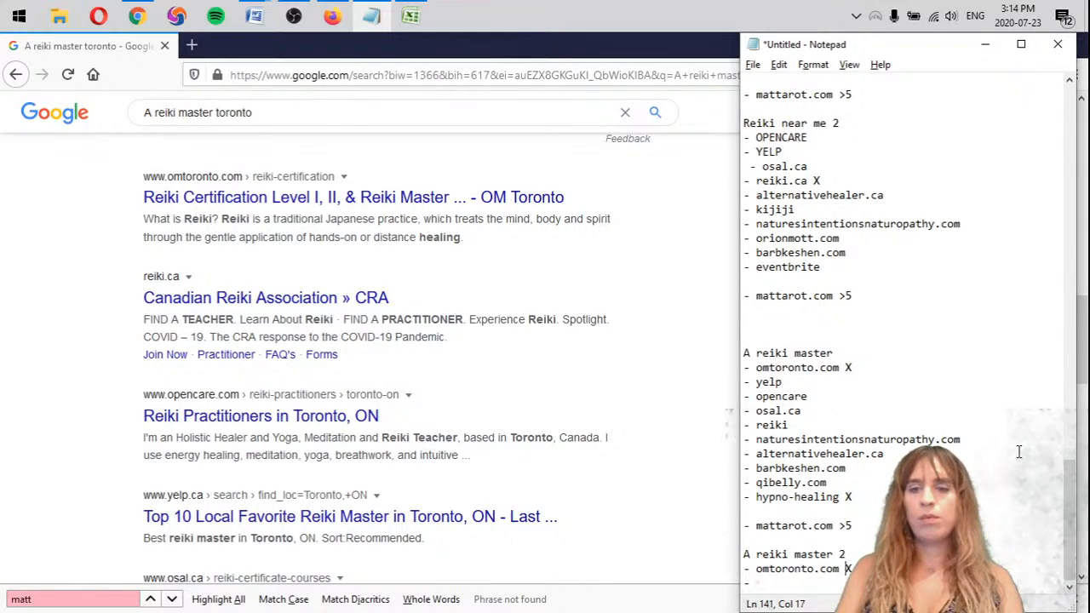
Add "reiki.ca X", "opencare X" and "yelp X" to the A reiki master 2 list
type("reiki.c")
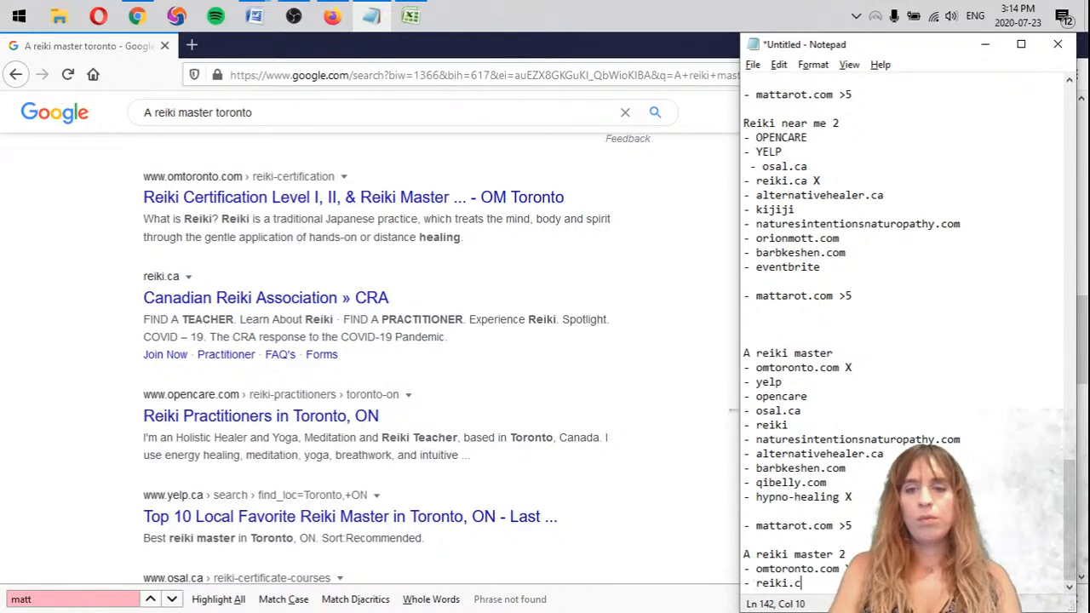
type("a X")
key("Return")
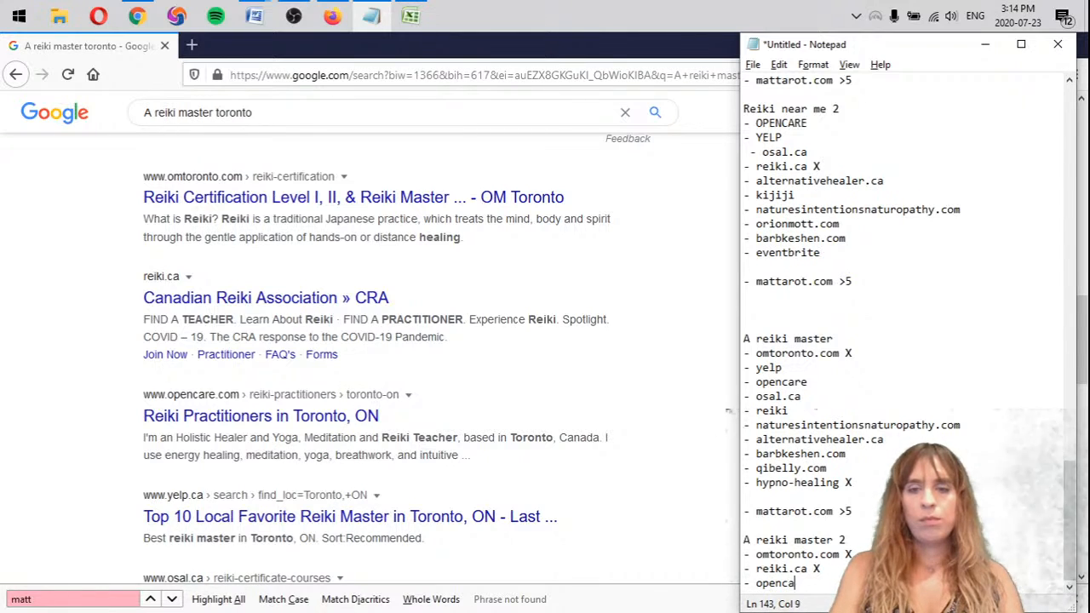
type("- opencare X")
key("Return")
type("- ye")
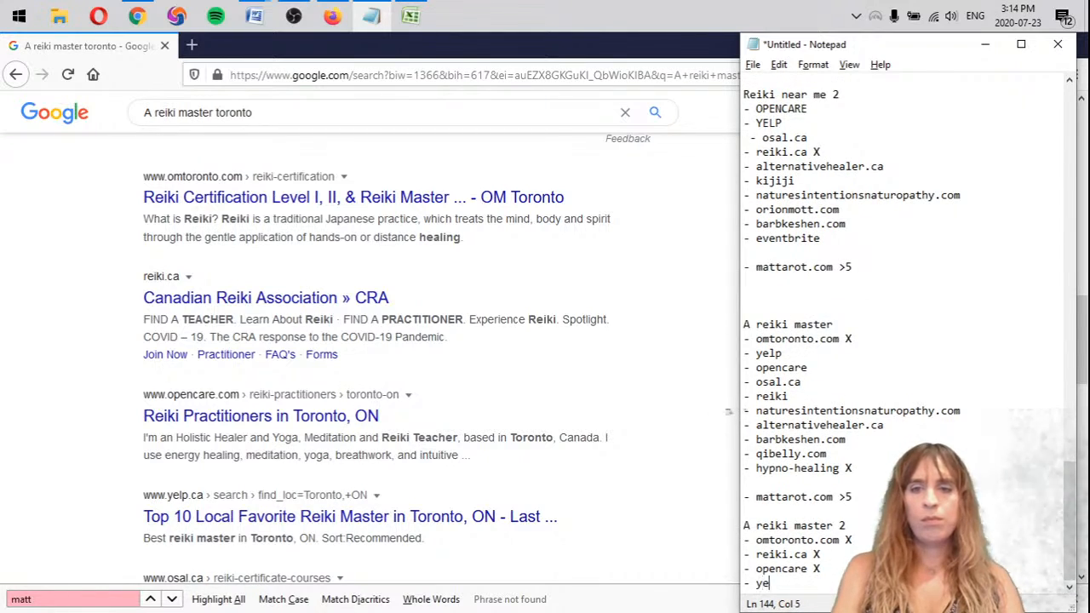
type("lo")
key("BackSpace")
key("BackSpace")
type("[p")
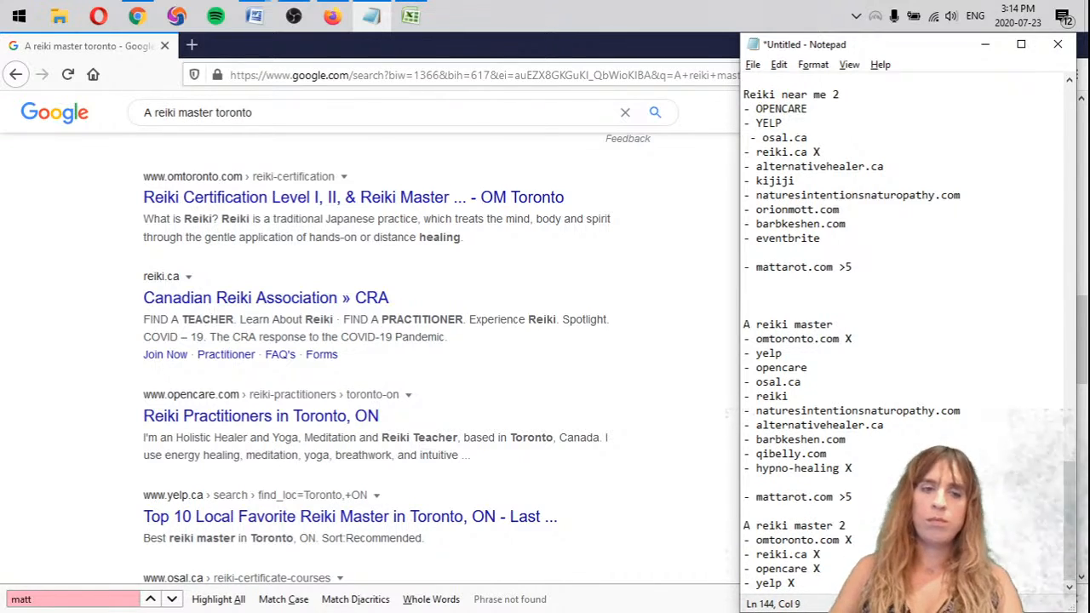
Add "Osal.ca" to the A reiki master 2 list, followed by empty dashed lines for further entries
scroll(53, 384, "down", 3)
key("Return")
type("- Osal.c")
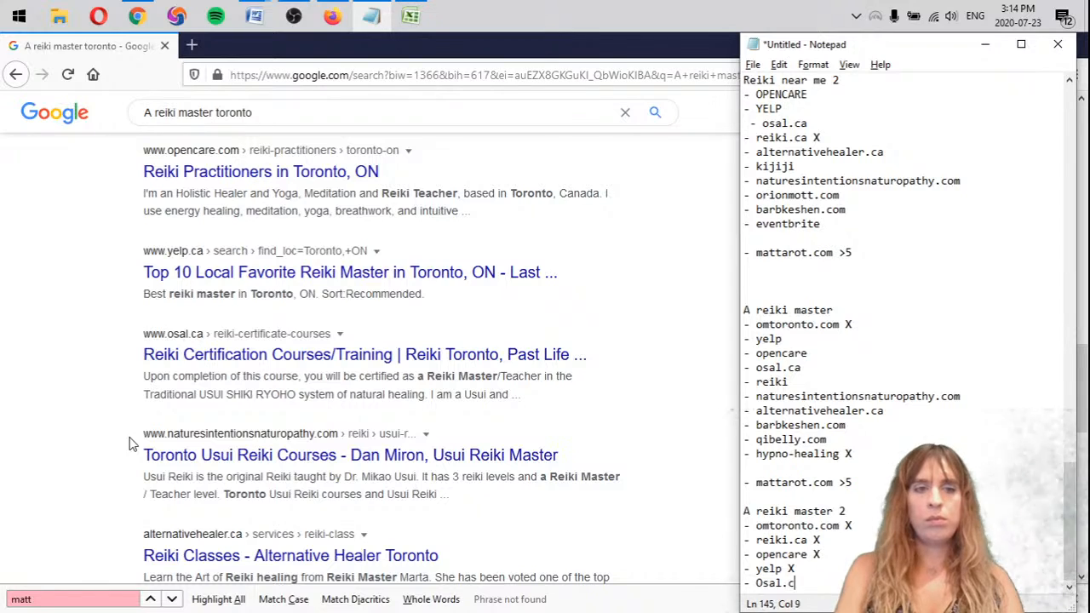
type("o")
key("BackSpace")
type("a")
key("Return")
key("Return")
key("Return")
key("Return")
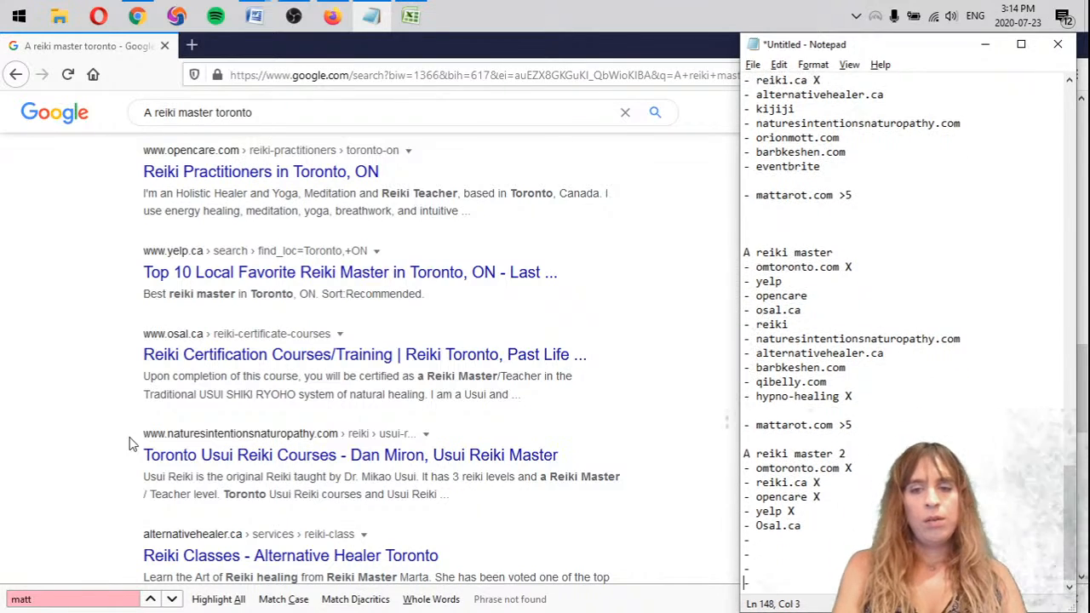
Copy "- naturesintentionsnaturopathy.com" from the first A reiki master list to the line below Osal.ca in the second one
scroll(55, 362, "down", 2)
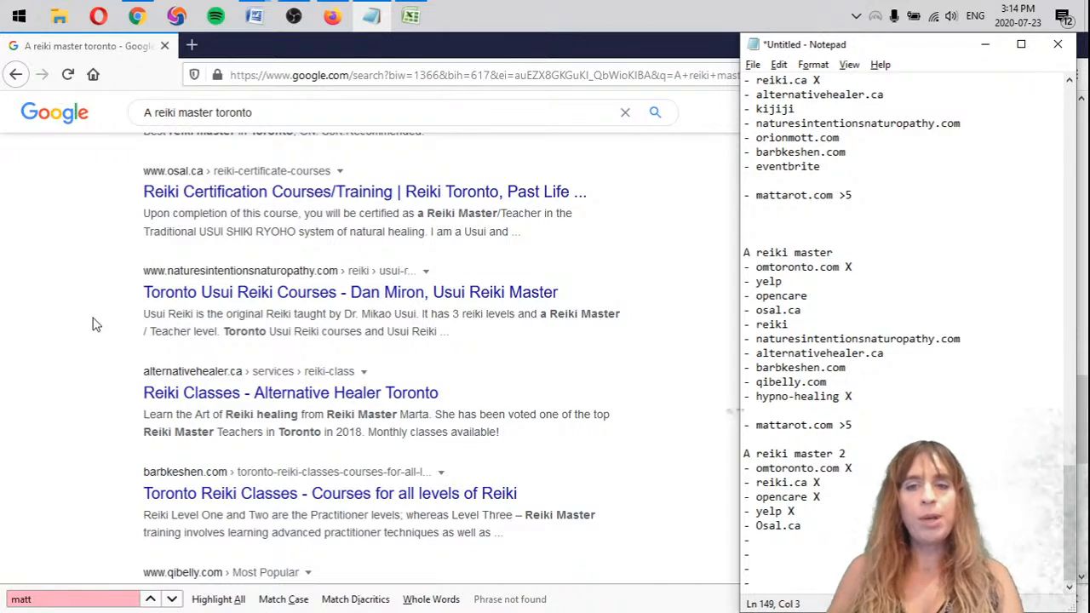
left_click_drag(745, 338, 971, 343)
key("ctrl+c")
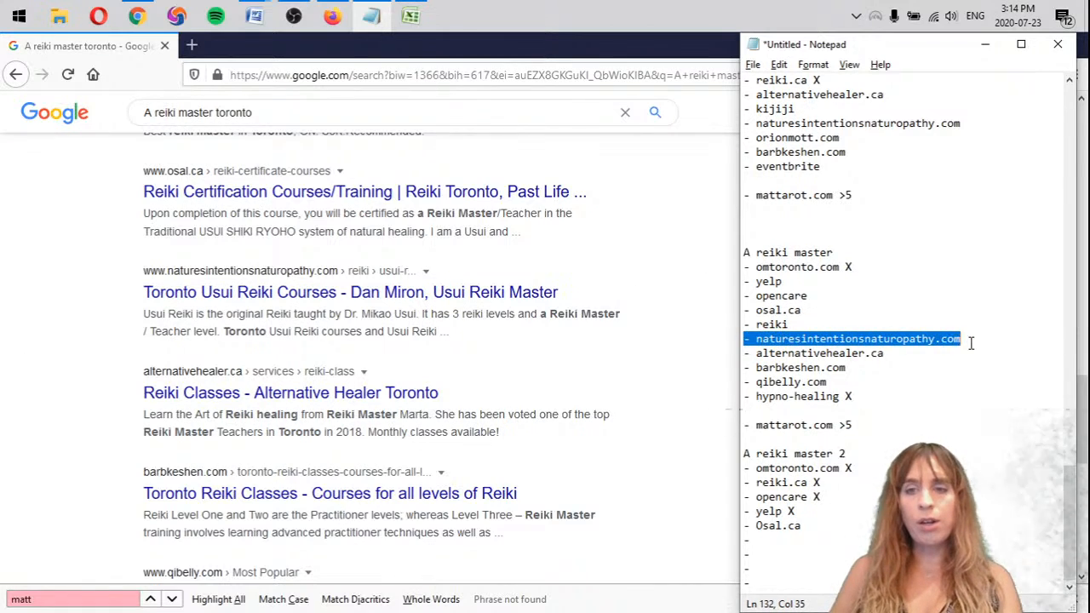
left_click(767, 541)
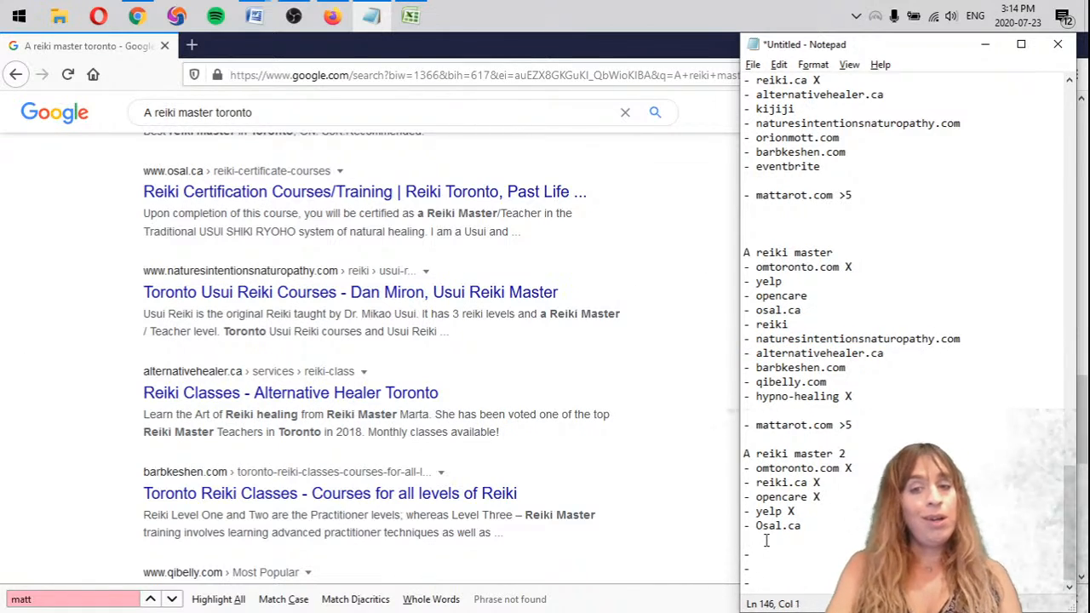
key("ctrl+v")
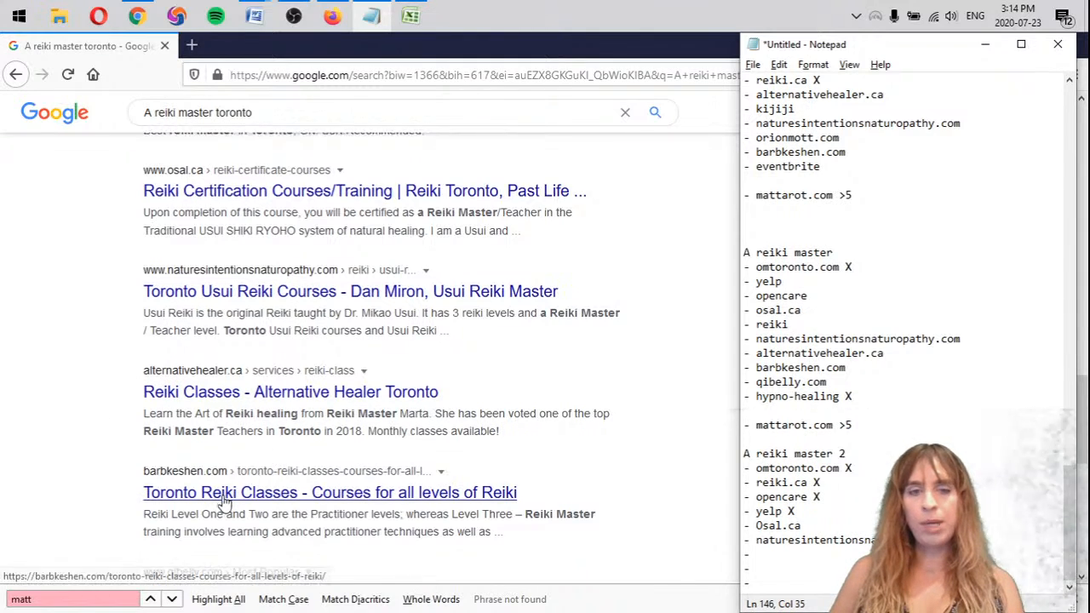
Replace the remaining empty dashed lines with alternativehealer.ca, barbkeshen.com, qibelly.com and hypno-healing X, copied from the first A reiki master list
scroll(225, 499, "down", 3)
scroll(240, 435, "down", 2)
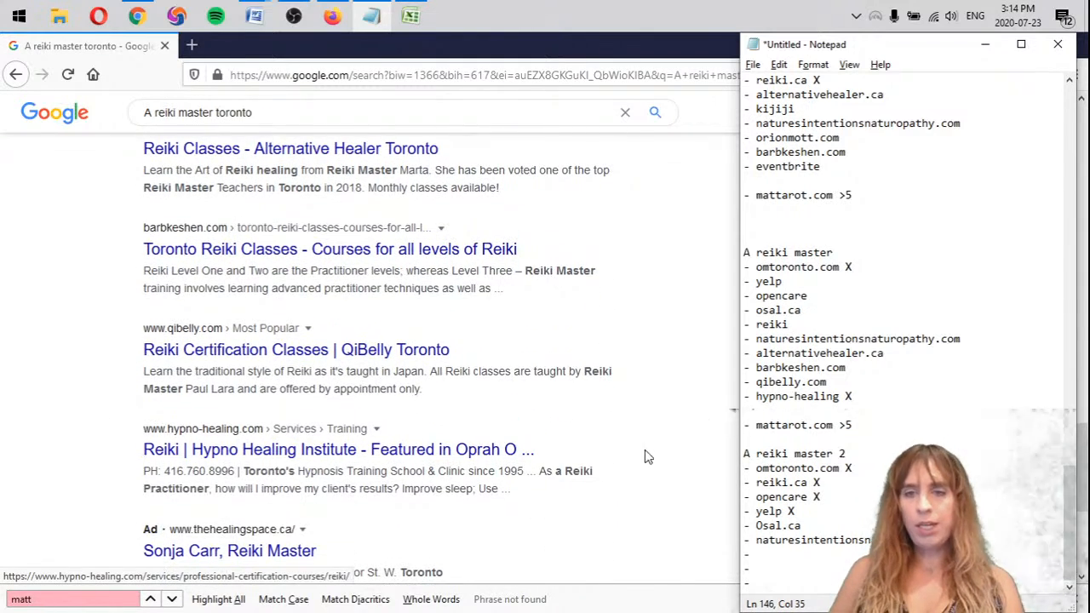
mouse_move(877, 396)
left_mouse_down()
mouse_move(749, 381)
mouse_move(724, 357)
left_mouse_up()
key("ctrl+c")
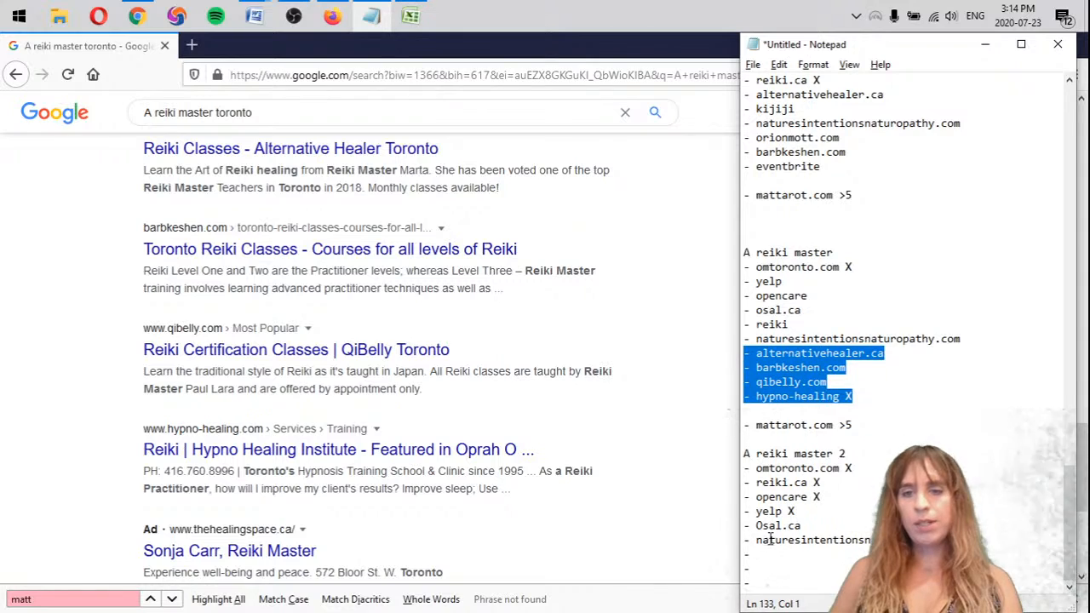
left_click_drag(745, 555, 830, 594)
key("ctrl+v")
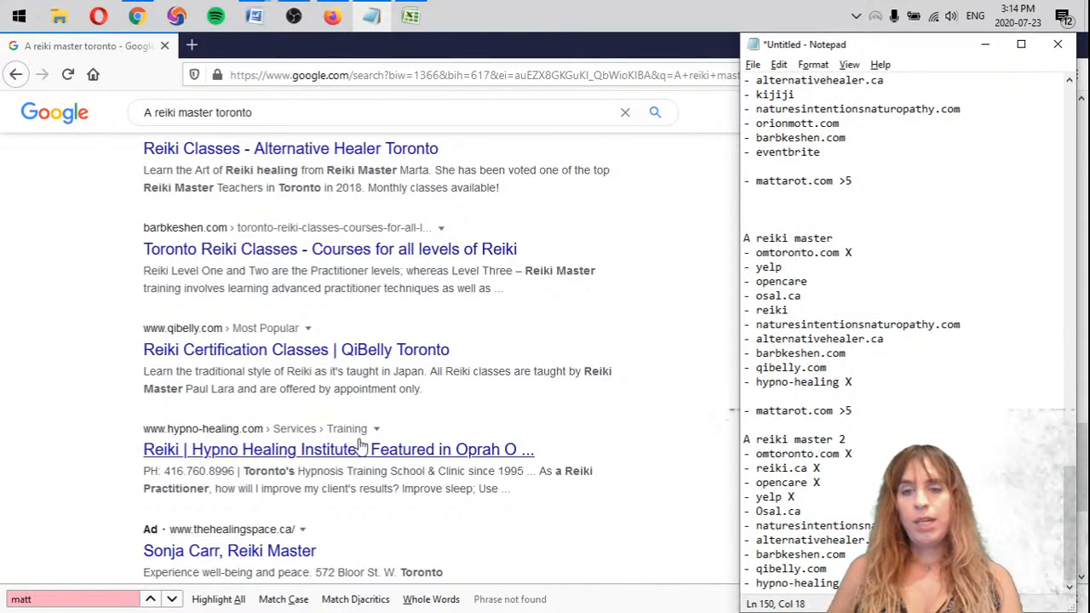
Examine pages 2 and 3 of the A reiki master toronto results for mattarot.com
scroll(528, 477, "down", 4)
left_click(522, 475)
left_click(517, 467)
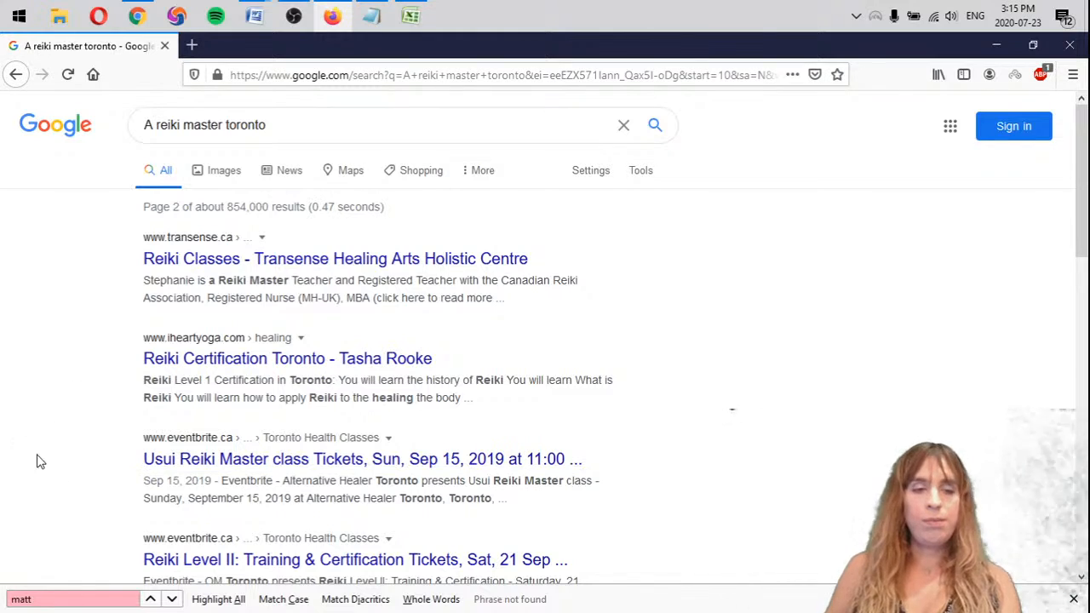
scroll(485, 528, "down", 8)
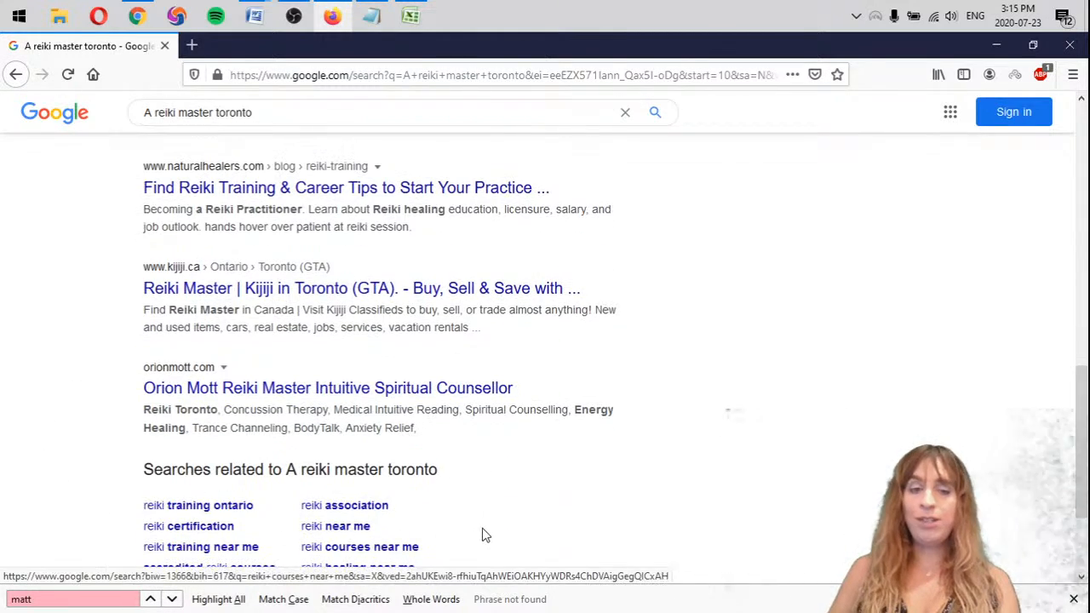
left_click(544, 538)
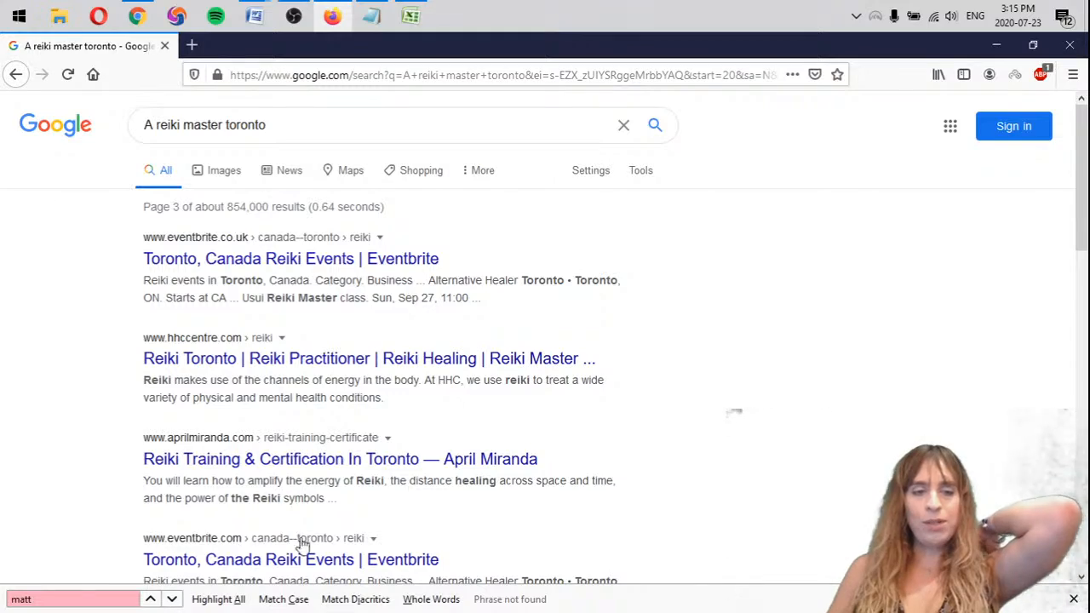
scroll(620, 418, "down", 6)
scroll(620, 417, "down", 8)
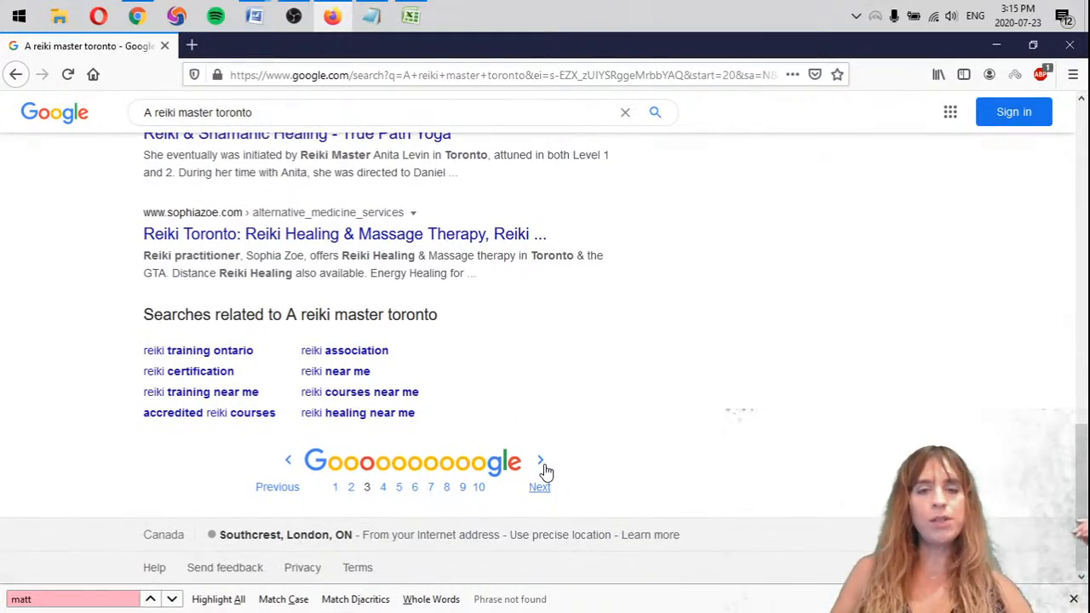
Examine pages 4 and 5 of the A reiki master toronto results for mattarot.com, then close the browser
left_click(542, 464)
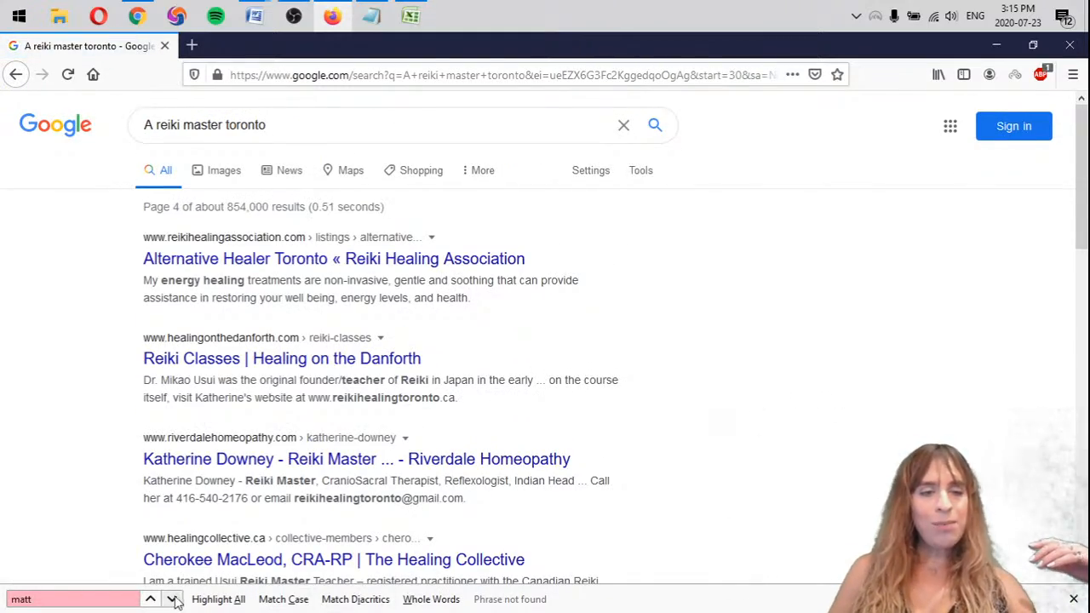
scroll(601, 416, "down", 5)
scroll(601, 414, "down", 5)
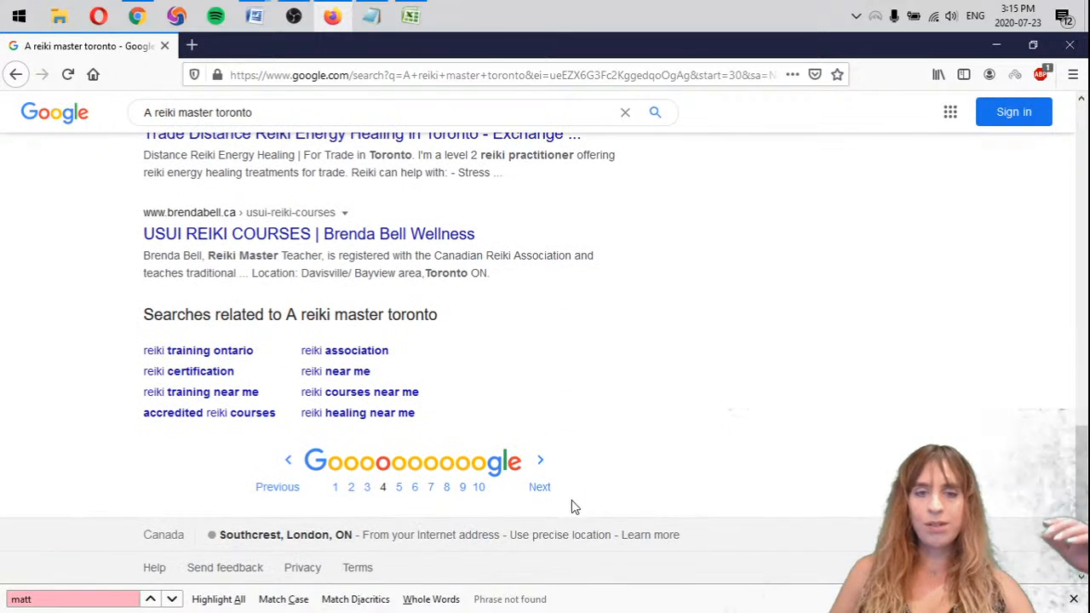
left_click(543, 462)
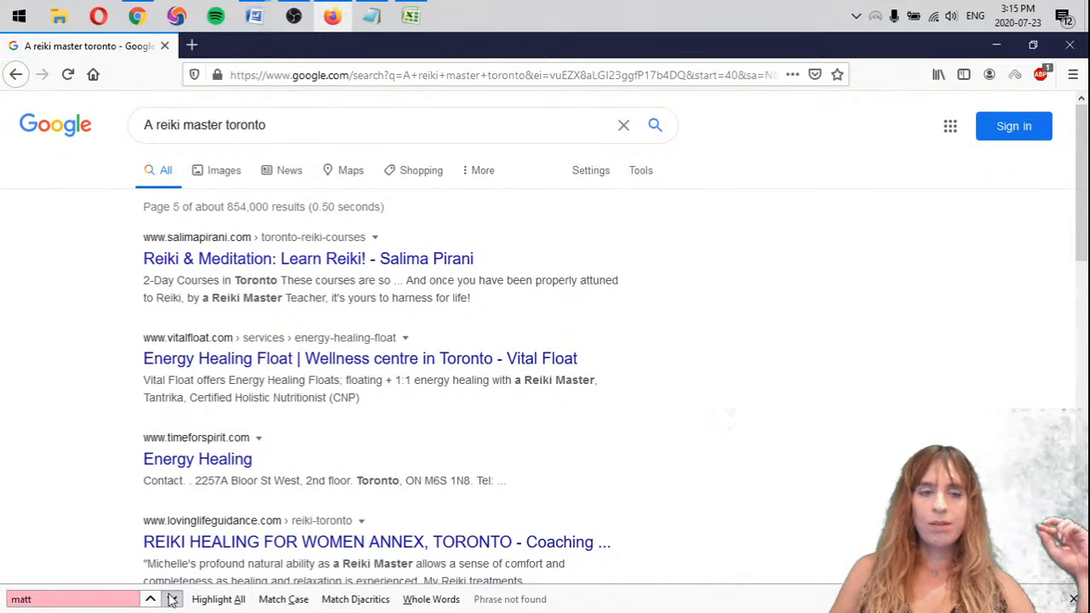
scroll(540, 289, "down", 5)
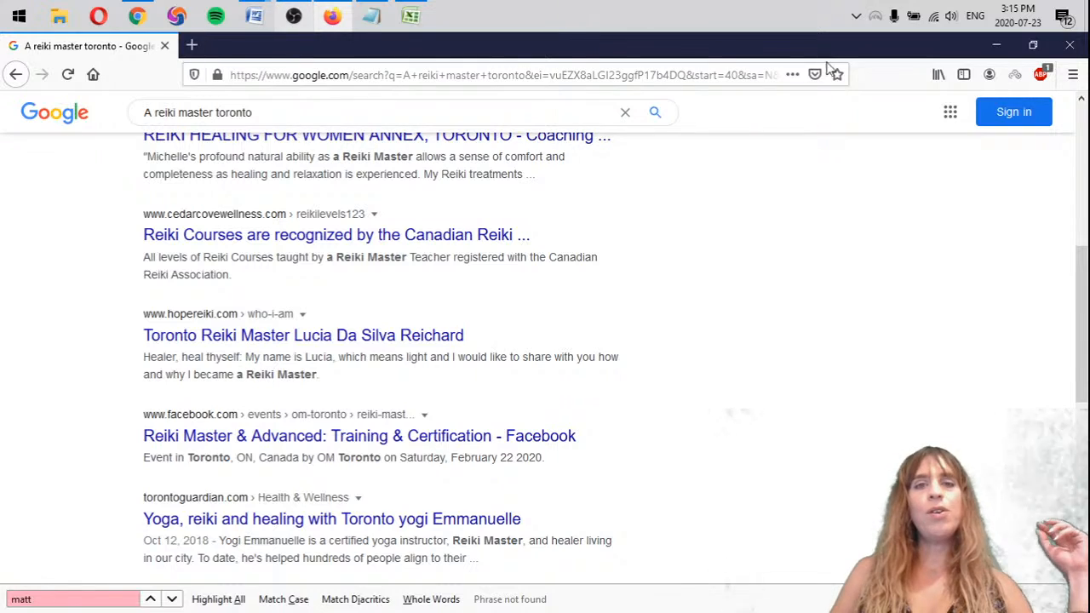
left_click(1070, 45)
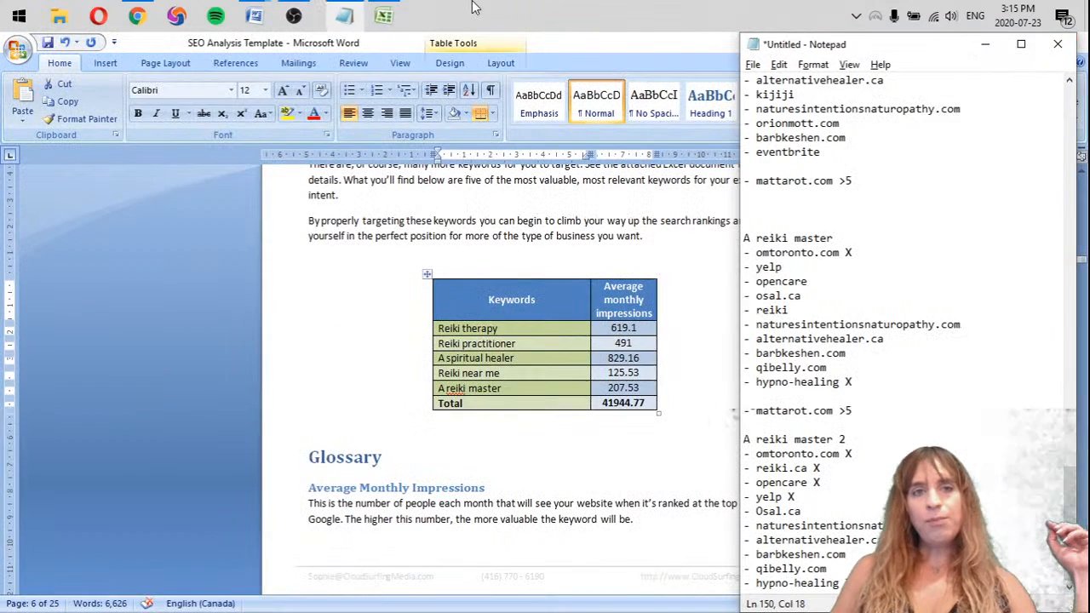
Widen the notes window and remove one blank line above the first A reiki master list
left_click_drag(745, 43, 634, 2)
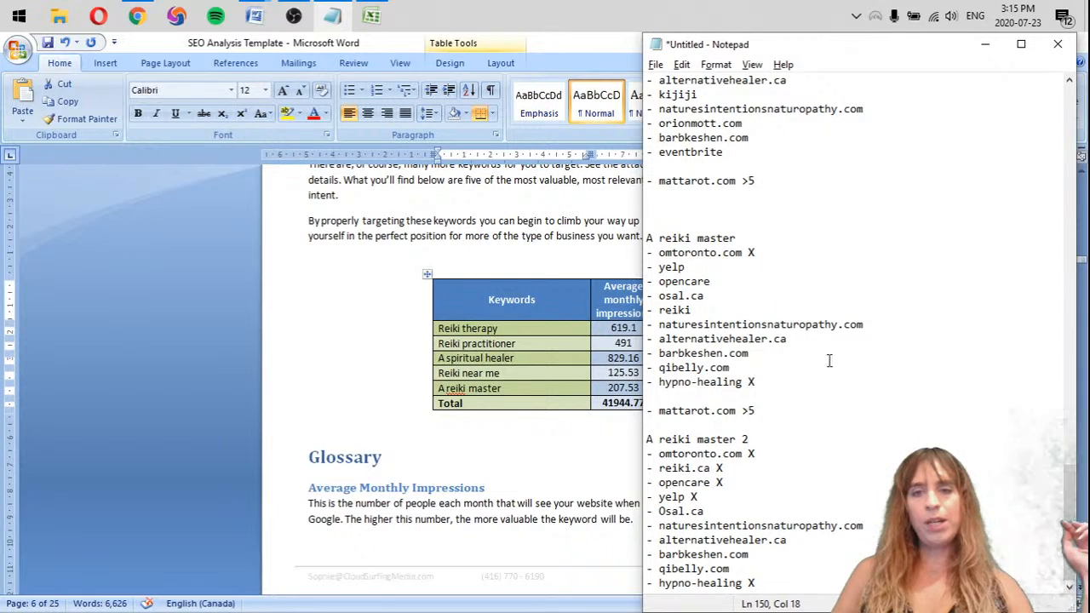
left_click(715, 209)
key("Delete")
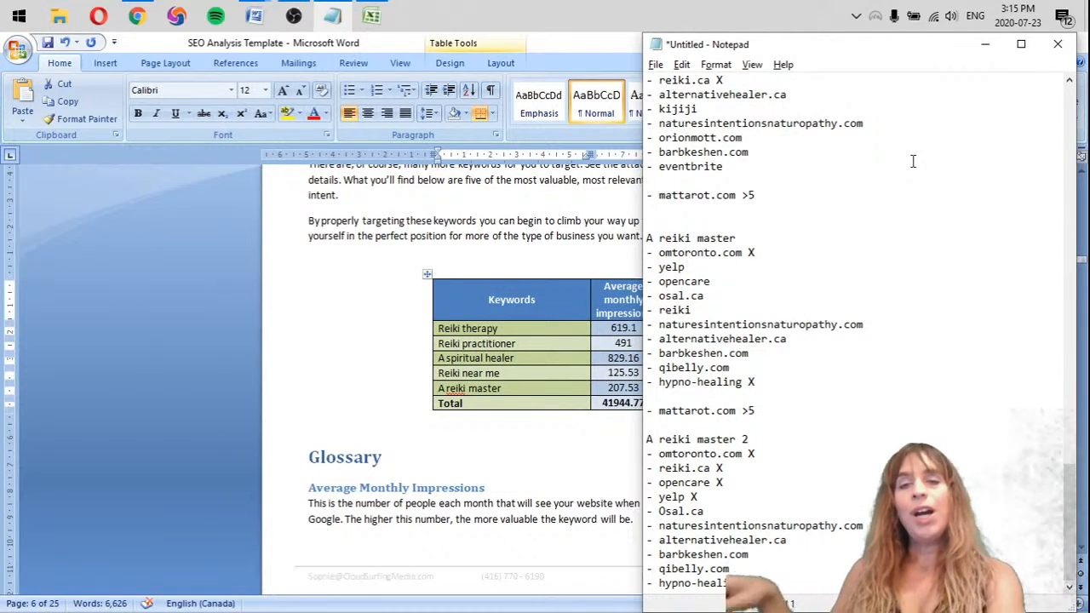
Start a competitor tally above the Reiki therapy heading with "- osal.ca ||", copying the name from the first Reiki therapy list
scroll(791, 282, "up", 15)
scroll(810, 324, "up", 10)
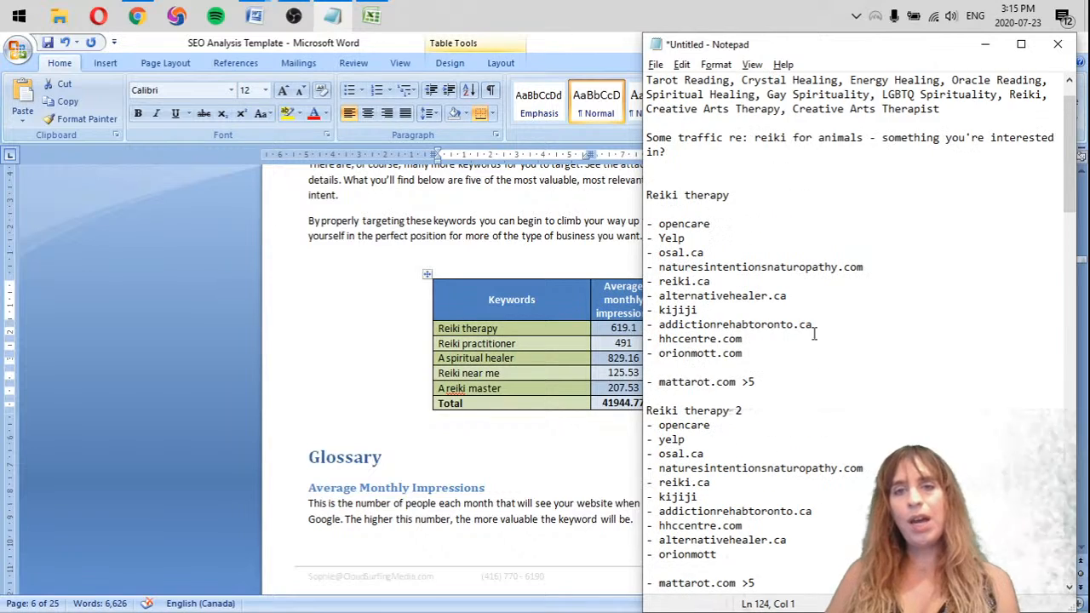
left_click(771, 394)
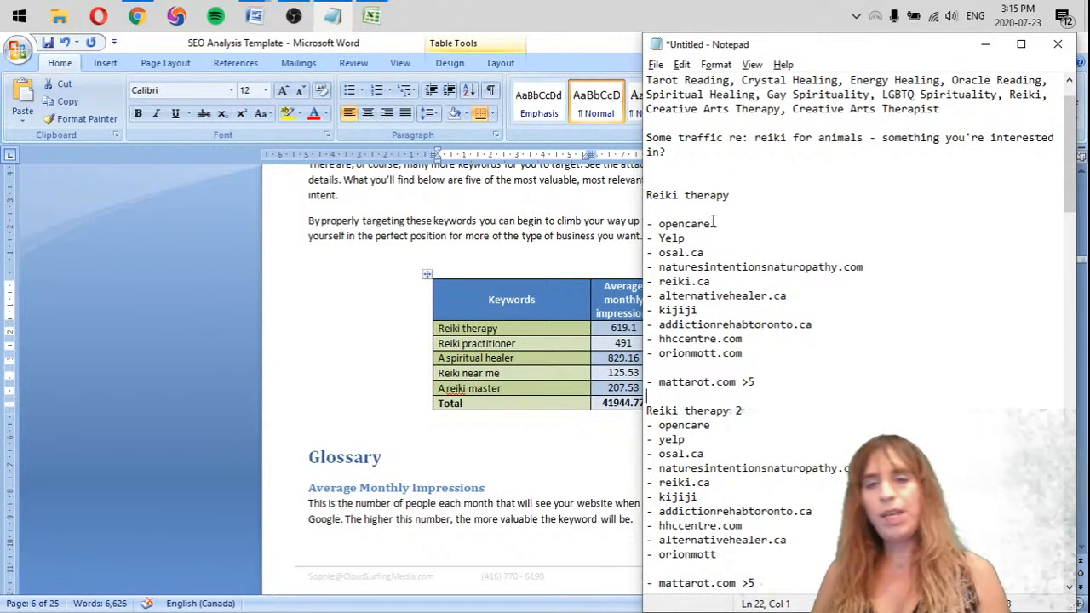
left_click(760, 253)
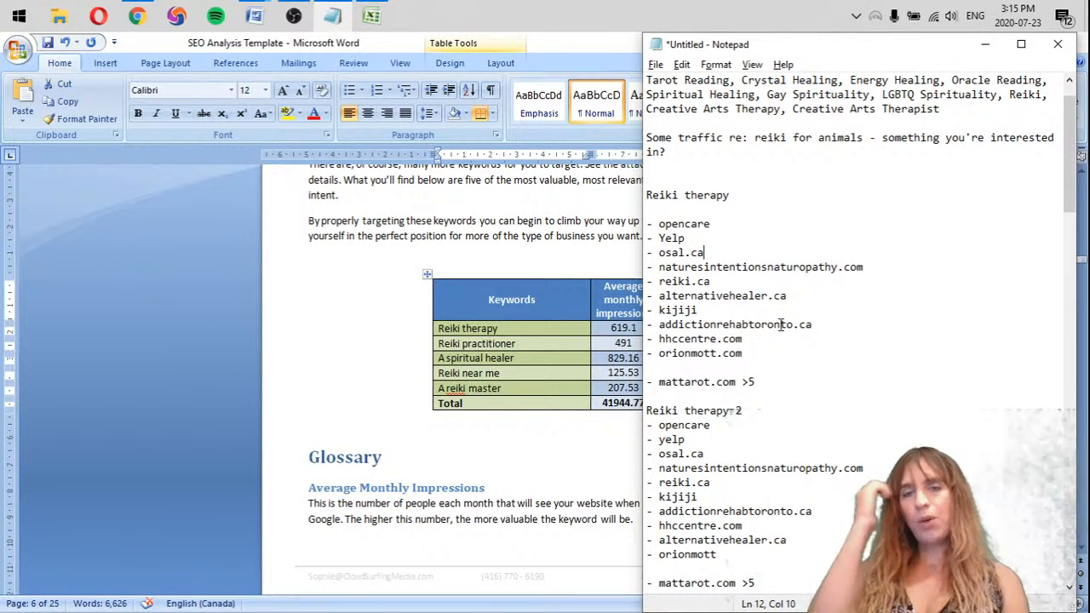
left_click(718, 182)
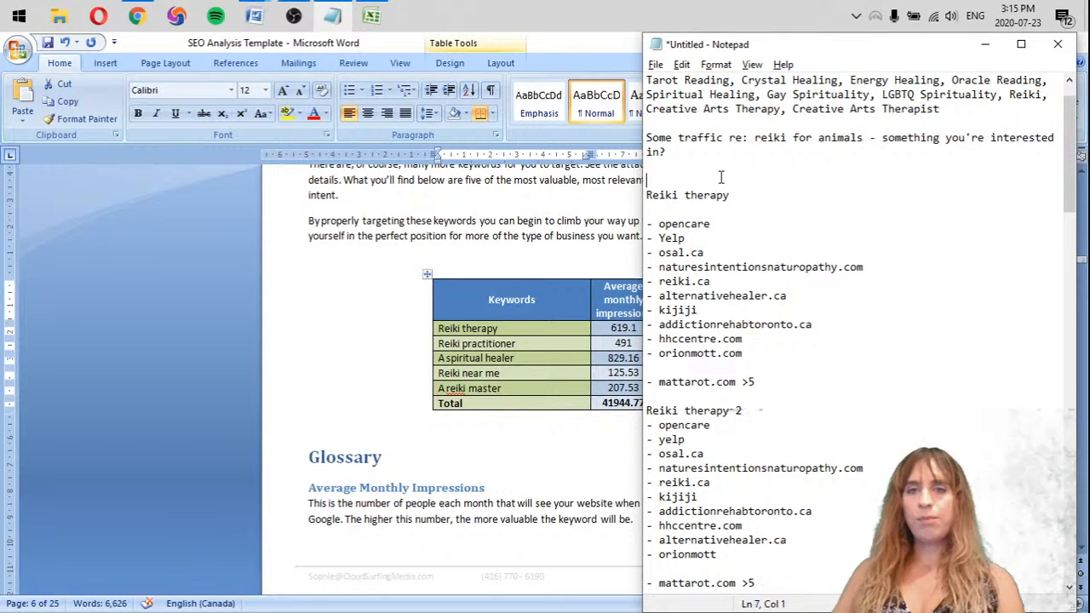
left_click(721, 168)
left_click_drag(706, 253, 645, 254)
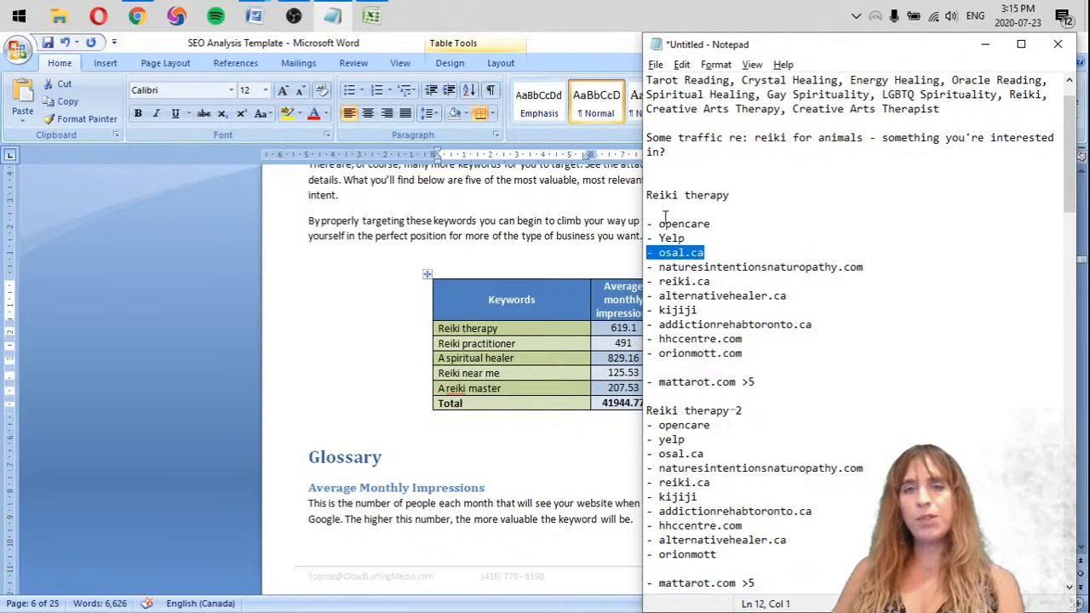
left_click(692, 167)
type("- osal.ca")
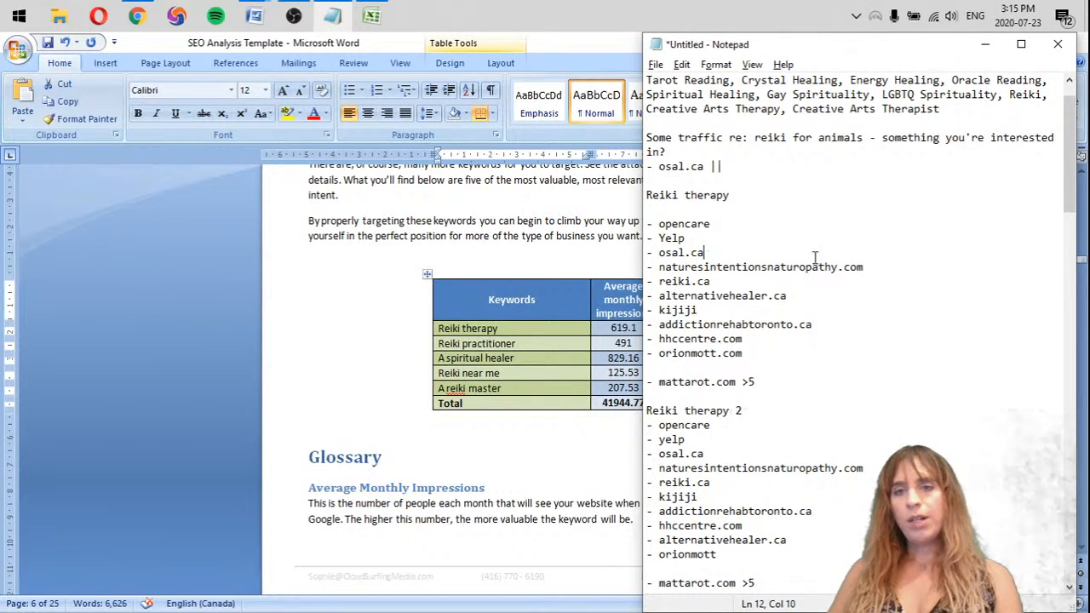
Copy "- naturesintentionsnaturopathy.com" from the first Reiki therapy list into the competitor tally below osal.ca
left_click_drag(871, 267, 637, 266)
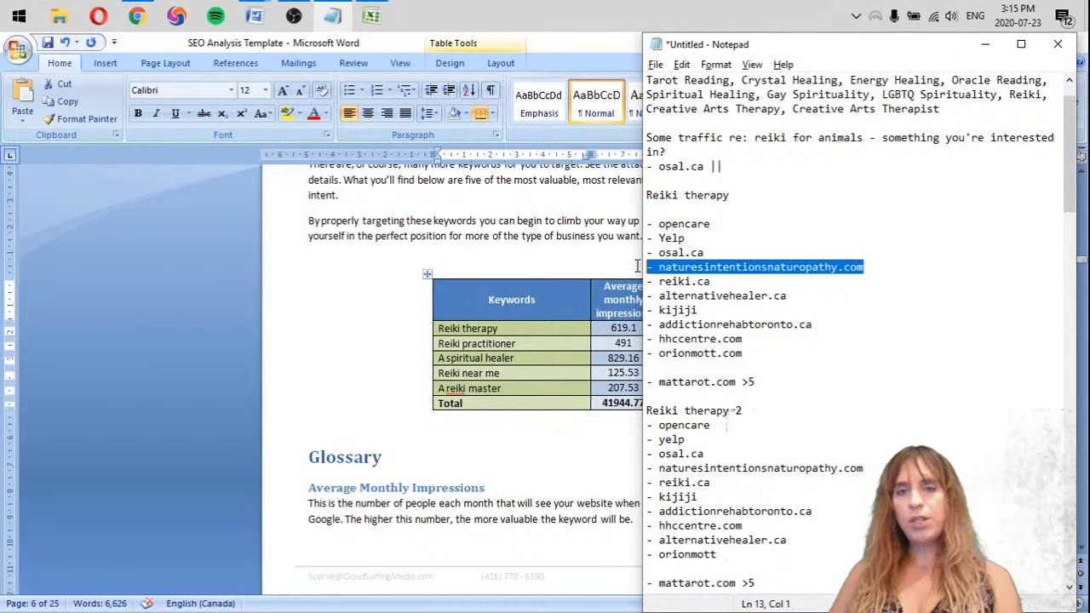
key("ctrl+c")
left_click(742, 171)
key("Return")
key("ctrl+v")
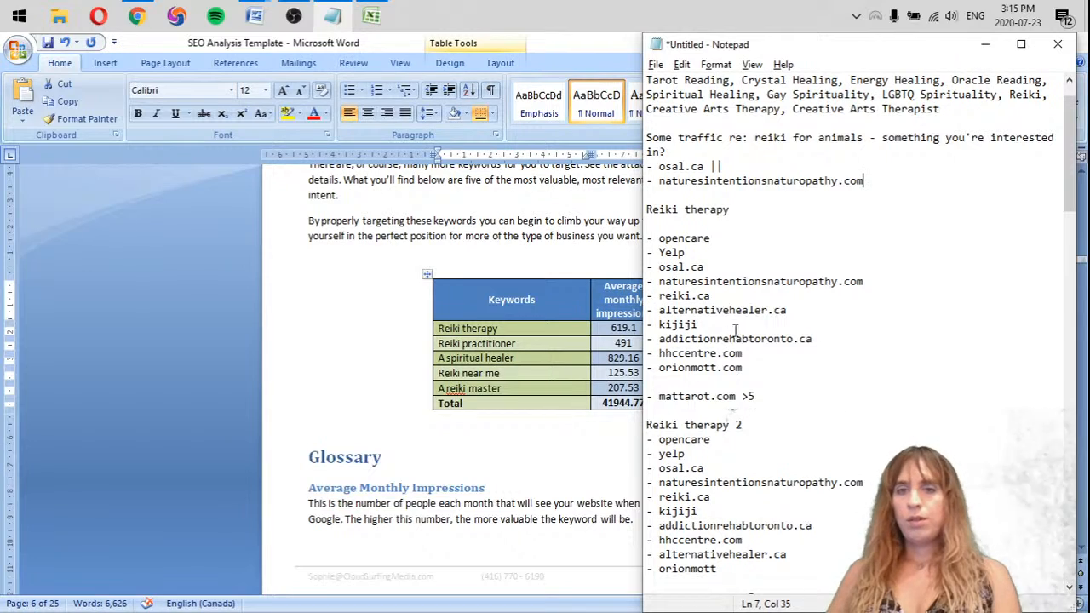
Copy "- alternativehealer.ca" into the tally below naturesintentionsnaturopathy.com and add blank lines above the Reiki therapy heading
left_click_drag(816, 312, 585, 315)
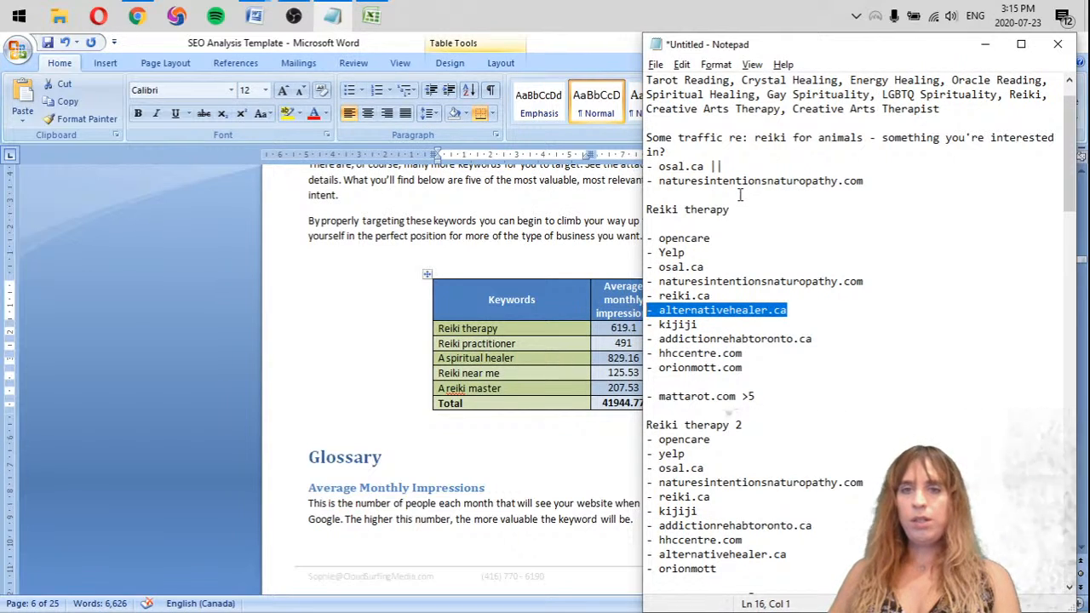
key("ctrl+c")
left_click(740, 195)
key("ctrl+v")
key("Return")
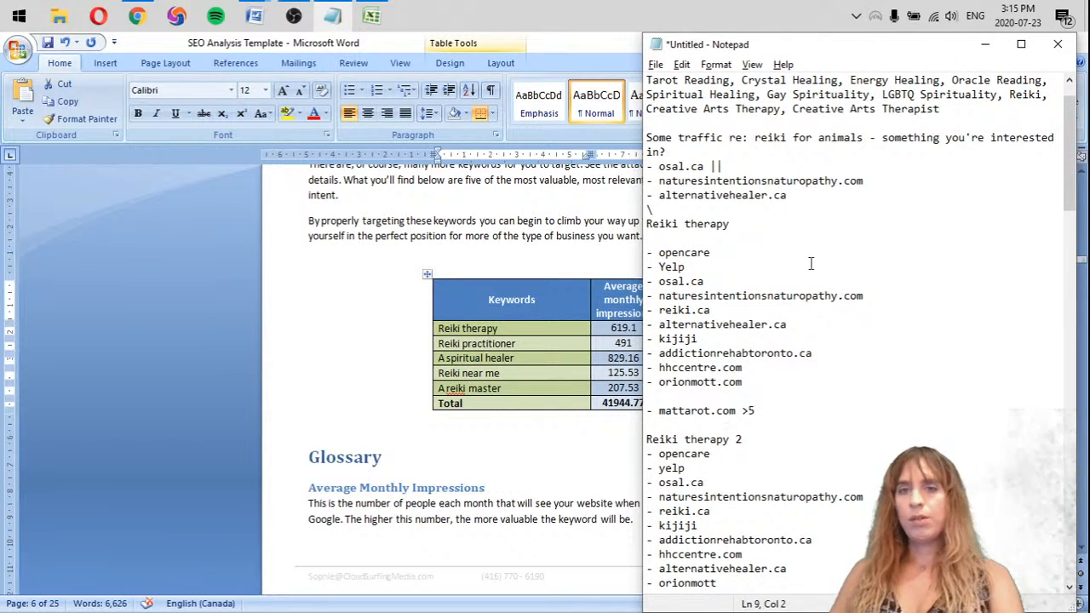
key("BackSpace")
key("Return")
key("Return")
Copy the addictionrehabtoronto.ca, hhccentre.com and orionmott.com entries from the first Reiki therapy list to the end of the tally
left_click_drag(749, 412, 588, 375)
left_click_drag(692, 196, 692, 211)
left_click(682, 209)
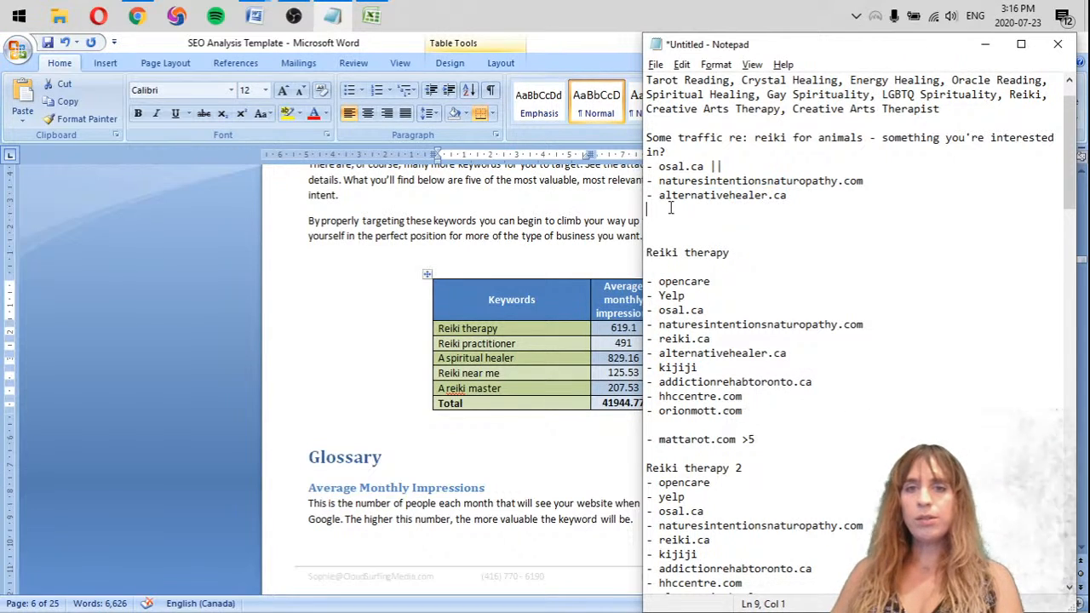
key("ctrl+v")
Add one "|" mark to each of the five tally entries below osal.ca, and start an empty "-" entry under orionmott.com
left_click(838, 198)
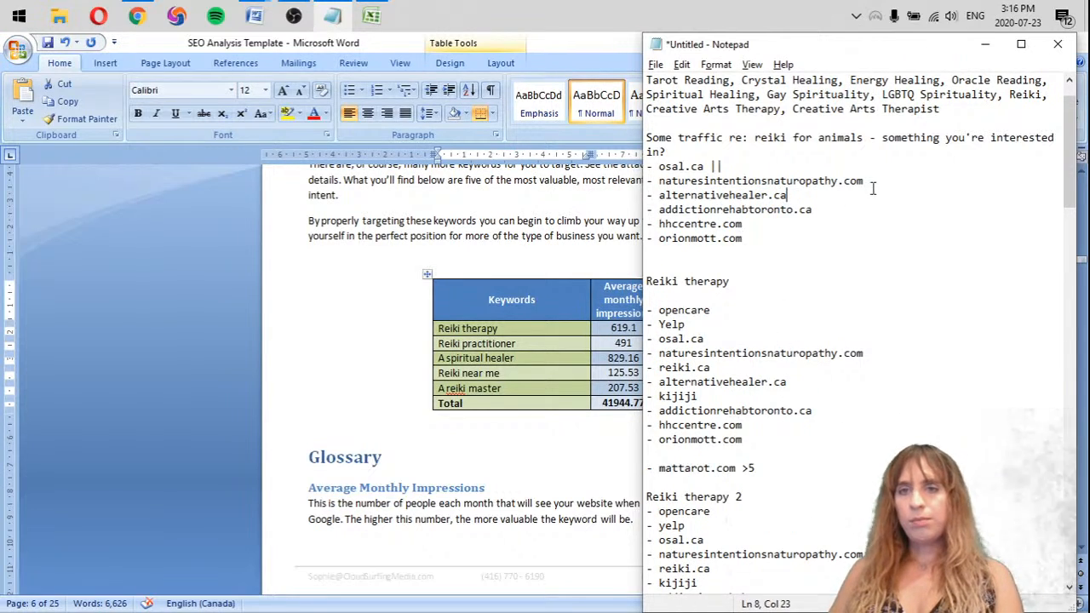
left_click(875, 186)
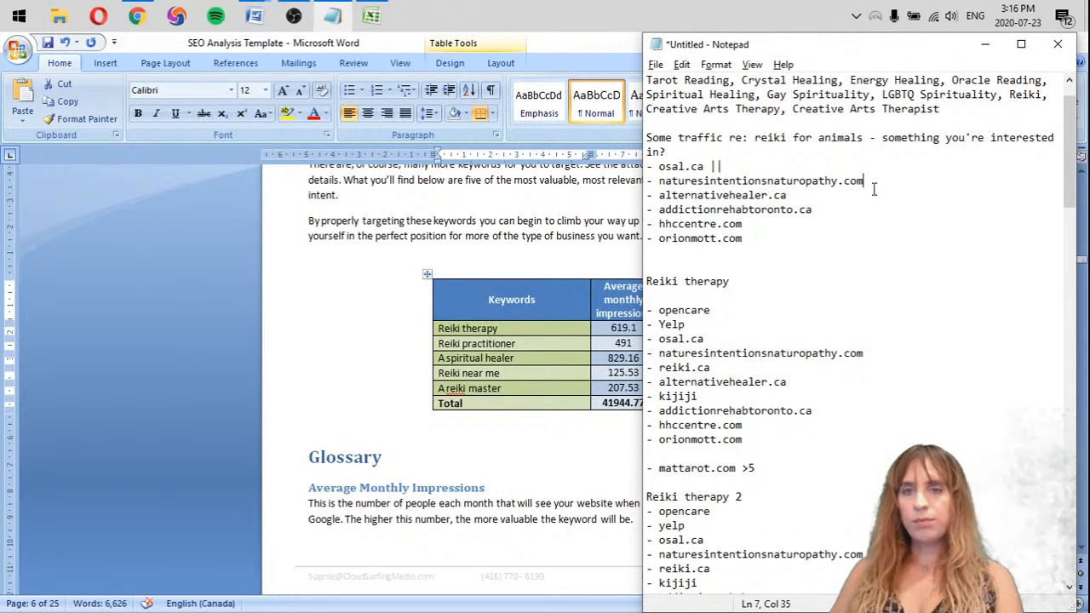
type("|")
left_click(793, 195)
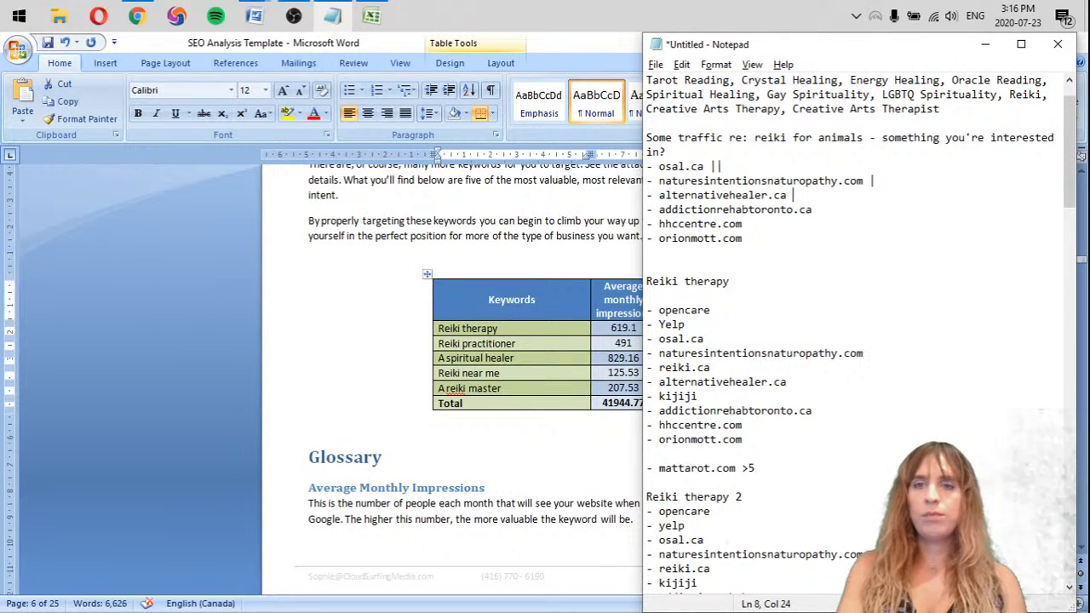
type("|")
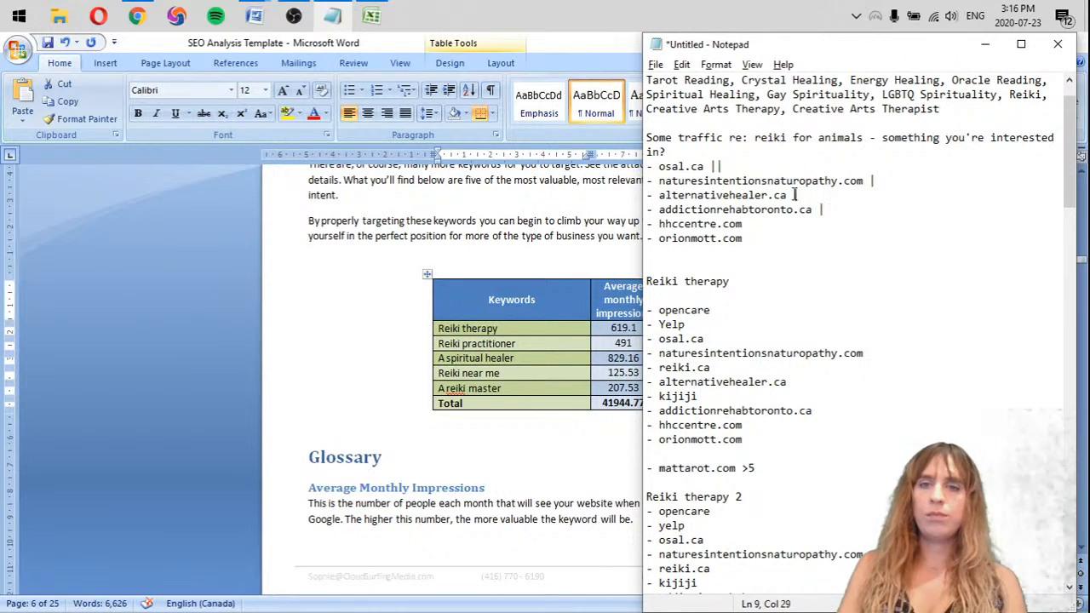
key("Down")
type("|")
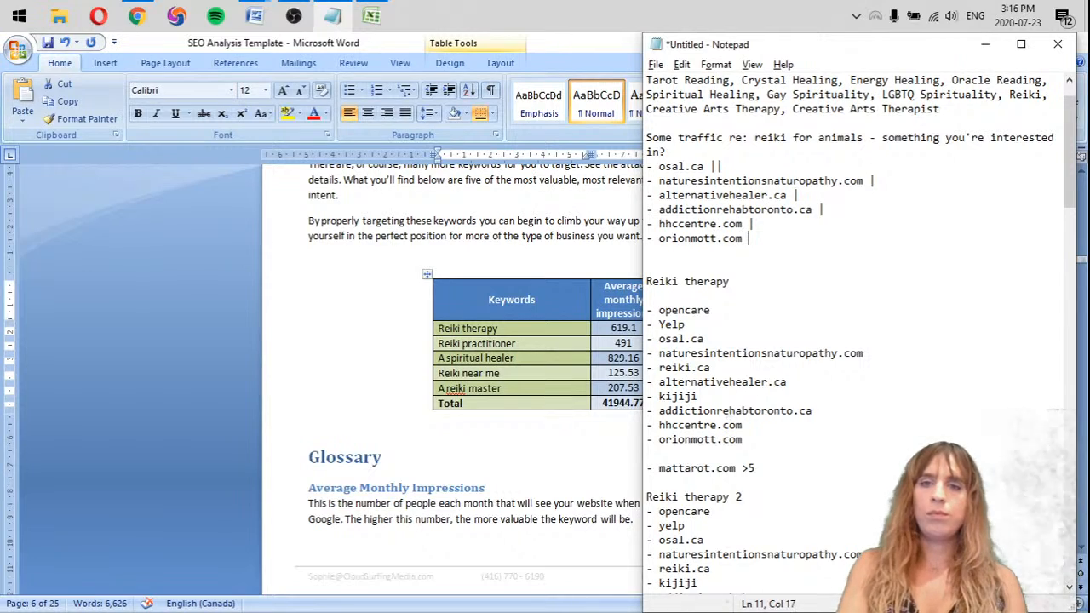
key("Return")
type("-")
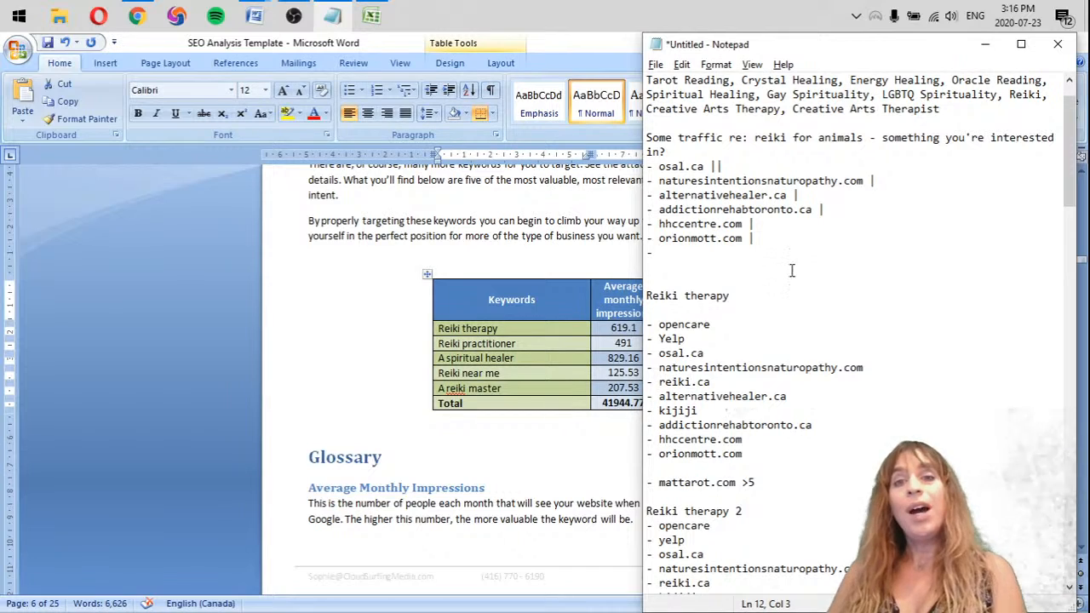
Add a second "|" mark to each tally entry from naturesintentionsnaturopathy.com through orionmott.com for the Reiki therapy 2 list
scroll(751, 225, "down", 1)
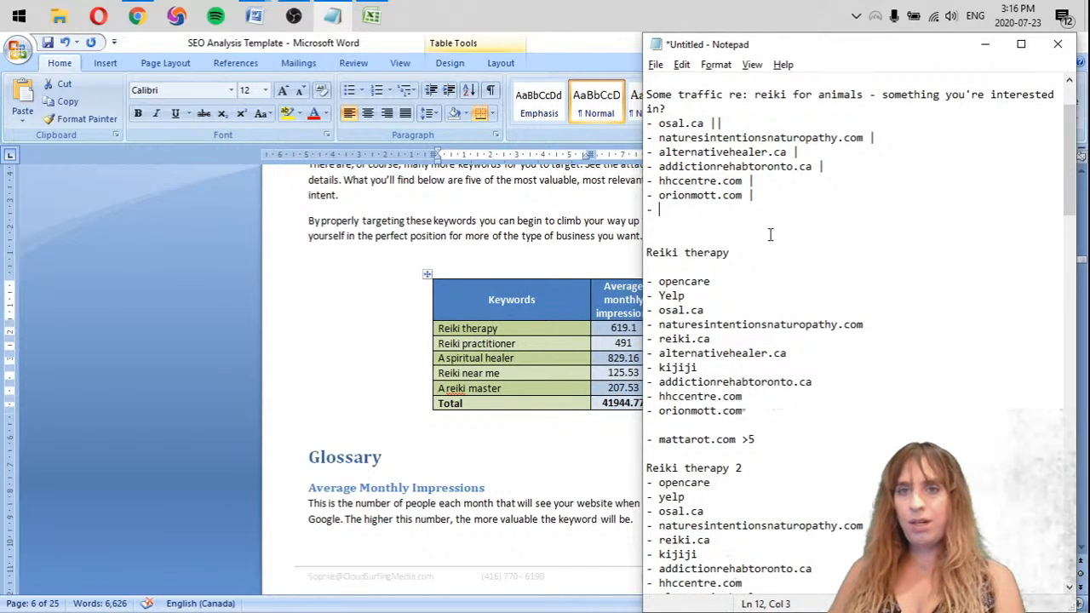
scroll(768, 230, "down", 1)
left_click(907, 94)
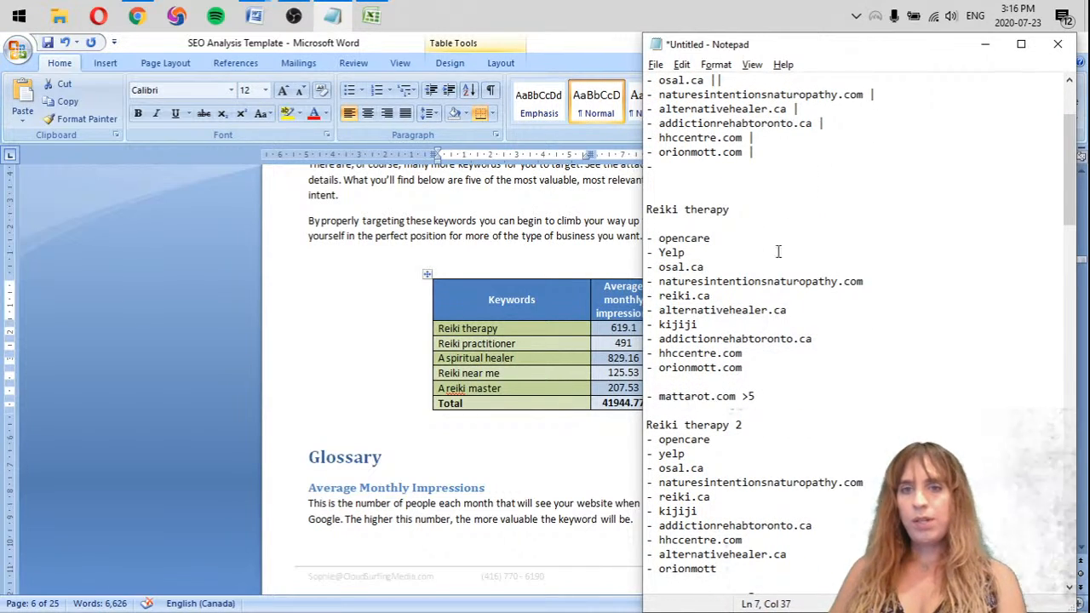
type("|")
key("Down")
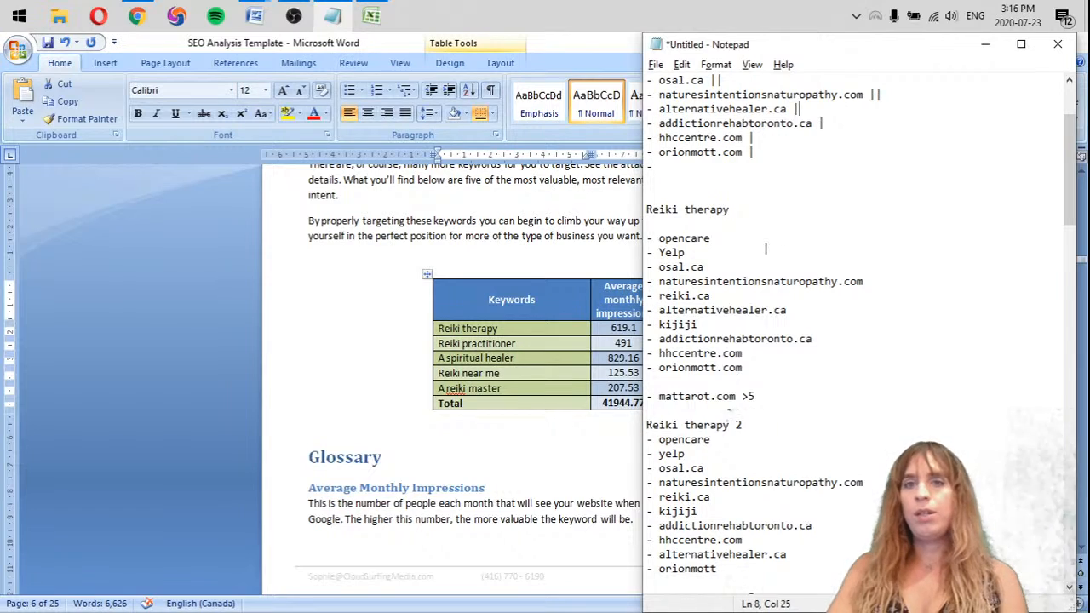
key("Down")
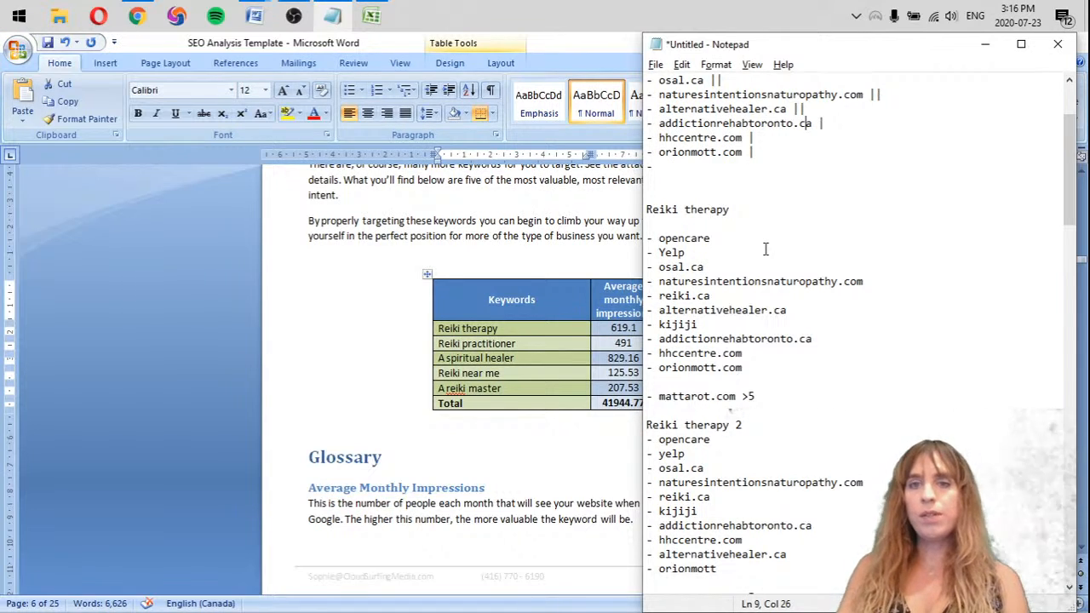
type("|")
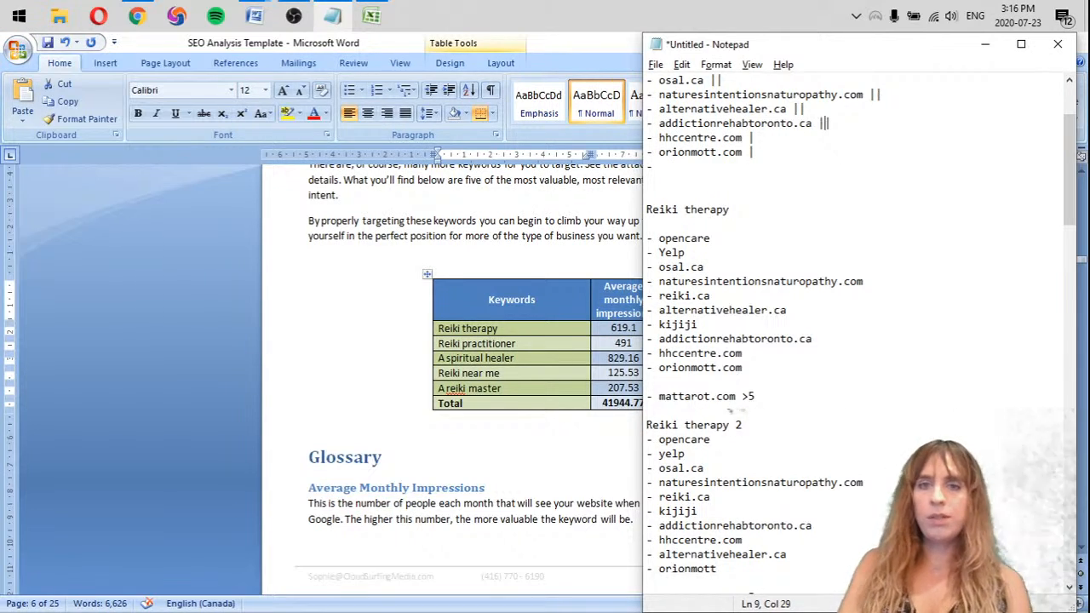
key("Down")
type("|")
key("Down")
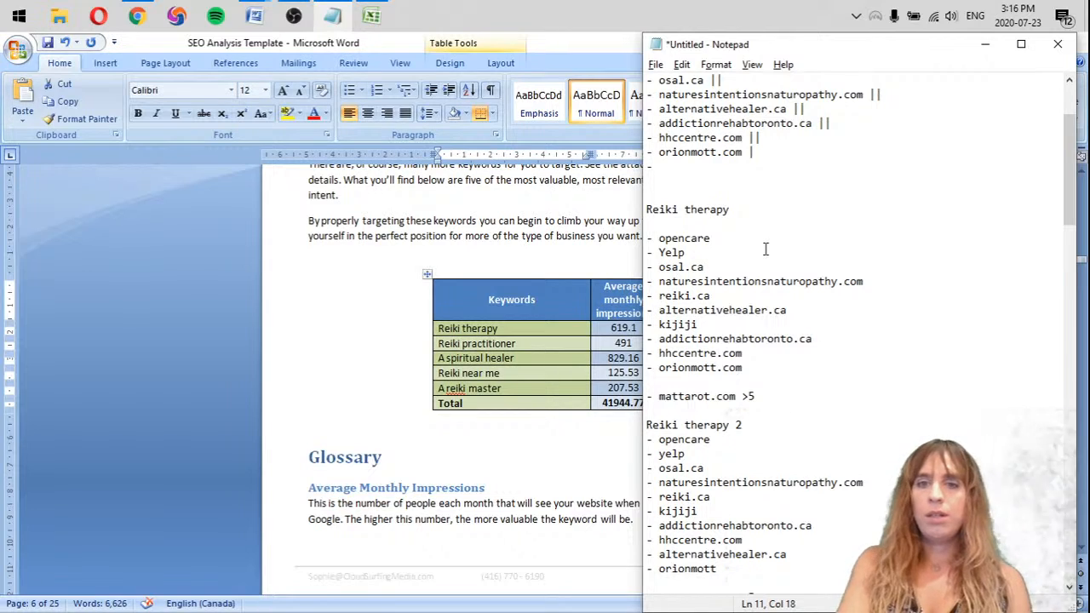
type("|")
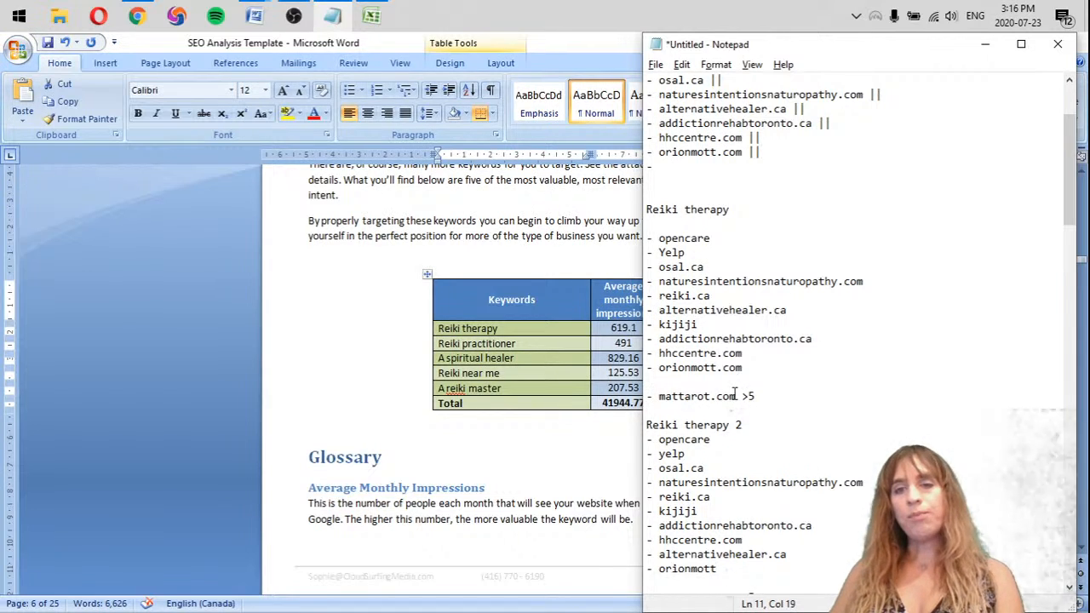
Move the two counted Reiki therapy lists from below the tally to the end of the notes, after the A reiki master 2 list
scroll(808, 406, "up", 3)
scroll(807, 409, "down", 2)
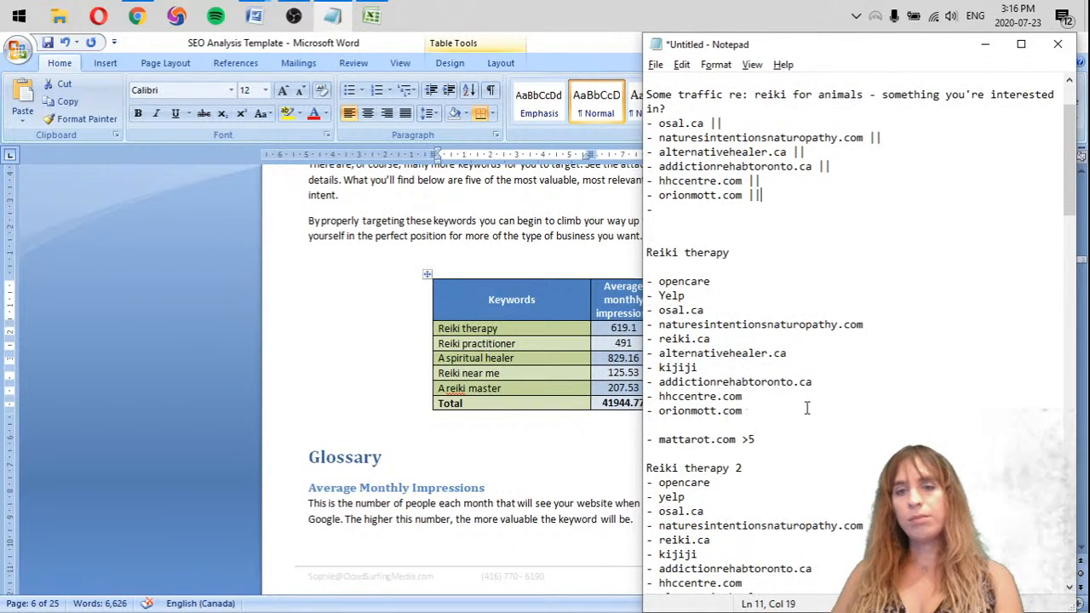
scroll(806, 409, "down", 1)
left_click_drag(786, 571, 659, 179)
scroll(832, 365, "down", 15)
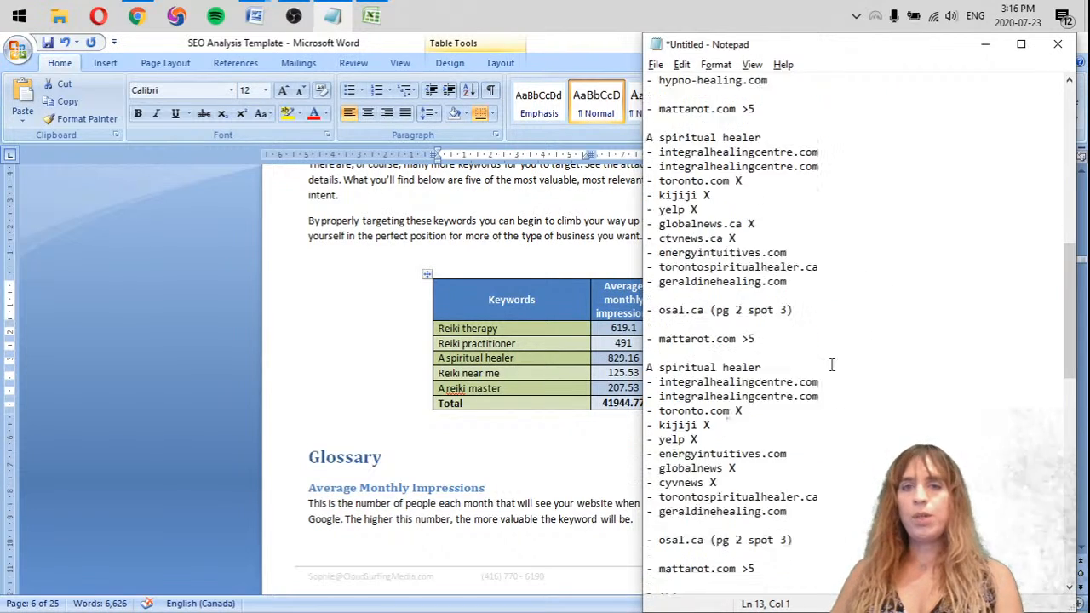
scroll(844, 558, "down", 3)
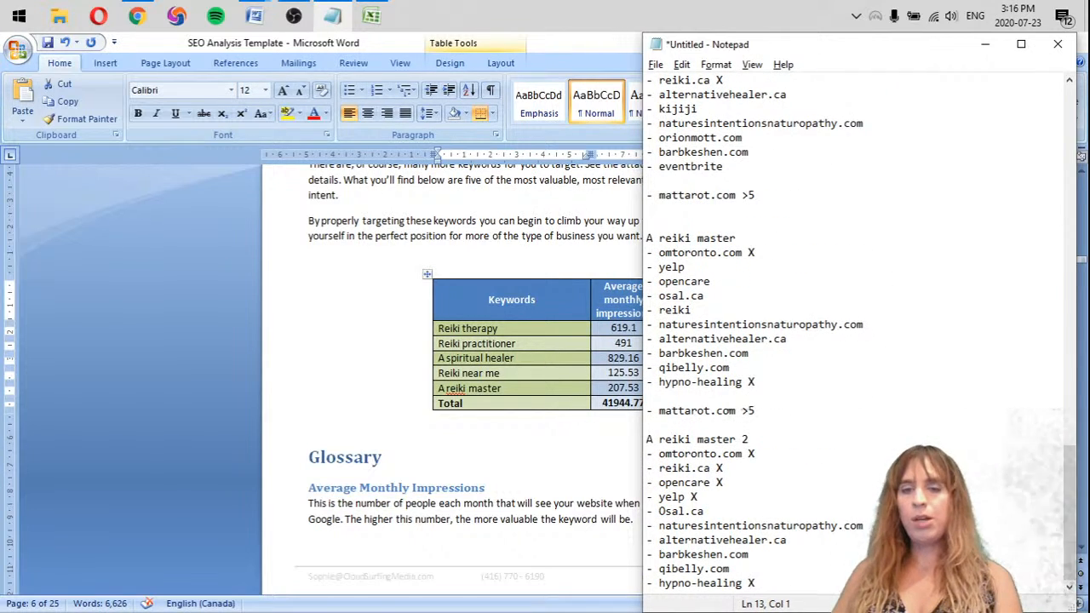
left_click(757, 584)
key("Return")
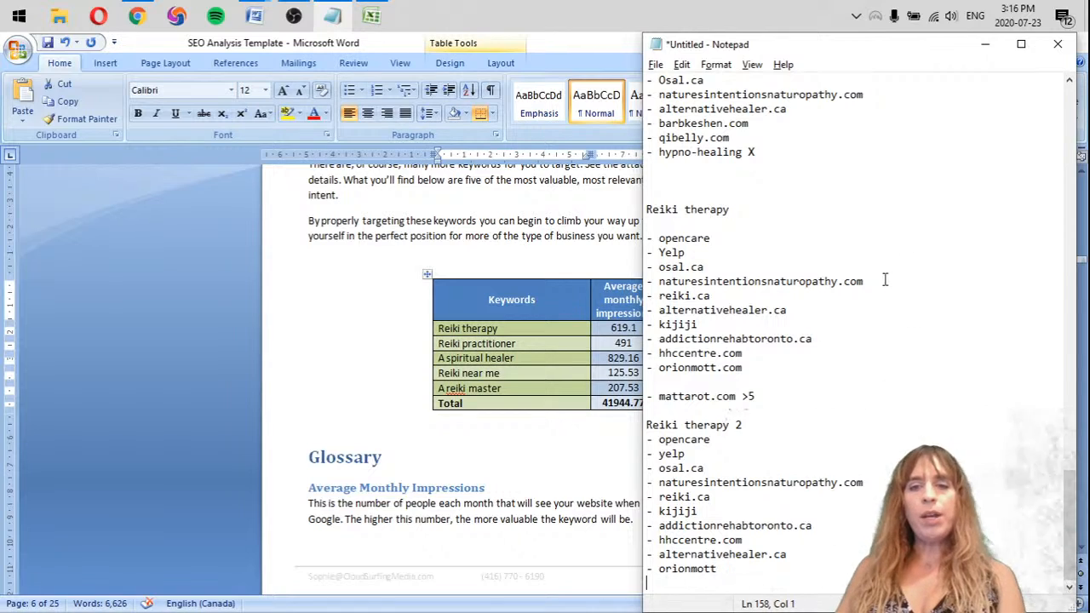
Add a third "|" mark to osal.ca and alternativehealer.ca in the tally for the first Reiki practitioner list
scroll(884, 280, "up", 20)
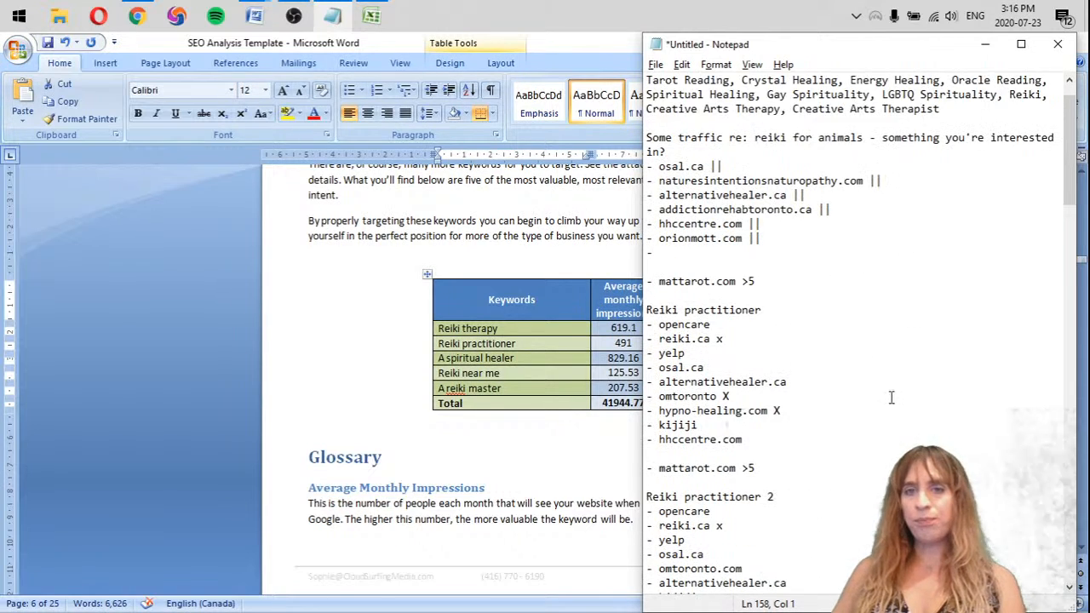
scroll(892, 398, "up", 1)
scroll(873, 288, "down", 1)
left_click(757, 269)
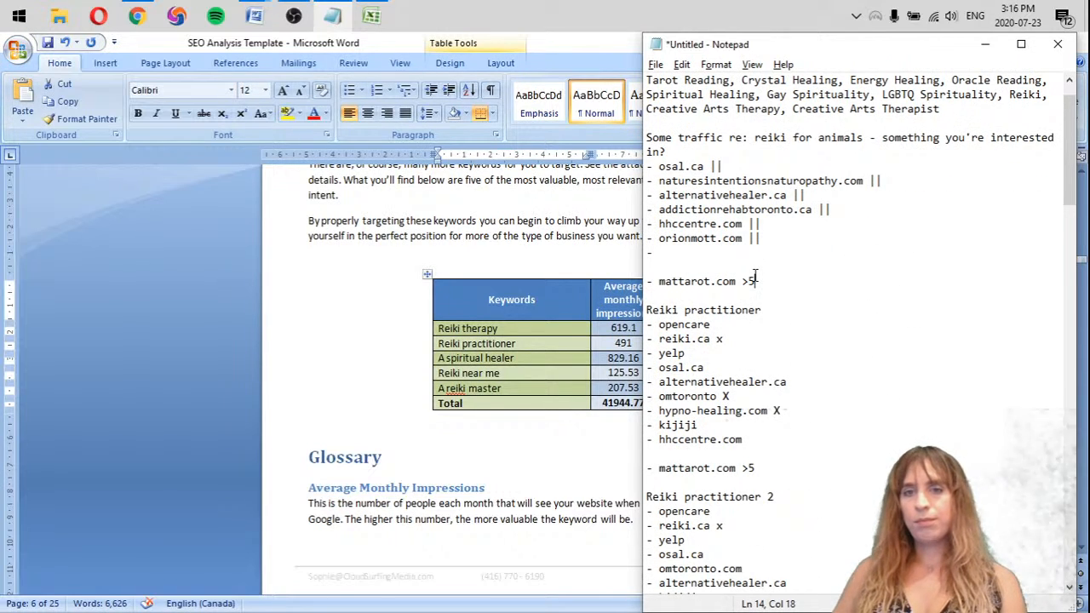
left_click(798, 254)
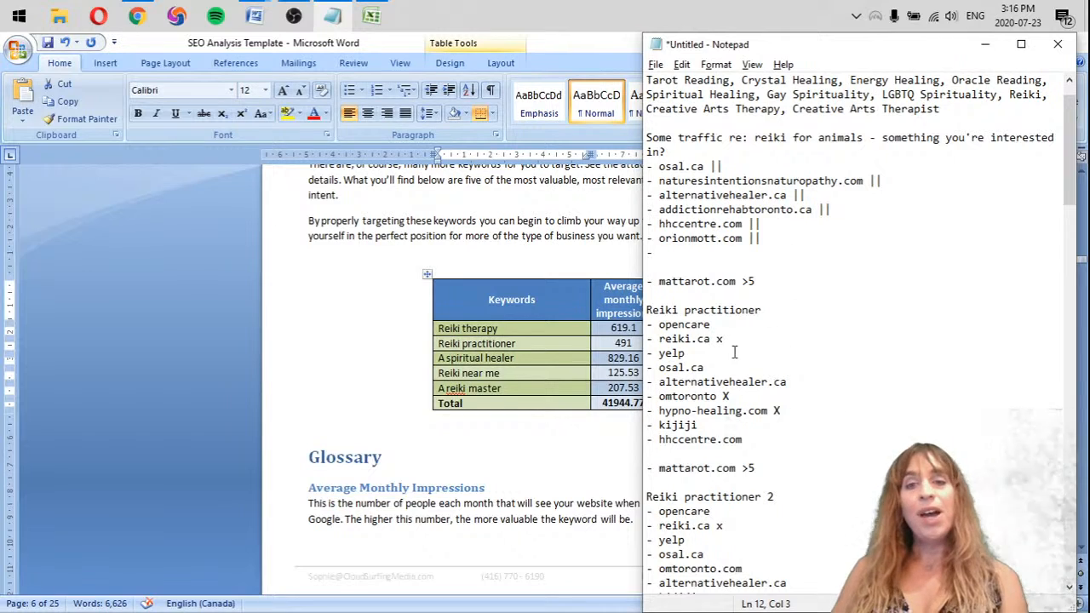
left_click(843, 166)
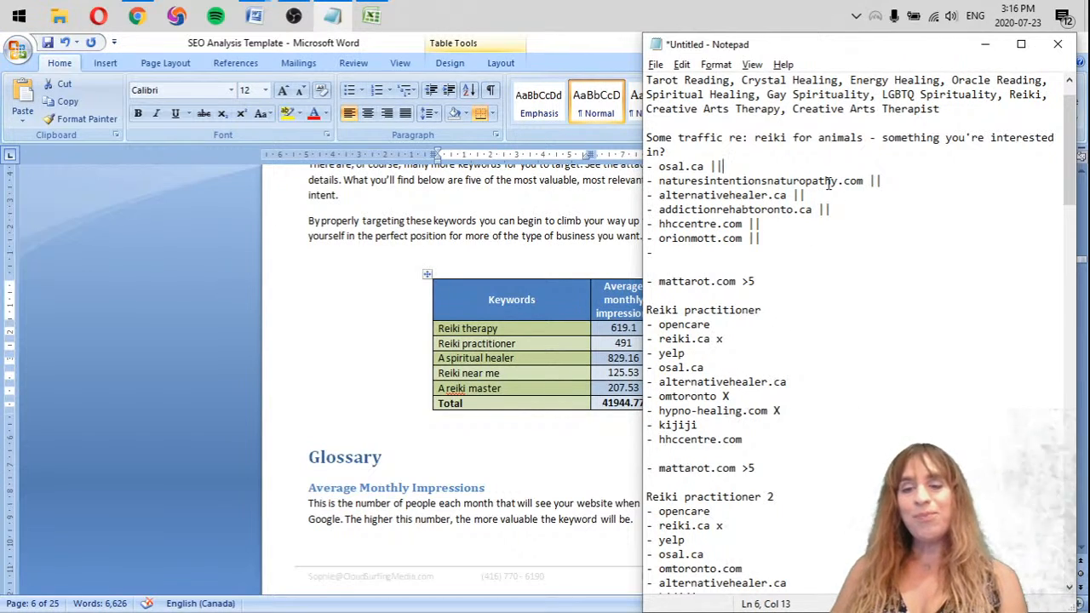
type("|")
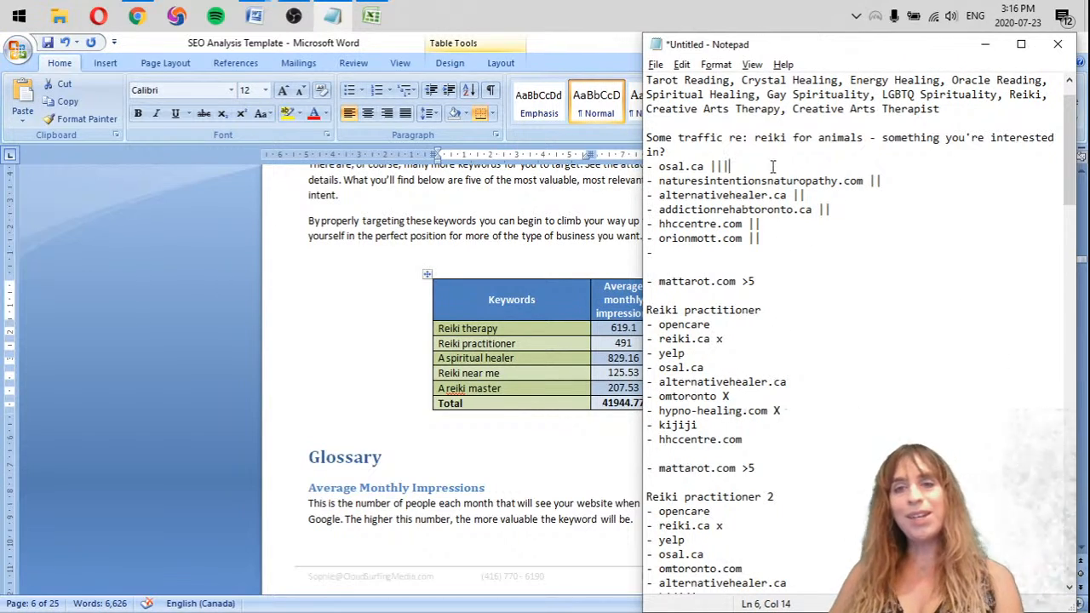
left_click(830, 195)
type("|")
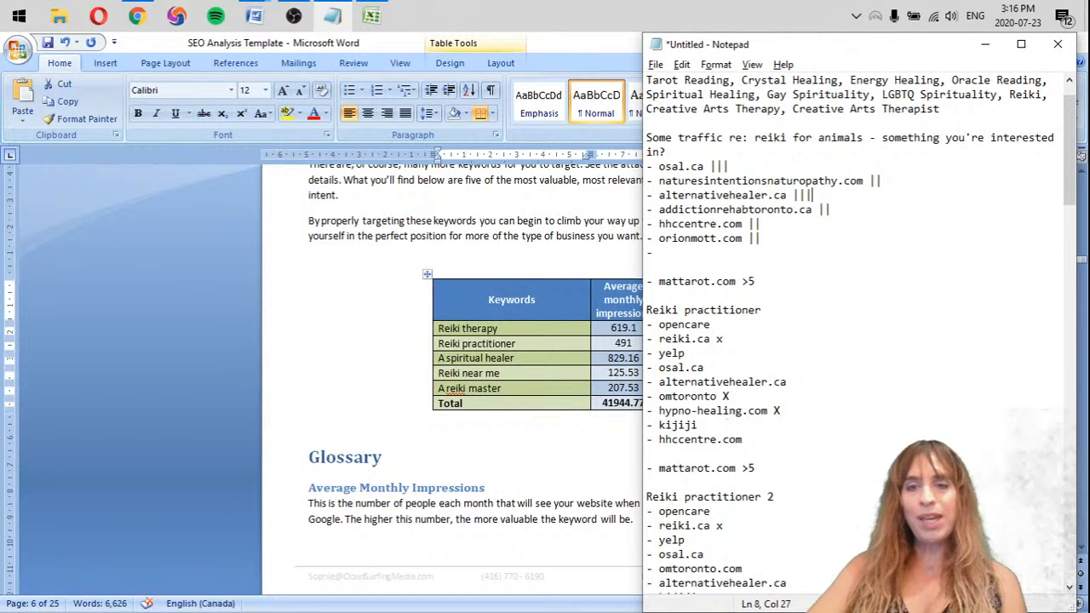
Add a third "|" mark to hhccentre.com in the tally for the first Reiki practitioner list
left_click(814, 409)
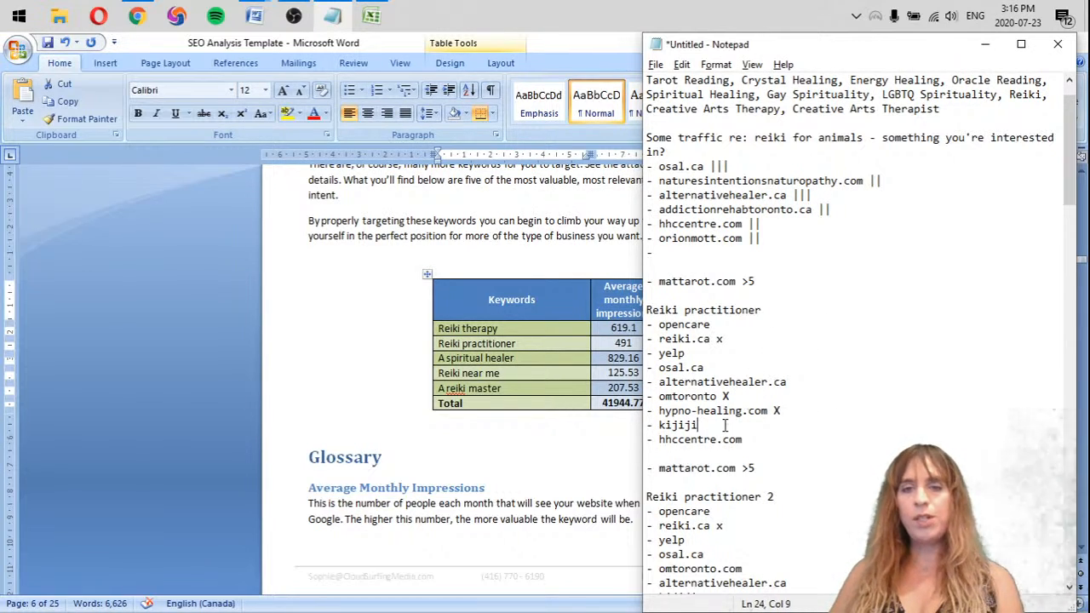
left_click_drag(757, 442, 683, 439)
left_click_drag(852, 227, 827, 237)
left_click(802, 218)
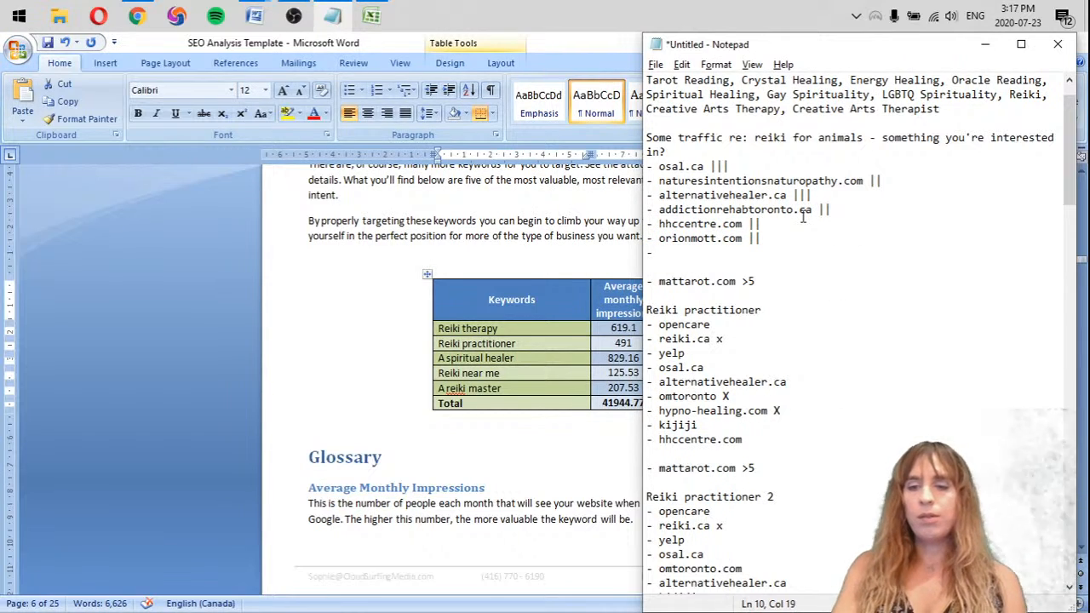
type("|")
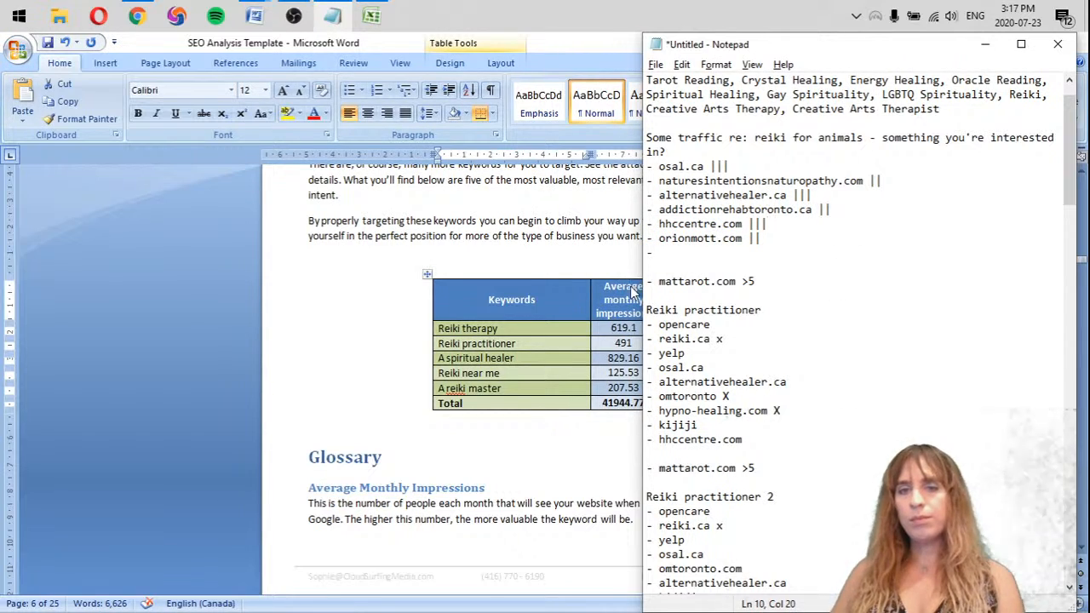
Add a third "|" mark to naturesintentionsnaturopathy.com and a fourth to hhccentre.com in the tally for the Reiki practitioner 2 list
scroll(645, 310, "down", 1)
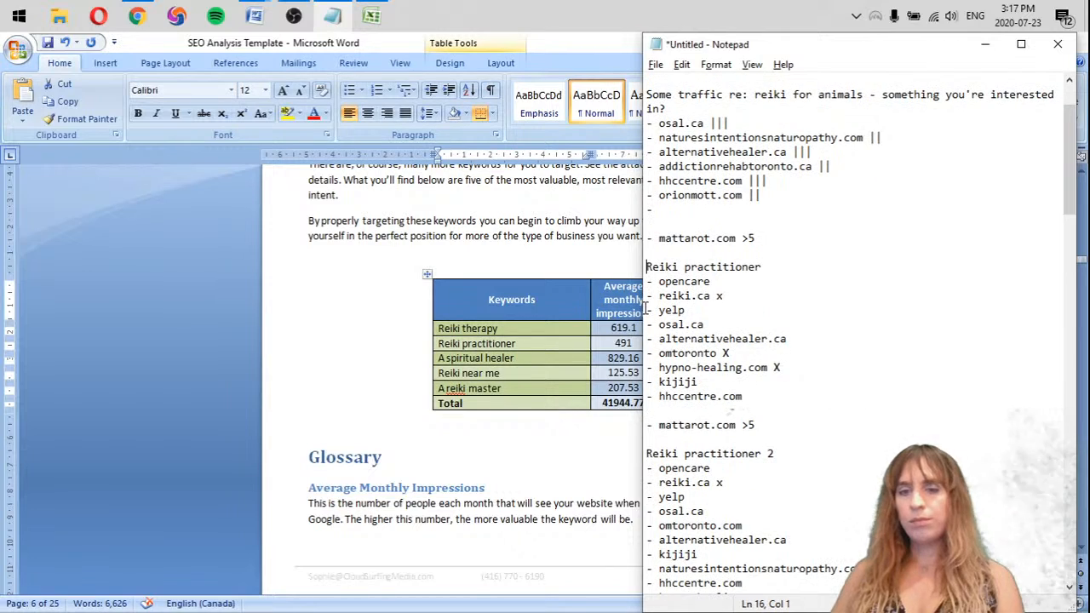
scroll(728, 414, "down", 1)
left_click(795, 559)
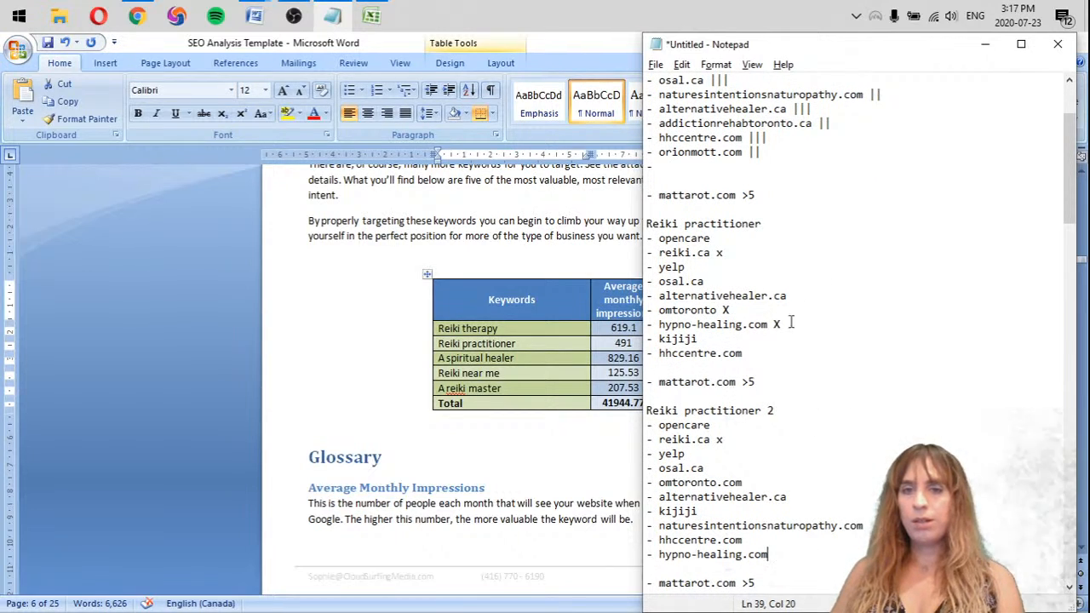
left_click(744, 540)
left_click(787, 525)
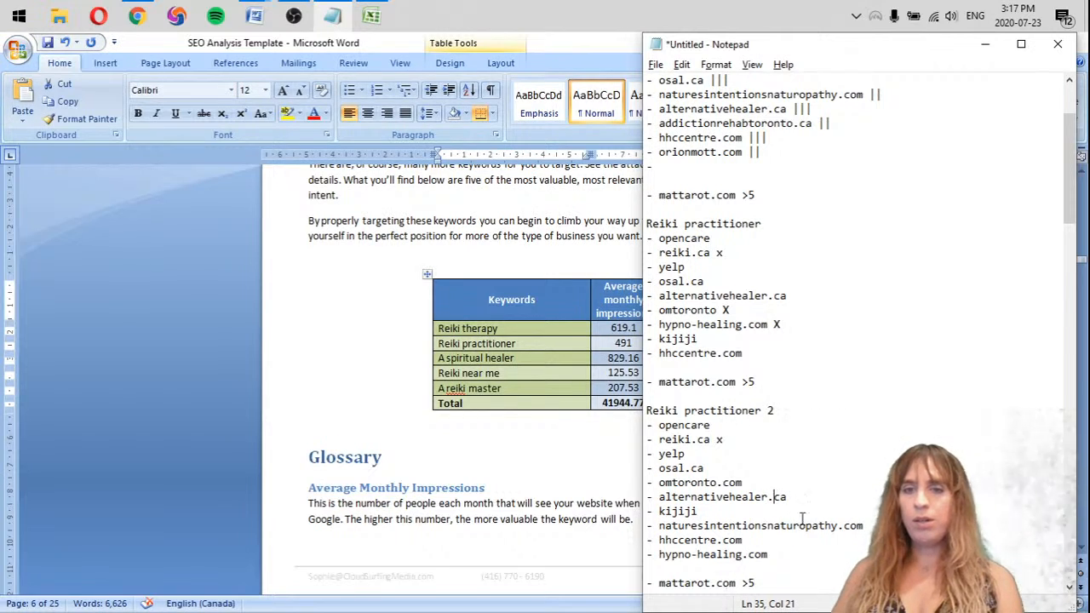
left_click(825, 523)
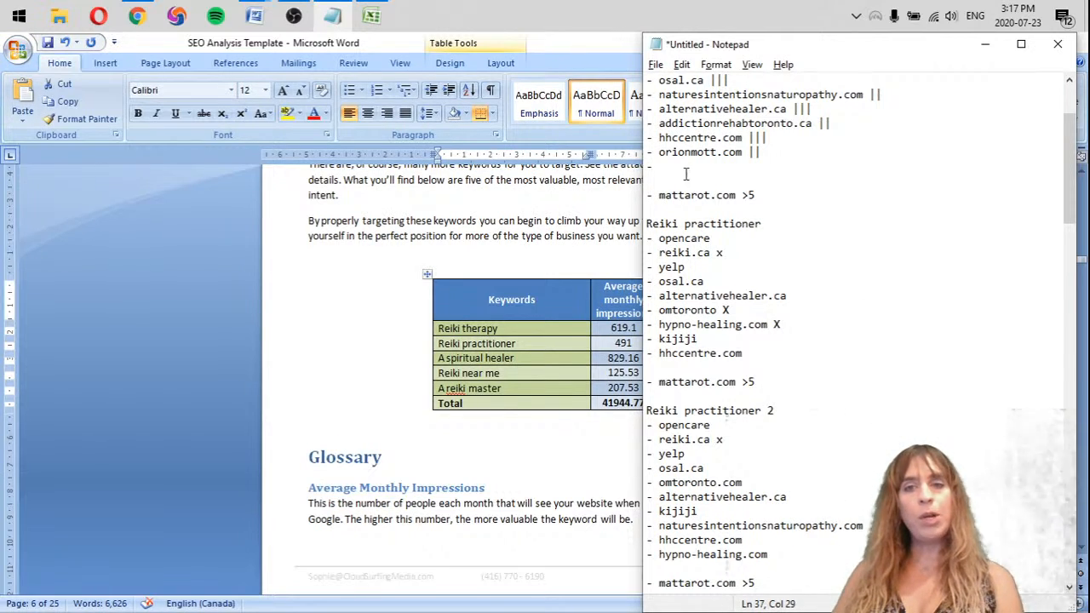
left_click(907, 91)
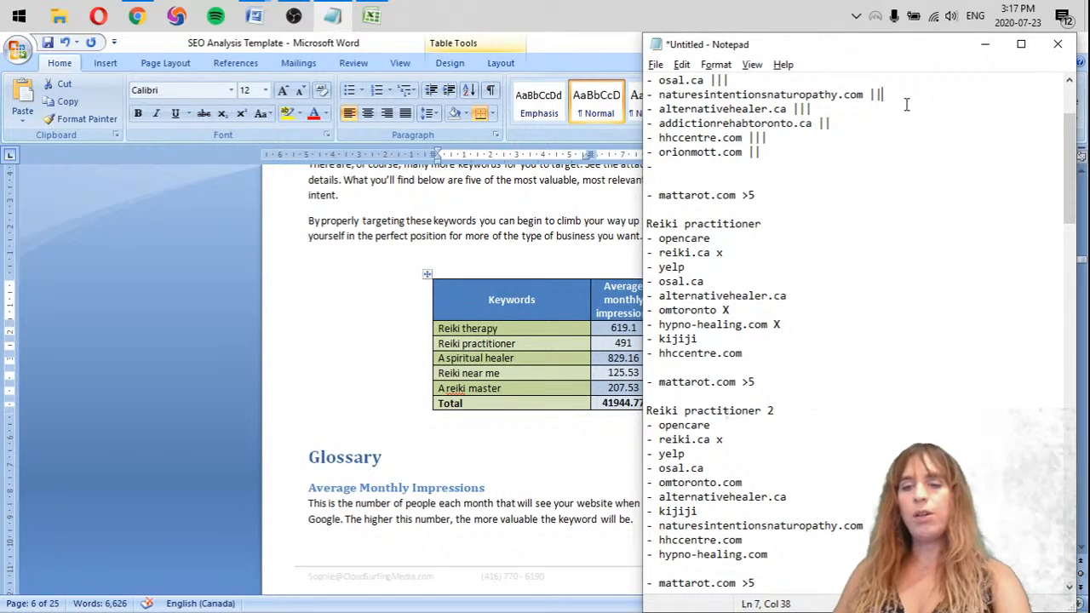
type("|")
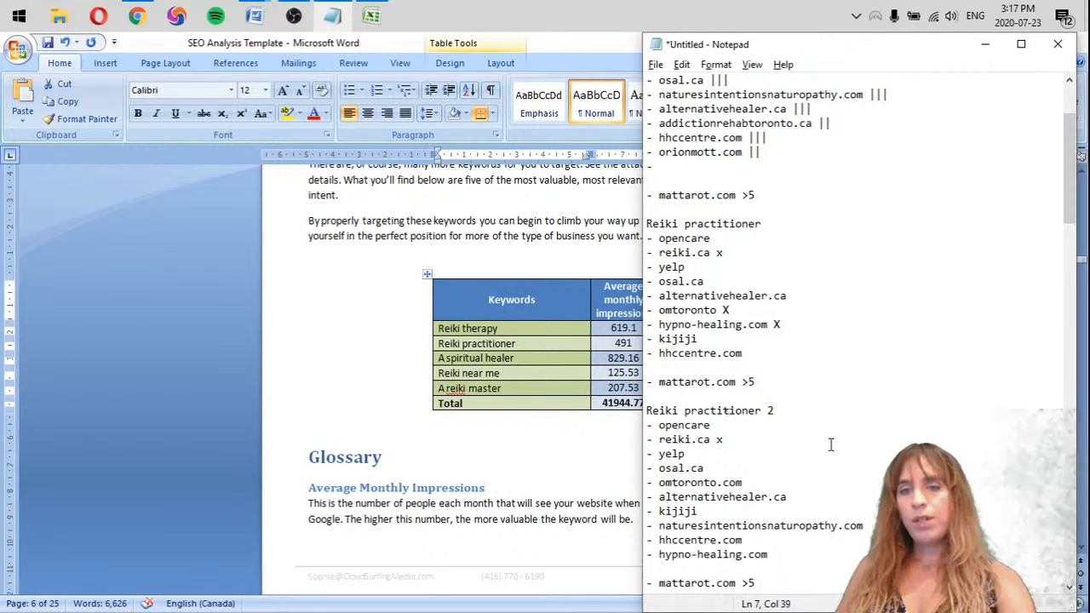
left_click(802, 137)
type("|")
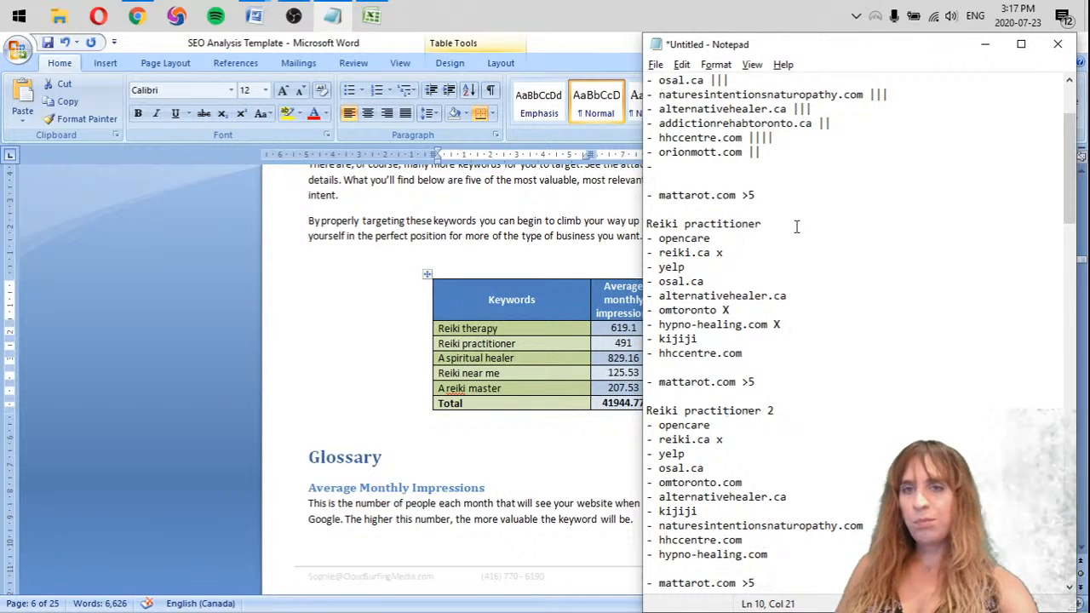
Add a fourth "|" mark to alternativehealer.ca and osal.ca in the tally for the Reiki practitioner 2 list
left_click(823, 109)
type("|")
scroll(805, 345, "up", 1)
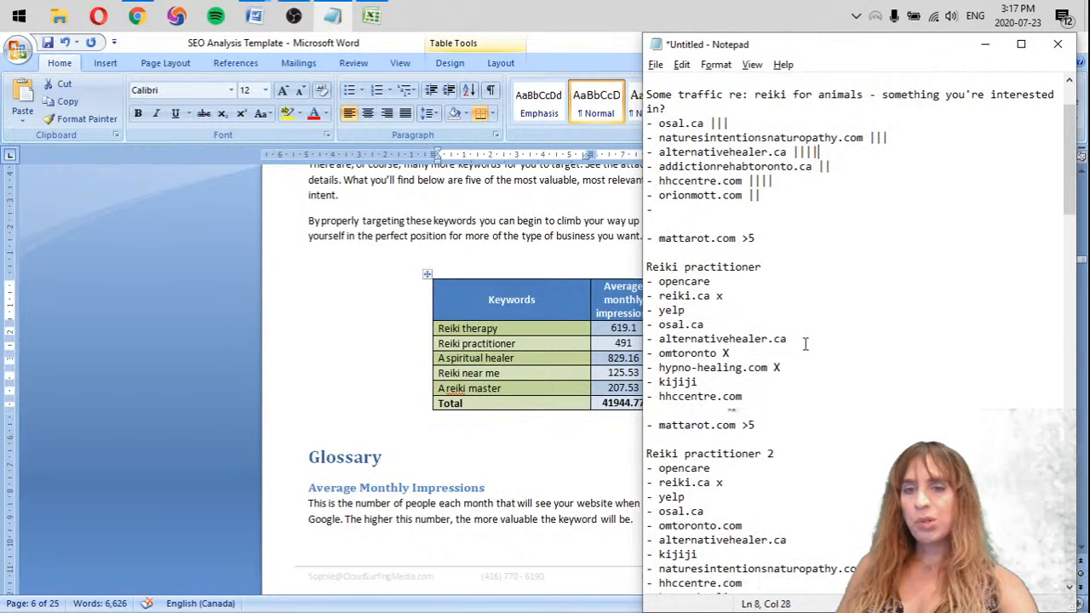
left_click(750, 123)
type("|")
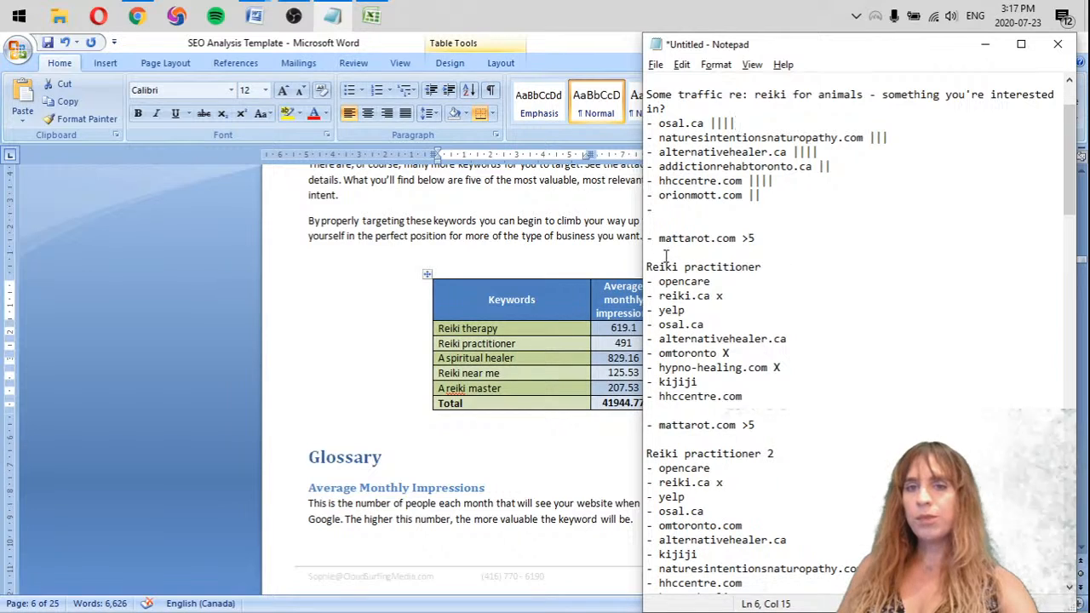
Move the two counted Reiki practitioner lists from below the tally to the end of the notes, after the Reiki therapy 2 list
scroll(755, 339, "down", 2)
mouse_move(647, 267)
left_mouse_down()
mouse_move(755, 339)
mouse_move(787, 454)
mouse_move(849, 528)
mouse_move(842, 545)
left_mouse_up()
key("ctrl+x")
scroll(864, 383, "down", 20)
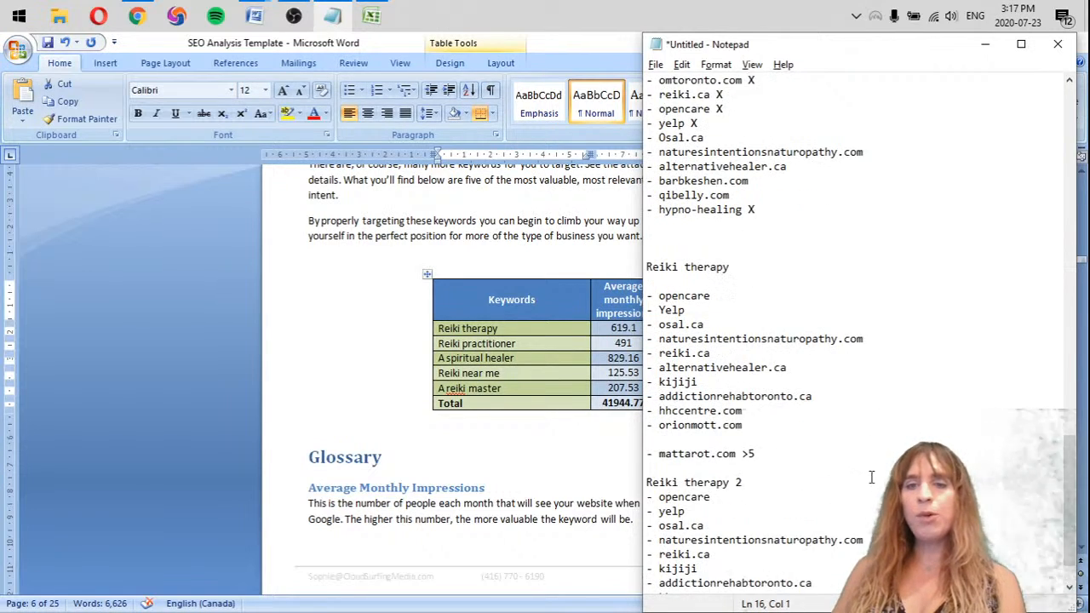
left_click(650, 584)
key("Return")
key("ctrl+v")
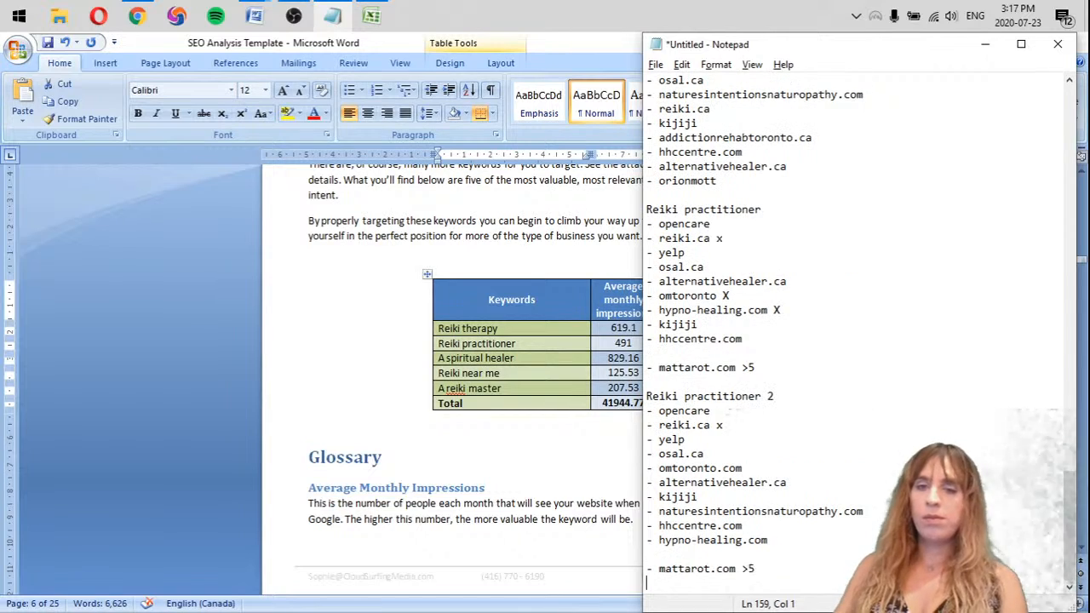
Copy integralhealingcentre.com from the first A spiritual healer list into the tally's empty last entry and give it two "|" marks
scroll(792, 416, "up", 15)
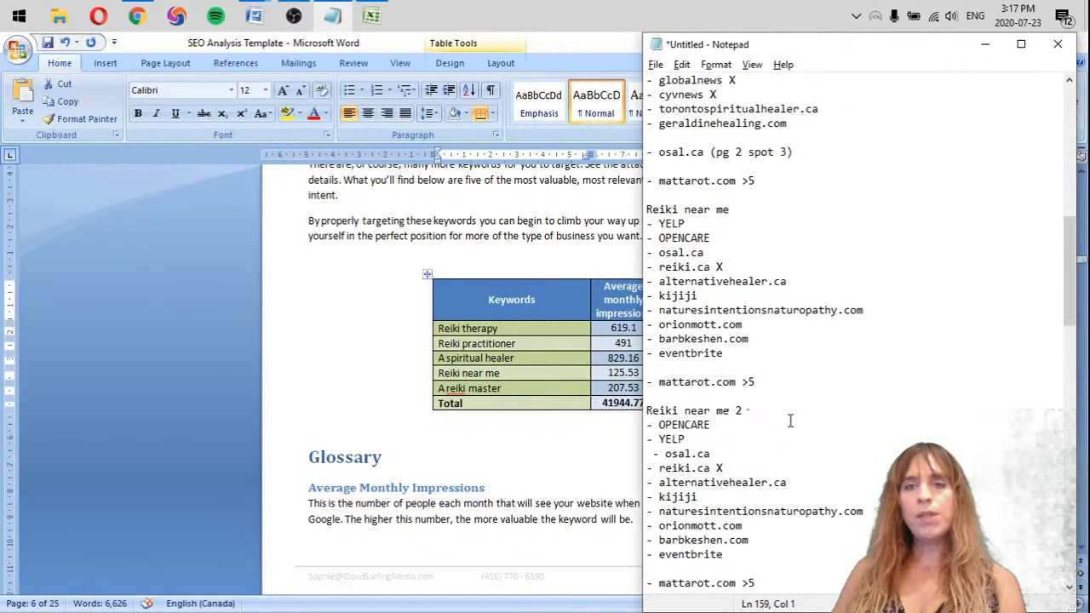
scroll(790, 419, "up", 8)
scroll(797, 422, "down", 3)
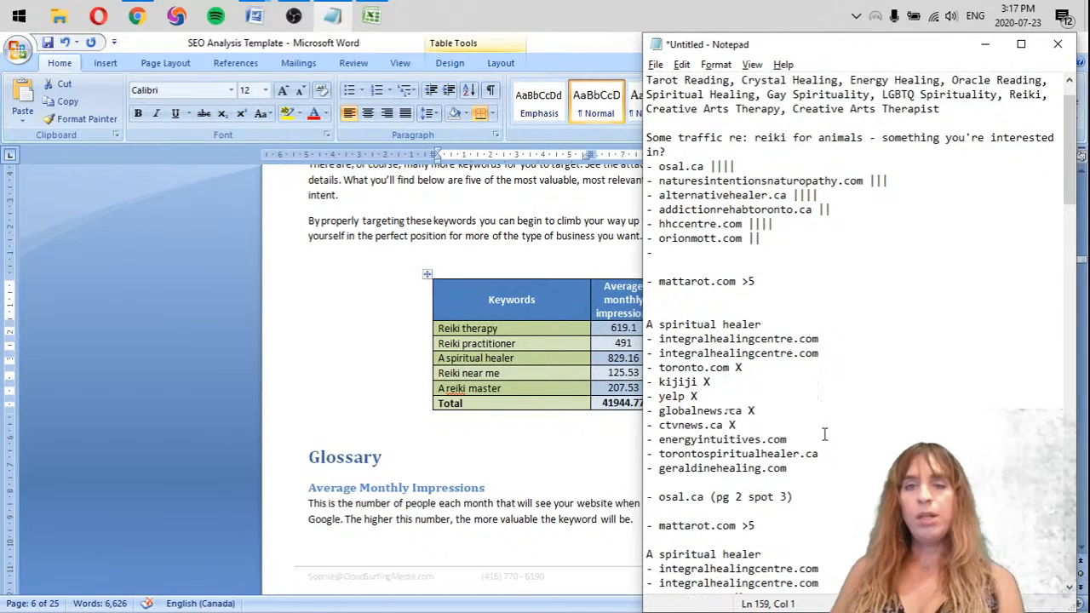
left_click(735, 80)
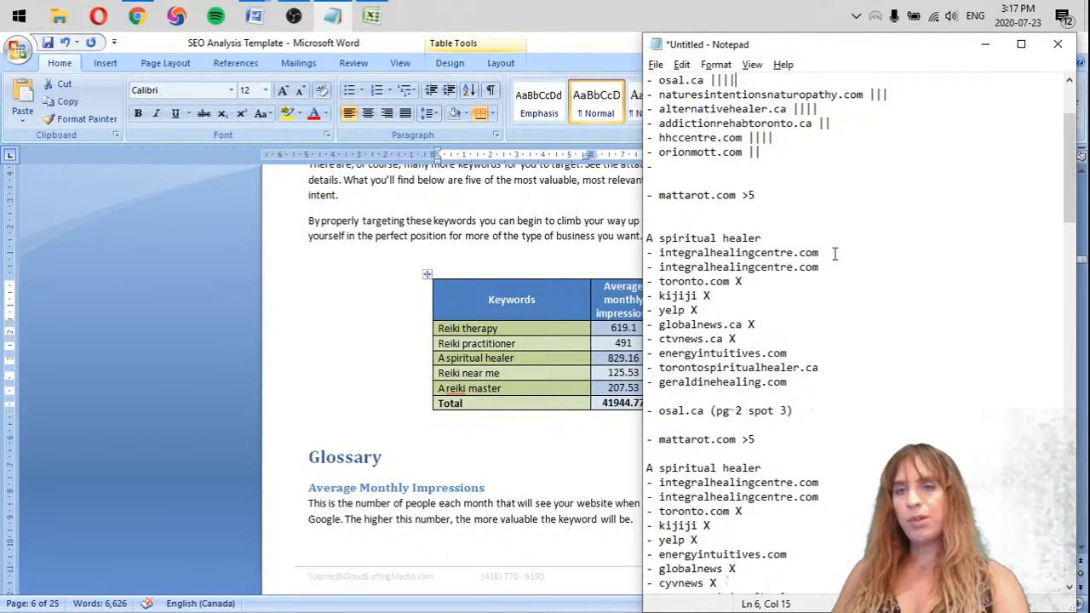
left_click_drag(822, 253, 637, 249)
key("ctrl+c")
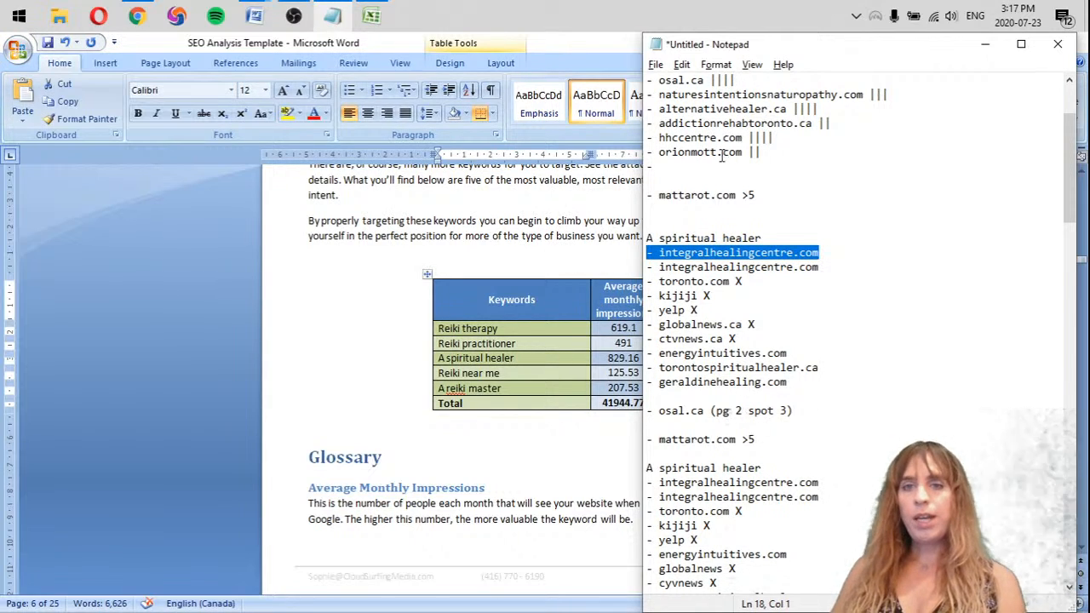
left_click(680, 167)
key("ctrl+v")
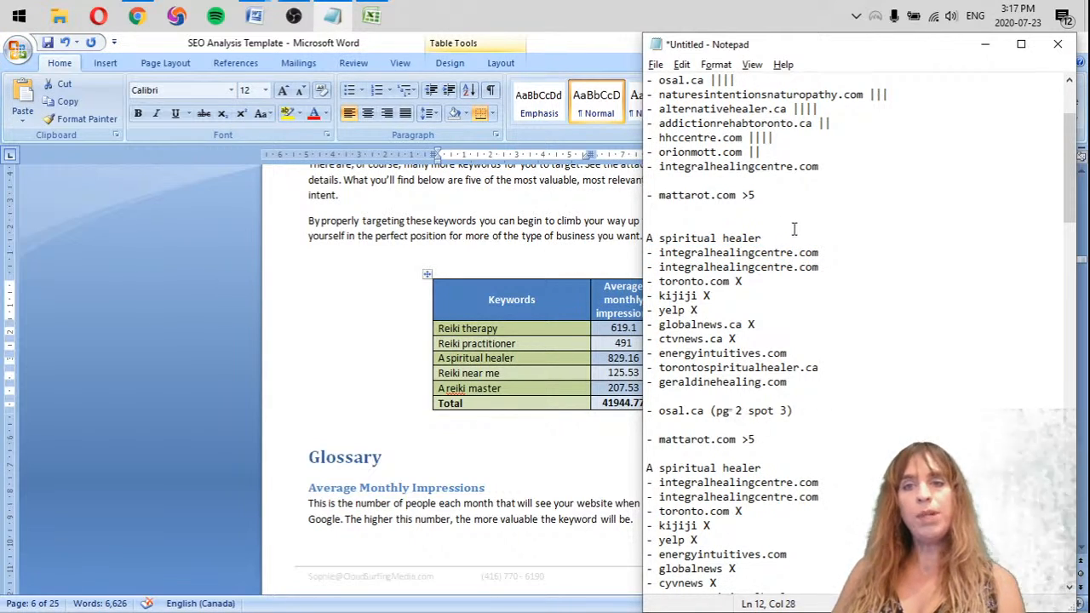
type("|")
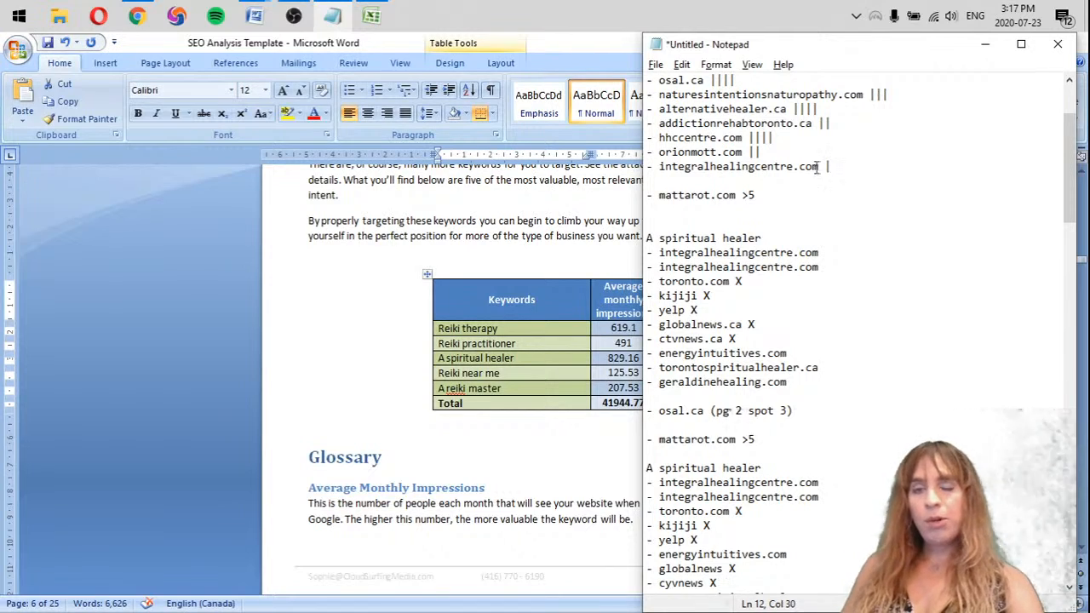
type("|")
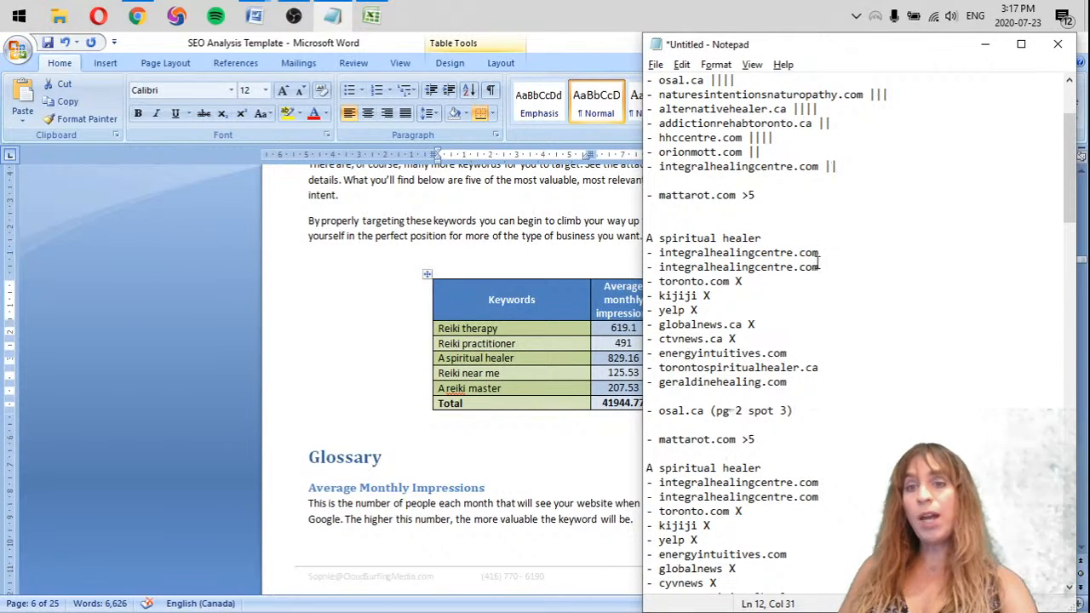
left_click_drag(820, 253, 822, 267)
left_click(830, 253)
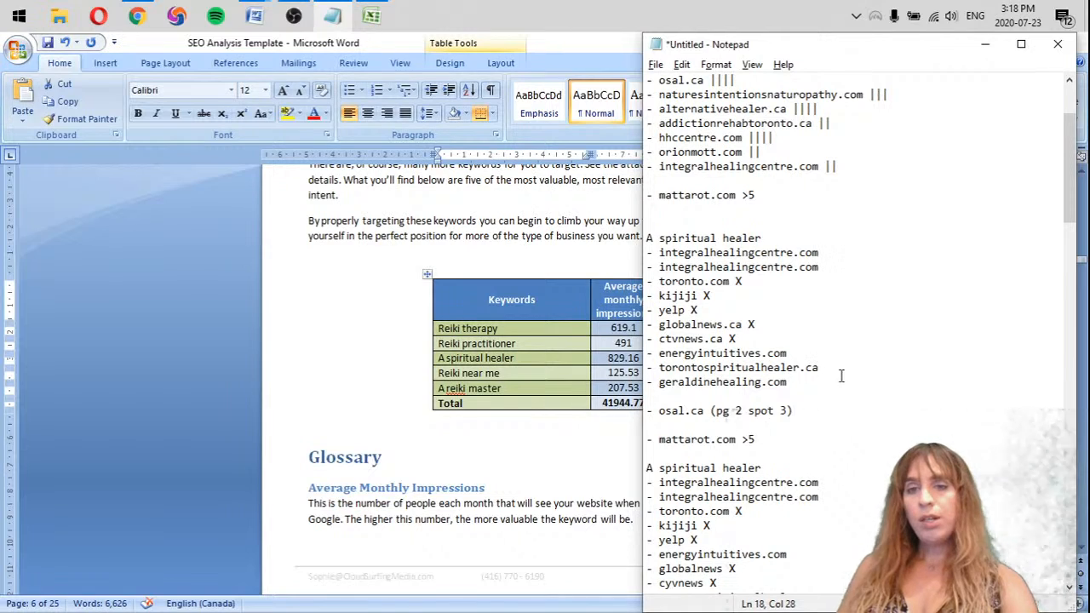
Copy energyintuitives.com, torontospiritualhealer.ca and geraldinehealing.com to the end of the tally and remove the "mattarot.com >5" line below it
left_click_drag(826, 383, 640, 349)
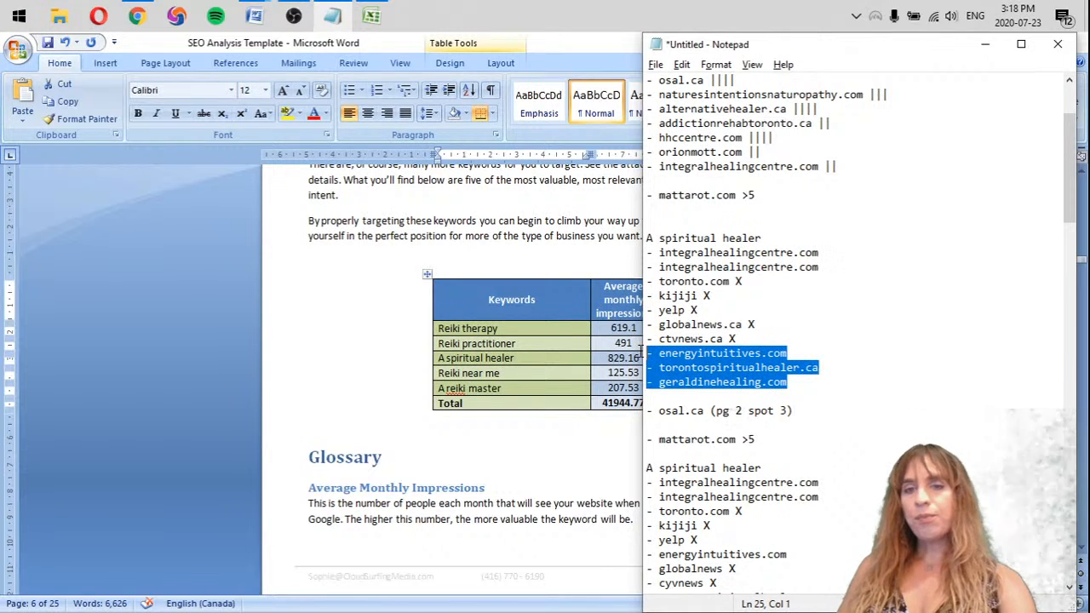
key("ctrl+c")
left_click(711, 181)
key("ctrl+v")
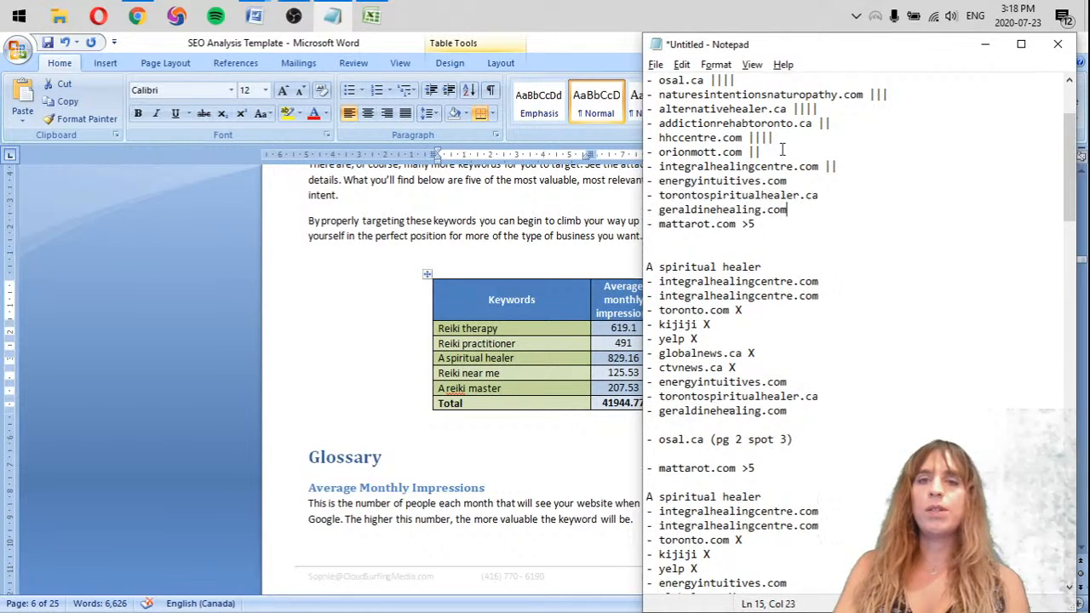
key("Return")
key("shift+Down")
key("shift+Down")
key("Delete")
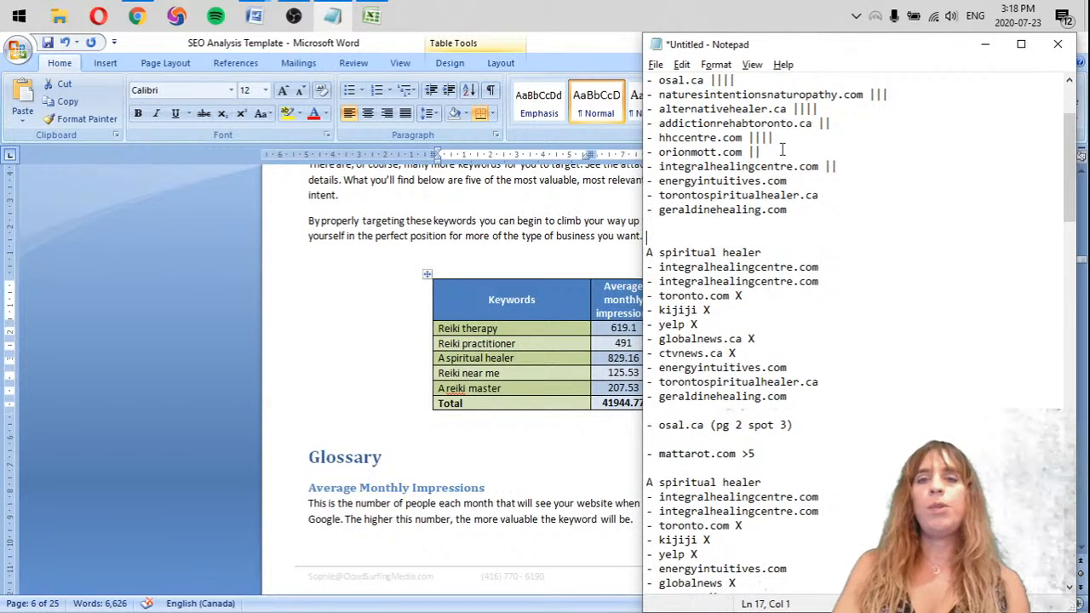
Add one "|" mark each to energyintuitives.com, torontospiritualhealer.ca and geraldinehealing.com in the tally for the first A spiritual healer list
double_click(808, 186)
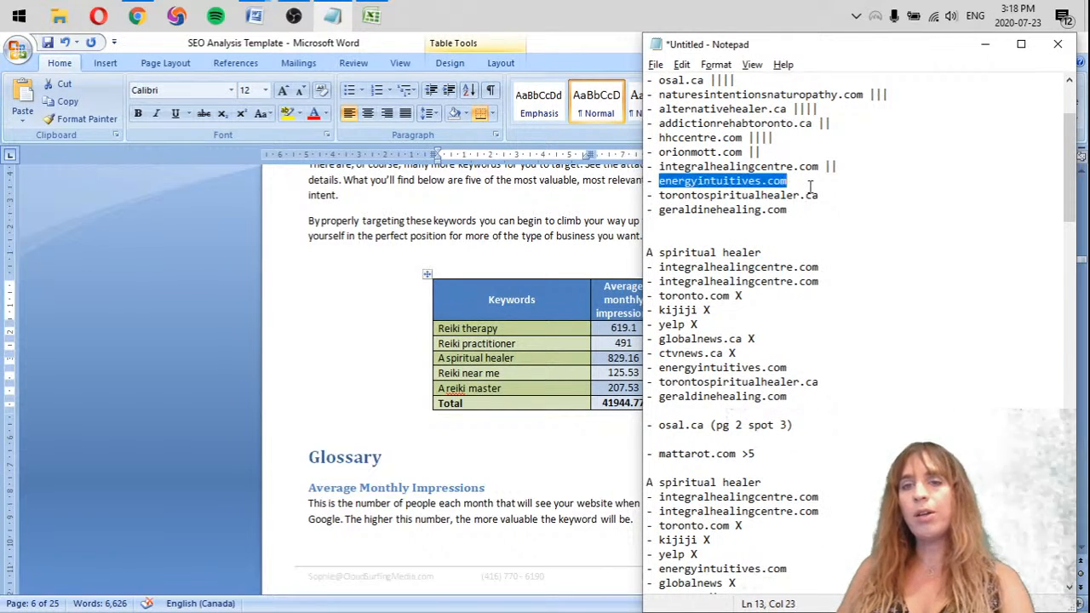
left_click(819, 176)
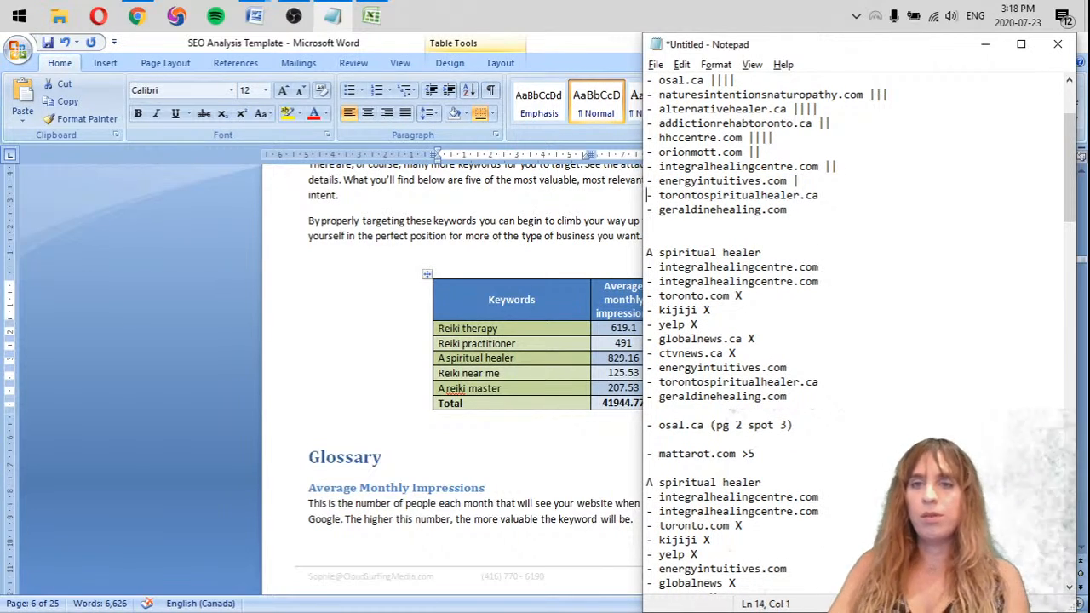
left_click(798, 198)
key("End")
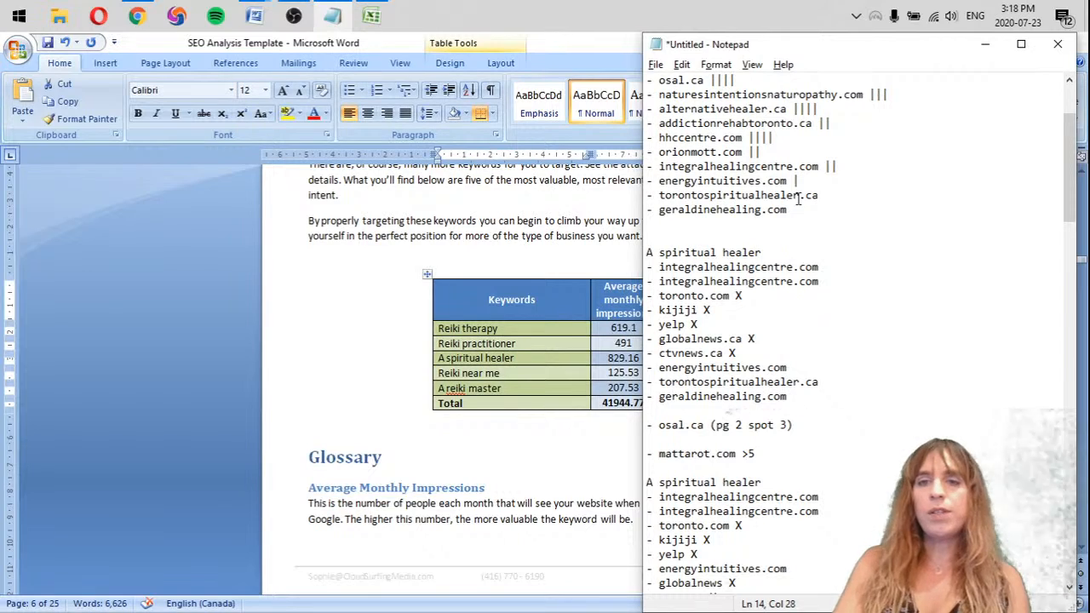
key("Down")
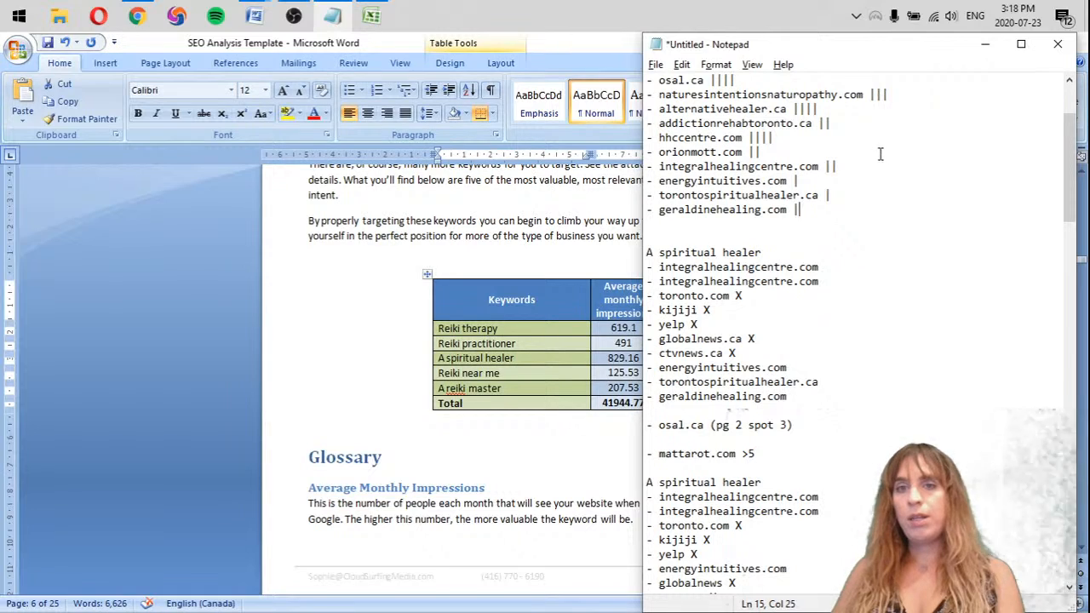
left_click(854, 167)
type("||")
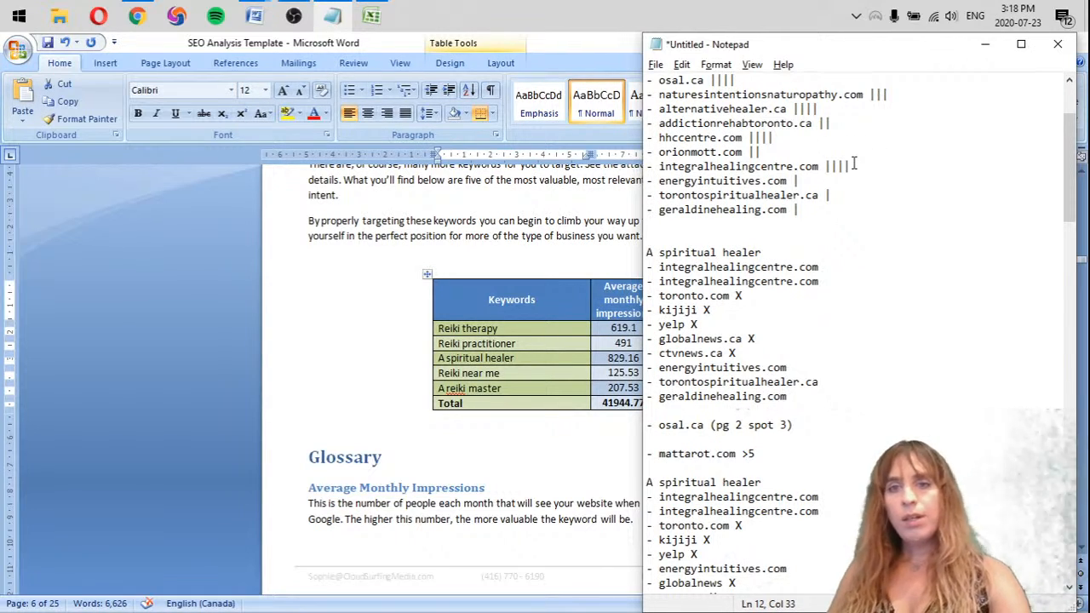
key("BackSpace")
key("BackSpace")
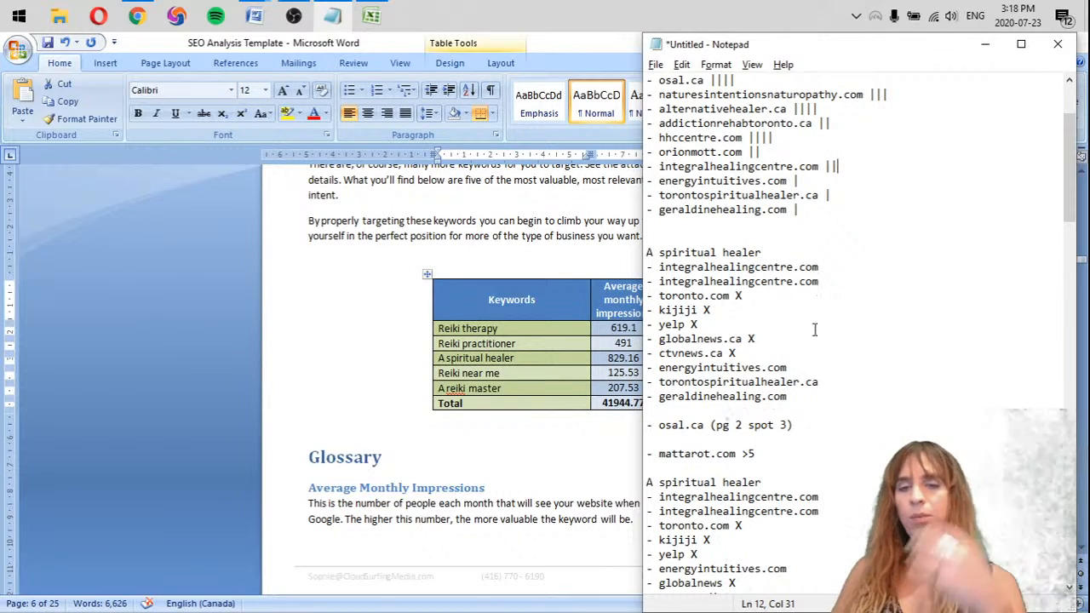
Add a second "|" mark to torontospiritualhealer.ca, geraldinehealing.com and energyintuitives.com in the tally for the second A spiritual healer list
scroll(801, 460, "down", 1)
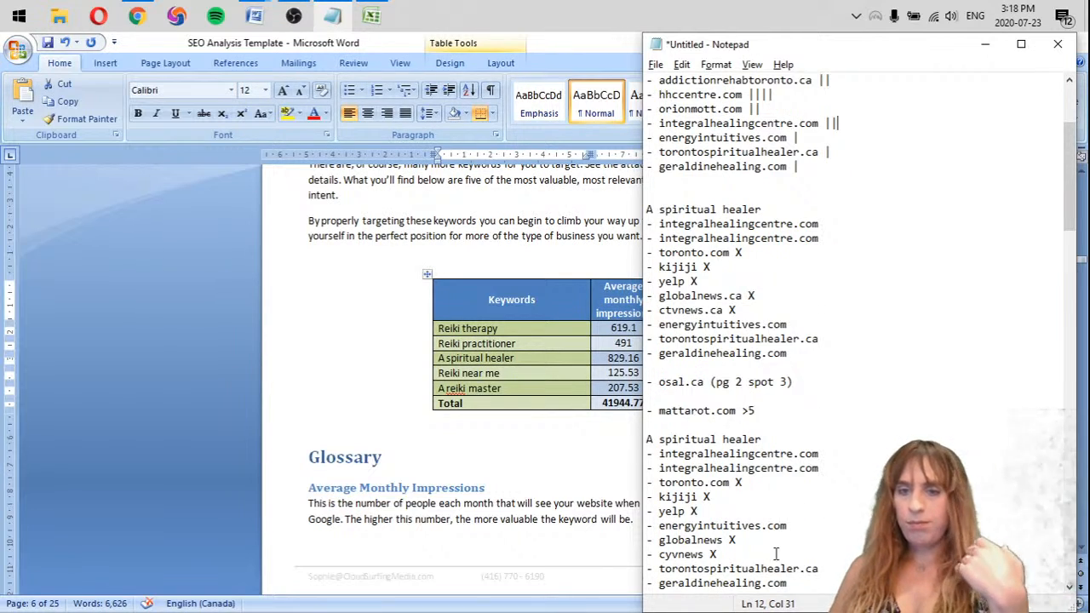
scroll(793, 584, "down", 1)
scroll(799, 538, "up", 1)
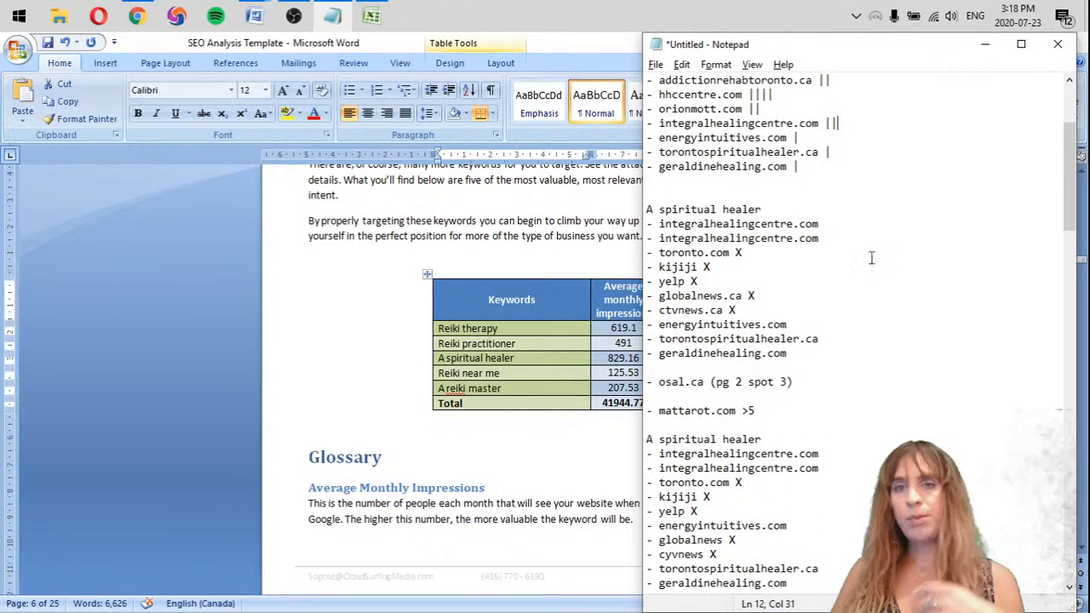
left_click(863, 151)
type("|")
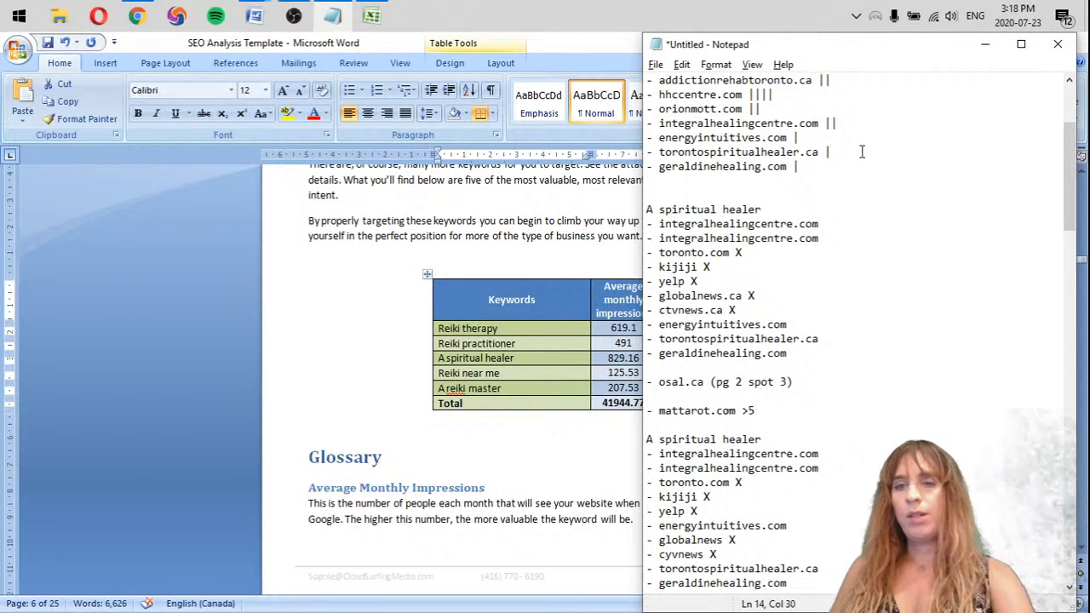
left_click(830, 168)
type("|")
left_click(836, 137)
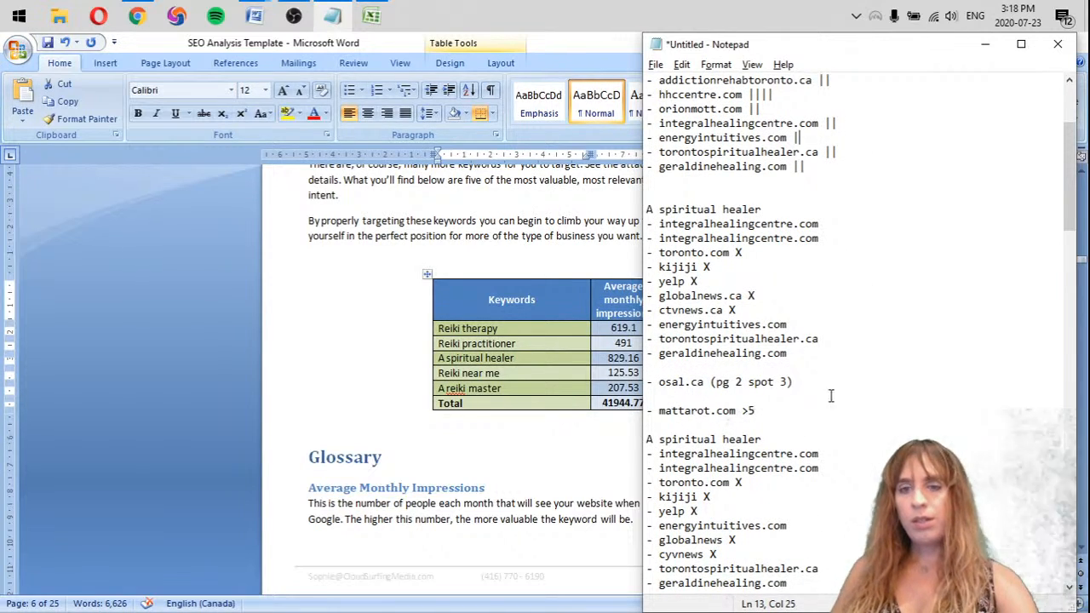
type("|")
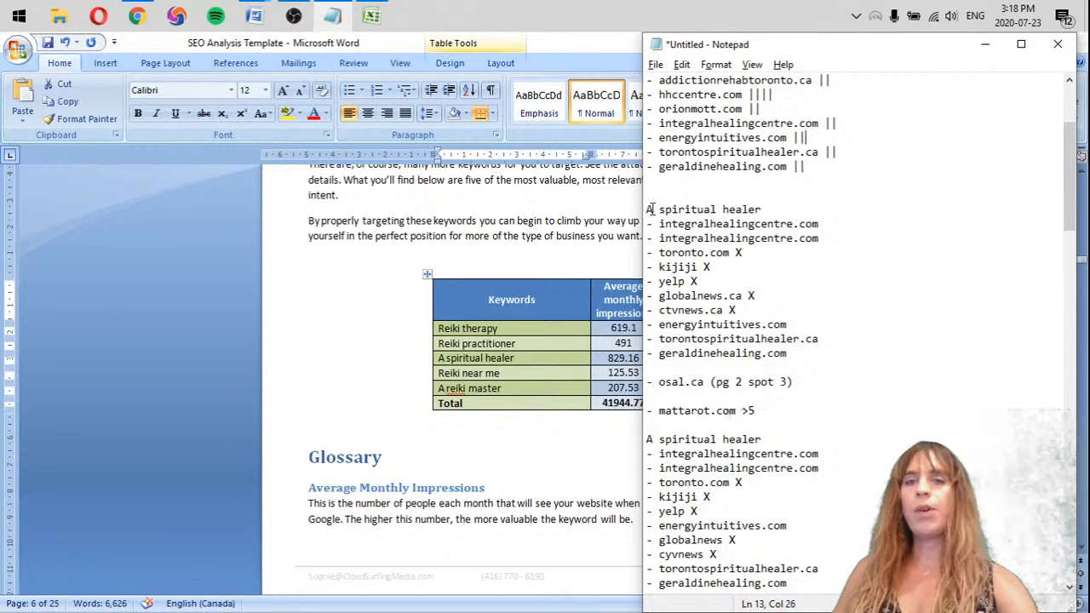
Move both A spiritual healer lists from below the tally to the very end of the notes
mouse_move(648, 207)
left_mouse_down()
mouse_move(773, 326)
mouse_move(801, 555)
left_mouse_up()
key("ctrl+c")
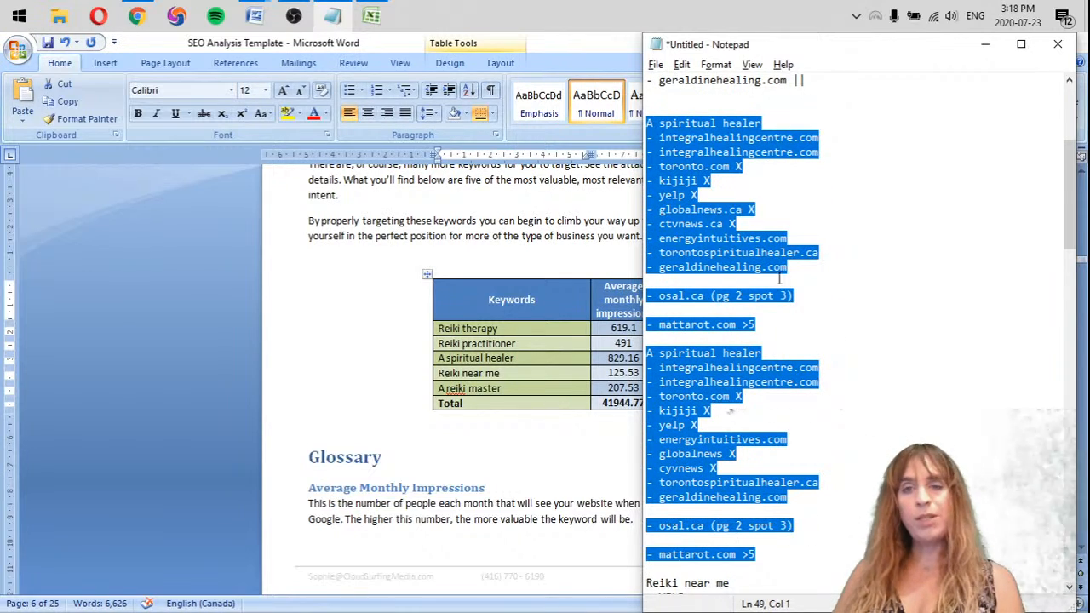
key("Delete")
scroll(768, 268, "down", 17)
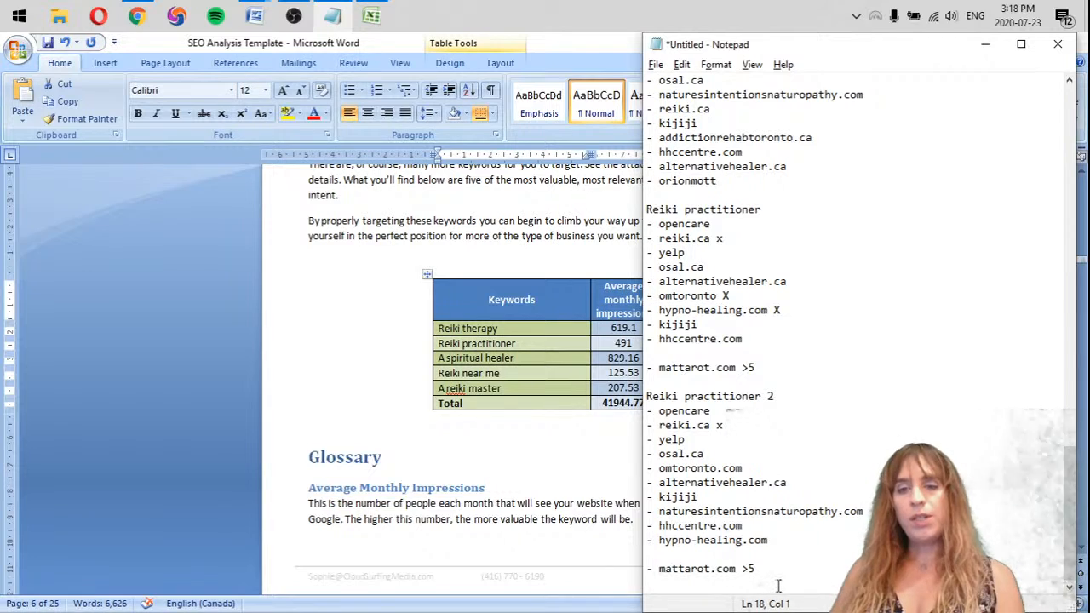
left_click(779, 585)
key("Return")
key("ctrl+v")
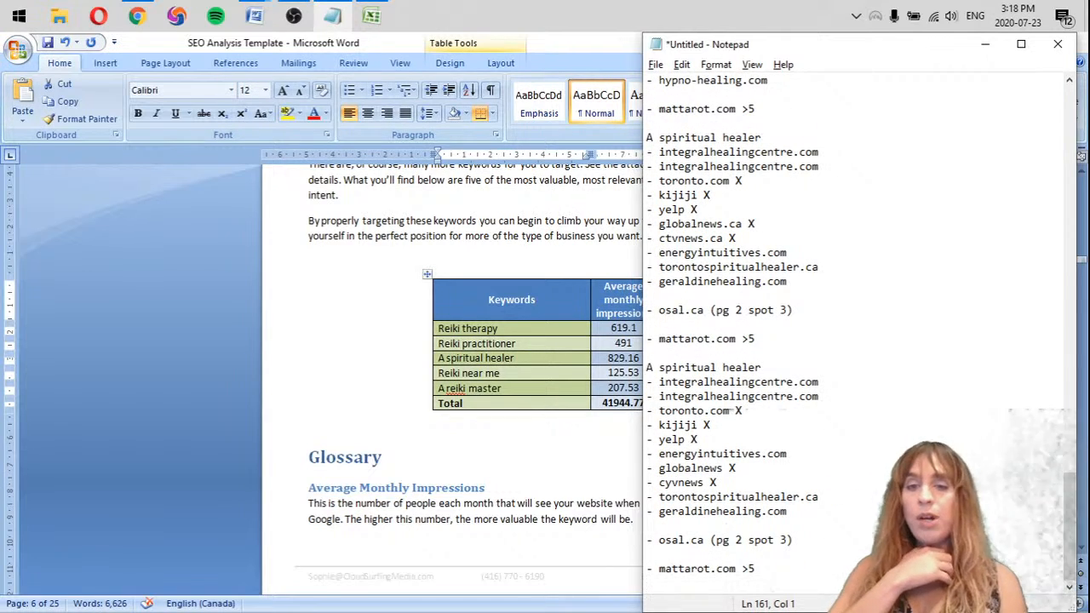
Add two "|" marks each to osal.ca, alternativehealer.ca and naturesintentionsnaturopathy.com in the tally for the two Reiki near me lists
scroll(886, 417, "up", 20)
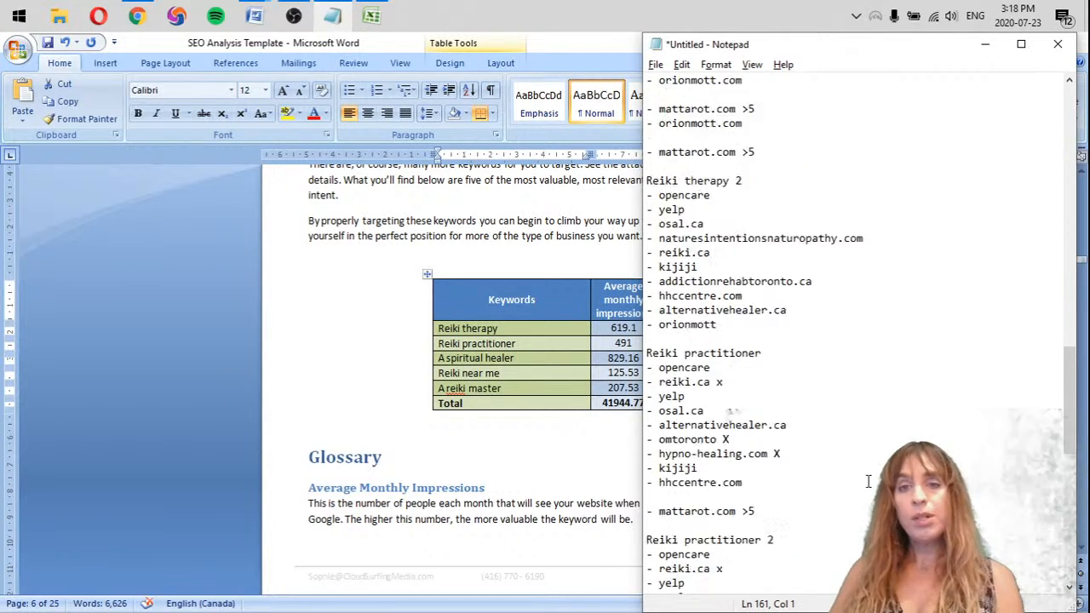
scroll(843, 432, "up", 5)
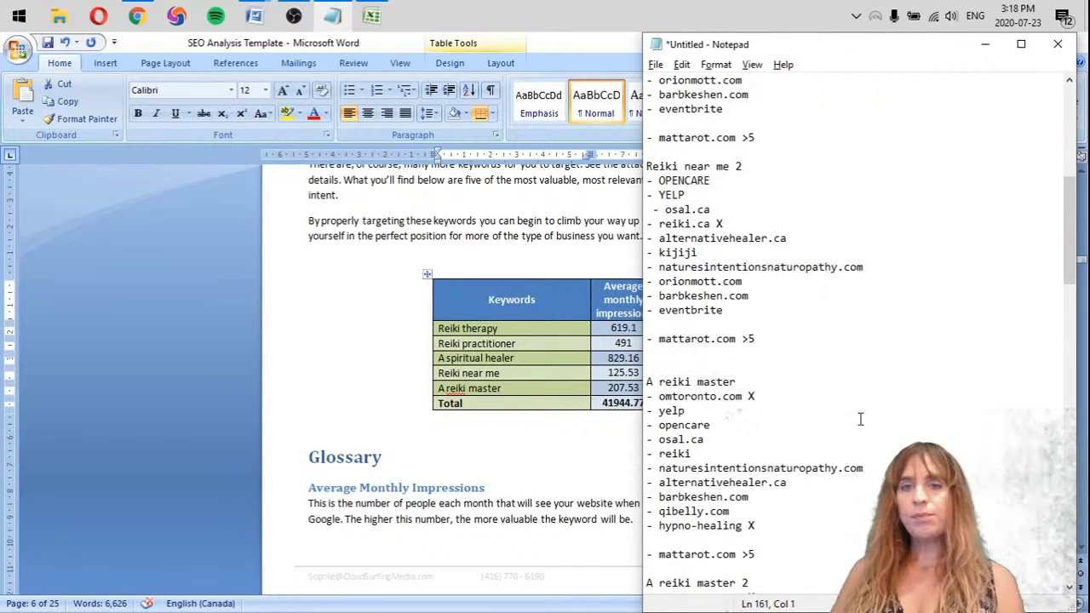
scroll(841, 375, "up", 6)
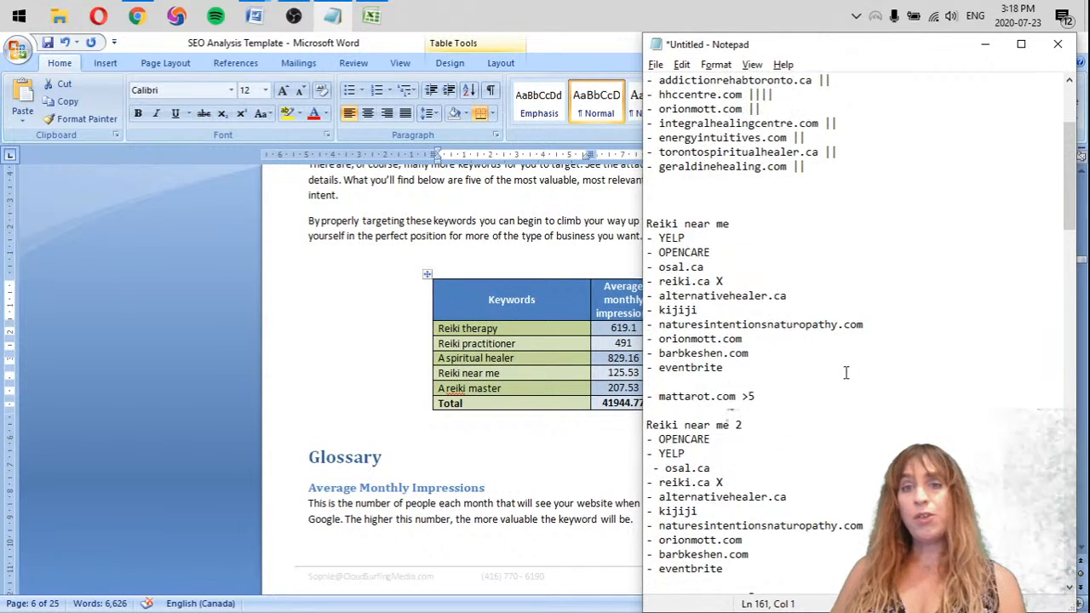
left_click(818, 244)
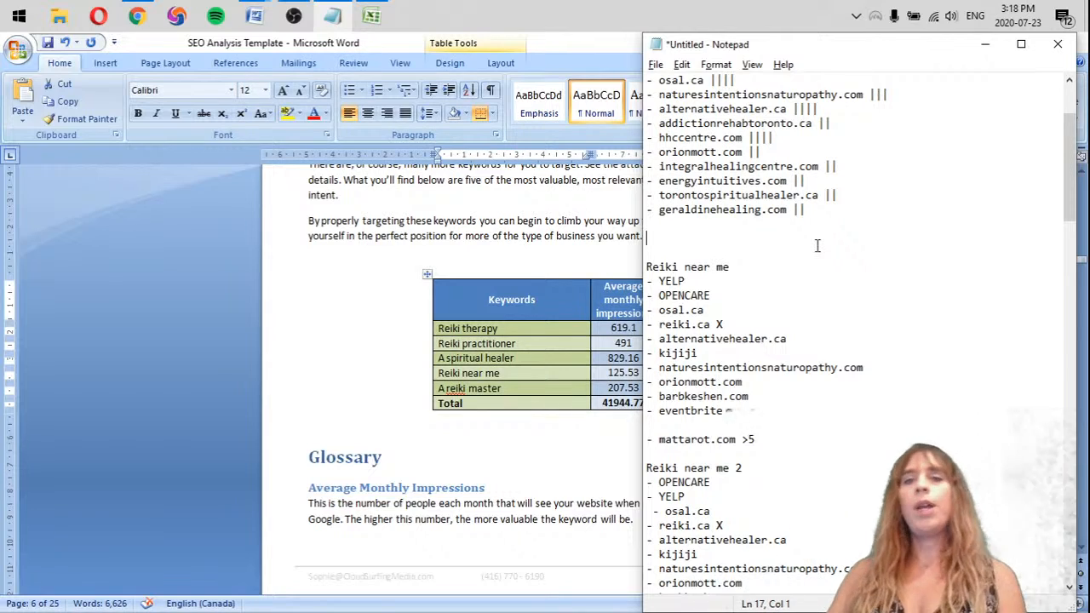
left_click(744, 82)
type("|")
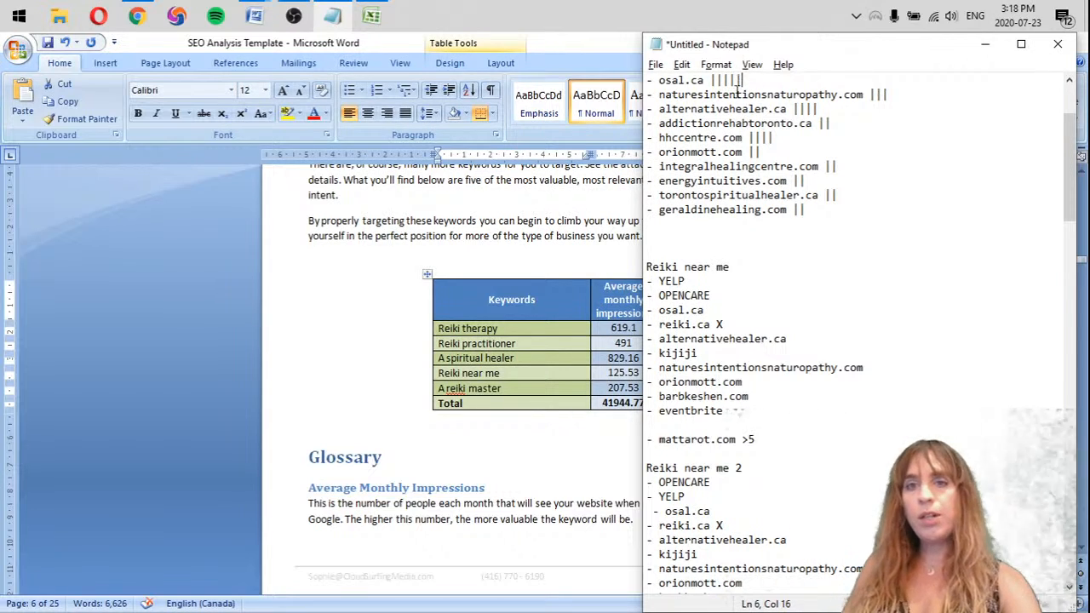
type("|")
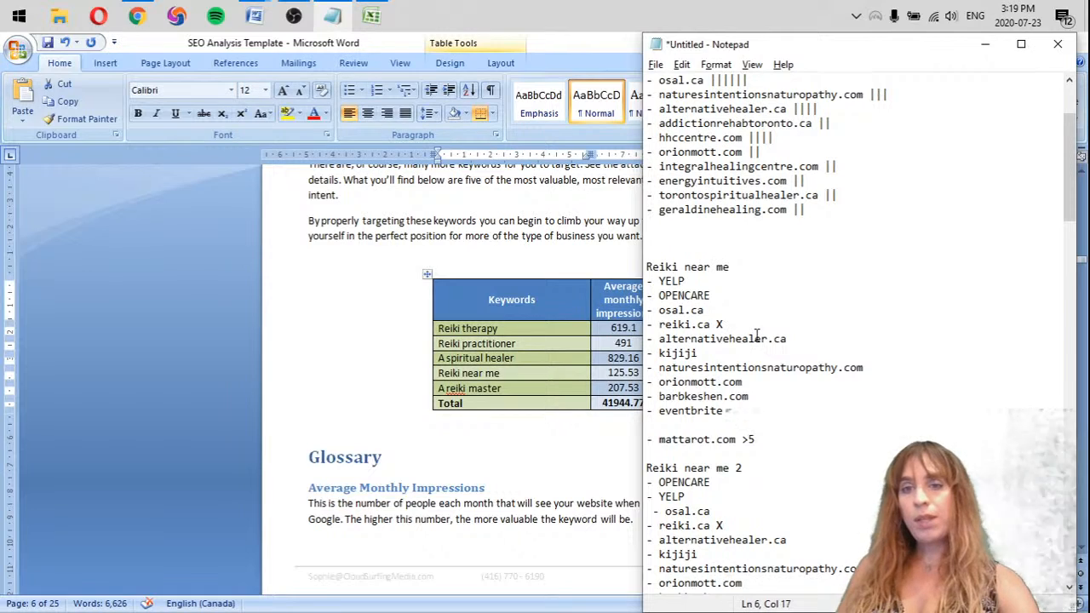
type("||")
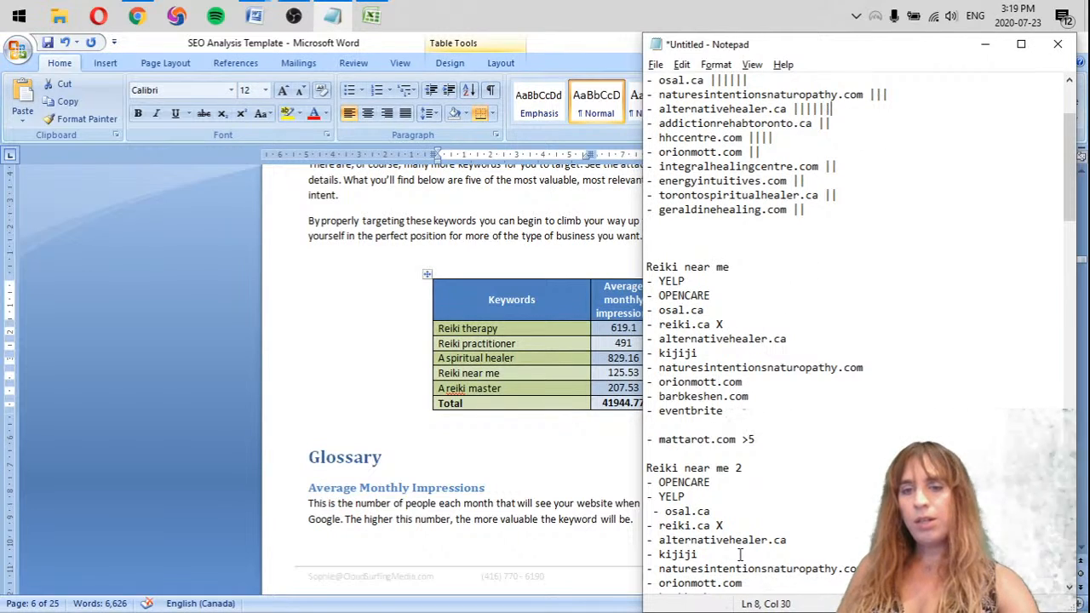
left_click(912, 95)
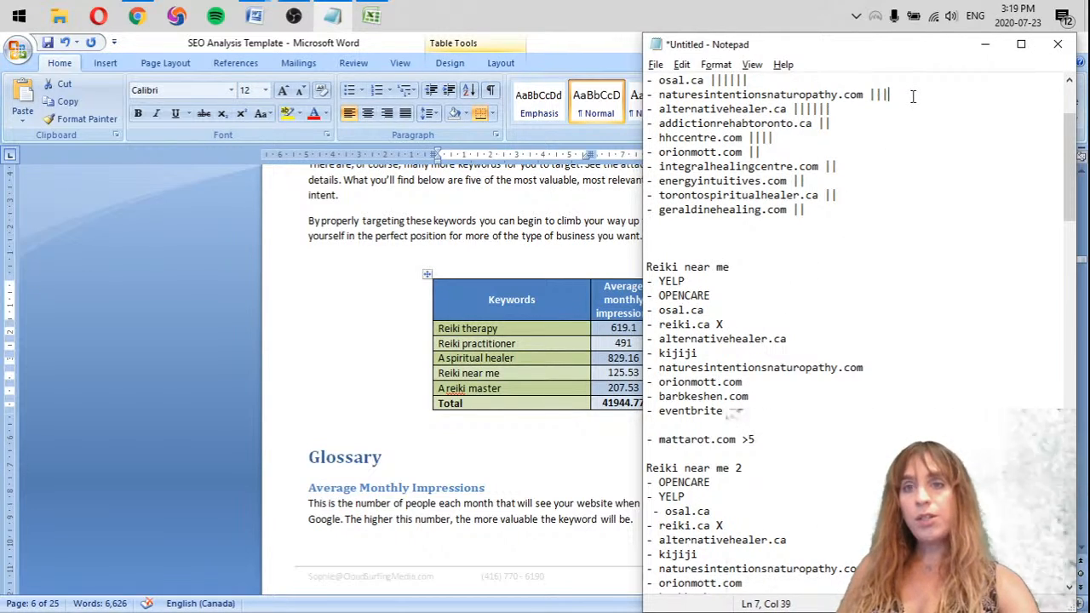
type("|||")
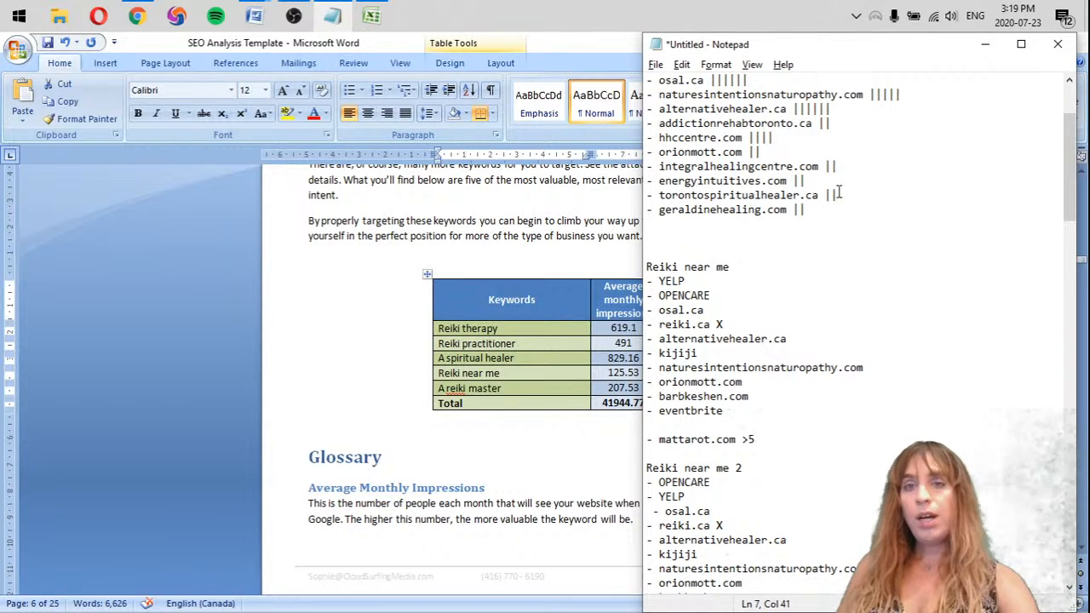
Add one "|" mark to orionmott.com in the tally for the first Reiki near me list
scroll(800, 196, "up", 1)
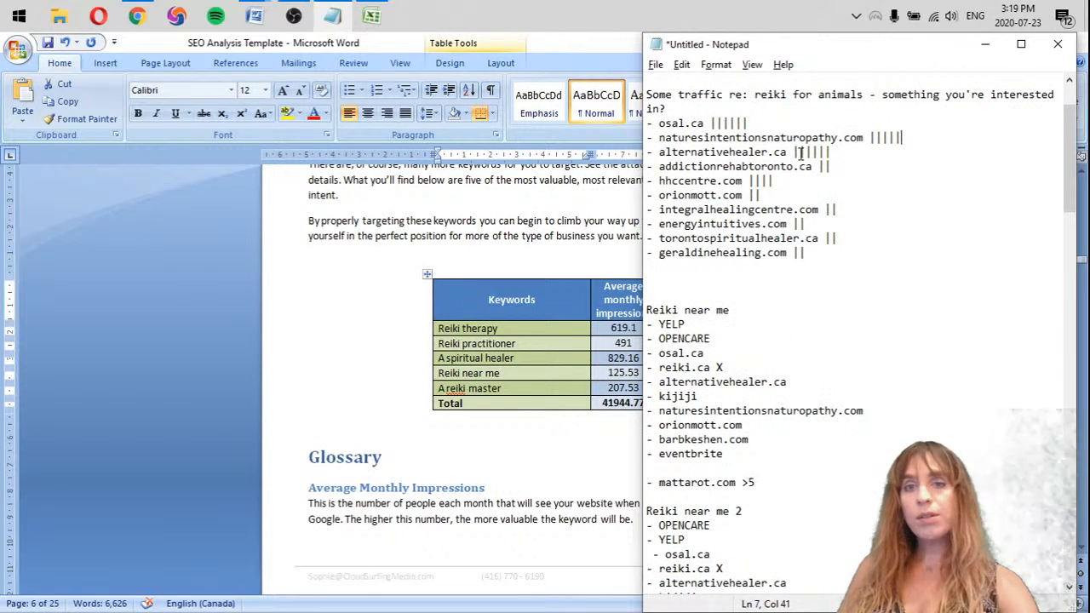
left_click(784, 196)
type("|")
Copy barbkeshen.com from the first Reiki near me list to the end of the tally with two "|" marks, and add another mark to orionmott.com
scroll(804, 190, "down", 1)
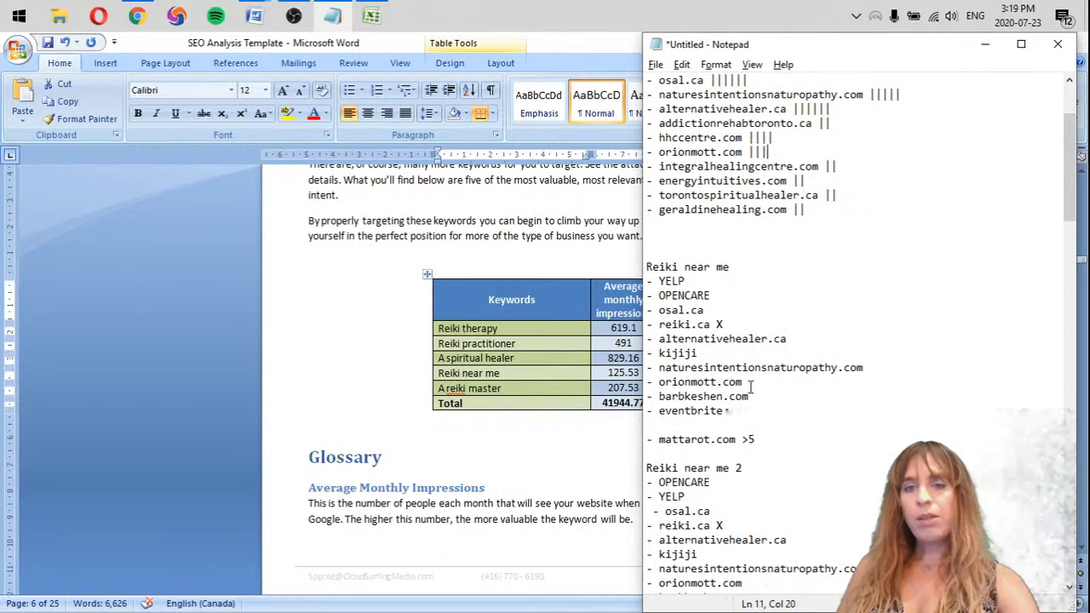
scroll(748, 391, "down", 1)
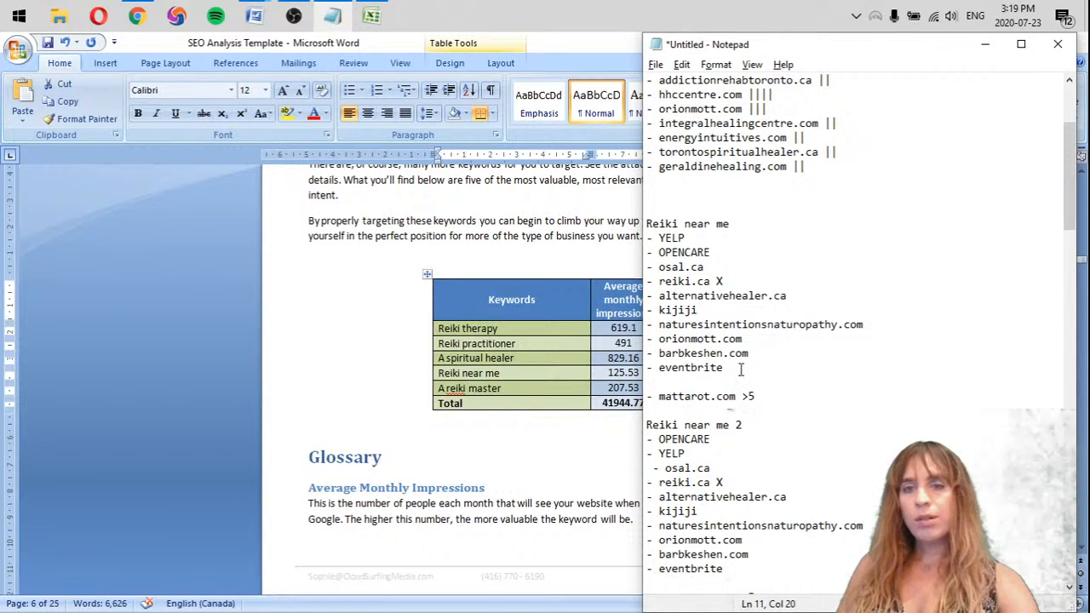
left_click_drag(771, 357, 629, 353)
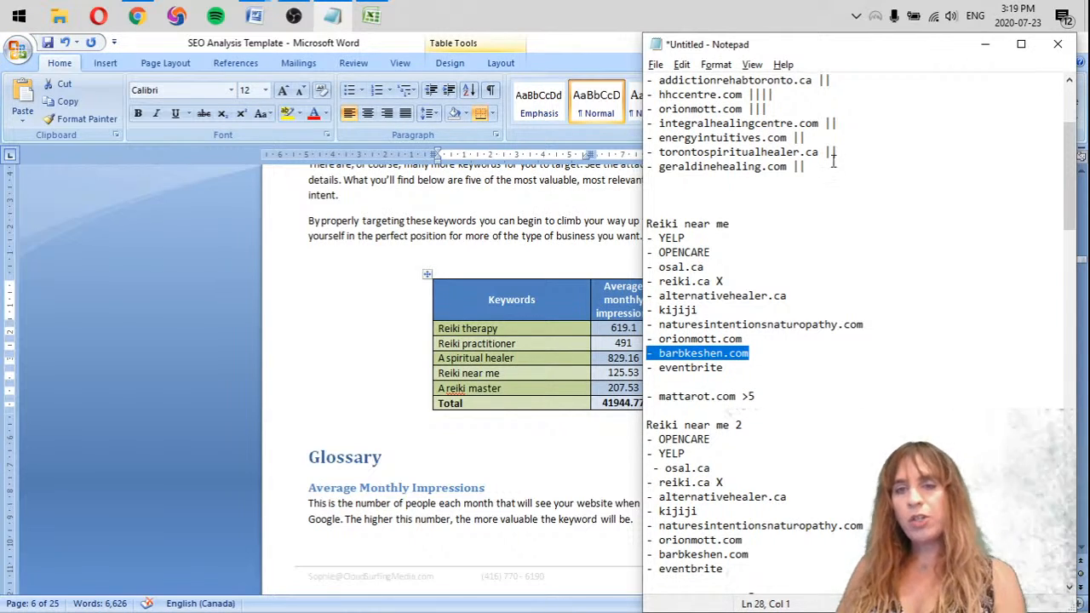
left_click(765, 179)
type("- barbkeshen.com")
type("|")
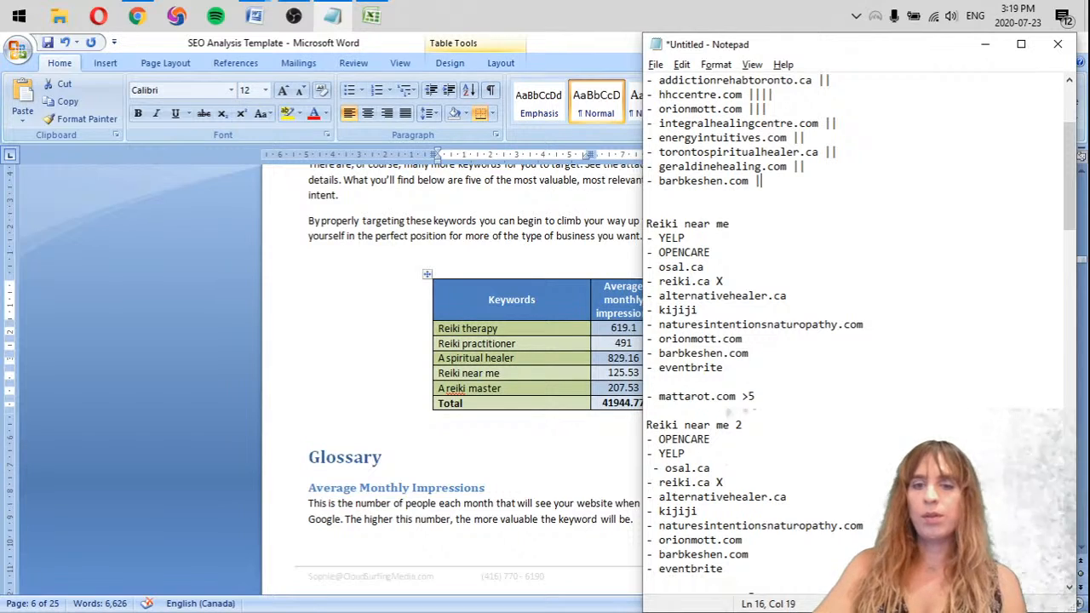
type("|")
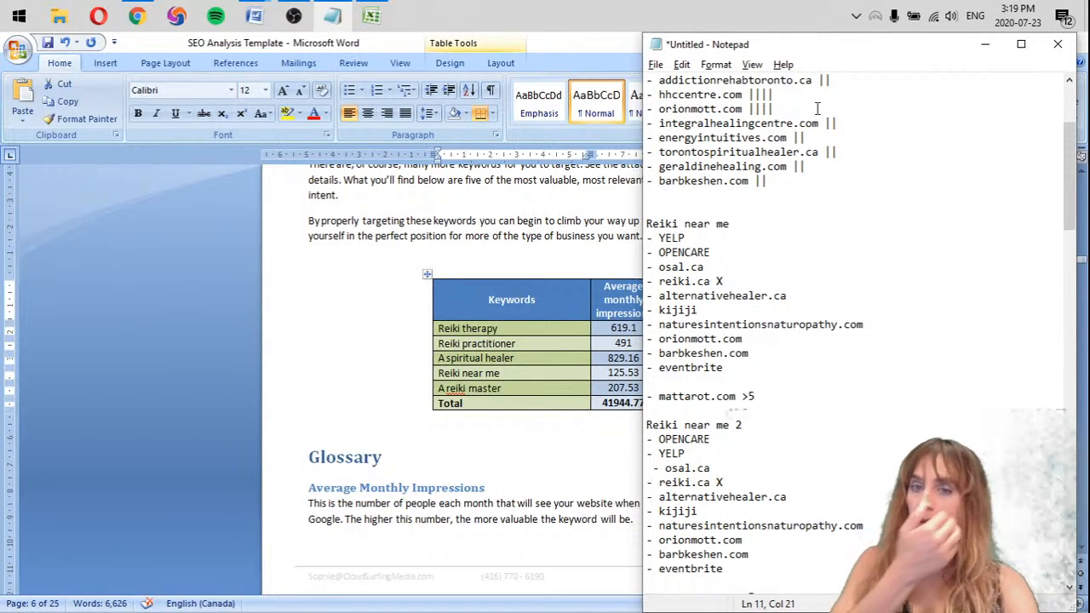
Move both Reiki near me lists from below the tally to the very end of the notes
scroll(734, 387, "down", 1)
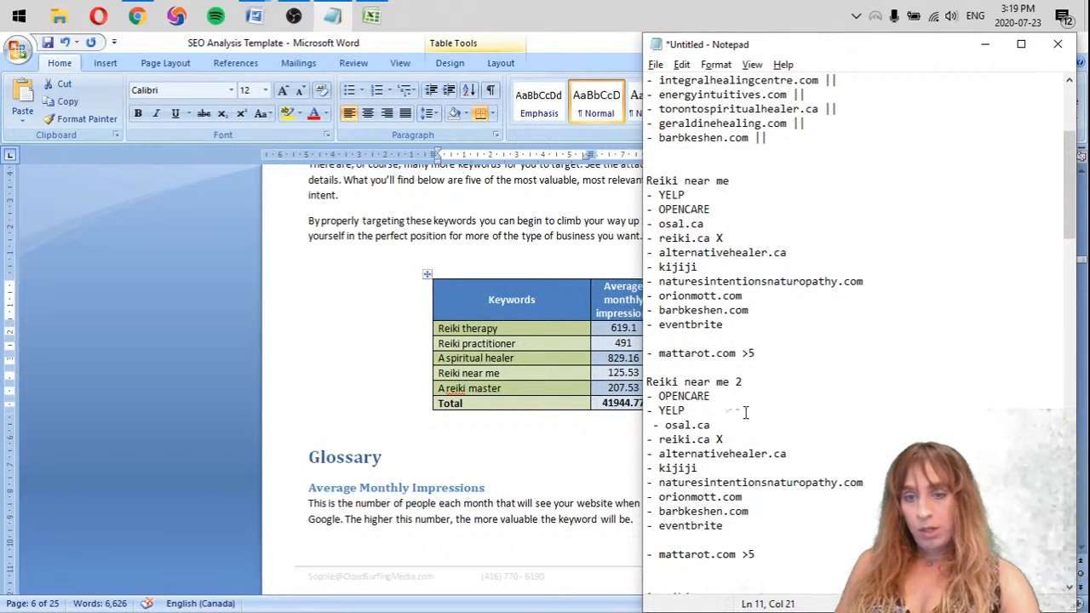
left_click_drag(805, 572, 643, 163)
key("ctrl+c")
key("BackSpace")
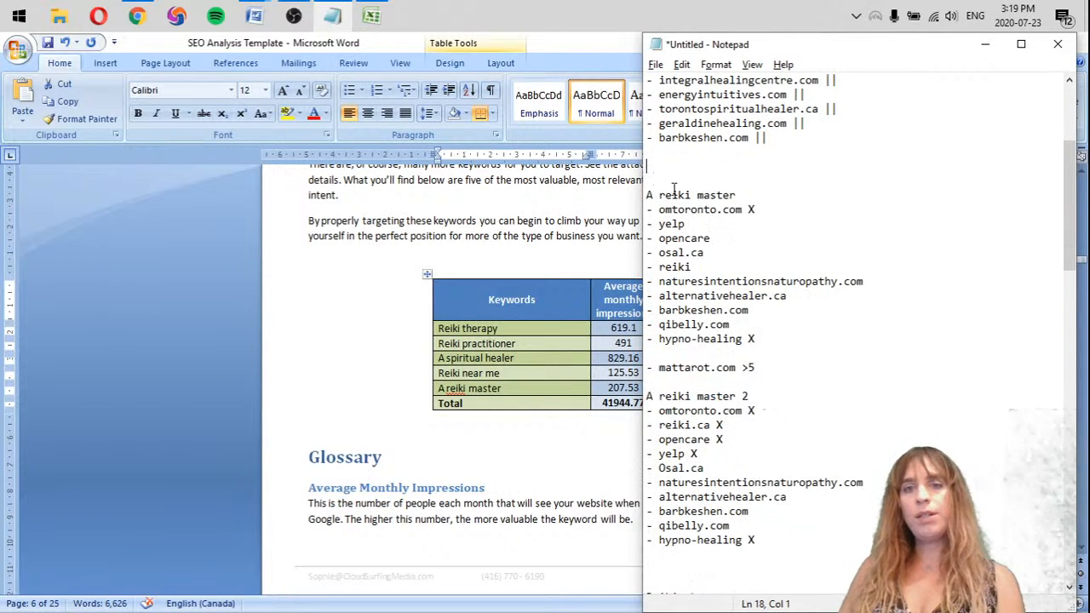
scroll(769, 316, "down", 13)
scroll(769, 316, "down", 10)
left_click(787, 583)
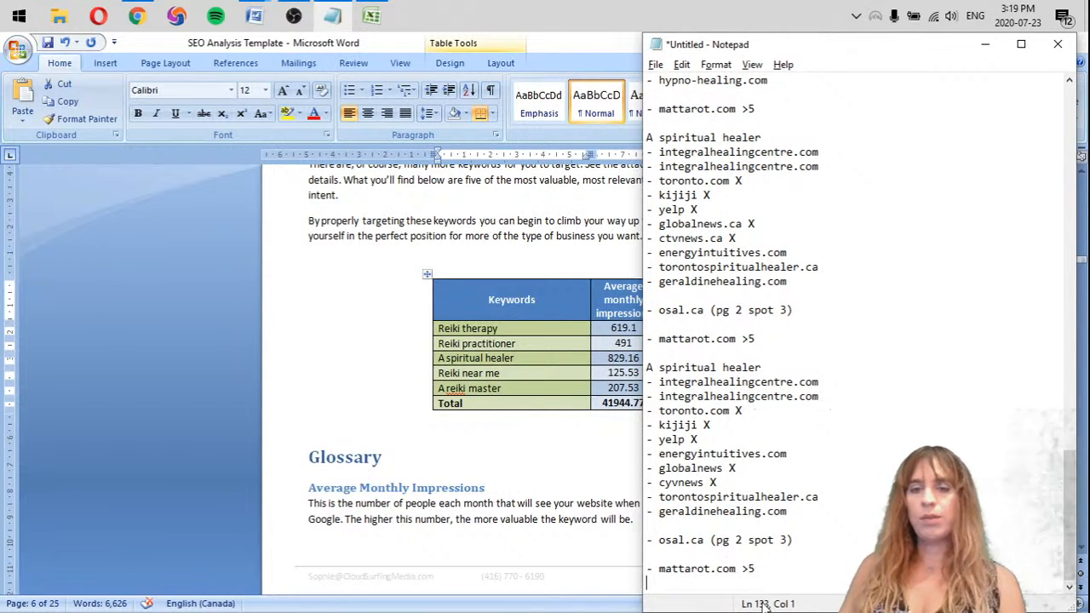
key("ctrl+v")
Add two "|" marks each to osal.ca and naturesintentionsnaturopathy.com in the tally for the two A reiki master lists
scroll(754, 511, "up", 20)
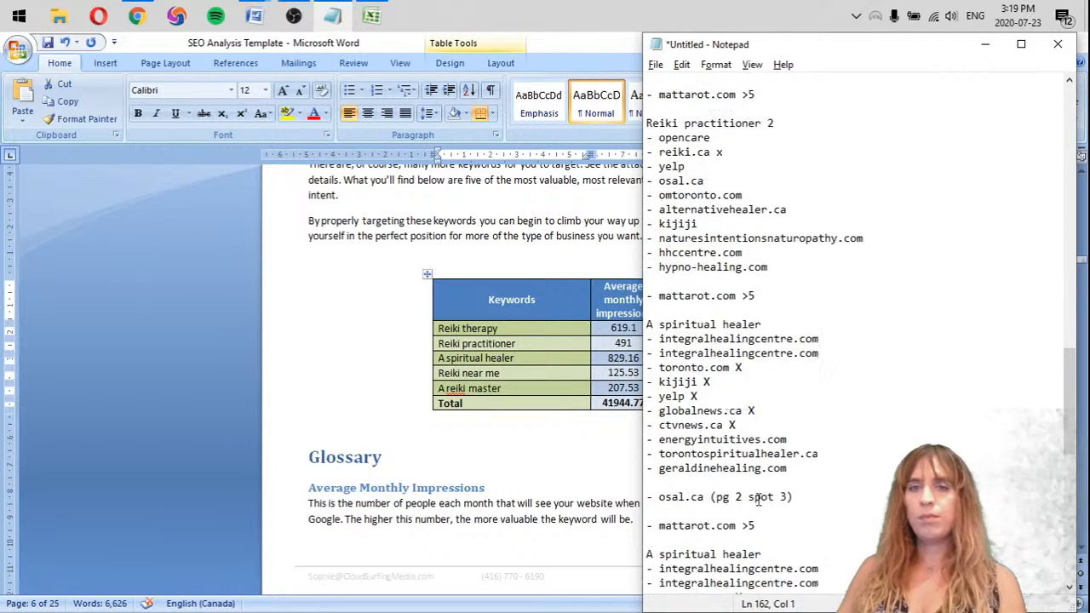
scroll(746, 494, "up", 10)
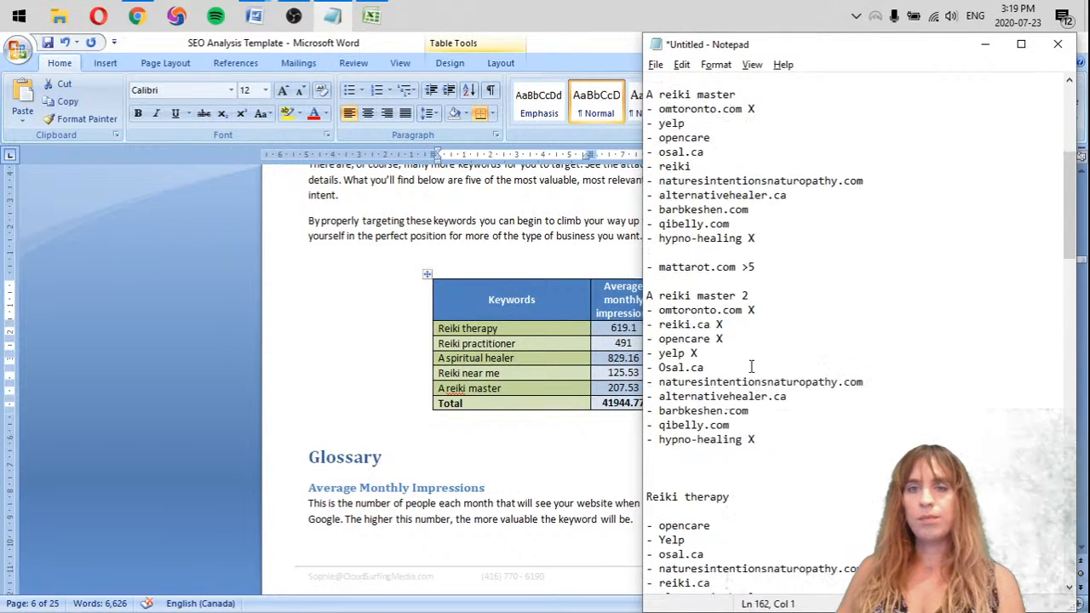
scroll(772, 378, "up", 4)
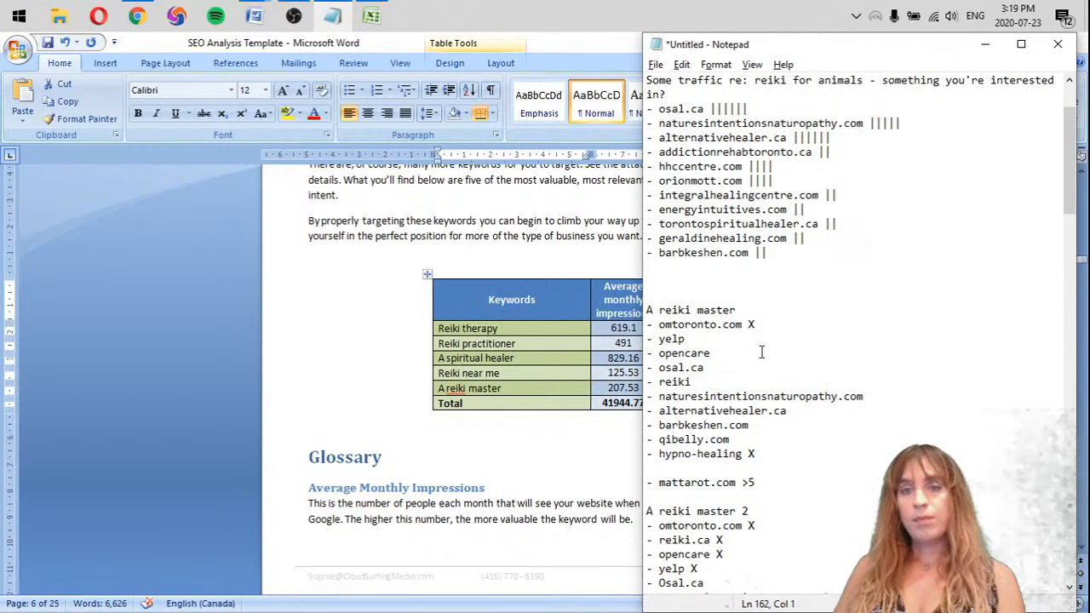
left_click(757, 152)
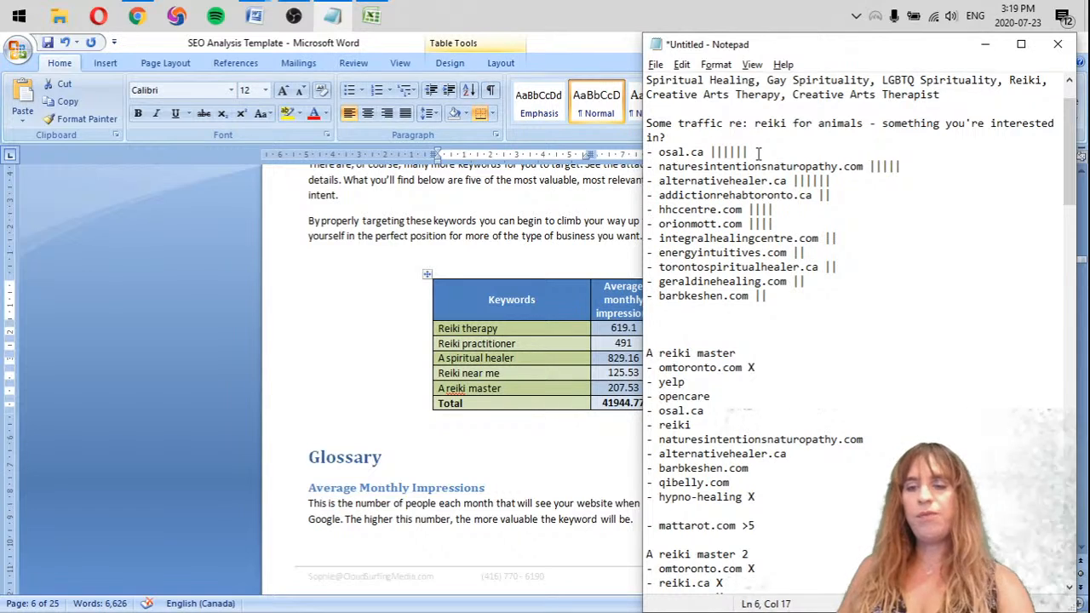
type("|")
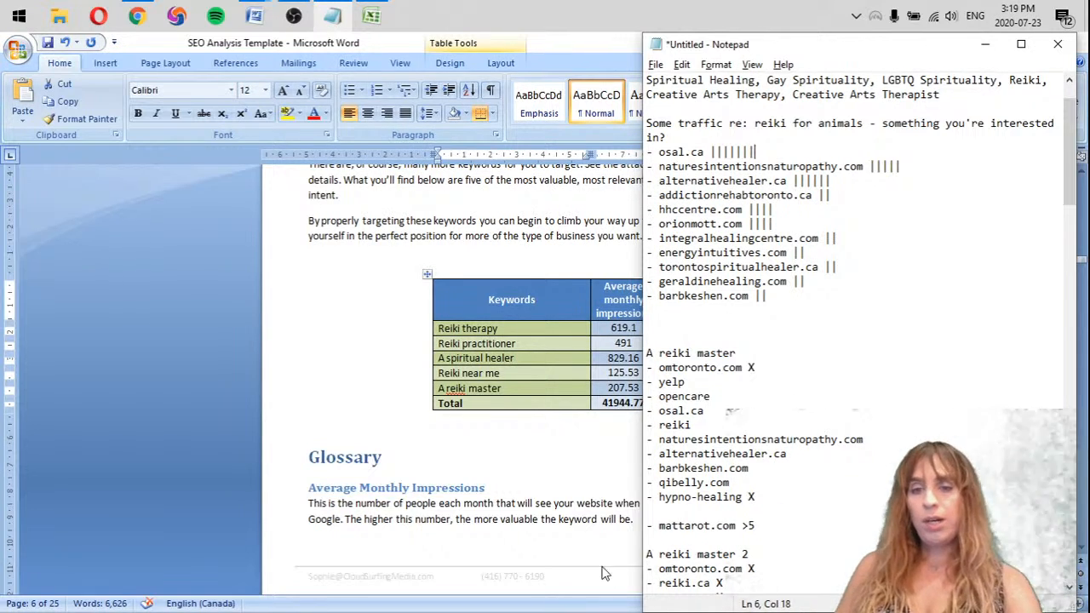
scroll(657, 530, "down", 1)
type("|")
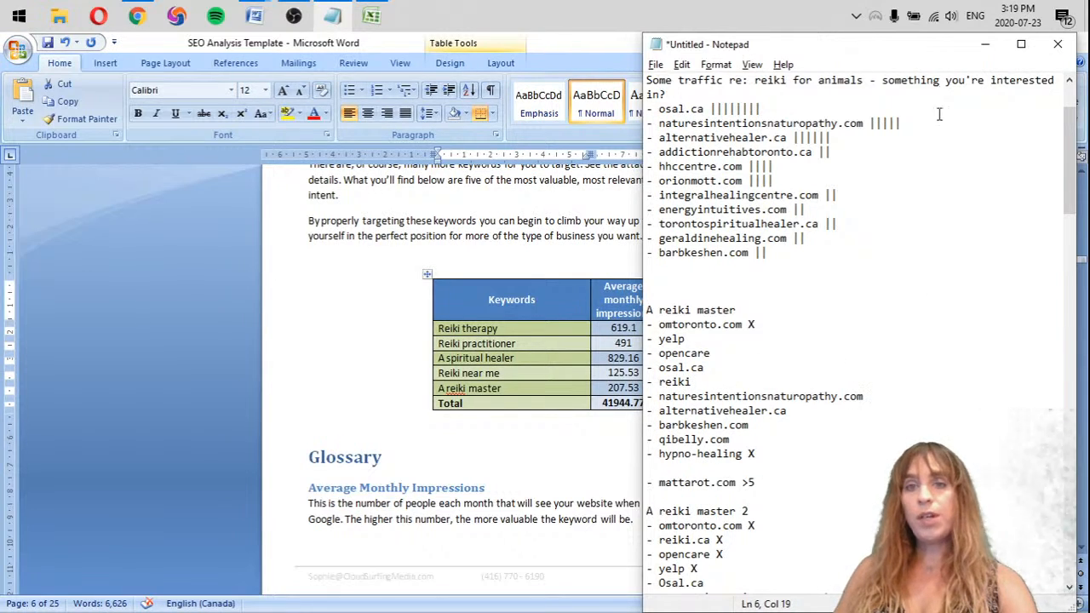
left_click(913, 123)
type("|")
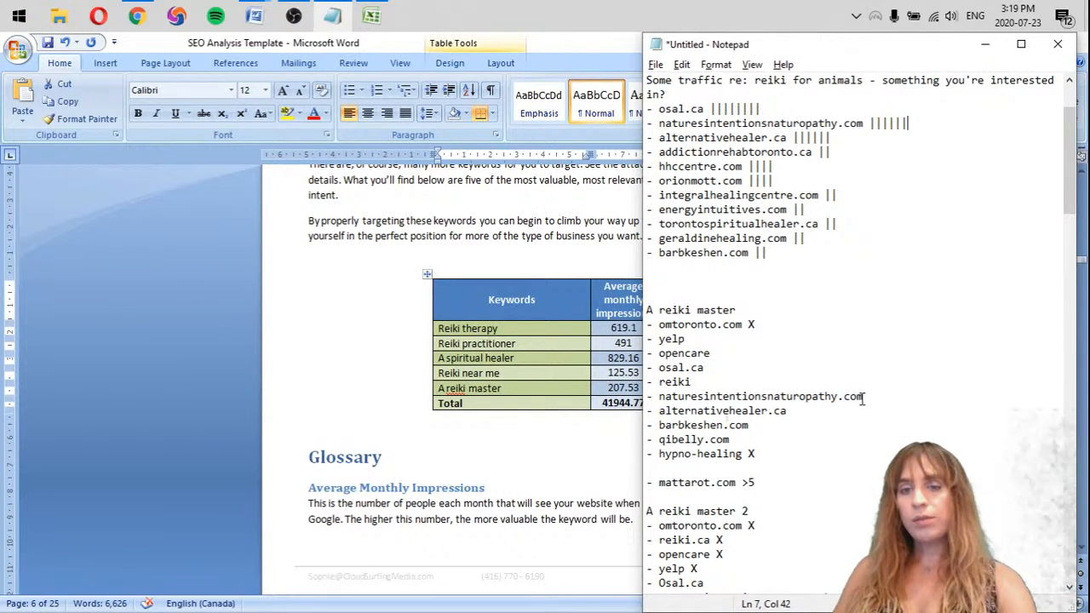
scroll(860, 400, "down", 1)
type("|")
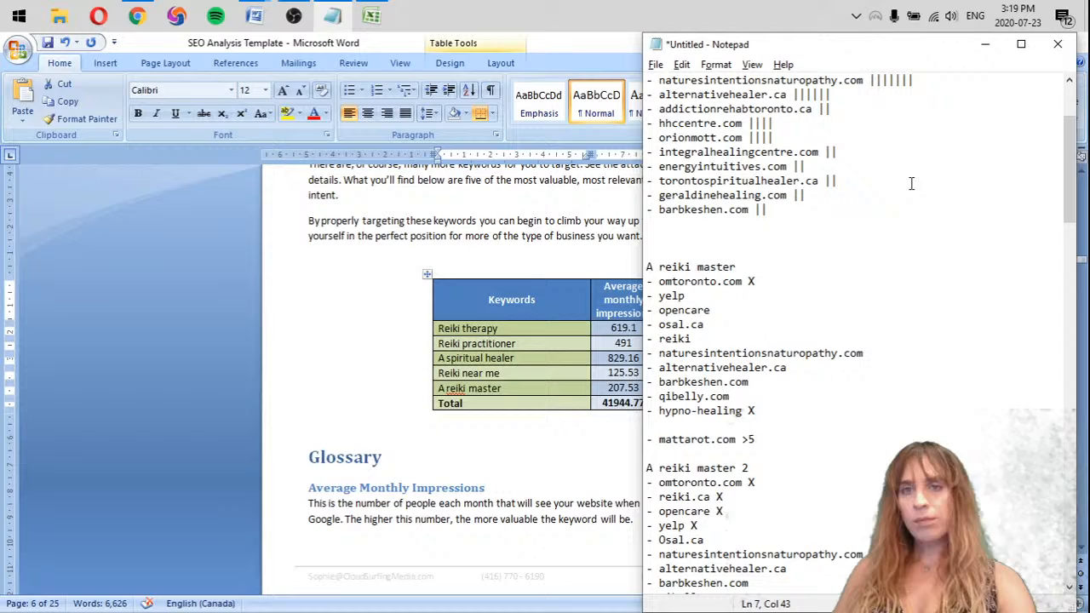
Add two "|" marks each to alternativehealer.ca and barbkeshen.com in the tally for the two A reiki master lists
left_click(853, 95)
type("|||")
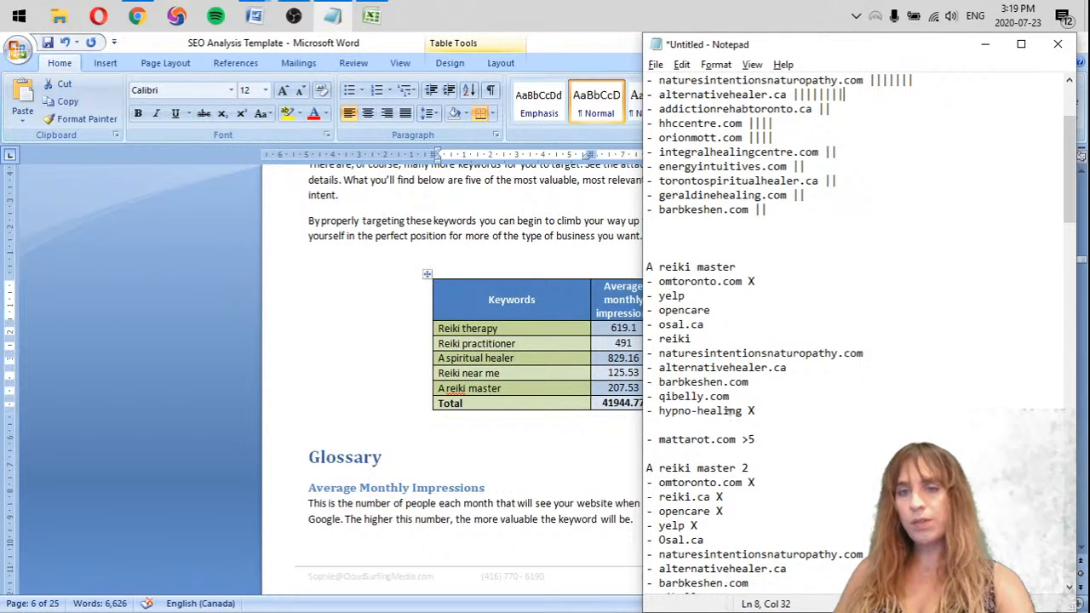
left_click(804, 207)
type("||")
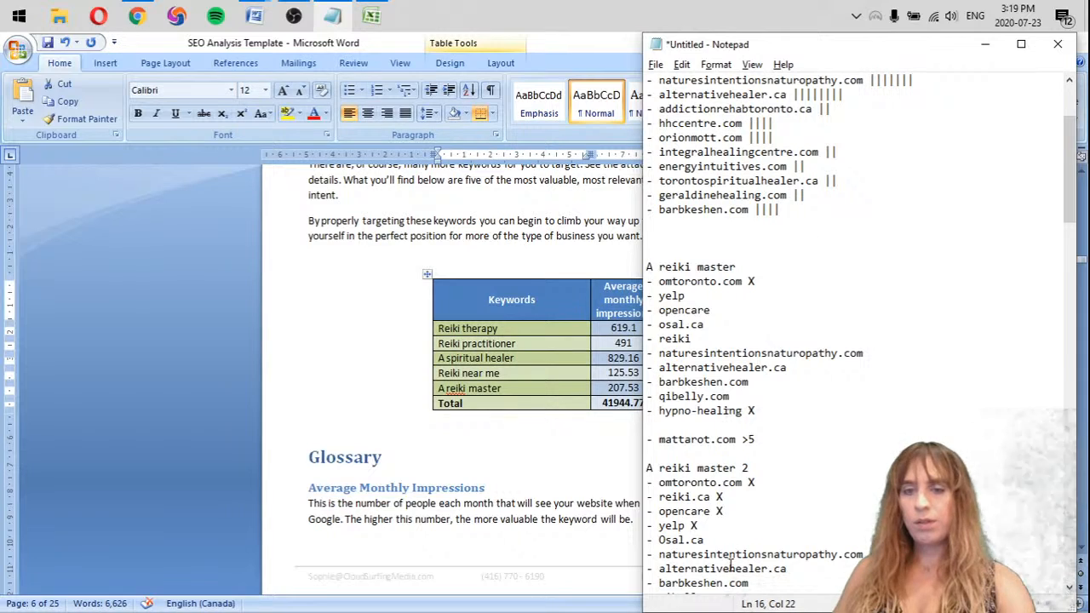
Delete the two-mark competitors from the tally: integralhealingcentre.com, energyintuitives.com, torontospiritualhealer.ca, geraldinehealing.com and addictionrehabtoronto.ca
scroll(730, 566, "down", 1)
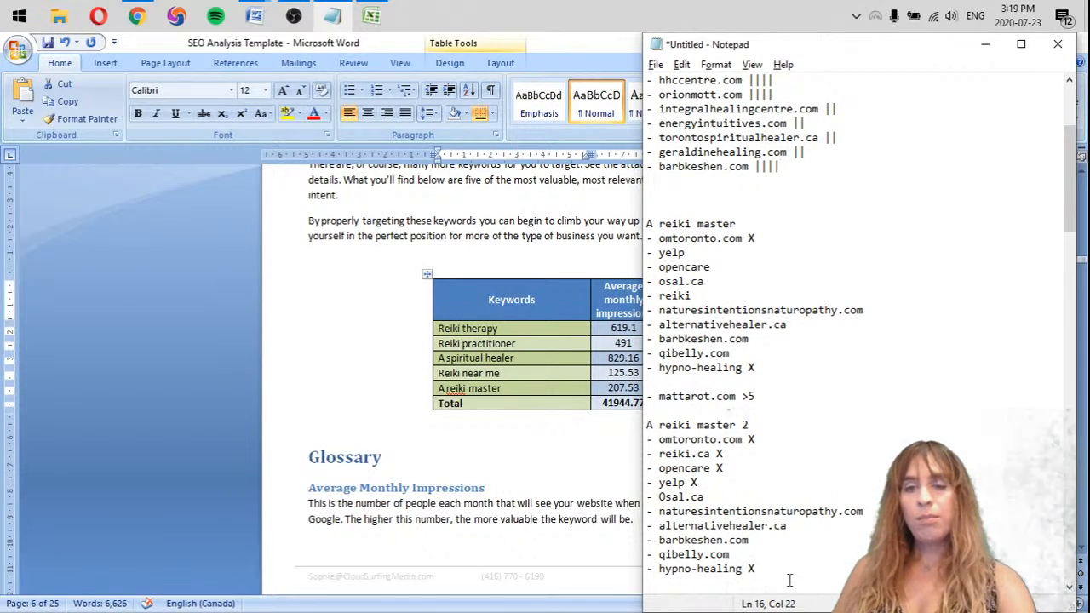
scroll(767, 526, "up", 1)
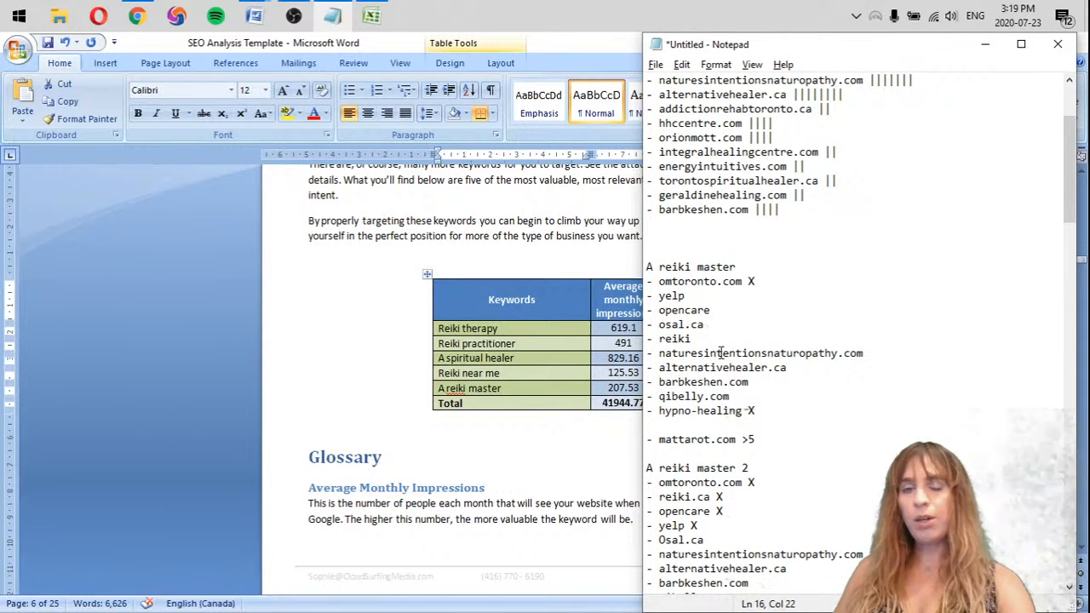
scroll(821, 446, "up", 2)
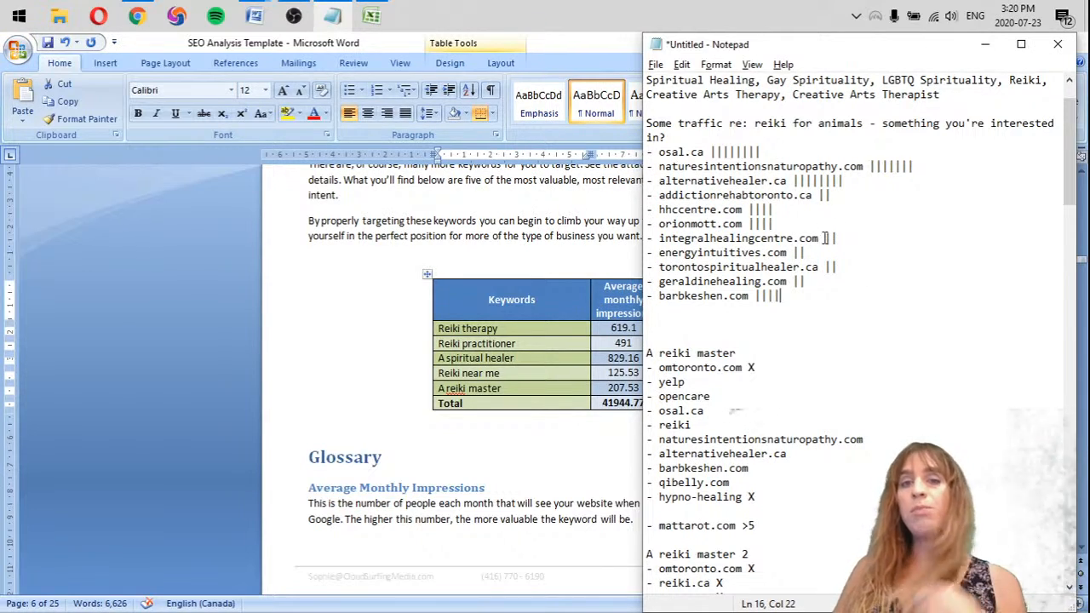
left_click_drag(808, 283, 639, 237)
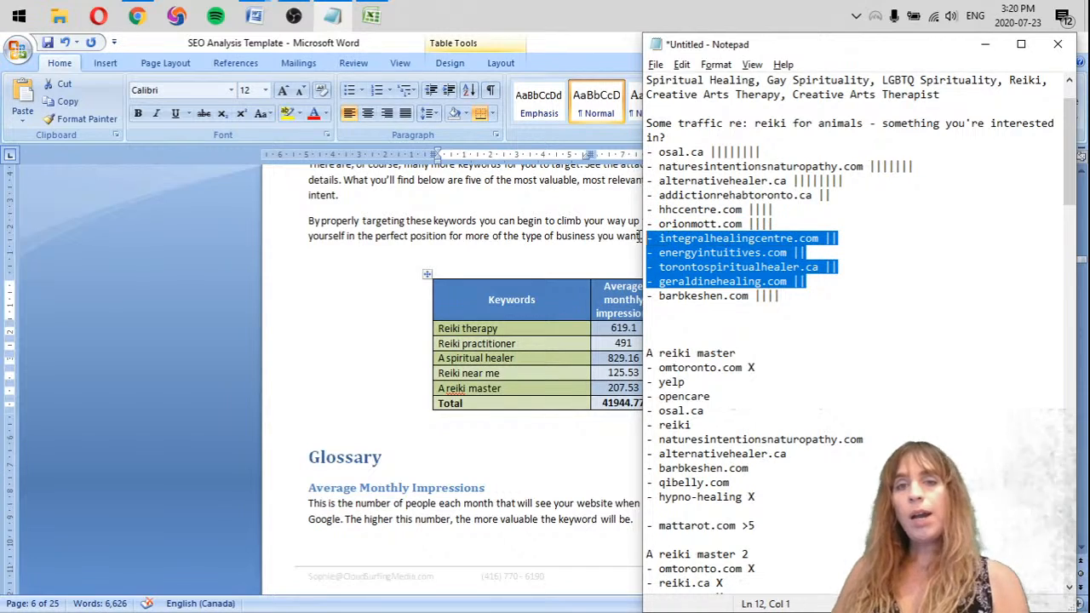
key("BackSpace")
key("BackSpace")
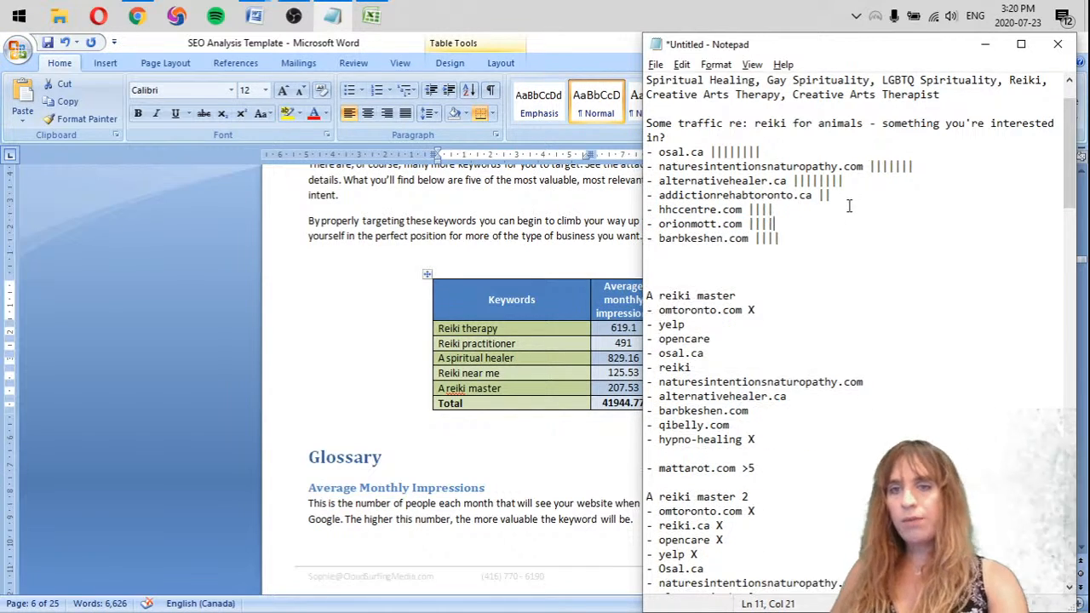
left_click(857, 196)
key("shift+Home")
key("BackSpace")
key("BackSpace")
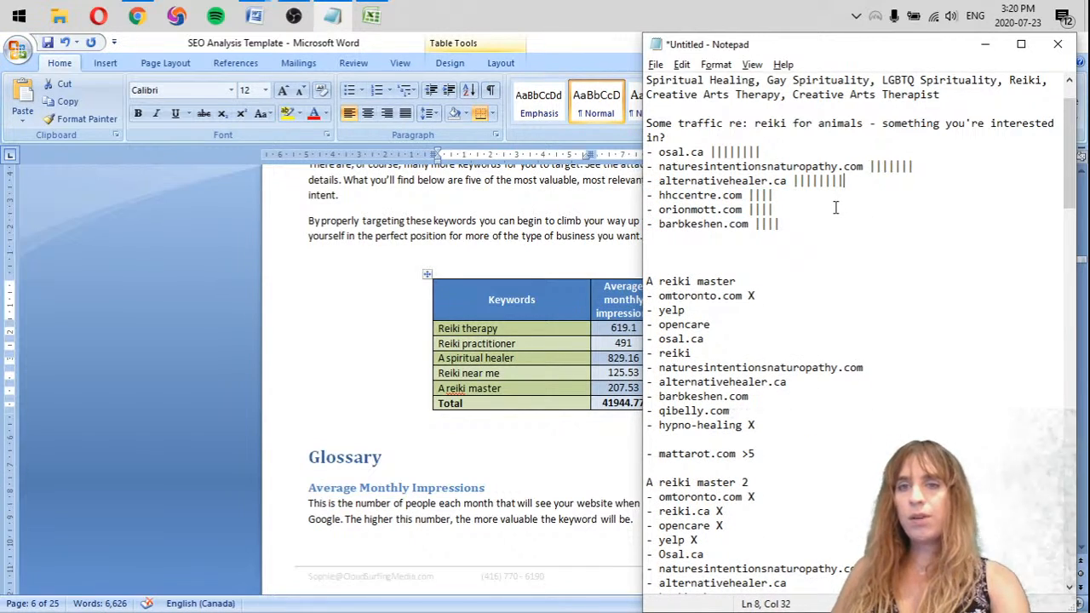
Delete the four-mark competitors hhccentre.com, orionmott.com and barbkeshen.com from the tally
left_click(884, 167)
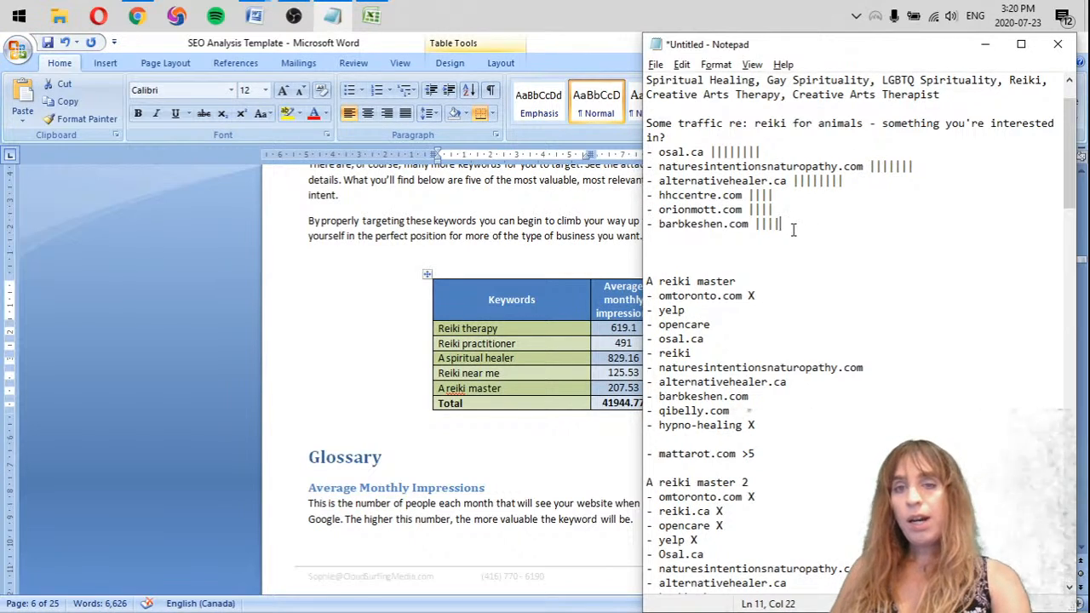
left_click_drag(794, 227, 638, 193)
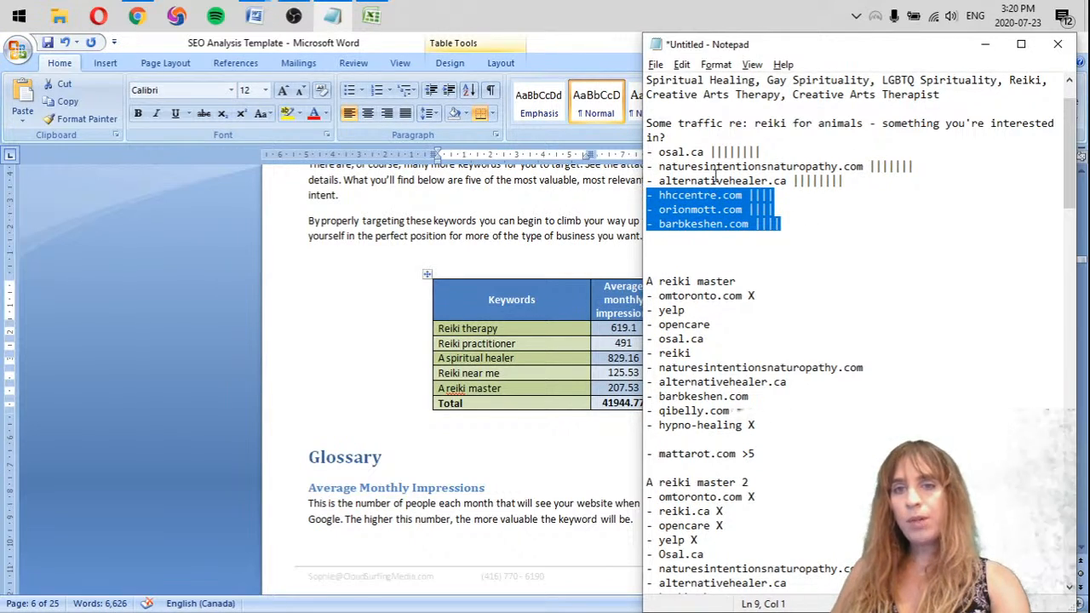
key("BackSpace")
key("BackSpace")
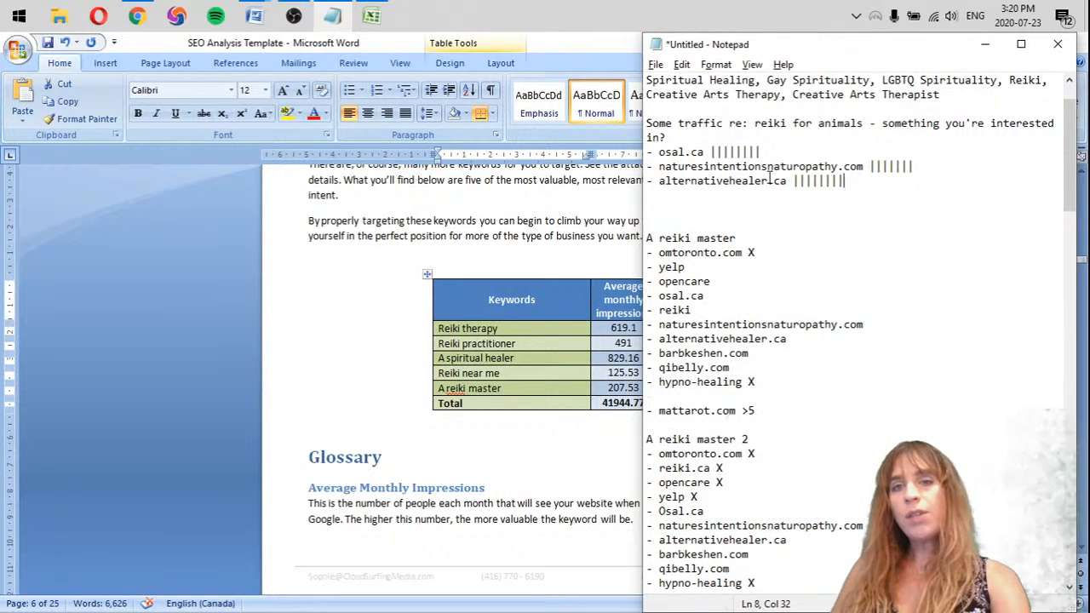
Examine the marks of osal.ca, naturesintentionsnaturopathy.com and alternativehealer.ca in the tally, and the mattarot.com line under the first A reiki master list
left_click_drag(712, 151, 763, 153)
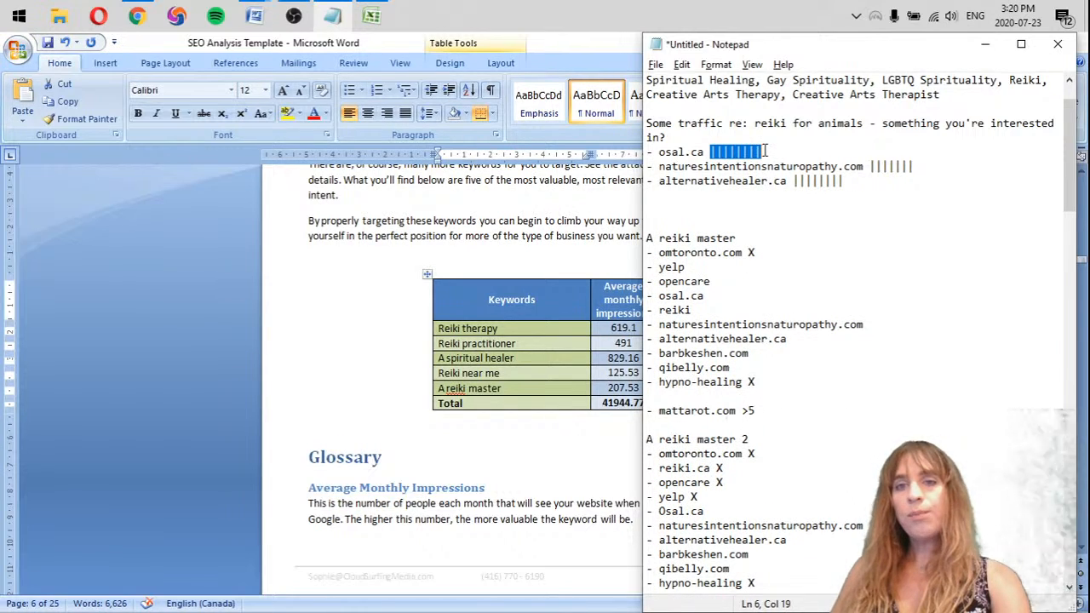
left_click_drag(835, 160, 864, 181)
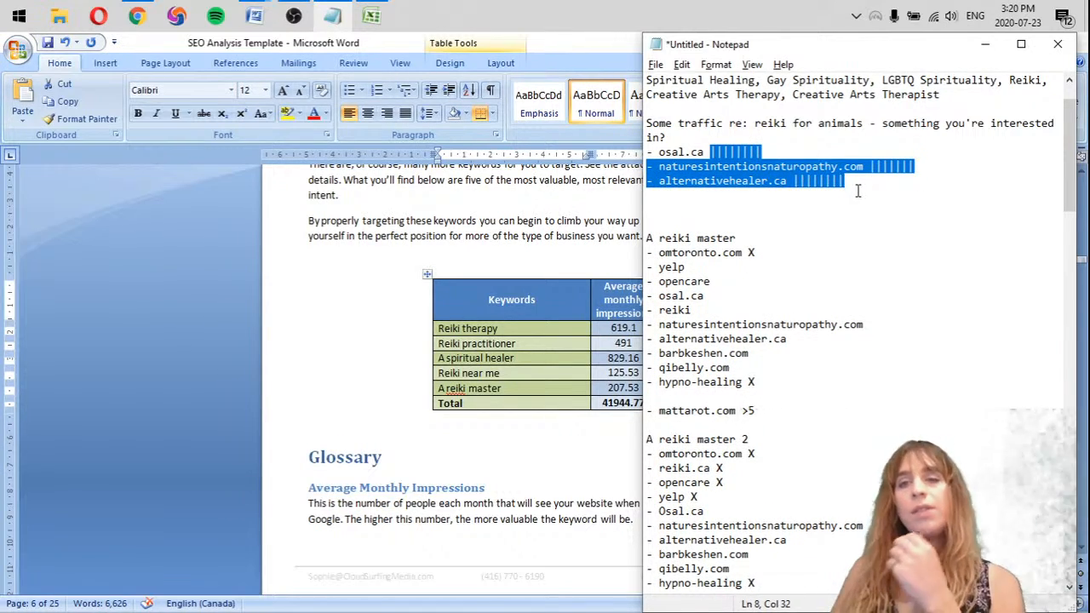
left_click(854, 186)
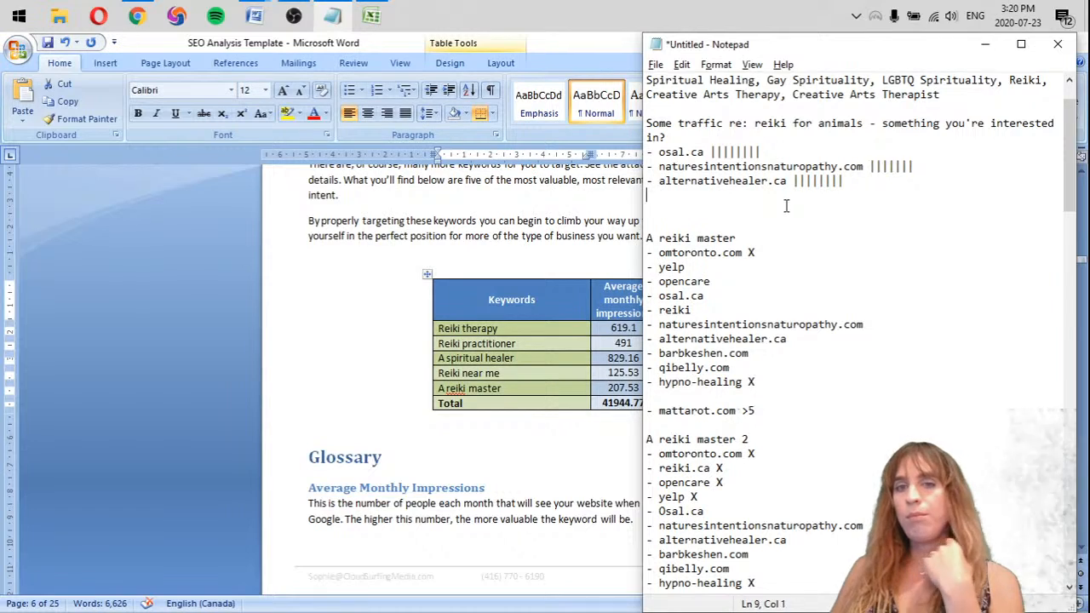
key("Down")
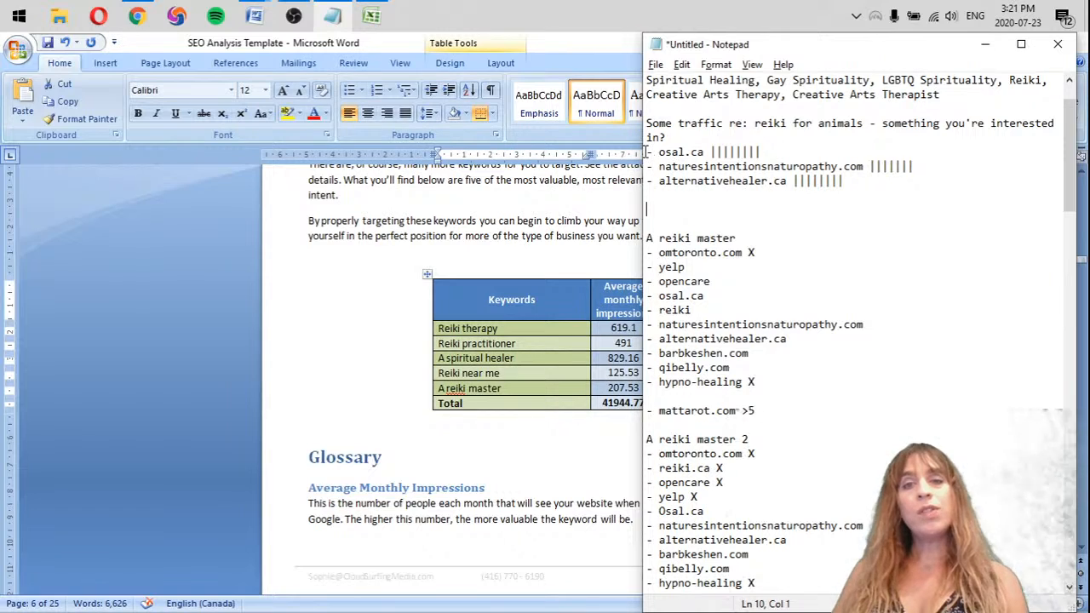
left_click_drag(646, 151, 869, 180)
left_click(772, 207)
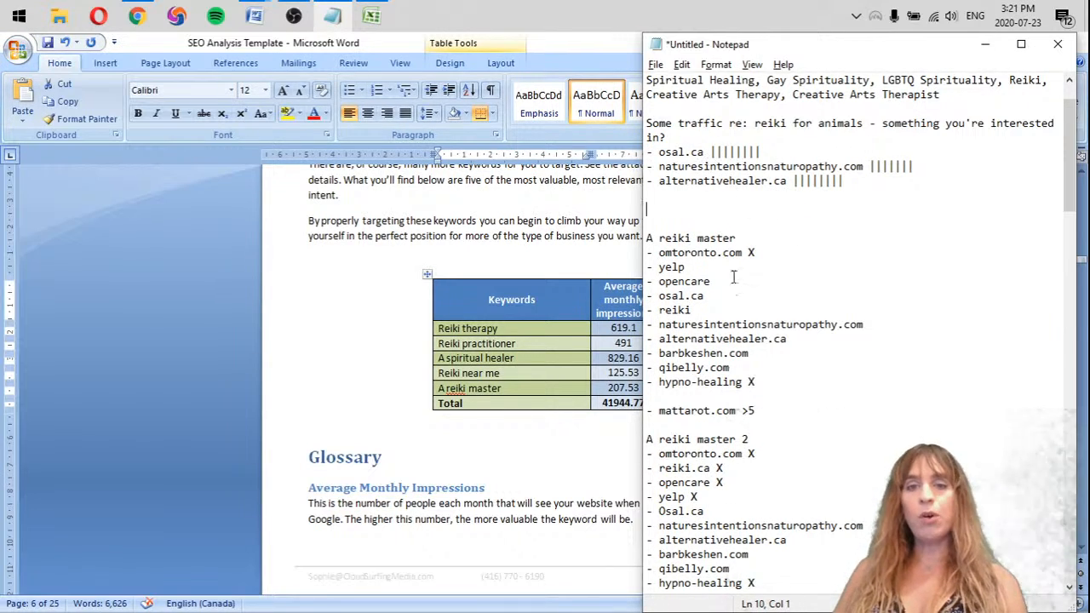
left_click_drag(758, 412, 646, 412)
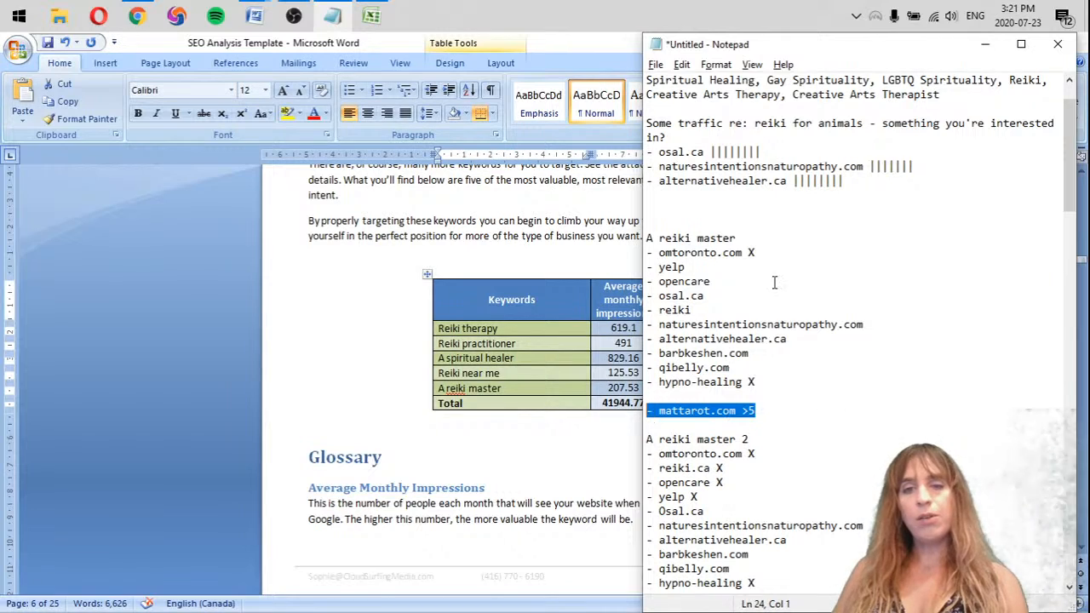
left_click(802, 210)
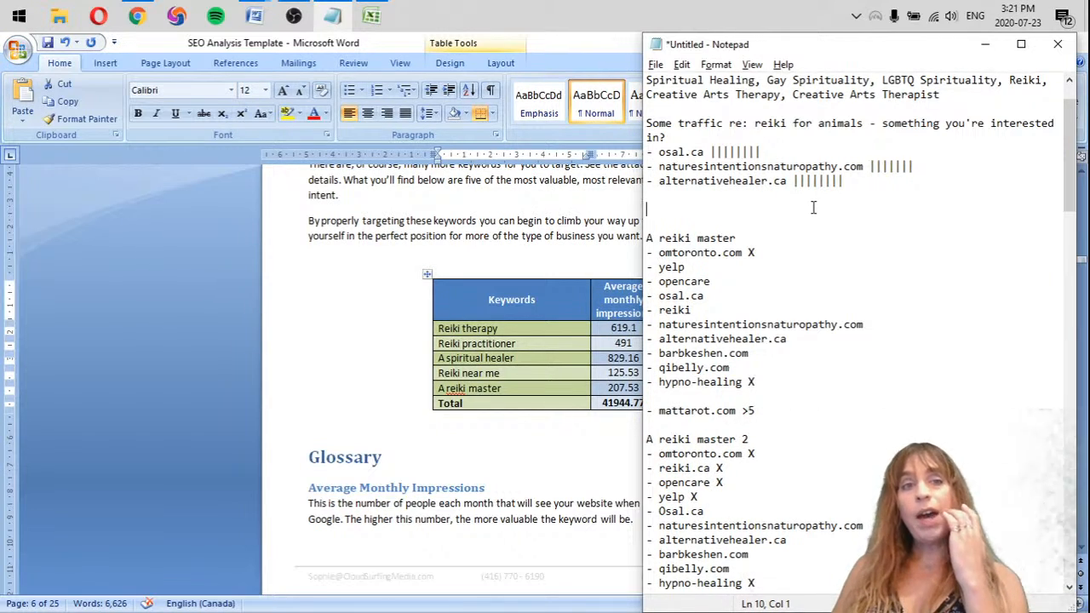
Switch to the SEO Analysis Template document in Word and place the cursor on the empty line between the keywords table and the Glossary heading
left_click(562, 239)
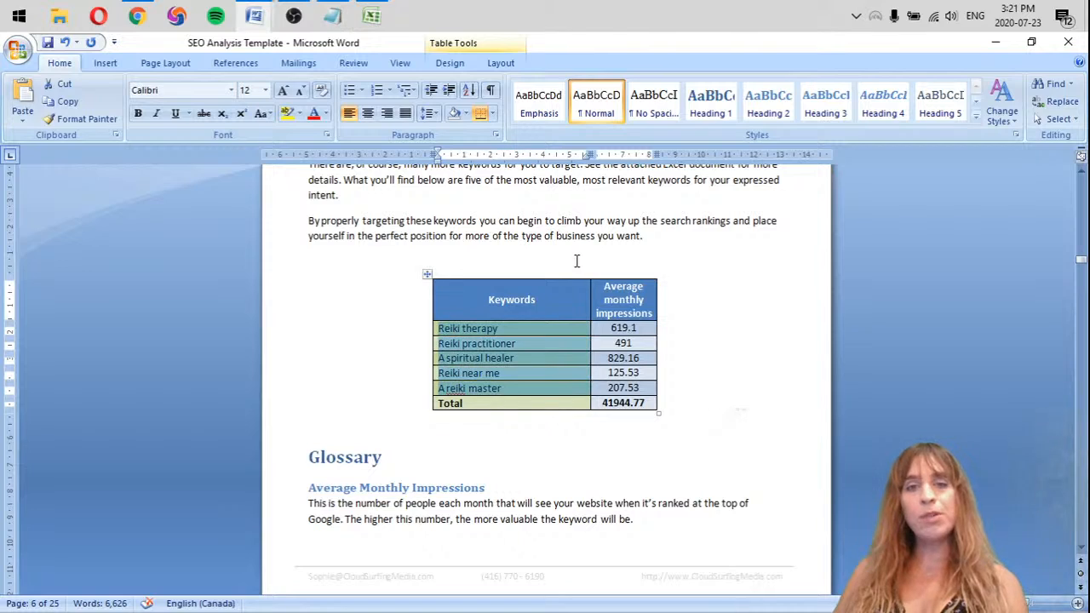
left_click(558, 263)
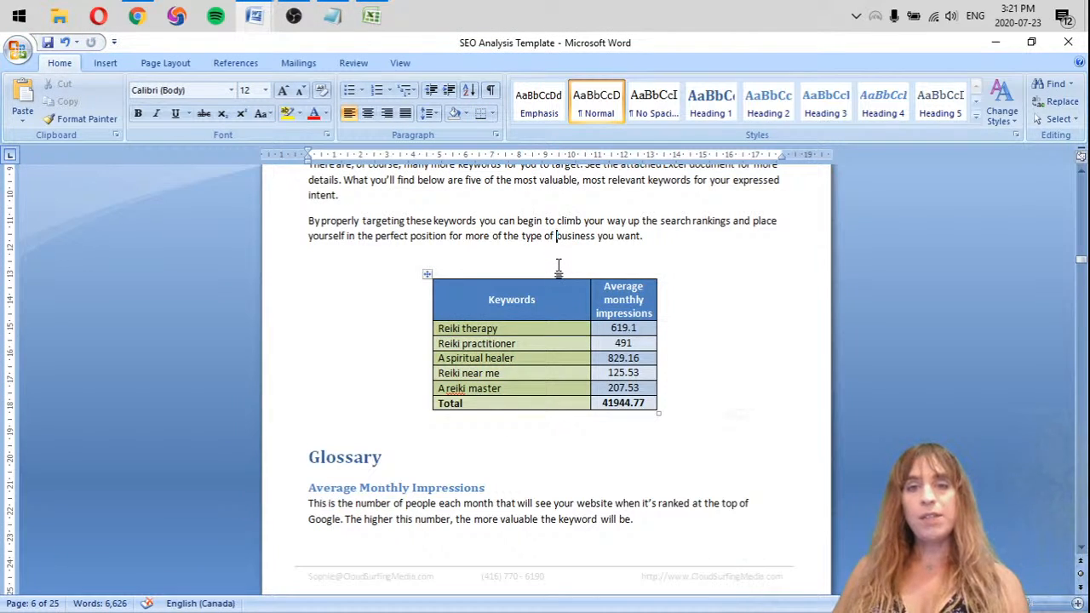
left_click(548, 423)
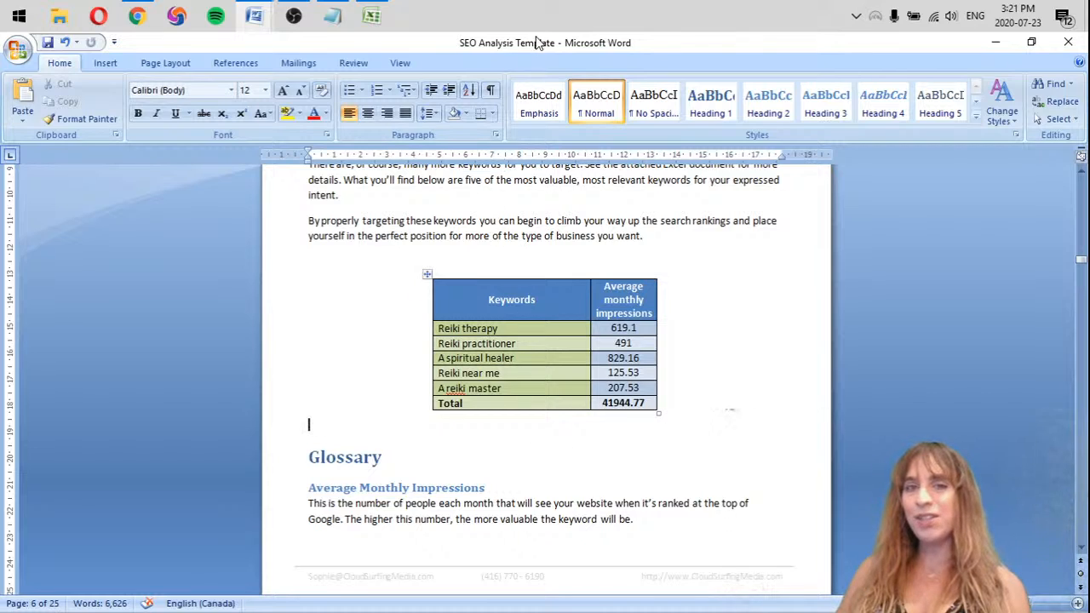
left_click(138, 15)
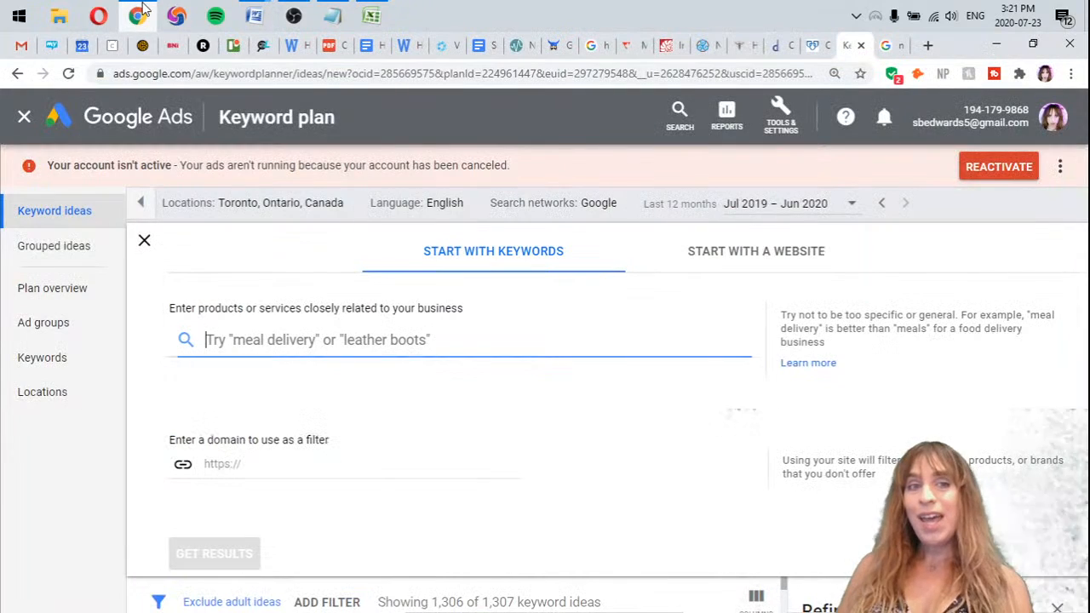
mouse_move(253, 16)
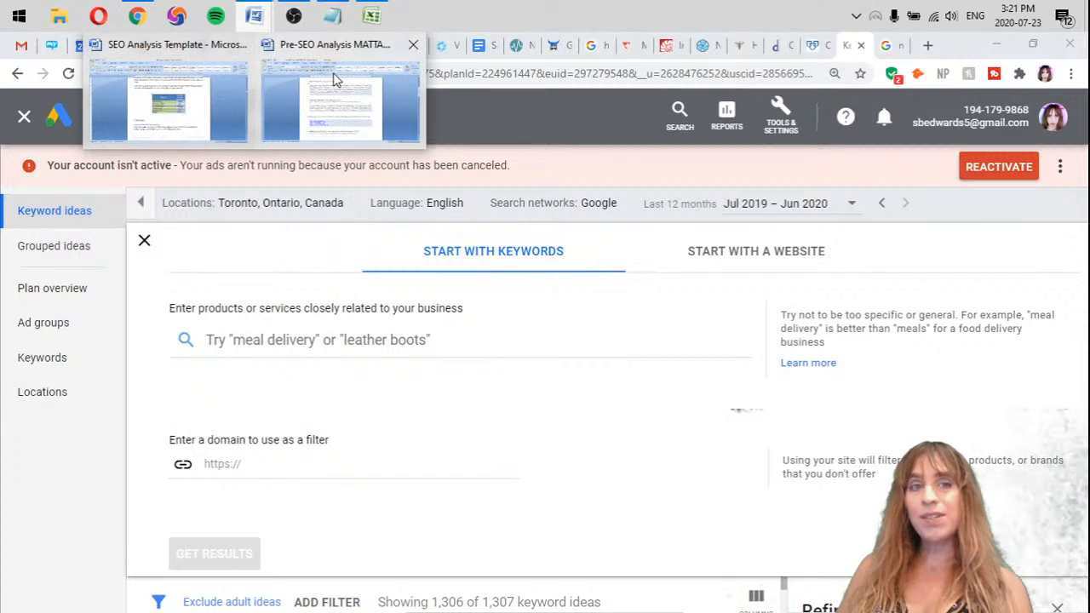
left_click(334, 73)
left_click(231, 61)
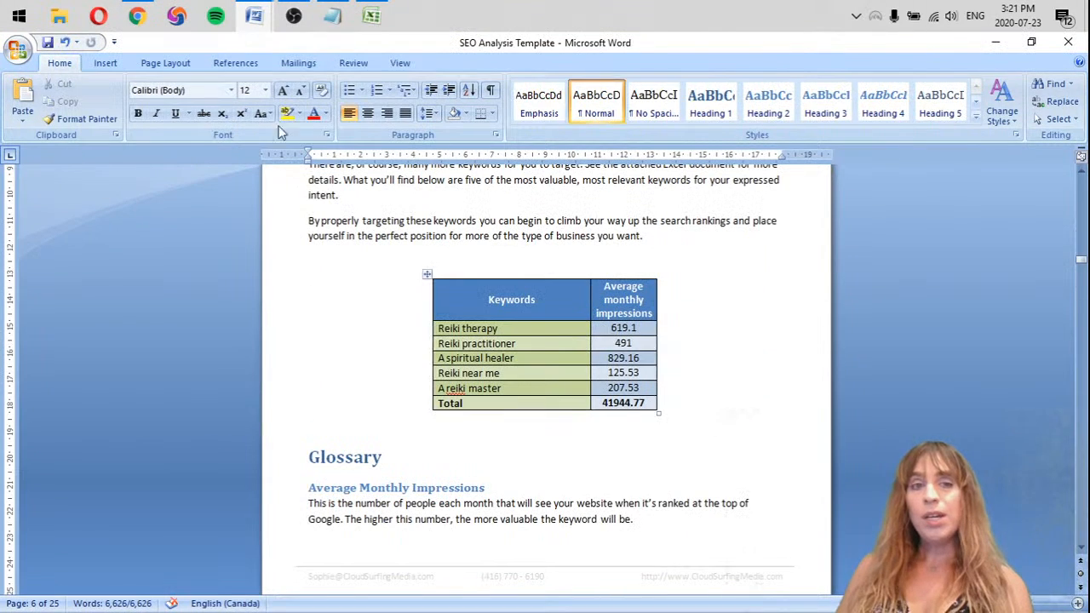